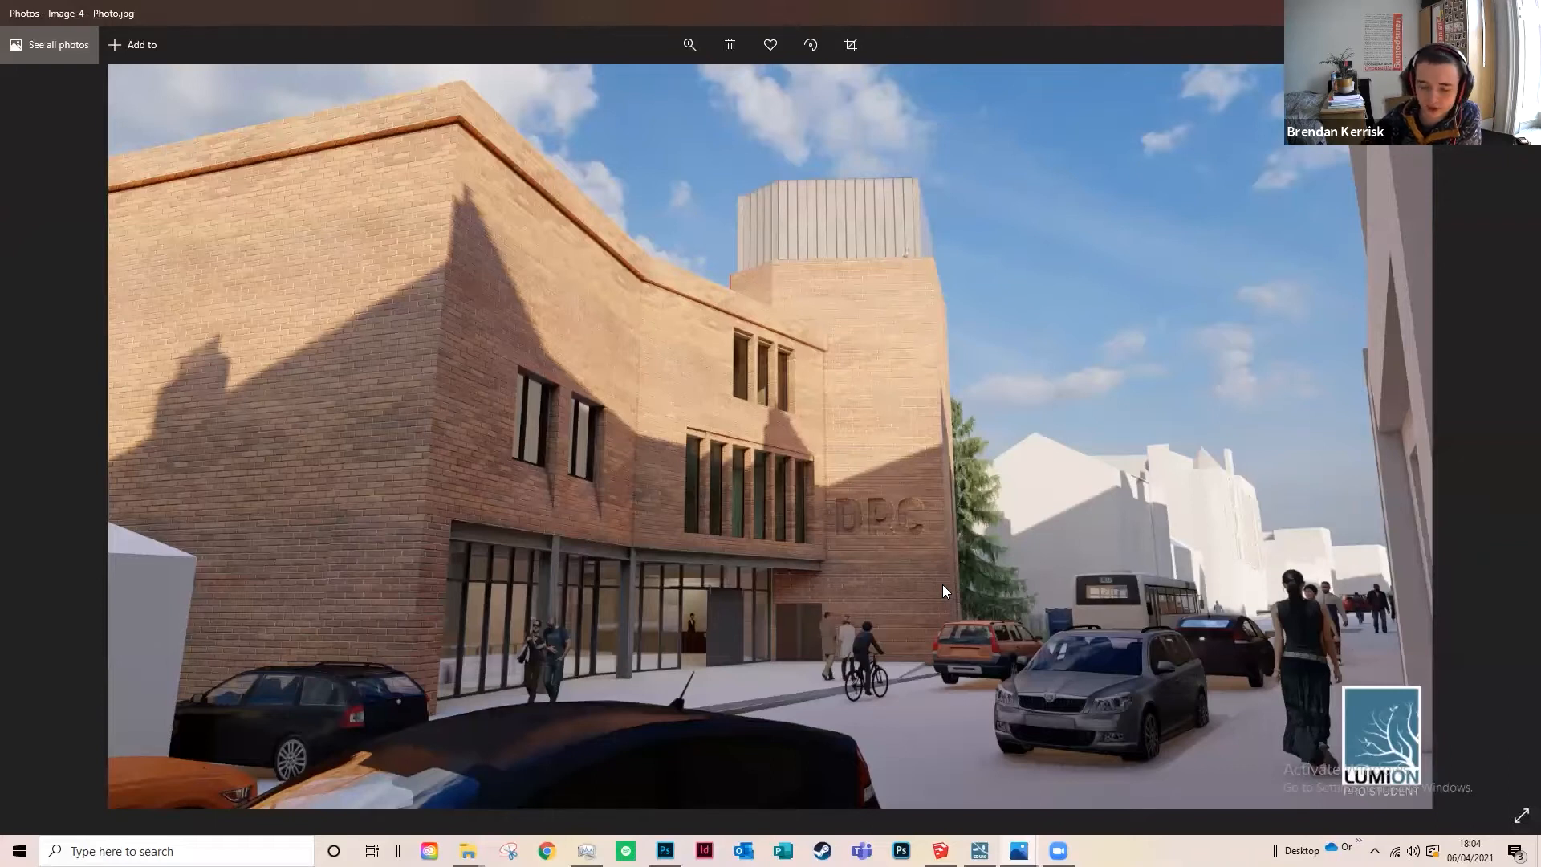
Step: Look through the finished architectural renders, from the DRC street view to the tower approach image
key("Right")
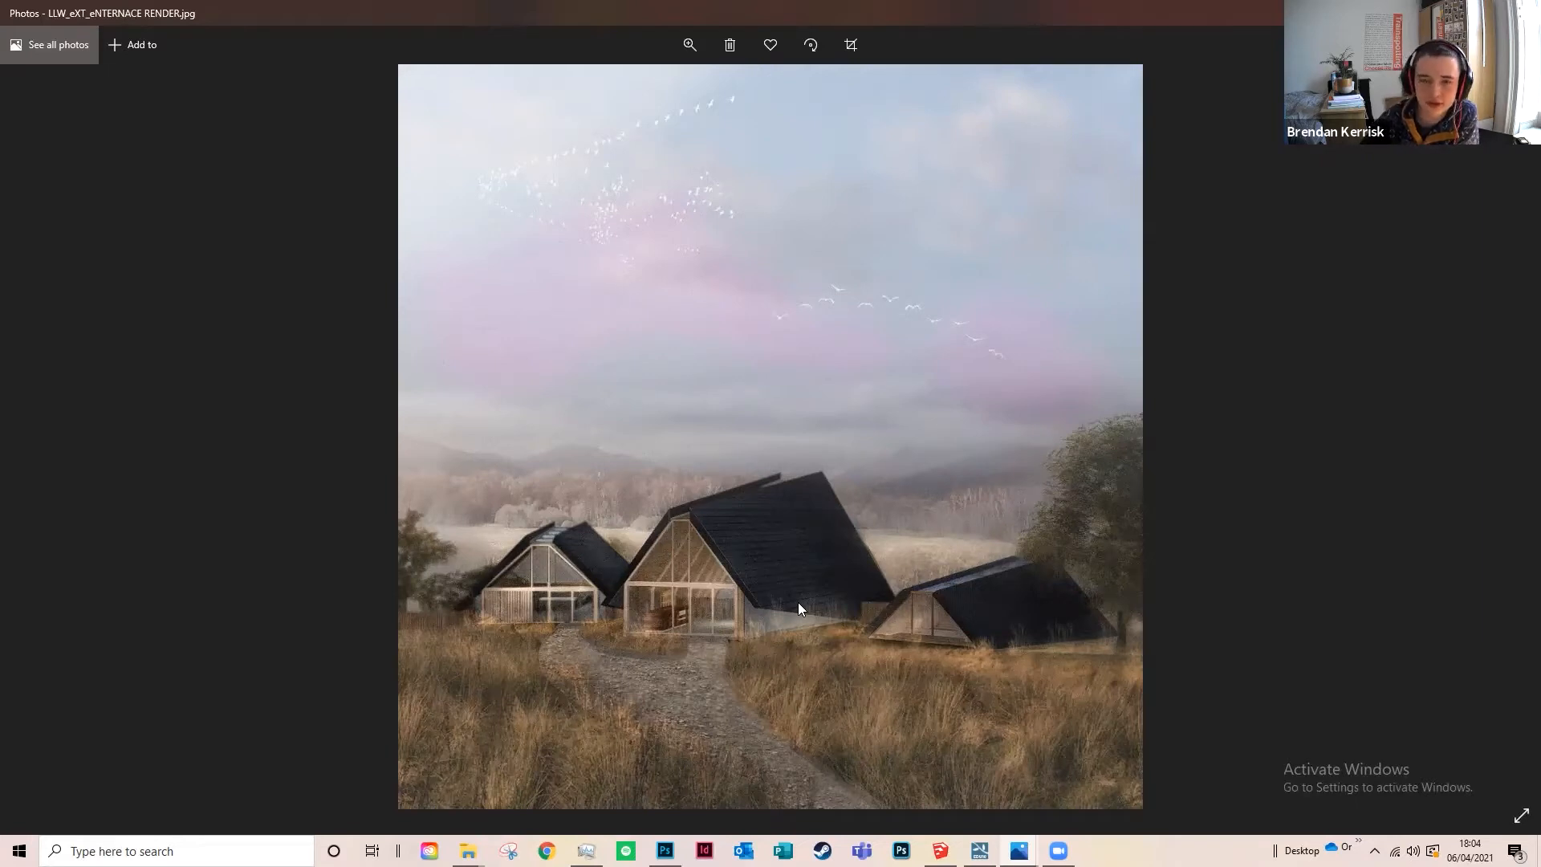
key("Right")
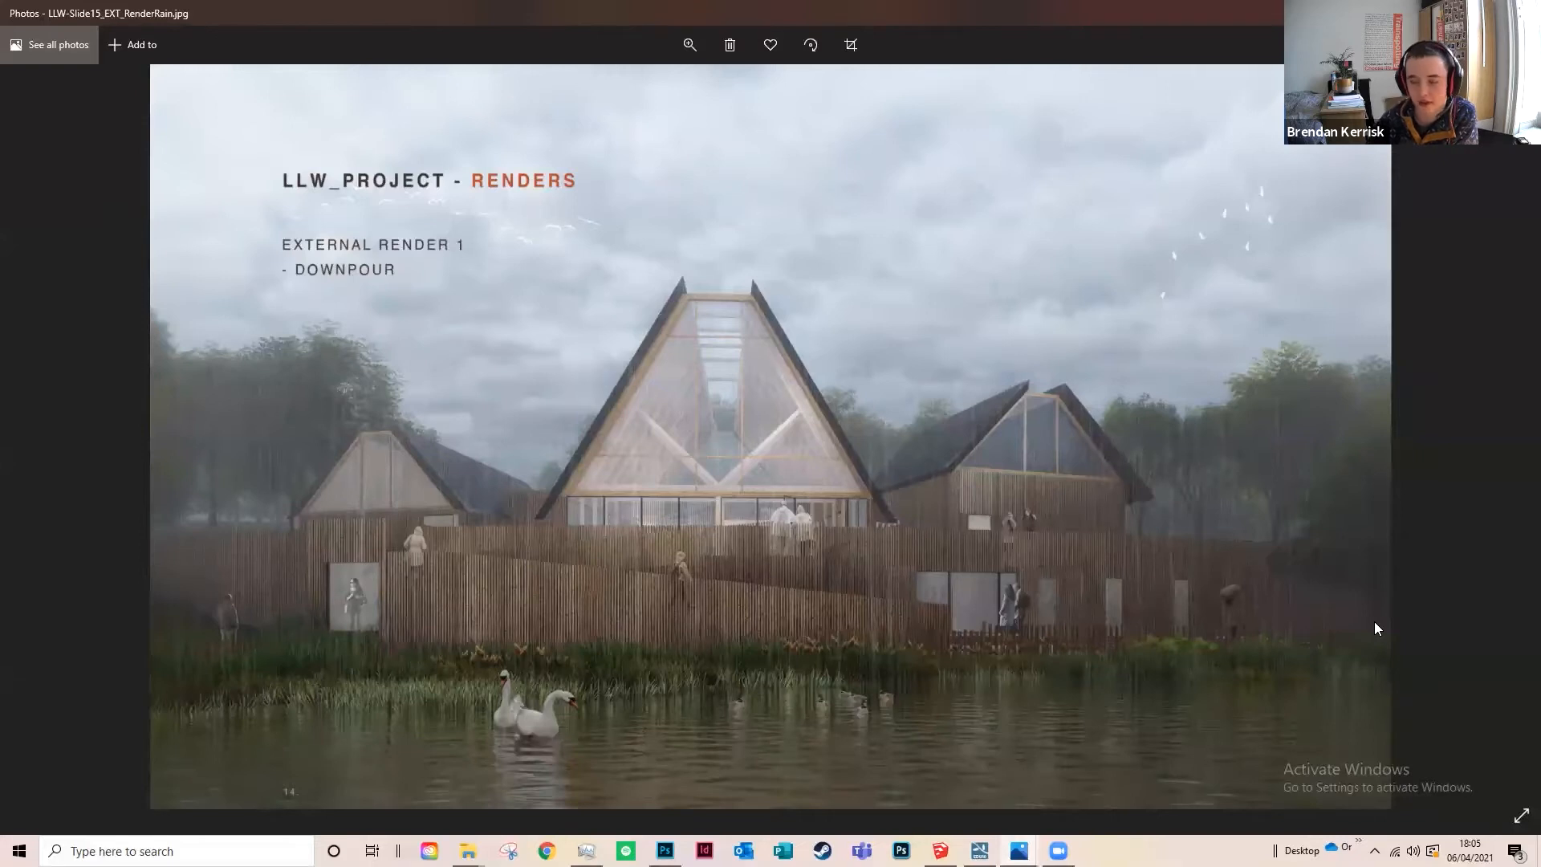
key("Right")
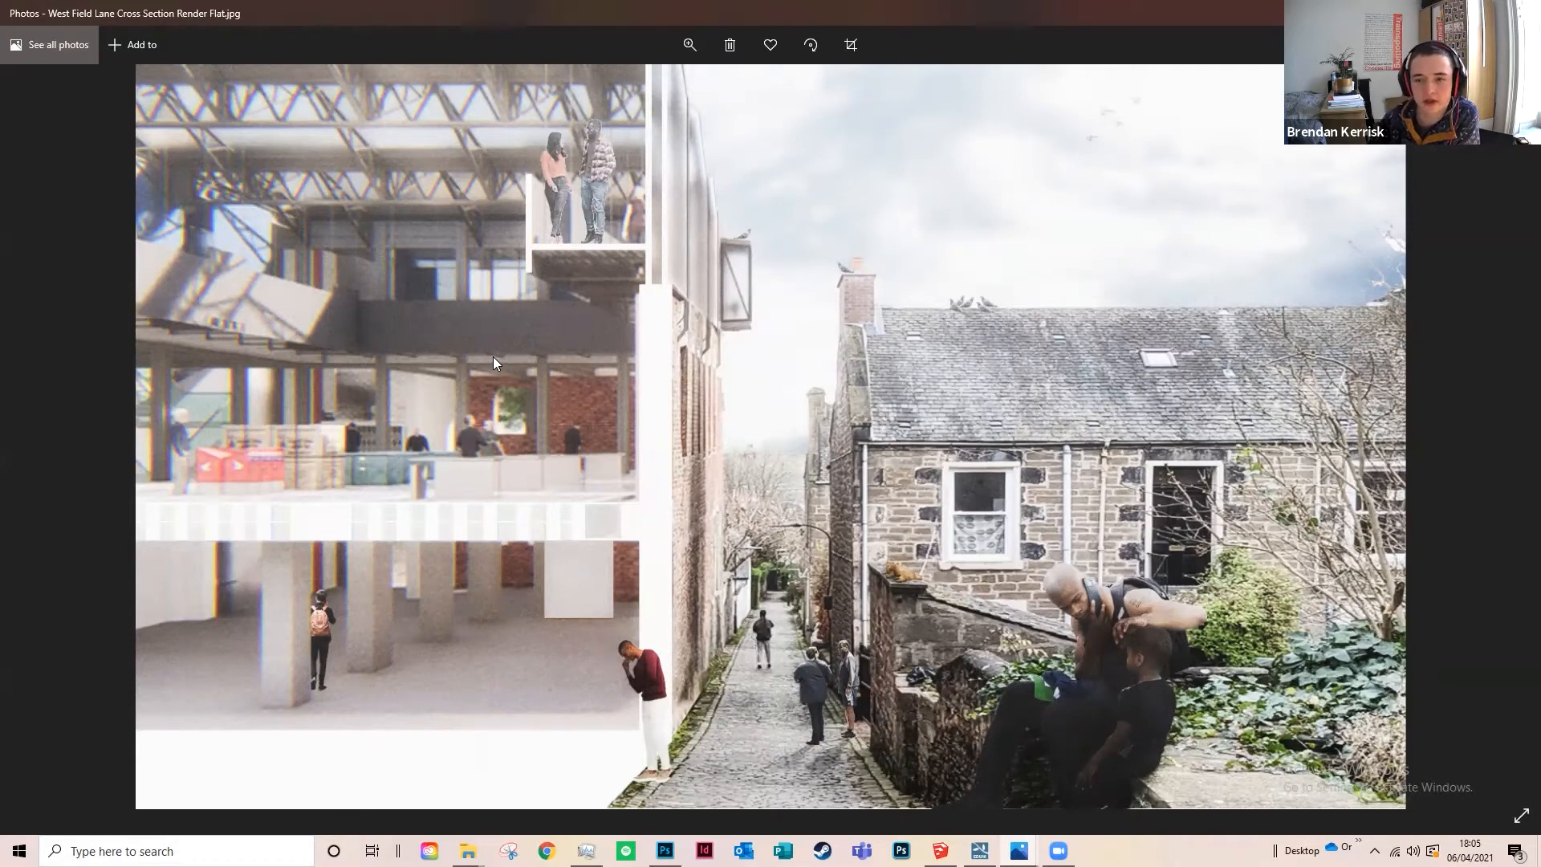
key("Right")
key("Right")
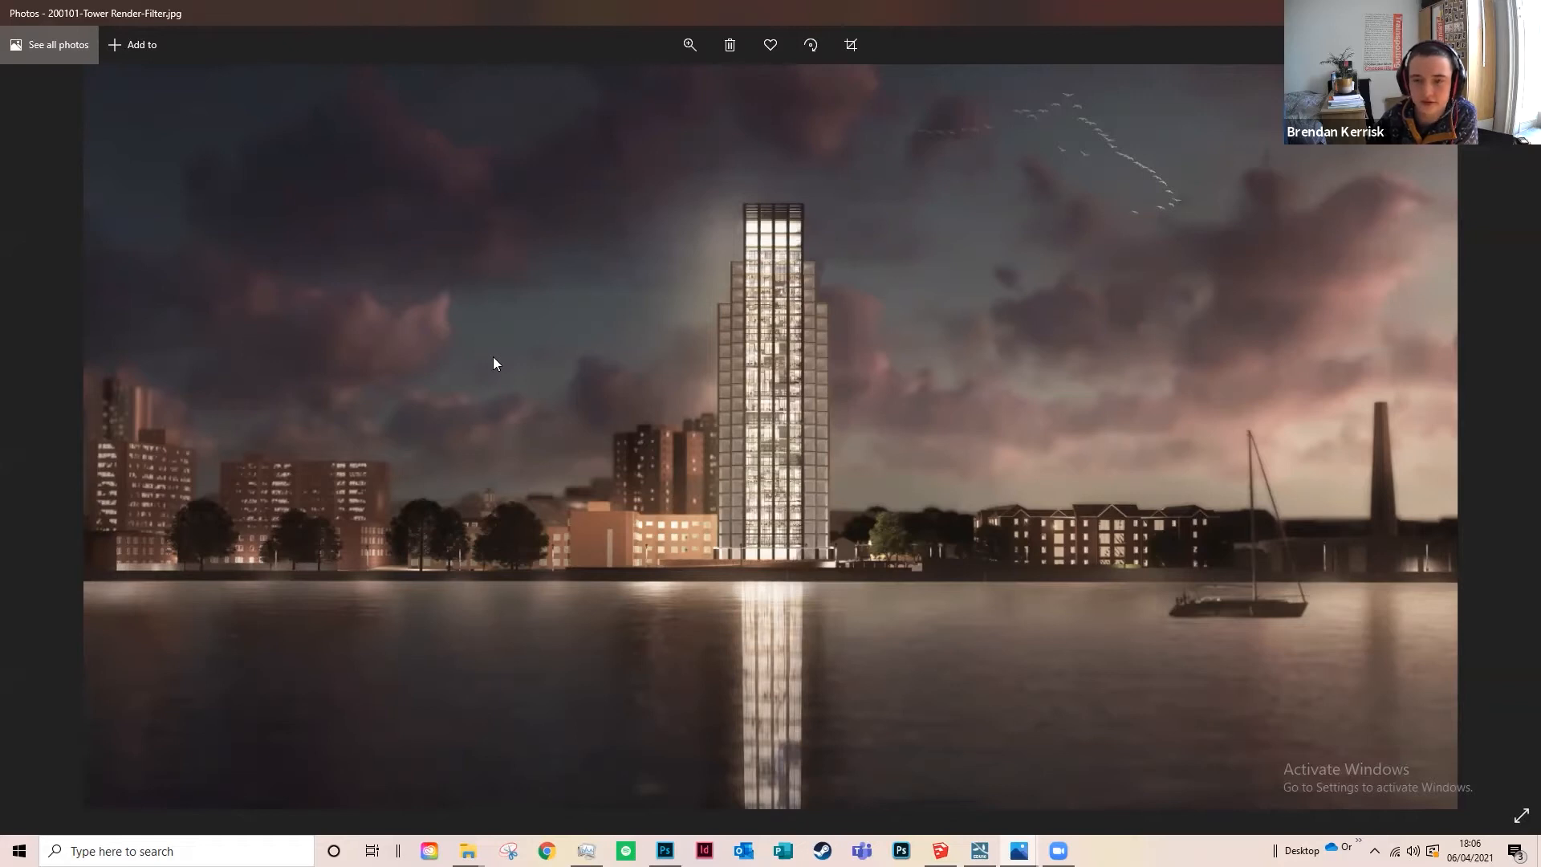
key("Right")
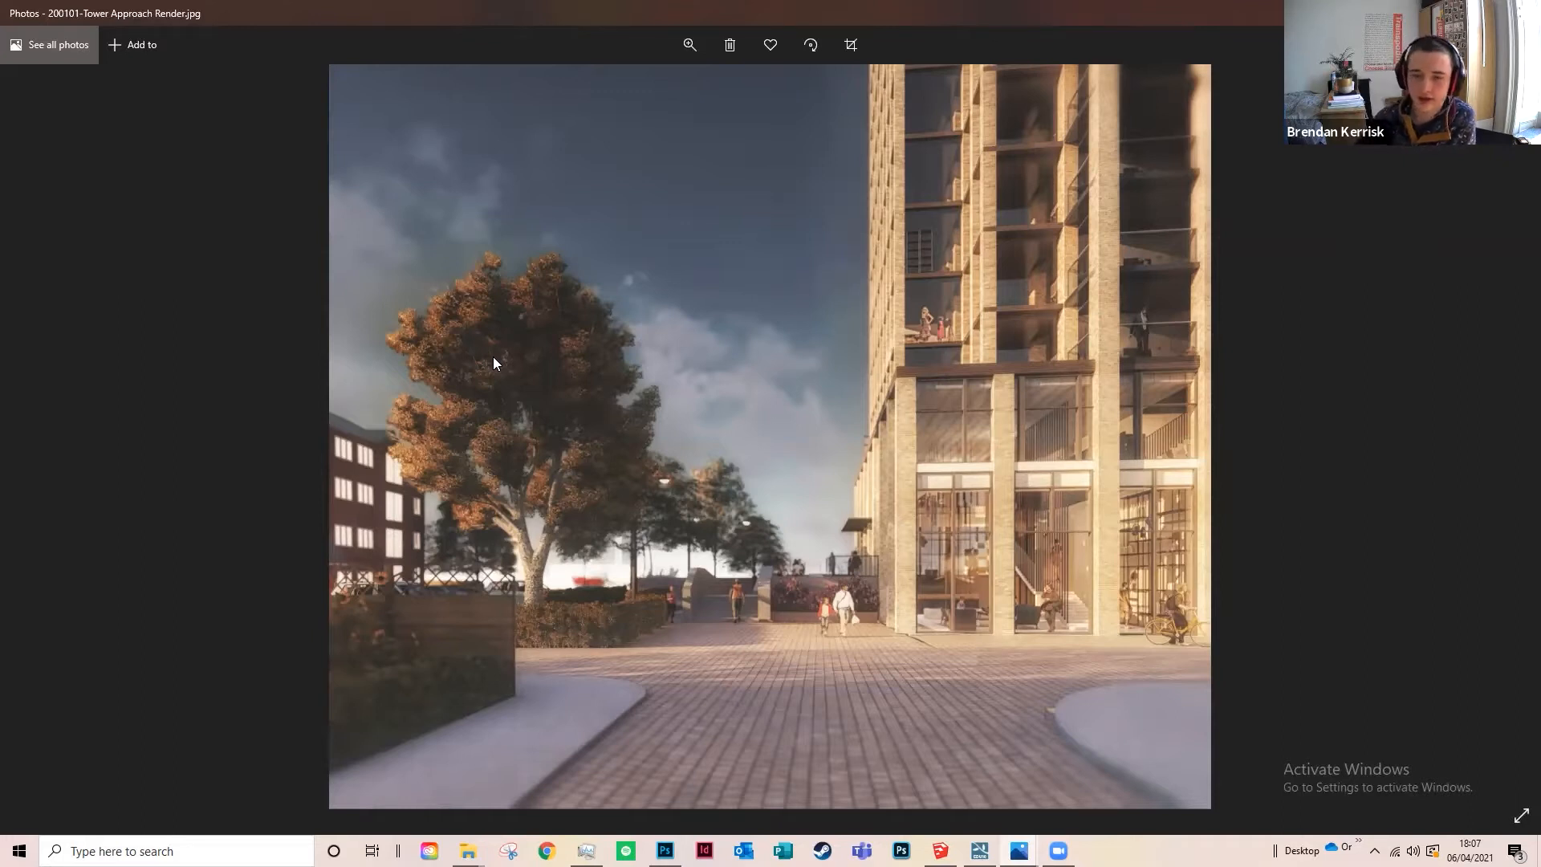
Step: Switch to the SketchUp location model and examine the DRC building within its surrounding streets
left_click(938, 848)
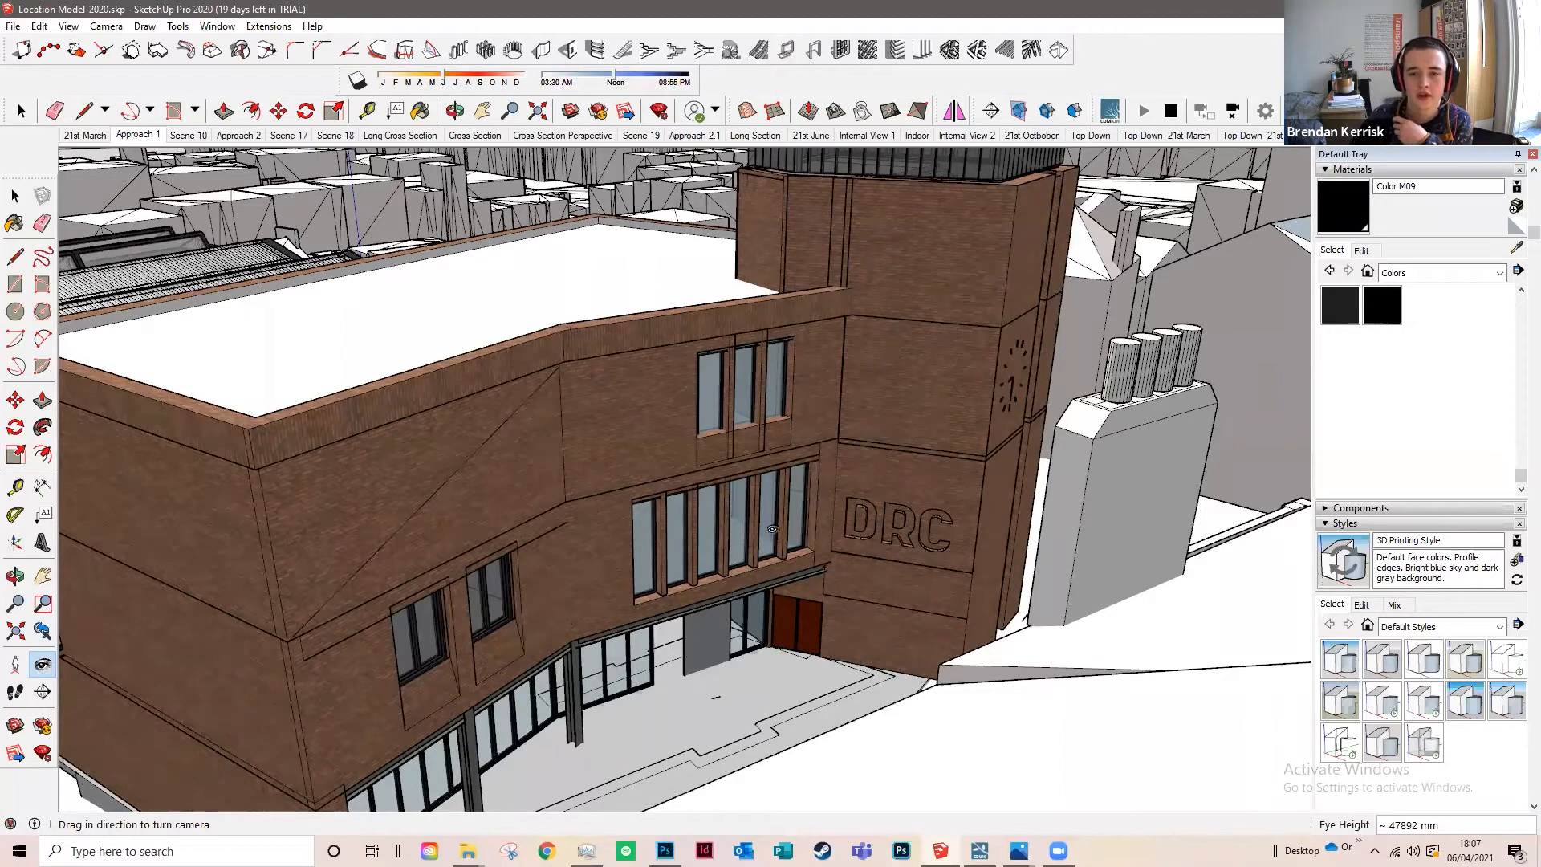
scroll(803, 522, "down", 1)
key("o")
left_click_drag(842, 519, 967, 433)
key("l")
left_click(15, 575)
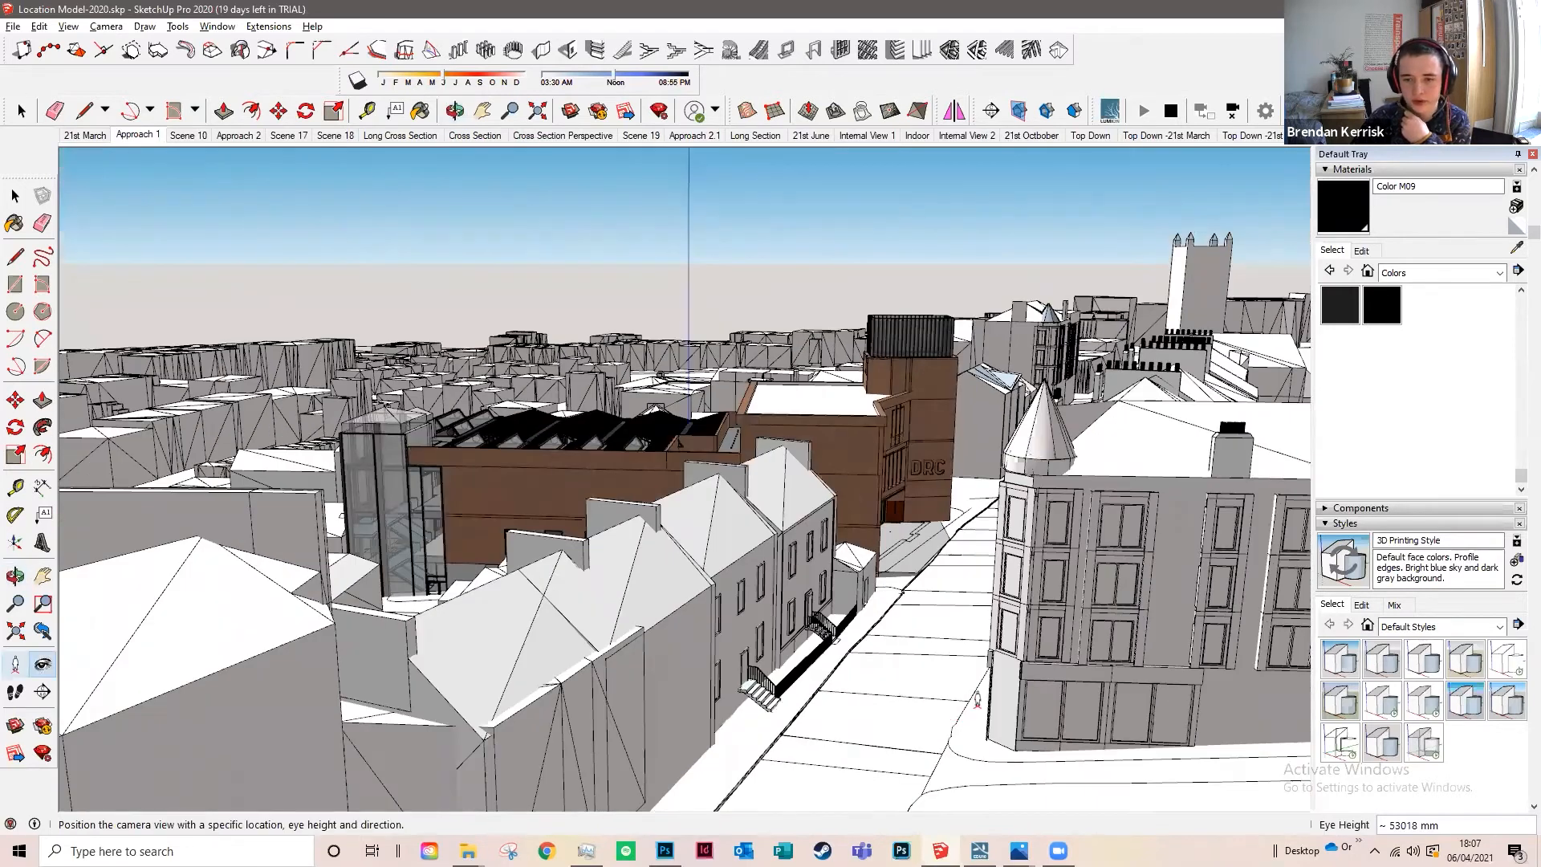
Step: Place the camera at street level and examine the DRC building's brick facade, windows and glazed entrance
left_click(15, 664)
left_click(1008, 676)
scroll(1009, 671, "up", 1)
scroll(1055, 487, "up", 5)
left_click_drag(1053, 486, 1032, 442)
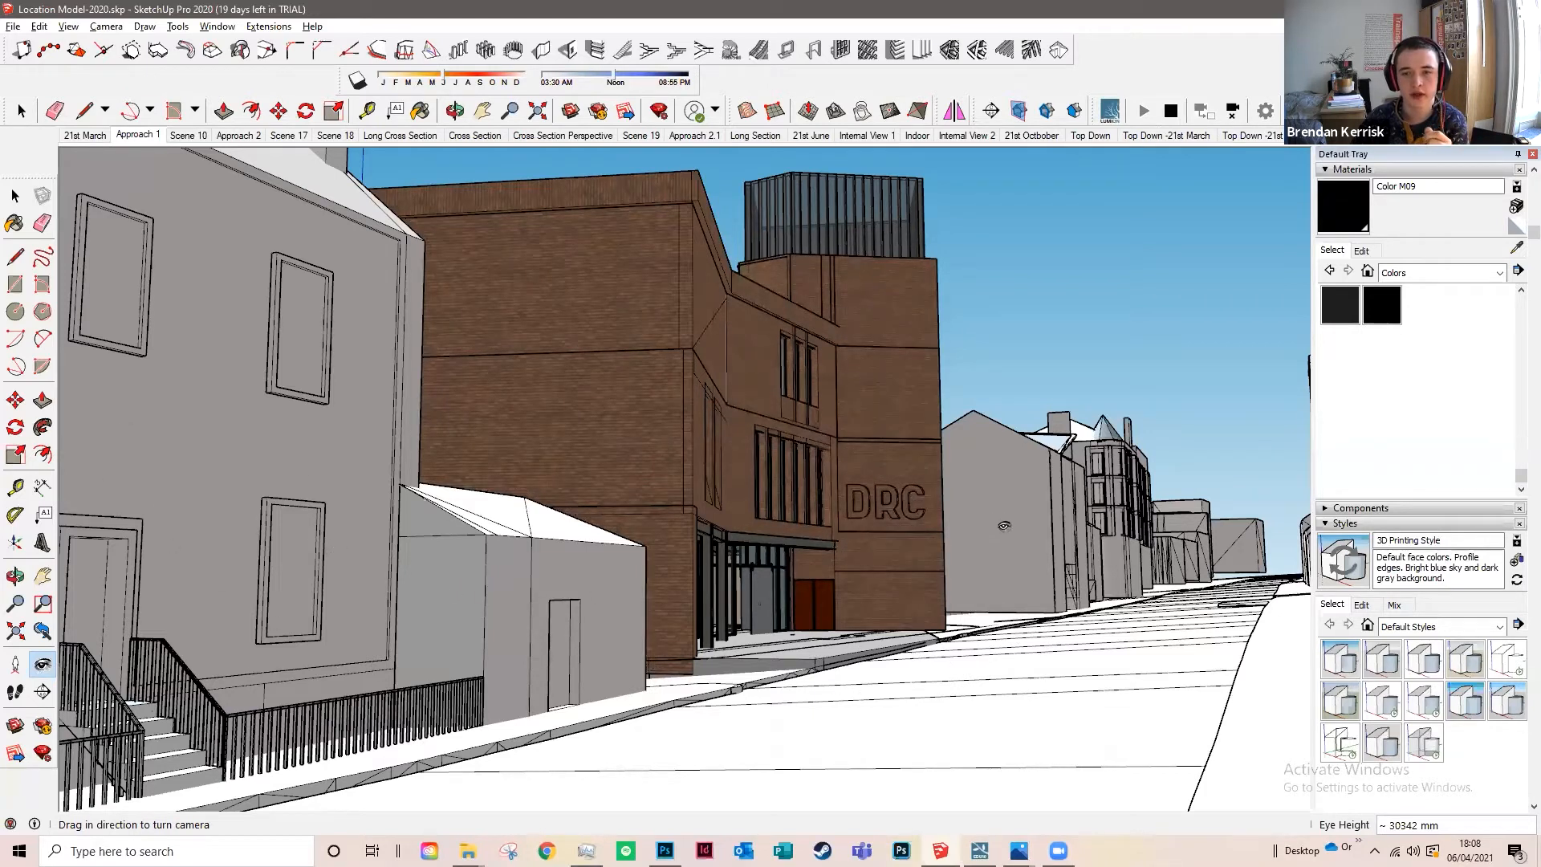
scroll(826, 598, "up", 2)
scroll(826, 598, "up", 1)
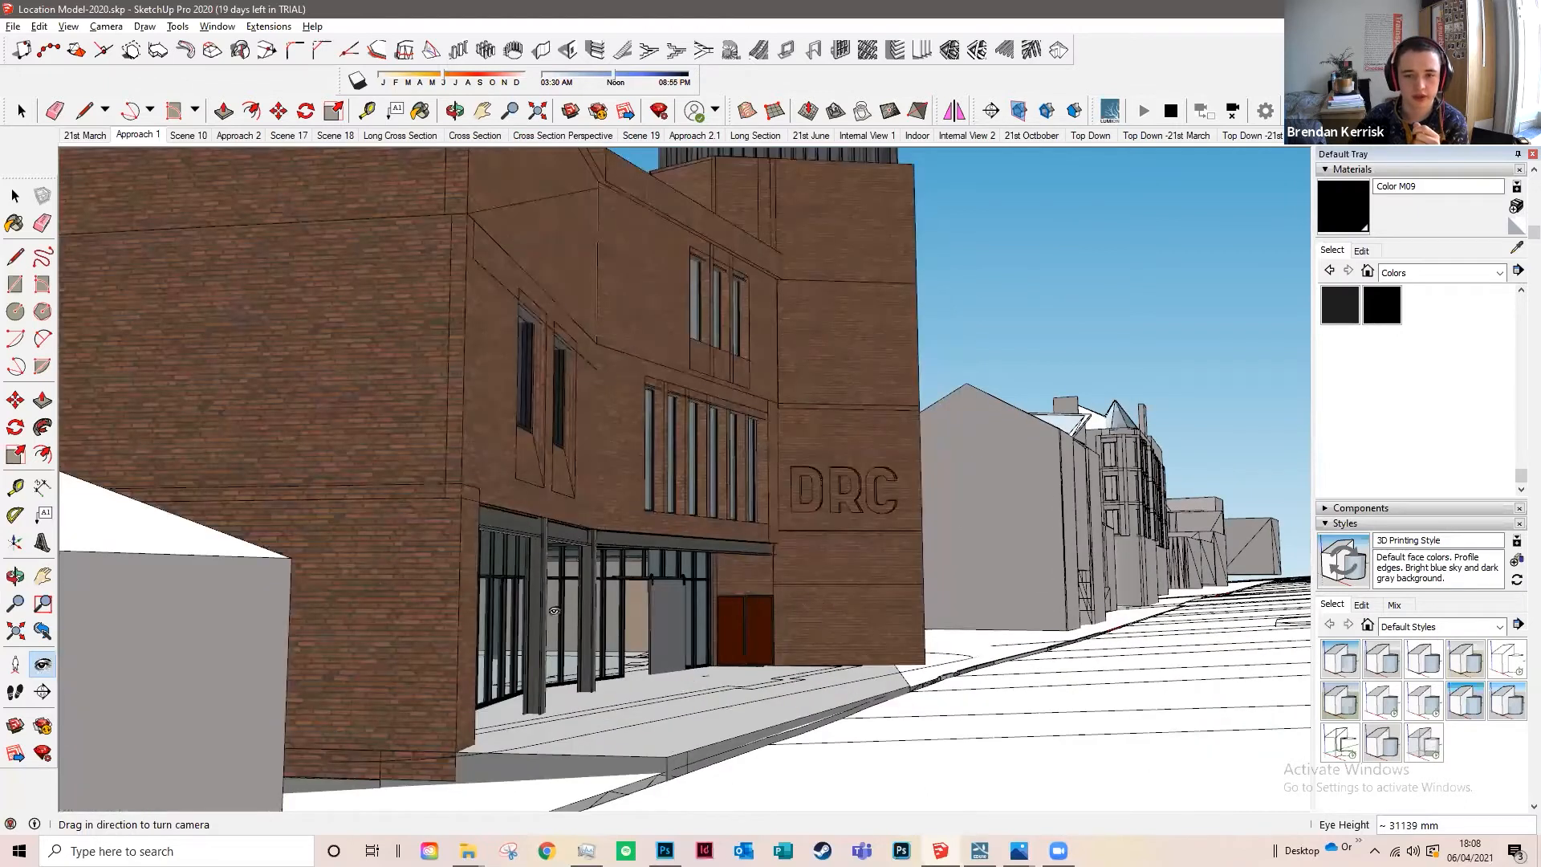
scroll(560, 640, "up", 2)
left_click_drag(261, 293, 501, 434)
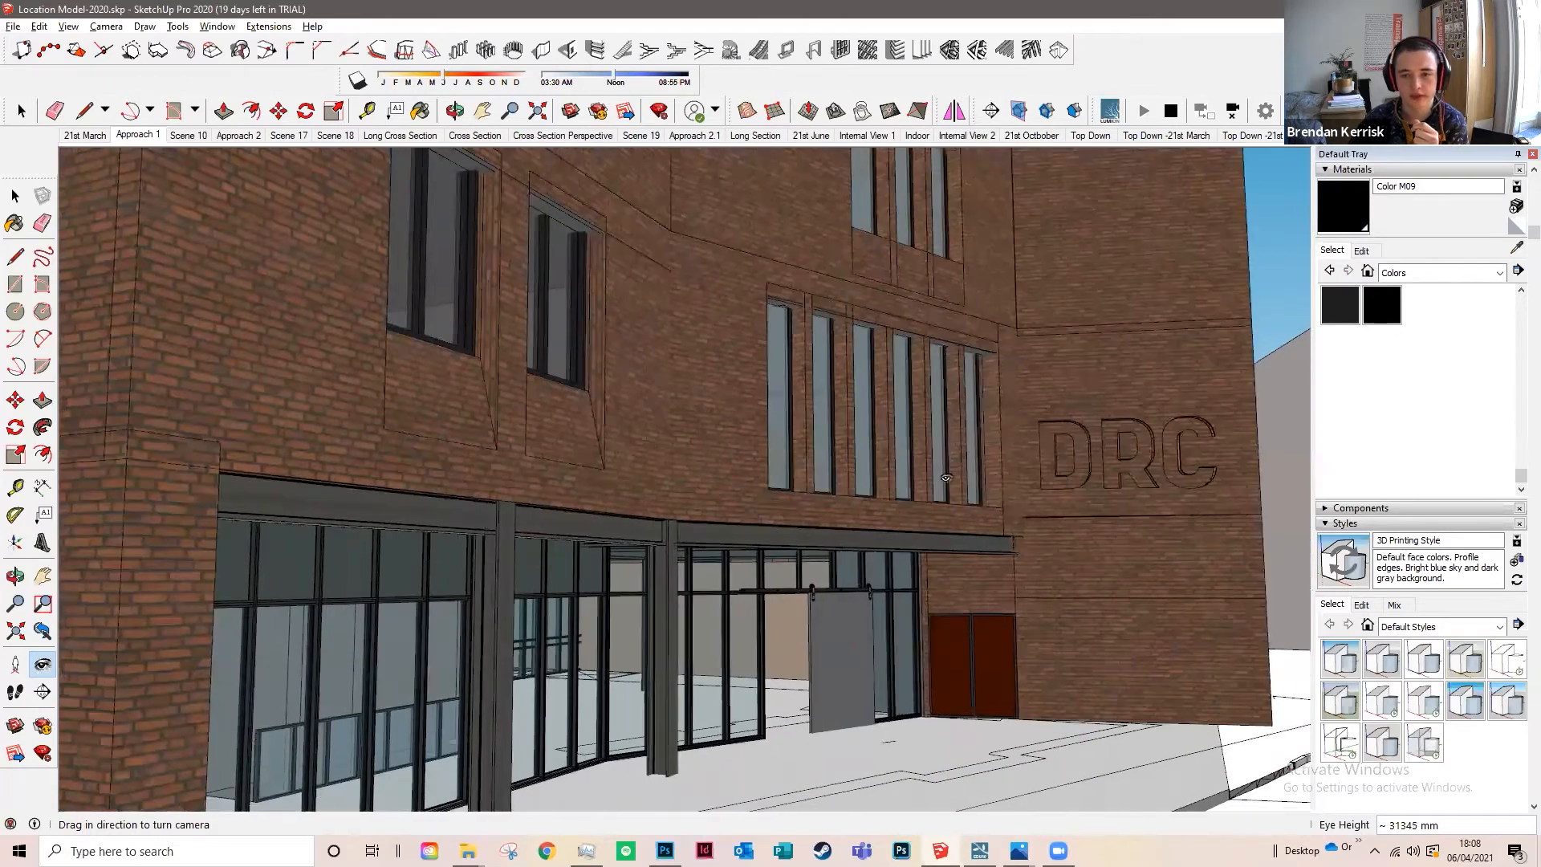
left_click_drag(947, 480, 1014, 566)
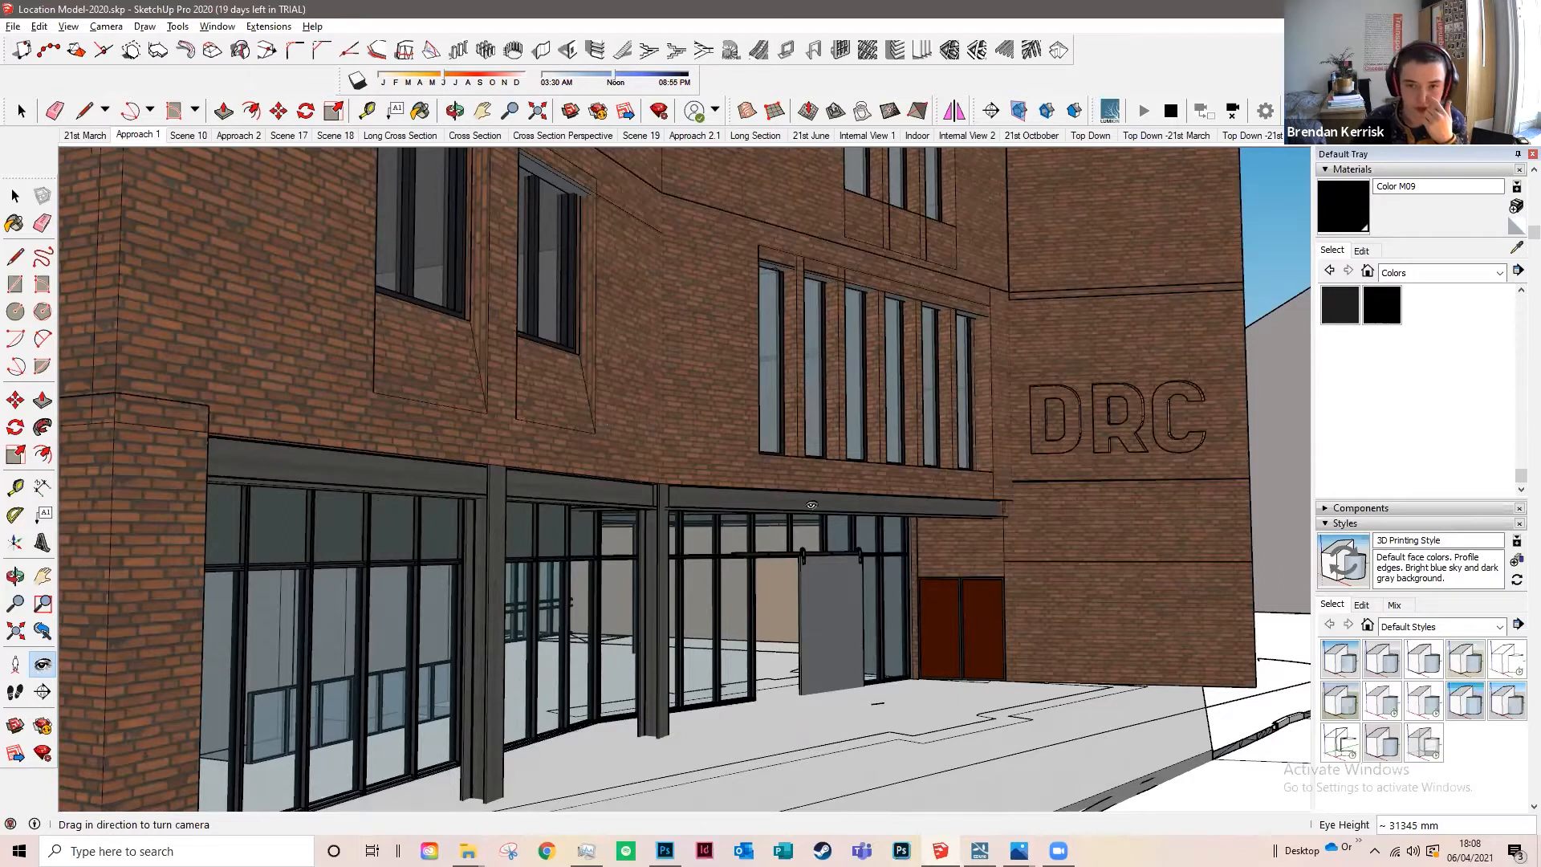
Step: Switch to Lumion and examine the DRC building with its cars and people from several points along the street
left_click(980, 850)
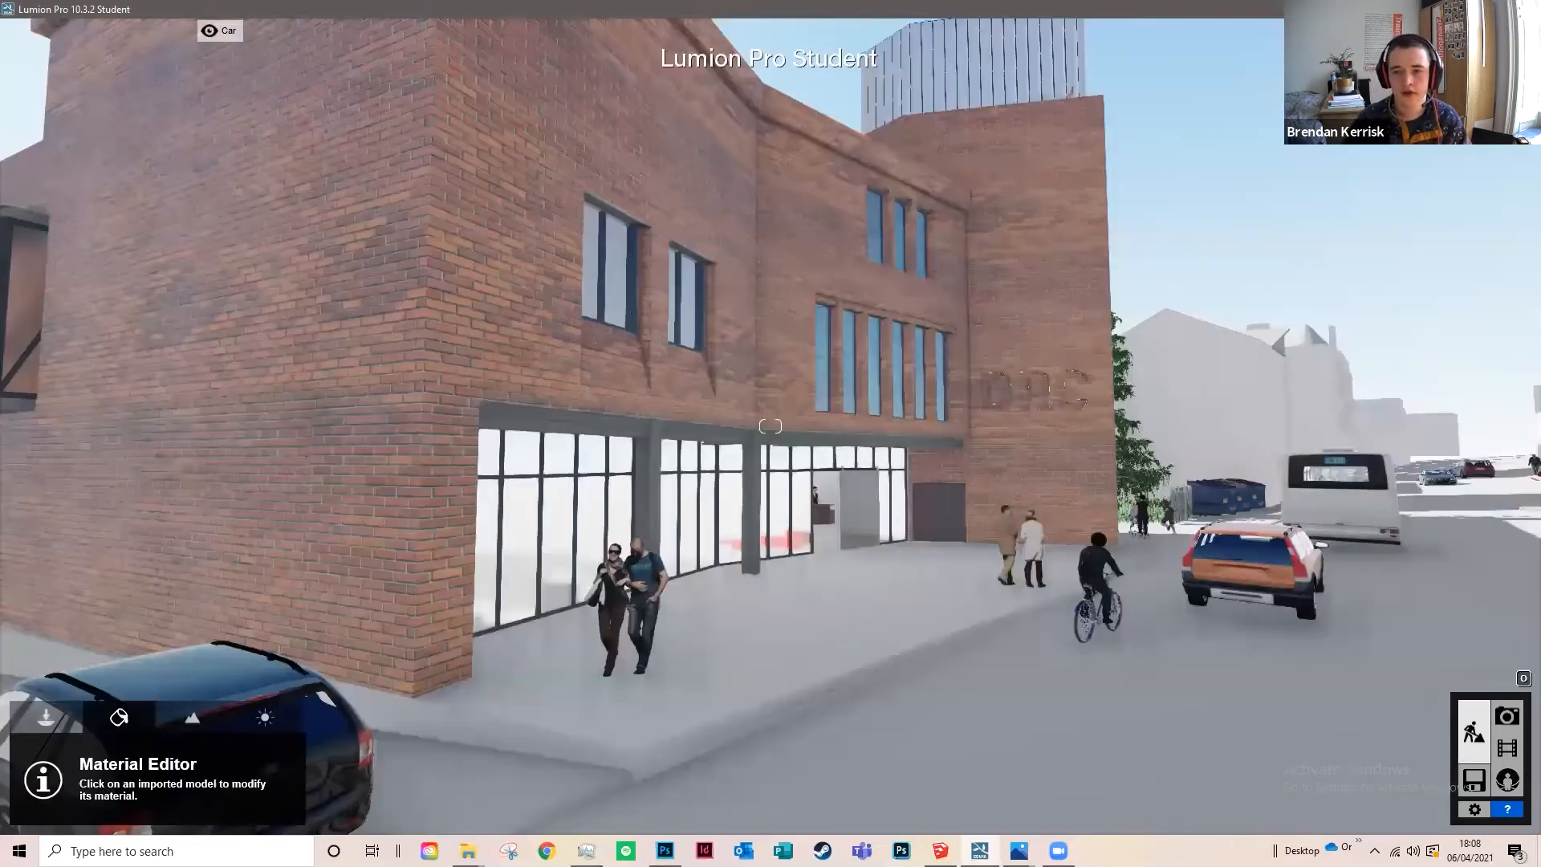
key("w")
key("s")
key("q")
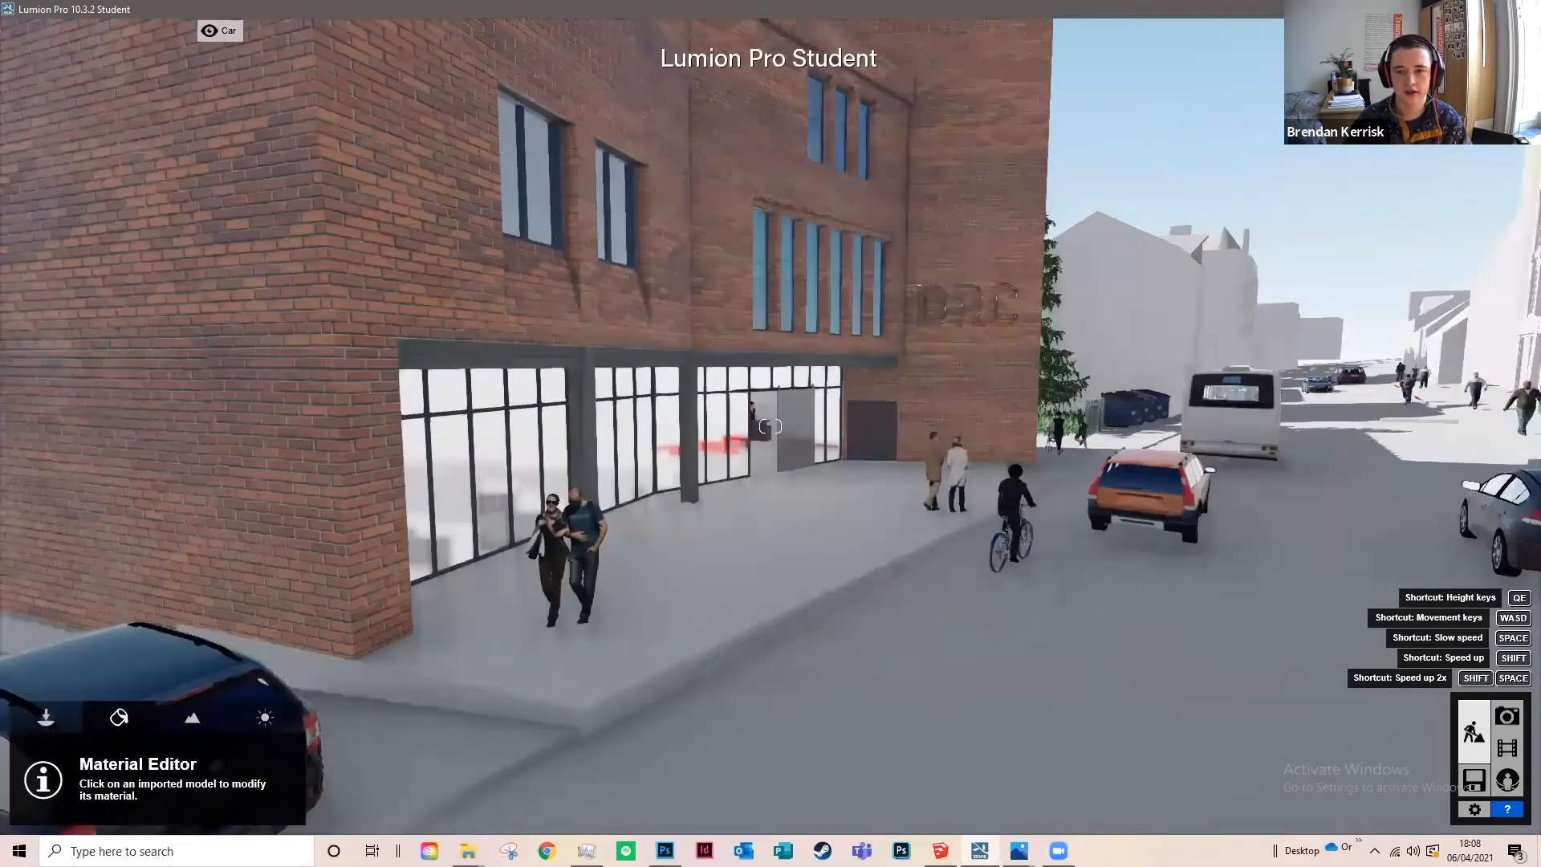
key("s")
key("q")
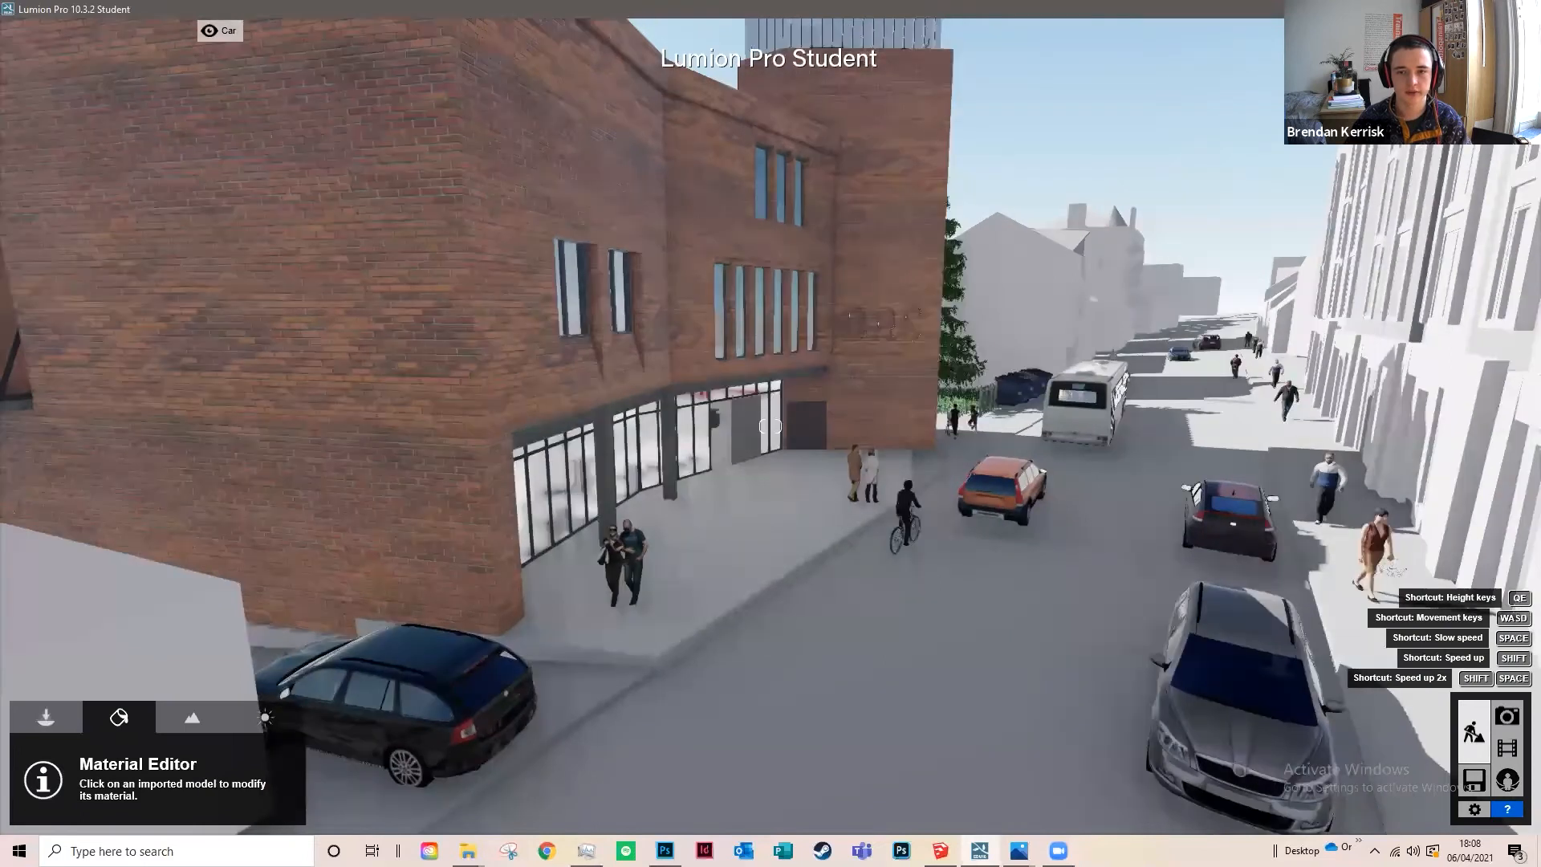
key("w")
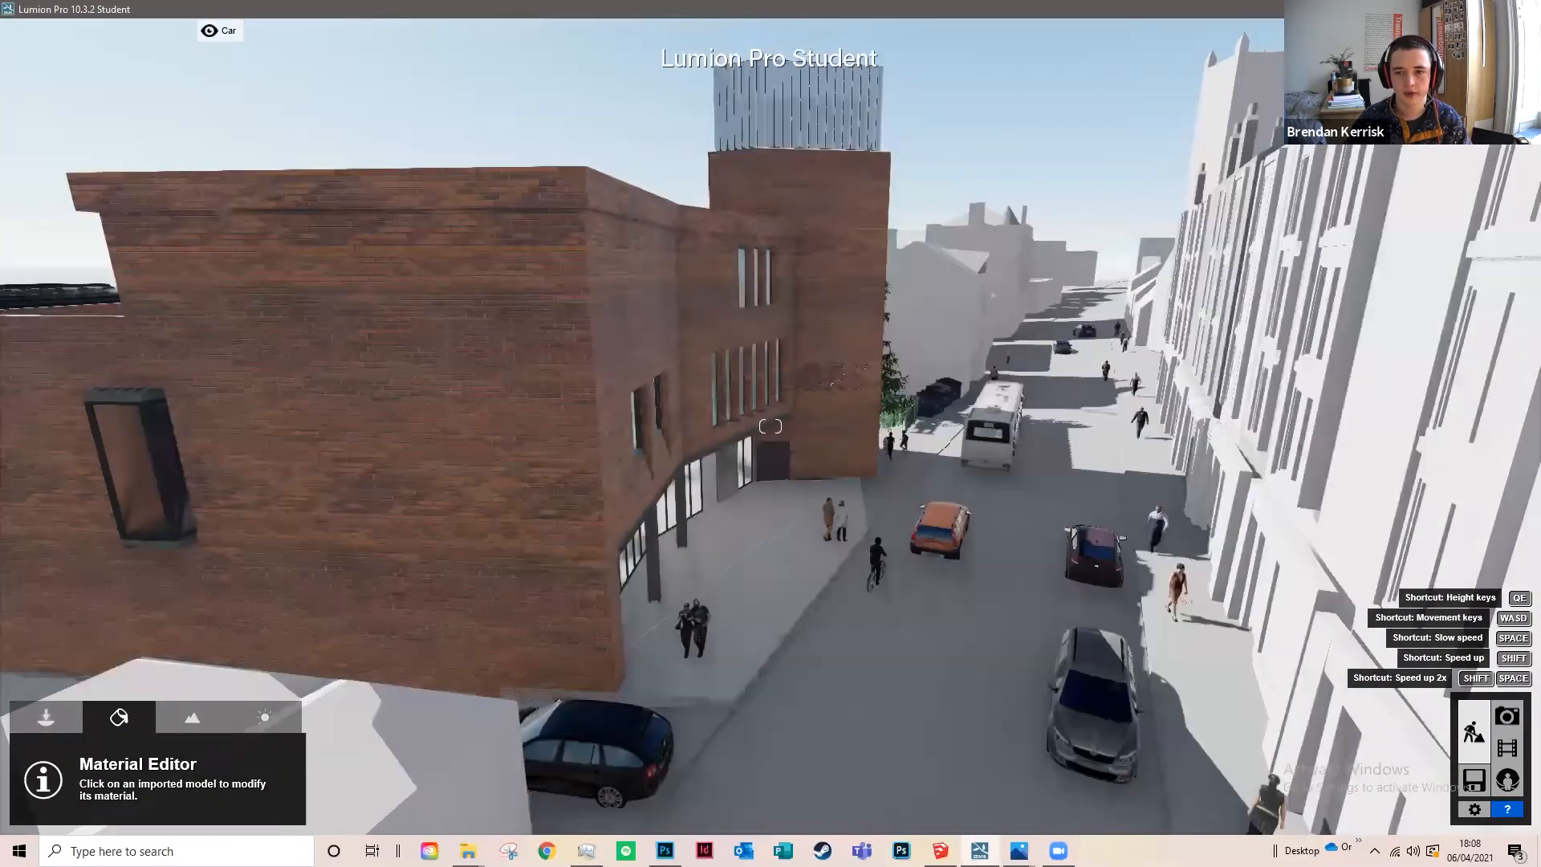
key("e")
key("w")
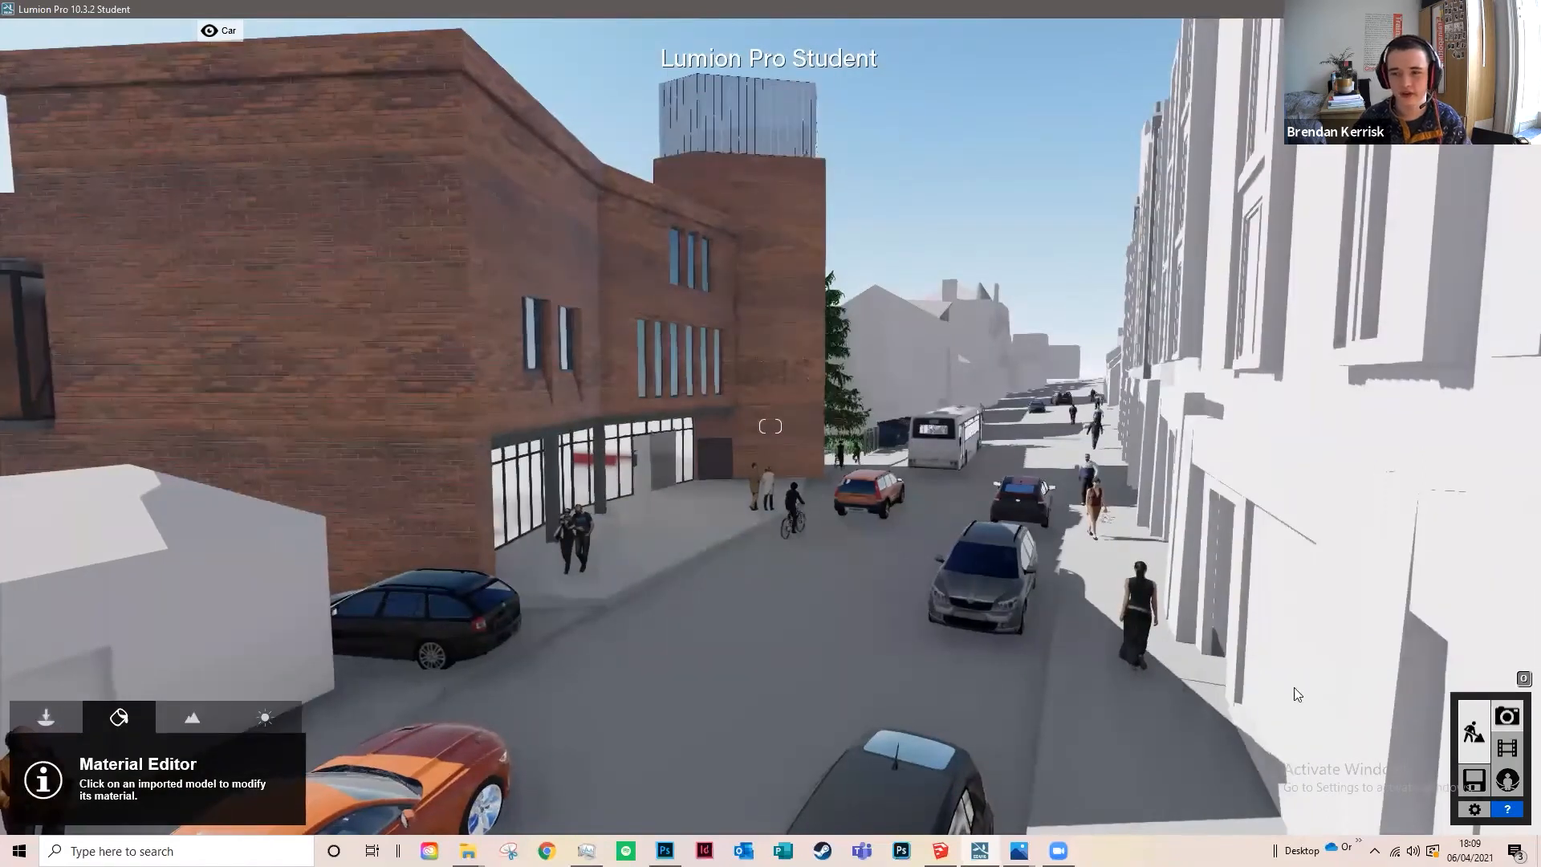
Step: Show Layer 2 to inspect the sectional model of the building, and hide that layer again
mouse_move(215, 42)
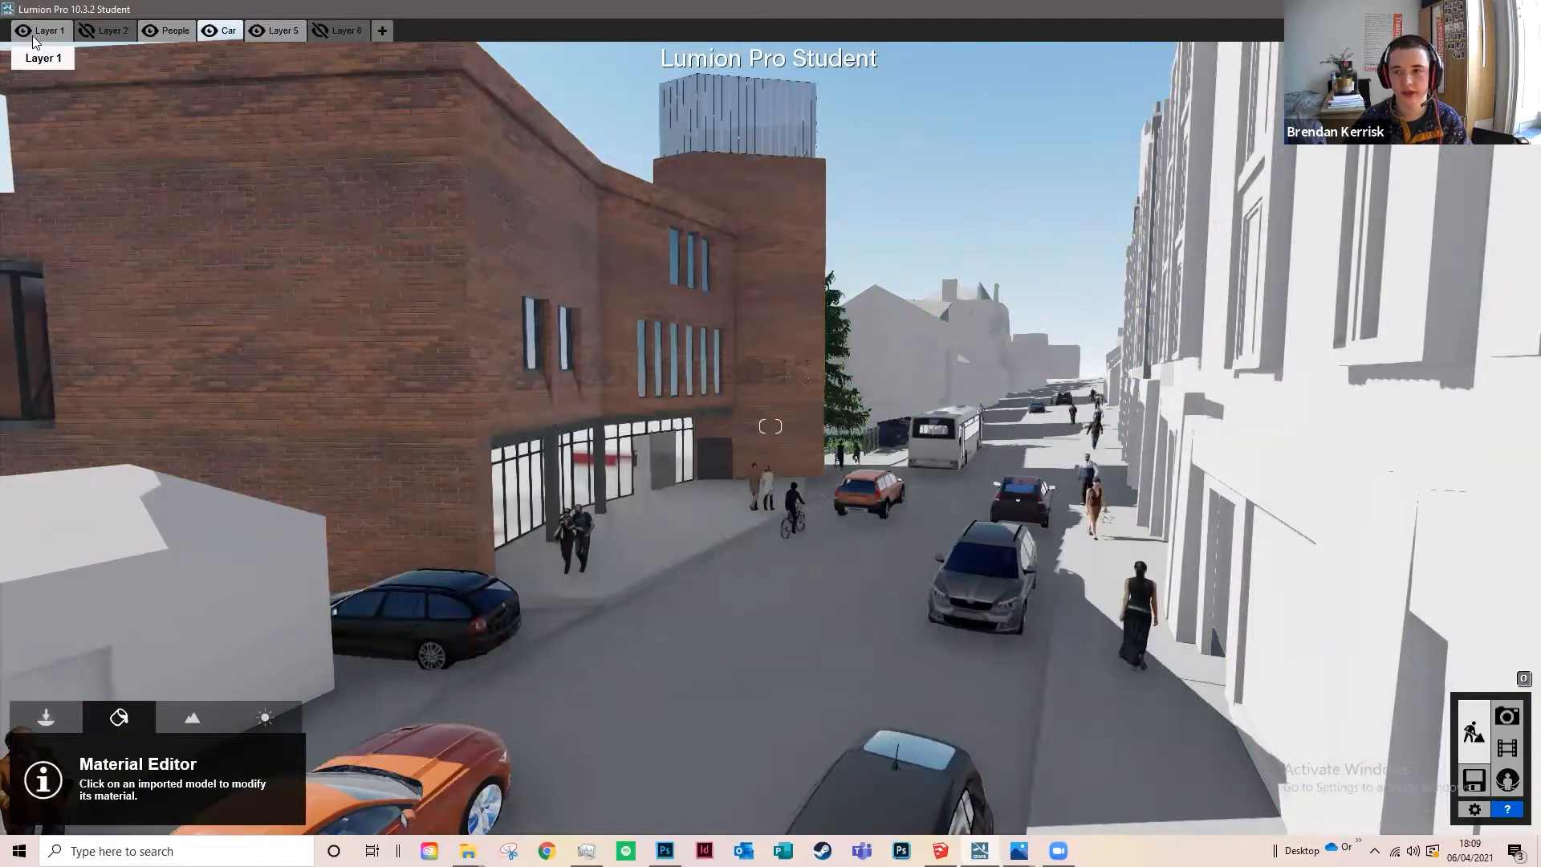
left_click(84, 32)
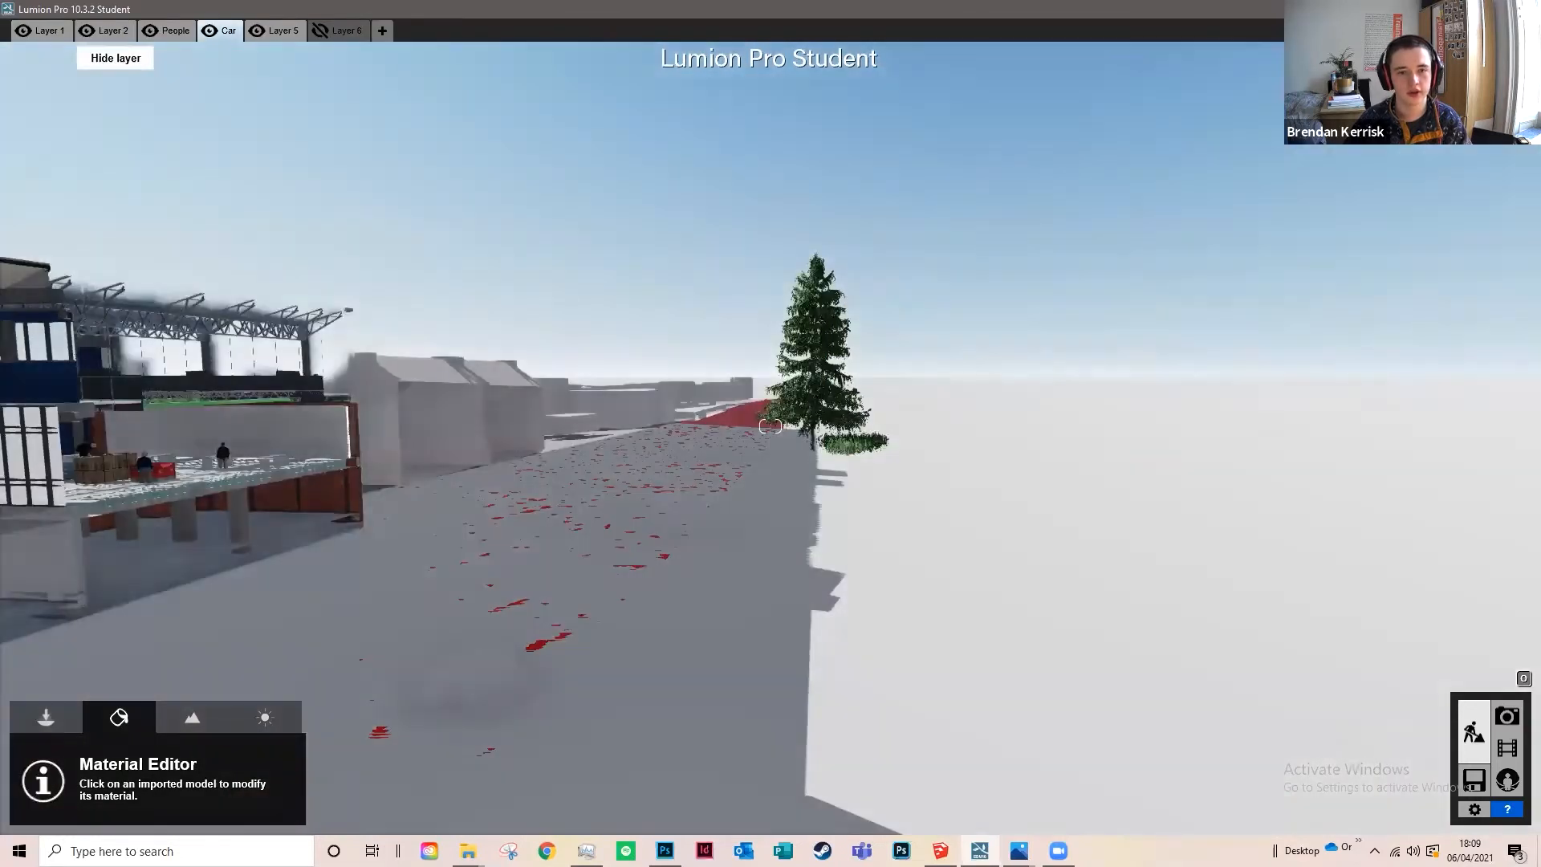
left_click_drag(620, 459, 106, 115)
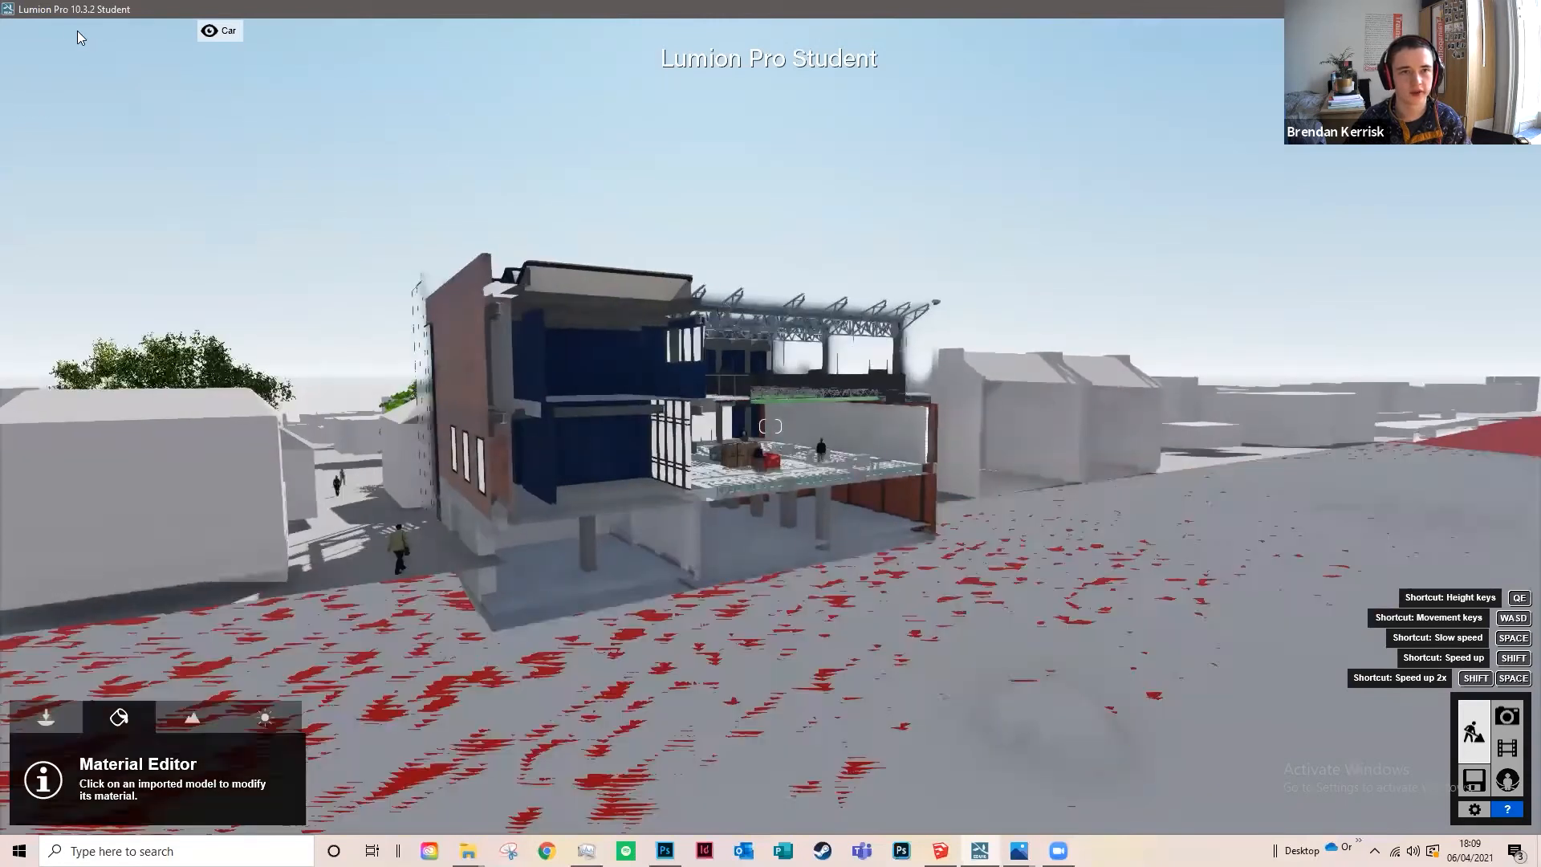
mouse_move(80, 30)
left_click(83, 32)
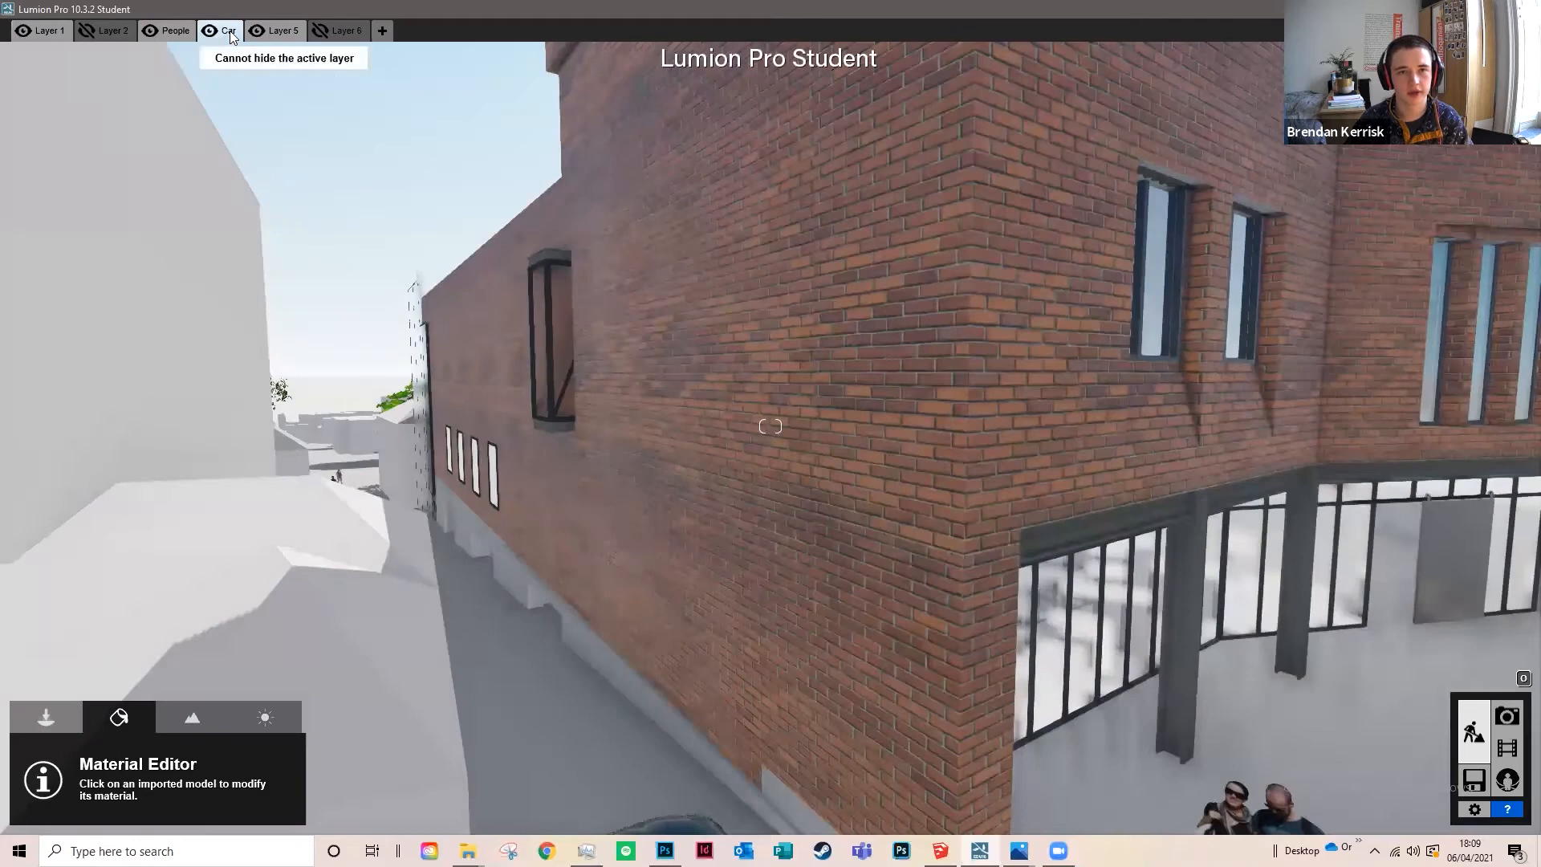
Step: Bring the view back to the street in front of the DRC entrance and hide the People layer
left_click_drag(771, 426, 698, 225)
key("d")
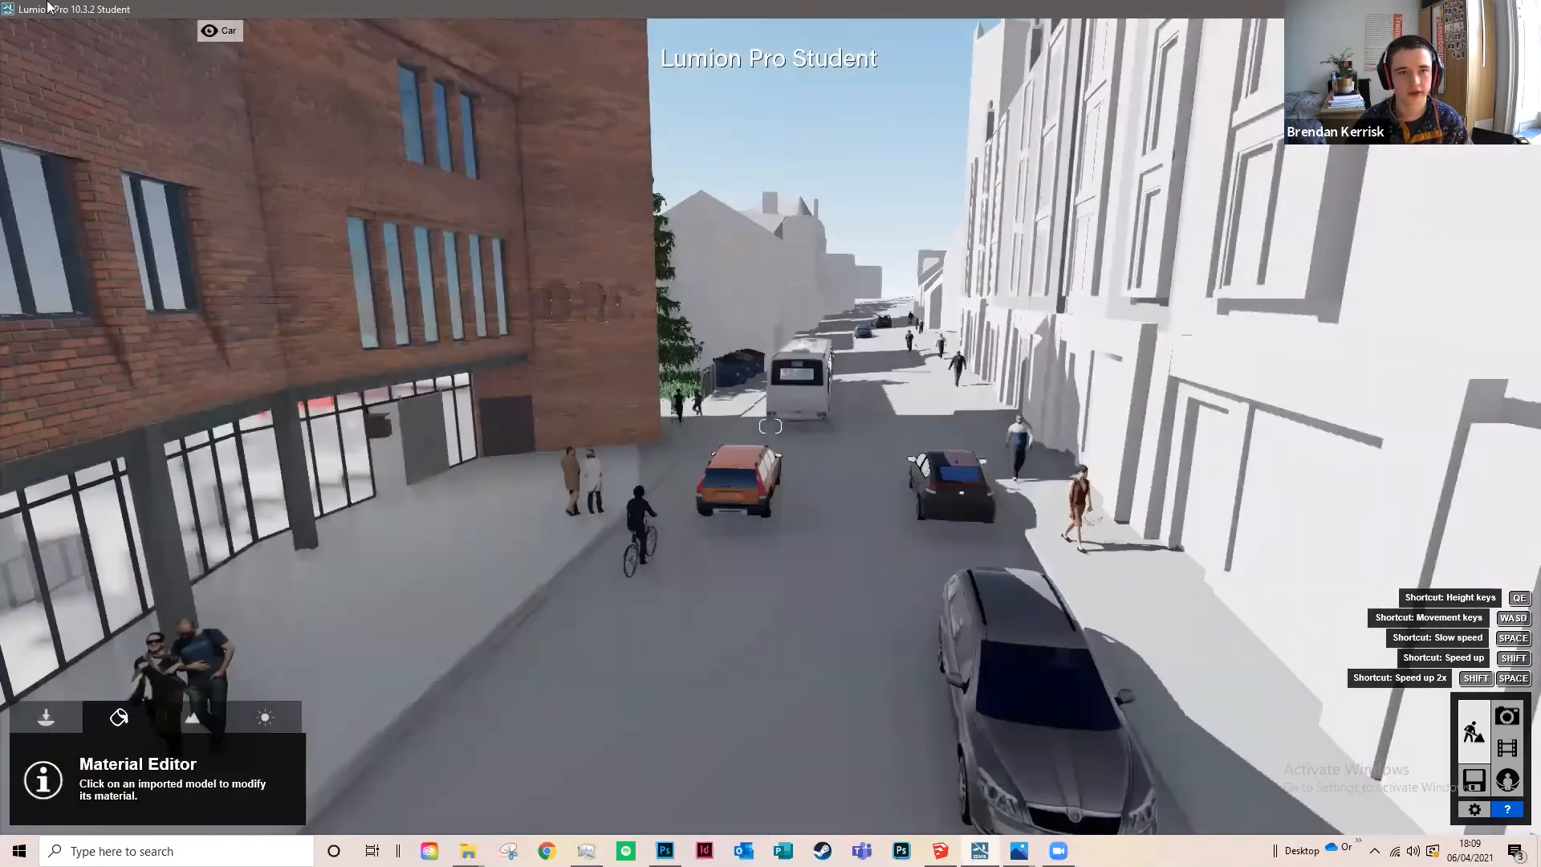
key("d")
key("e")
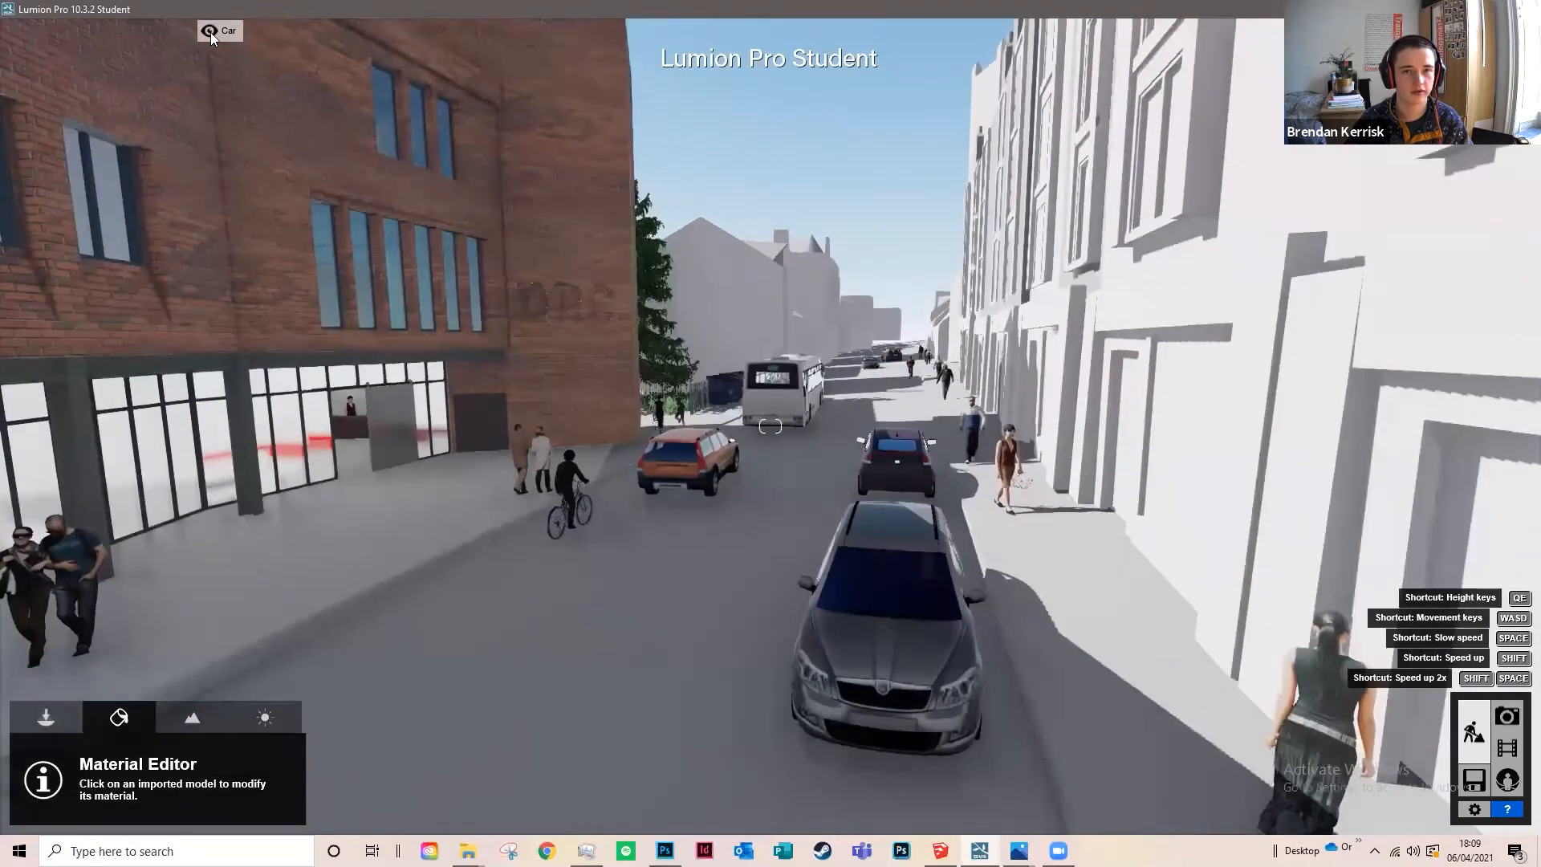
left_click(149, 31)
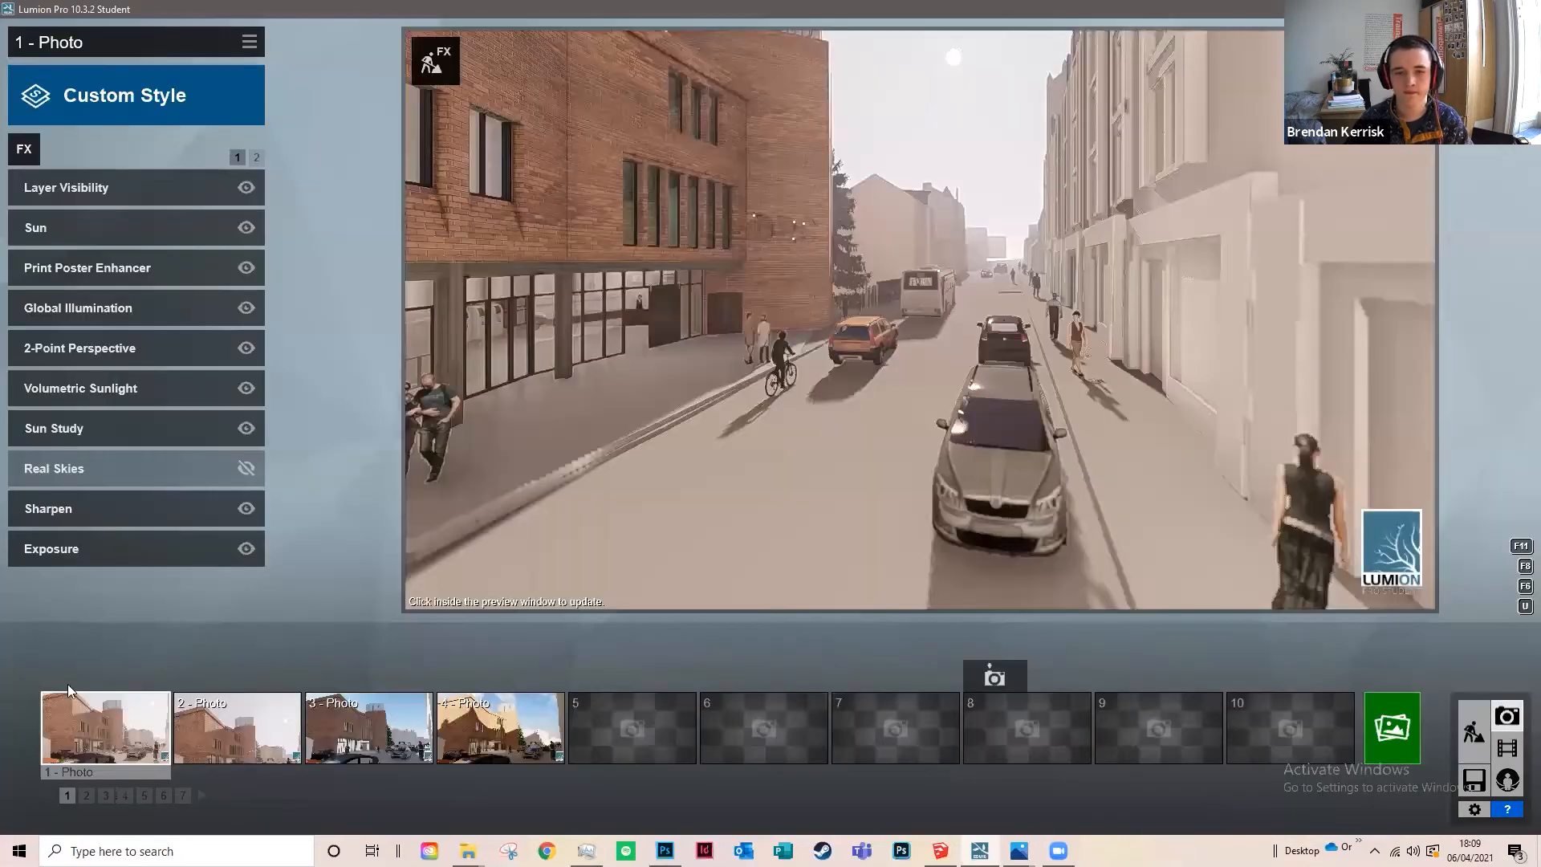
Step: In photo 1's Layer Visibility effect, turn layers 3 and 4 off and back on to compare the preview
left_click(1506, 715)
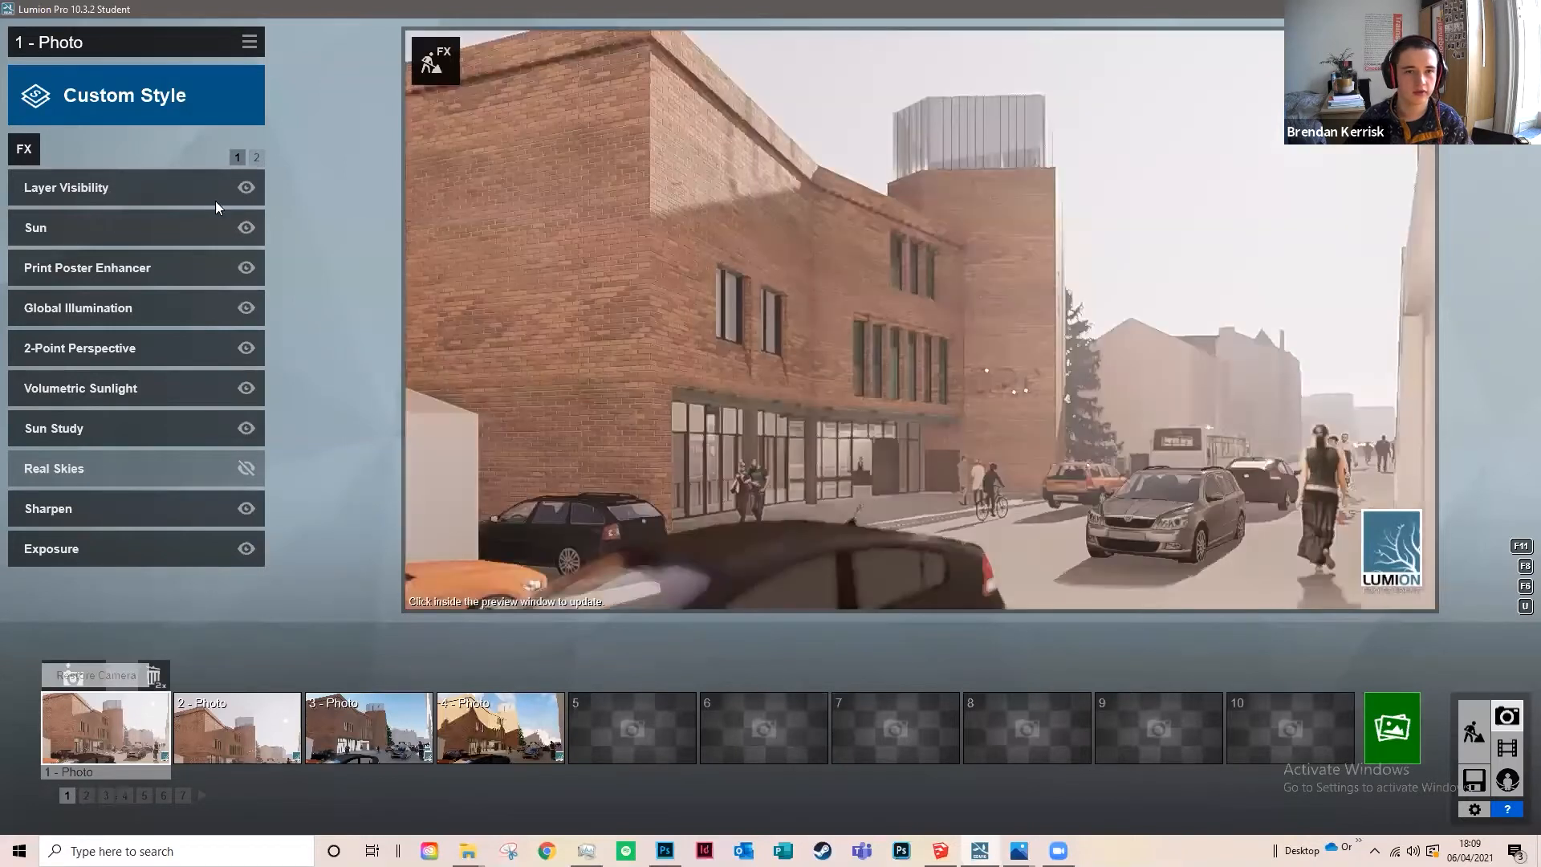
left_click(179, 186)
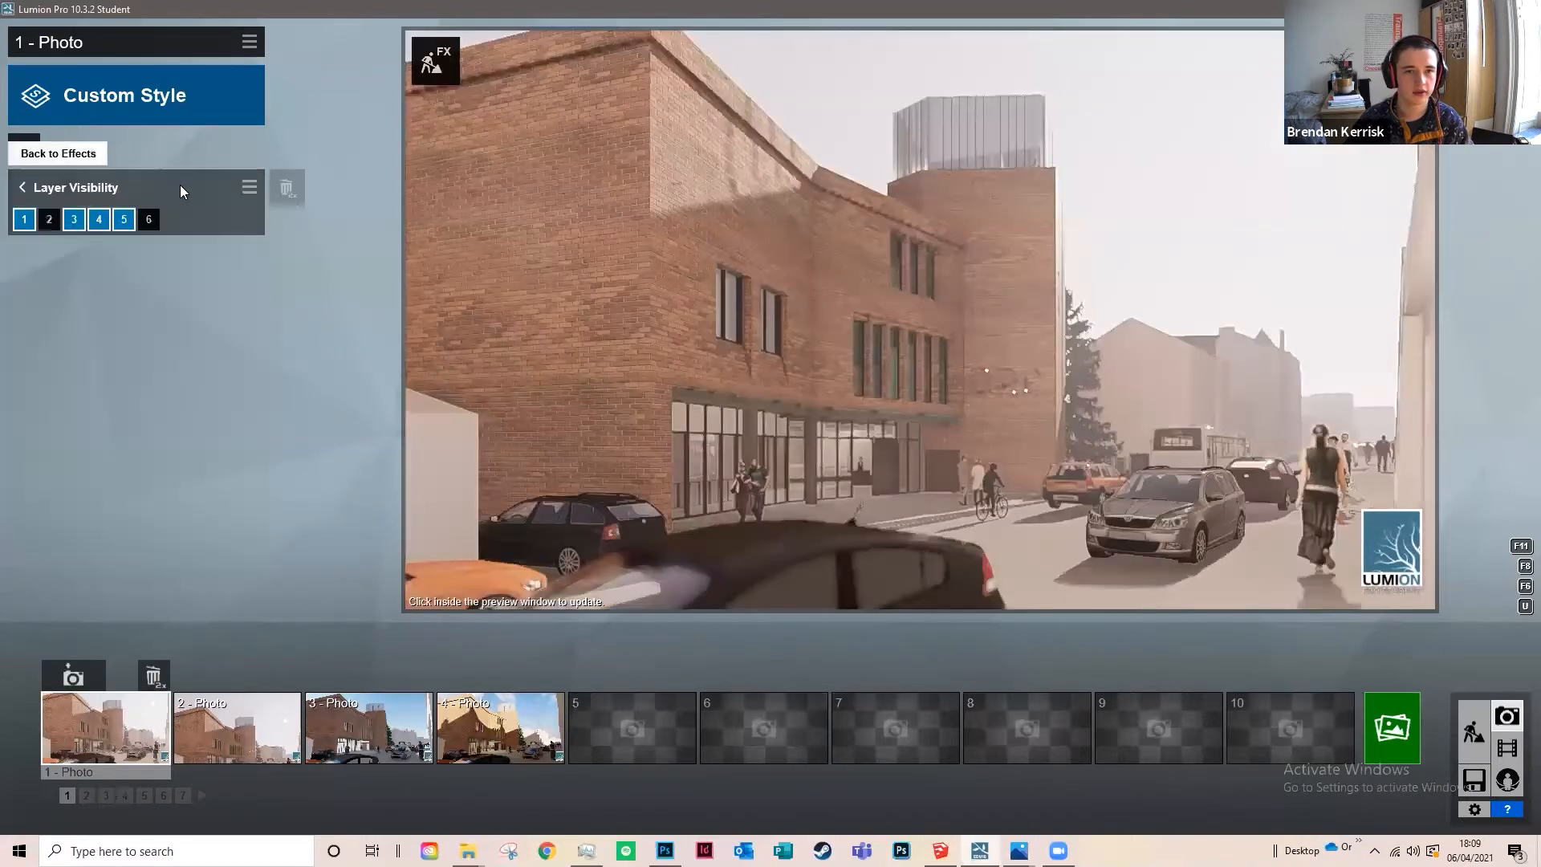
left_click(99, 221)
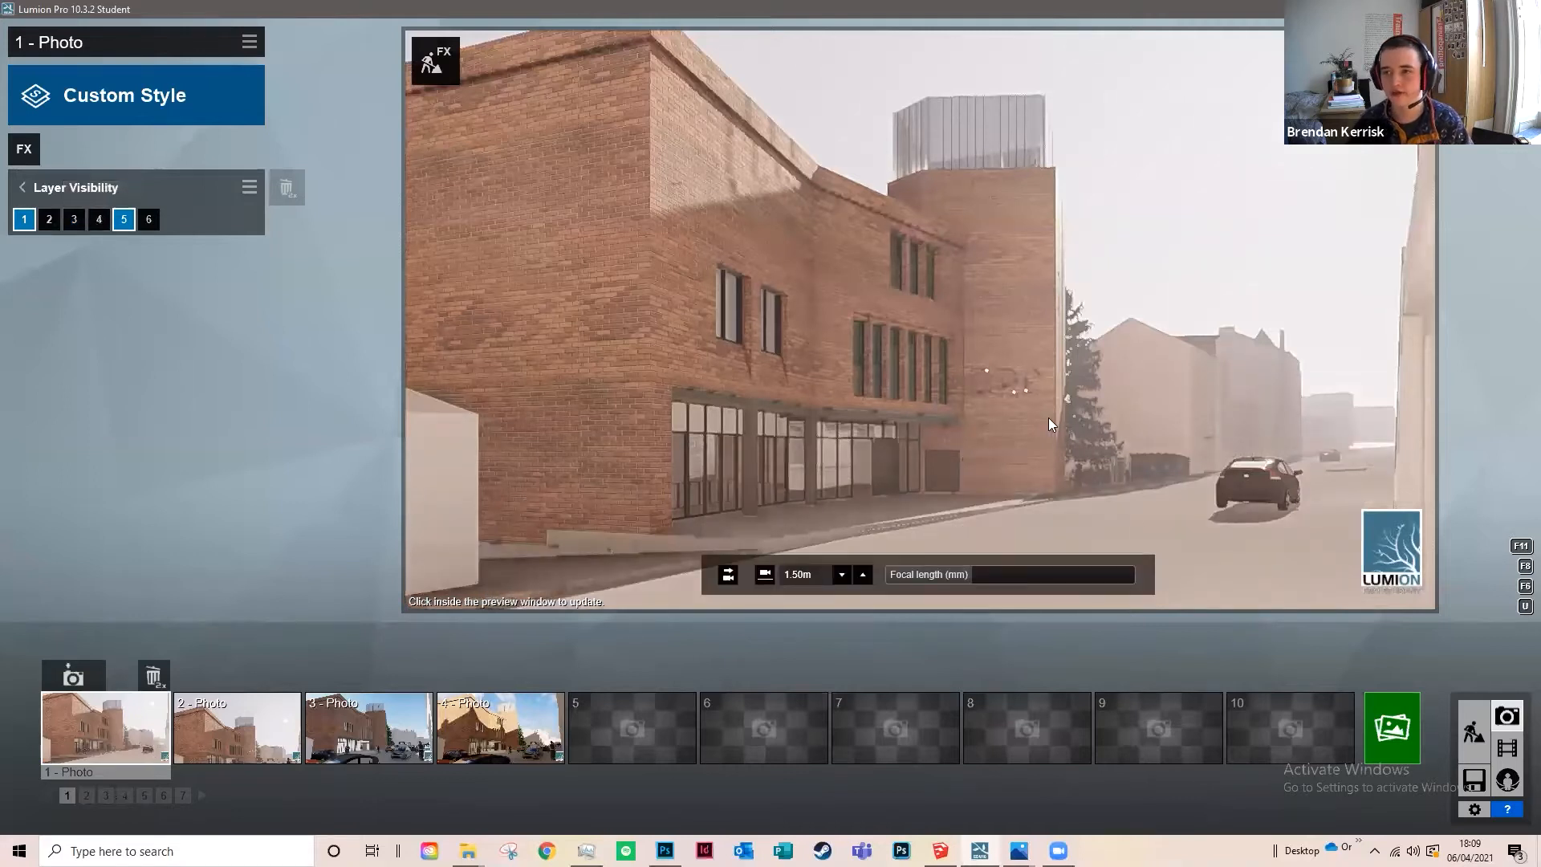
left_click(75, 220)
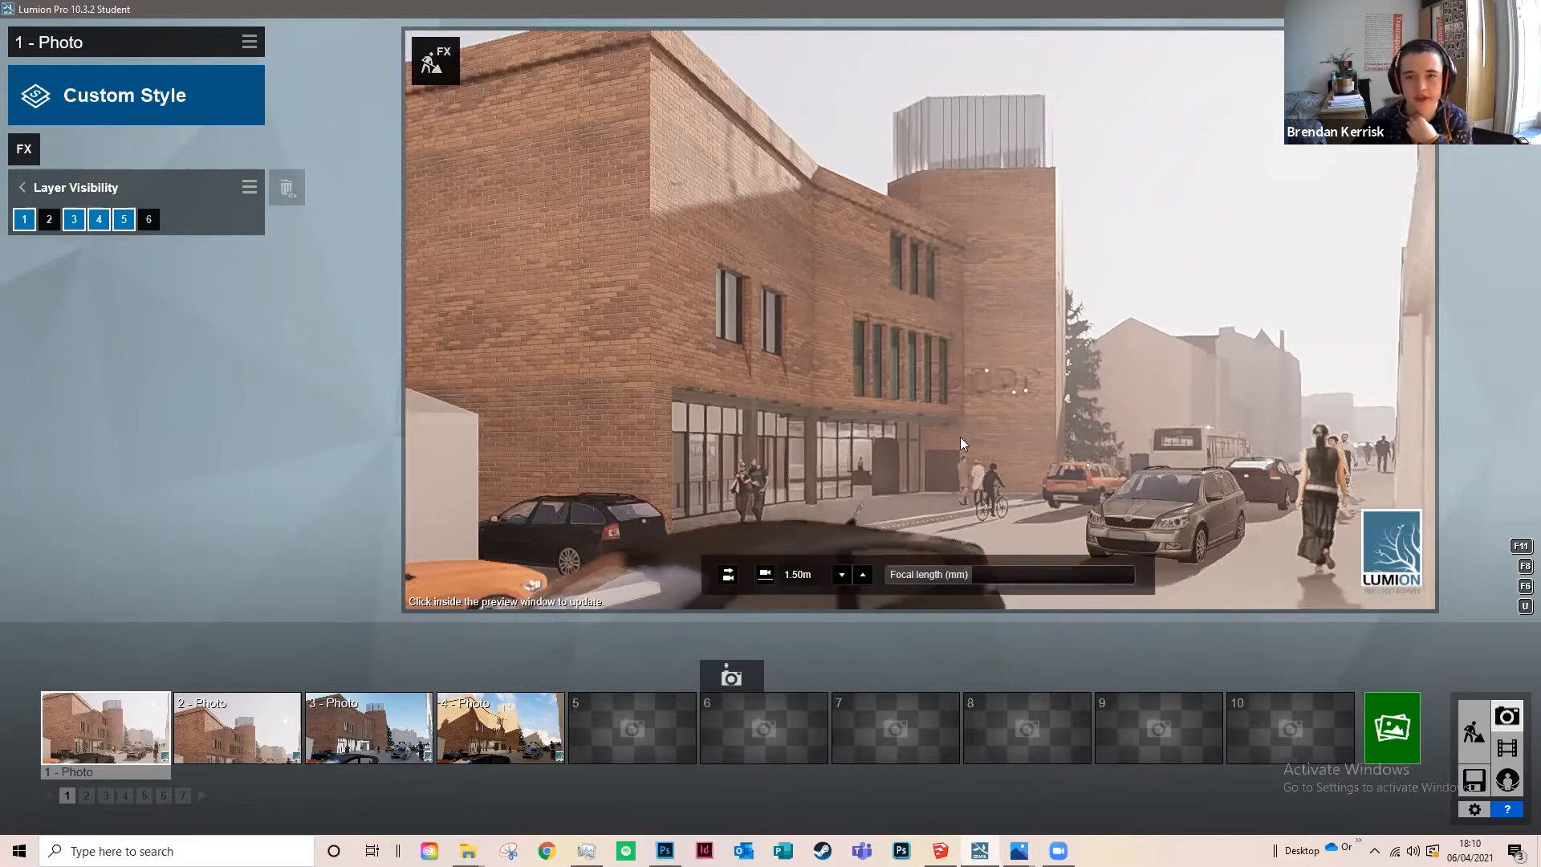
left_click_drag(919, 320, 958, 330)
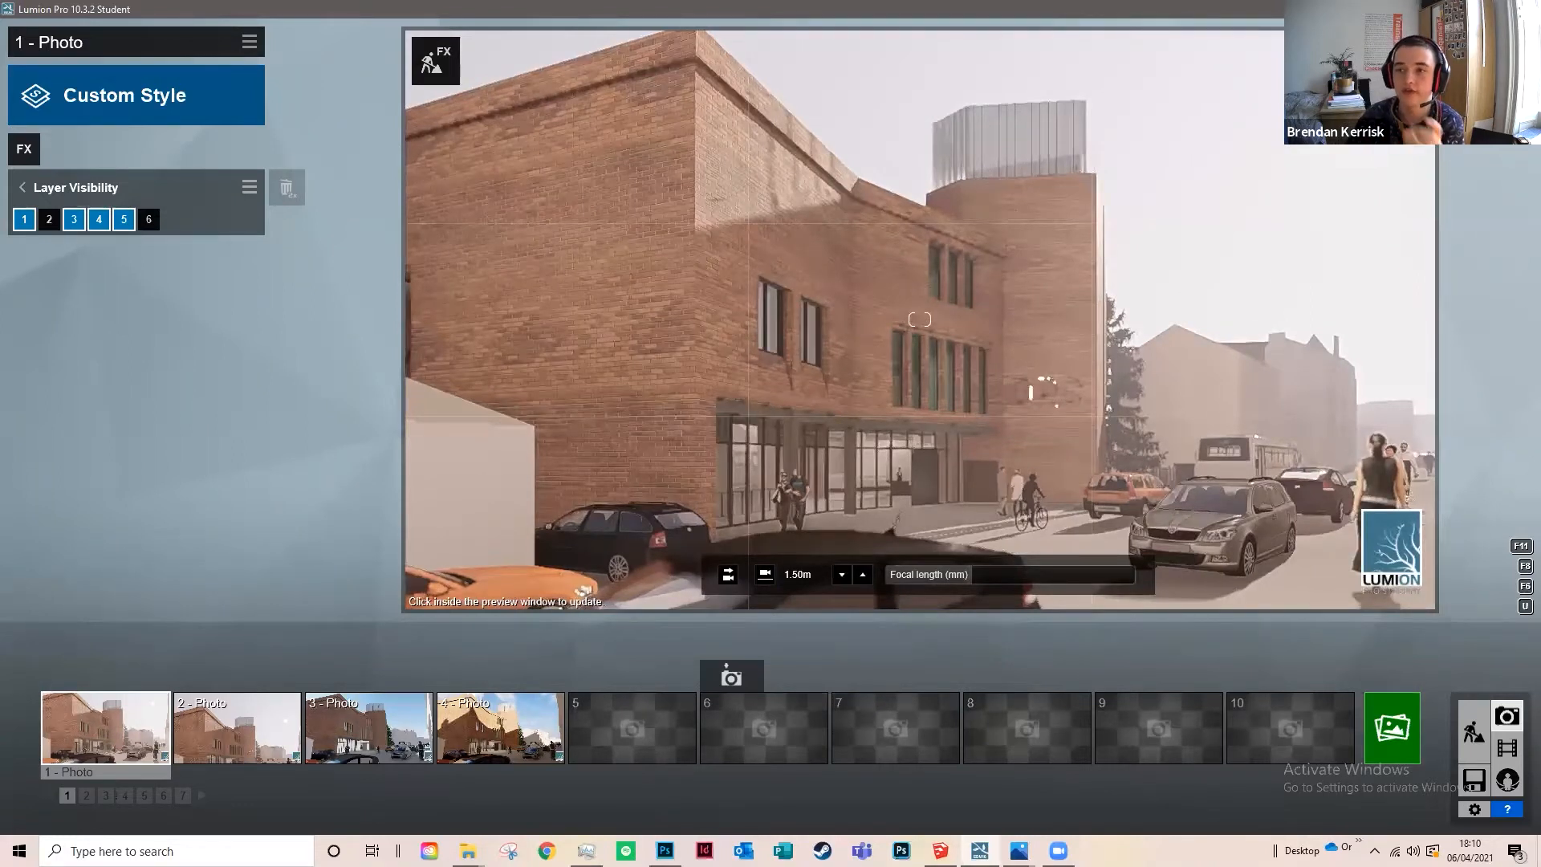
left_click_drag(1042, 391, 1046, 388)
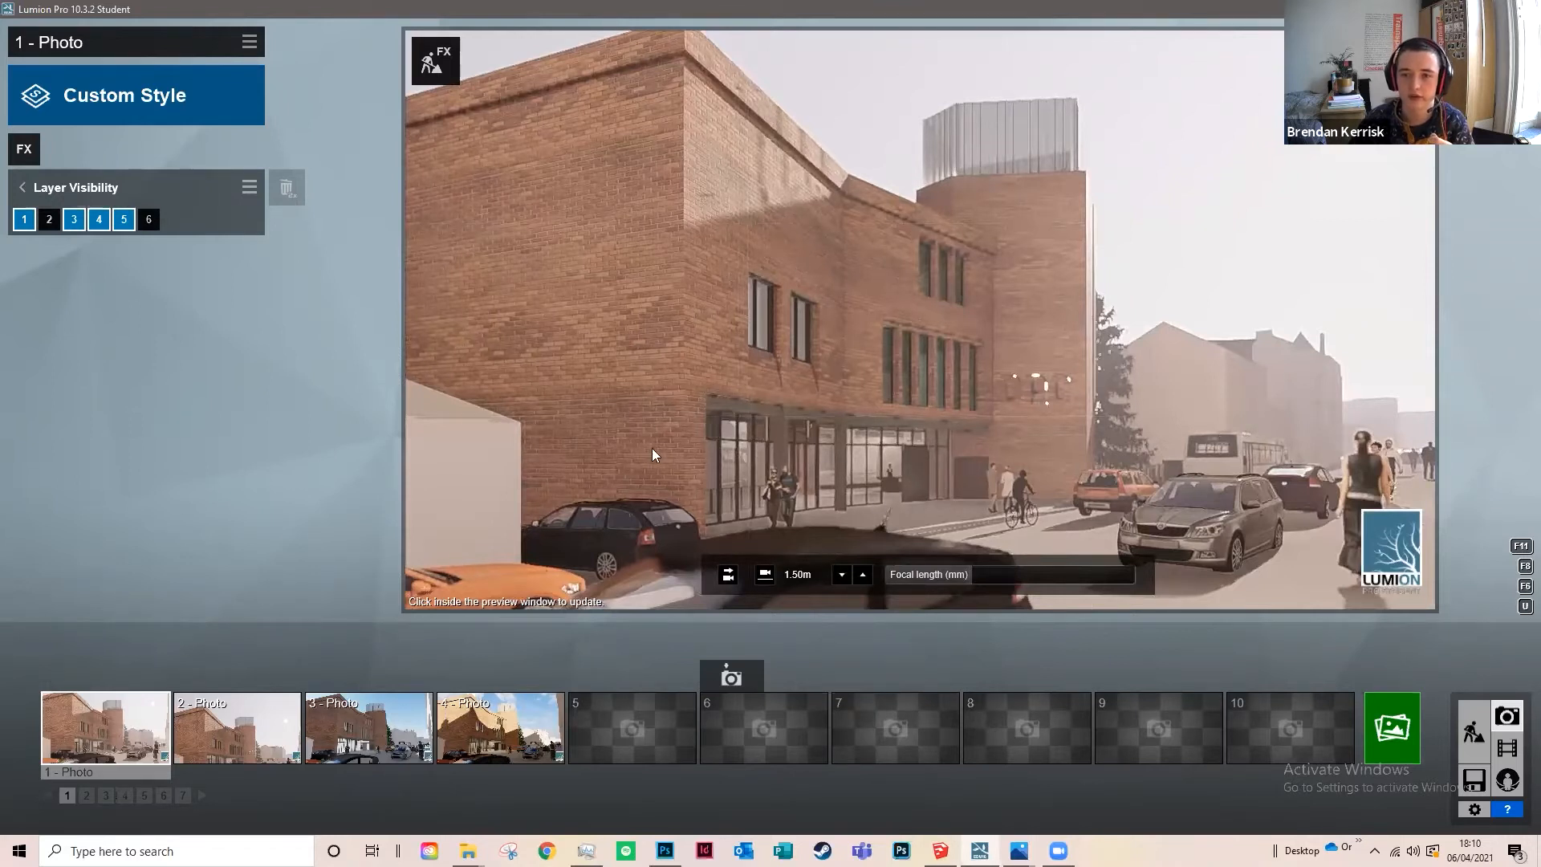
Step: Return to Build mode, make Layer 5 active and add a new layer to the scene
left_click(1476, 743)
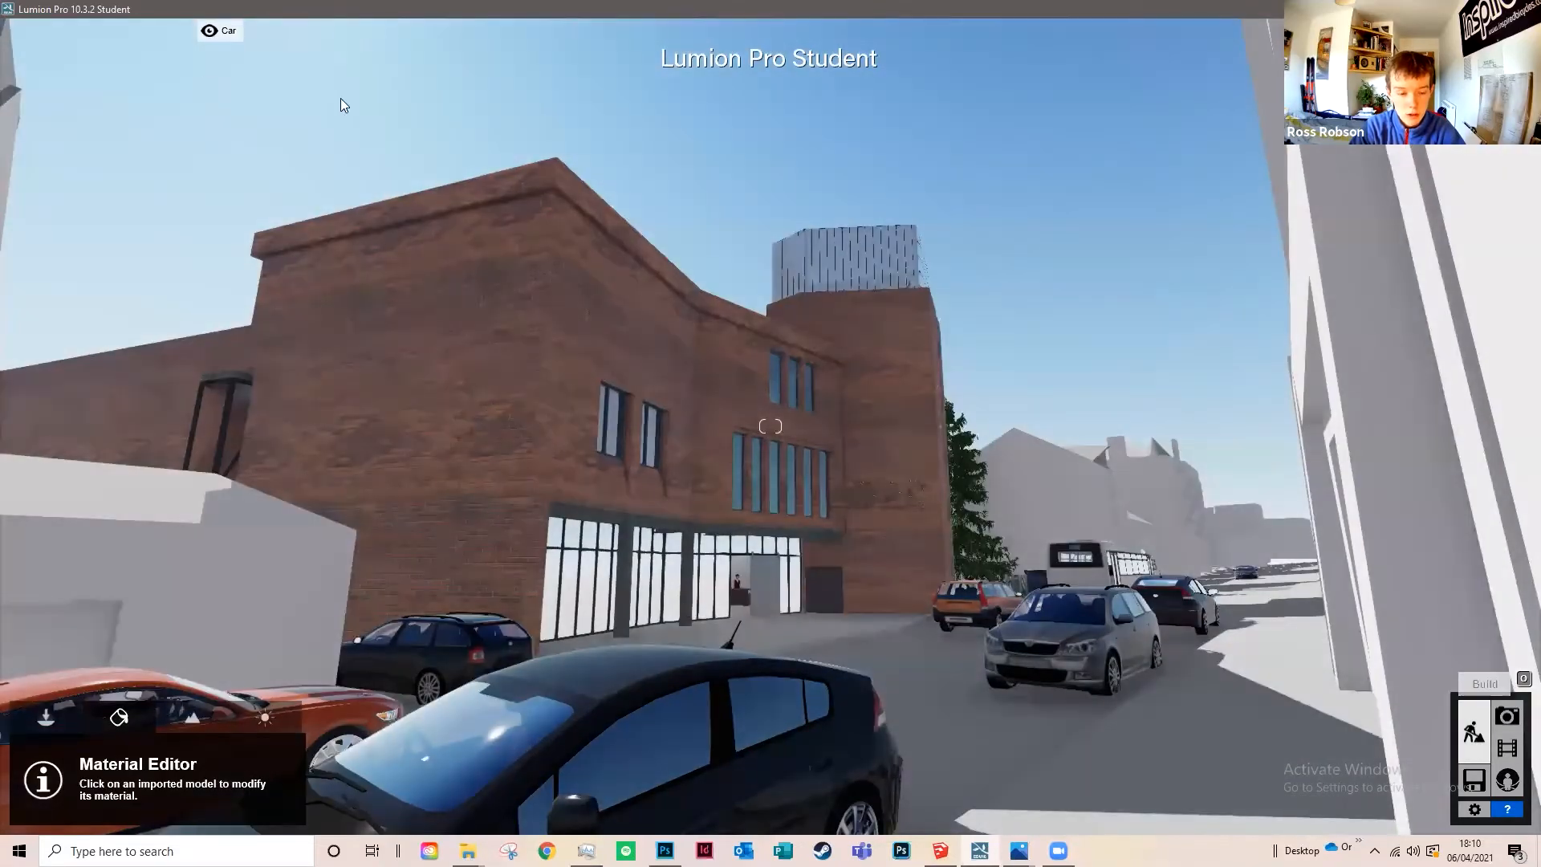
left_click(284, 34)
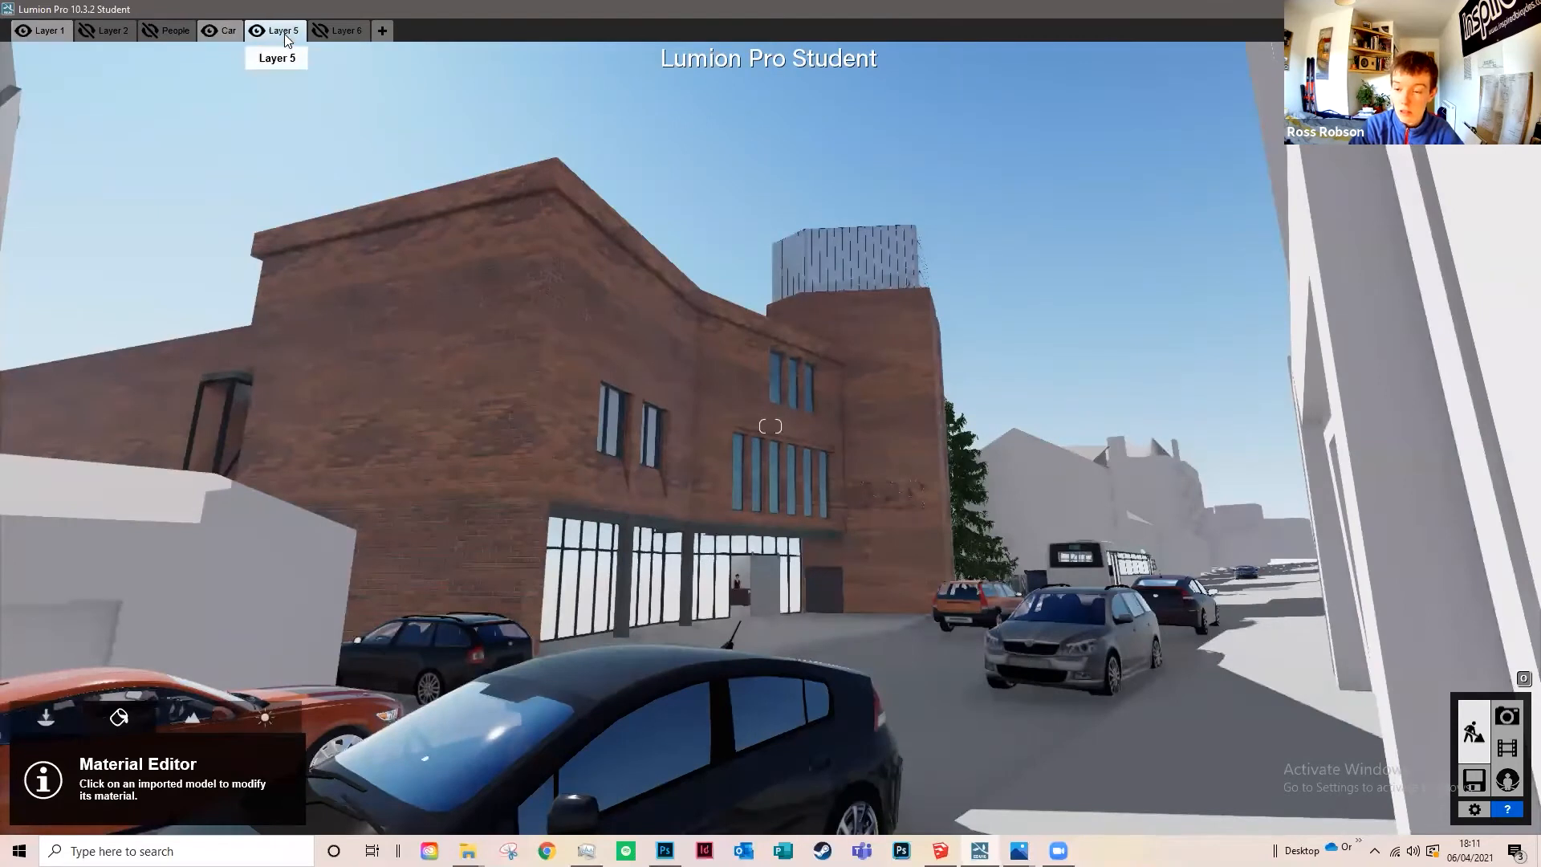
left_click(382, 30)
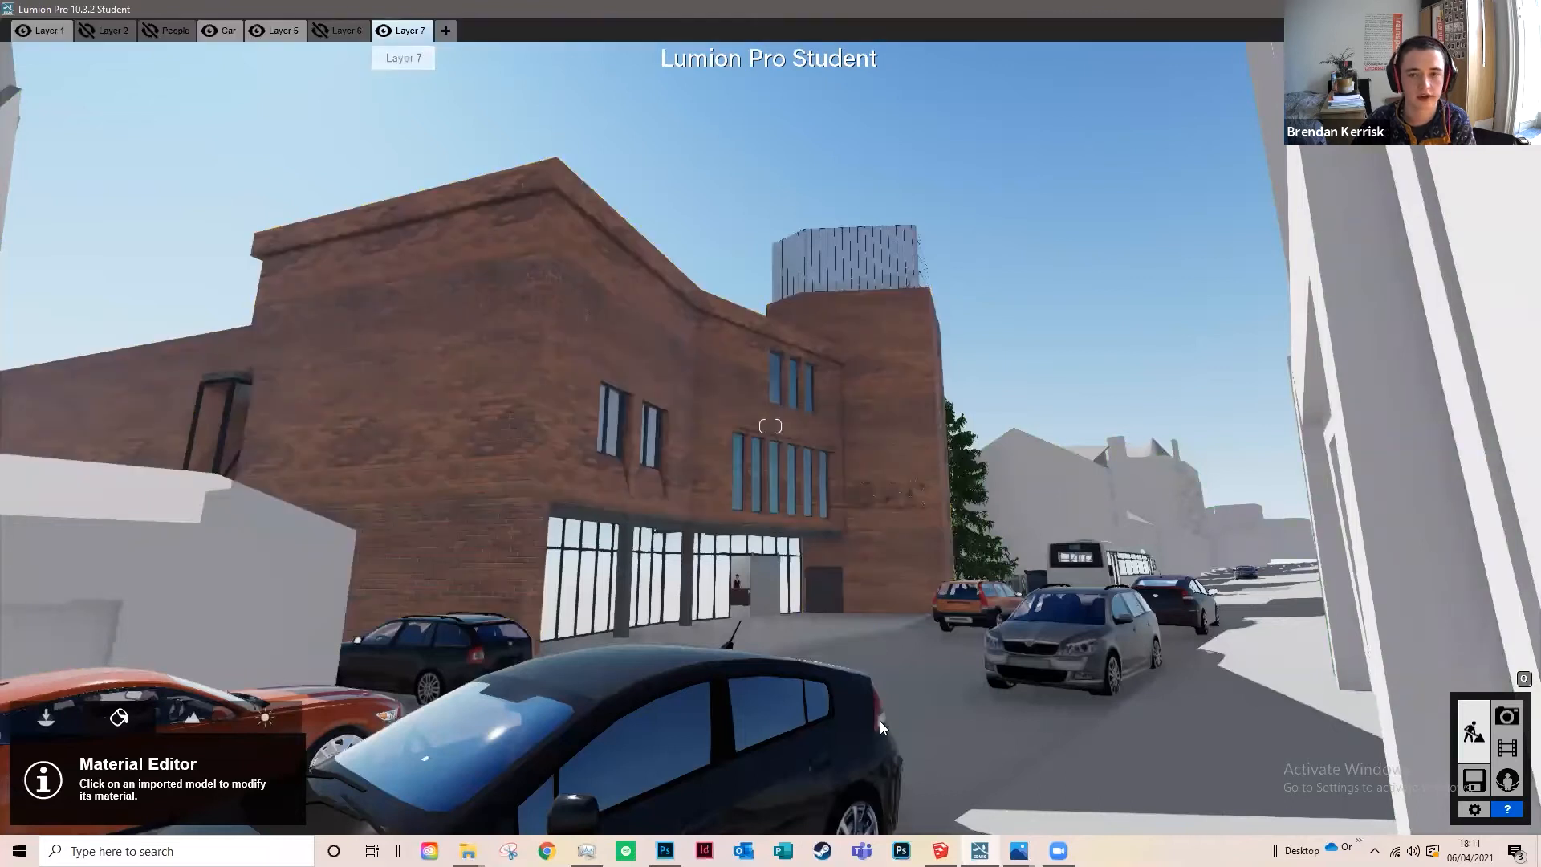
Step: Place the 3D character "man asian 0009 idle" on the pavement opposite the brick building, on Layer 7
left_click(60, 719)
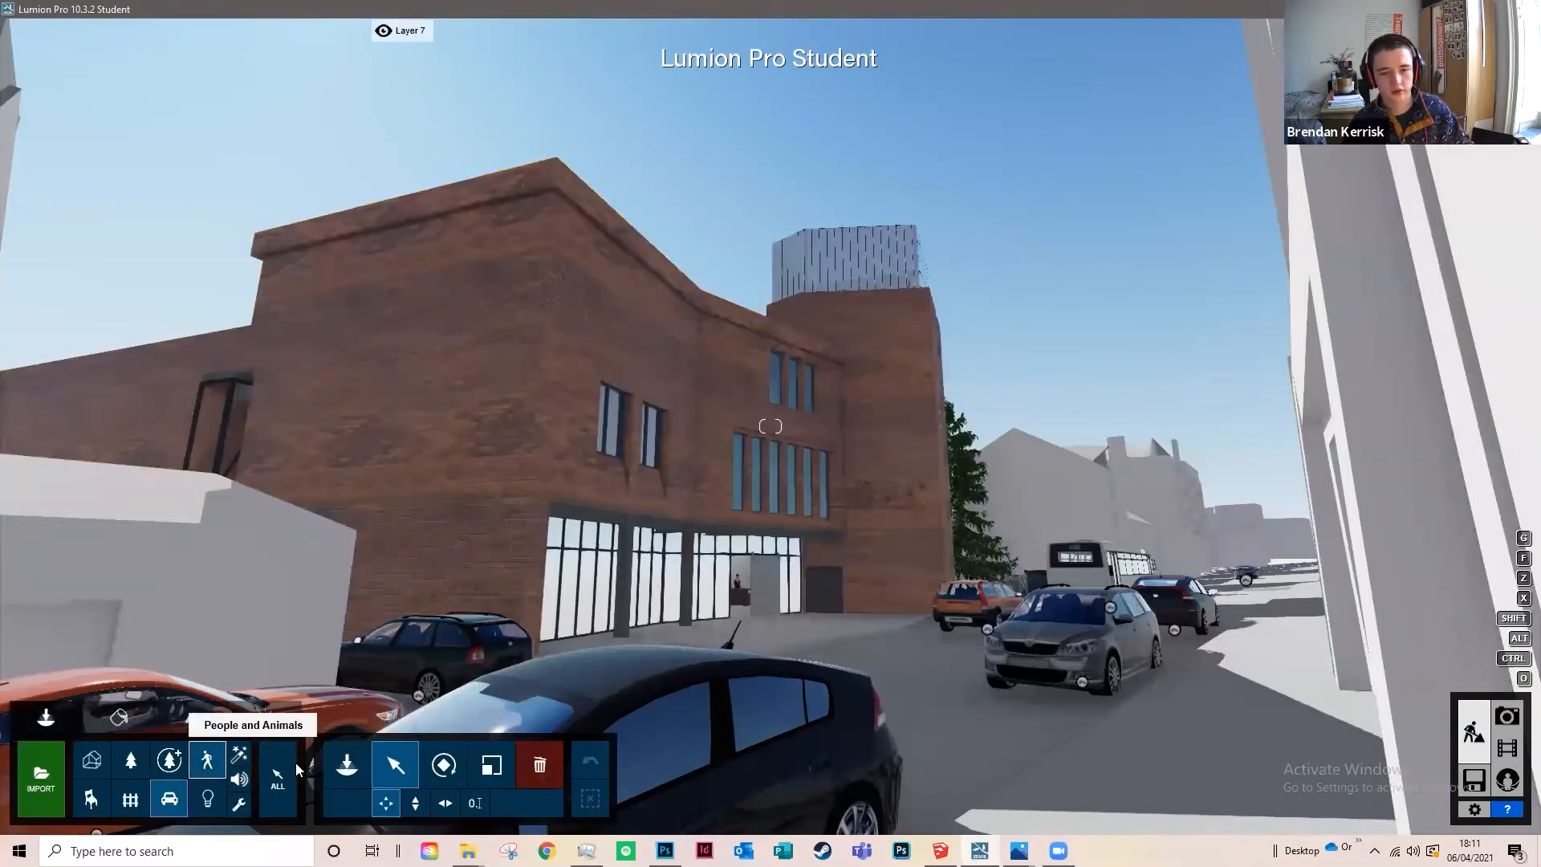
left_click(349, 758)
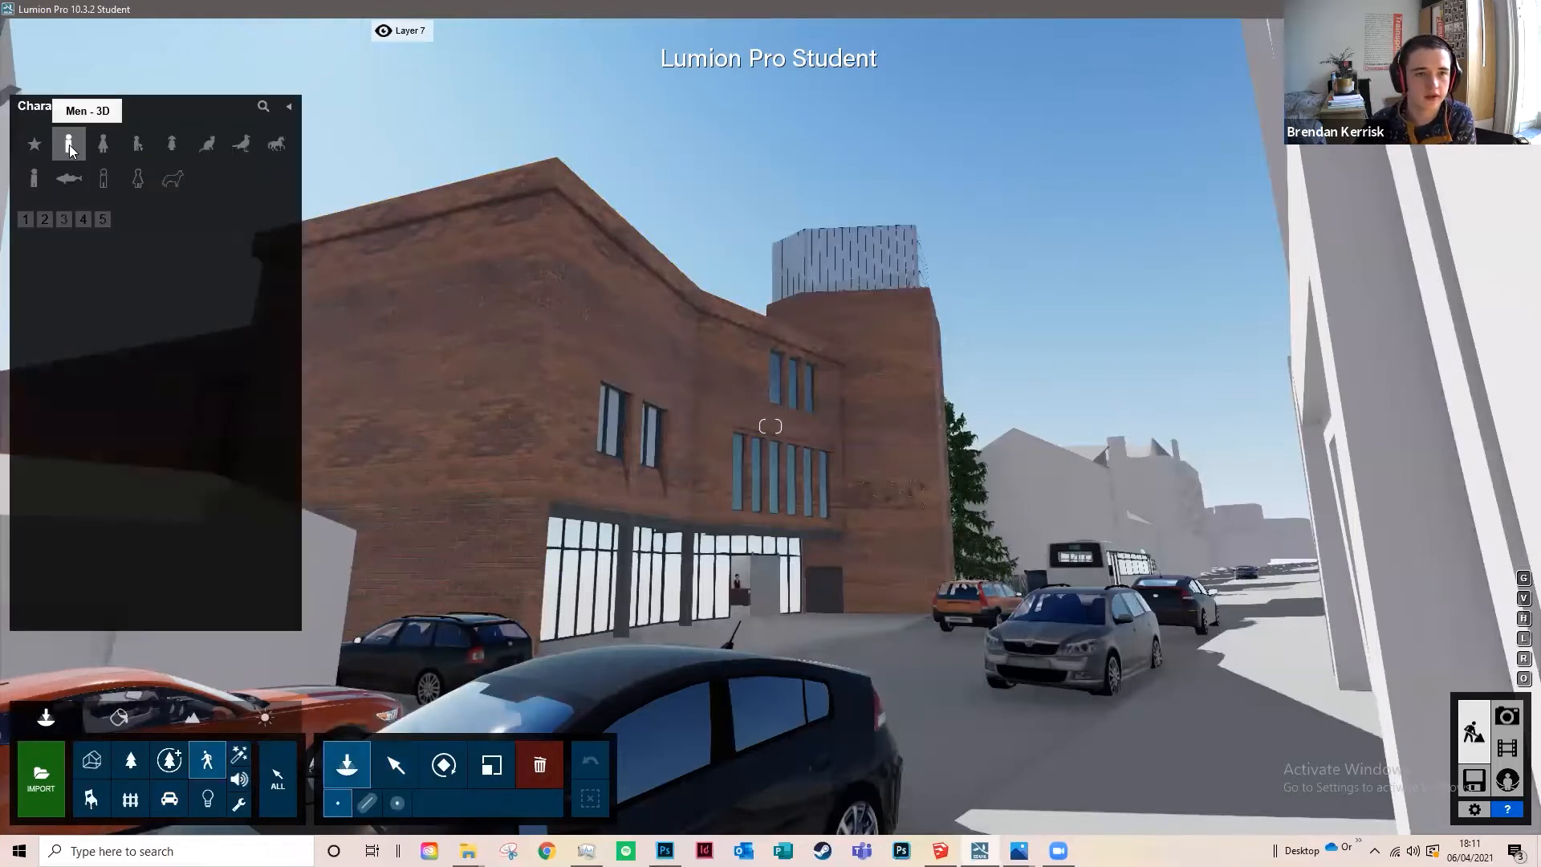
left_click(70, 150)
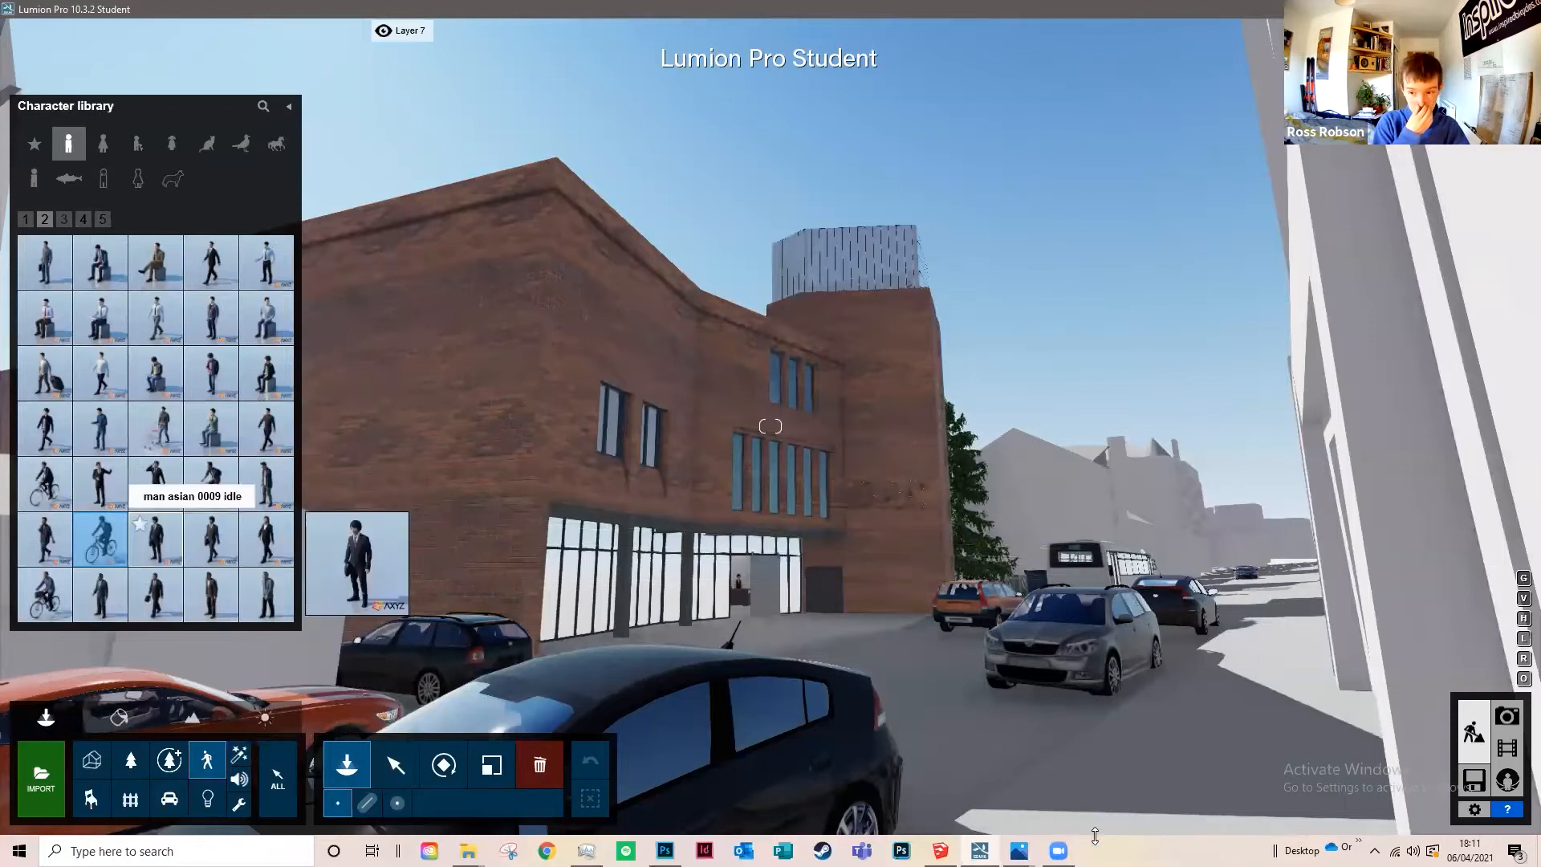
left_click(155, 534)
left_click(1172, 767)
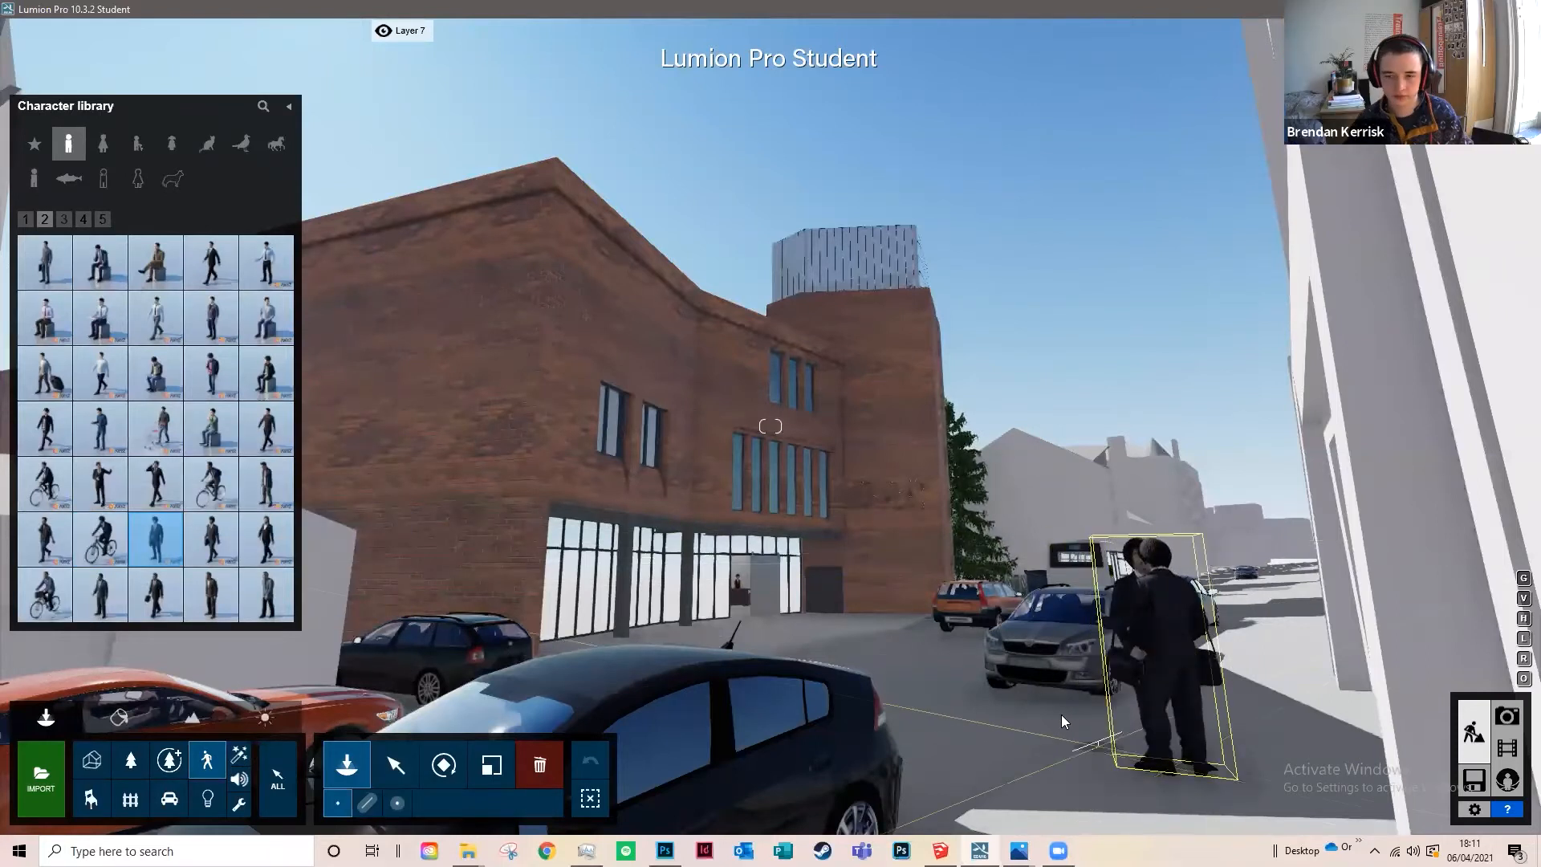
Step: Place a second 3D man, the suited one walking with a phone at his ear, beside the first man
key("w")
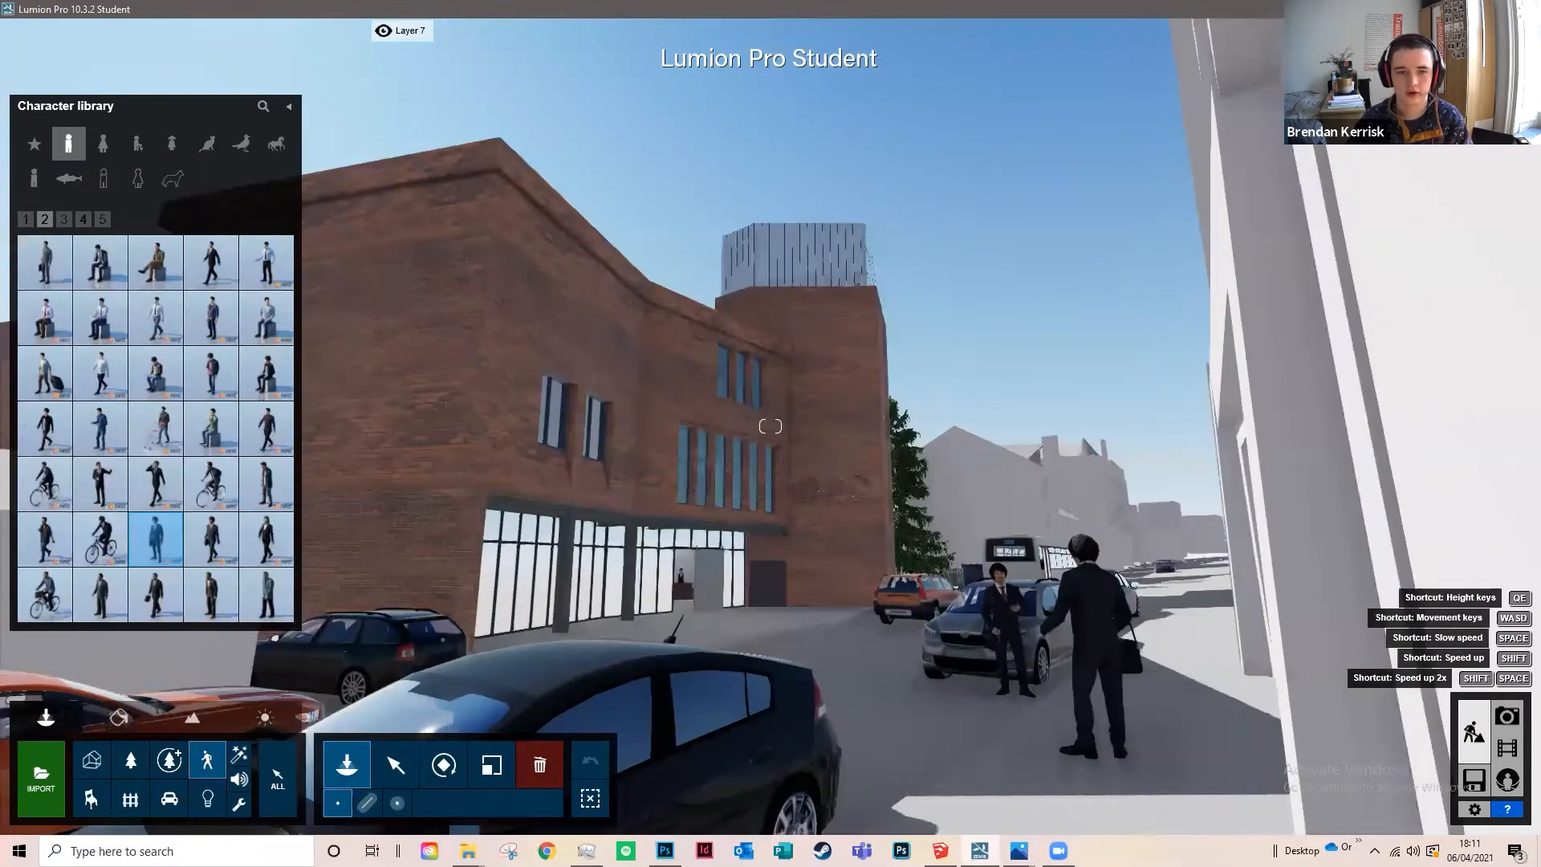
key("w")
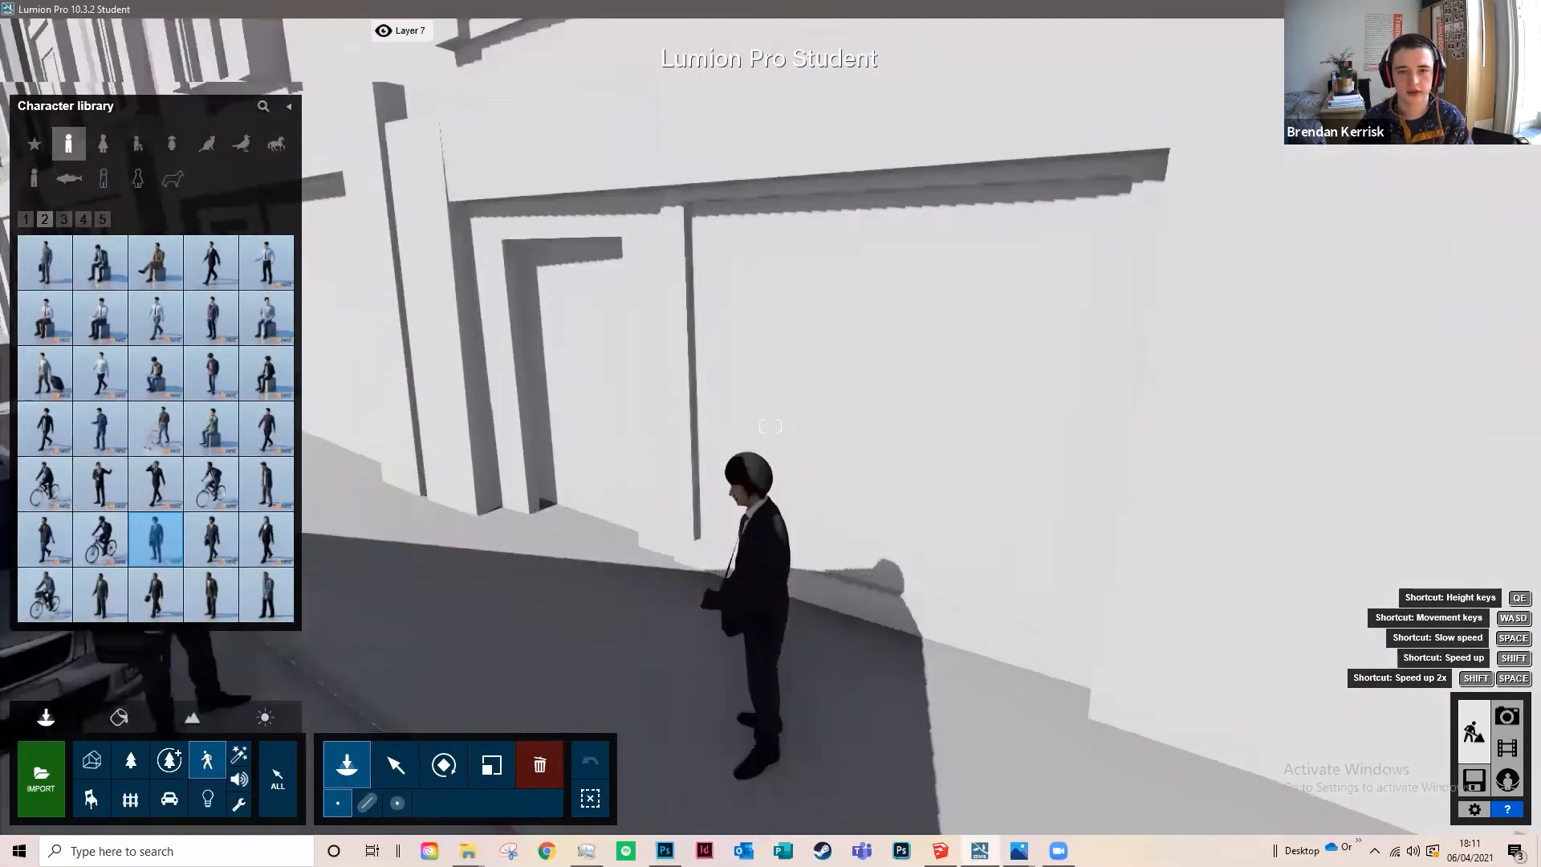
key("a")
key("w")
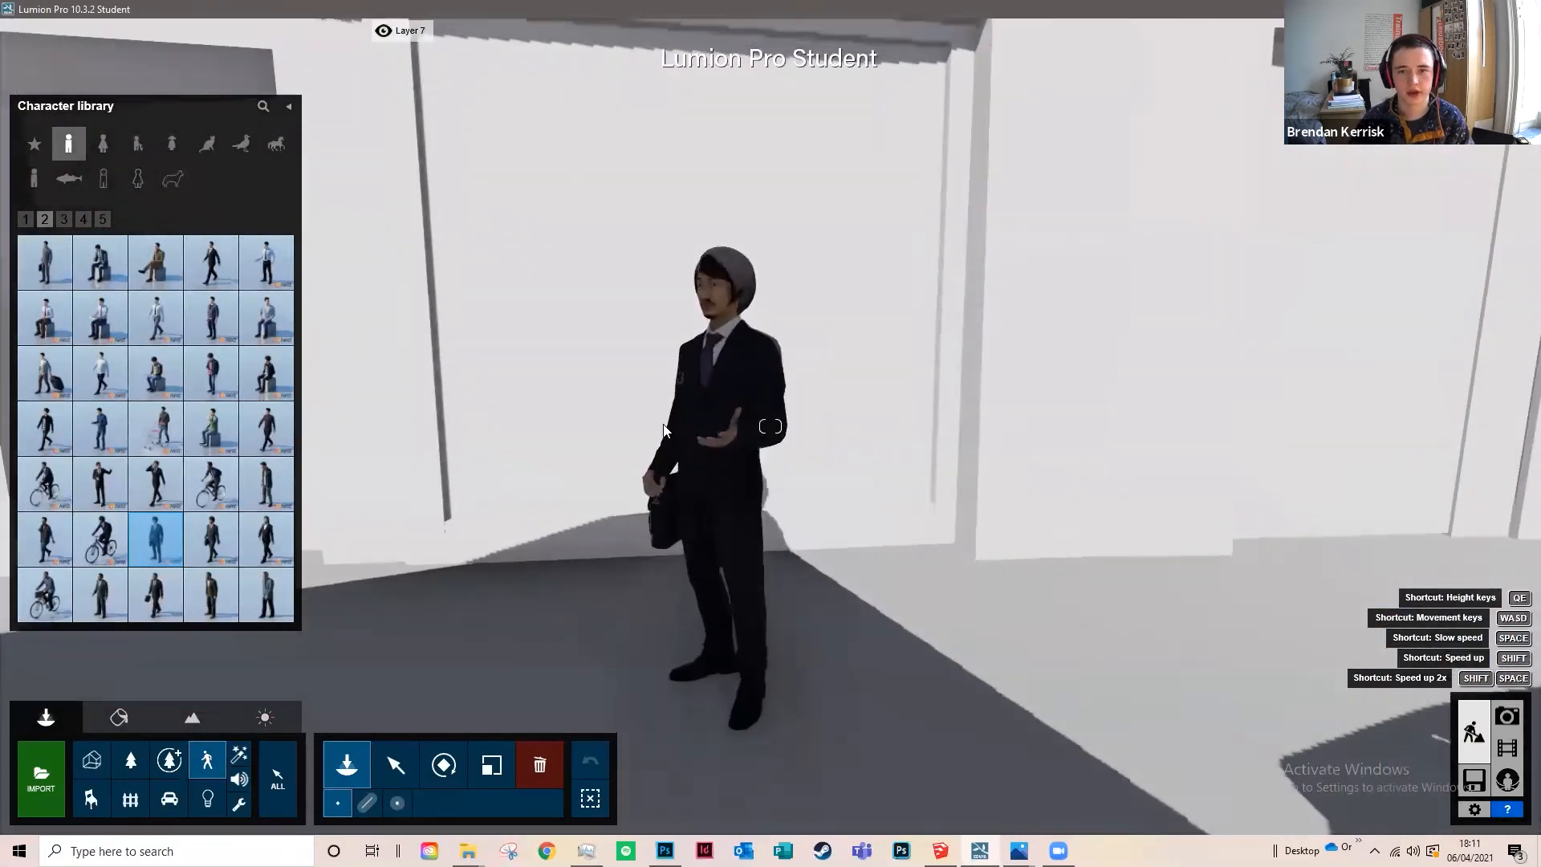
mouse_move(196, 358)
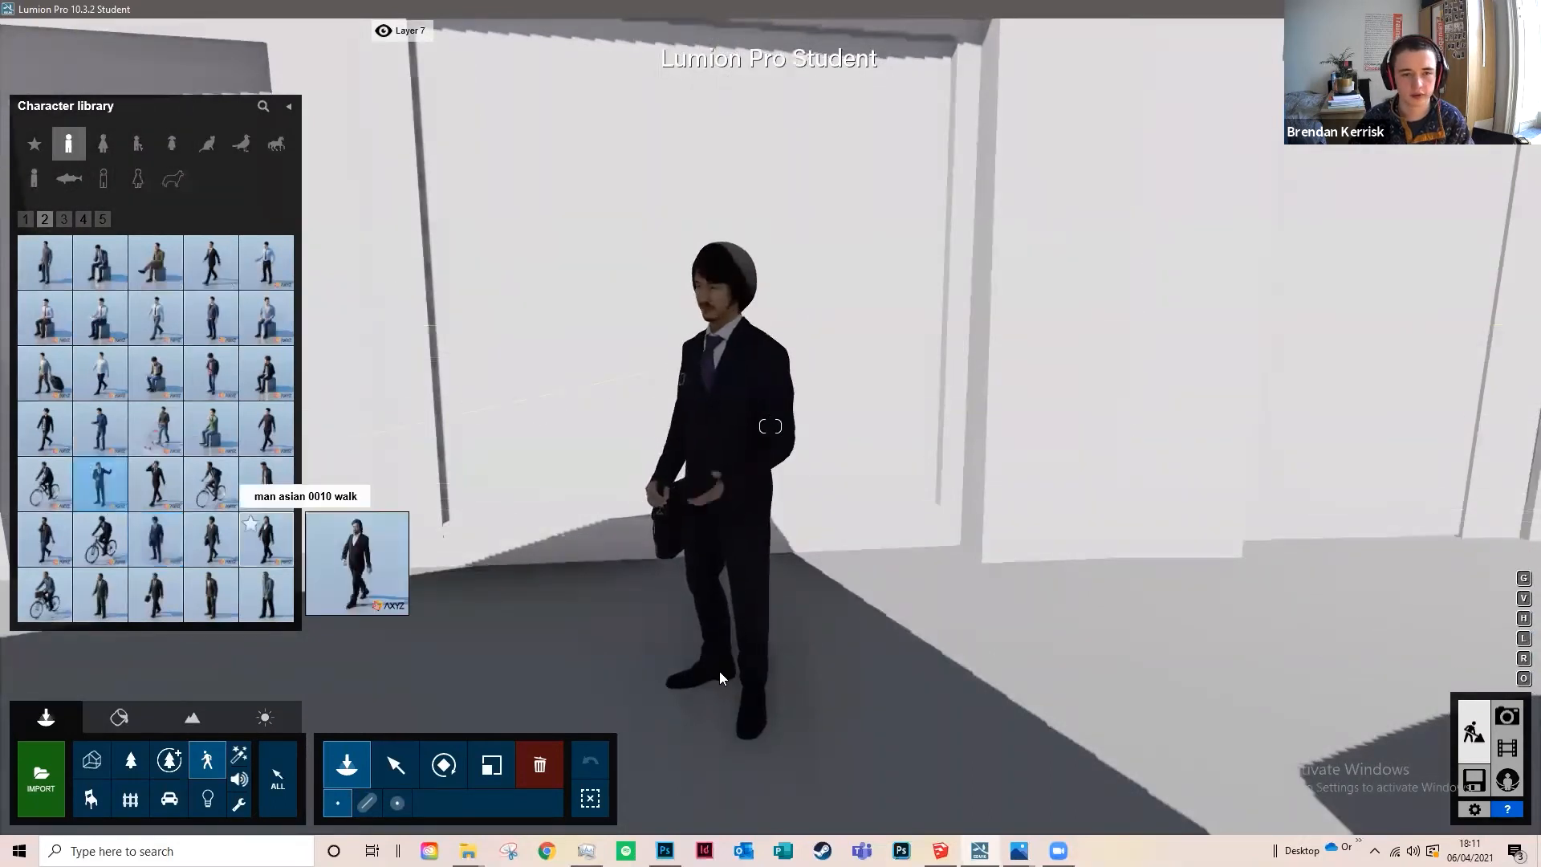
left_click(156, 484)
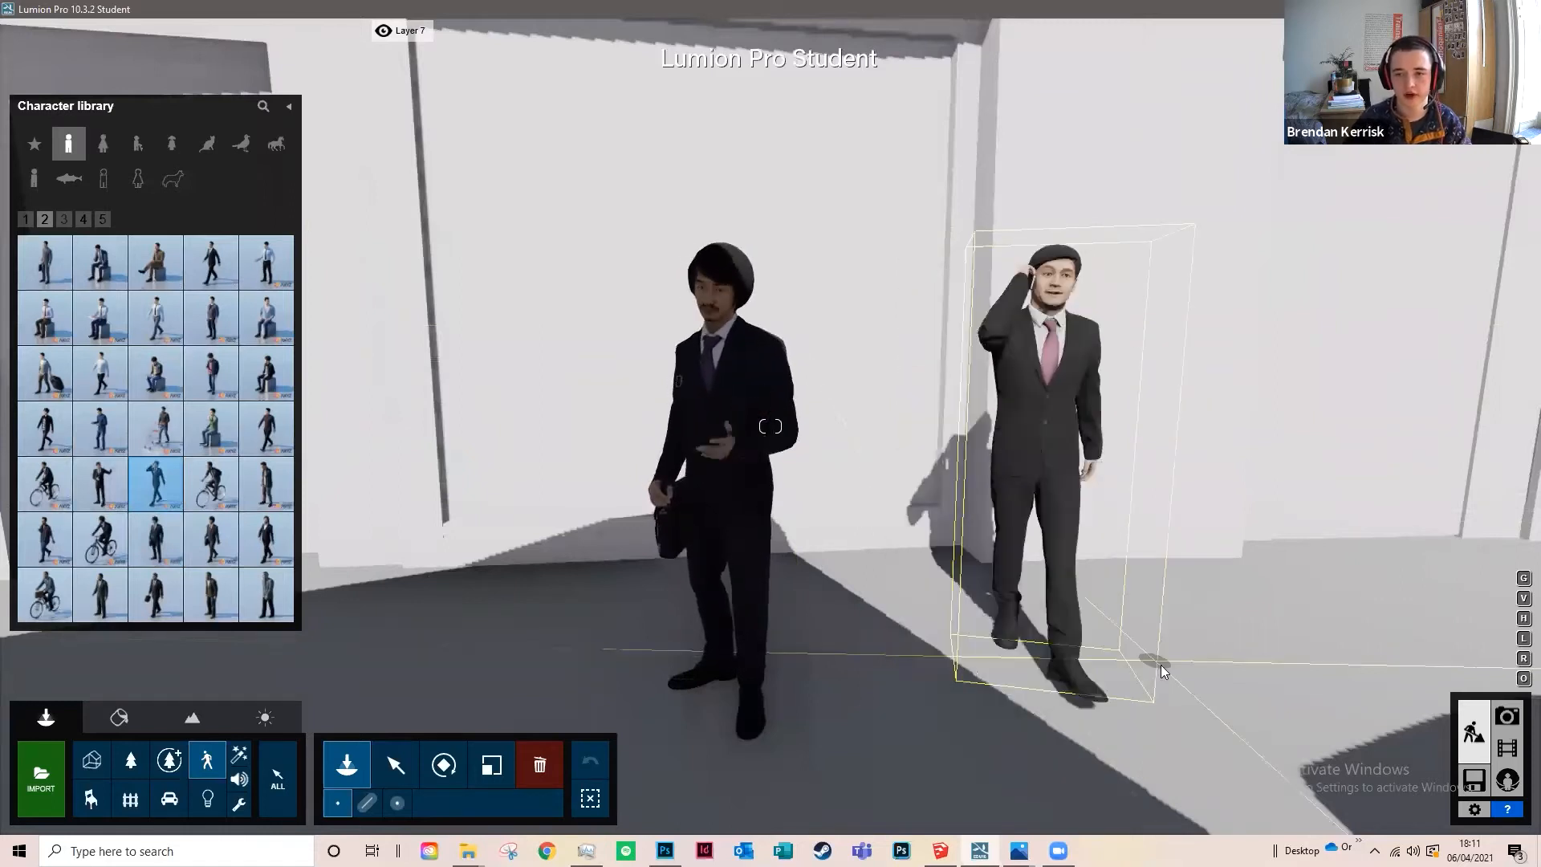
left_click(1151, 679)
Step: Delete the two suited 3D men from the pavement
key("d")
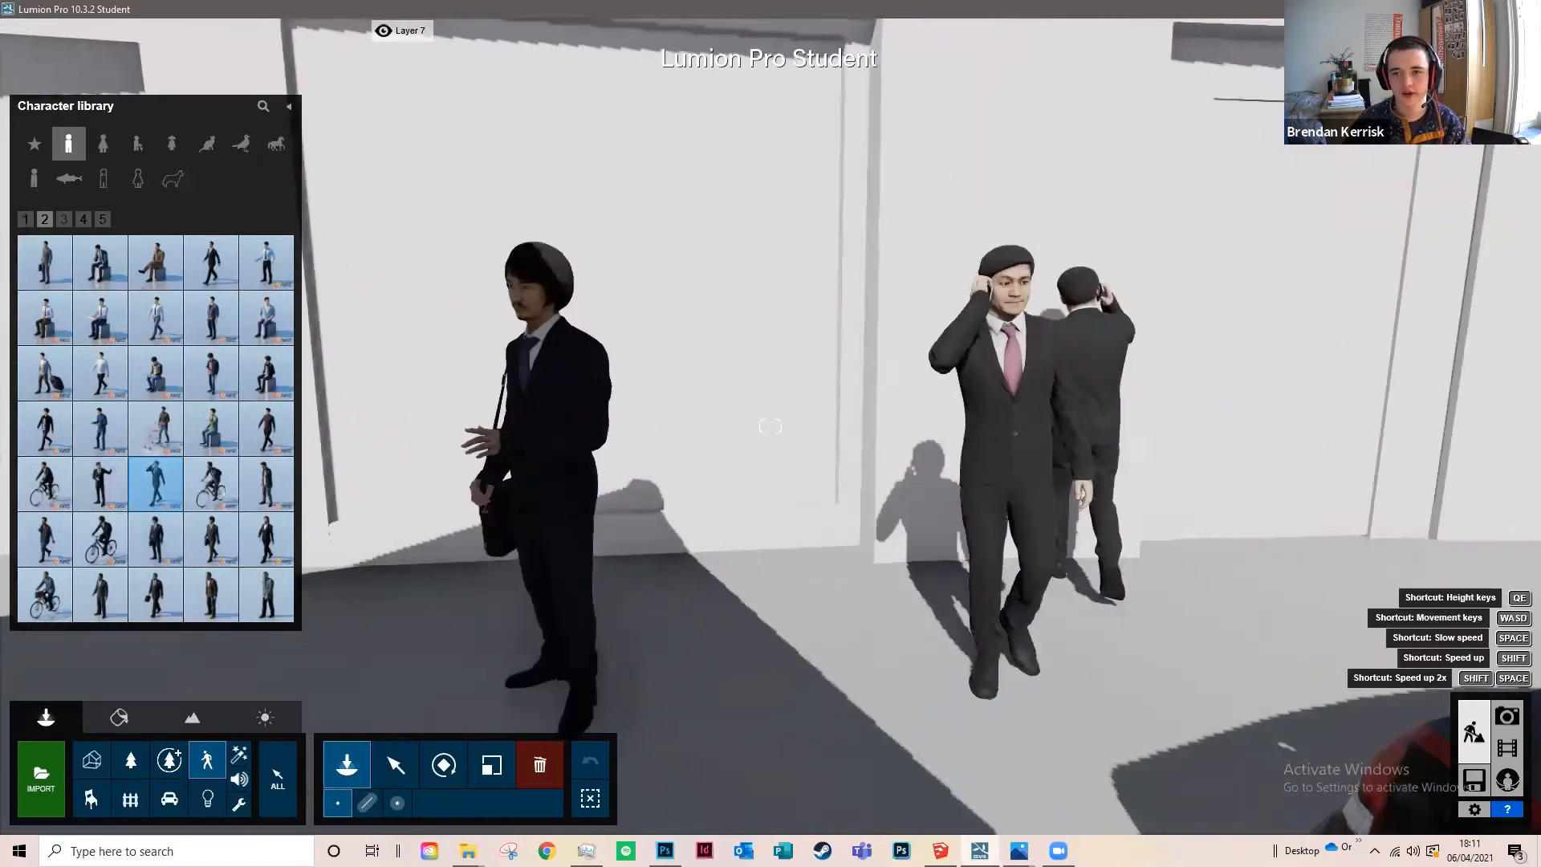
key("w")
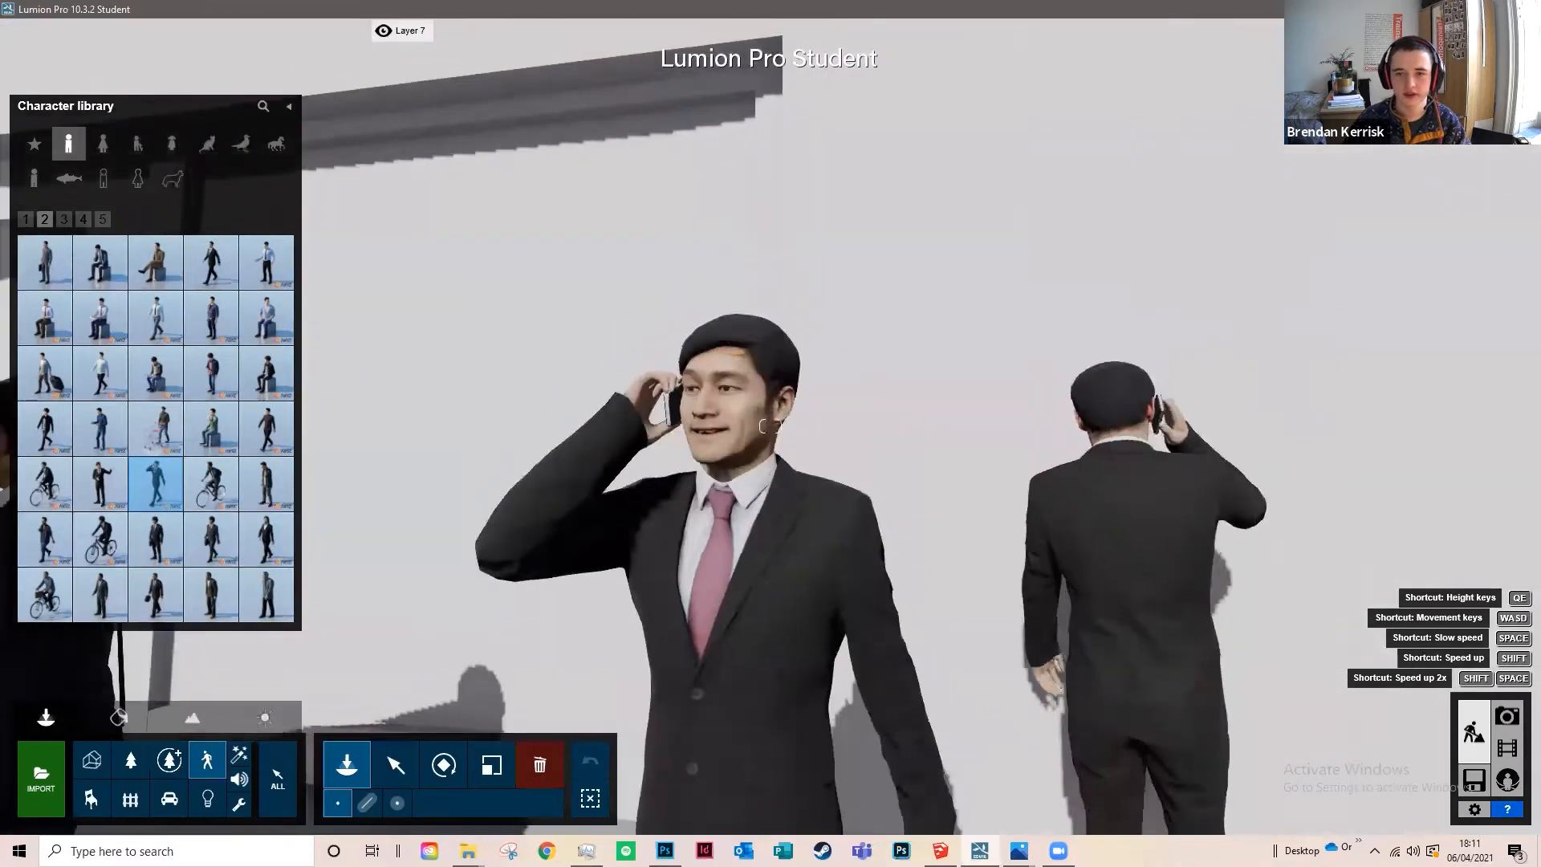
key("s")
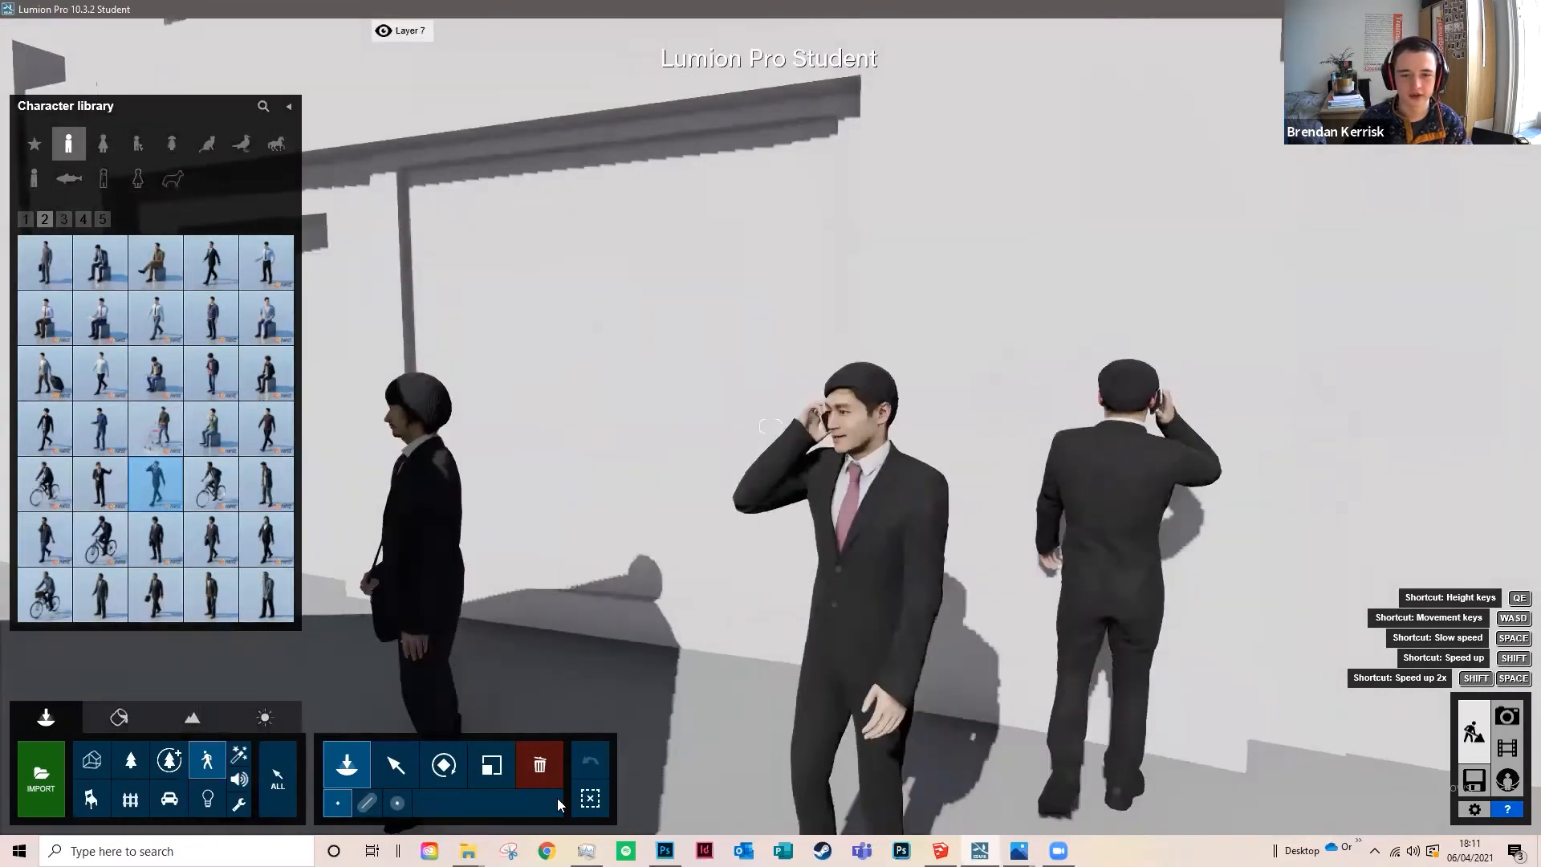
left_click(539, 764)
key("s")
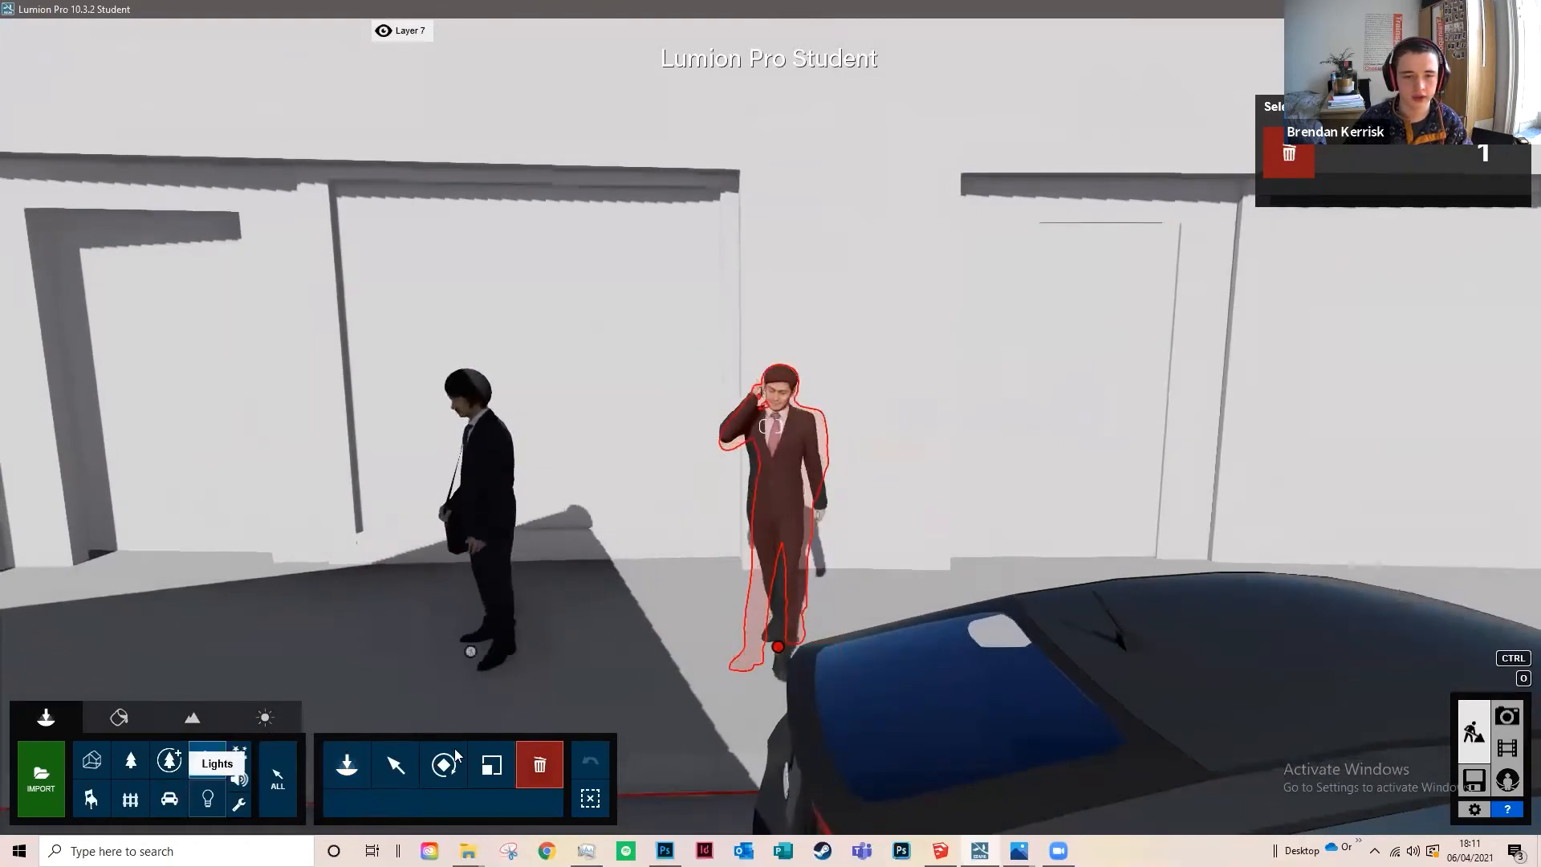
left_click(776, 648)
left_click(471, 652)
Step: Place the 2D character "People2D H African 0002" on the pavement beside the parked black car
key("w")
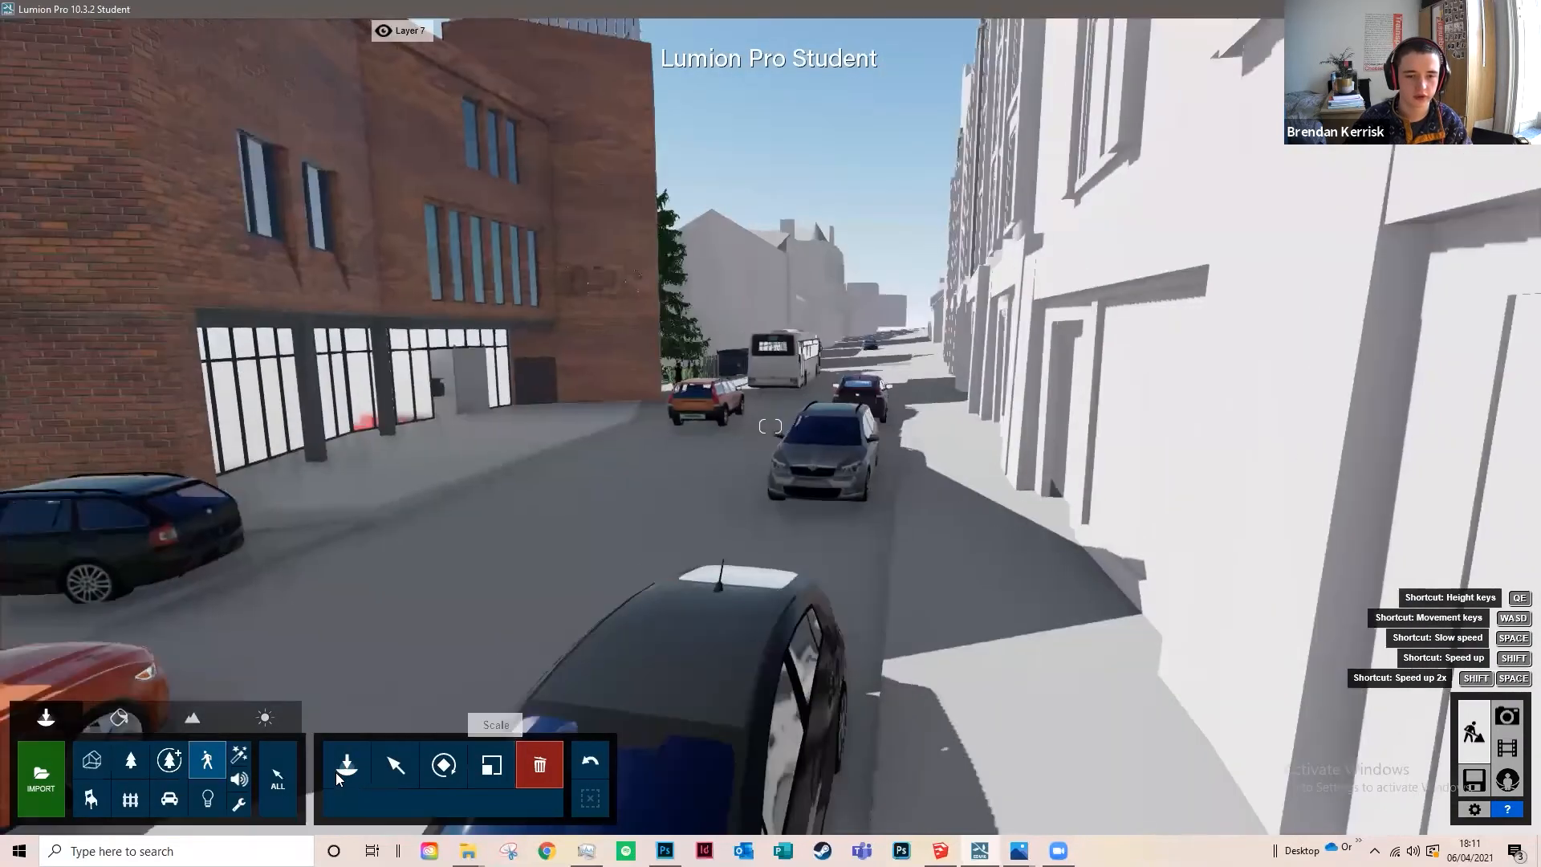
left_click(336, 772)
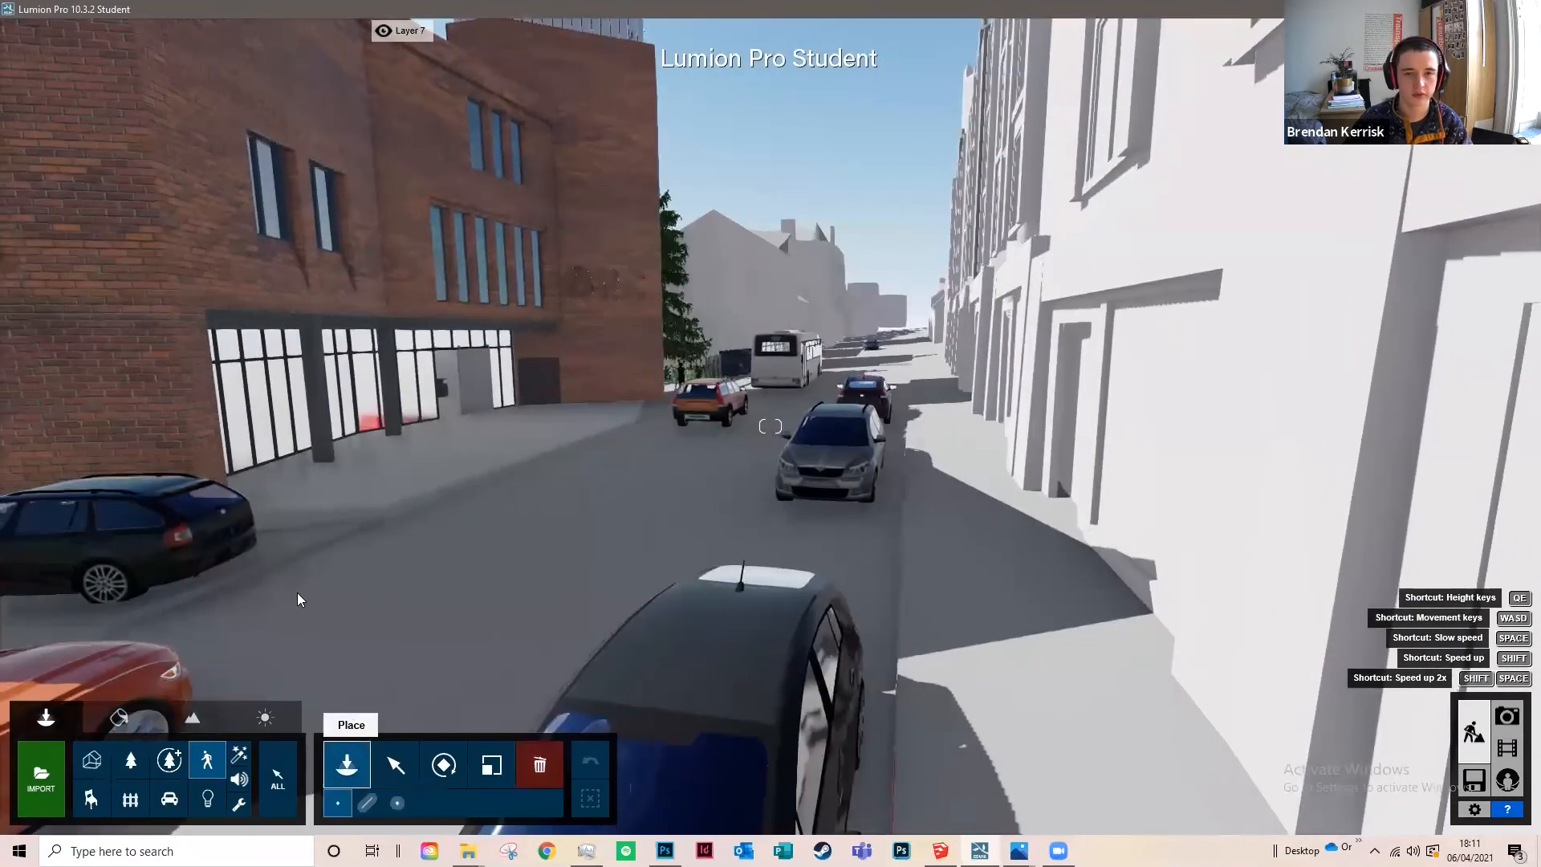
key("d")
key("s")
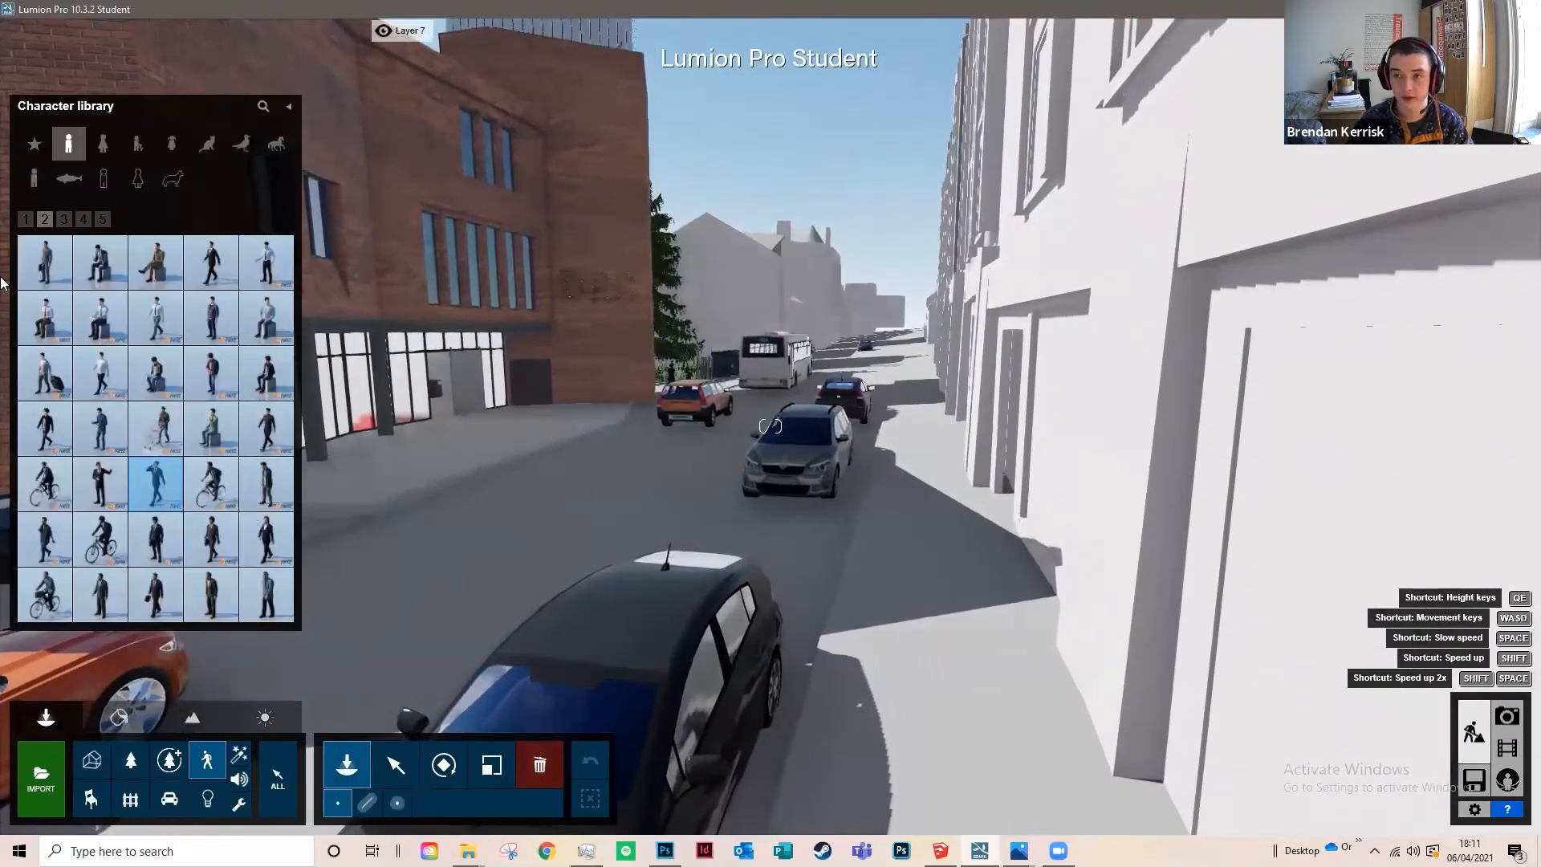
left_click(38, 179)
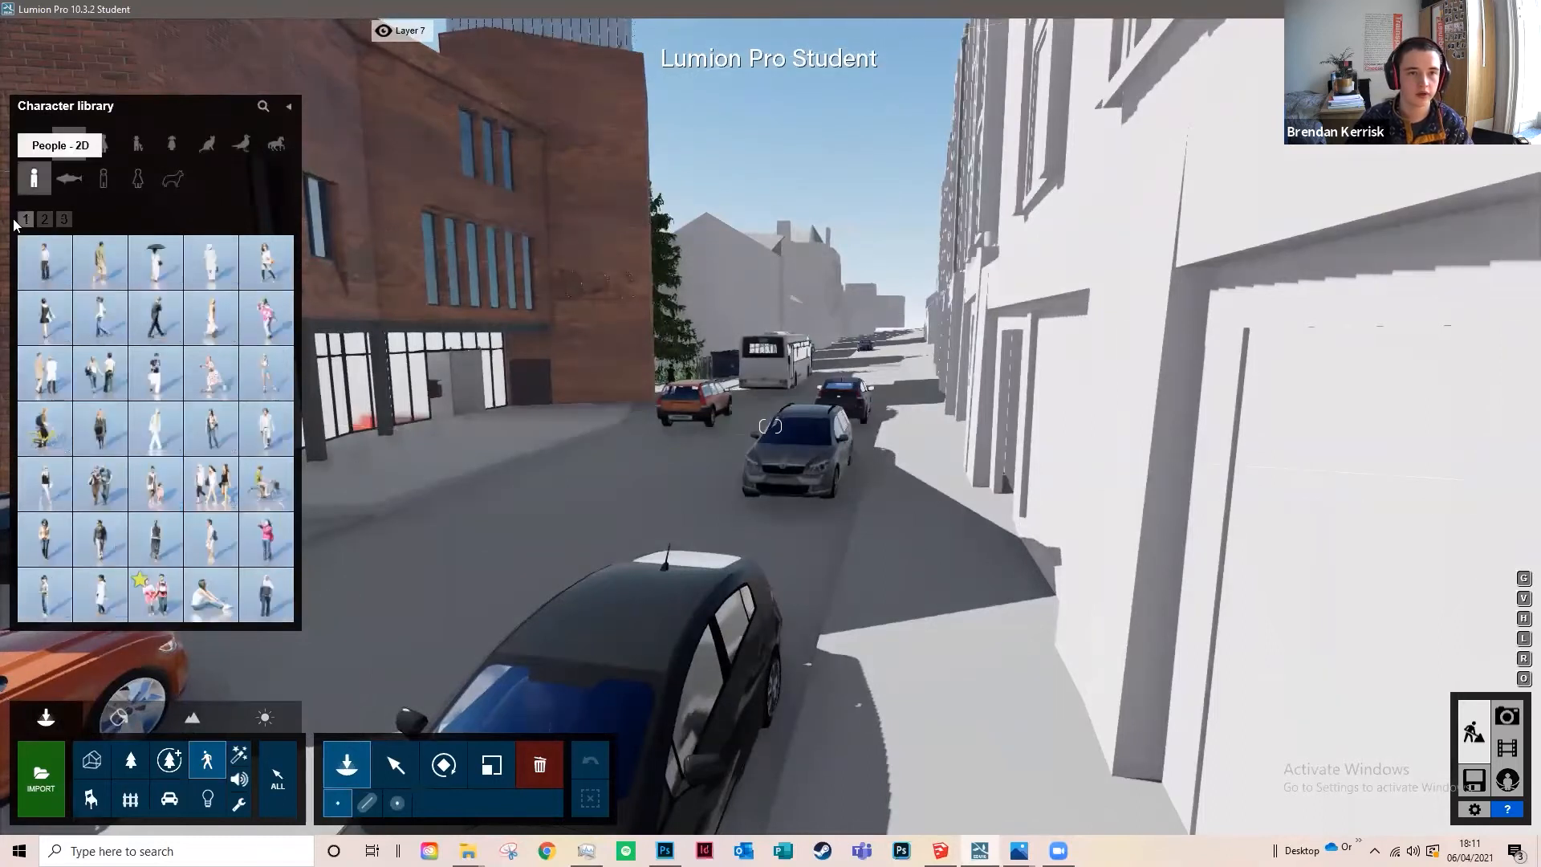
mouse_move(100, 267)
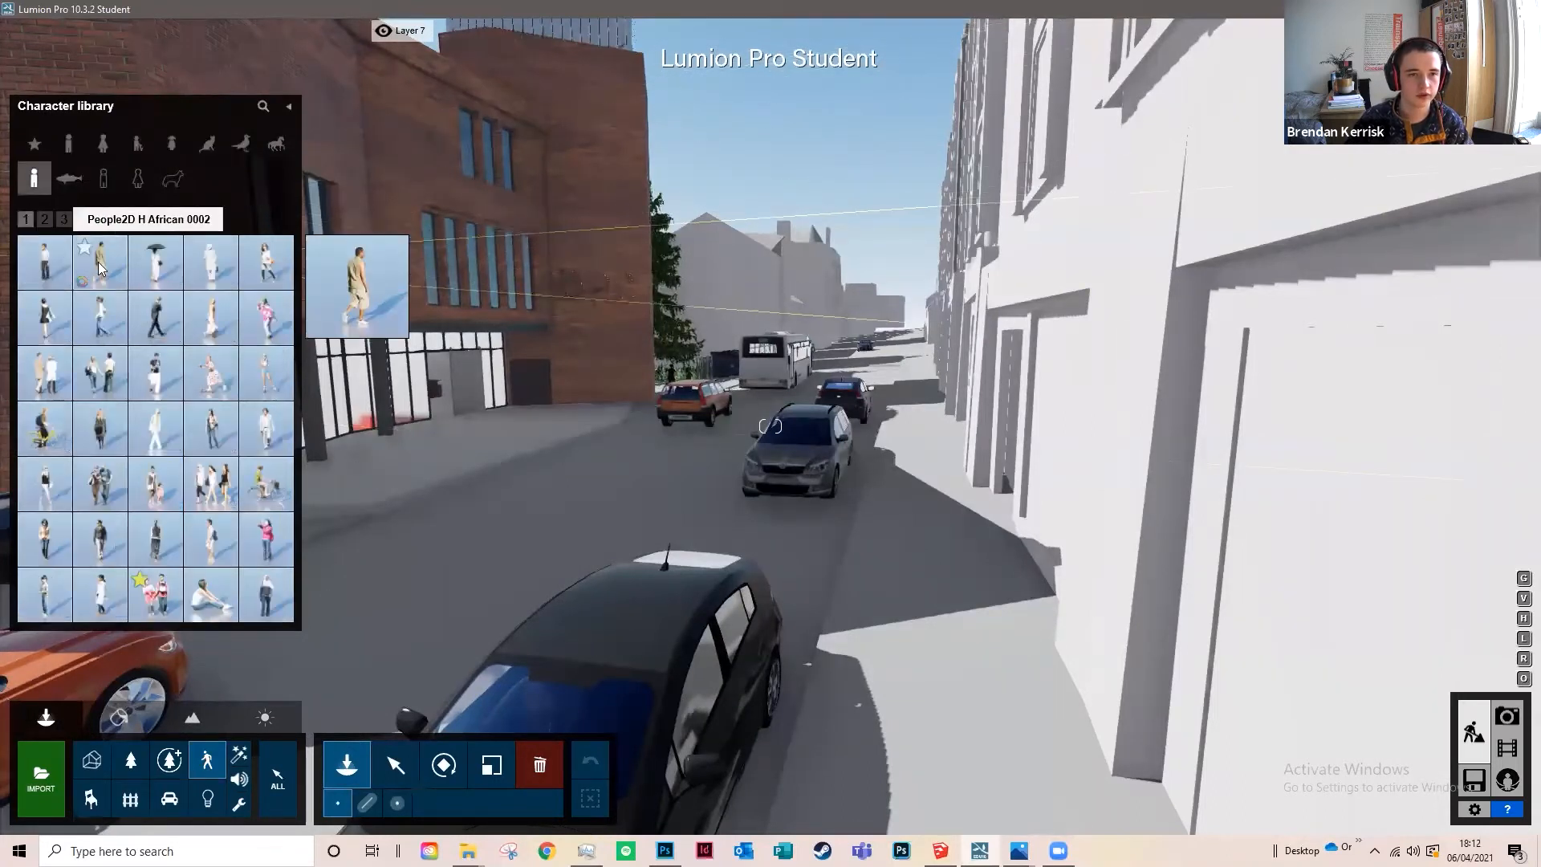
left_click(931, 643)
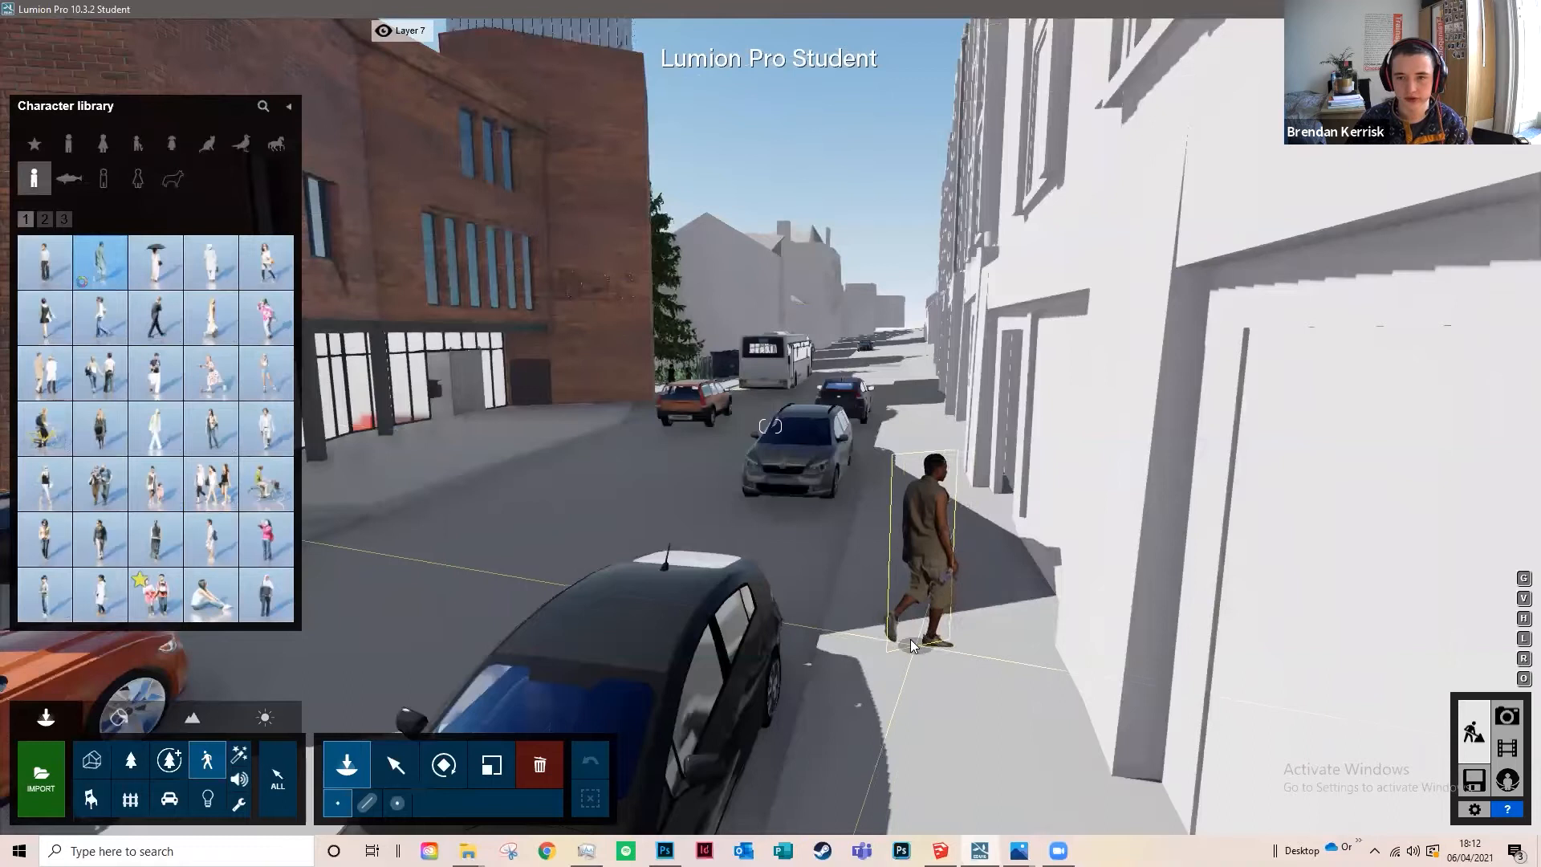
left_click(913, 669)
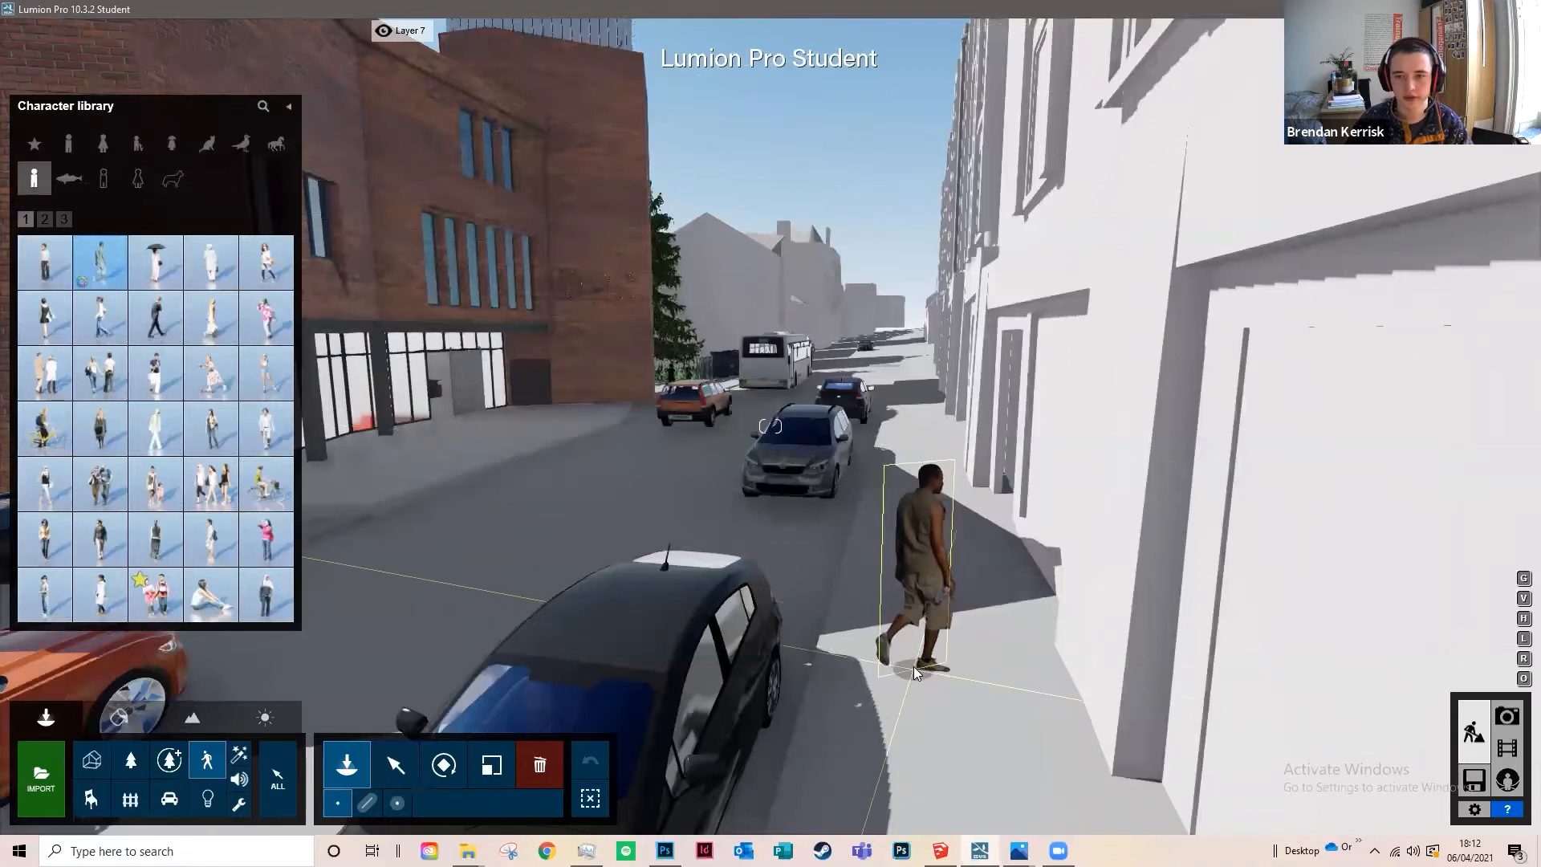
Step: Examine the 2D man on the pavement up close and from several angles
key("d")
key("w")
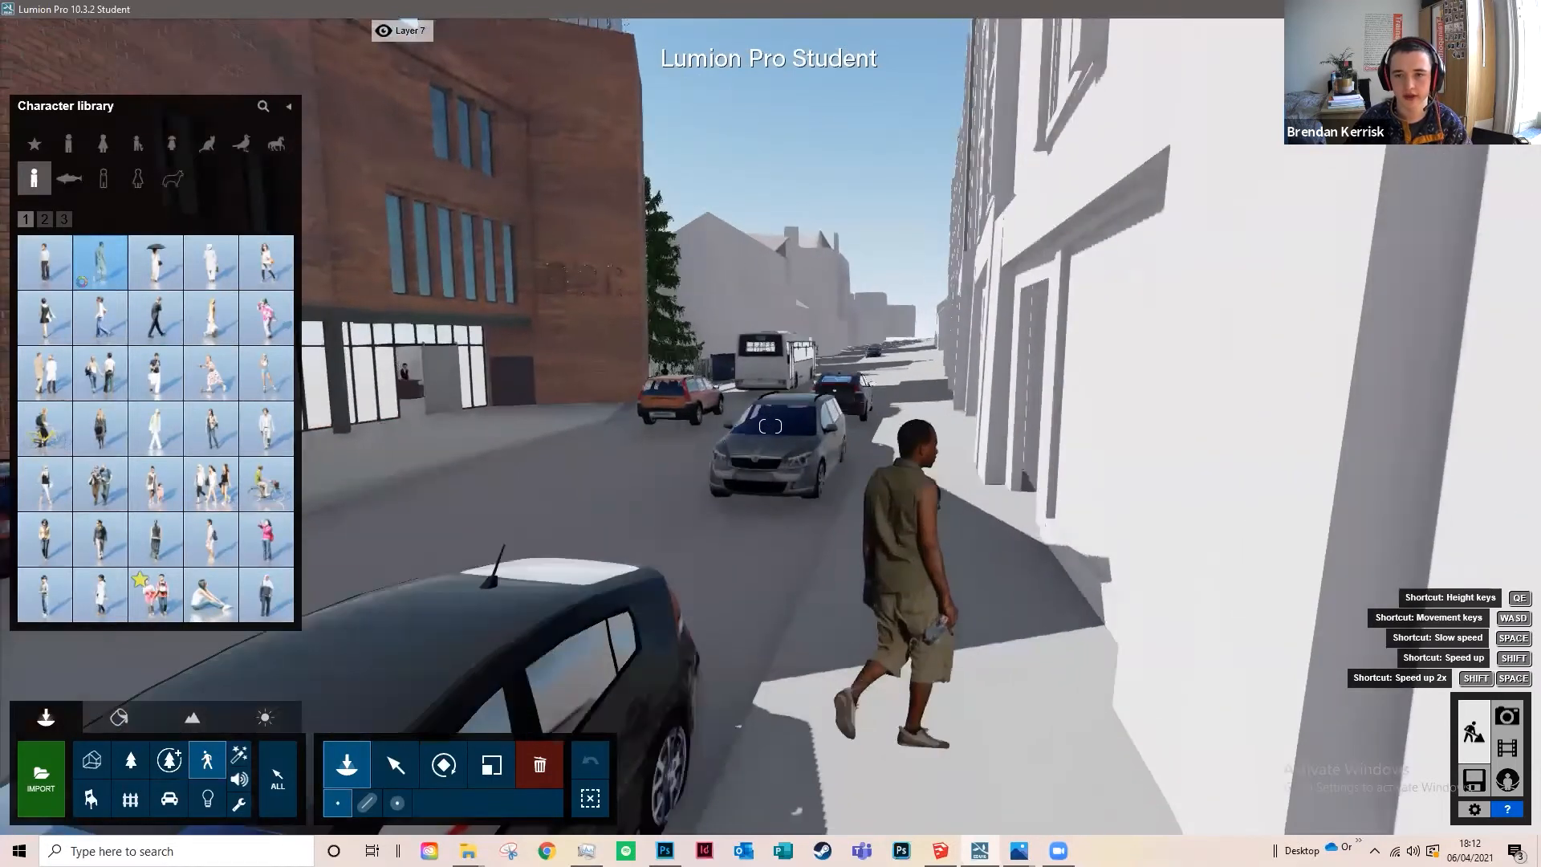
key("w")
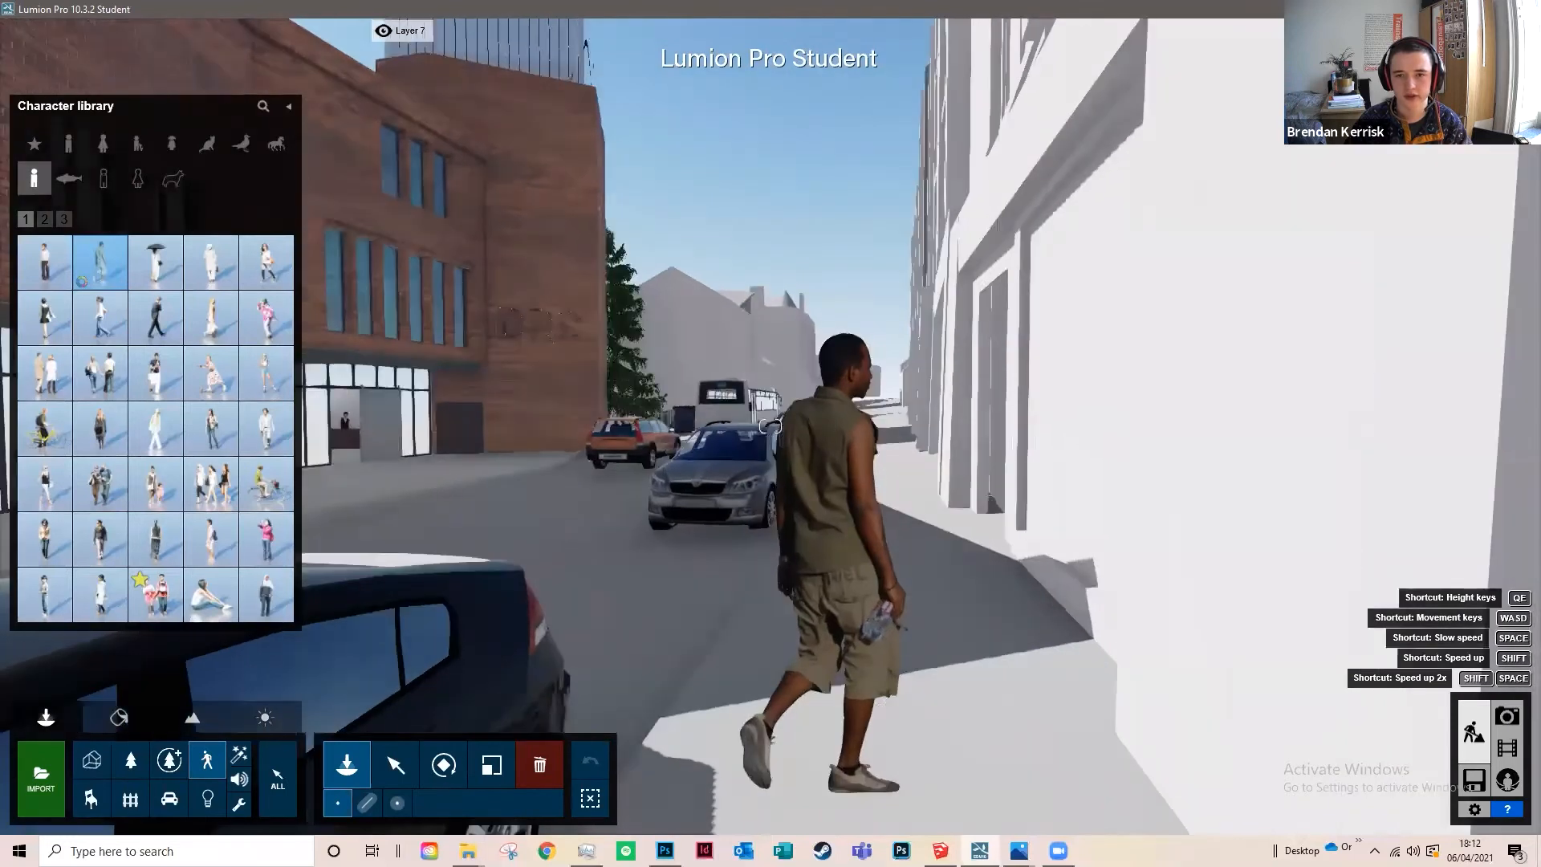
key("a")
key("s")
key("w")
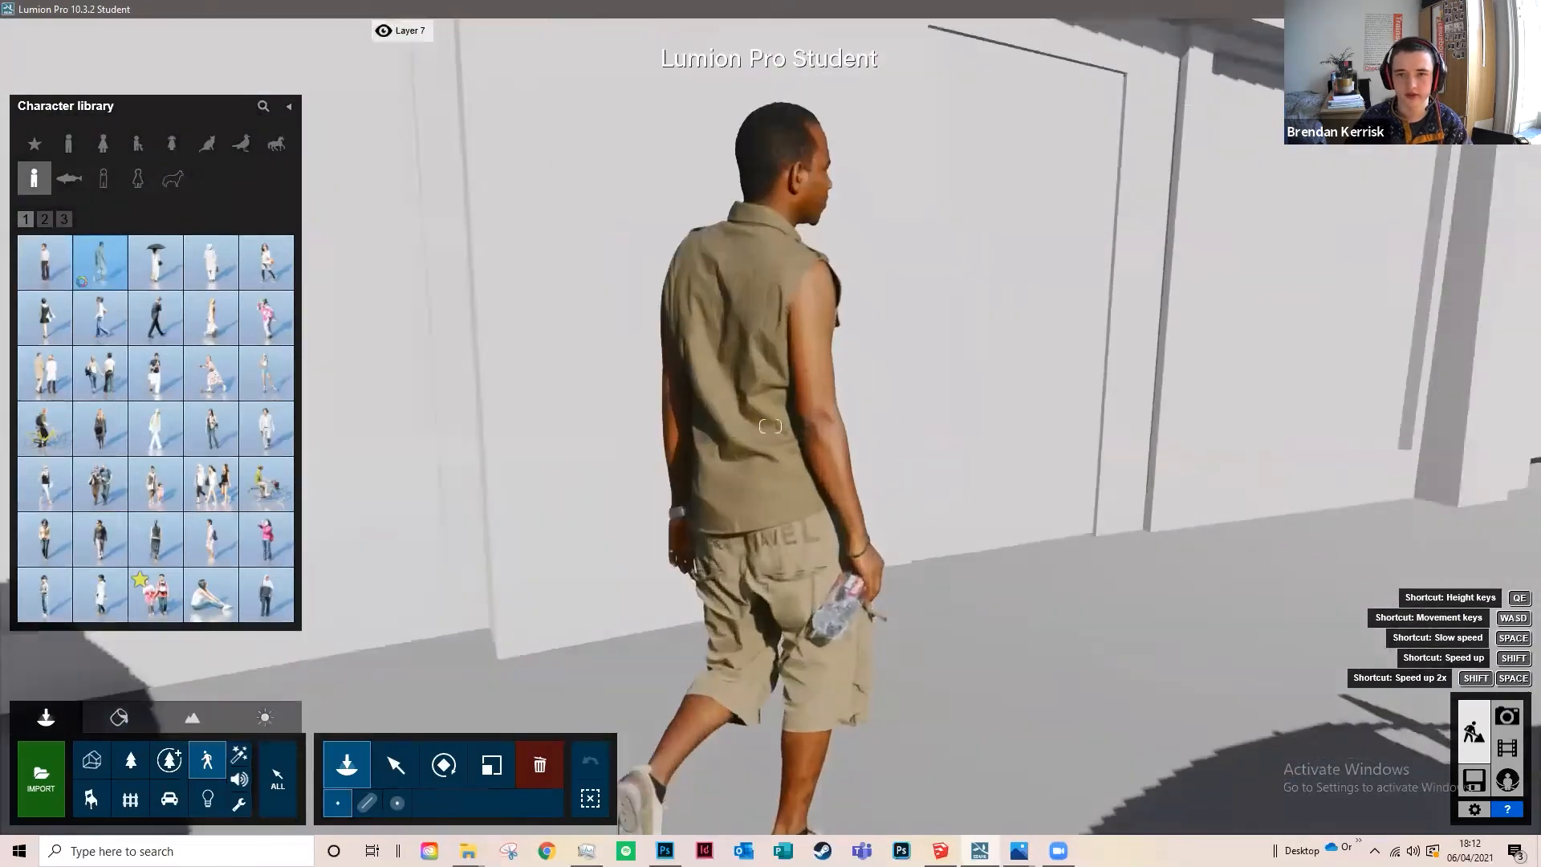
key("s")
key("d")
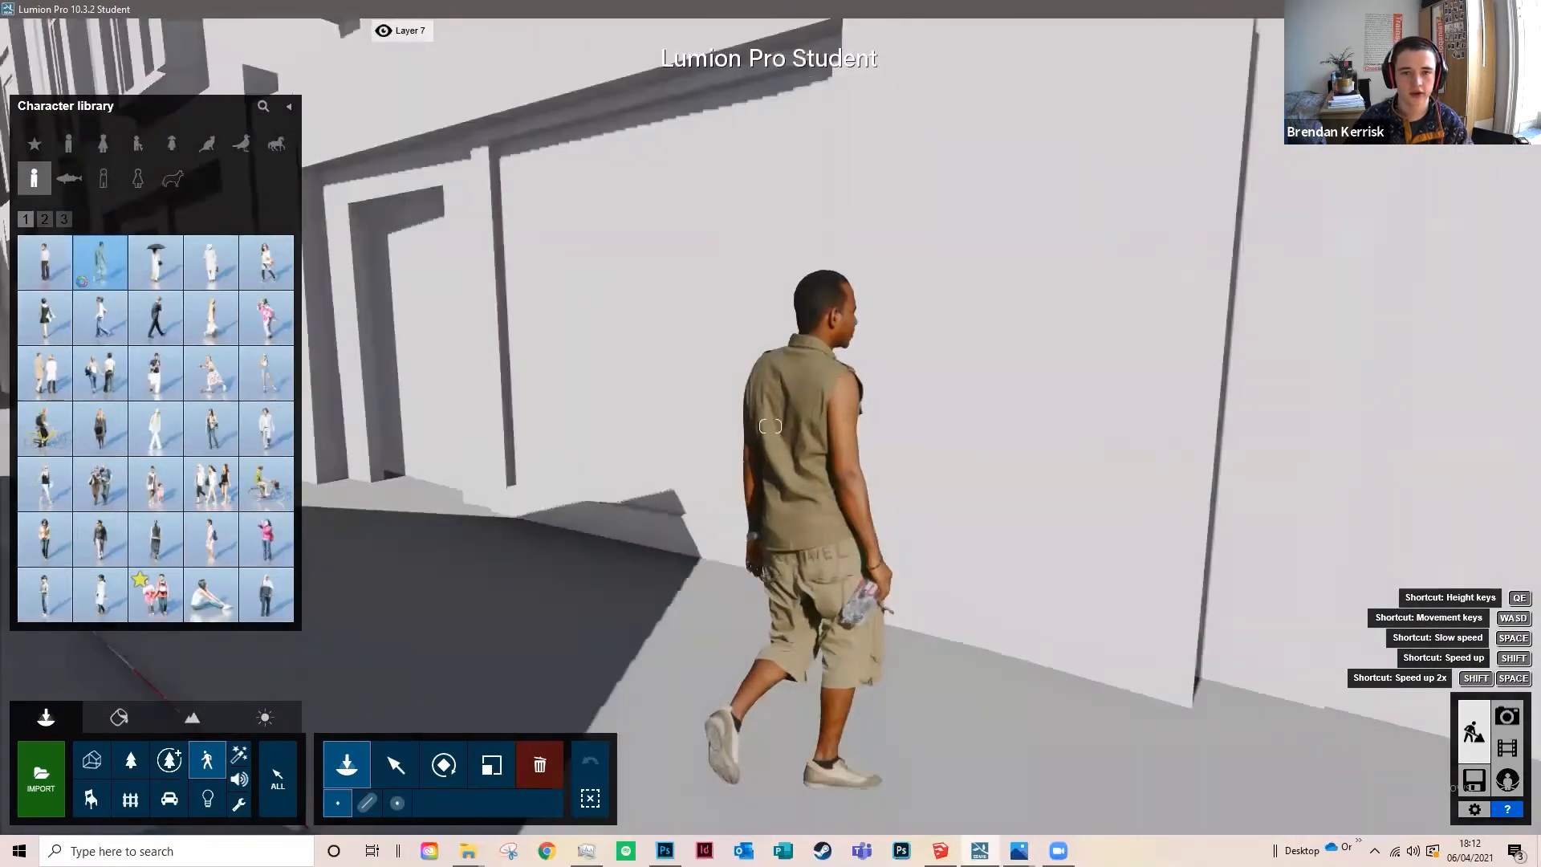
Step: Look through the 2D people groups and the 3D women in the character library
key("s")
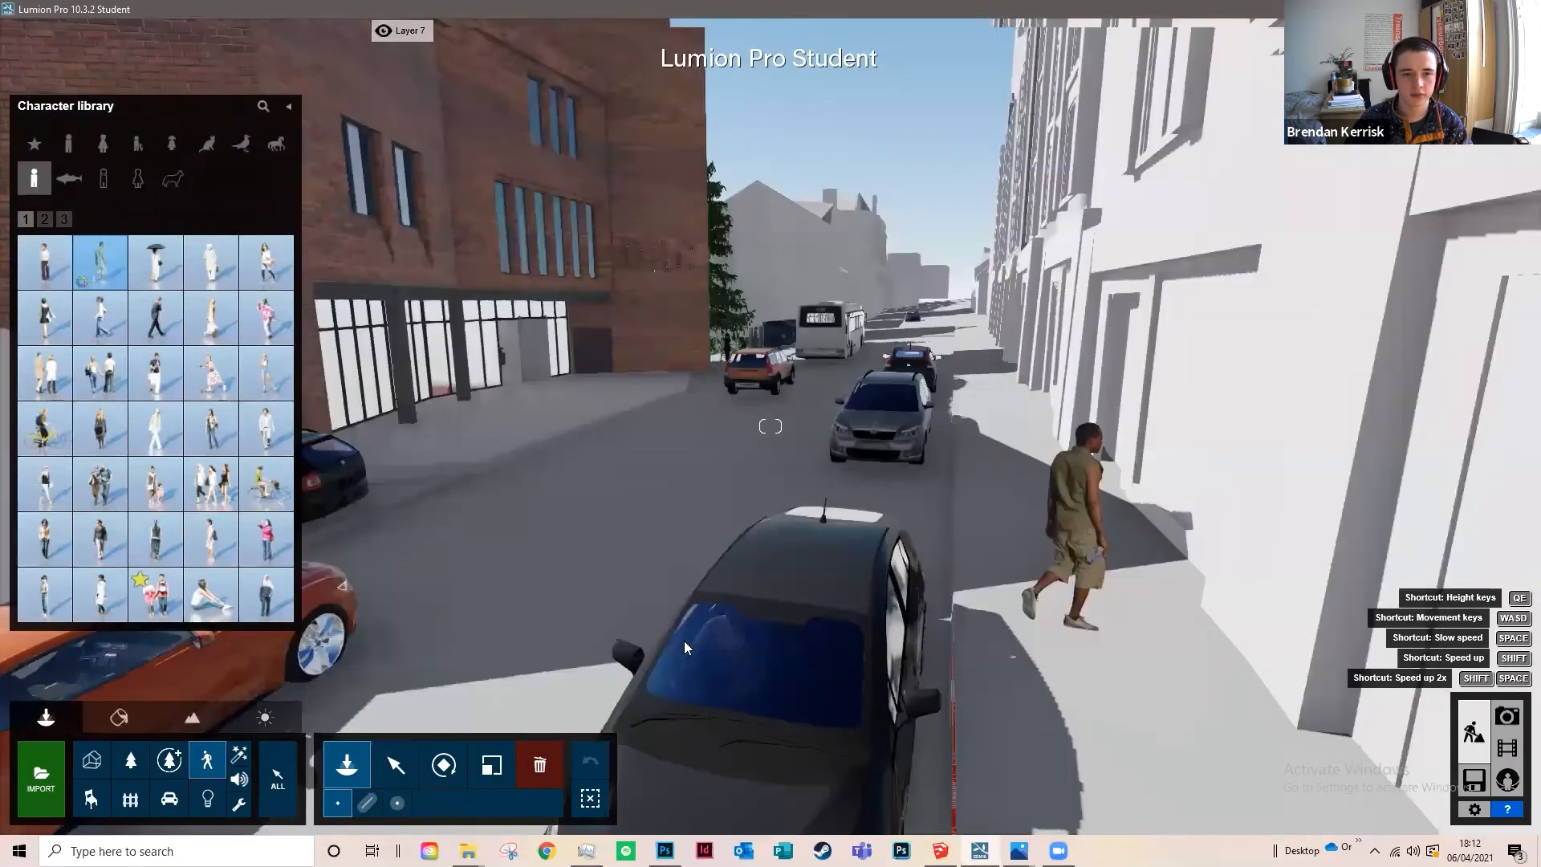
key("s")
left_click(212, 480)
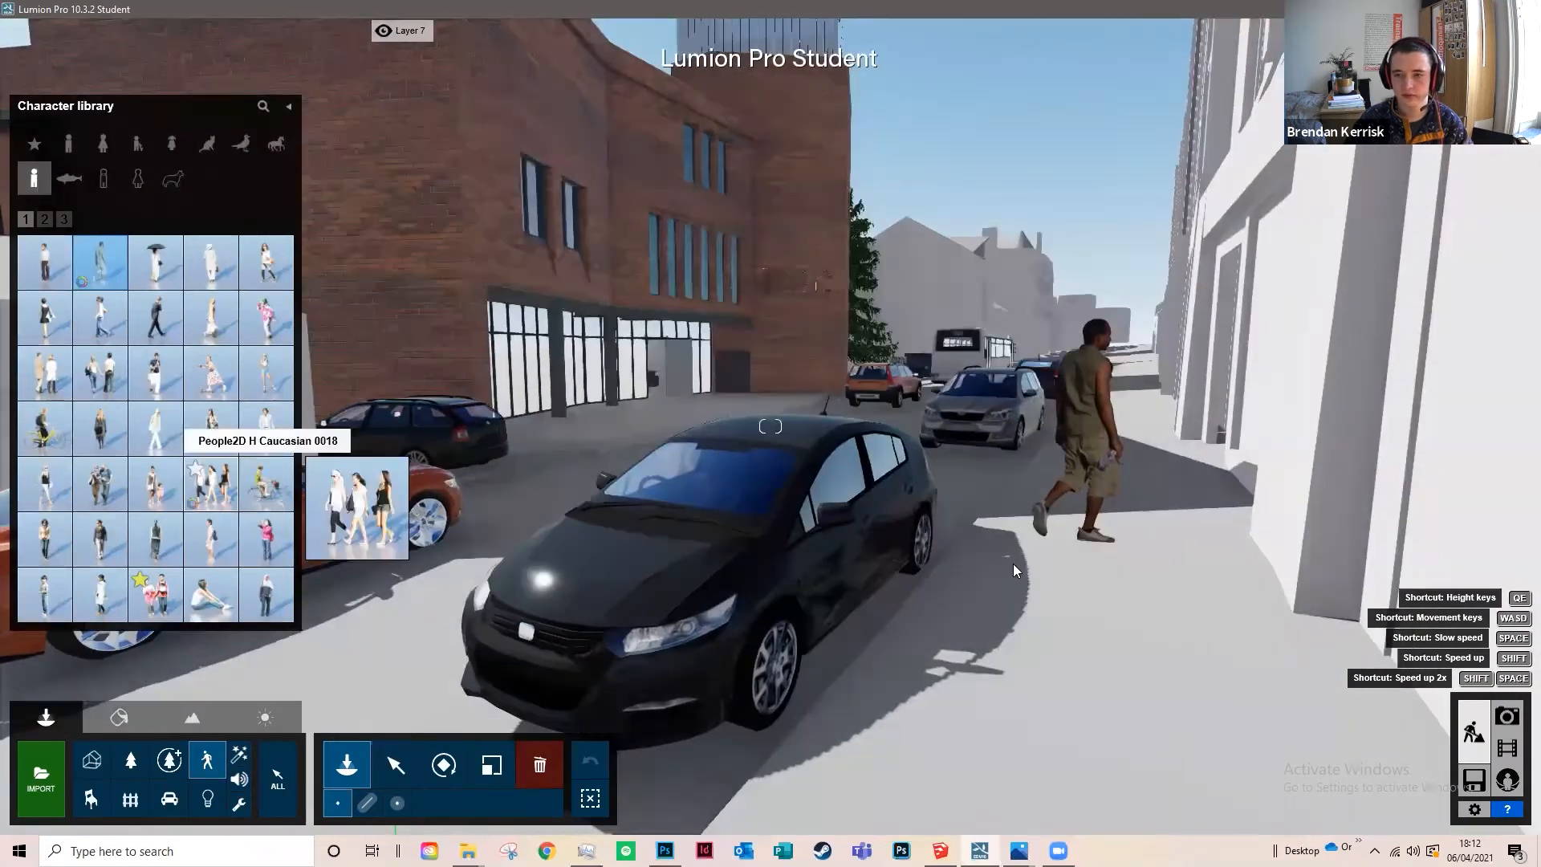
left_click(98, 144)
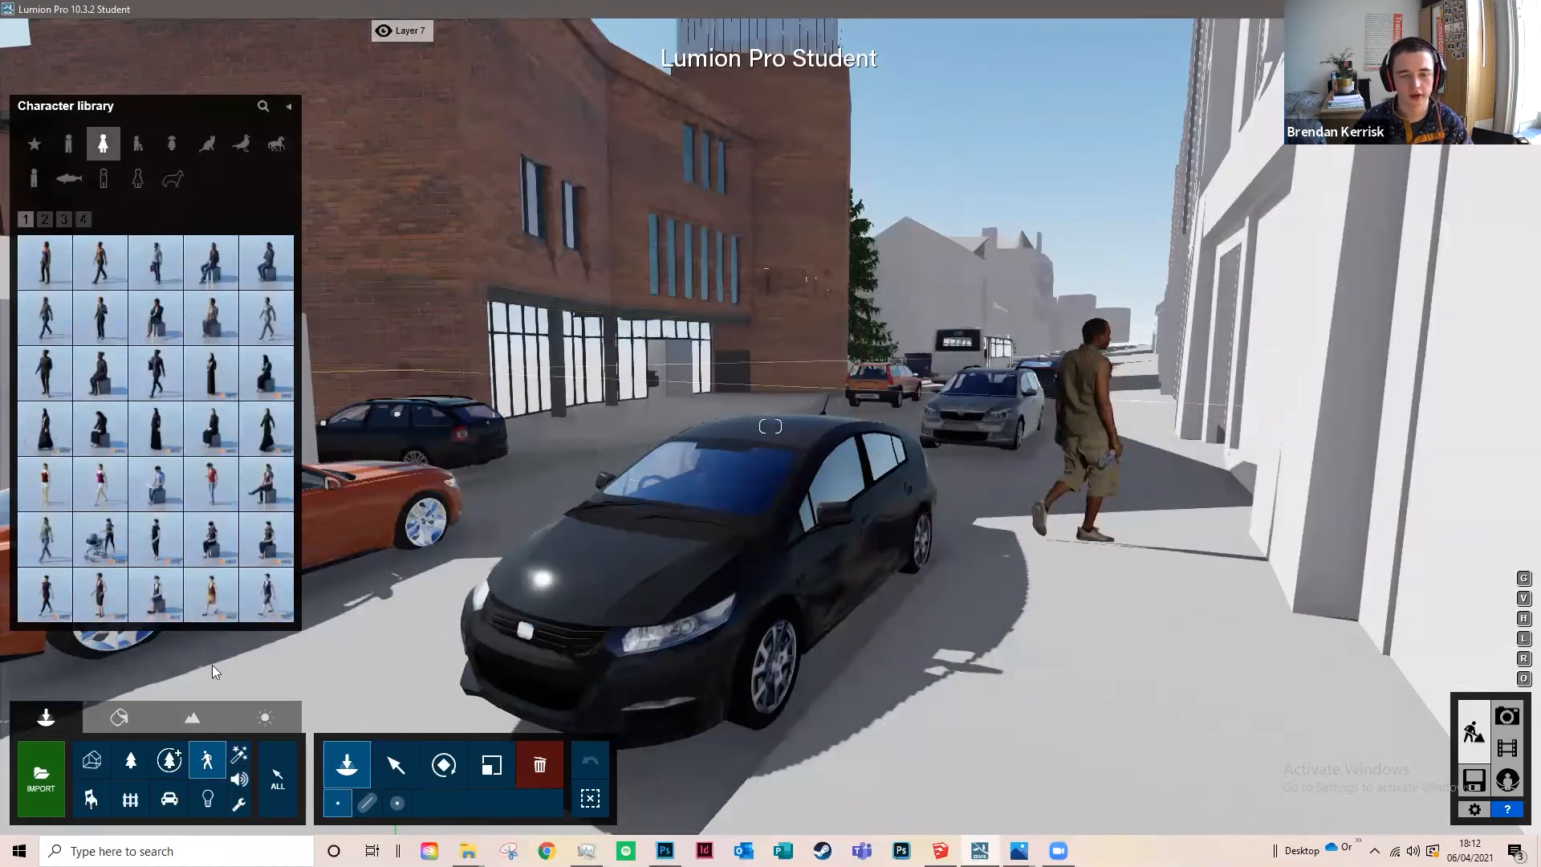
Step: Try rotating the 2D man on the pavement and enlarge him with the Scale tool
key("s")
key("w")
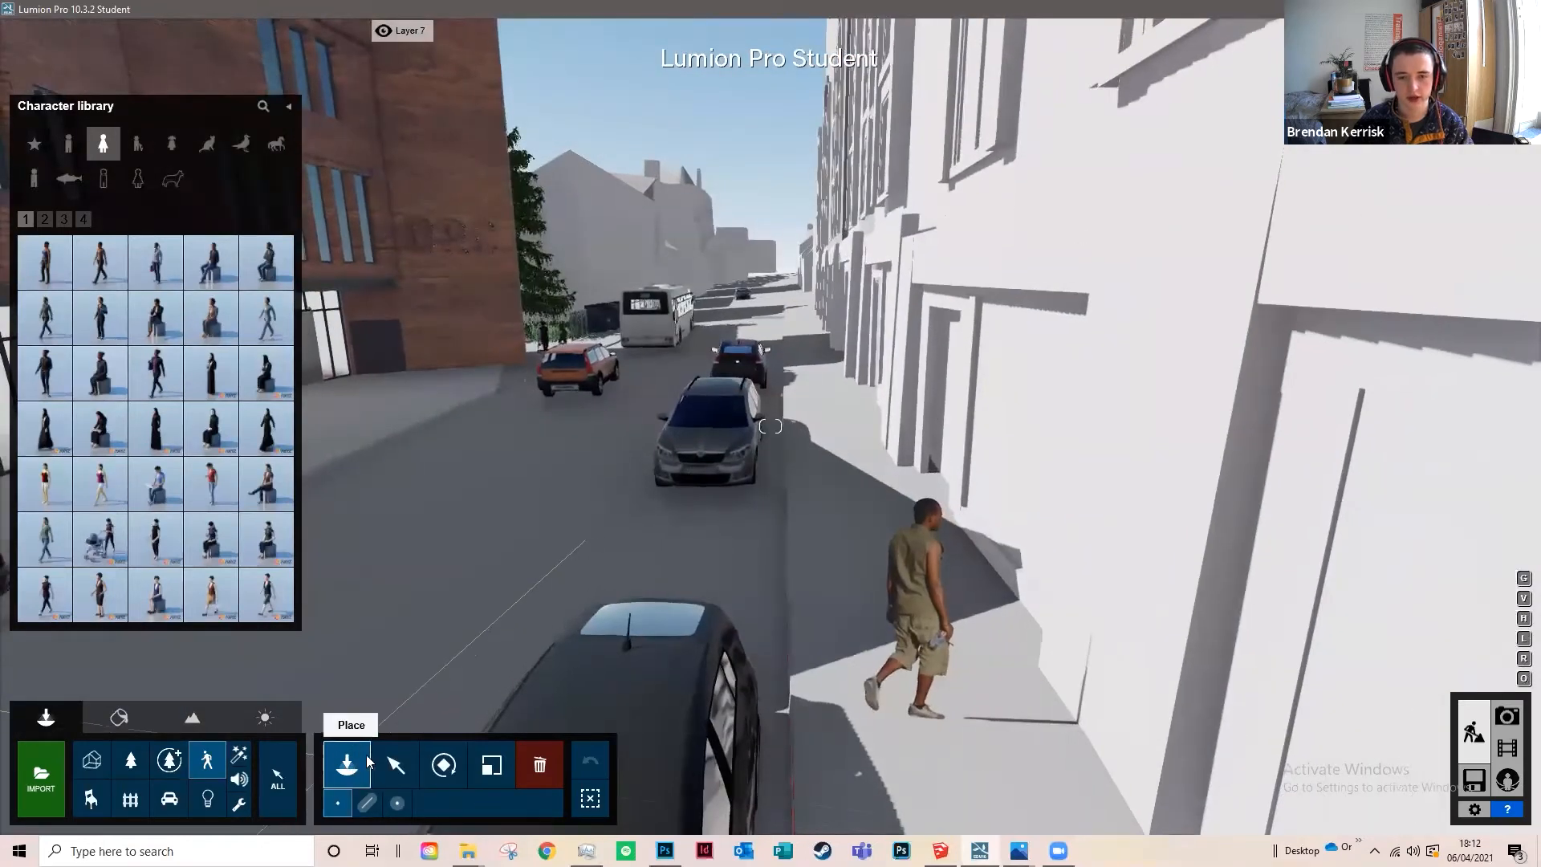
left_click(395, 764)
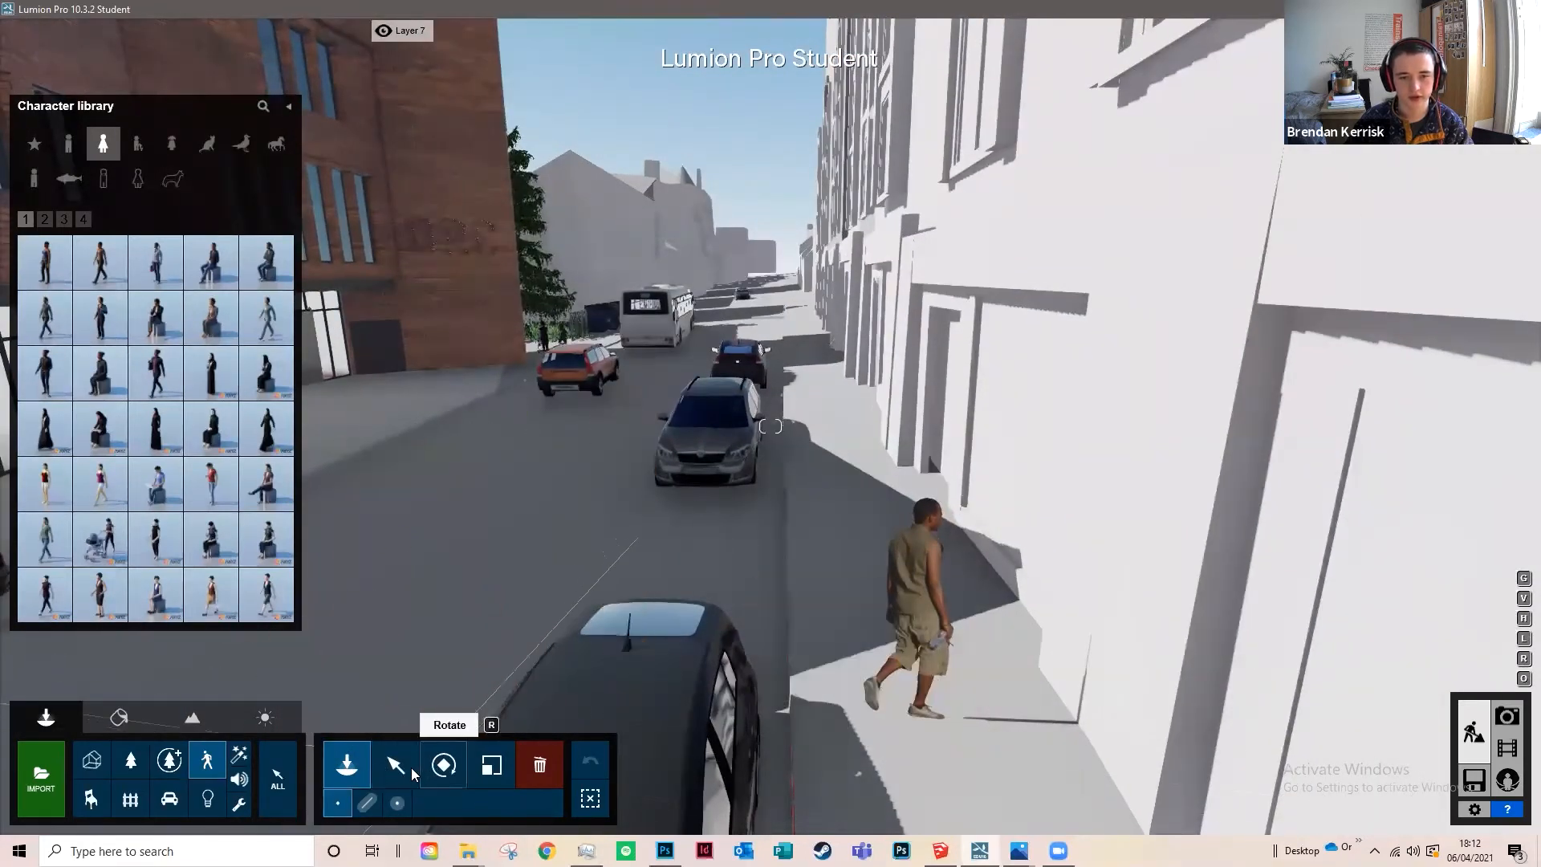
left_click(445, 768)
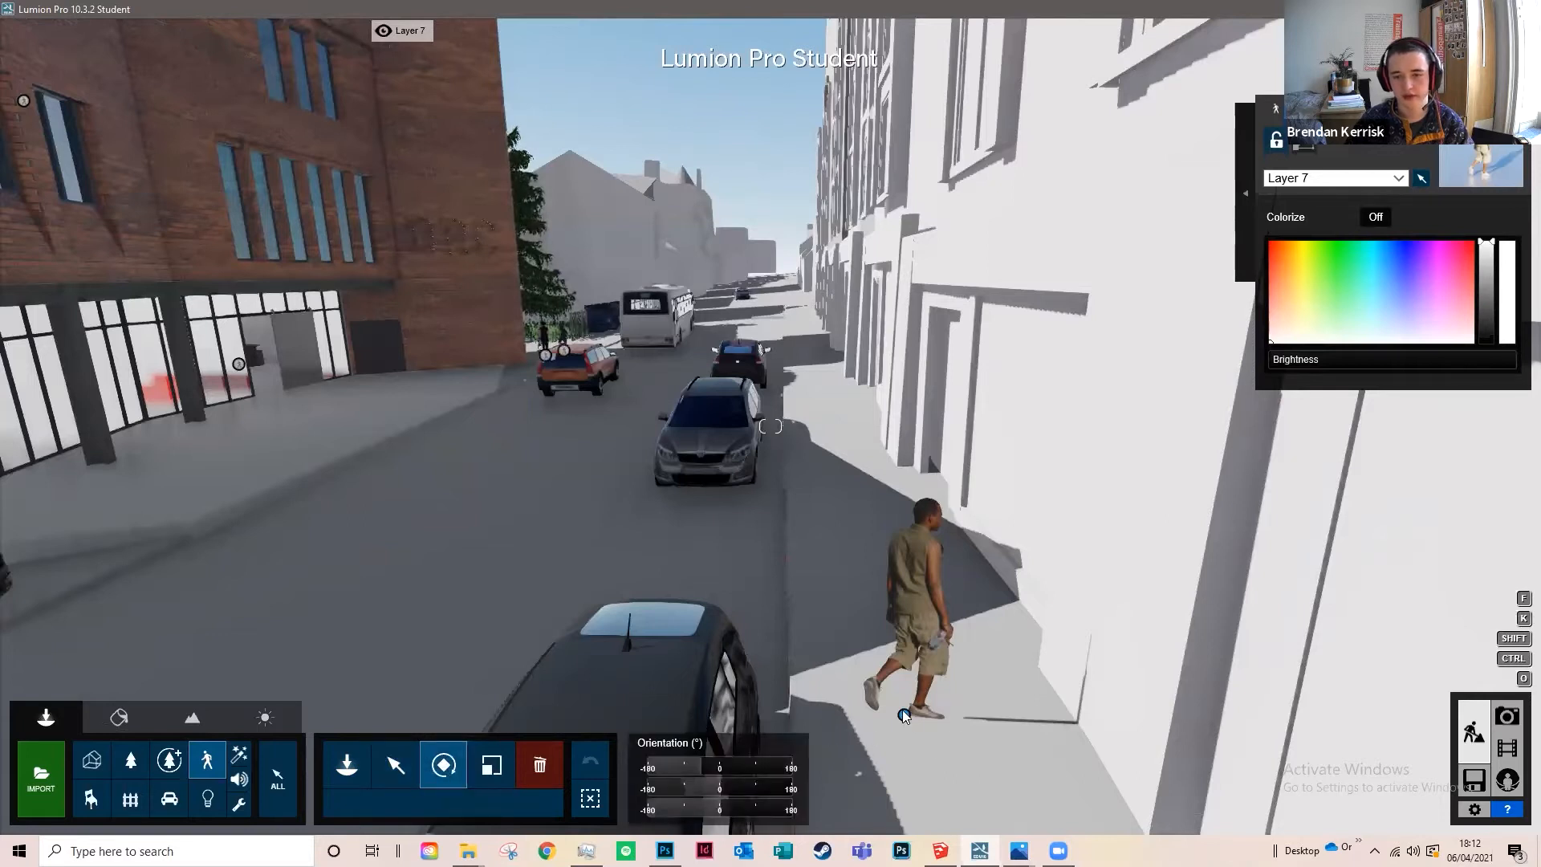
left_click_drag(903, 692, 899, 686)
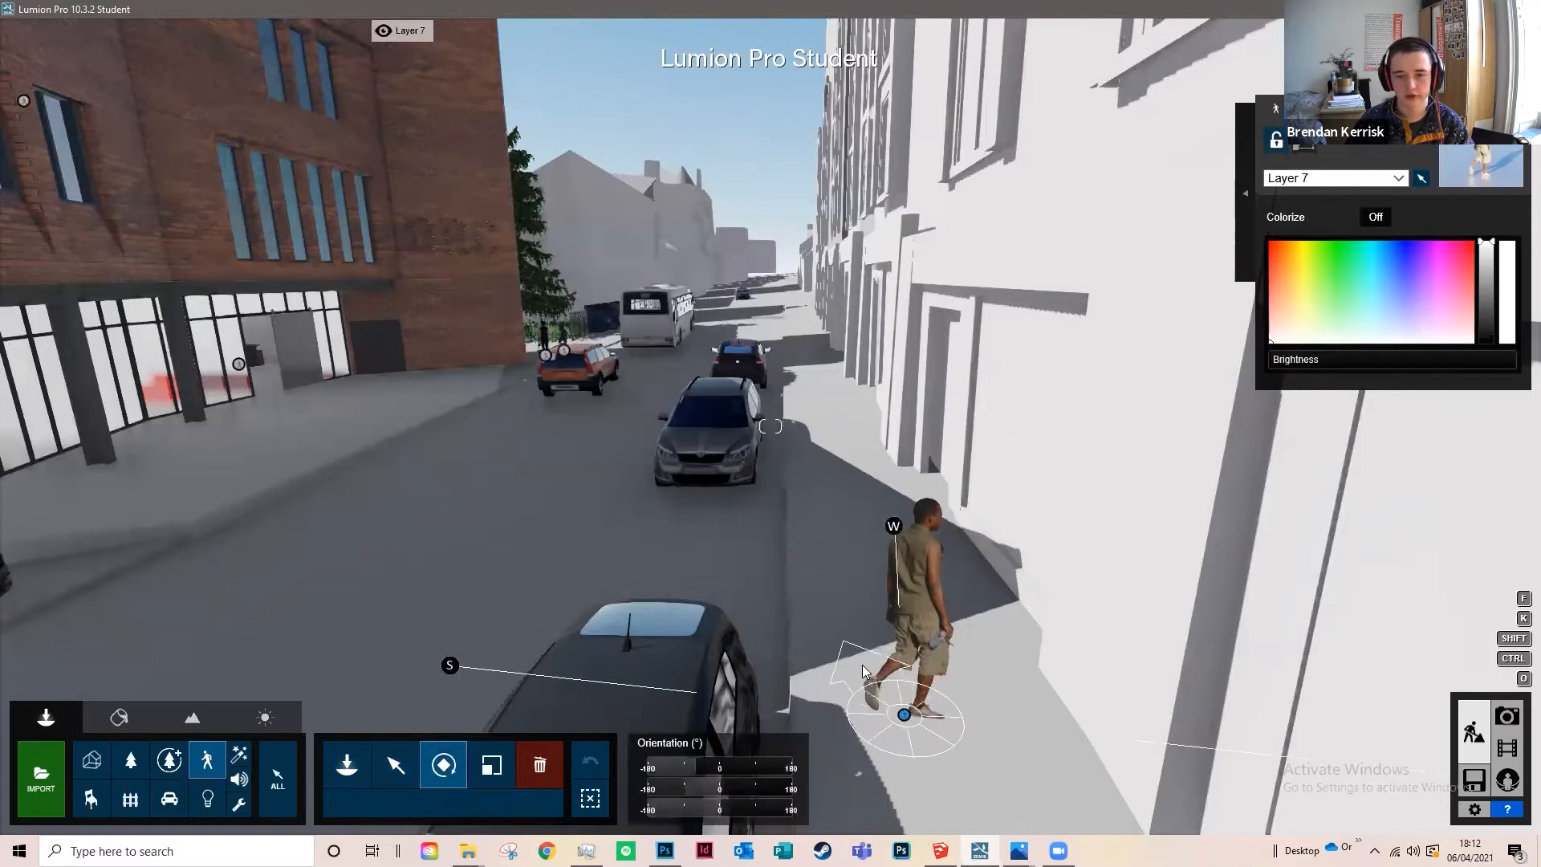
left_click_drag(748, 750, 687, 775)
Step: Browse several pages of chairs in the Indoor object library
left_click(394, 764)
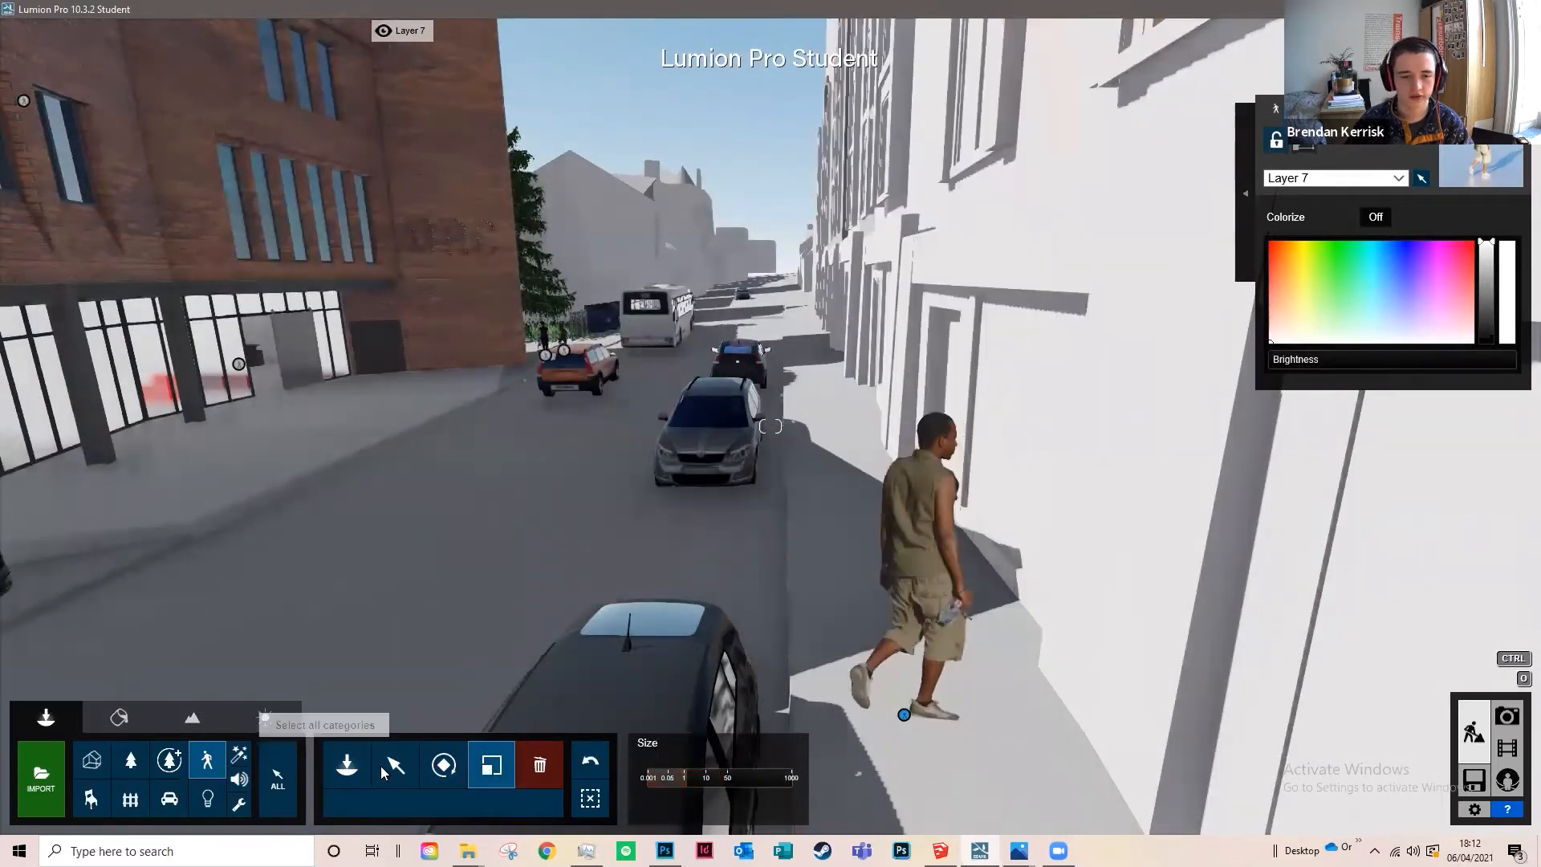
left_click(93, 803)
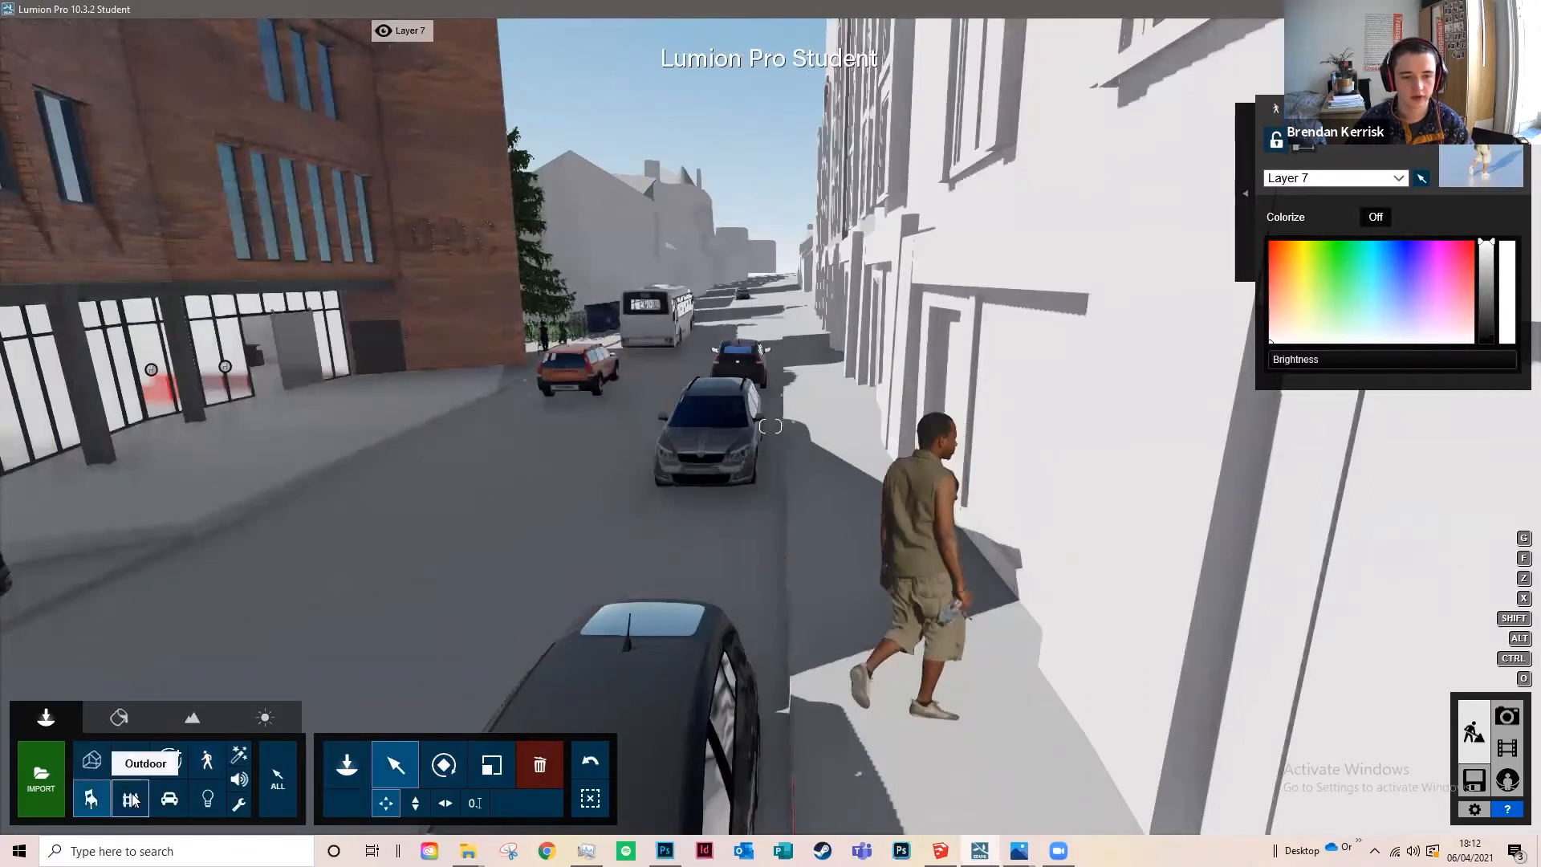
left_click(346, 764)
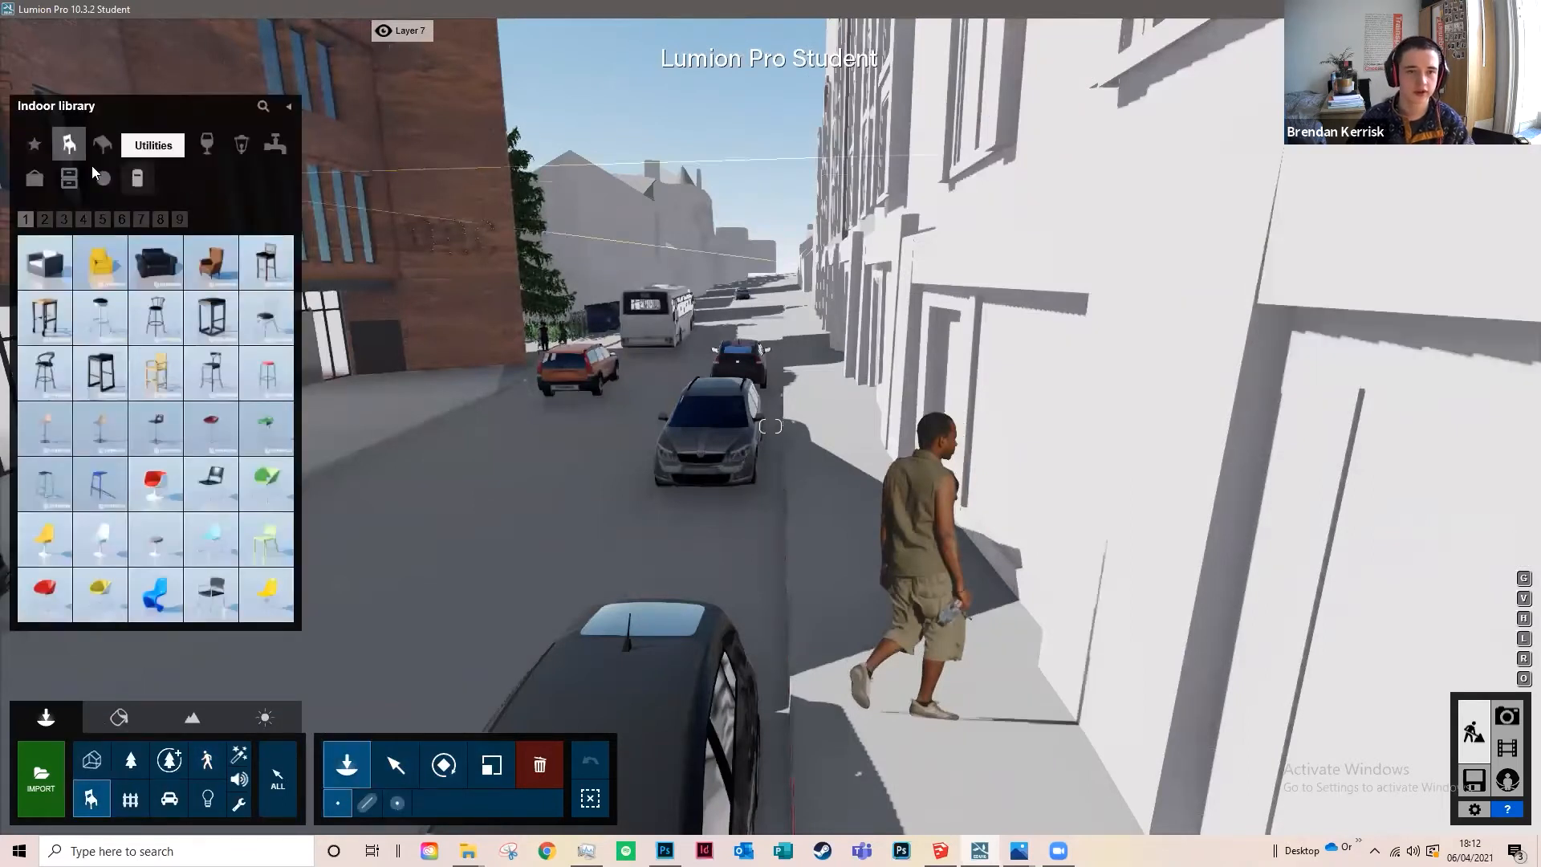
left_click(122, 220)
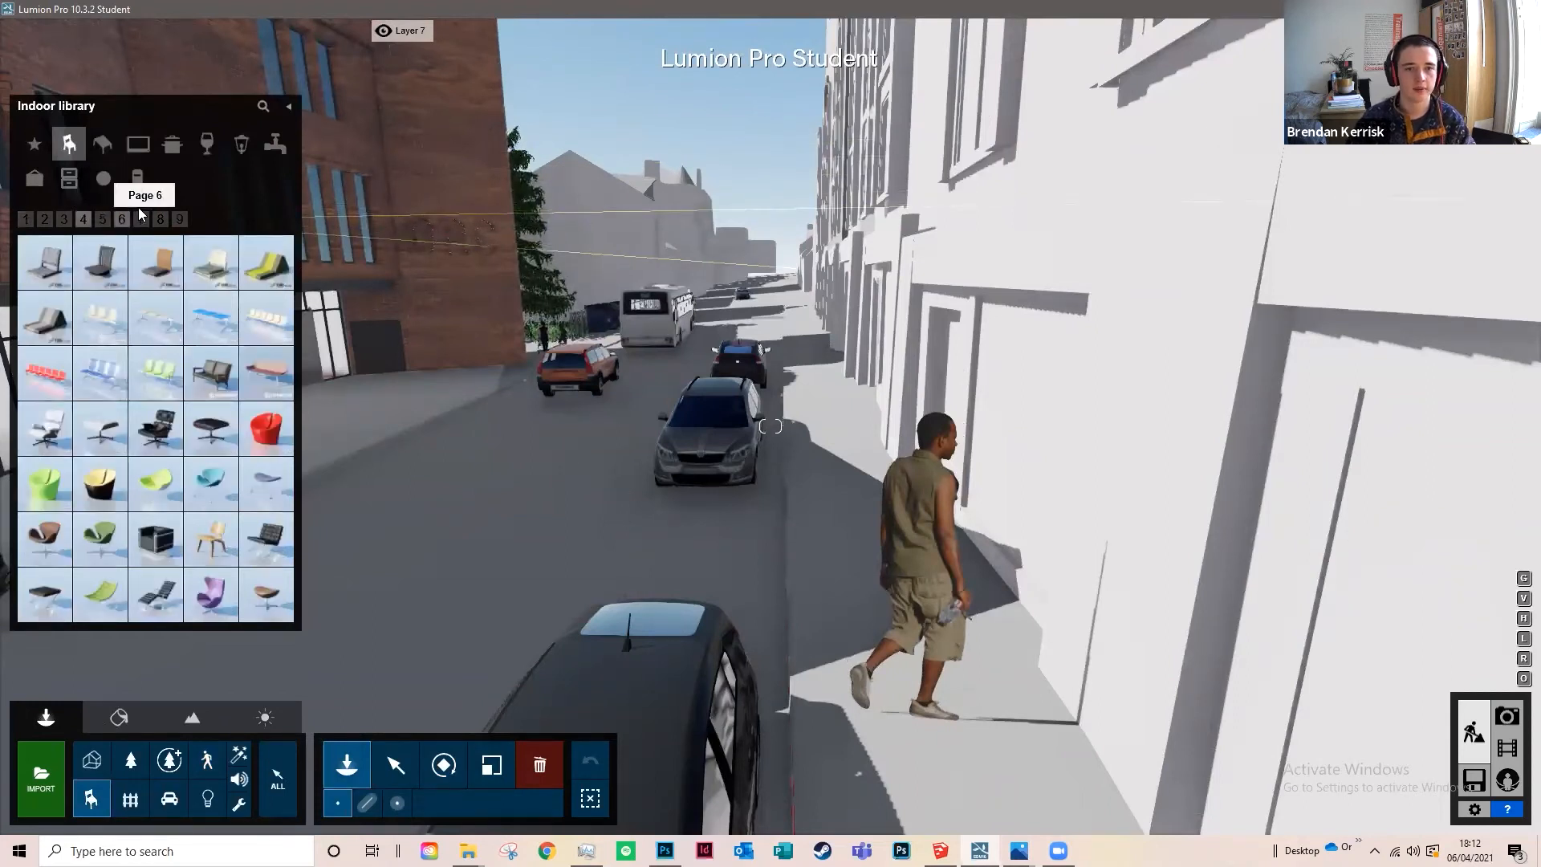
left_click(135, 214)
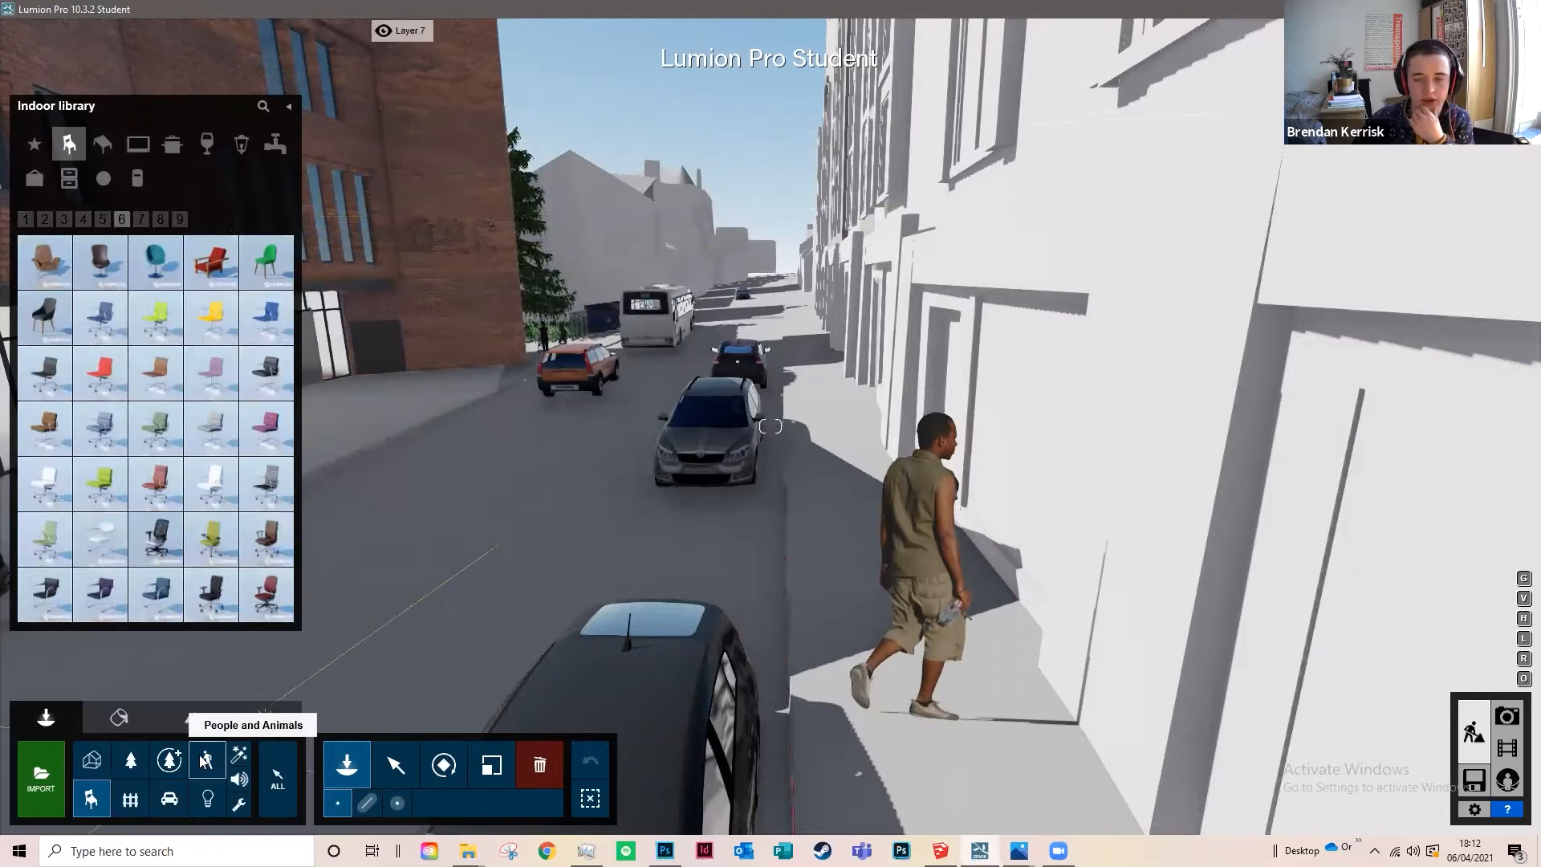
Step: Look through the broadleaf, leafless tree and plant categories of the Nature library
left_click(170, 800)
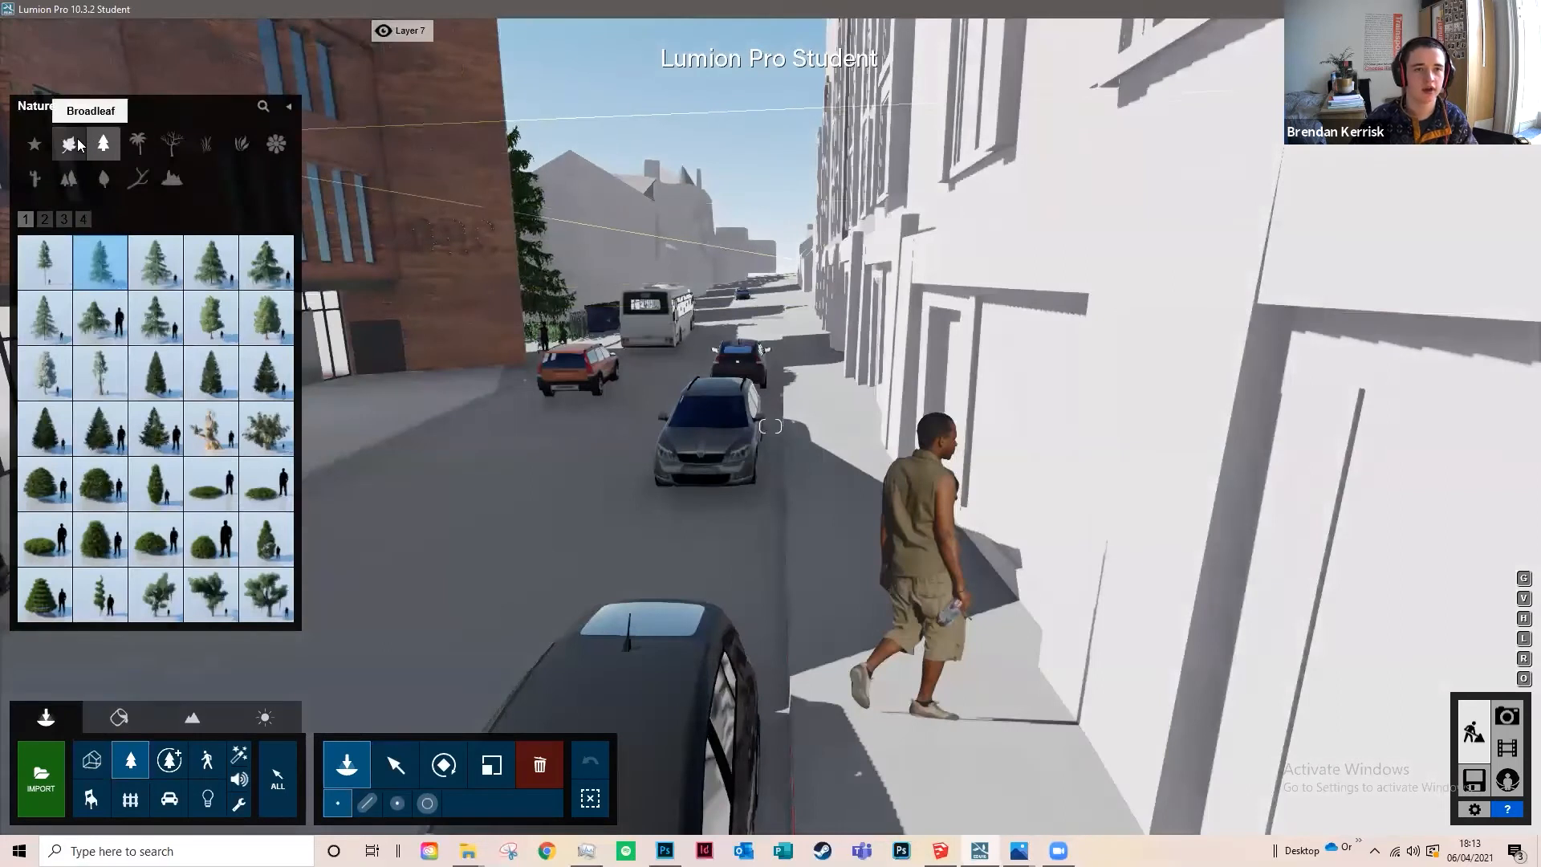
left_click(69, 144)
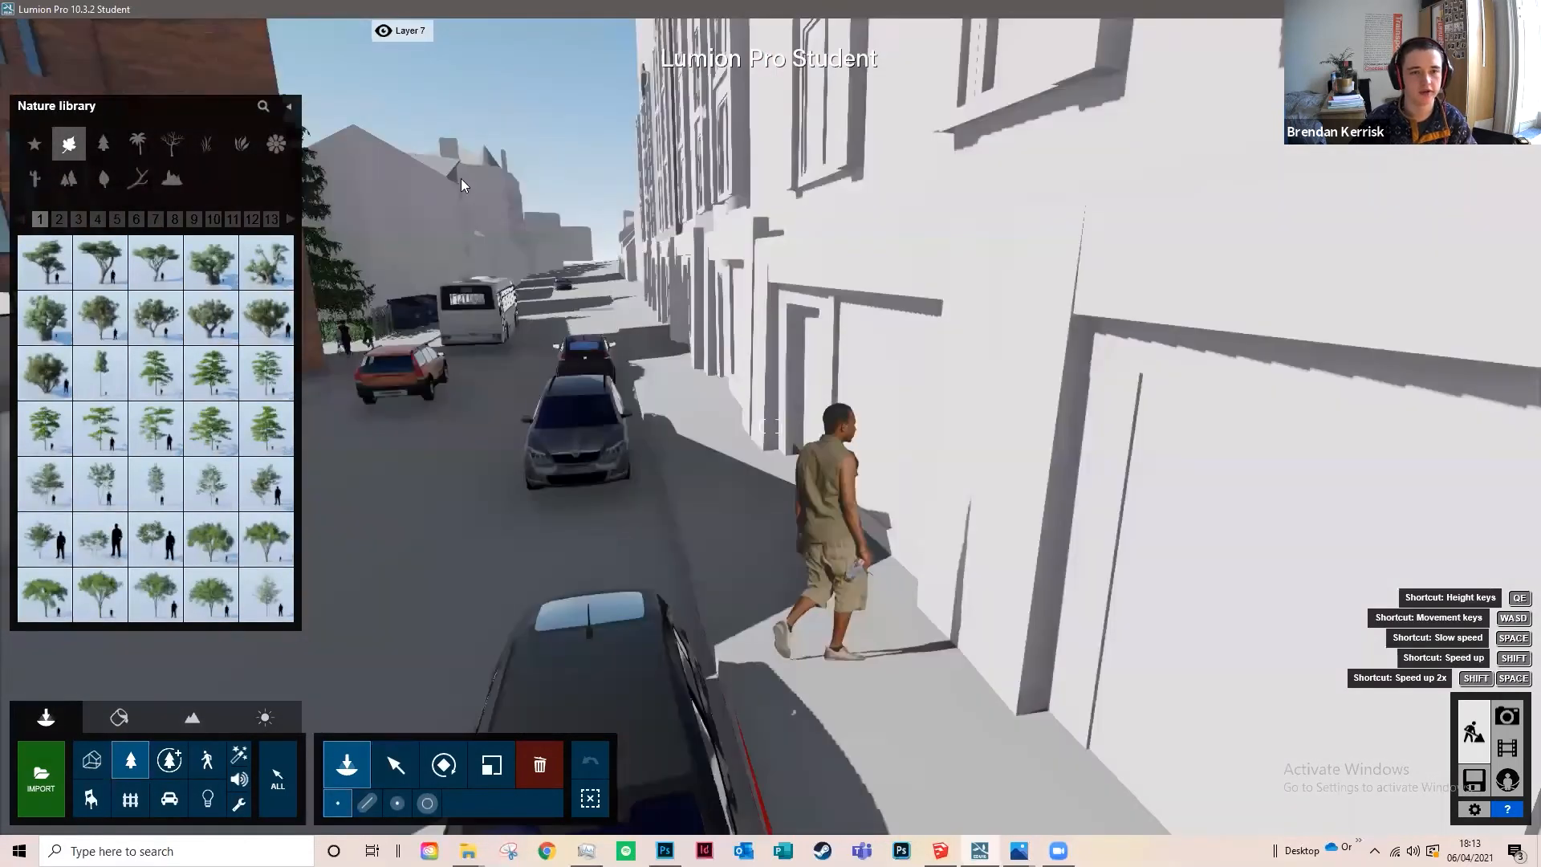
left_click_drag(461, 178, 178, 151)
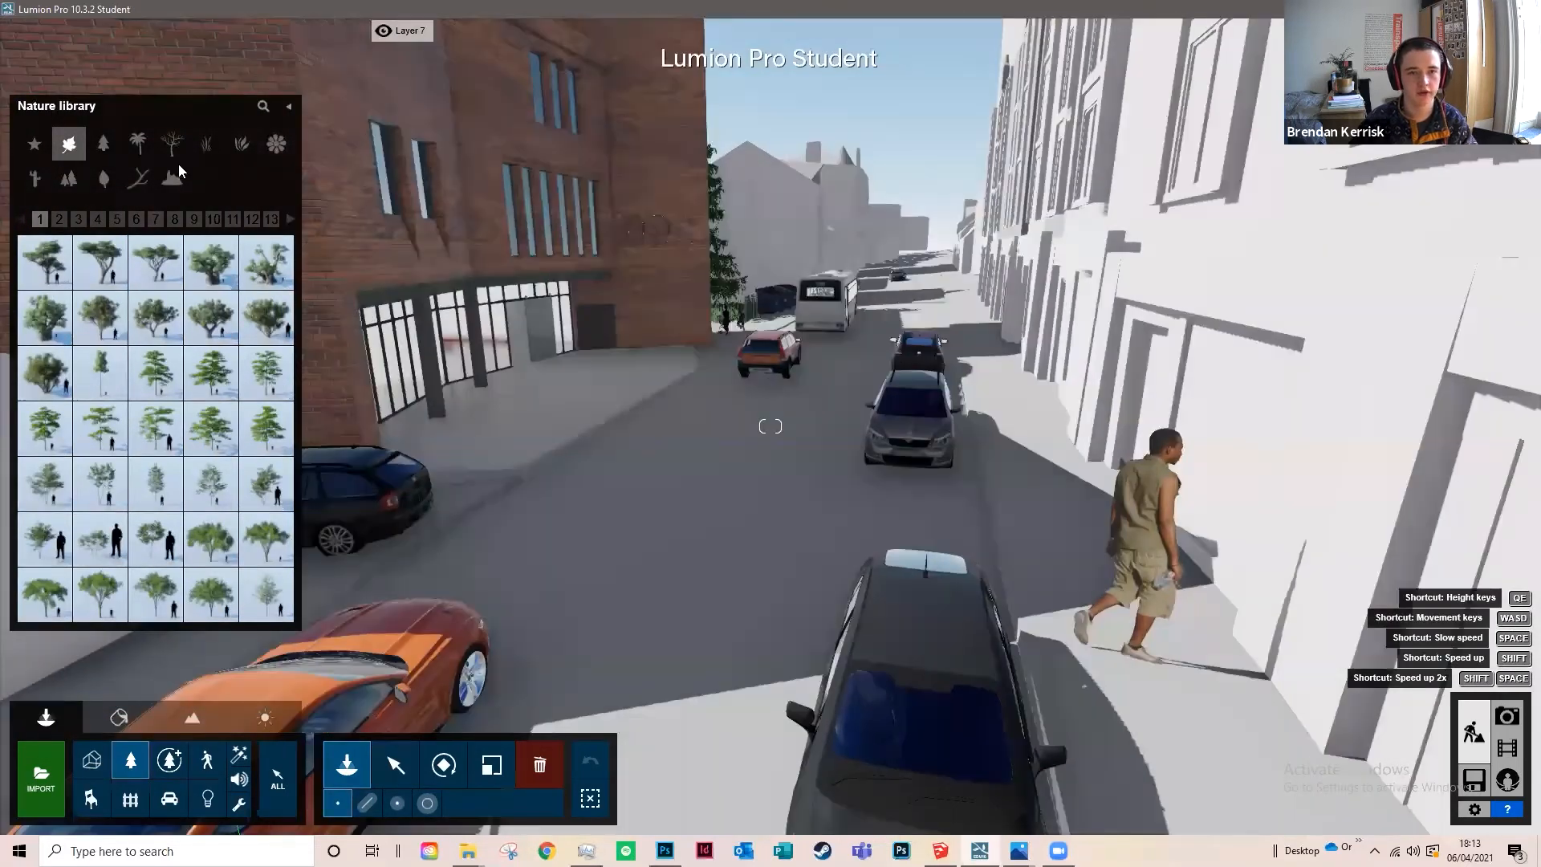
left_click(176, 157)
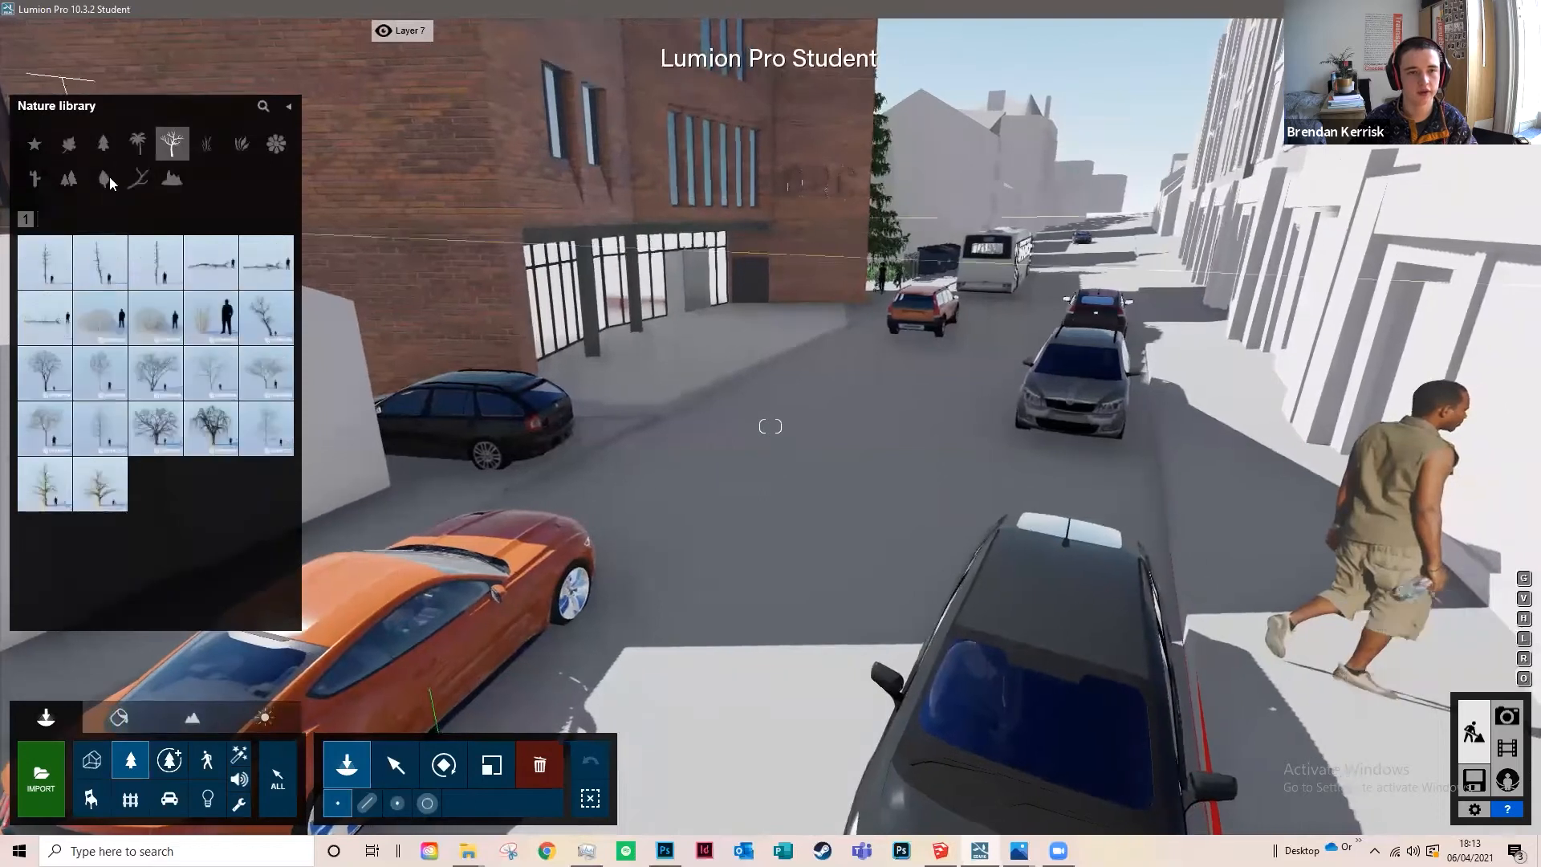
left_click(242, 144)
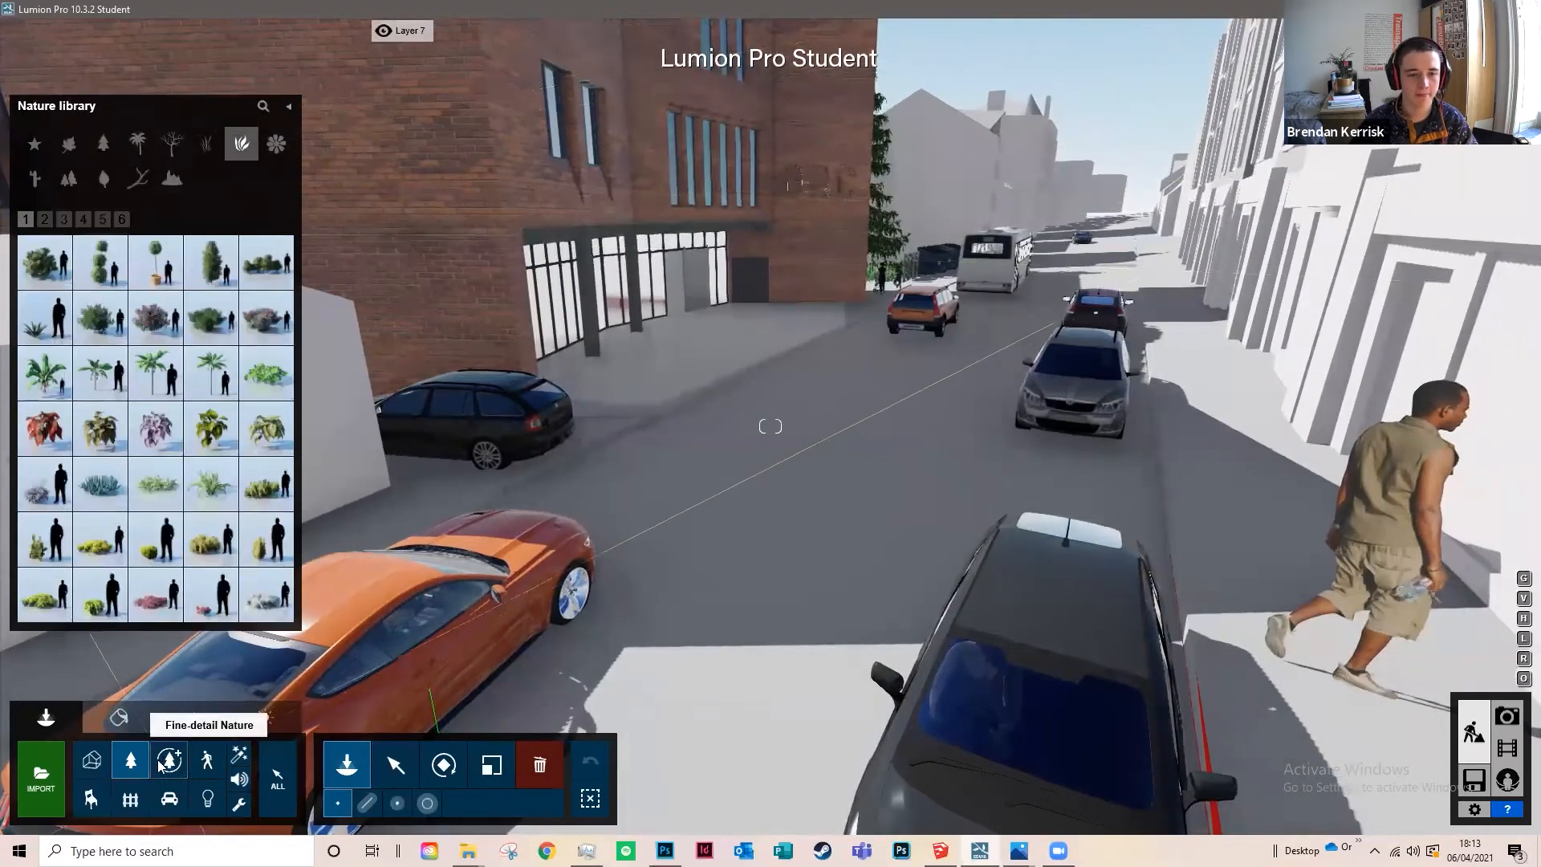
left_click(207, 786)
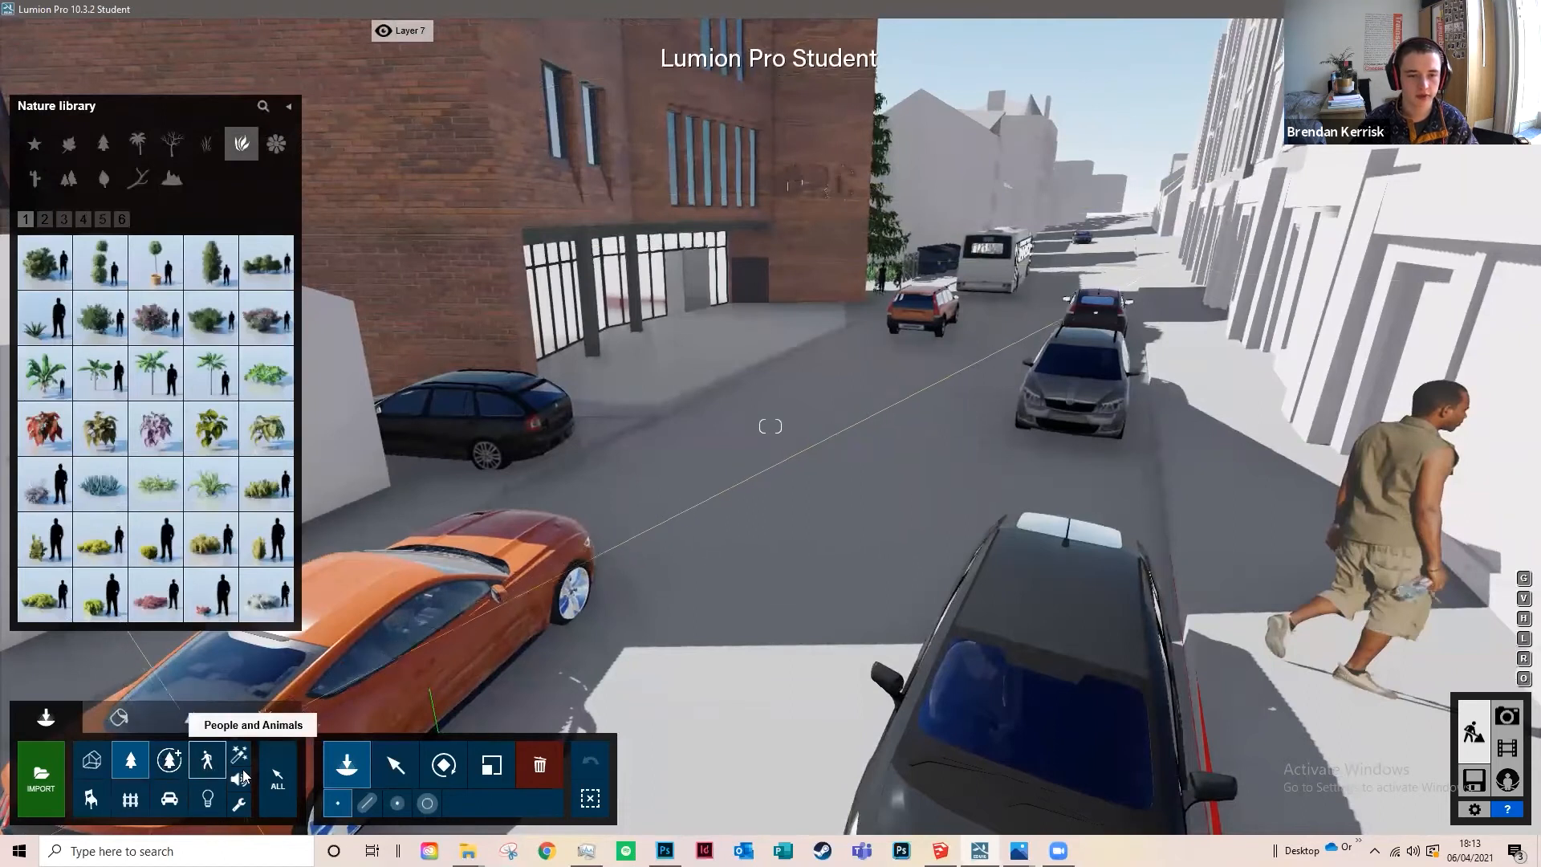
Step: Place a wide-beam spotlight on the brick wall above the DRC lettering
left_click(204, 799)
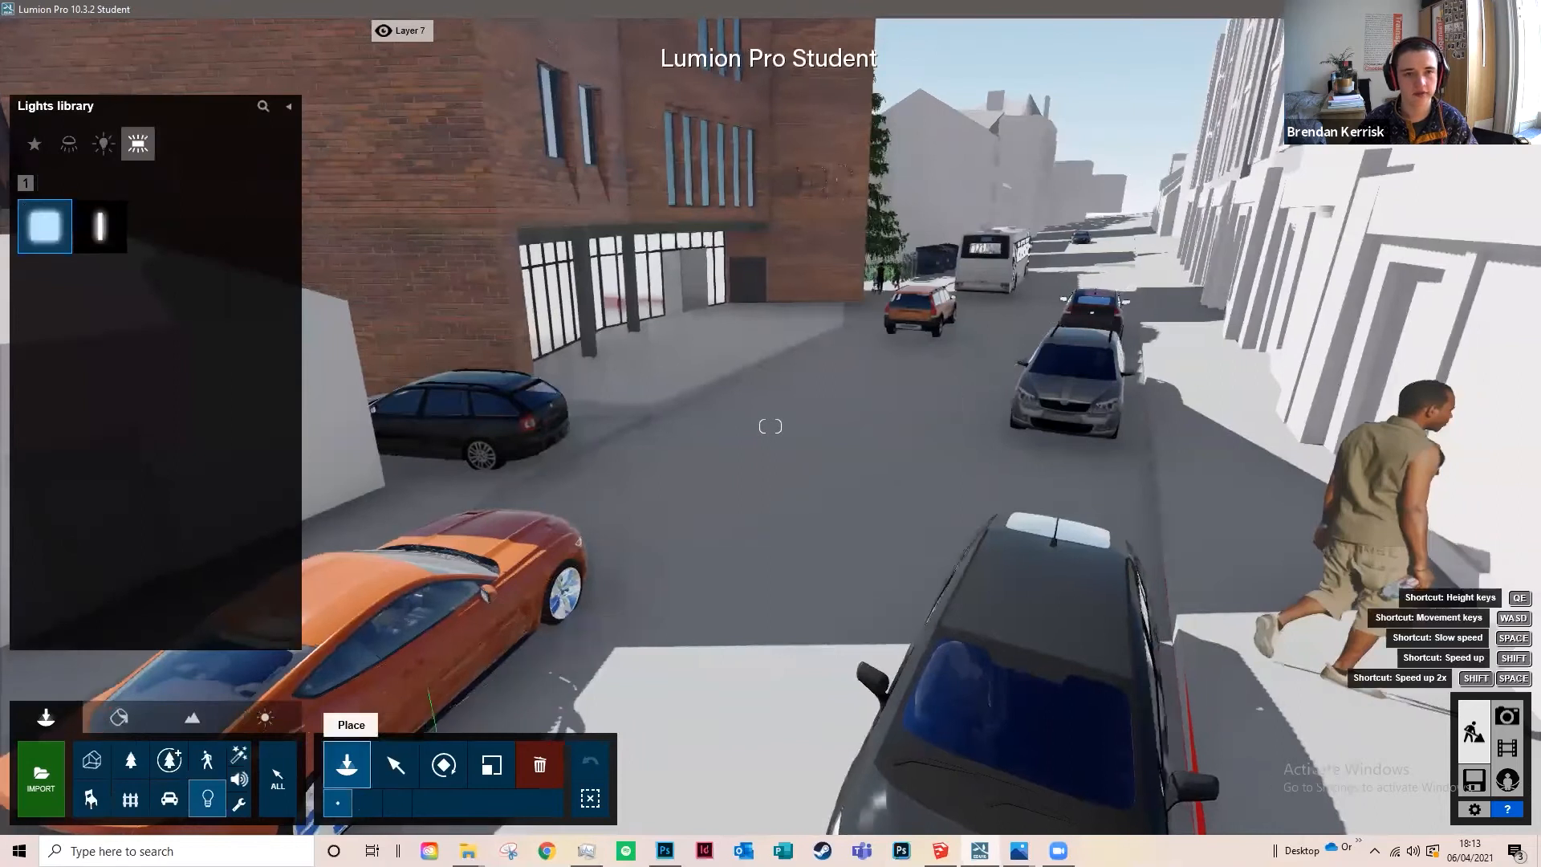
key("w")
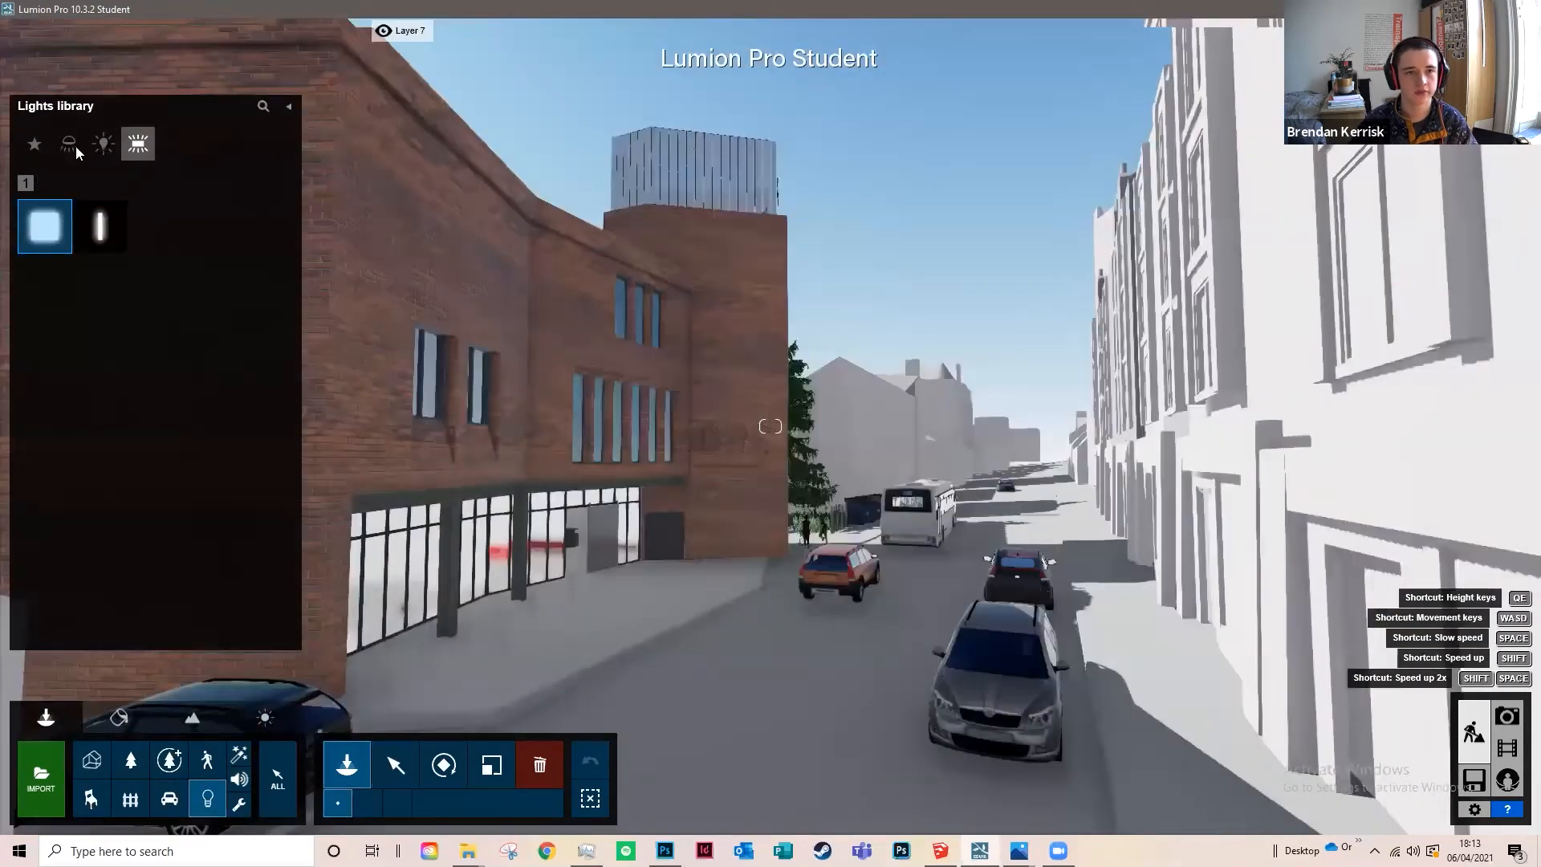
key("w")
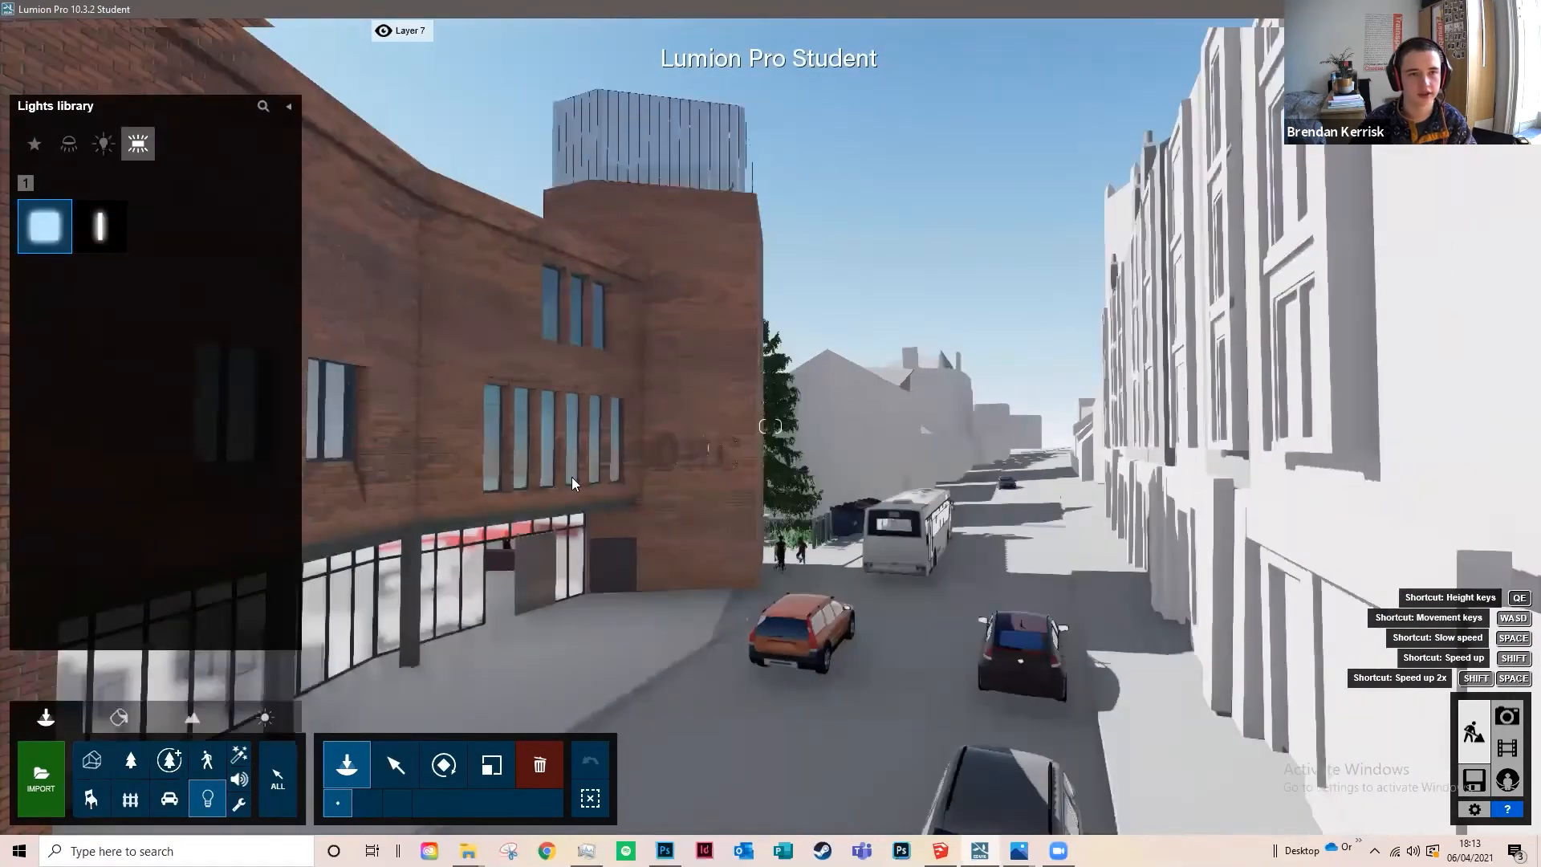
key("w")
left_click(76, 152)
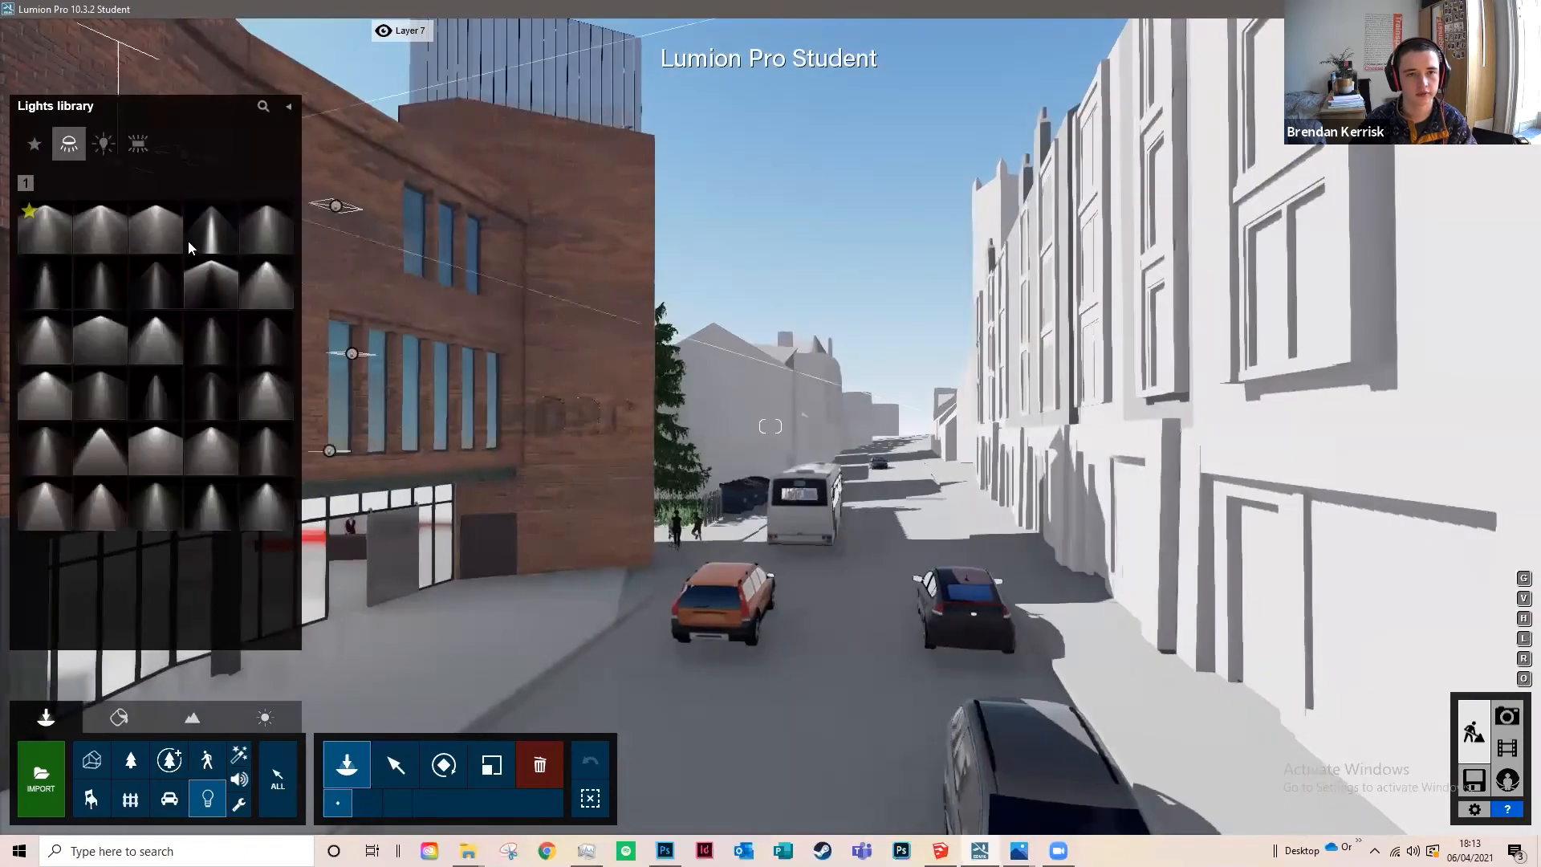
left_click(156, 233)
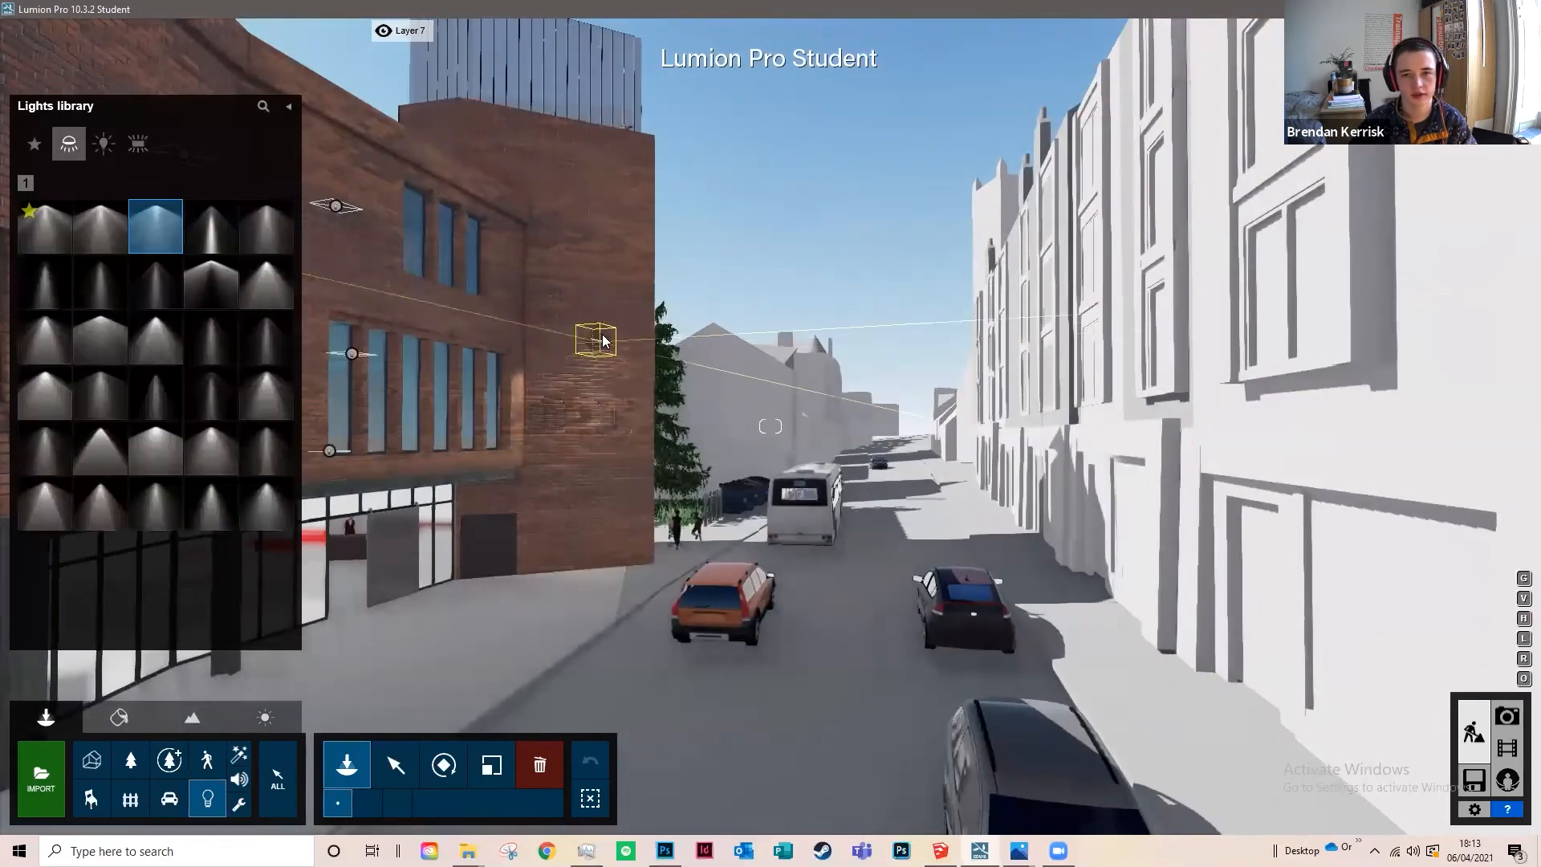
left_click(603, 340)
Step: Select the spotlight above the DRC lettering, raise its brightness slightly and narrow its cone angle
key("w")
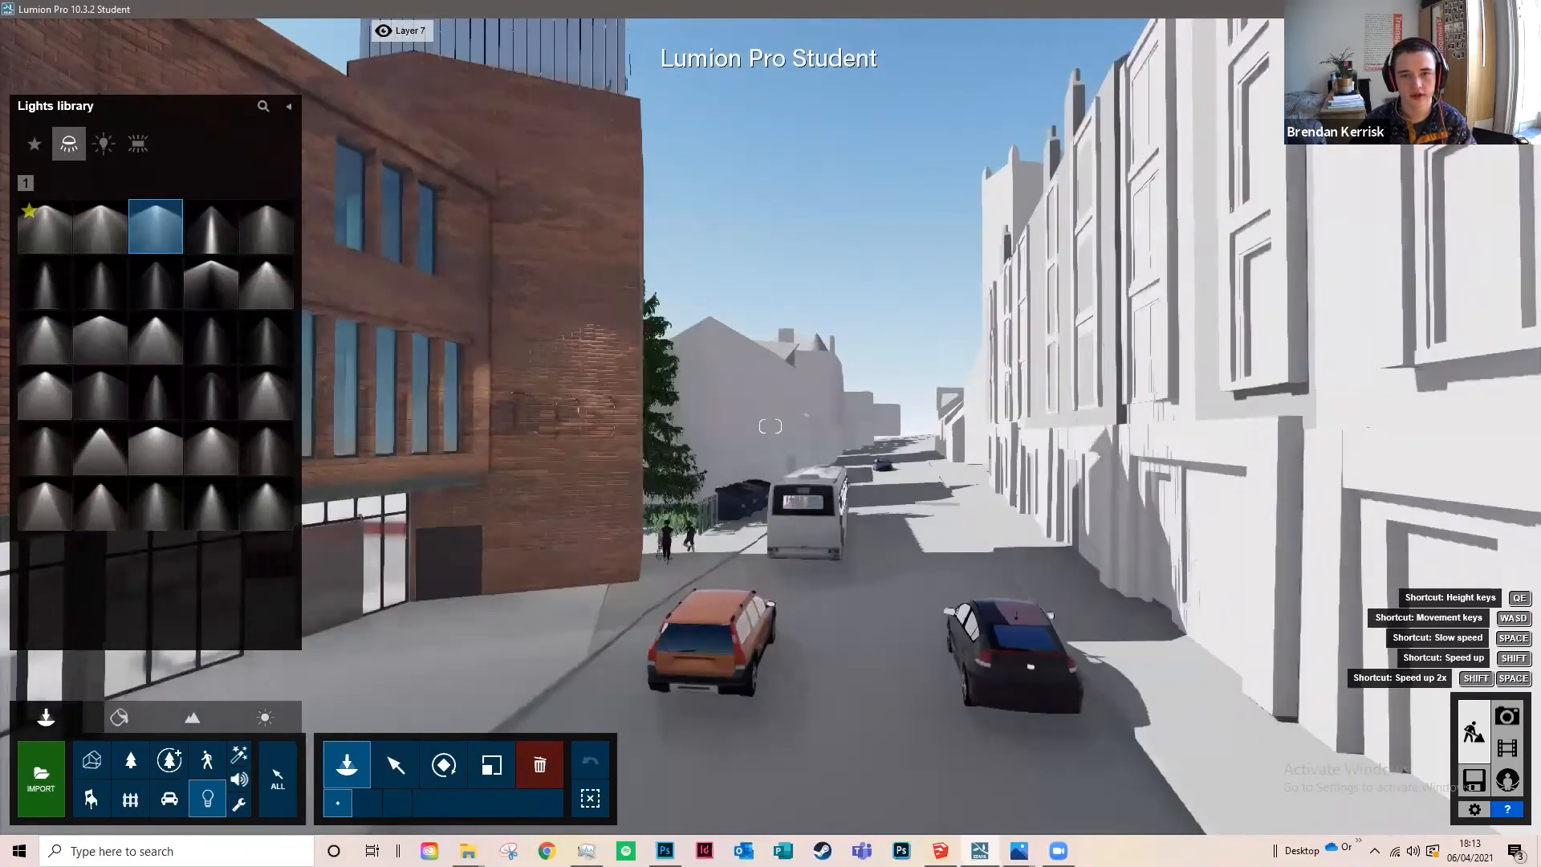
key("w")
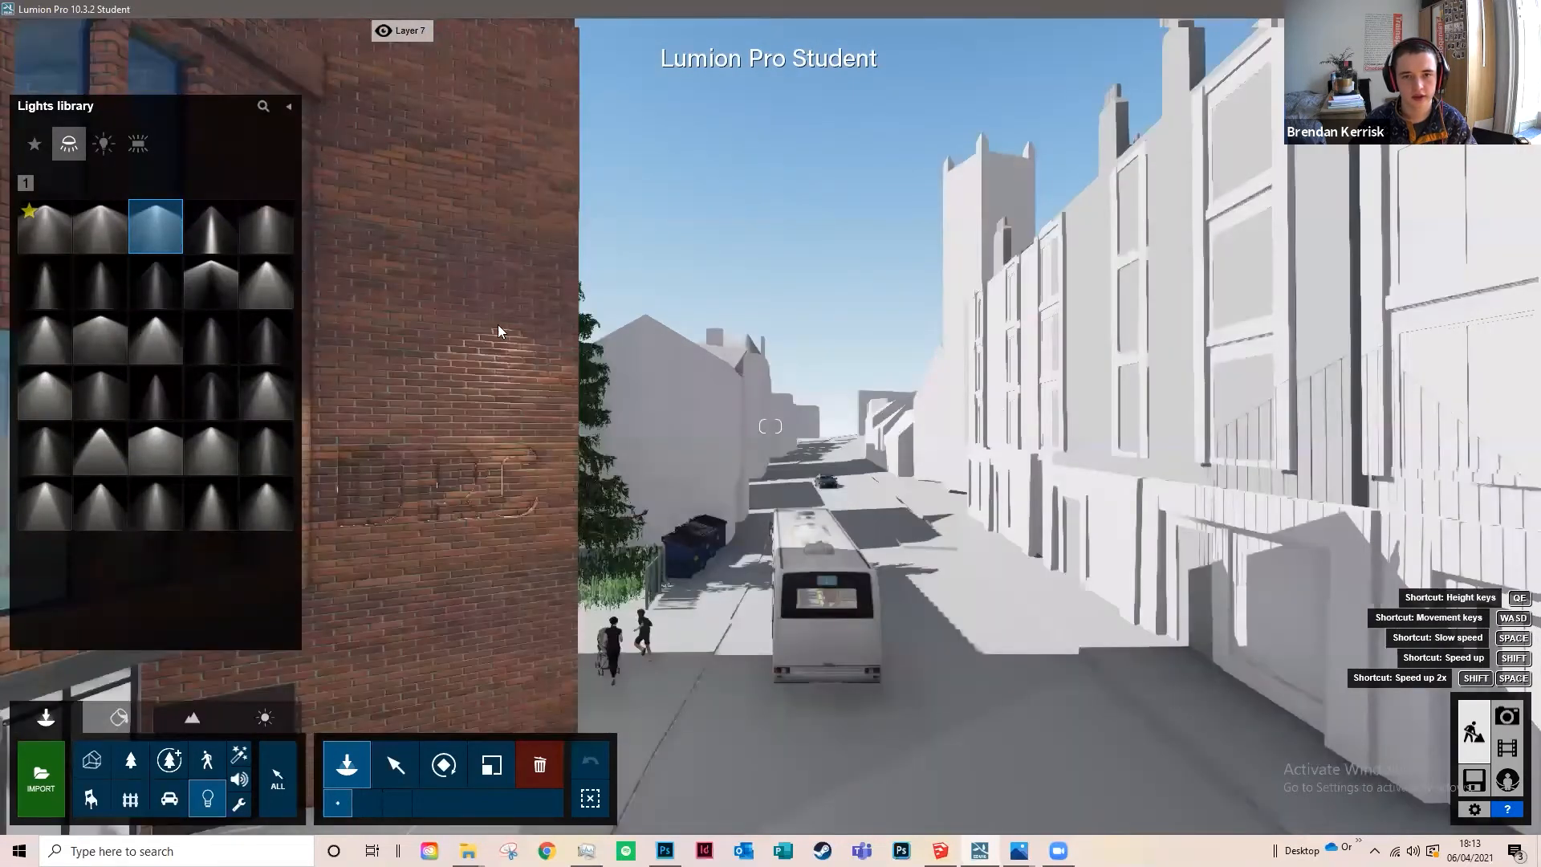
left_click(495, 323)
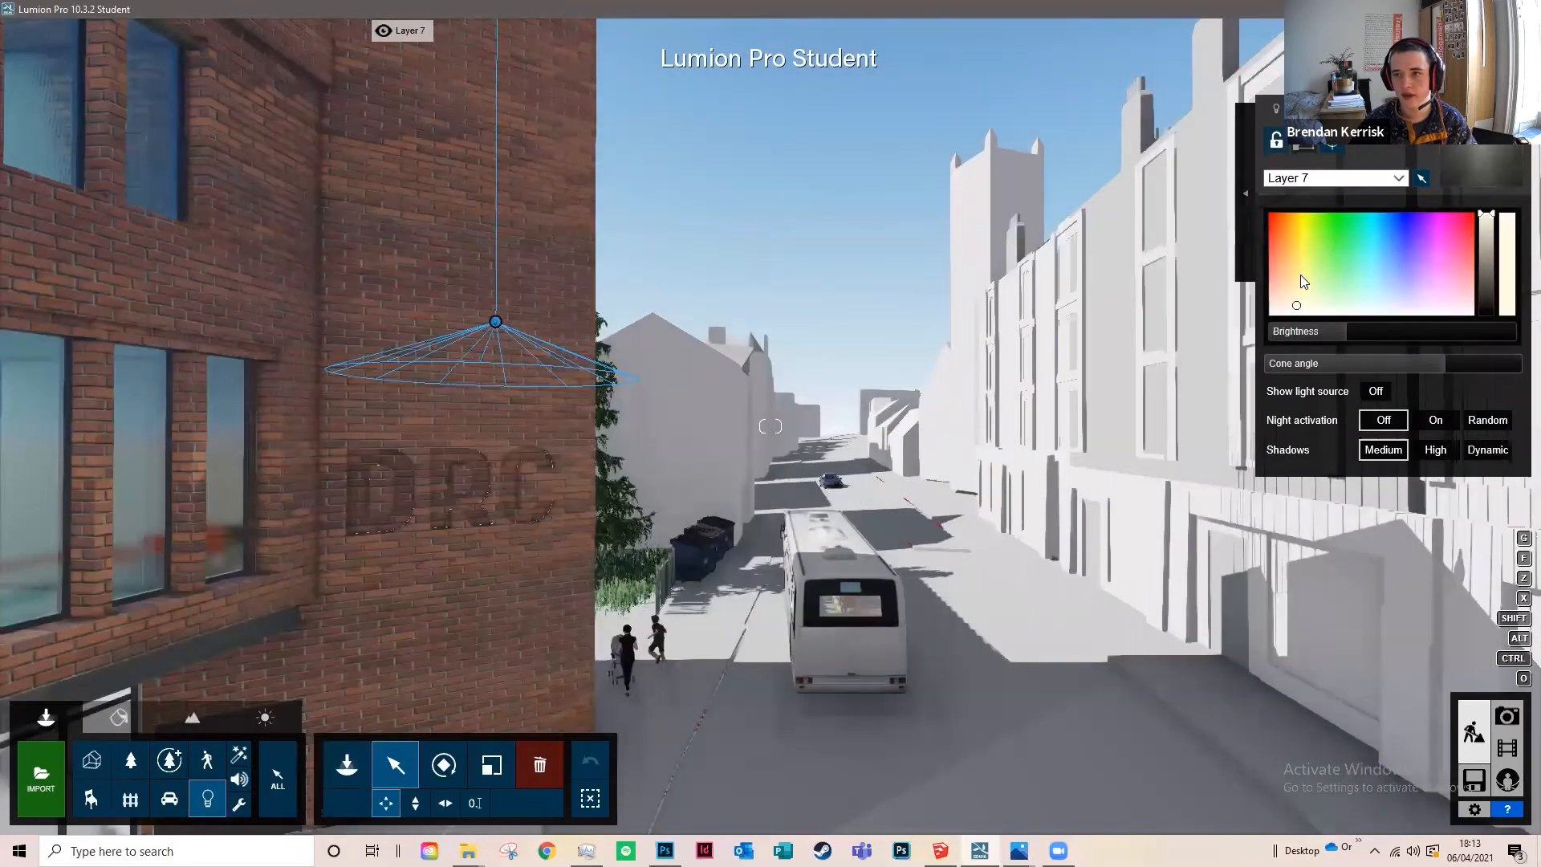
left_click_drag(1329, 331, 1355, 332)
left_click_drag(1386, 363, 1408, 363)
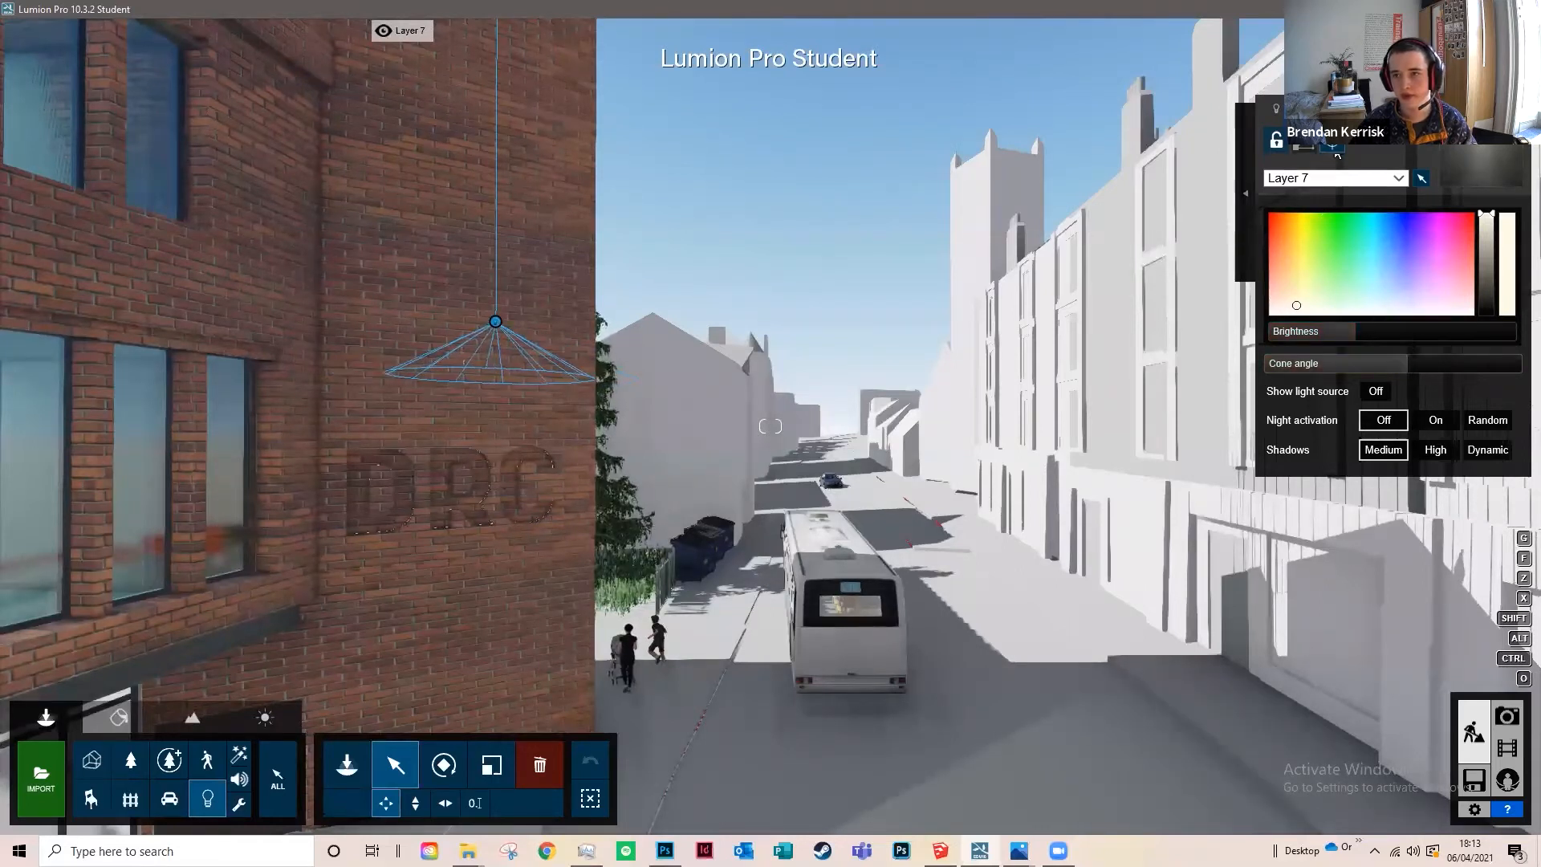
Step: Try re-aiming the spotlight above the DRC lettering and delete it from the wall
key("F5")
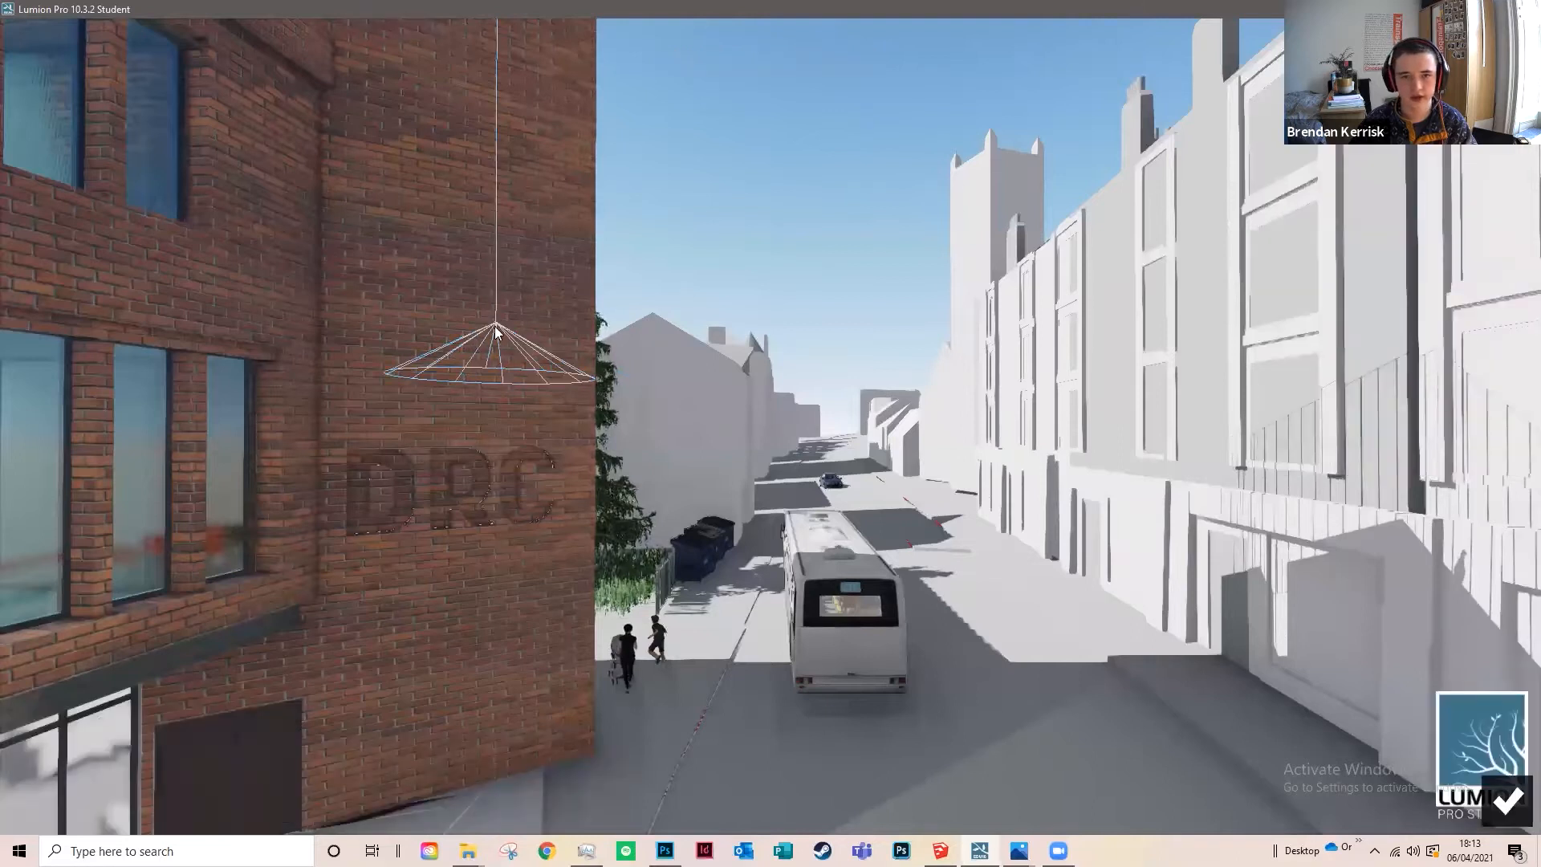
left_click_drag(571, 411, 729, 625)
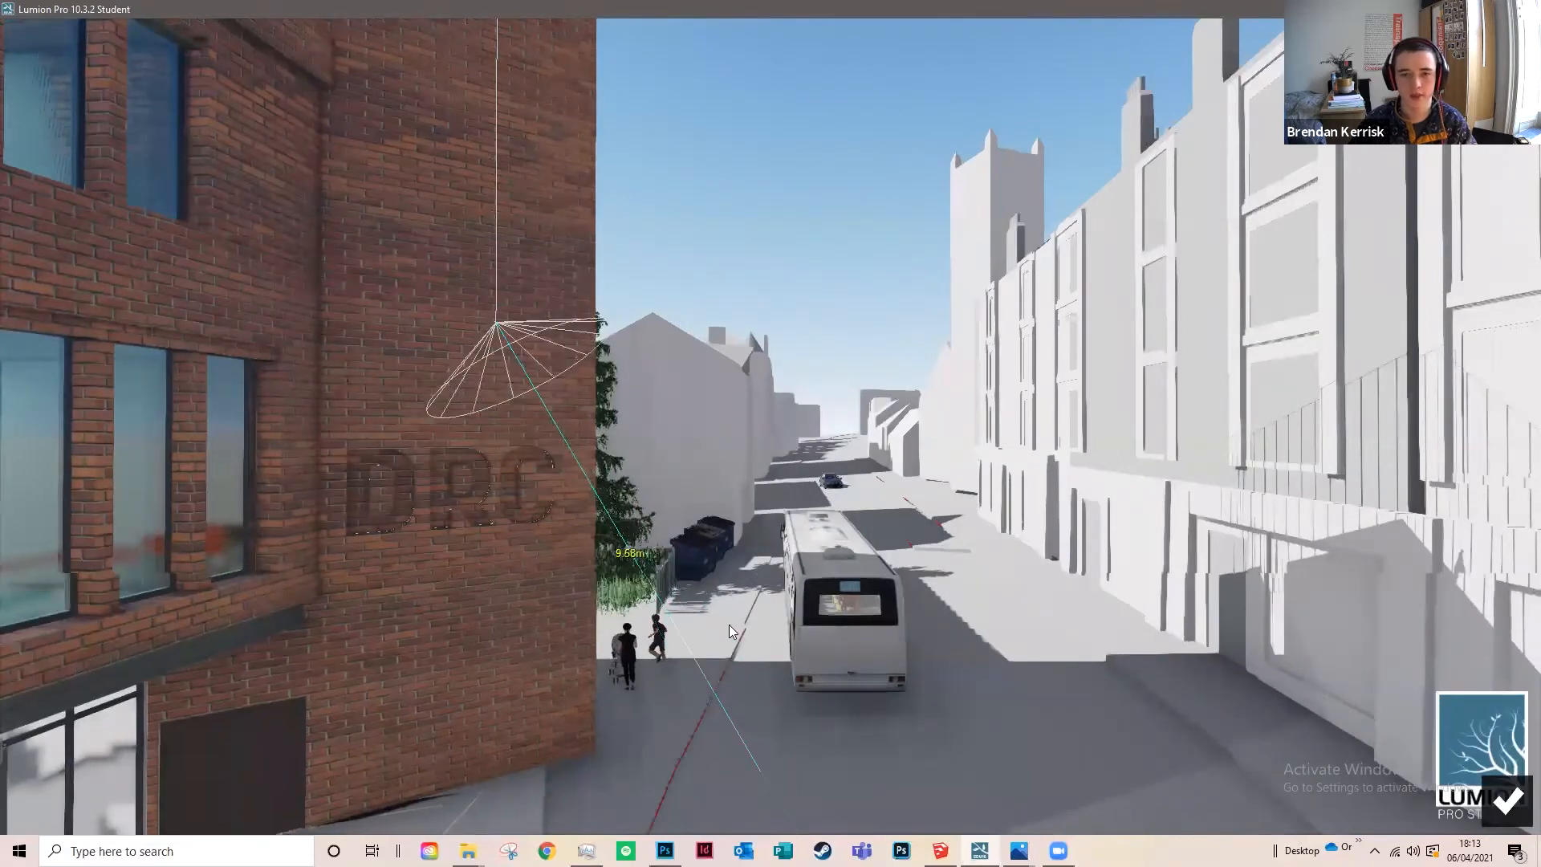
scroll(1103, 700, "down", 5)
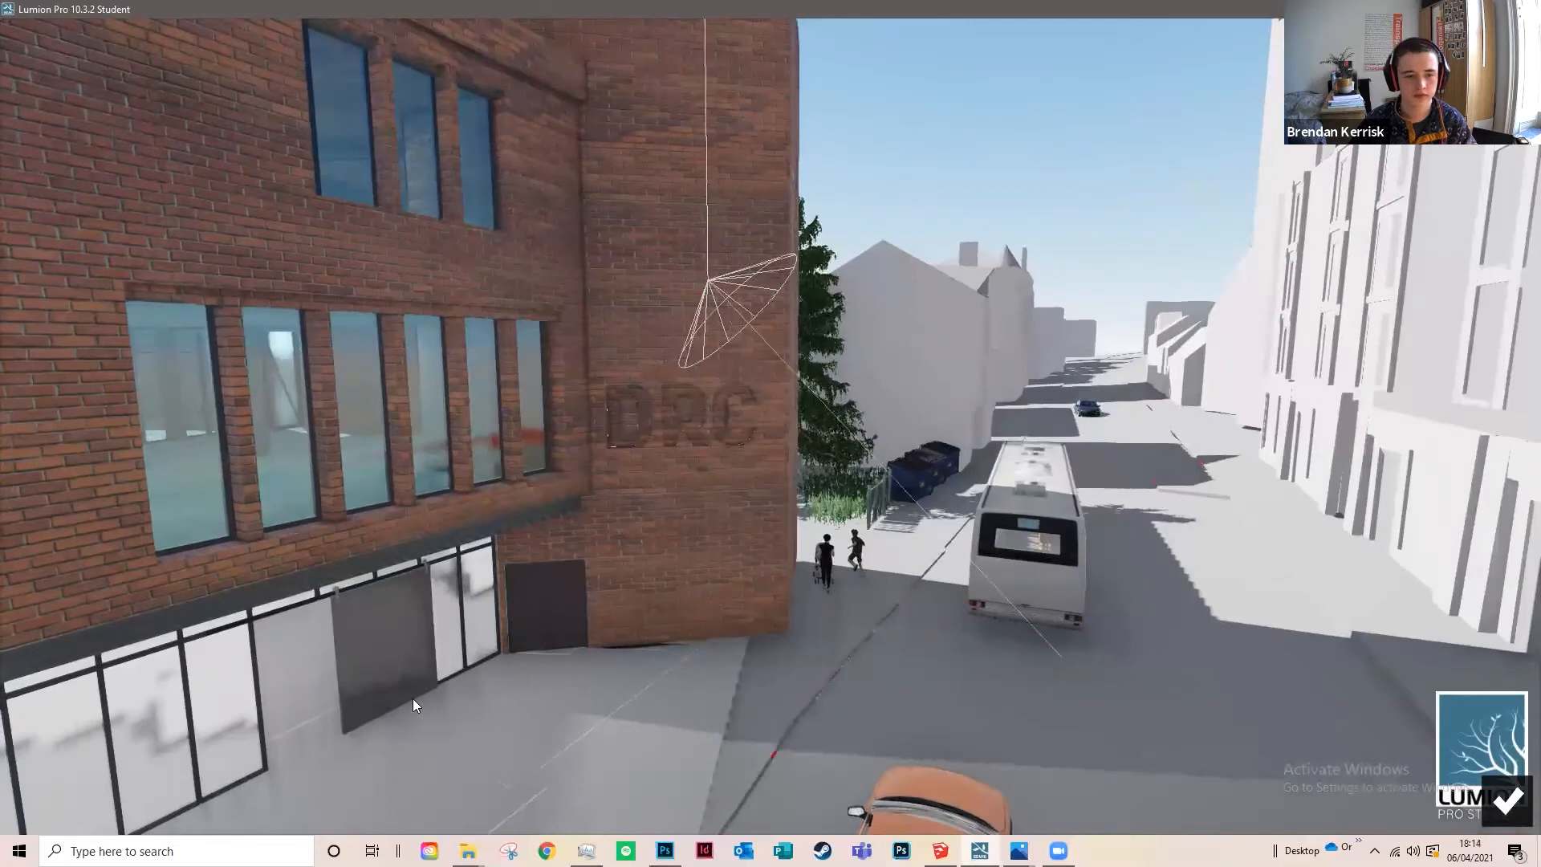
left_click(1516, 788)
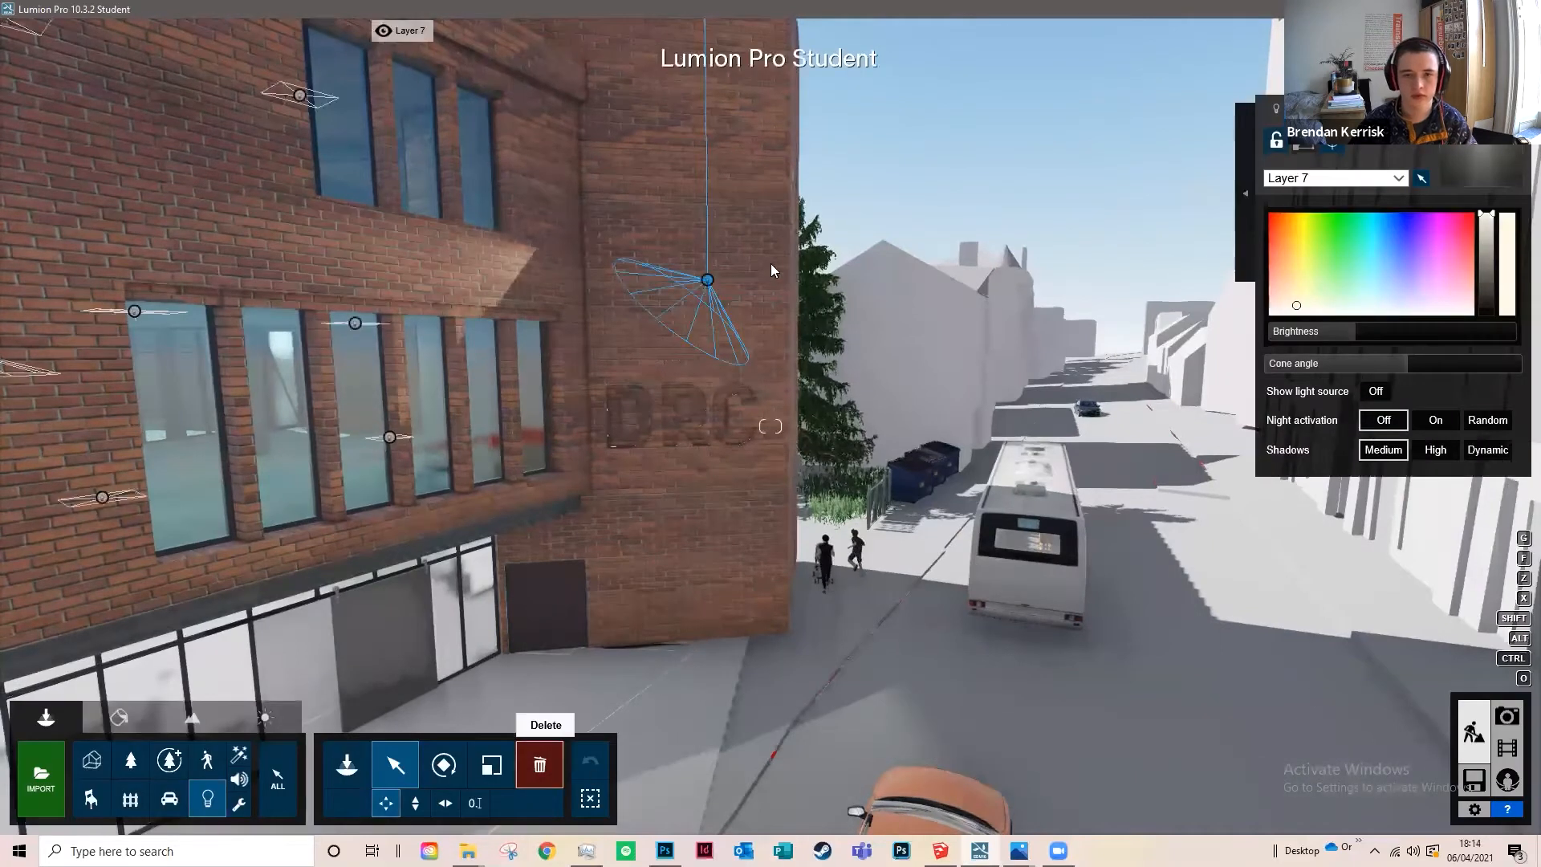
left_click(771, 271)
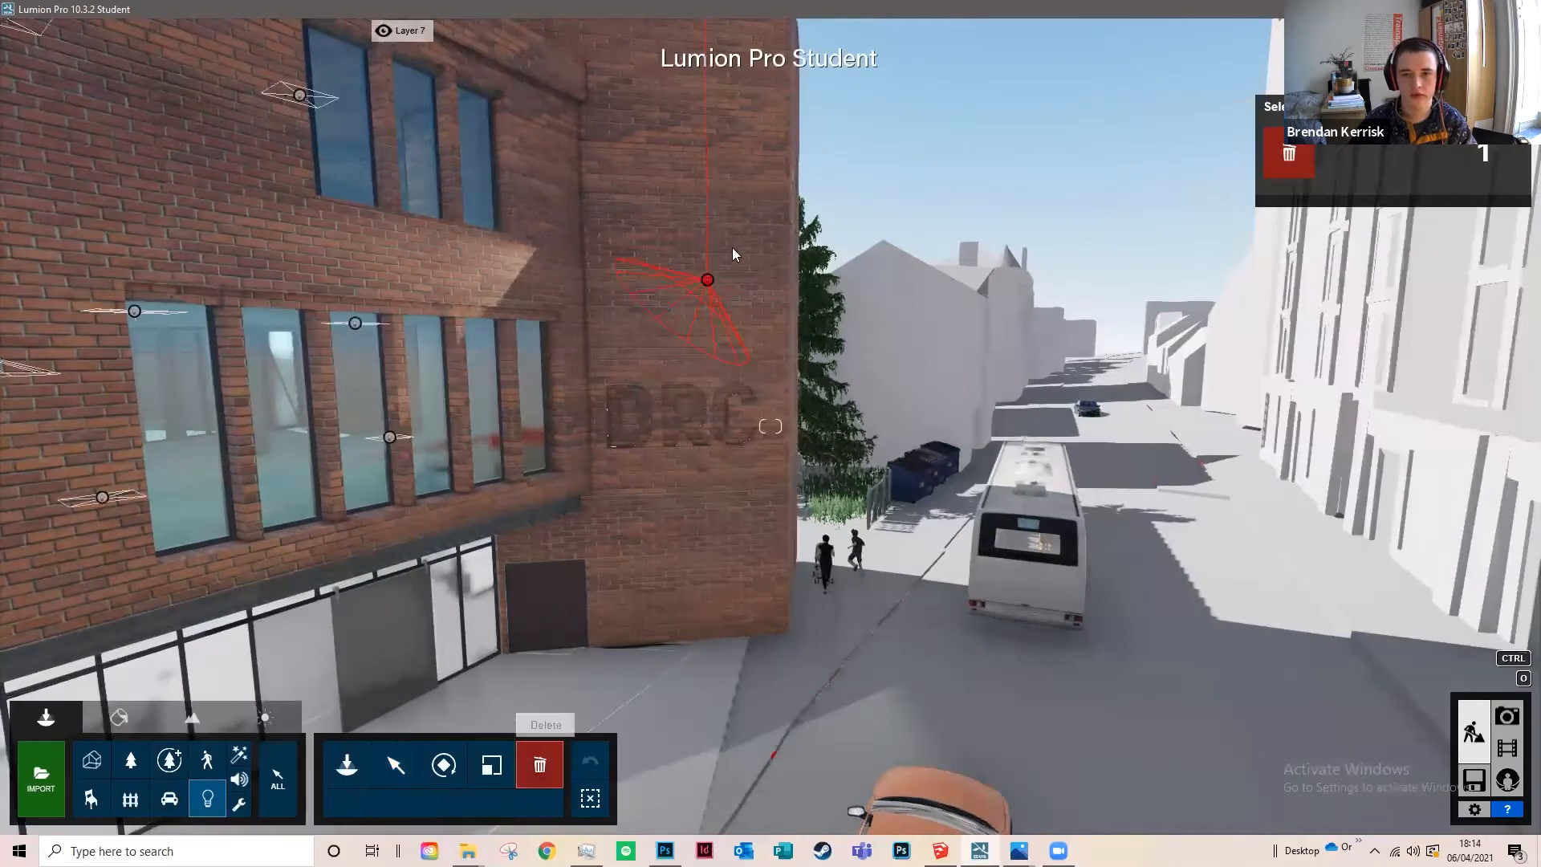
Step: Apply the outdoor brick material "Polii Bricks 11 3k" to the dark beams and columns of the DRC building's ground-floor frontage
left_click(111, 721)
right_click(689, 452)
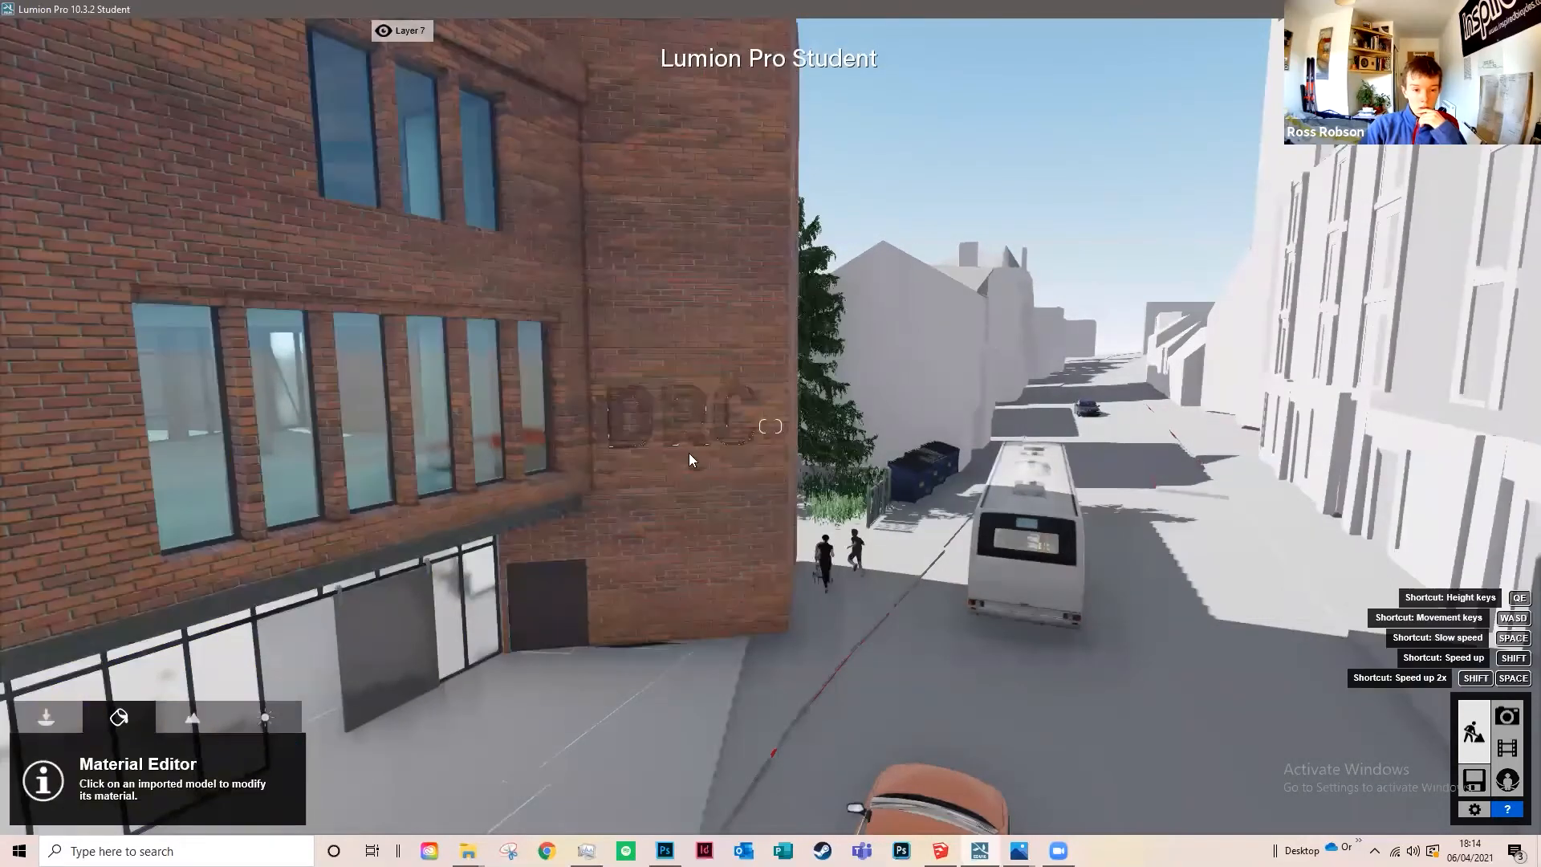
left_click_drag(770, 427, 520, 559)
left_click(520, 558)
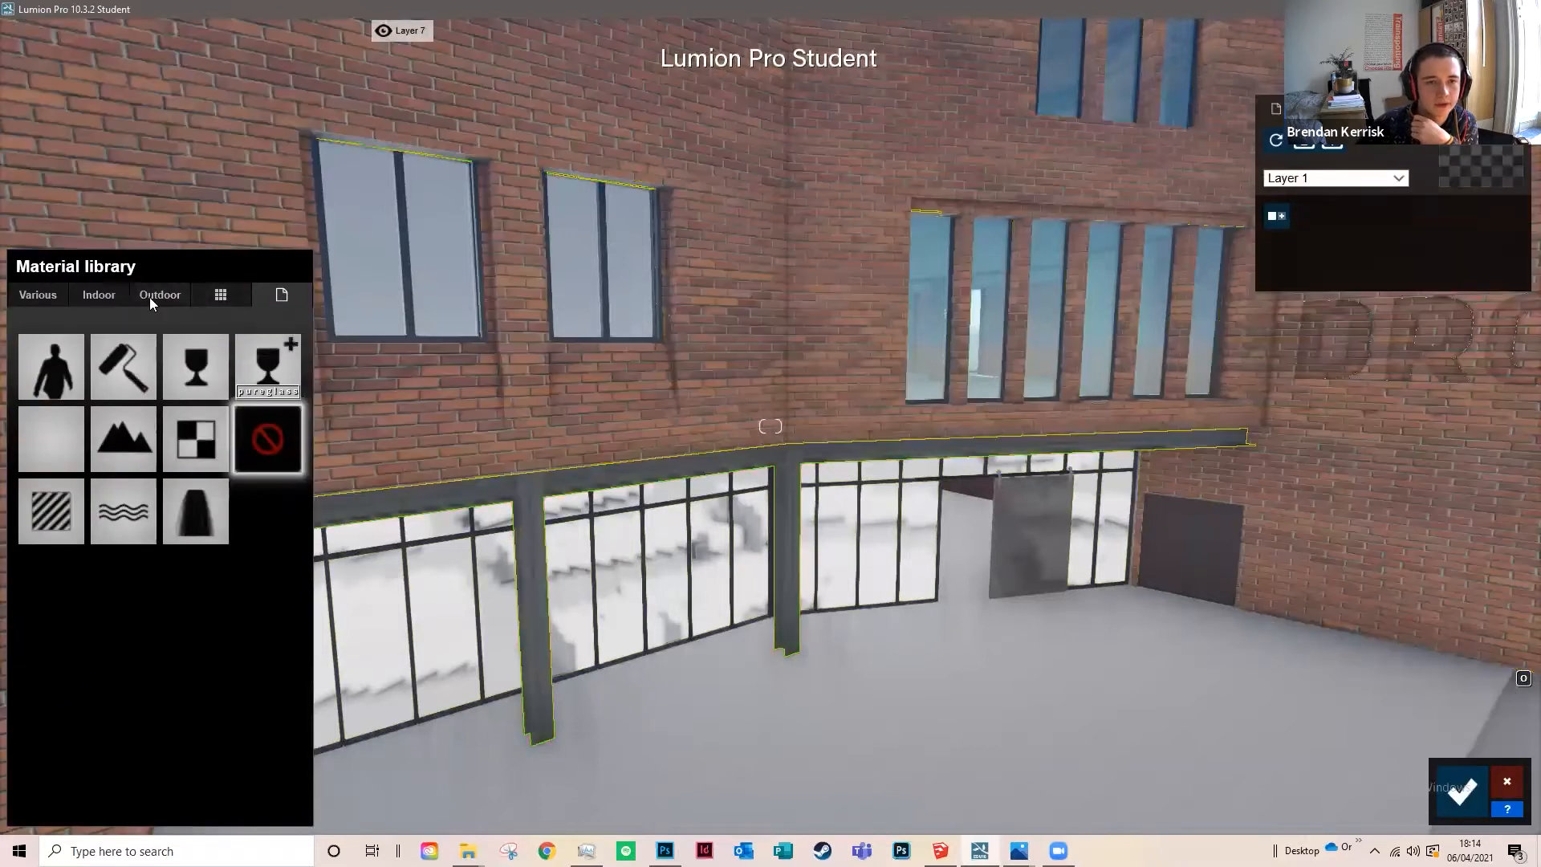
left_click(167, 298)
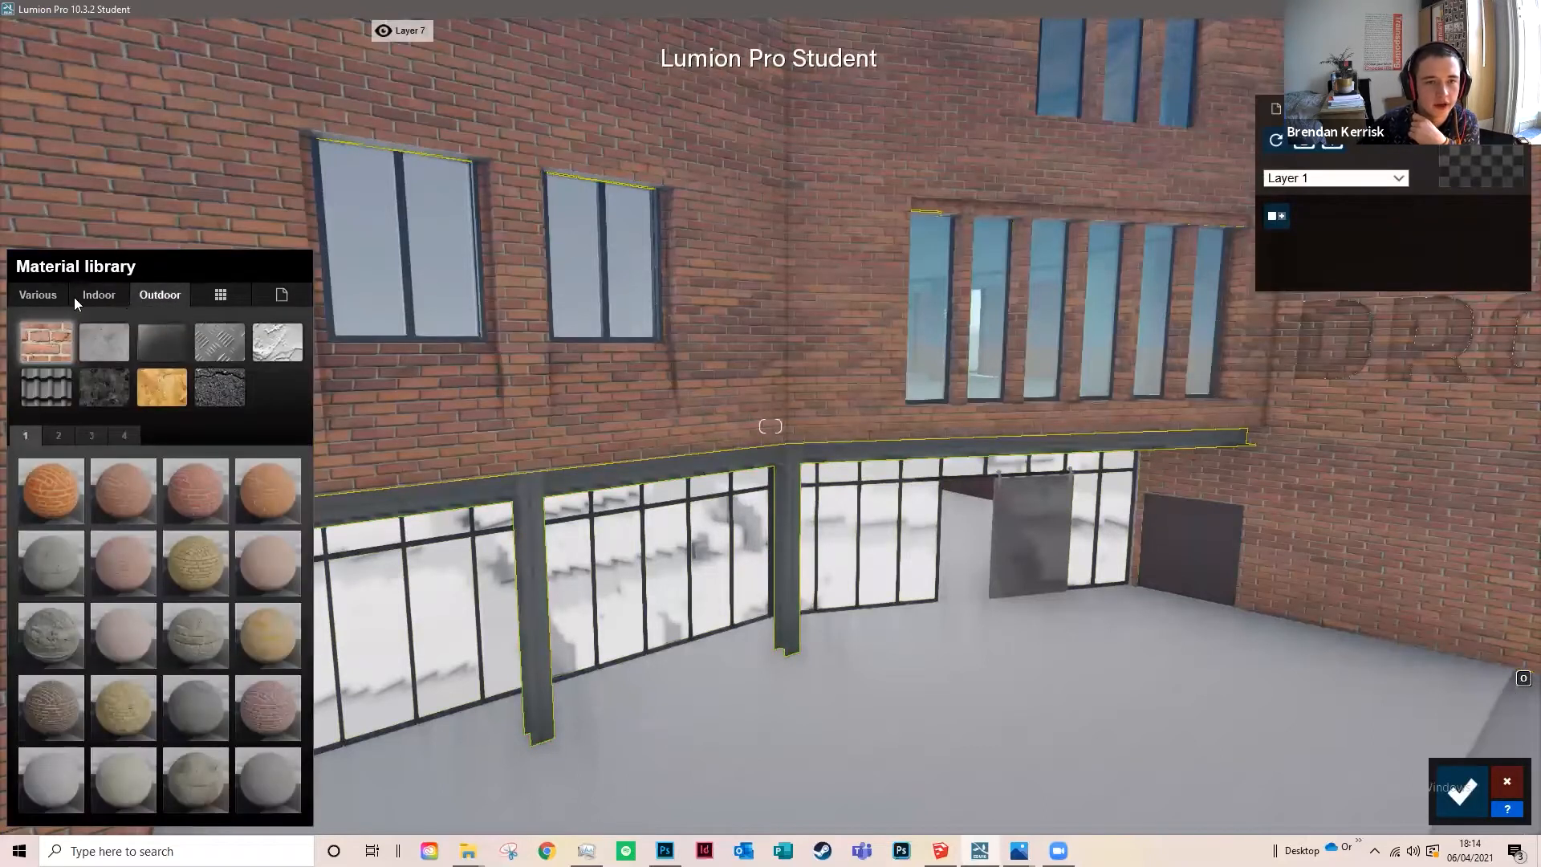
left_click(96, 293)
left_click(137, 294)
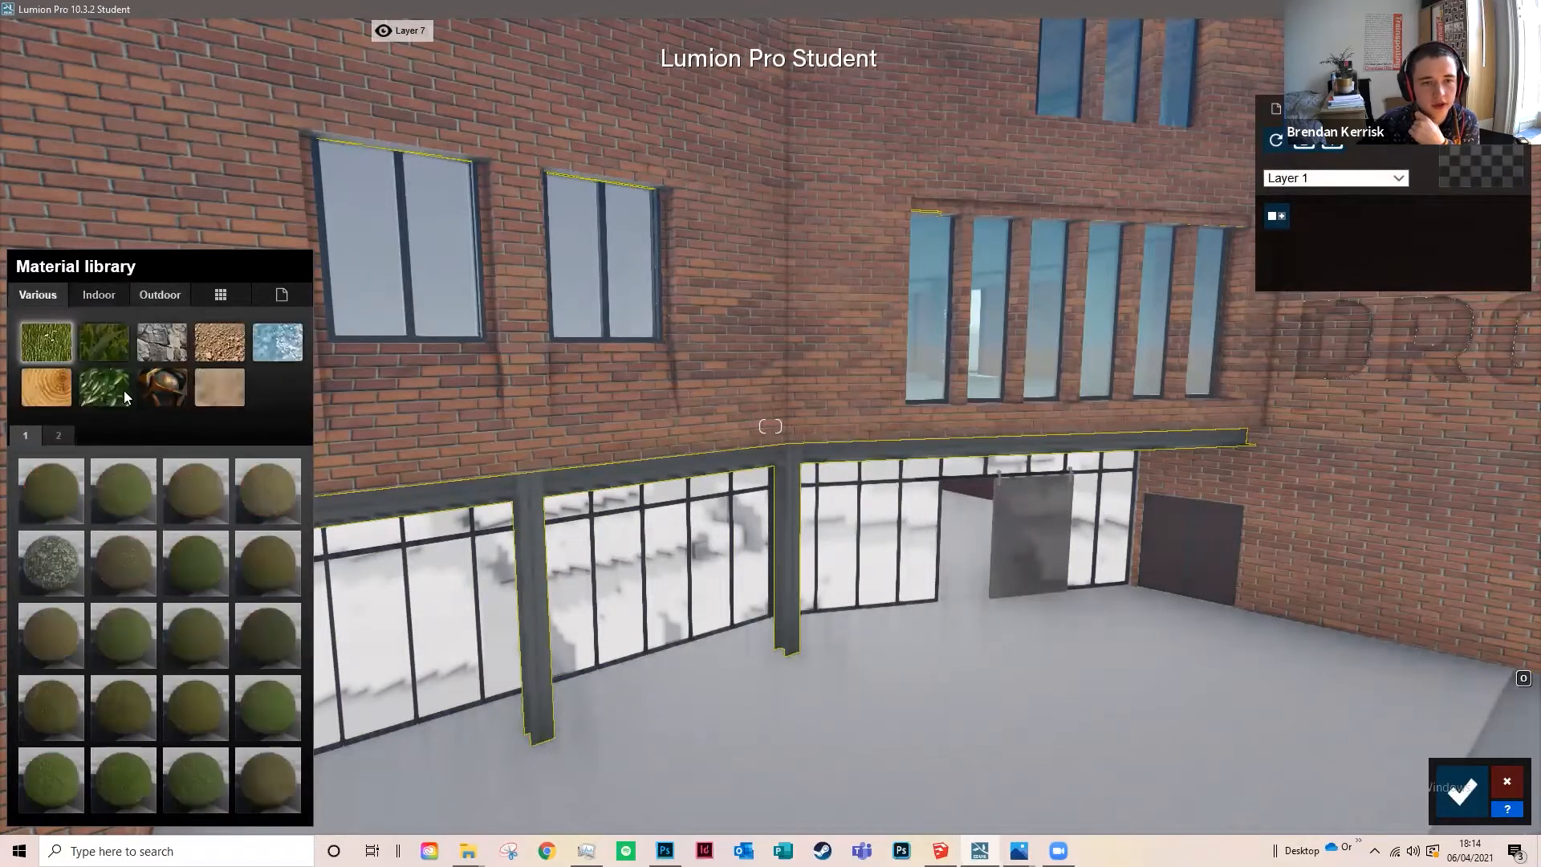
left_click(58, 435)
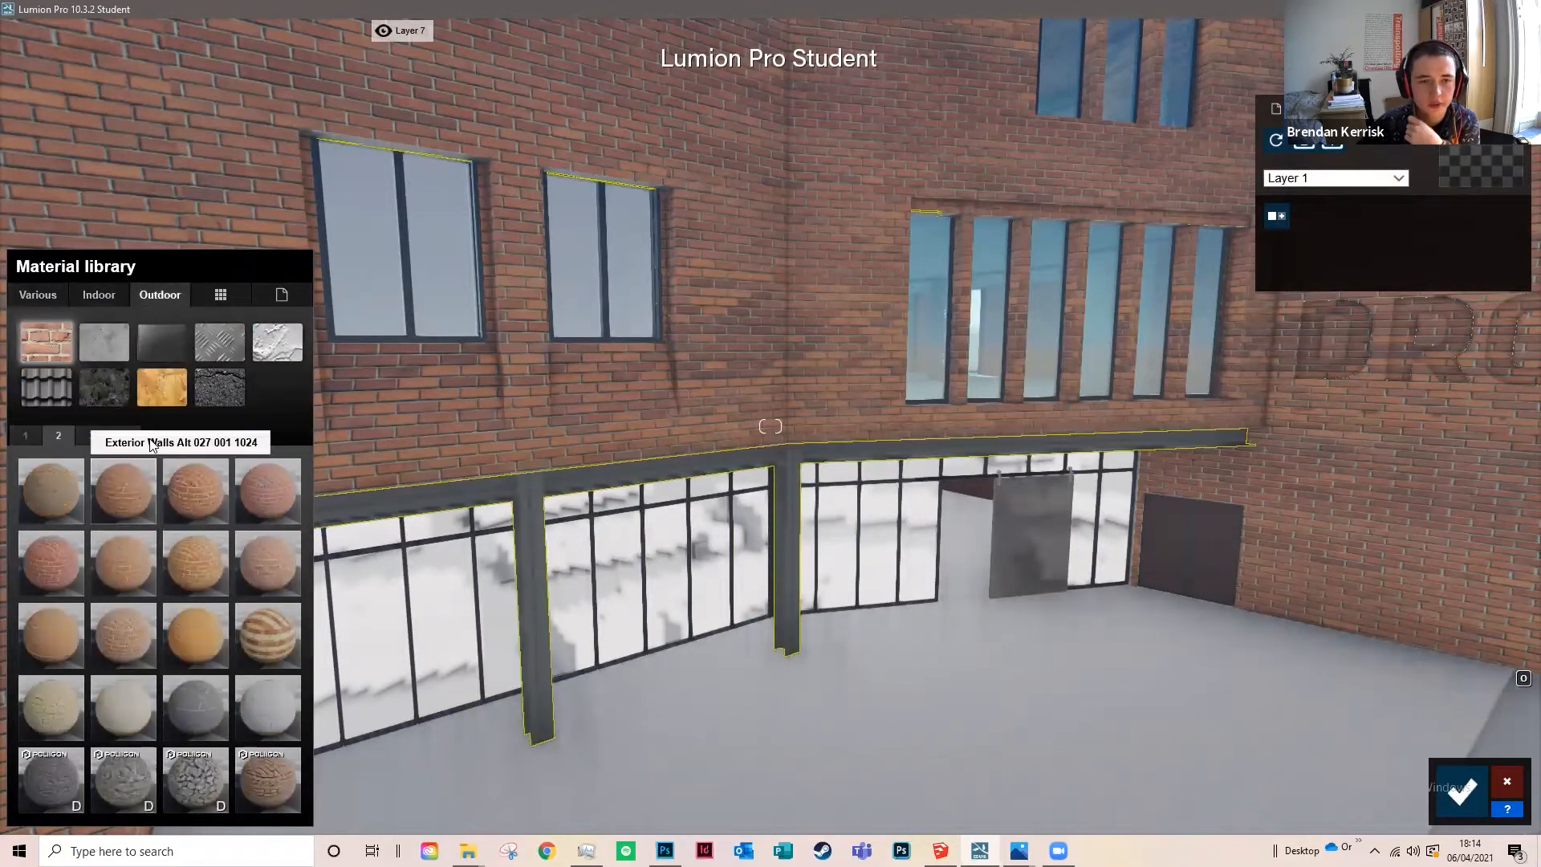
left_click(94, 437)
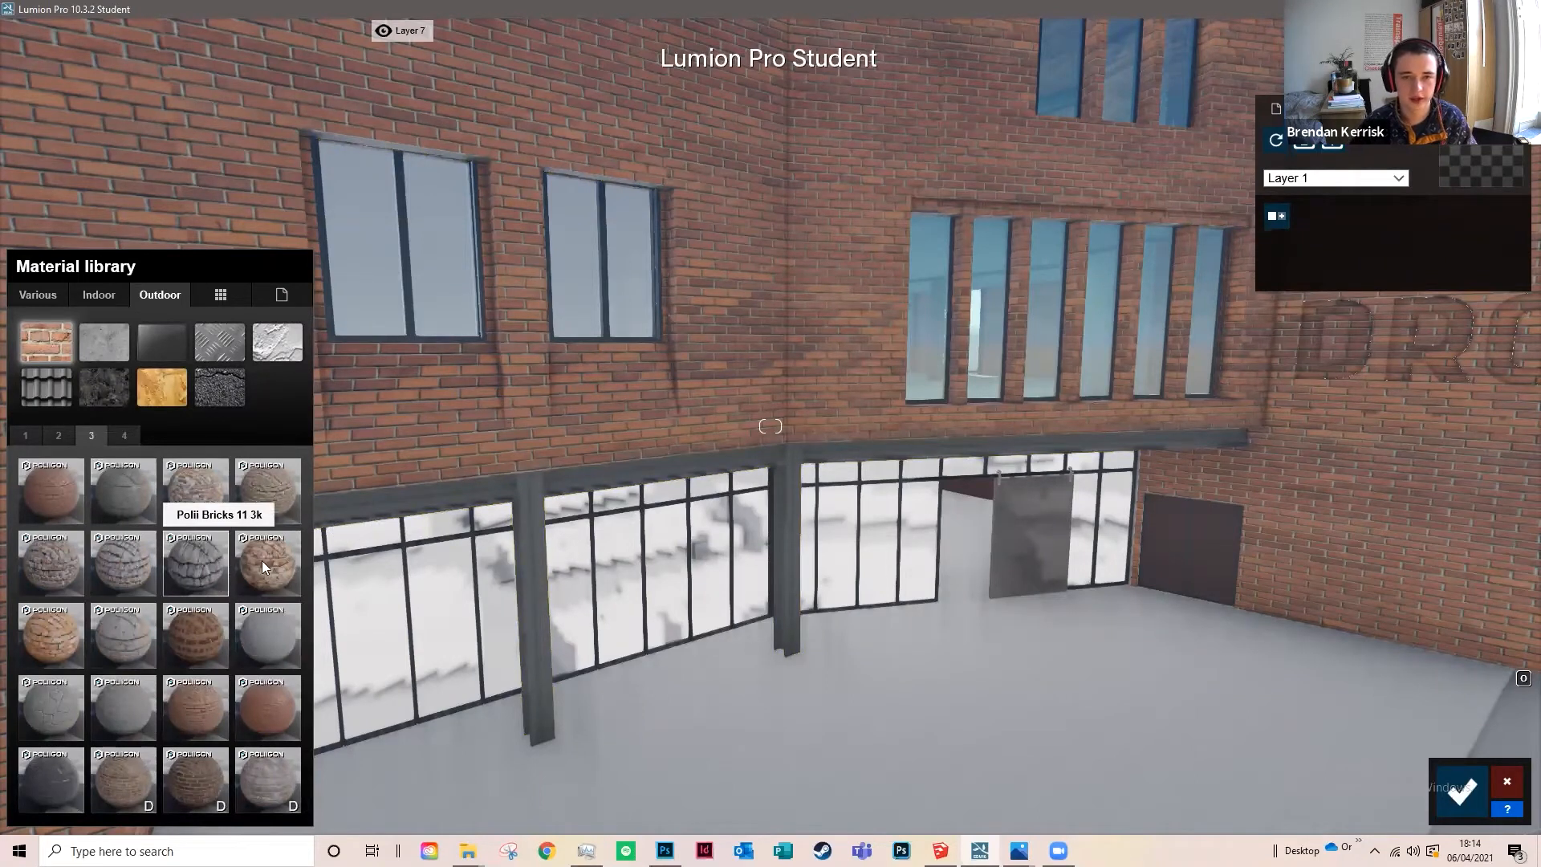
left_click(193, 559)
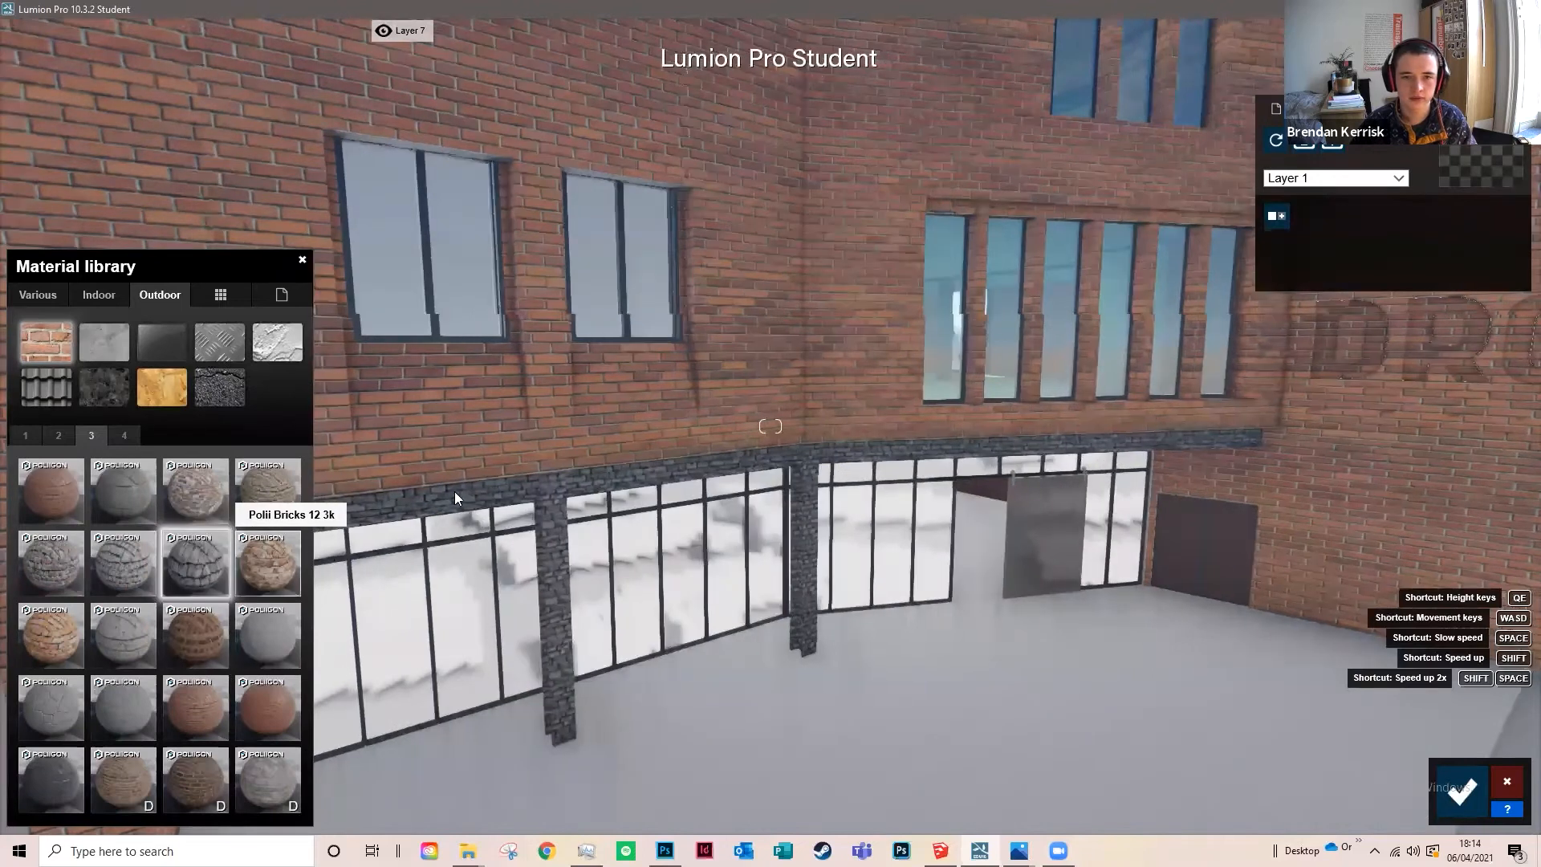
left_click(454, 496)
Step: Try a darker brown brick on the DRC building's walls, then replace it with the outdoor brick material "Polii Bricks 04 2k"
key("a")
key("w")
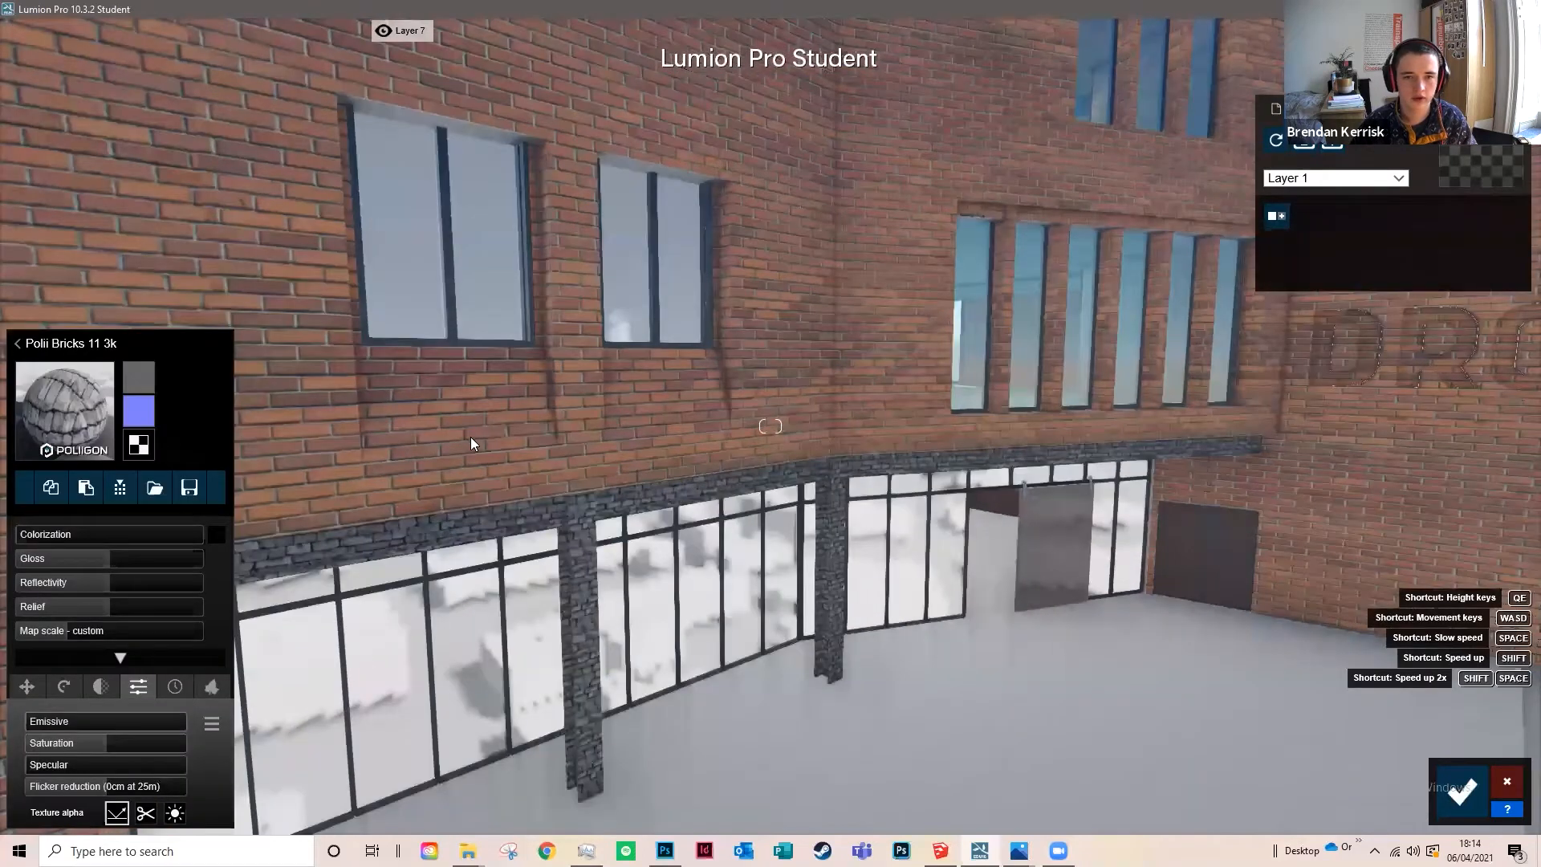
key("w")
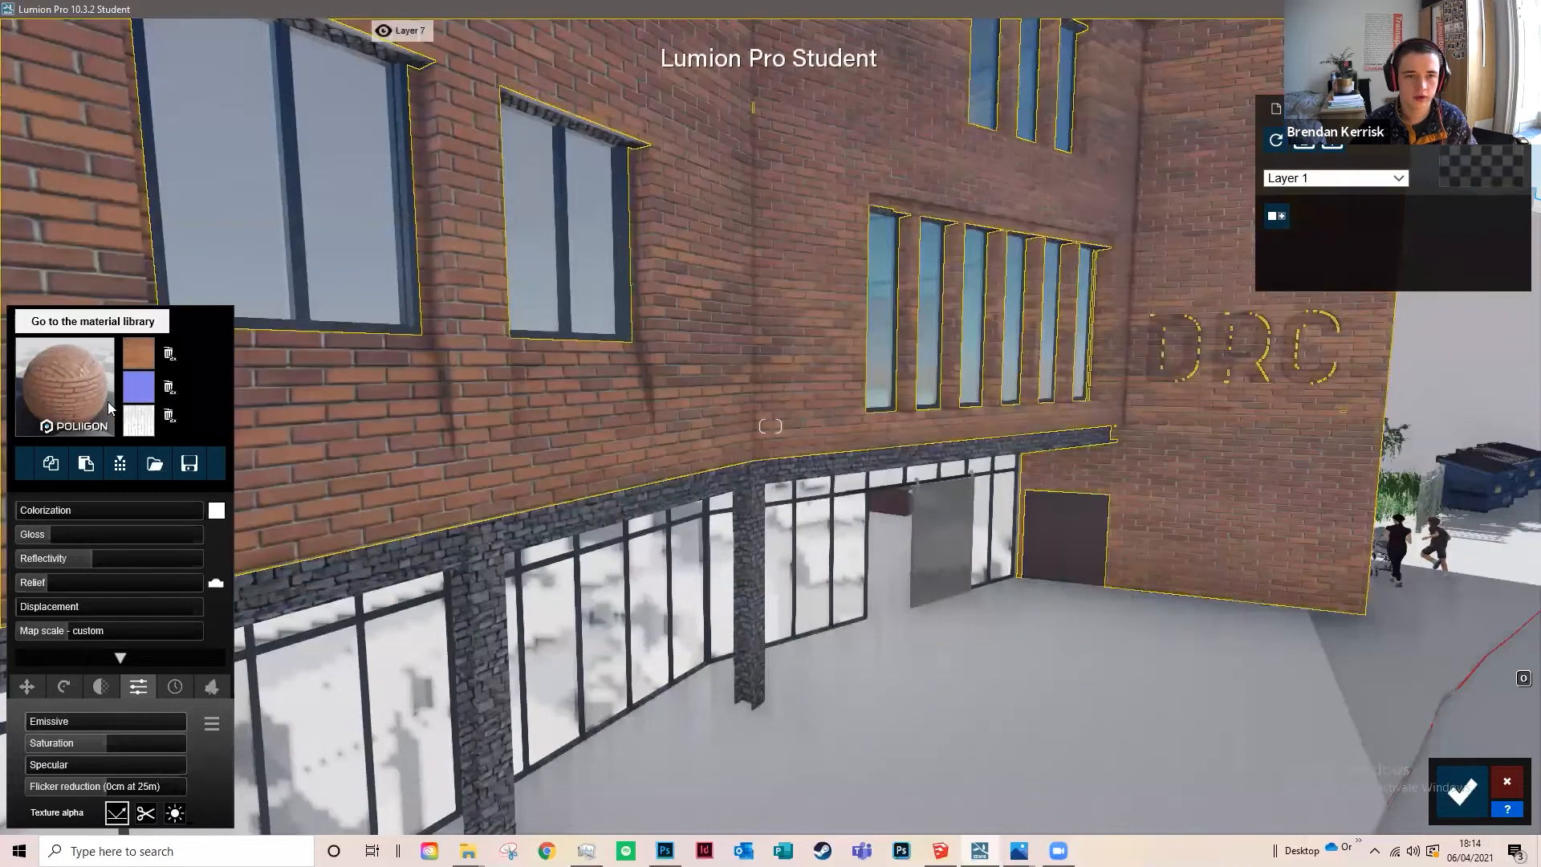
left_click(108, 402)
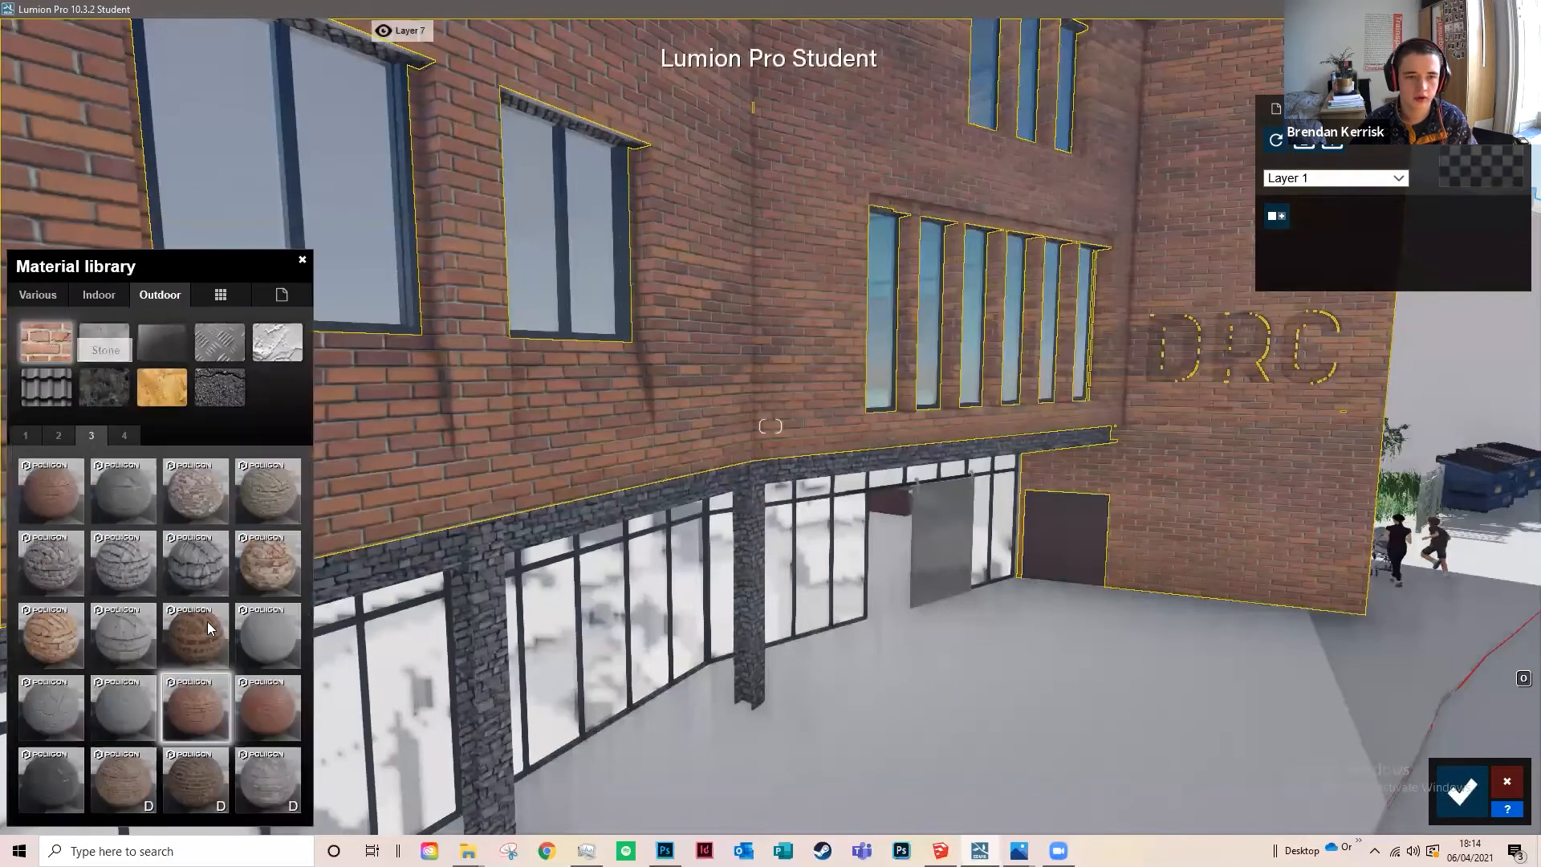
left_click(207, 621)
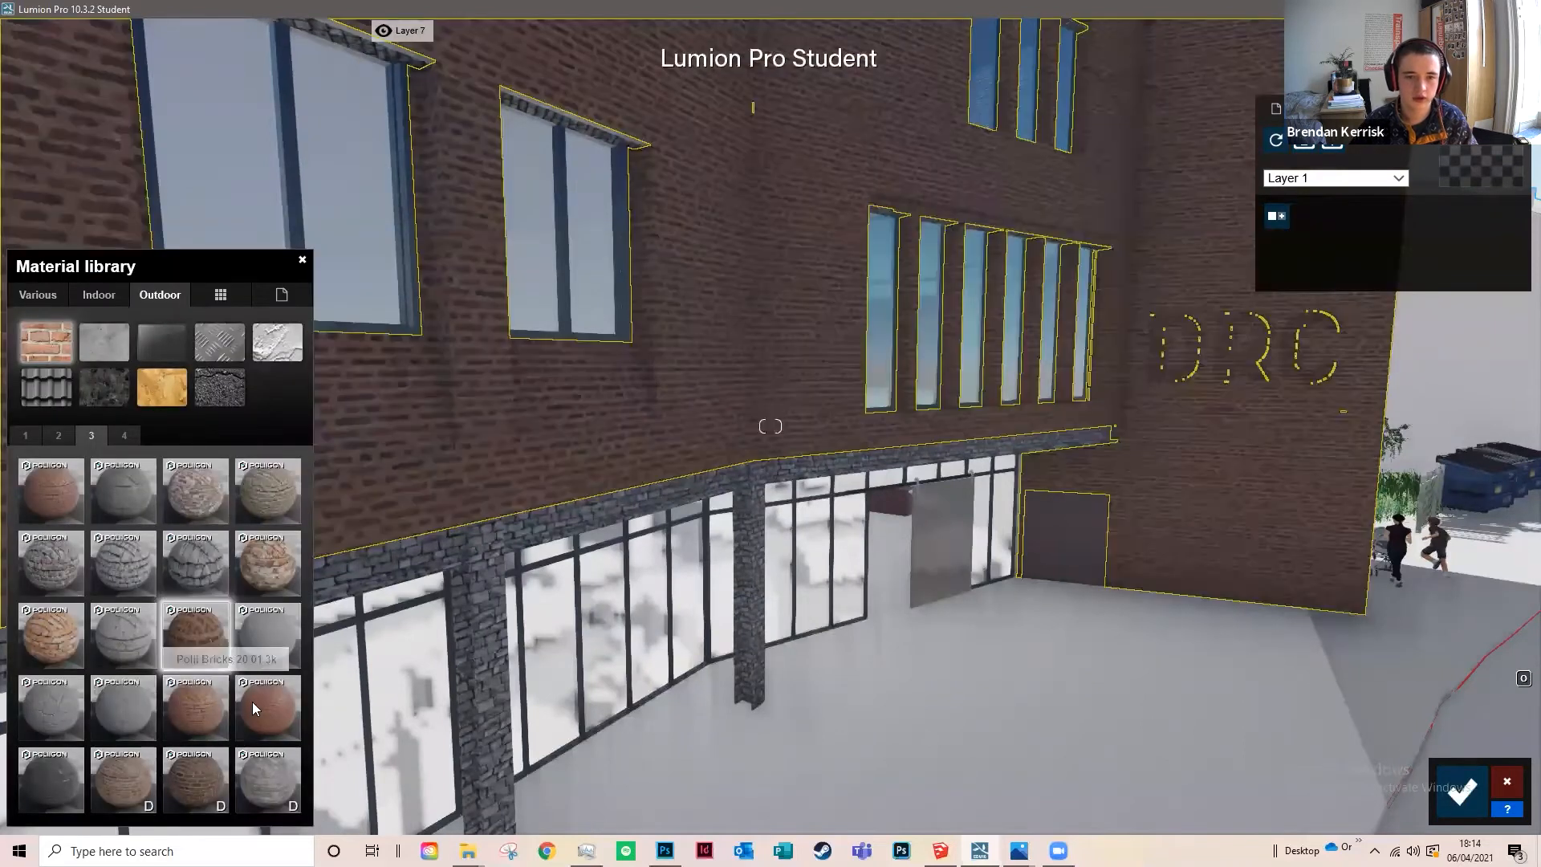
key("s")
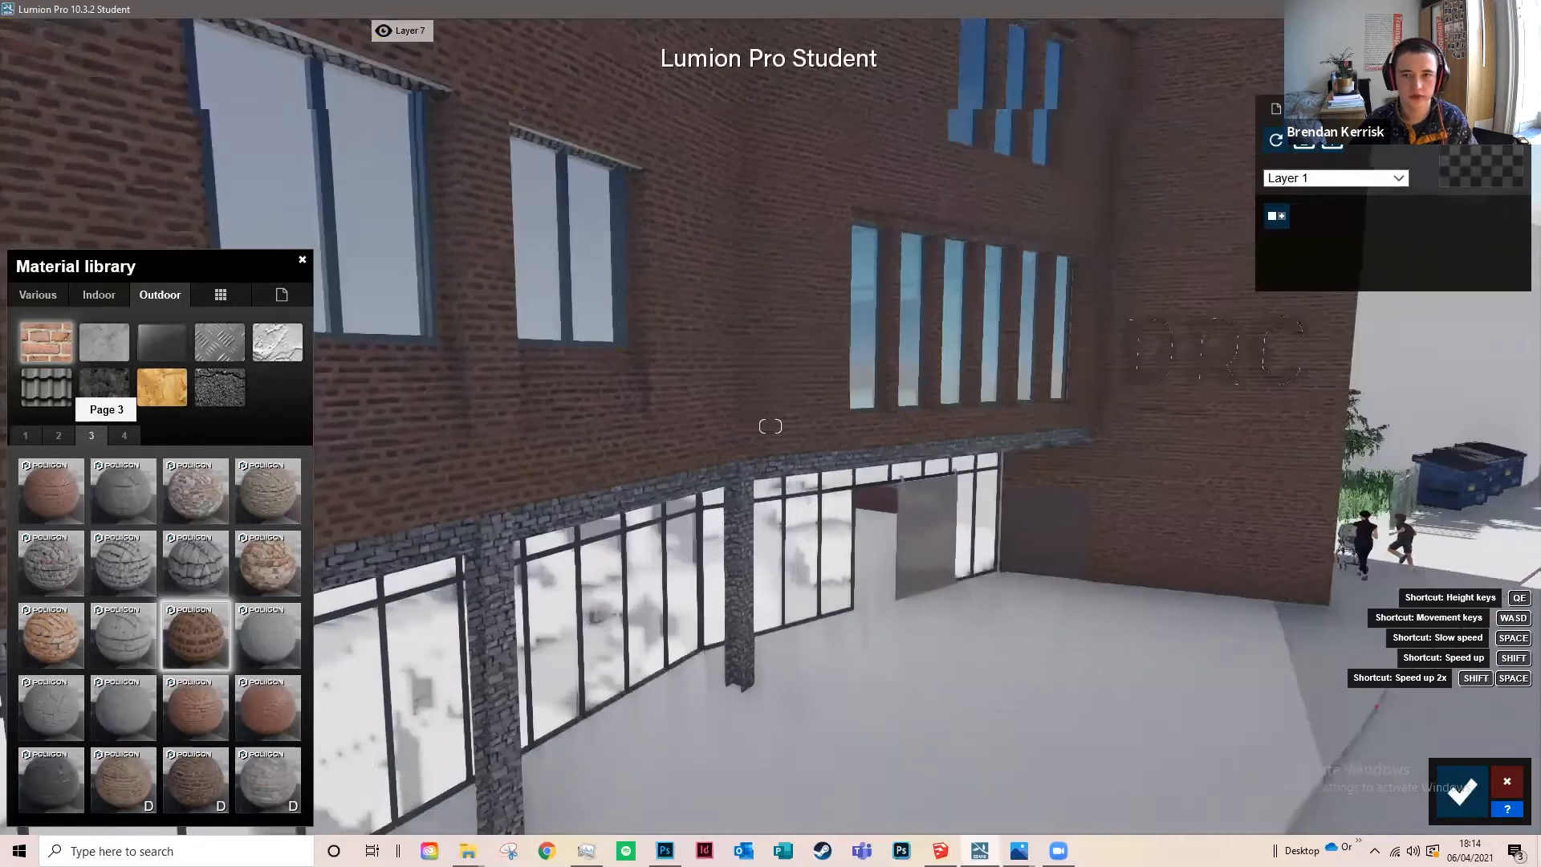
left_click_drag(469, 467, 202, 486)
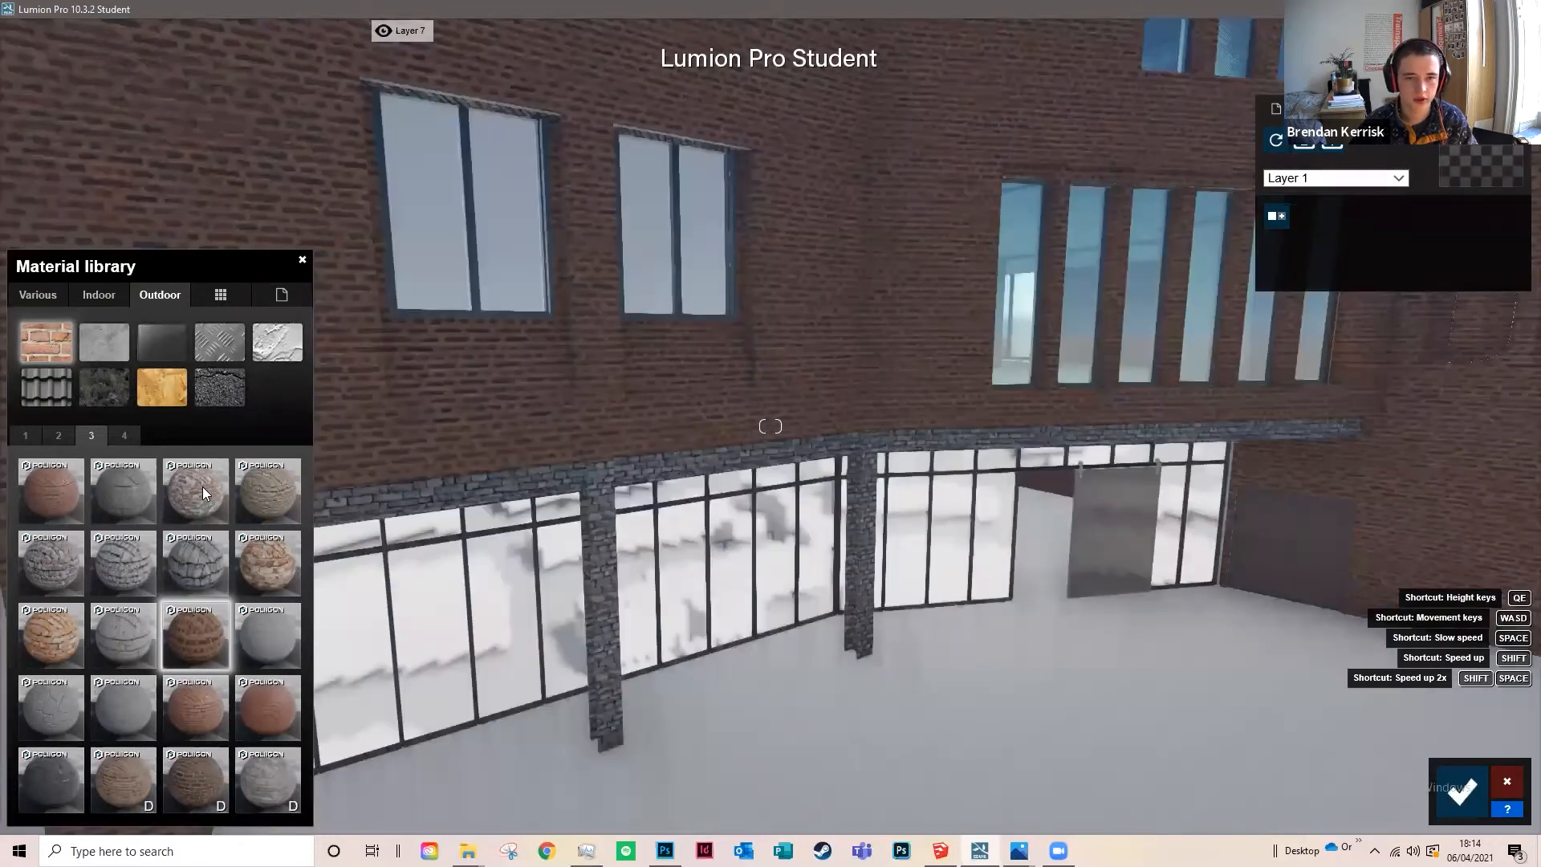
left_click(202, 487)
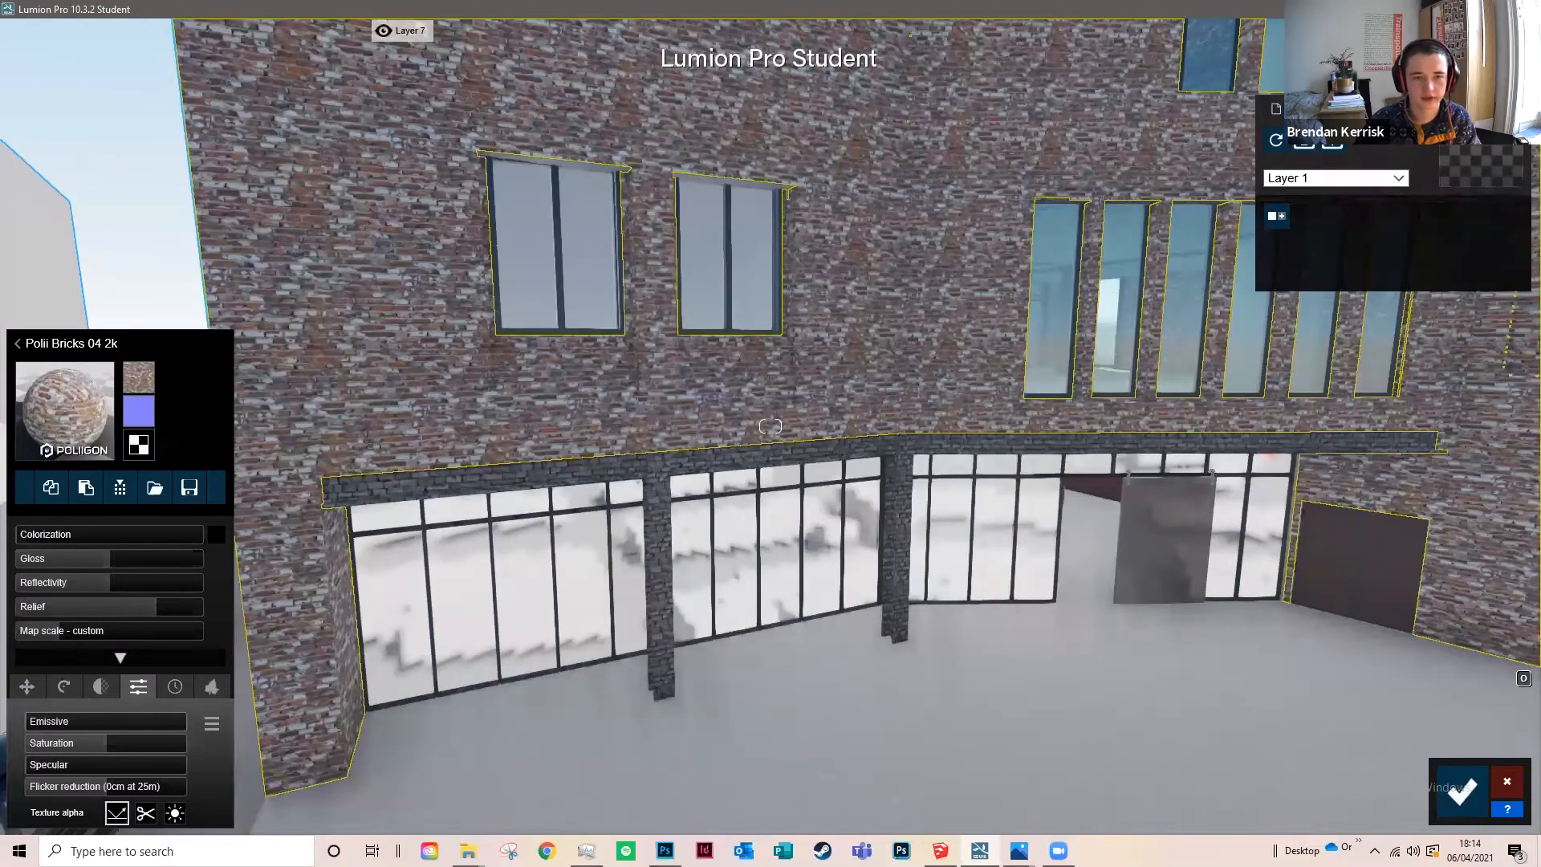
key("s")
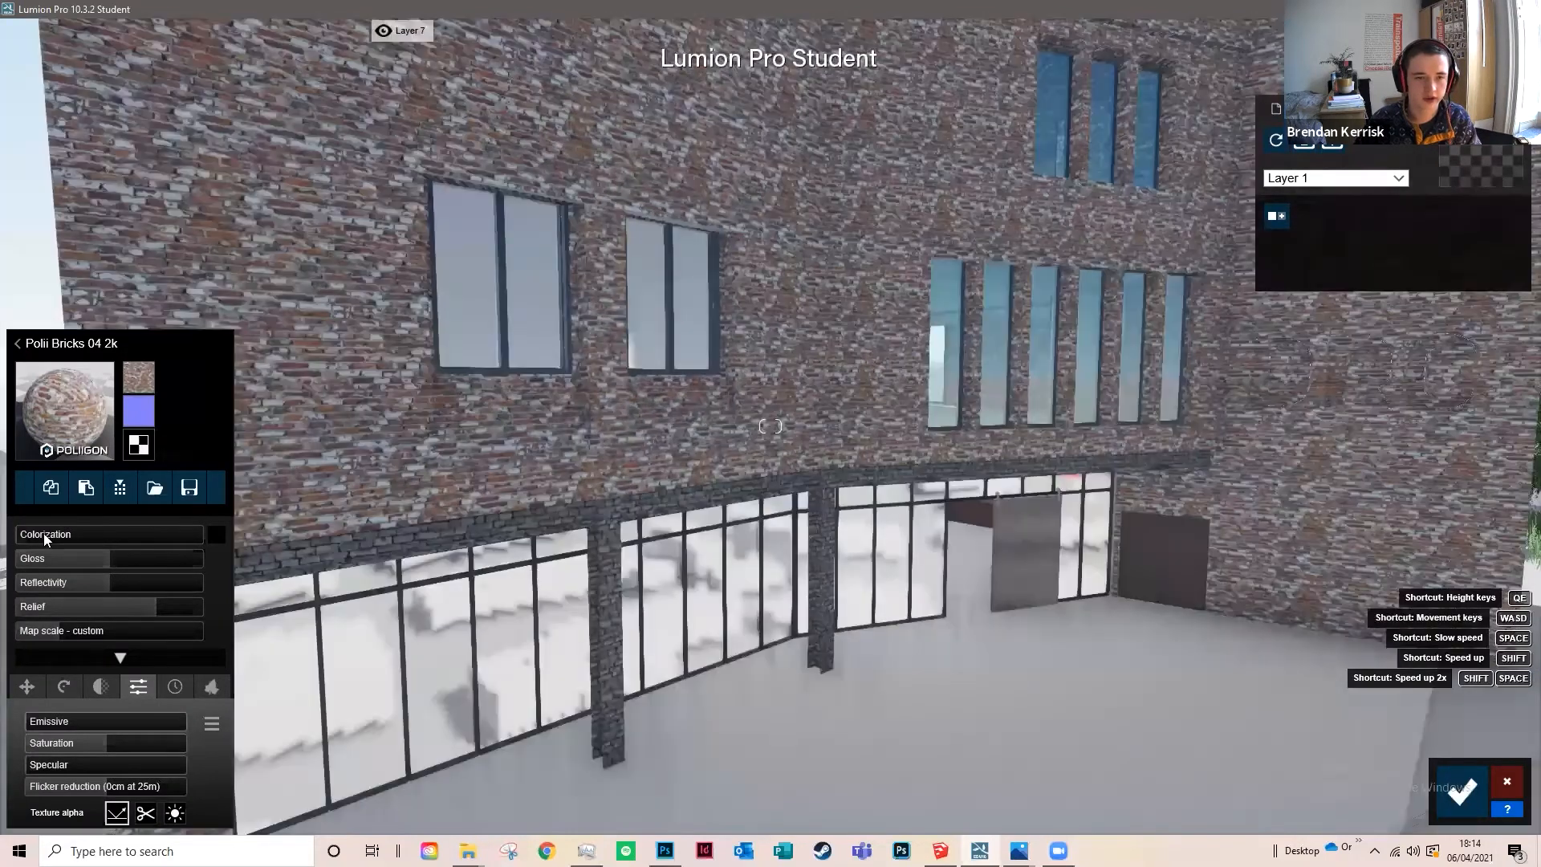
Step: Try black and teal colorization at about 0.4 on the wall bricks, and return the colorization to zero
key("s")
left_click_drag(170, 525, 238, 528)
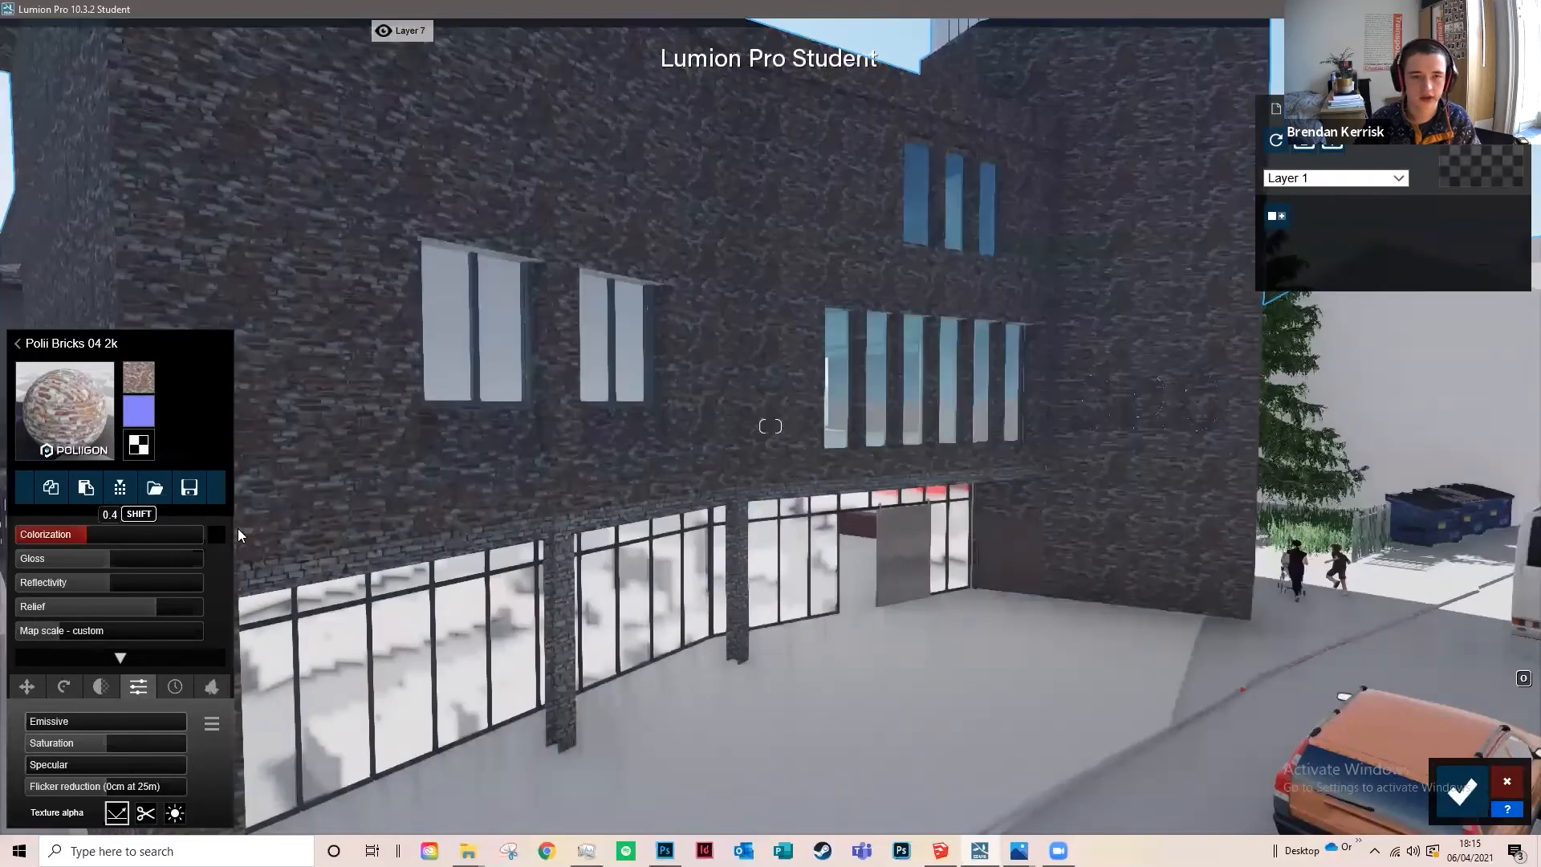
left_click(362, 629)
left_click(339, 398)
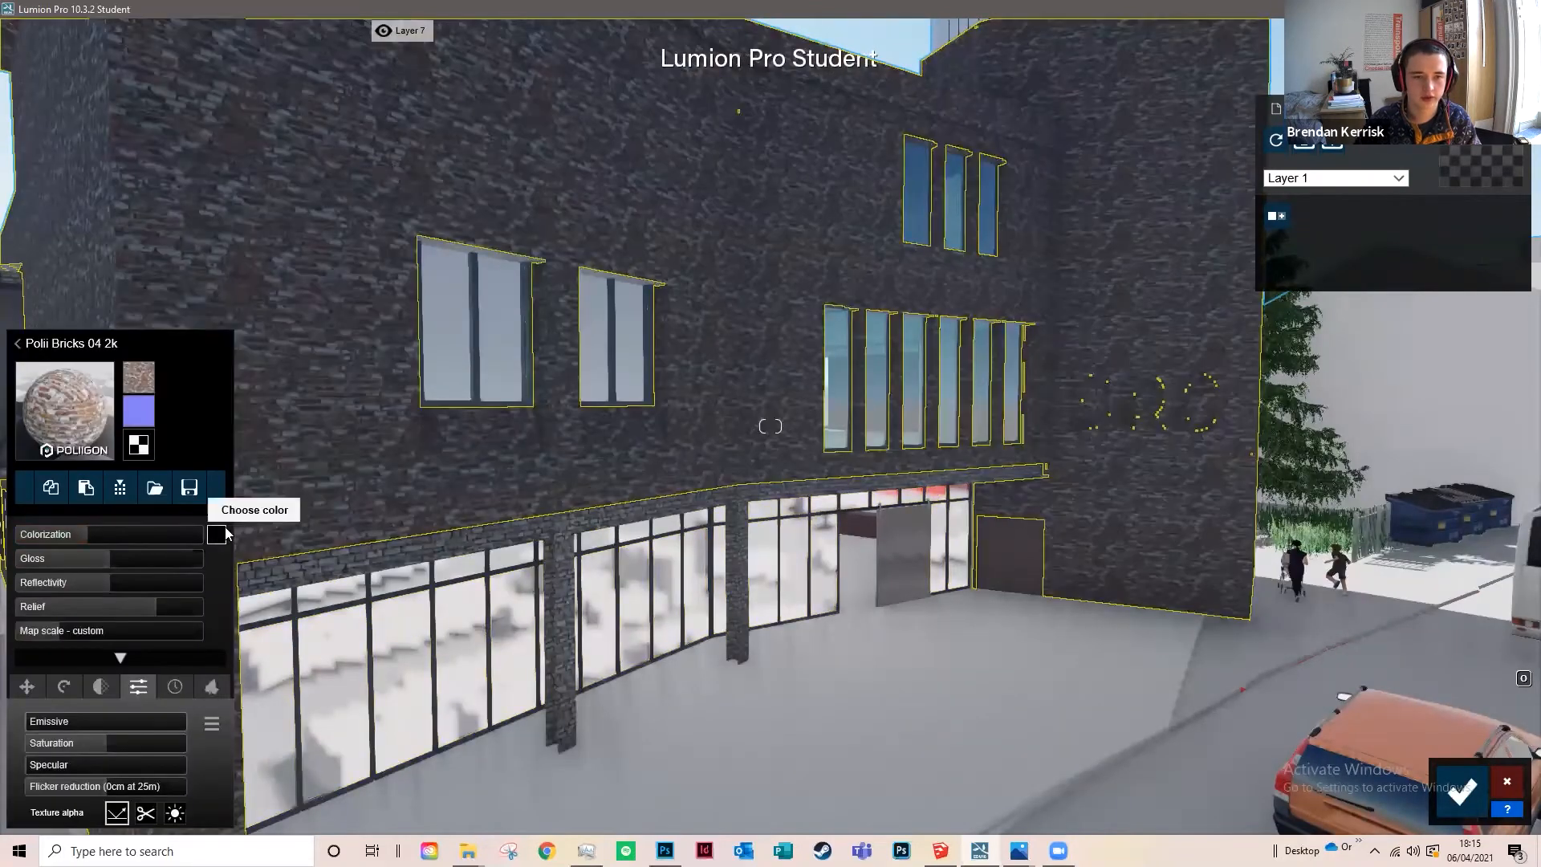
left_click(215, 534)
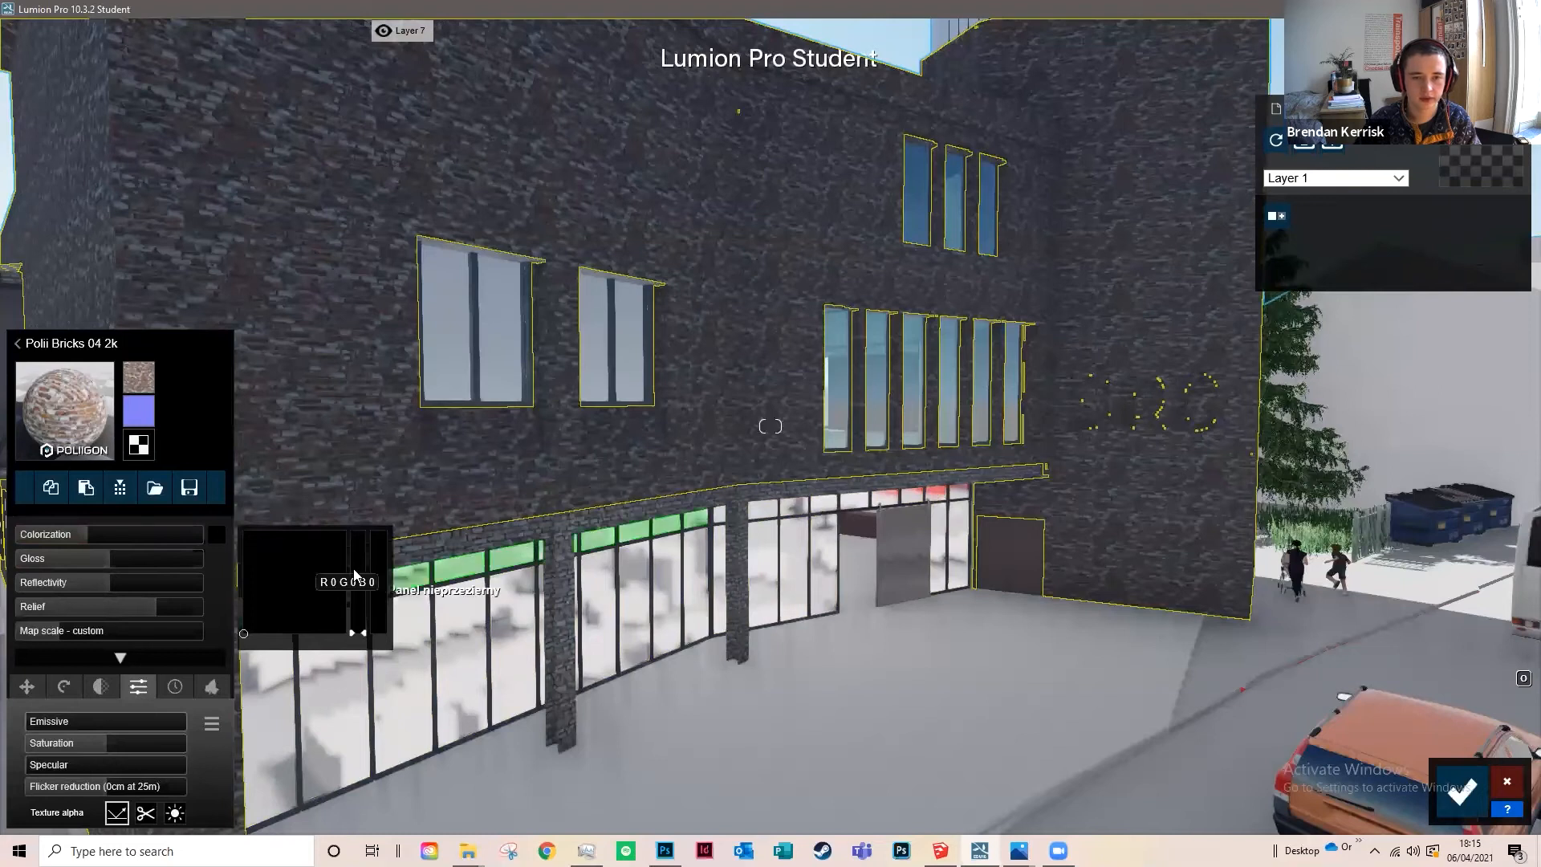
left_click(355, 566)
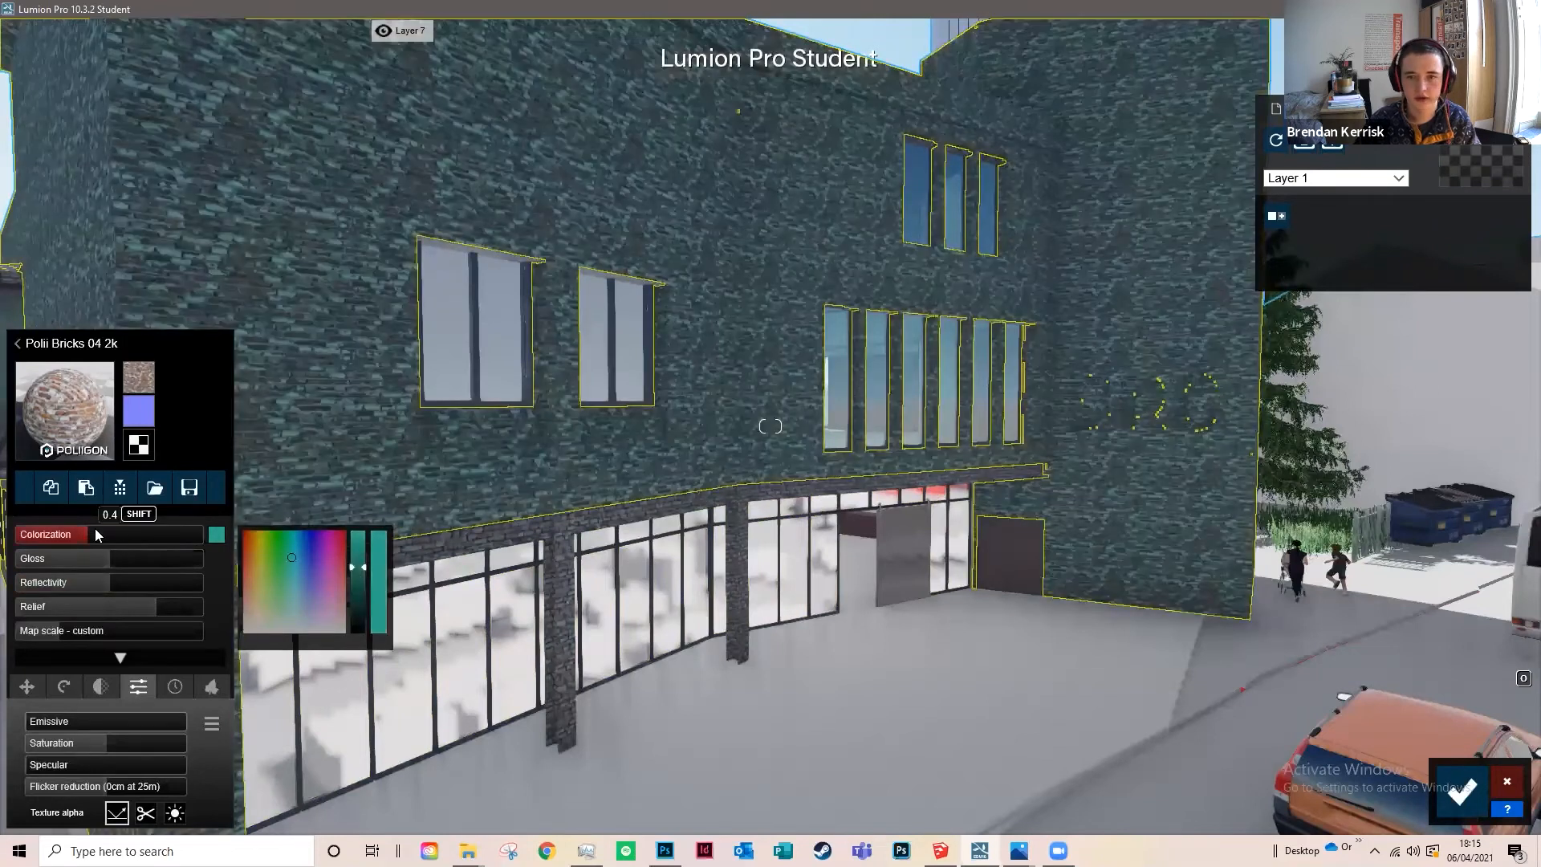
left_click_drag(95, 531, 16, 534)
Step: Fine-tune the wall brick's gloss and map scale, set reflectivity to about 0.9 and lower the relief to about 1
left_click_drag(160, 554, 127, 557)
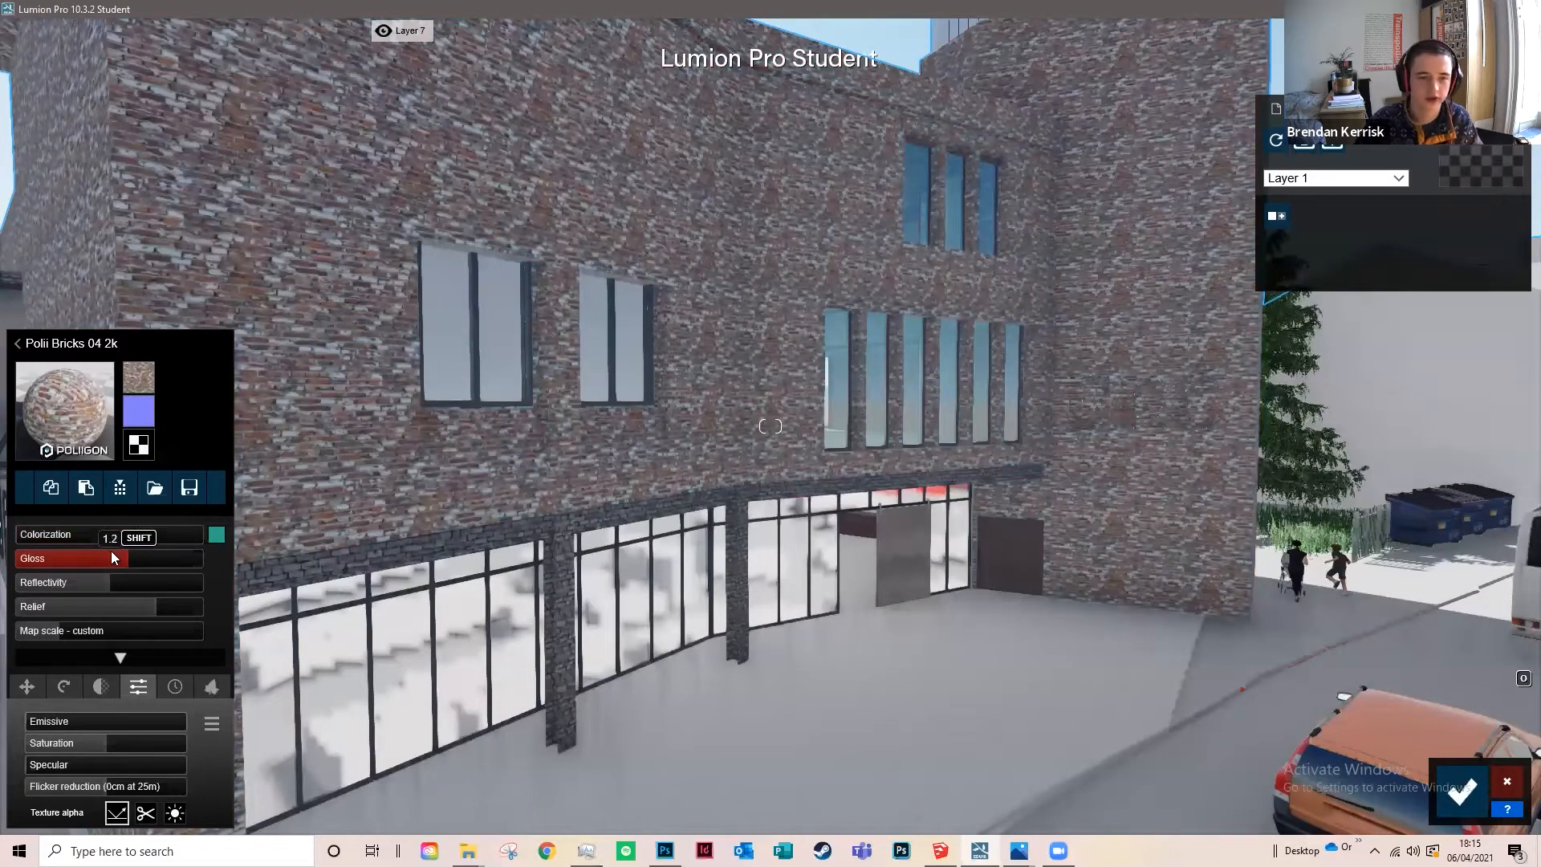
mouse_move(106, 577)
left_mouse_down()
mouse_move(90, 578)
mouse_move(127, 569)
mouse_move(102, 556)
left_mouse_up()
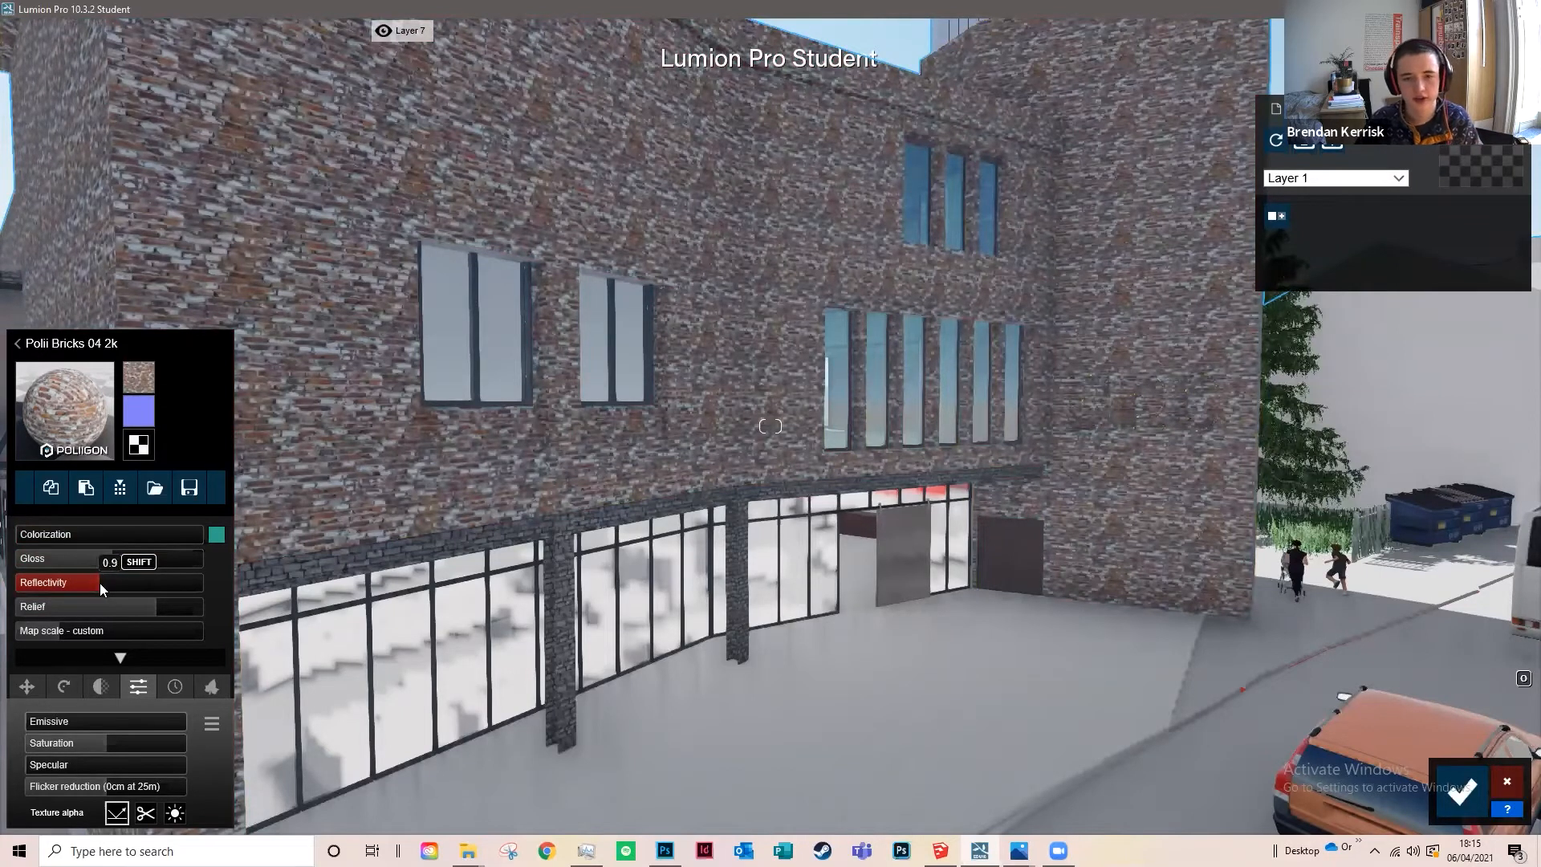
left_click(125, 603)
left_click_drag(136, 609, 67, 604)
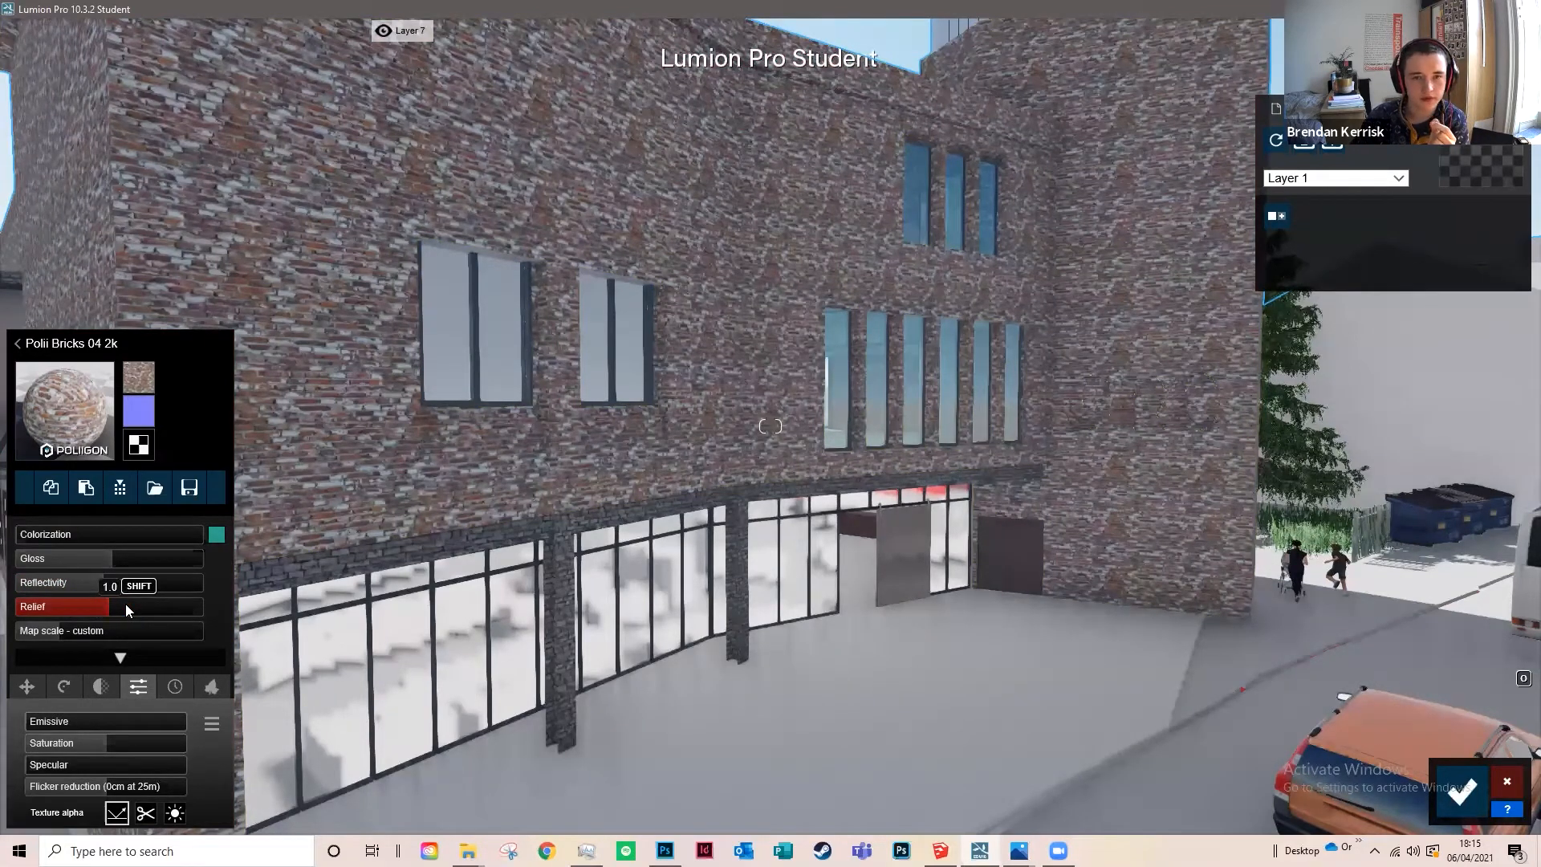
left_click(21, 610)
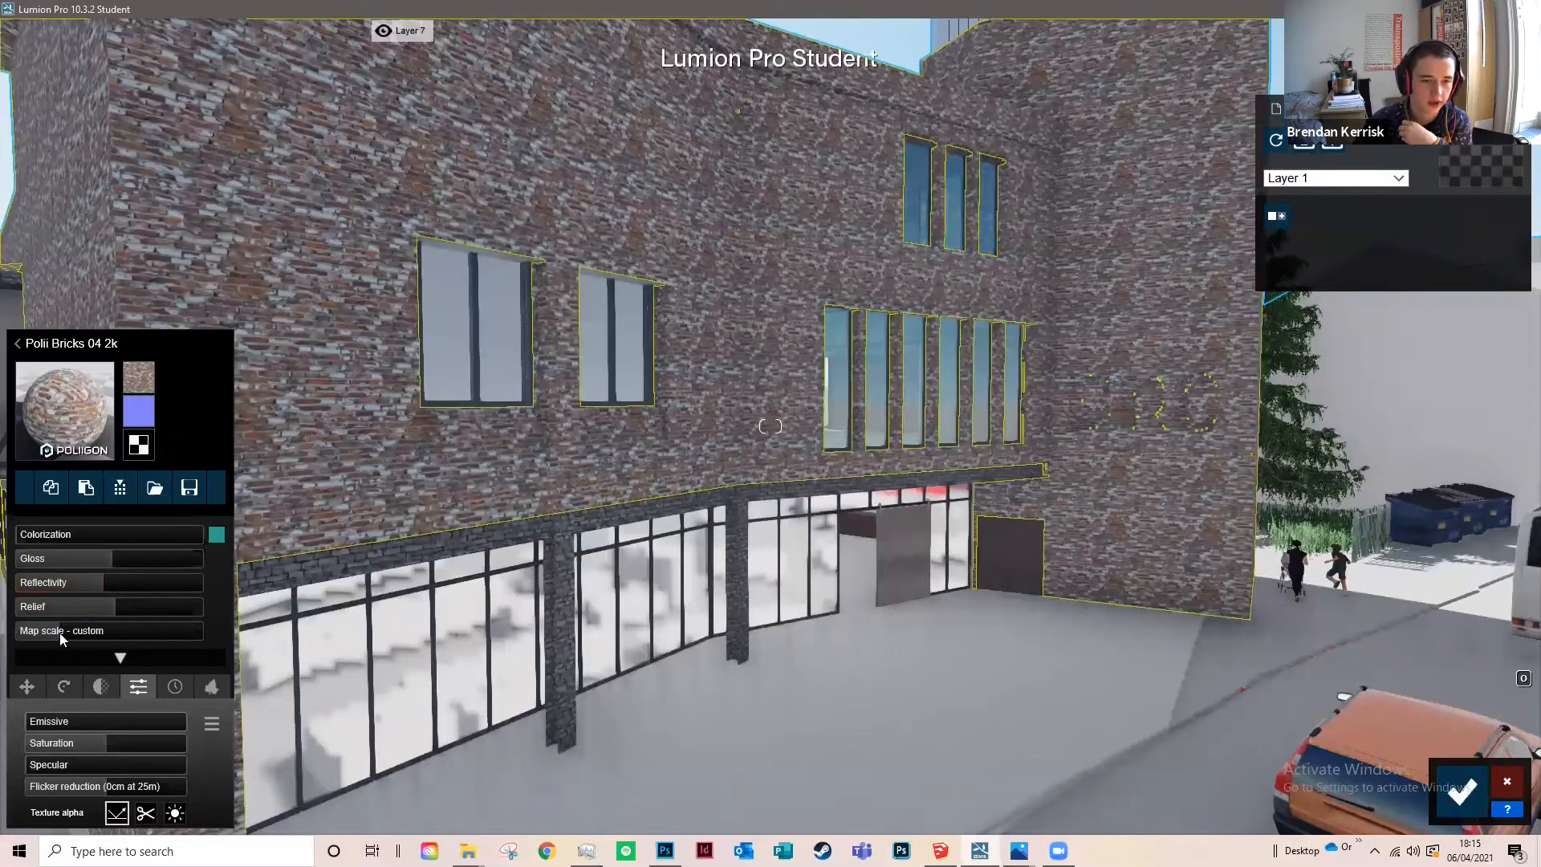
mouse_move(63, 629)
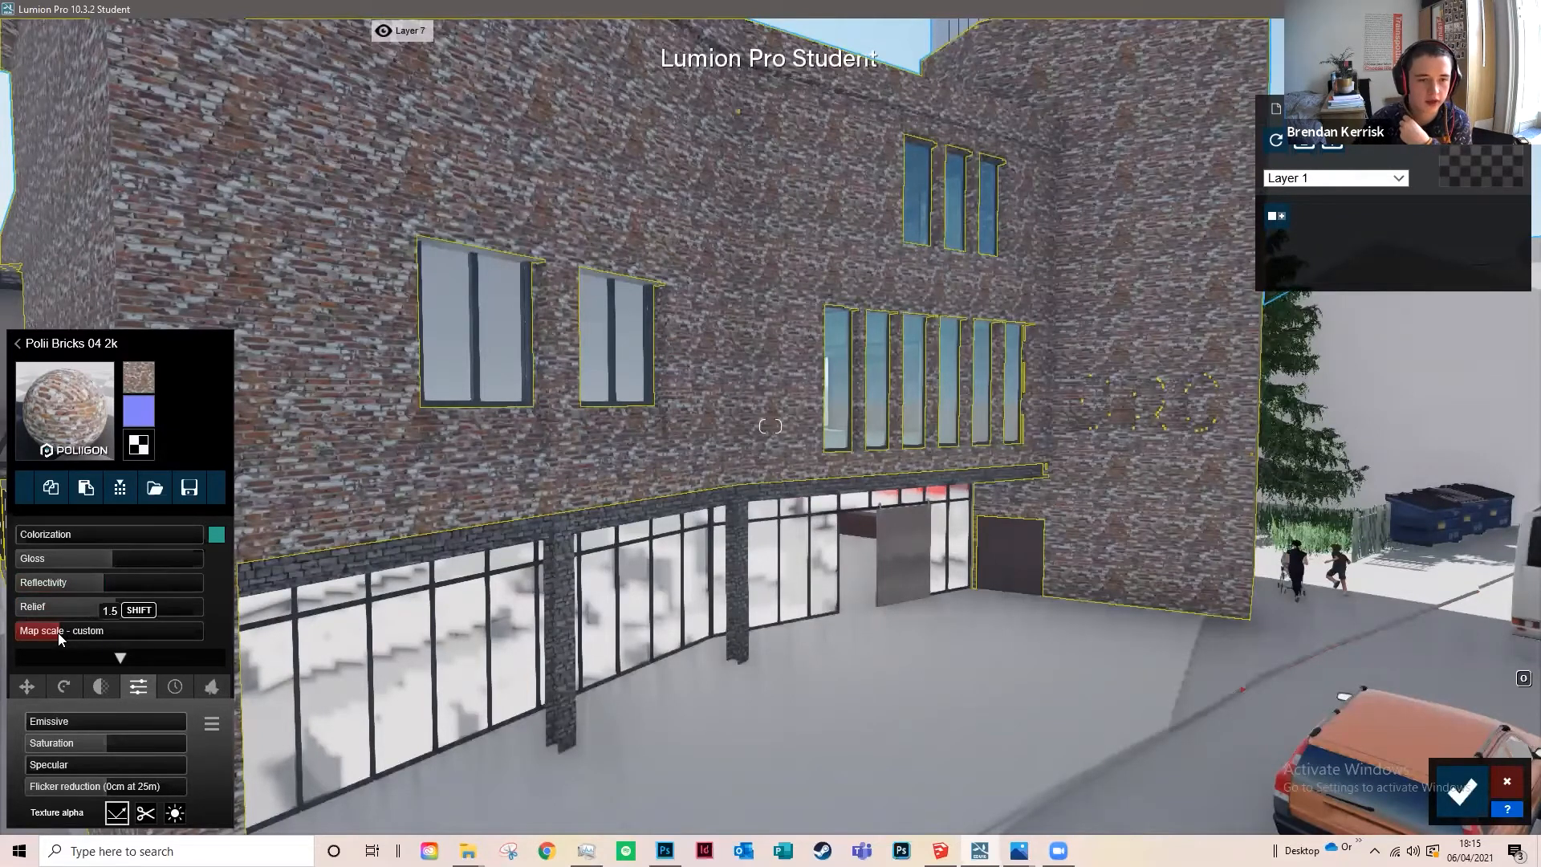
left_click_drag(83, 628, 64, 626)
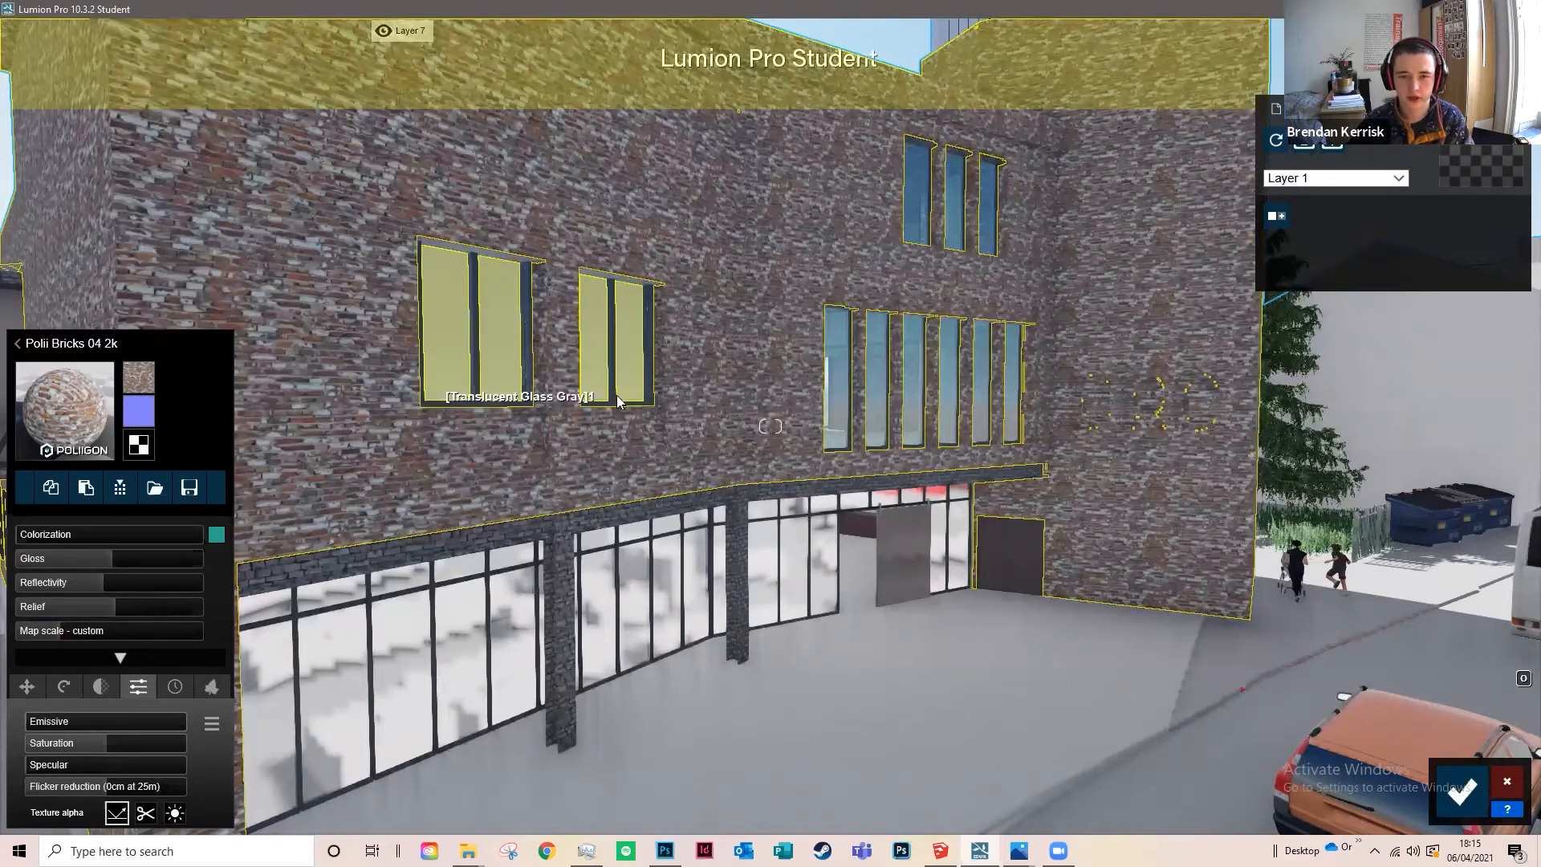
Step: Examine the brick corner beside the glazed frontage up close and compare it with the same corner in SketchUp
right_click(617, 395)
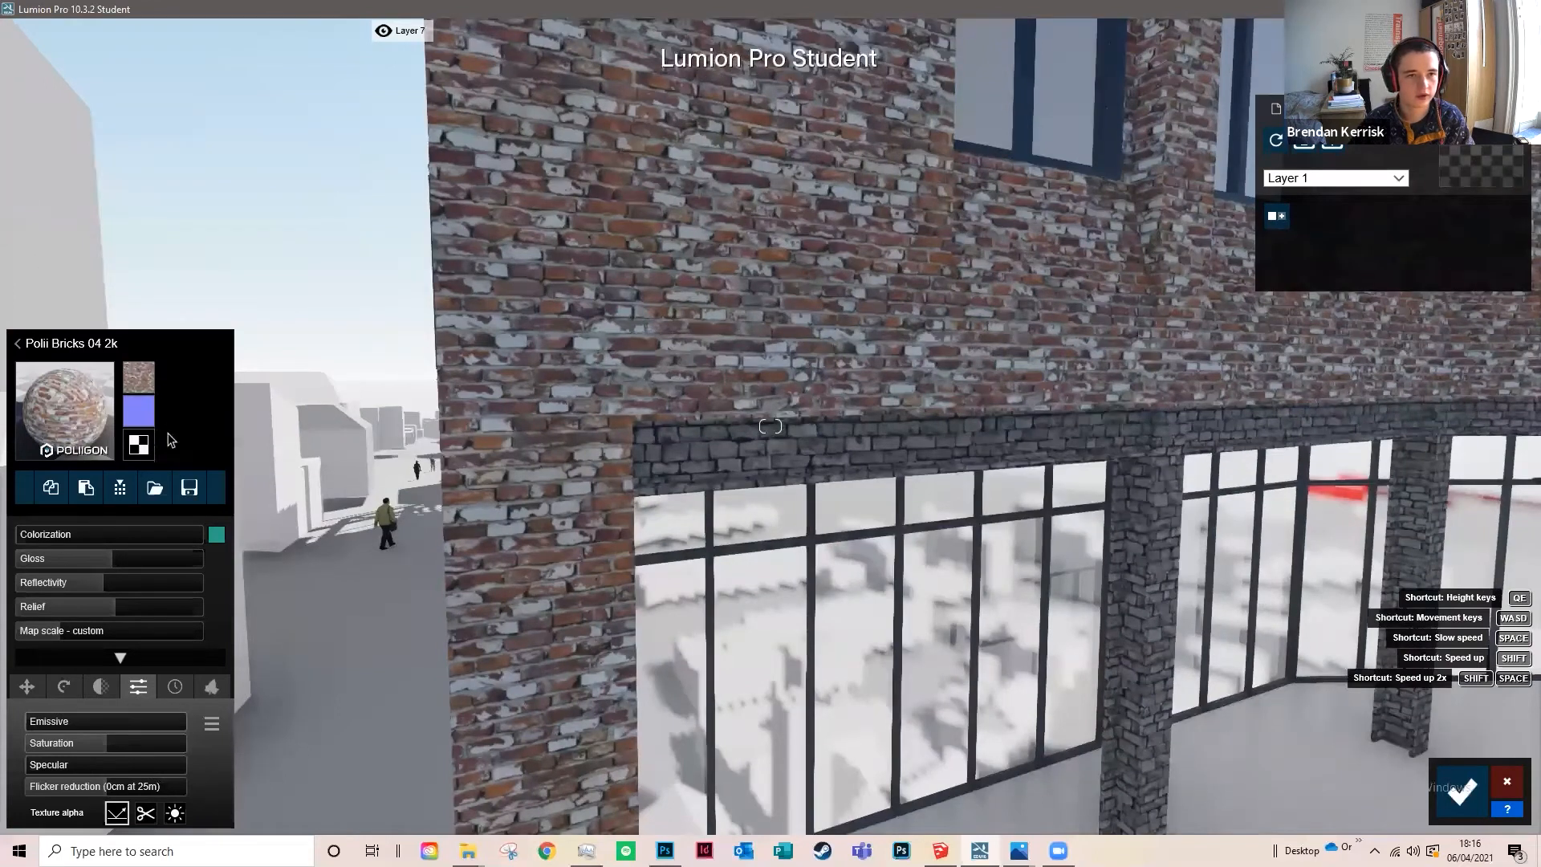
key("alt+Tab")
key("space")
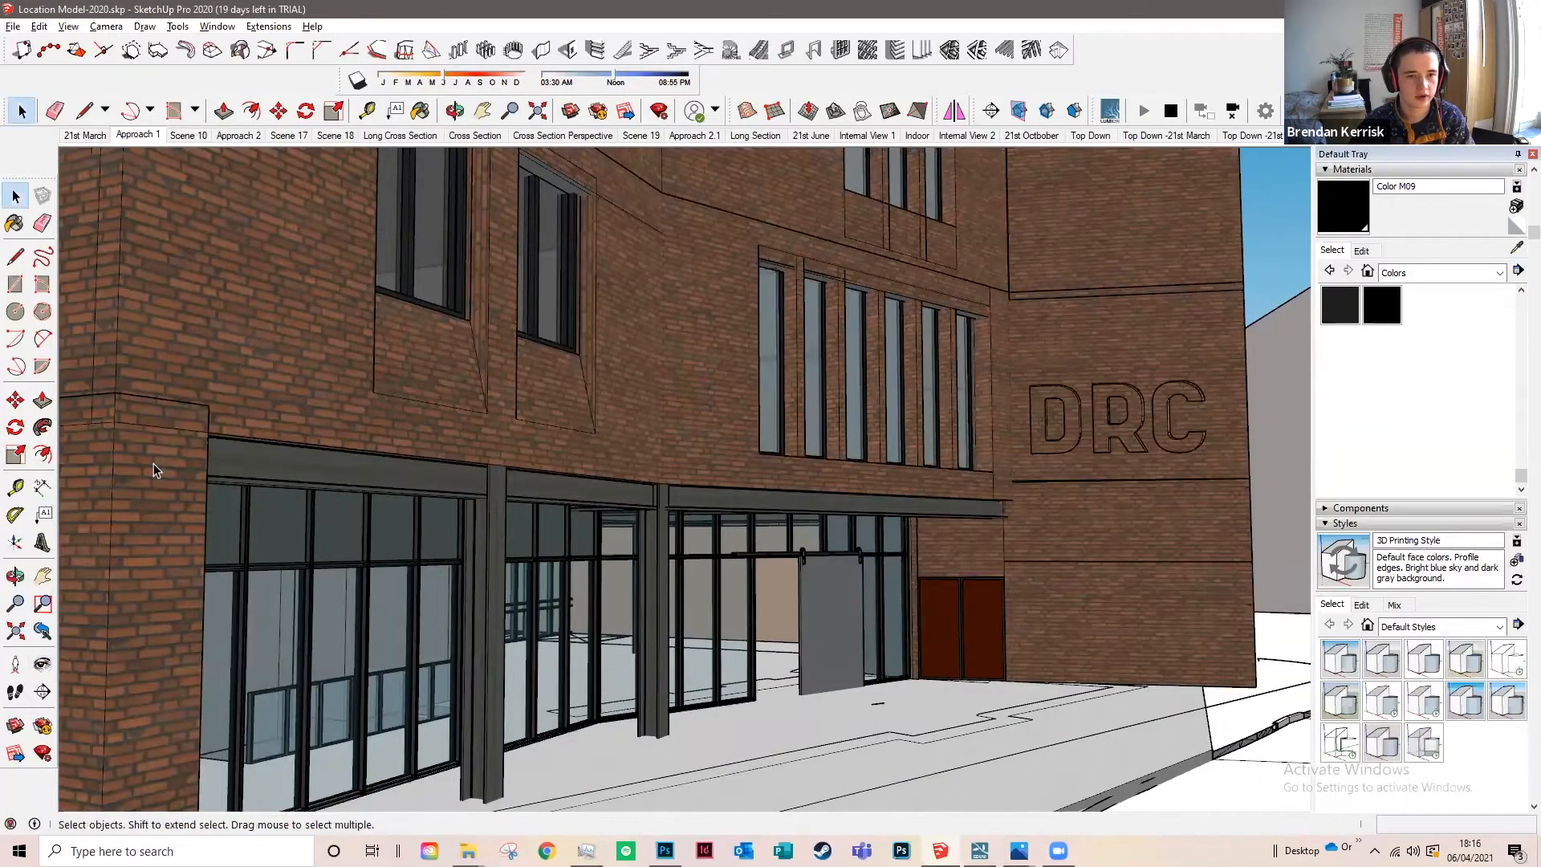
key("ctrl+a")
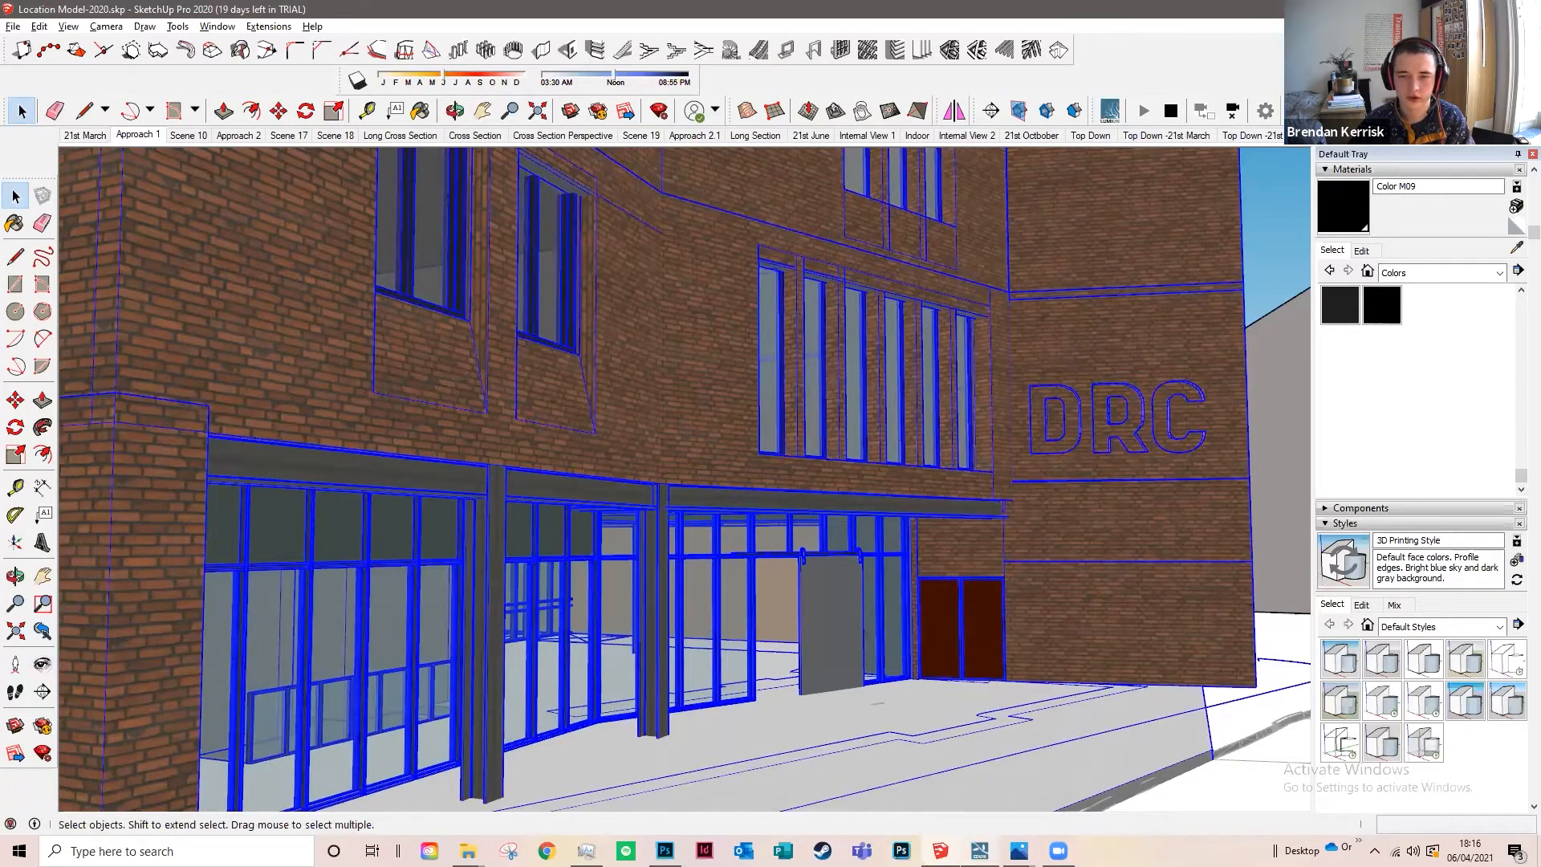
key("ctrl+z")
key("alt+Tab")
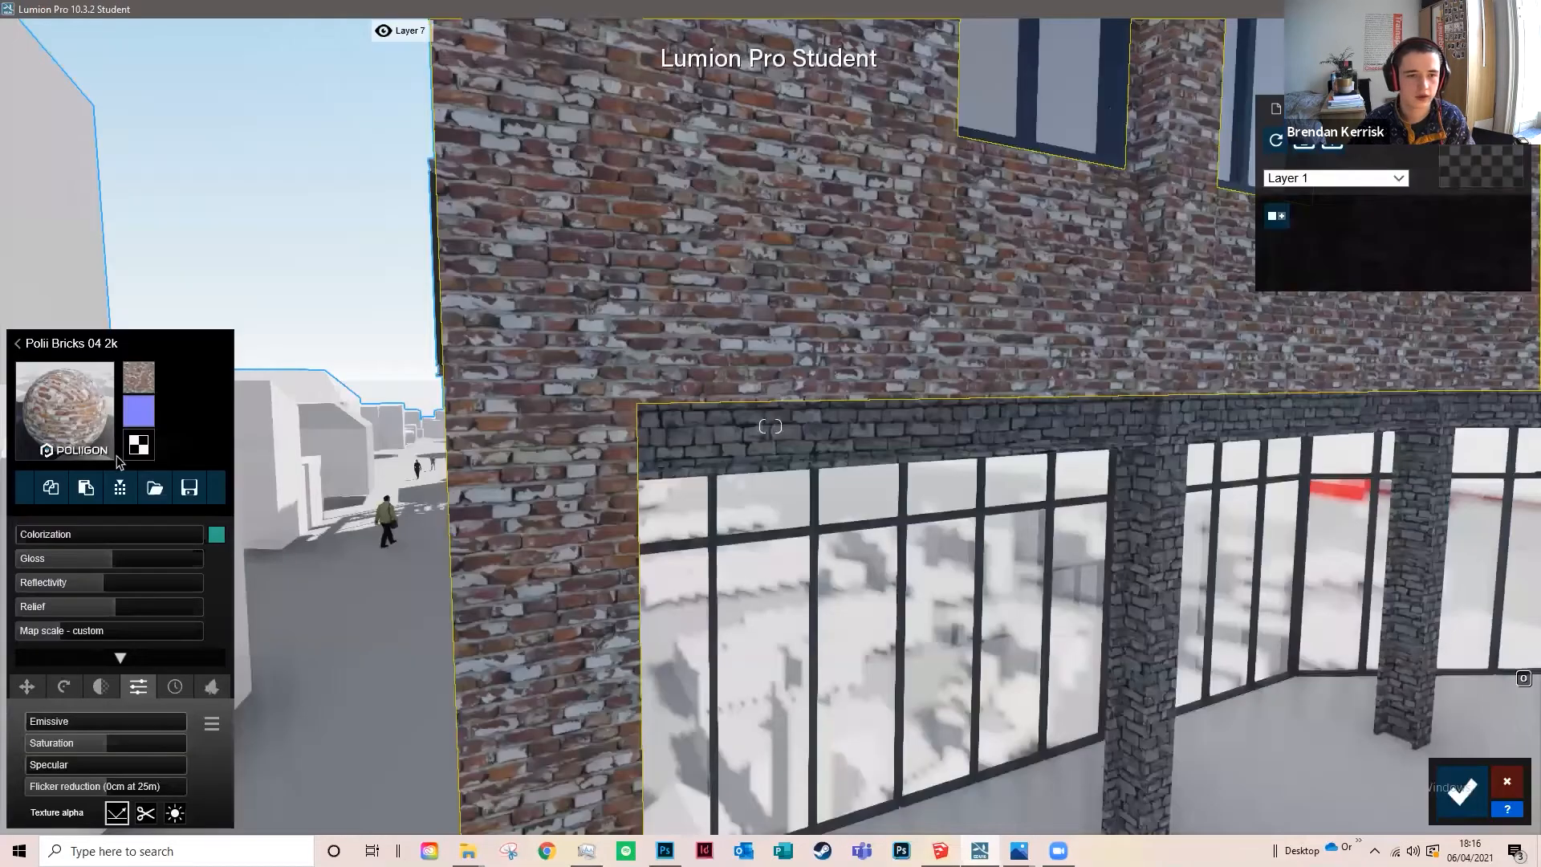
Step: Switch to SketchUp and draw a rotated rectangle of about 152 by 285 mm on the face of the brick corner pier
key("alt+Tab")
left_click(41, 285)
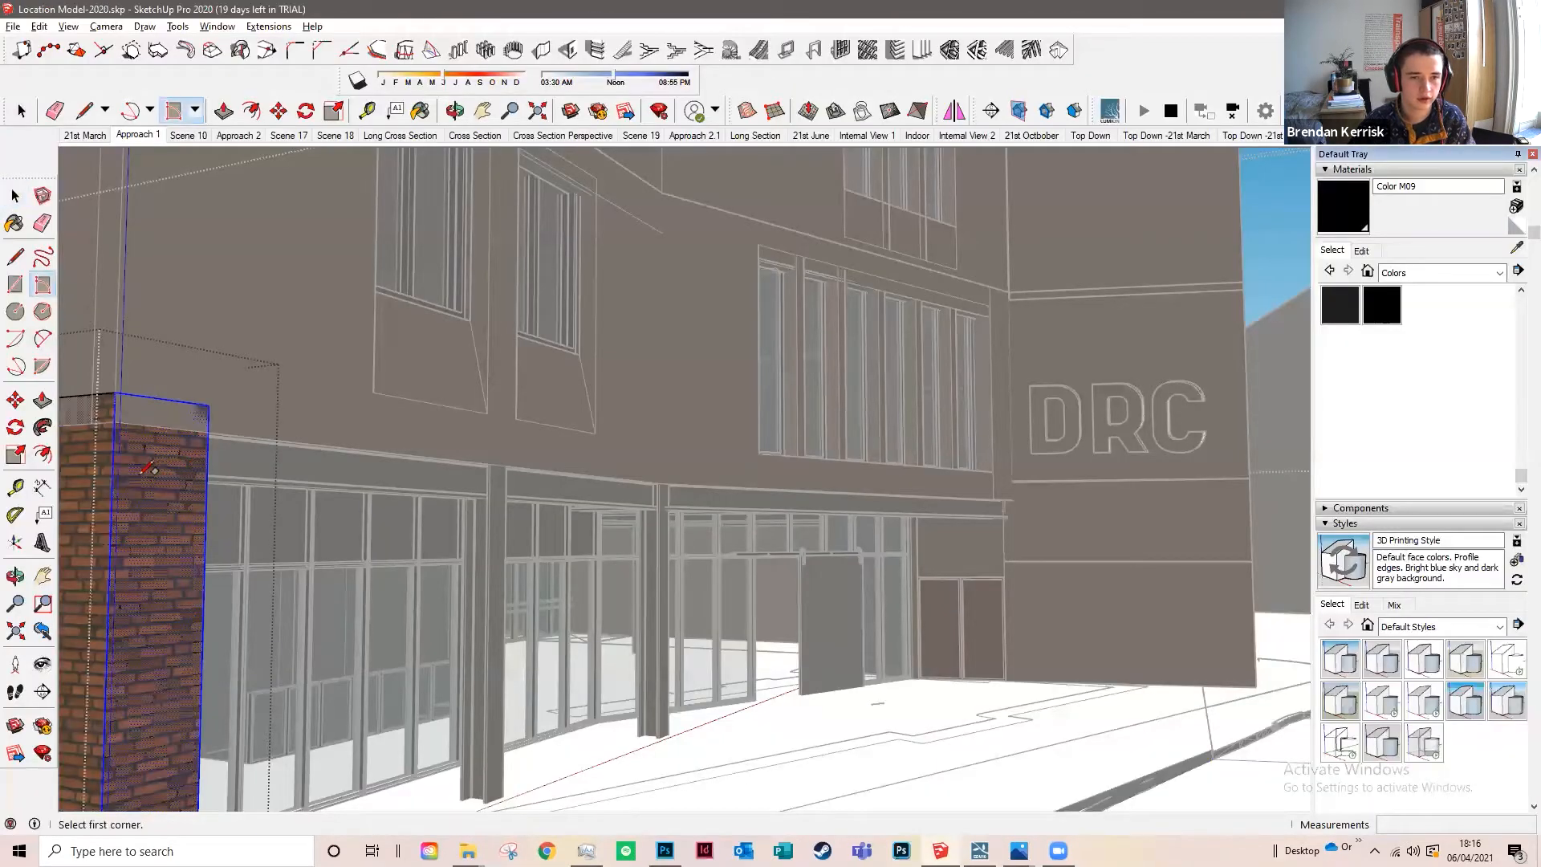
left_click(138, 474)
left_click(138, 496)
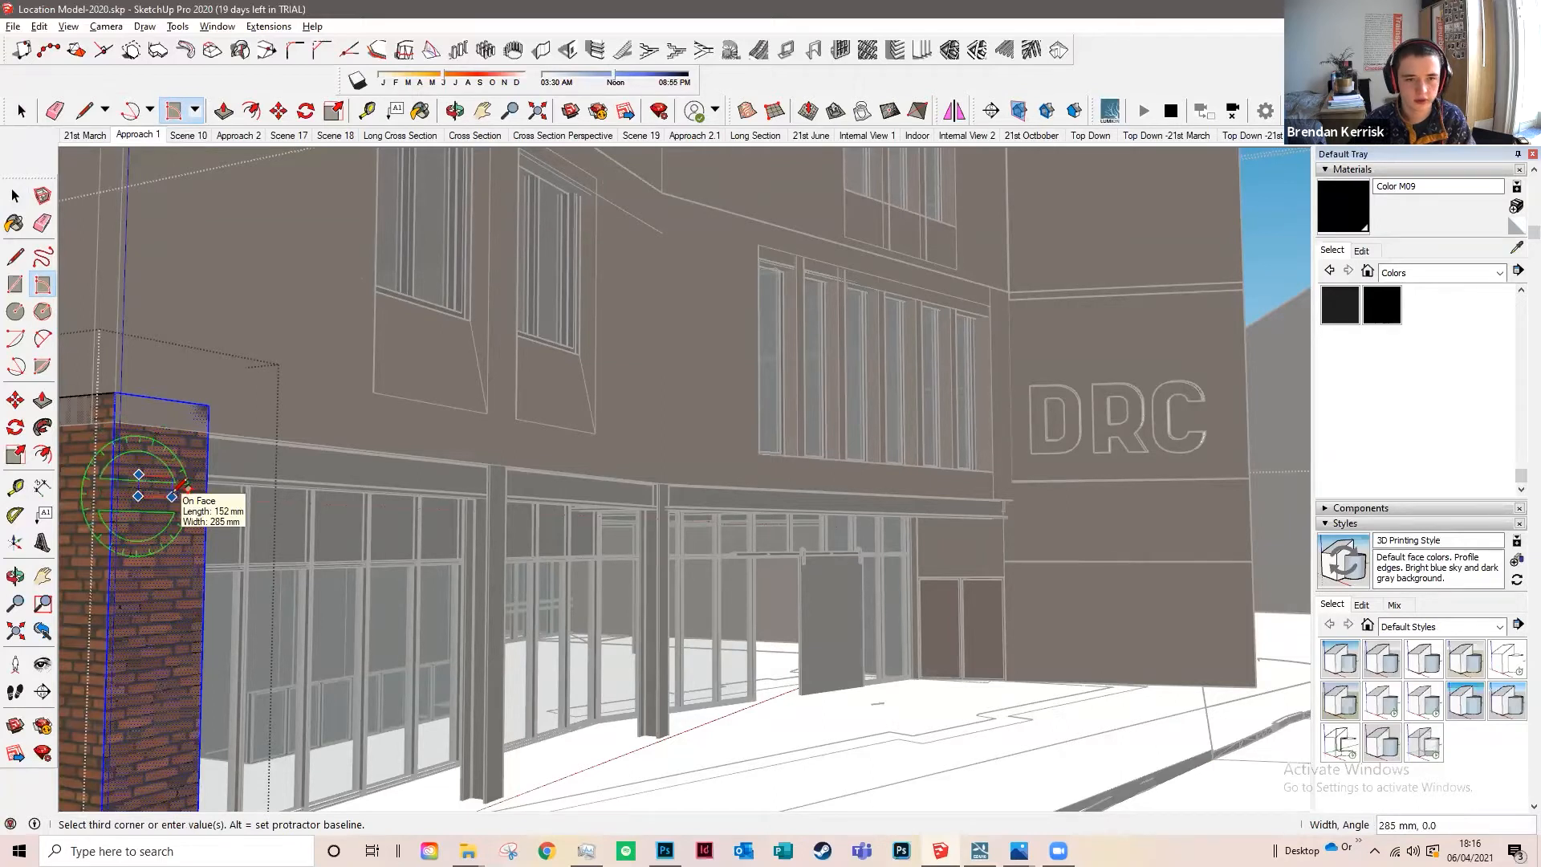
left_click(182, 487)
left_click(15, 196)
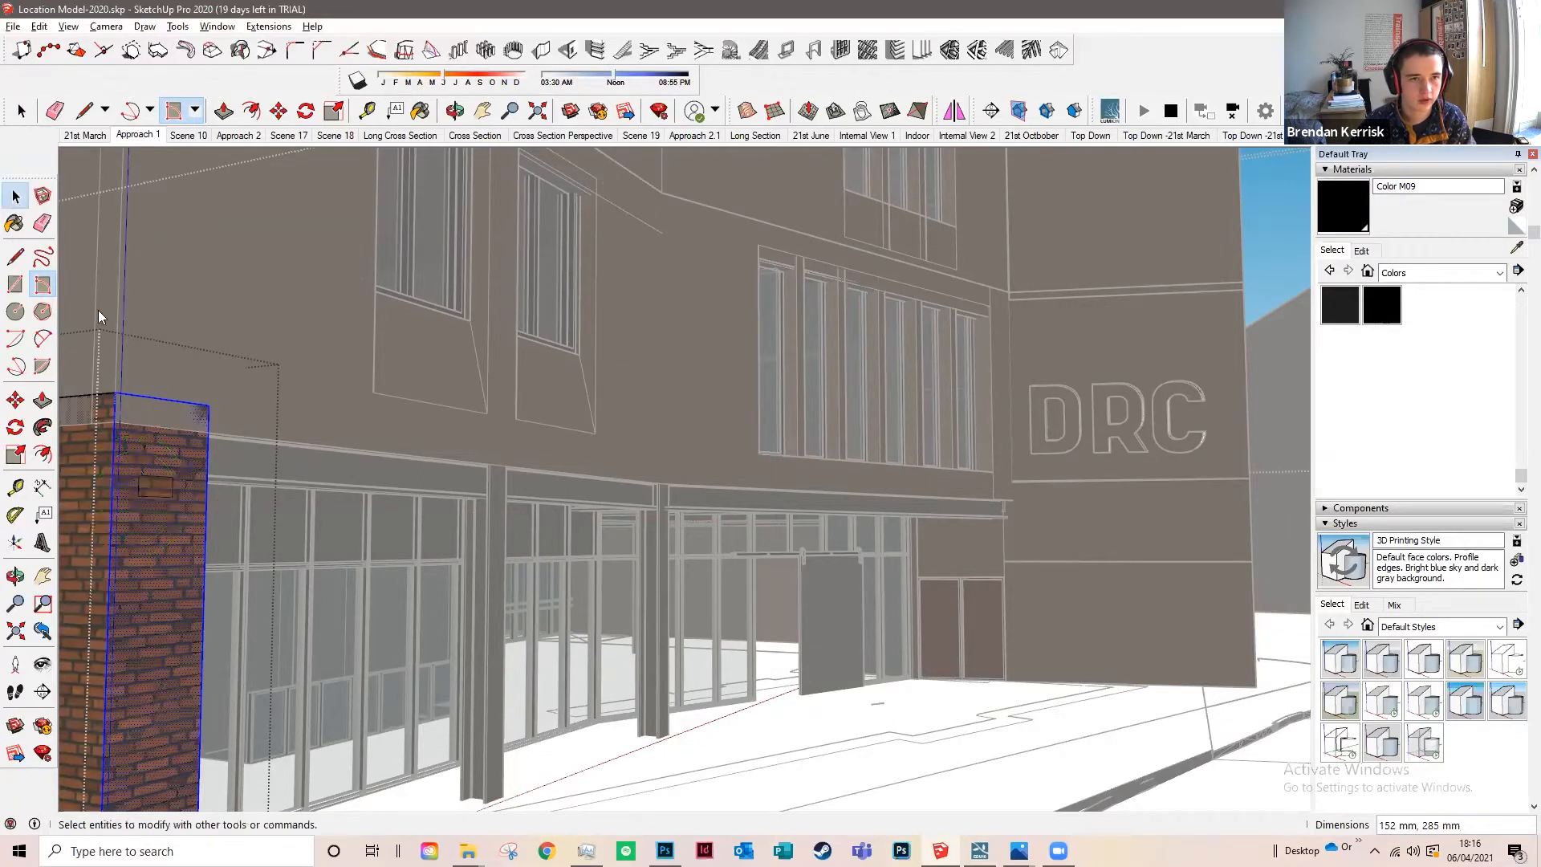
Step: Paint the small rectangle on the brick corner pier with the named colour 0006_Pink, and switch back to Lumion
left_click_drag(207, 530, 47, 582)
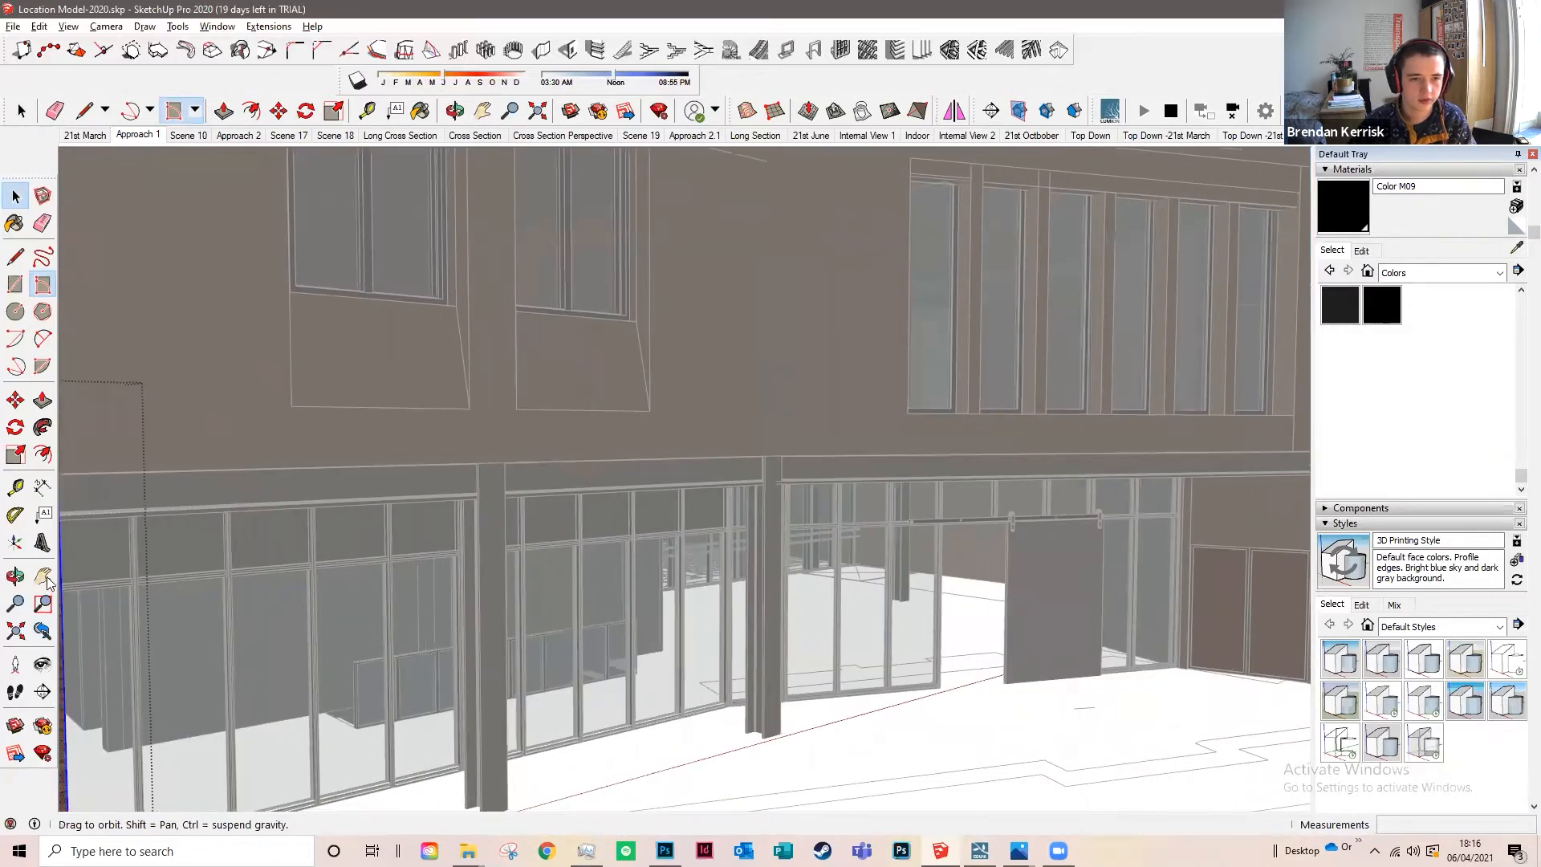
left_click_drag(733, 523, 867, 502)
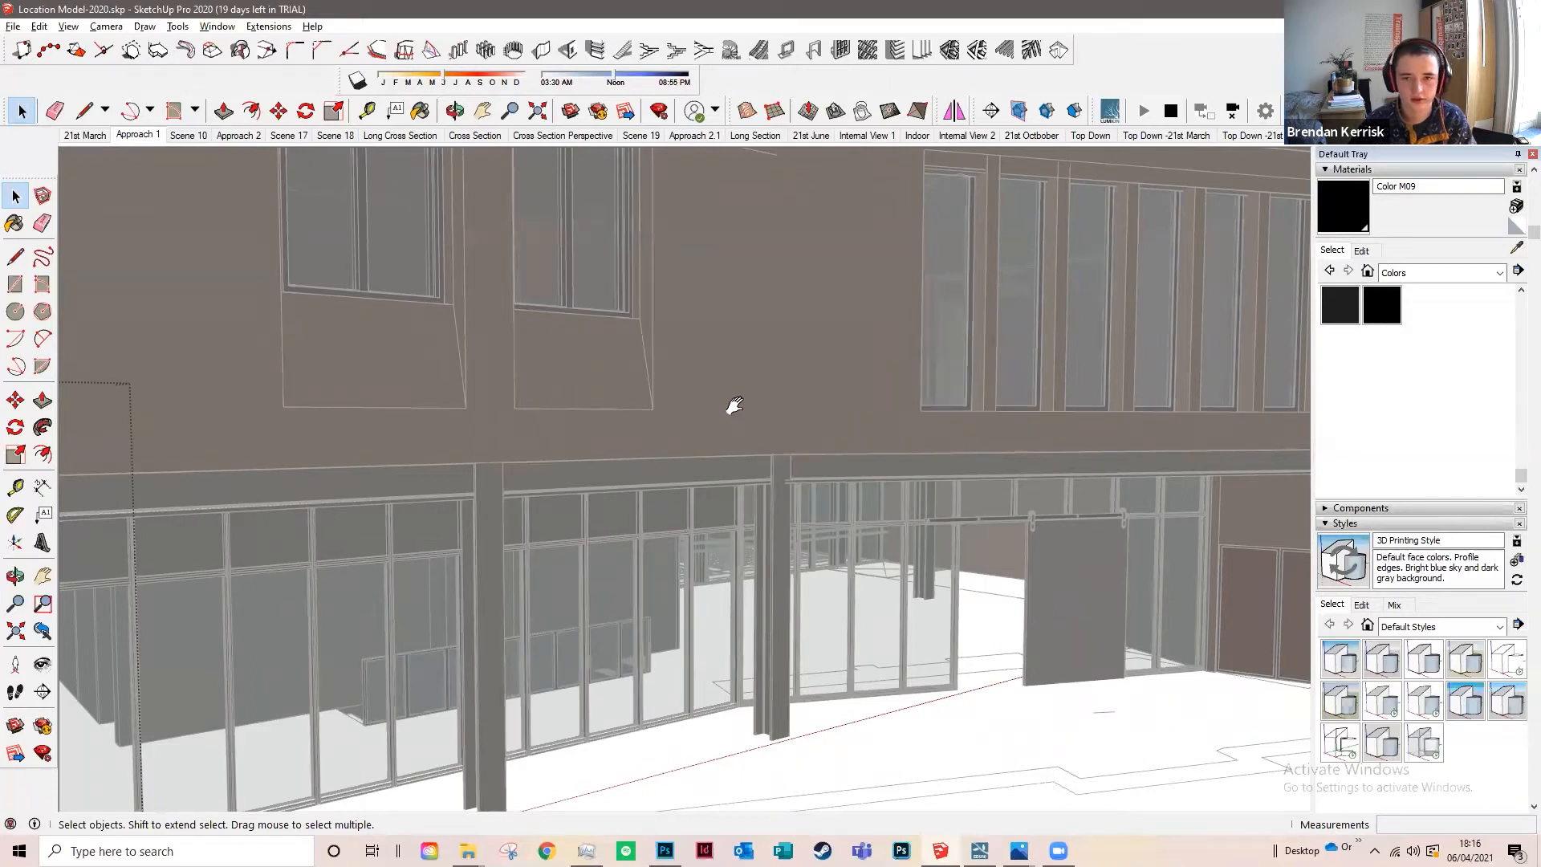
scroll(734, 406, "down", 3)
scroll(722, 406, "up", 5)
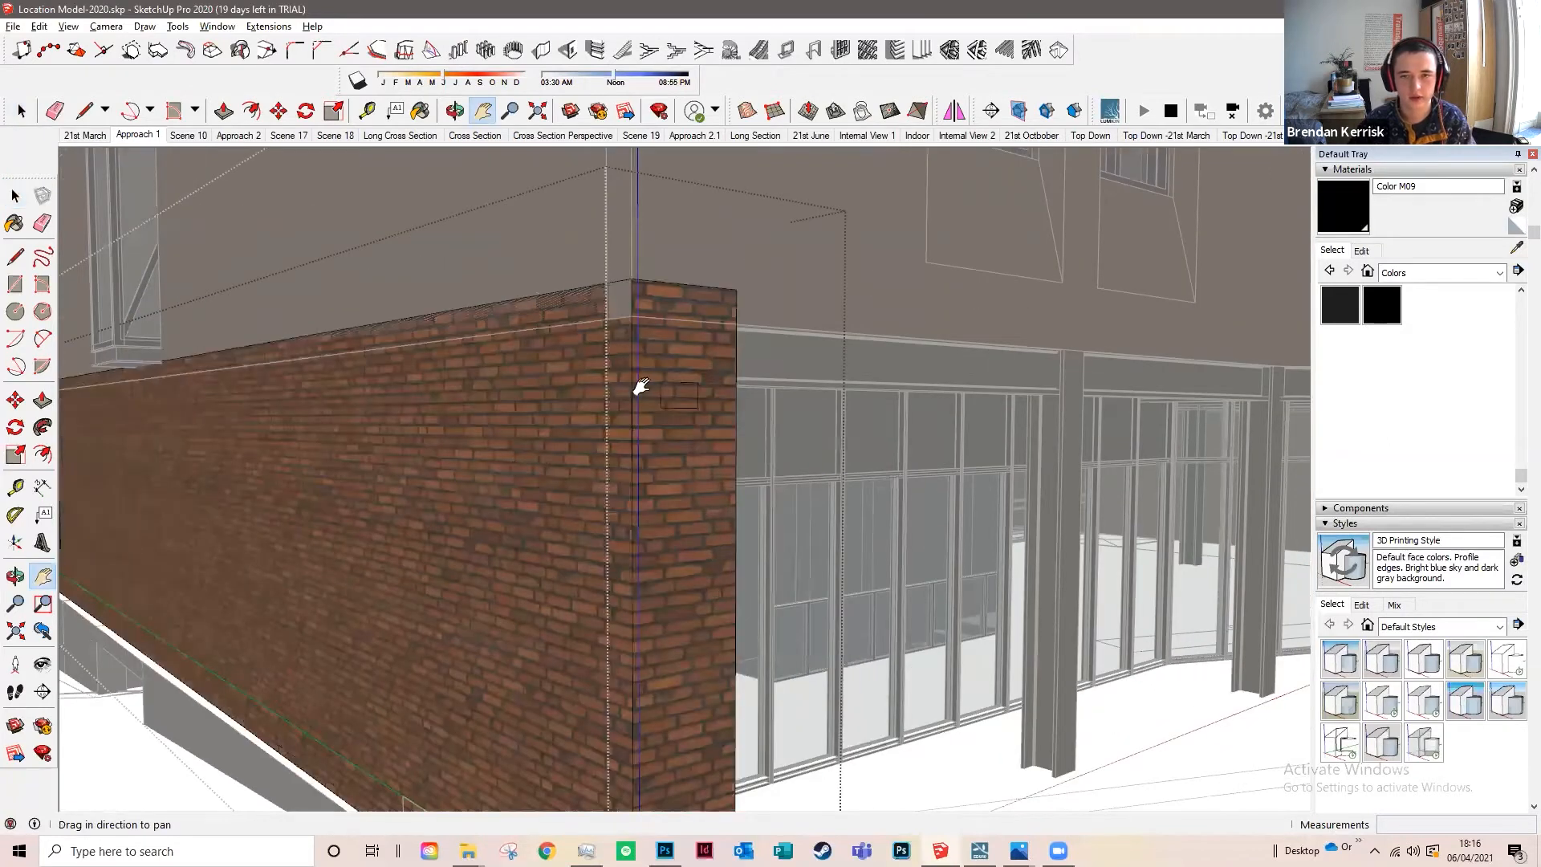
scroll(642, 388, "up", 4)
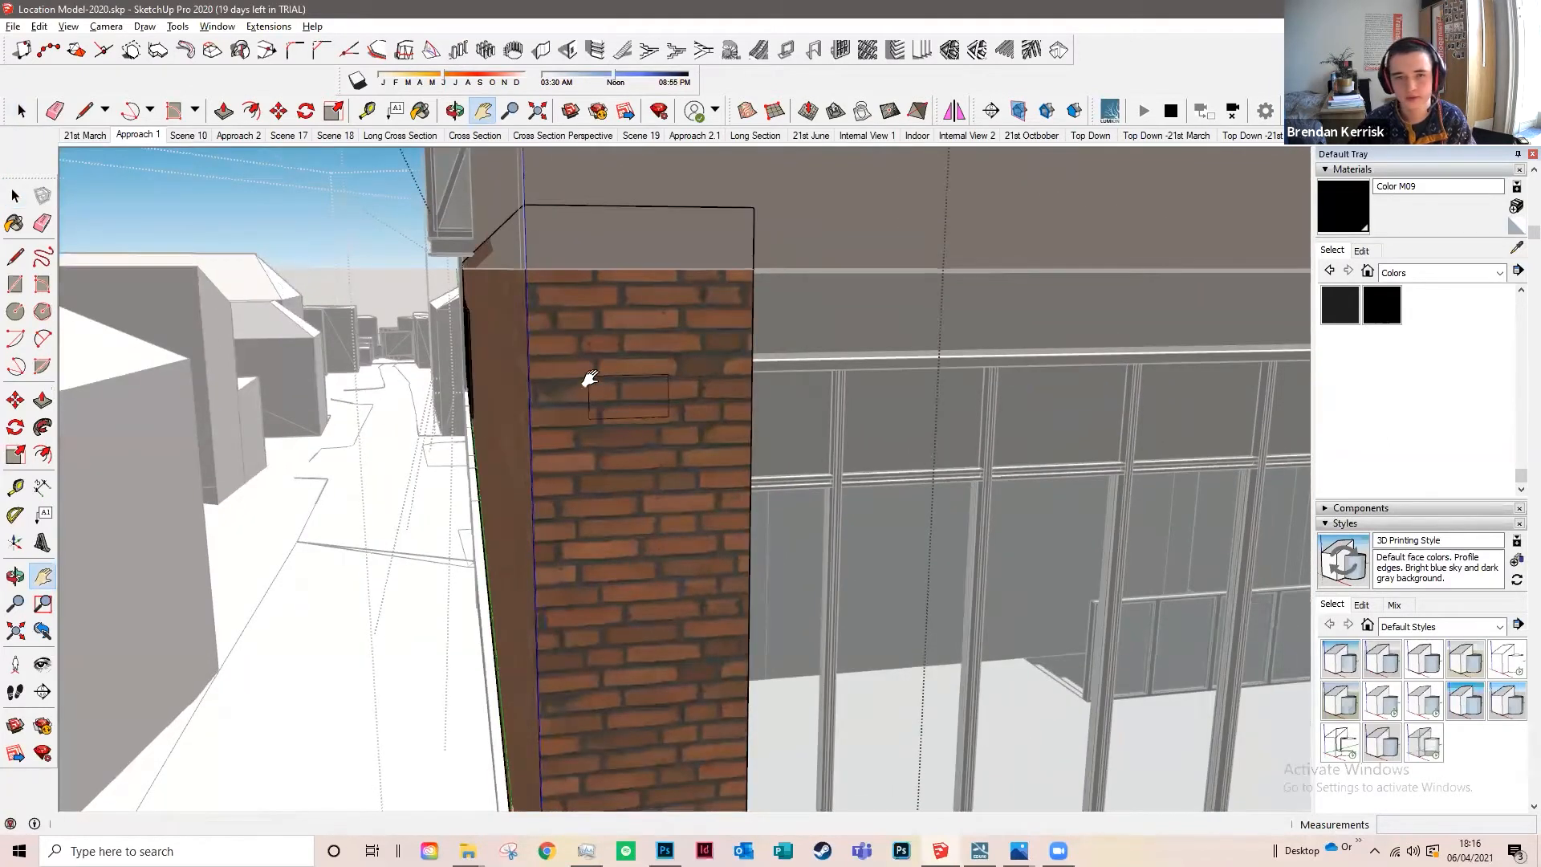
key("l")
key("b")
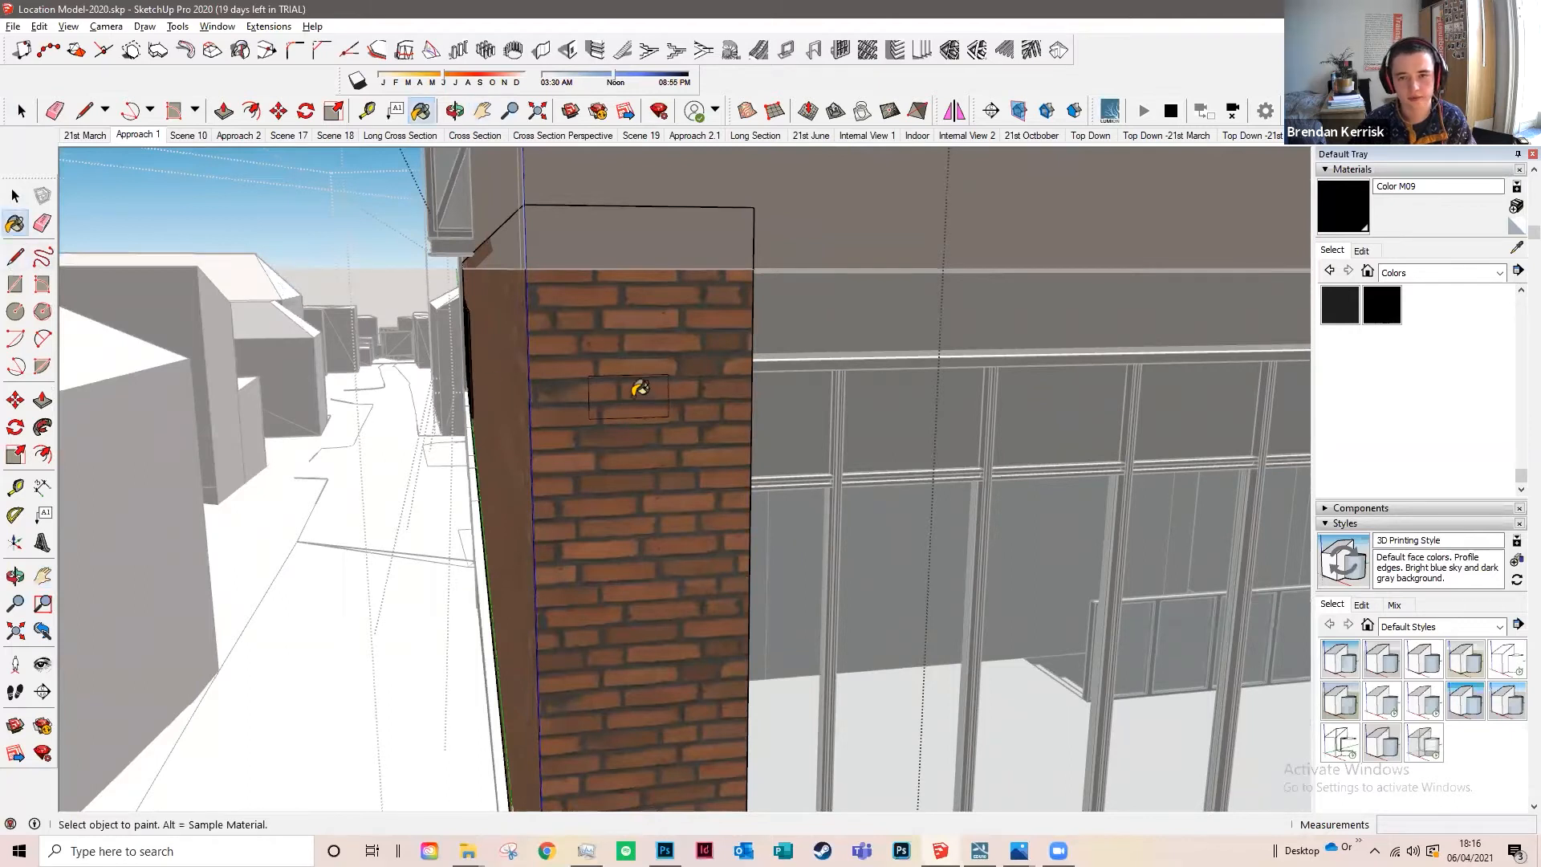
left_click(1431, 273)
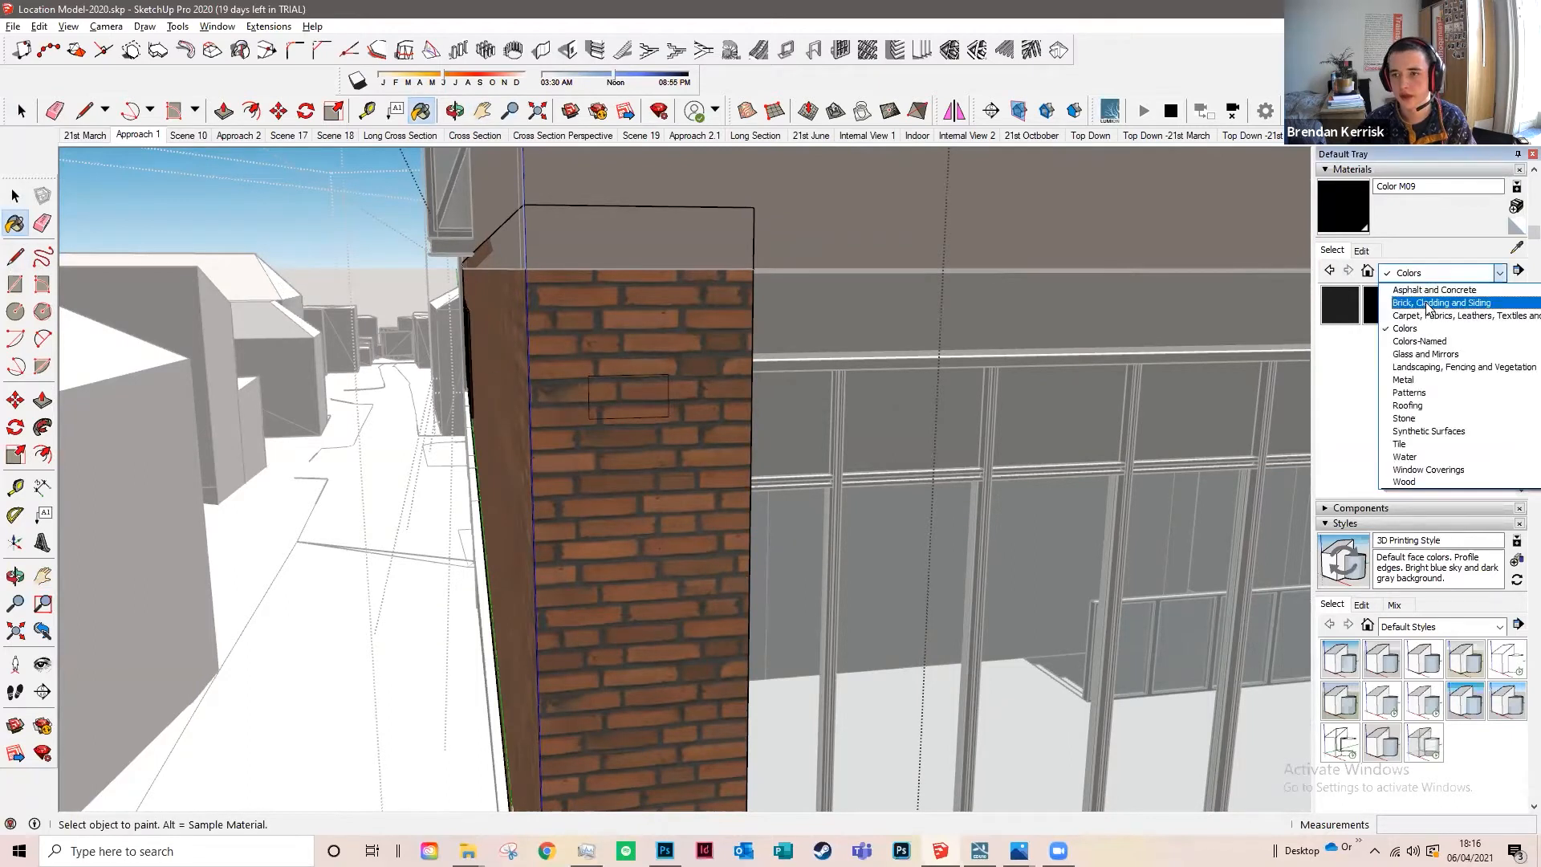
left_click(1412, 341)
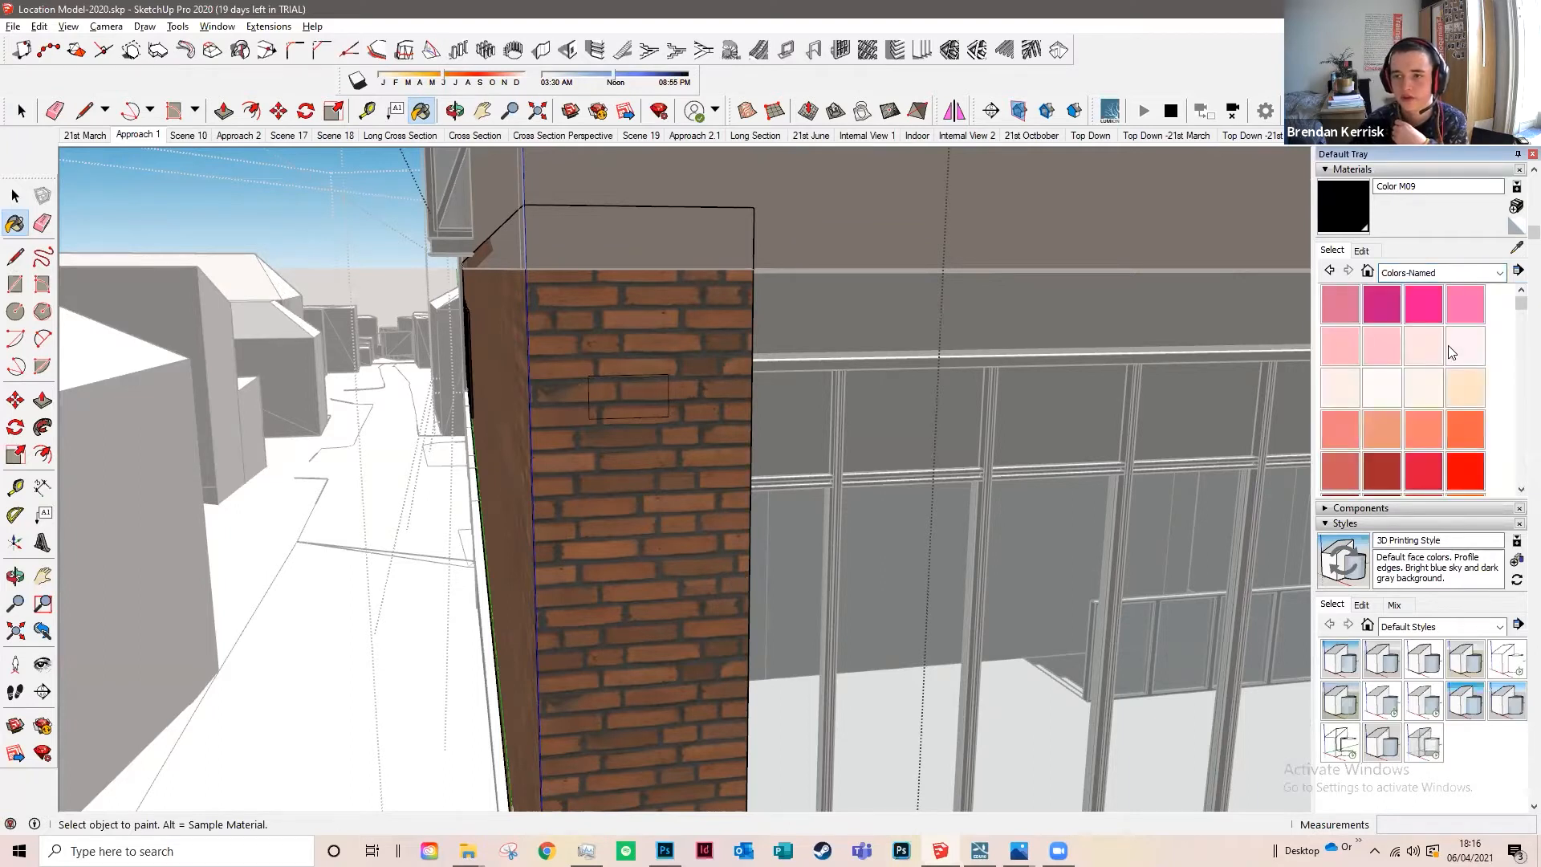
left_click(1385, 346)
left_click(661, 399)
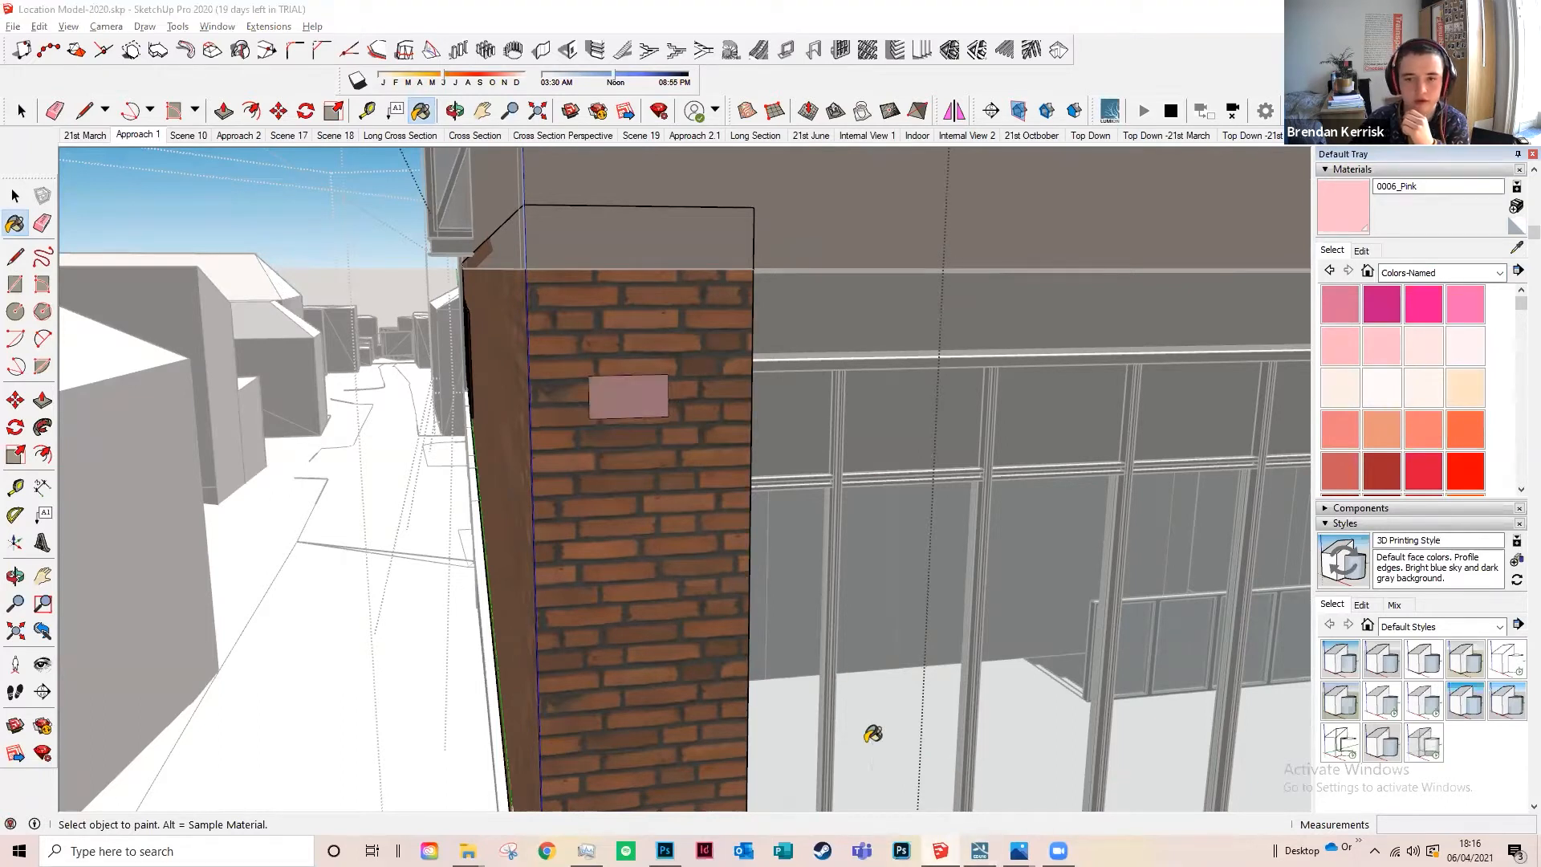
mouse_move(980, 850)
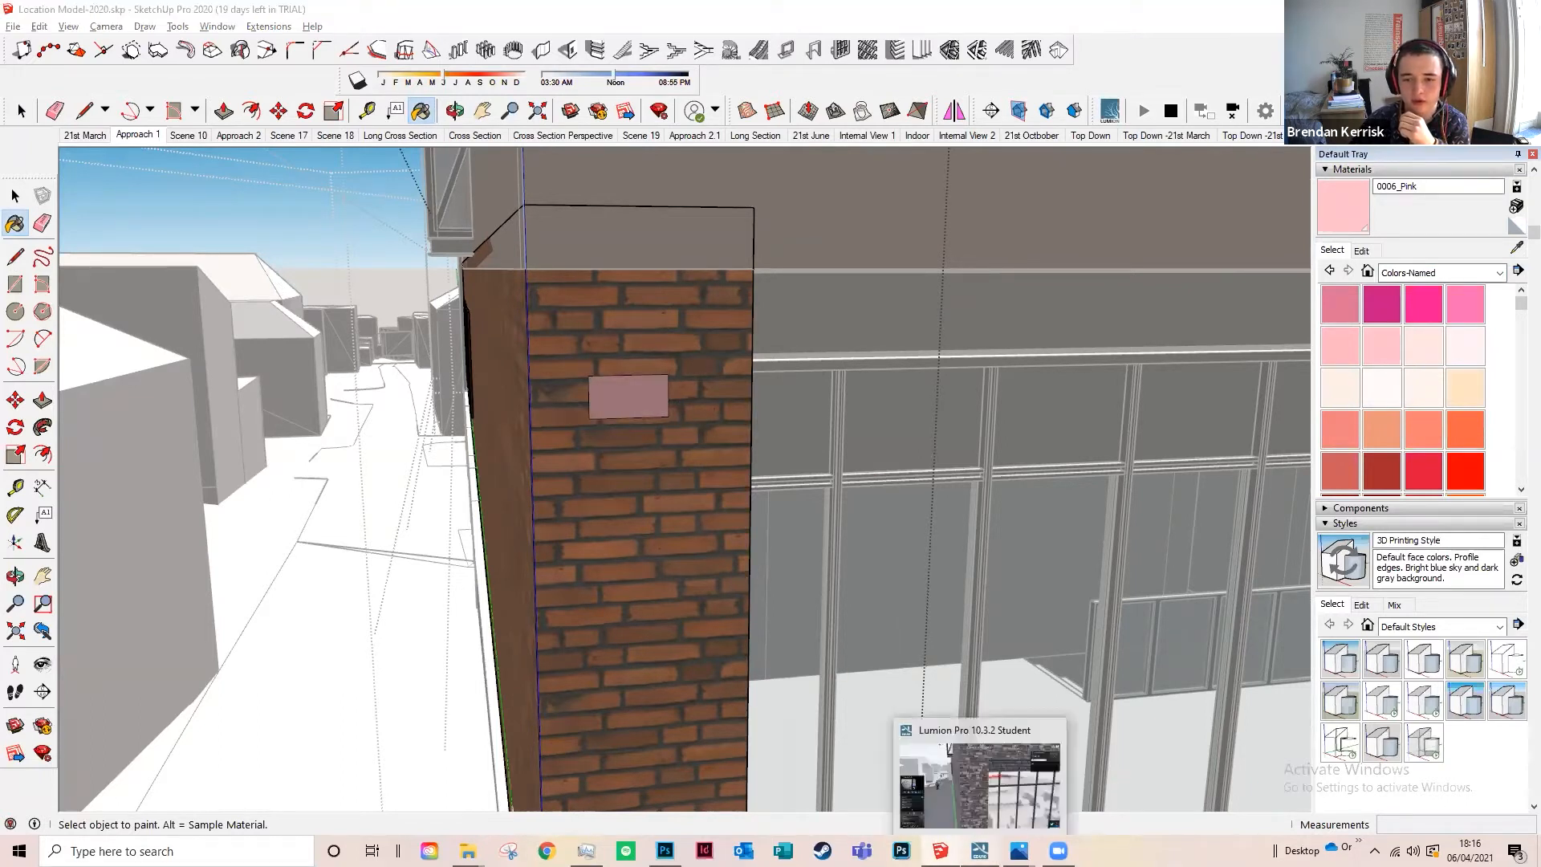
left_click(976, 783)
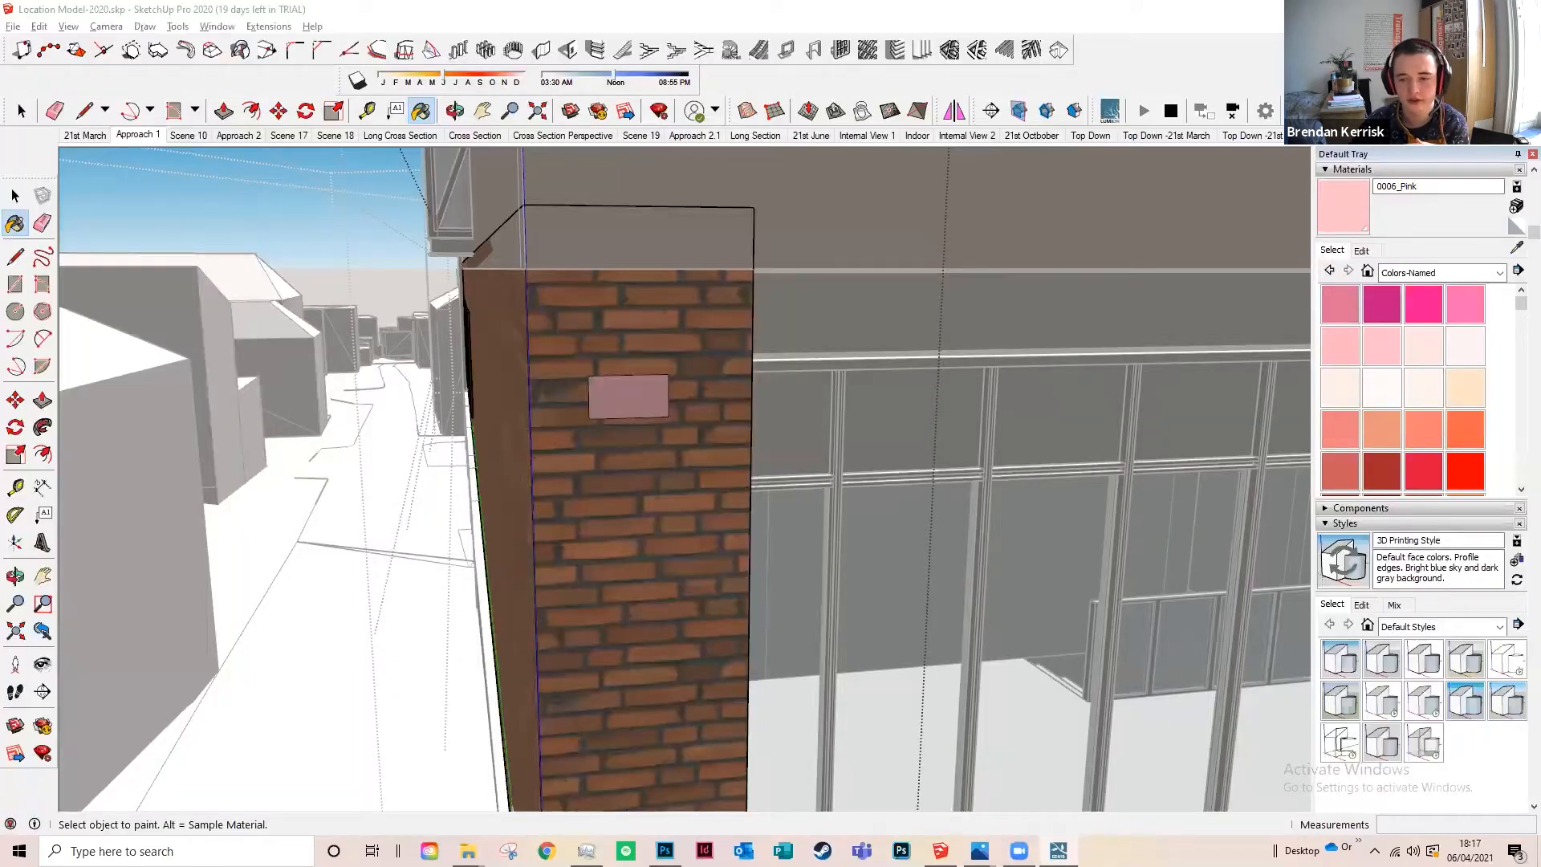
Step: Switch to Lumion and apply the outdoor brick material Bricks 003 1024 to the small pink rectangle on the corner pier
mouse_move(1058, 851)
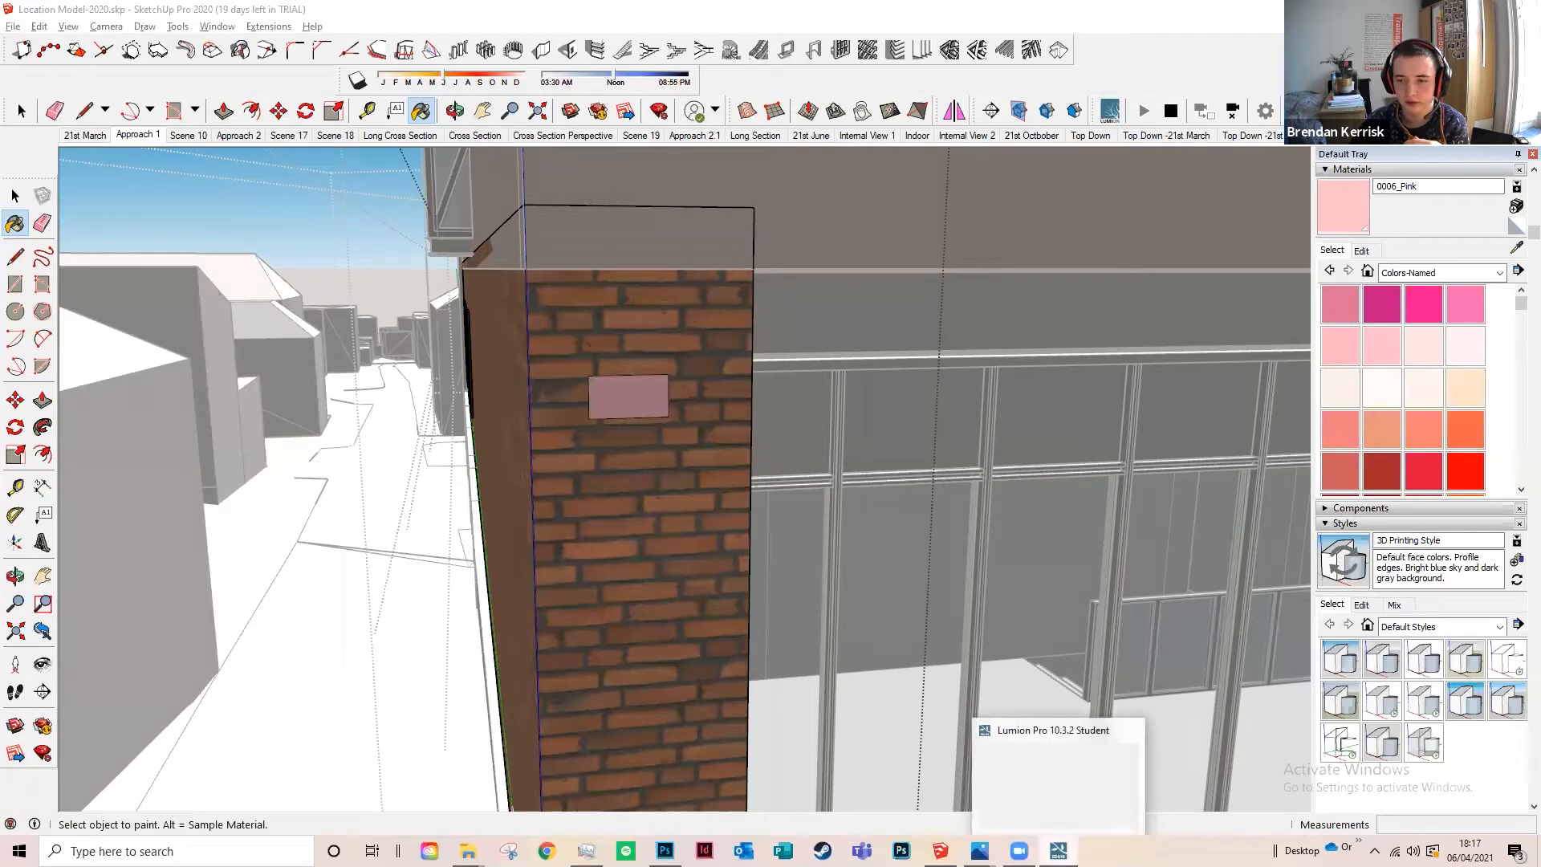
left_click(1059, 775)
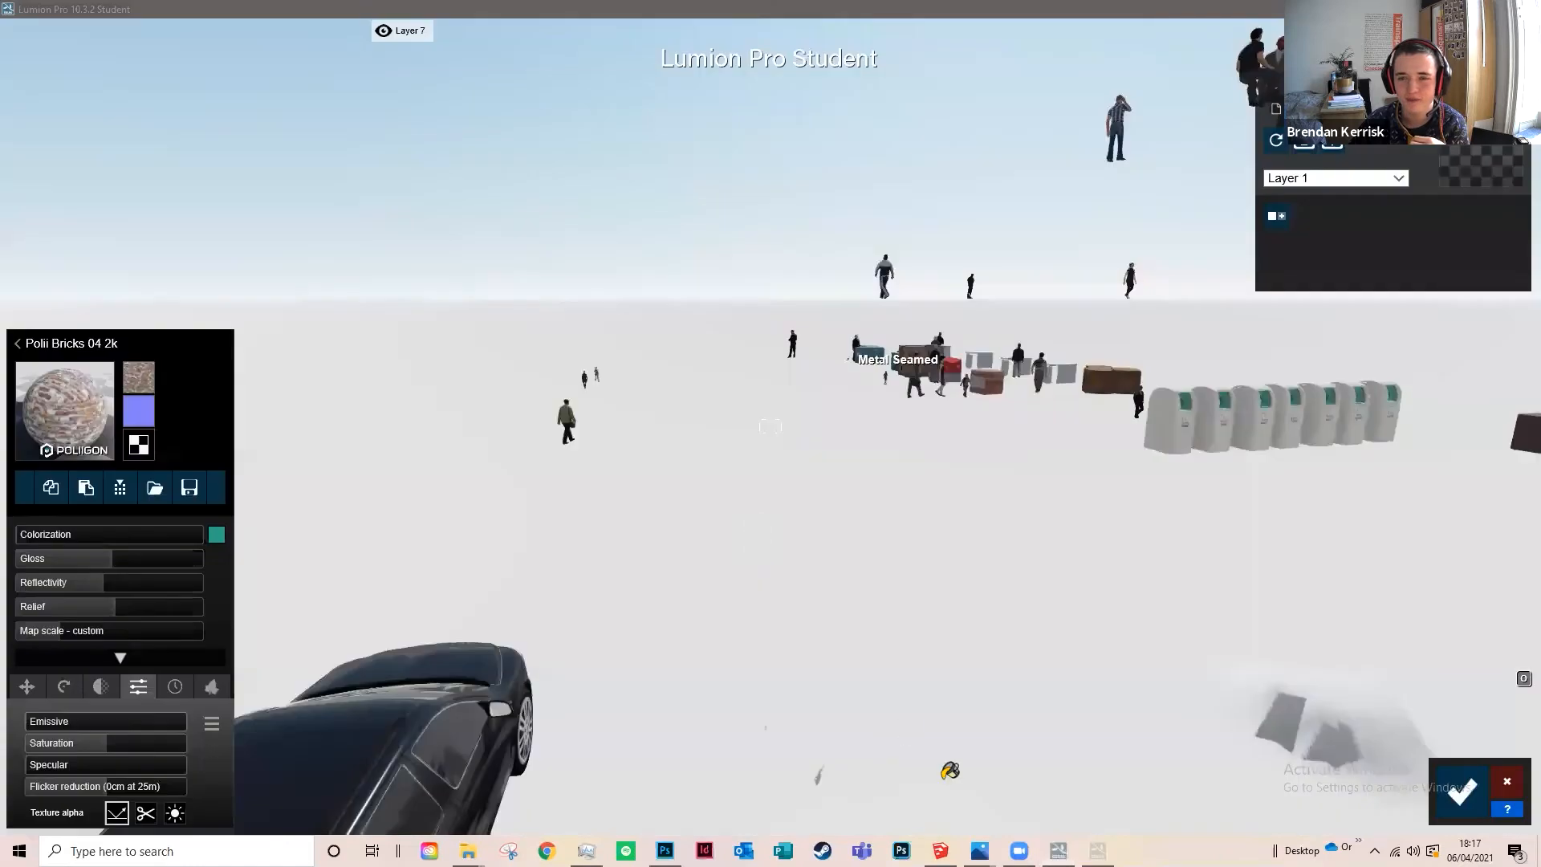
left_click(940, 851)
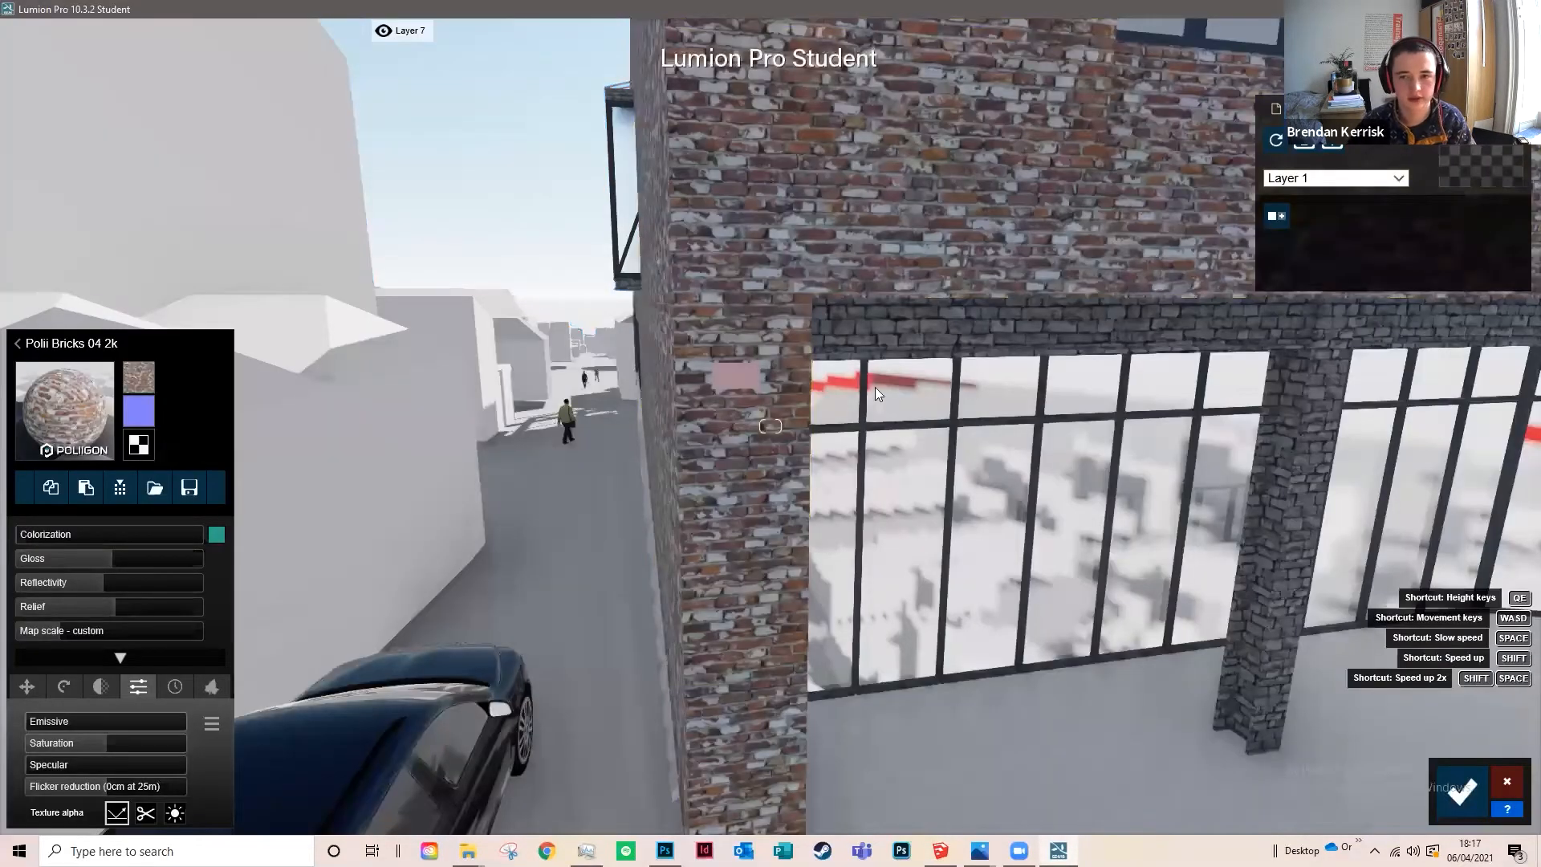
scroll(875, 387, "up", 2)
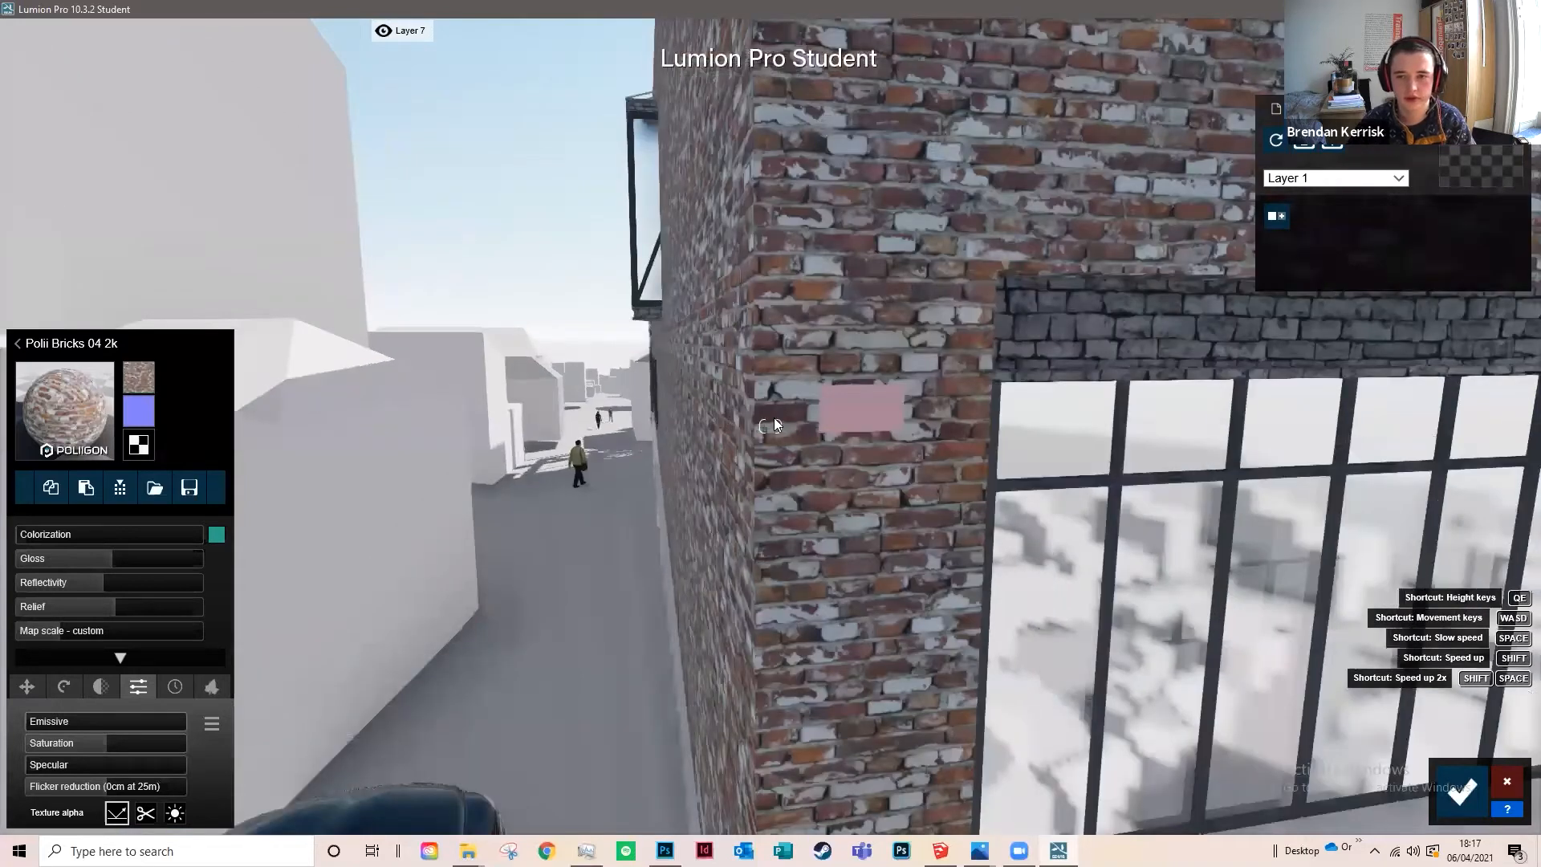
scroll(777, 425, "down", 1)
scroll(179, 240, "down", 1)
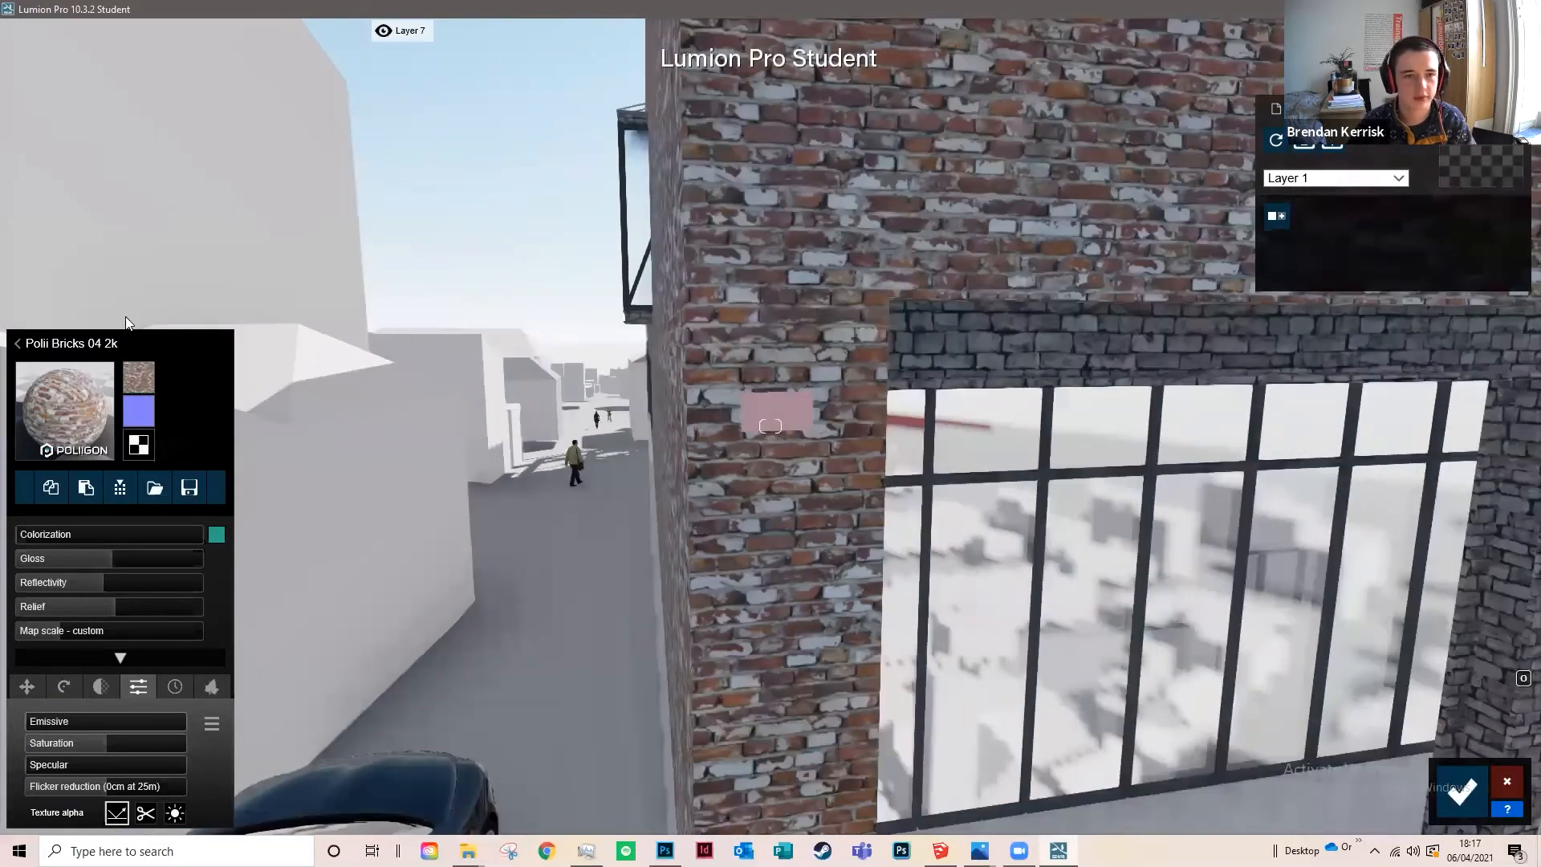
left_click(71, 344)
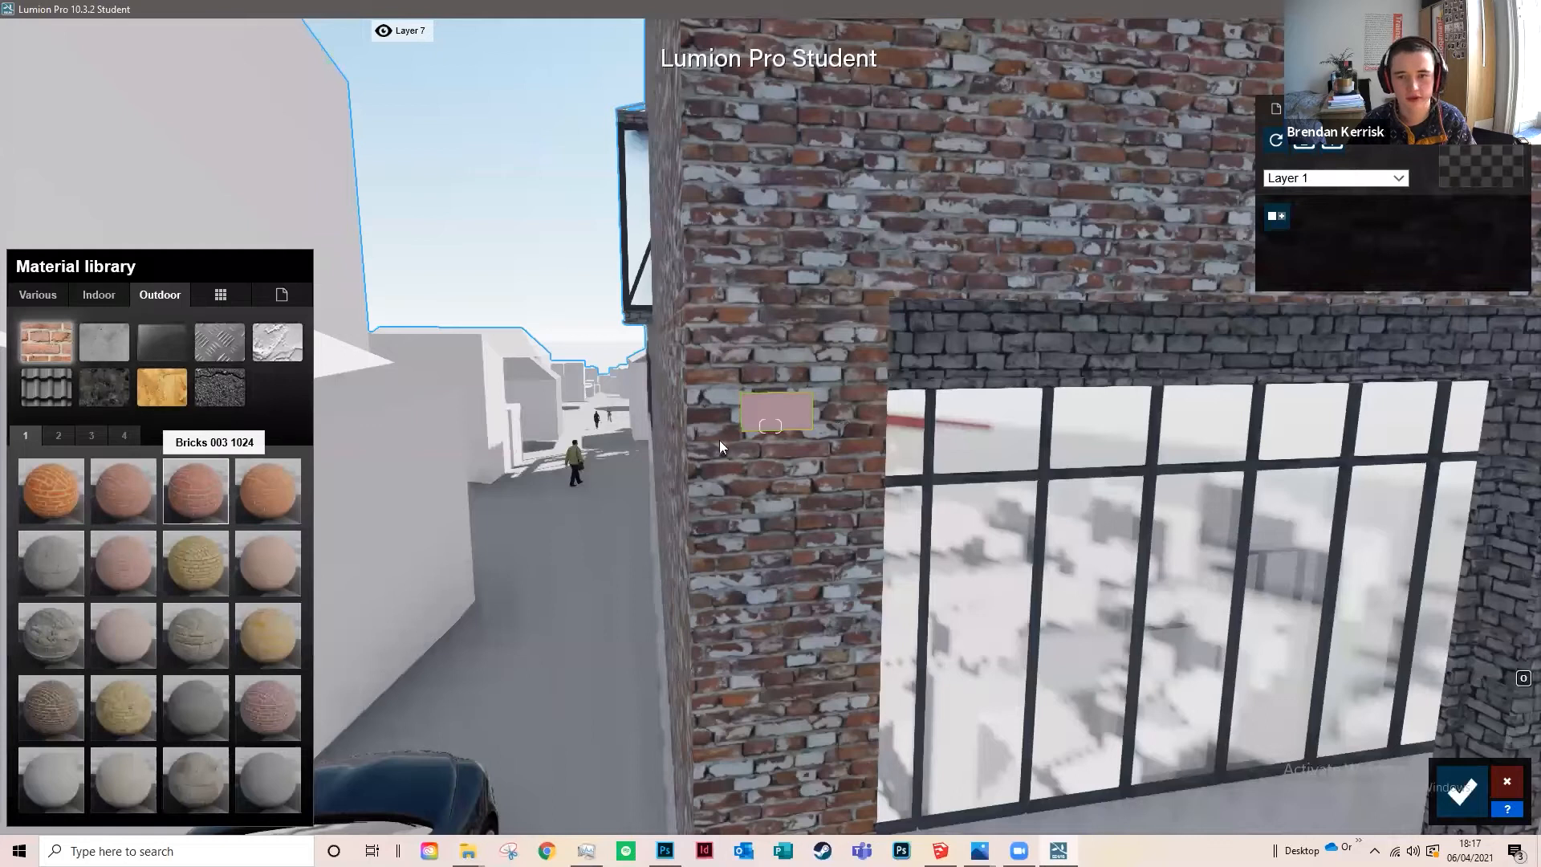
left_click(758, 409)
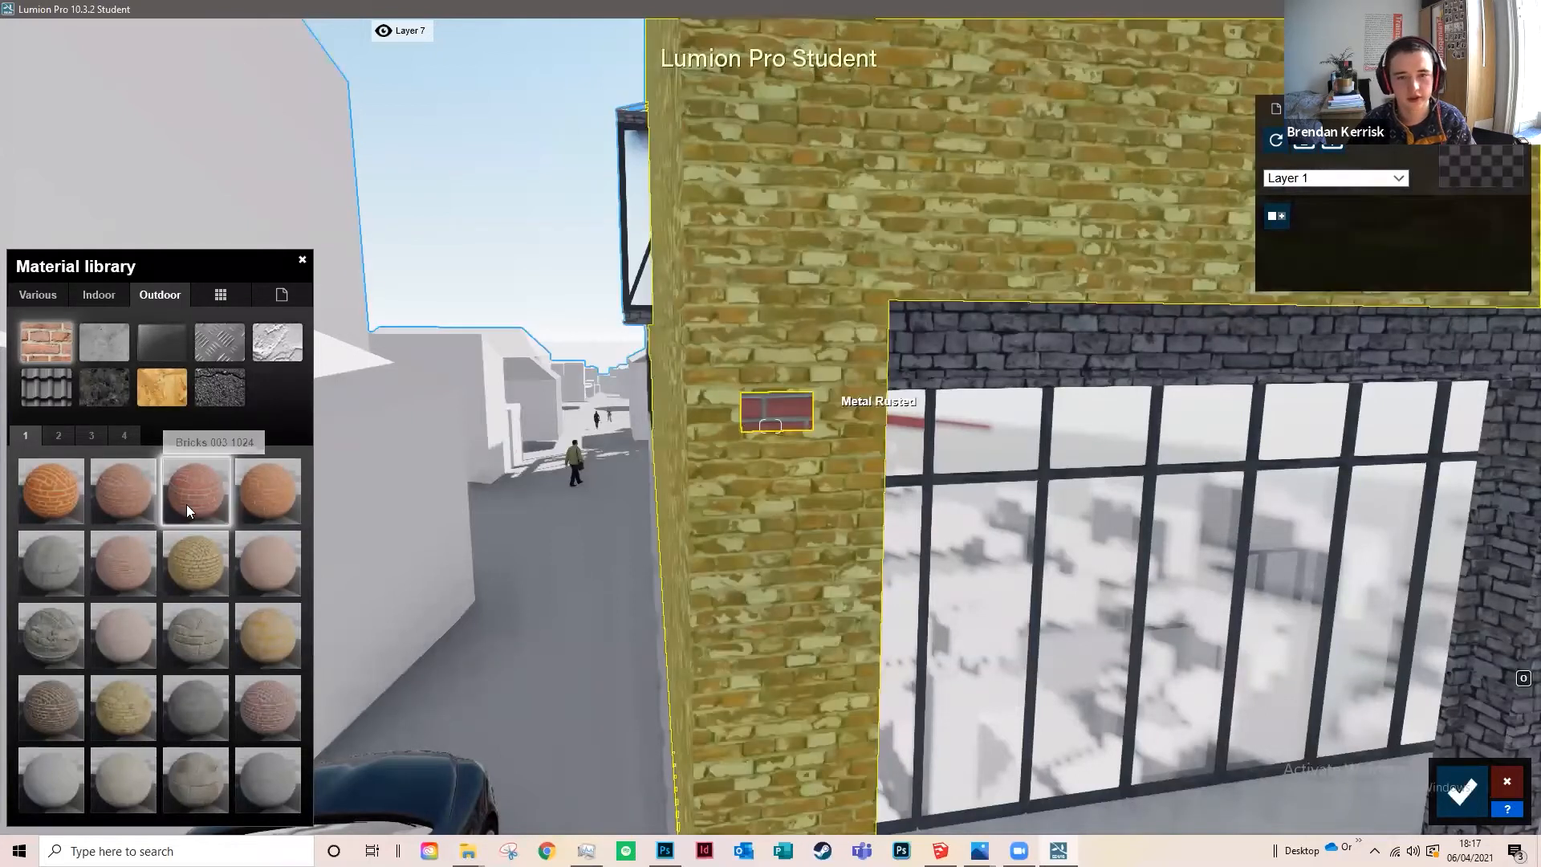
left_click(186, 504)
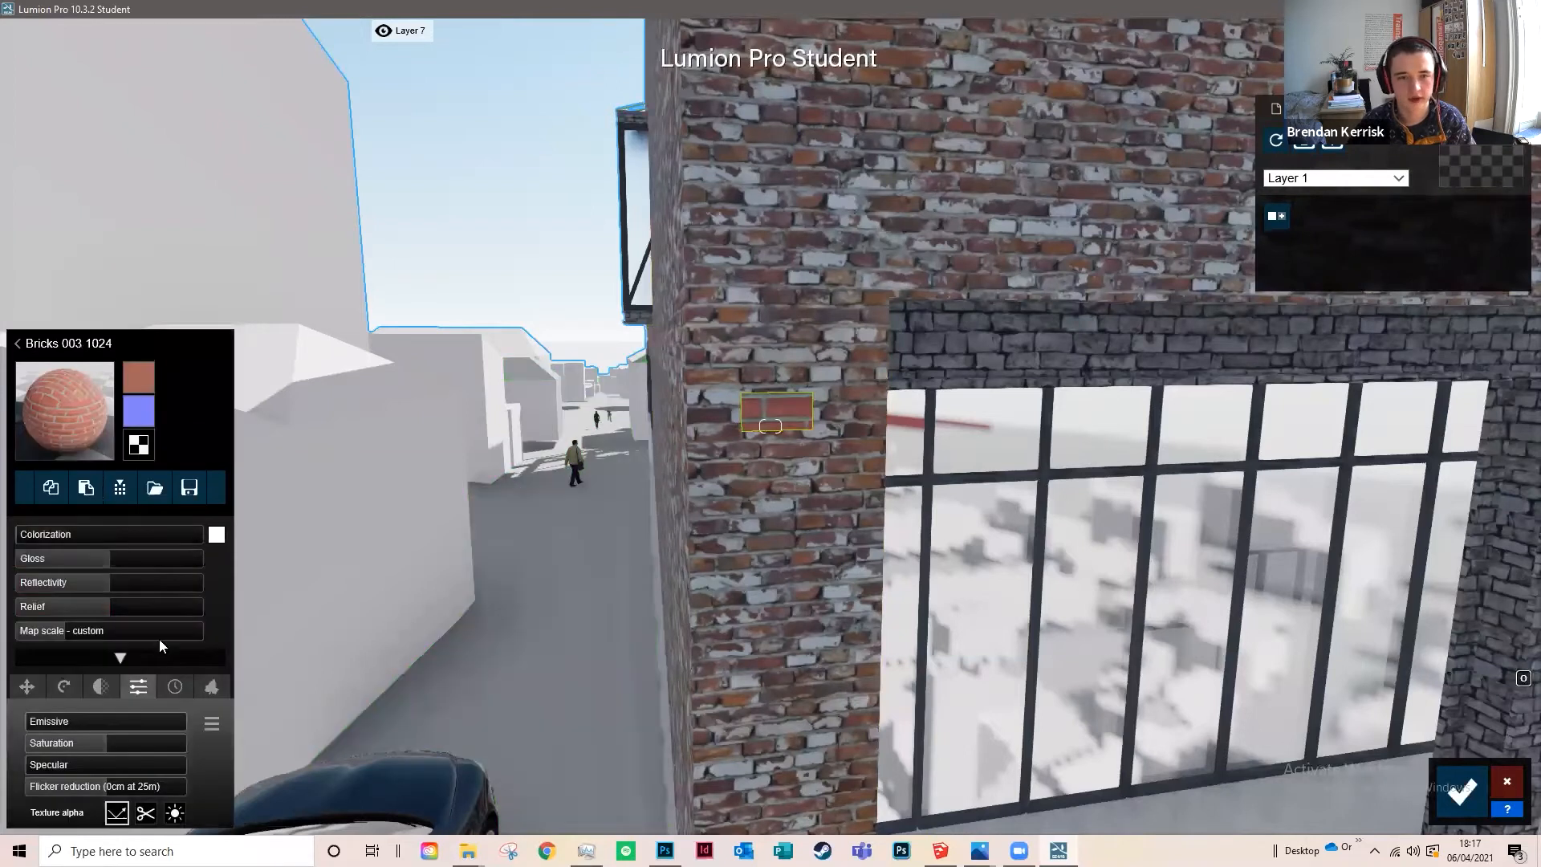
Step: Shift the brick texture on the small rectangle by adjusting its X and Y offsets
key("d")
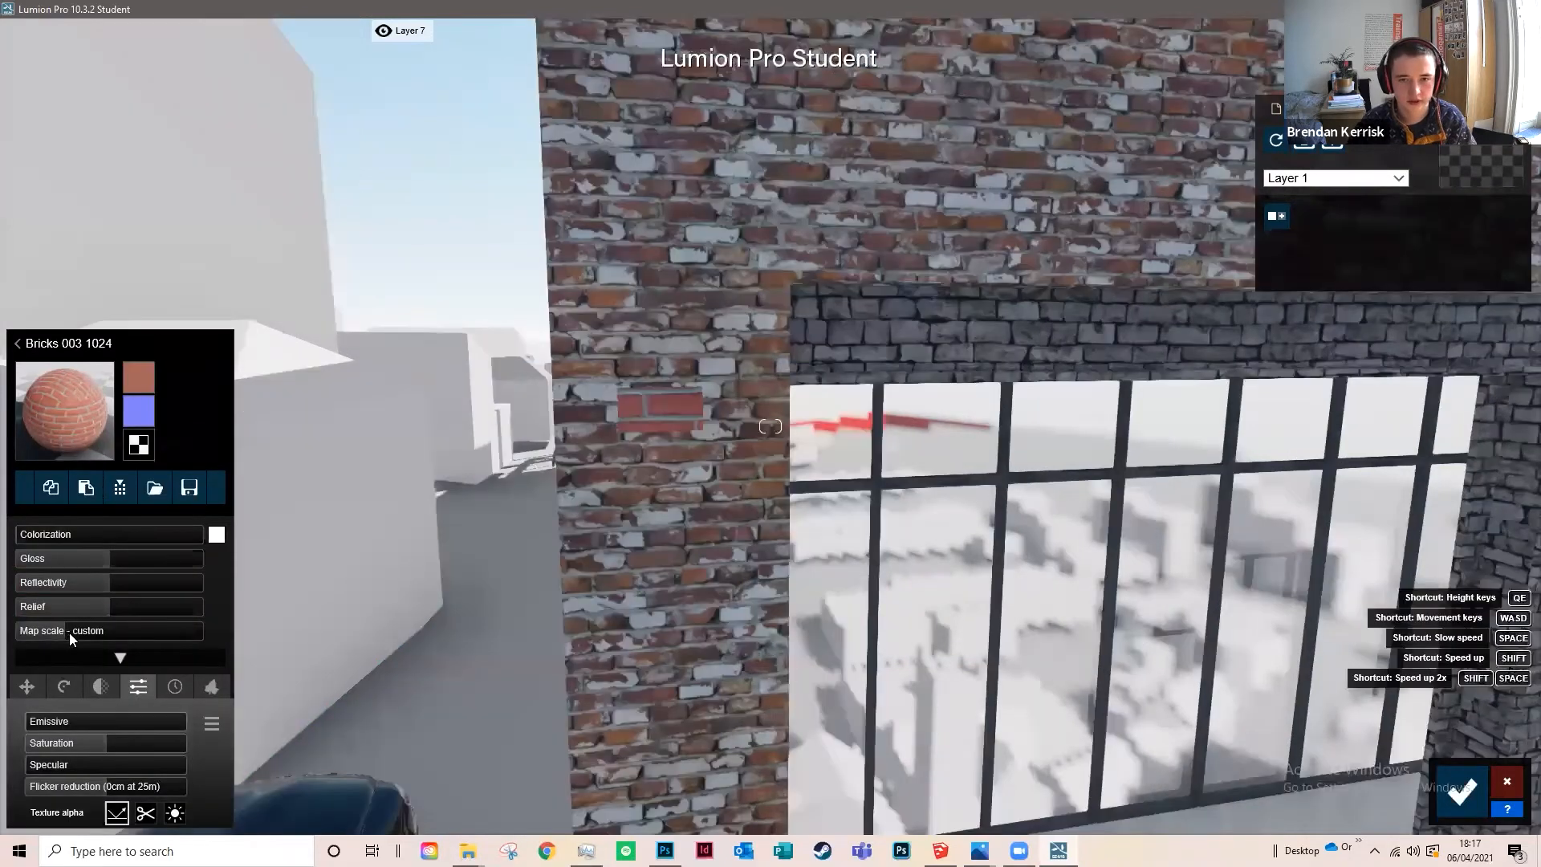
key("w")
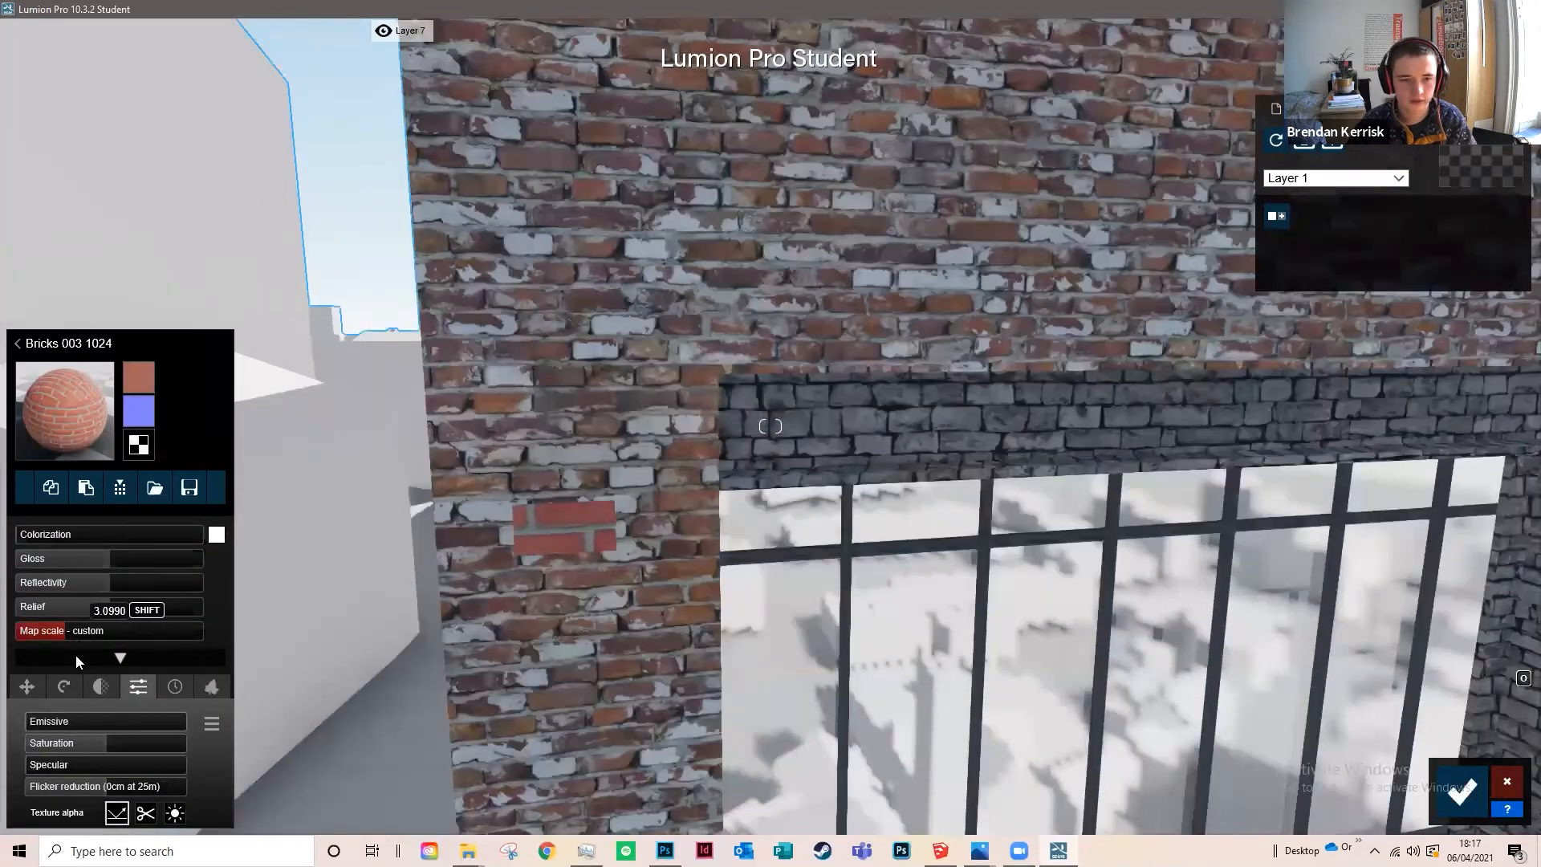
left_click(26, 688)
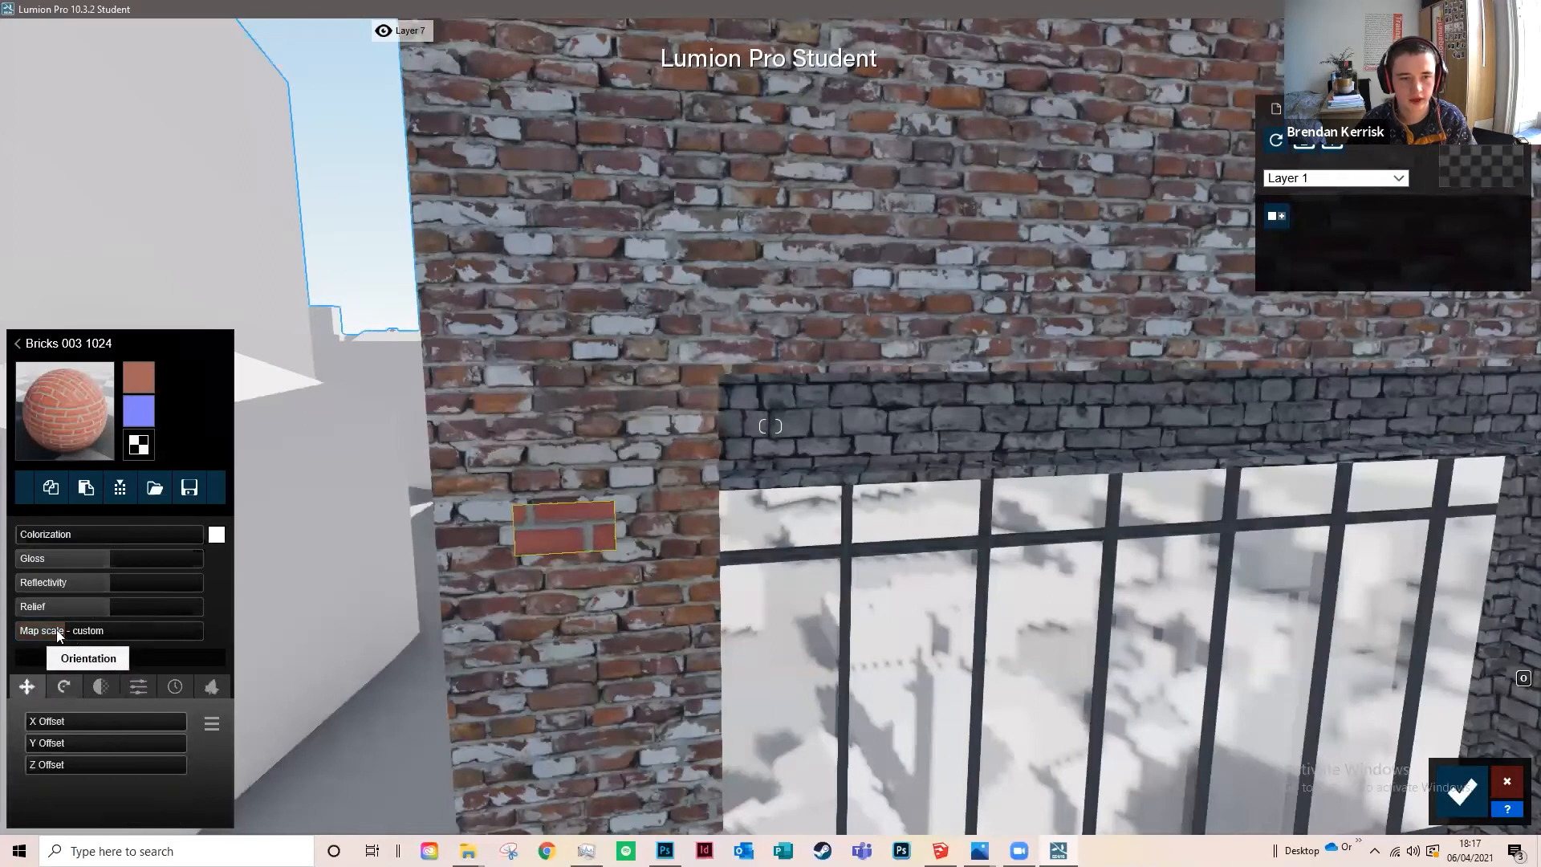
left_click(50, 719)
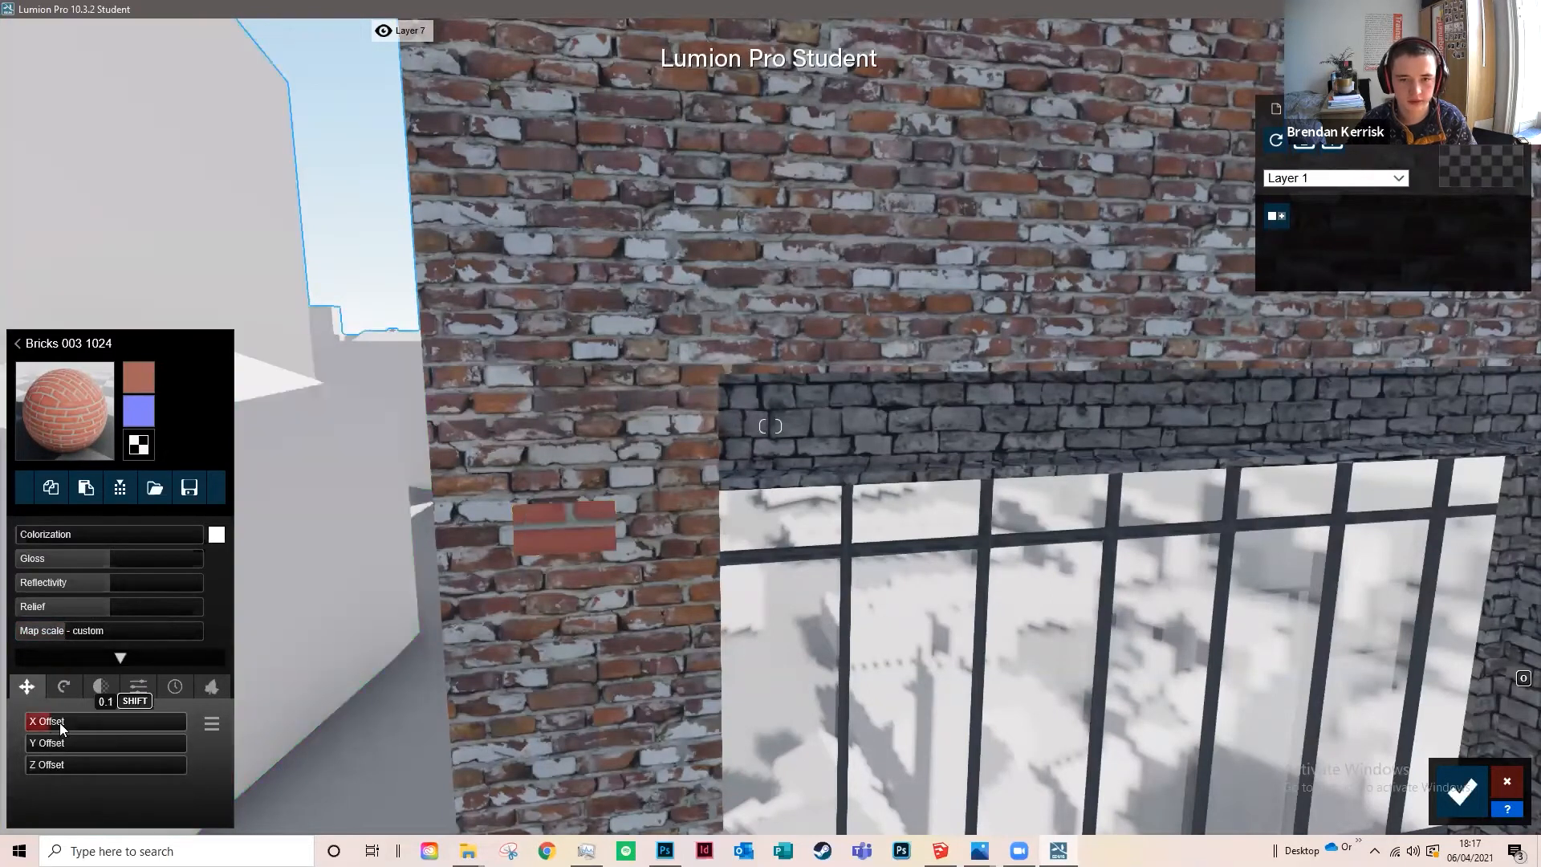
left_click_drag(61, 724, 55, 744)
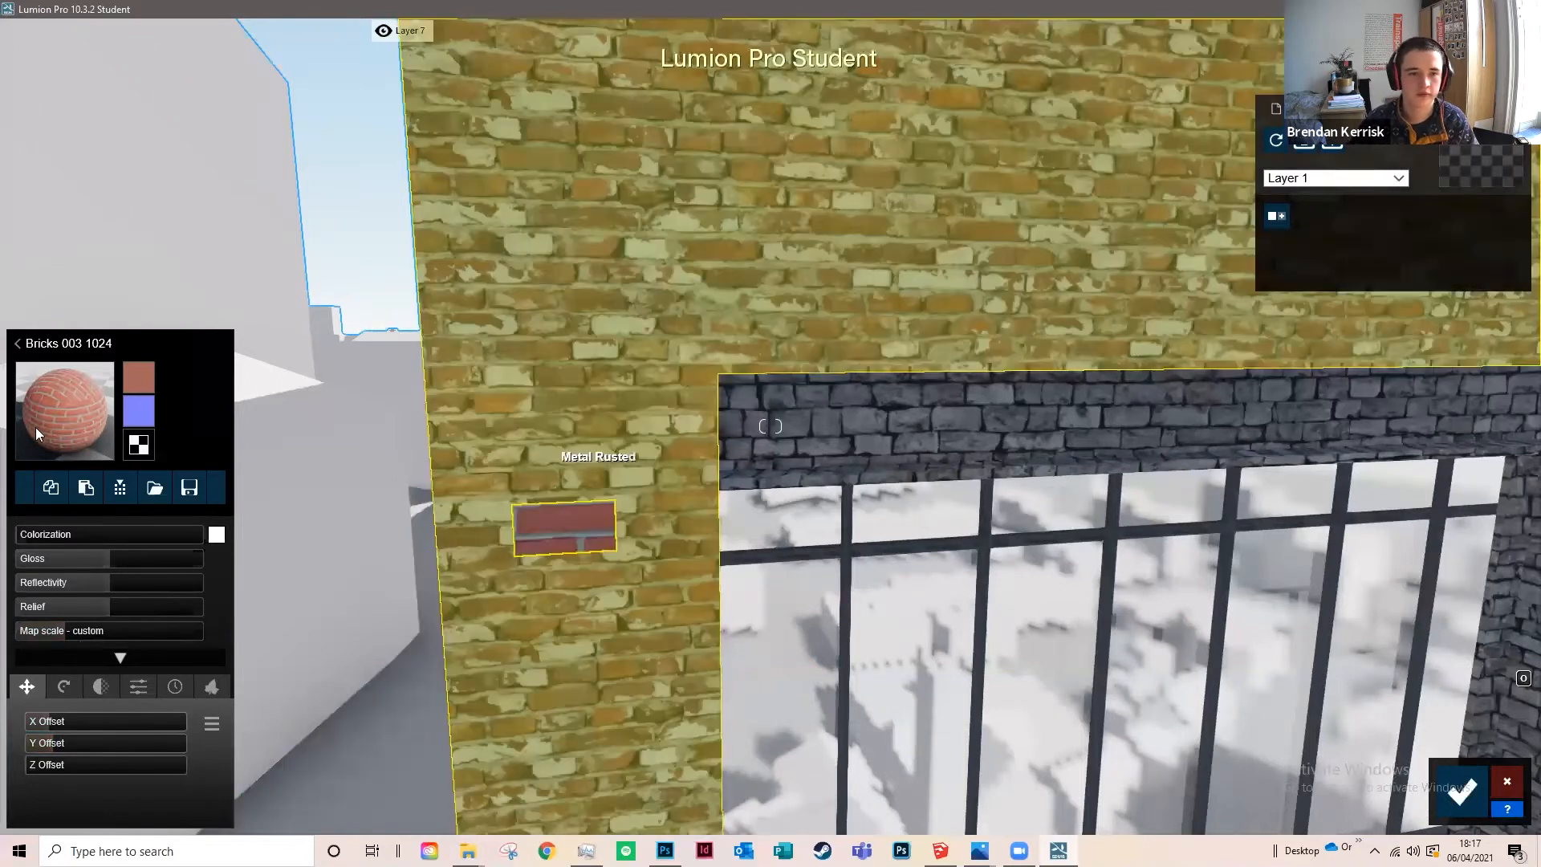
Step: Select the main wall's Polii Bricks 04 2k material and load Brick Texture.jpg from the bRICK 1 folder as its colour map
key("s")
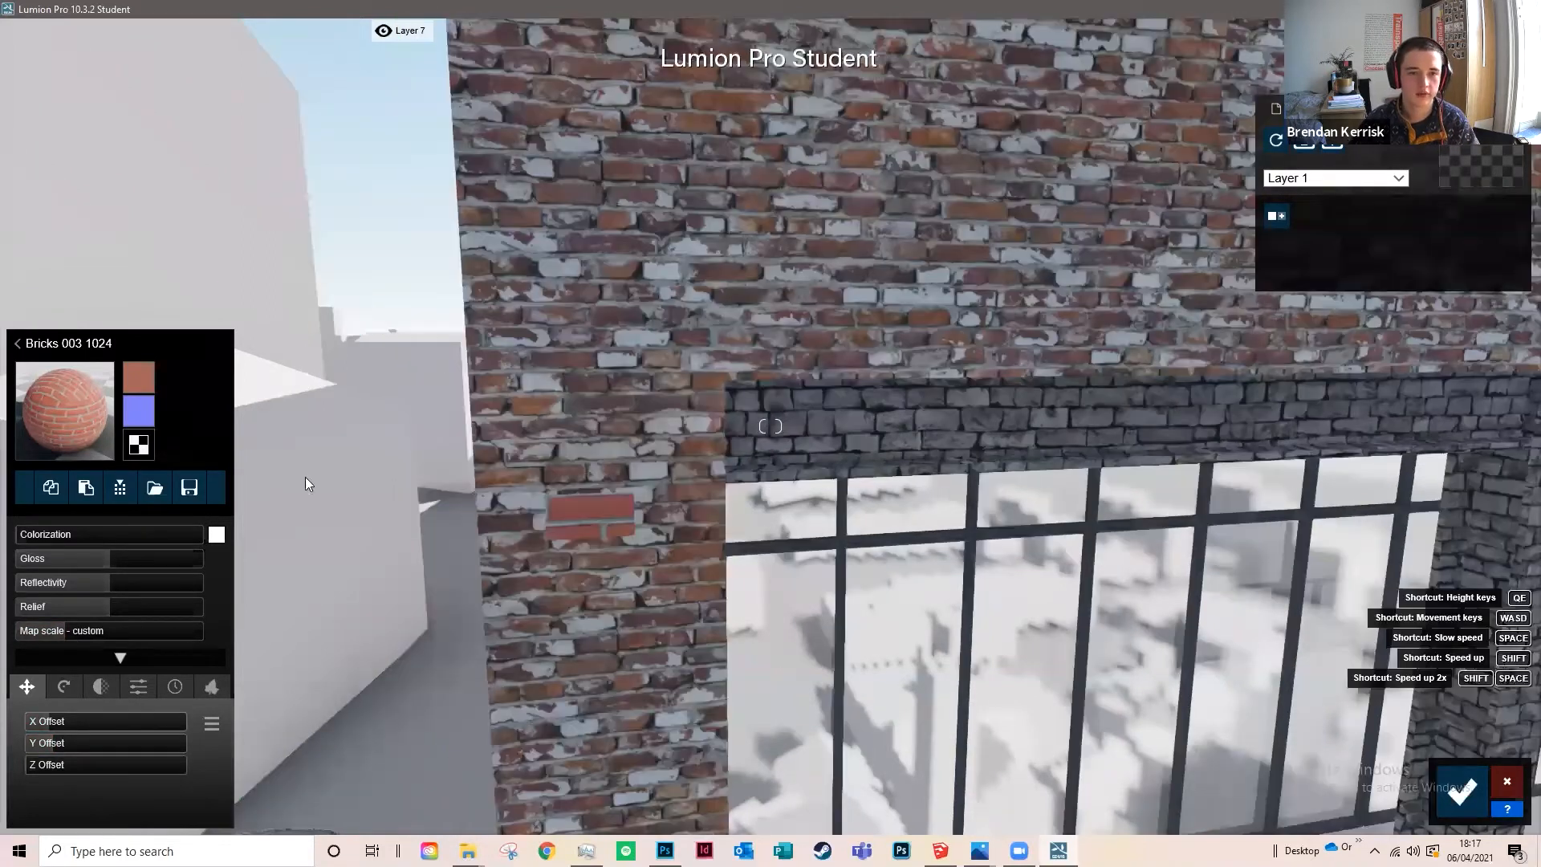
key("s")
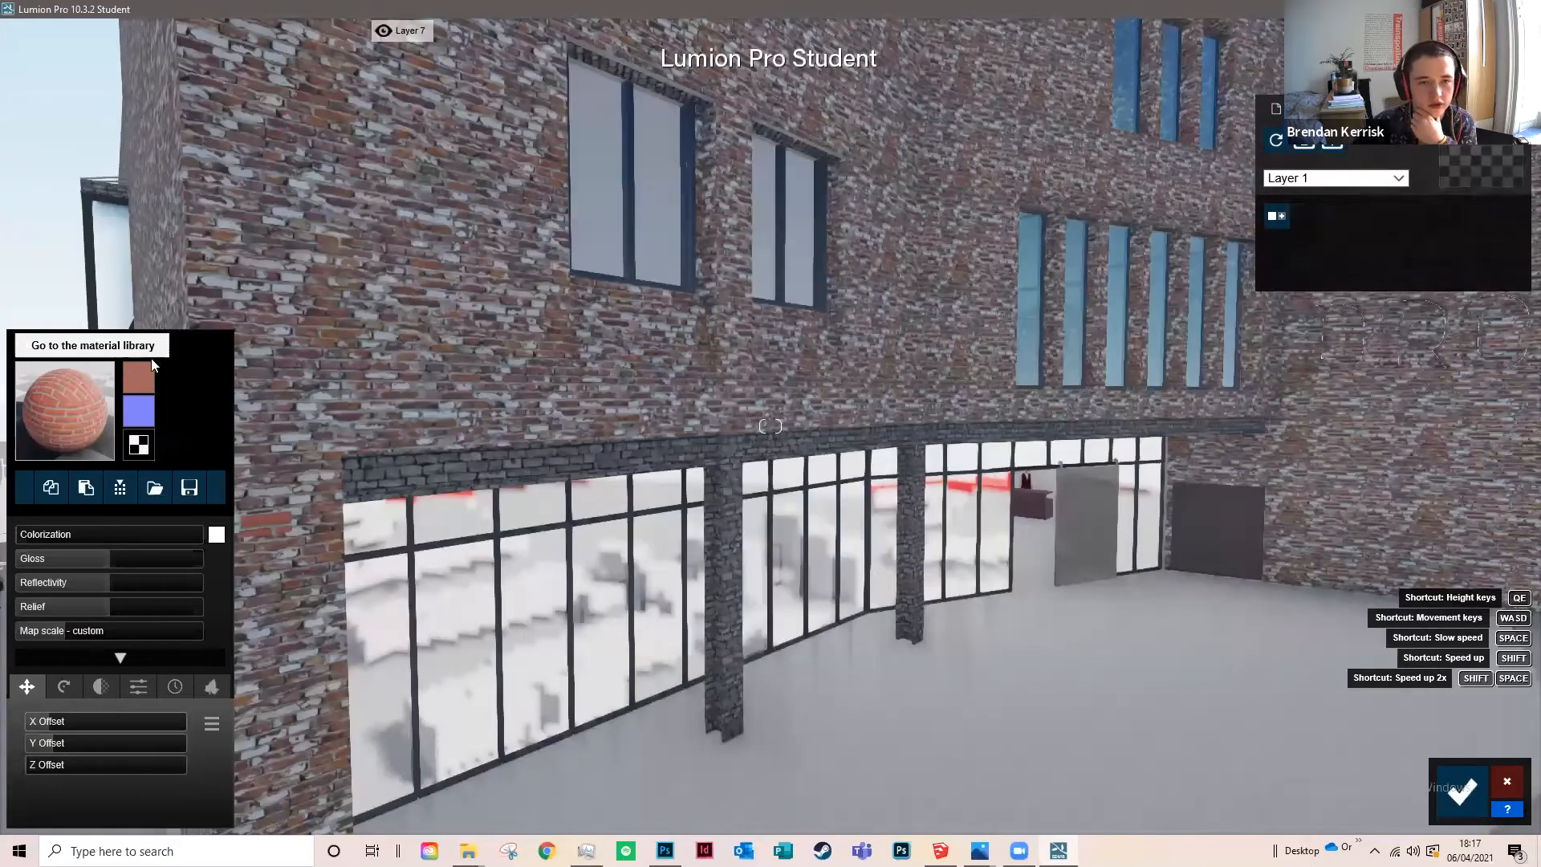
key("s")
left_click(332, 393)
mouse_move(132, 378)
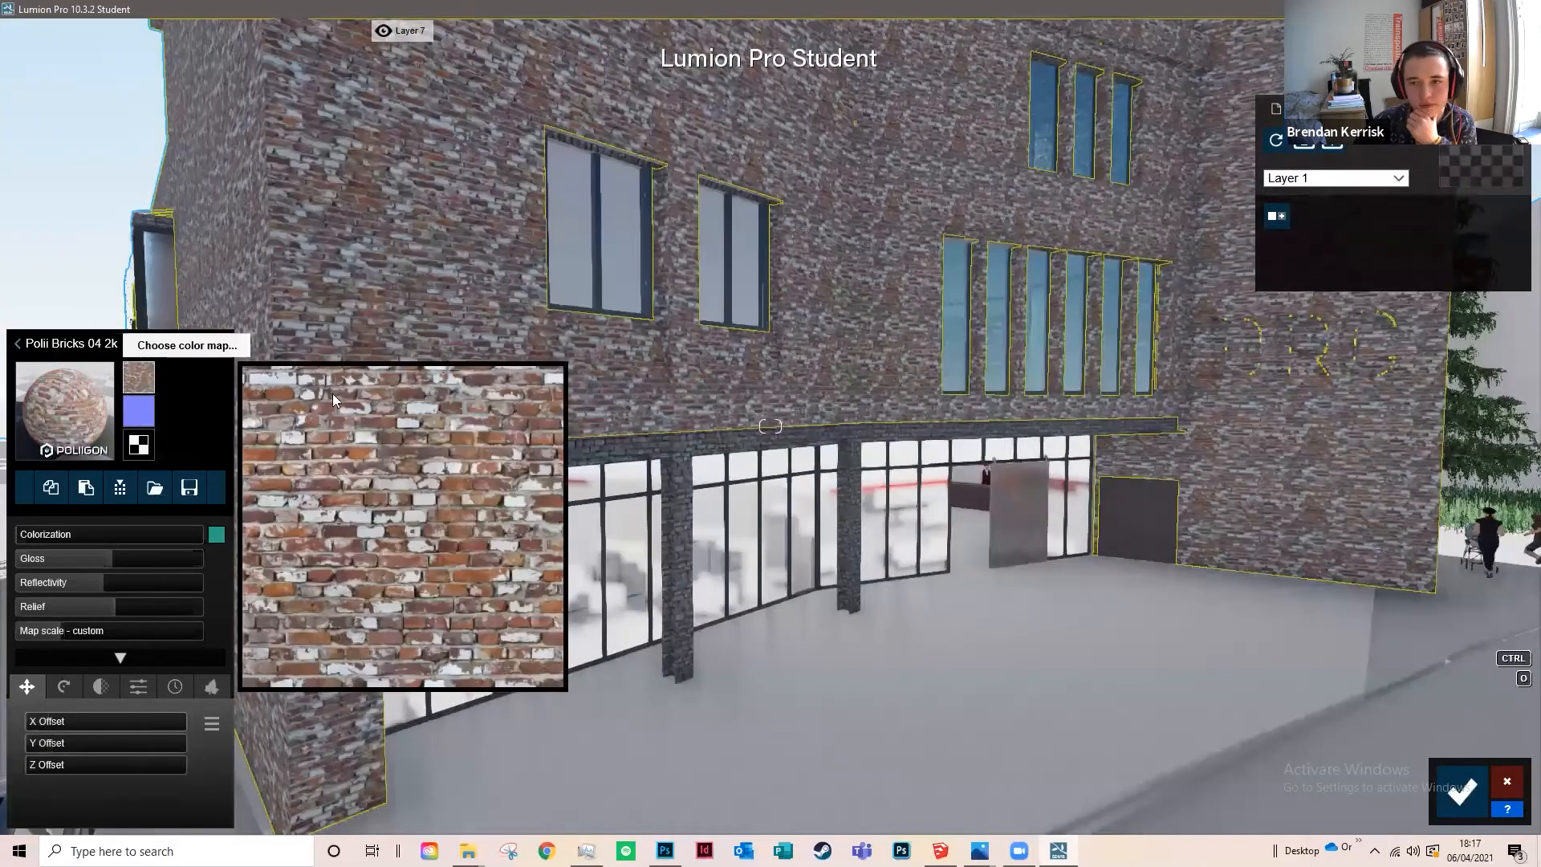
left_click(136, 379)
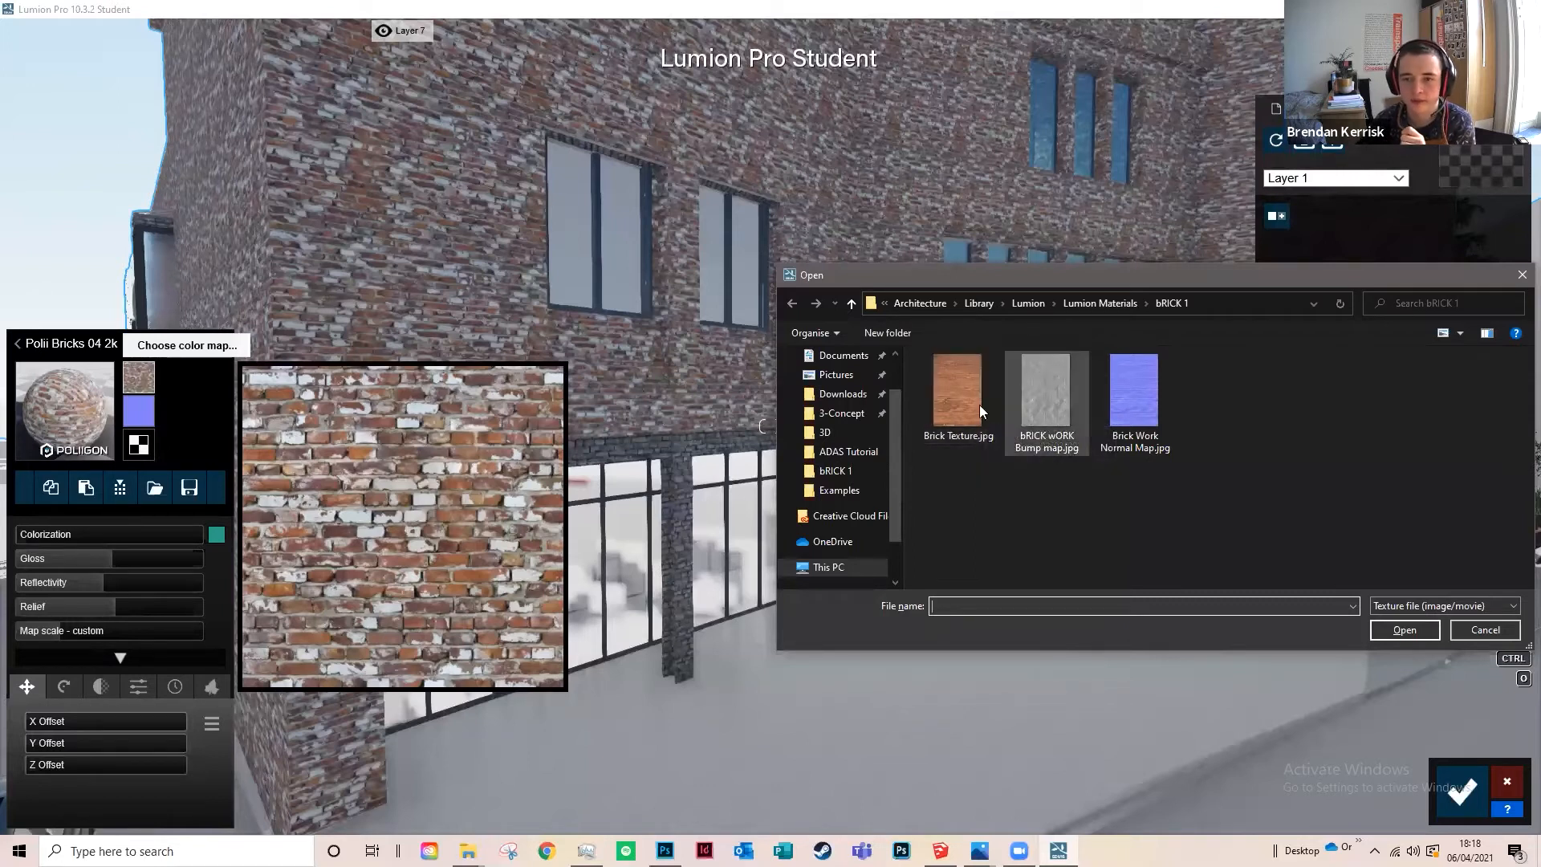
left_click(946, 390)
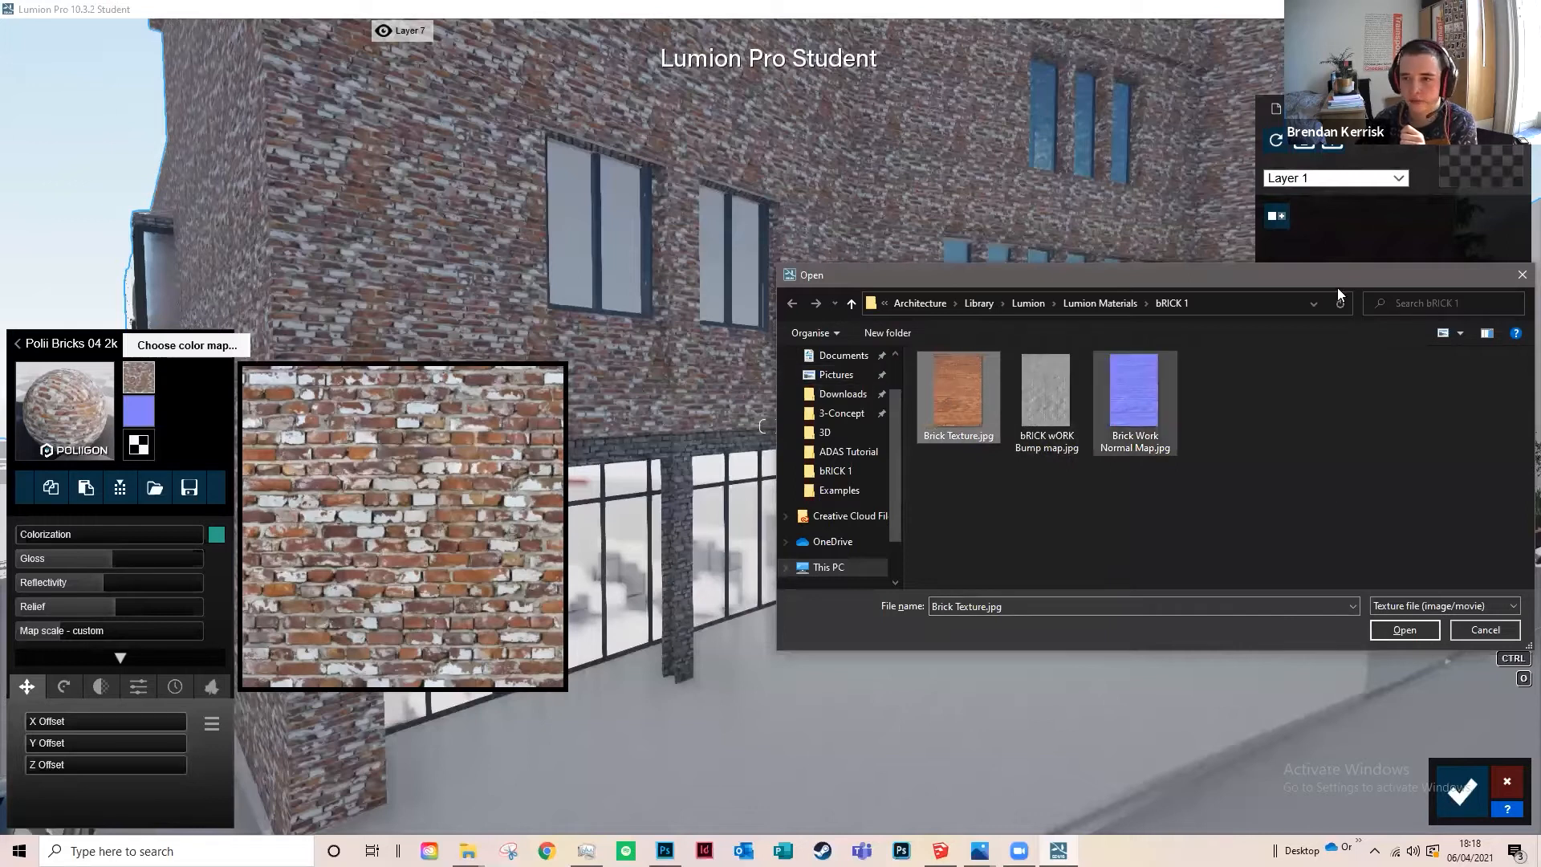
key("Return")
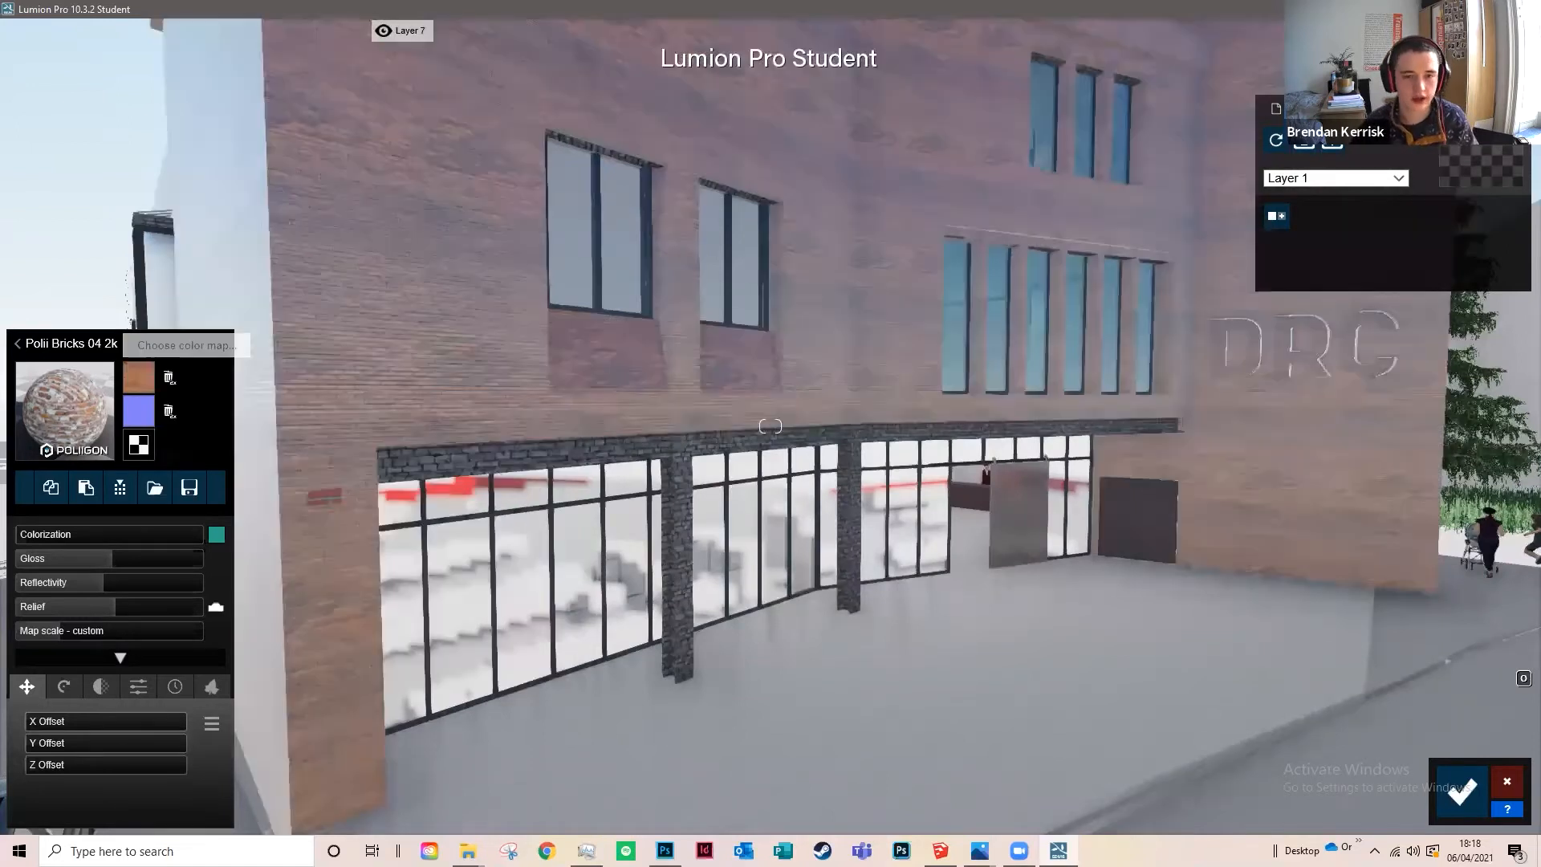
Step: Load Brick Work Normal Map.jpg as the wall material's normal map and bRICK wORK Bump map.jpg as its displacement map
key("w")
key("a")
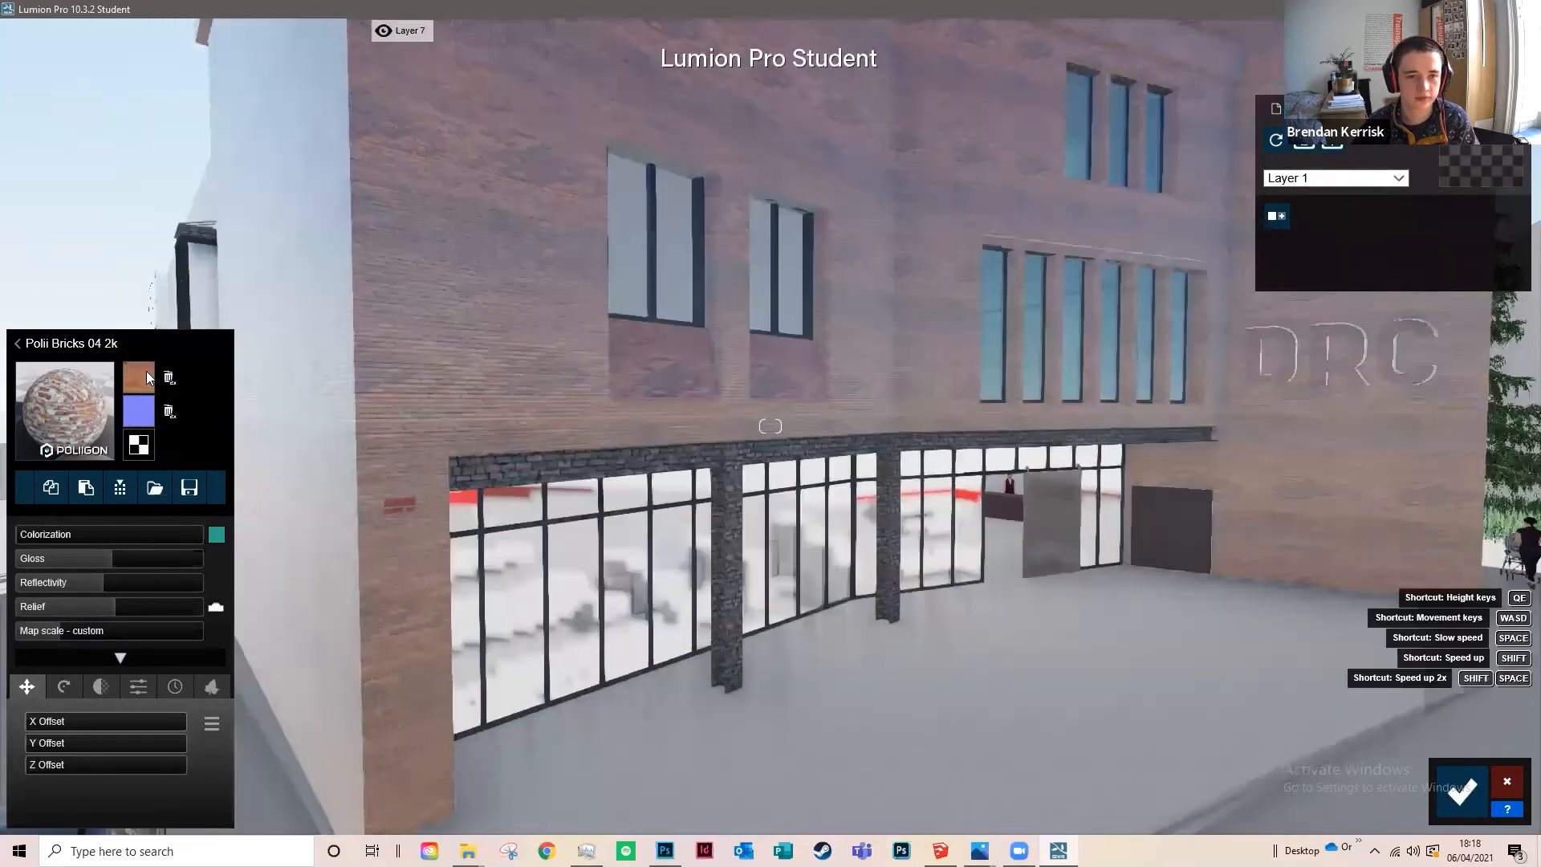
key("w")
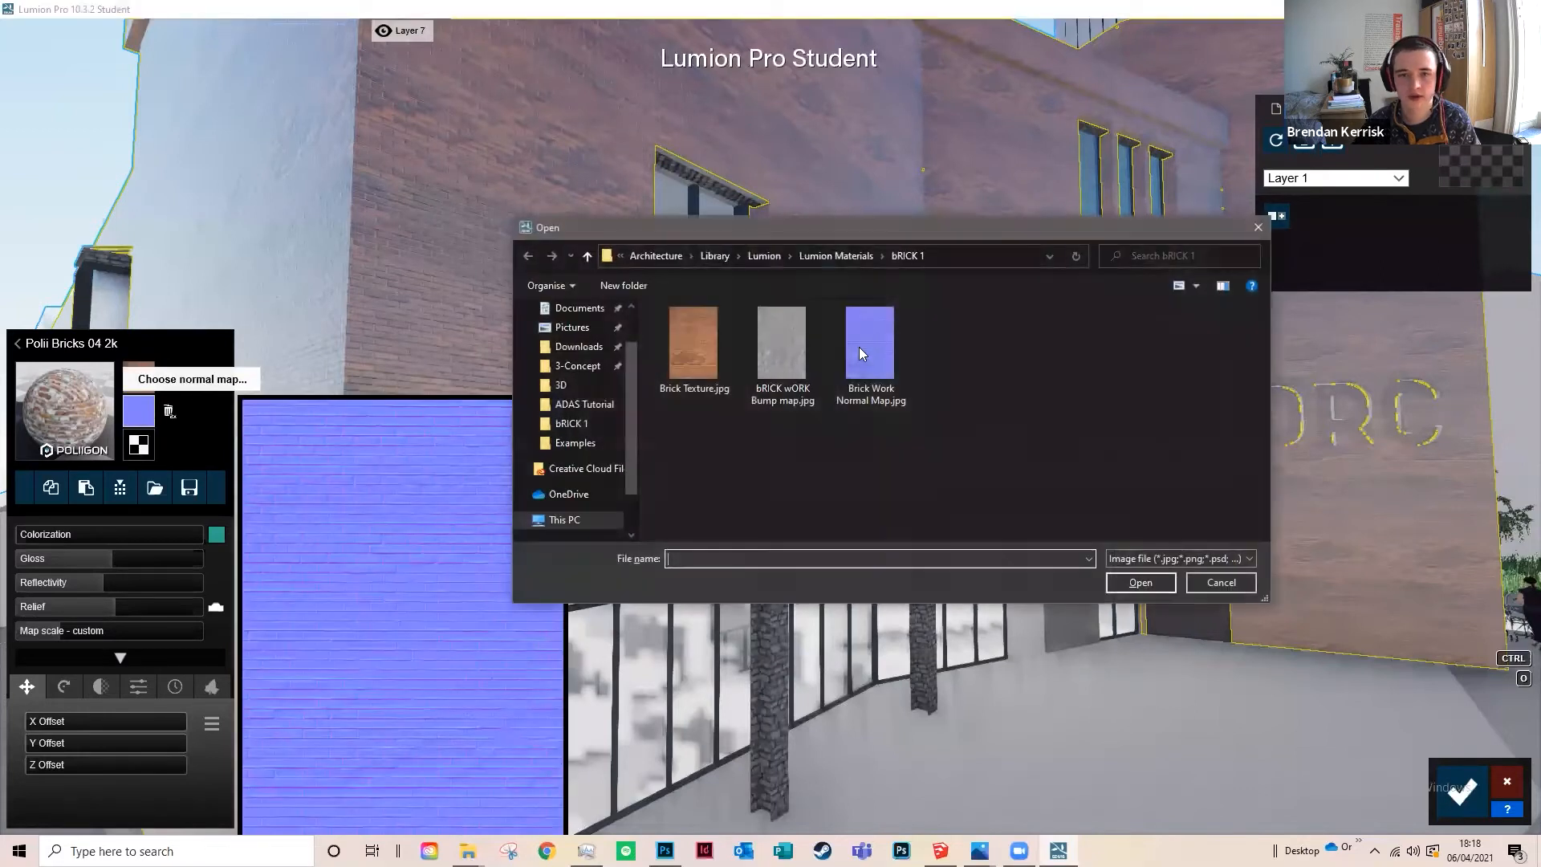
left_click(874, 345)
left_click(1158, 586)
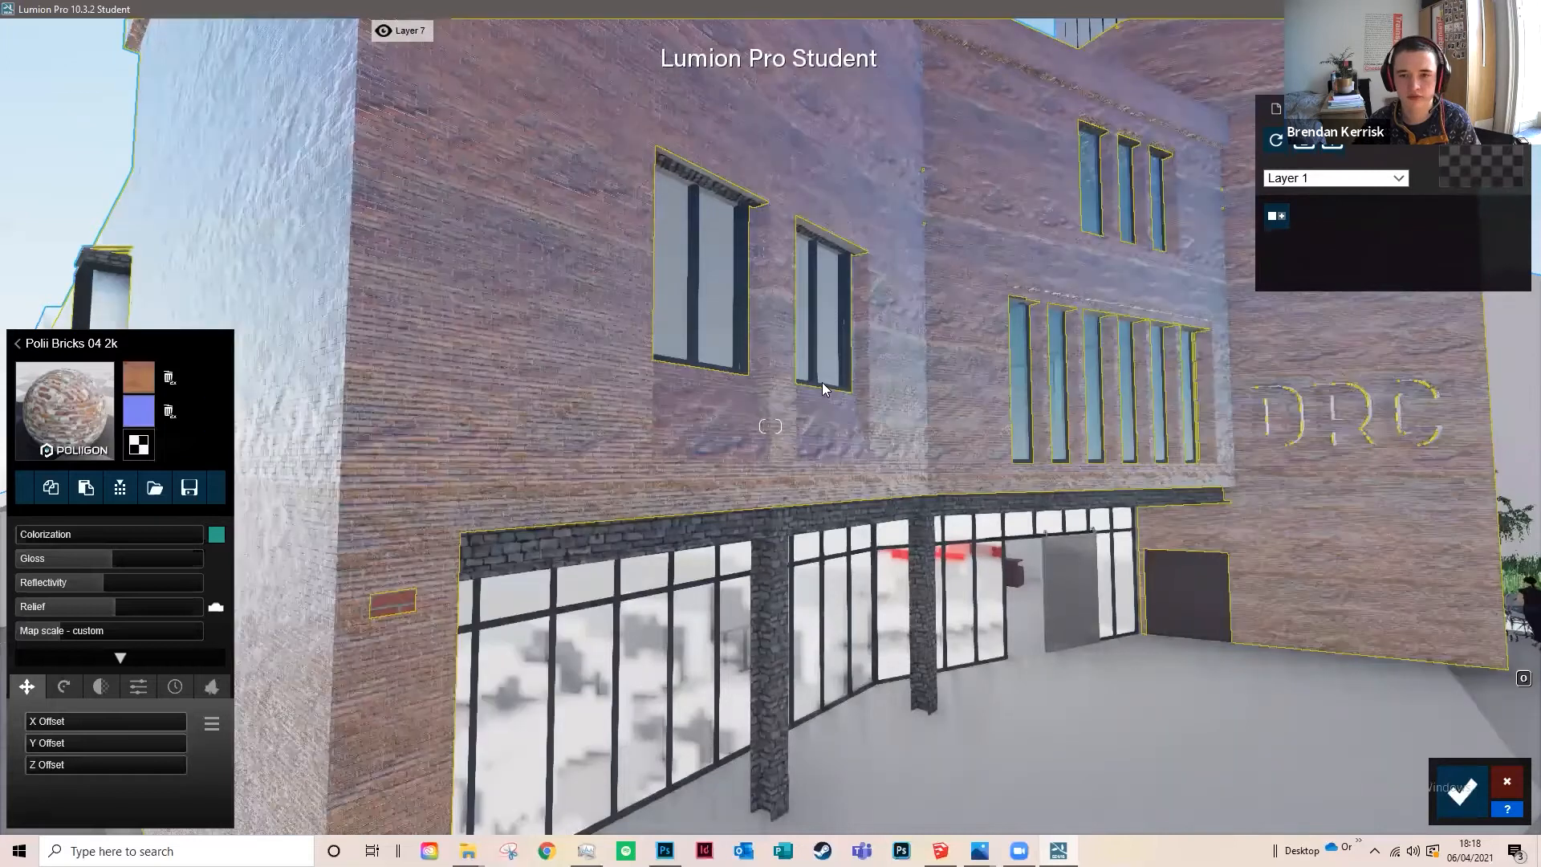
left_click(138, 445)
left_click(781, 346)
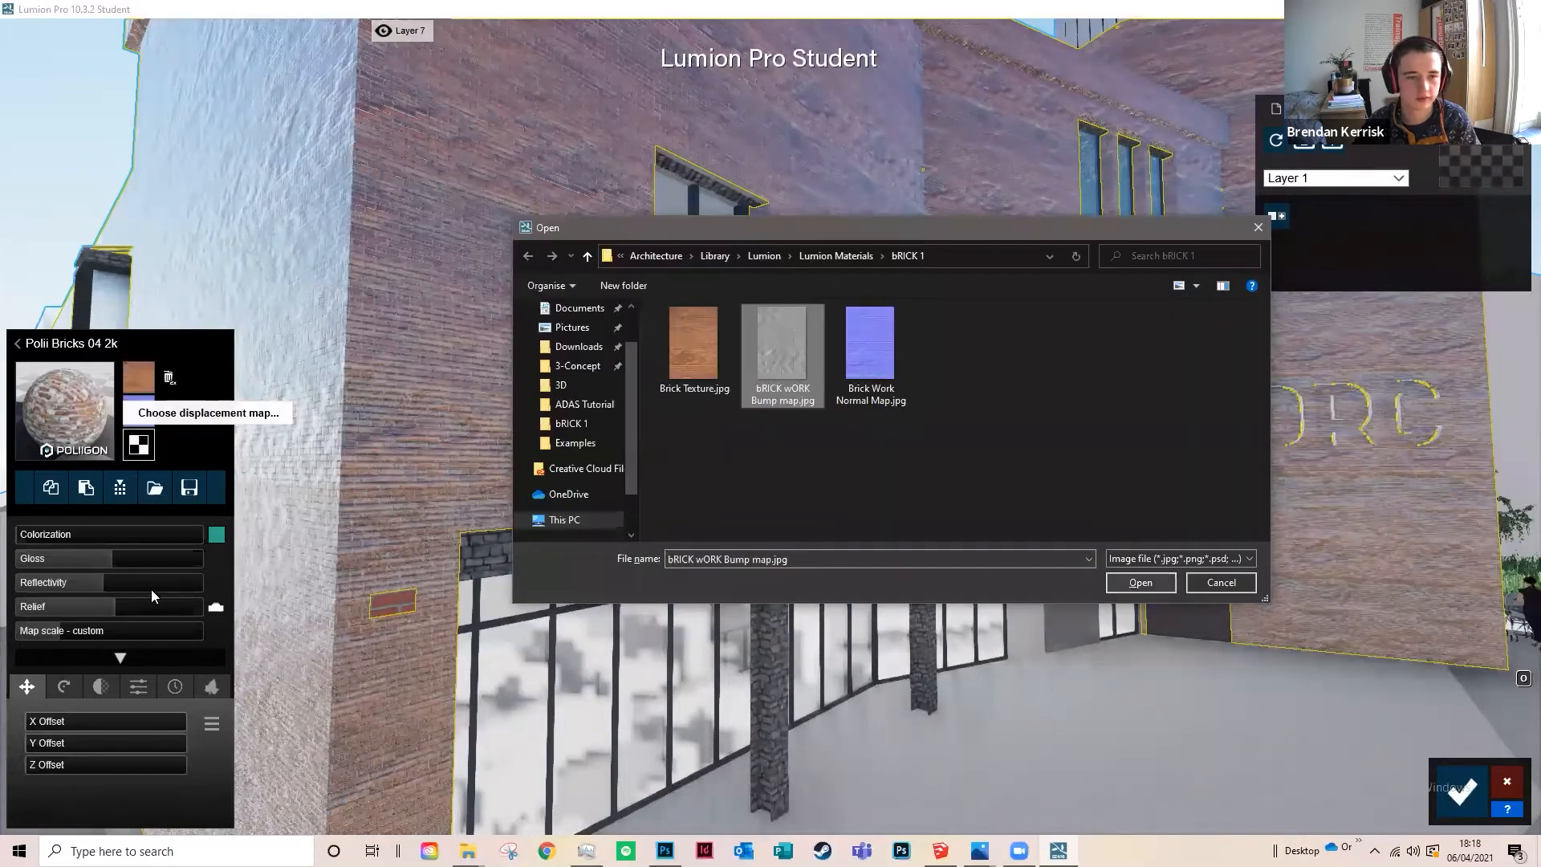
left_click(1138, 584)
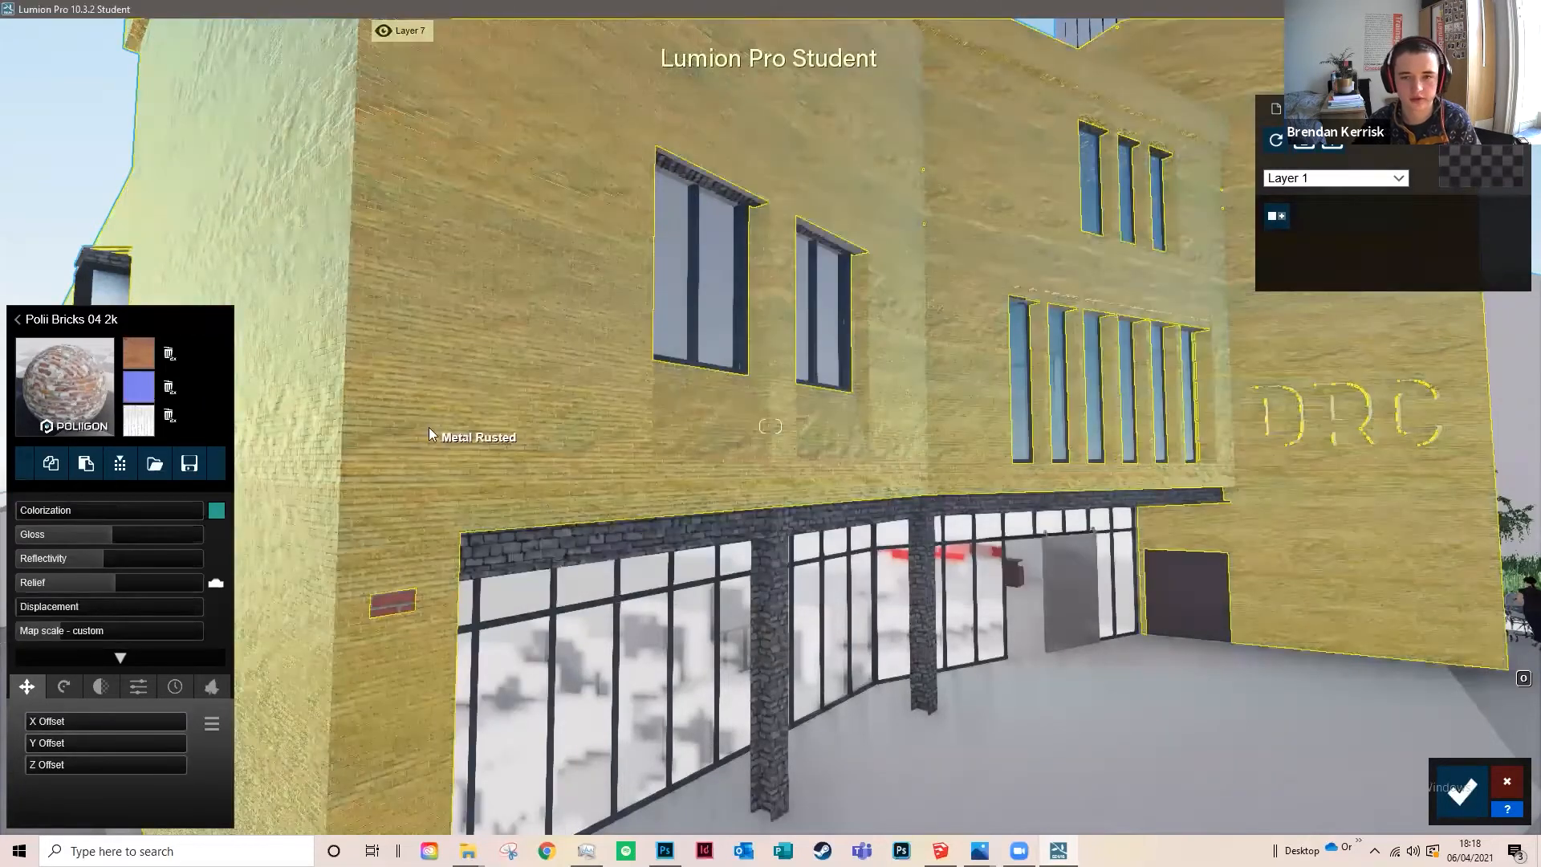
Step: Set the wall brick's gloss to 0.4, raise its reflectivity to about 1.4 and reduce its relief
key("a")
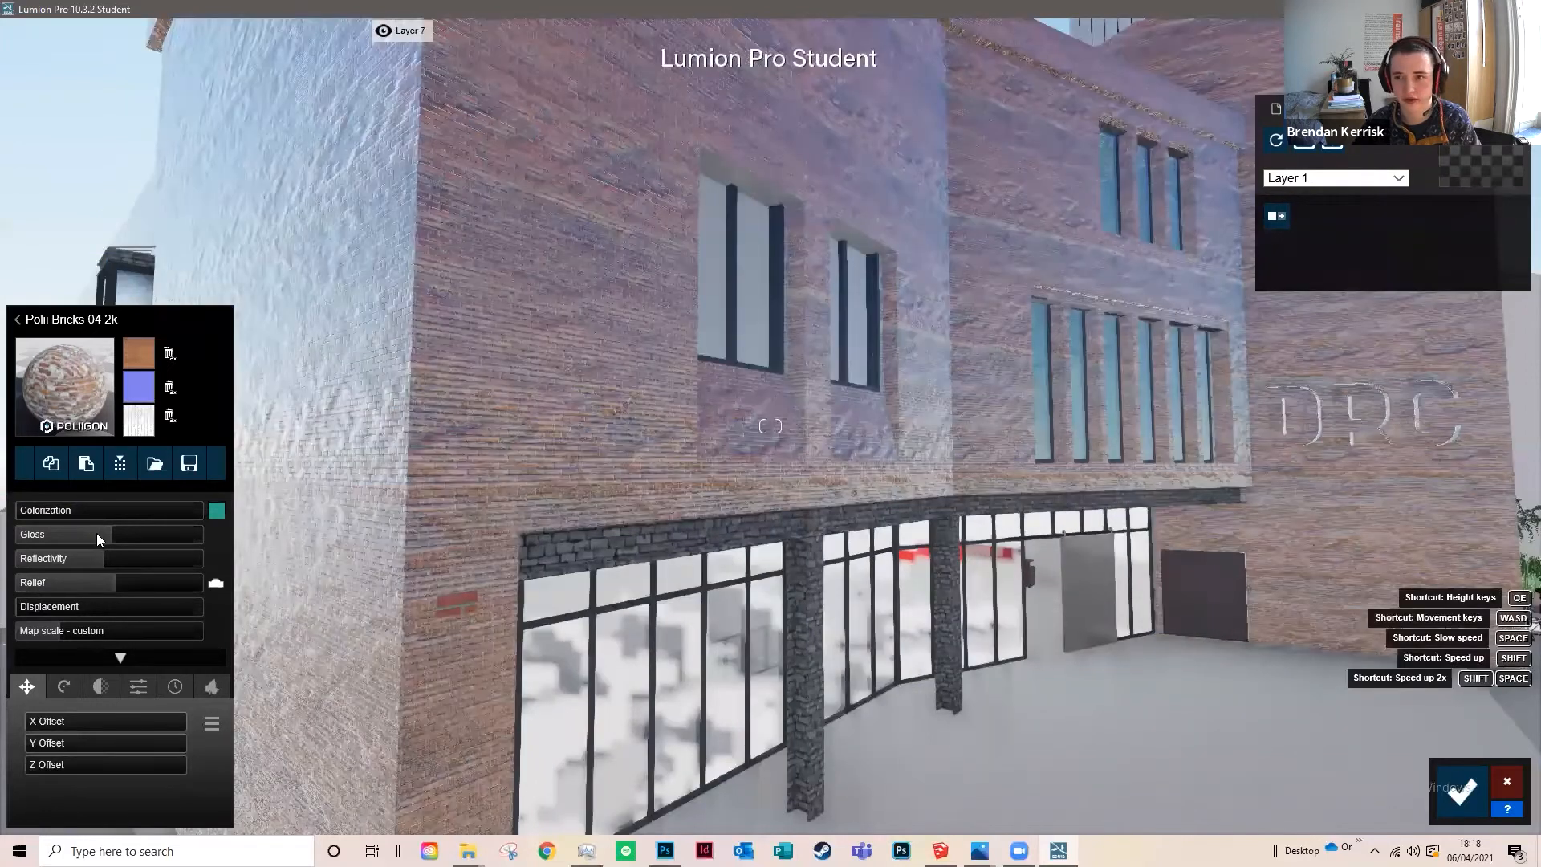
key("a")
key("a")
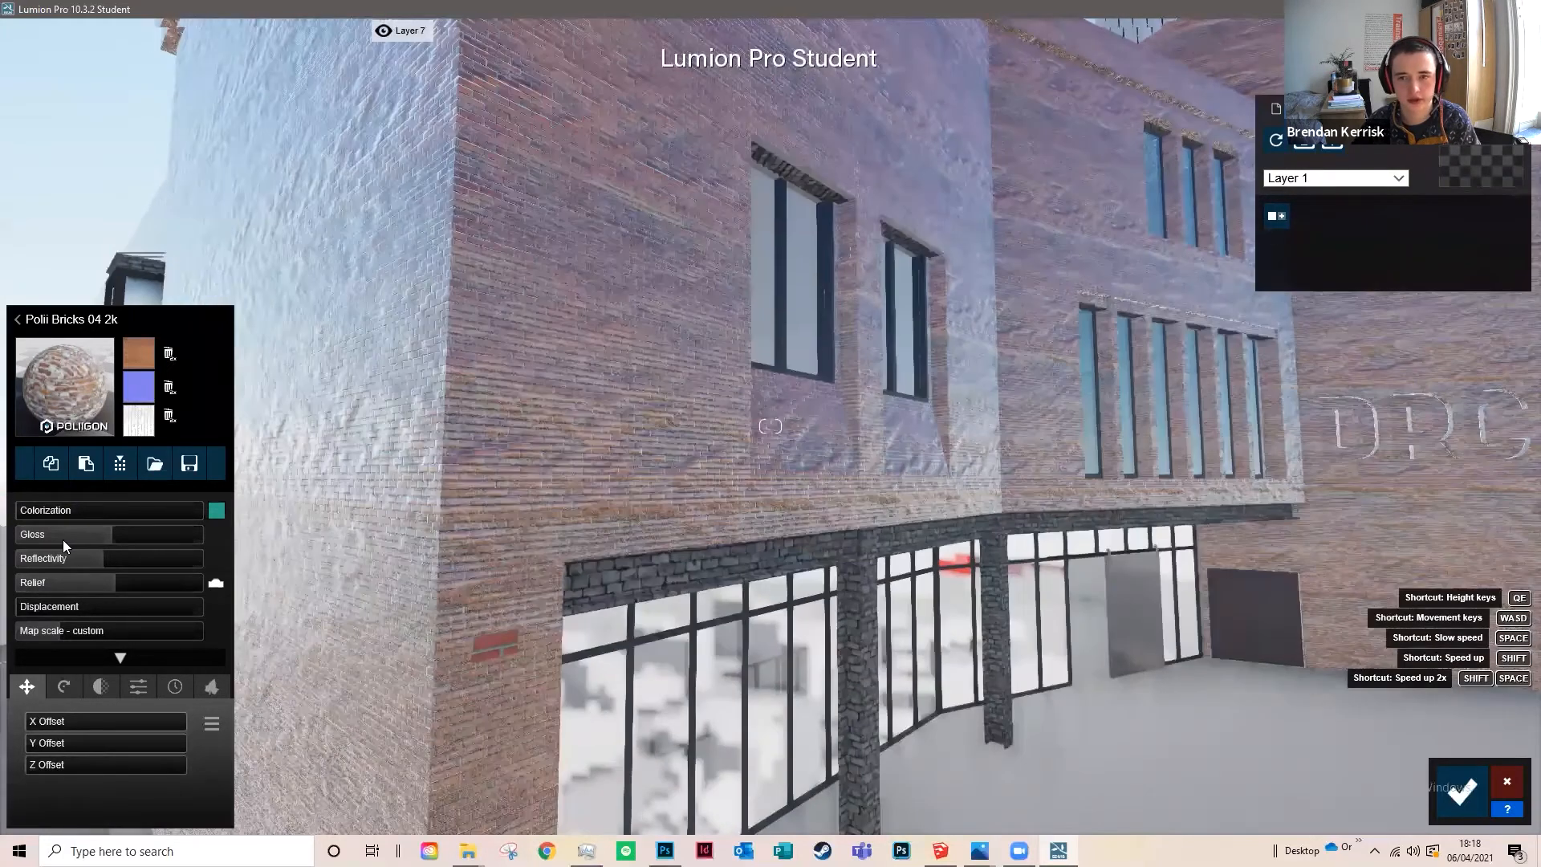
left_click_drag(62, 539, 58, 539)
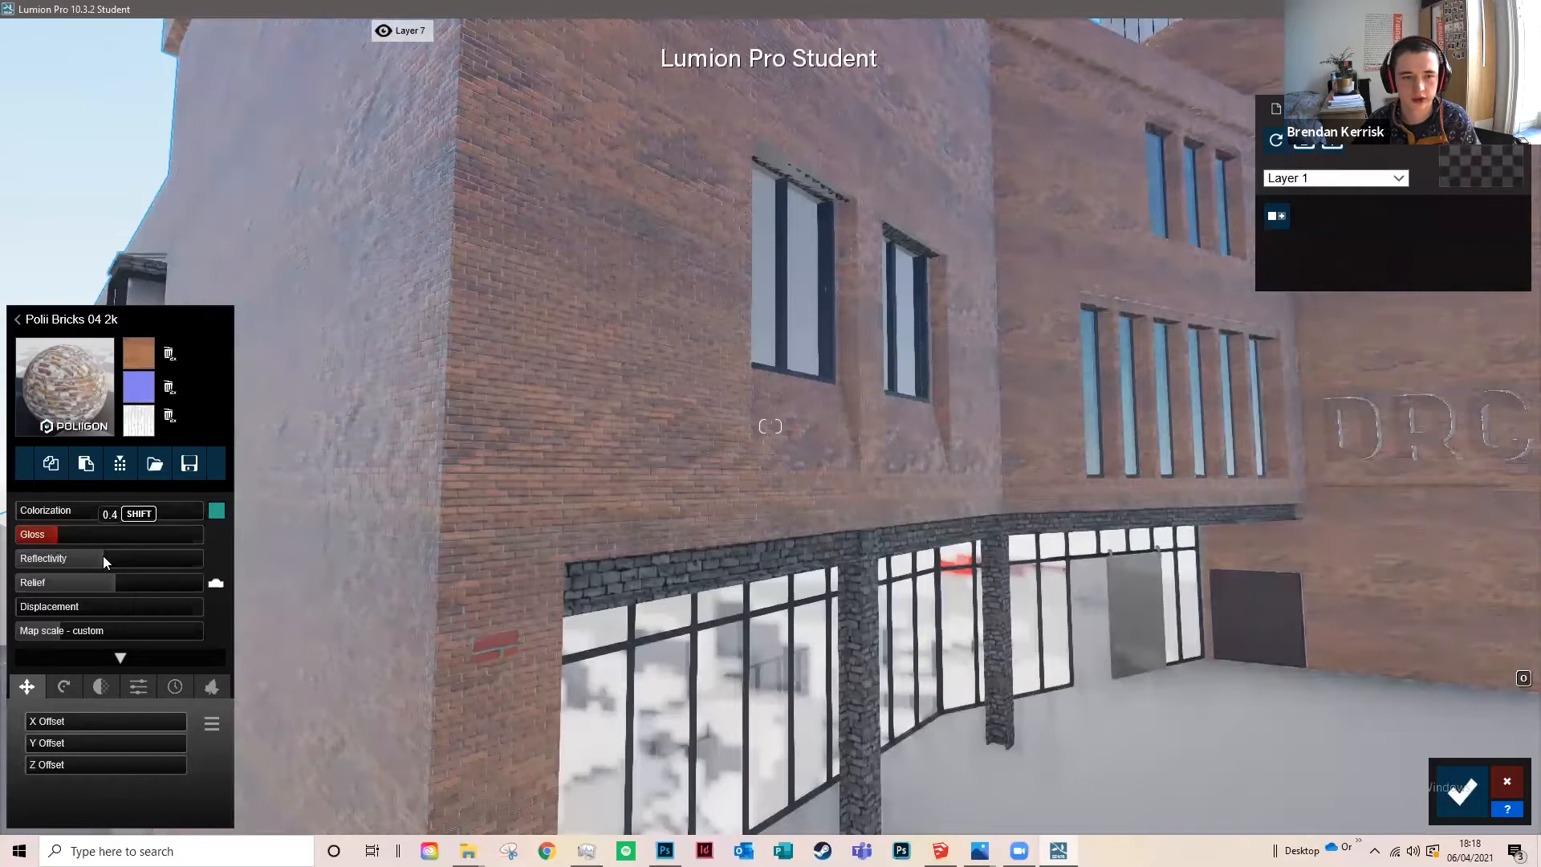
left_click_drag(89, 557, 198, 557)
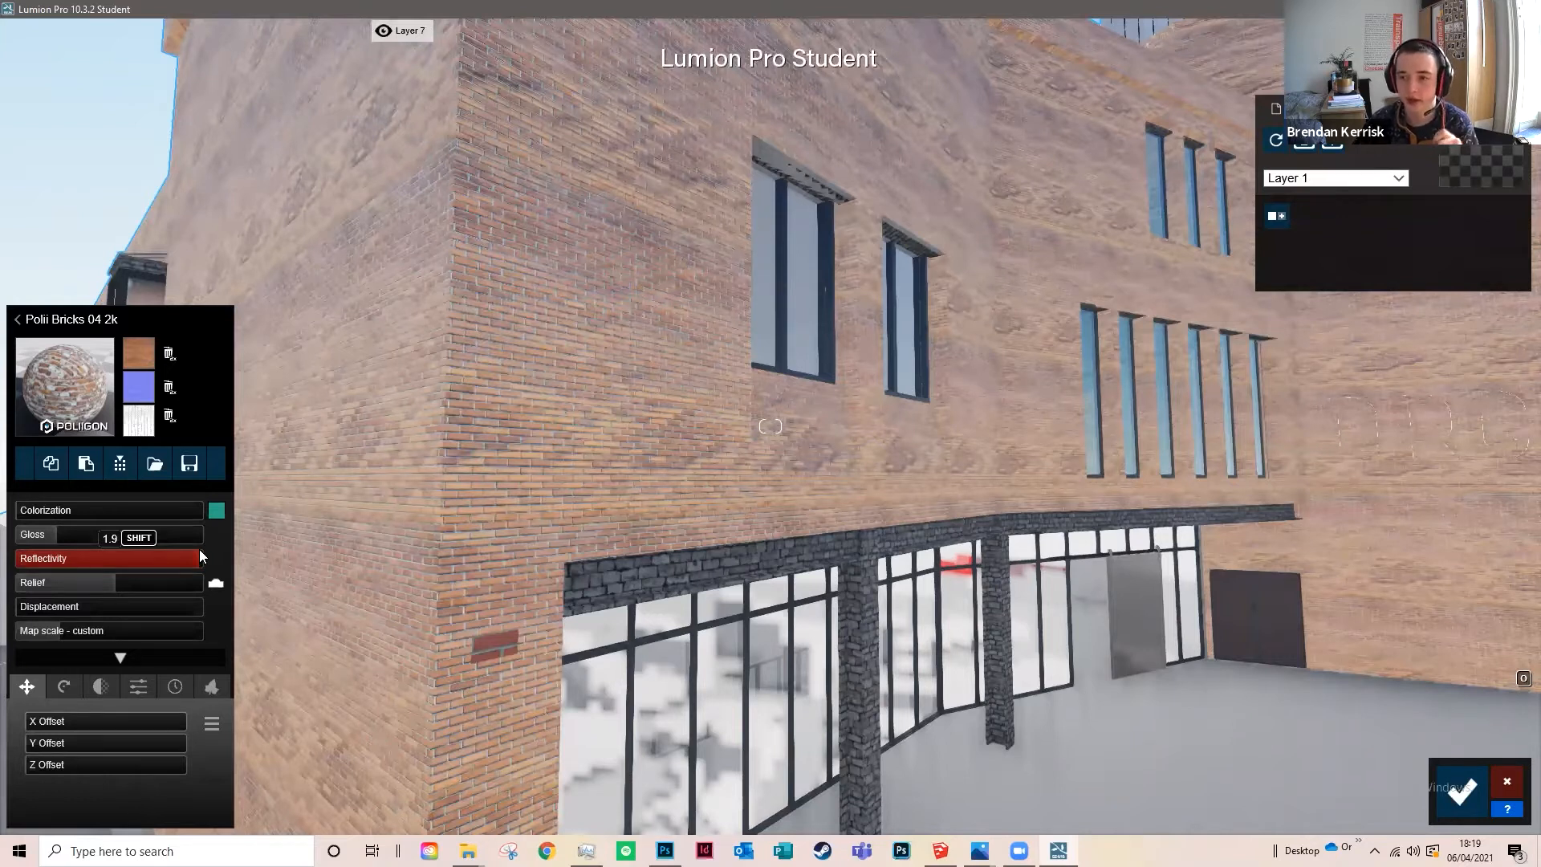
left_click_drag(140, 551, 113, 585)
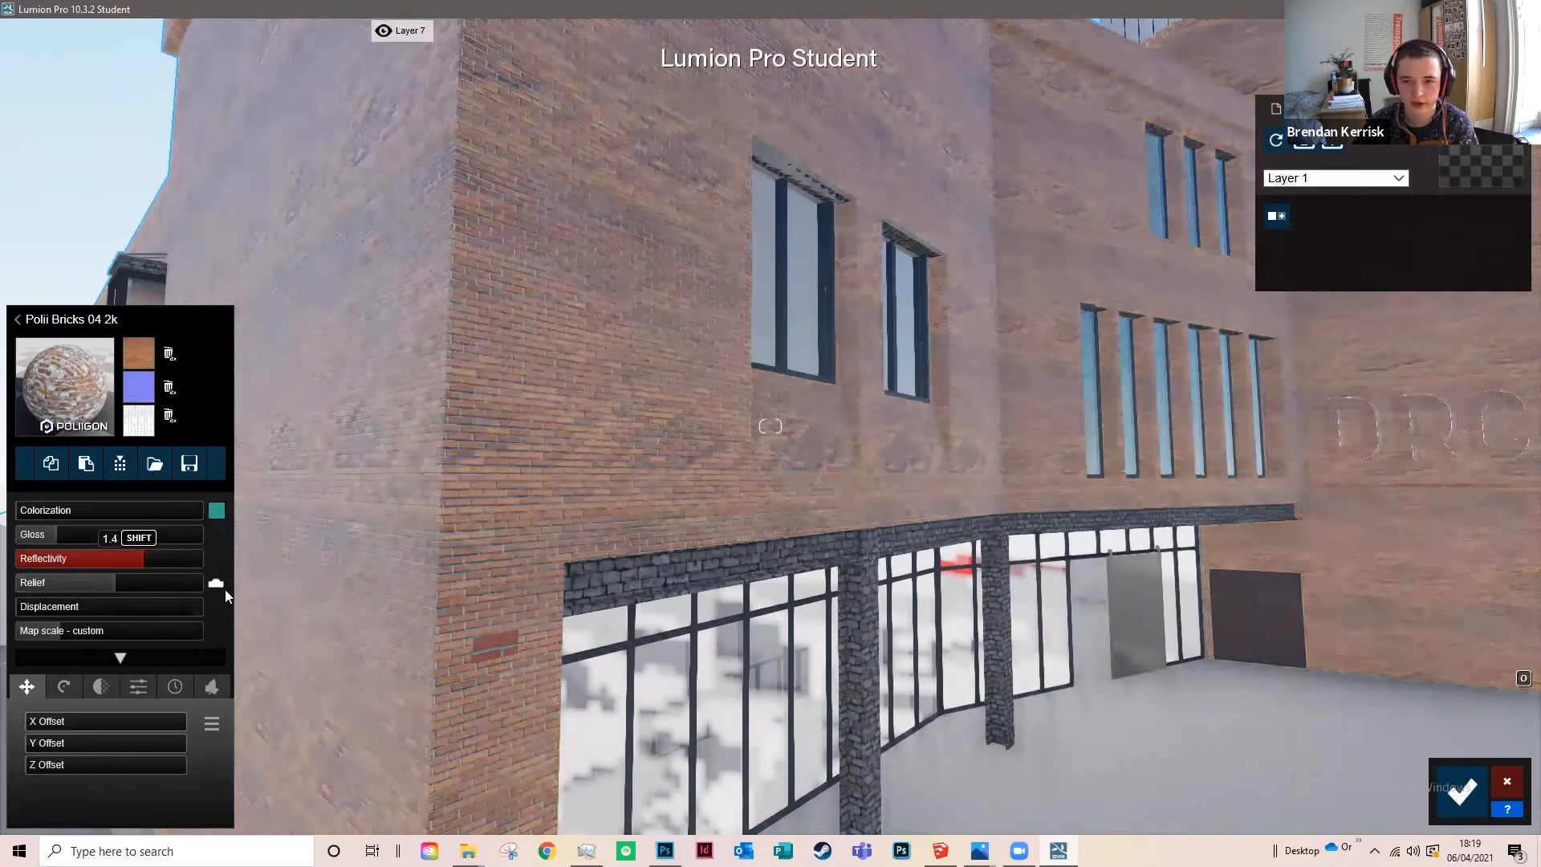
left_click_drag(150, 592, 207, 586)
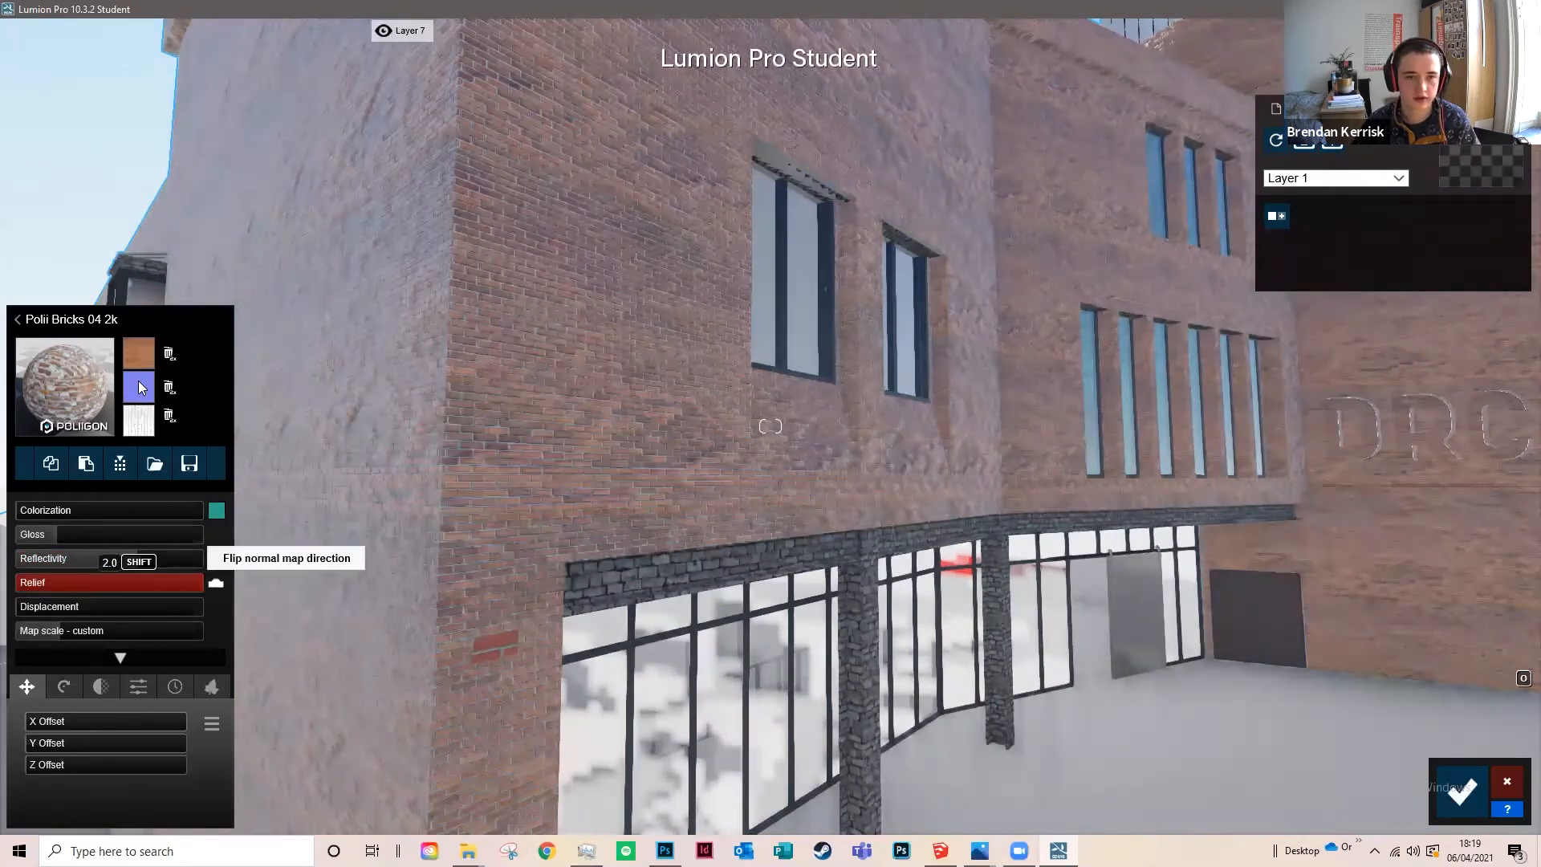
left_click_drag(175, 584, 153, 682)
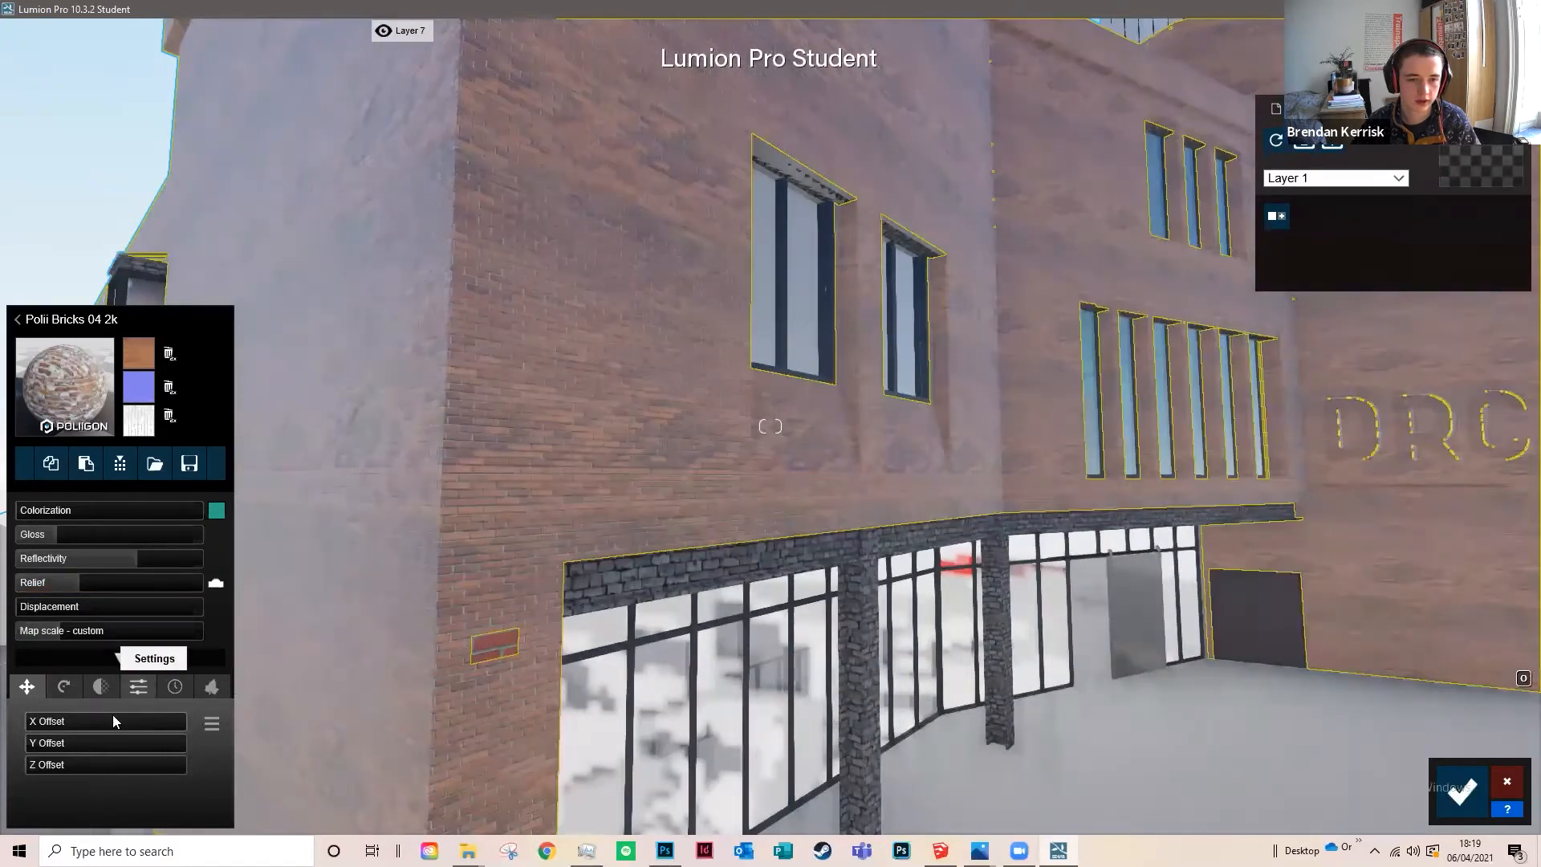
Step: Open the wall brick's weathering options and examine the retextured facade from farther back
left_click(138, 687)
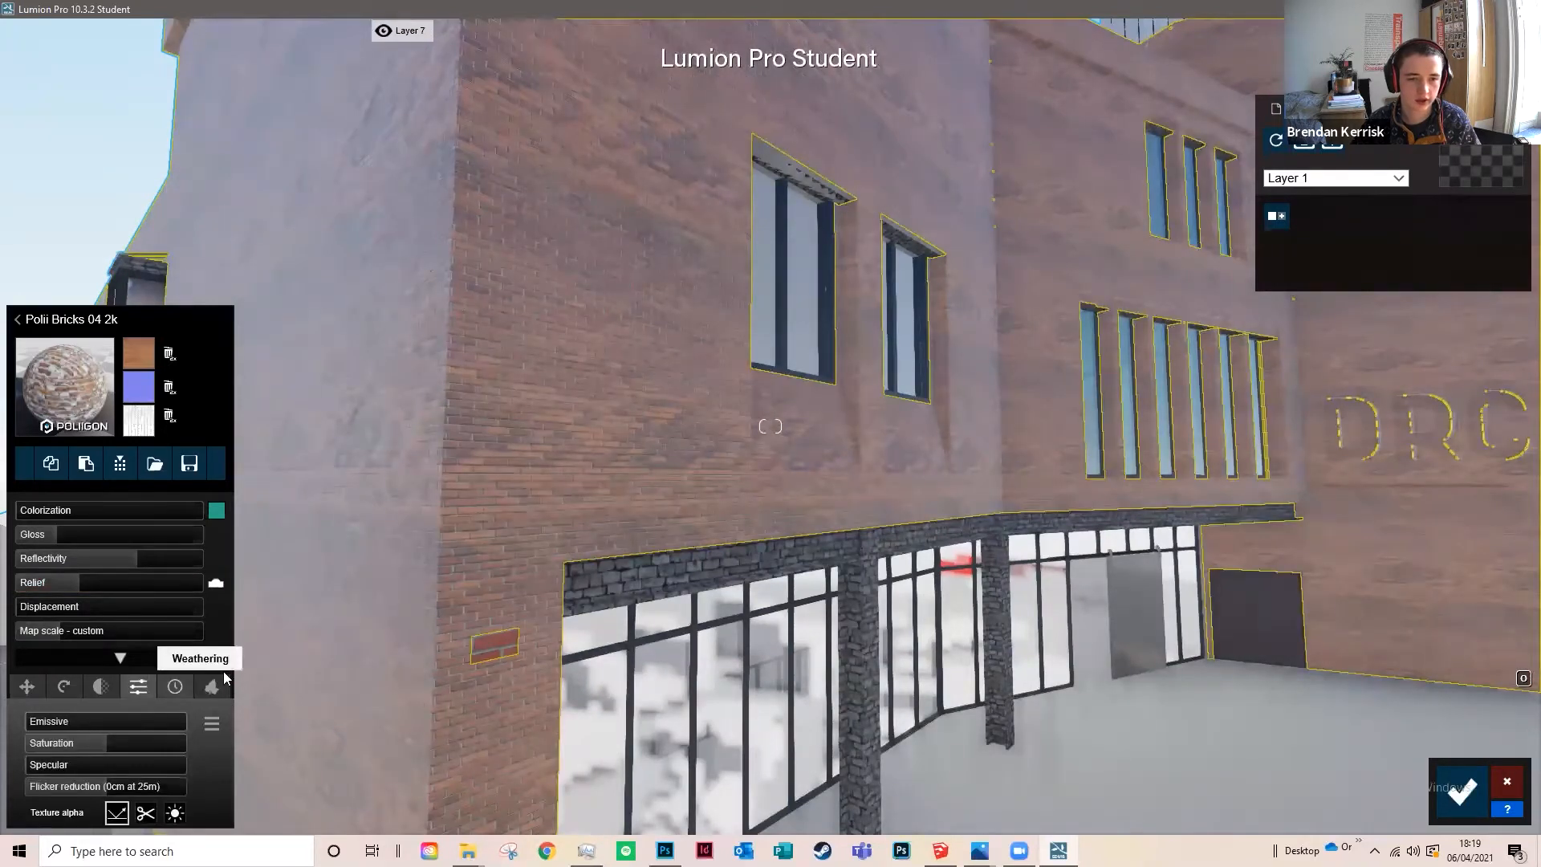
left_click(175, 686)
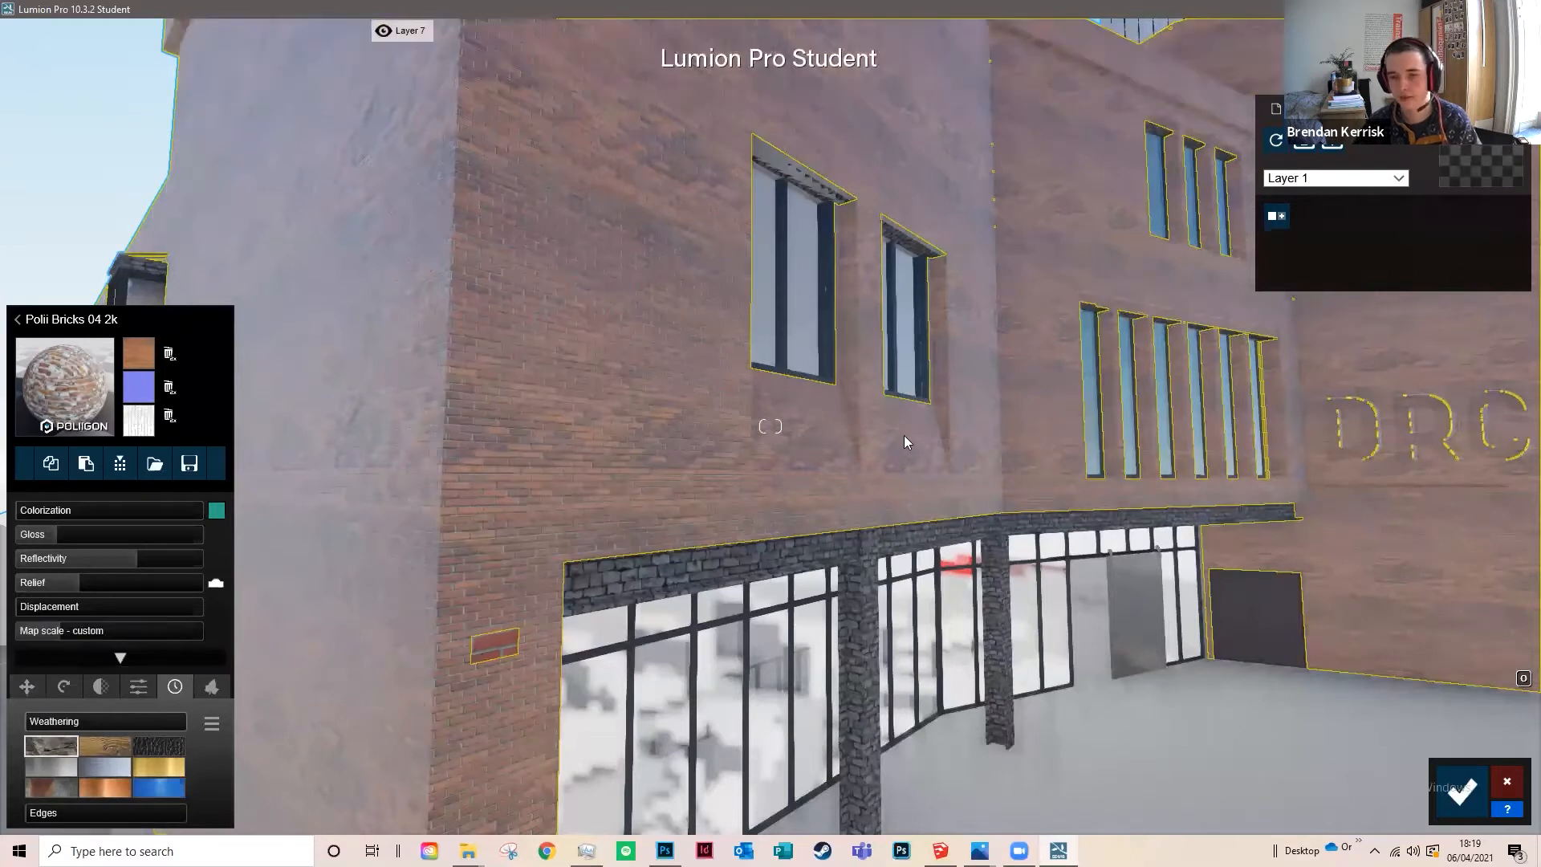
key("d")
key("s")
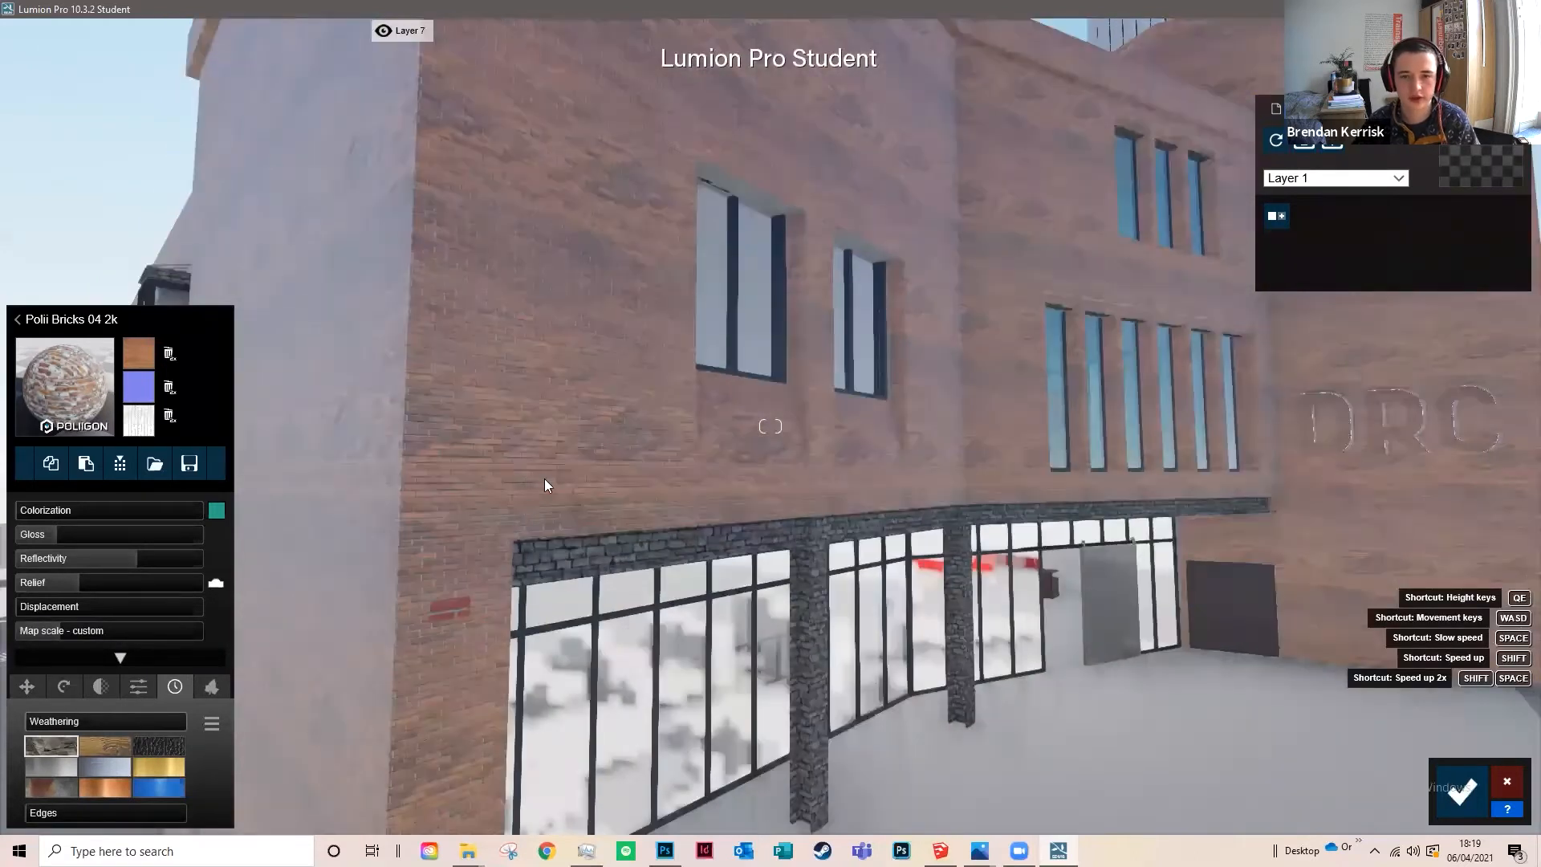
key("a")
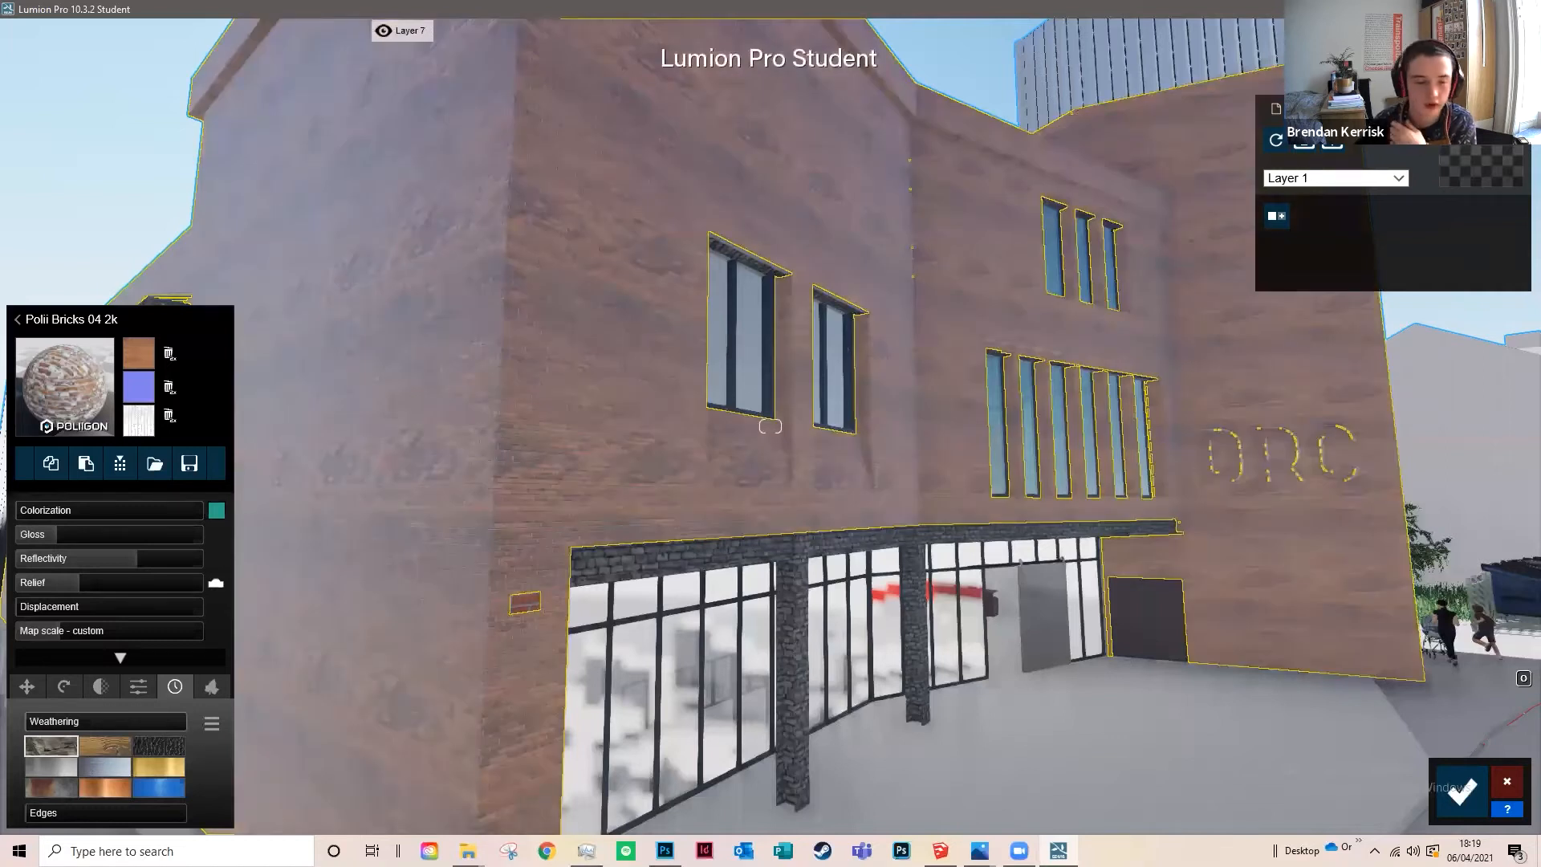
Step: Try 0.9 weathering on the wall brick, reduce it to a slight amount, and inspect the facade up close
left_click_drag(47, 722, 170, 712)
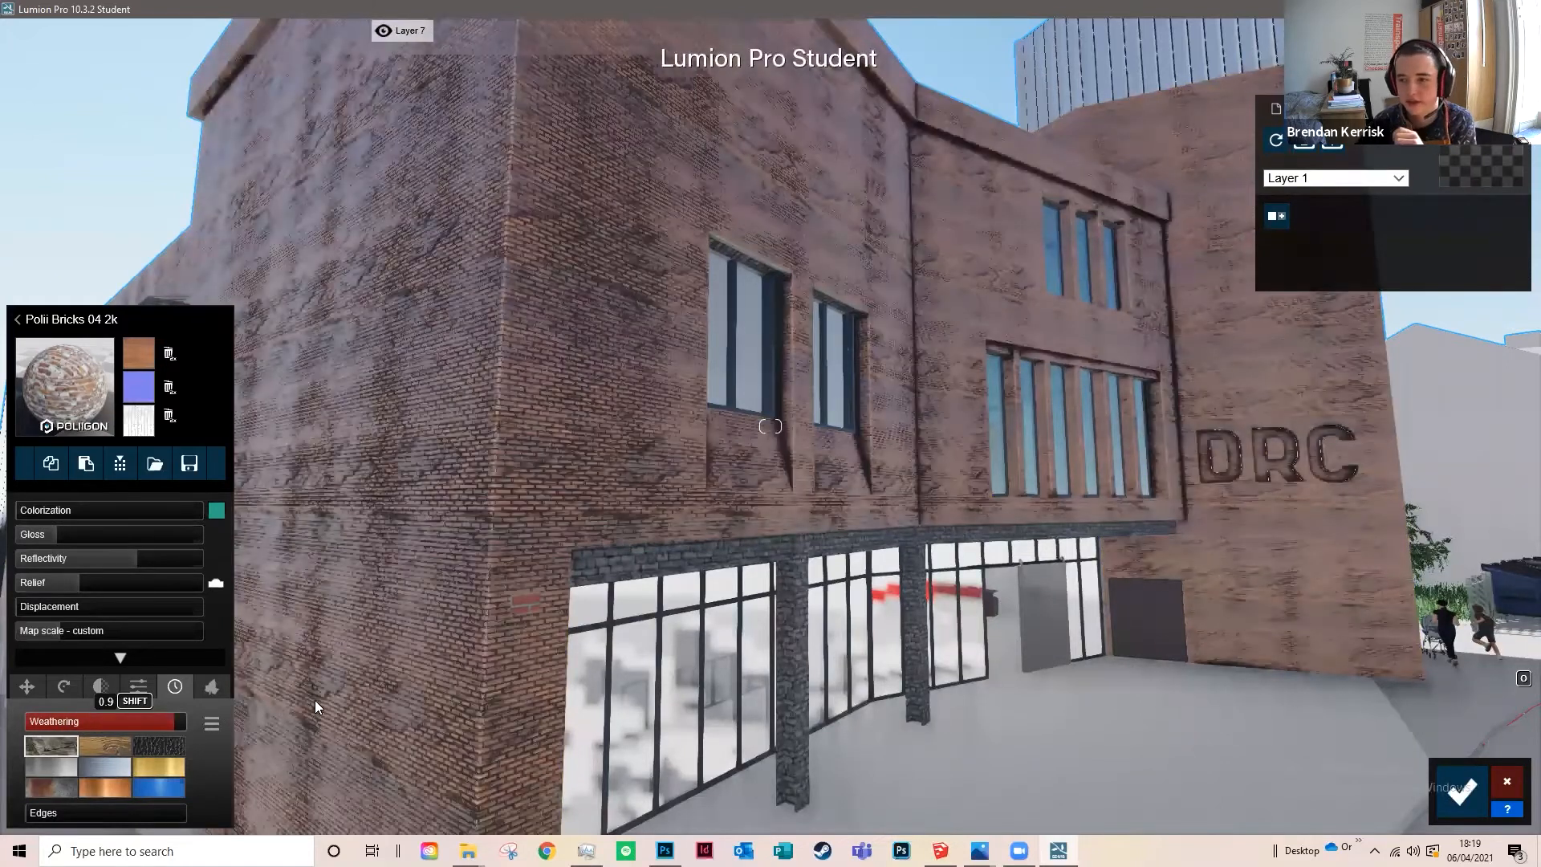
left_click_drag(144, 722, 56, 713)
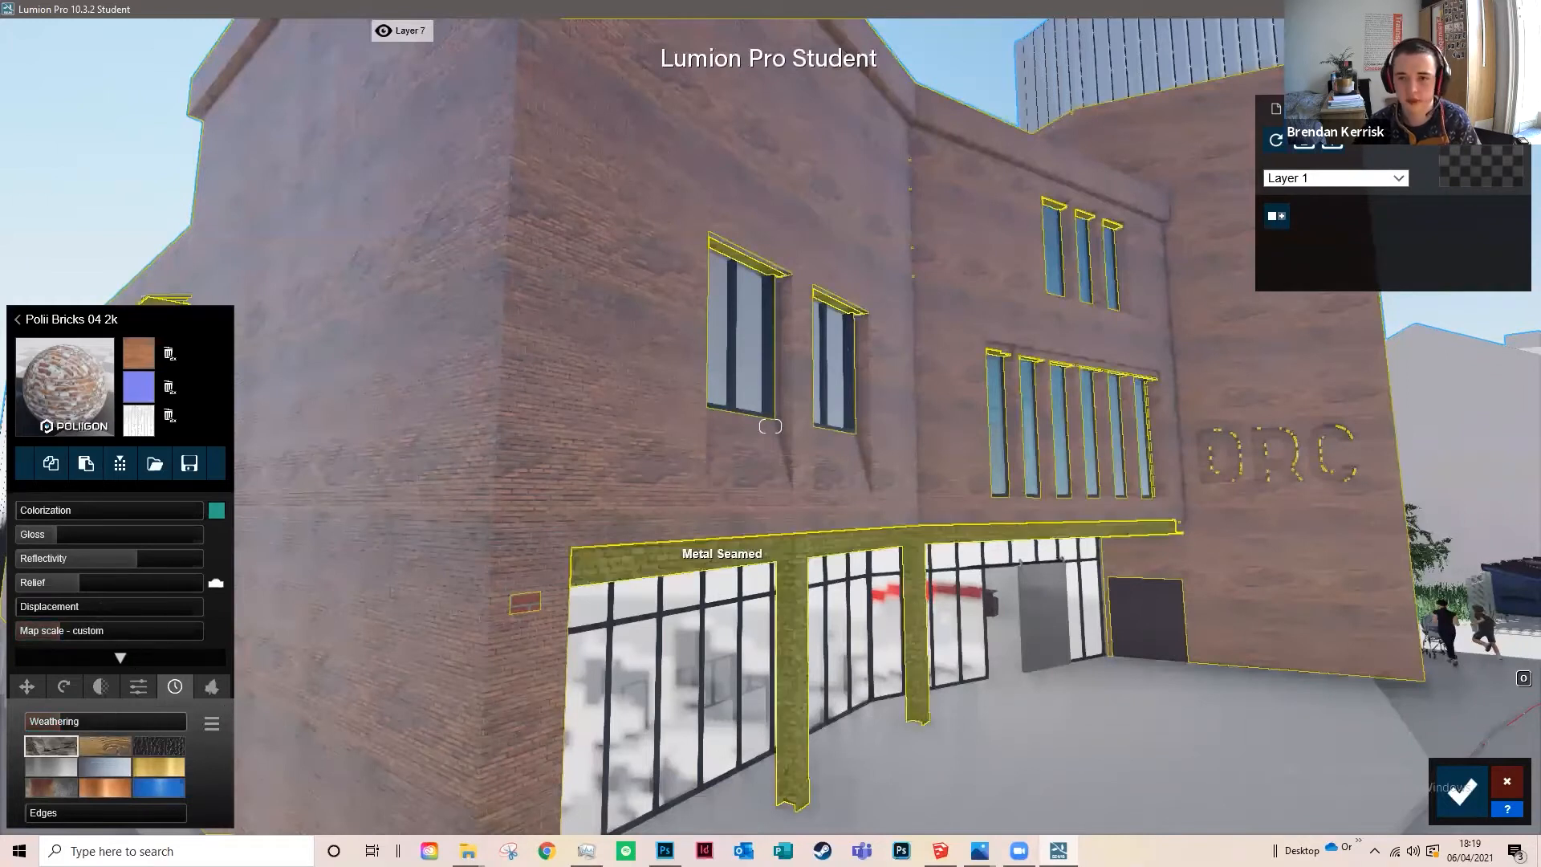
key("s")
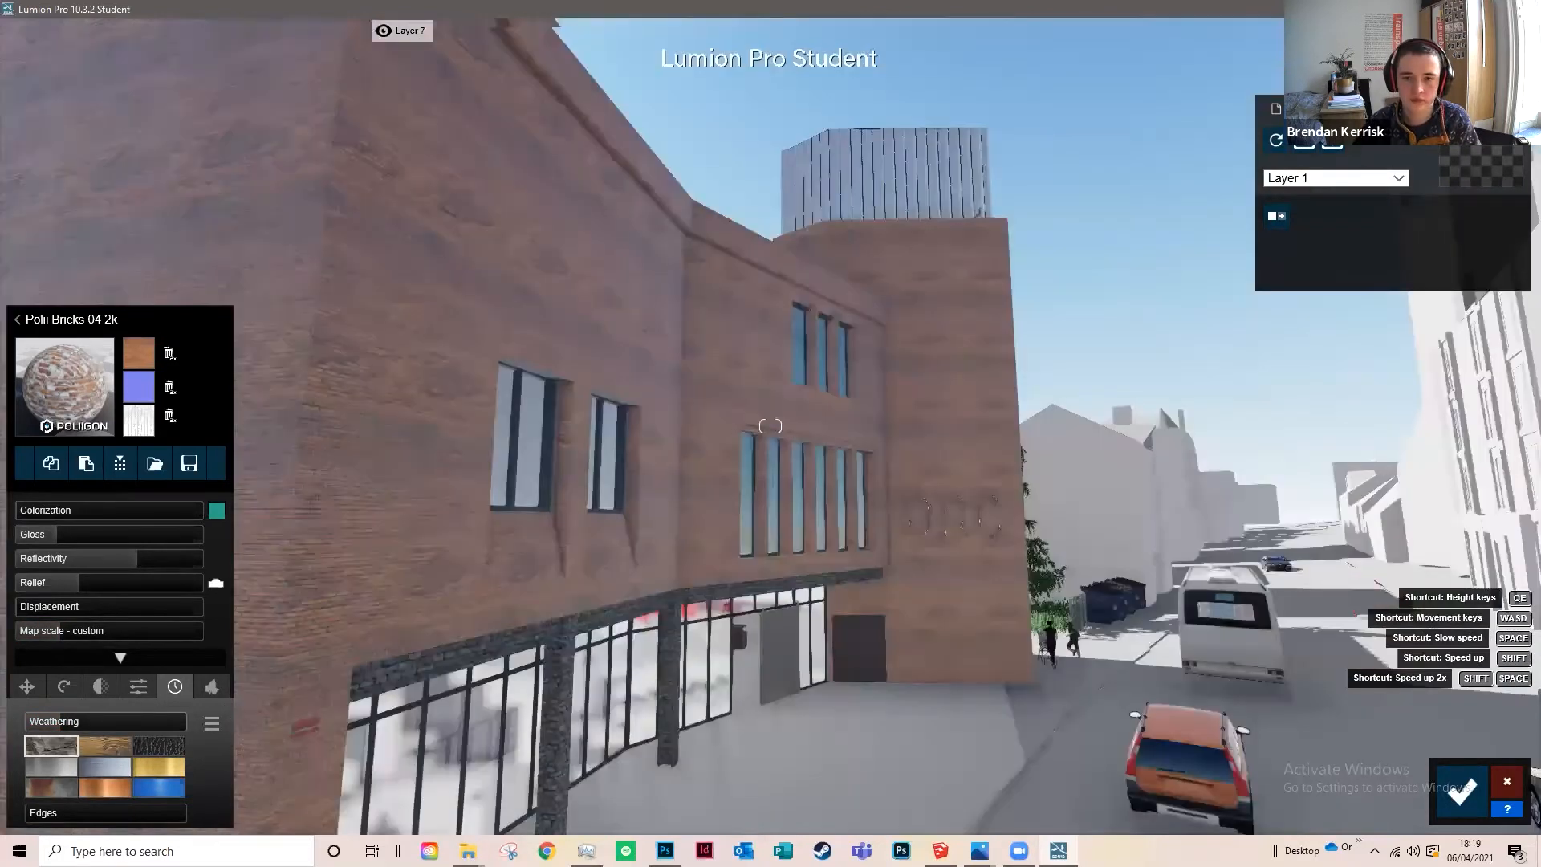
key("w")
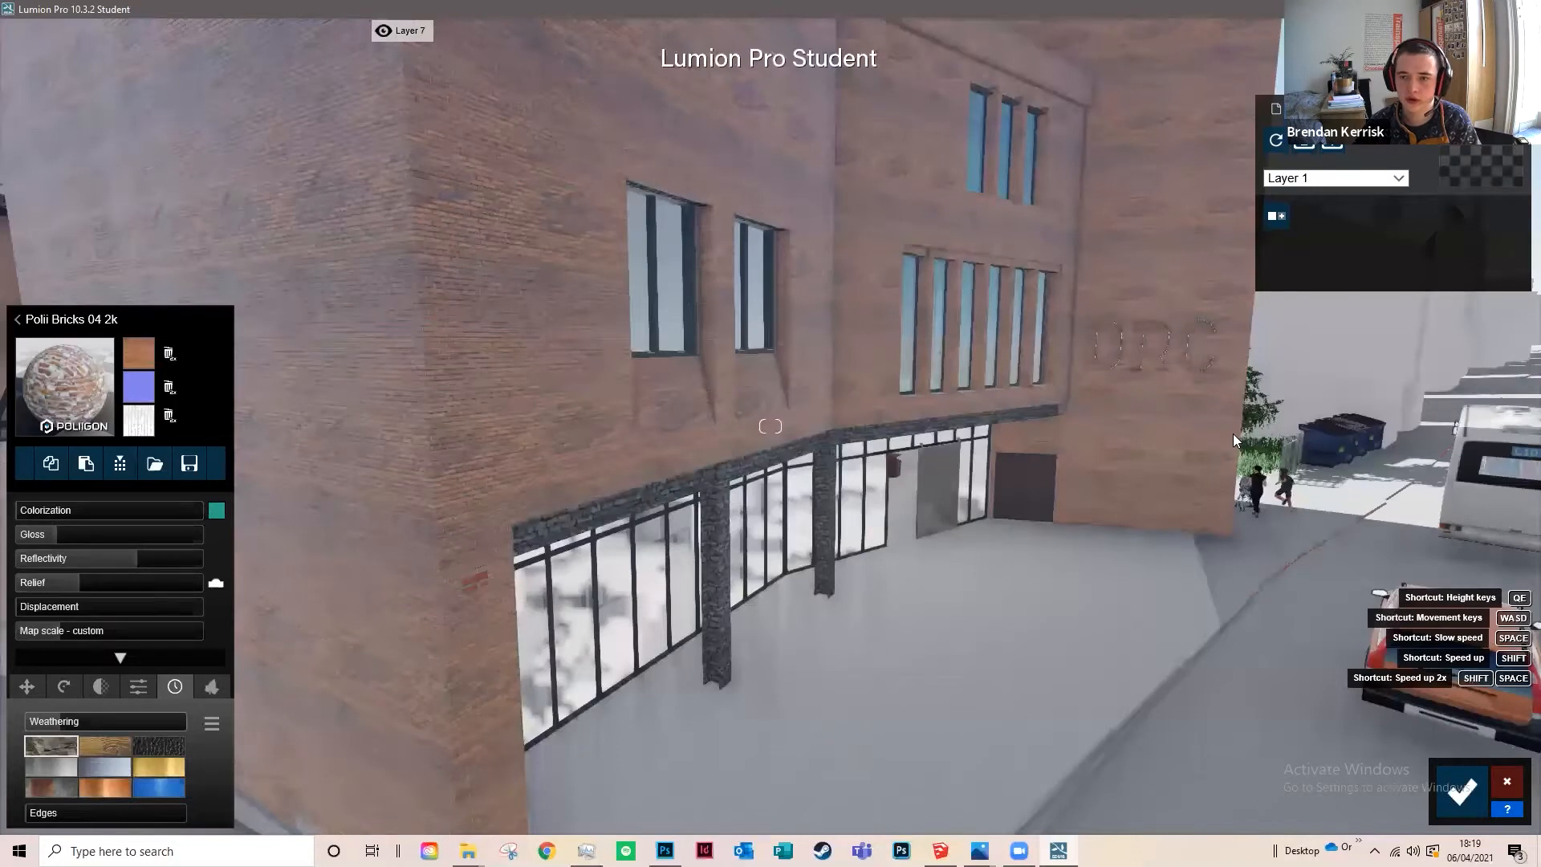
key("w")
key("d")
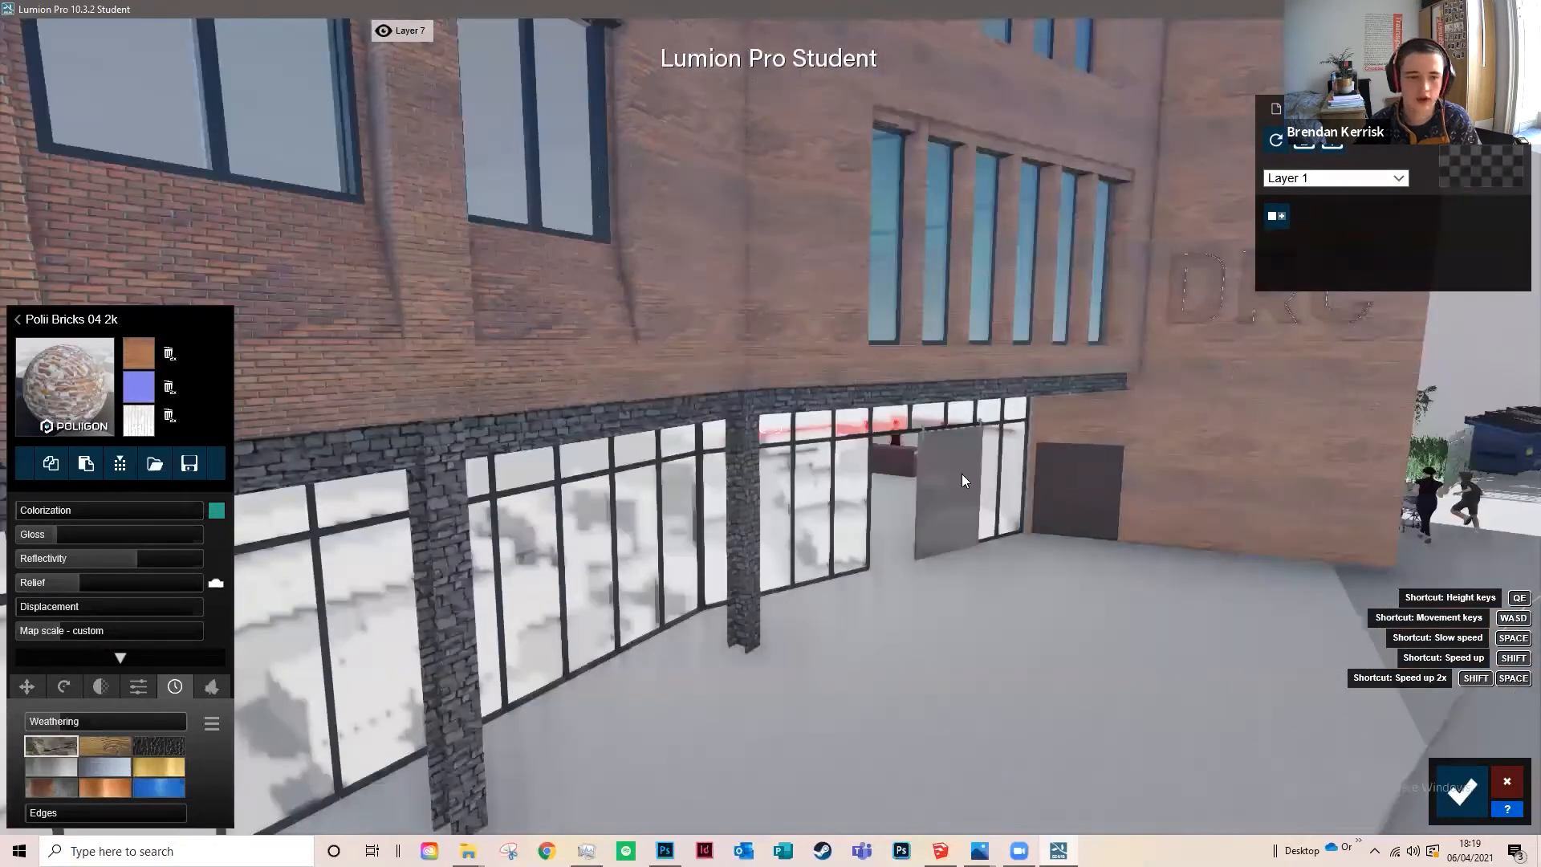
key("w")
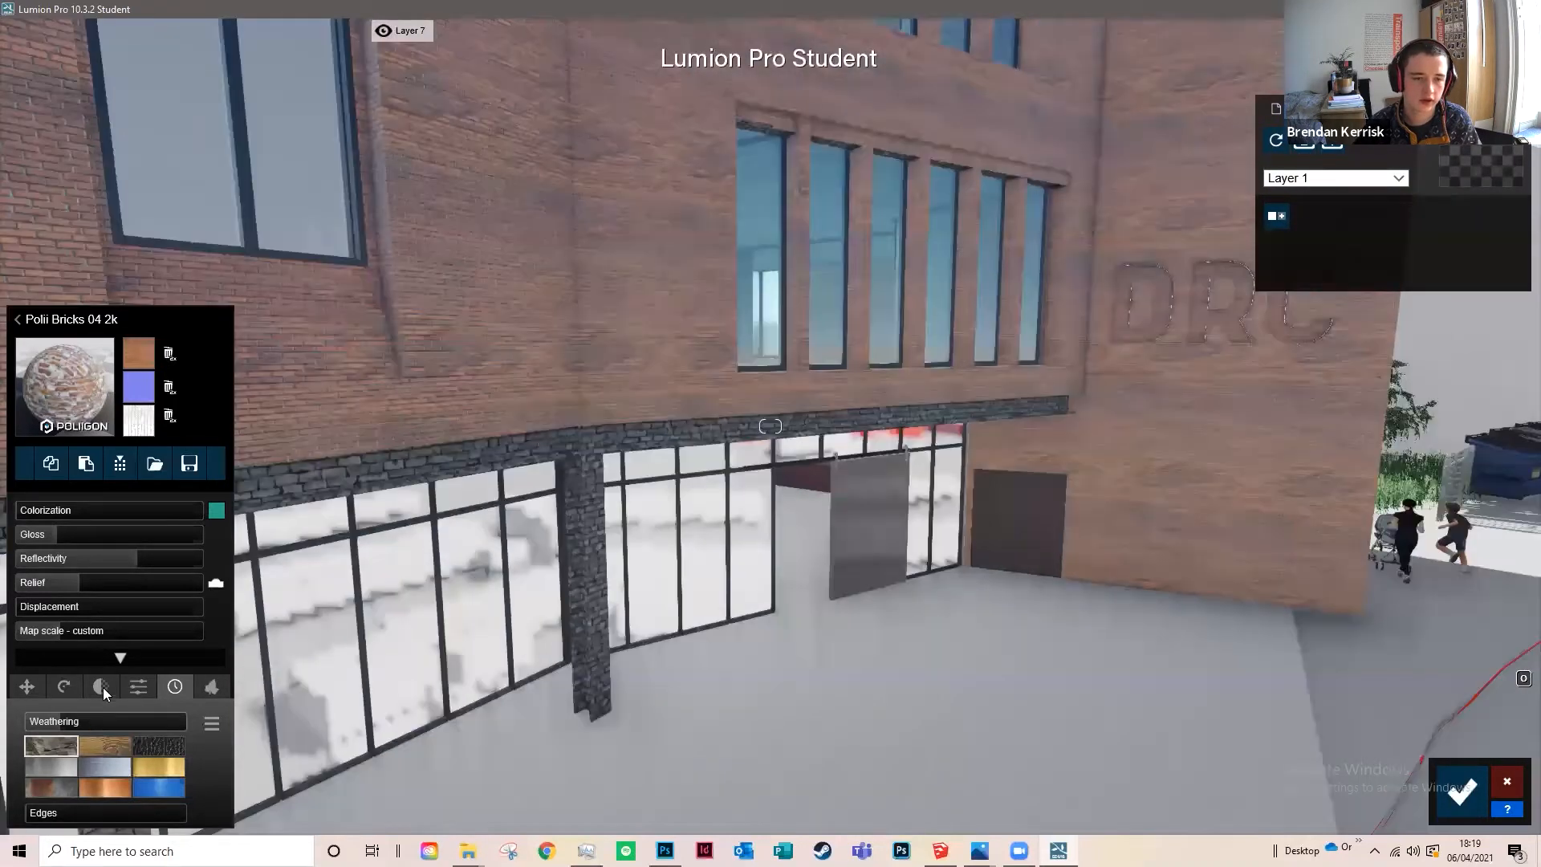
Step: Select the Curtains 001 material edging the DRC lettering and raise its emissive strength, testing about 734 before lowering it to a softer glow
key("a")
left_click(141, 686)
key("w")
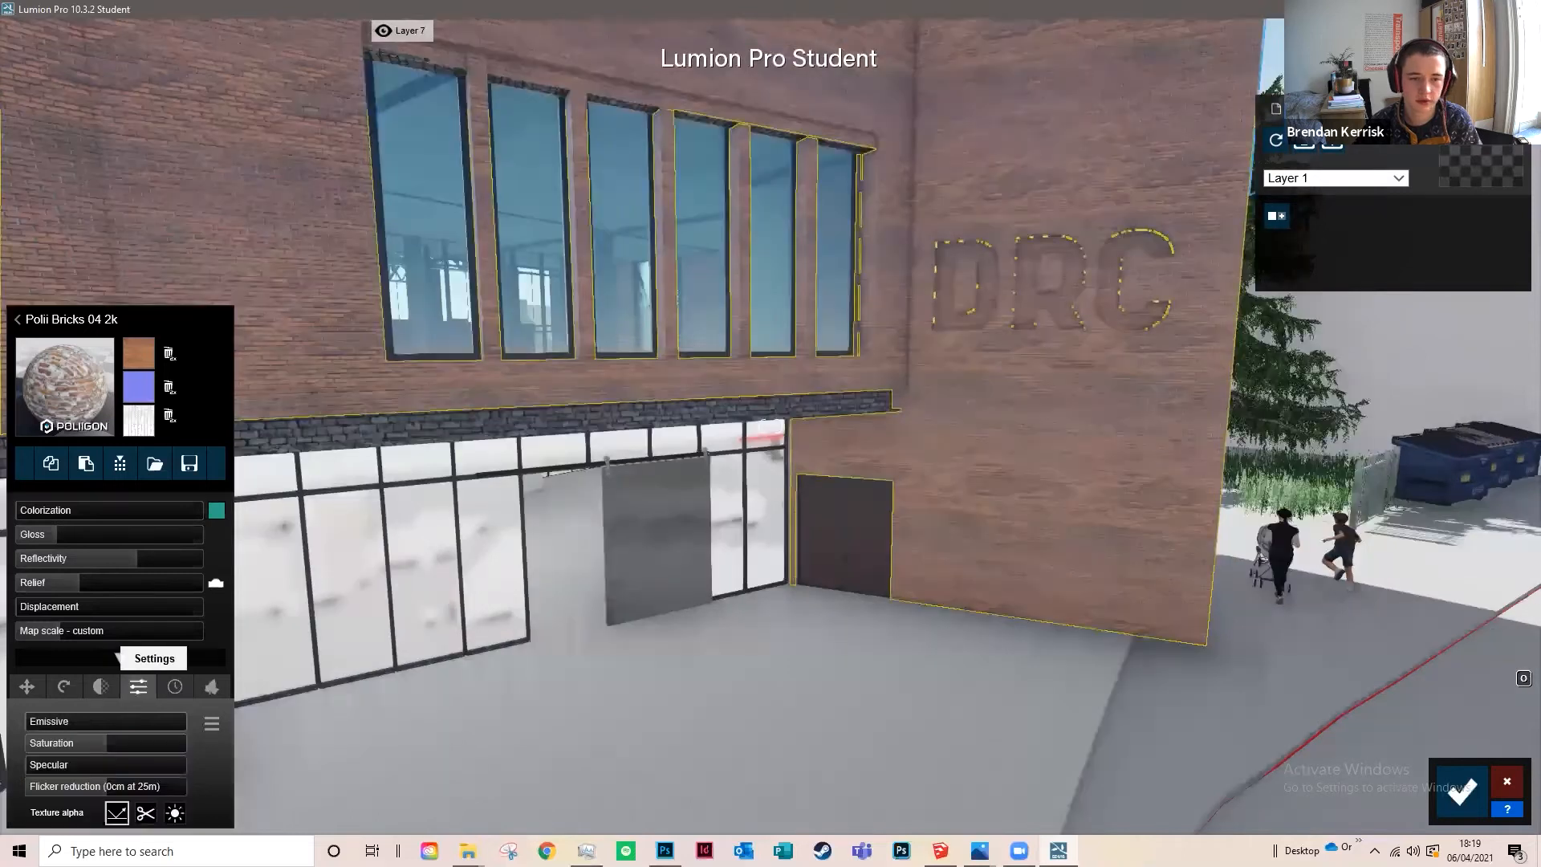
key("d")
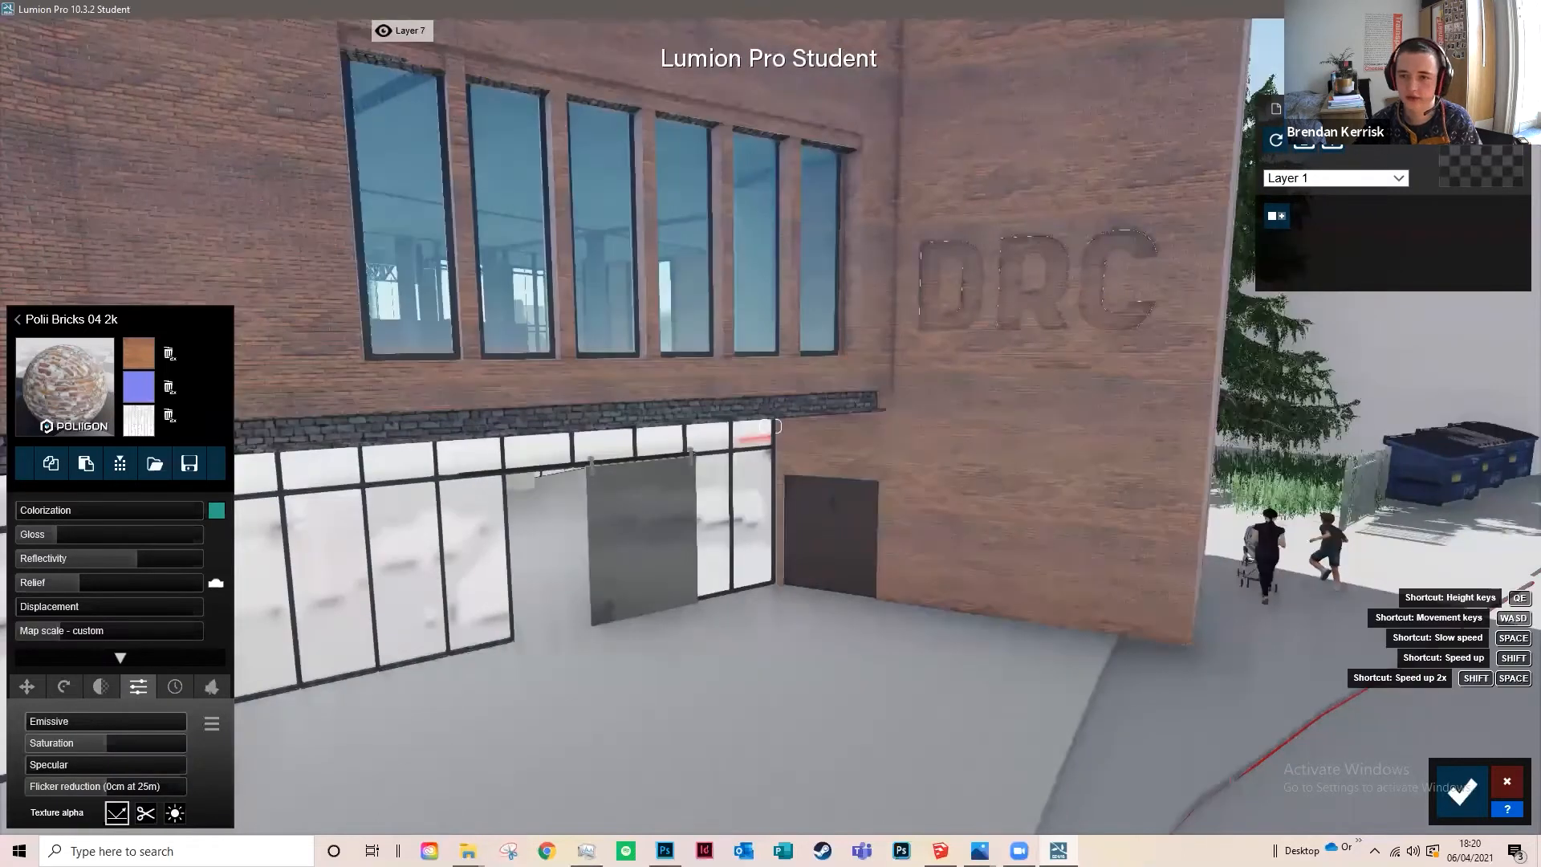
scroll(1071, 301, "up", 3)
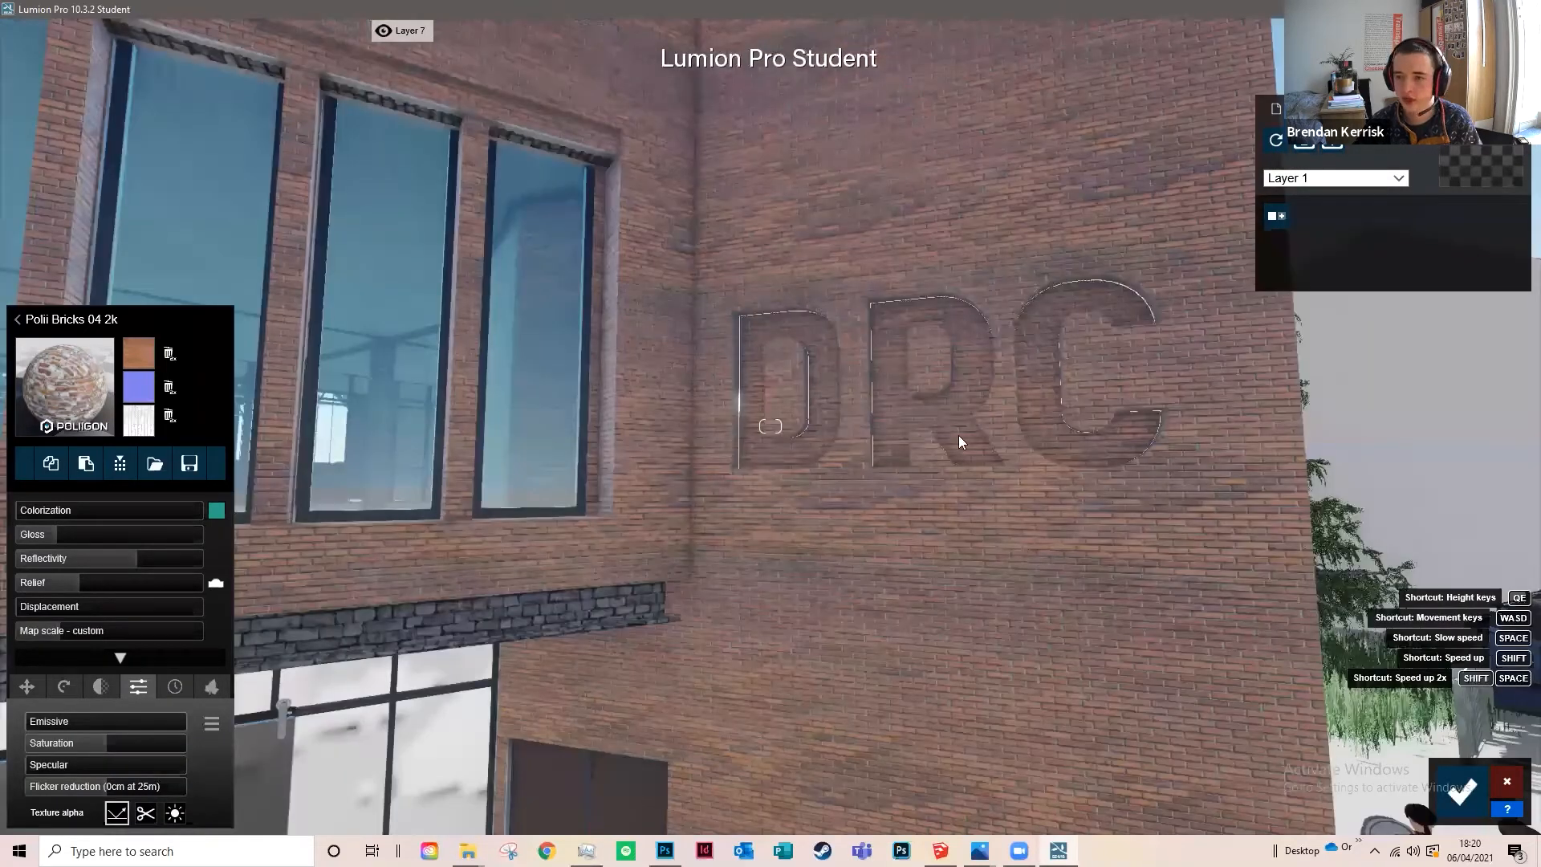
scroll(1026, 552, "up", 2)
key("w")
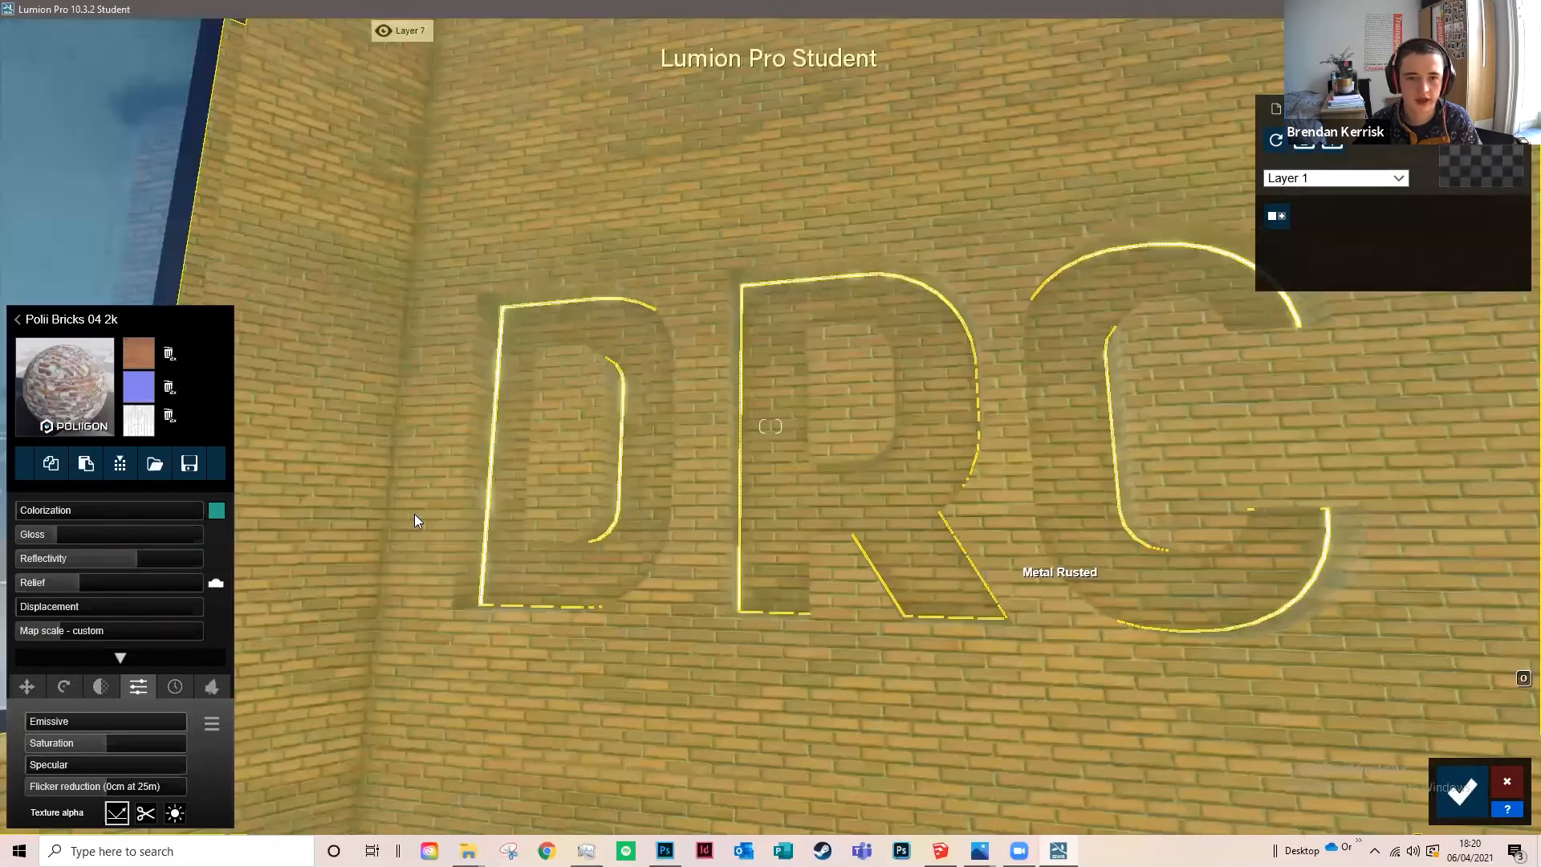
key("d")
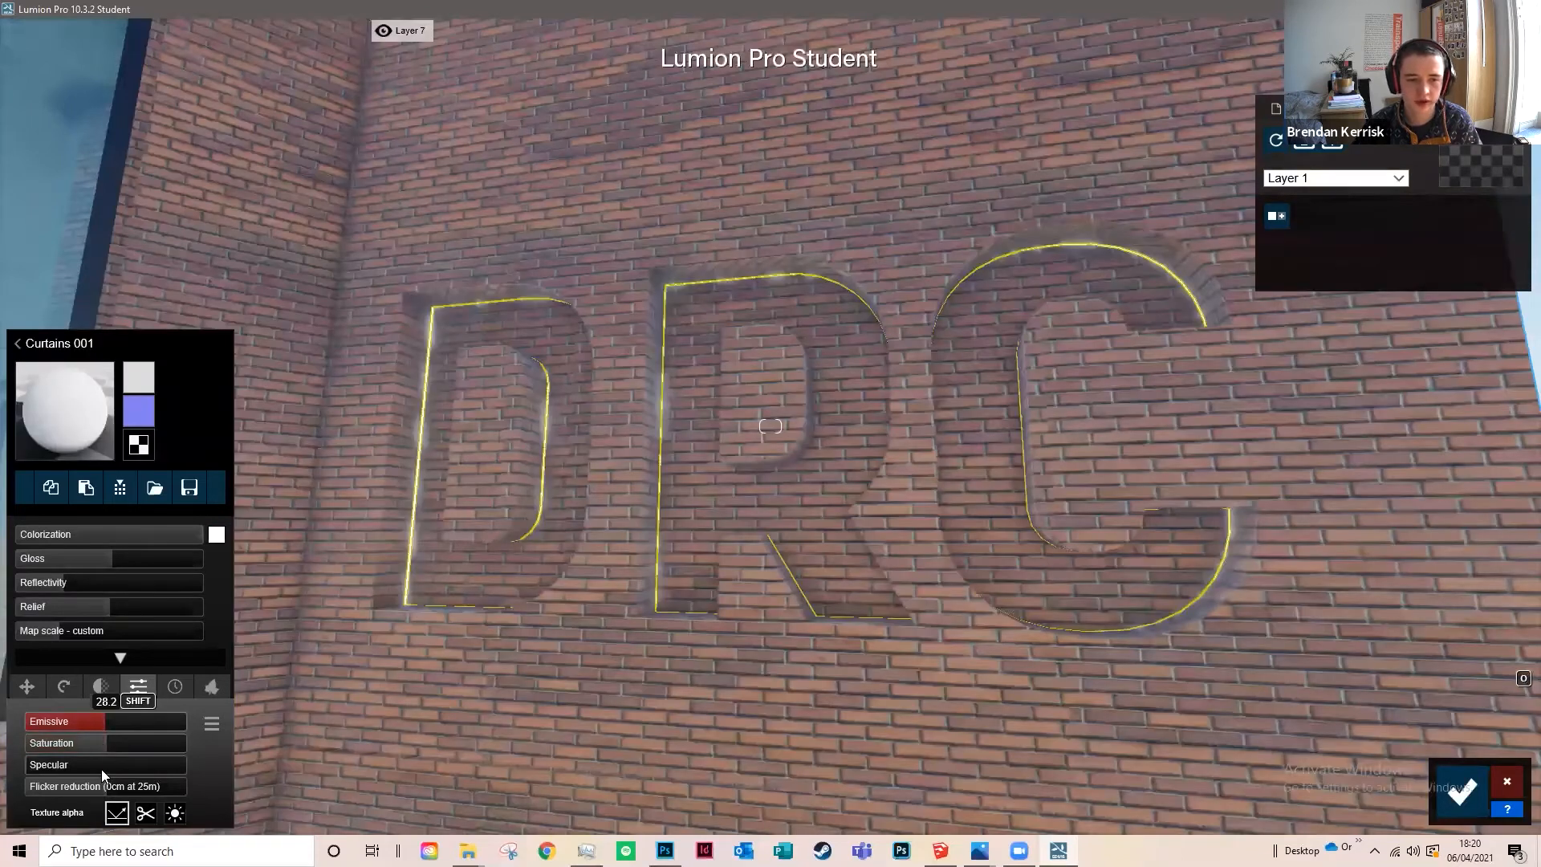
left_click_drag(98, 724, 178, 727)
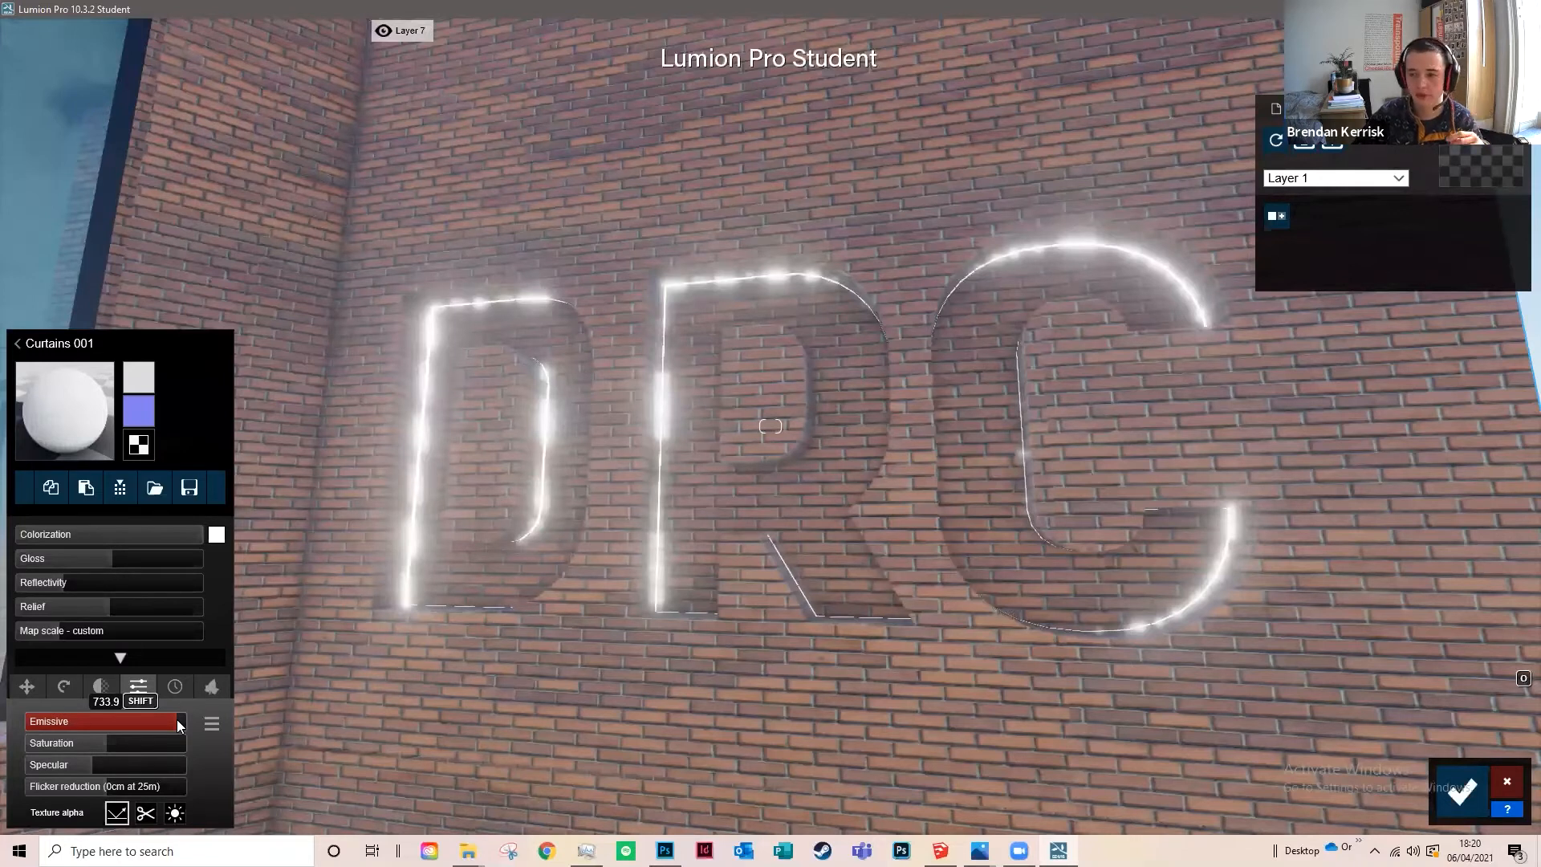
left_click_drag(178, 721, 172, 723)
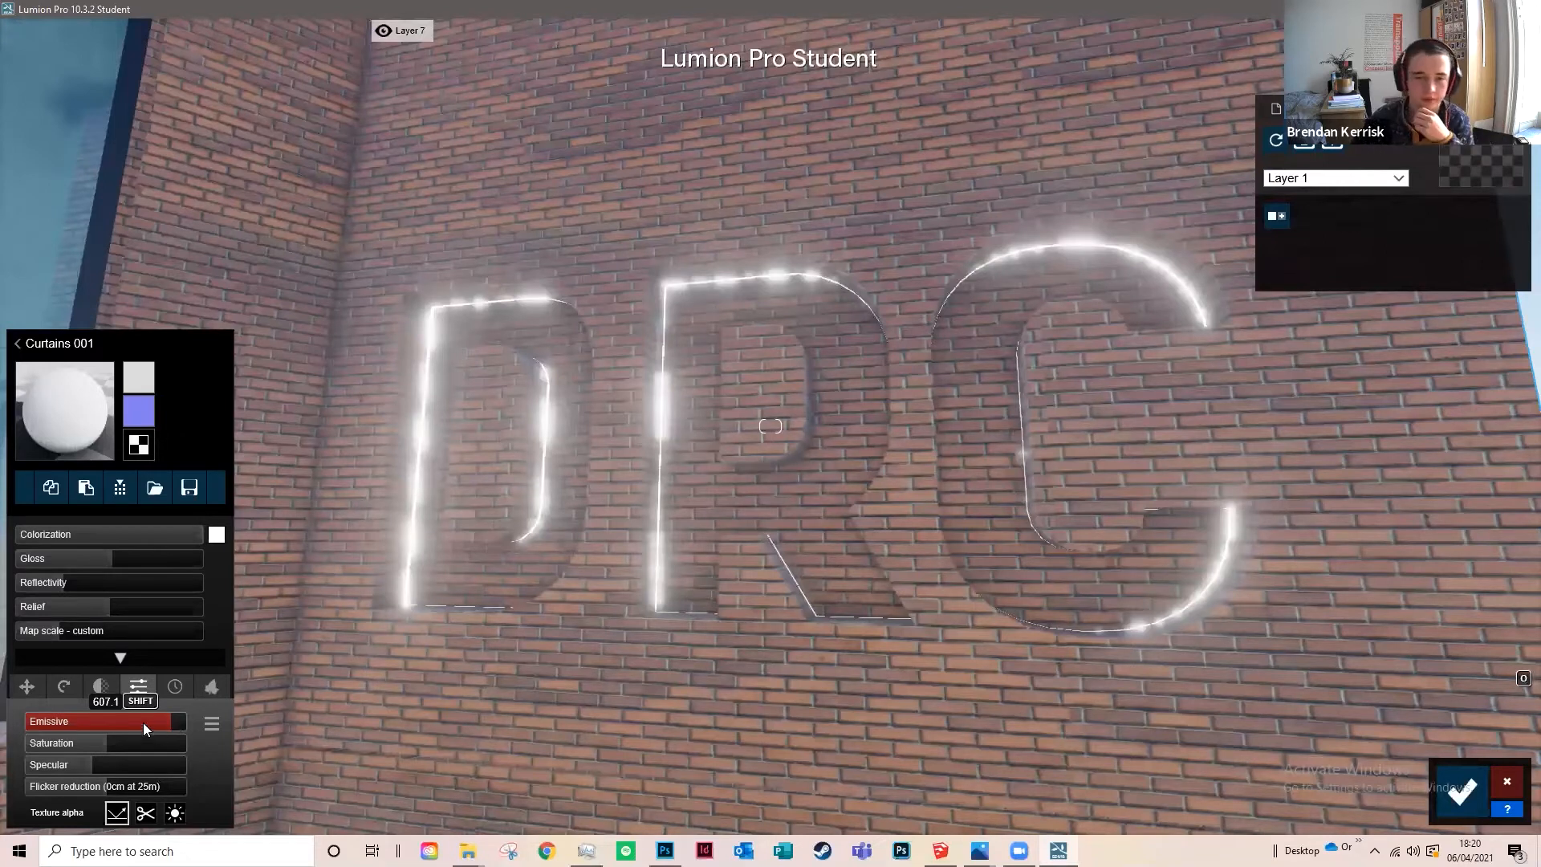
left_click_drag(171, 722, 114, 721)
Step: Save the material changes, choose empty photo slot 5 in Photo mode, and take the camera down the street beyond the DRC building
left_click(1488, 807)
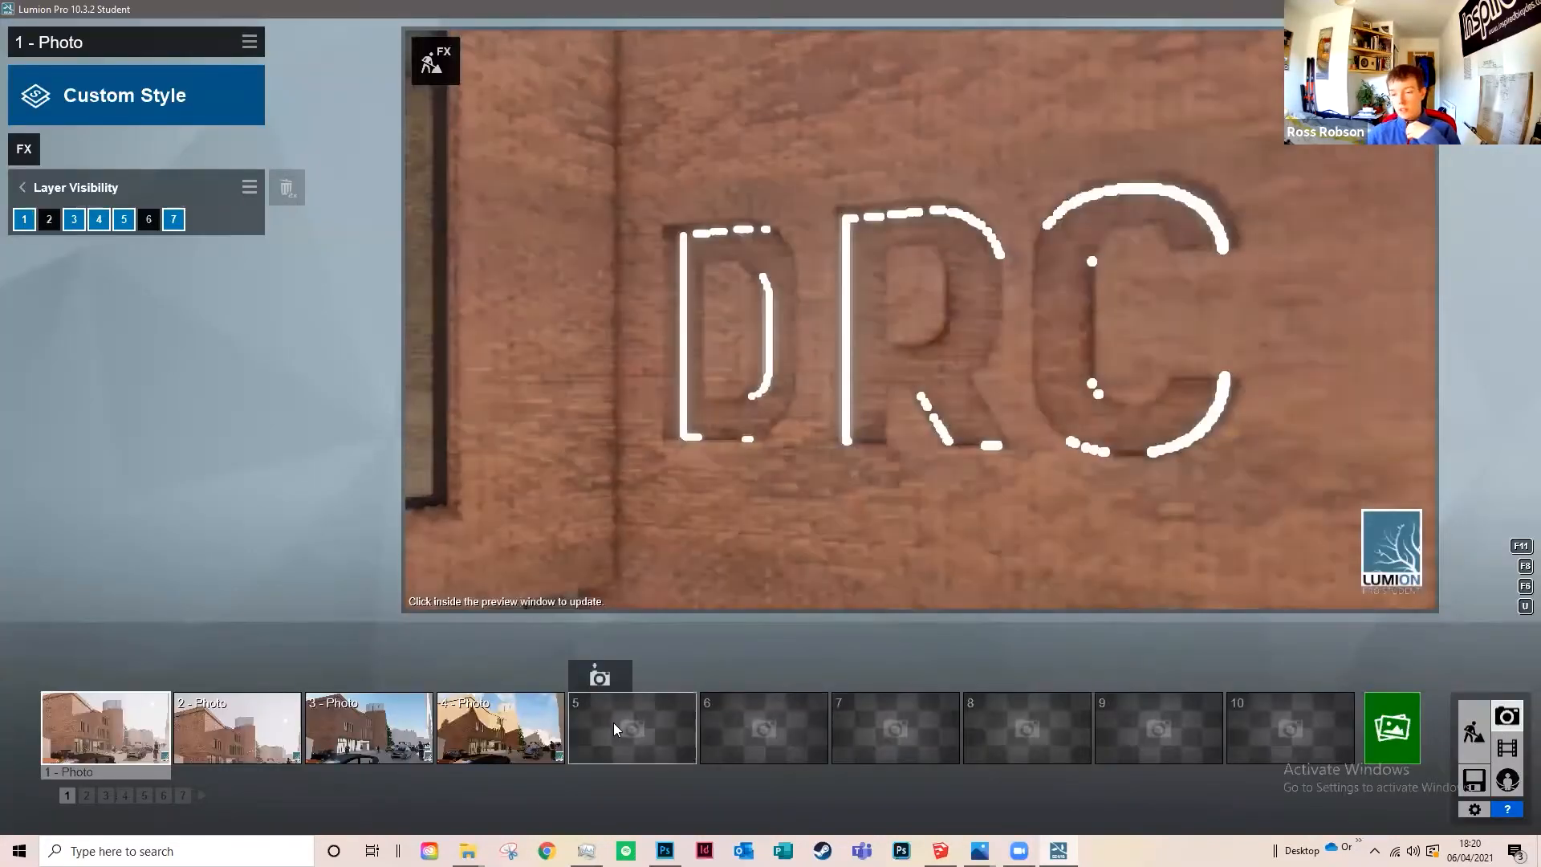
left_click(614, 722)
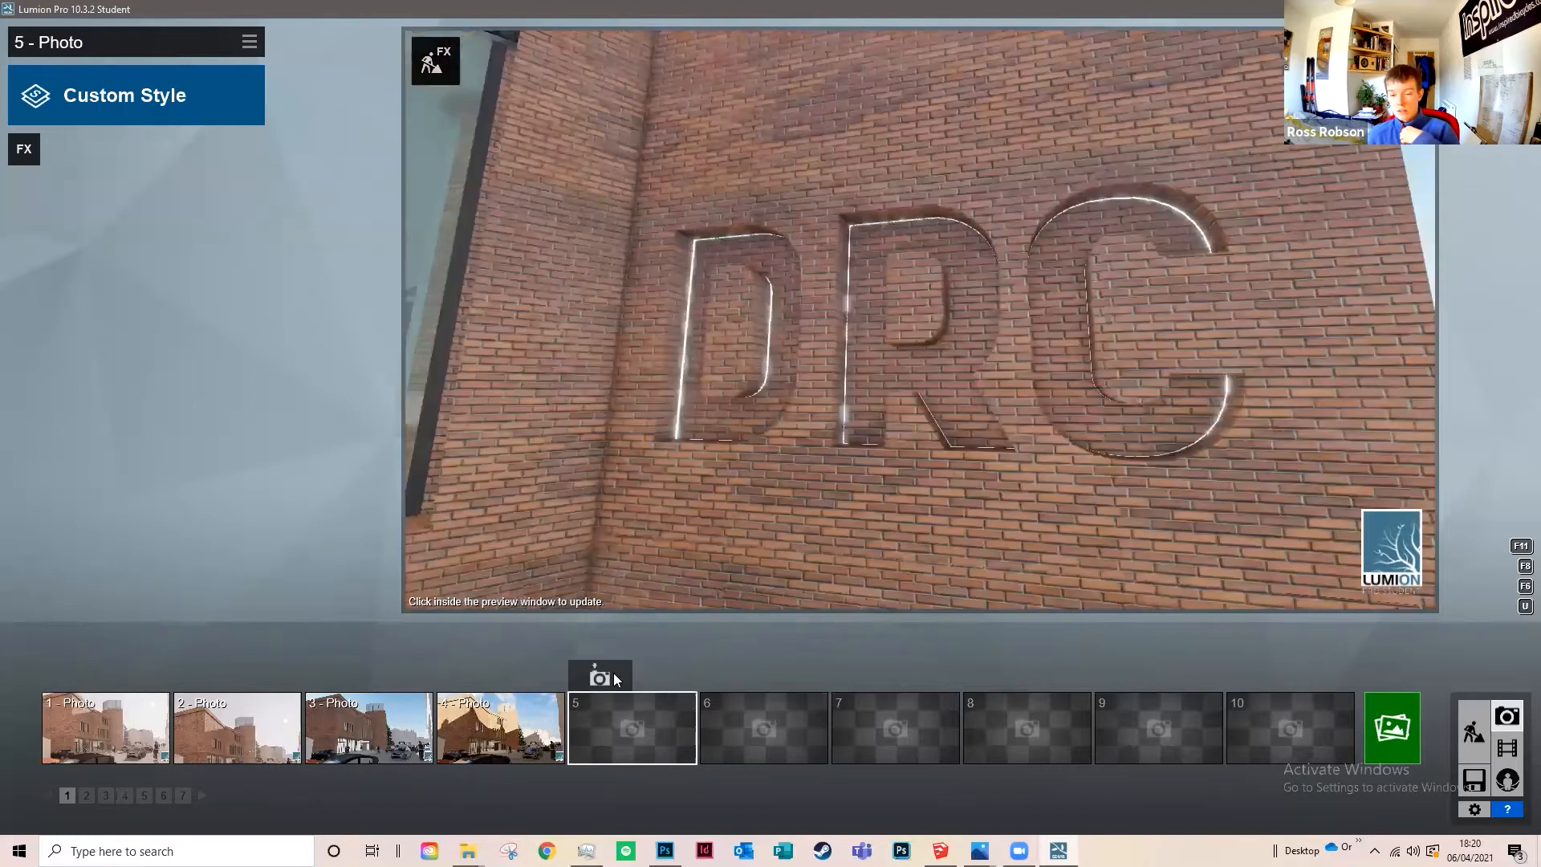
key("s")
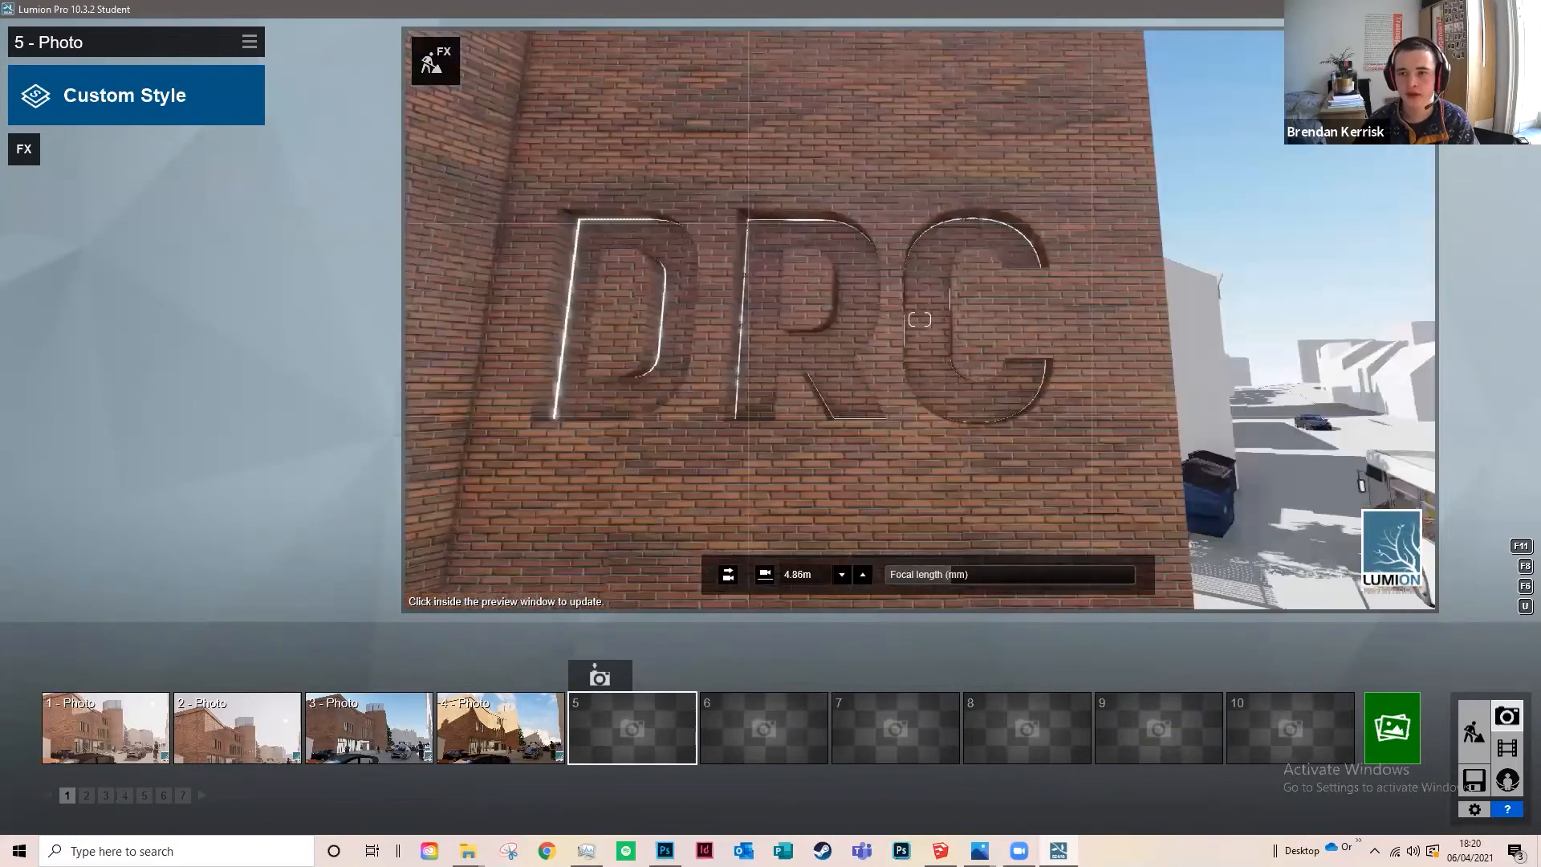
key("w")
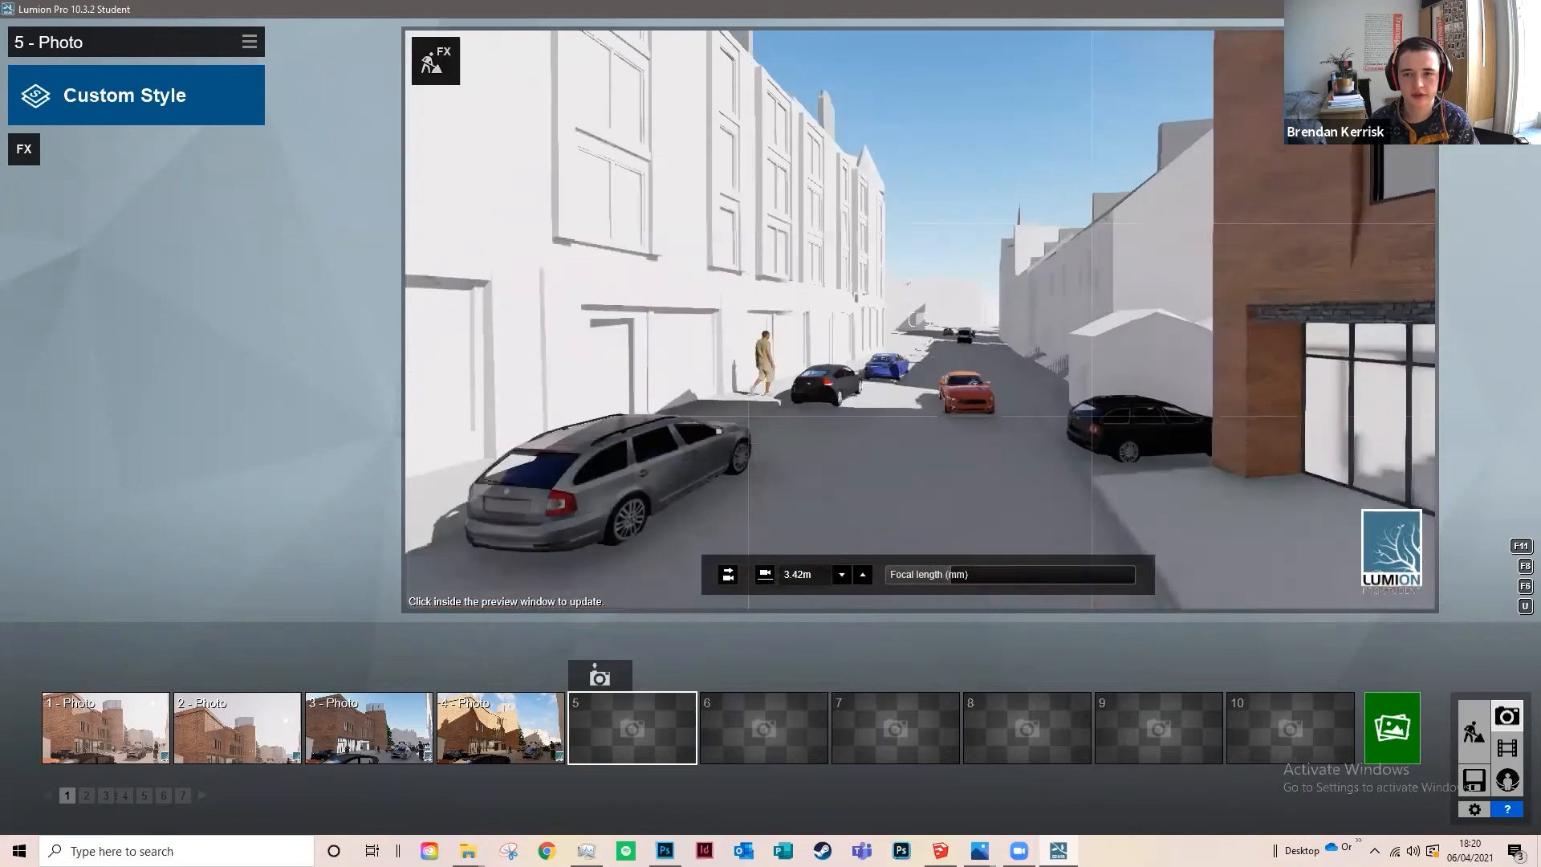
key("w")
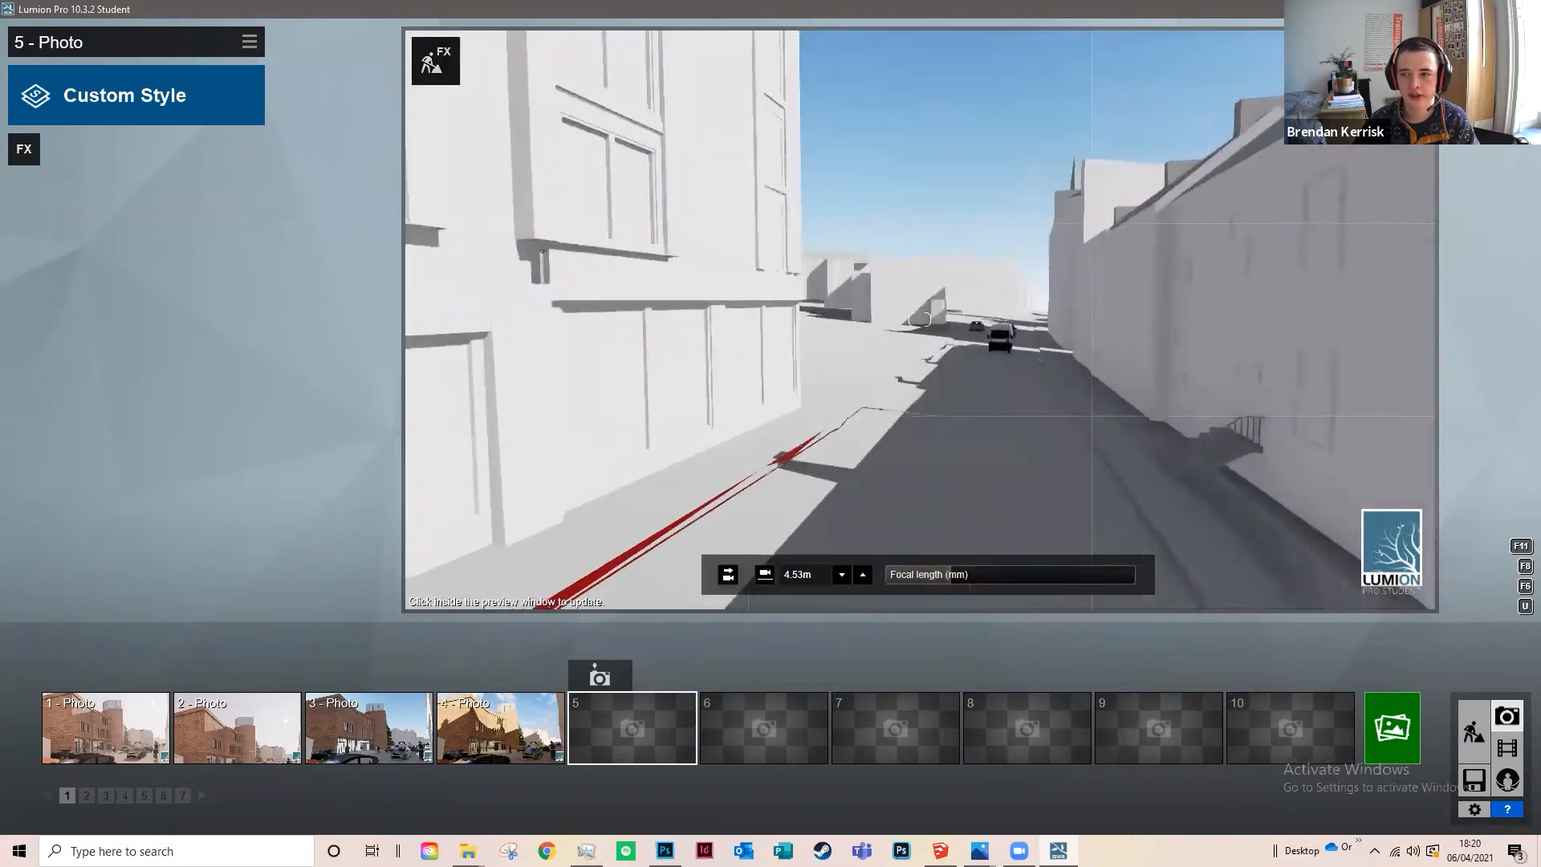
key("w")
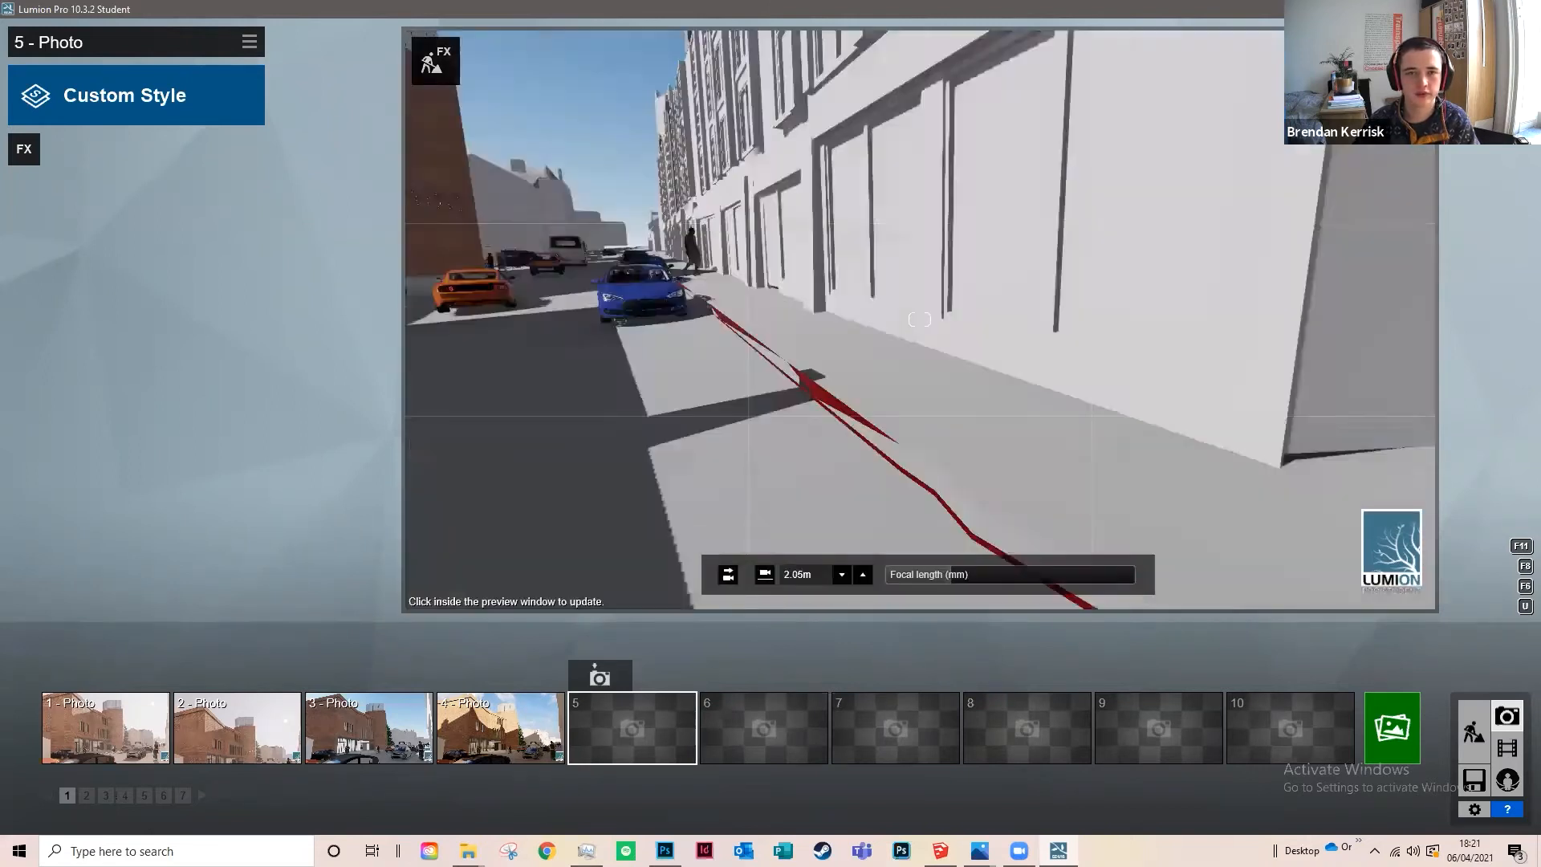
key("w")
Step: Frame the DRC building from along the street at a camera height of about 2.09 m, with the cars and pedestrian in view
key("q")
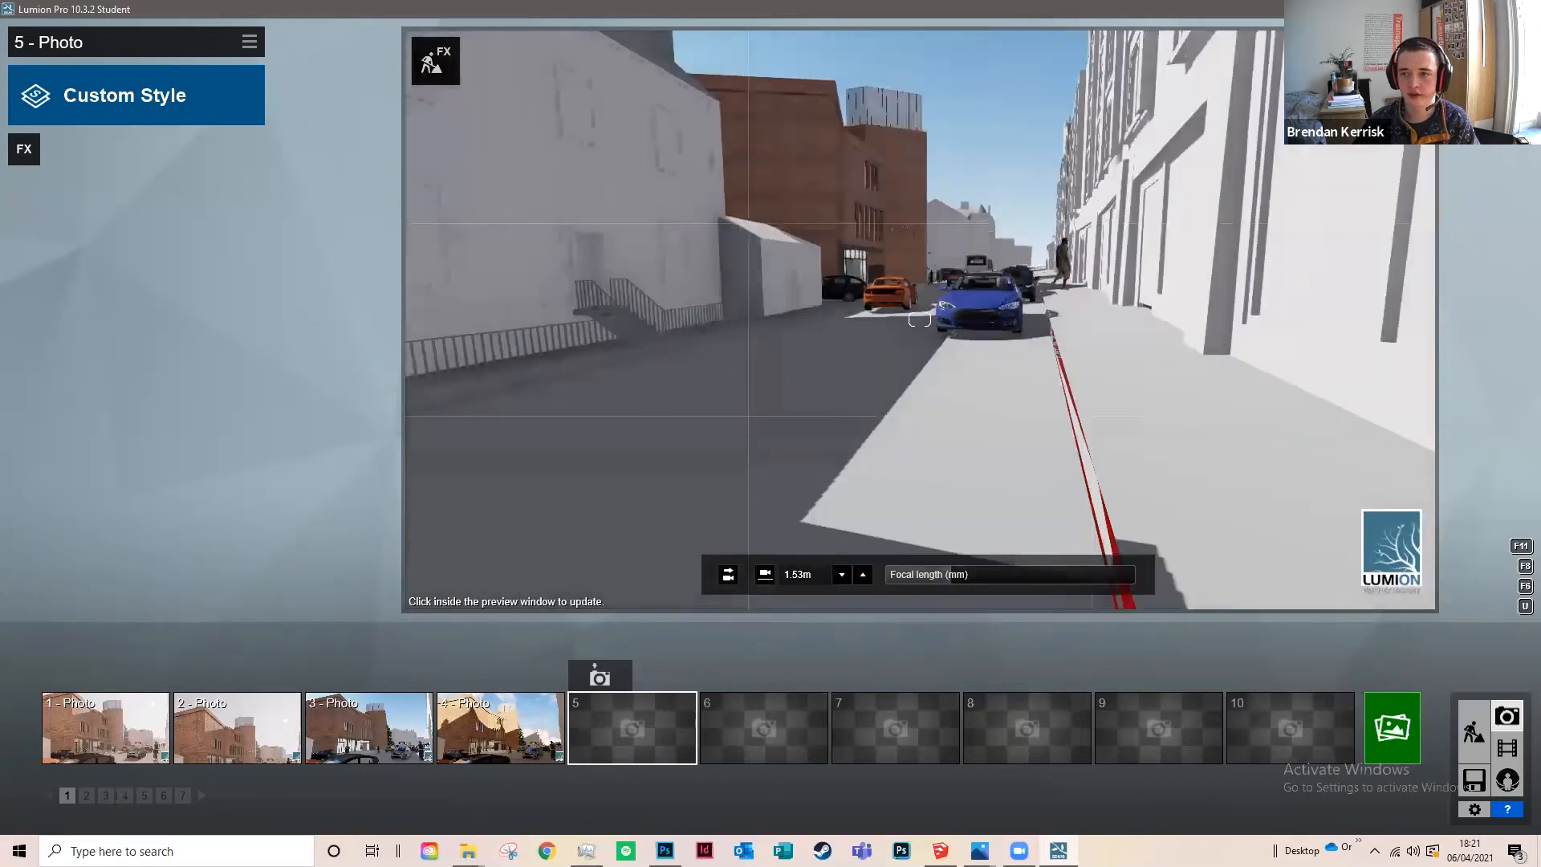
key("e")
key("w")
key("q")
key("d")
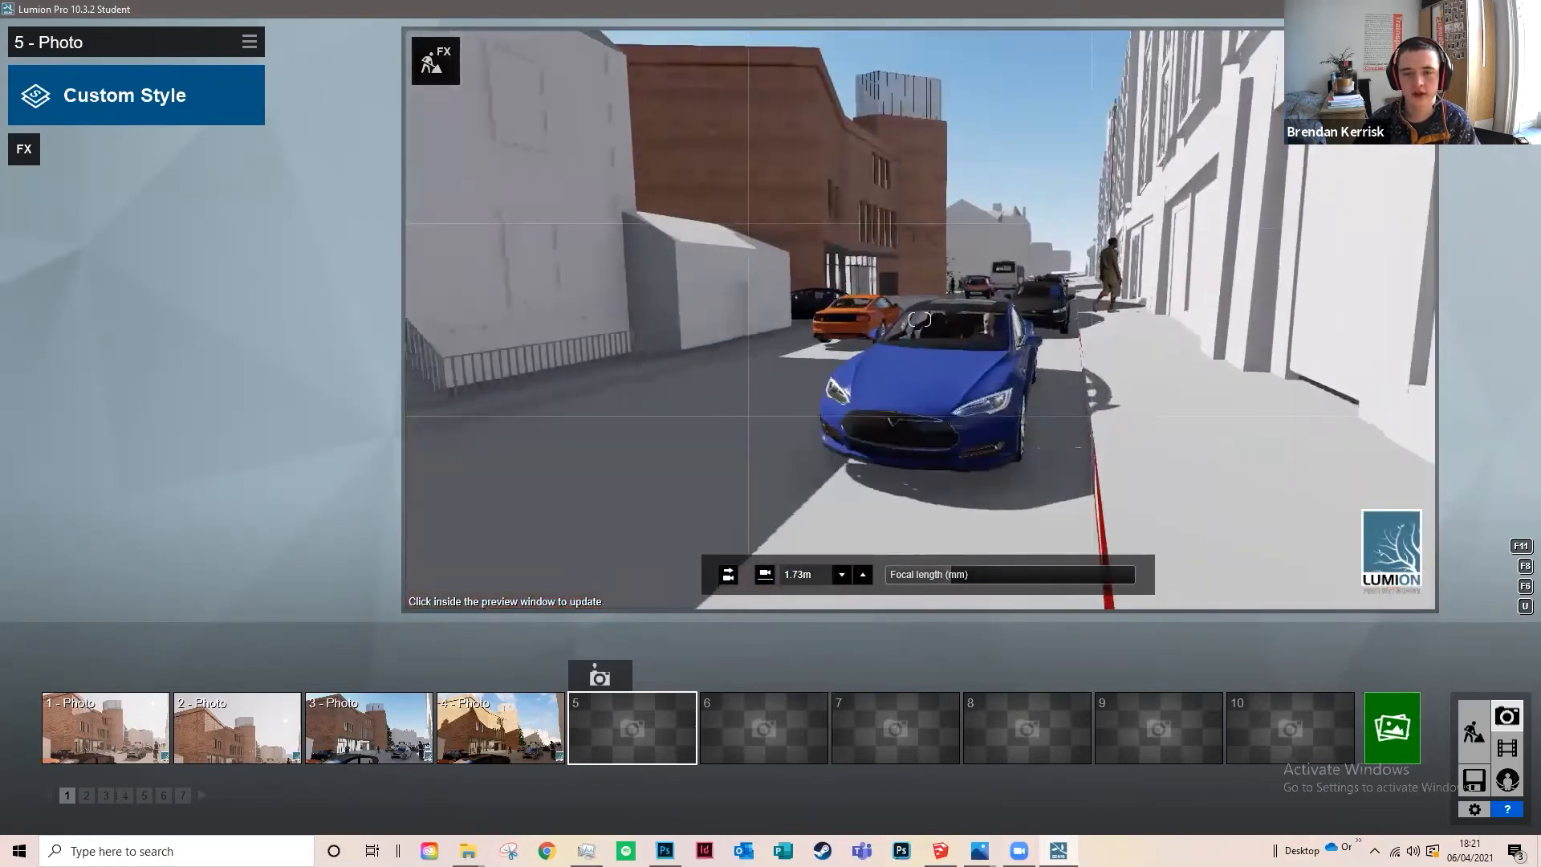
key("w")
key("d")
key("q")
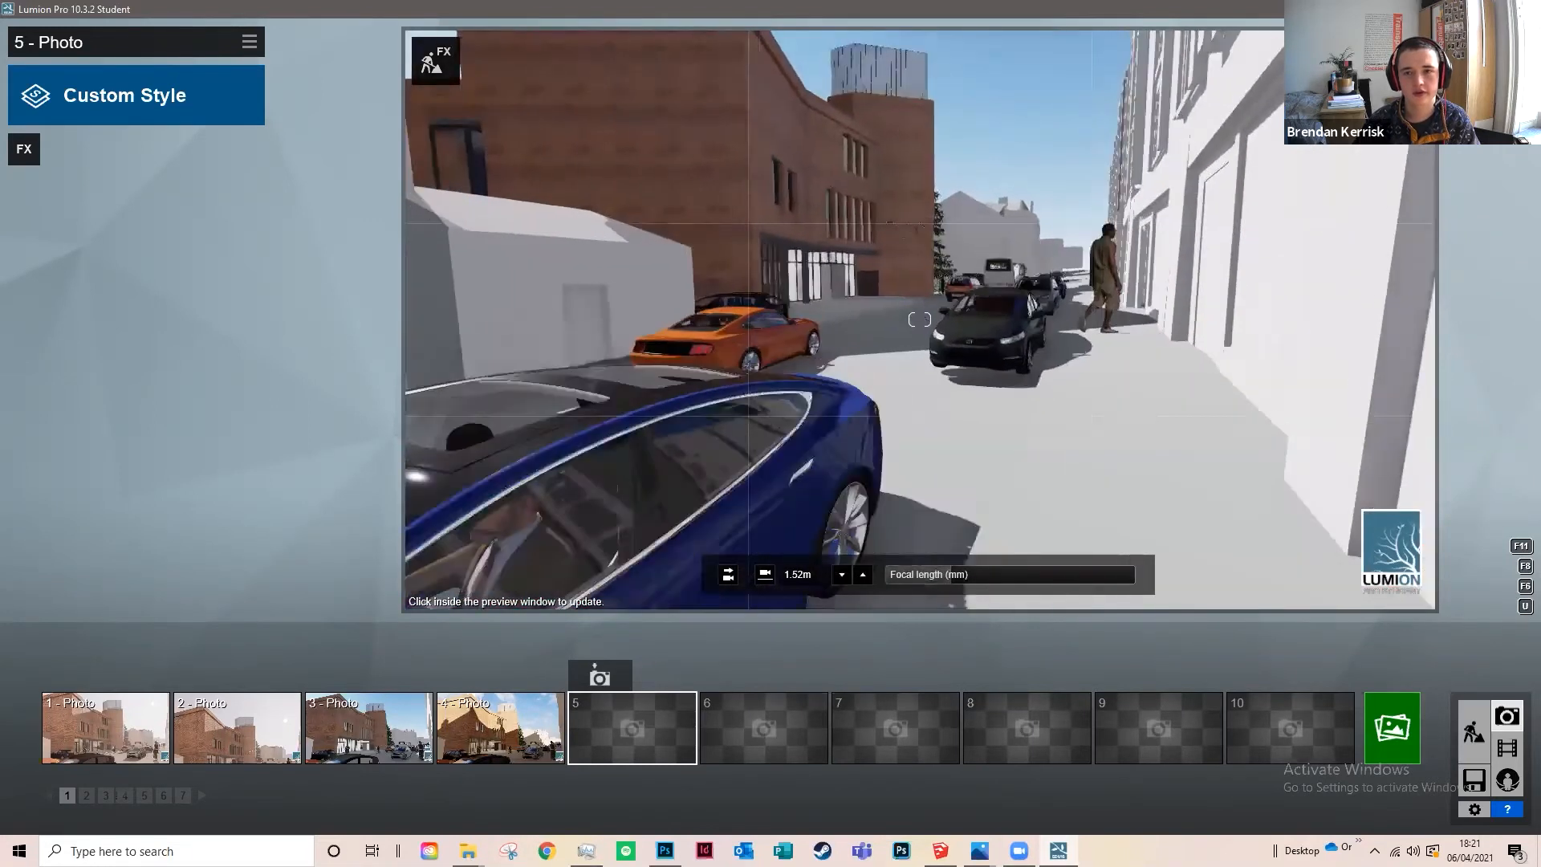
key("w")
key("q")
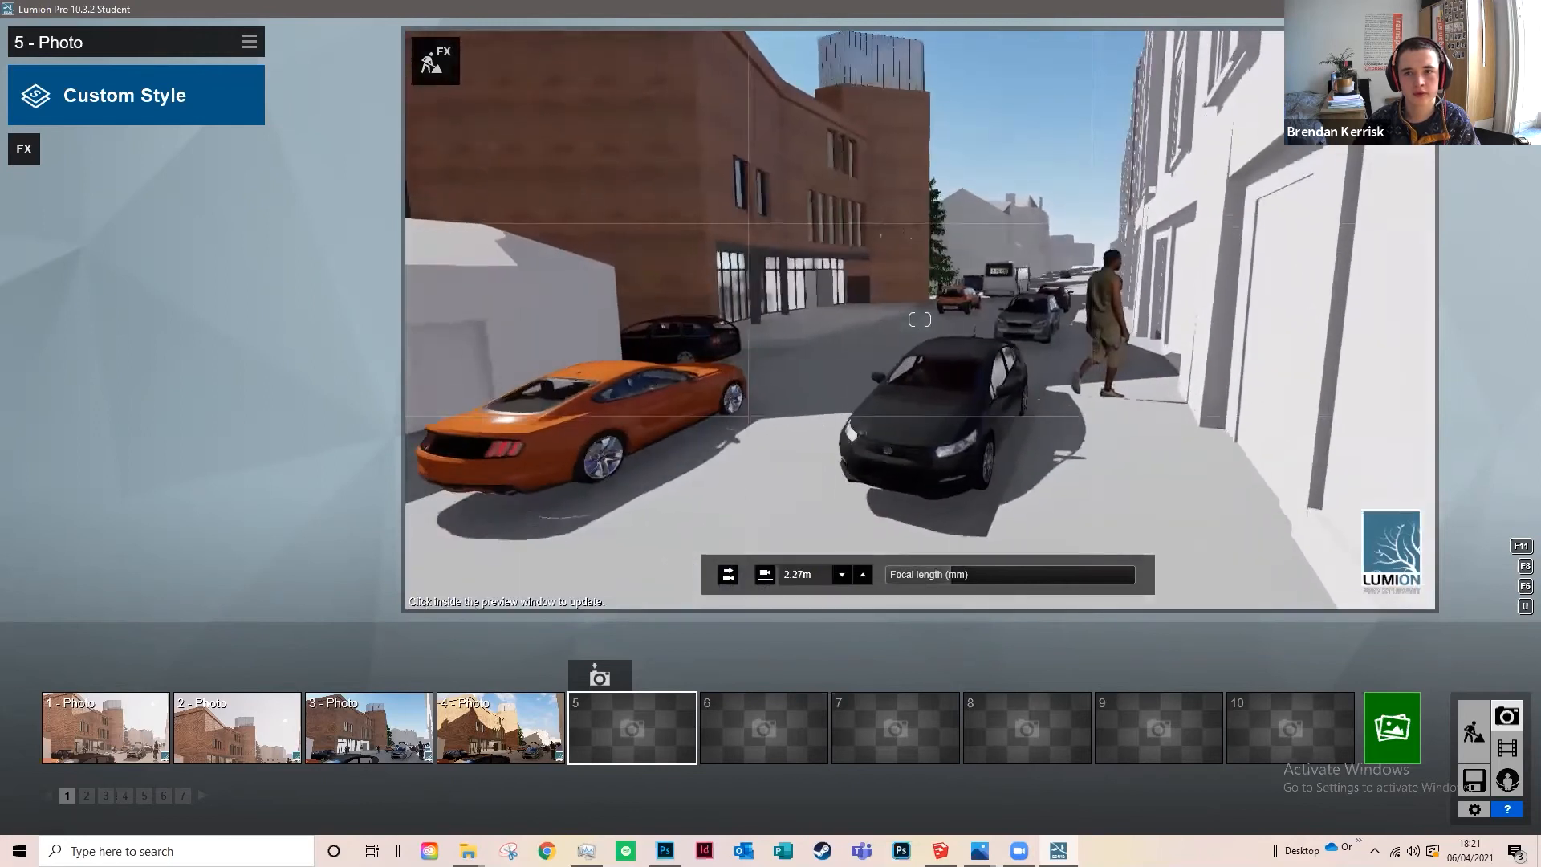
key("w")
key("d")
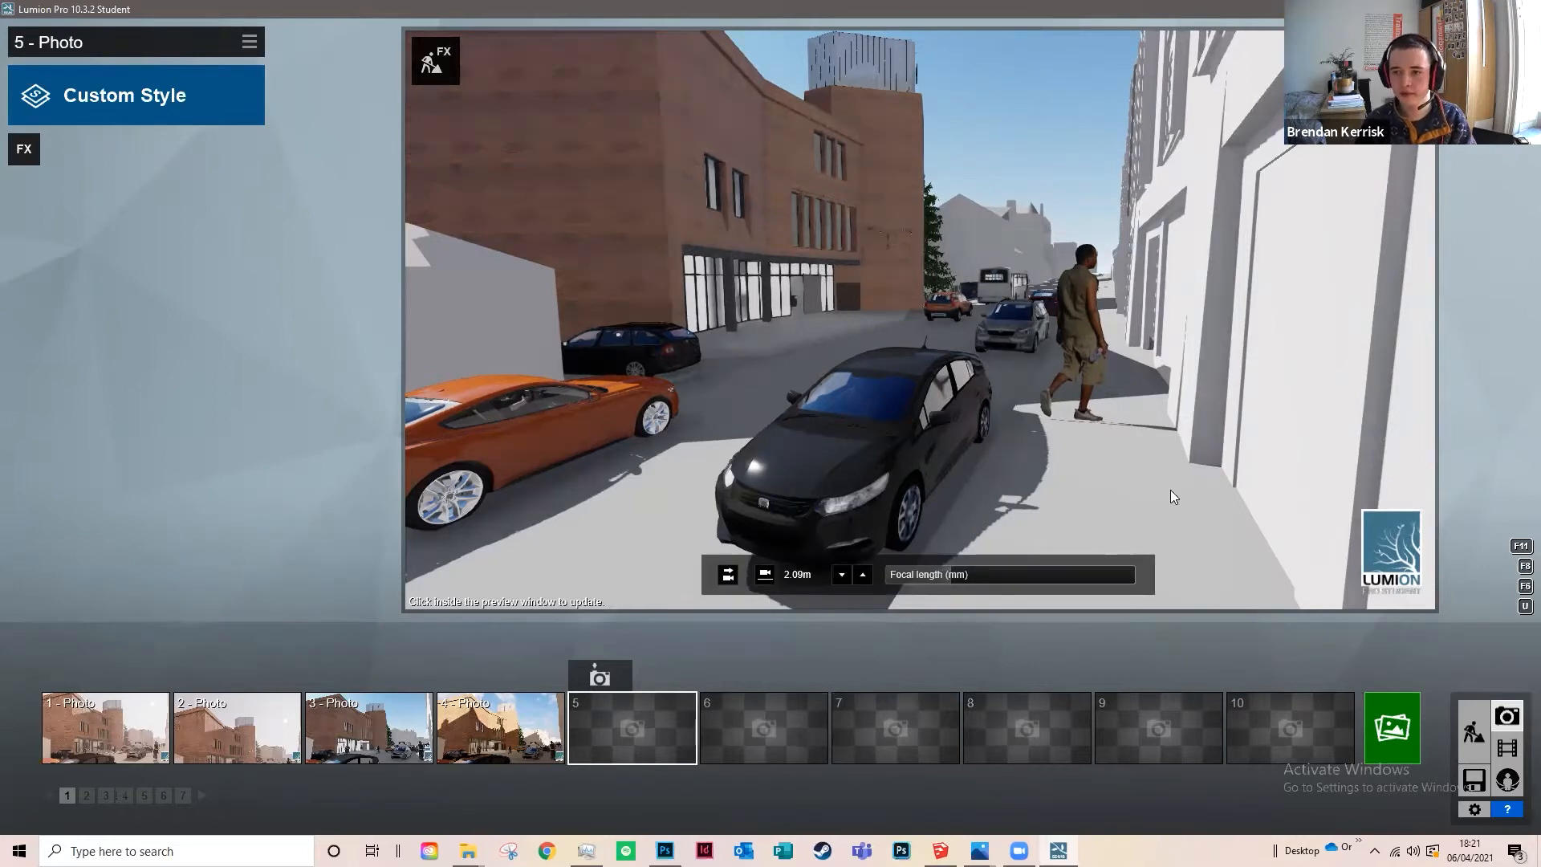
Step: Refine the street-level composition by bringing the camera past the black car and nearer to the DRC building's glazed frontage
key("s")
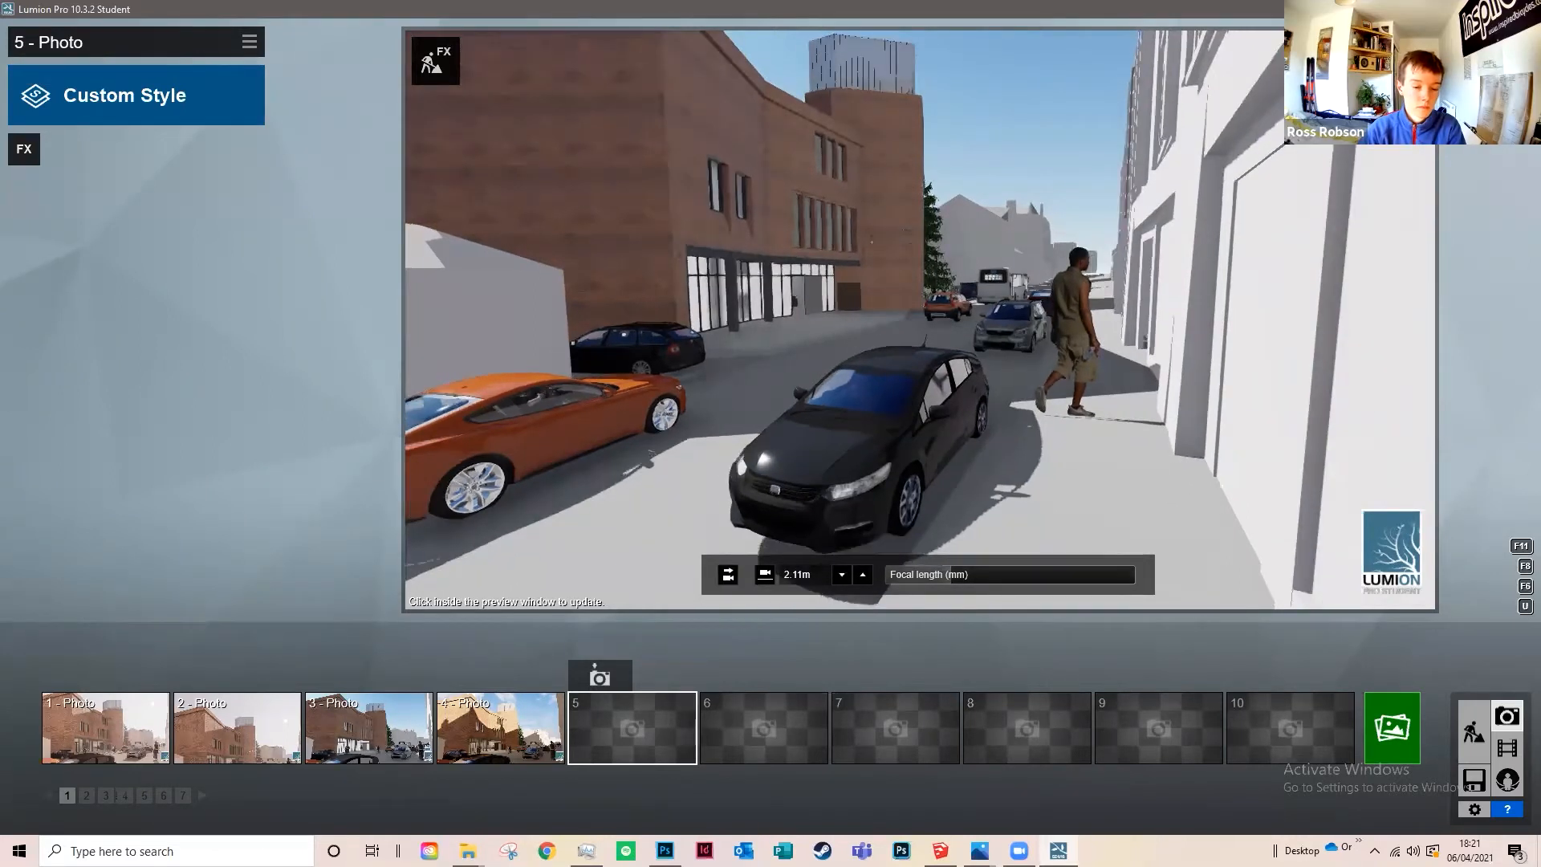
key("q")
key("w")
key("e")
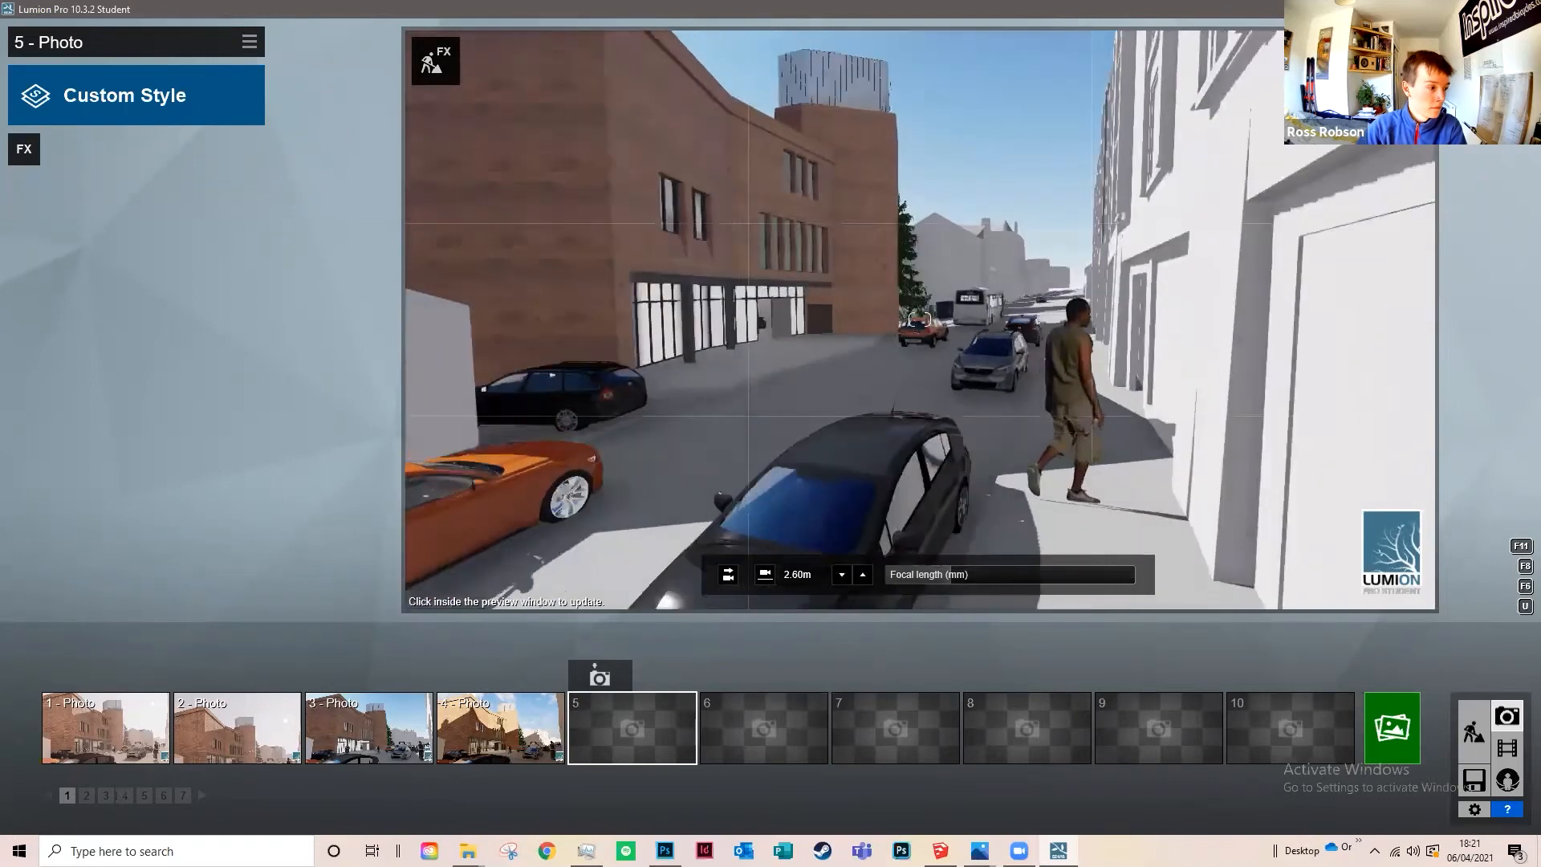
key("w")
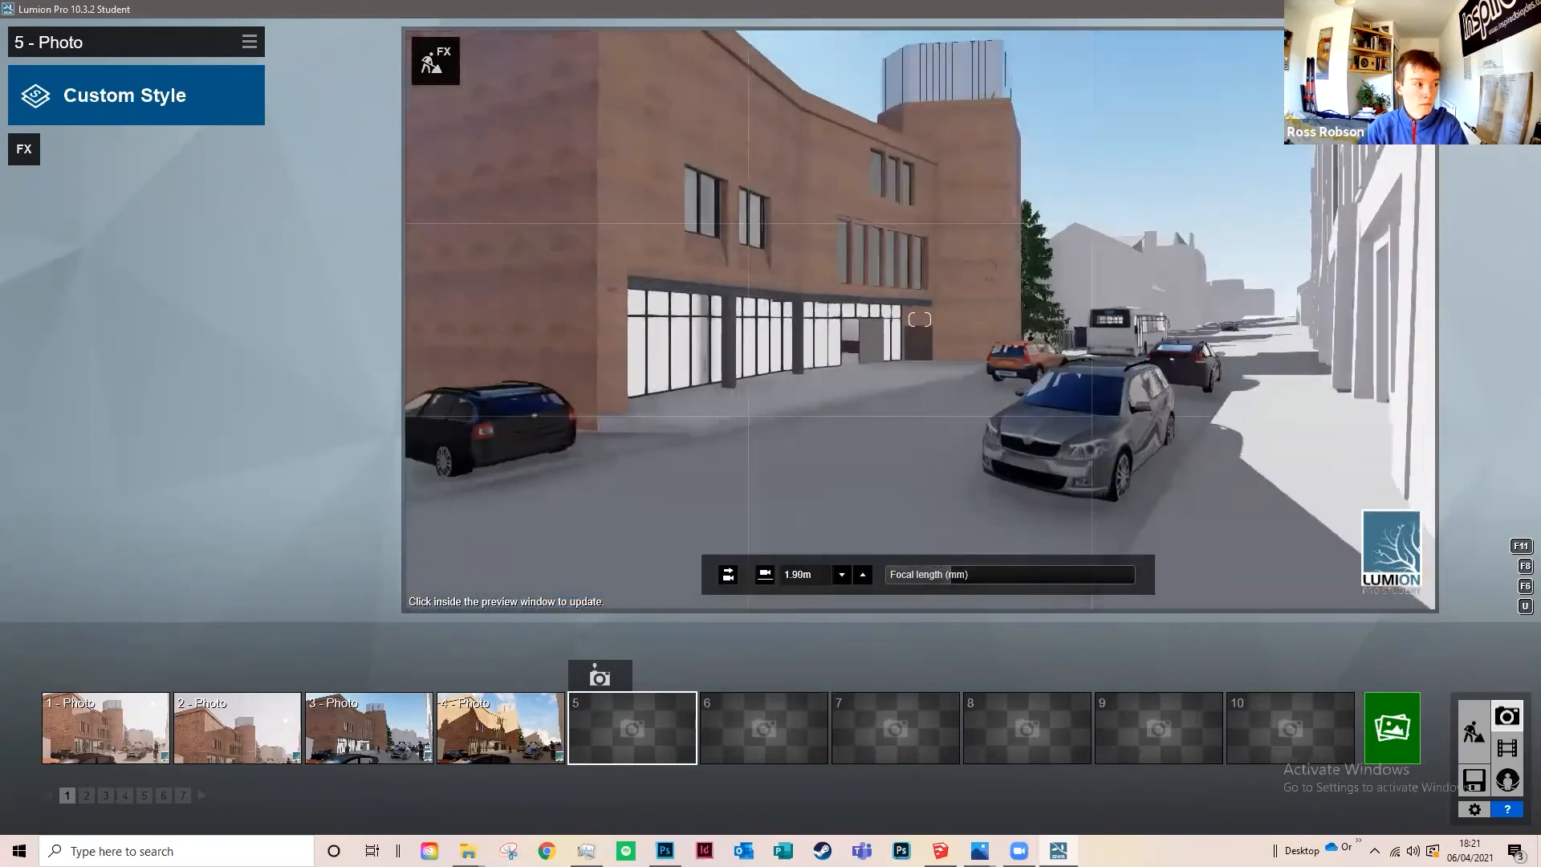
key("s")
key("e")
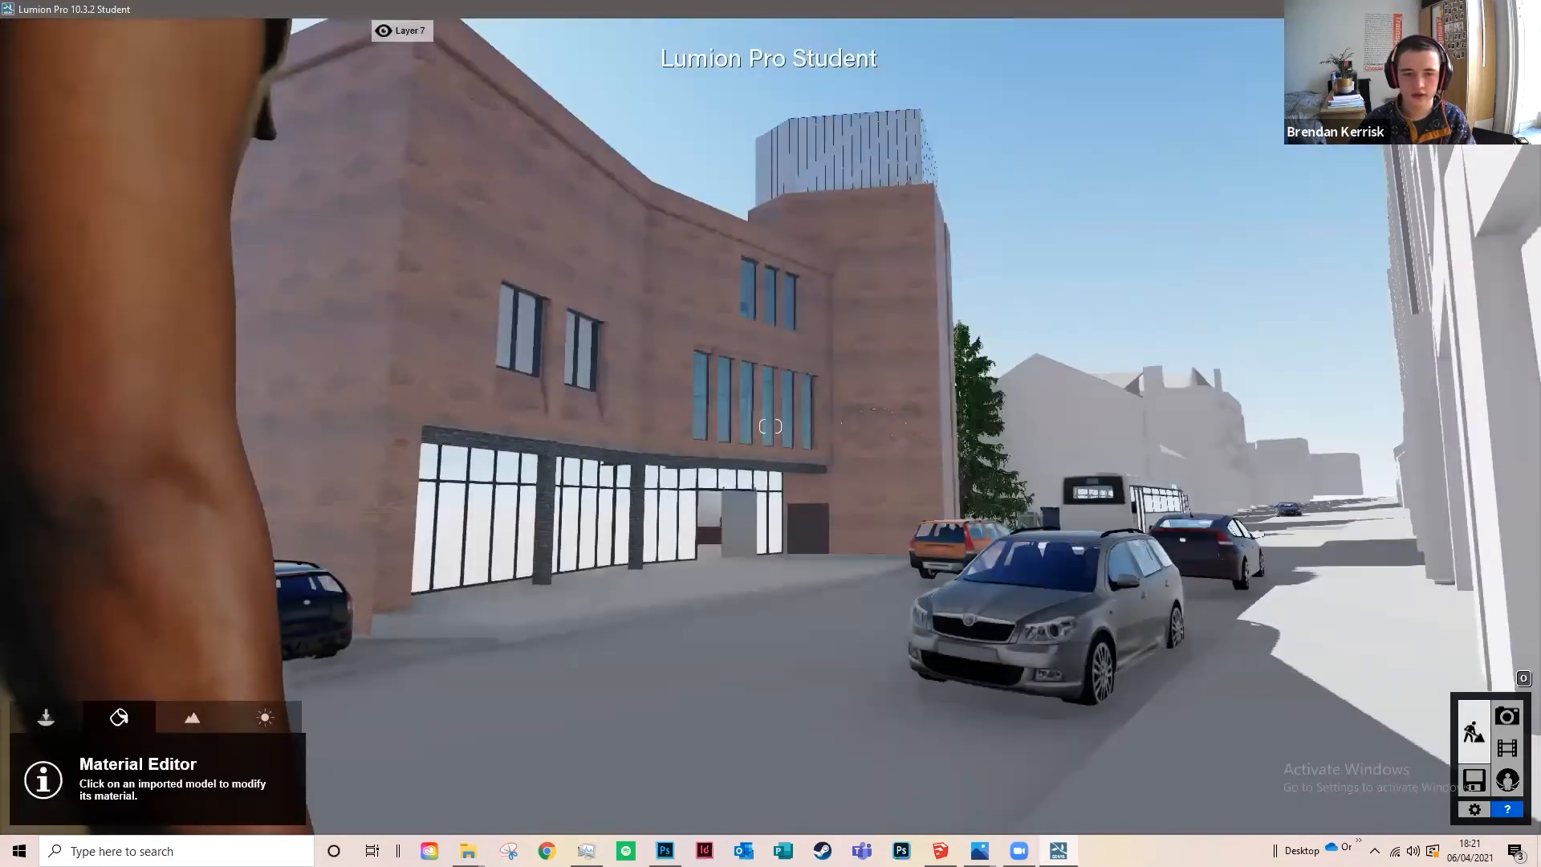
Step: Return to Build mode and delete the pedestrian walking on the pavement beside the black car
key("s")
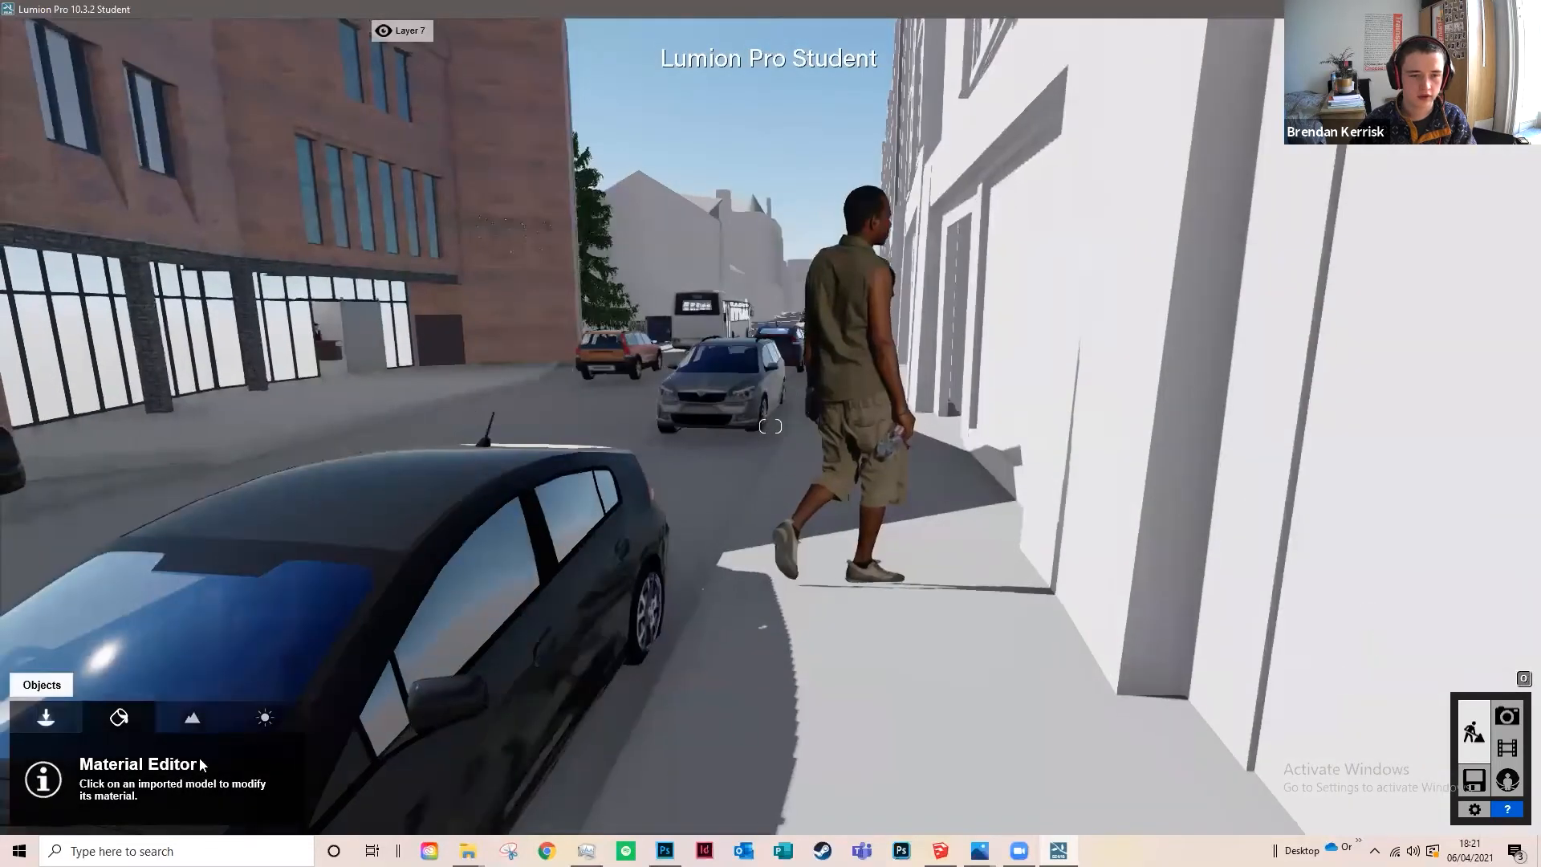
left_click(46, 716)
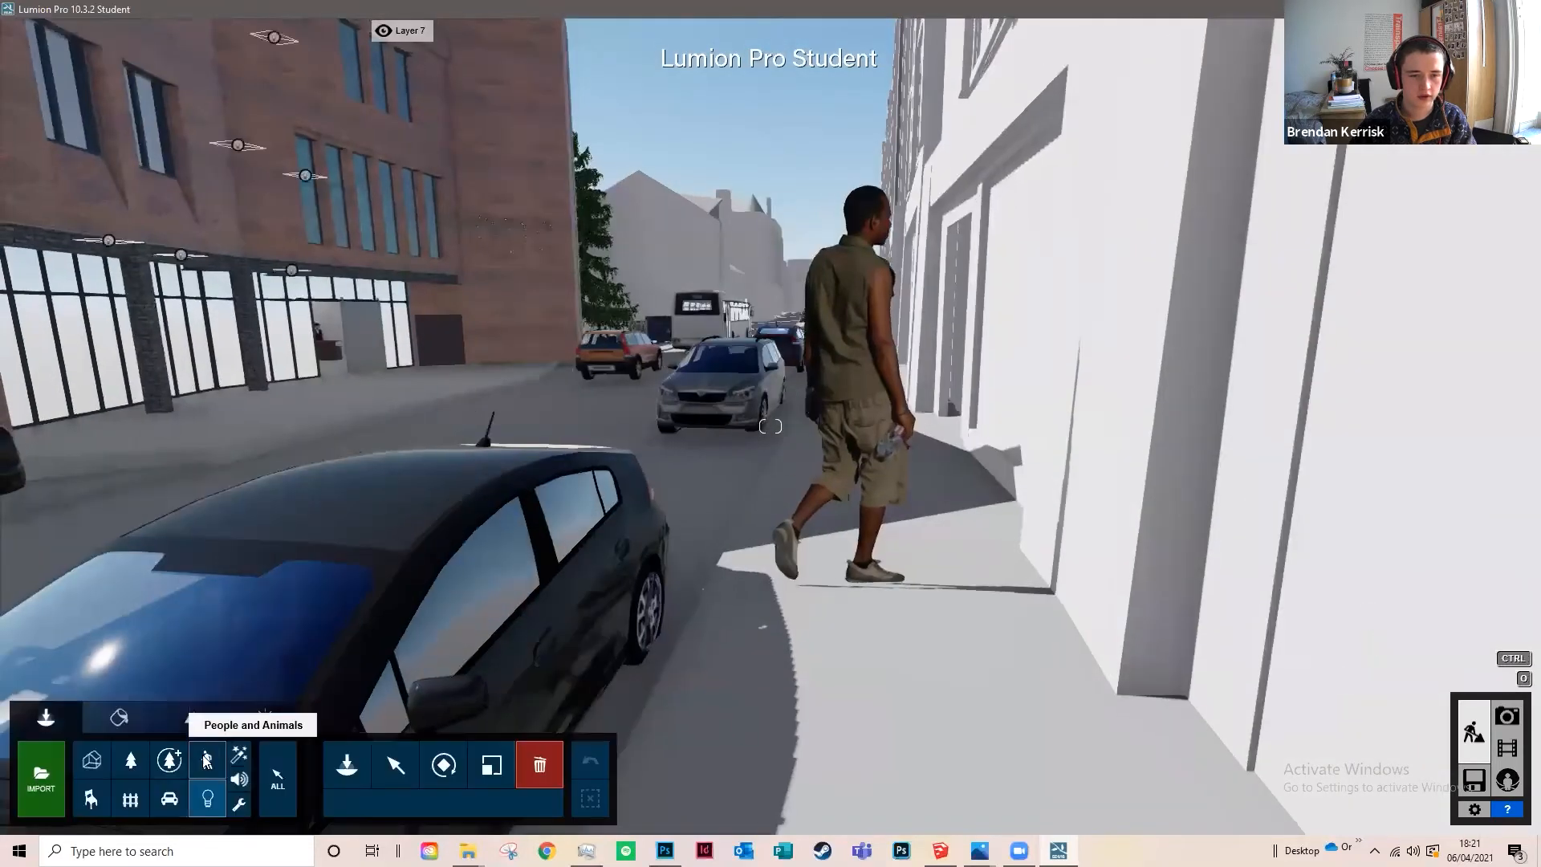
left_click(540, 764)
left_click(838, 588)
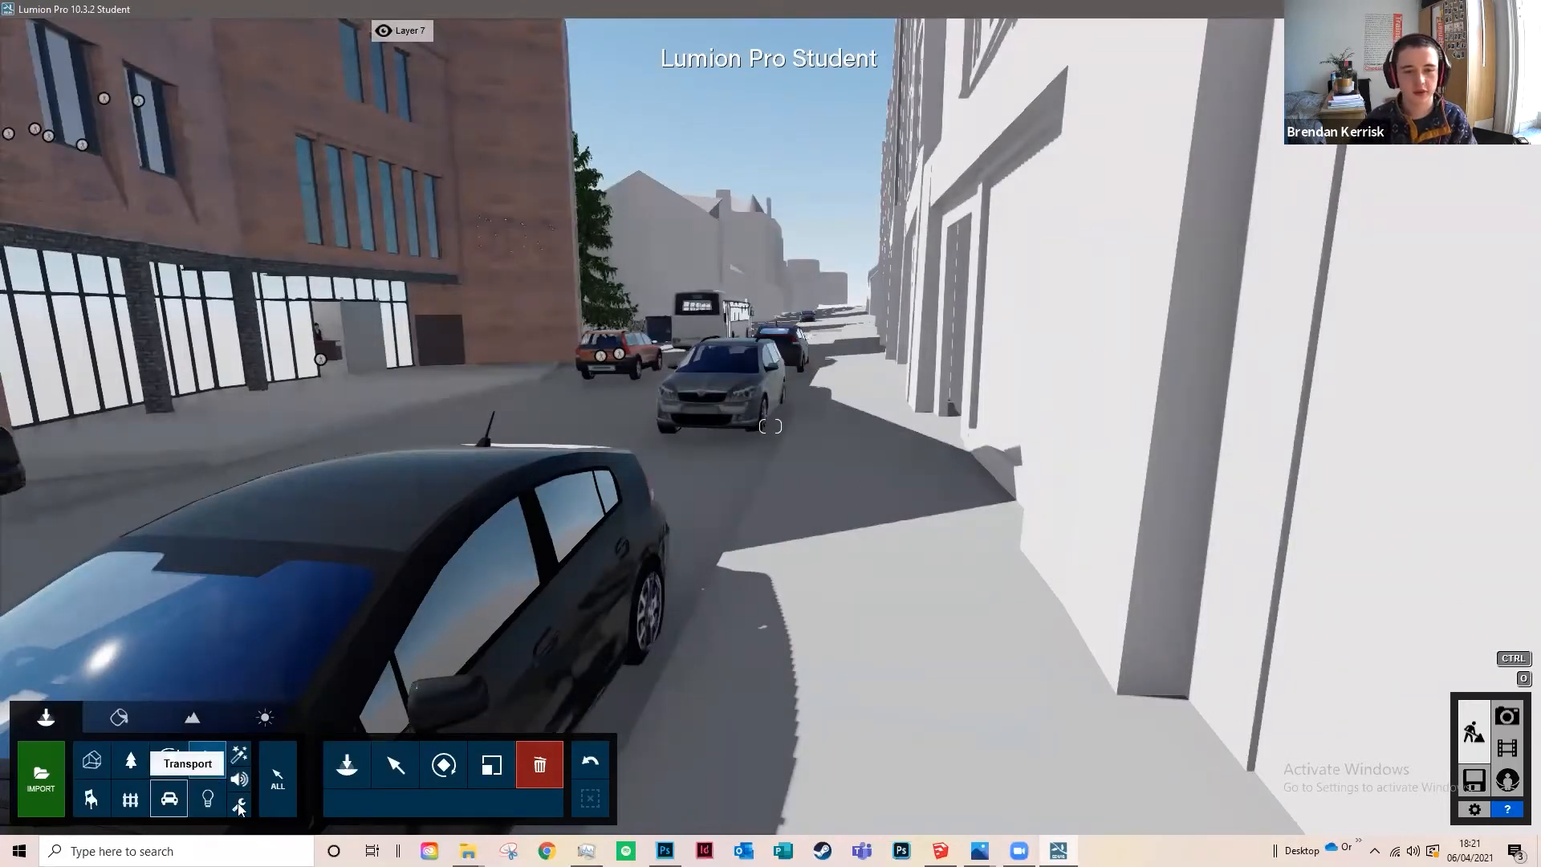
Step: Toggle the visibility of Layer 2, show the People layer, and return to Photo mode
mouse_move(89, 35)
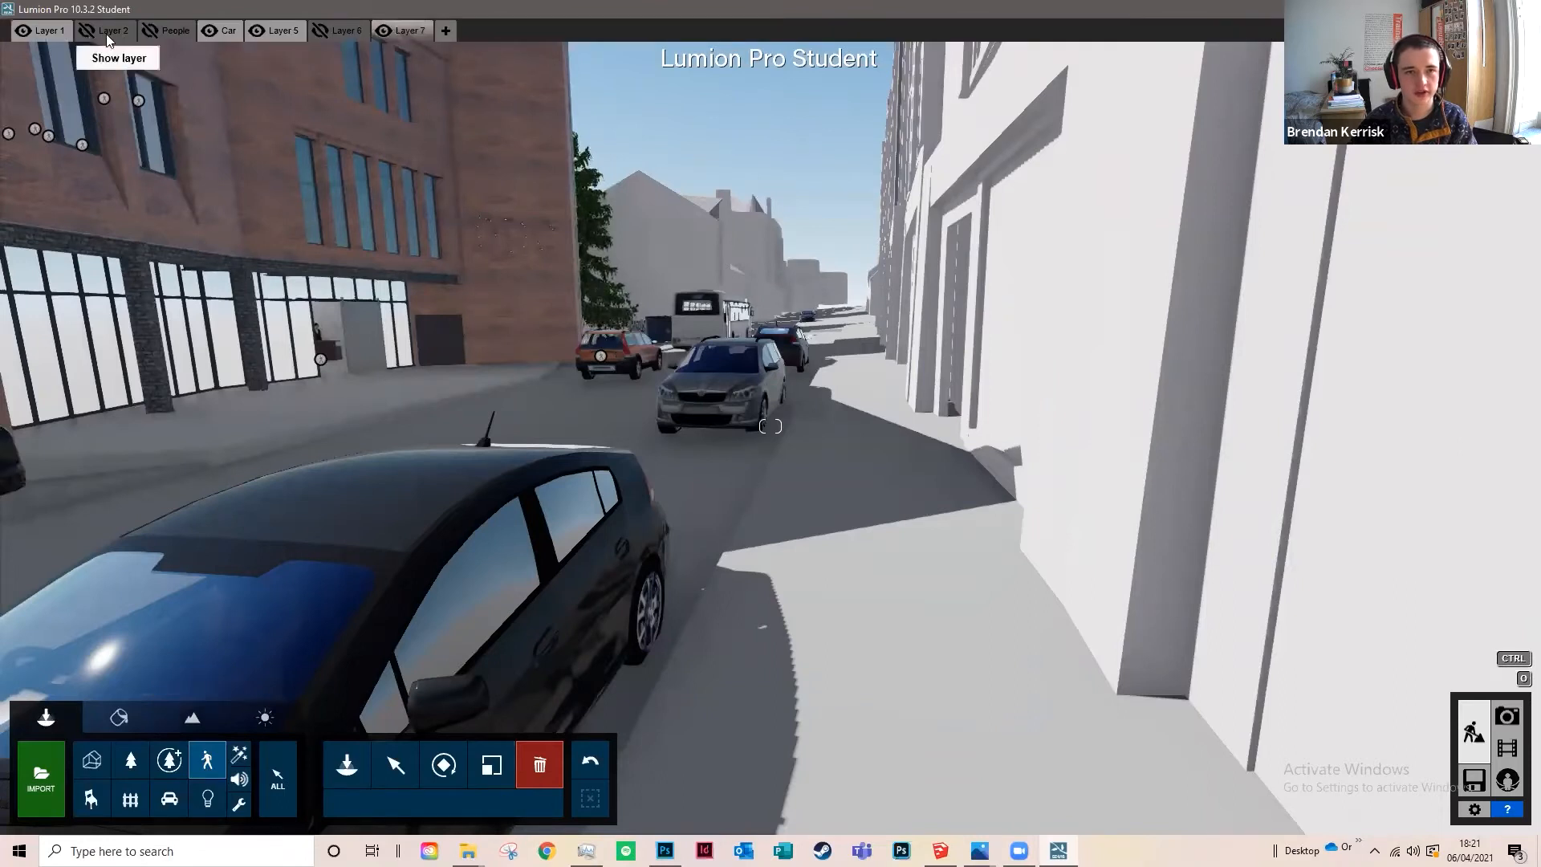
left_click(85, 31)
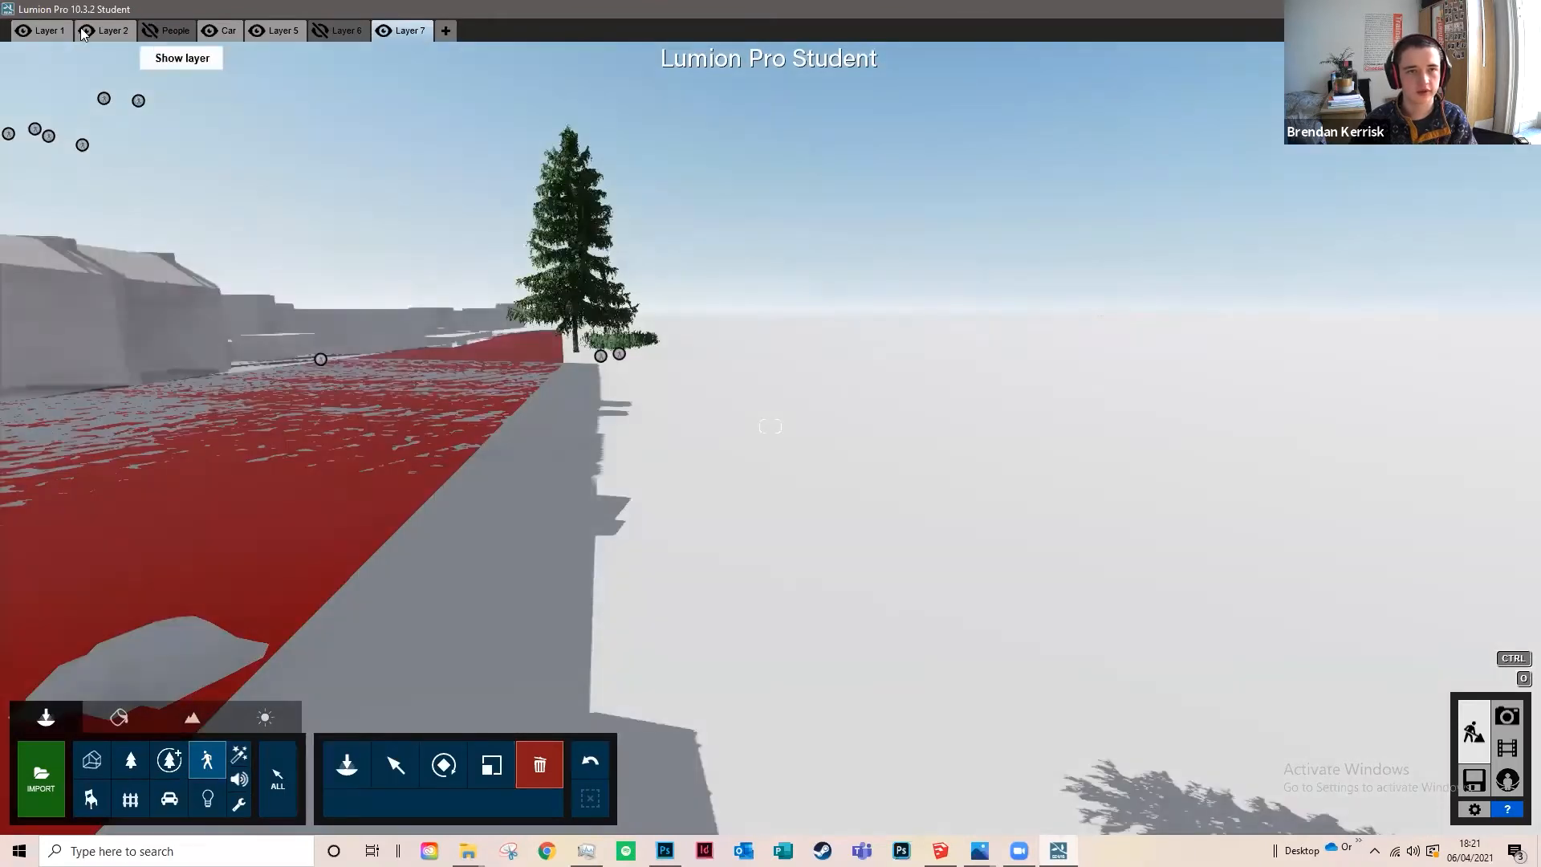
left_click(150, 31)
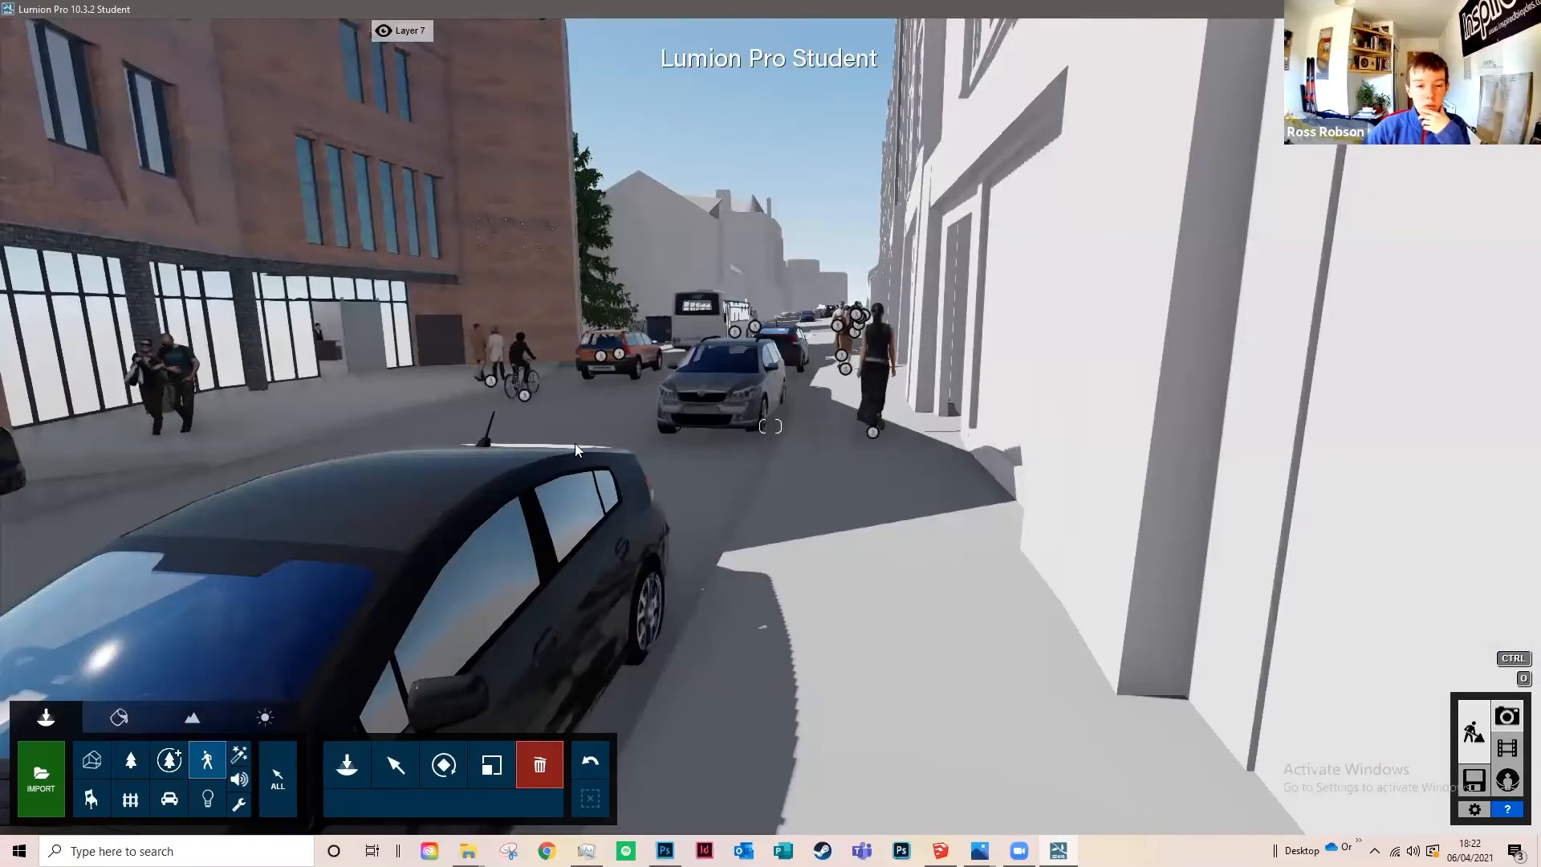
left_click(1507, 715)
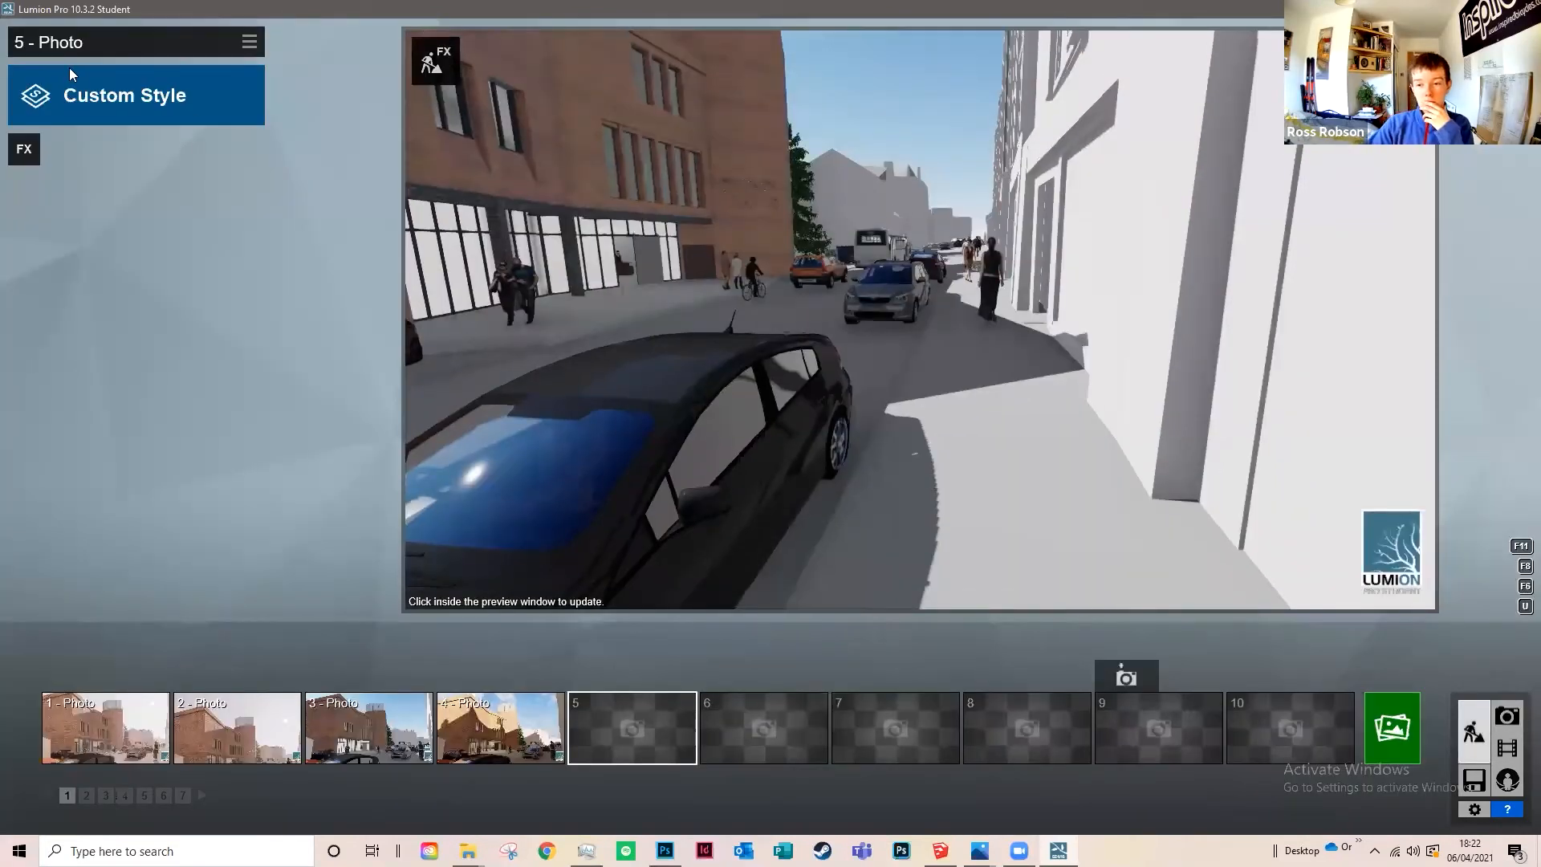
Step: Reframe the street view in Build mode to include the parked cars opposite the black car, and return to Photo mode
left_click(435, 61)
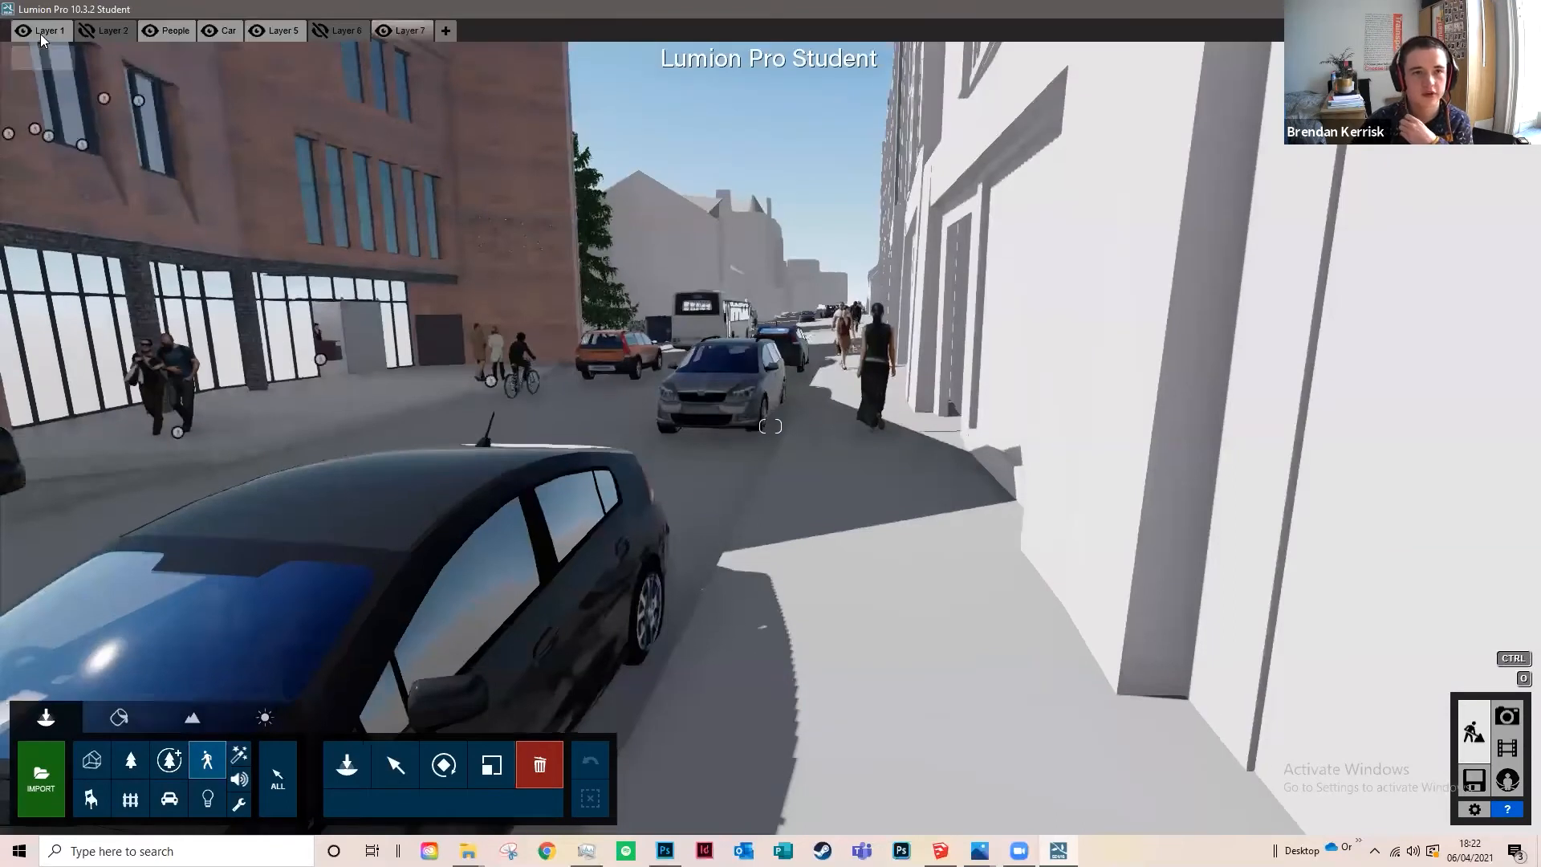
mouse_move(50, 34)
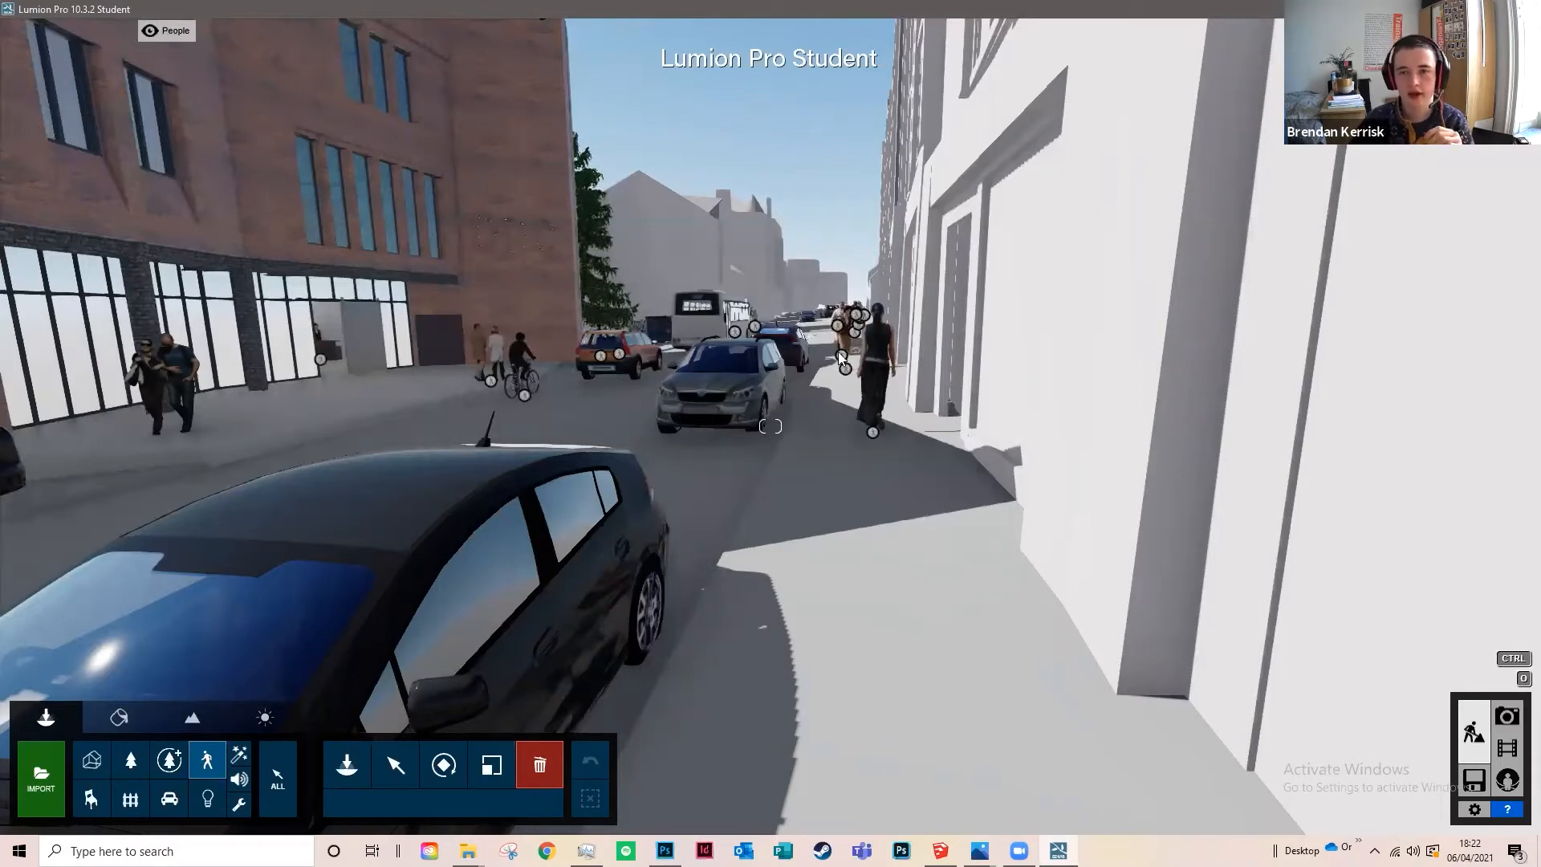
left_click_drag(905, 552, 974, 470)
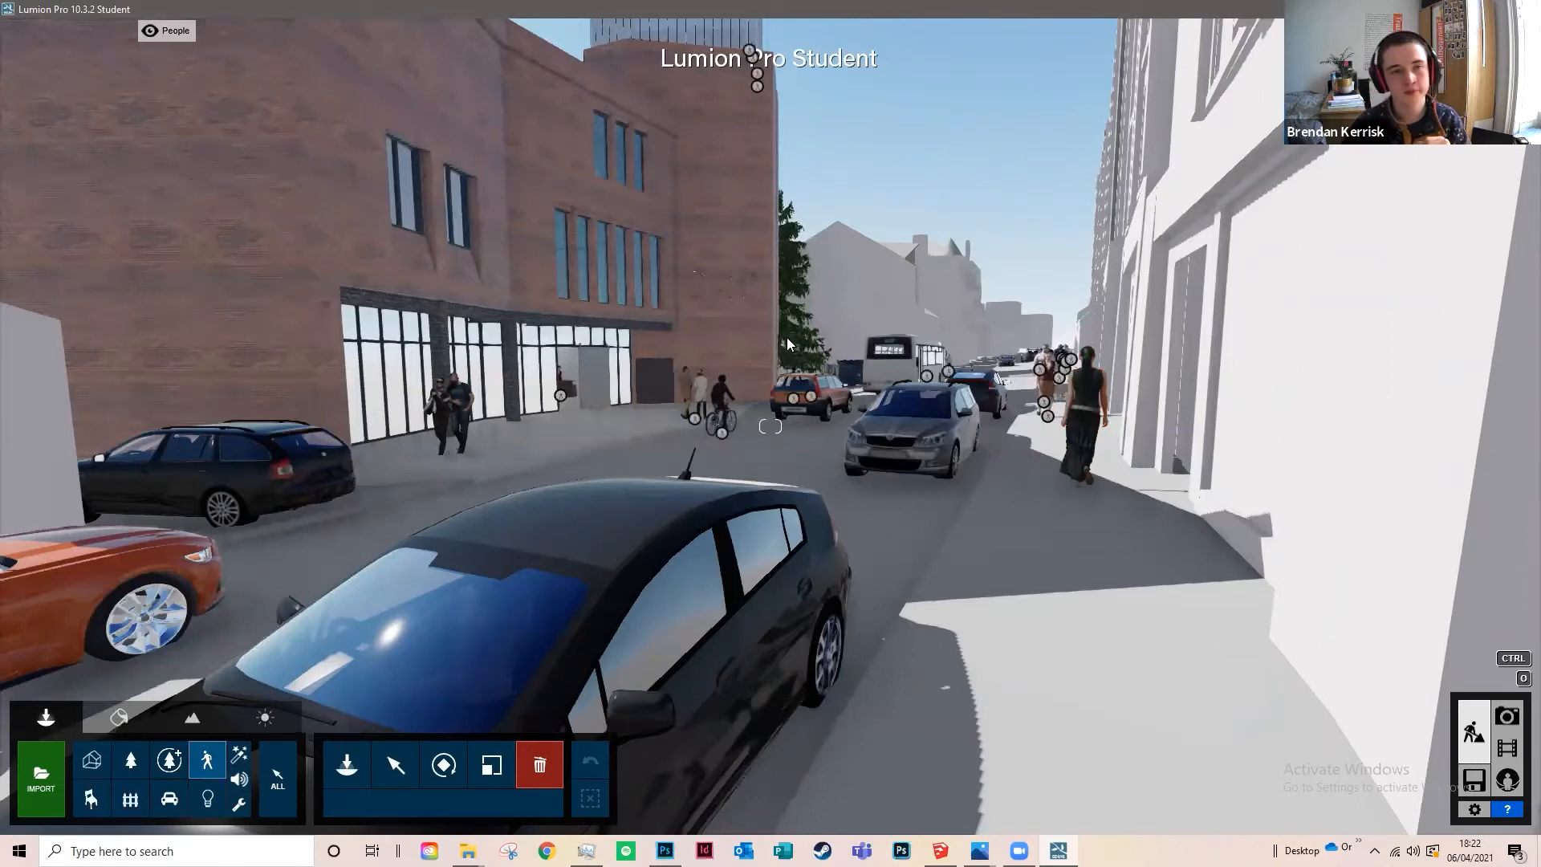
left_click(1508, 716)
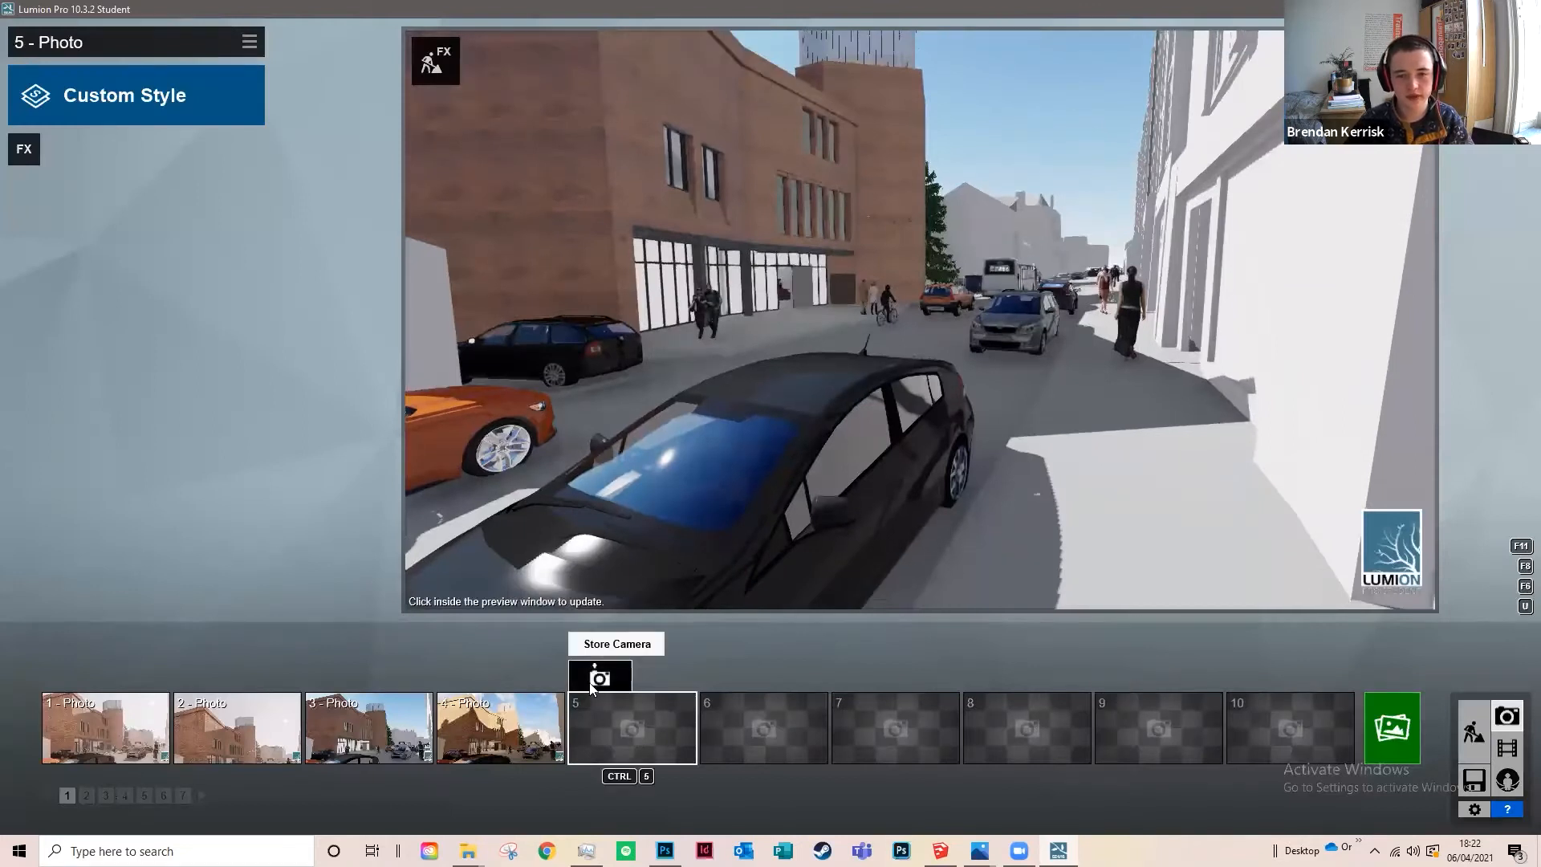
Step: Move the photo camera forward past the black car towards the DRC building, at an eye level of about 1.62 m
left_click_drag(996, 392, 920, 345)
key("w")
key("w")
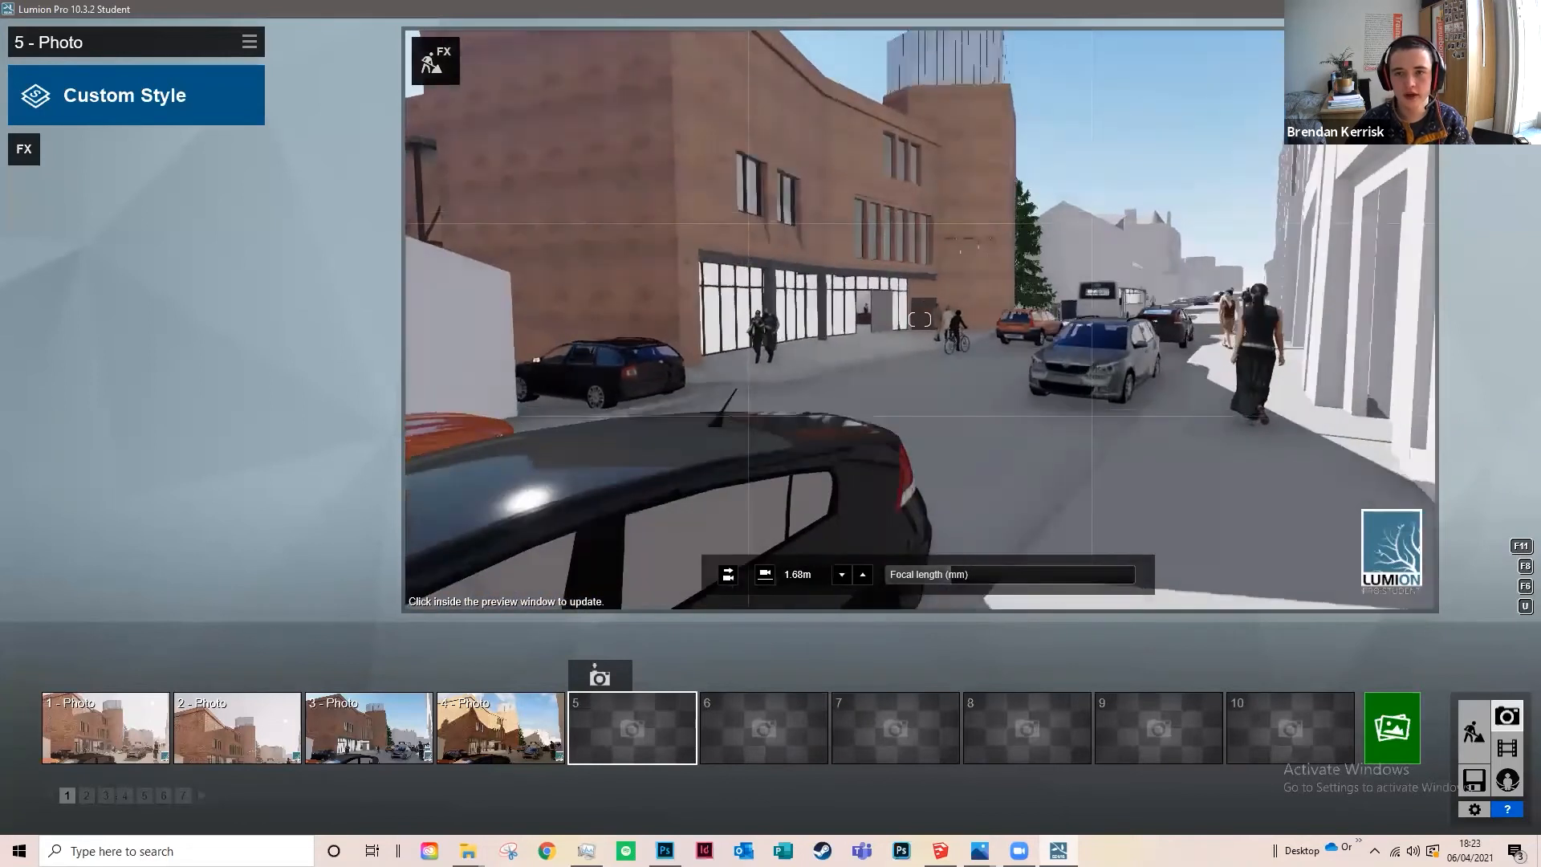
key("w")
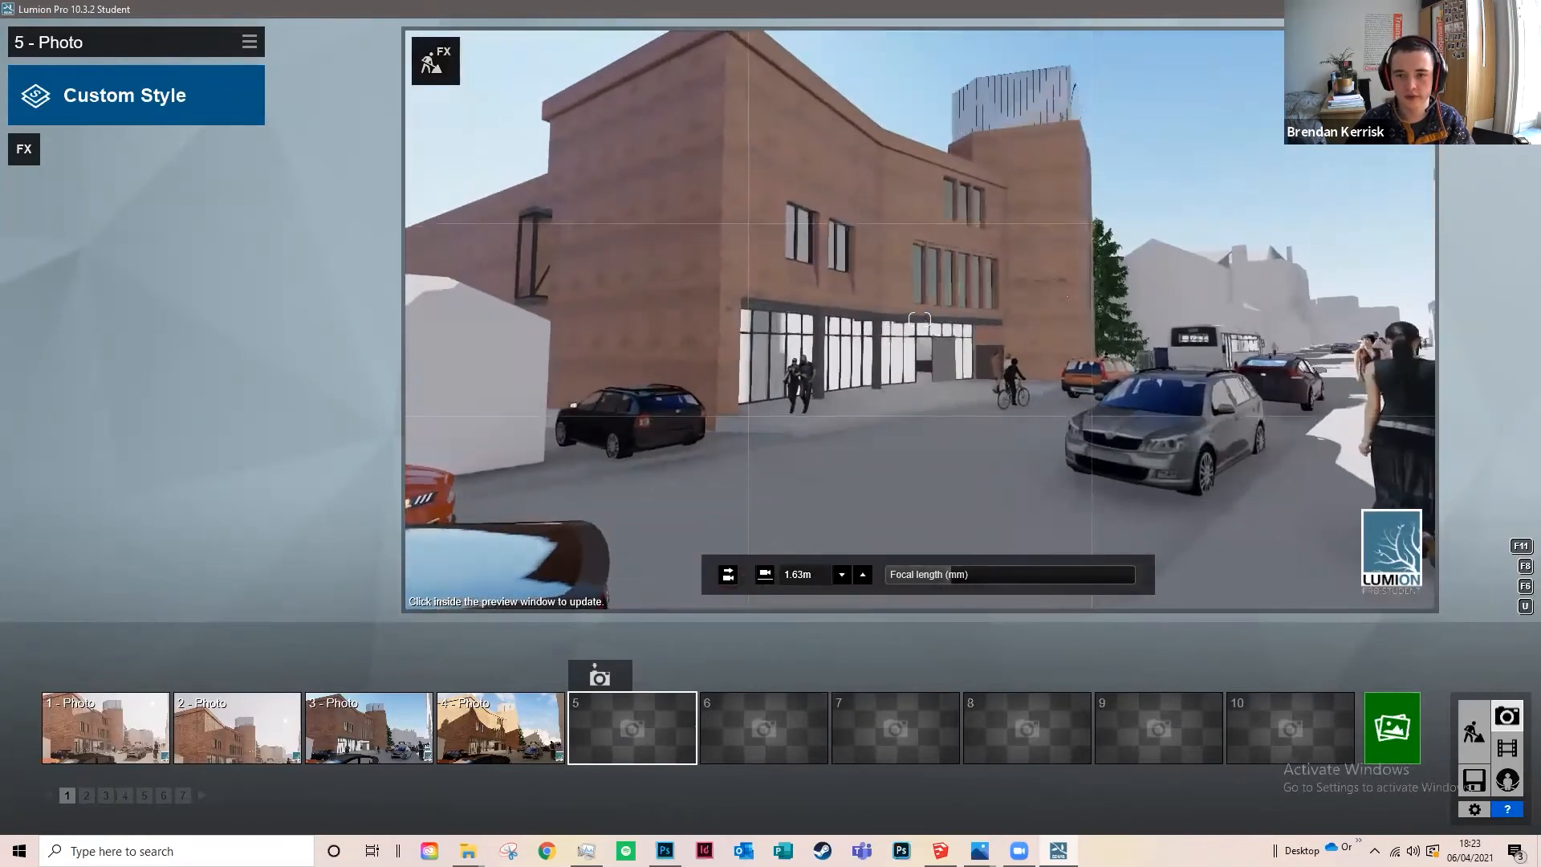
key("w")
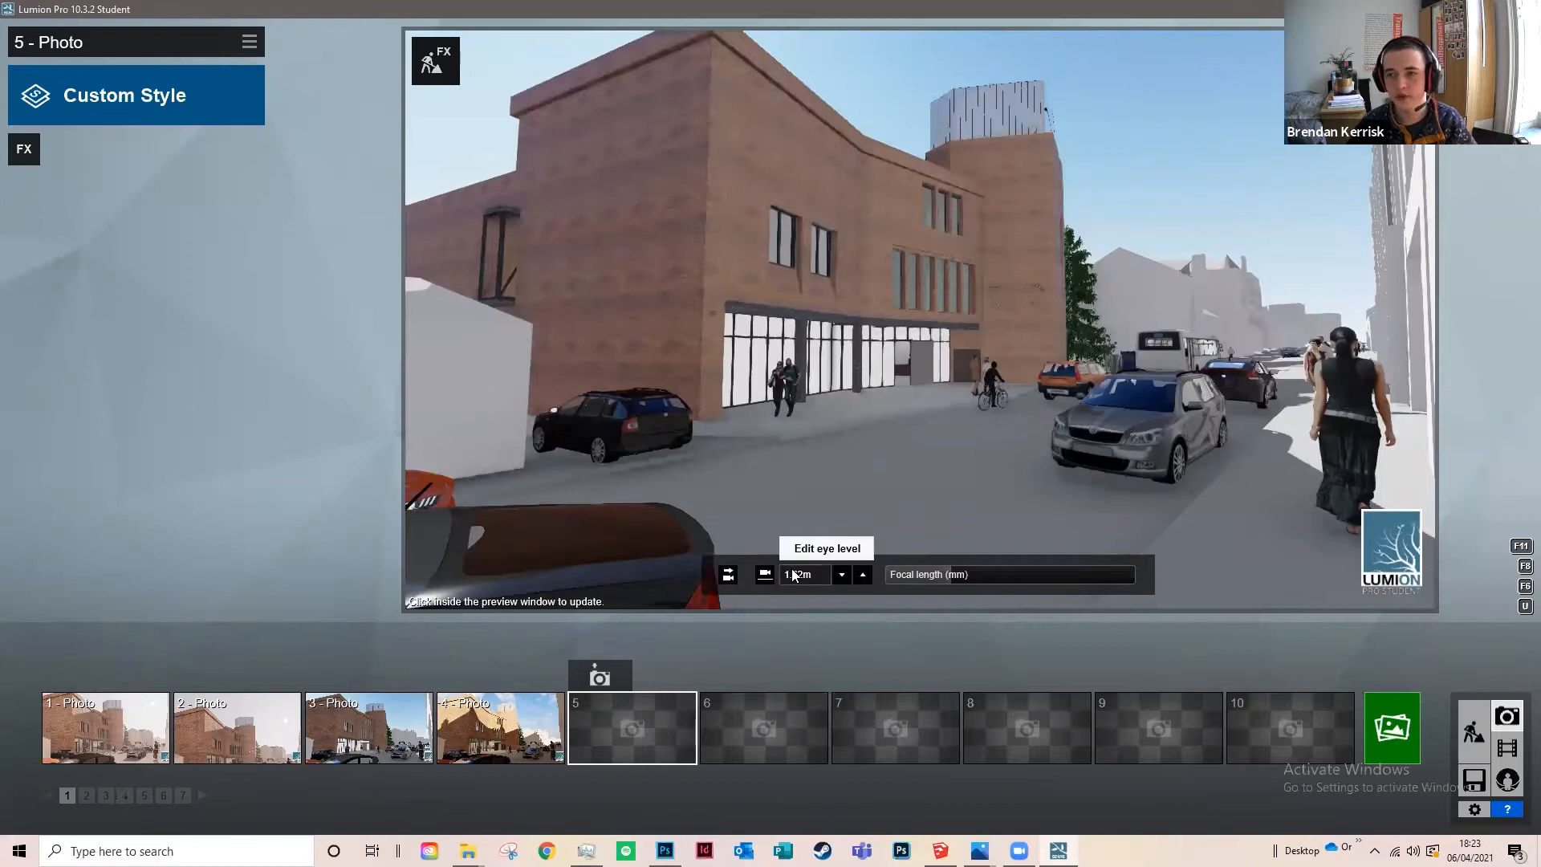
Step: Increase the focal length slightly from 15.0 mm to tighten on the DRC building, and store the camera view in photo slot 5
mouse_move(955, 581)
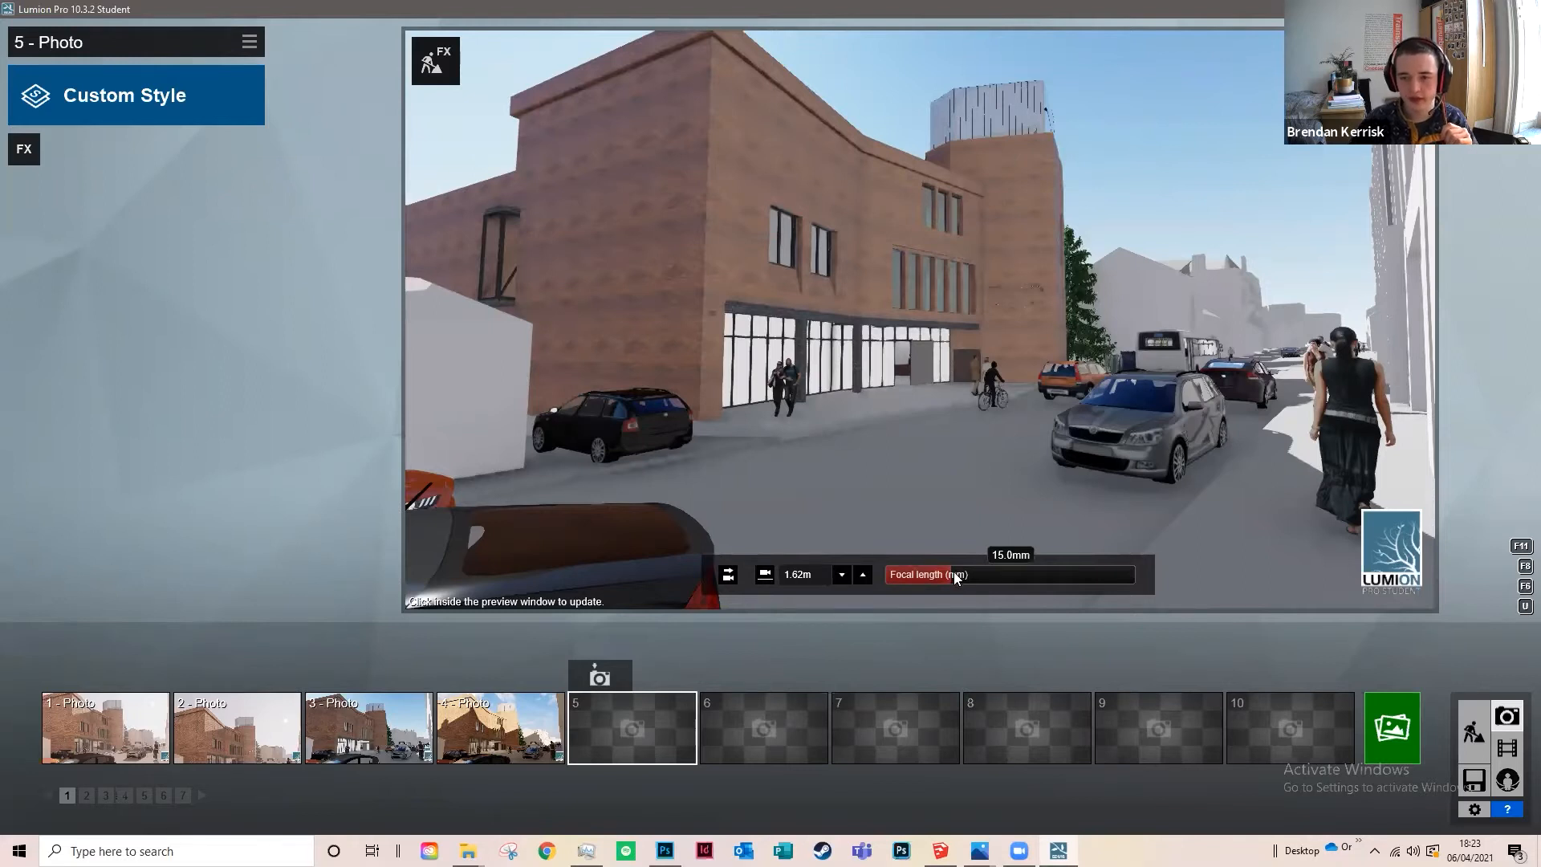
left_click(953, 571)
left_click_drag(963, 569, 973, 573)
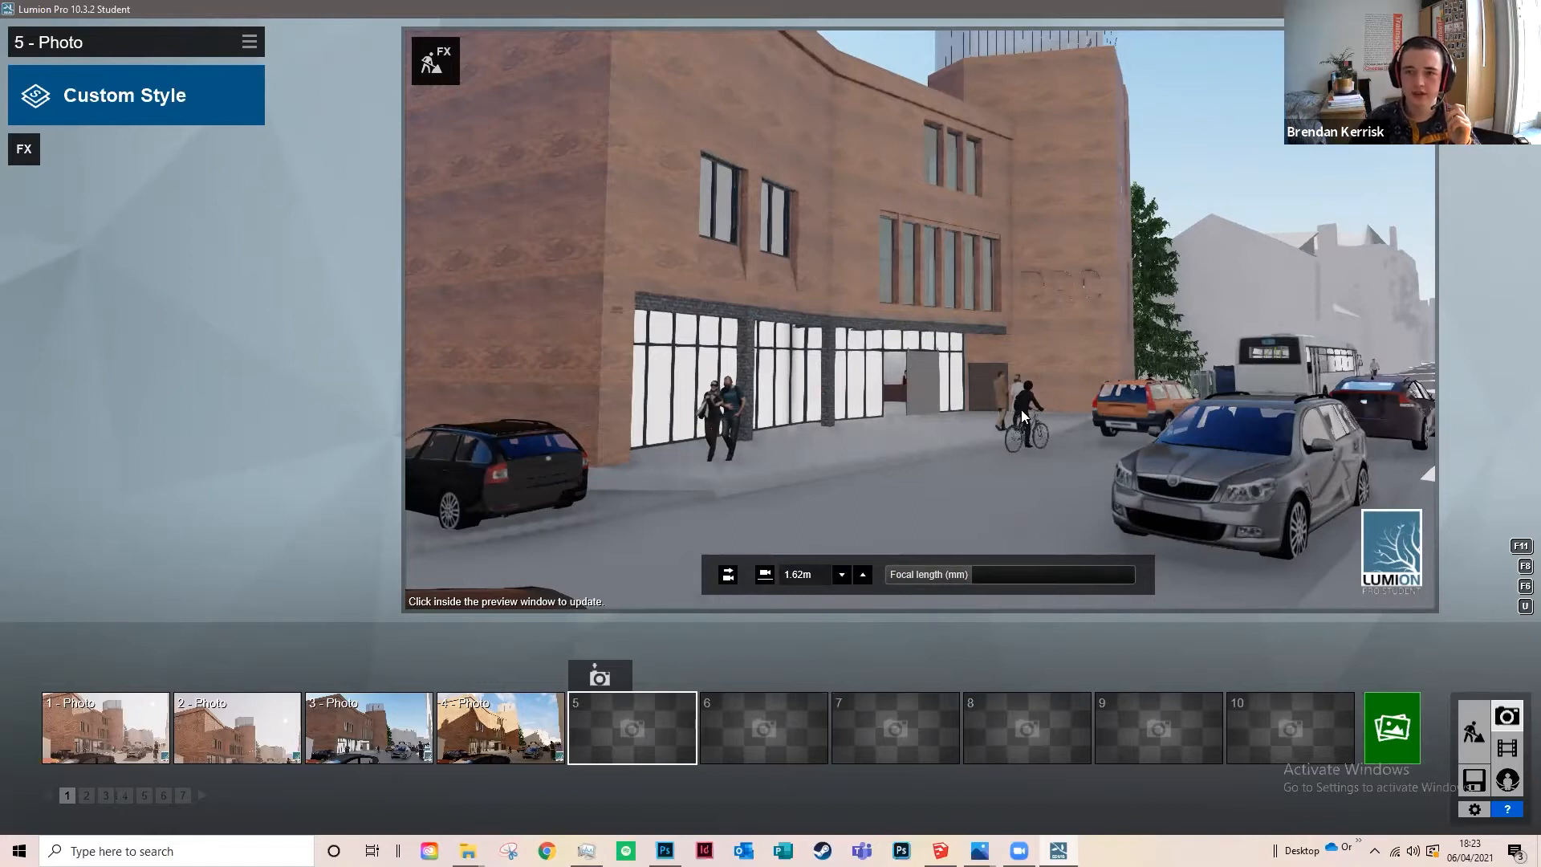
left_click(600, 677)
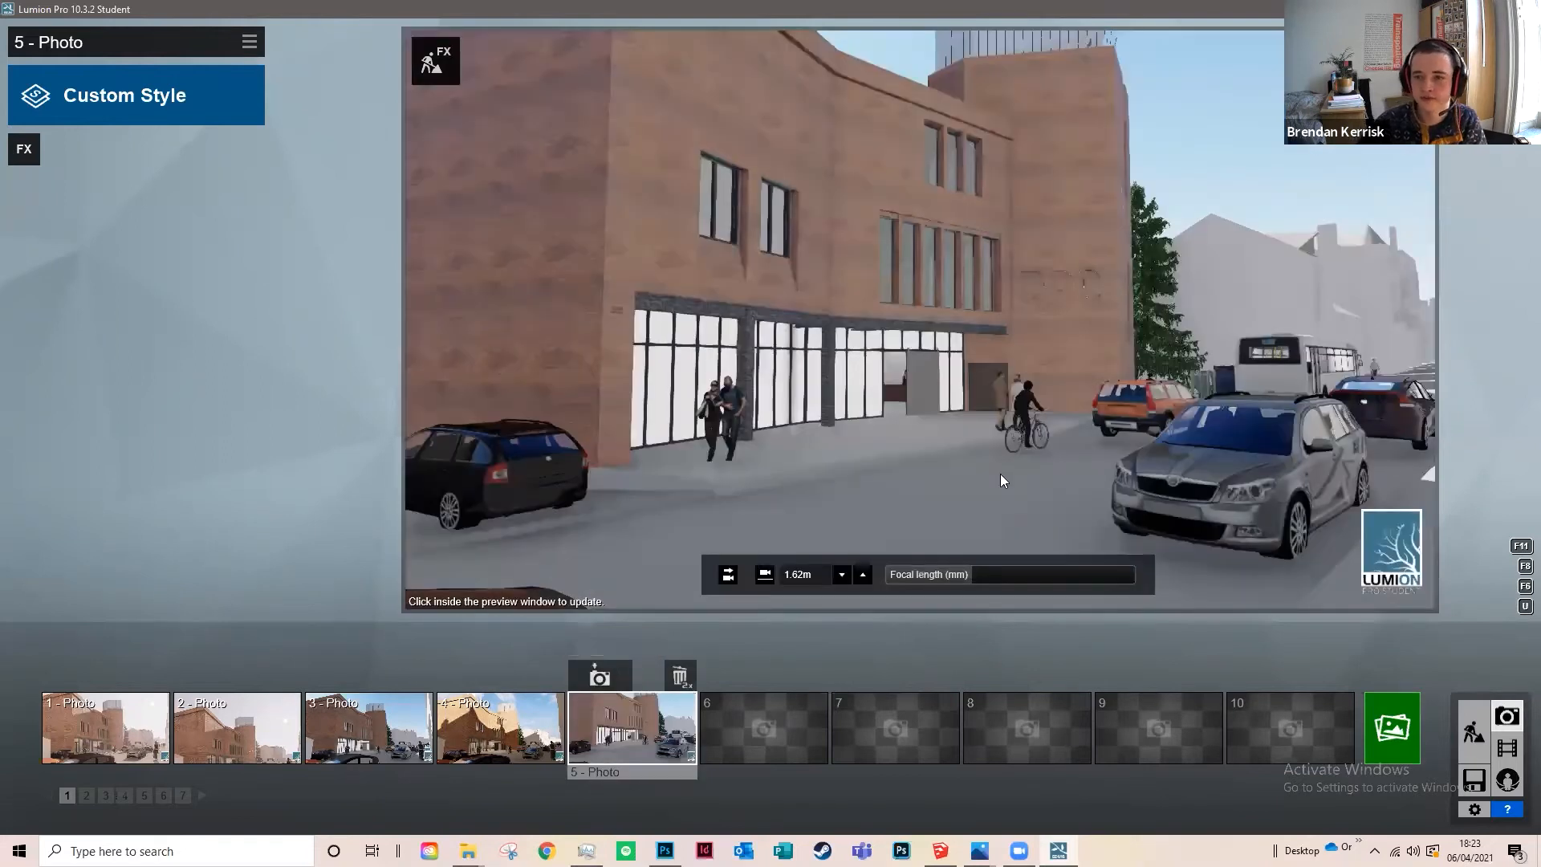
Step: Bring the walking woman back into frame at an eye level of about 1.57 m, and store the adjusted view in photo slot 5
key("s")
left_click_drag(1002, 452, 1022, 464)
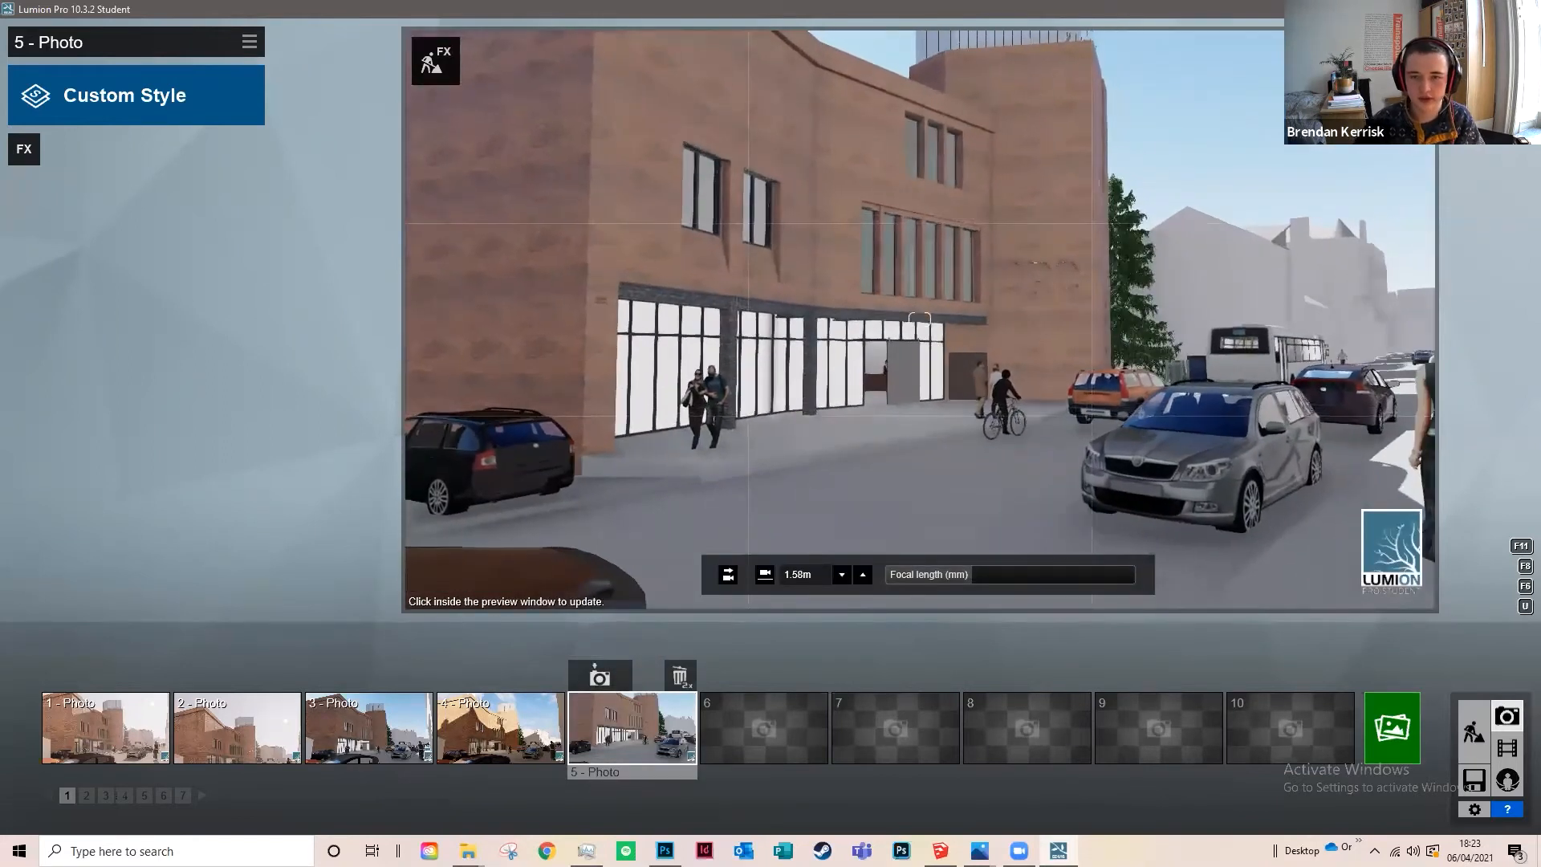
key("a")
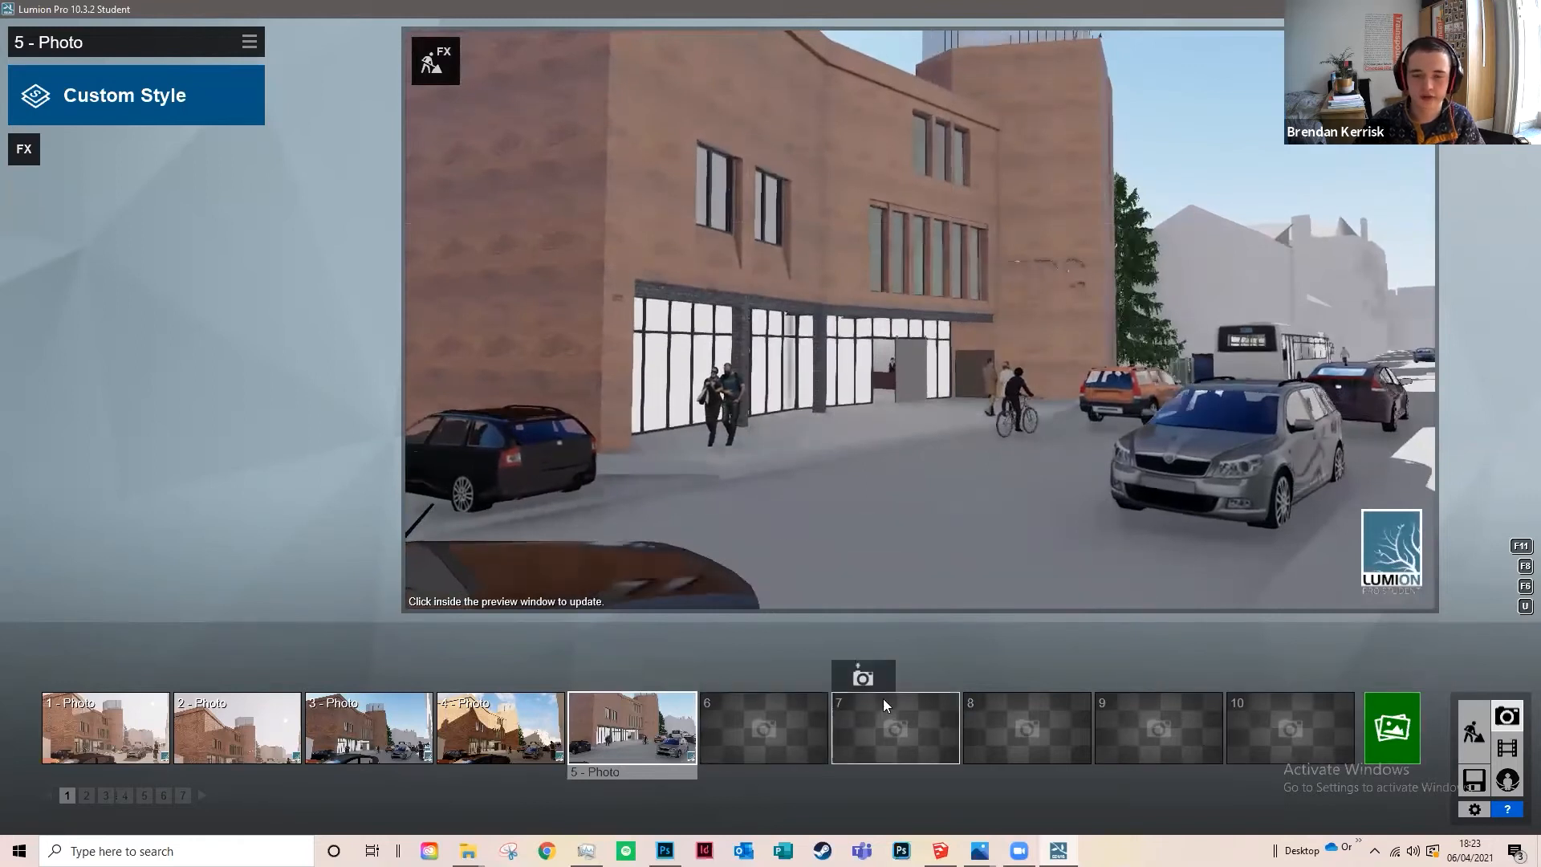
mouse_move(650, 713)
key("w")
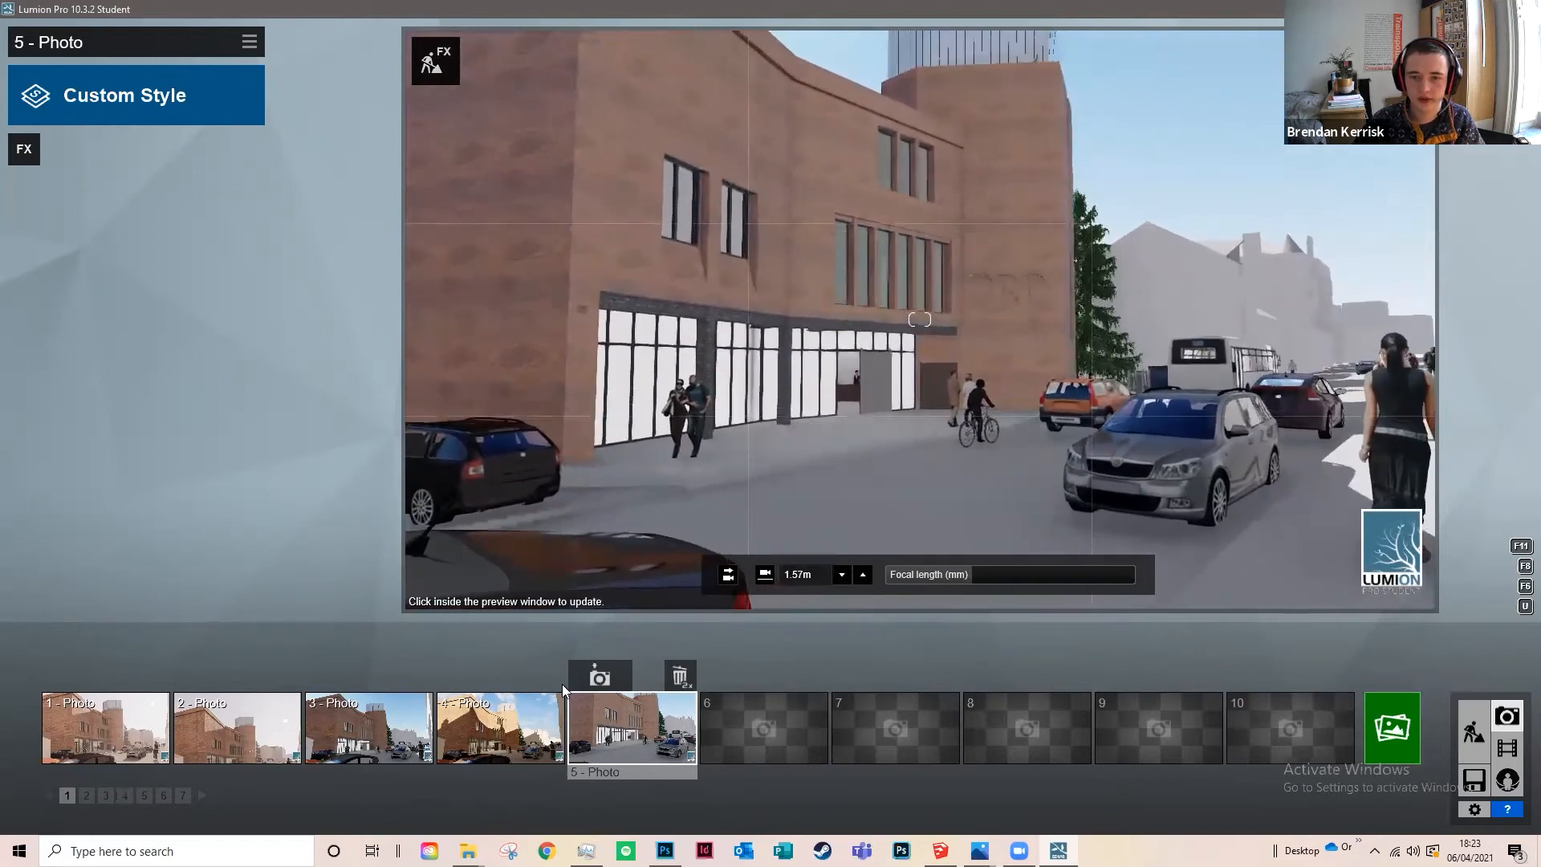
left_click(600, 676)
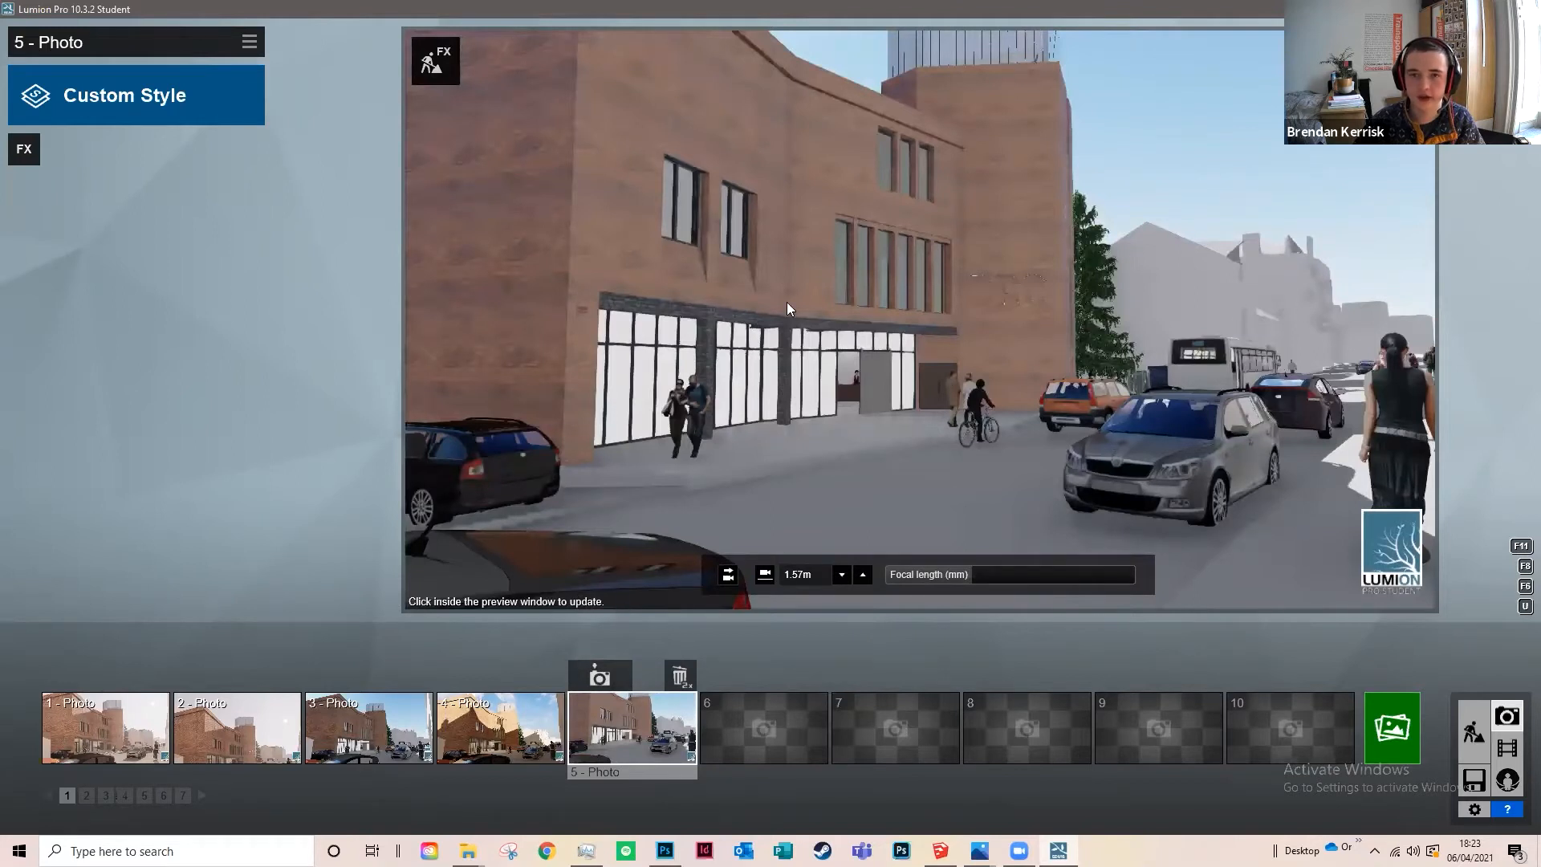
Step: Tilt the camera up to show more of the DRC building's tower, and choose the Realistic style for photo 5
key("w")
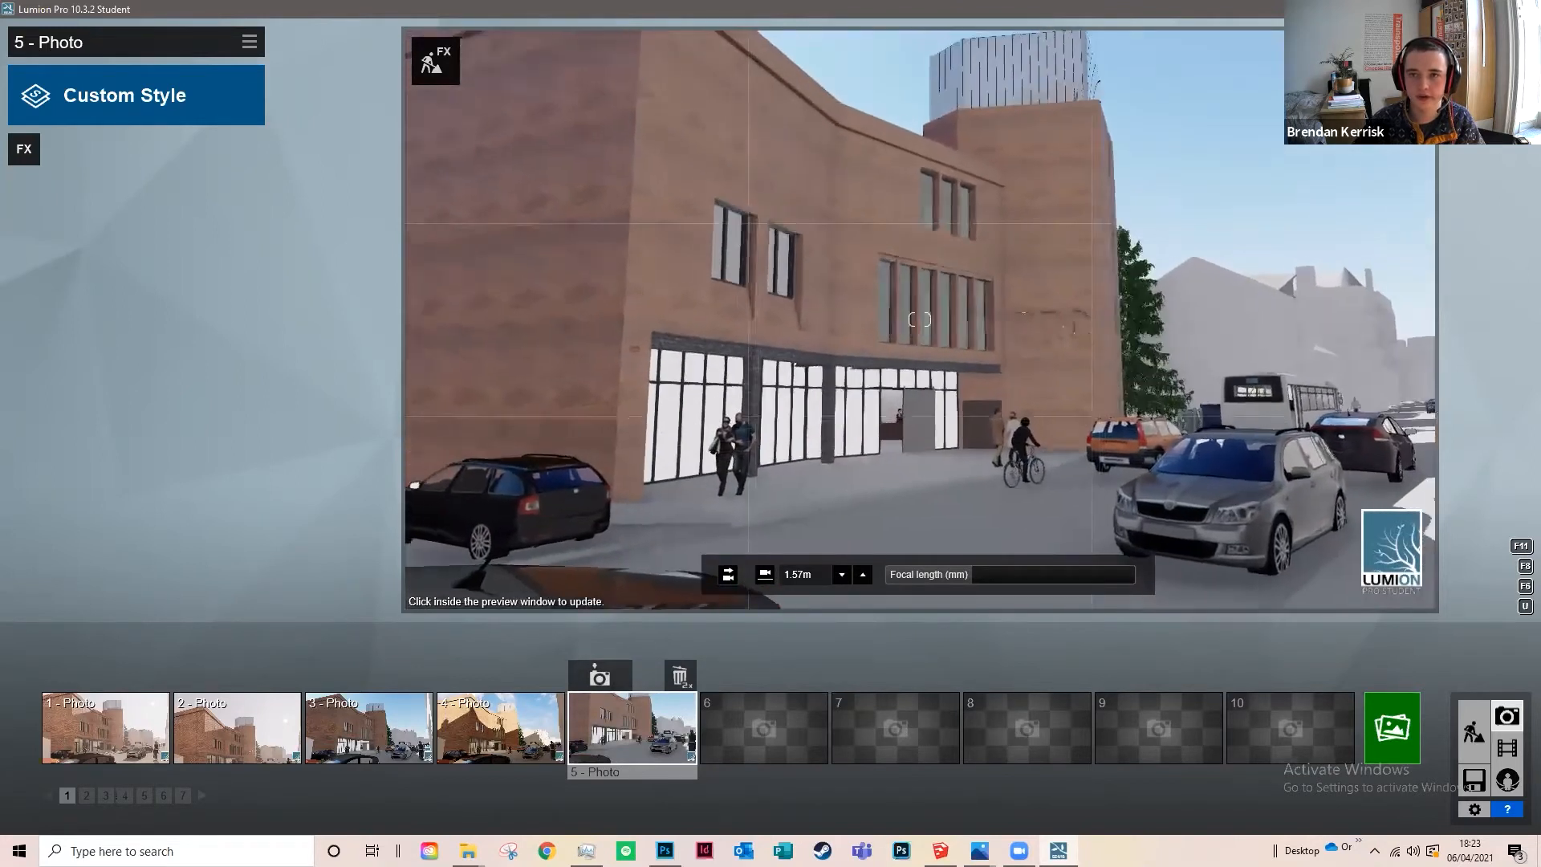
key("w")
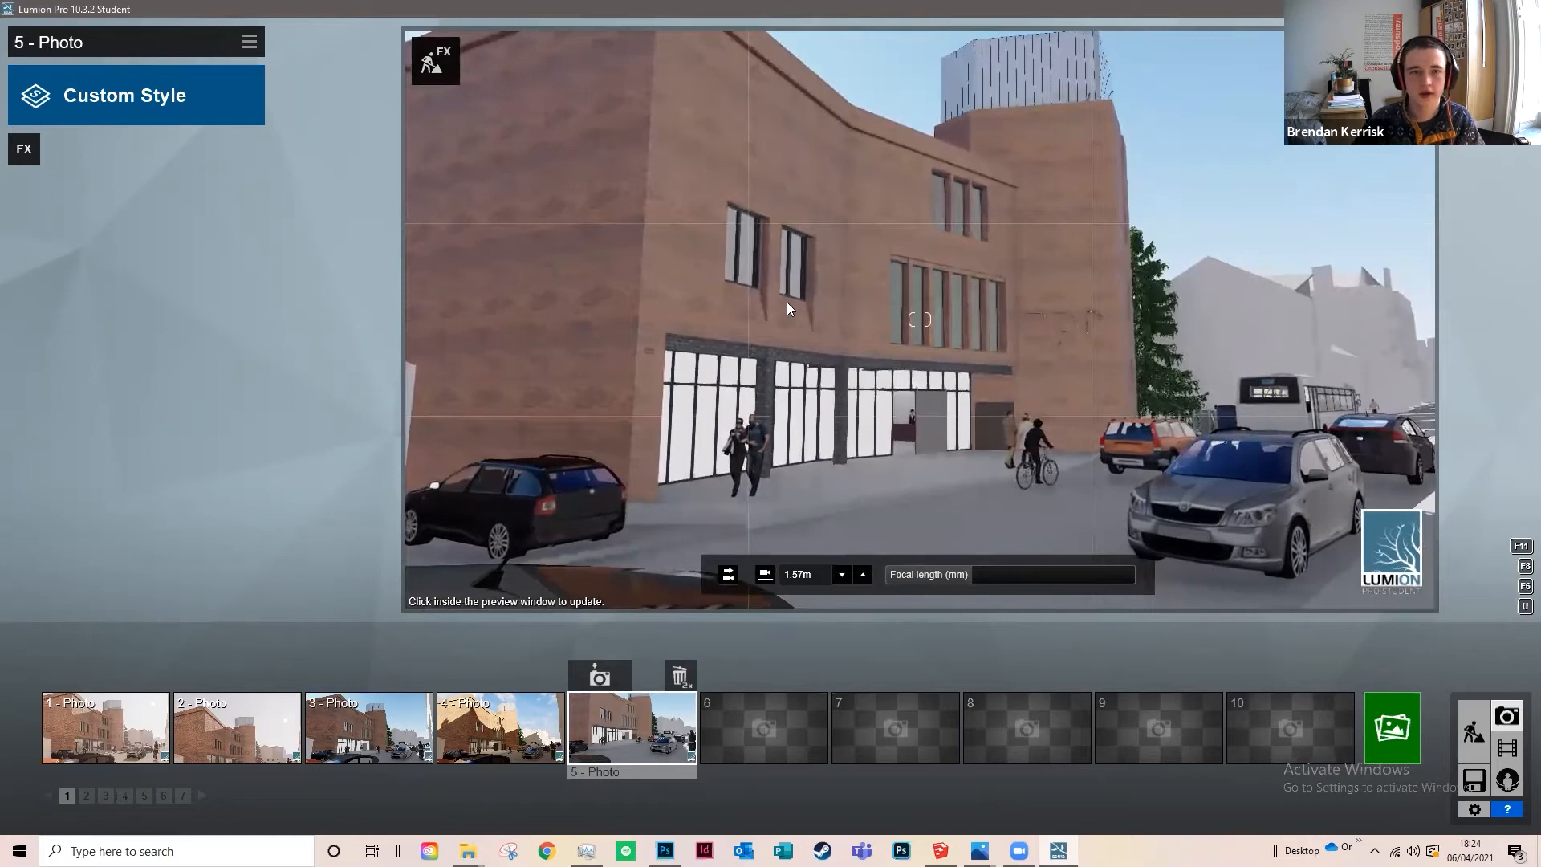
left_click(202, 106)
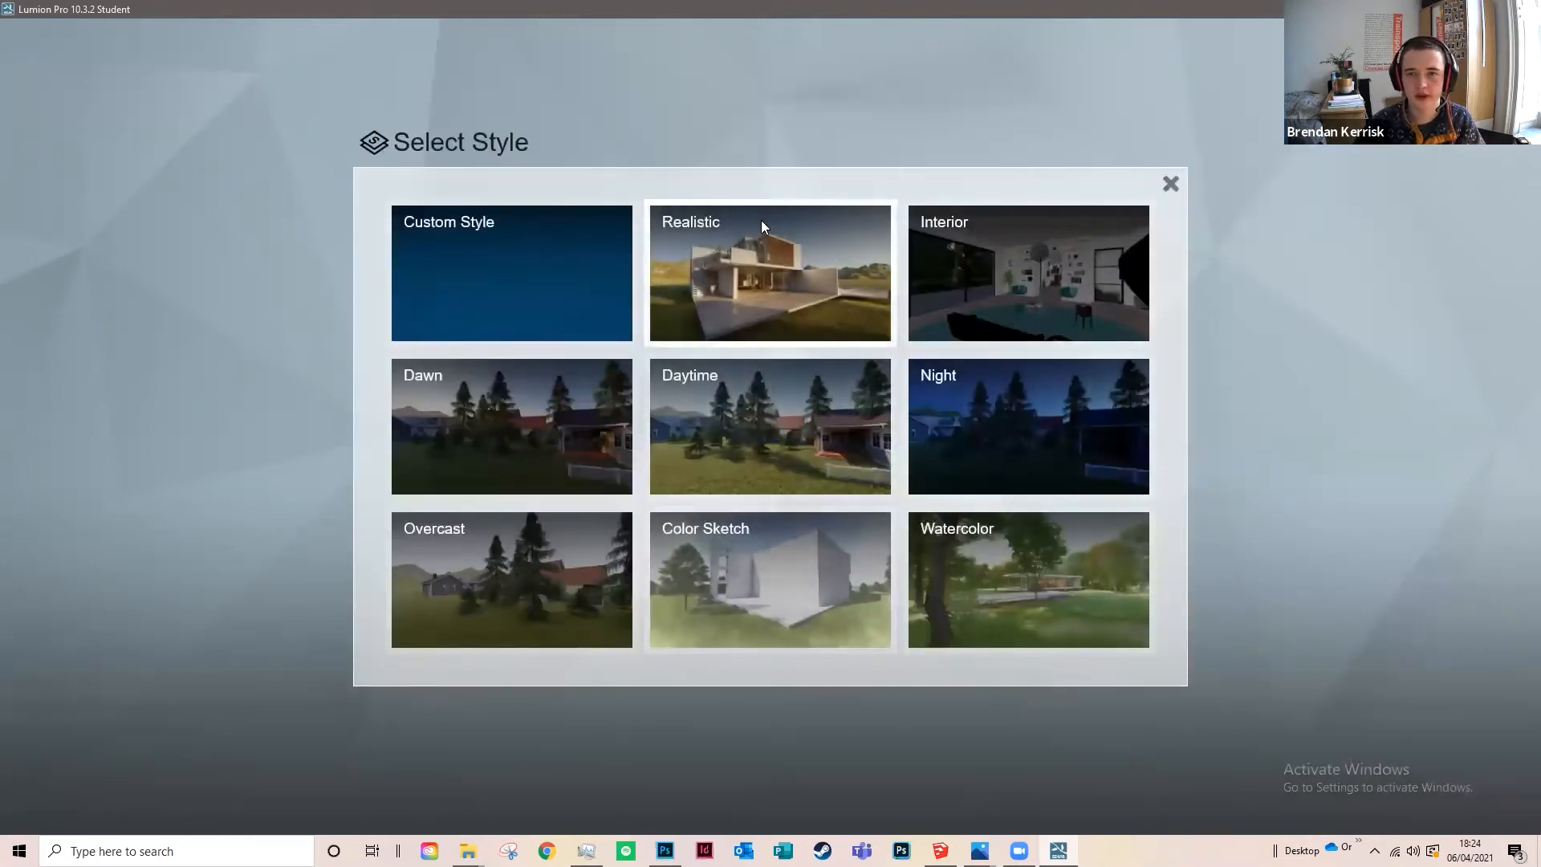
left_click(809, 260)
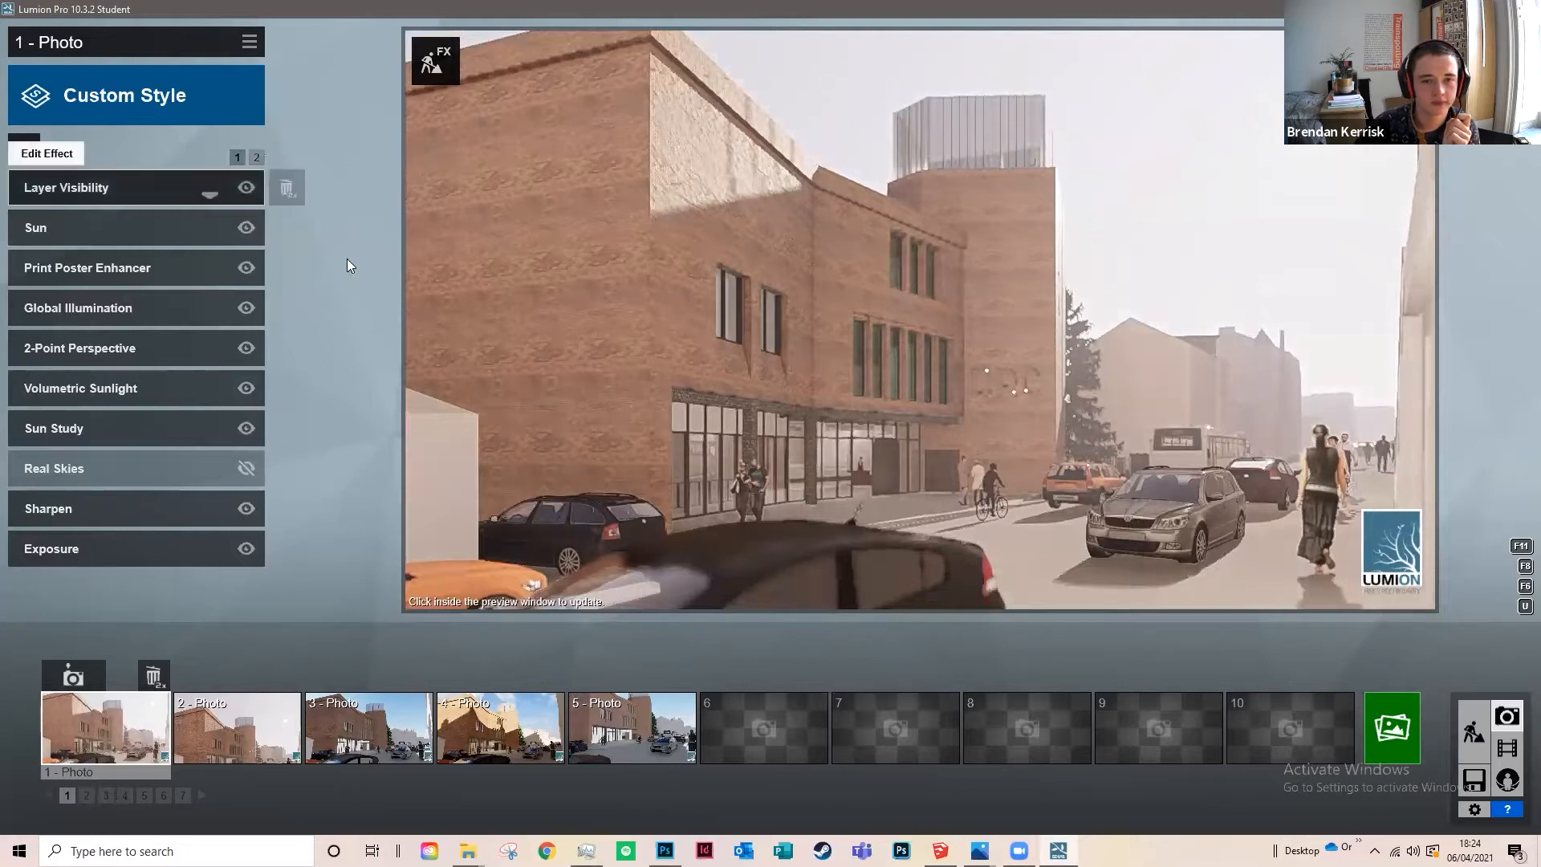
Step: Test photo 1's Depth of Field effect at an amount of 1000, and set the amount to 135
left_click(256, 156)
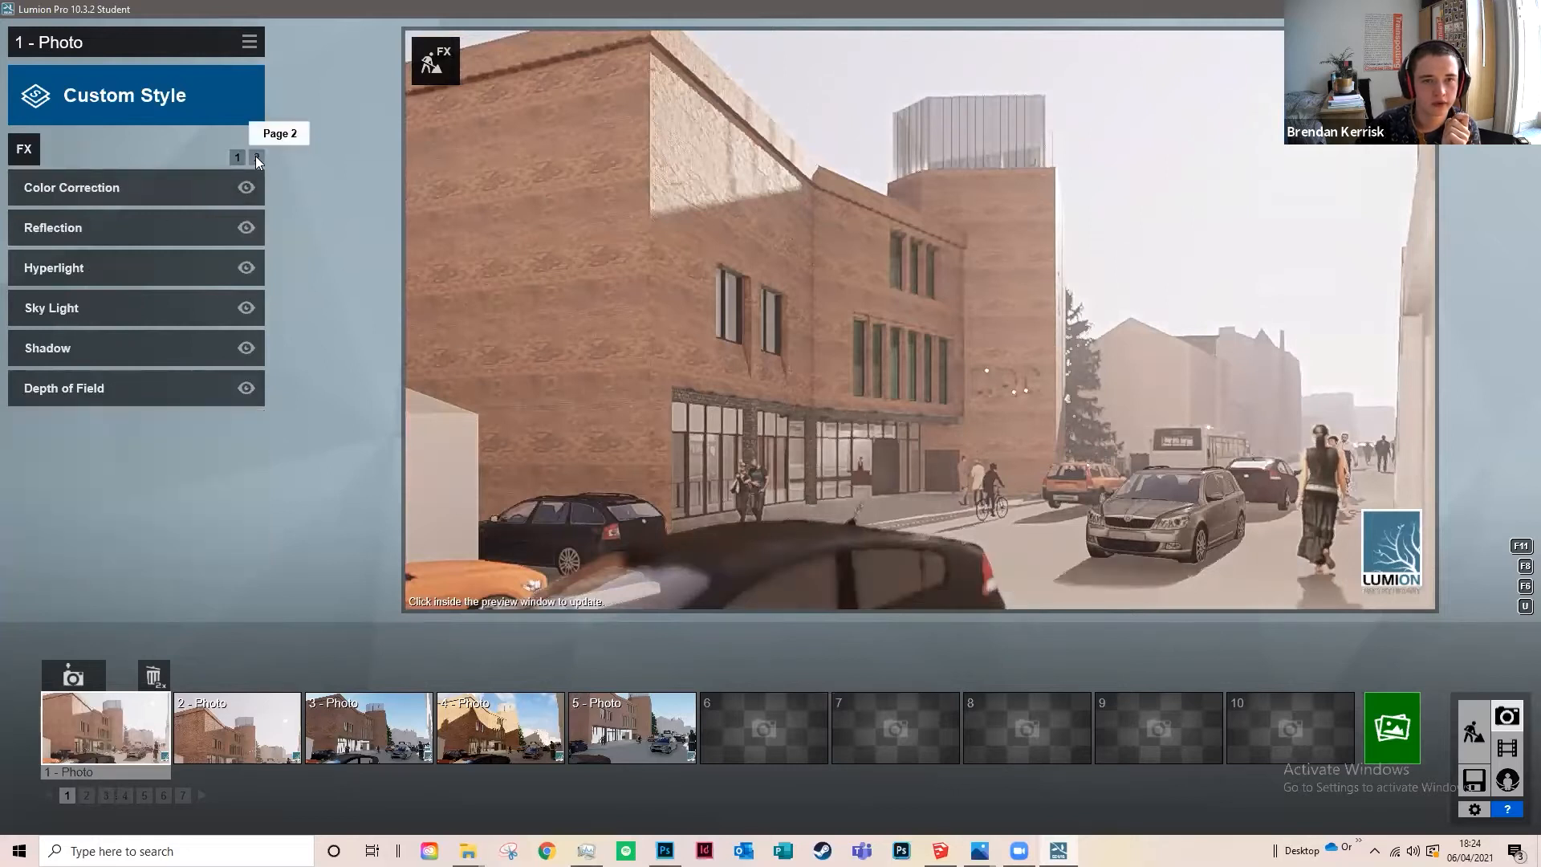
left_click(186, 391)
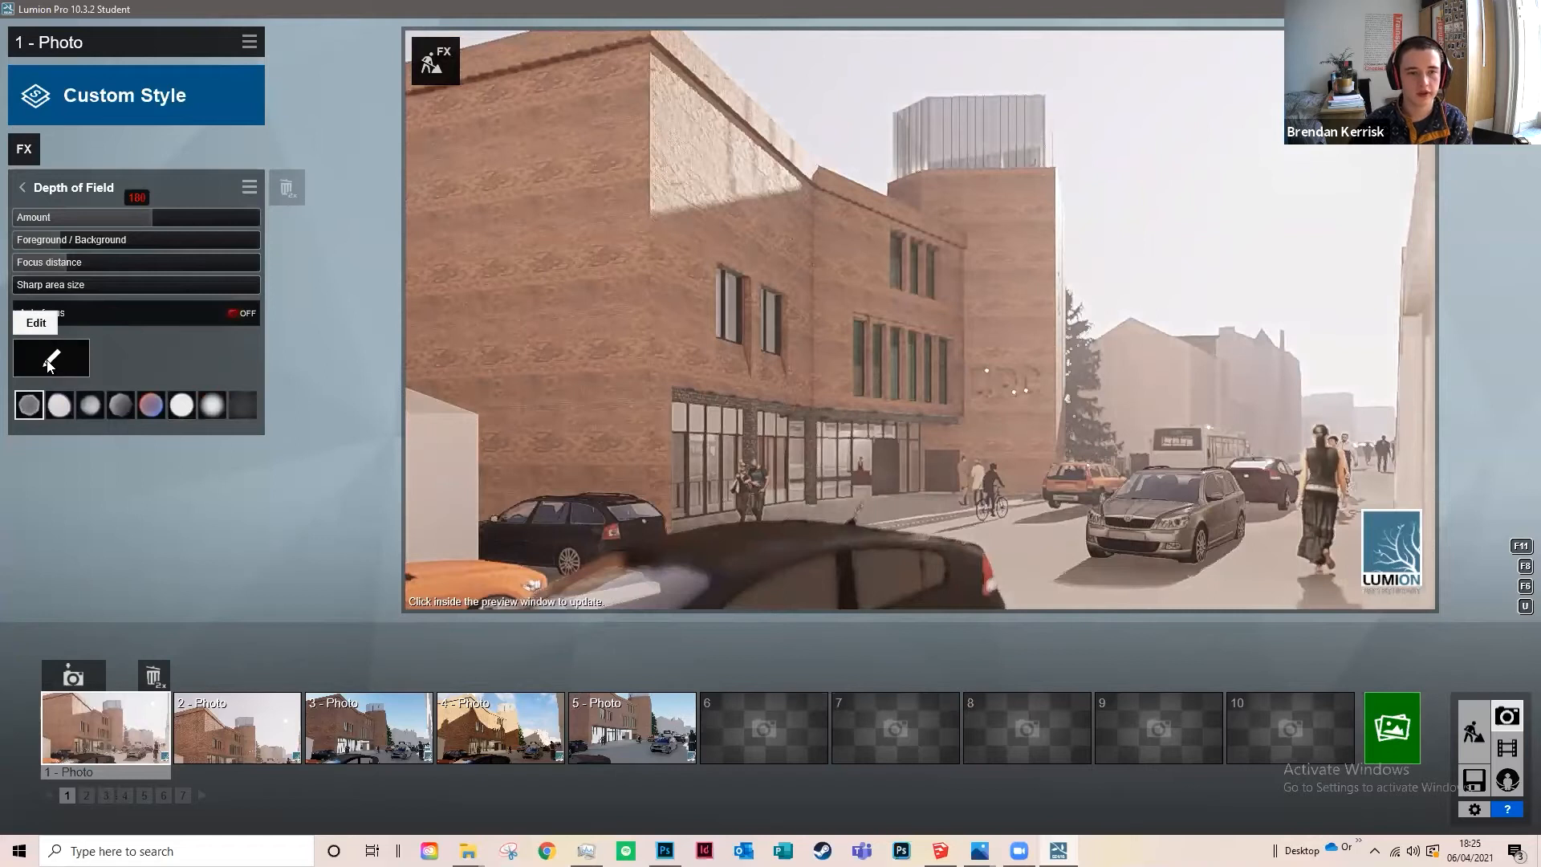
left_click(803, 290)
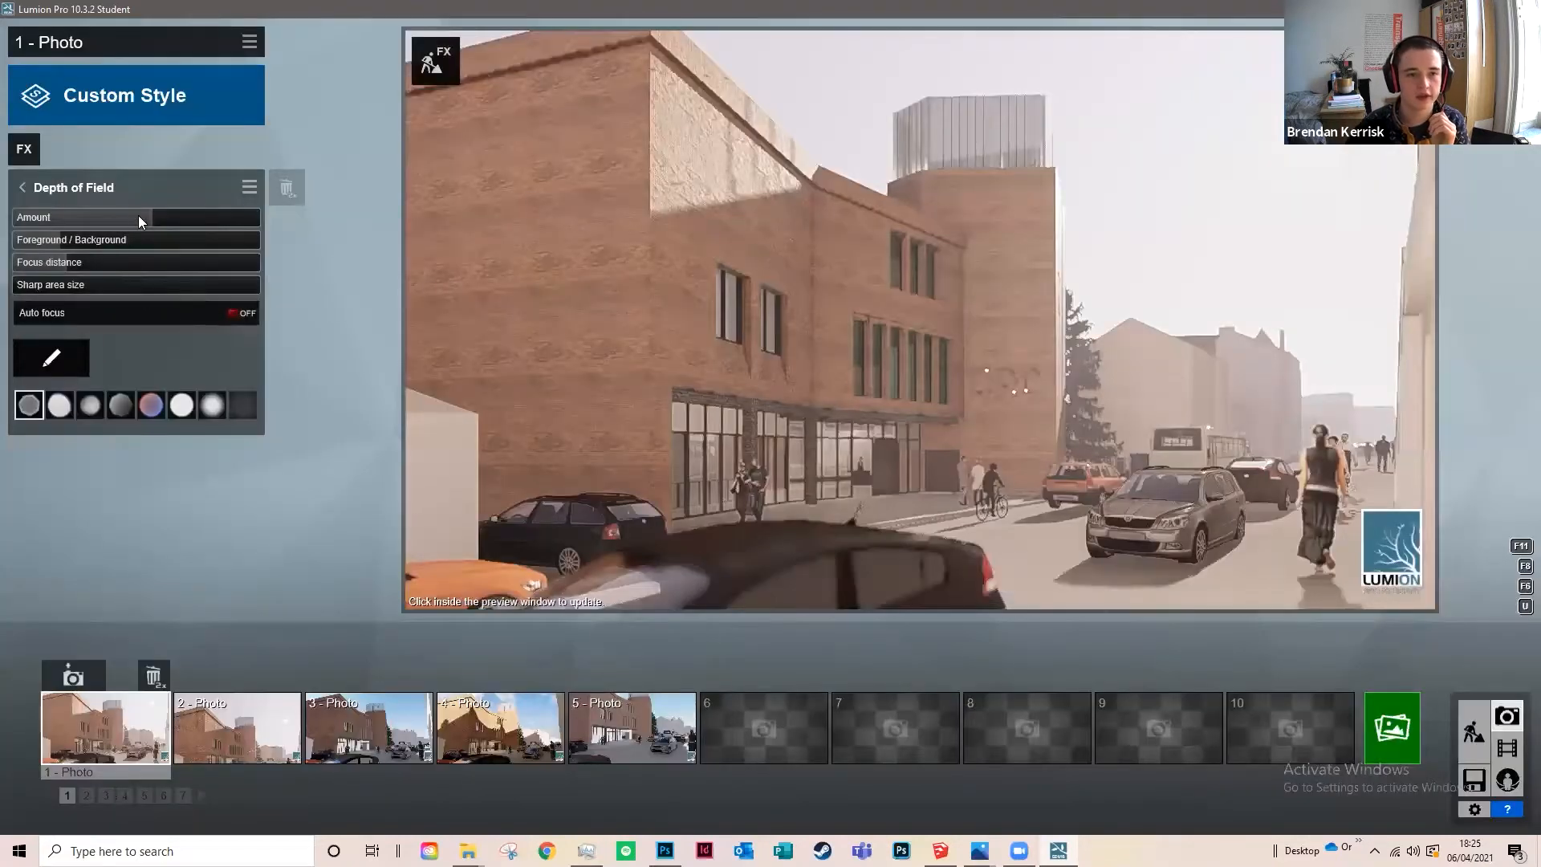
mouse_move(150, 217)
left_click_drag(238, 220, 269, 215)
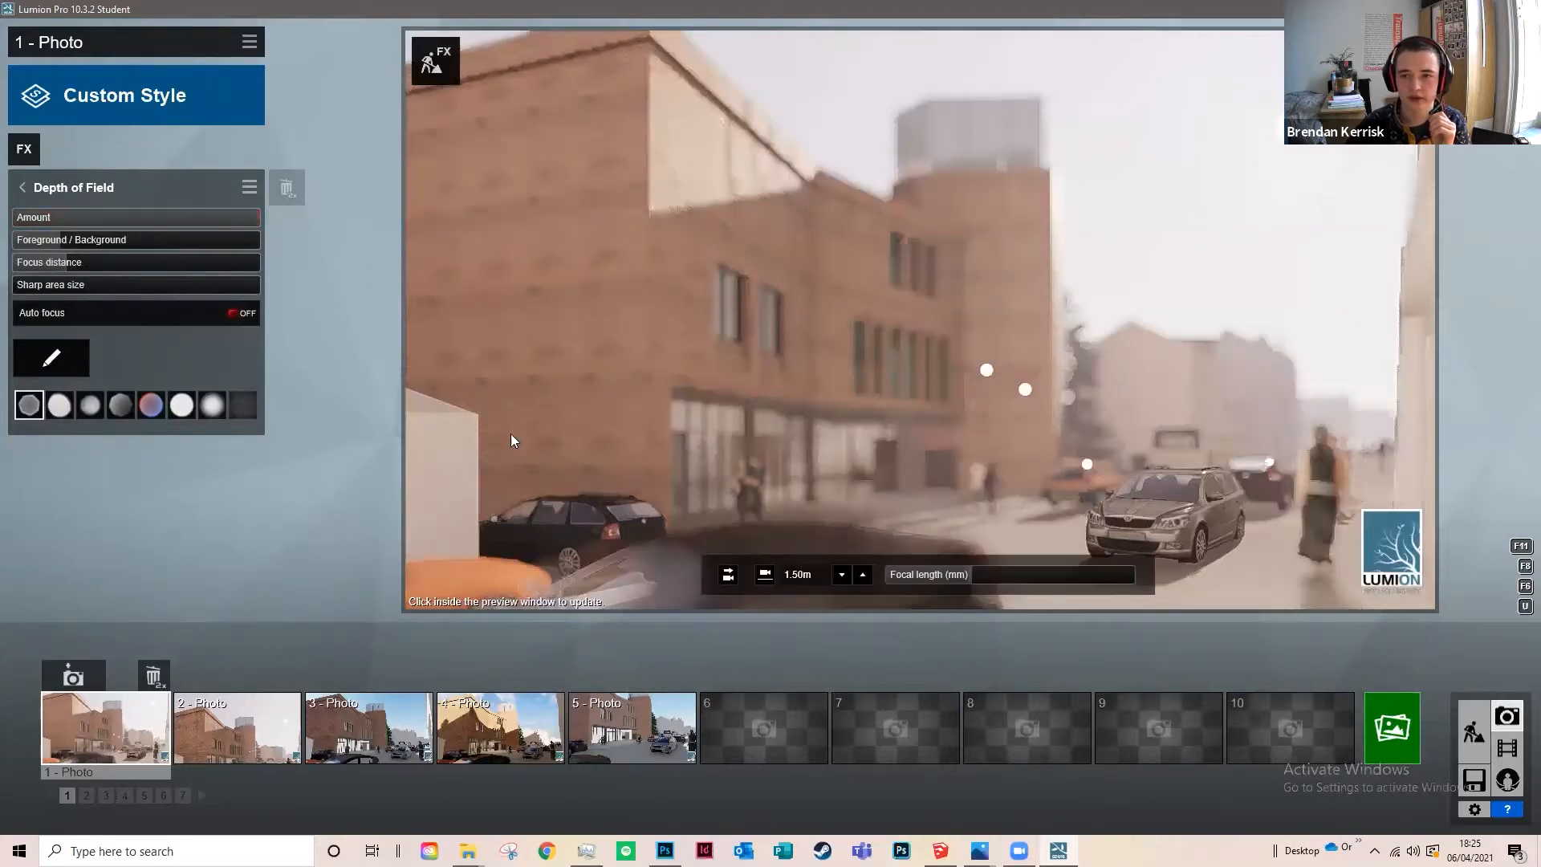
left_click(139, 218)
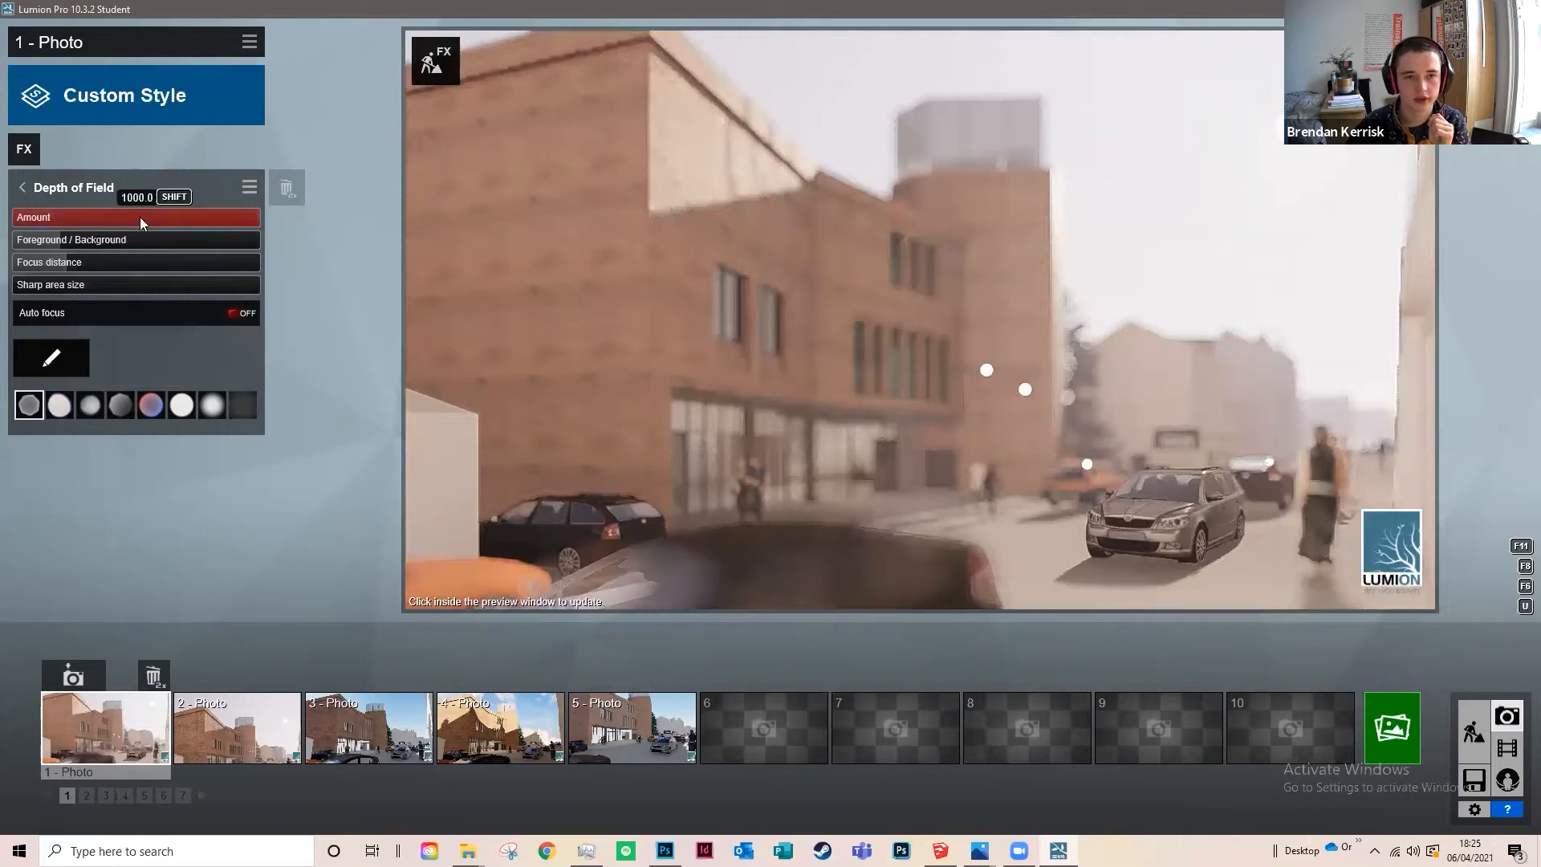
left_click(140, 217)
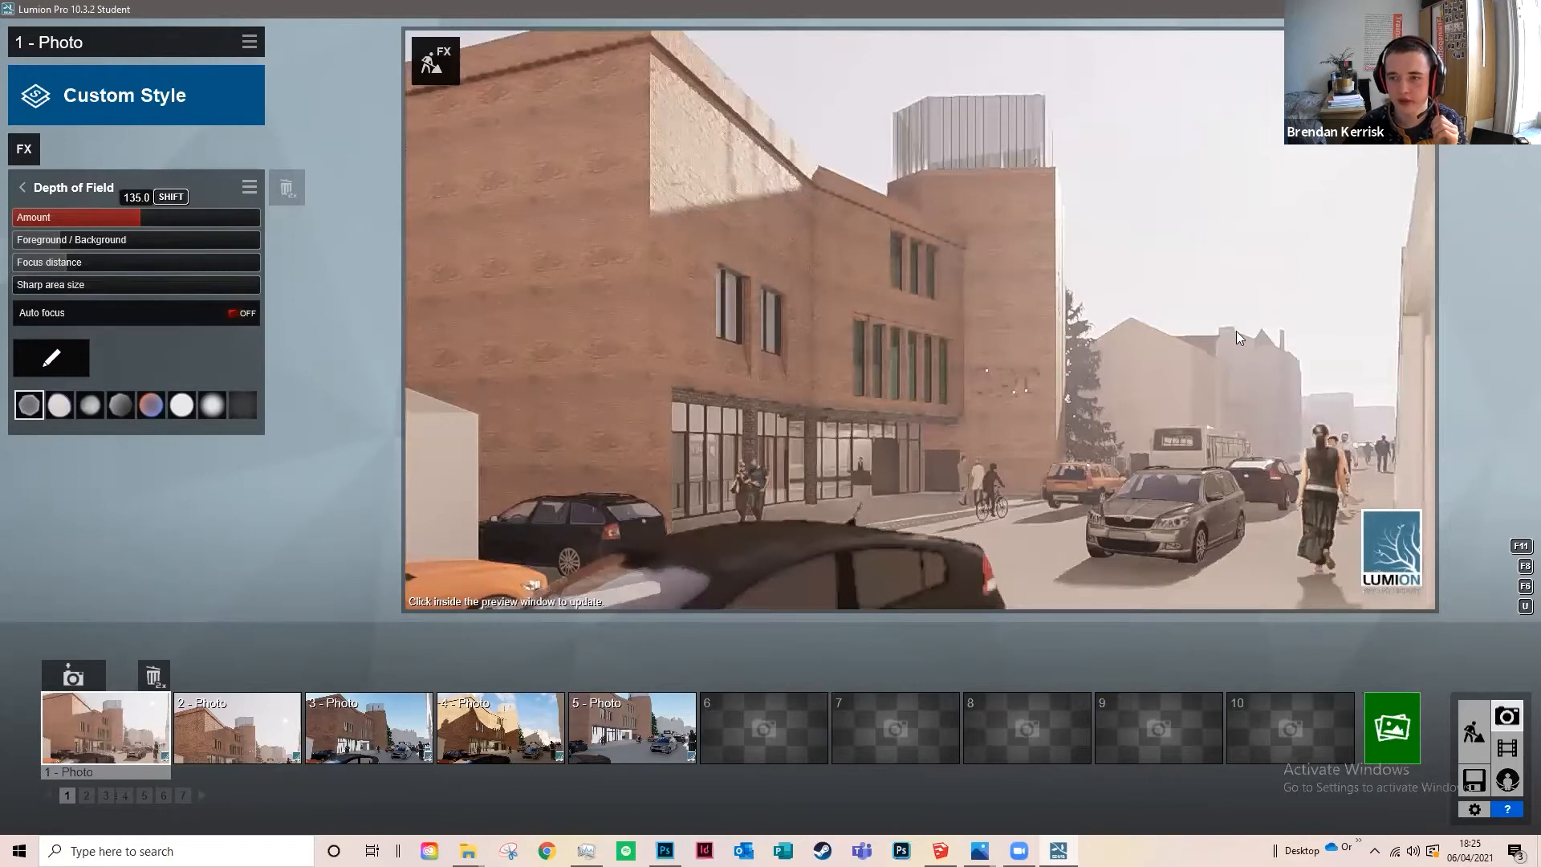
left_click(24, 190)
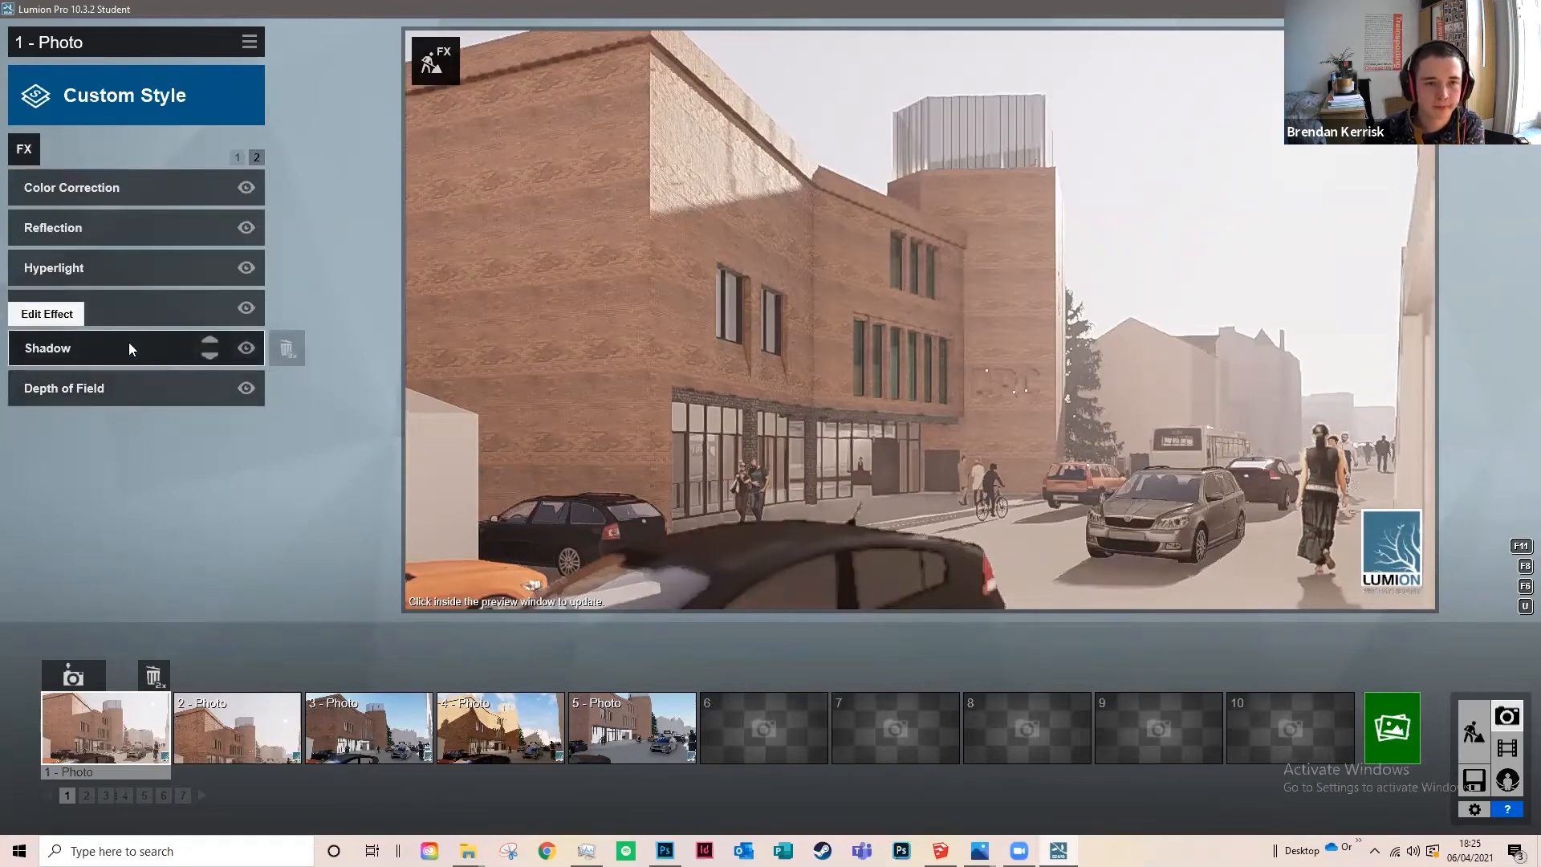
Step: In photo 1's Shadow effect, compare Soft shadows off and on, and set the shadow brightness to 0.3
left_click(128, 347)
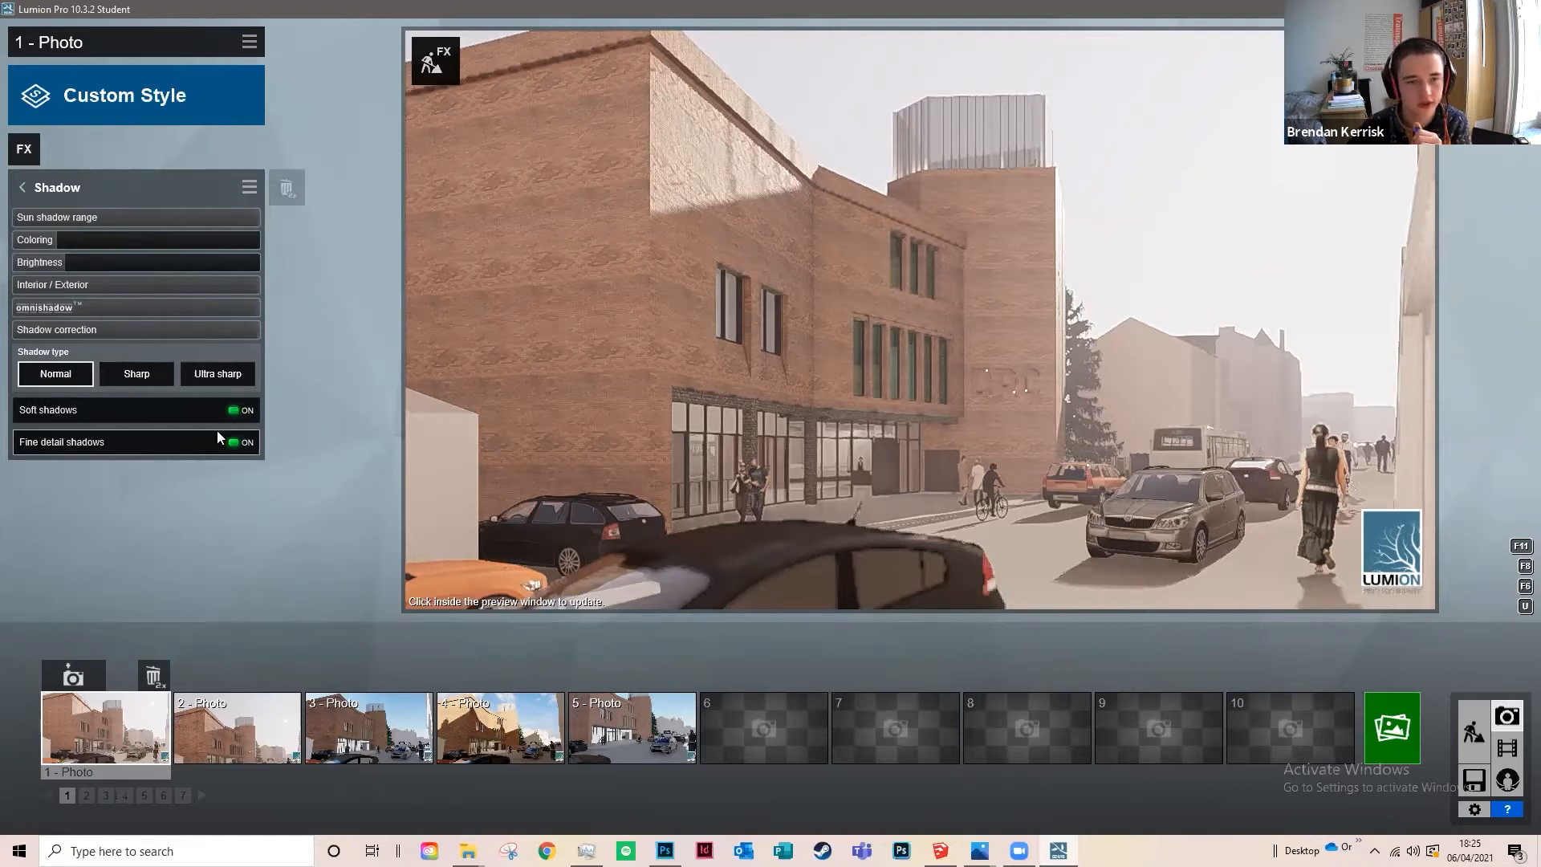
left_click(235, 411)
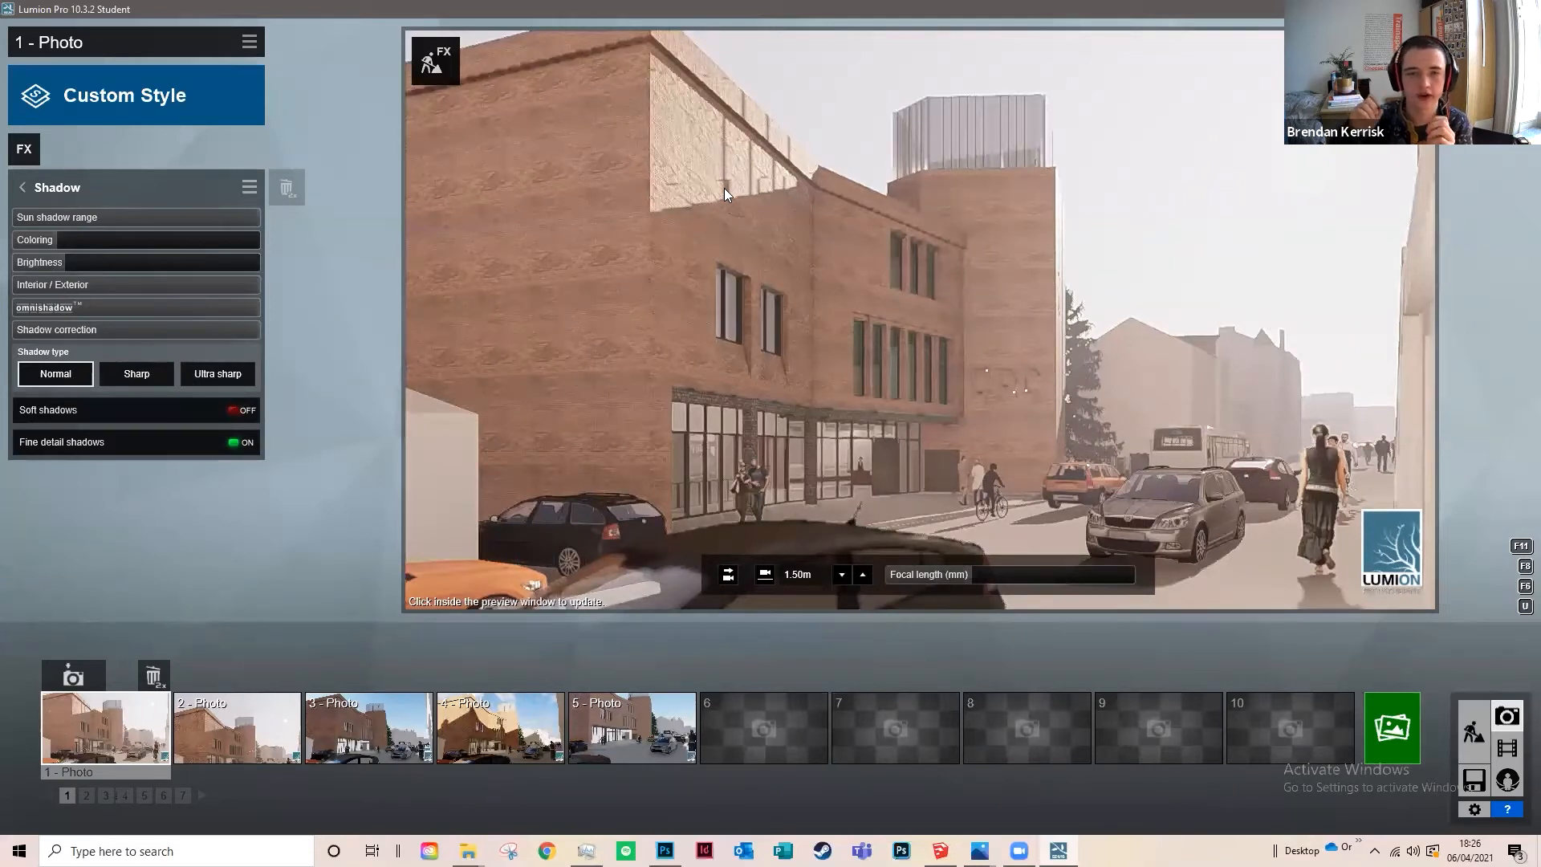
left_click(232, 413)
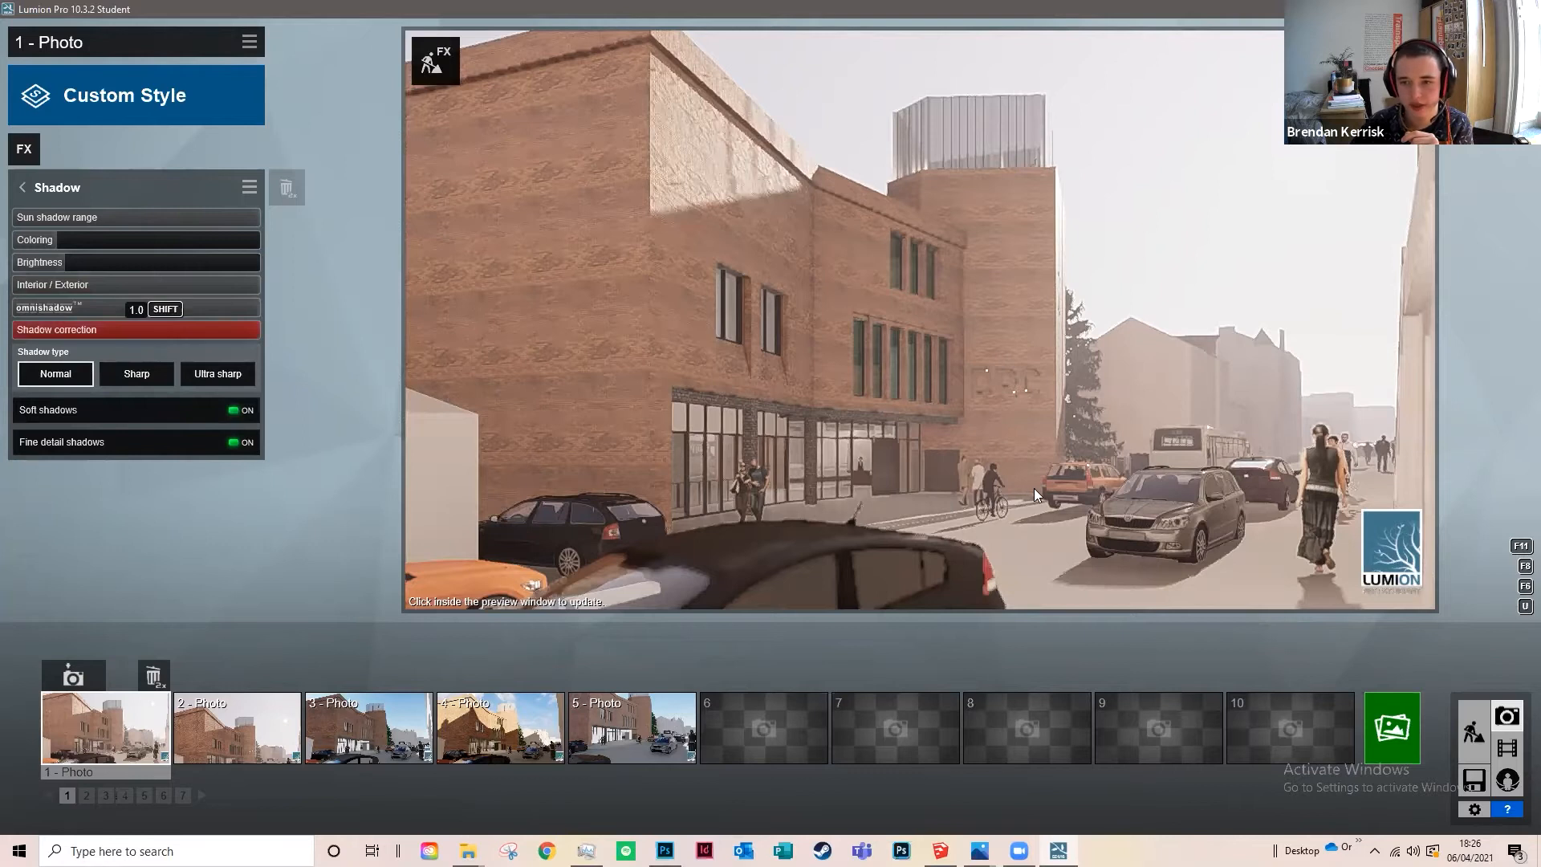
mouse_move(1002, 491)
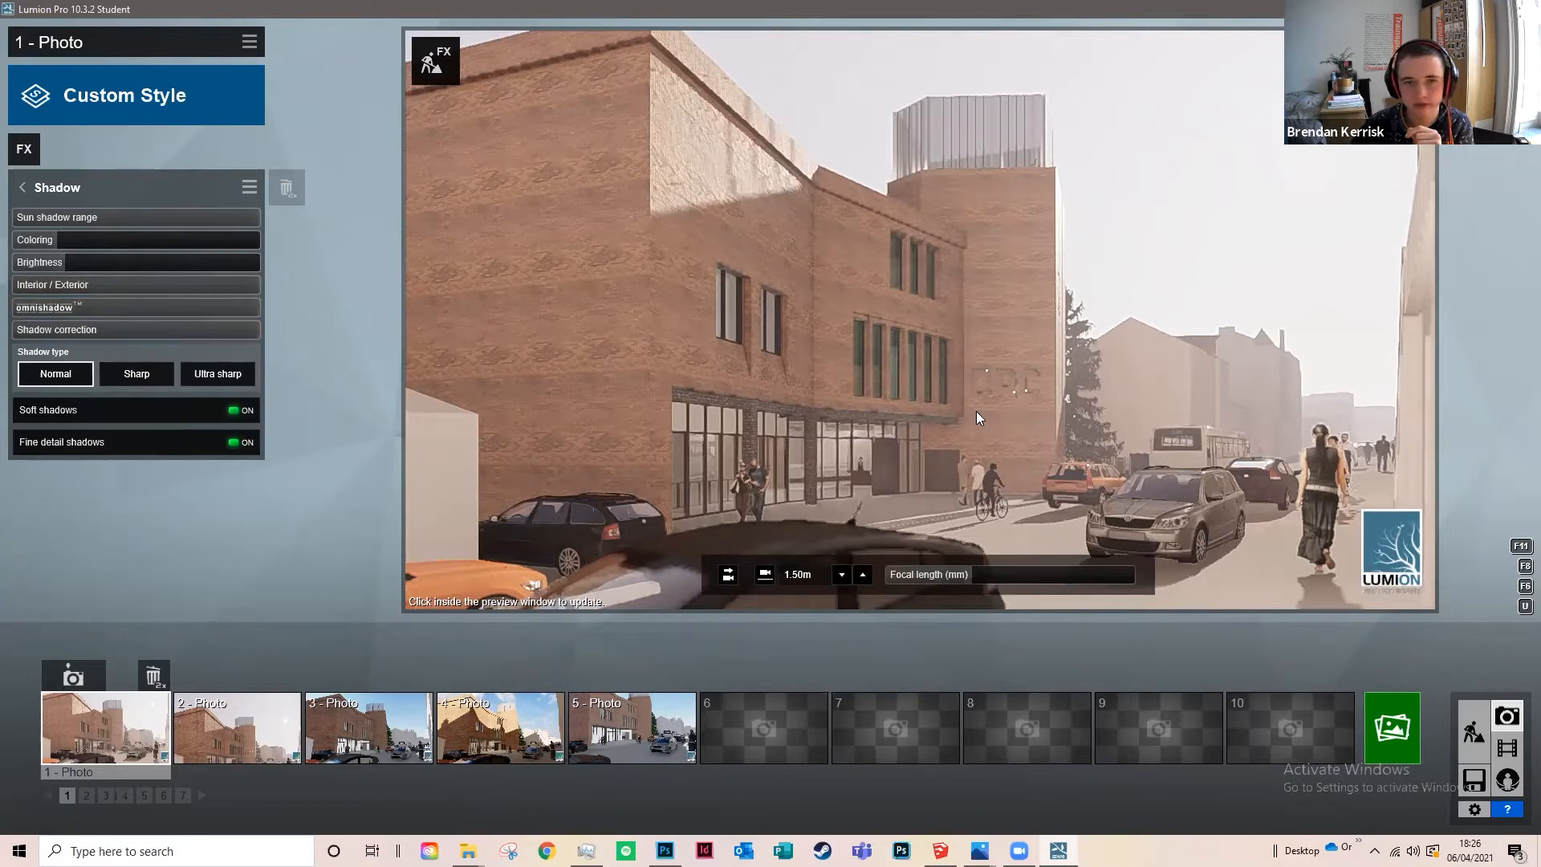
left_click(146, 262)
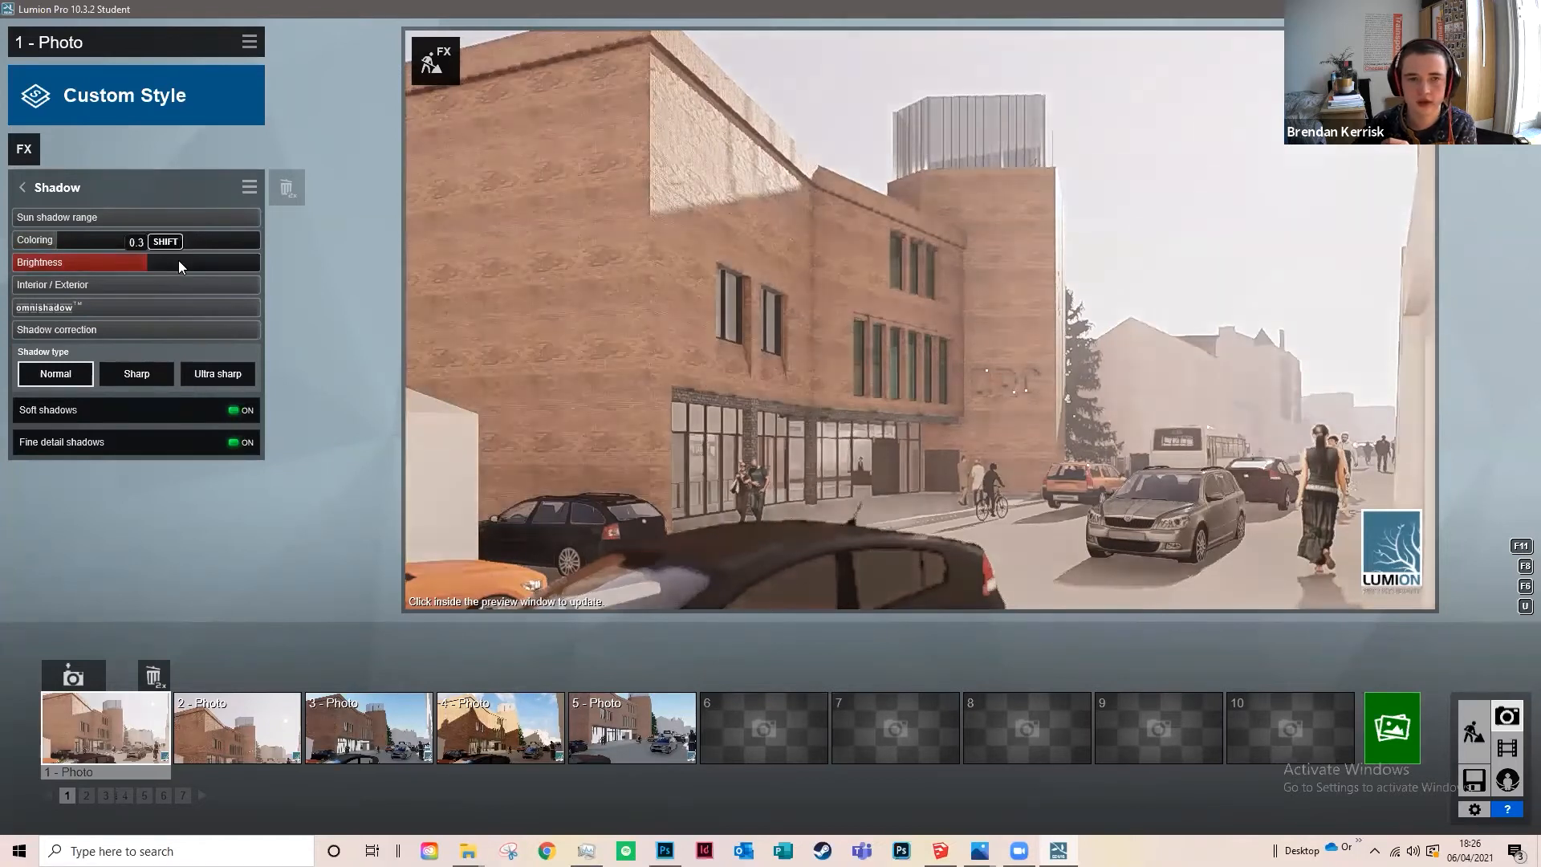
left_click(40, 263)
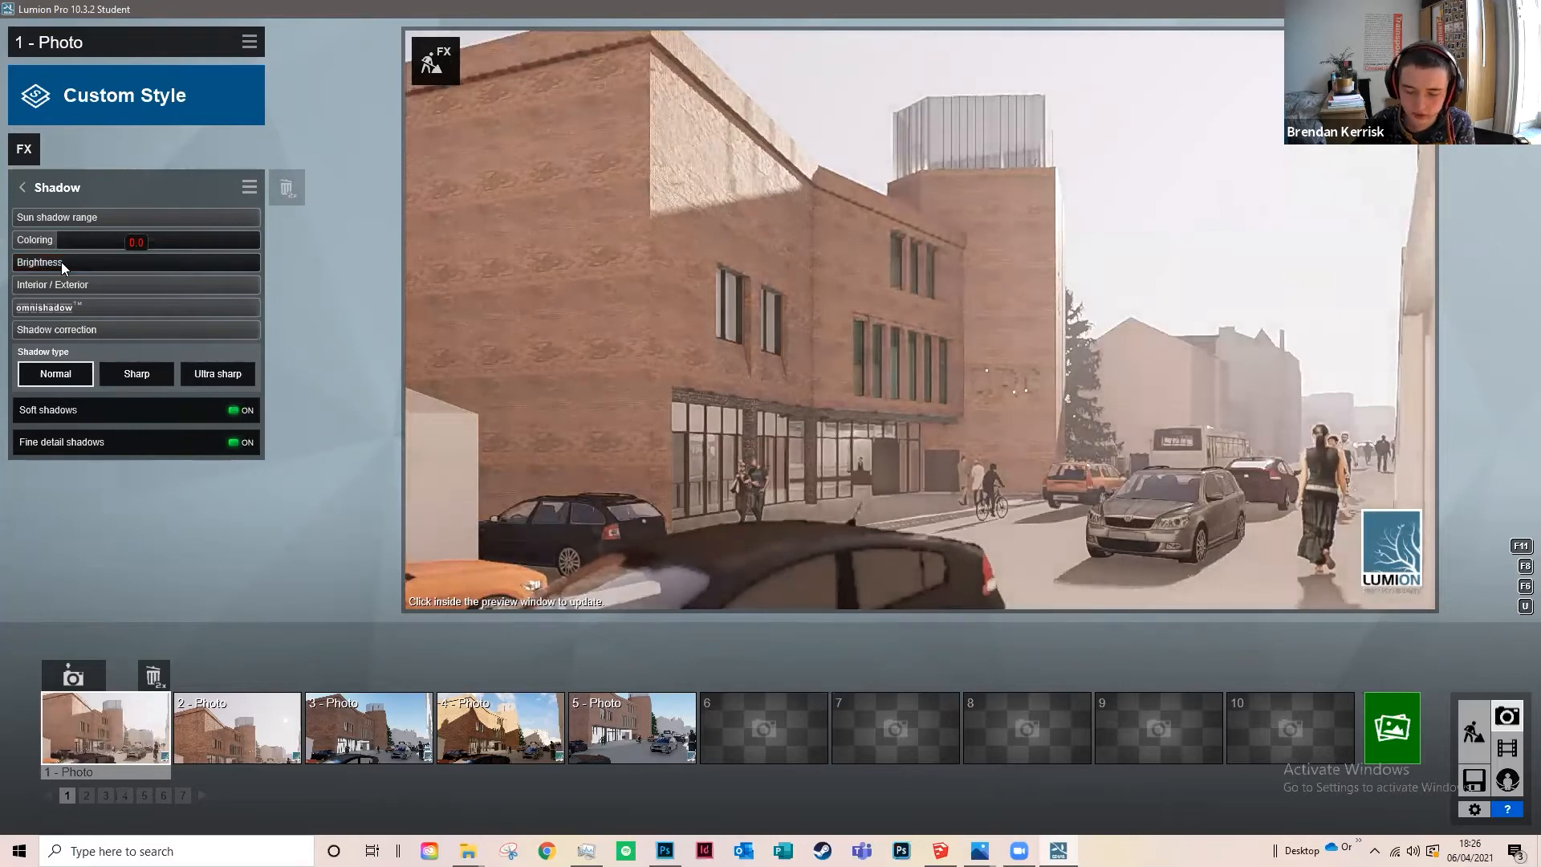
left_click_drag(61, 261, 72, 258)
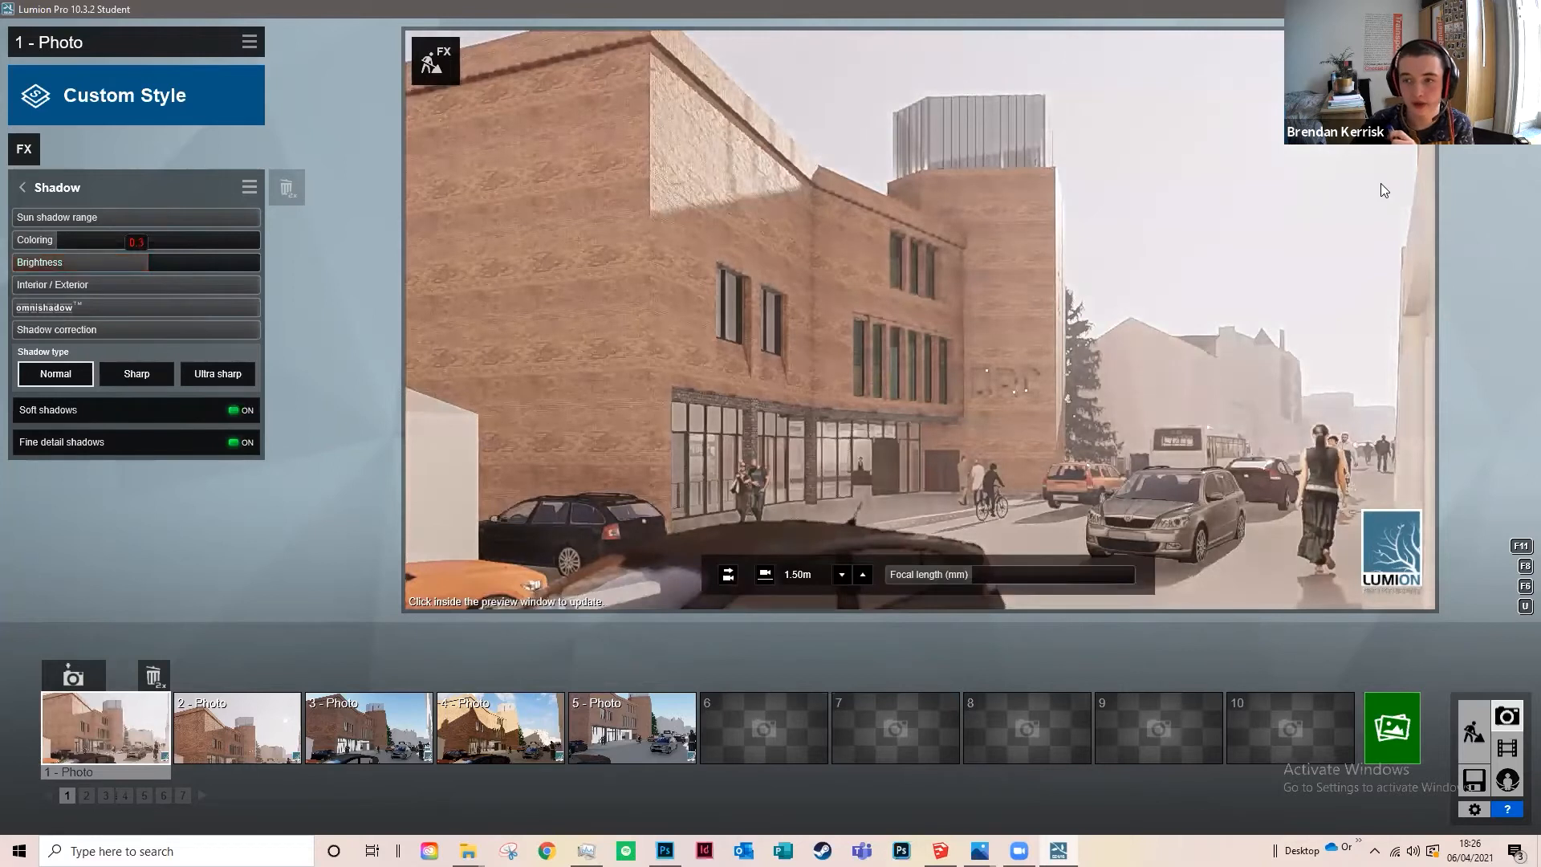
Step: Review the settings of photo 1's Color Correction and Reflection effects
left_click(18, 189)
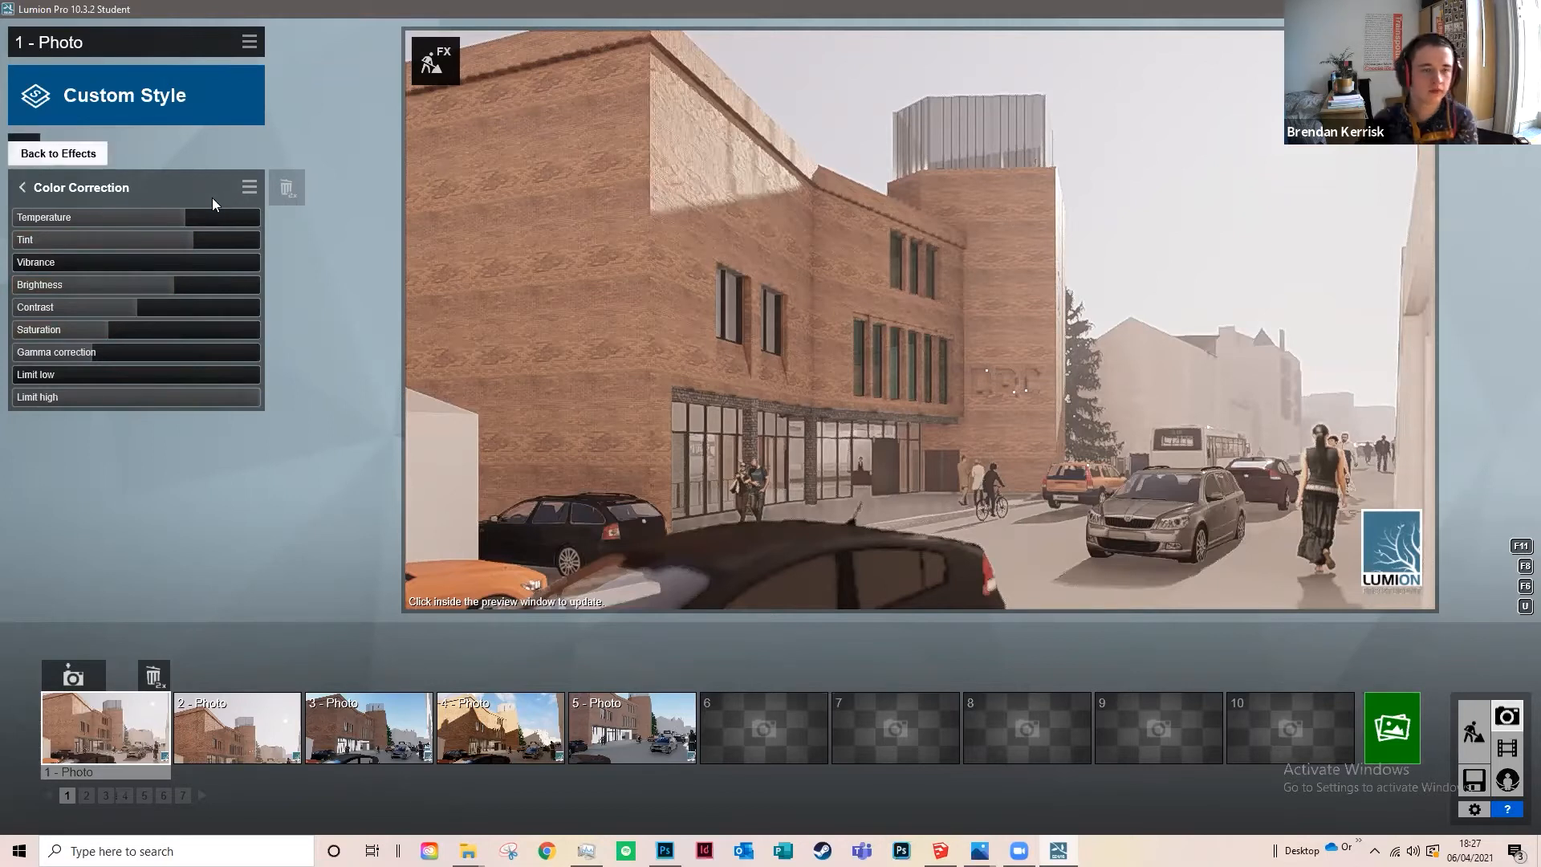
left_click(23, 189)
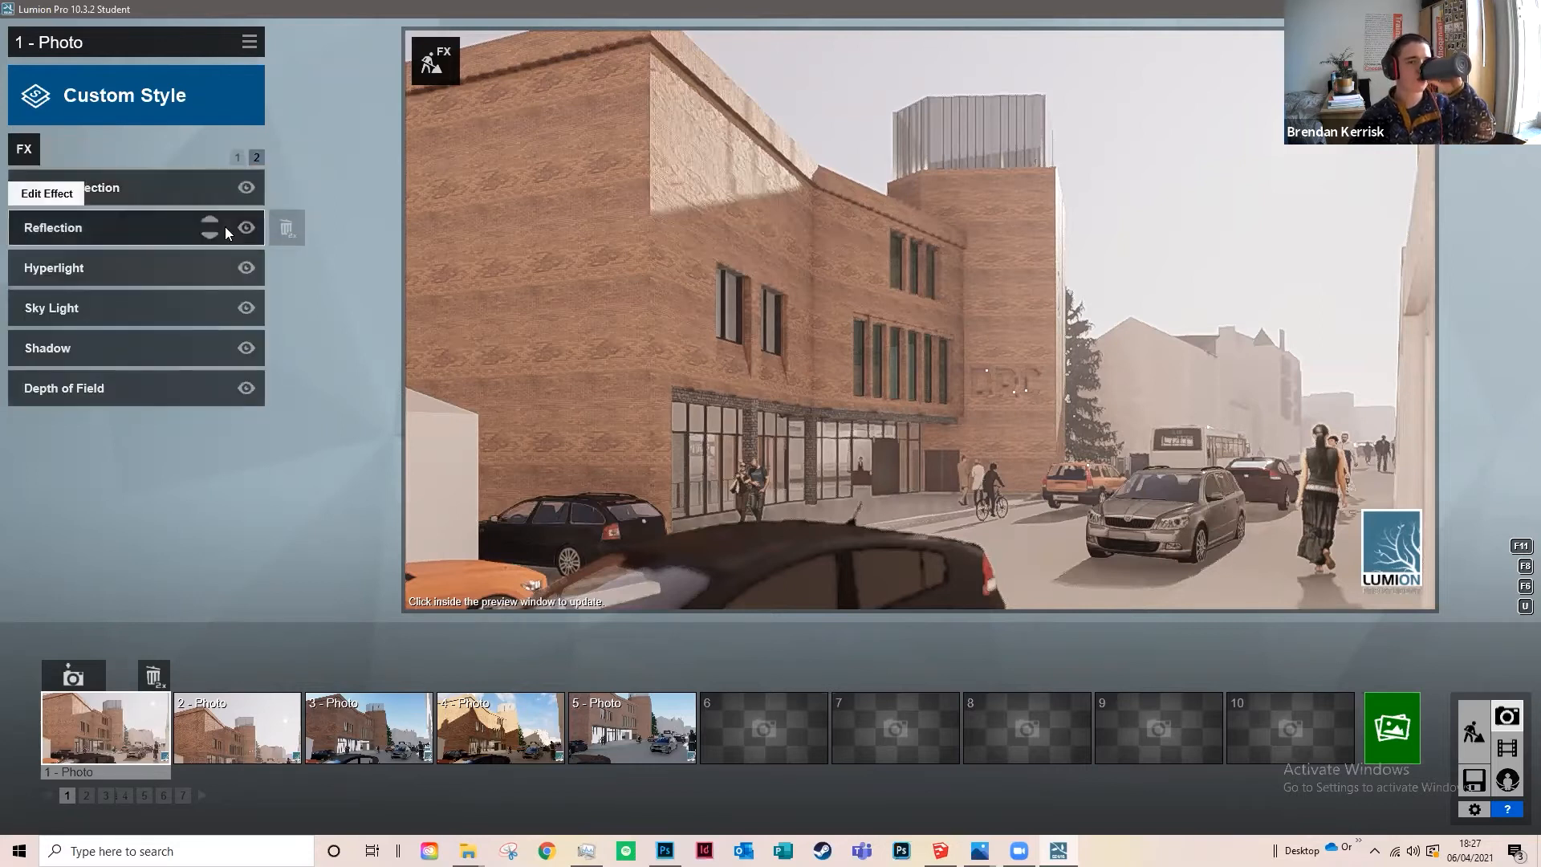
left_click(226, 229)
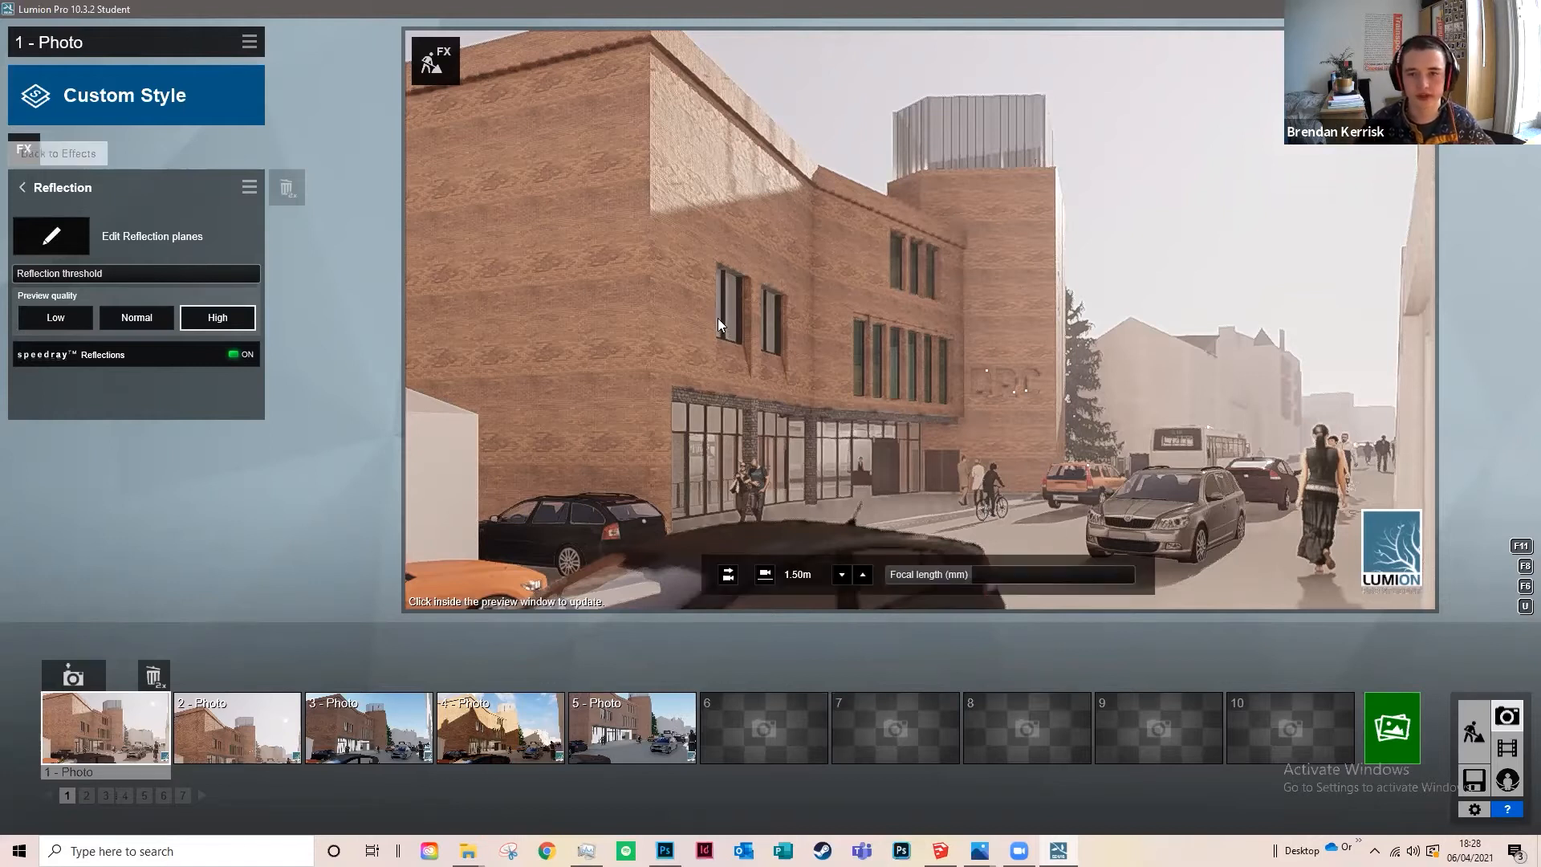
Step: Open photo 1's Sun Study effect and review its time, date and location settings
left_click(20, 188)
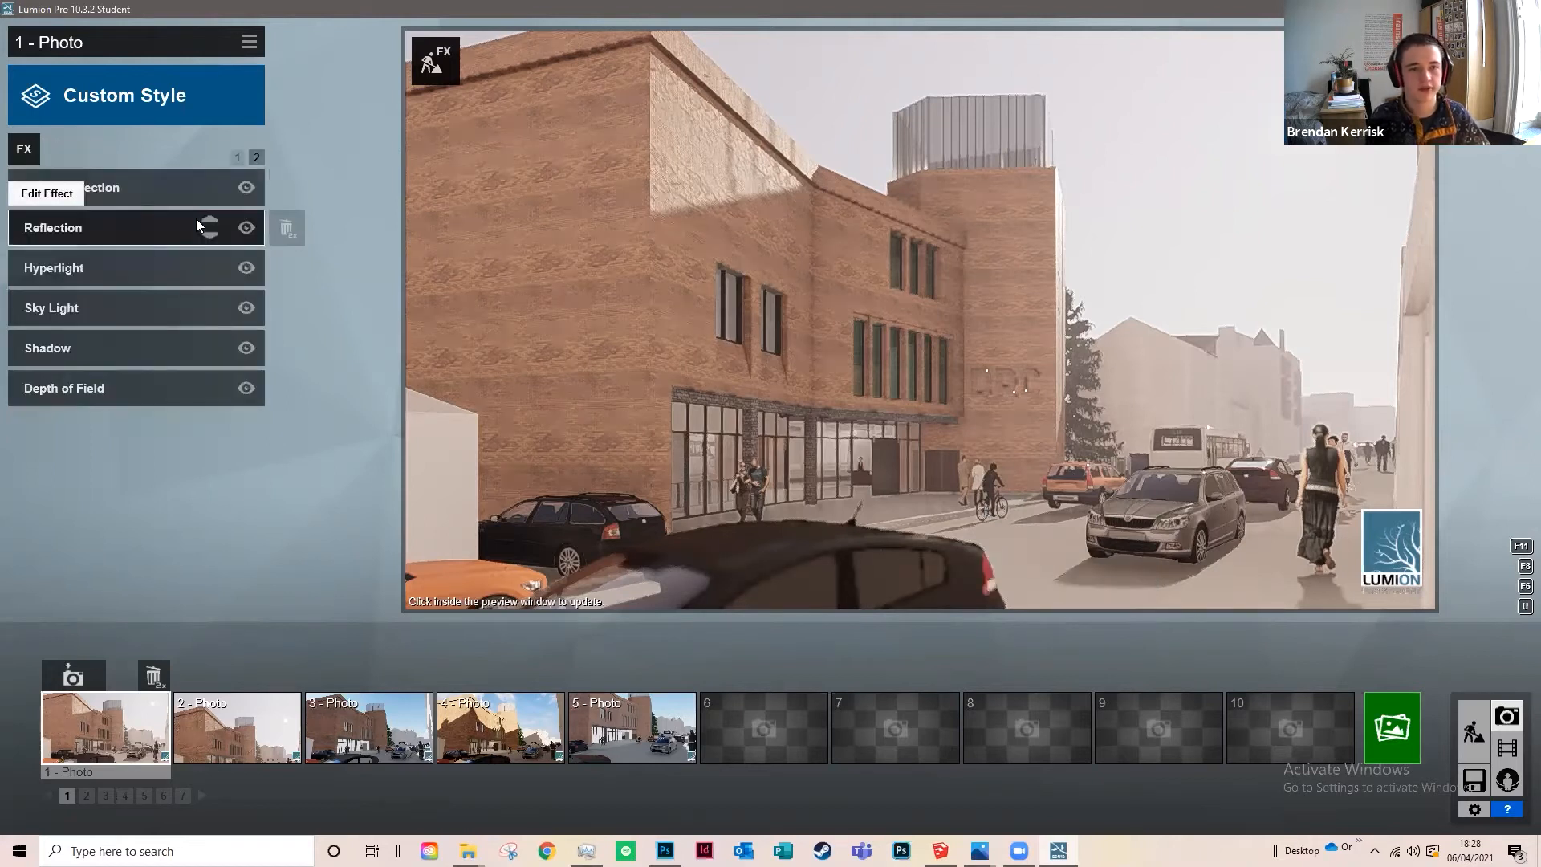
left_click(242, 161)
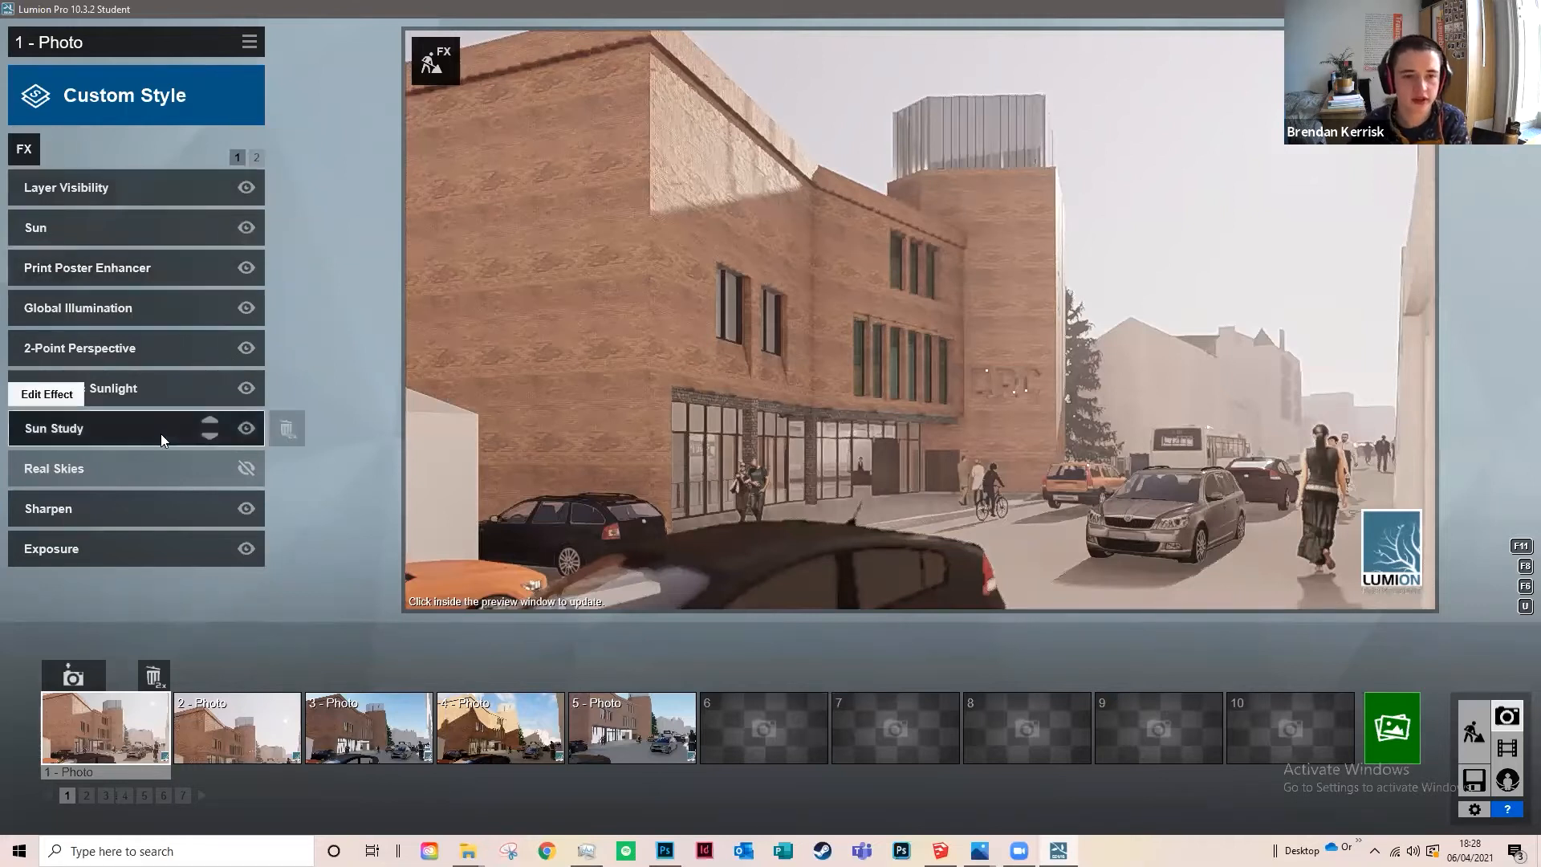
left_click(180, 454)
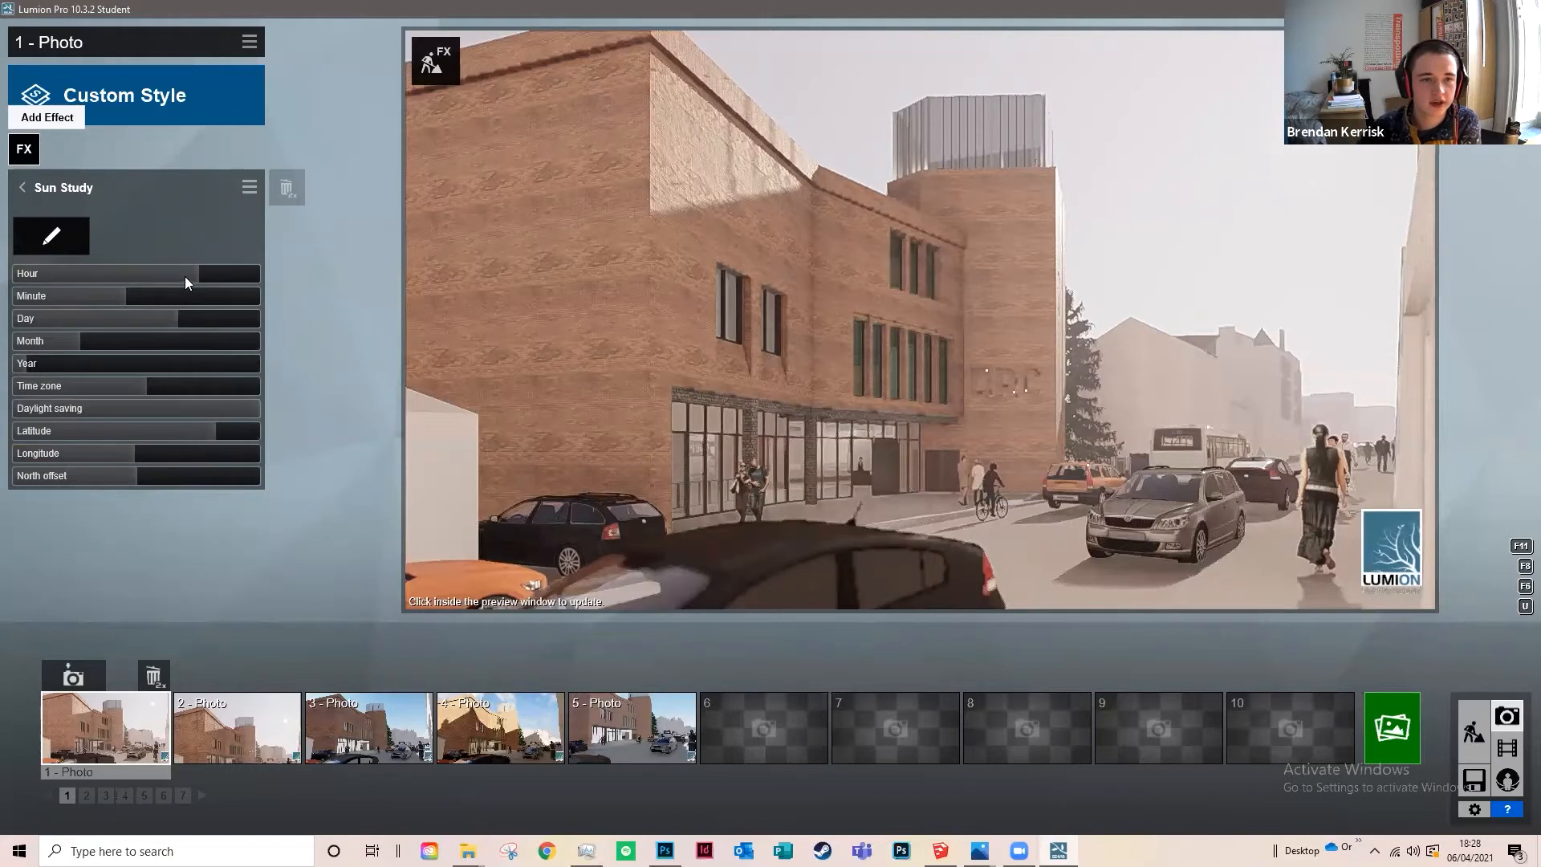
mouse_move(195, 271)
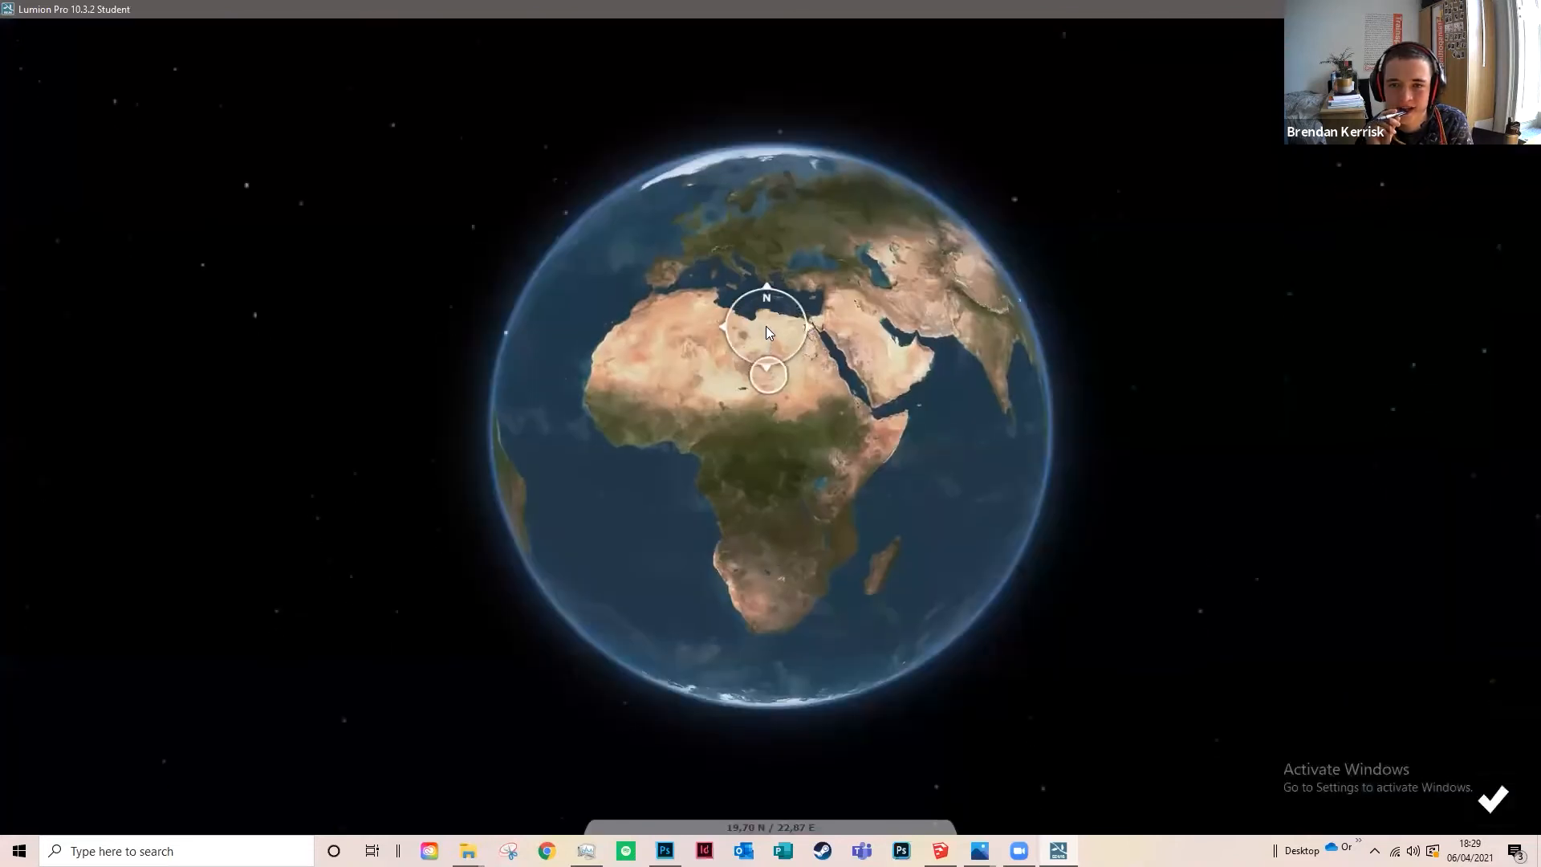
Step: Explore the Sun Study location globe, zooming in from Africa to the seas around Iceland and Scotland
mouse_move(789, 438)
left_mouse_down()
mouse_move(749, 323)
mouse_move(697, 378)
mouse_move(791, 399)
left_mouse_up()
scroll(698, 329, "up", 2)
scroll(699, 329, "up", 5)
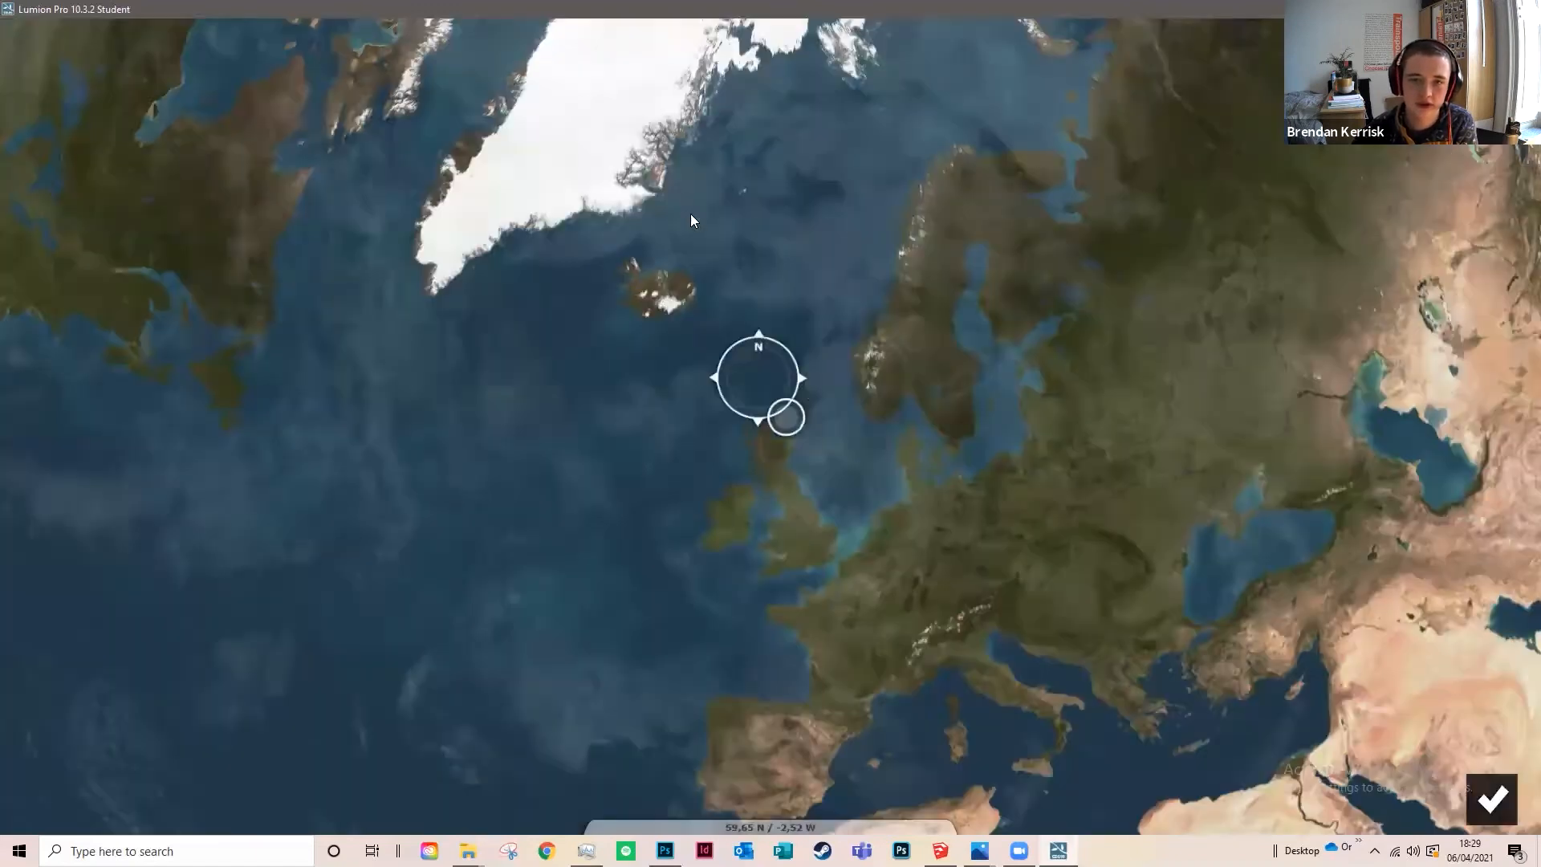
right_click(901, 850)
left_click(1110, 778)
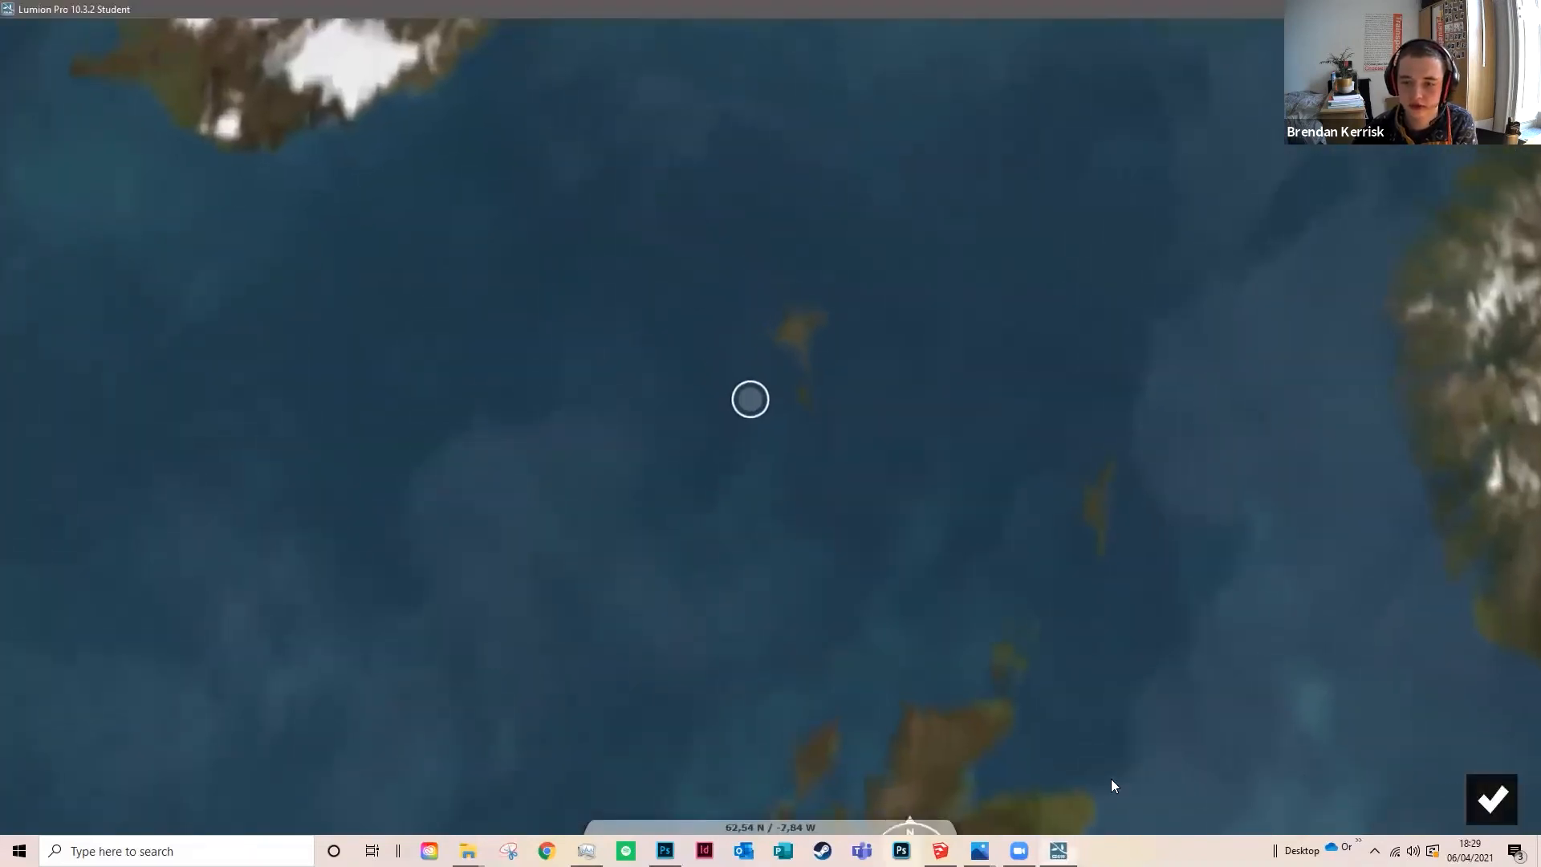
left_click(775, 612)
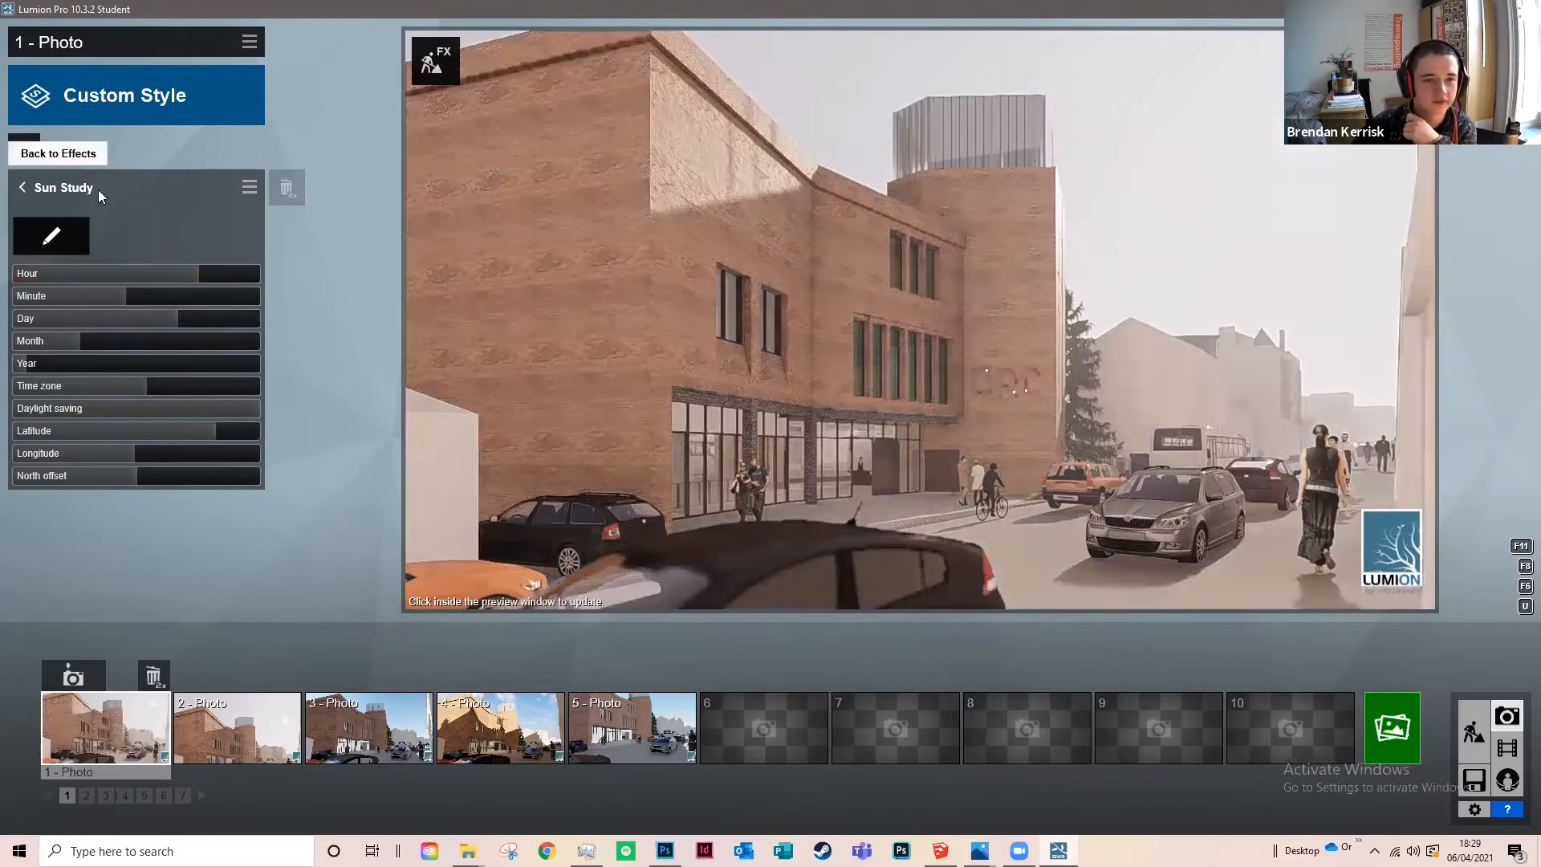
Step: Open photo 1's 2-Point Perspective effect and compare the view with the effect off and on
left_click(137, 197)
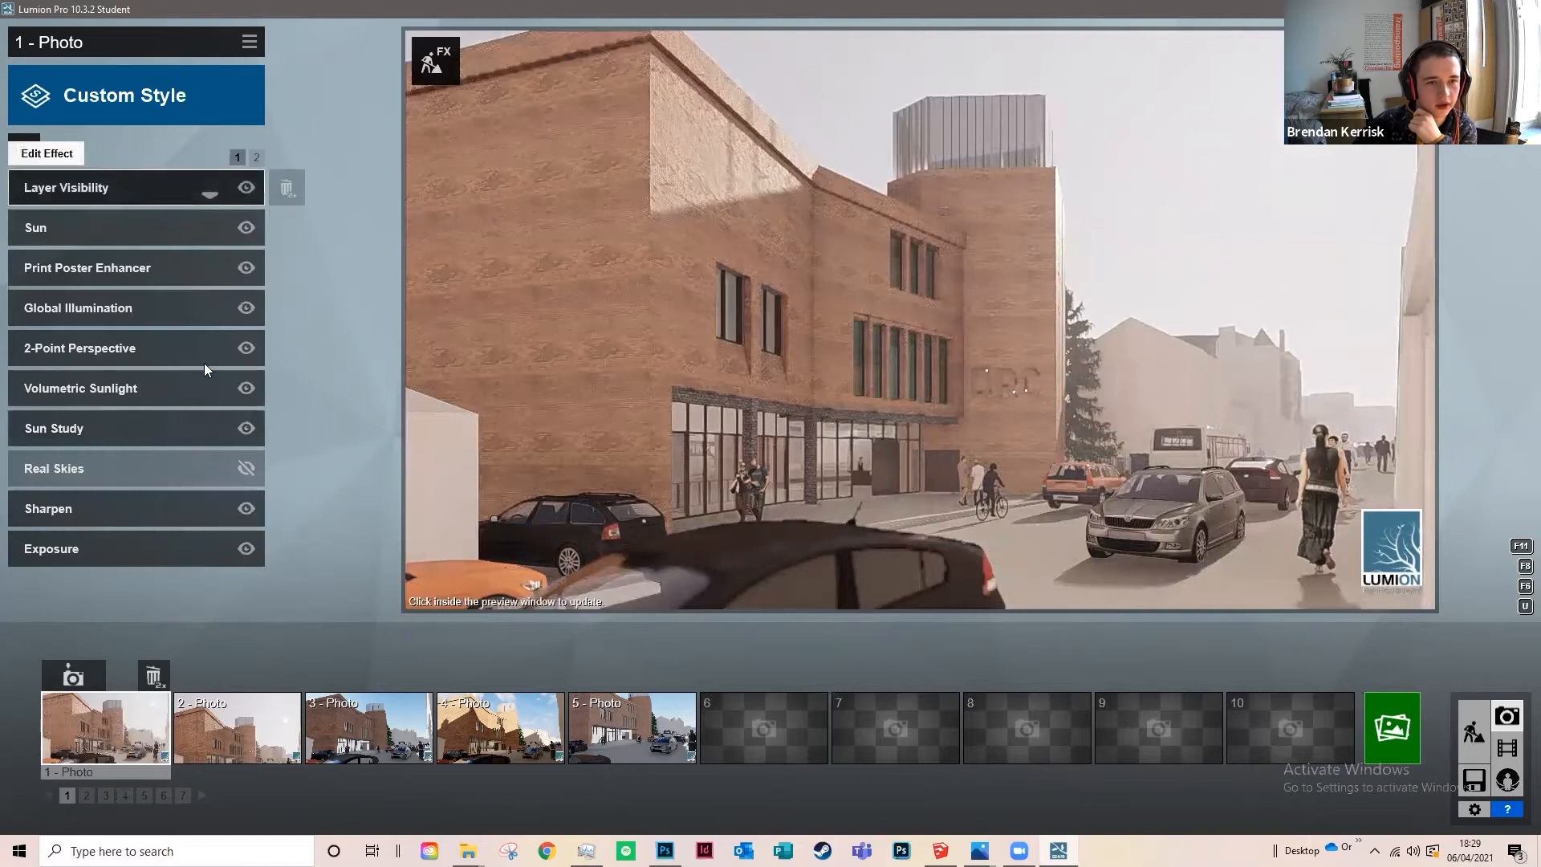
left_click(148, 348)
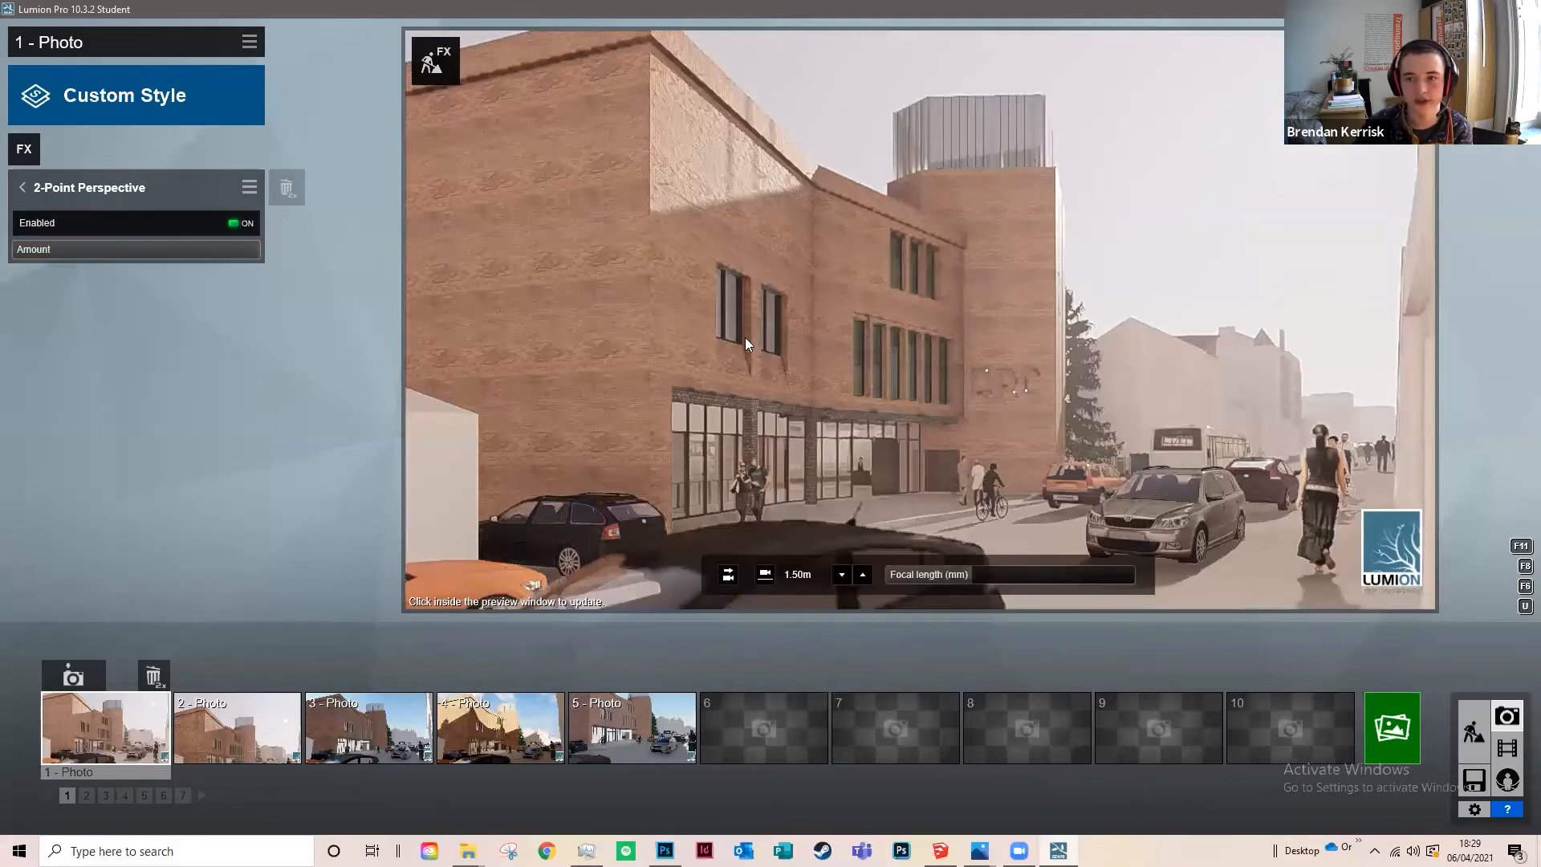
left_click(237, 222)
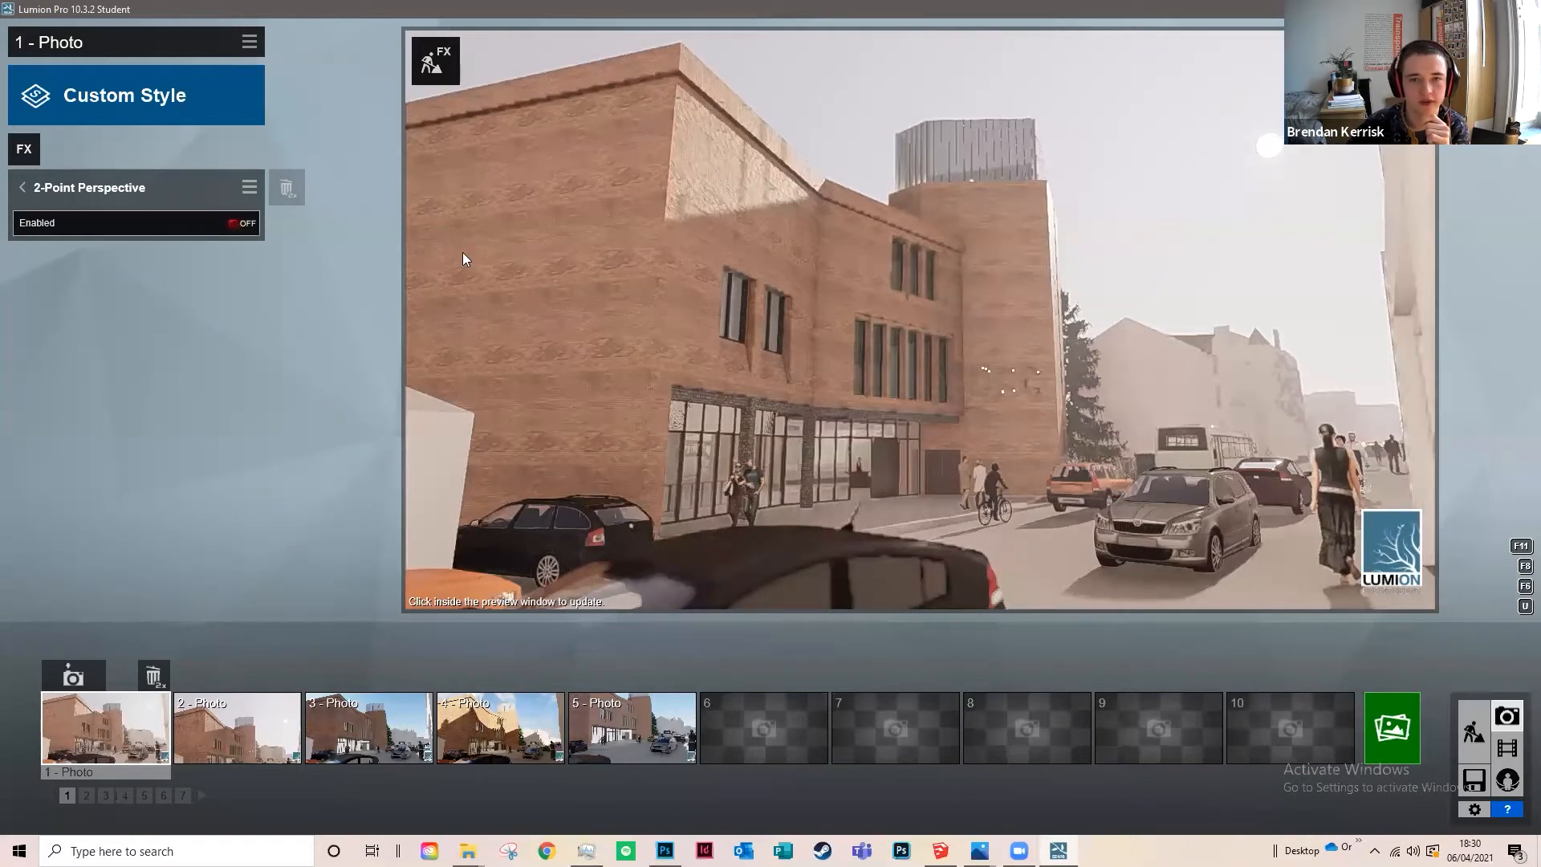
left_click(240, 224)
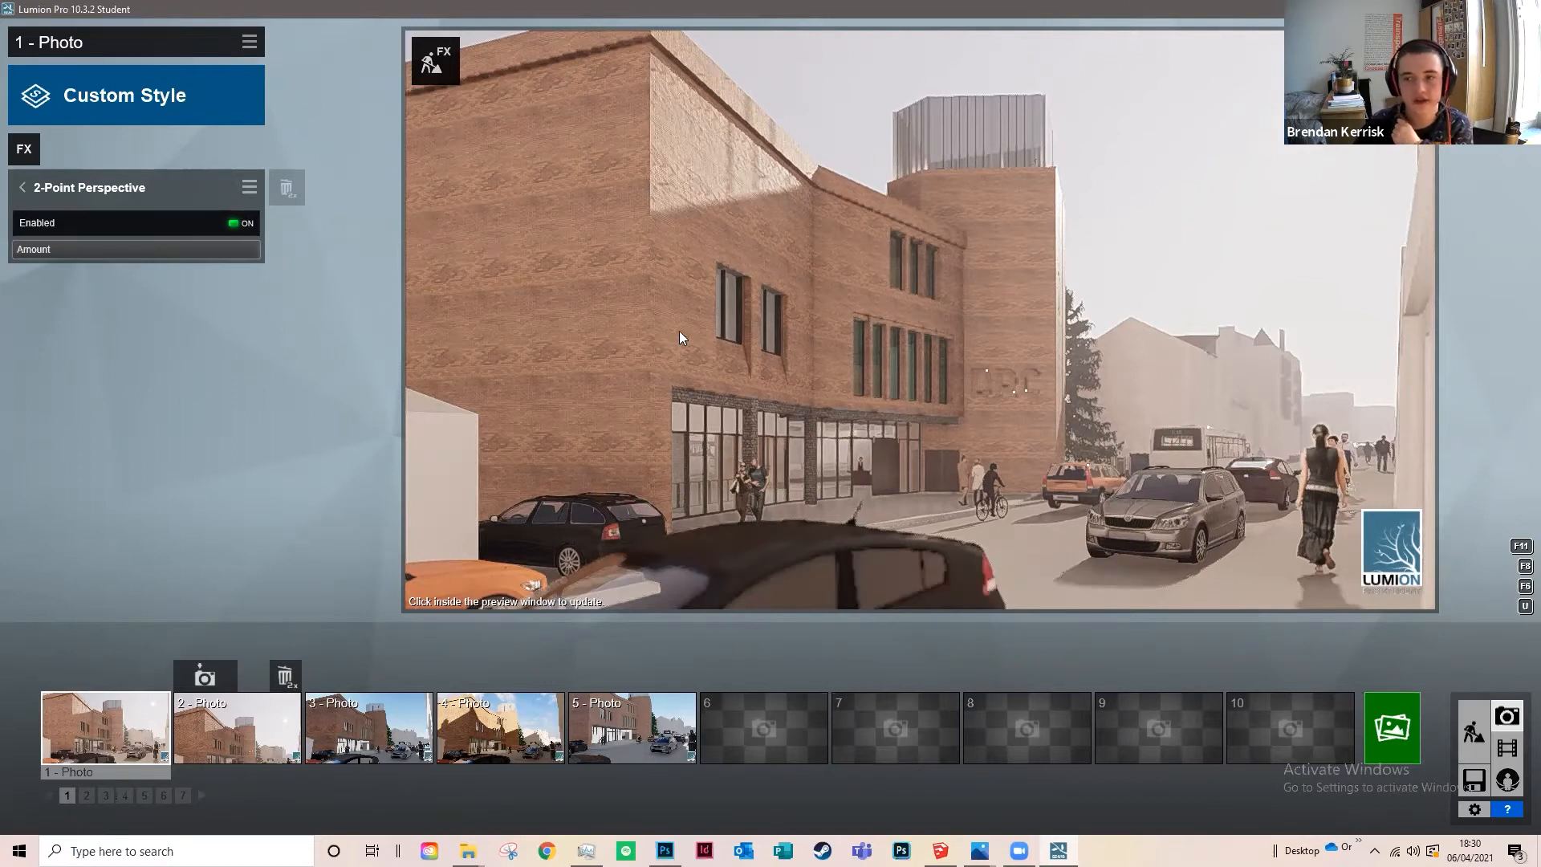
Step: Tilt photo 2's camera up to show more sky above the tower, and open the Render Photos options
mouse_move(671, 337)
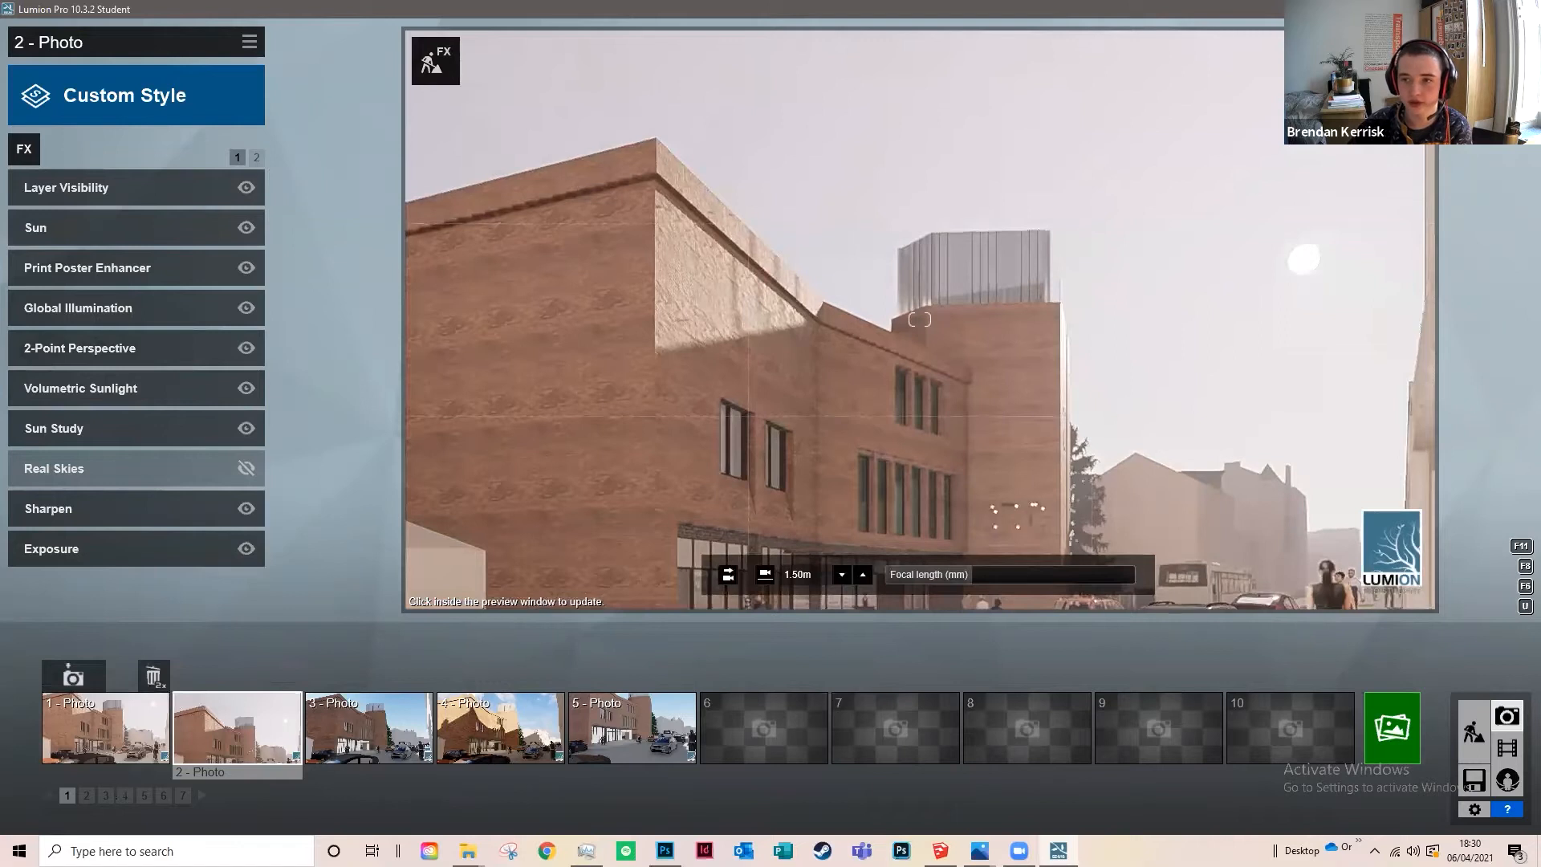
left_click_drag(919, 319, 919, 281)
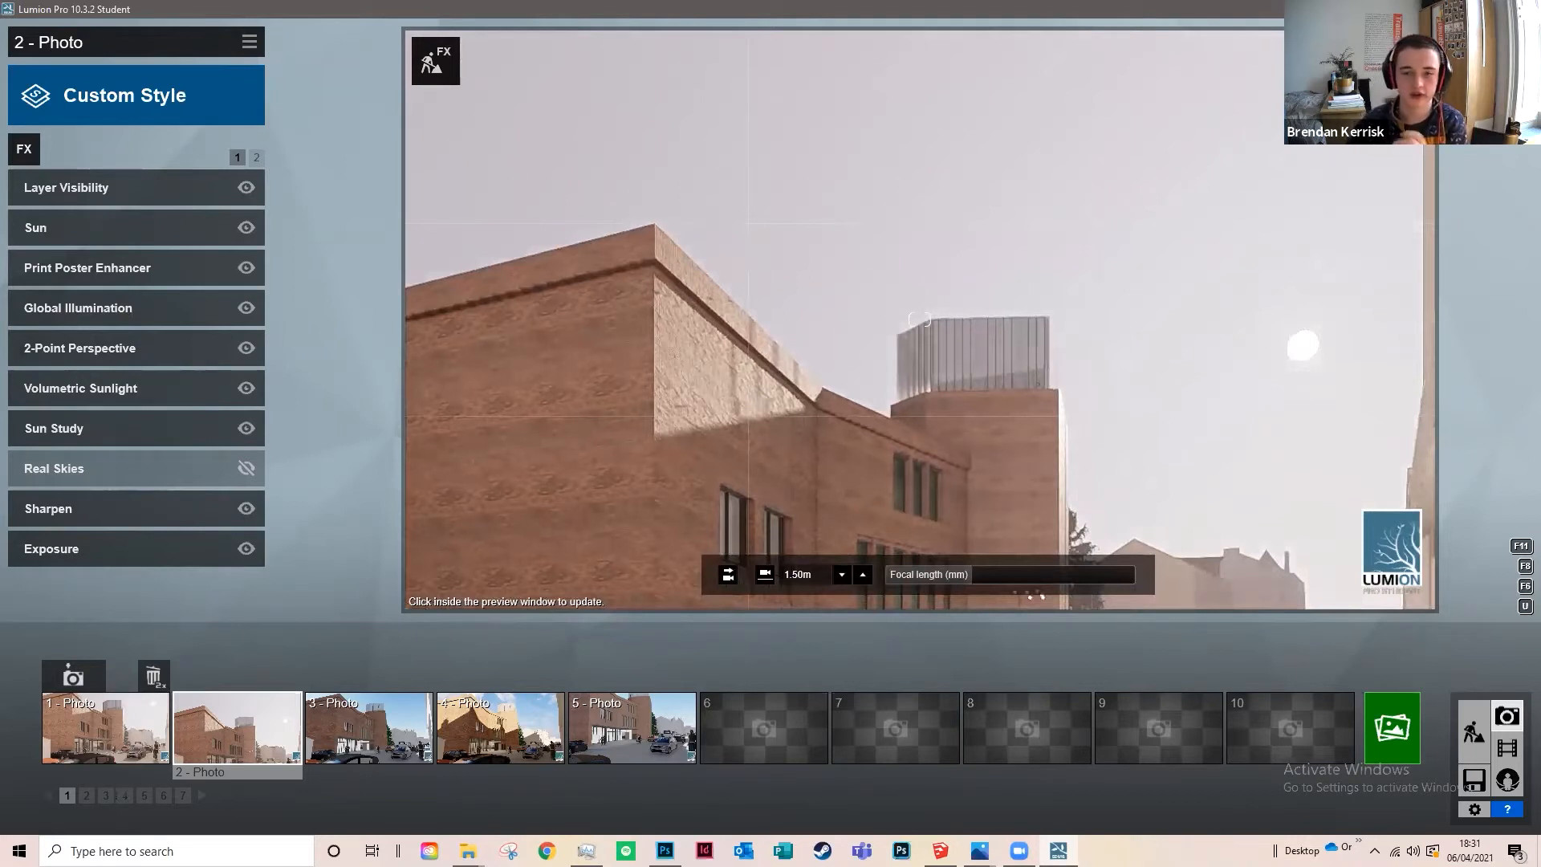
left_click(1403, 735)
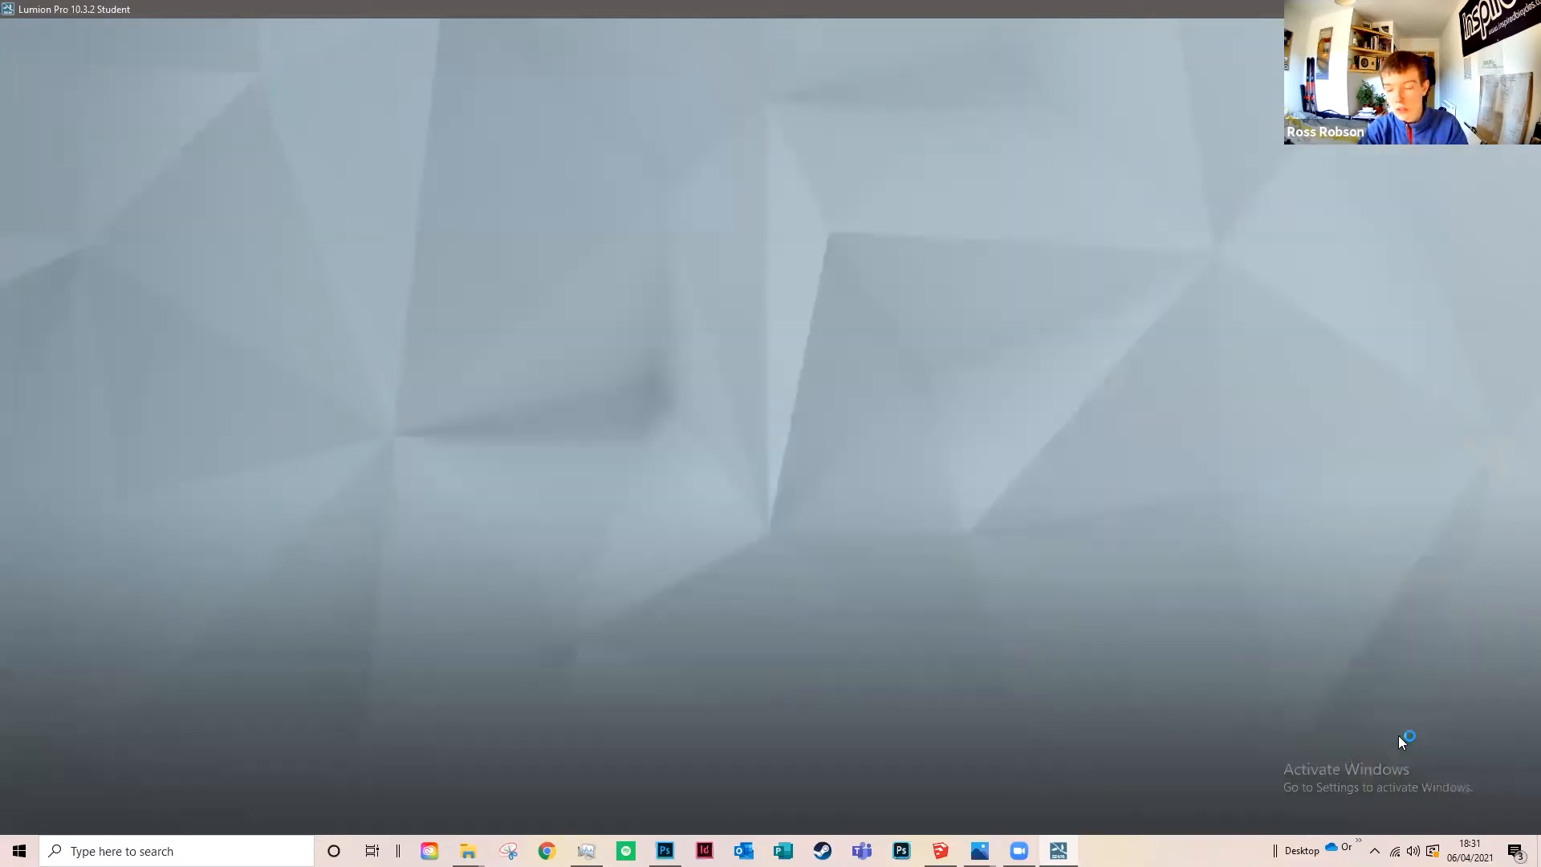
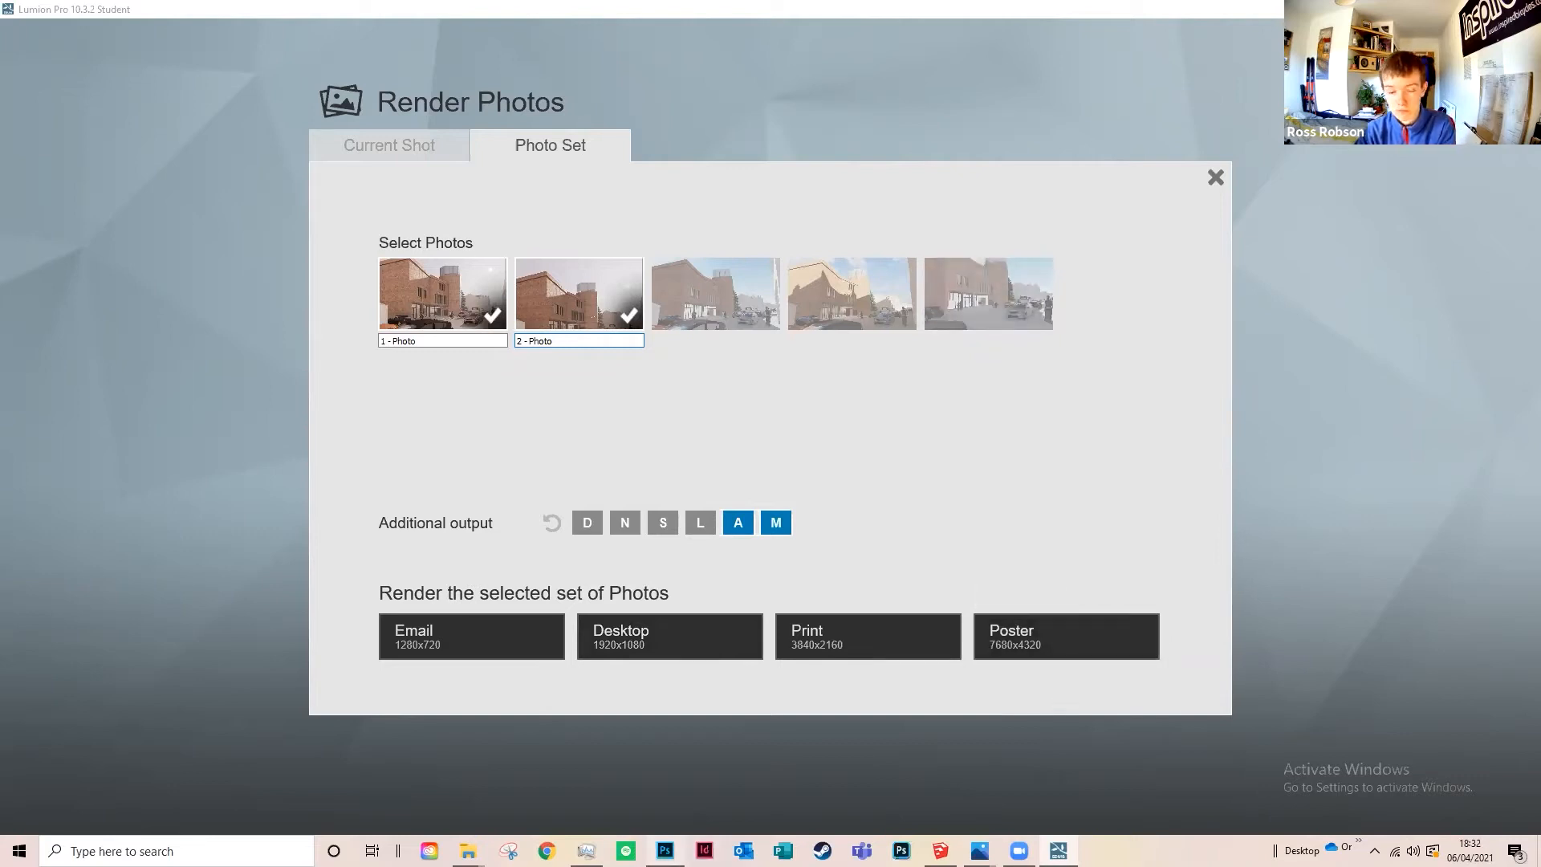
Step: Switch to Photoshop and open Matieral Map.jpg and g_2 - Photo_SkyAlpha.jpg from the Used folder
left_click(664, 851)
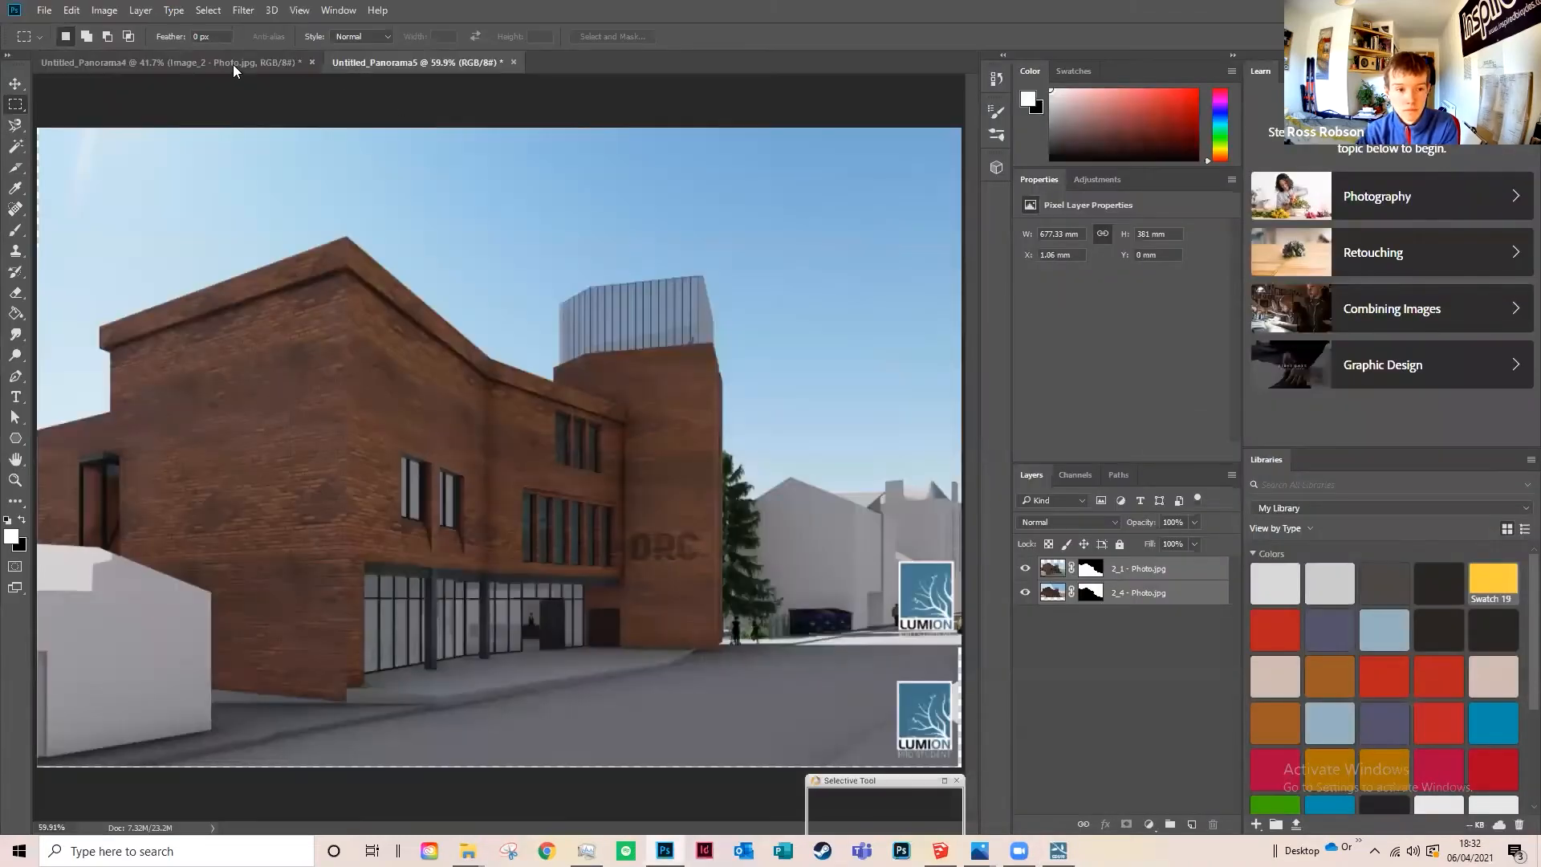
left_click(44, 10)
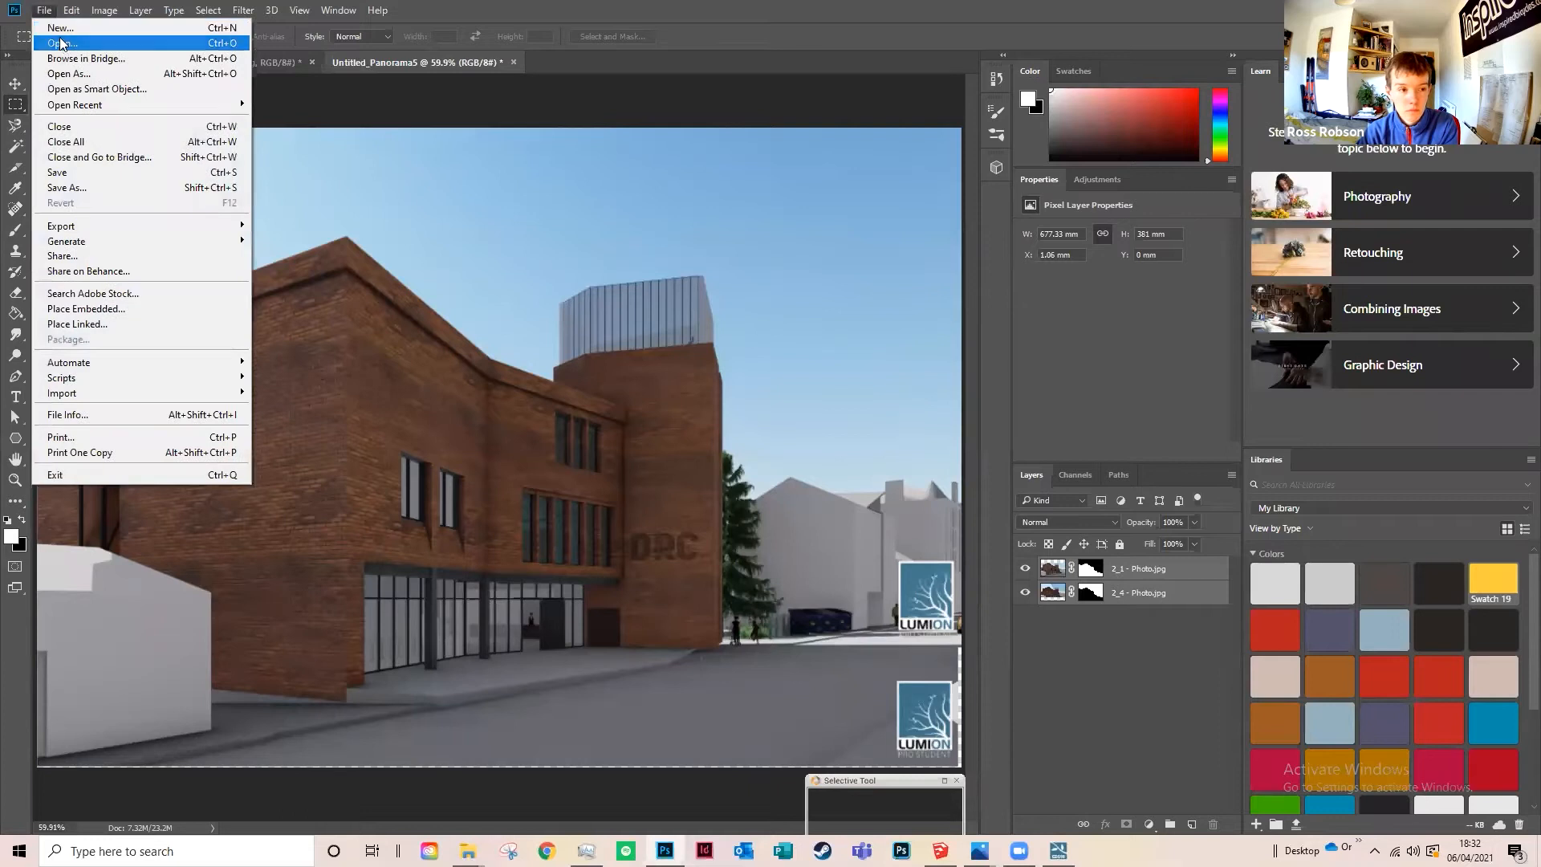
left_click(341, 189)
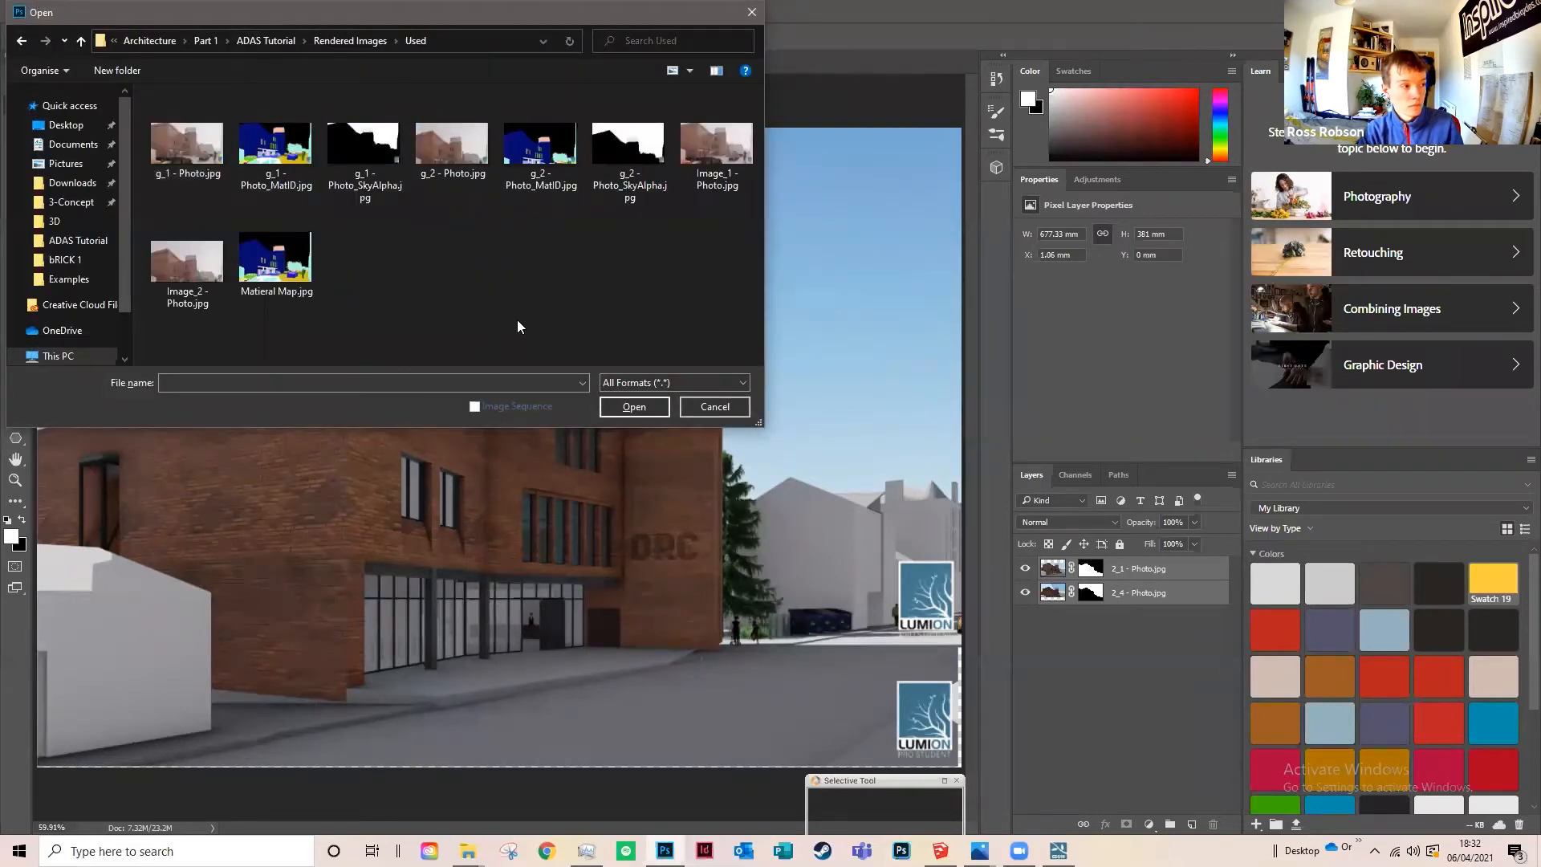
left_click(273, 258)
left_click(616, 170, "ctrl")
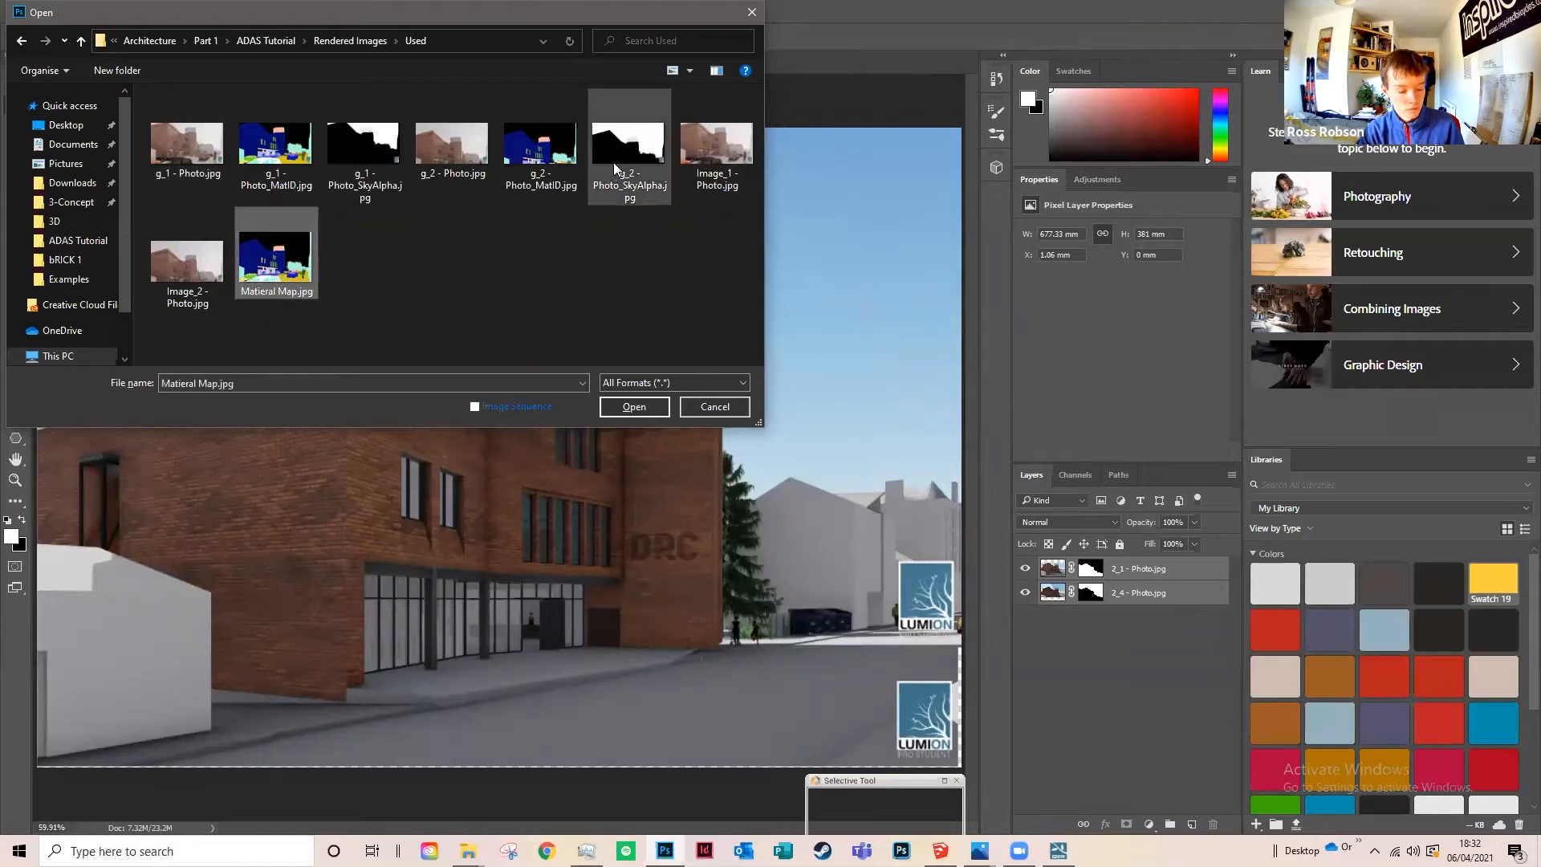
left_click(646, 405)
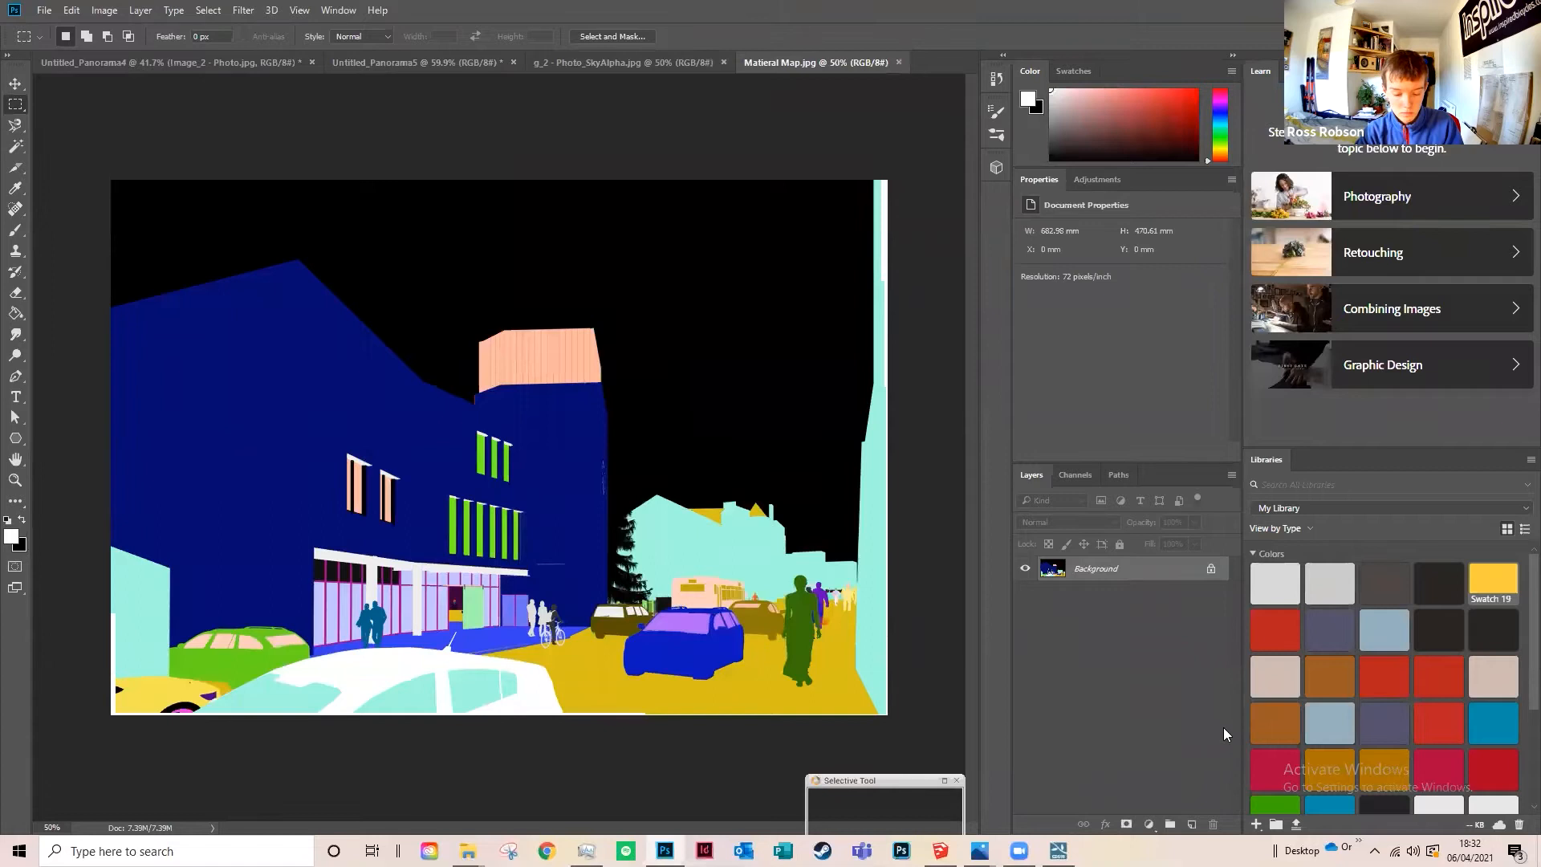
Step: Unlock the background layer of Matieral Map.jpg and duplicate it into the Untitled_Panorama4 document
left_click(1210, 568)
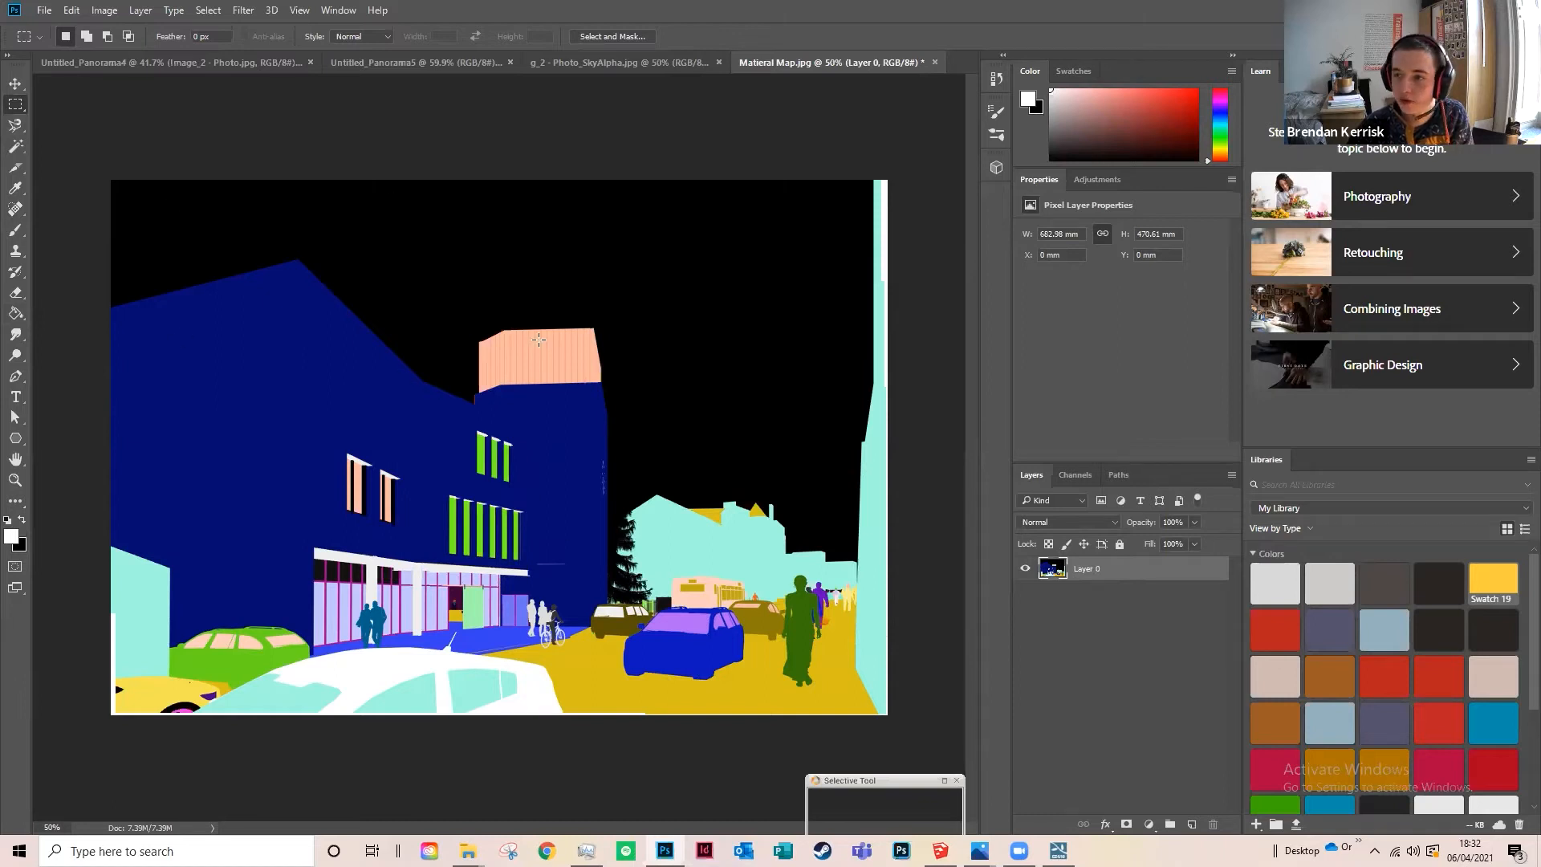
right_click(1116, 565)
left_click(1156, 173)
left_click(804, 313)
left_click(769, 332)
left_click(916, 260)
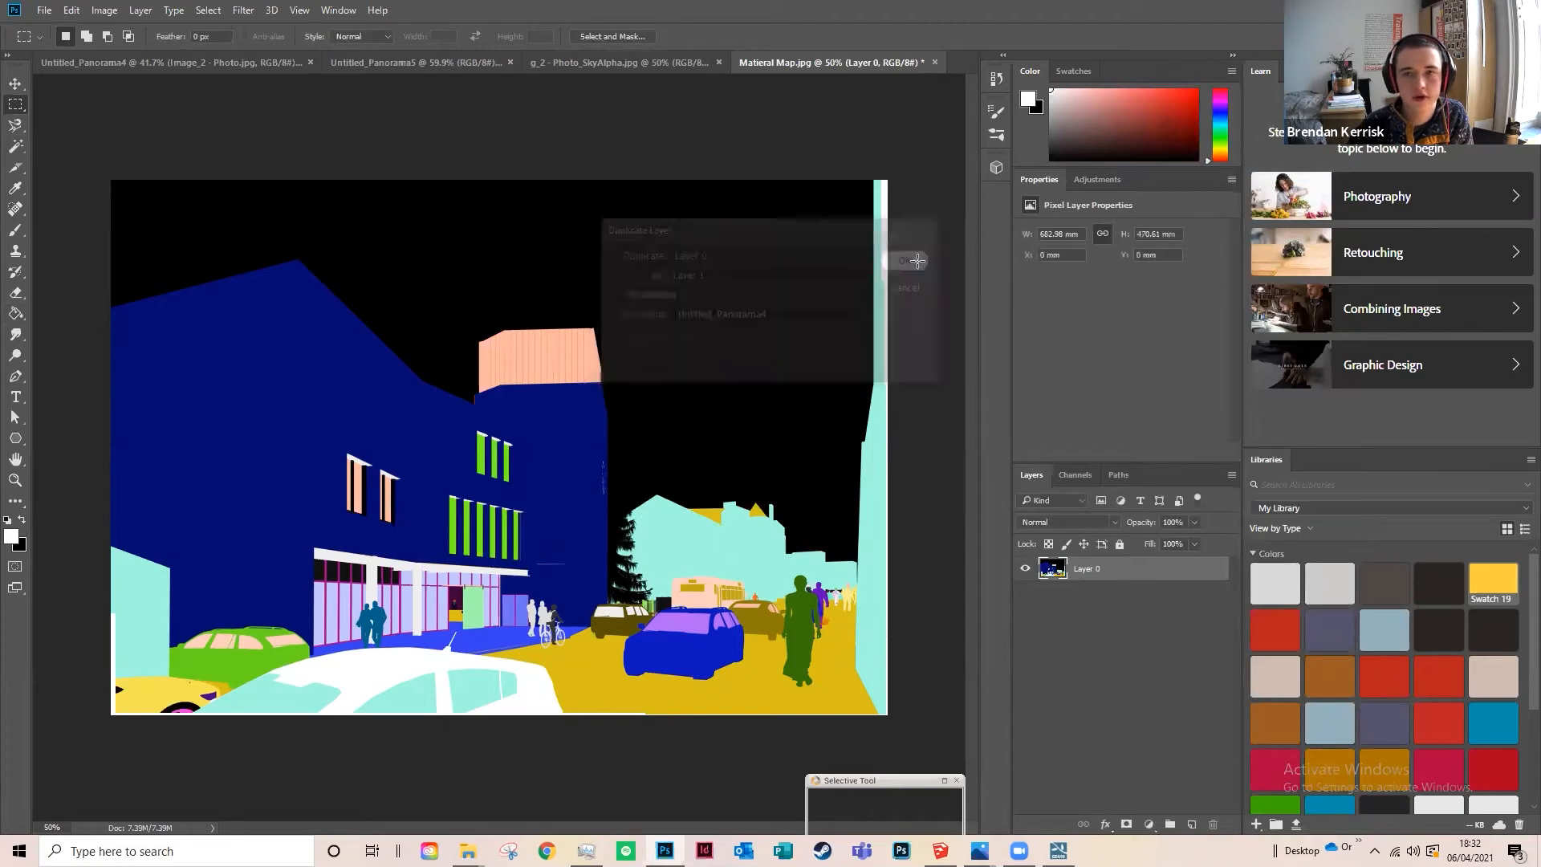
Step: In g_2 - Photo_SkyAlpha.jpg, select the white sky with the Magic Wand, and add a new layer masked by that selection
left_click(626, 63)
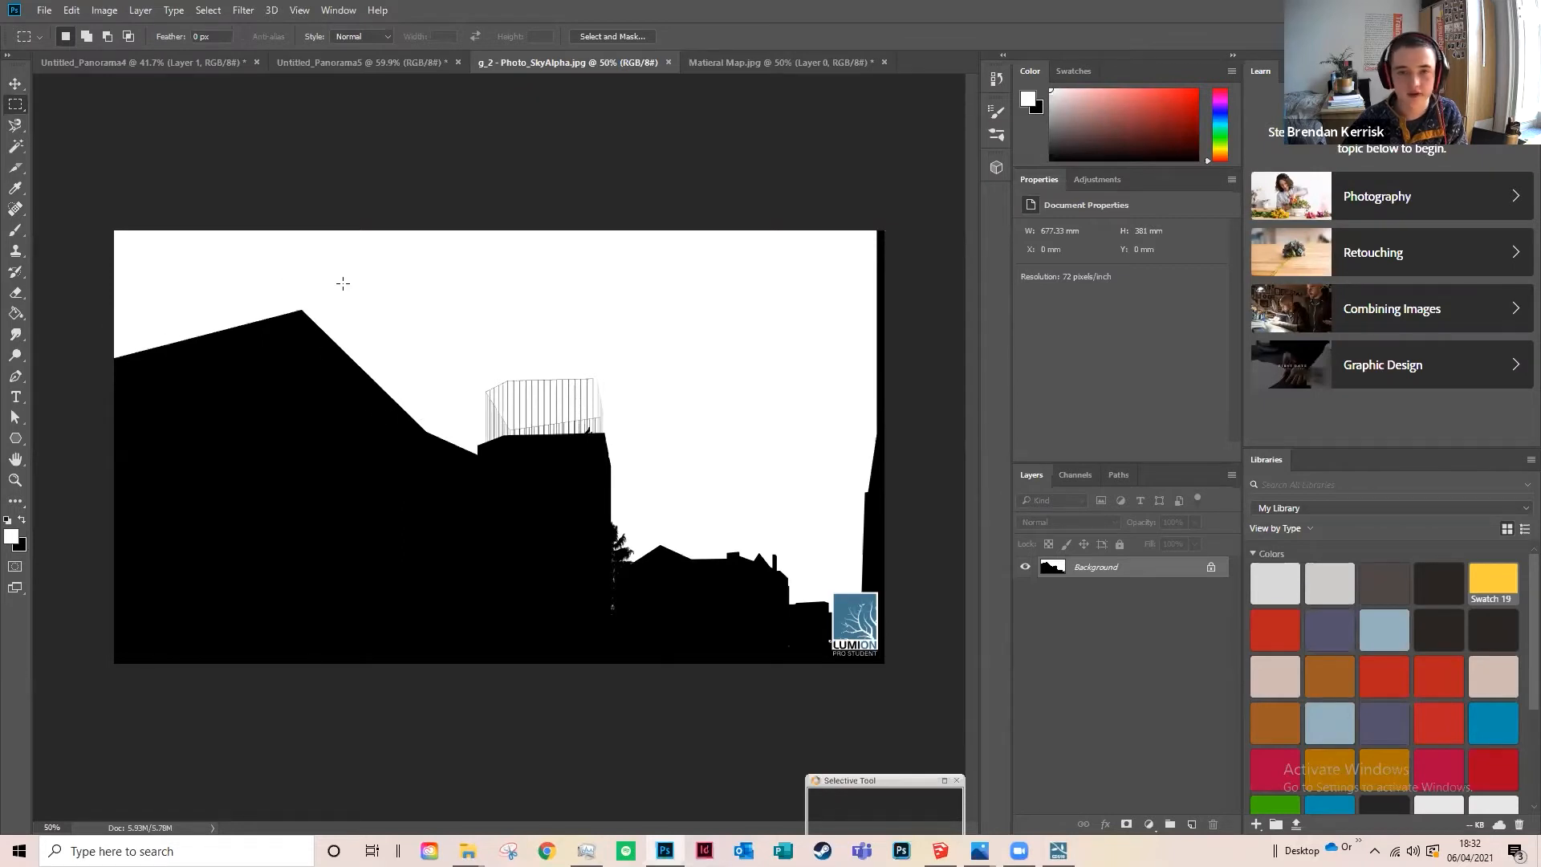
left_click(15, 146)
left_click(706, 377)
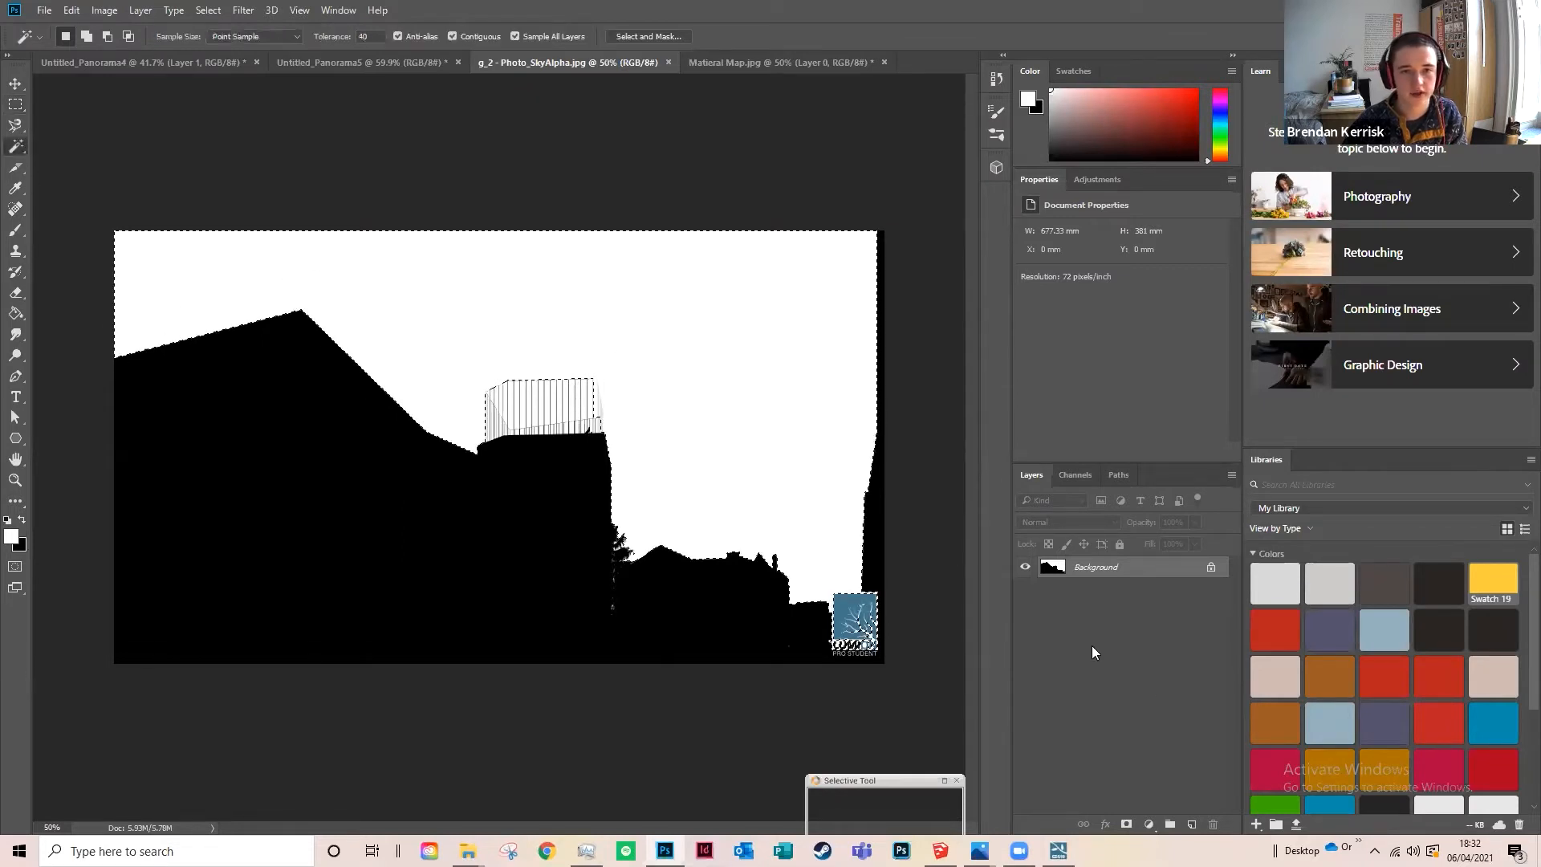
left_click(1192, 825)
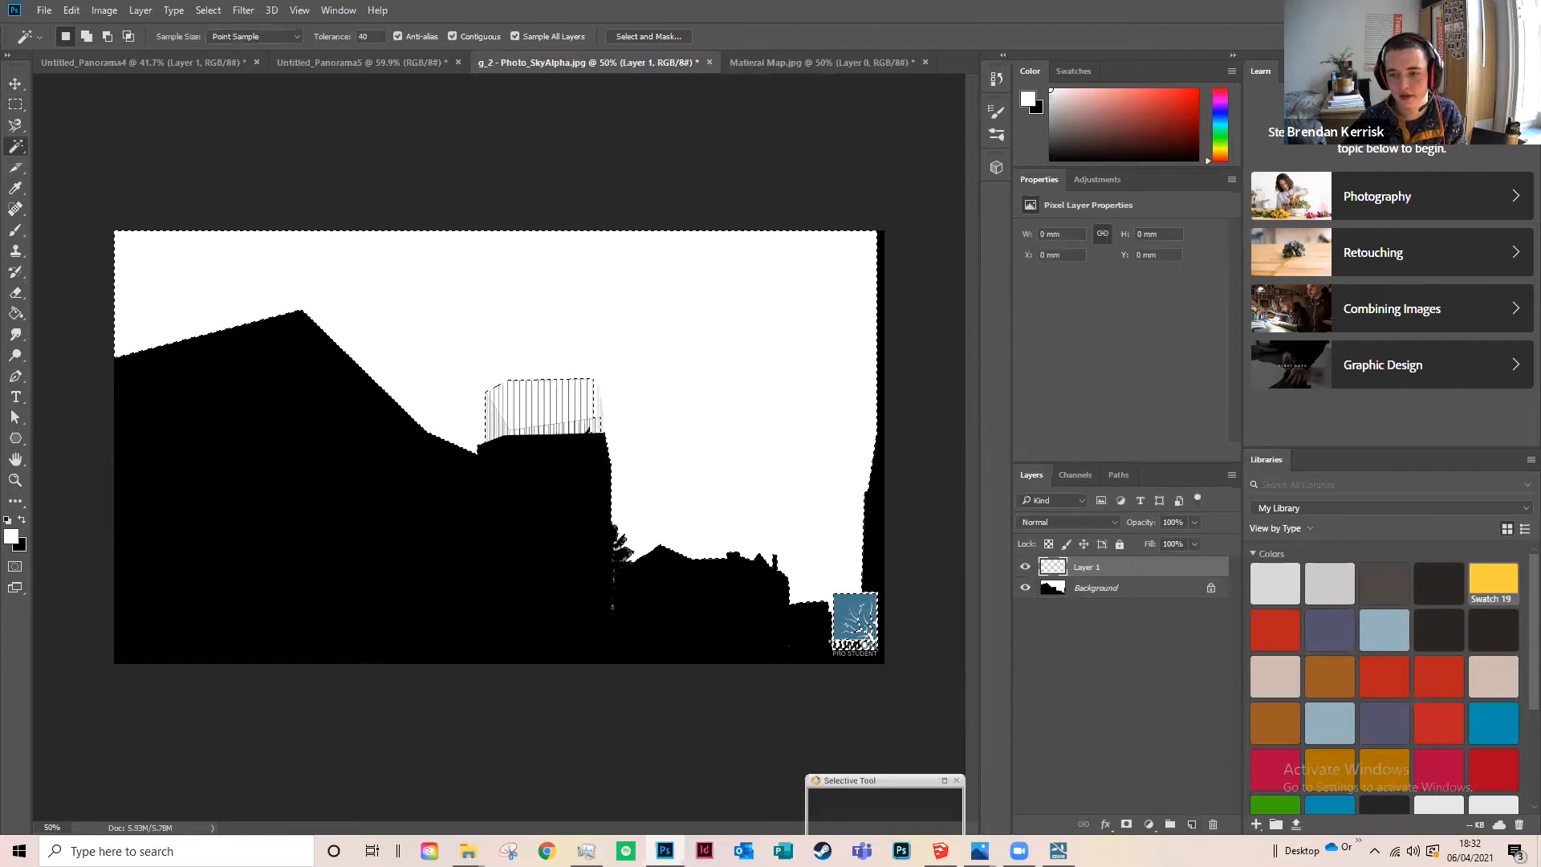
left_click(1127, 824)
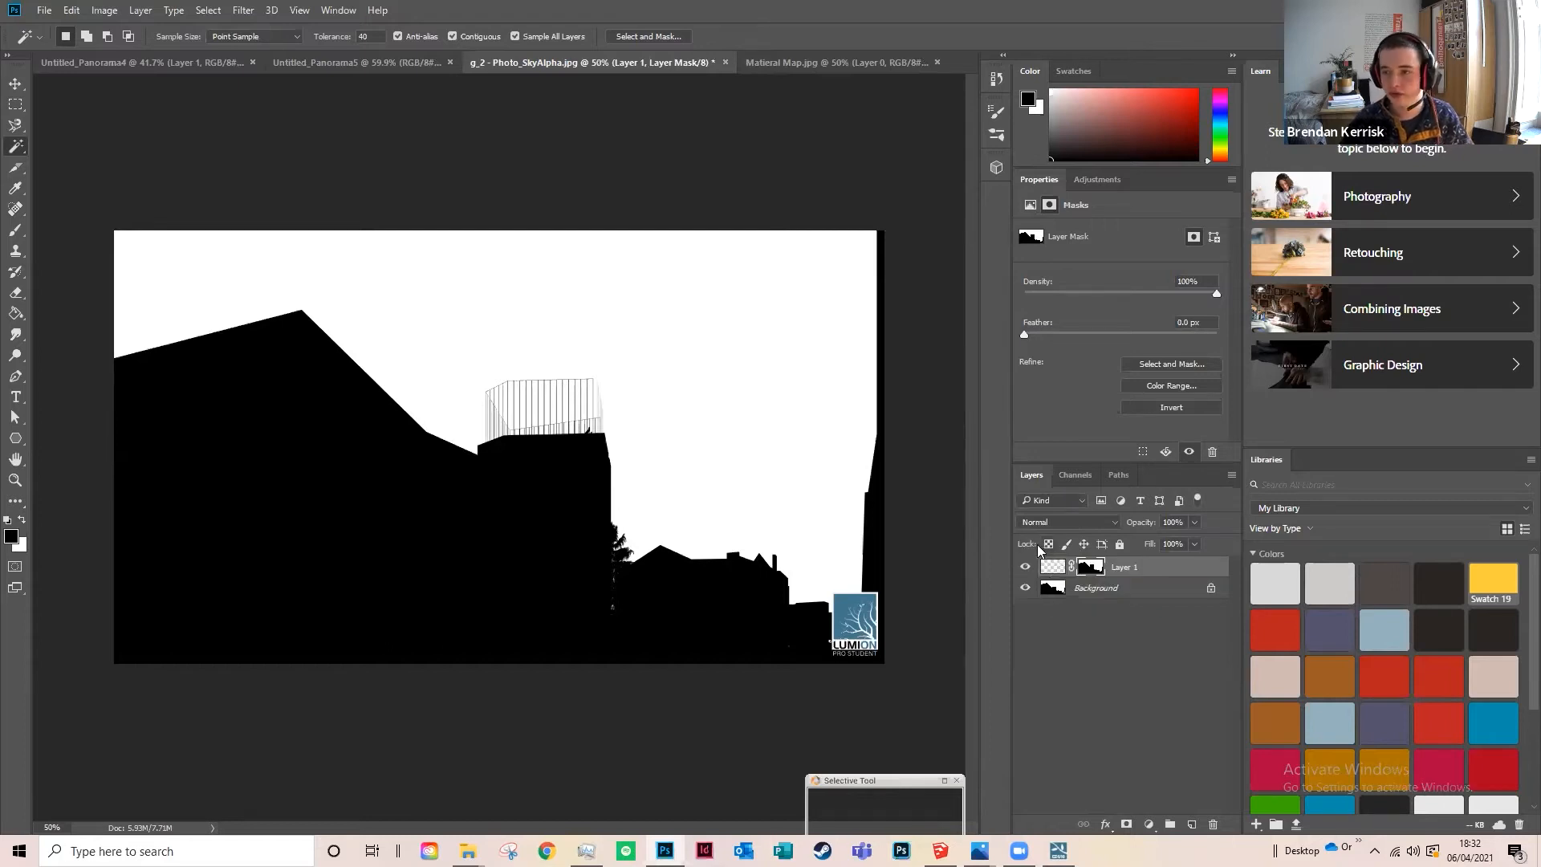
Step: In Untitled_Panorama4, hide the material map layer above the rendered photo
left_click(194, 64)
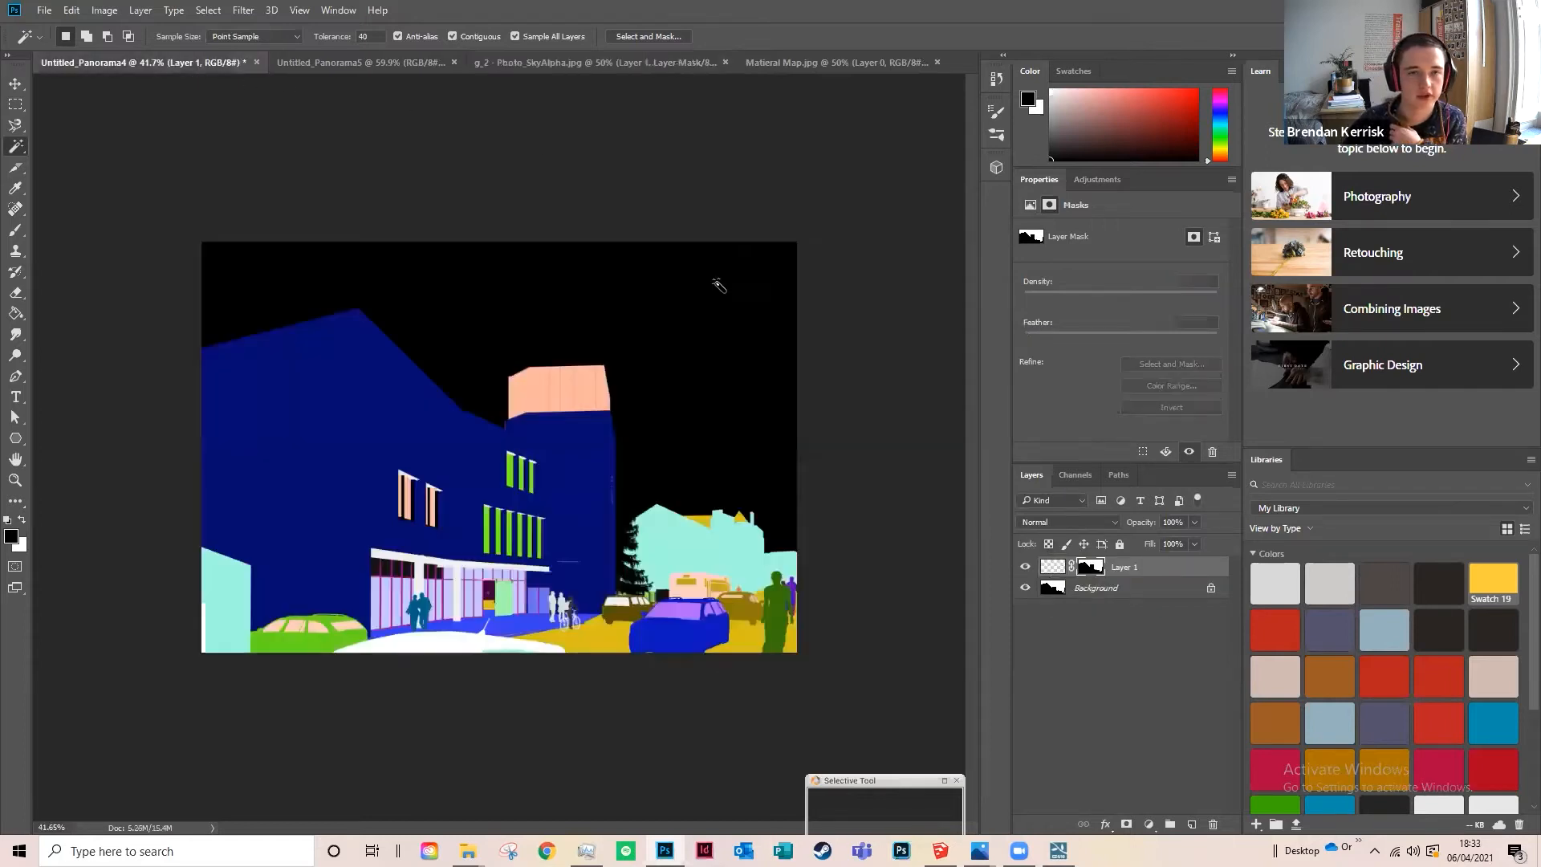
left_click(1024, 569)
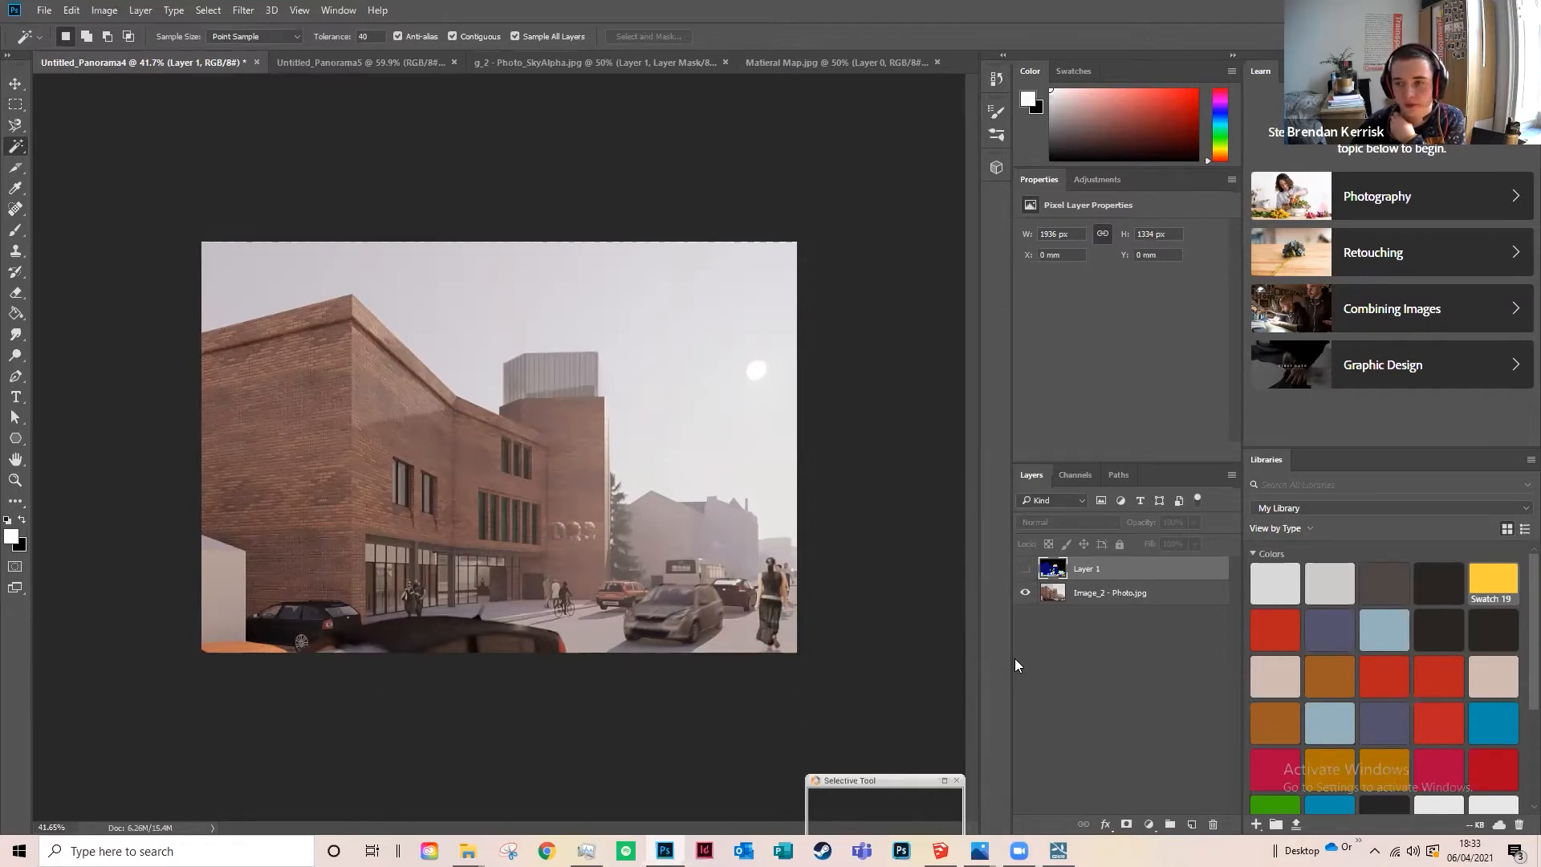
left_click(72, 10)
Step: Start a Photomerge and add 2_1 - Photo.jpg and 2_4 - Photo.jpg from the Rendered Images folder as source files
left_click(44, 11)
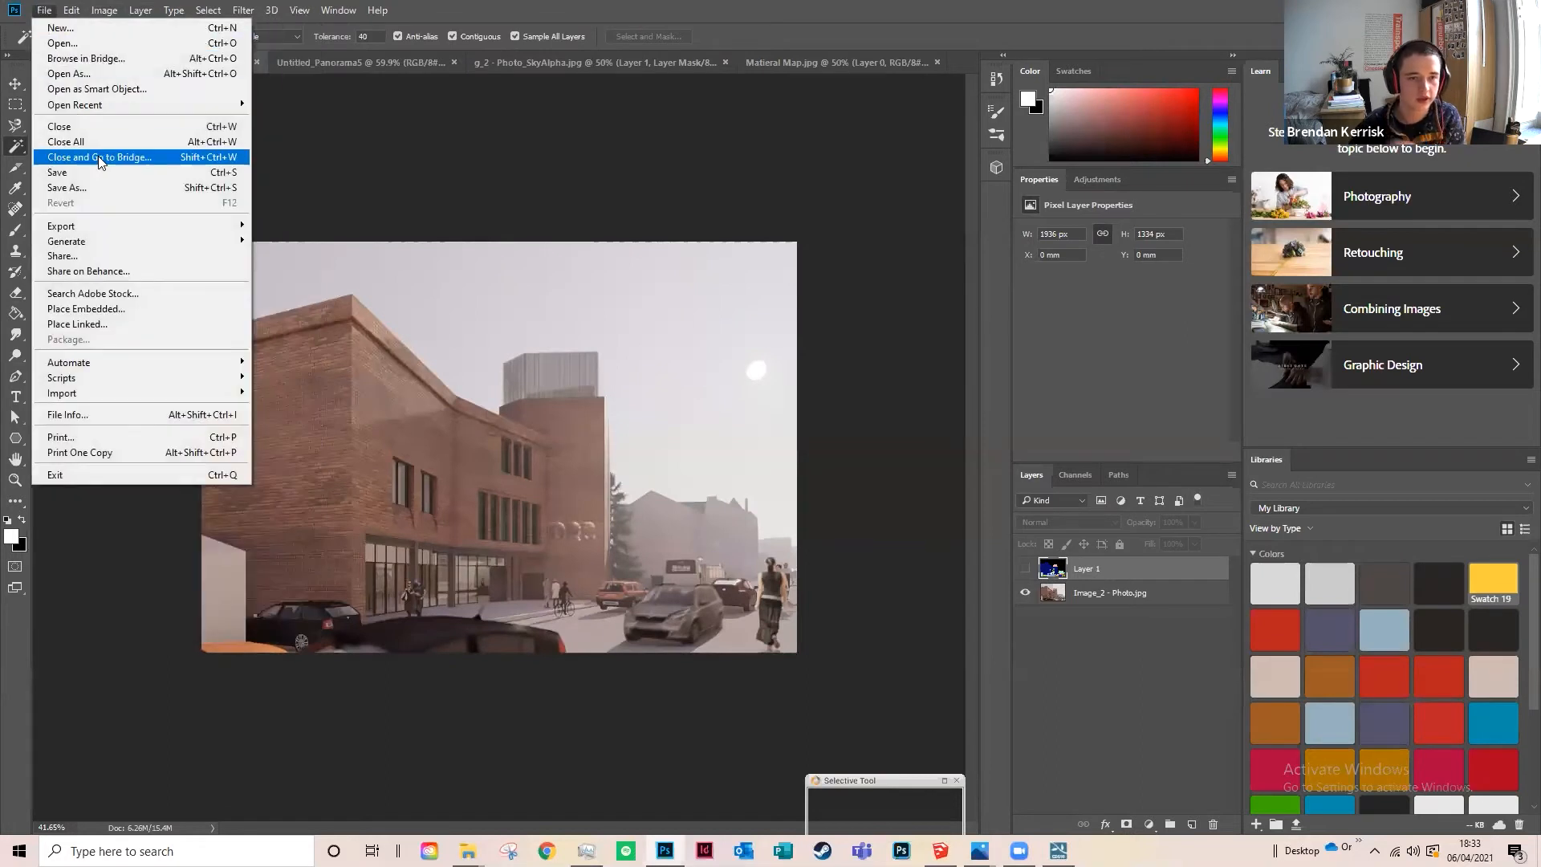
mouse_move(152, 373)
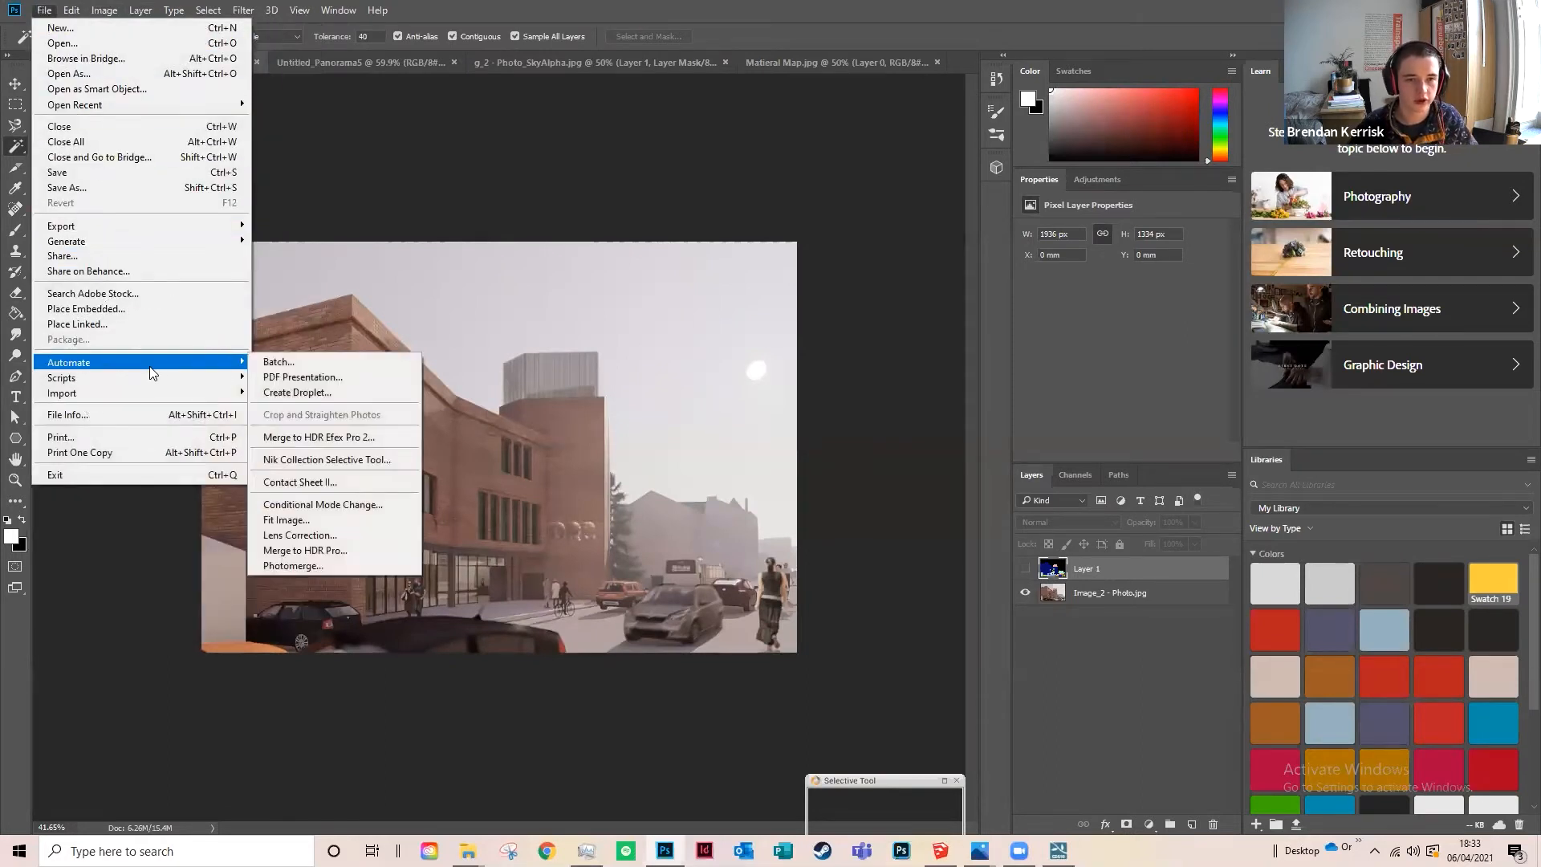
left_click(337, 567)
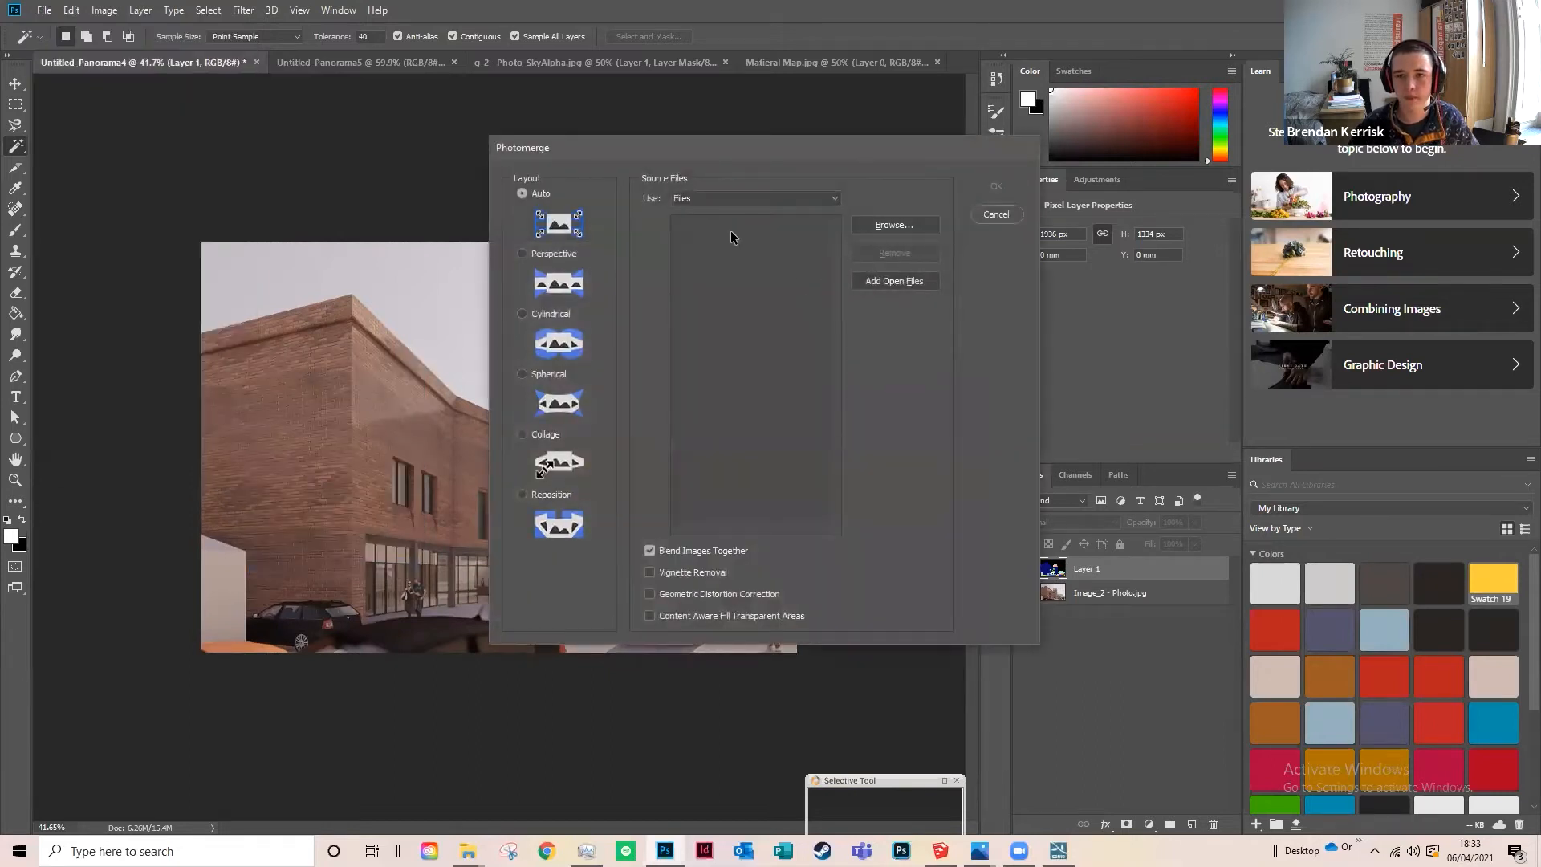
left_click(893, 228)
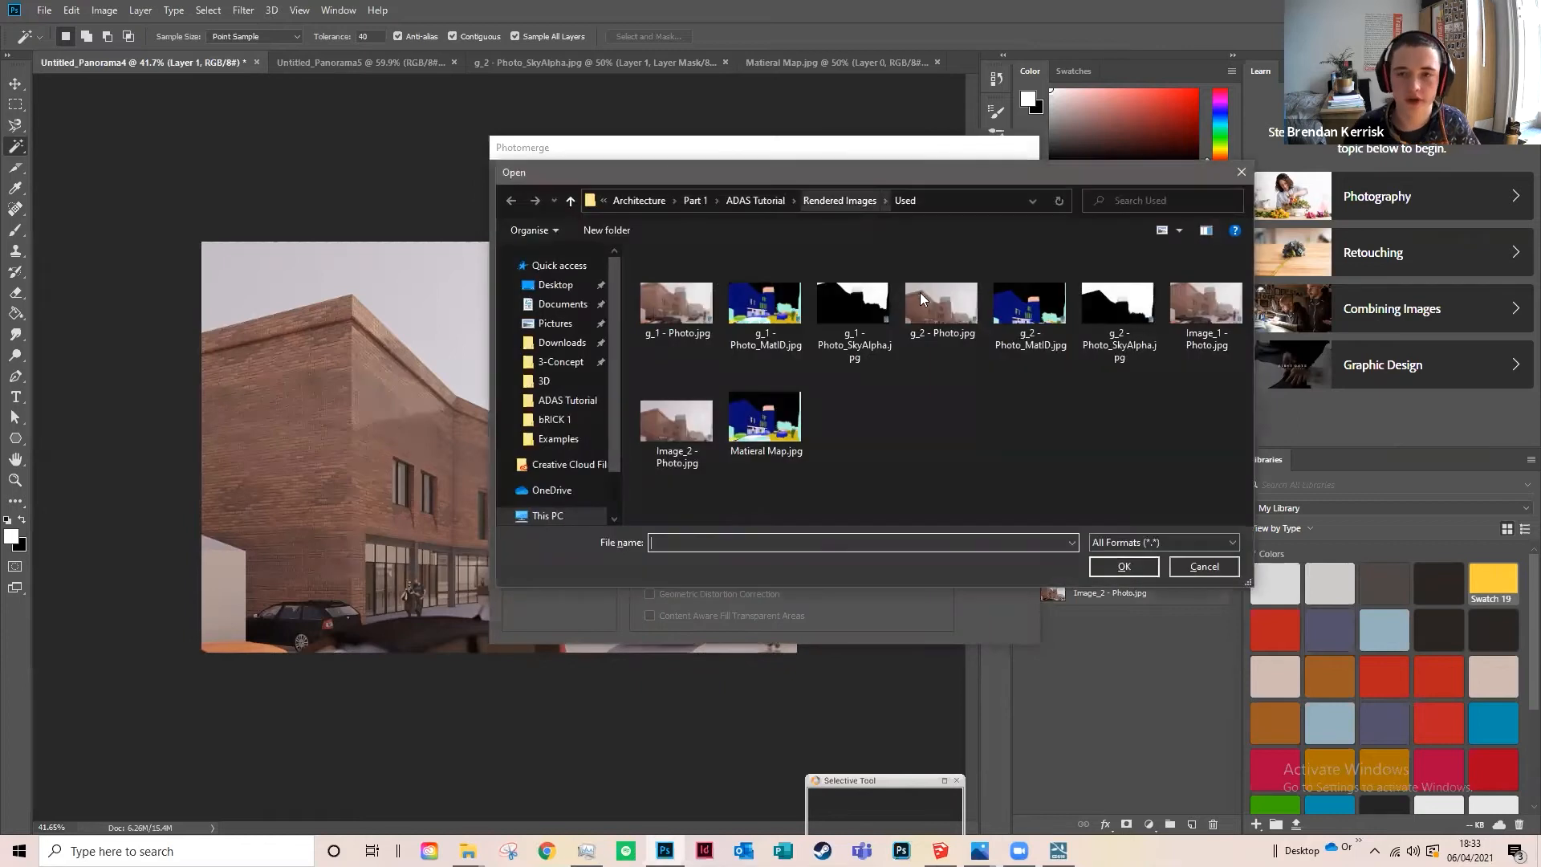
left_click(865, 199)
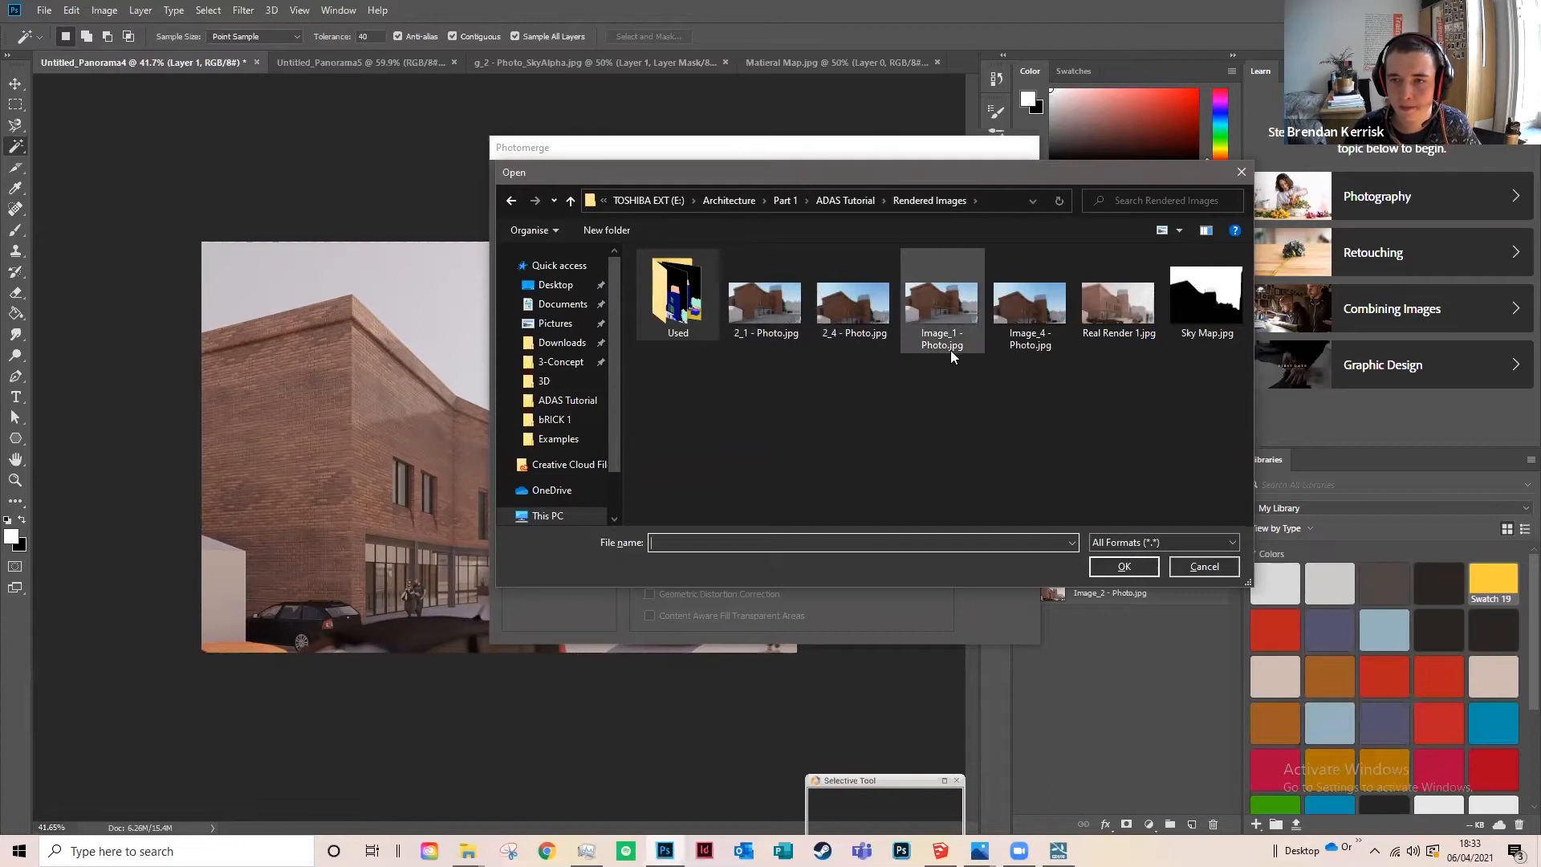
left_click(865, 332)
left_click(780, 317, "ctrl")
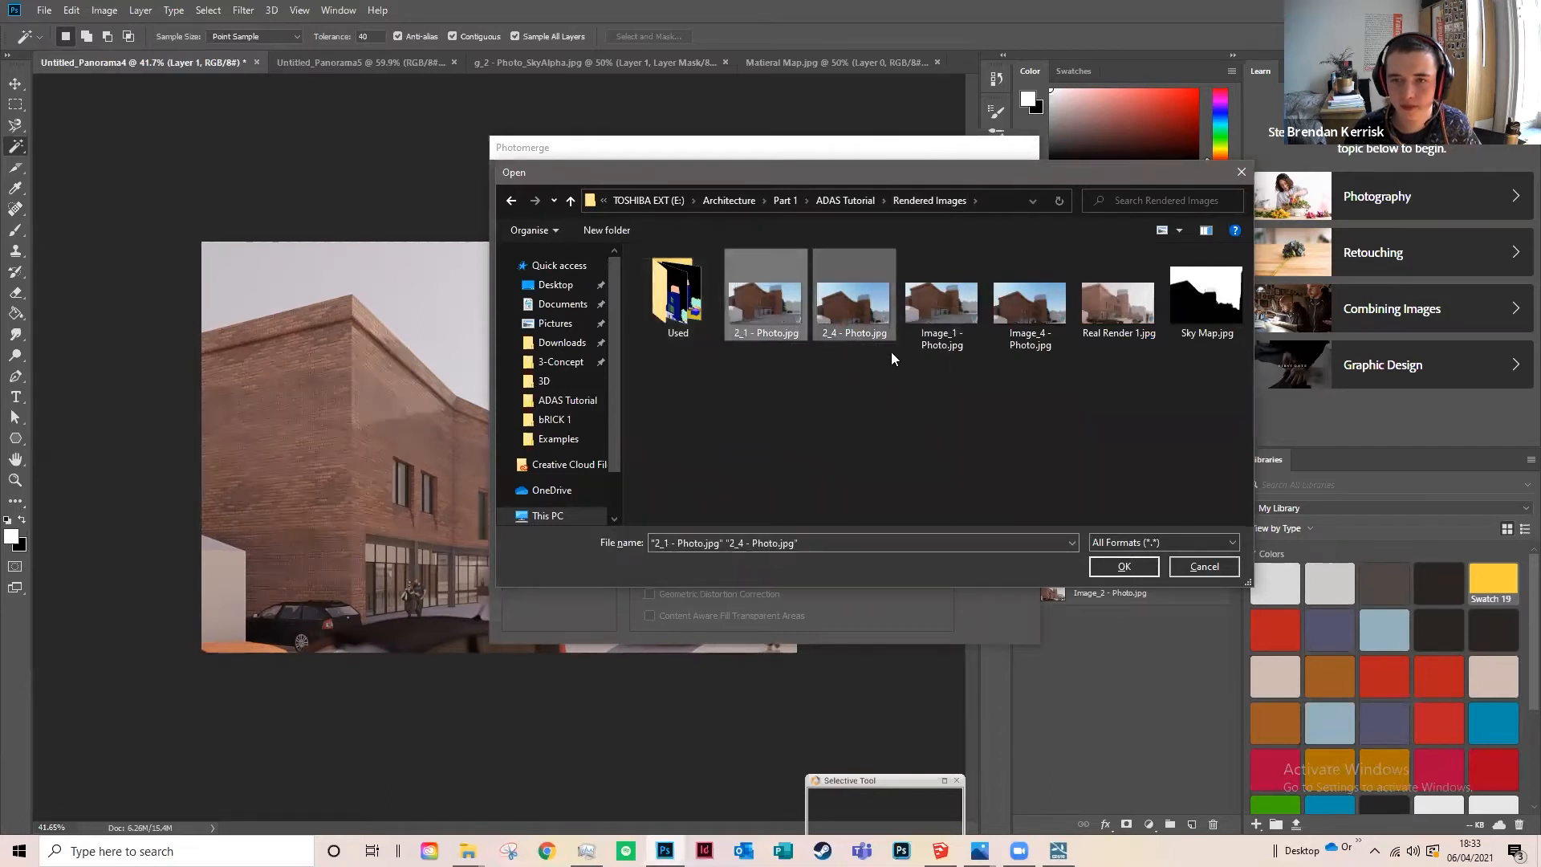
left_click(1103, 567)
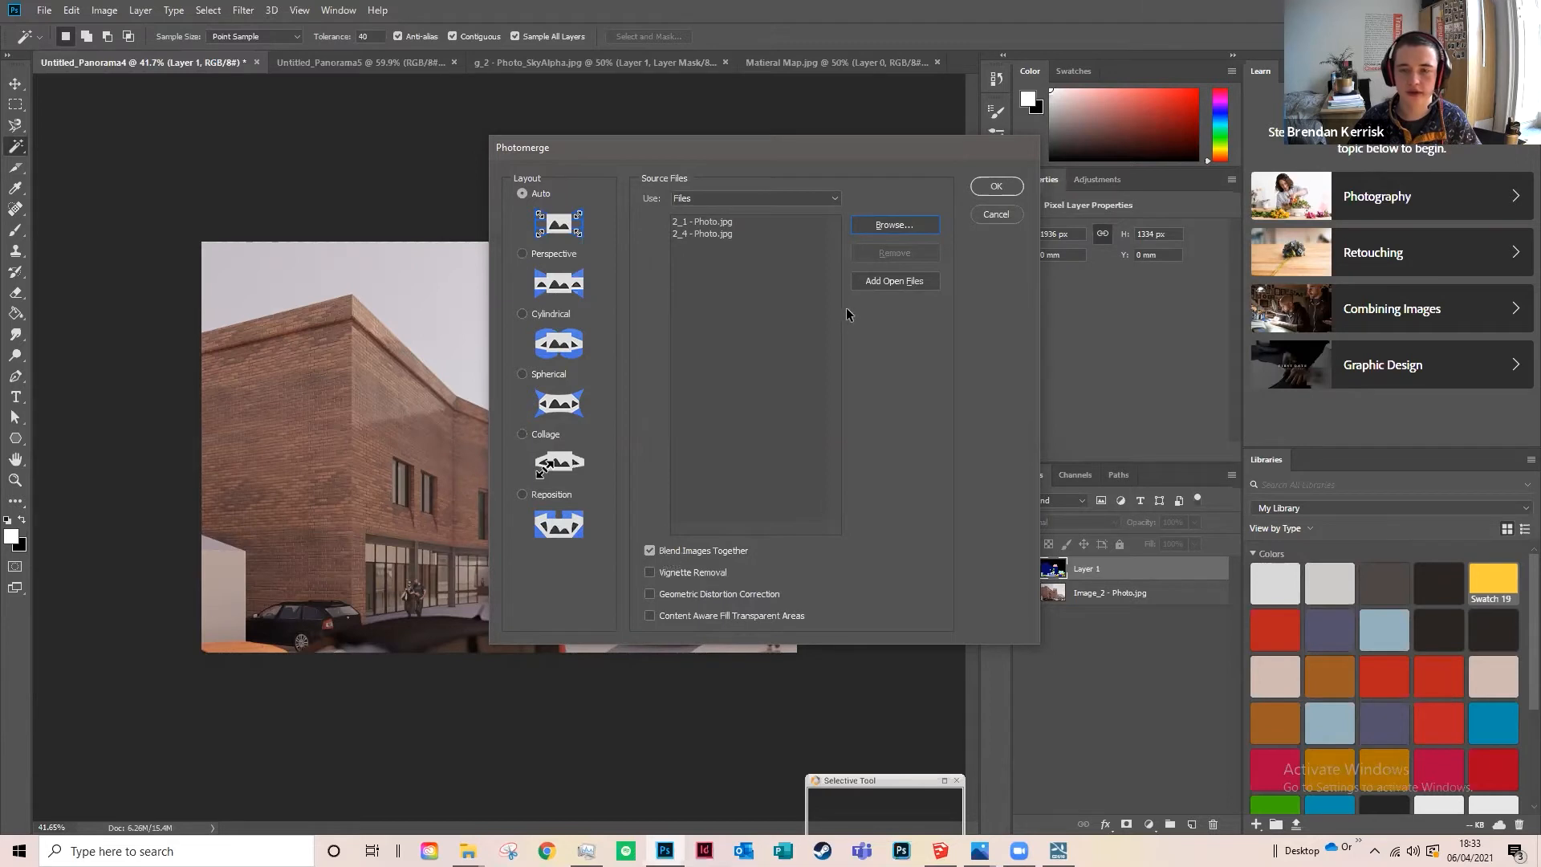
Step: Run the Photomerge of the two photos, and check what each merged layer contributes by switching its visibility off and on
left_click(998, 188)
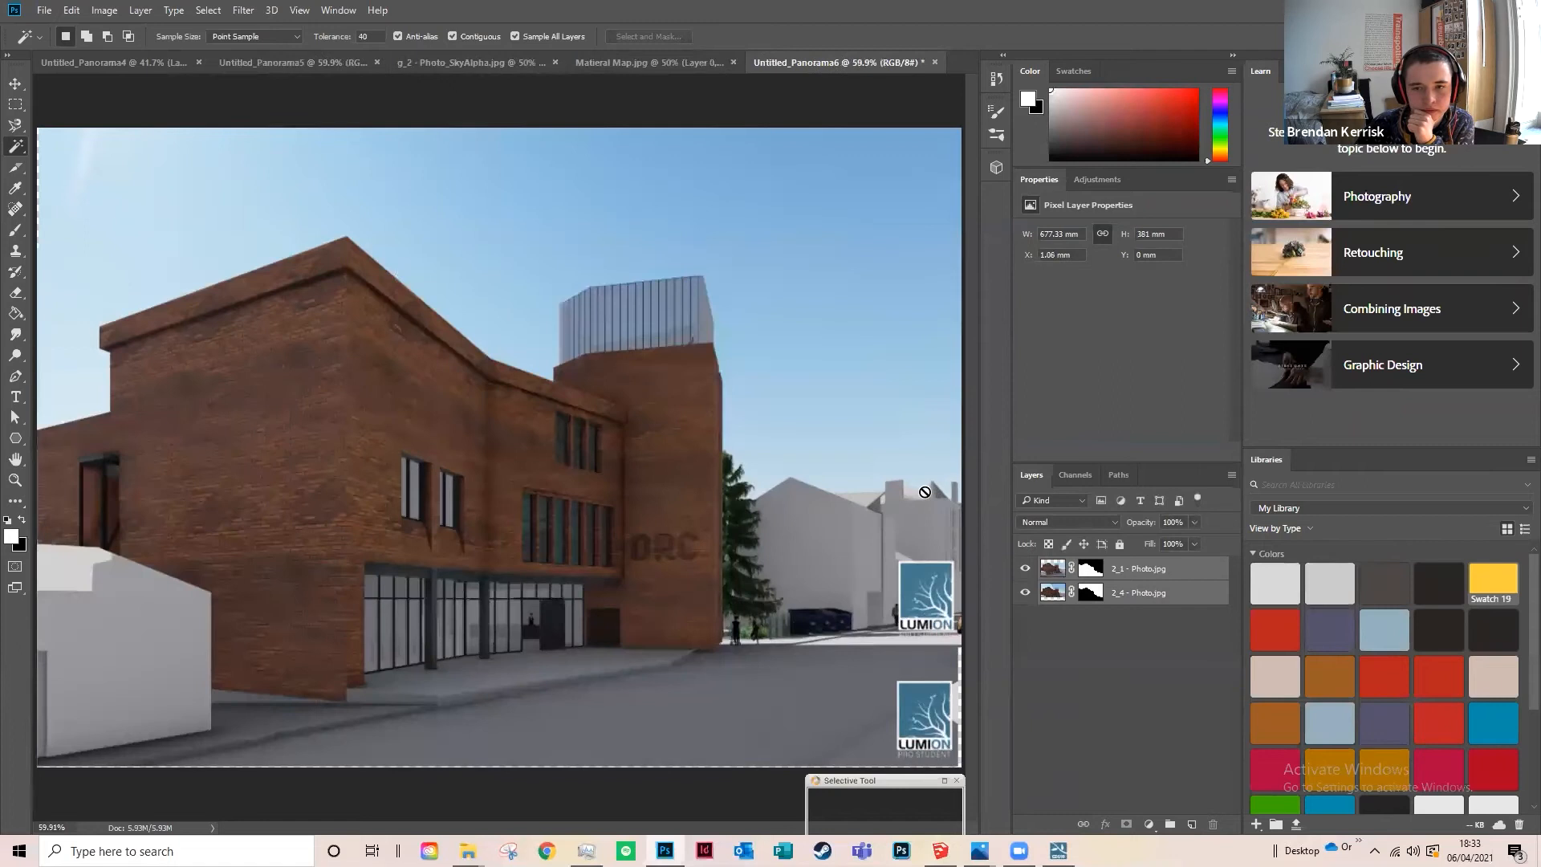
left_click(1028, 568)
left_click(1026, 592)
left_click(1026, 569)
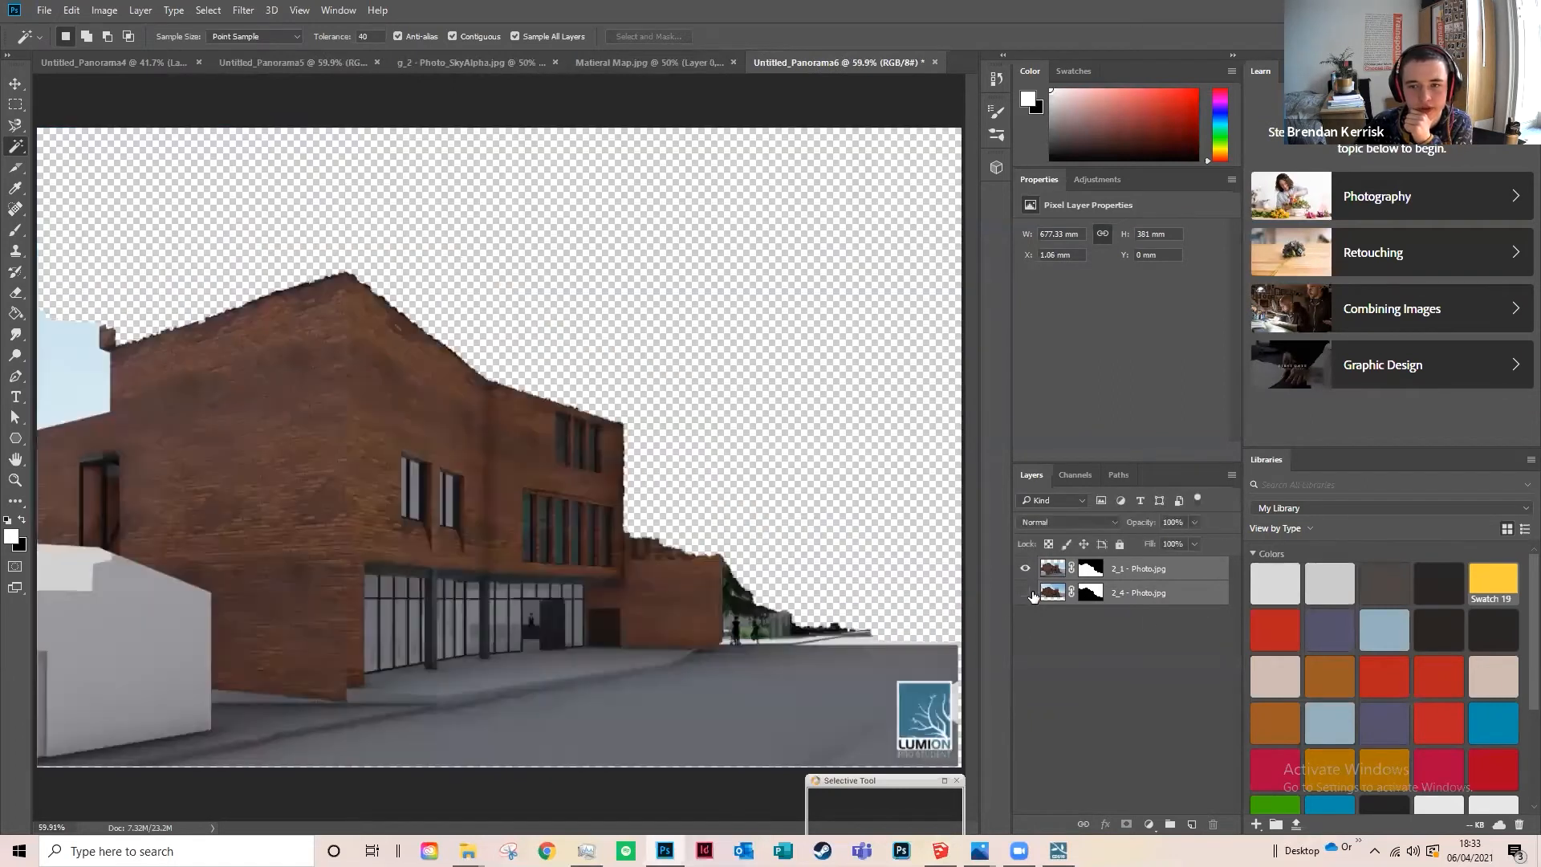
left_click(1025, 592)
left_click(15, 104)
scroll(530, 520, "down", 1)
scroll(530, 514, "up", 1)
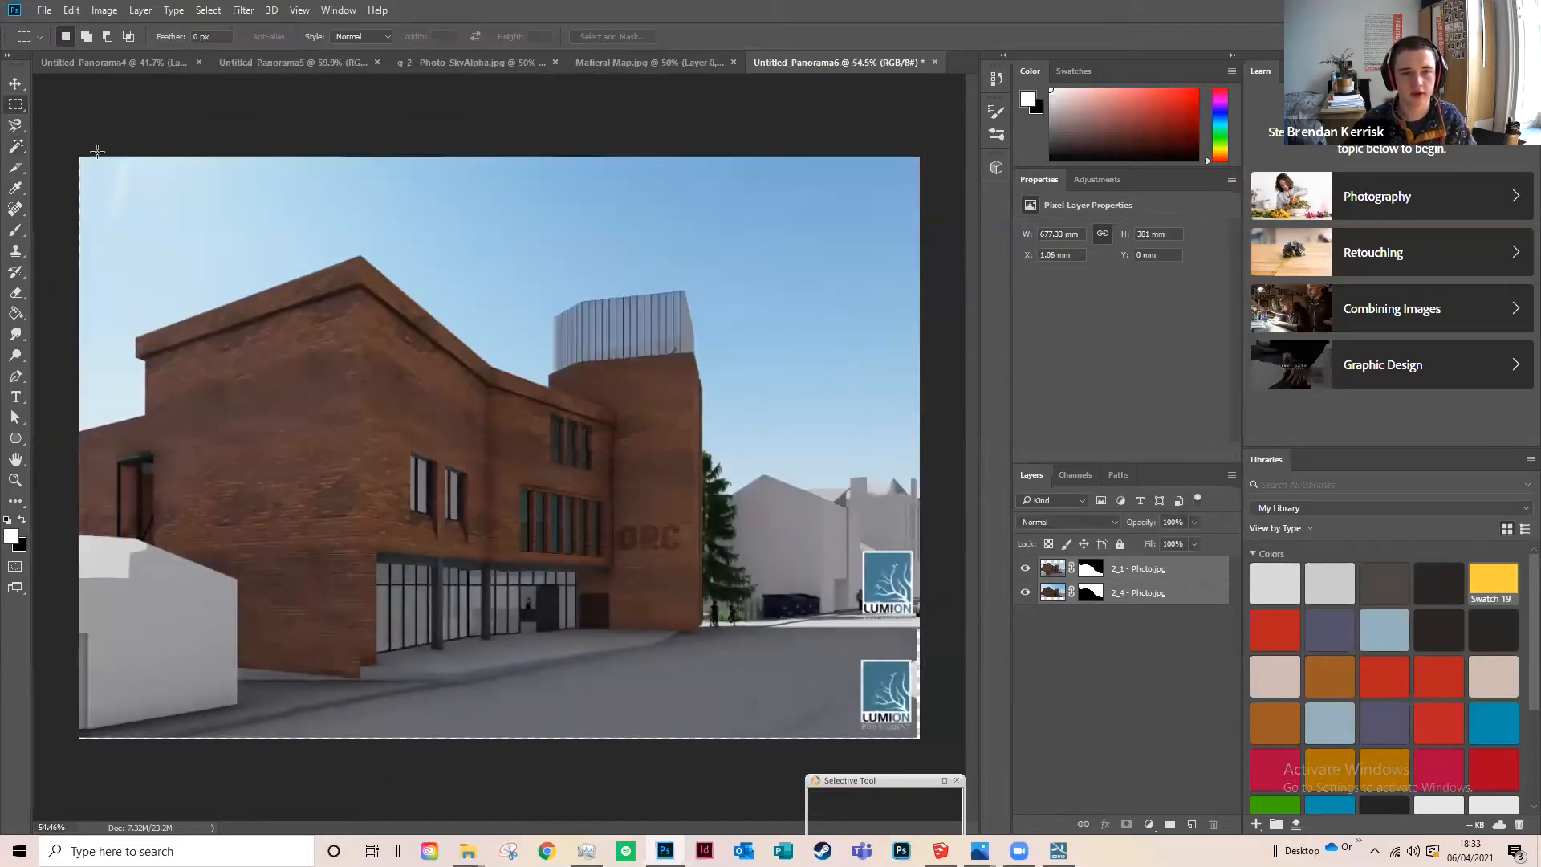
left_click_drag(478, 421, 1028, 757)
left_click(763, 514)
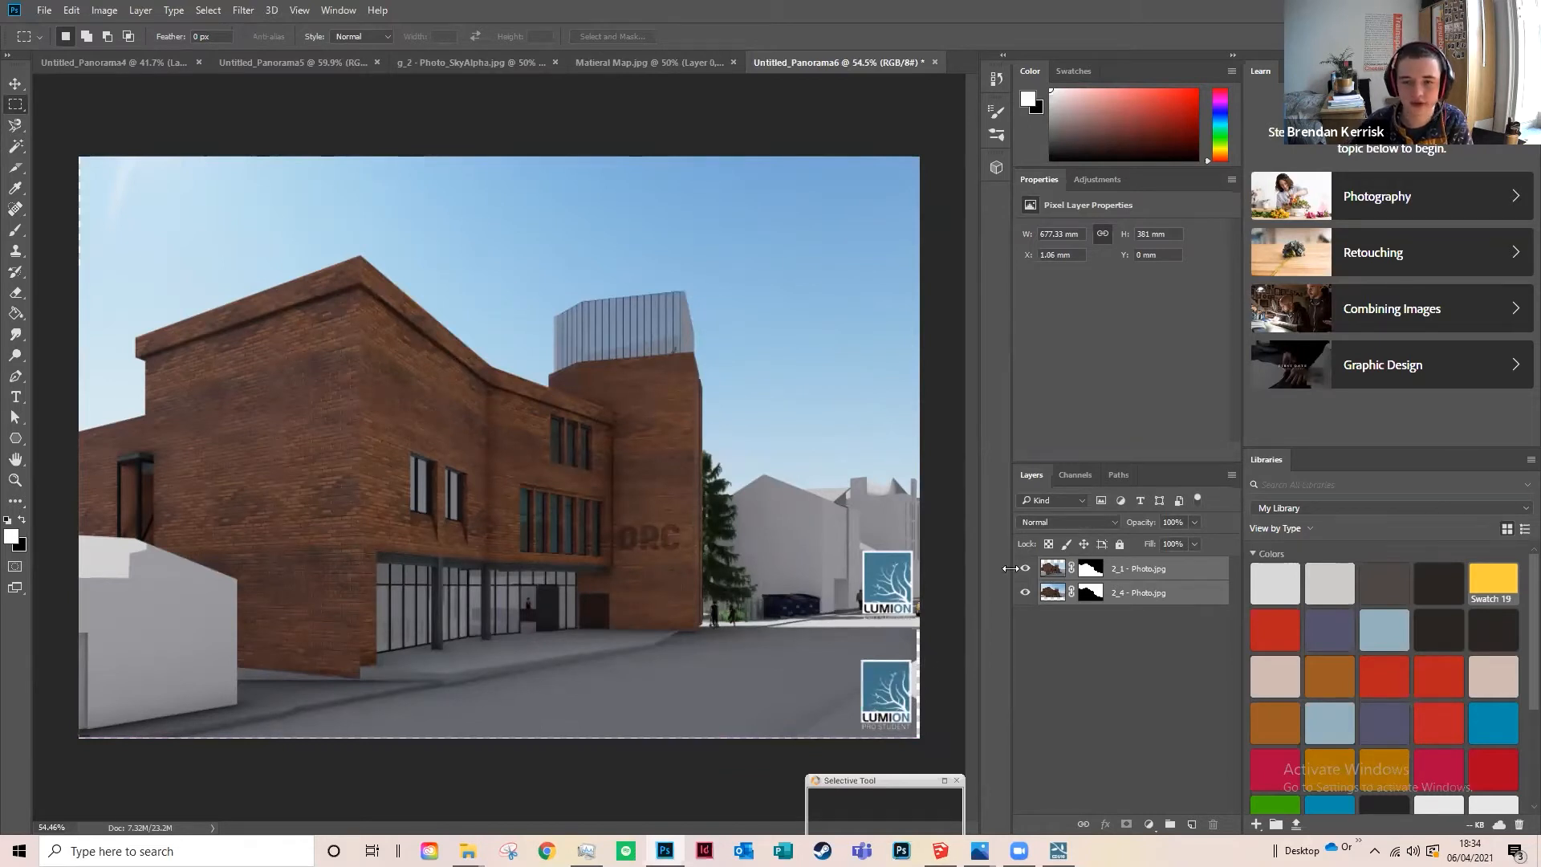
Step: Switch to the Untitled_Panorama4 document and show the material map layer above the photo
left_click(165, 67)
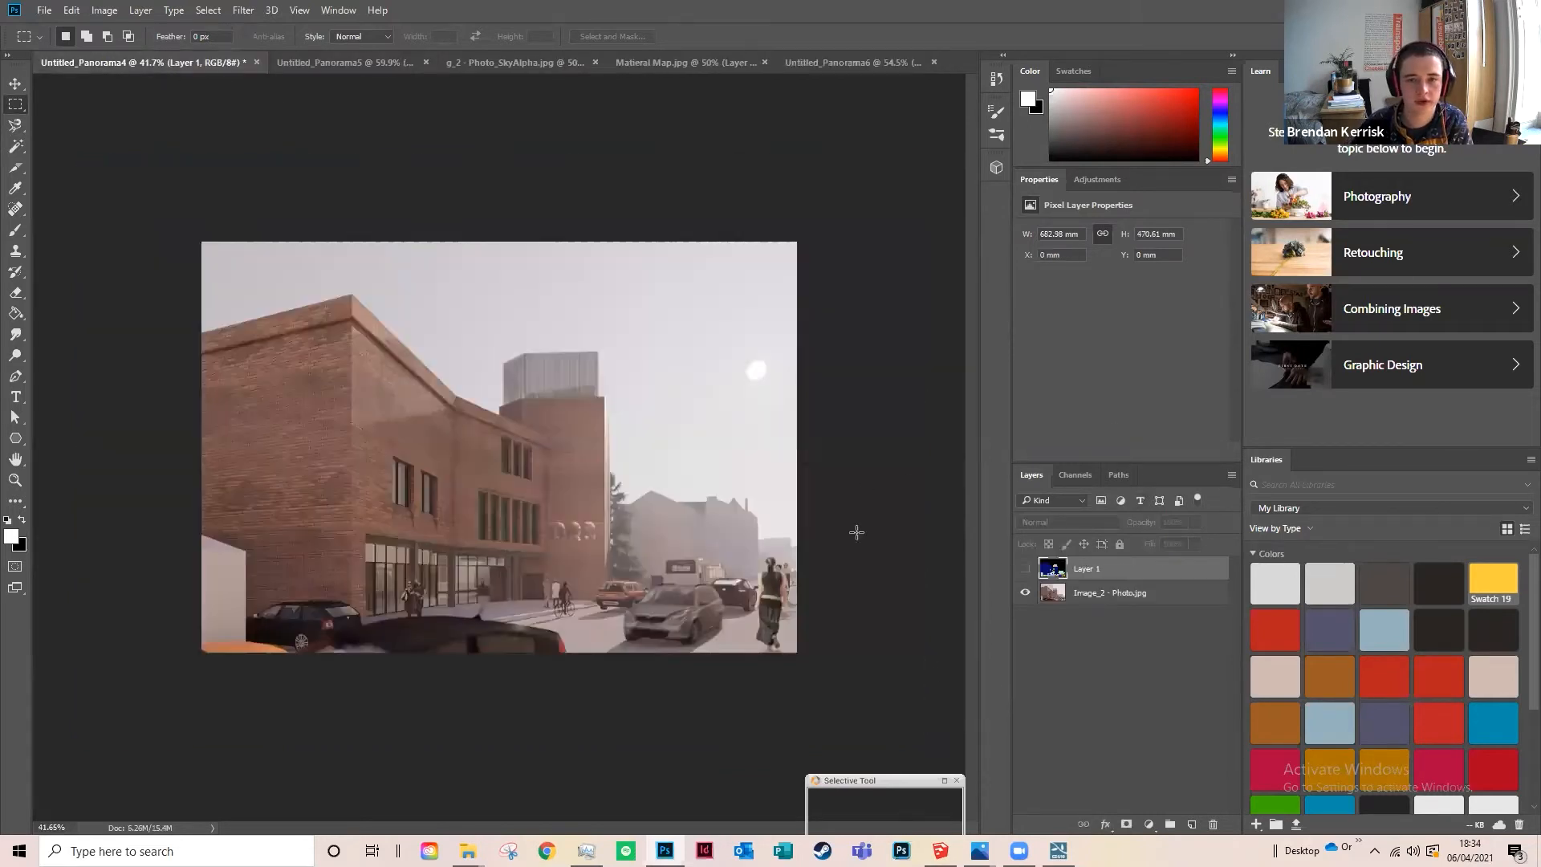
left_click(14, 83)
scroll(434, 474, "up", 1)
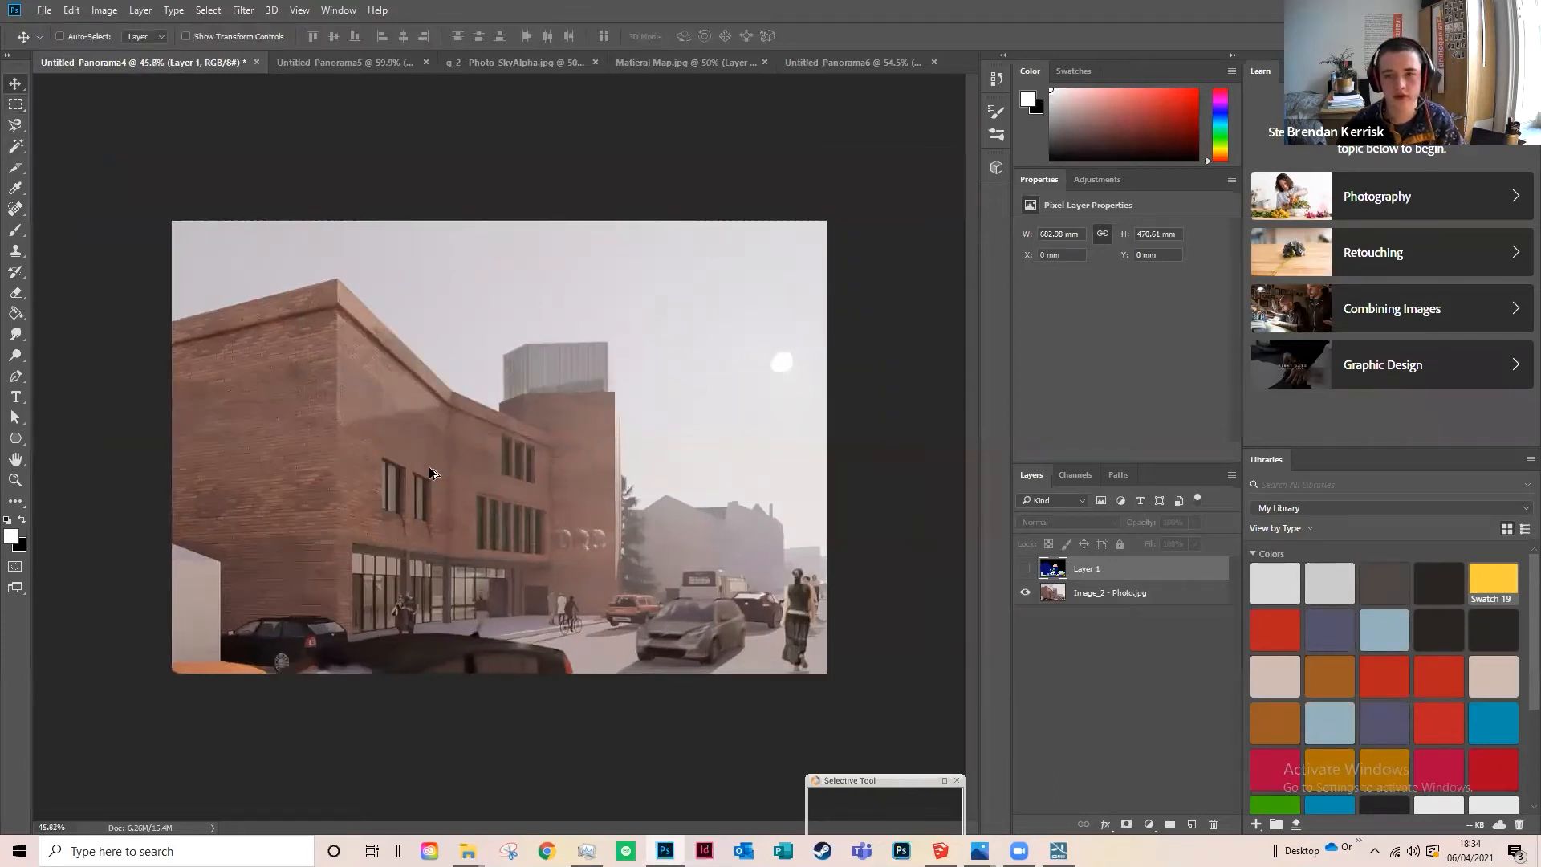
scroll(433, 473, "up", 1)
left_click(1025, 569)
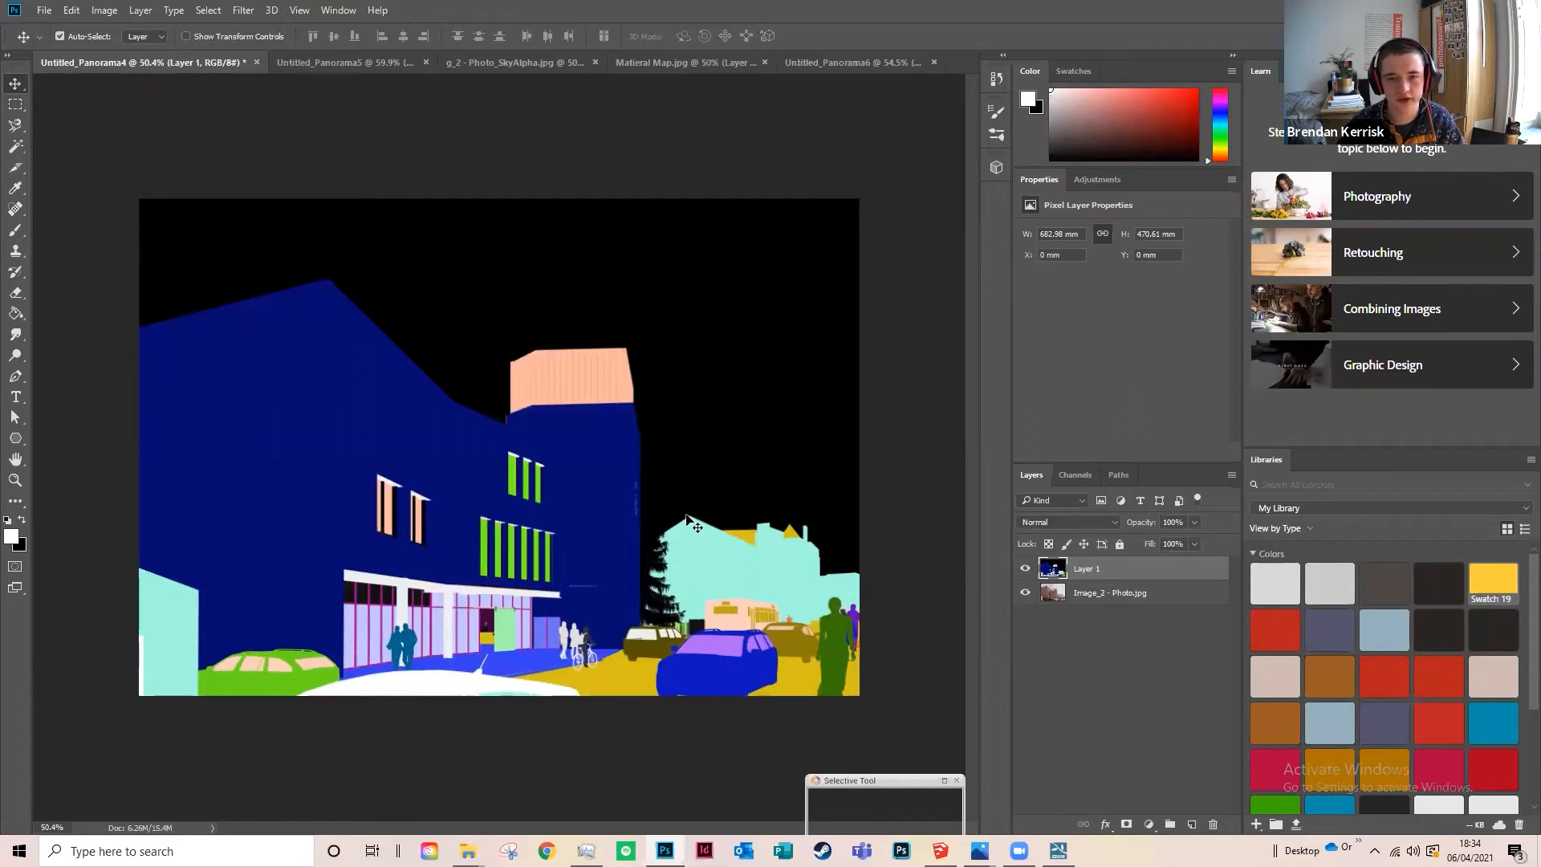
Step: Select the material map's black sky with the Magic Wand, and hide the map to compare the selection with the photo
left_click(15, 146)
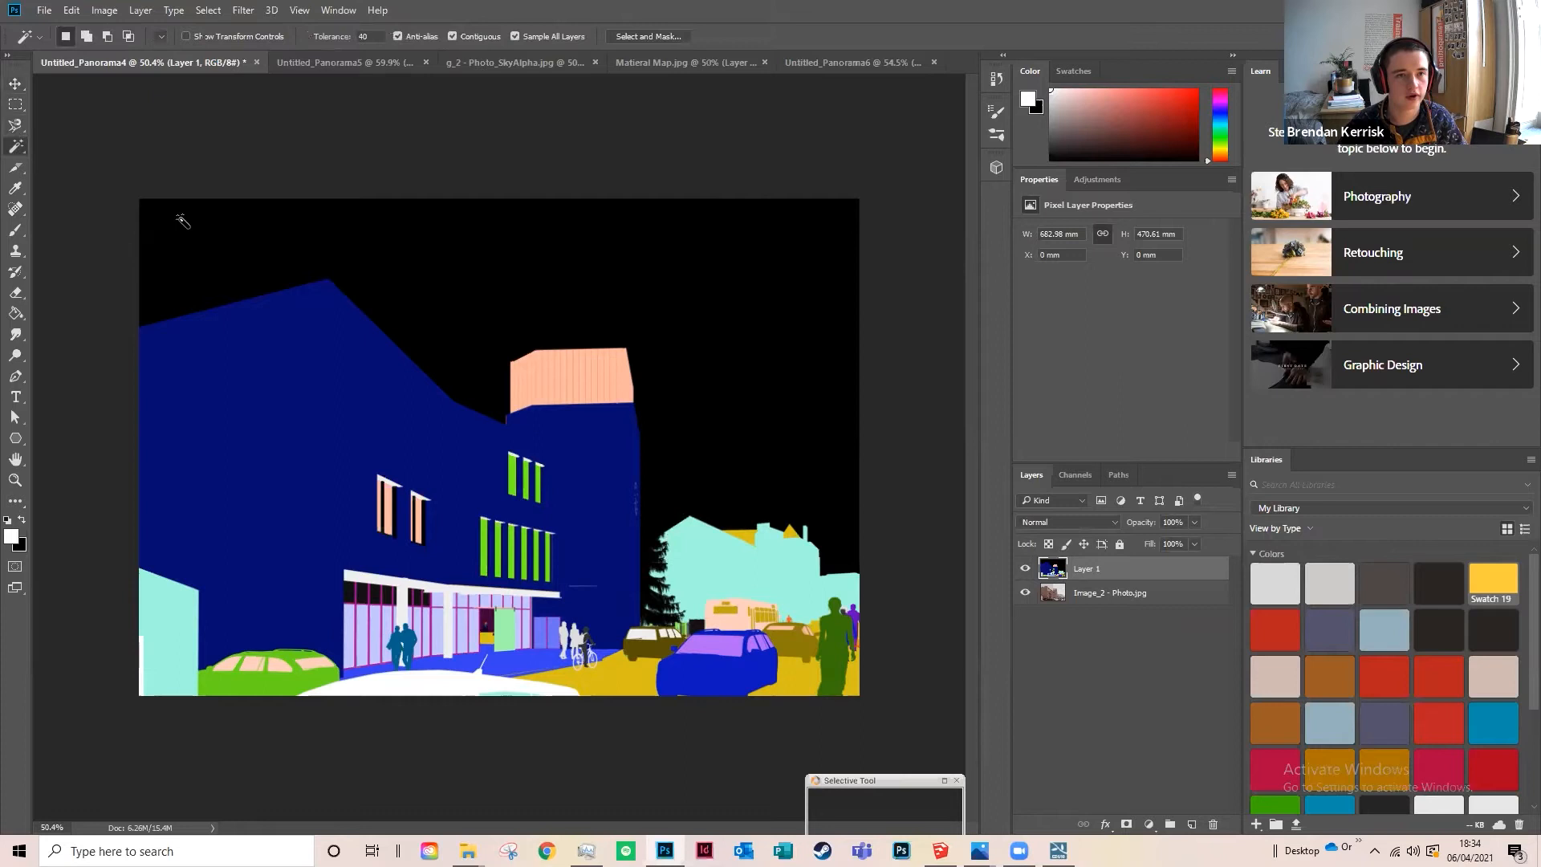
left_click(320, 251)
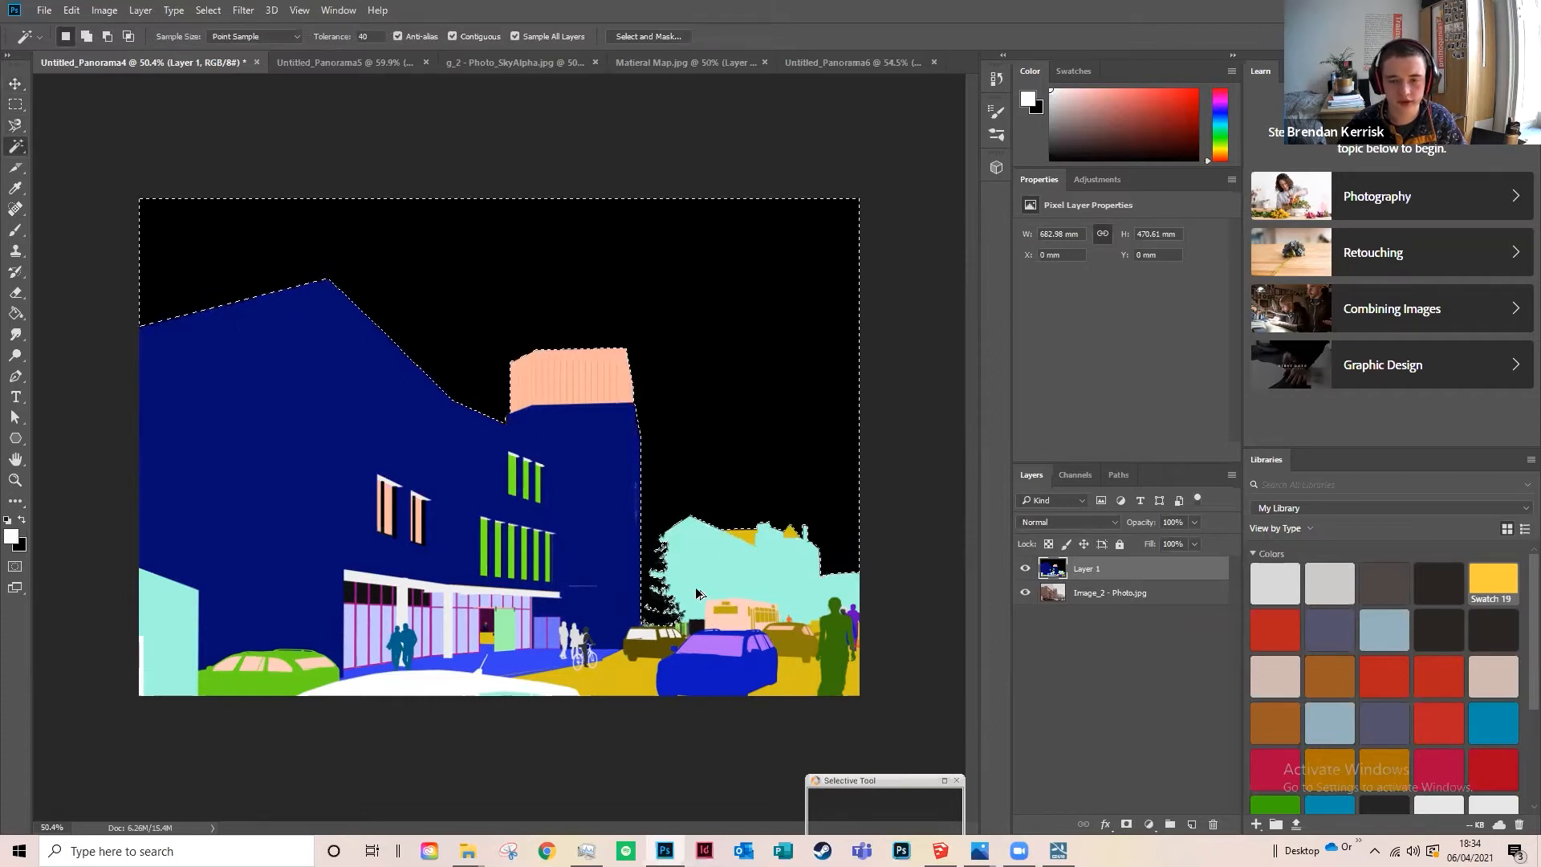
scroll(697, 594, "up", 5)
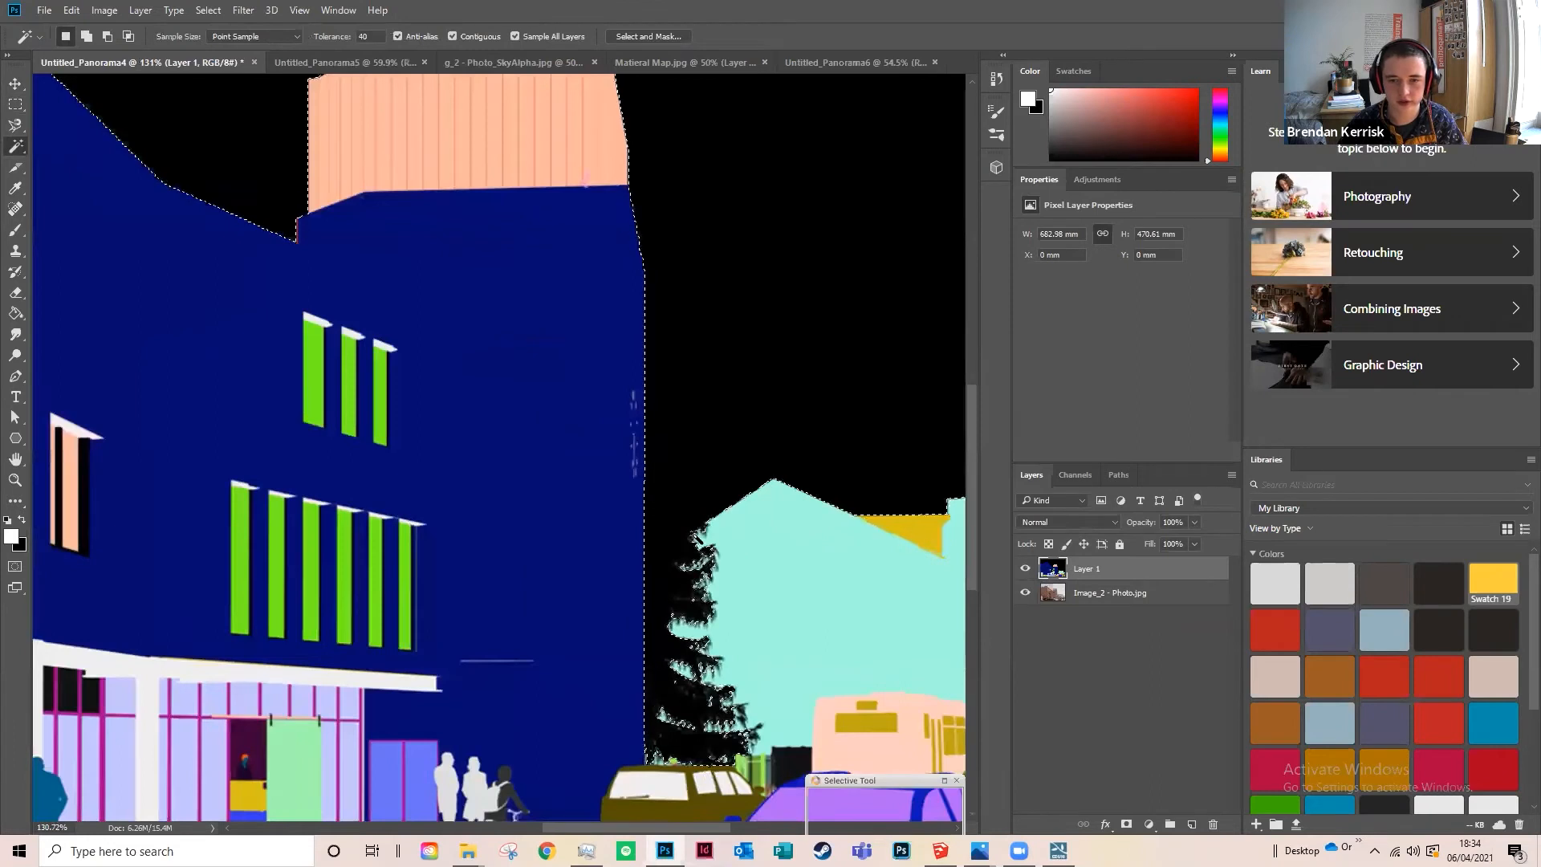
left_click(1025, 569)
left_click(1107, 592)
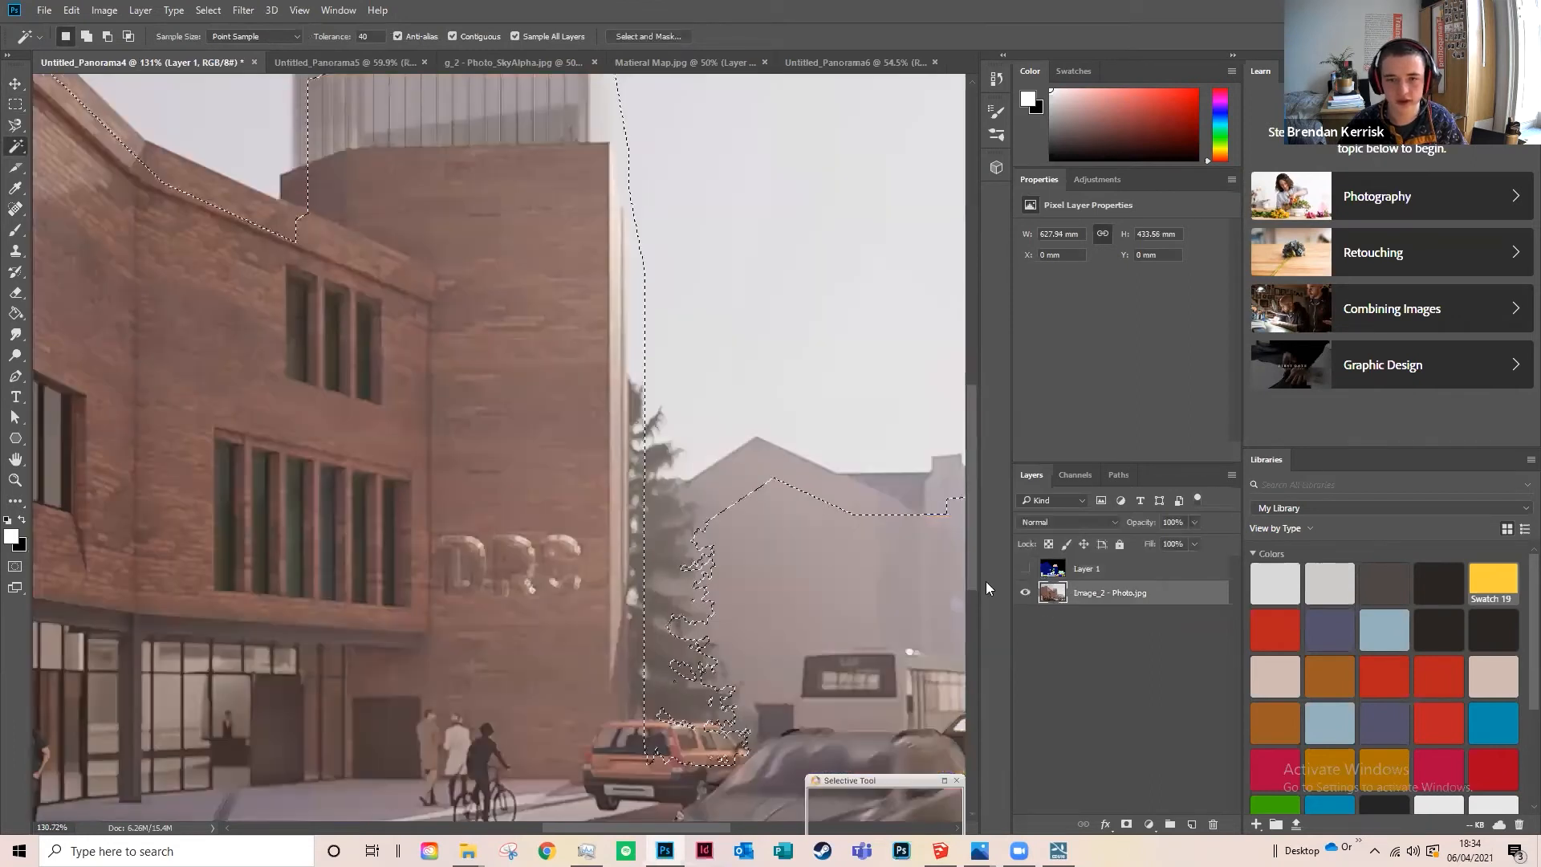
scroll(567, 508, "down", 4)
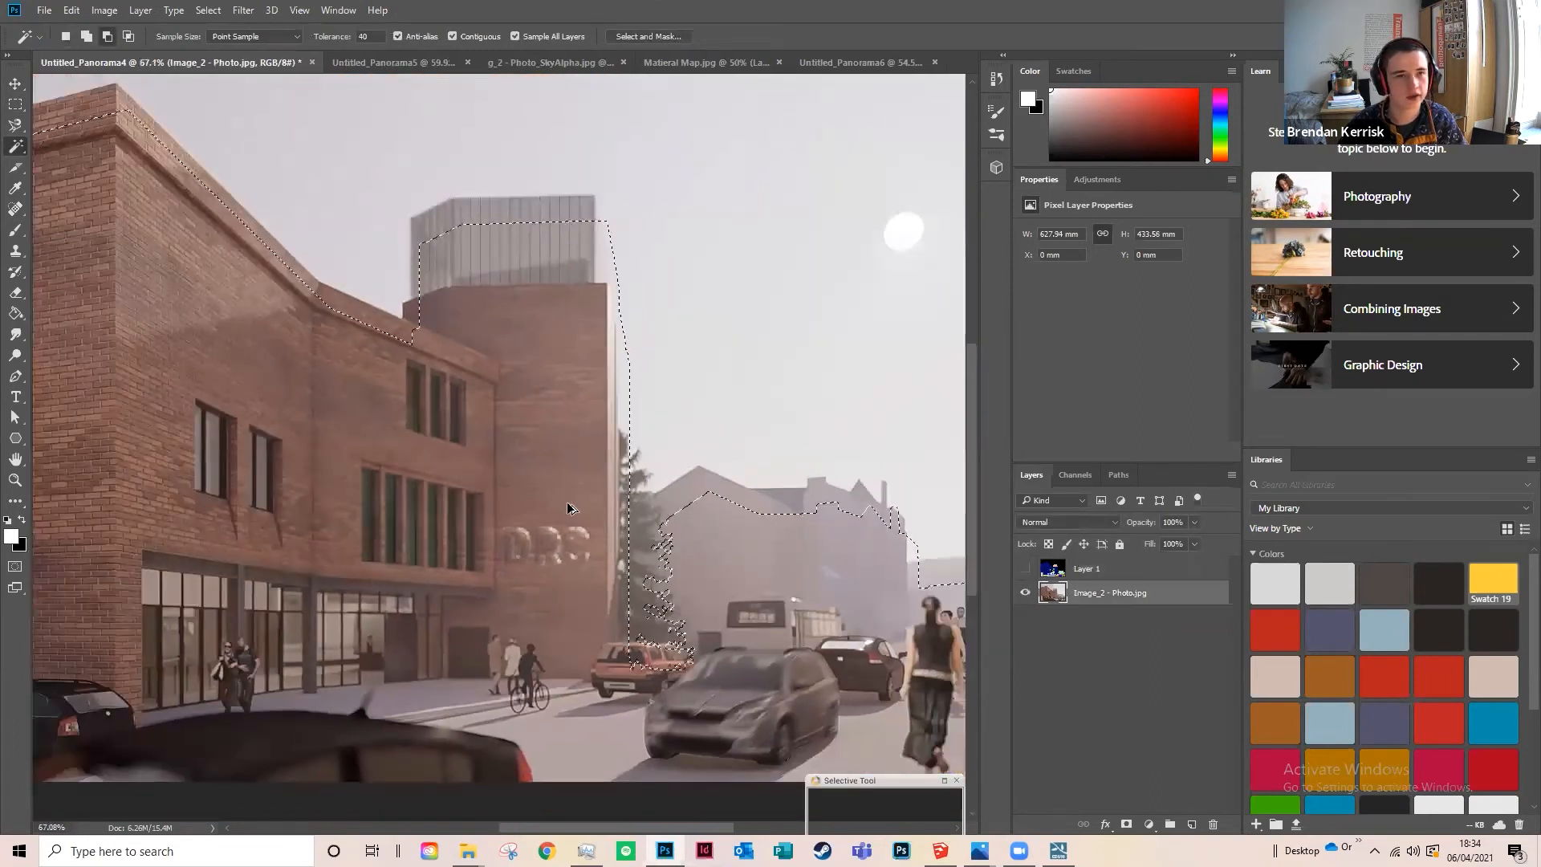
Step: Show the material map layer again and lower its opacity to 63% over the photo
left_click(1025, 568)
left_click(1163, 568)
left_click(1194, 522)
left_click_drag(1169, 541, 1166, 541)
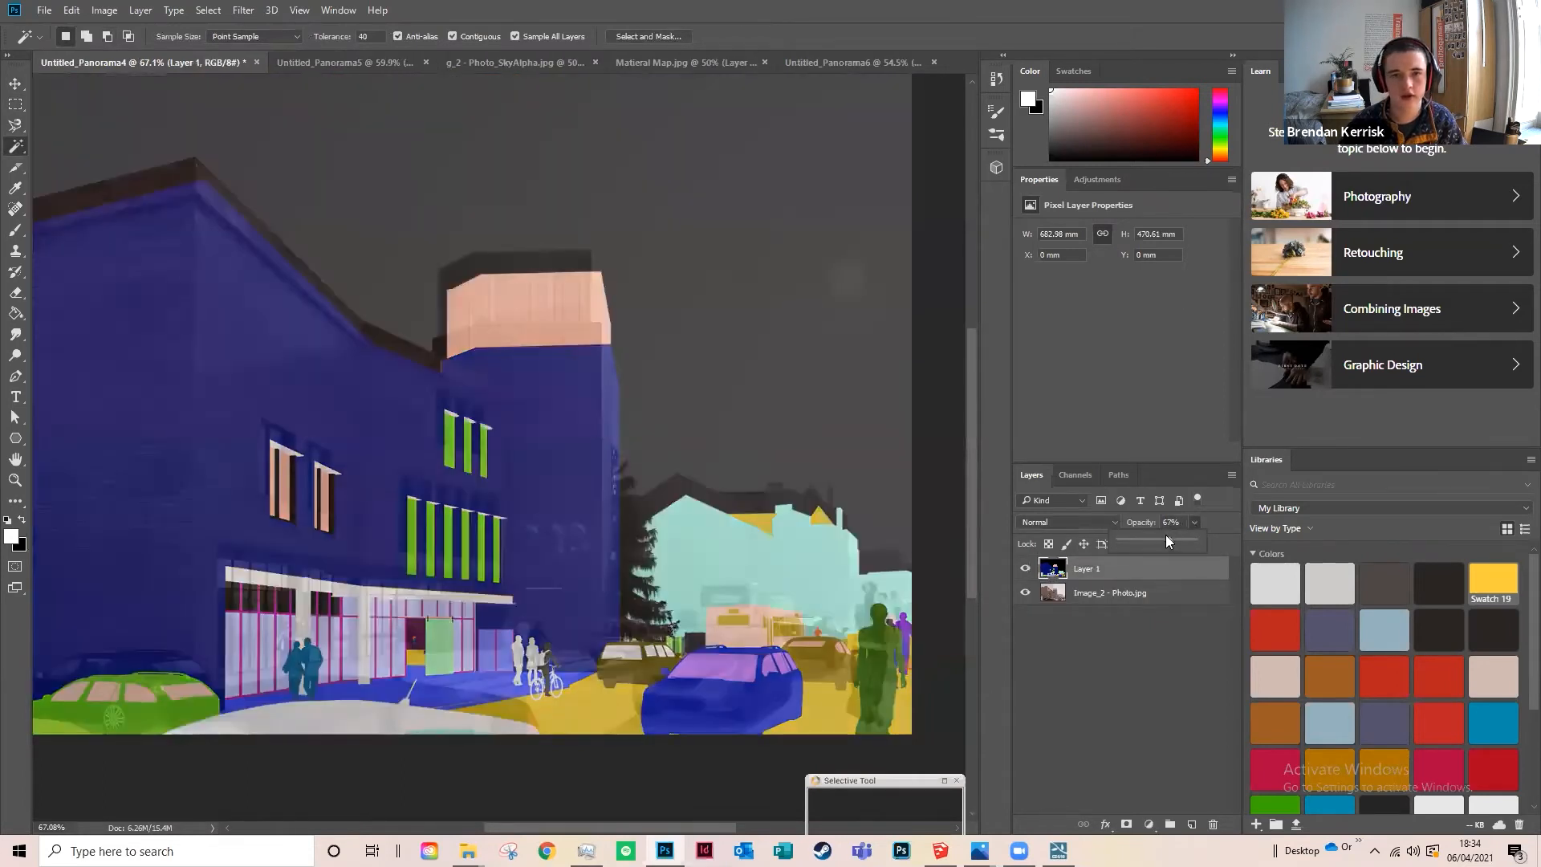
Step: Move the semi-transparent material map up and to the left so its building outlines align with the photo
key("v")
scroll(726, 440, "down", 1)
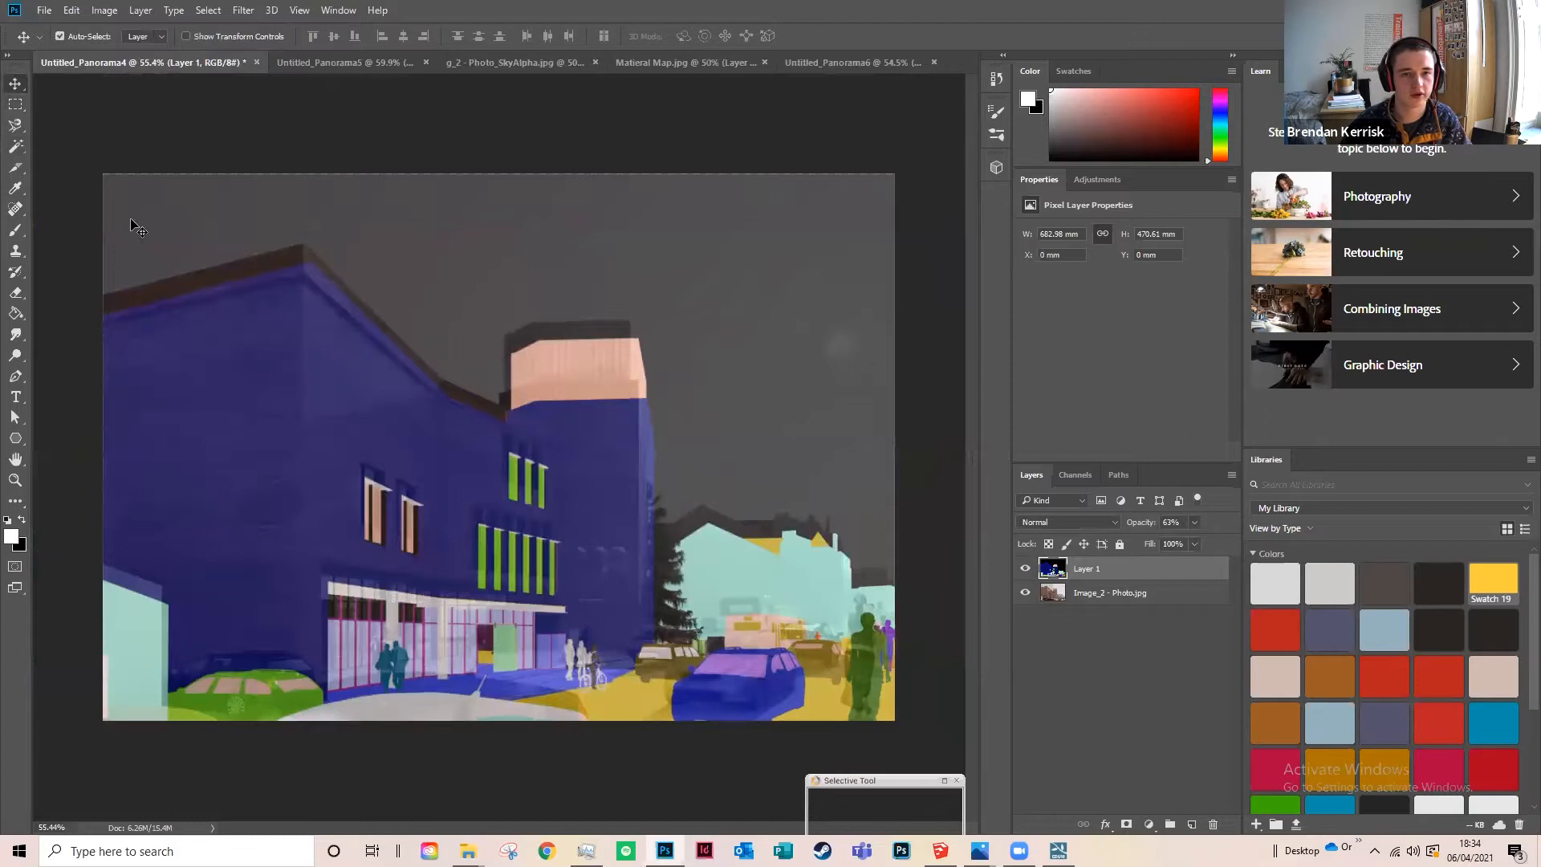
scroll(127, 216, "up", 4)
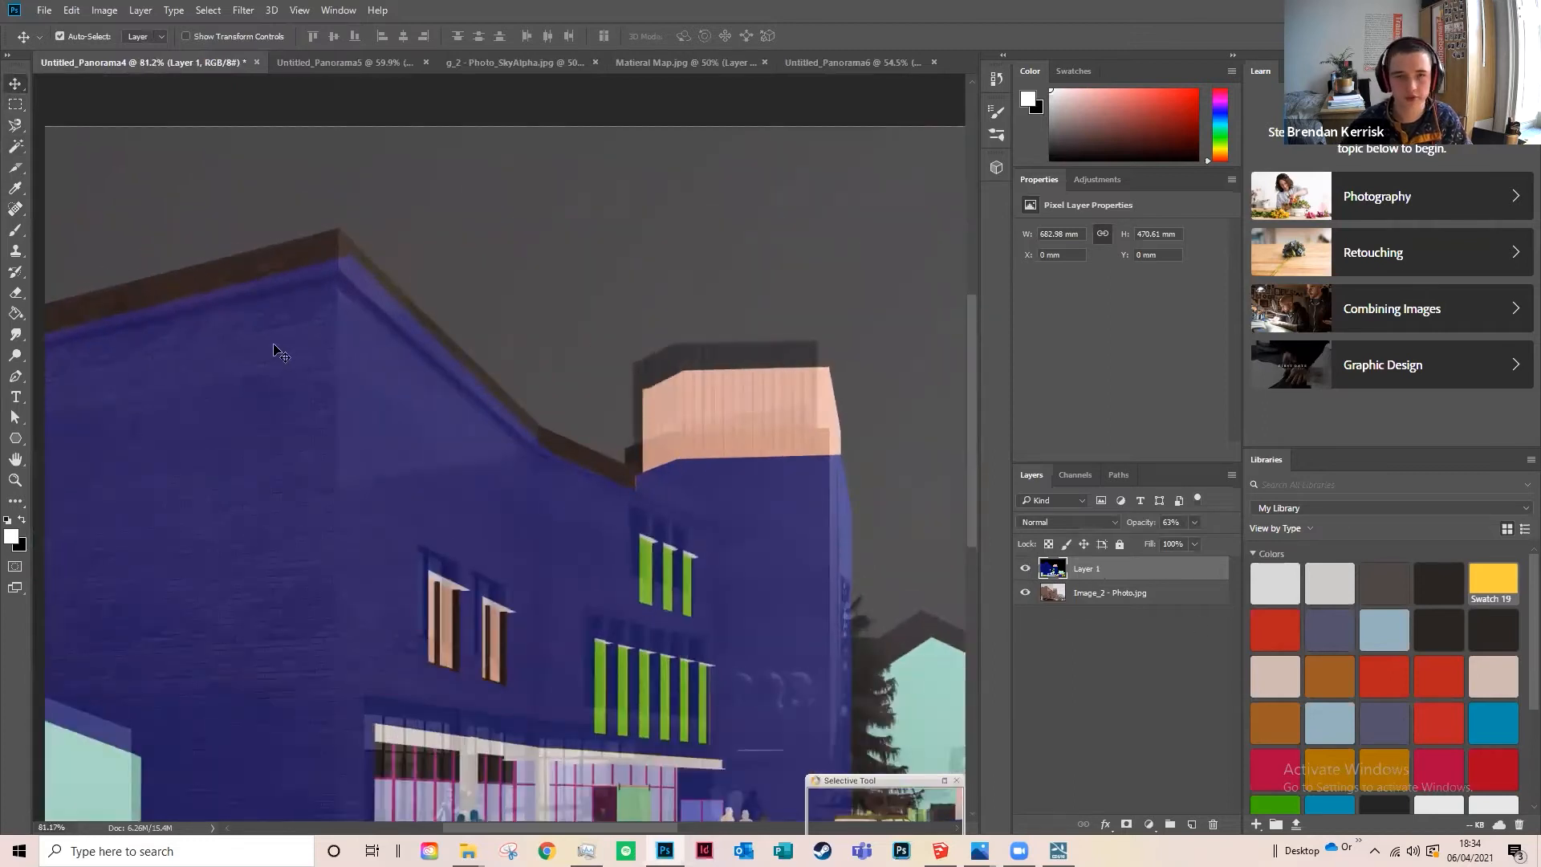
left_click_drag(344, 351, 352, 365)
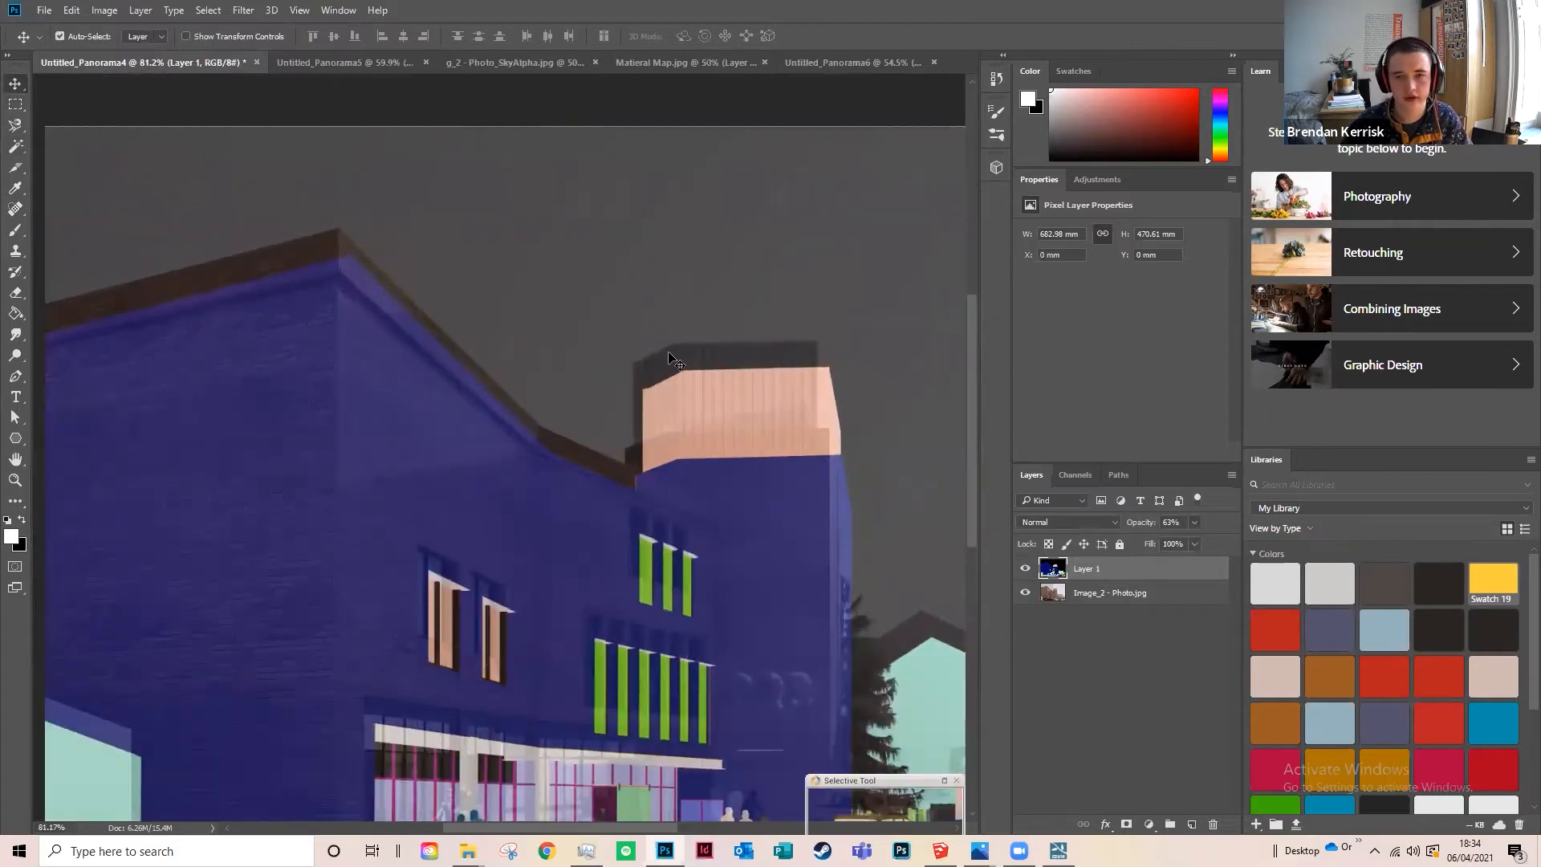
left_click_drag(789, 385, 780, 369)
scroll(310, 438, "down", 3)
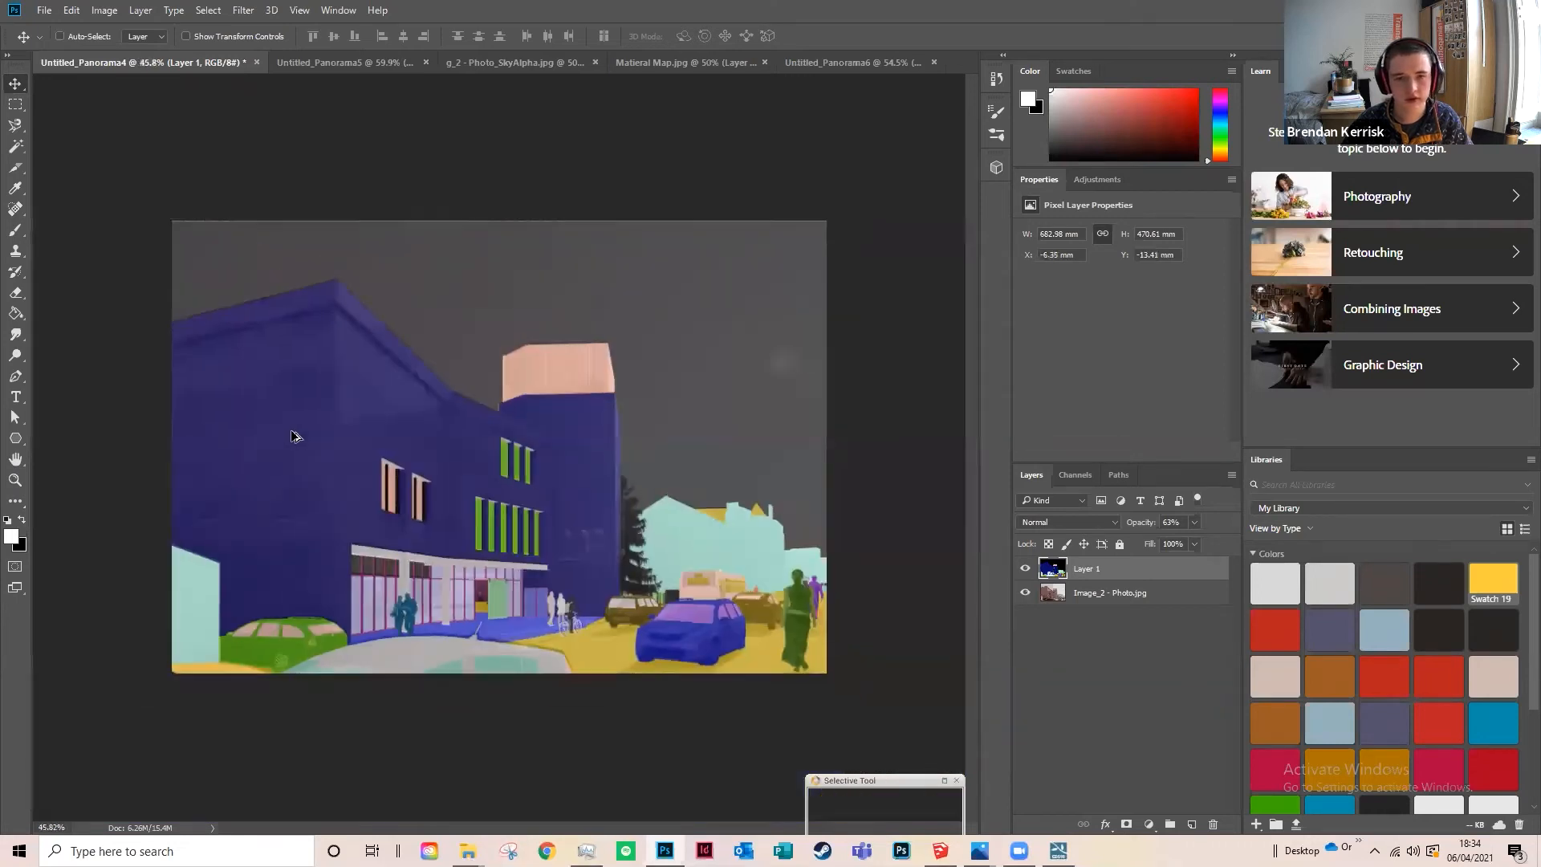
Step: Check the map's alignment by hiding and showing it, and restore its opacity to 100%
key("ctrl")
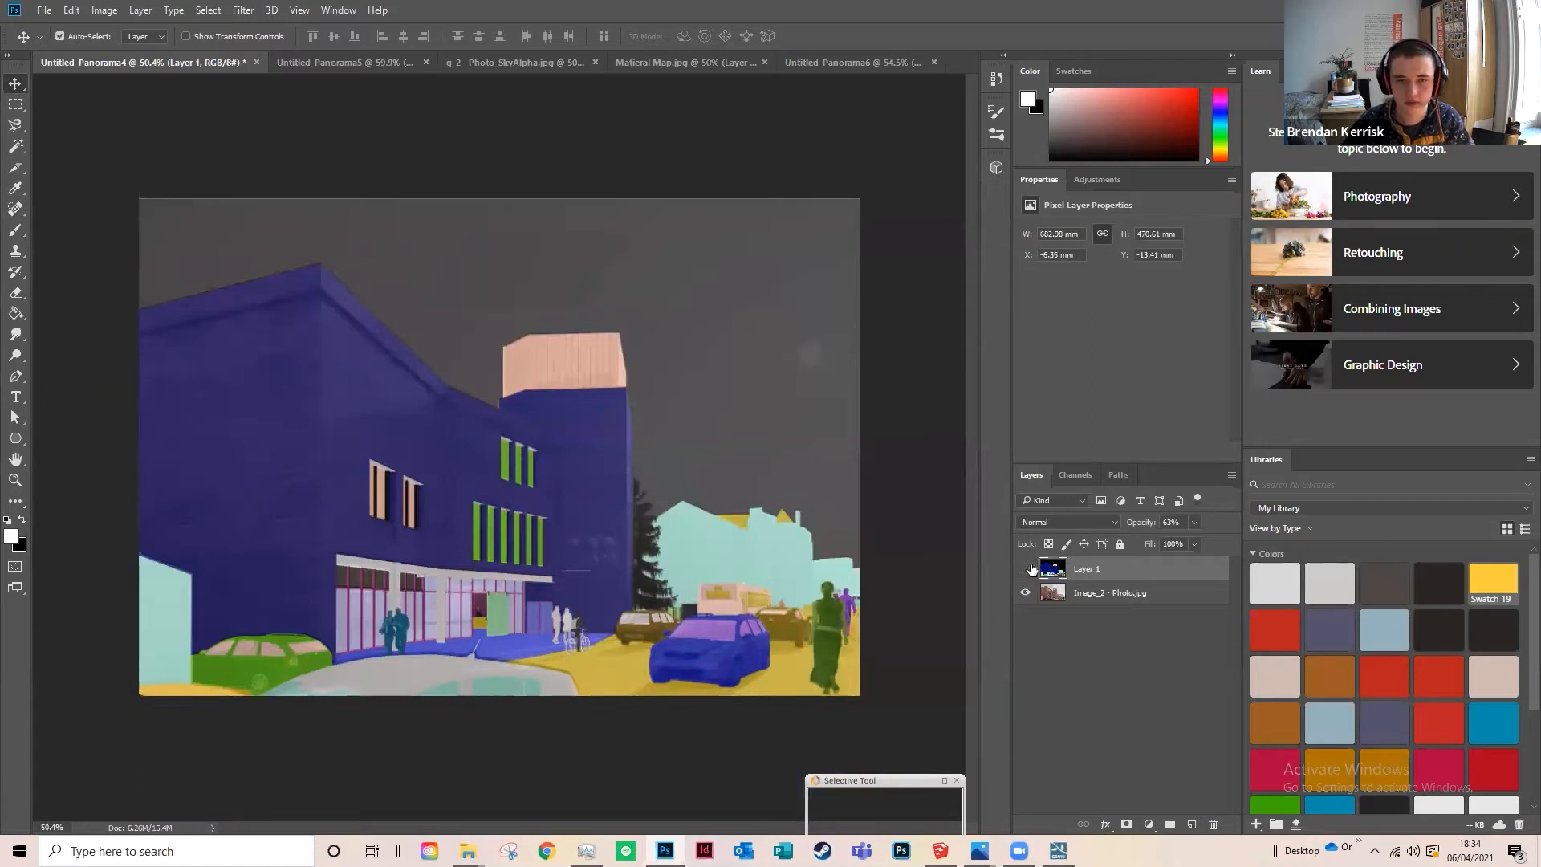
left_click(1032, 569)
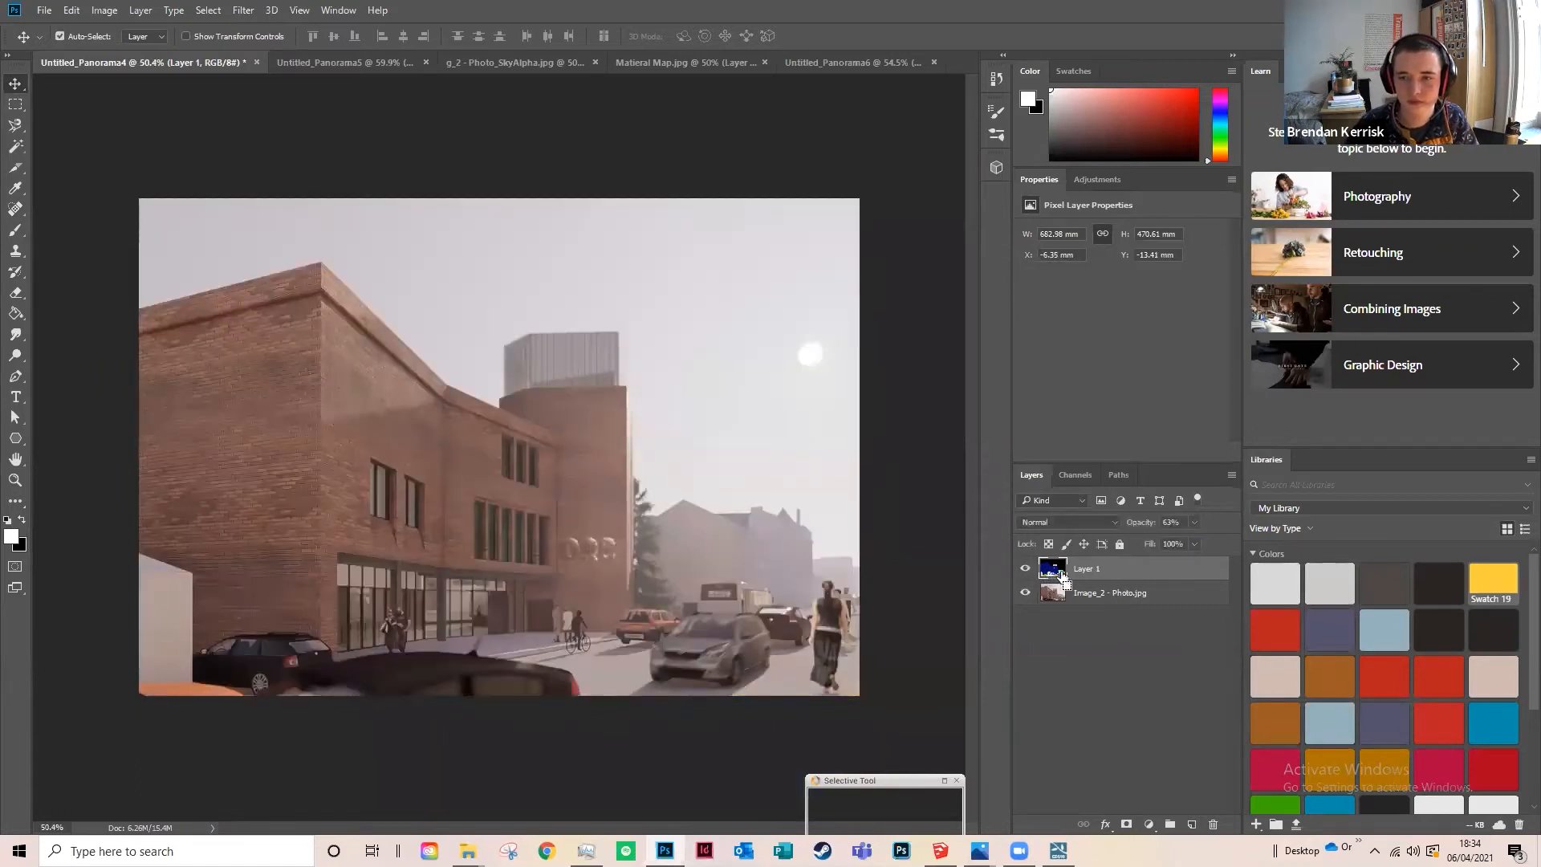
left_click(1061, 576, "ctrl")
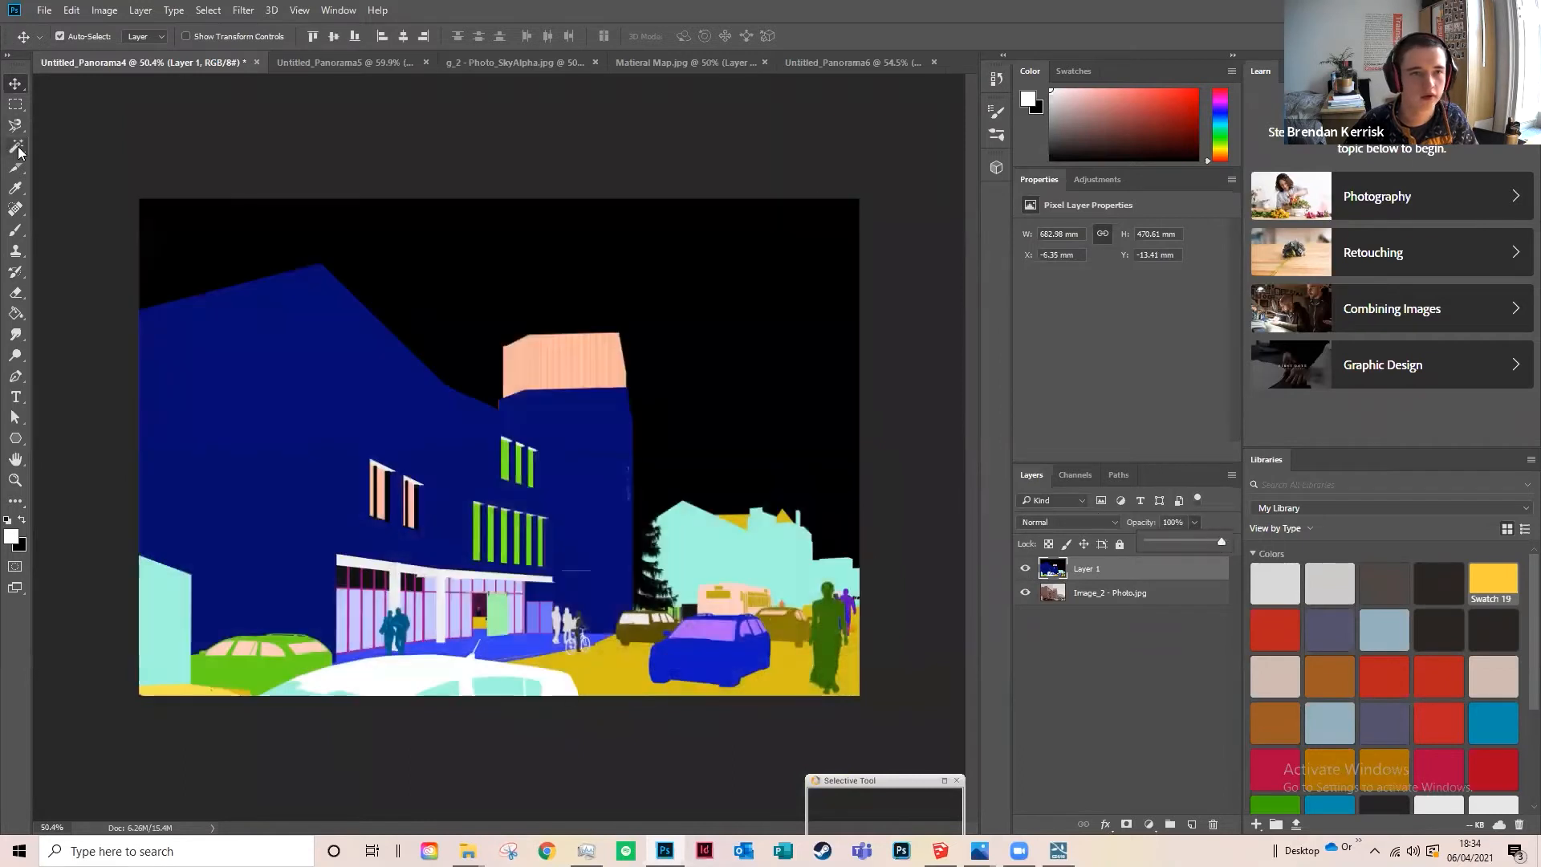
Step: Select the aligned map's black sky with the Magic Wand, hide the map, and add a new layer masked by that selection
key("w")
left_click(484, 301)
left_click(1025, 569)
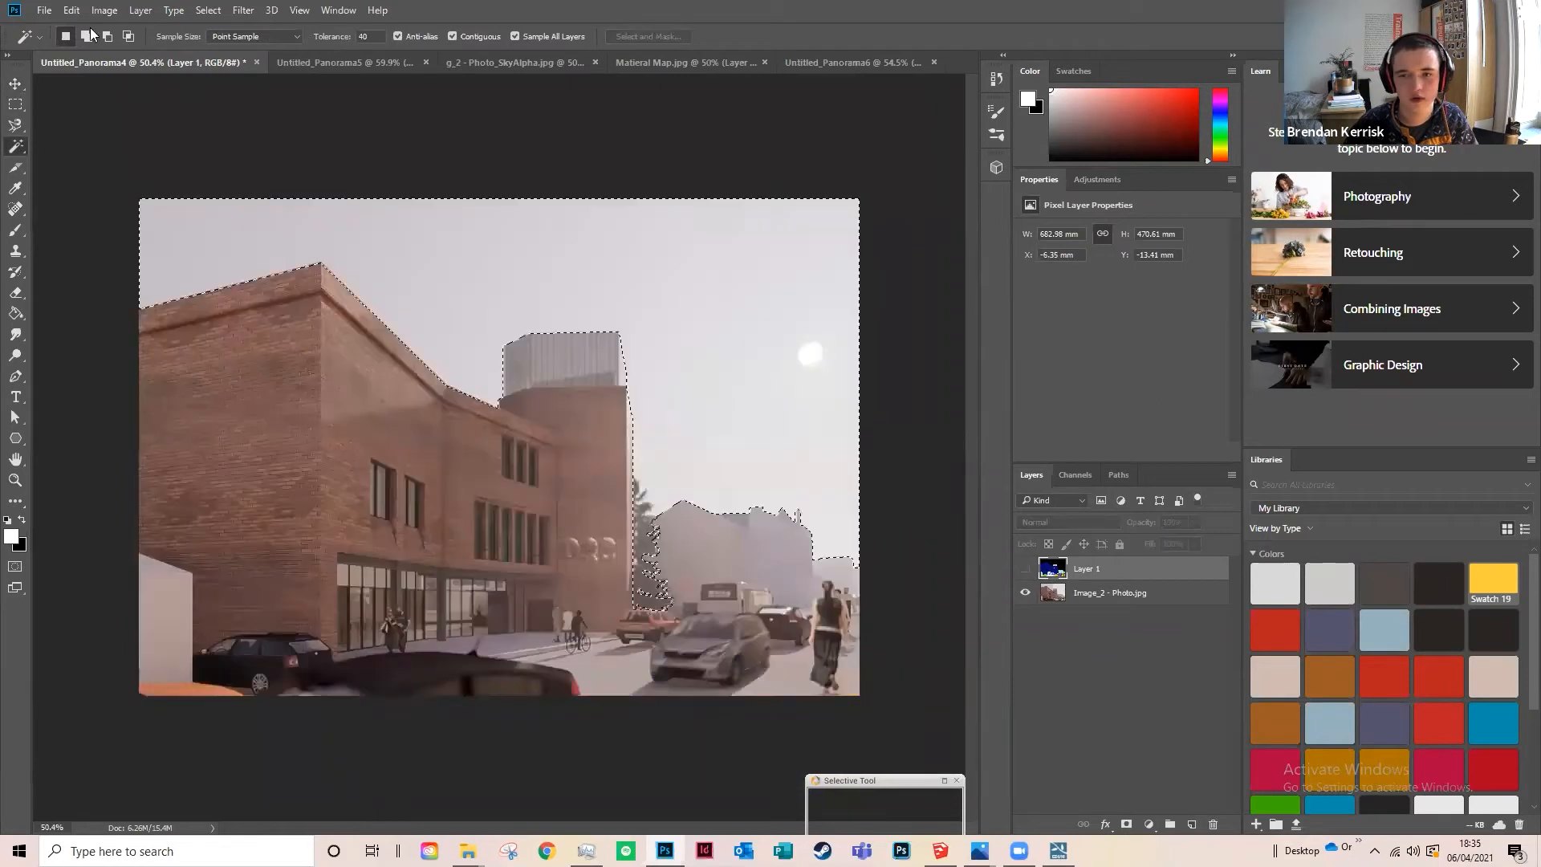
left_click(1193, 823)
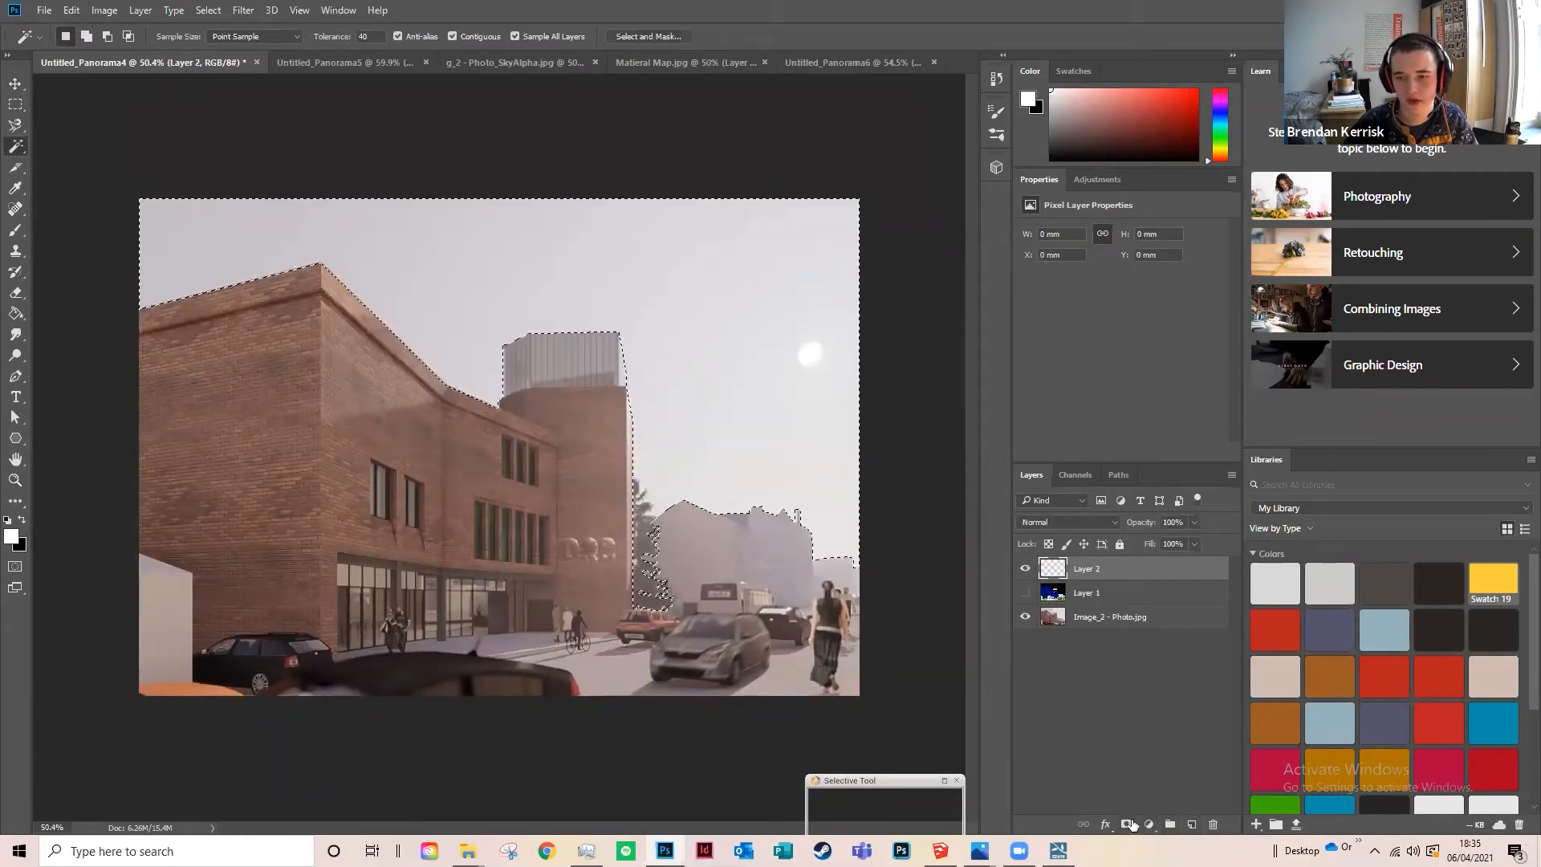
left_click(1126, 824)
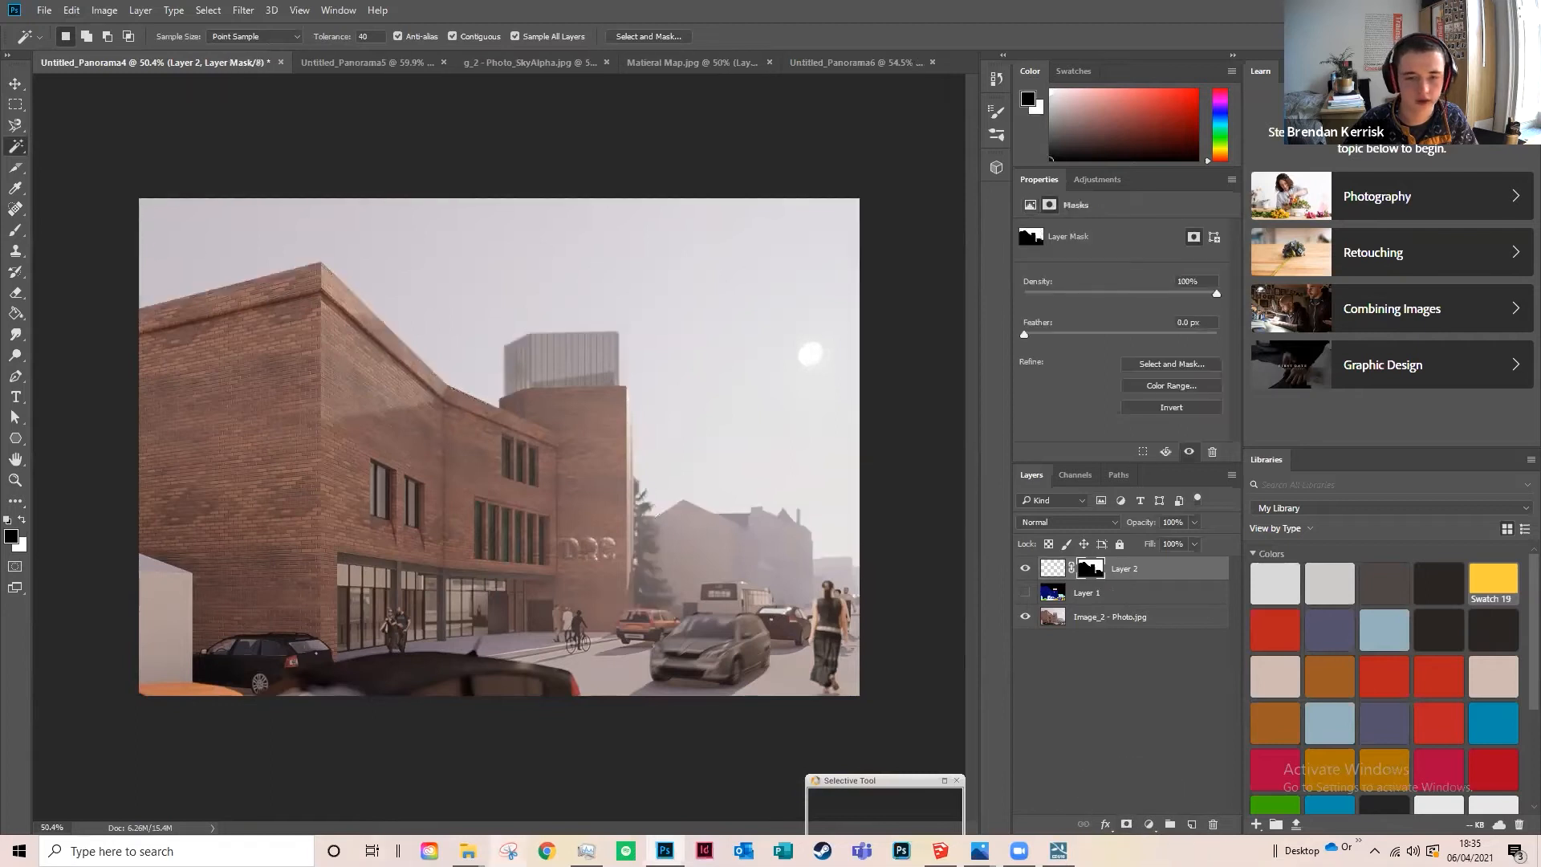
Step: Place the belarus-sunny-sunset-sky-4k-time-lapse image from the ADAS Tutorial folder above the other layers, aligned with the canvas's top edge
mouse_move(468, 850)
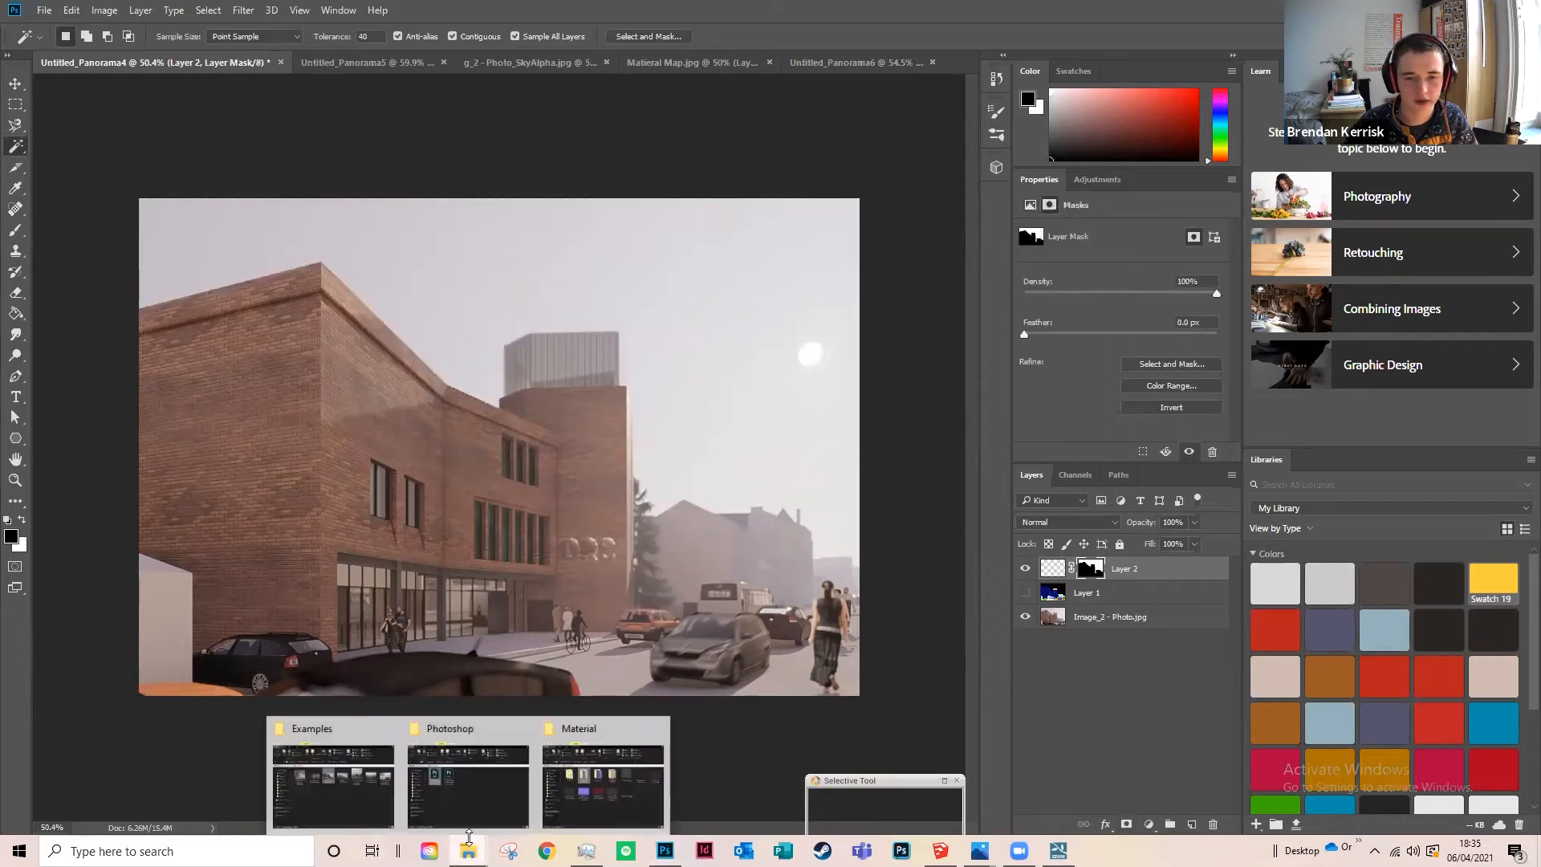
left_click(384, 803)
left_click(405, 238)
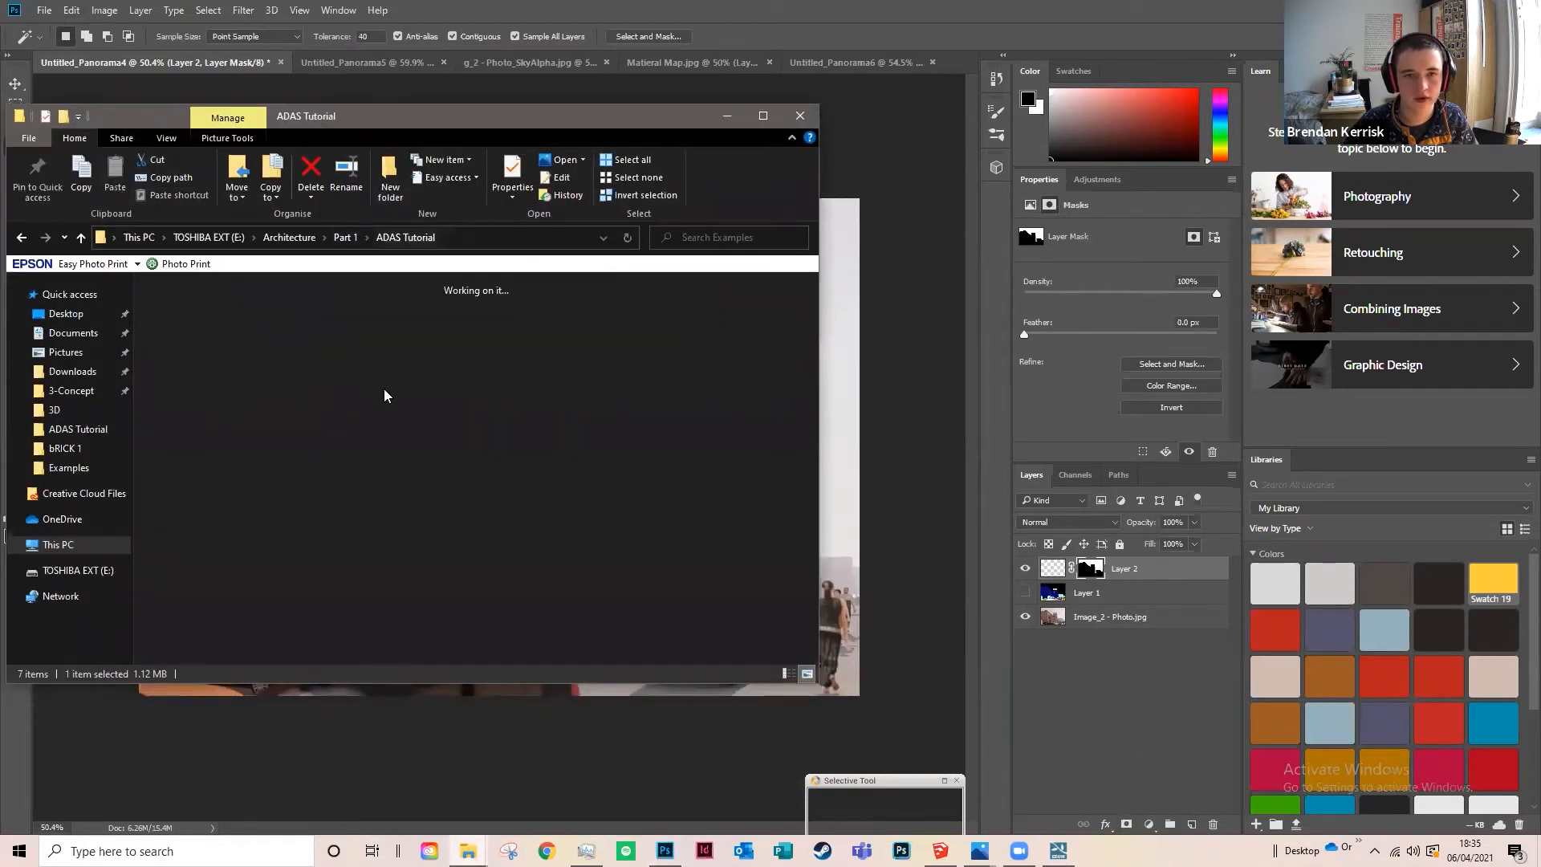
left_click(473, 333)
left_click_drag(656, 686, 687, 708)
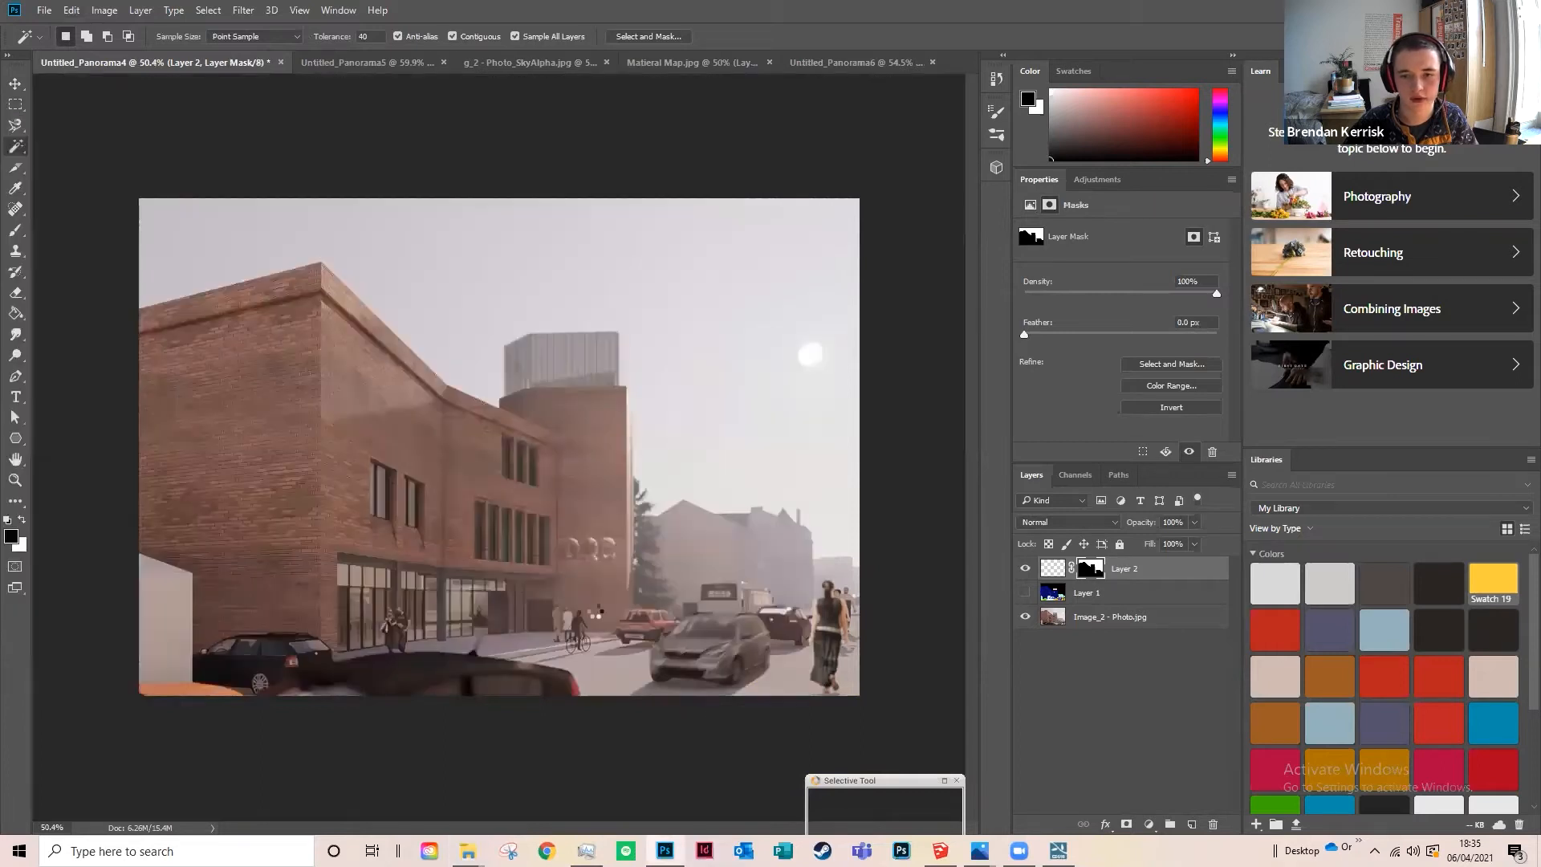
left_click_drag(555, 520, 561, 472)
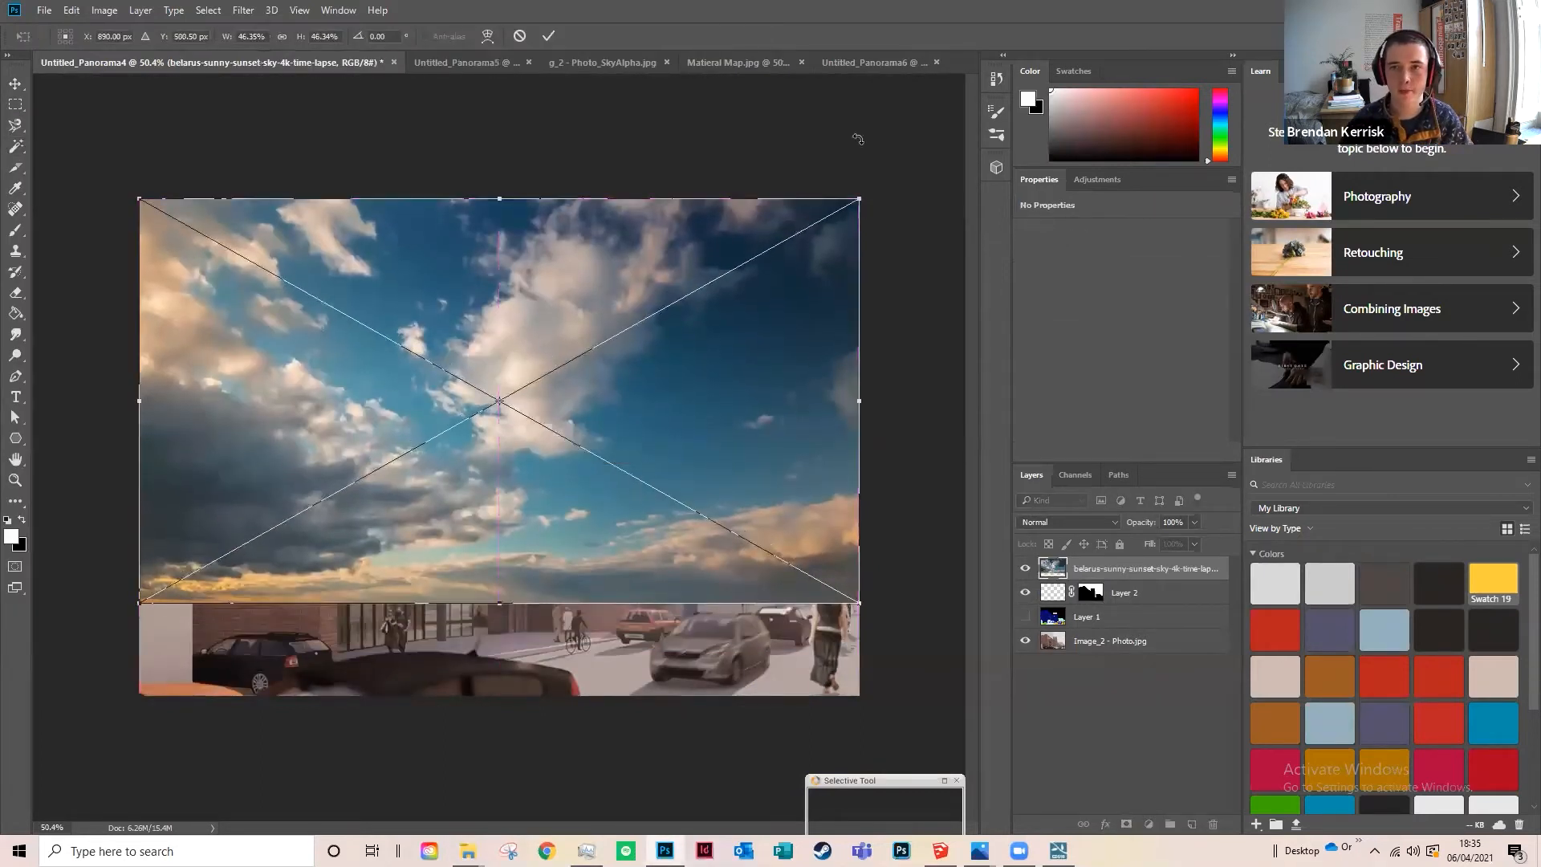
left_click(15, 84)
left_click(720, 314)
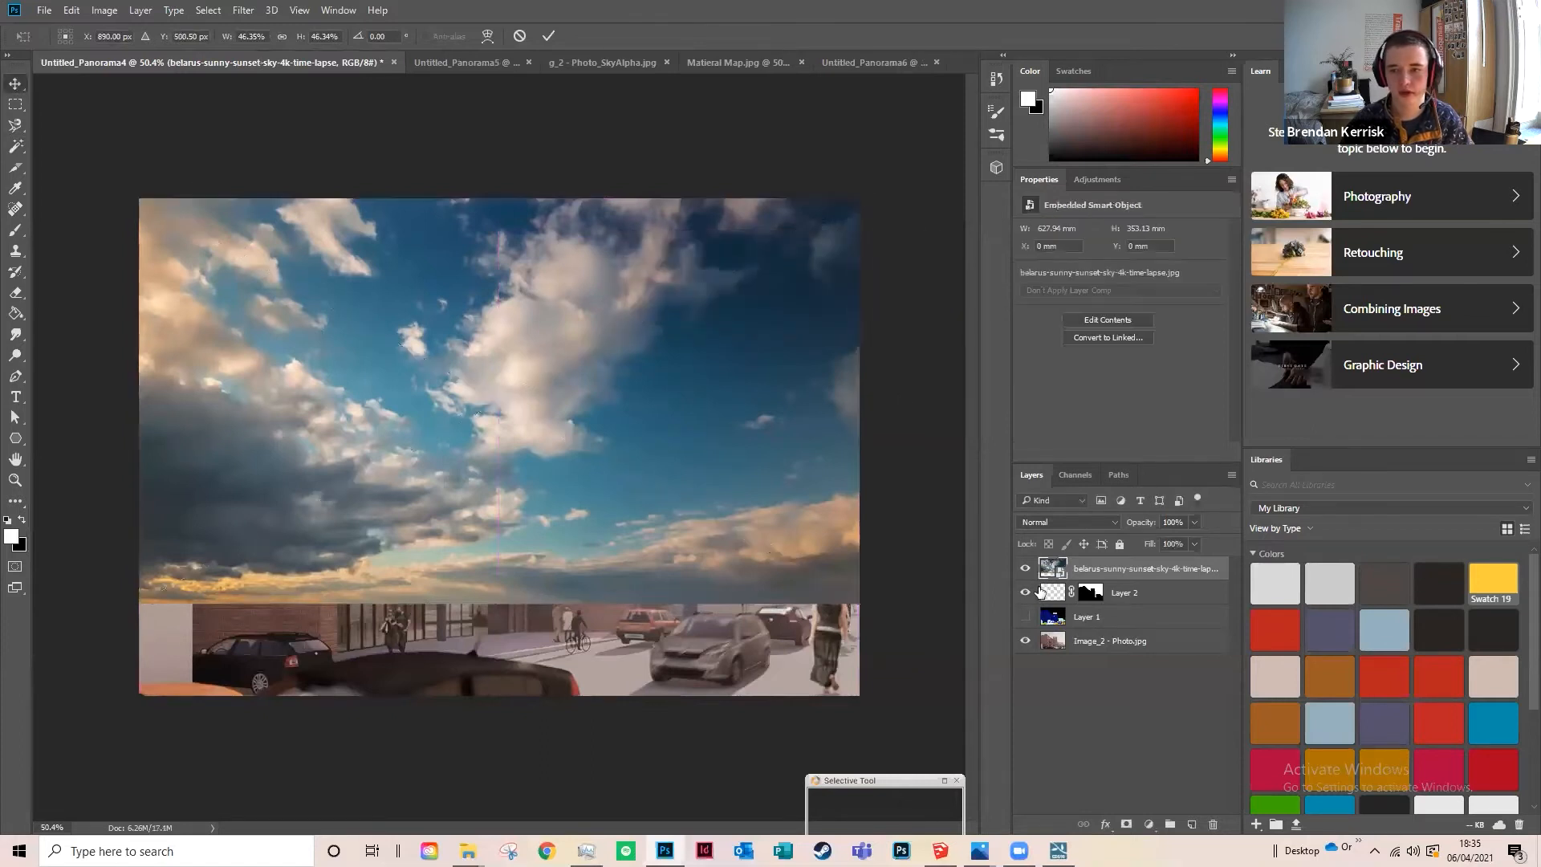
Step: Move the sky mask from Layer 2 onto the sunset sky layer and make that mask active
left_click_drag(1086, 591, 1096, 573)
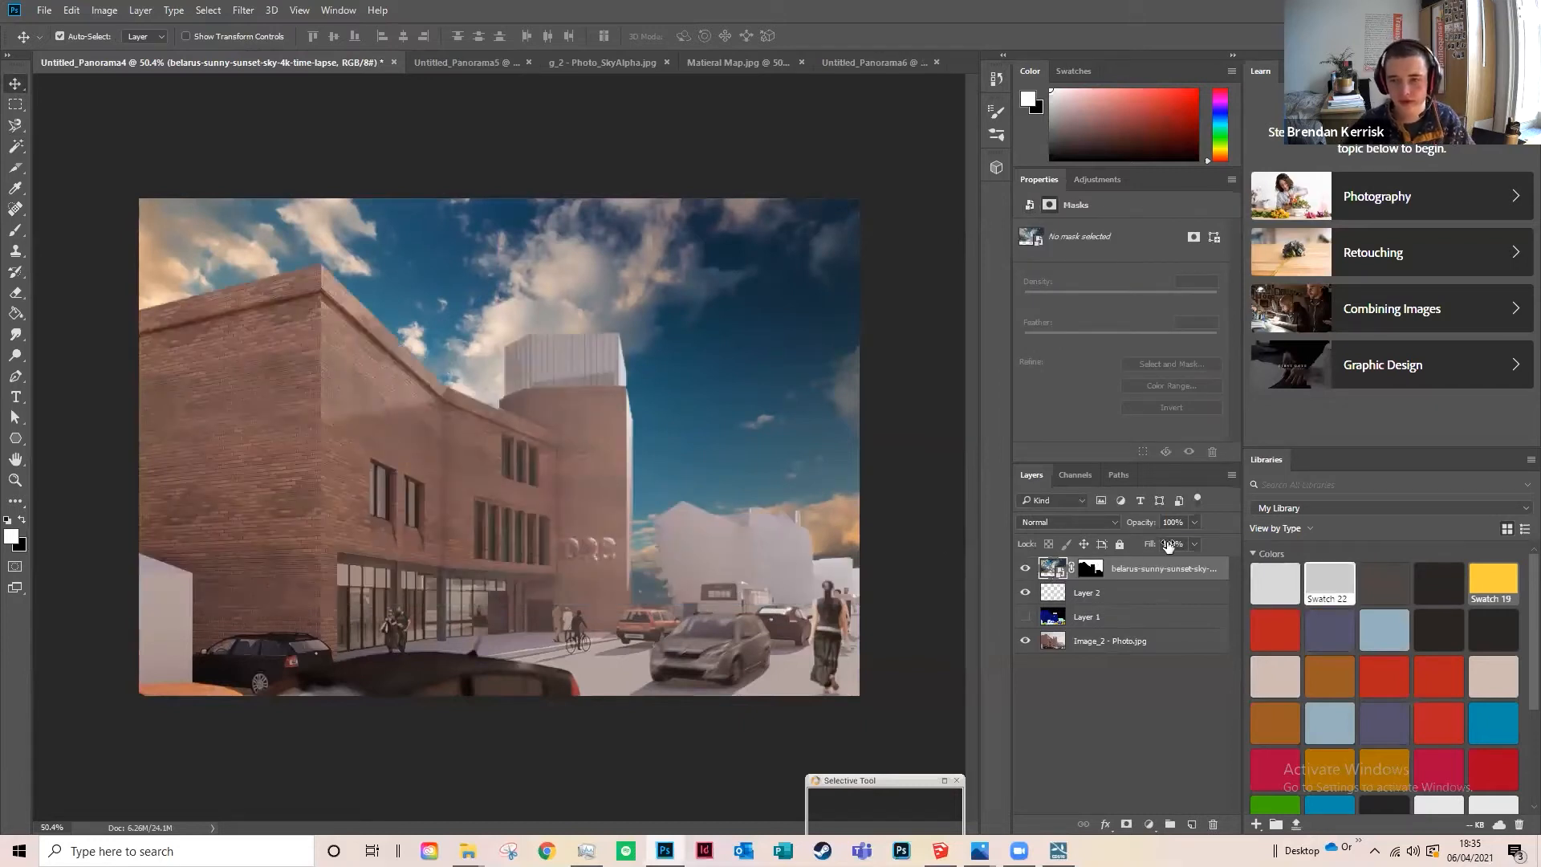
left_click(1090, 568)
key("ctrl")
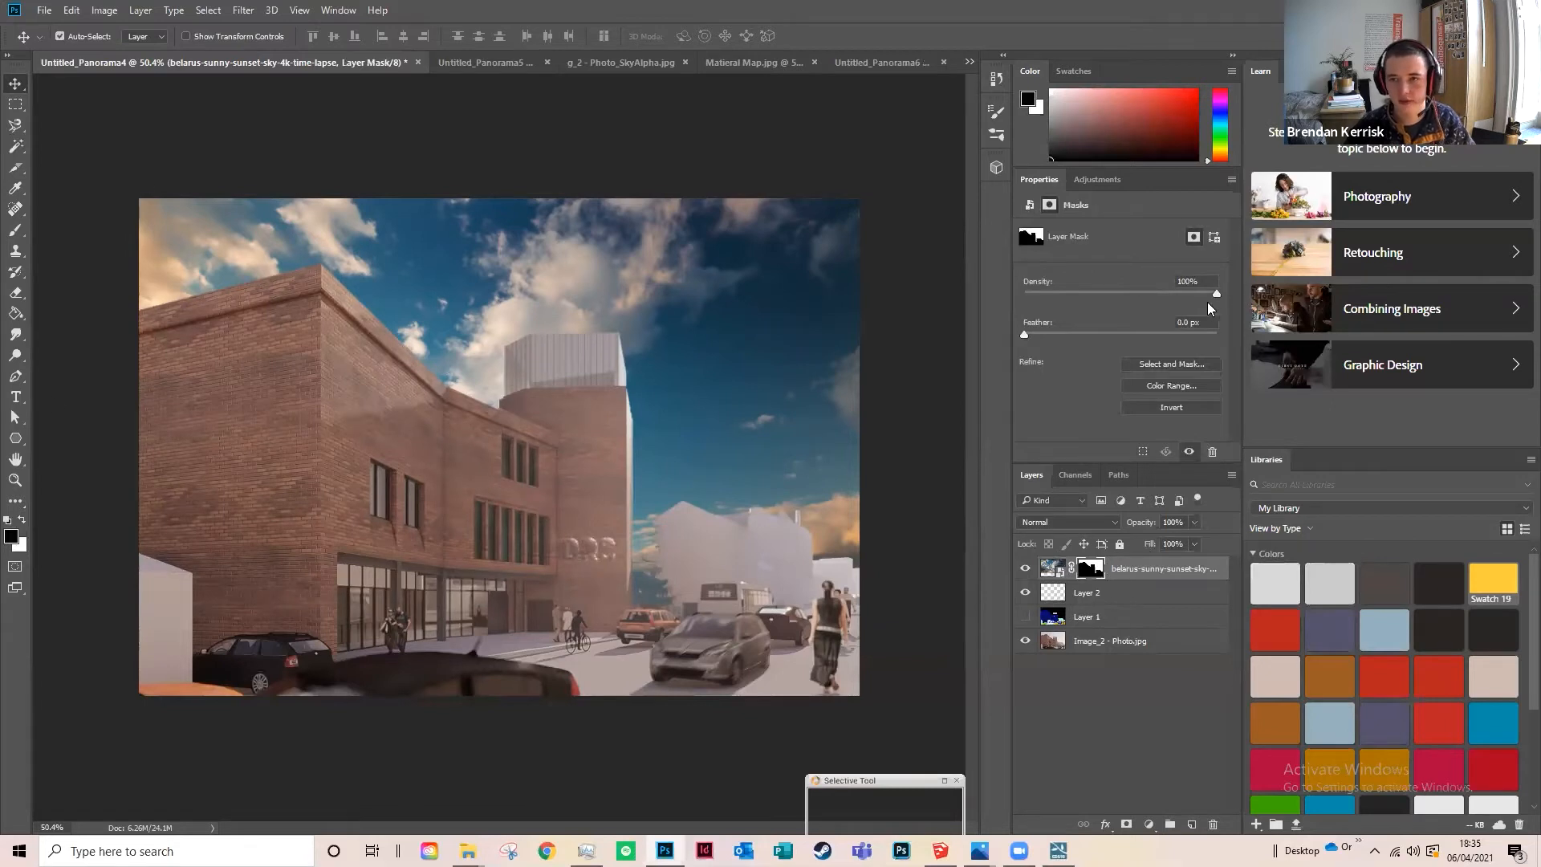
key("ctrl")
Step: Set the sky mask's density to 99% and lower the sunset sky layer's opacity to about 40%
left_click_drag(1215, 293, 1167, 289)
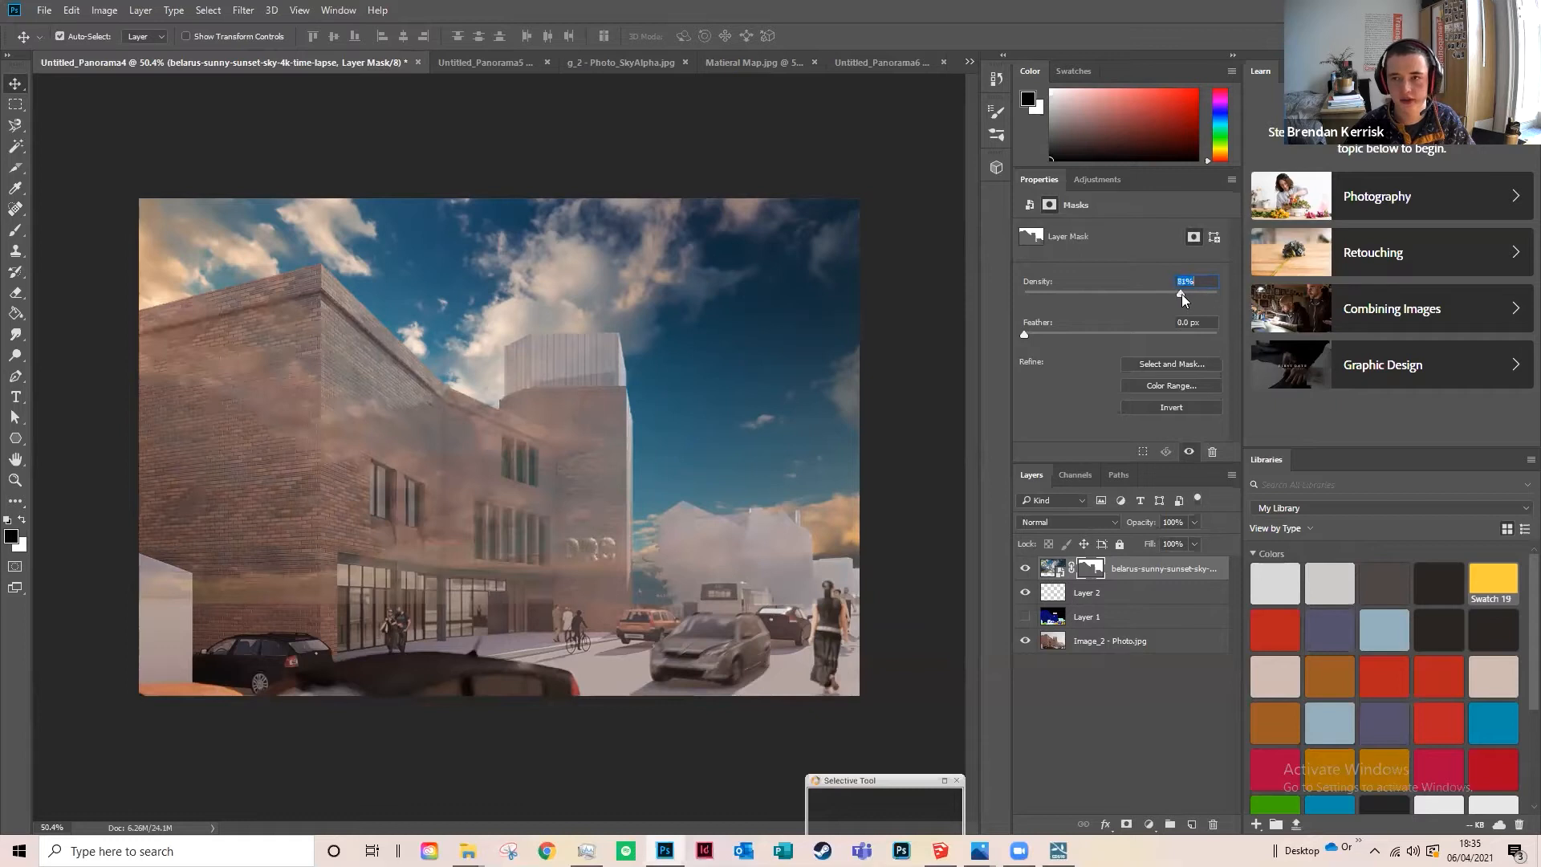
left_click_drag(1204, 293, 1215, 292)
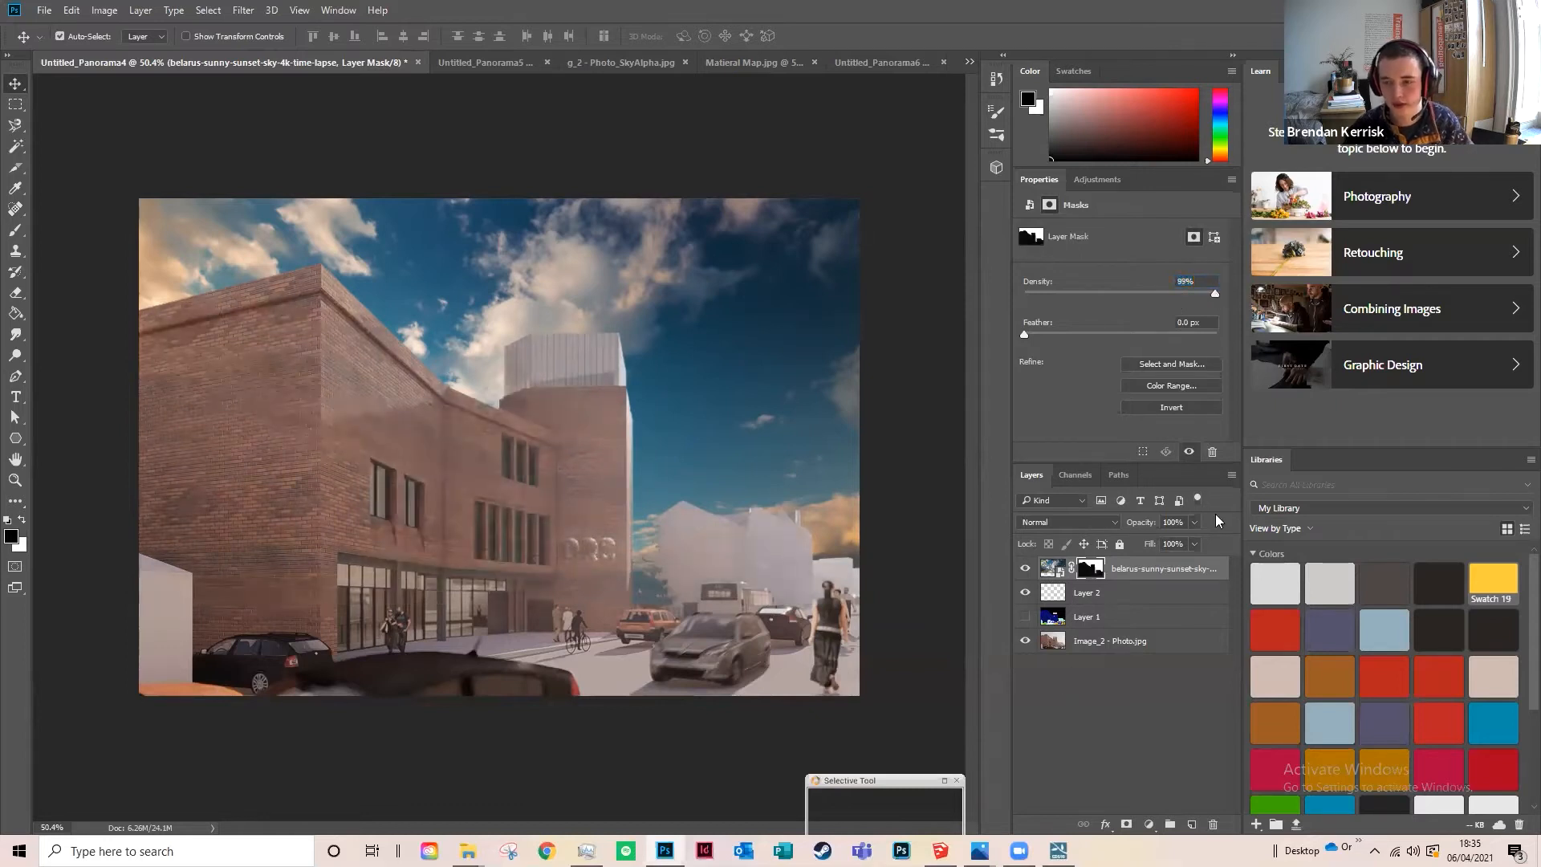
left_click(1195, 523)
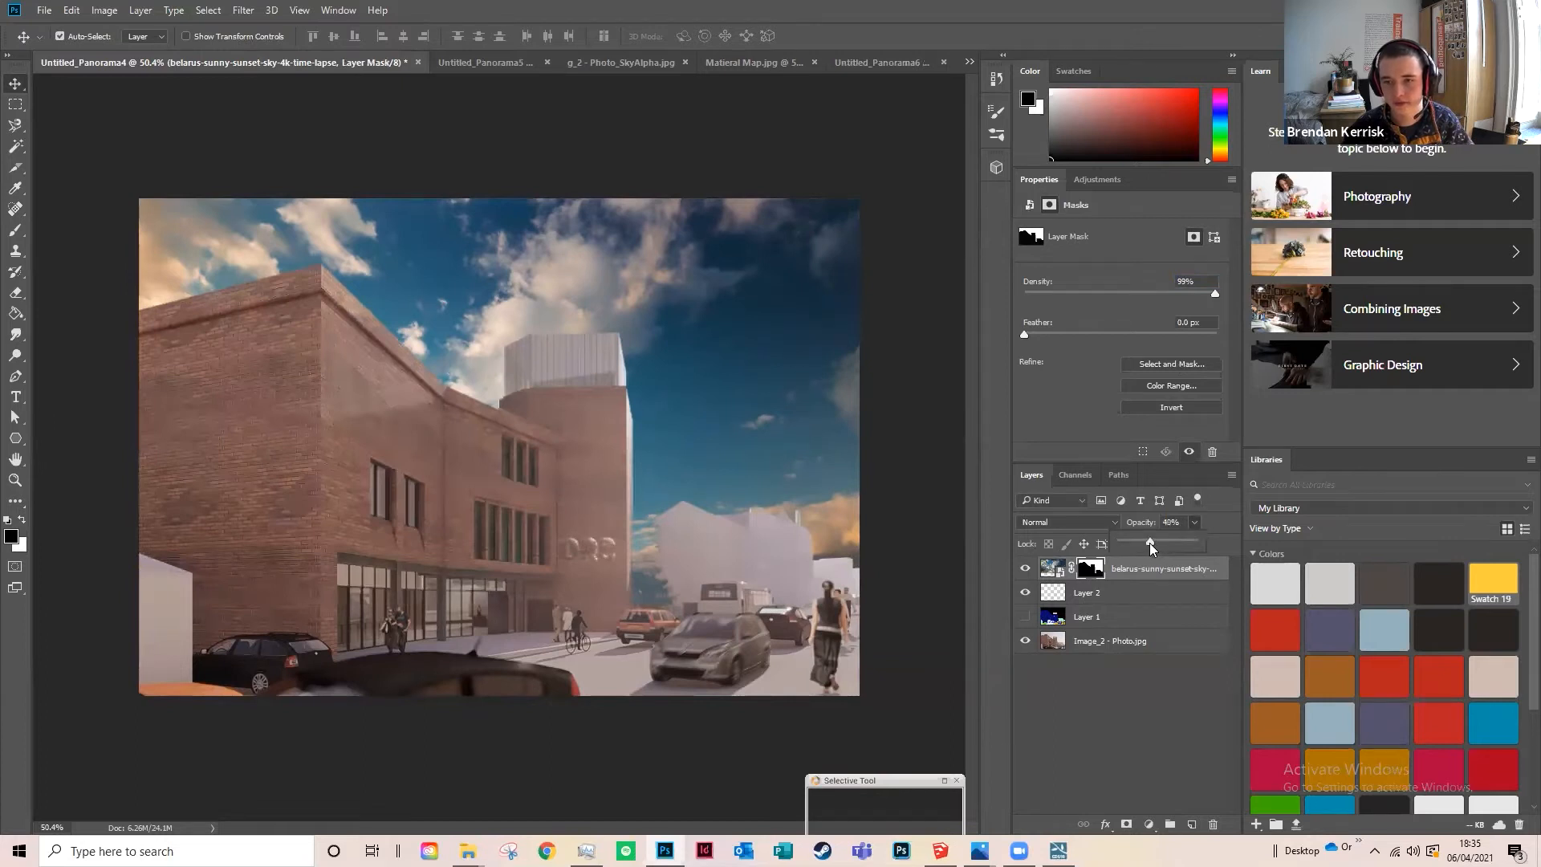
Step: Duplicate the Image_2 - Photo.jpg layer and lock the original beneath the copy
left_click(1158, 641)
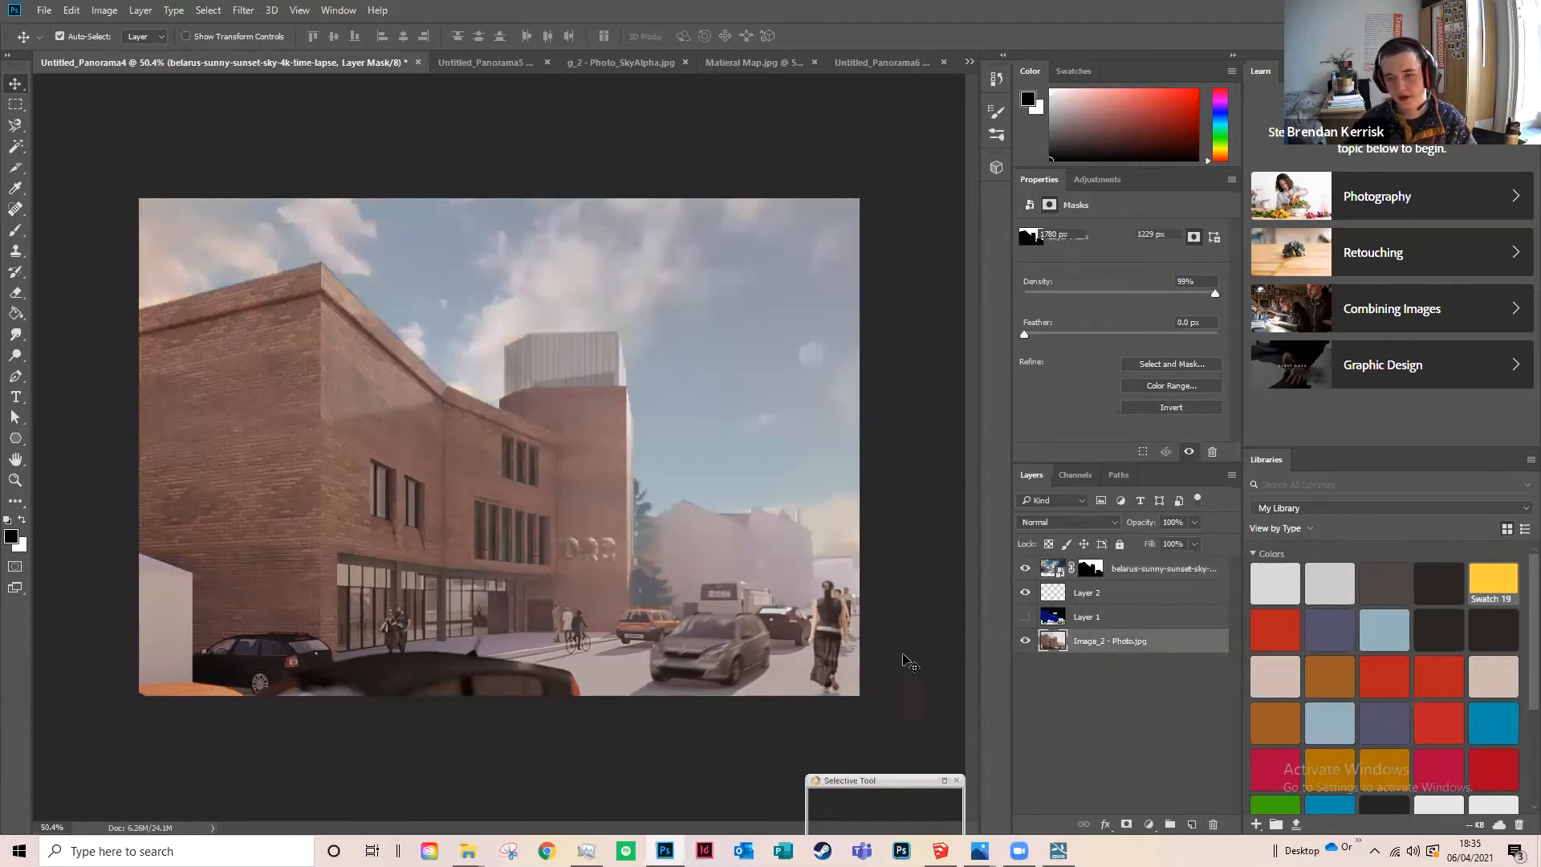
right_click(1118, 644)
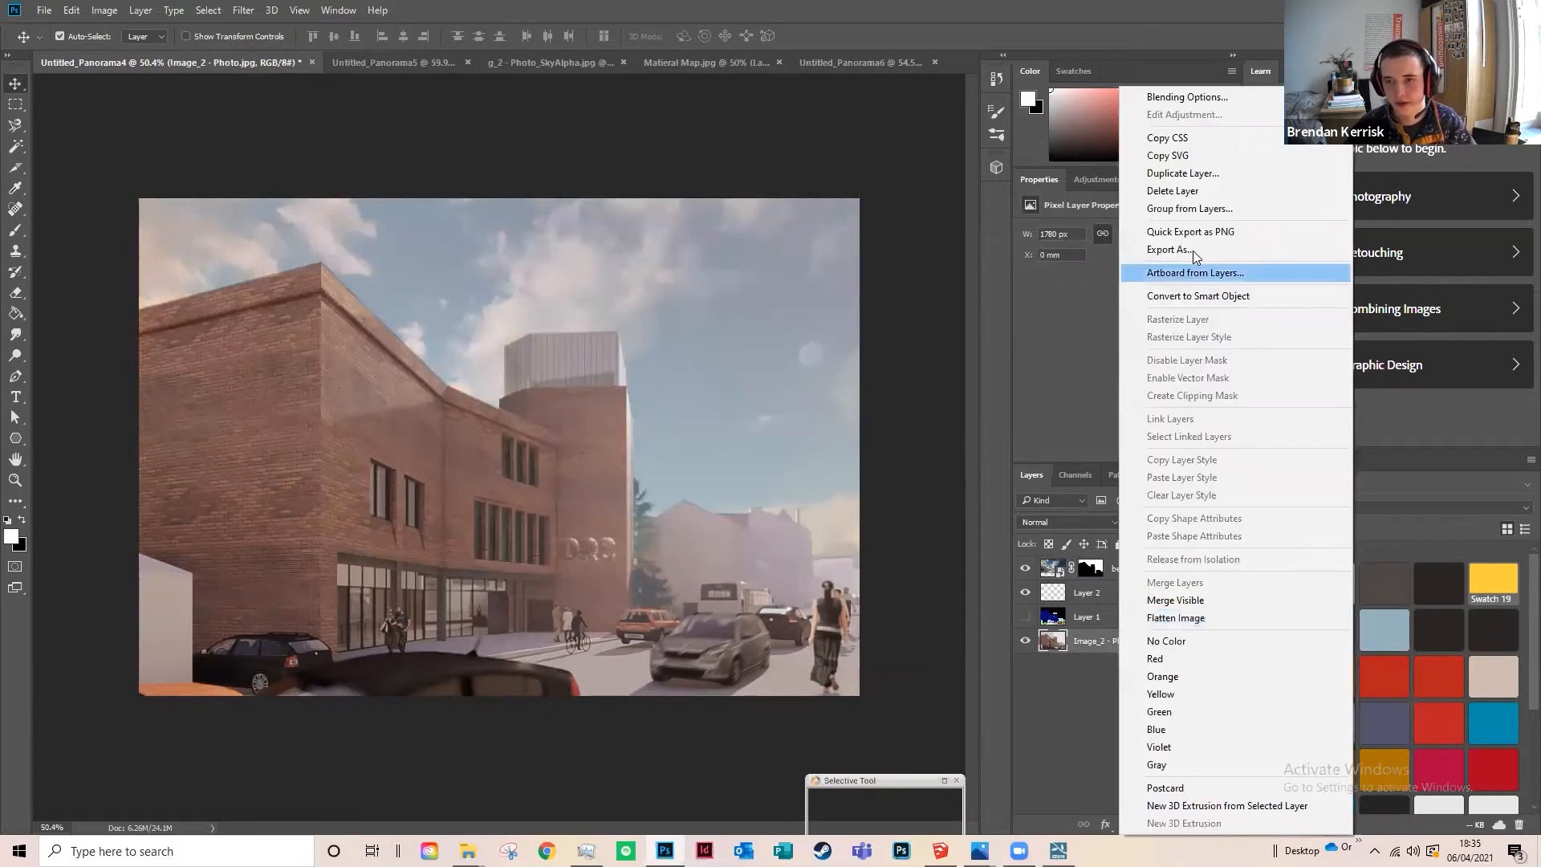
left_click(1202, 180)
key("Return")
left_click(1124, 666)
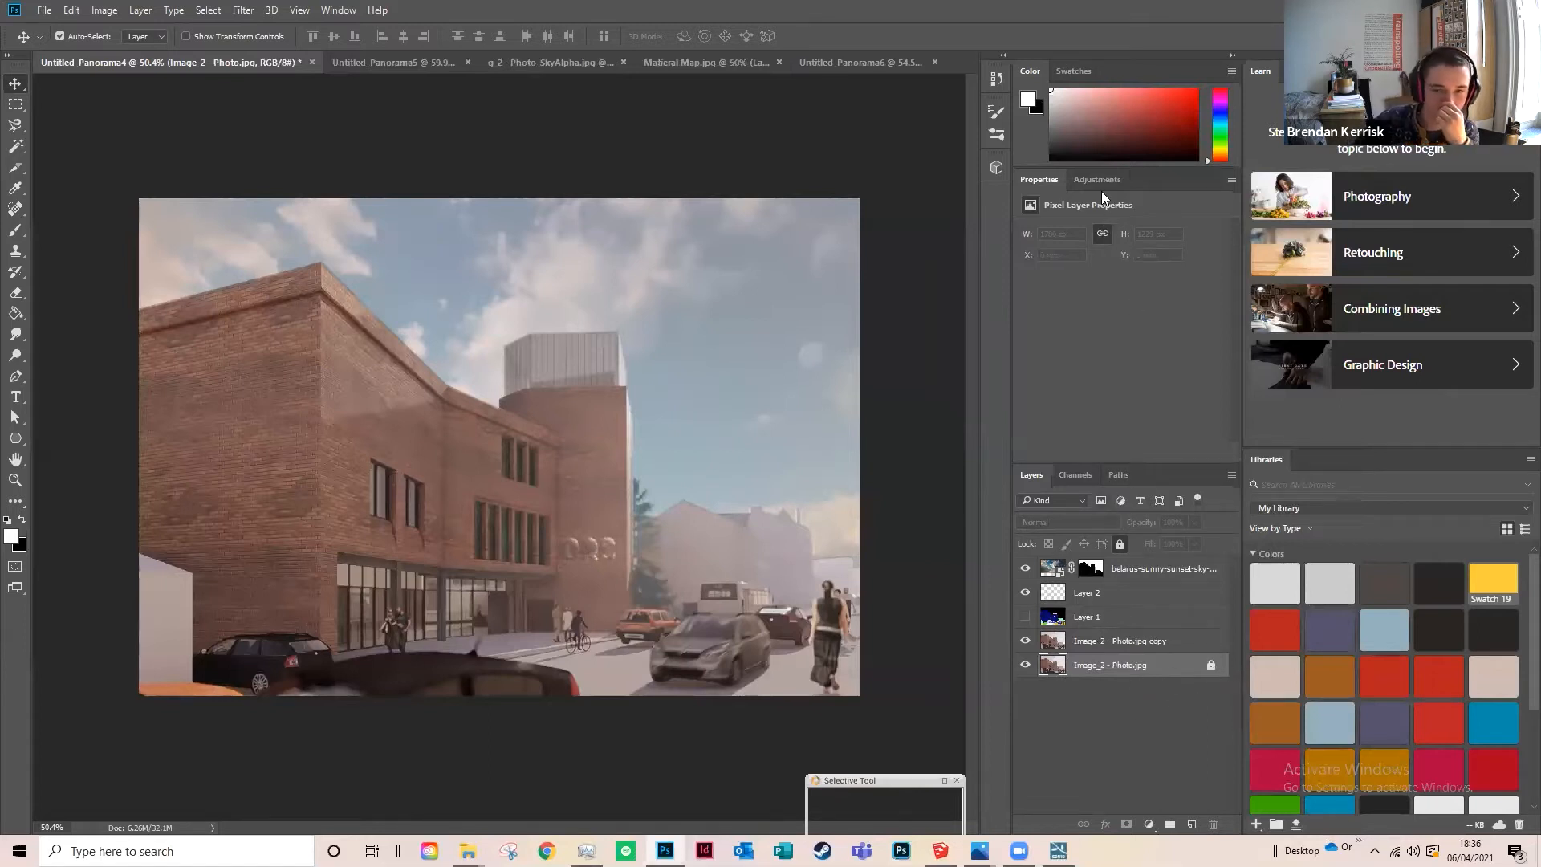
Step: Add a Brightness/Contrast adjustment layer directly above the belarus sunset sky layer
left_click(1131, 571)
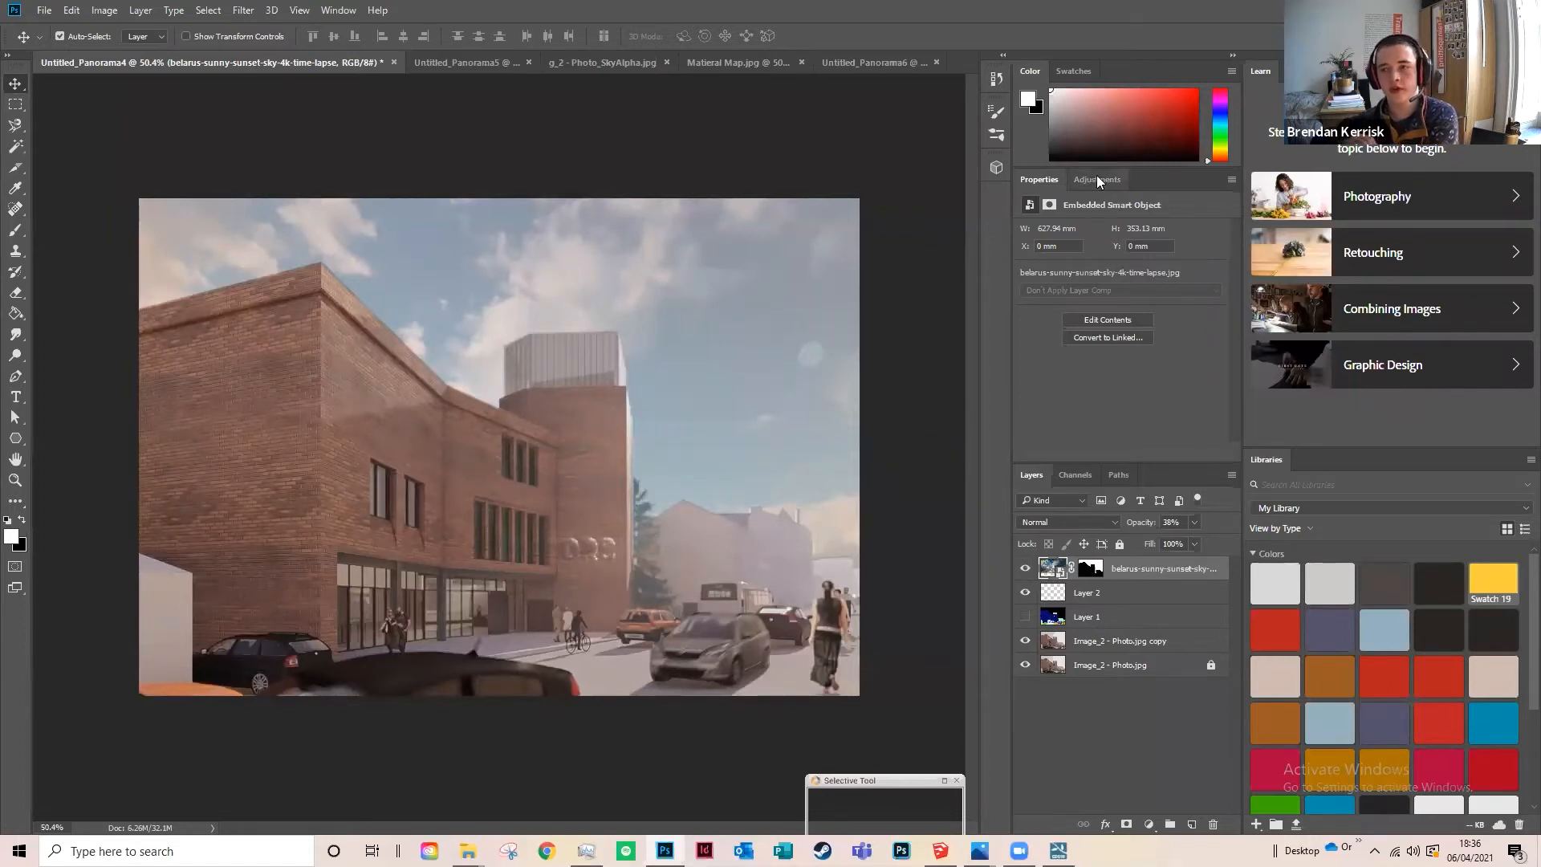
left_click(114, 11)
left_click(227, 10)
left_click(175, 11)
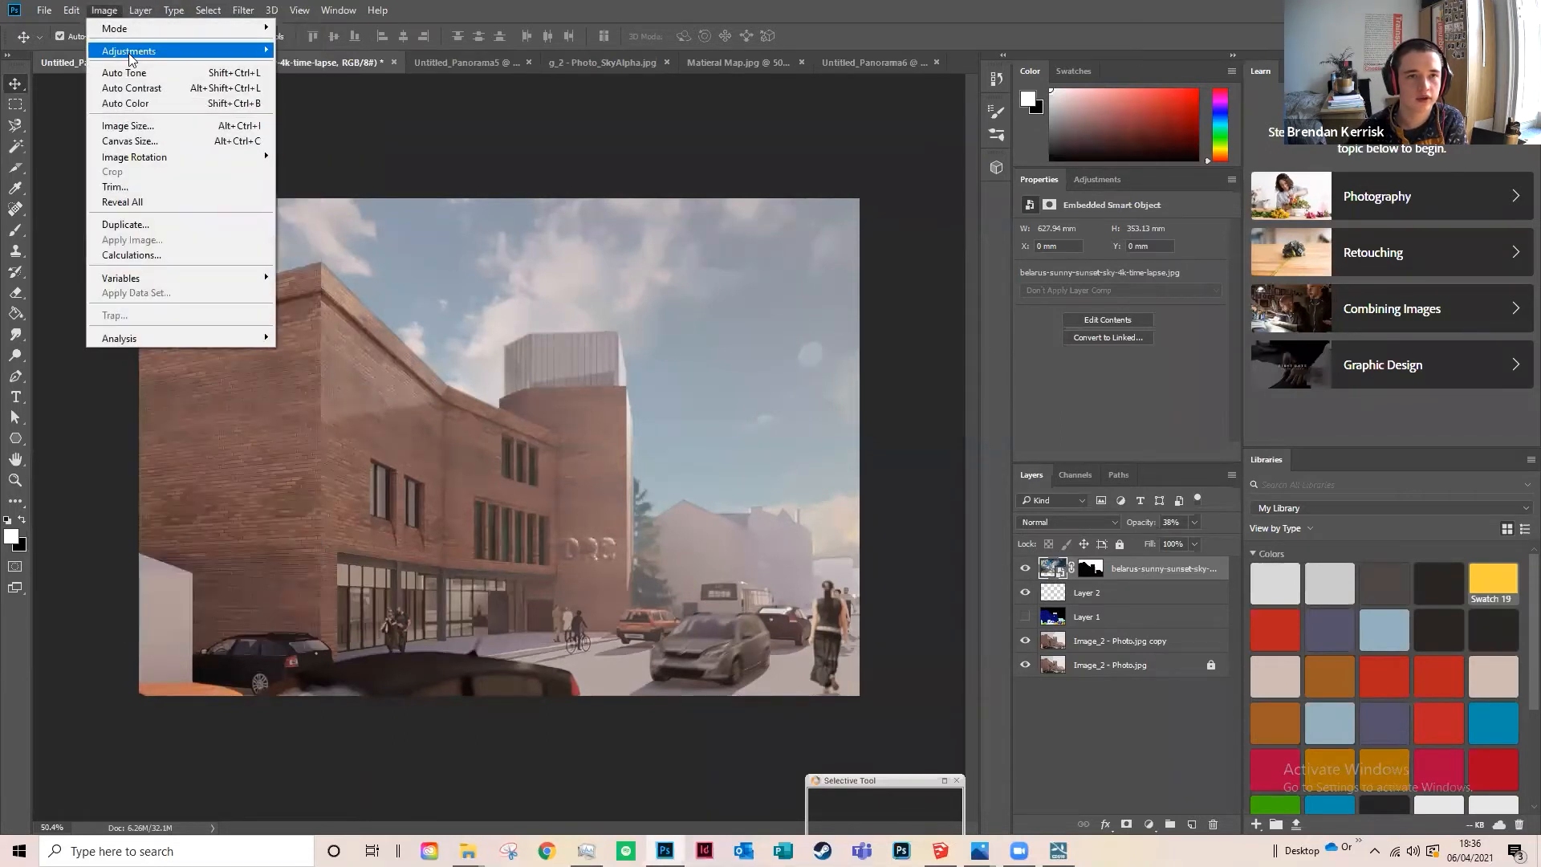
mouse_move(160, 51)
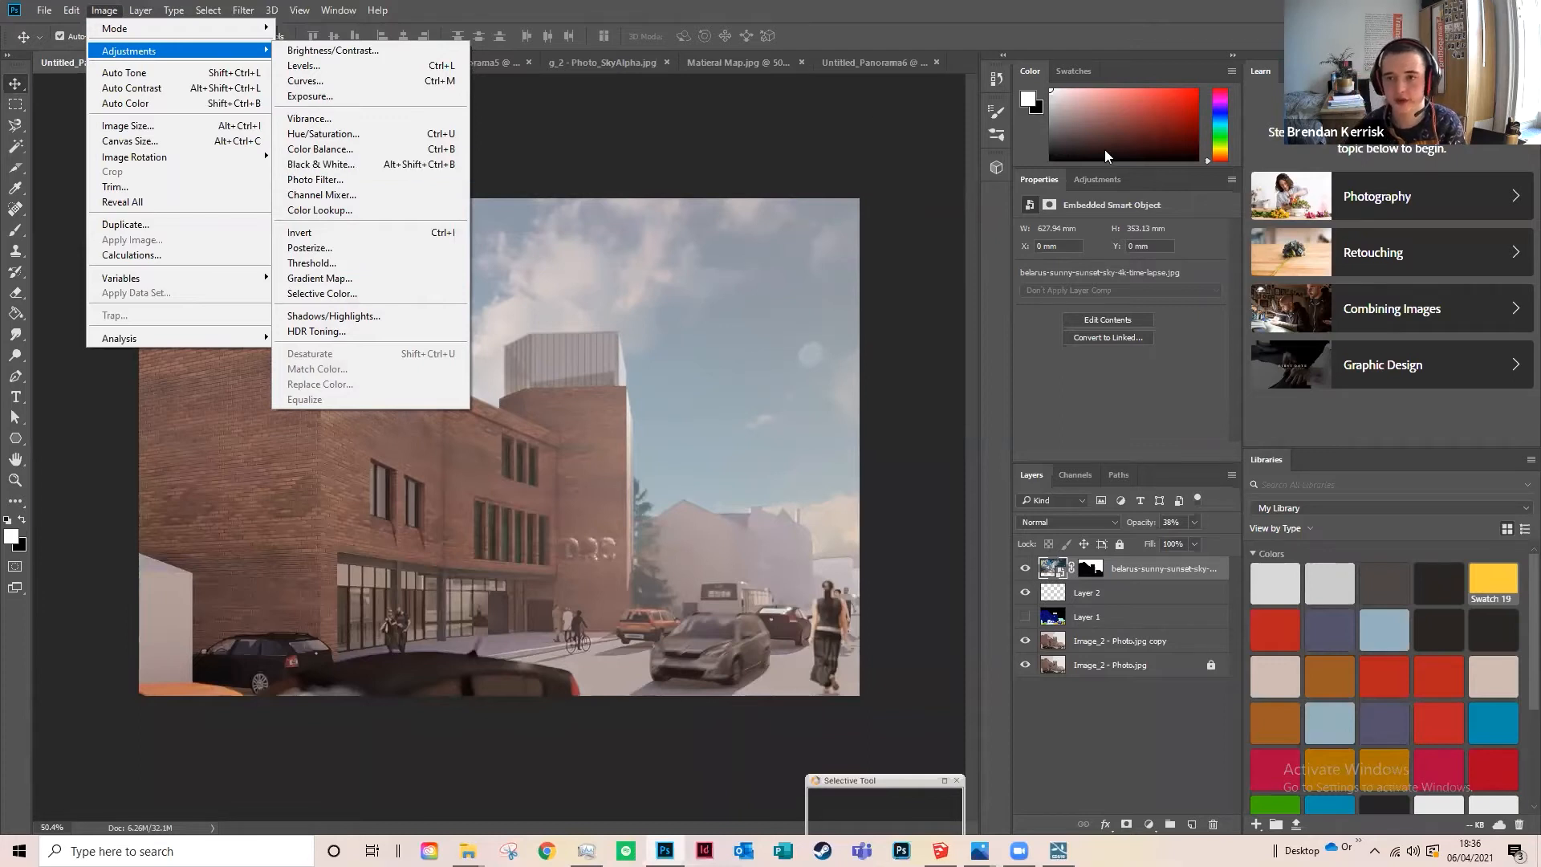
left_click(1098, 179)
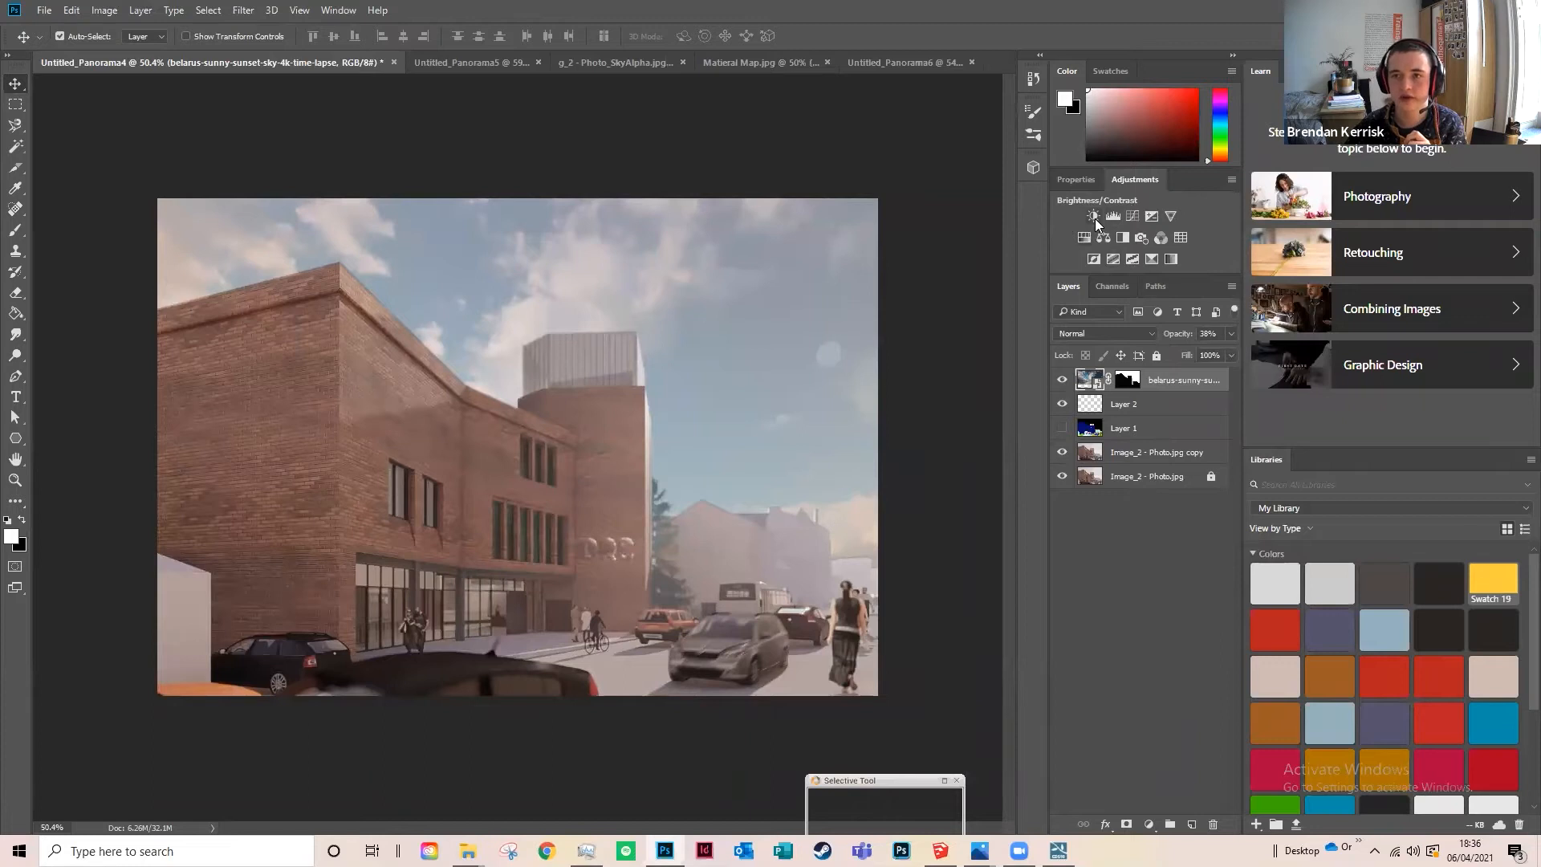
left_click(1093, 217)
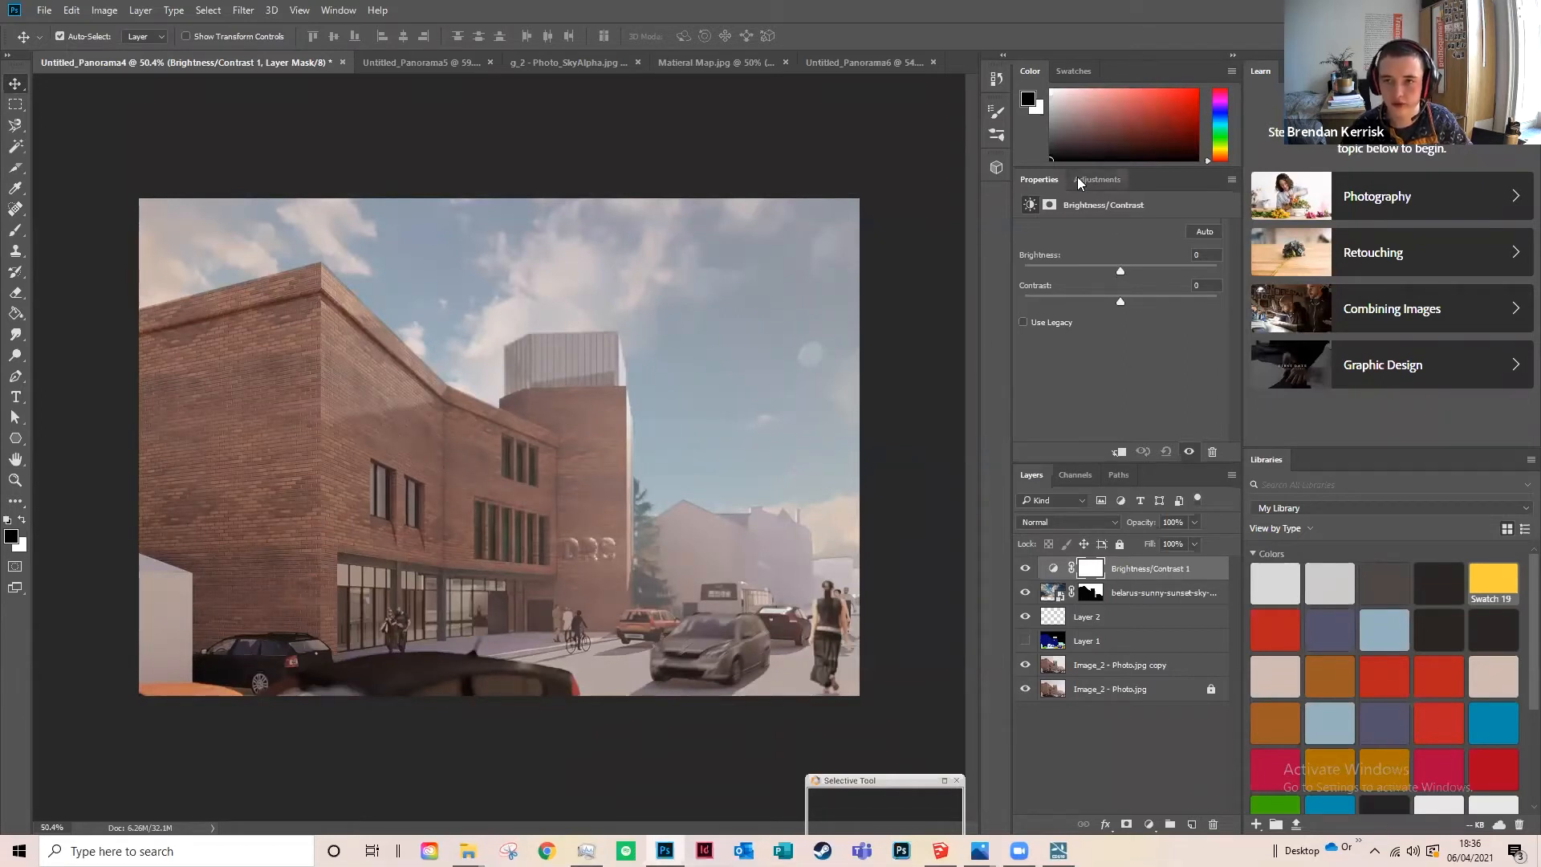
Step: Reopen the Brightness/Contrast adjustment's settings and try brightness values of -12 and 24 on the whole image
left_click(1112, 179)
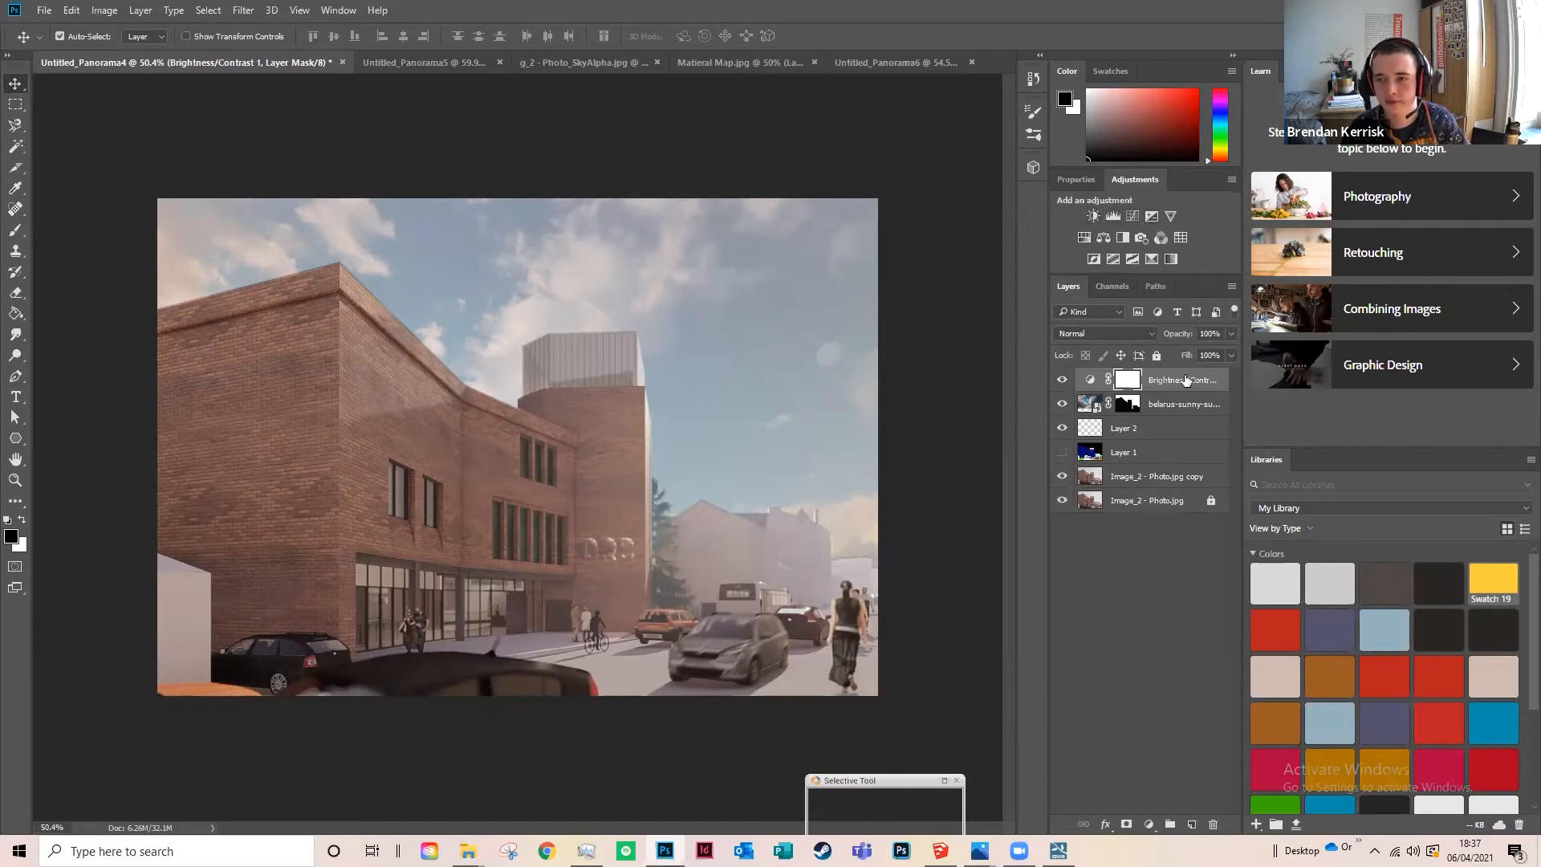
left_click(1090, 380)
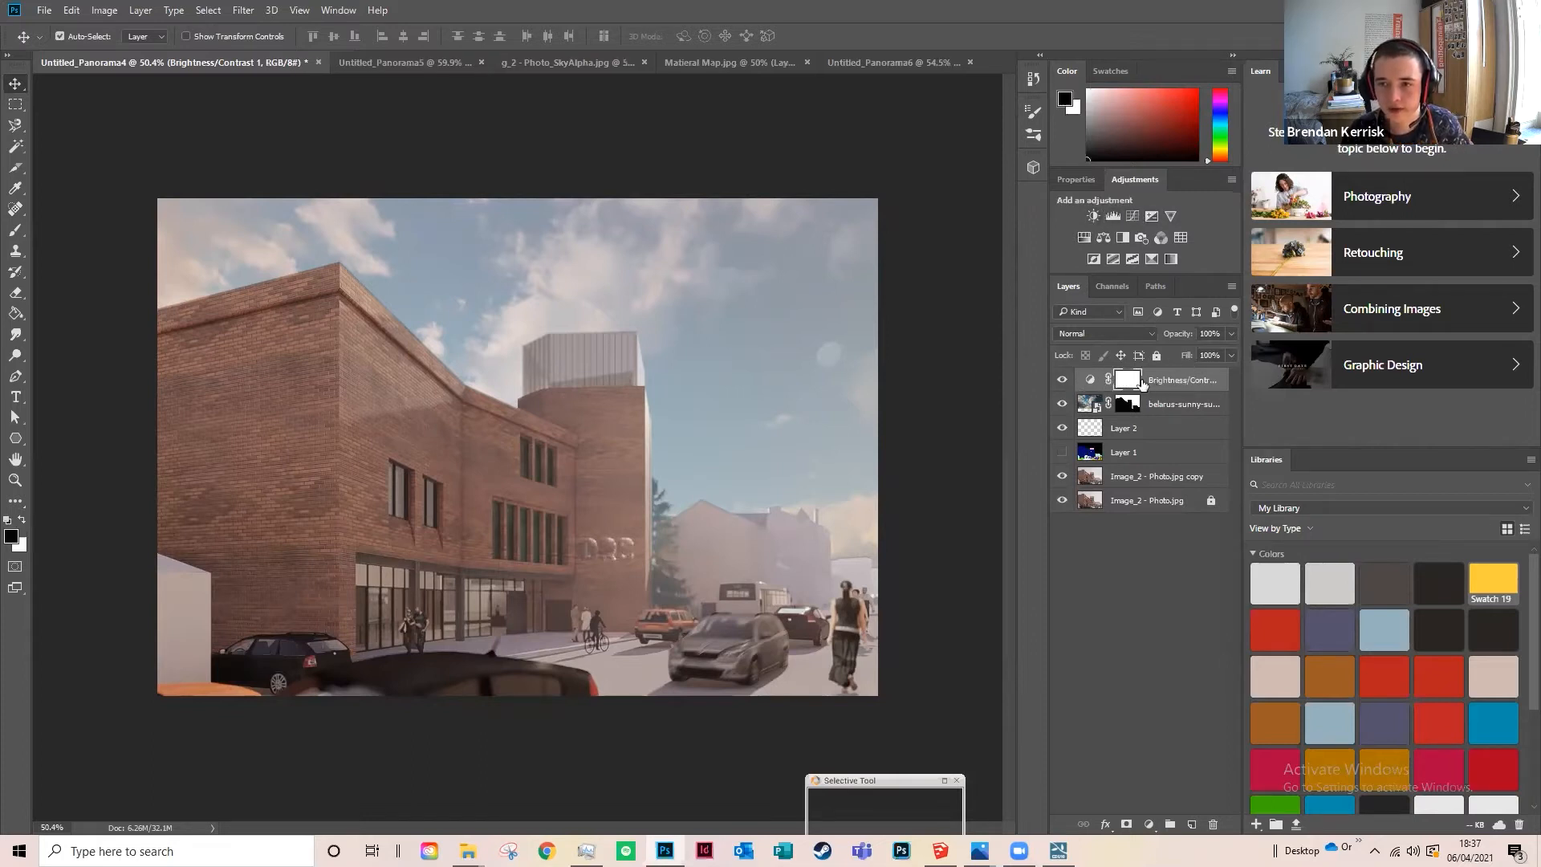
double_click(1090, 380)
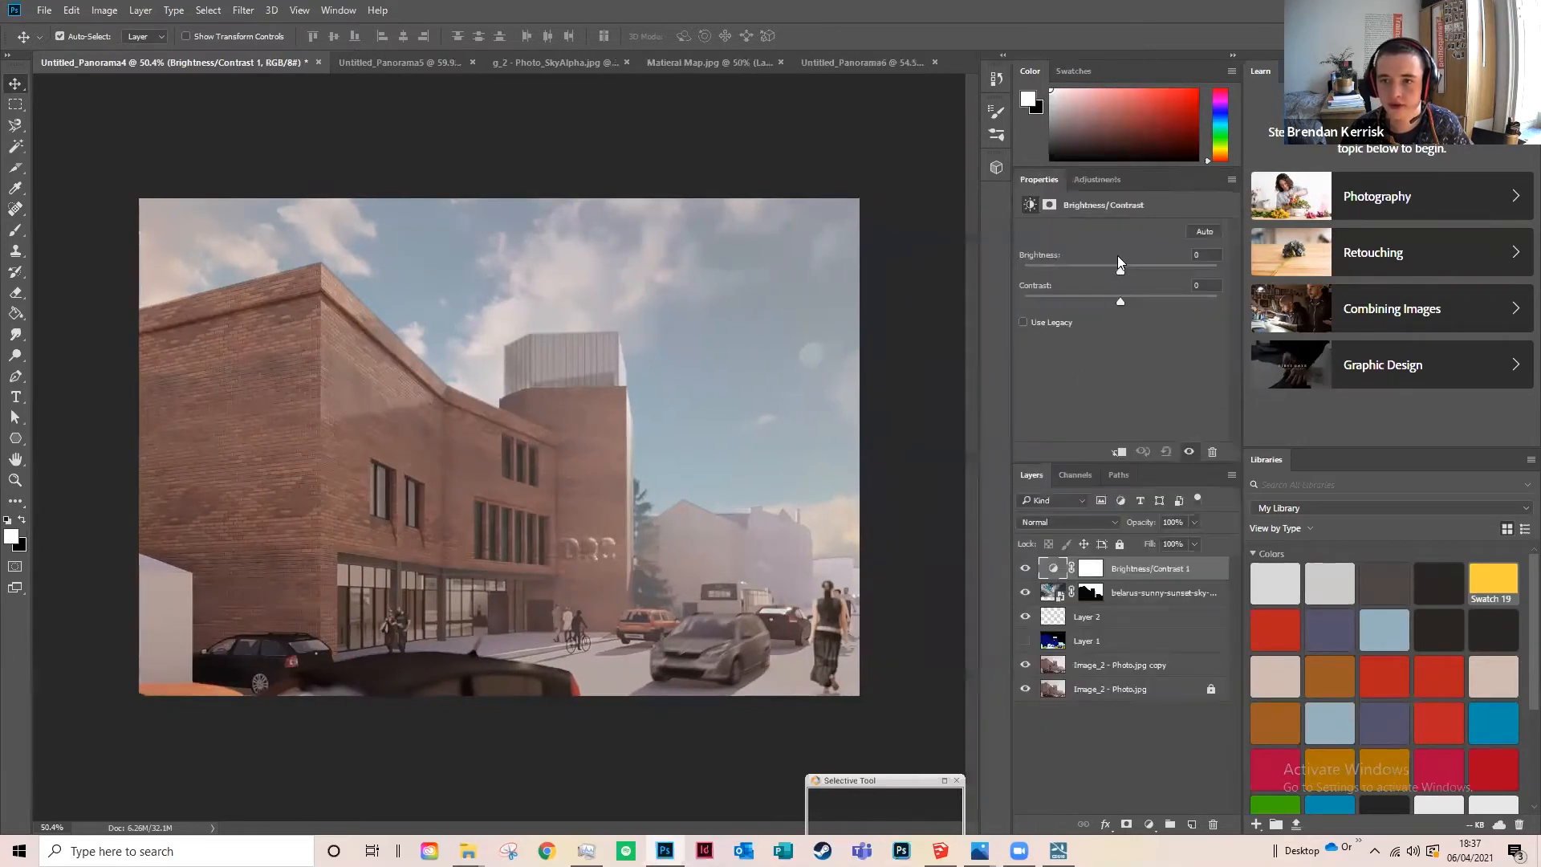
left_click_drag(1126, 276, 1113, 273)
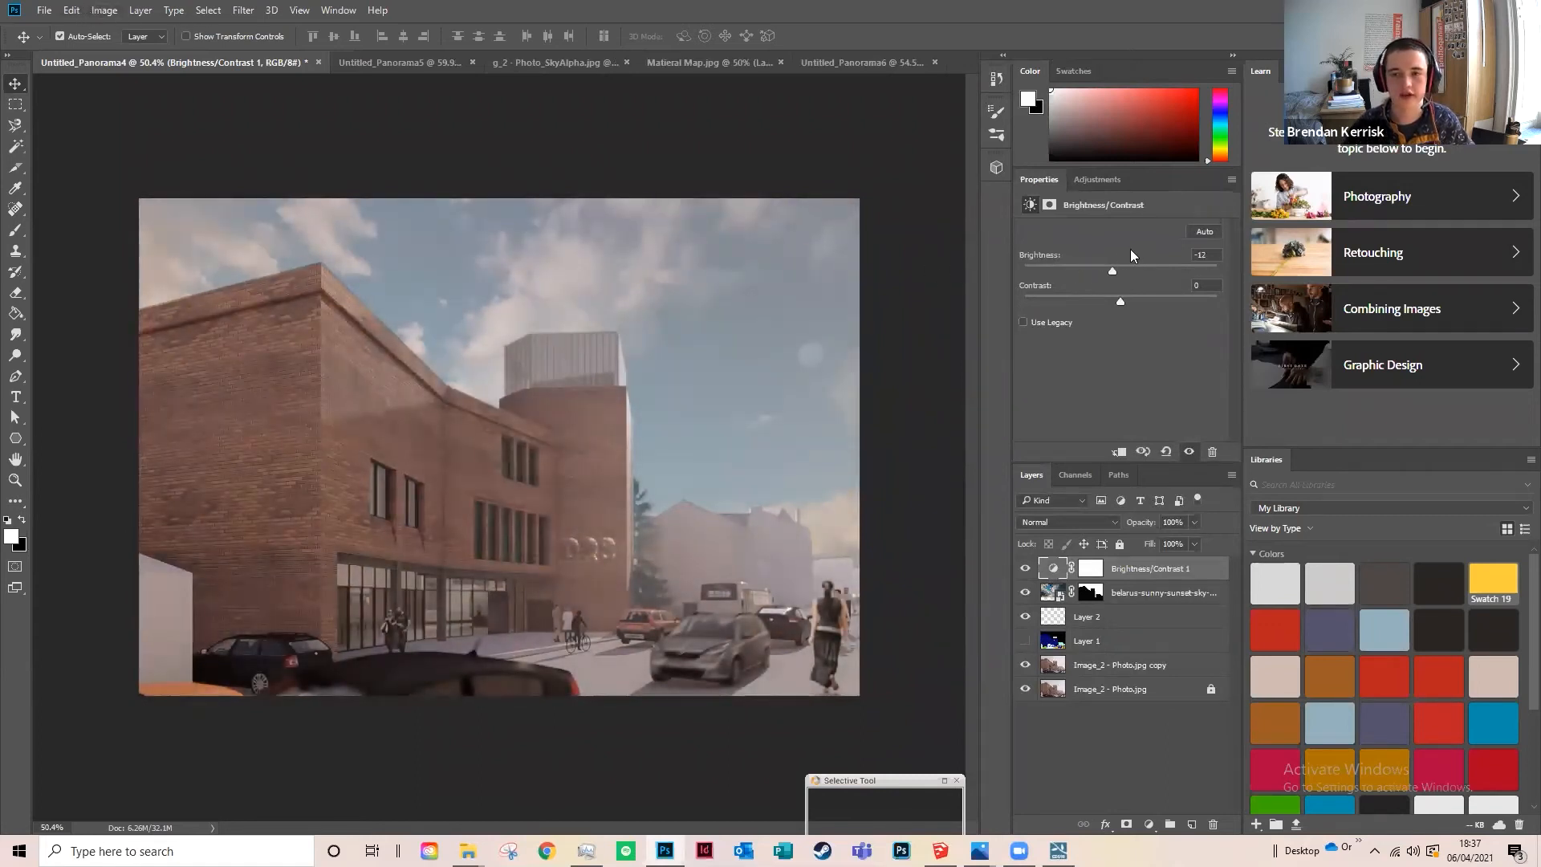
mouse_move(1109, 273)
left_mouse_down()
mouse_move(1170, 277)
mouse_move(1135, 271)
left_mouse_up()
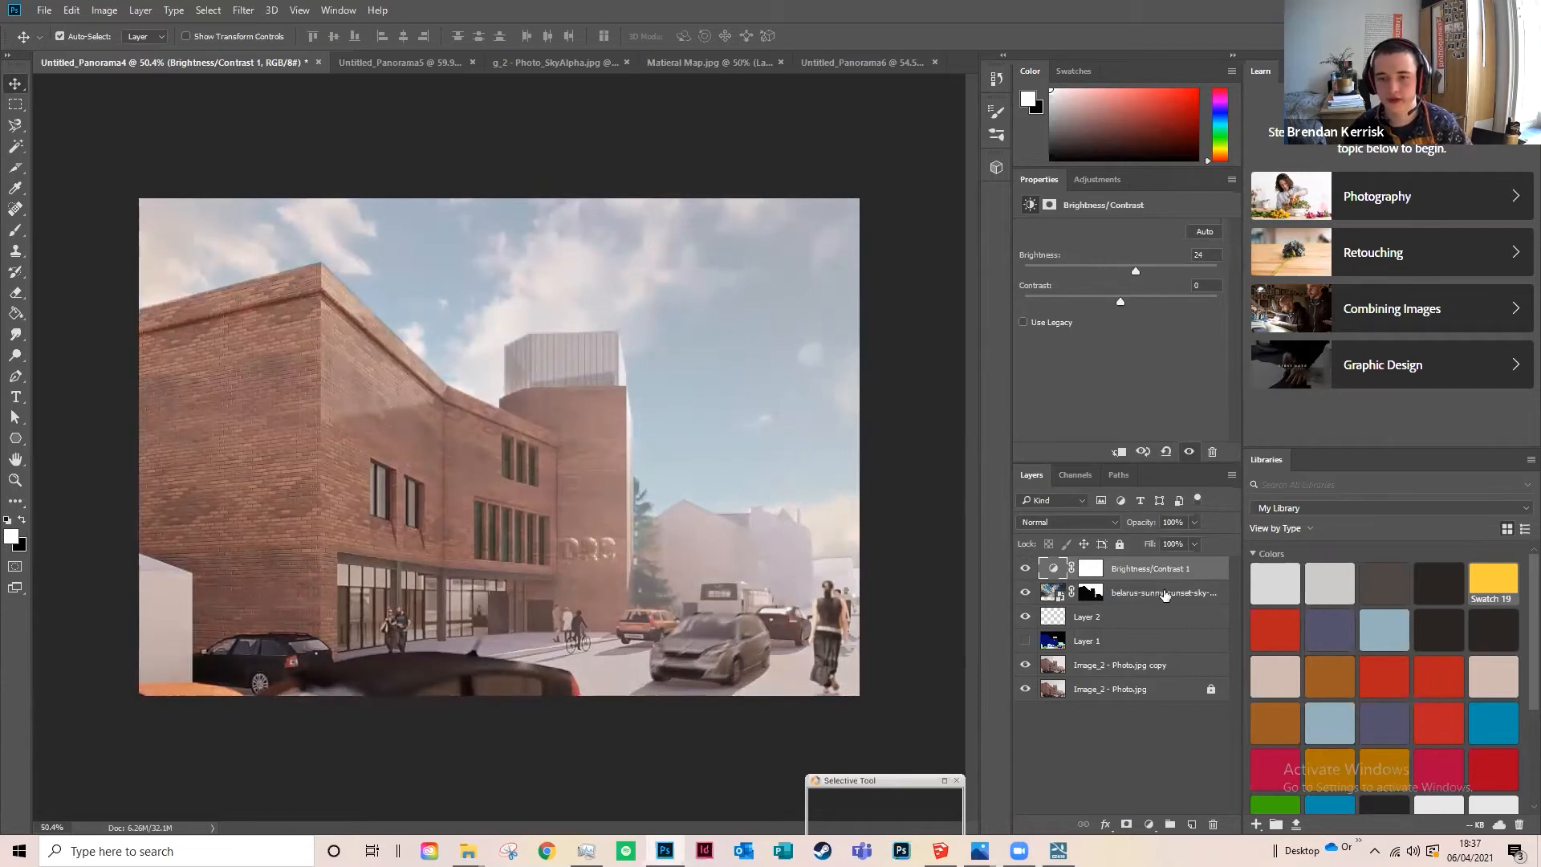
Step: Clip the Brightness/Contrast adjustment to the sunset sky layer and set its brightness to 143 and contrast to -19
right_click(1140, 569)
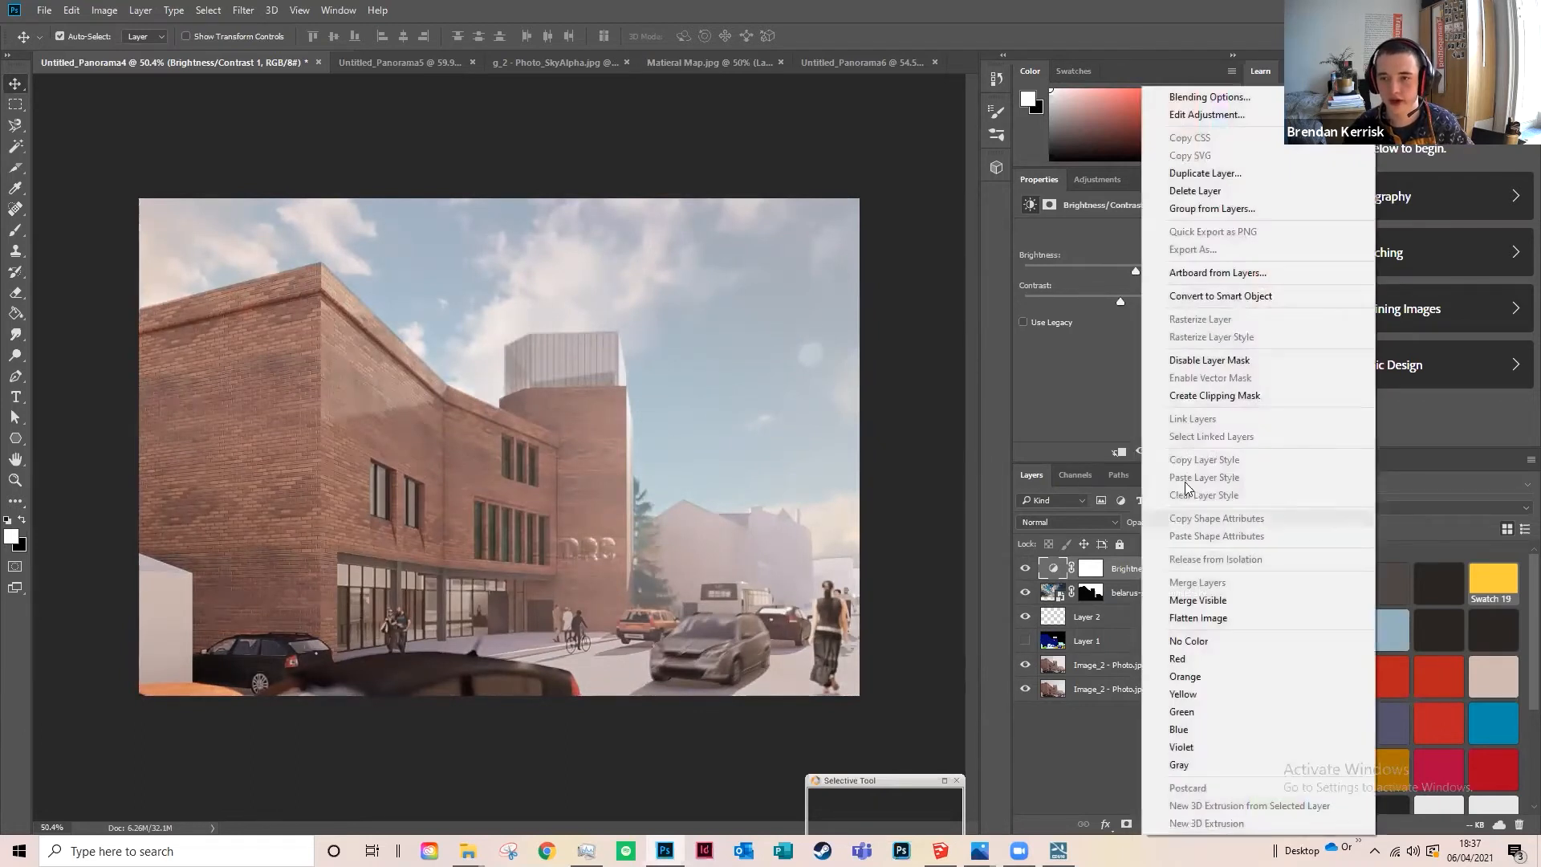
left_click(1206, 404)
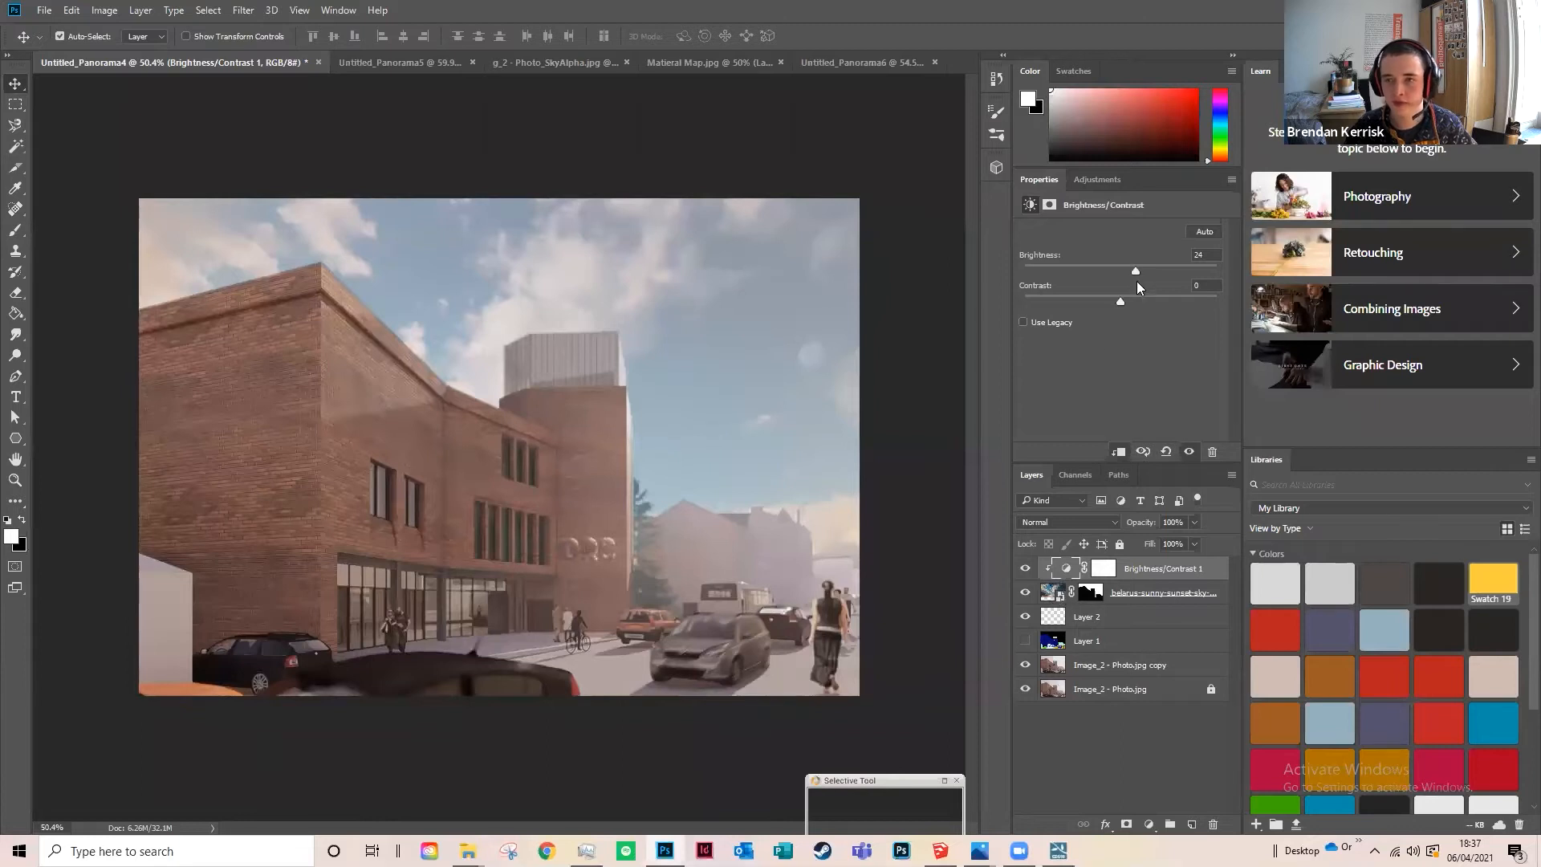
left_click_drag(1131, 269, 1080, 294)
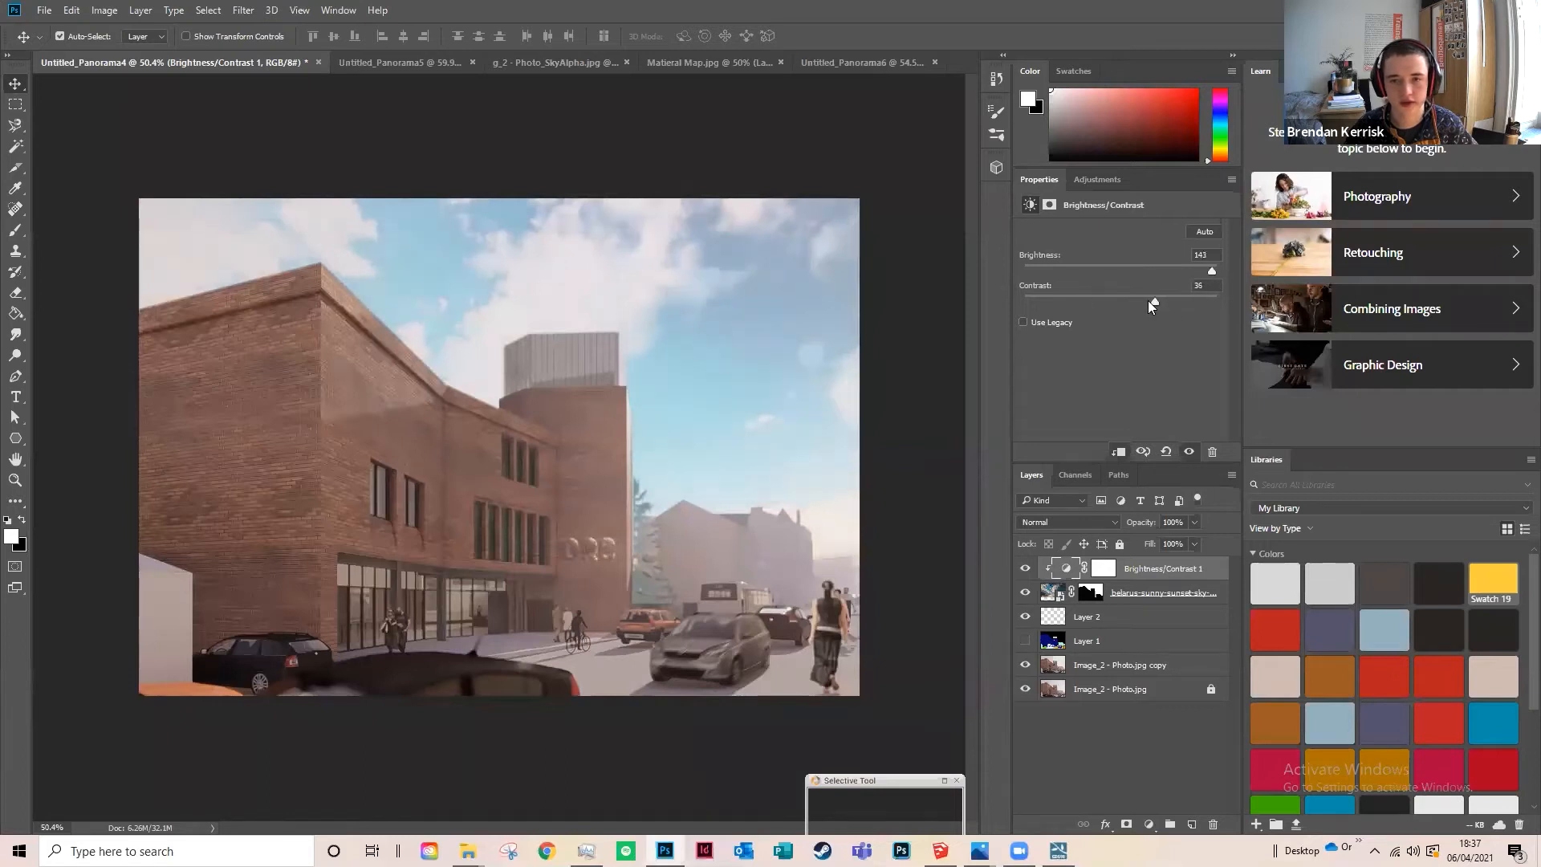
left_click_drag(1027, 295, 1152, 310)
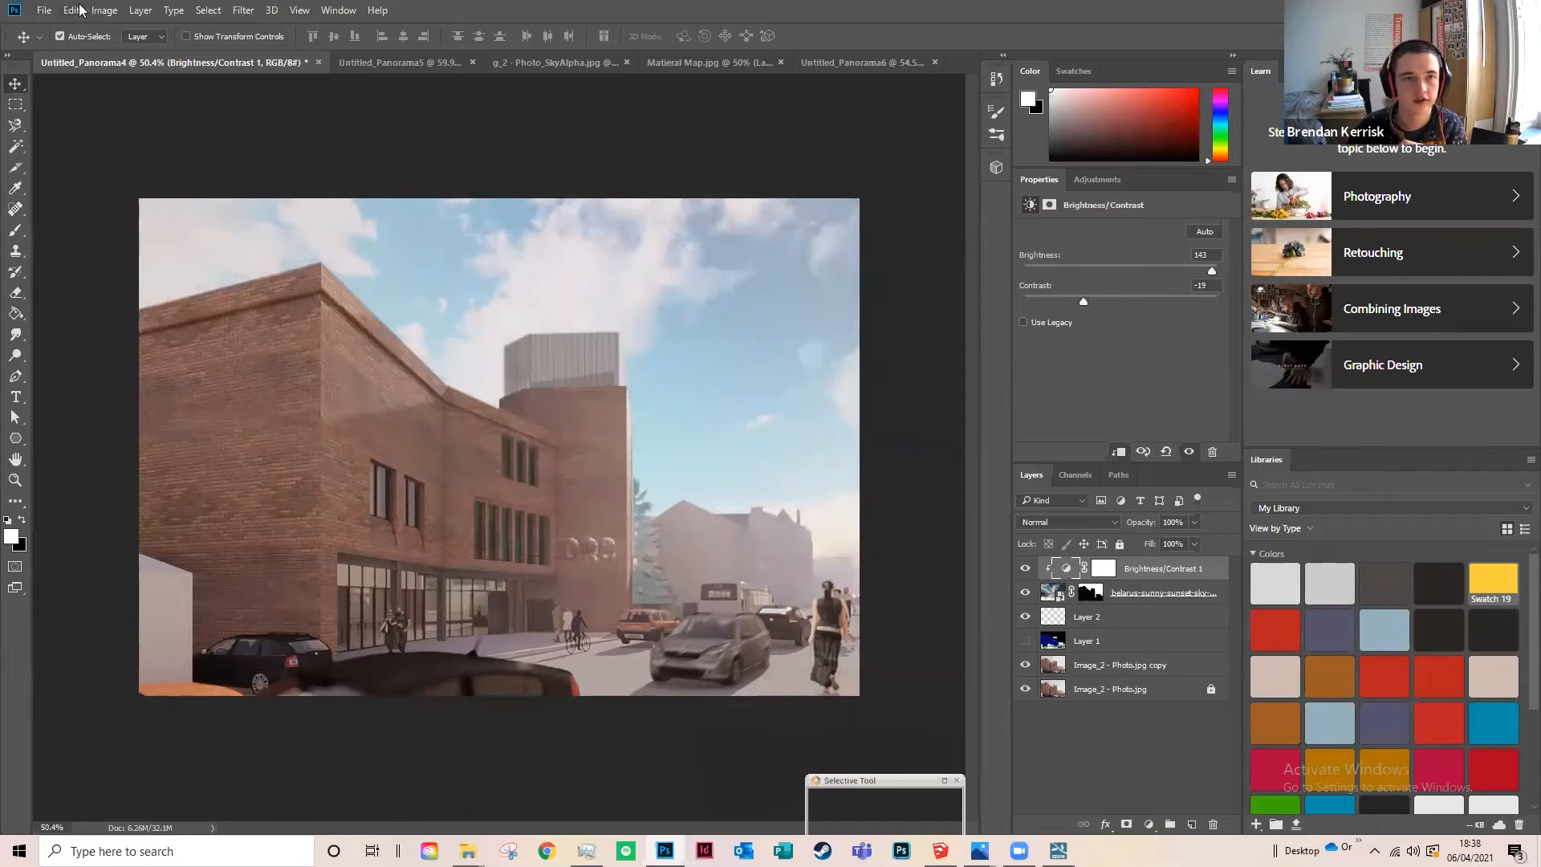
Step: Add a Curves adjustment clipped directly above the sunset sky layer and pull the curve's white point inward to brighten the sky
left_click(104, 10)
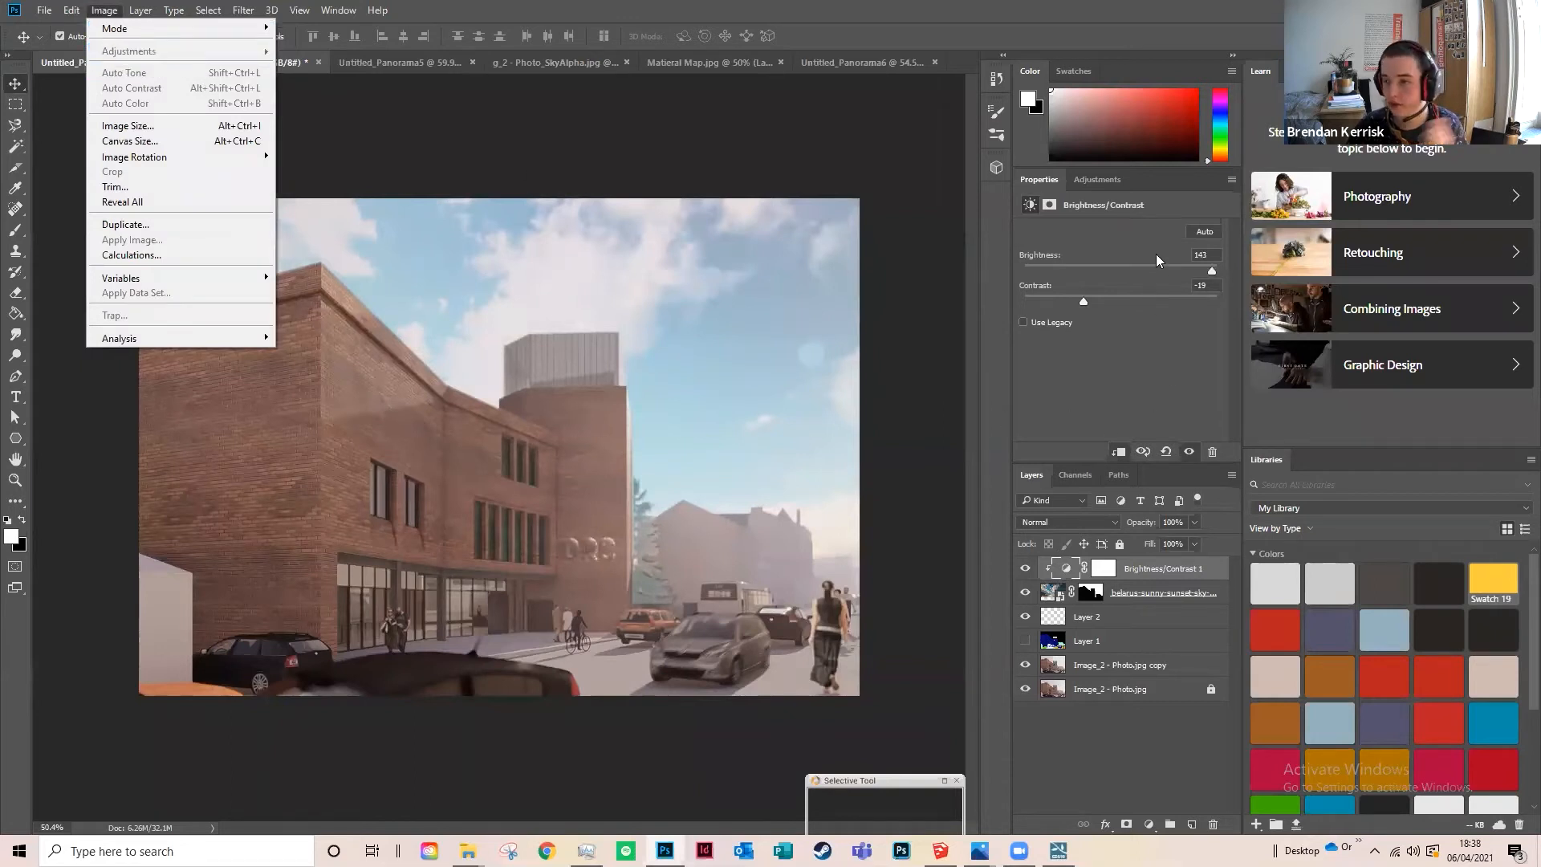
left_click(1082, 175)
left_click(1082, 175)
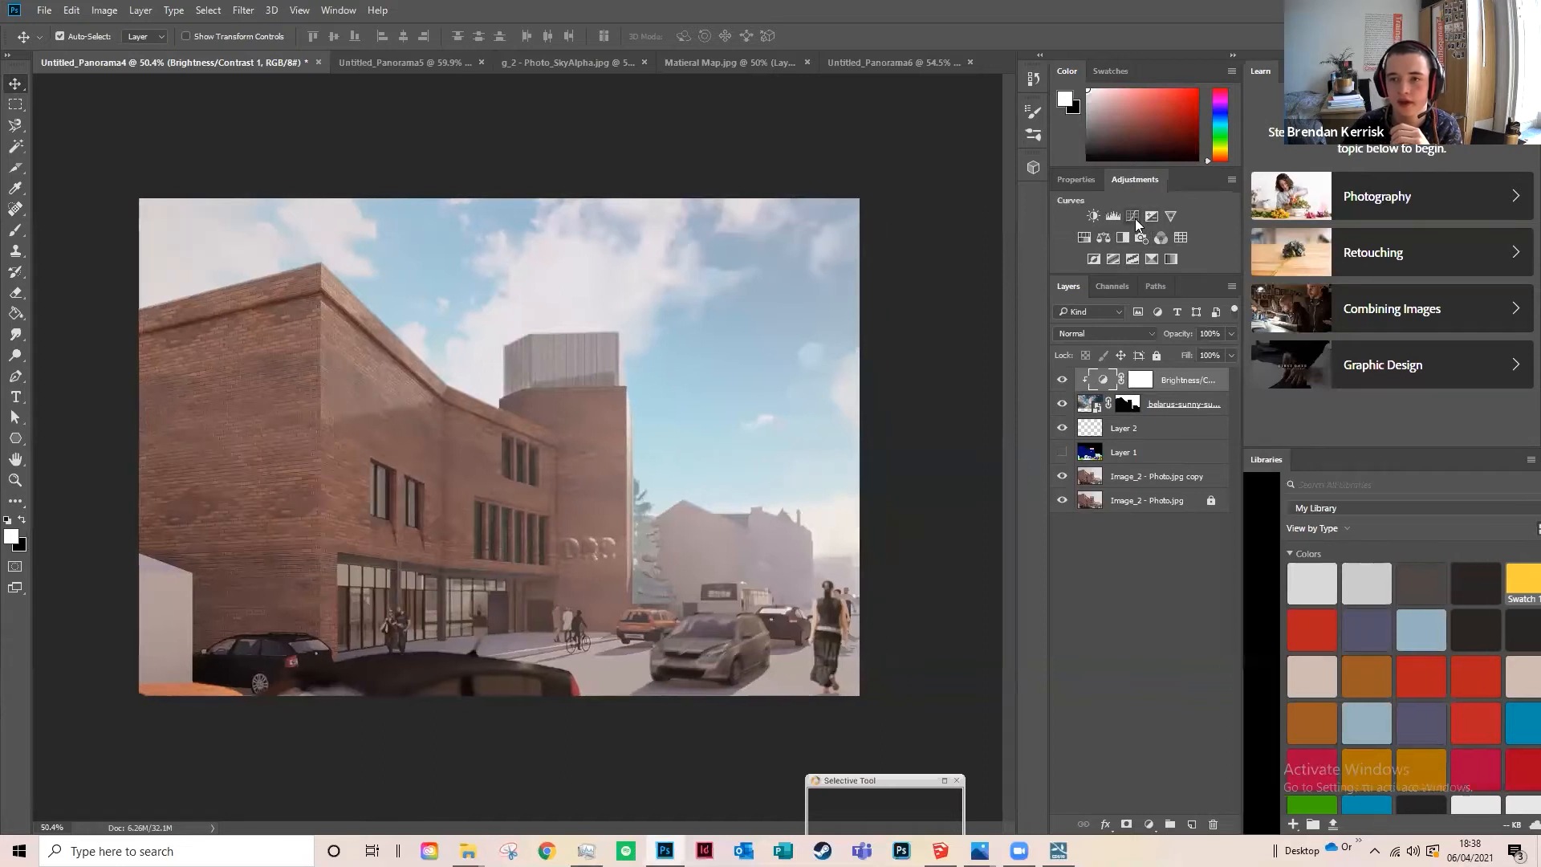
left_click(1133, 217)
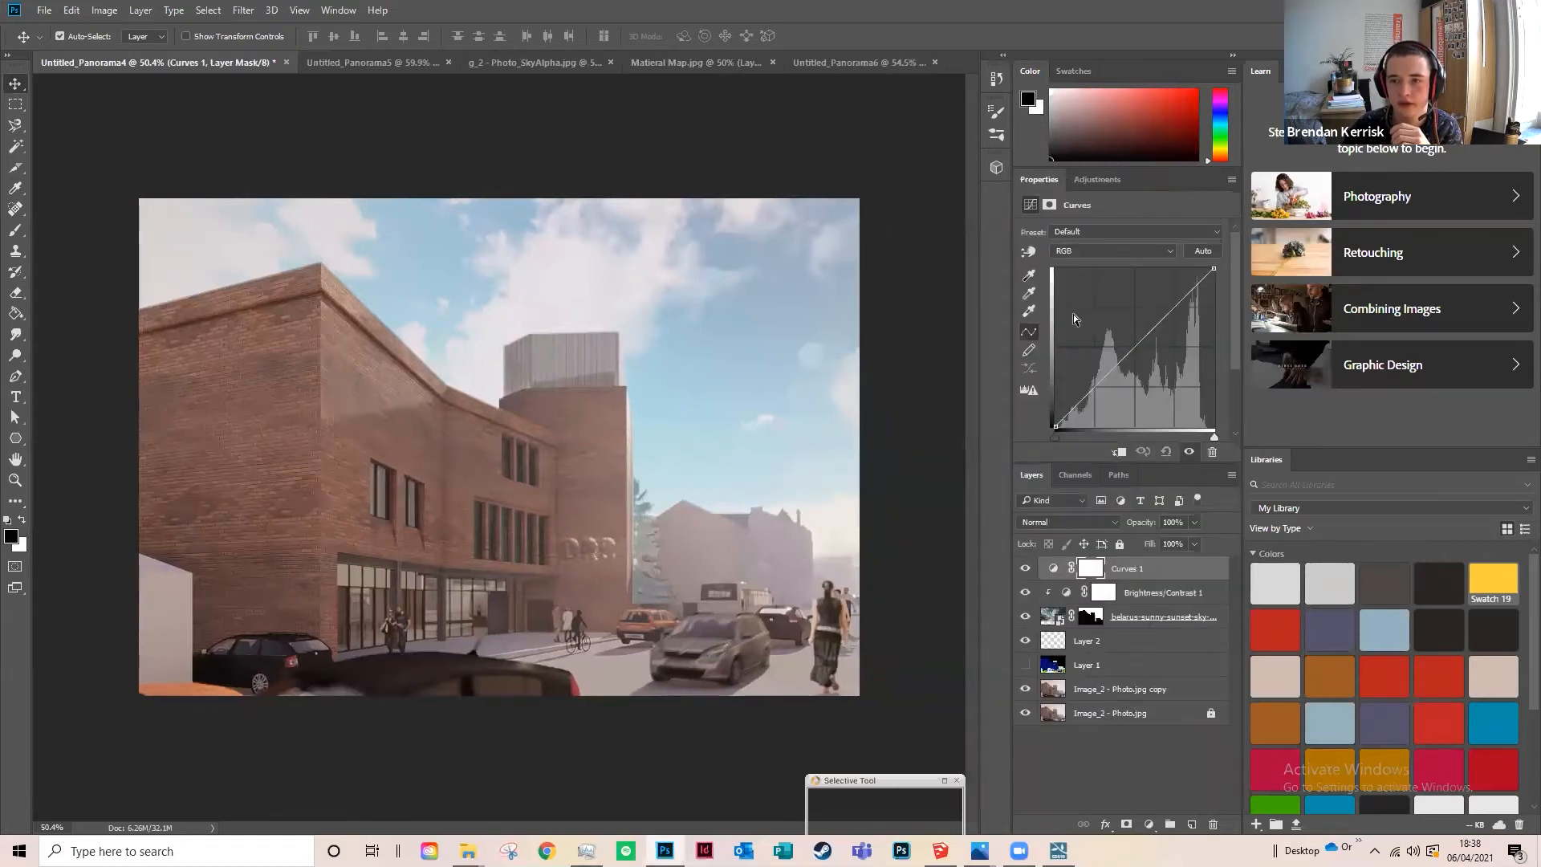
mouse_move(1214, 268)
left_mouse_down()
mouse_move(1192, 274)
mouse_move(1214, 268)
left_mouse_up()
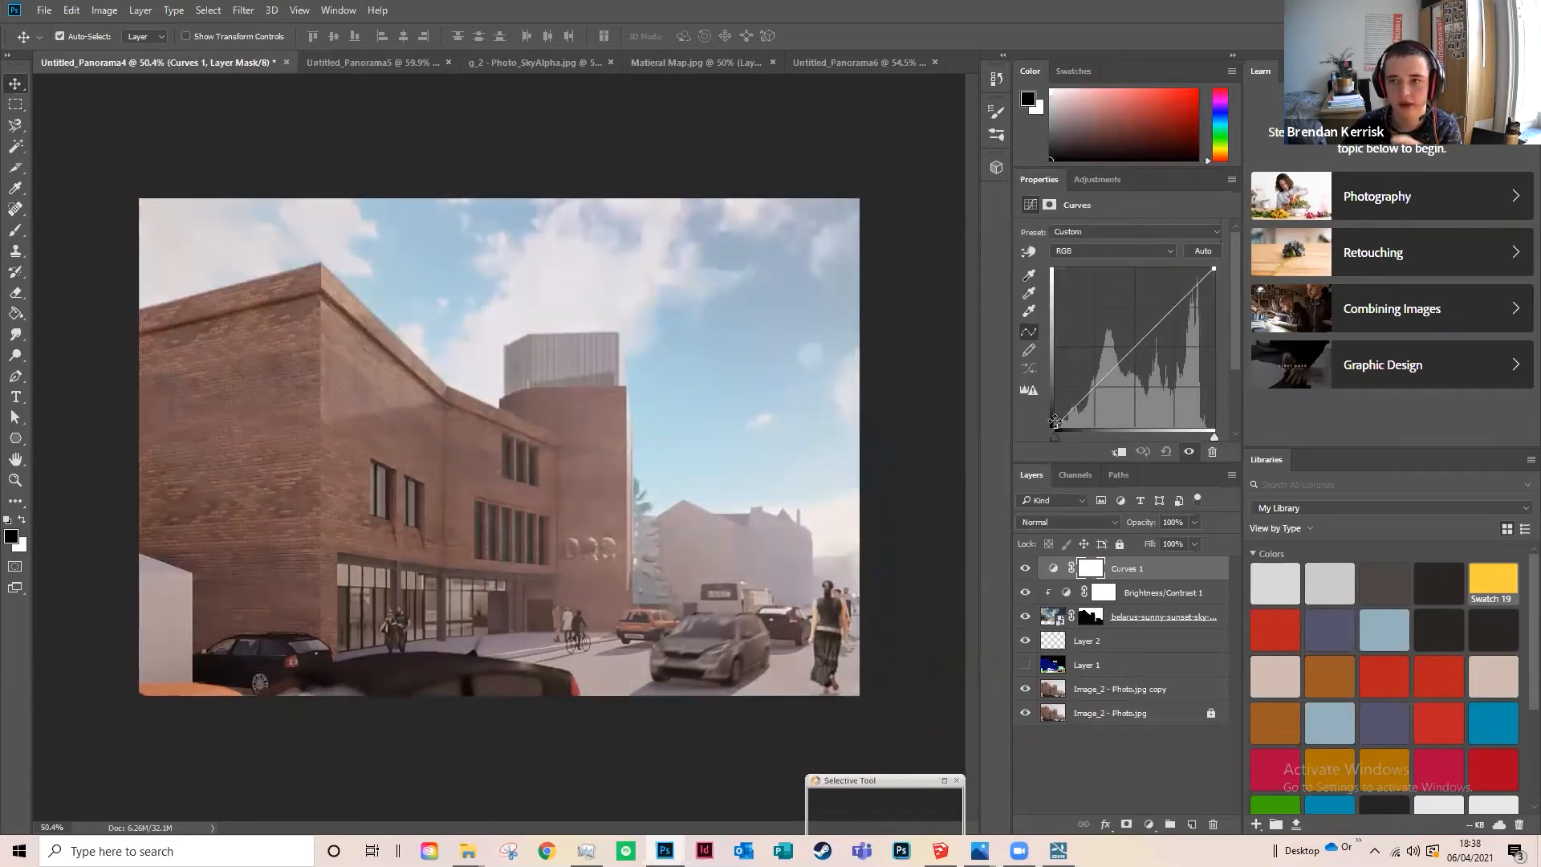
left_click_drag(1058, 425, 1052, 437)
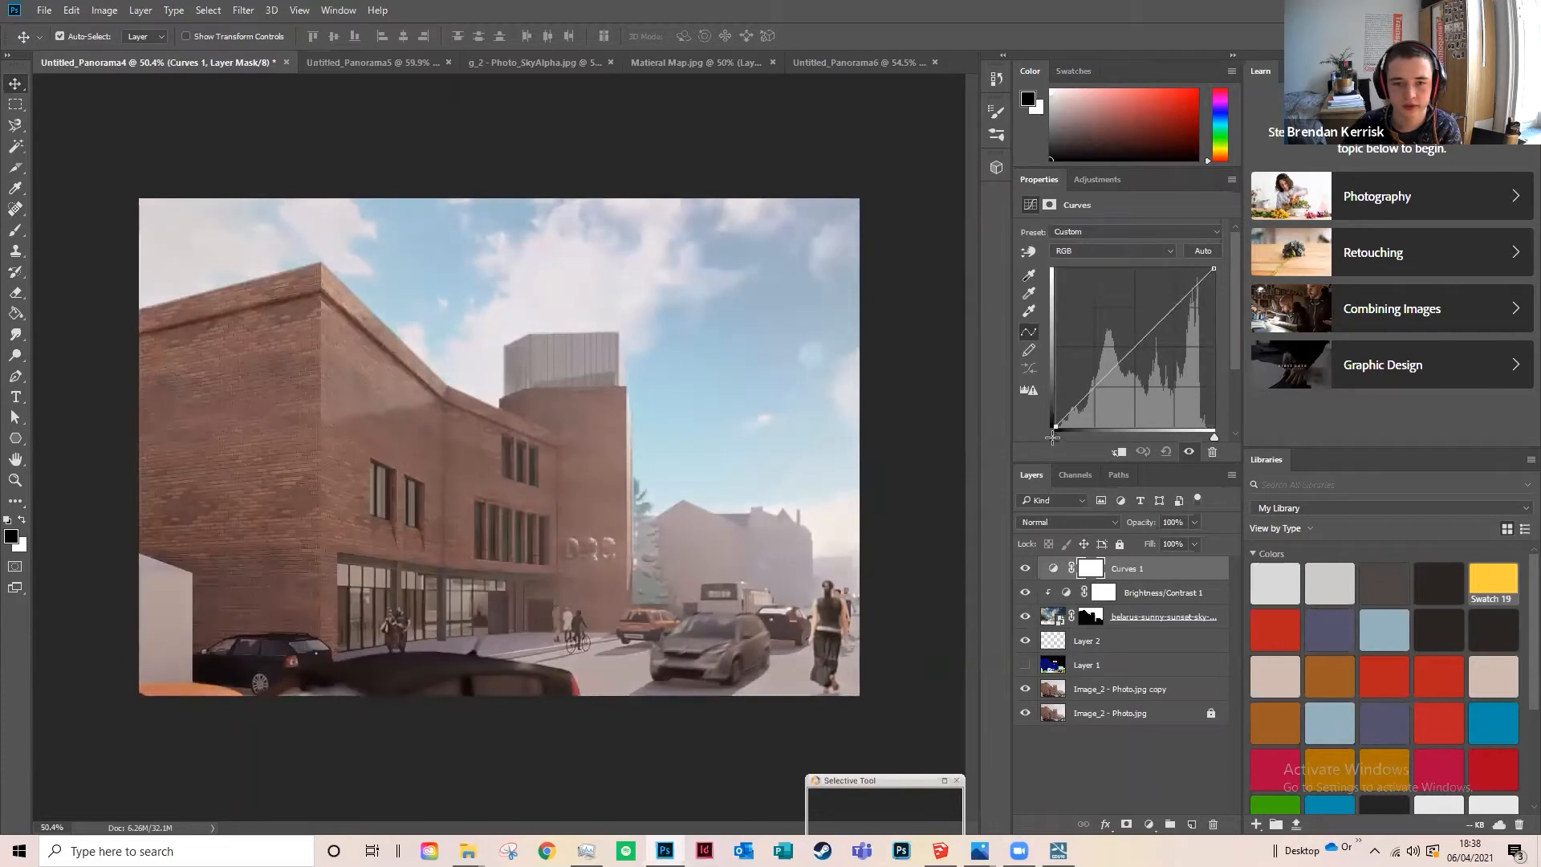
left_click_drag(1057, 570, 1060, 606)
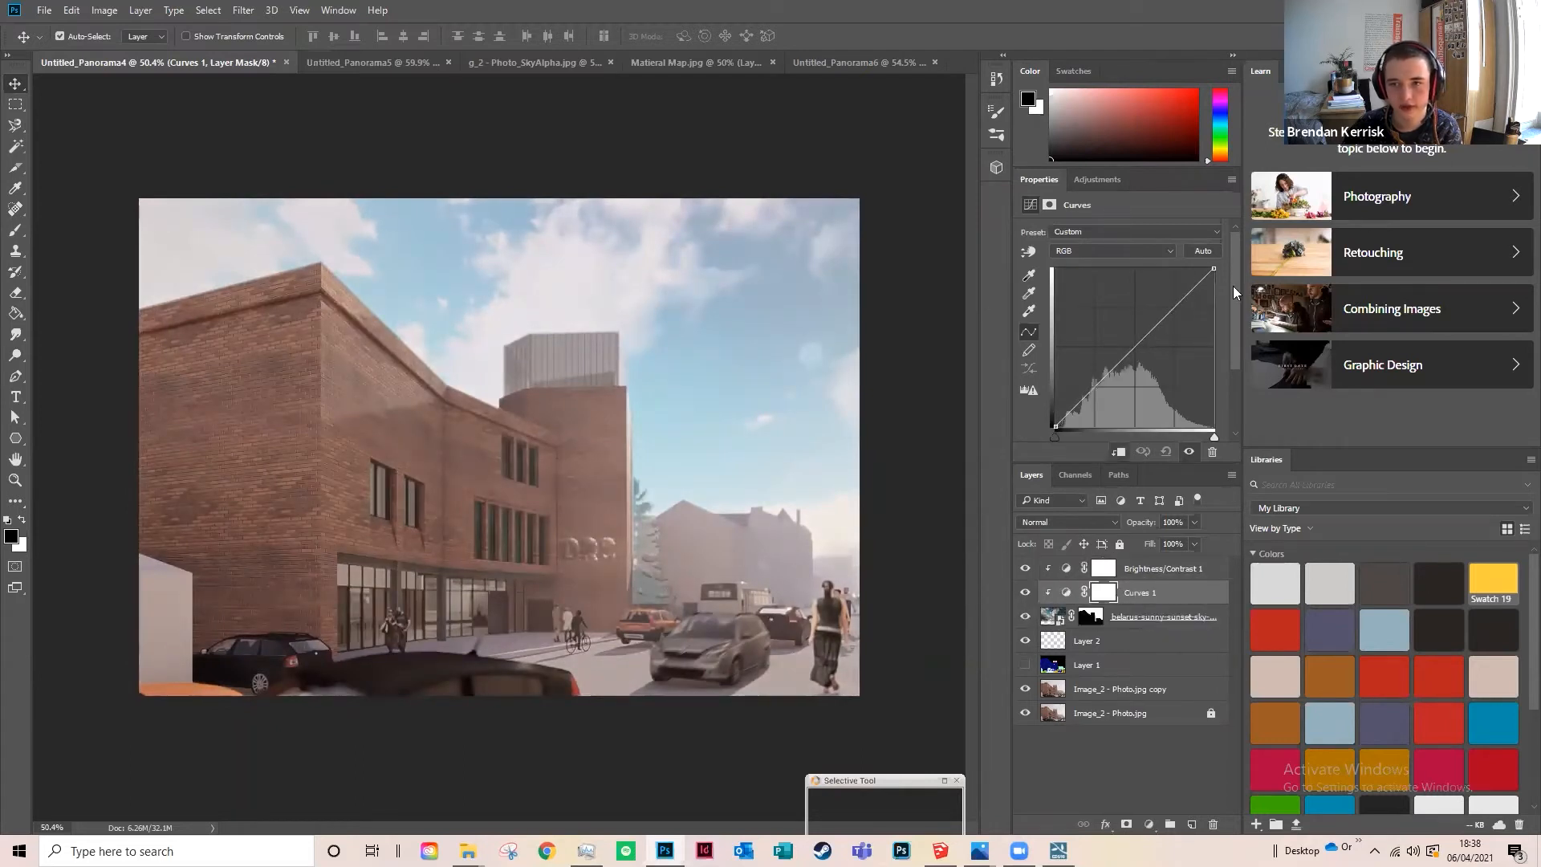
left_click_drag(1216, 268, 1185, 269)
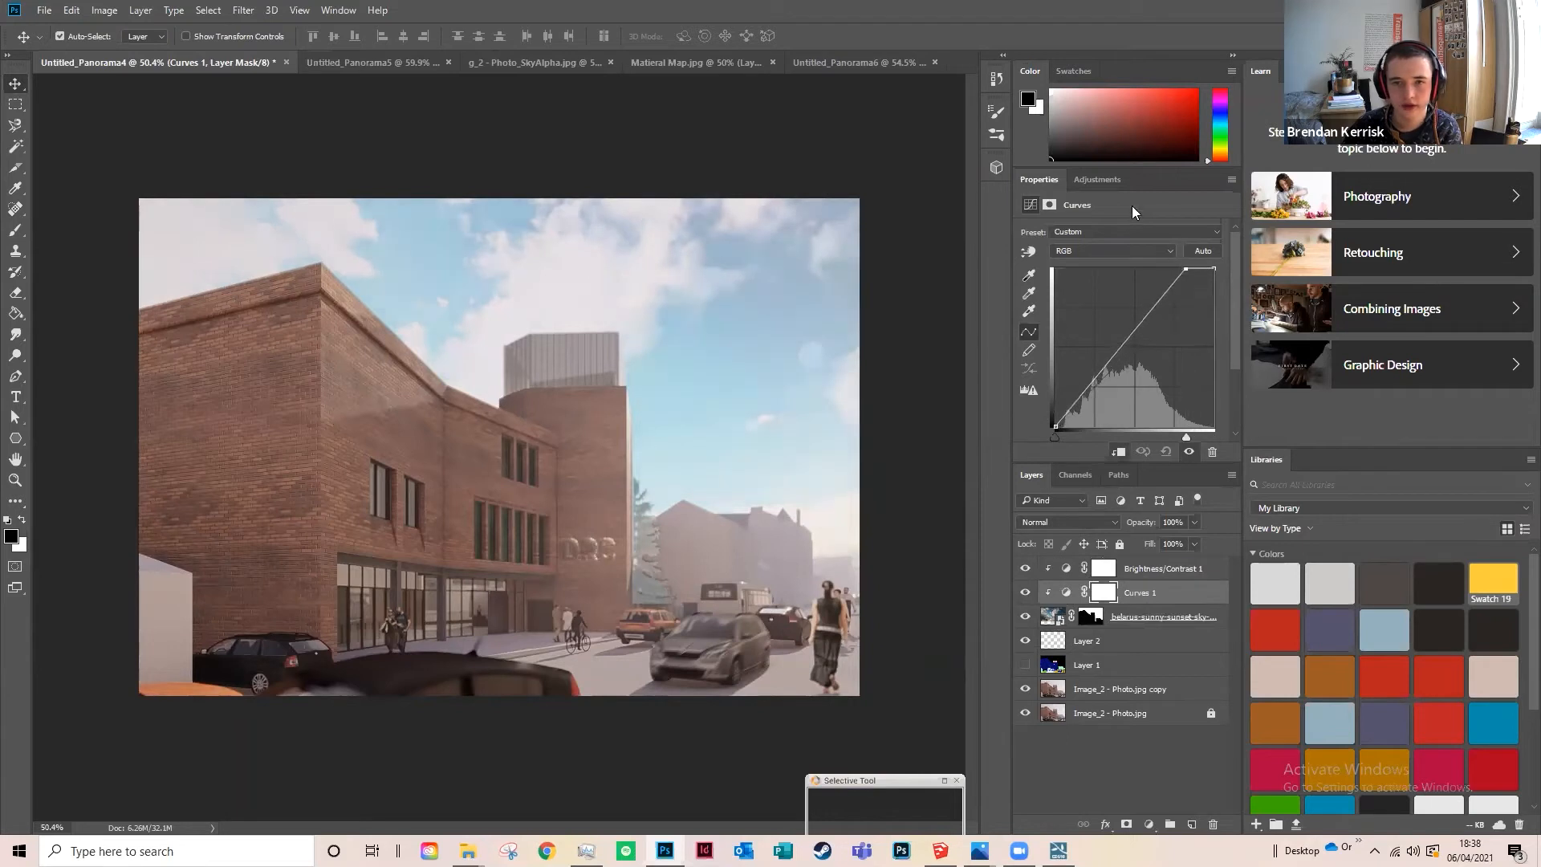
Step: Add a clipped Exposure adjustment above Curves with exposure -0.83, offset +0.0333 and gamma correction 1.13
left_click(1098, 173)
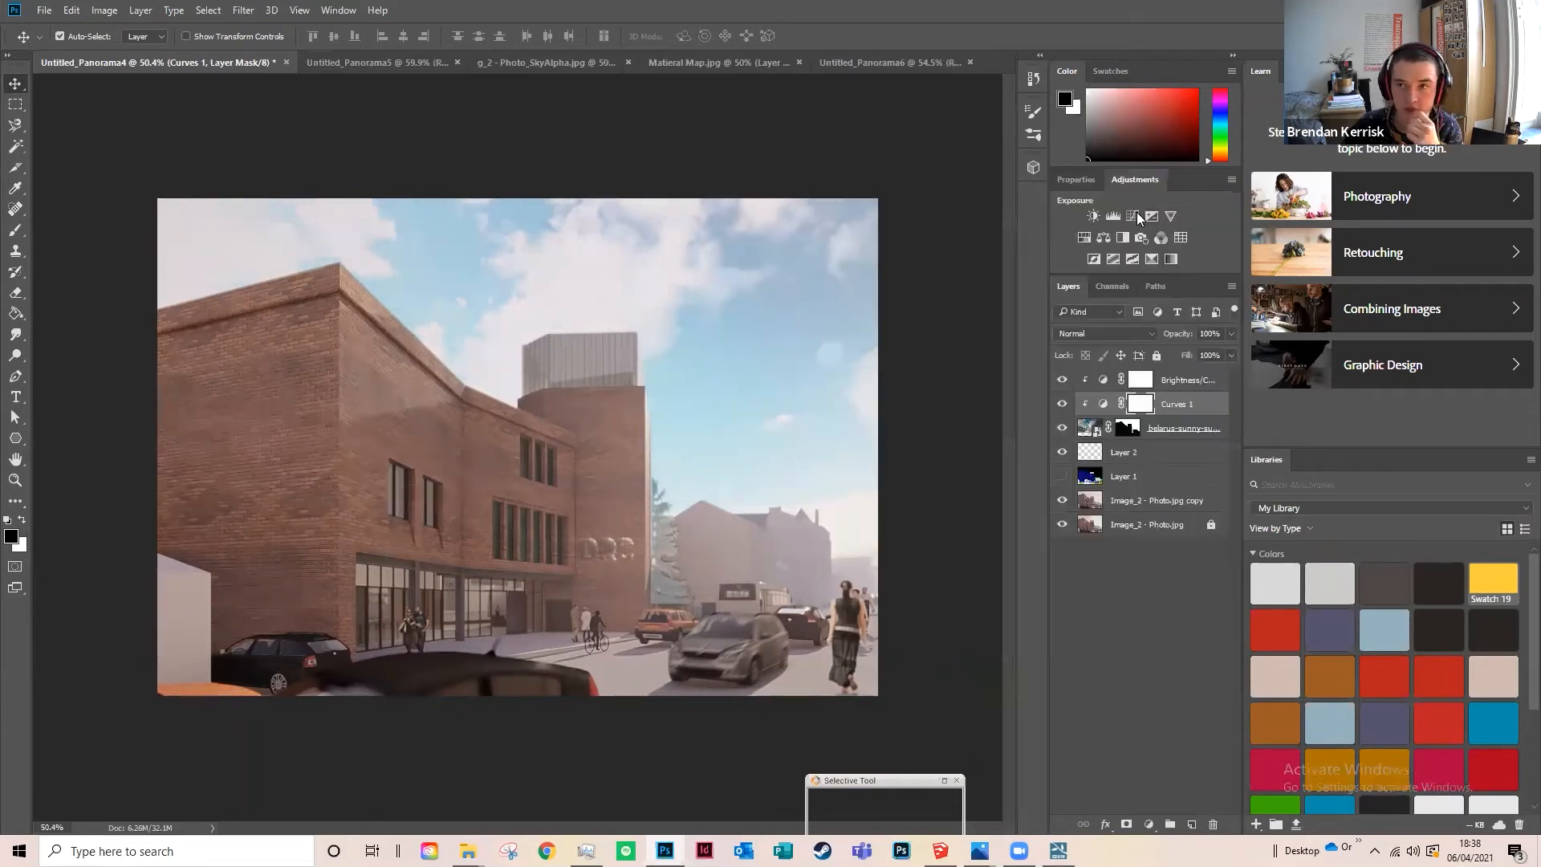
left_click(1151, 217)
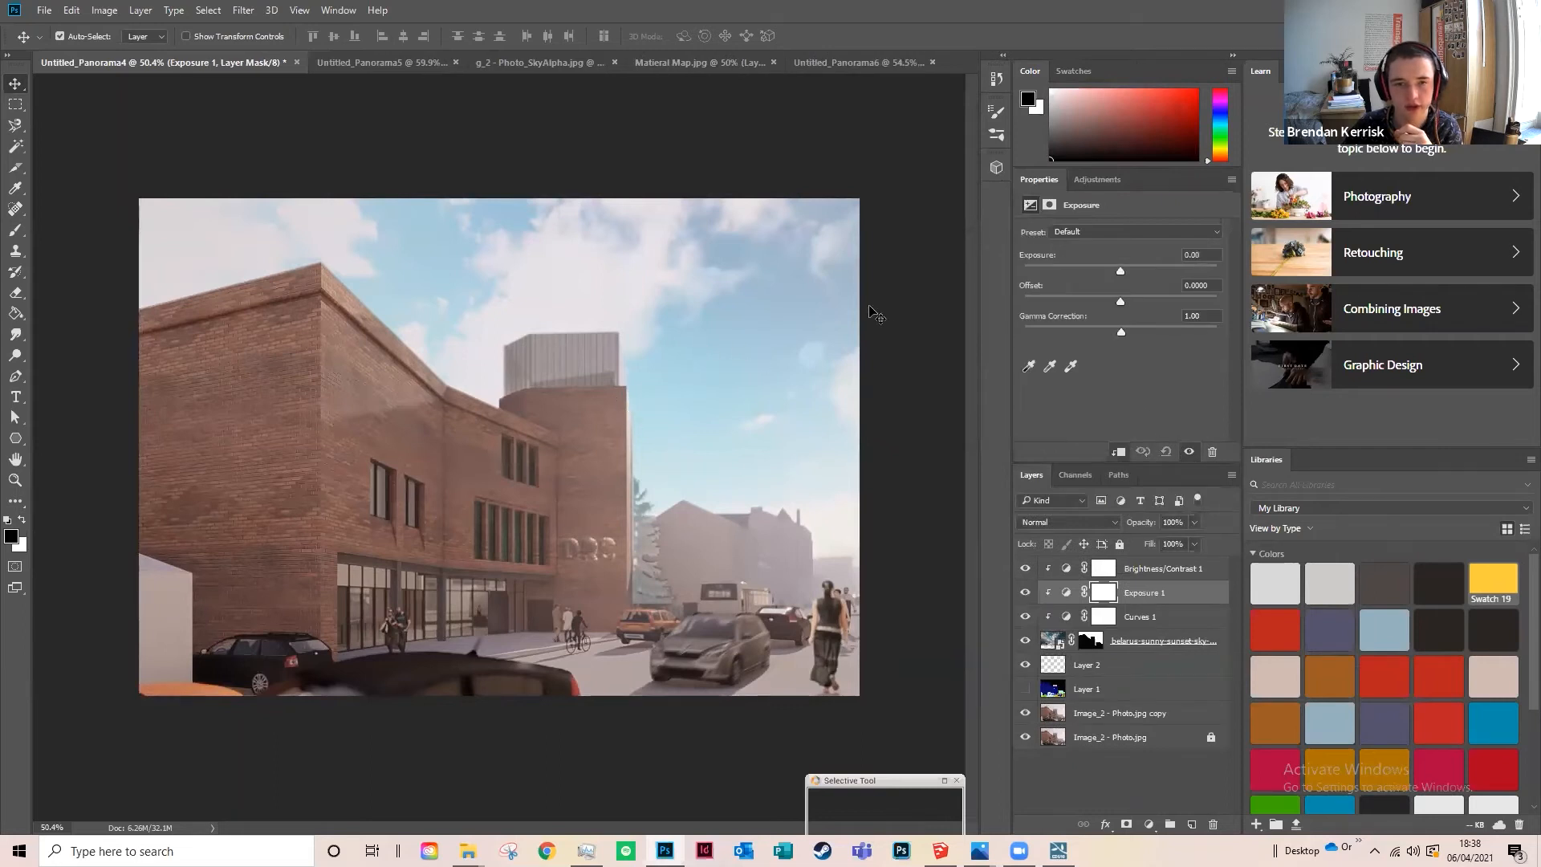
left_click_drag(1119, 277, 1111, 333)
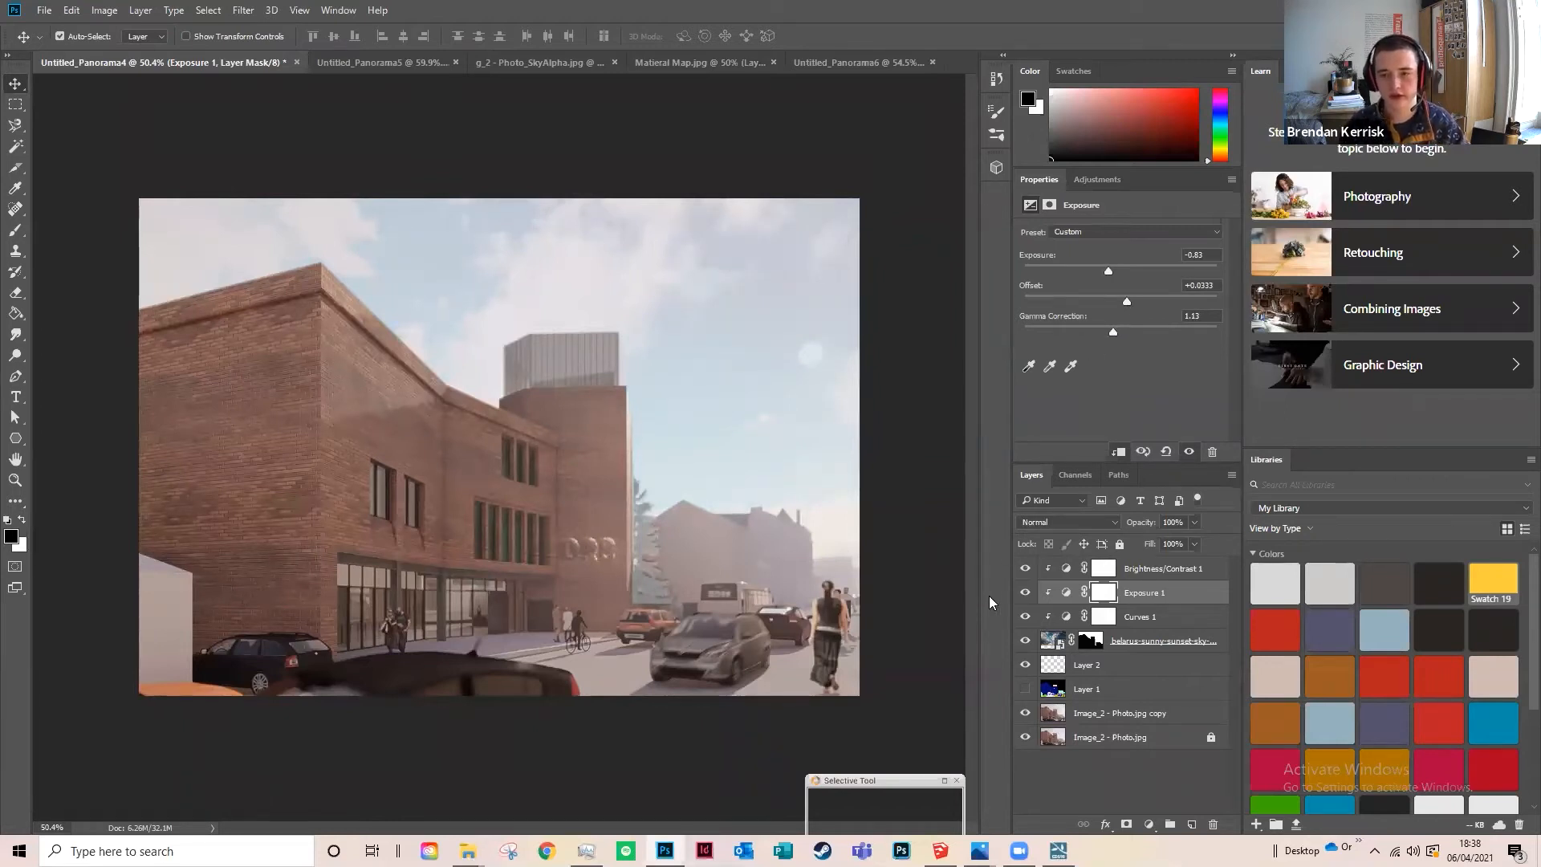
Step: Compare the sky with and without the Curves, Exposure and Brightness/Contrast adjustments by hiding and restoring them
left_click(1025, 616)
left_click(1026, 592)
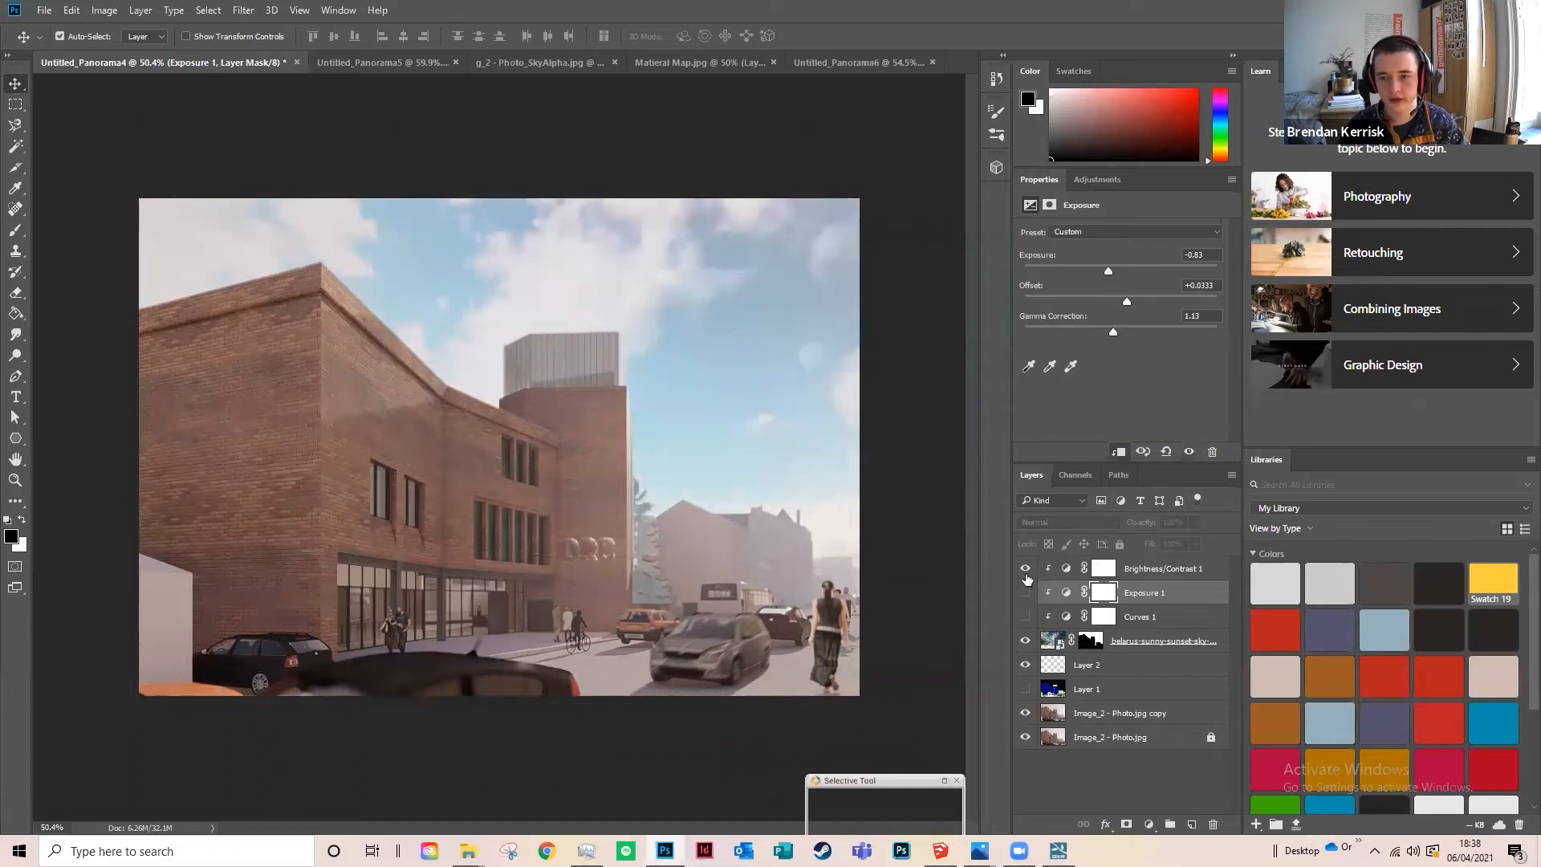
left_click(1025, 569)
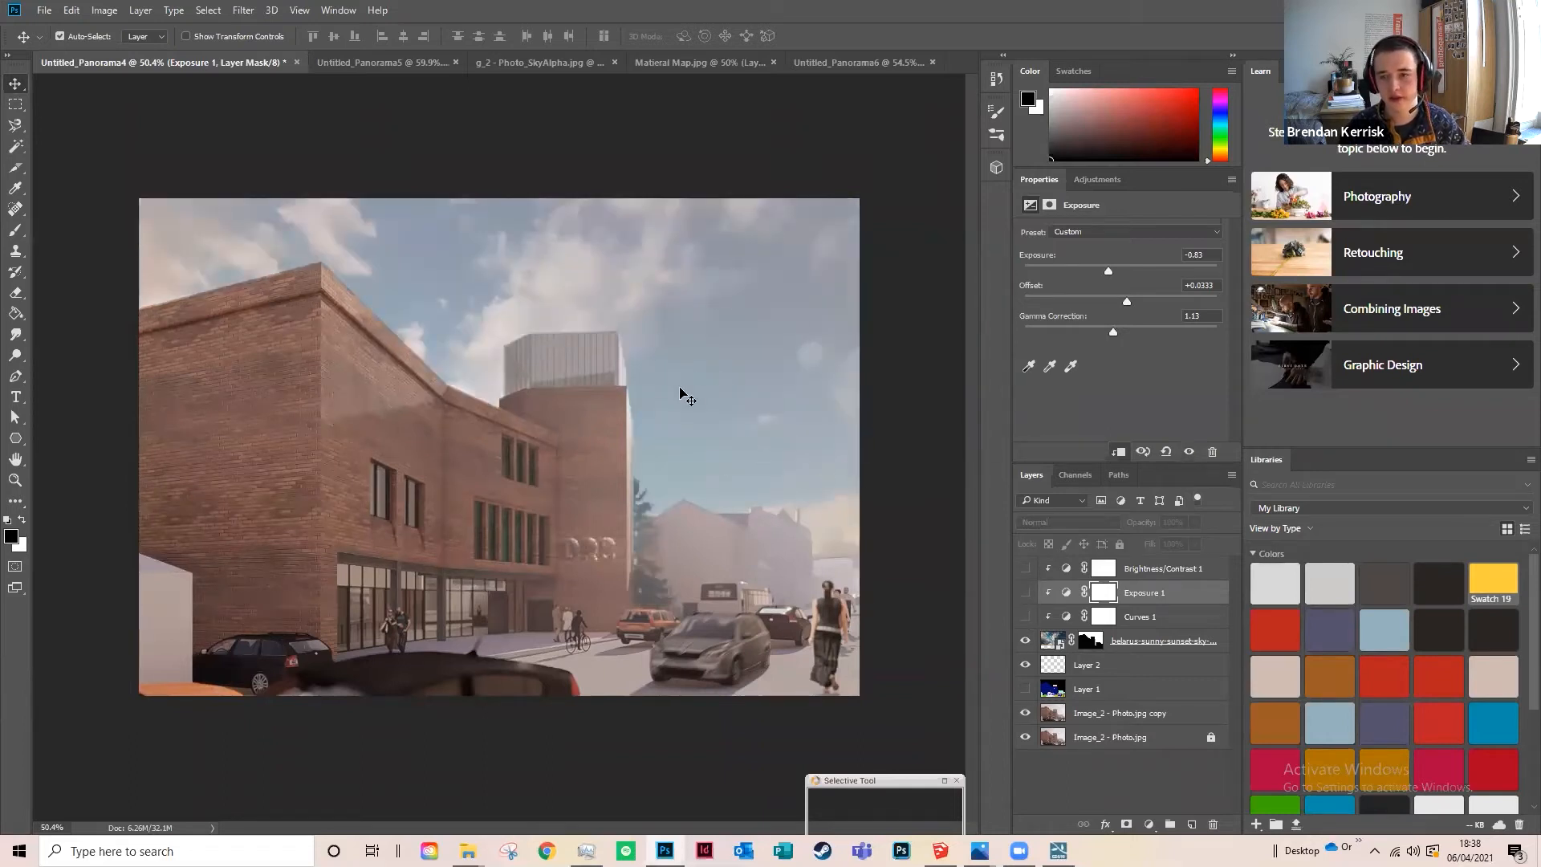
left_click(1194, 644)
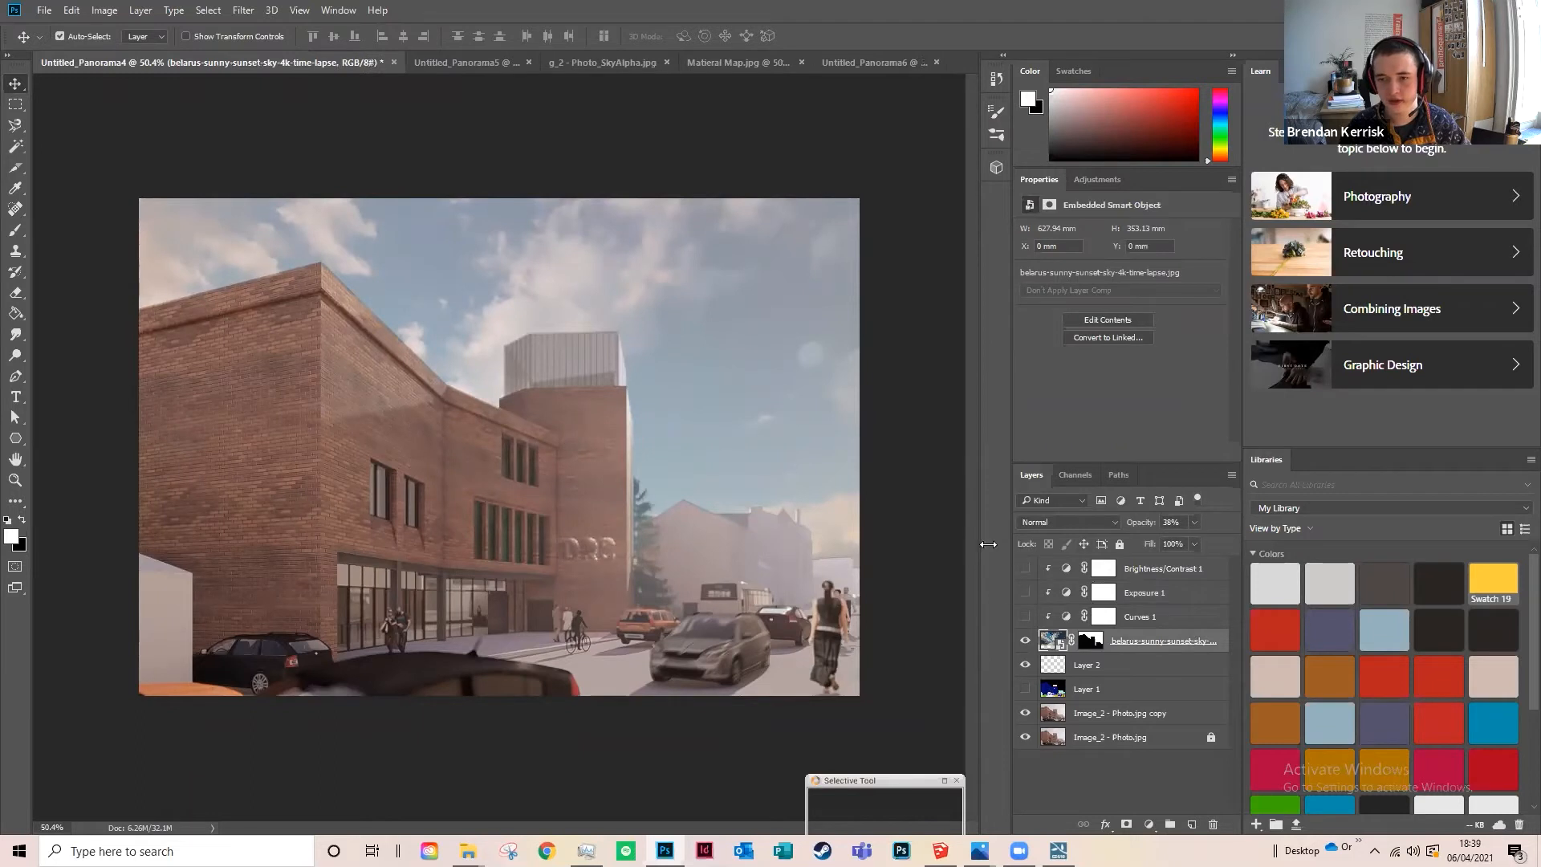
left_click(1026, 569)
left_click(1026, 593)
left_click(1026, 616)
left_click(1025, 640)
left_click(1026, 641)
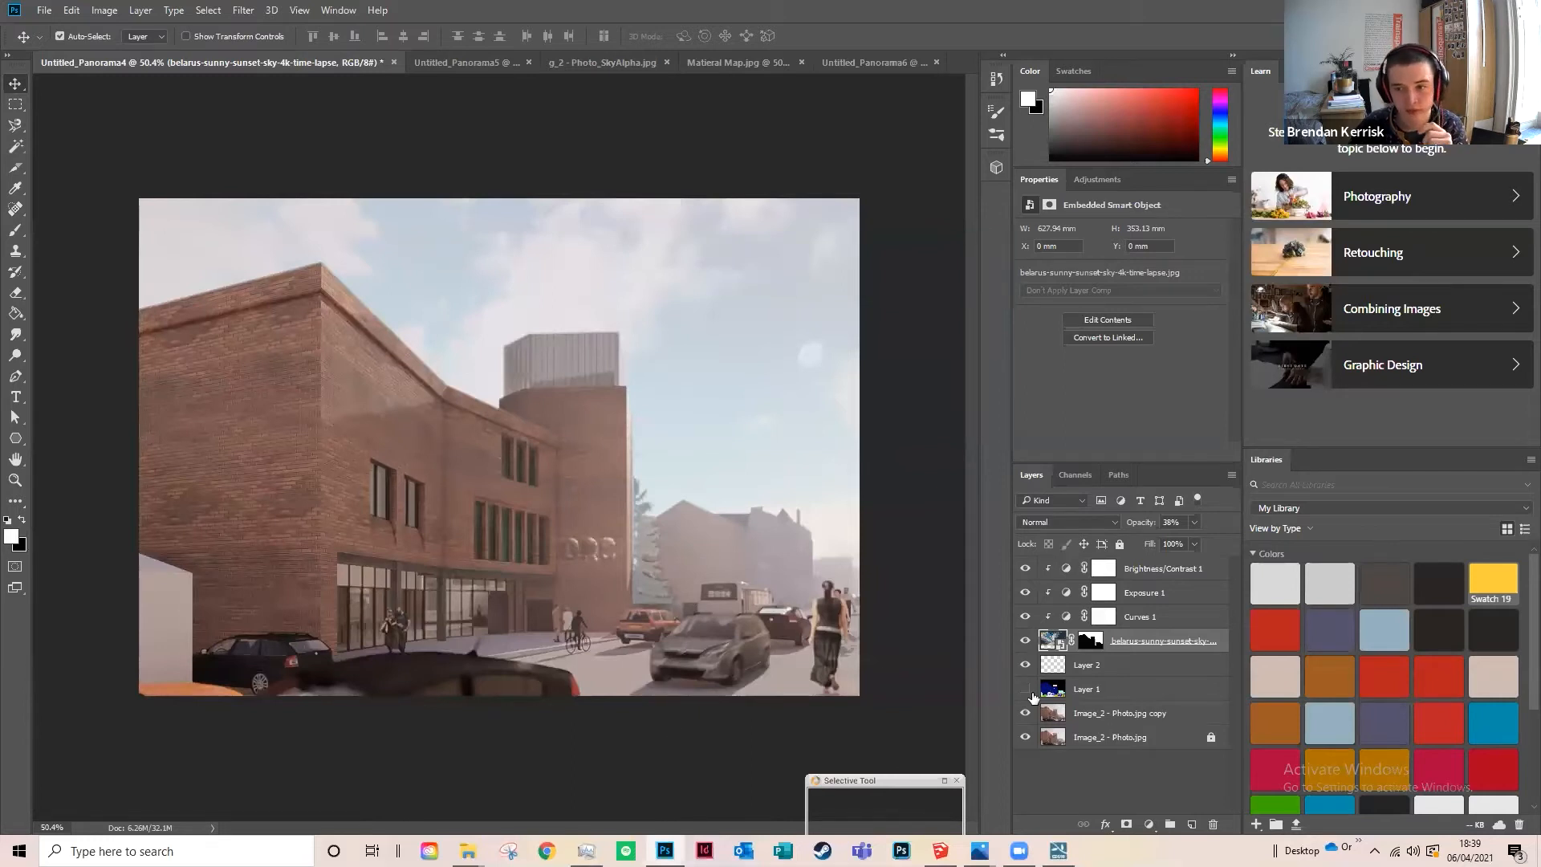
Step: Show the Layer 1 material map, try a Color Range selection of its dark blue walls at fuzziness 8 sampling only the current layer, and deselect
left_click(1058, 692)
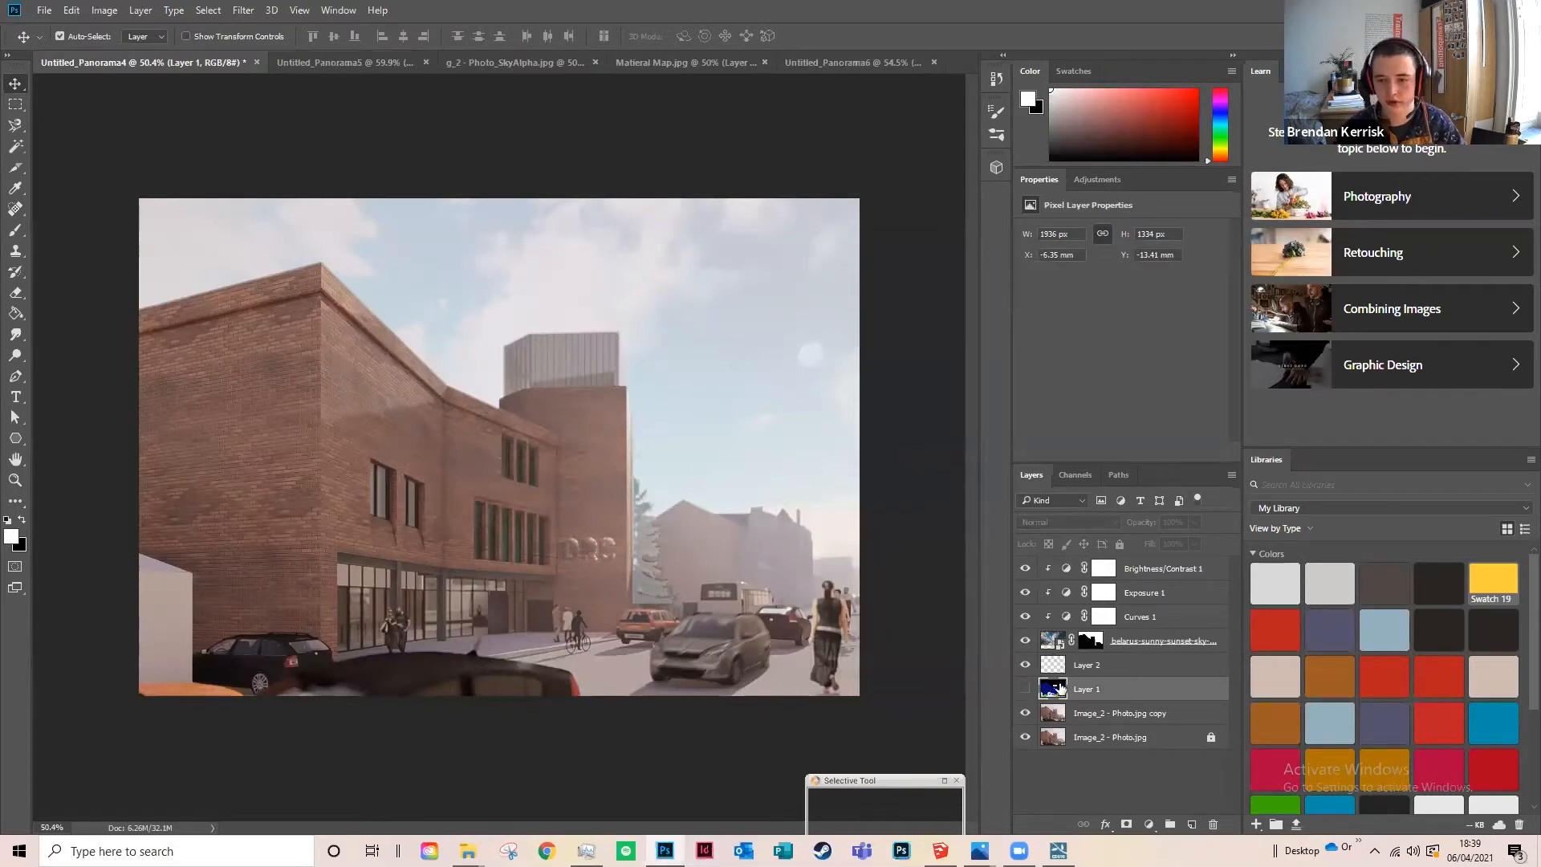
left_click(1025, 689)
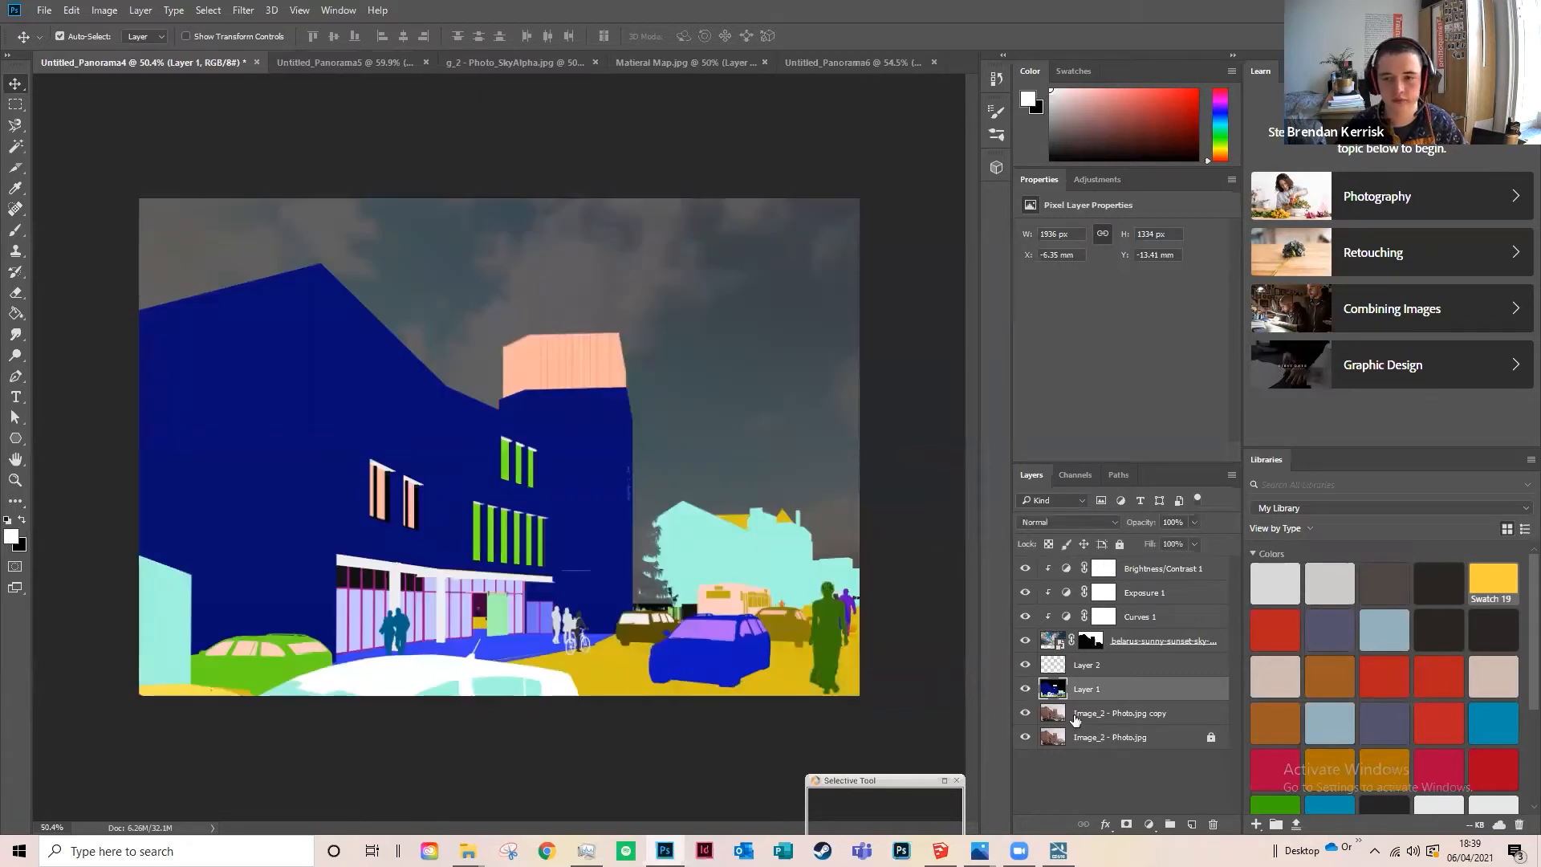
left_click(207, 13)
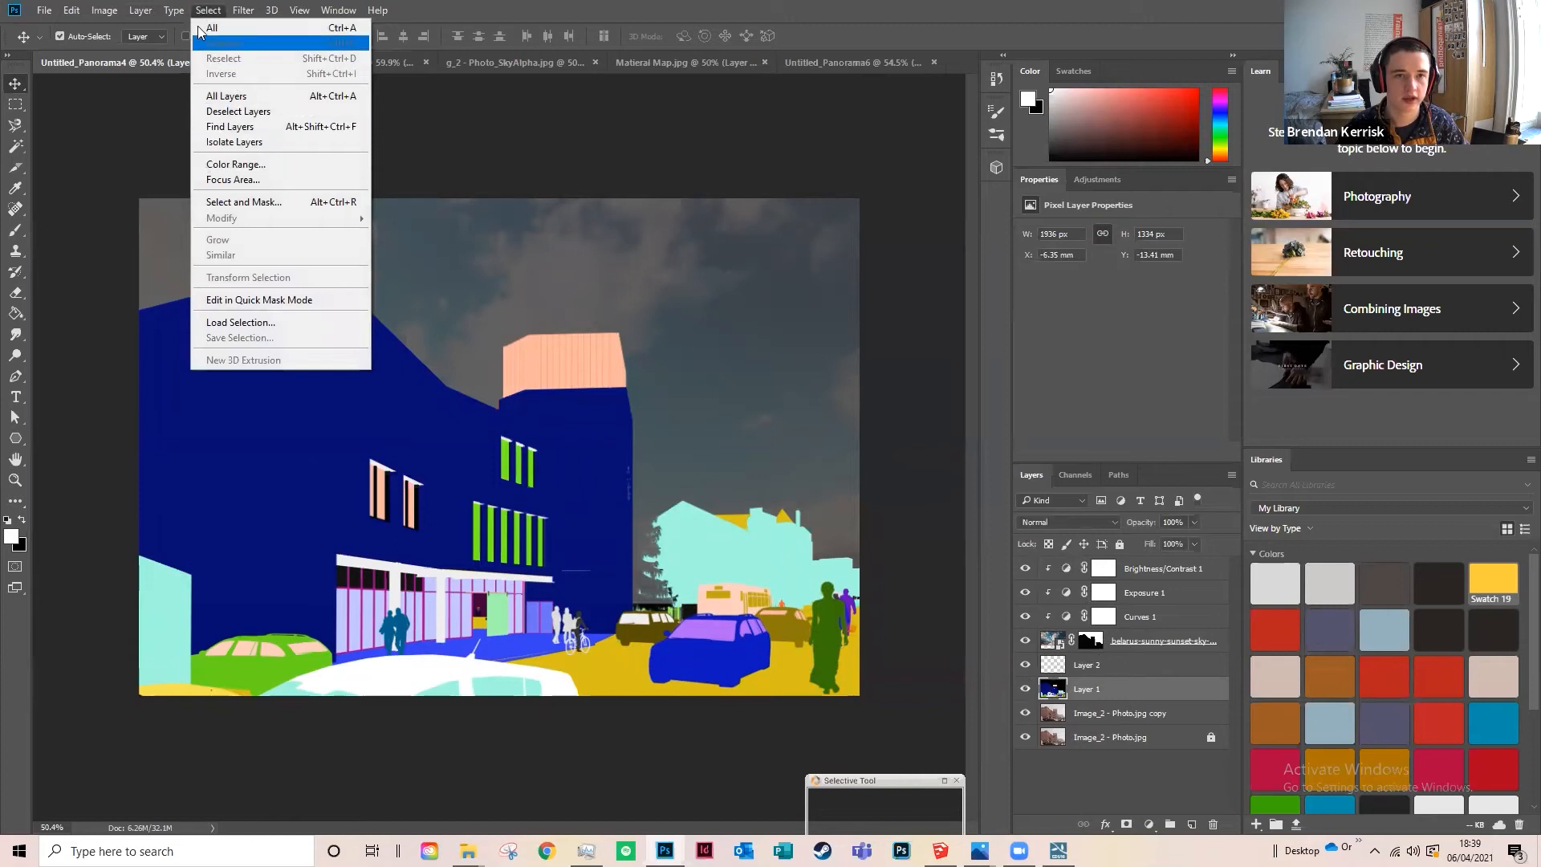
left_click(258, 165)
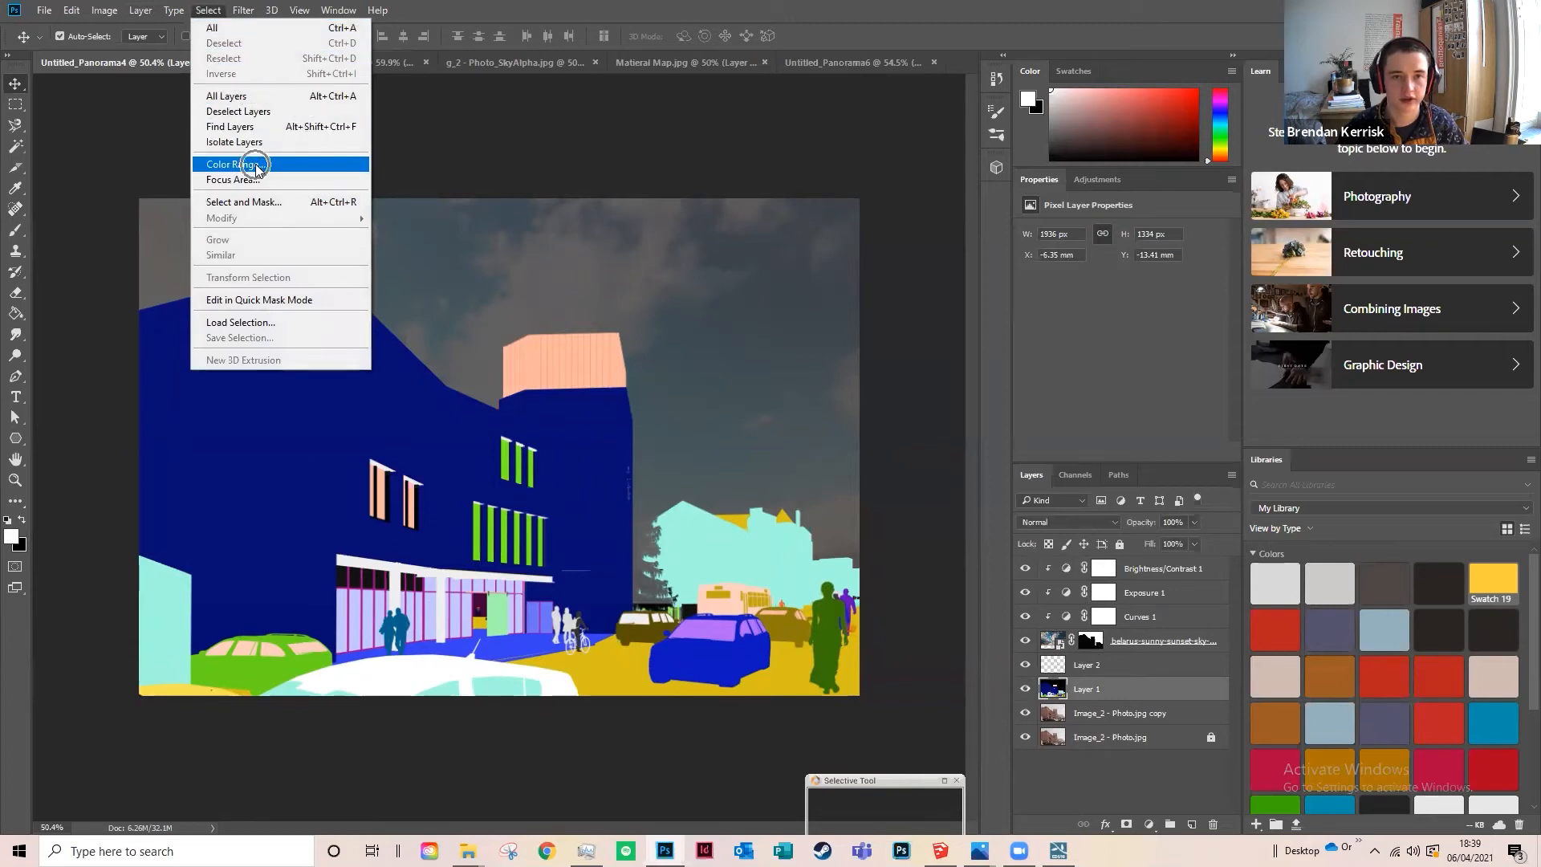
left_click(306, 361)
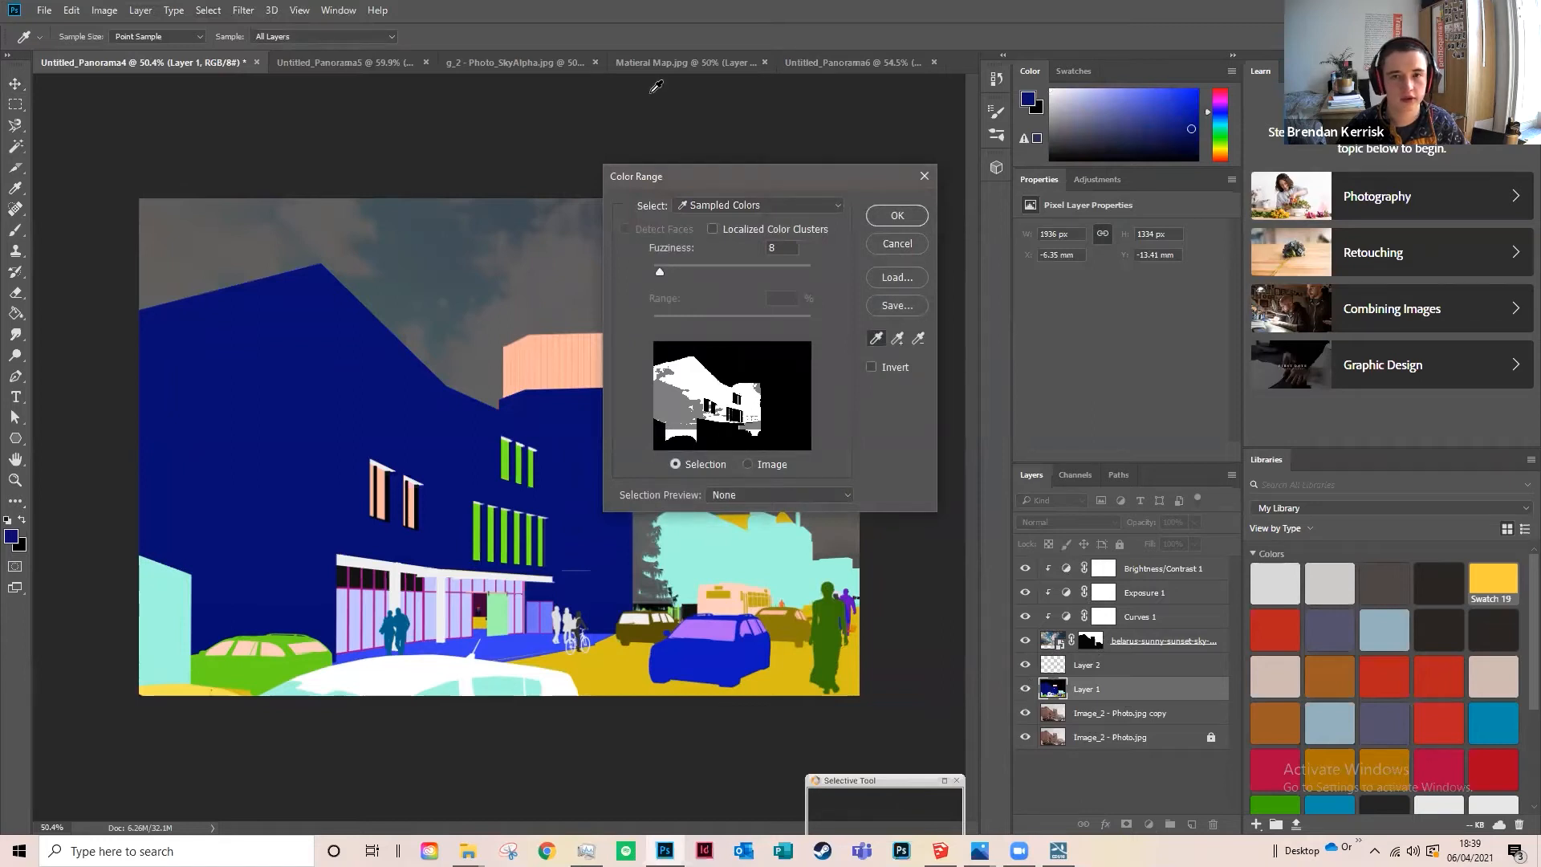
left_click(309, 37)
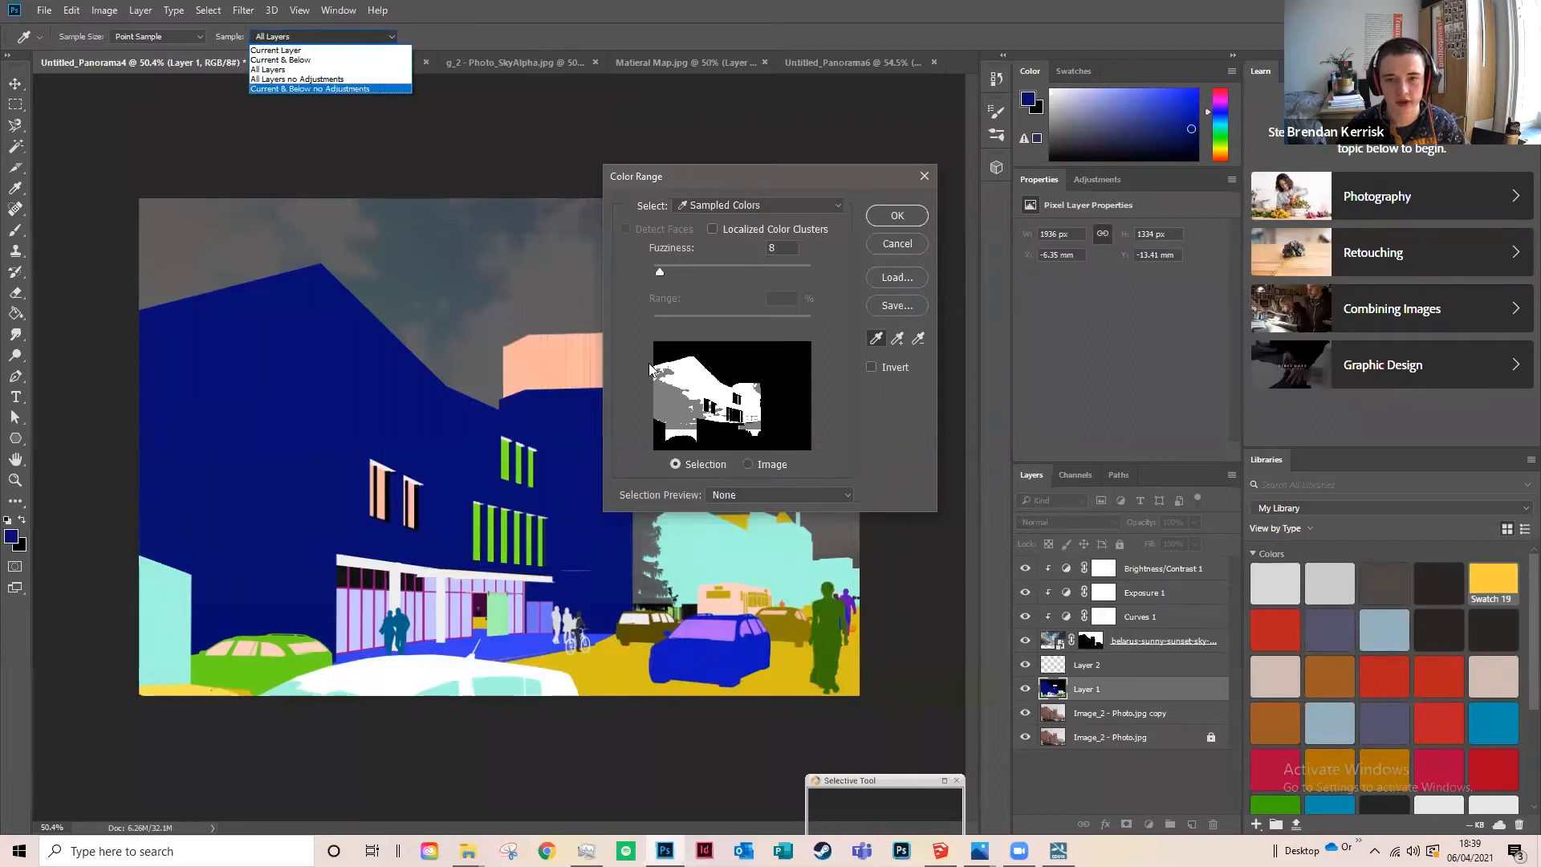
left_click(280, 49)
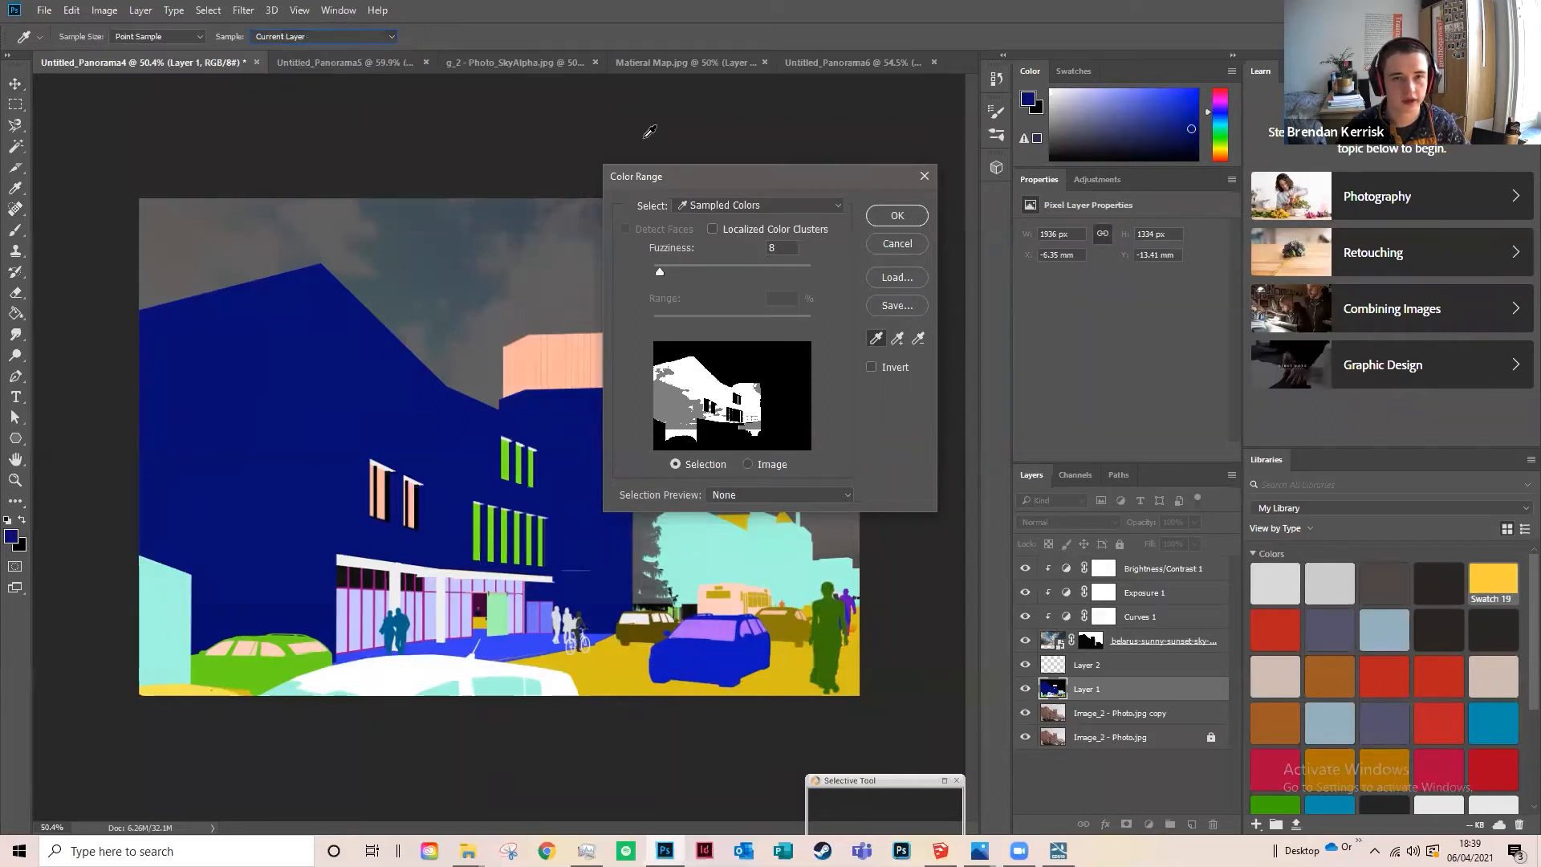
left_click(896, 215)
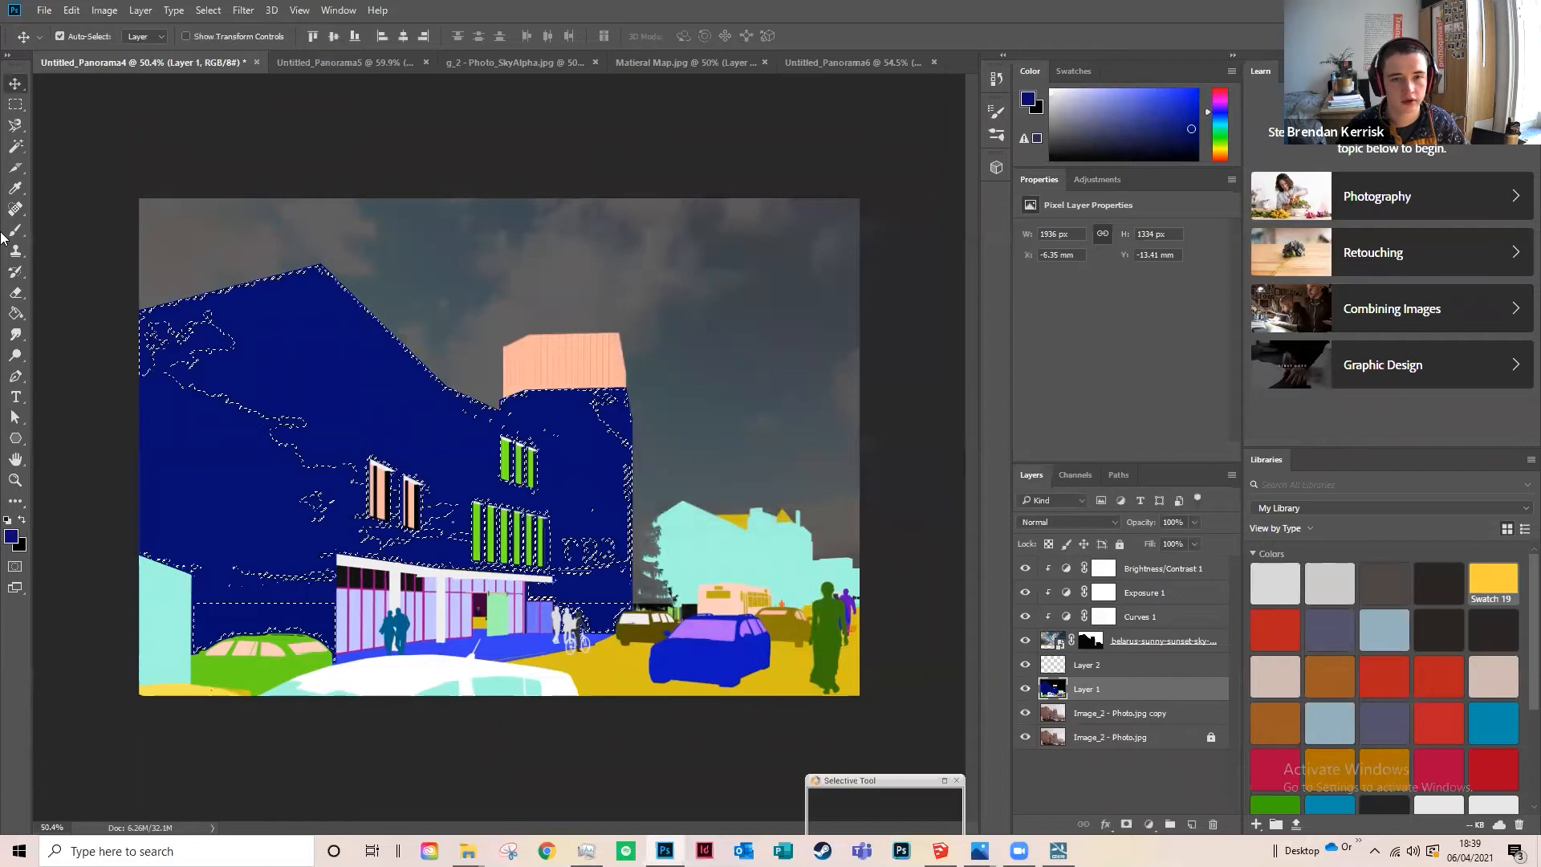
key("alt+BackSpace")
key("ctrl+d")
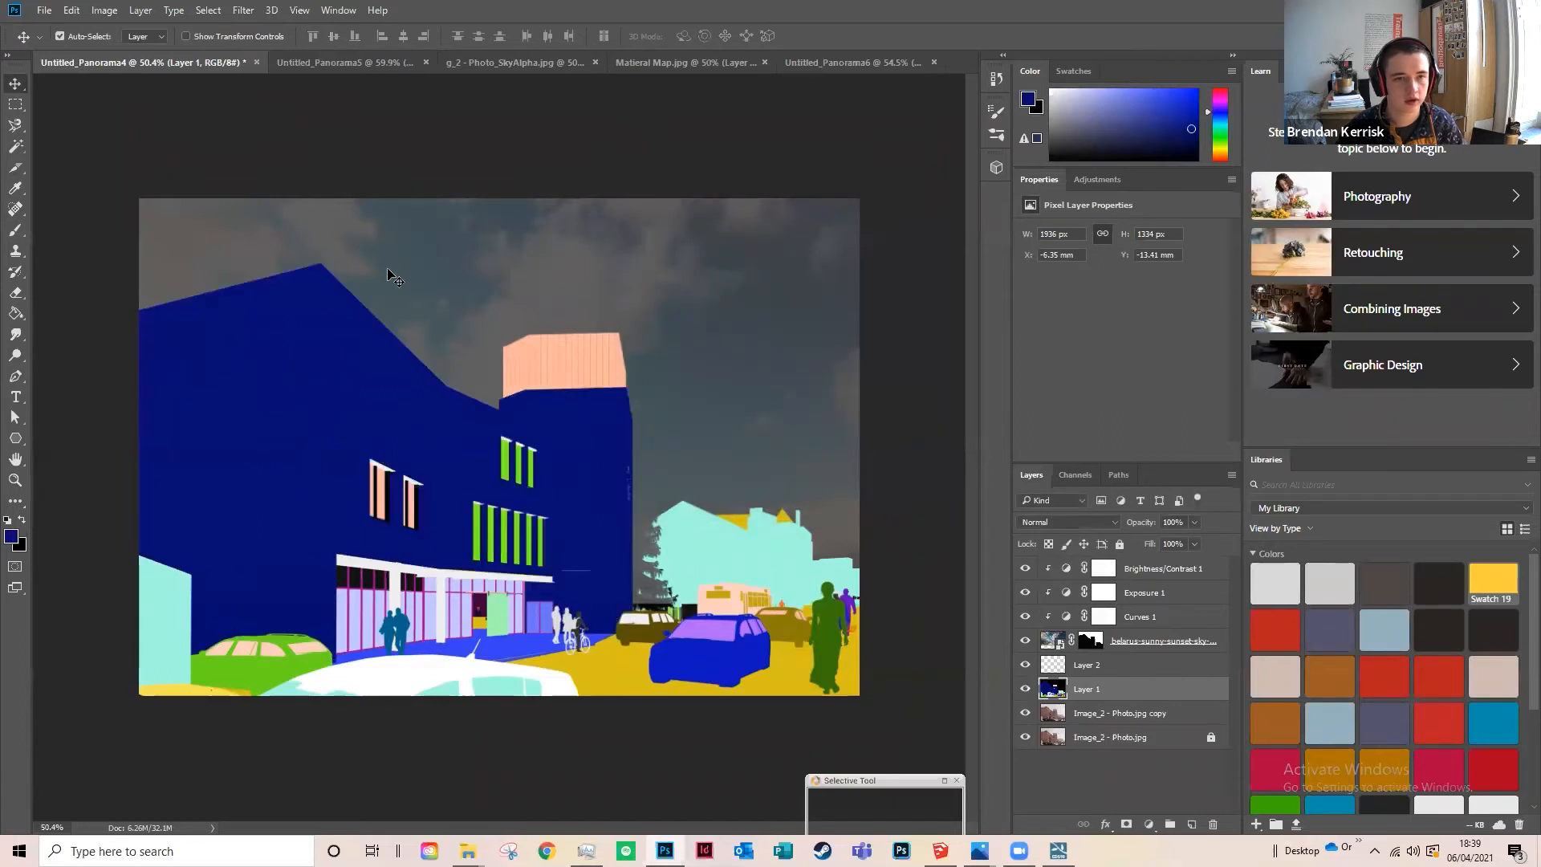
Step: Select the material map's dark blue walls with Color Range at a fuzziness of about 30
left_click(208, 11)
left_click(250, 169)
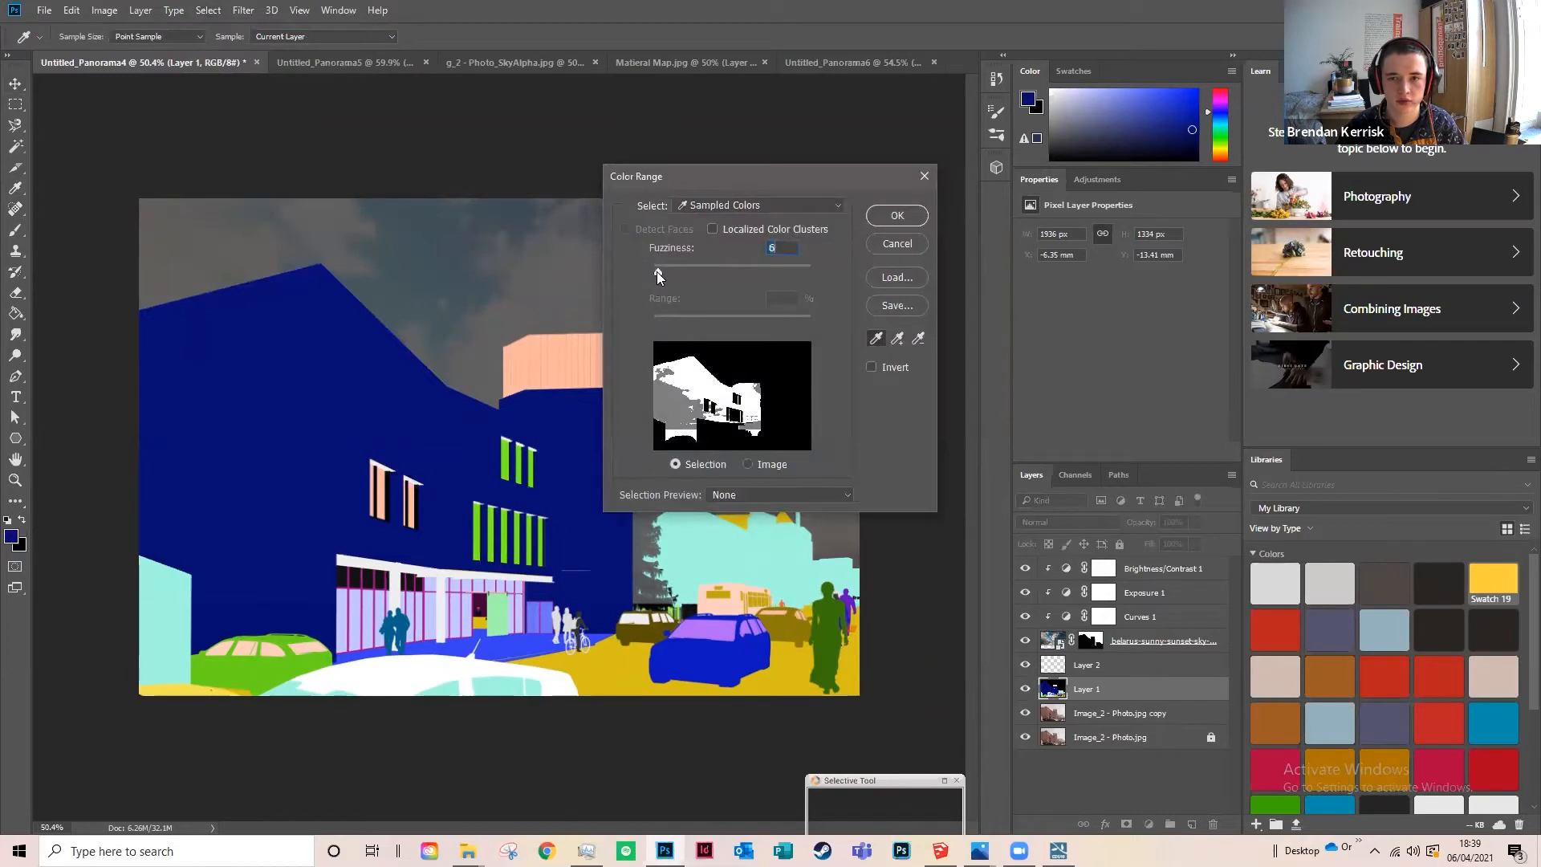
left_click_drag(659, 272, 717, 257)
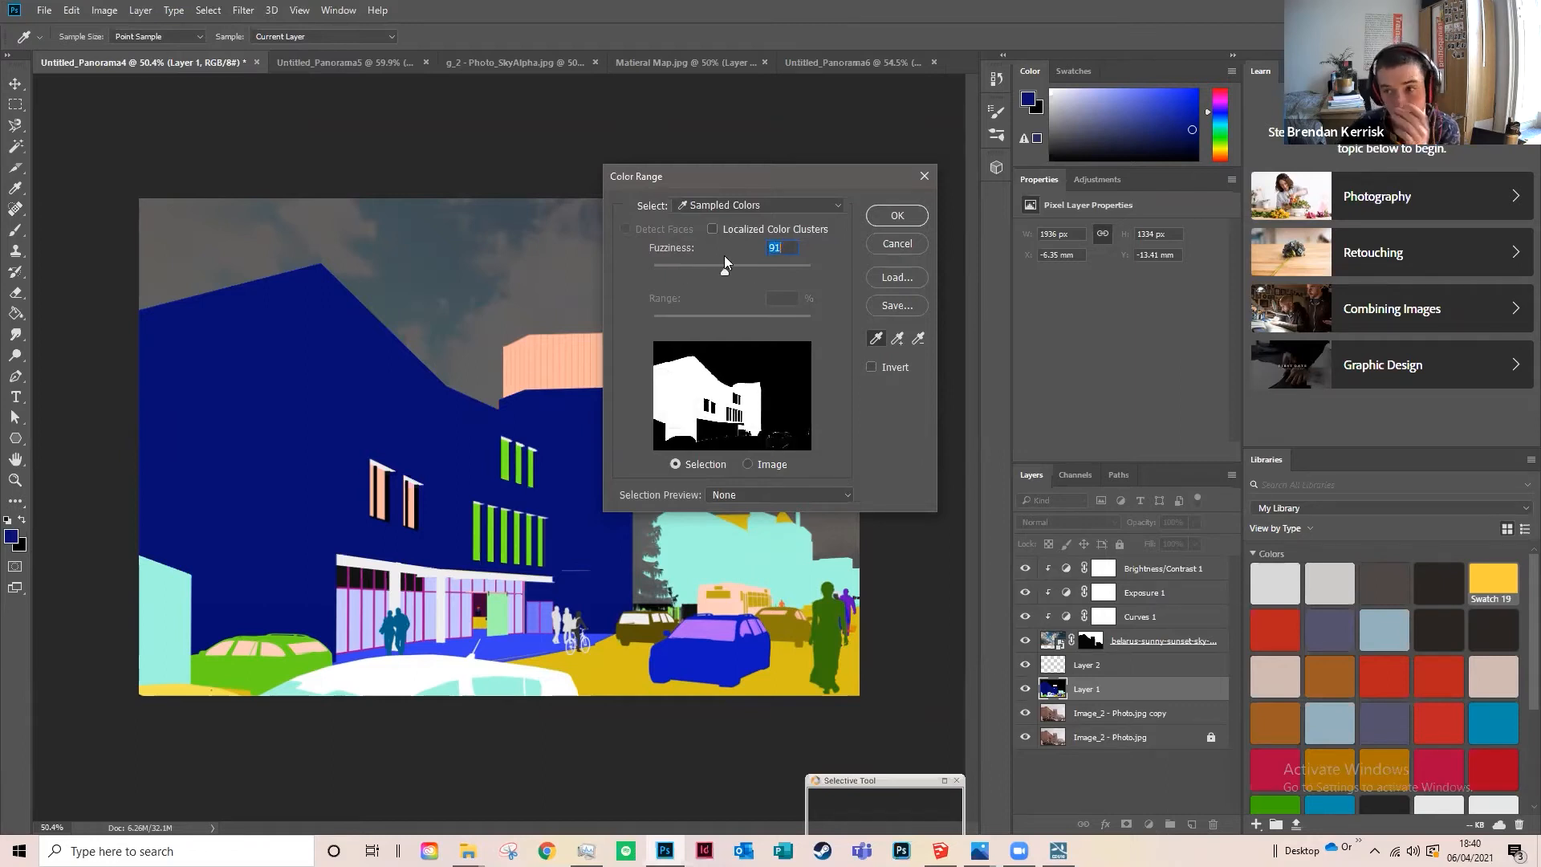
mouse_move(724, 256)
left_mouse_down()
mouse_move(663, 257)
mouse_move(695, 264)
left_mouse_up()
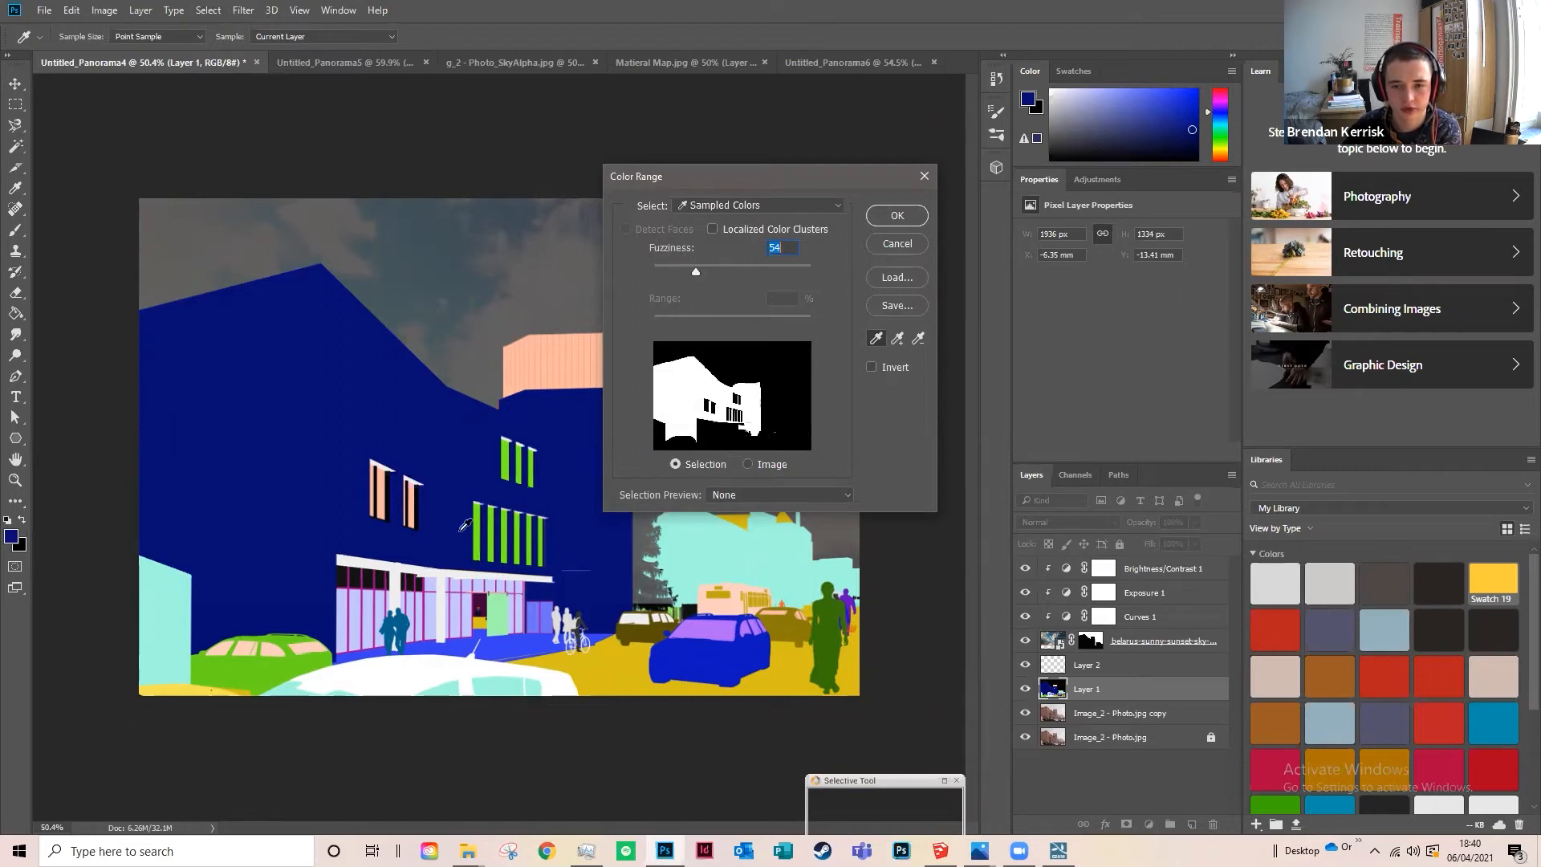
left_click_drag(693, 265, 811, 273)
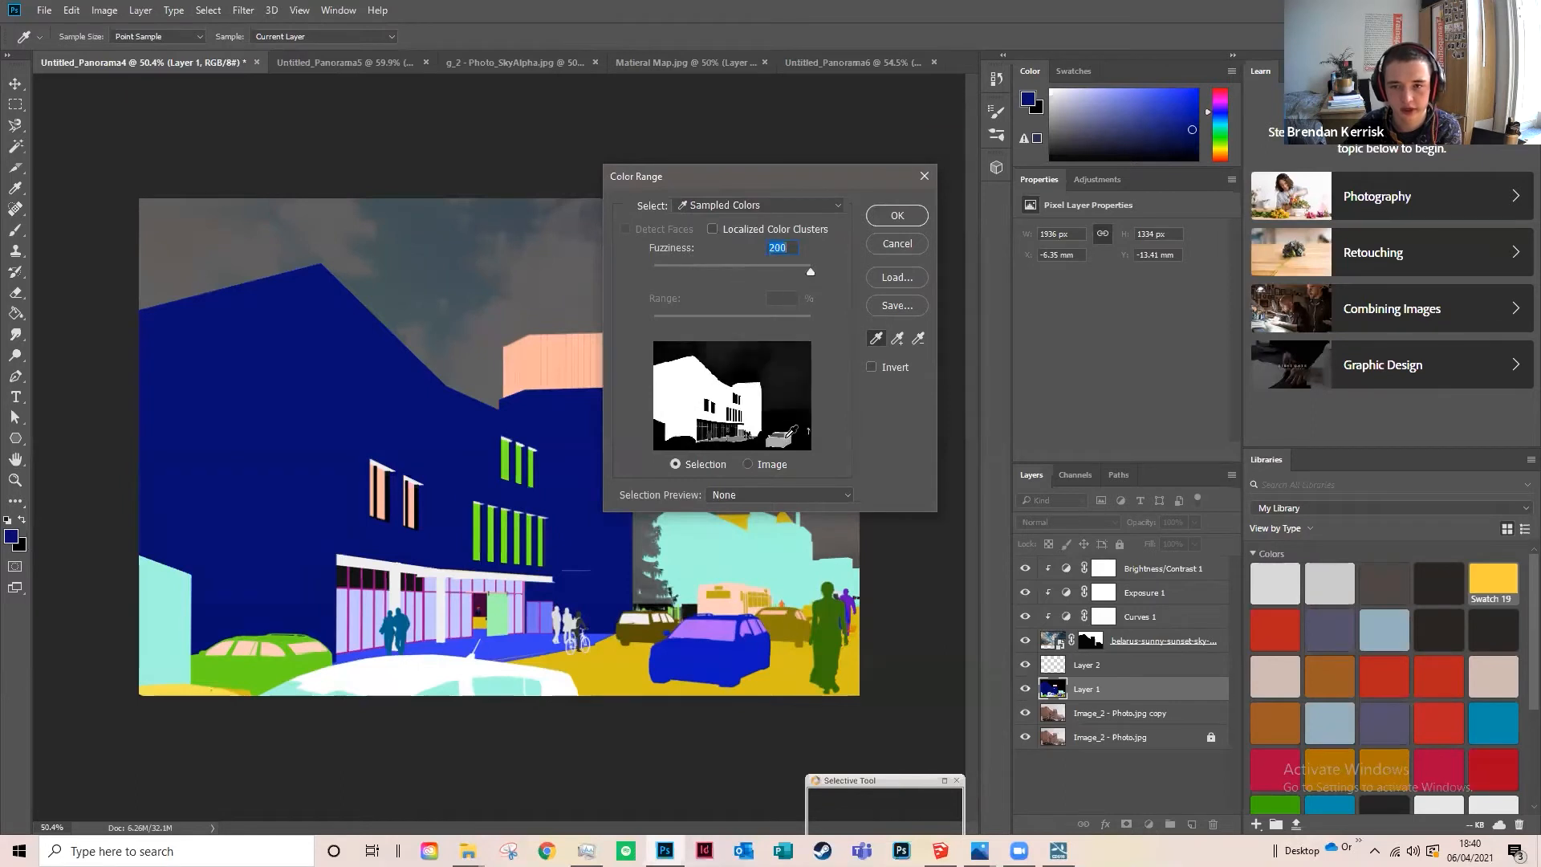
left_click_drag(783, 264, 671, 269)
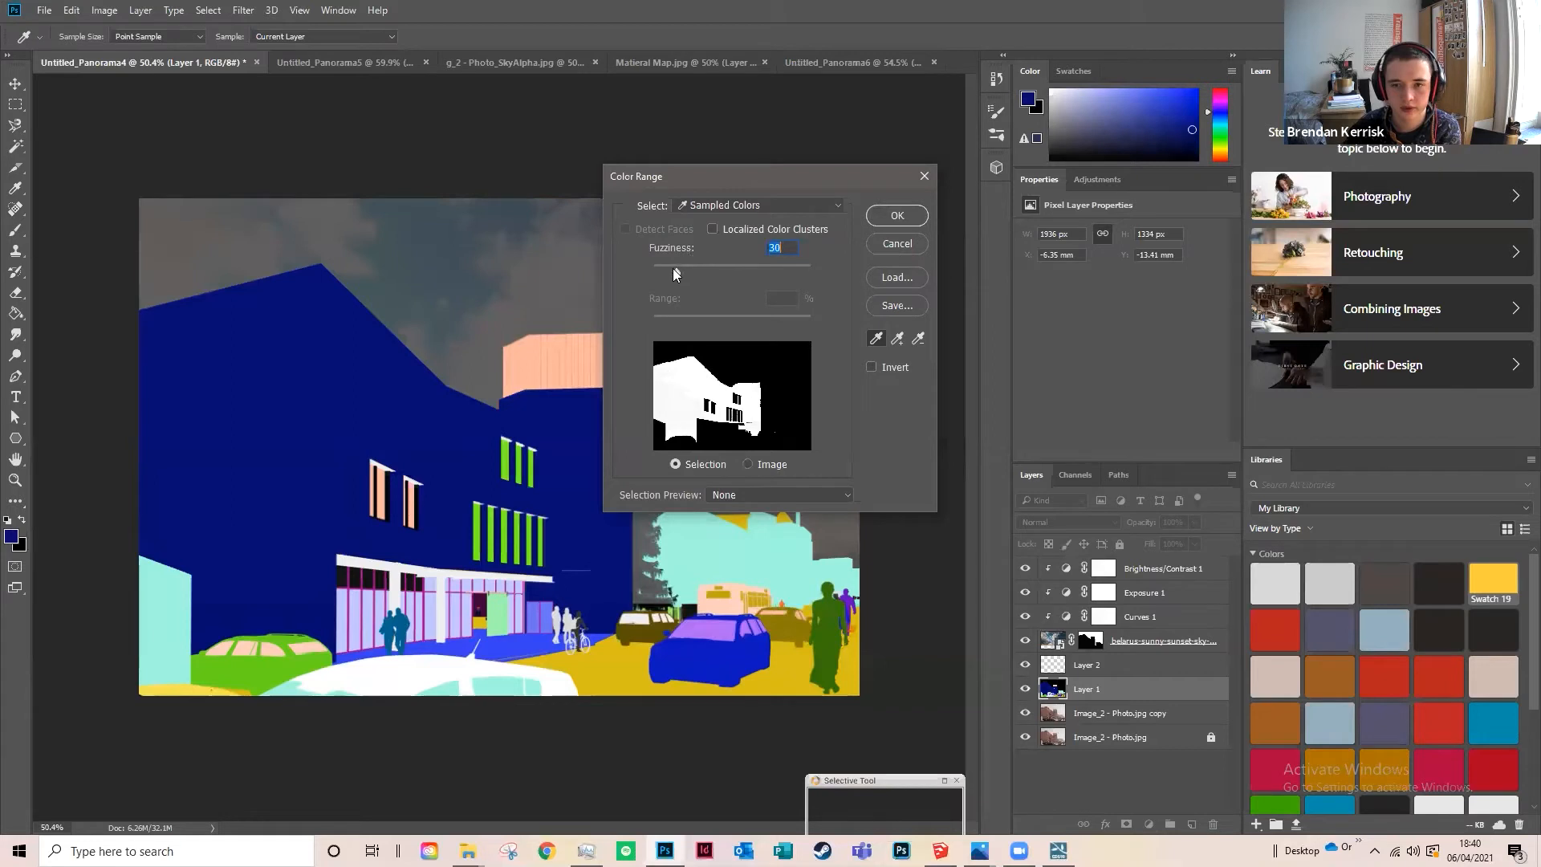
left_click(898, 215)
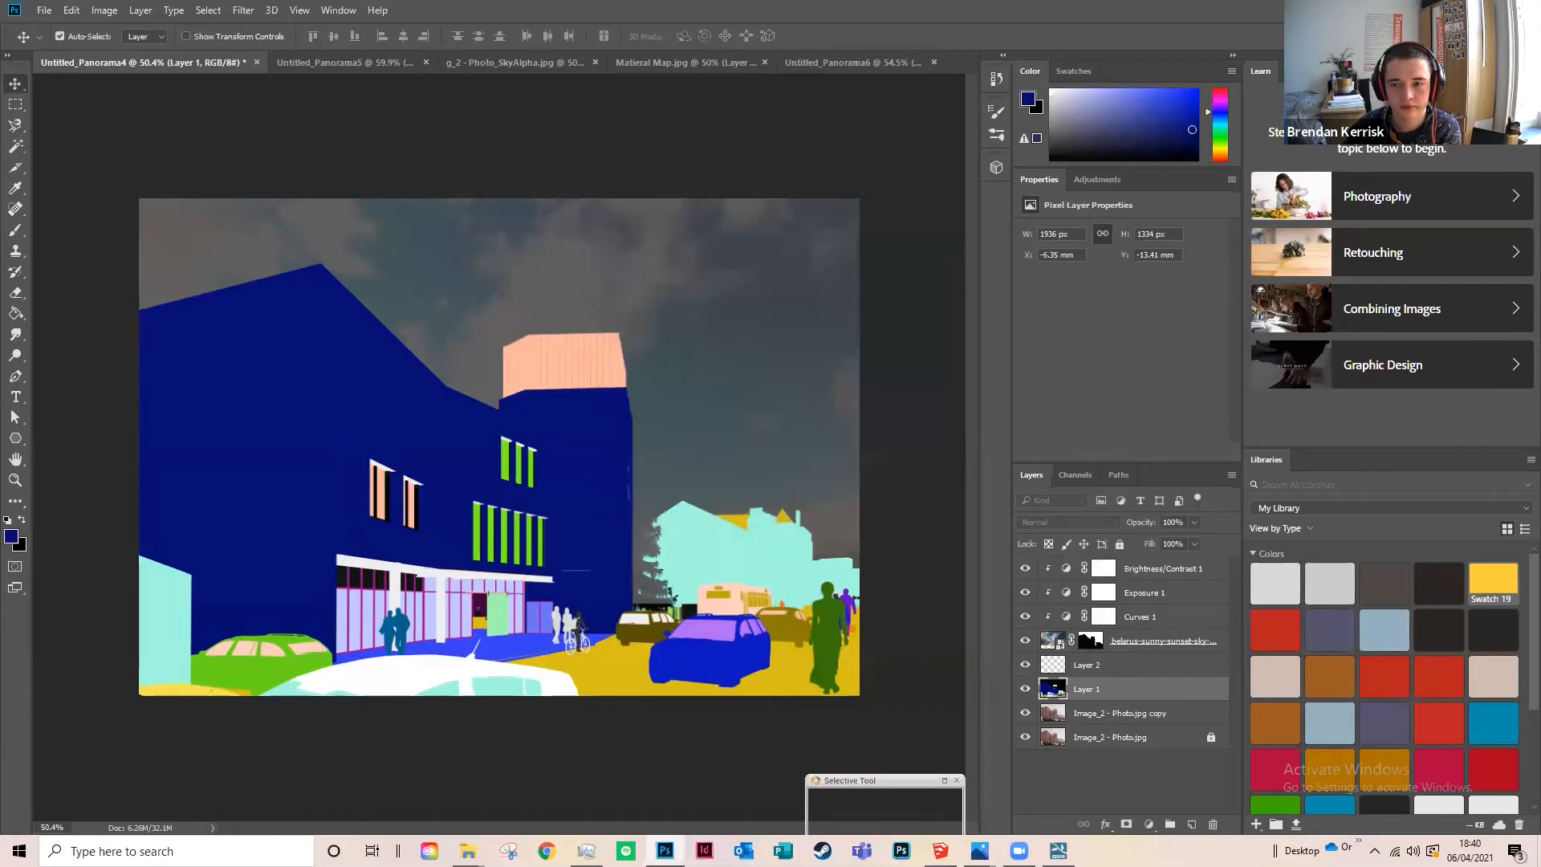
Step: Hide the material map and add a Hue/Saturation adjustment masked to the wall selection directly above the Image_2 - Photo.jpg copy layer
left_click(1061, 721)
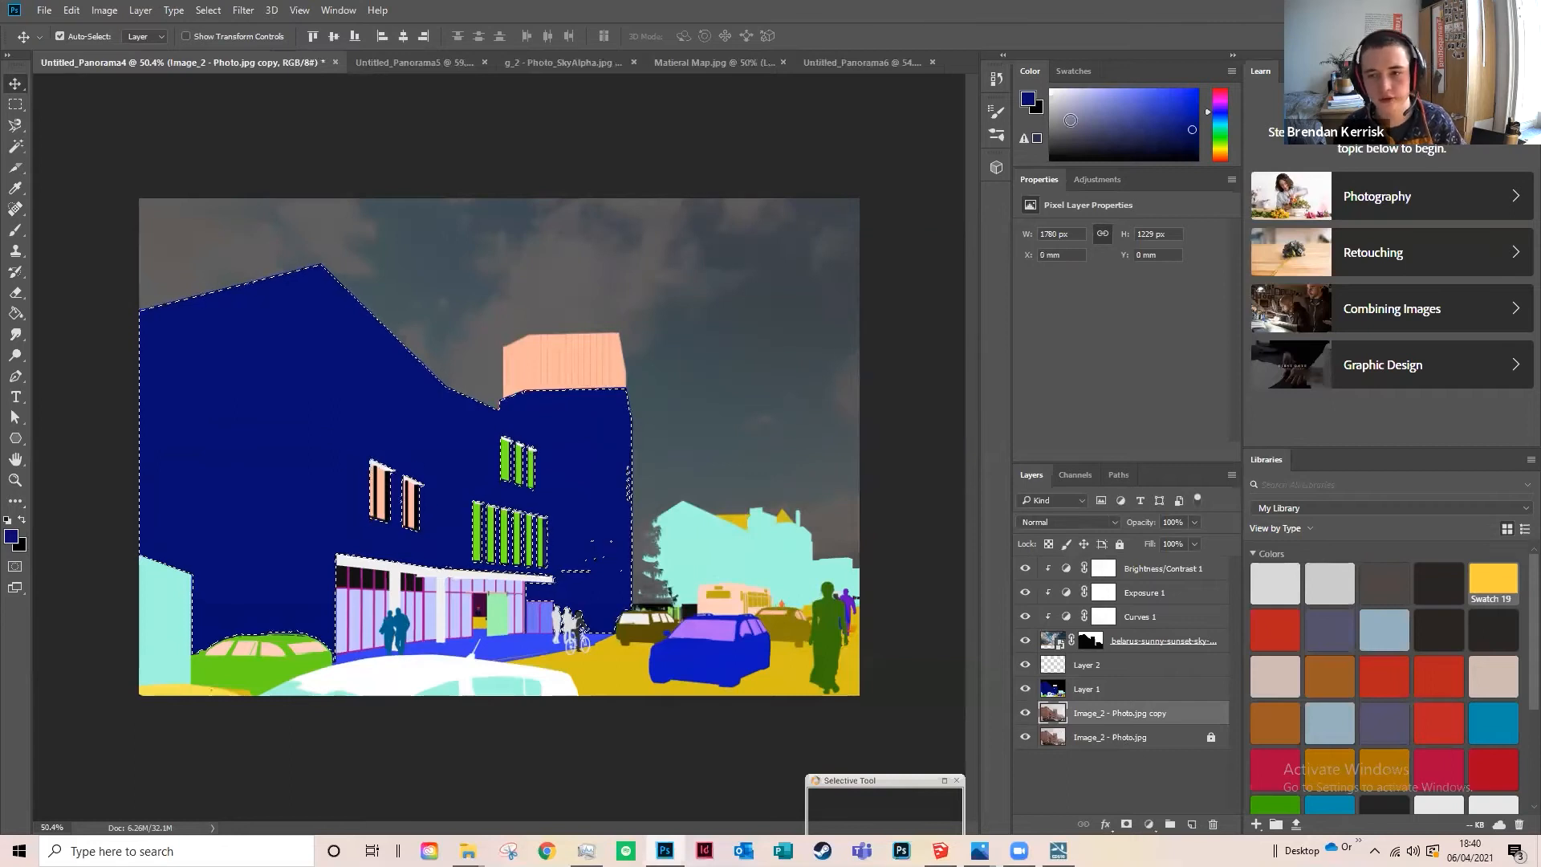
left_click(1094, 179)
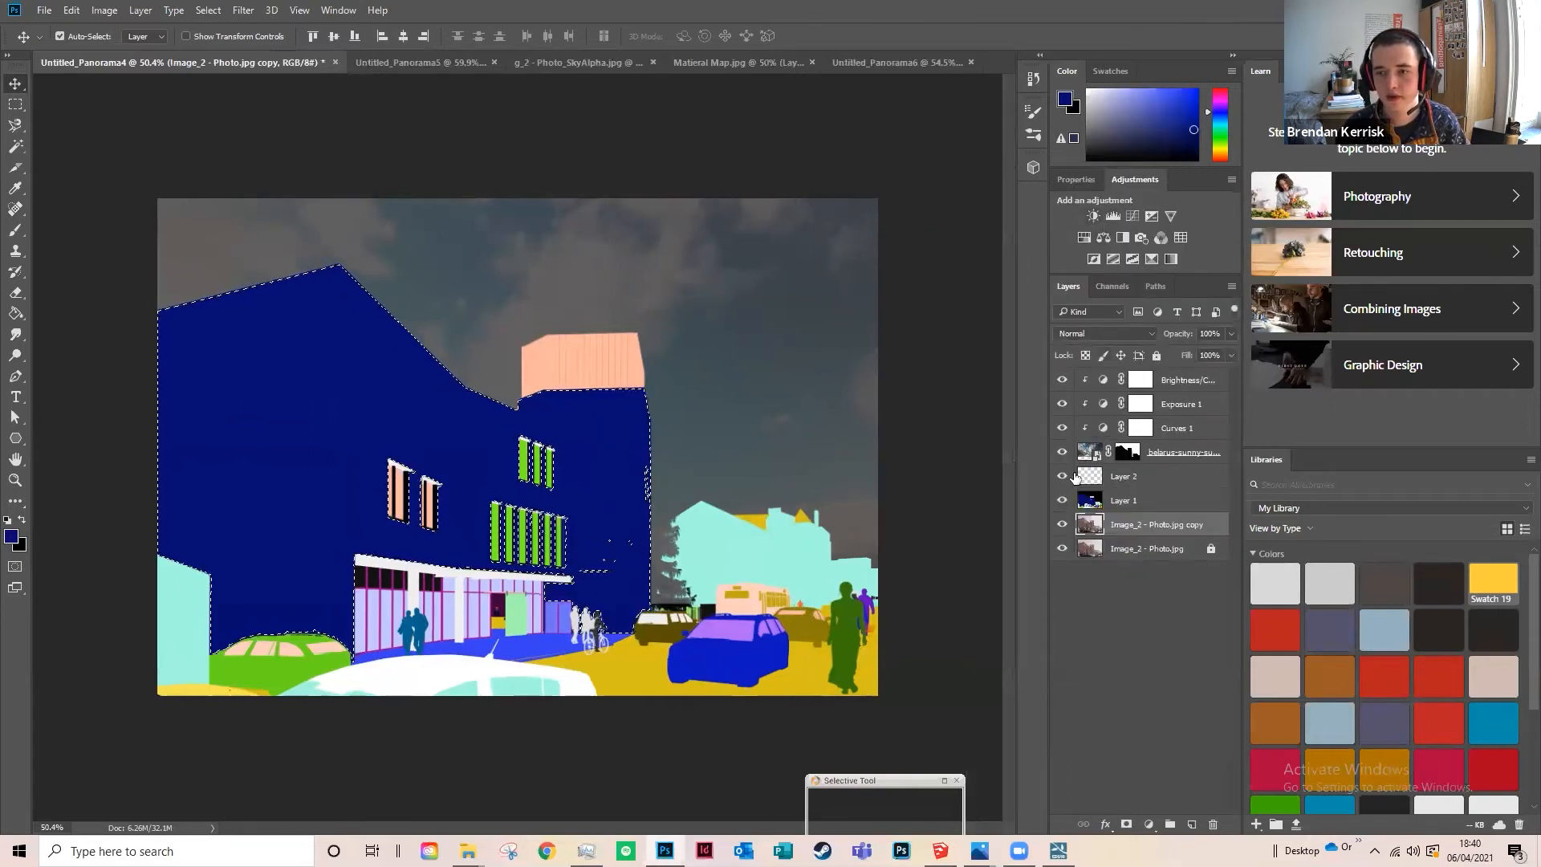
left_click(1062, 500)
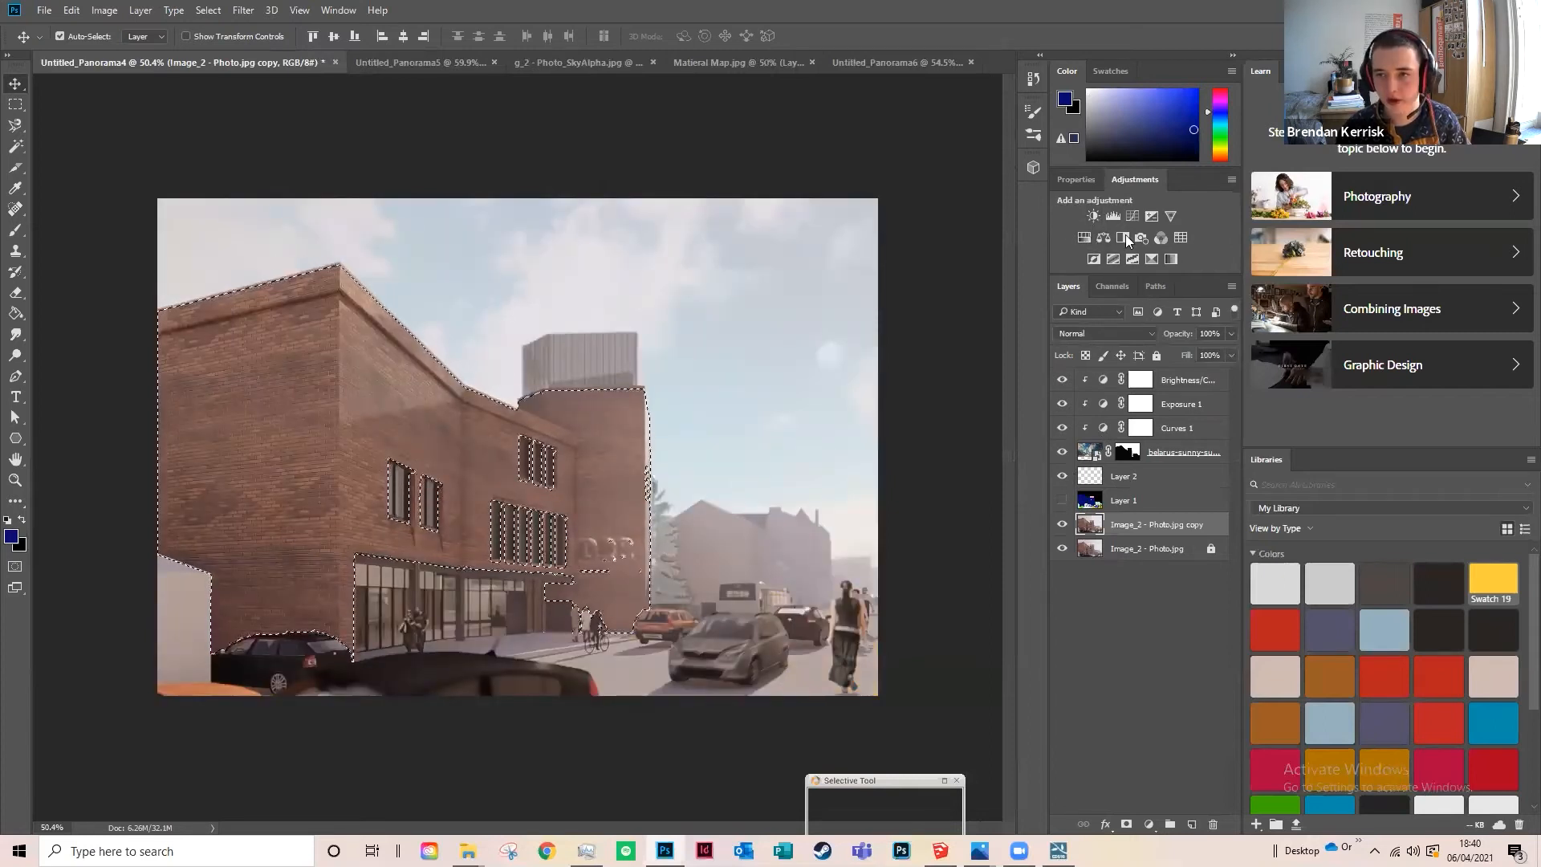
left_click(1084, 238)
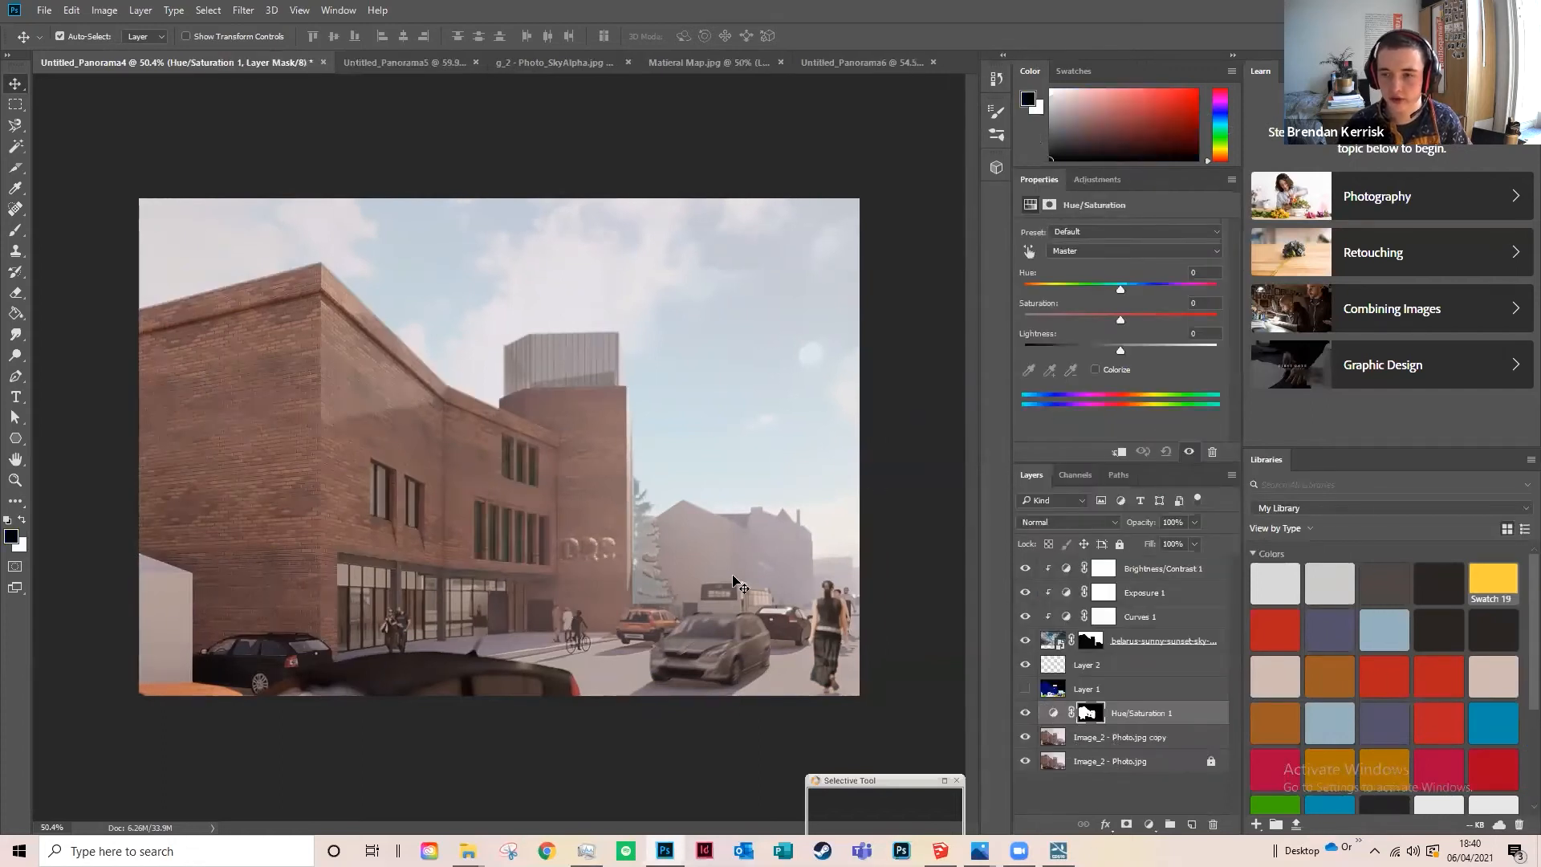
Step: Try selecting the dark blue walls on the material map with the Magic Wand, and hide the map again
left_click(1025, 688)
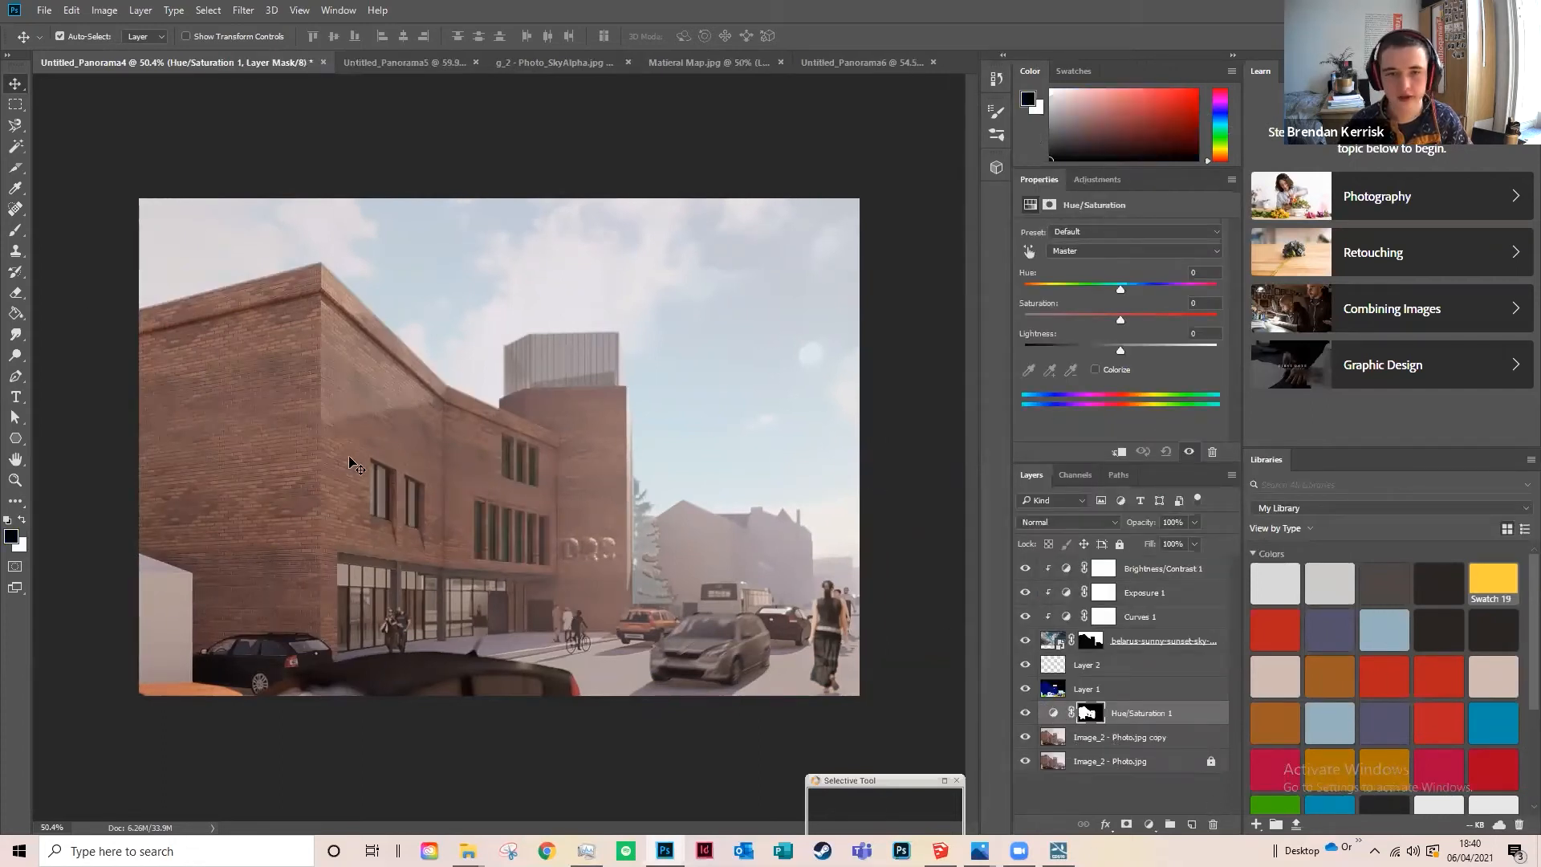
key("w")
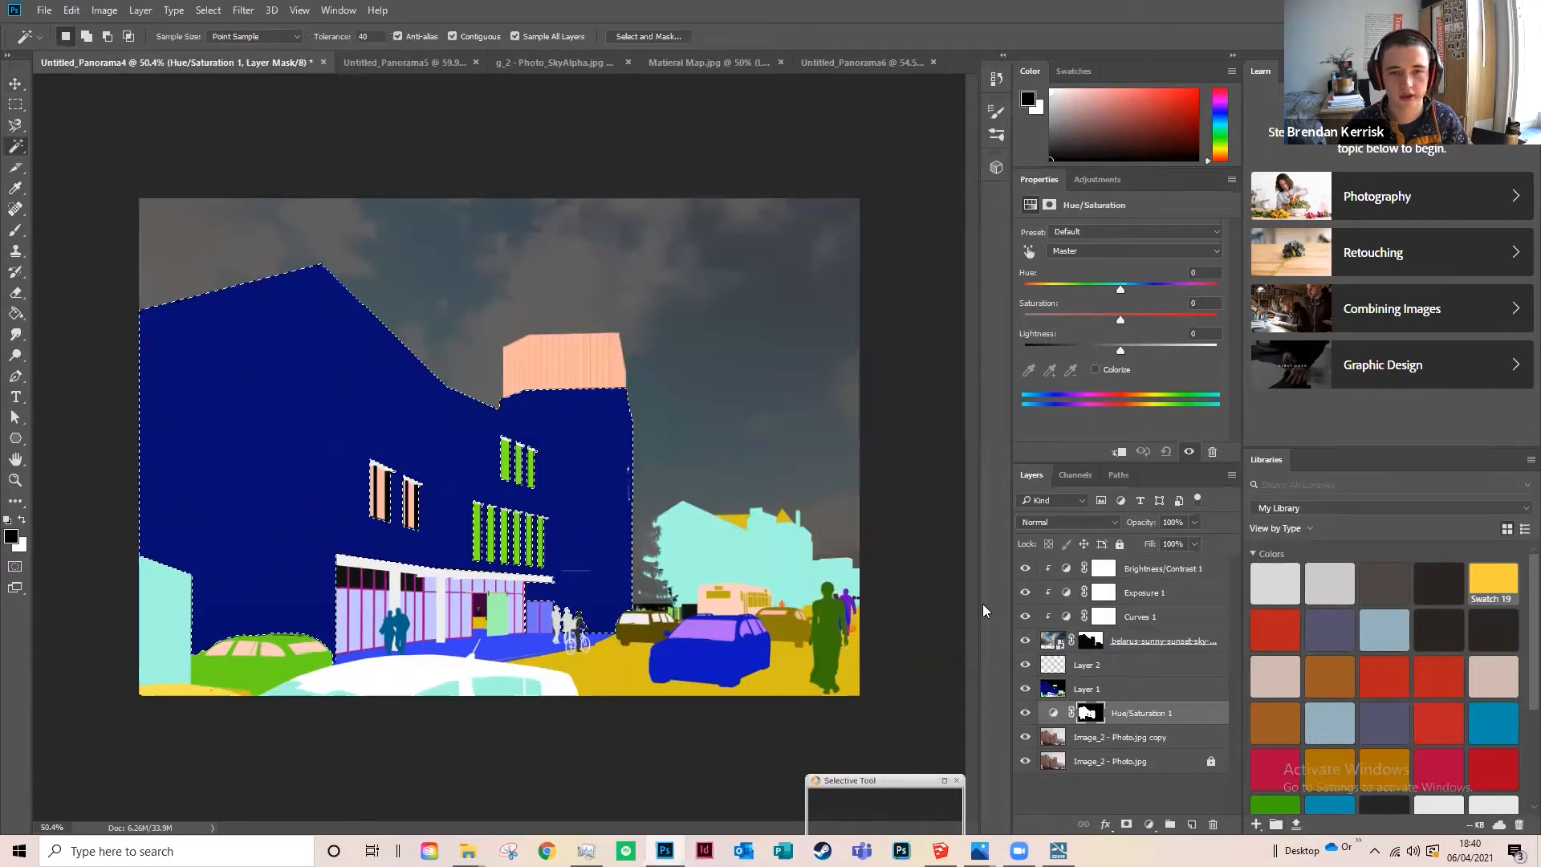
left_click(1025, 687)
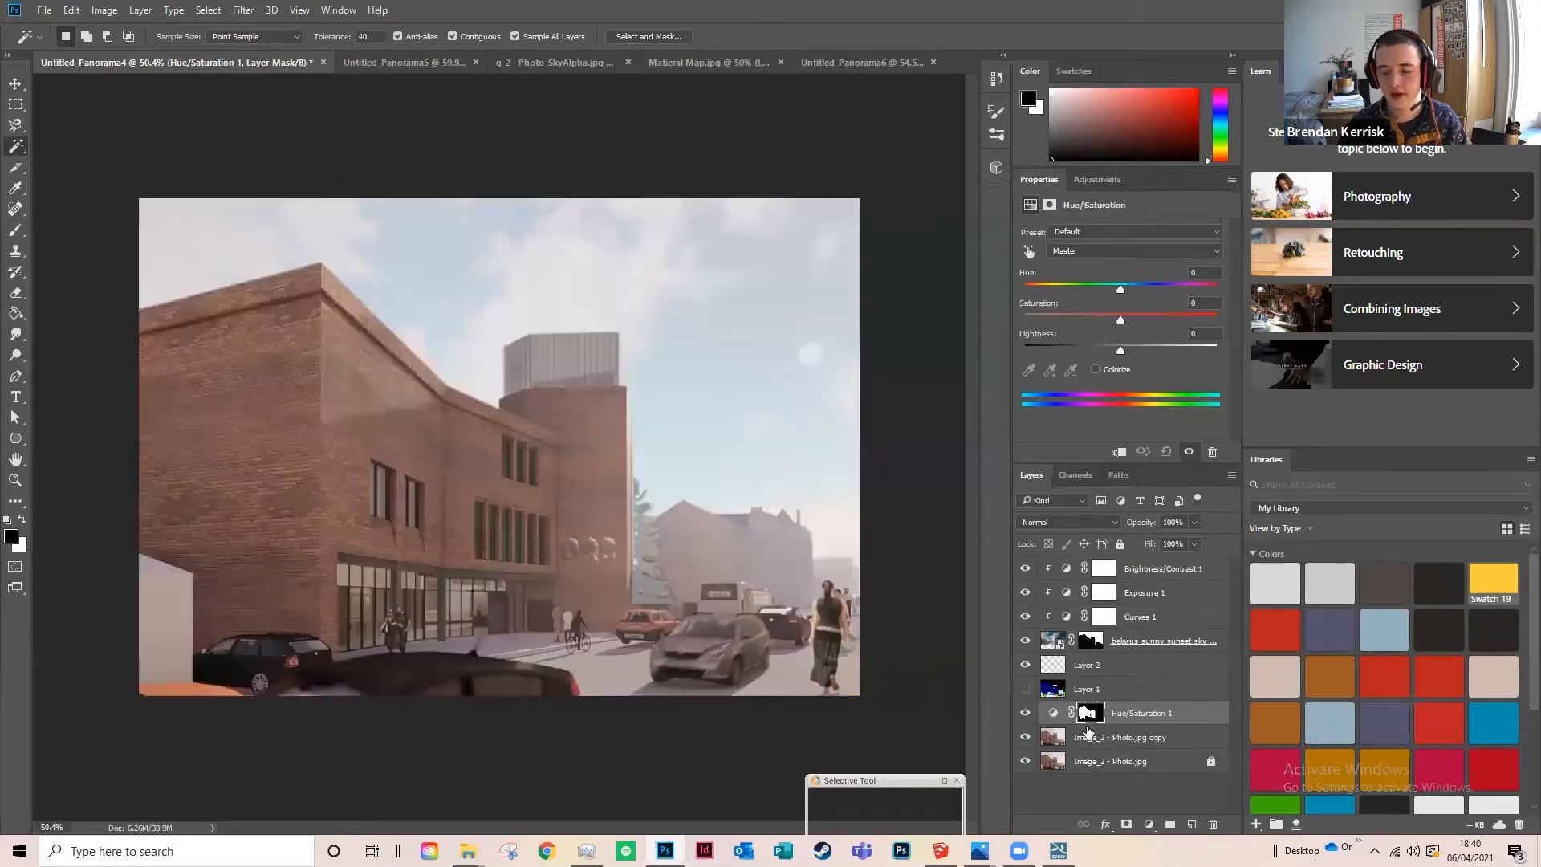
Step: Clip the masked Hue/Saturation adjustment to the Image_2 - Photo.jpg copy layer
left_click(1087, 712)
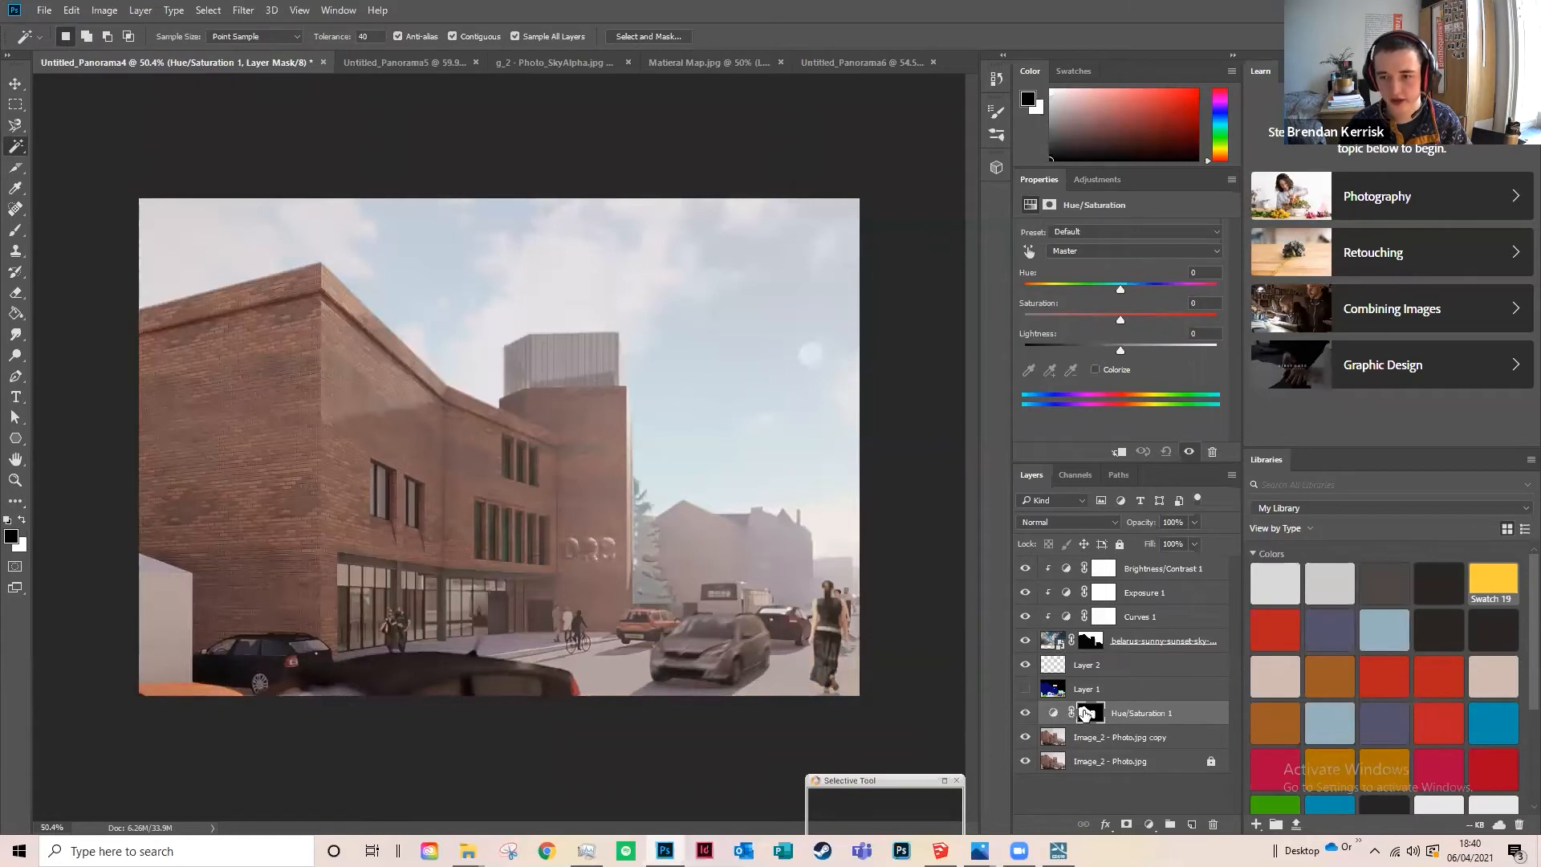
left_click(1053, 712)
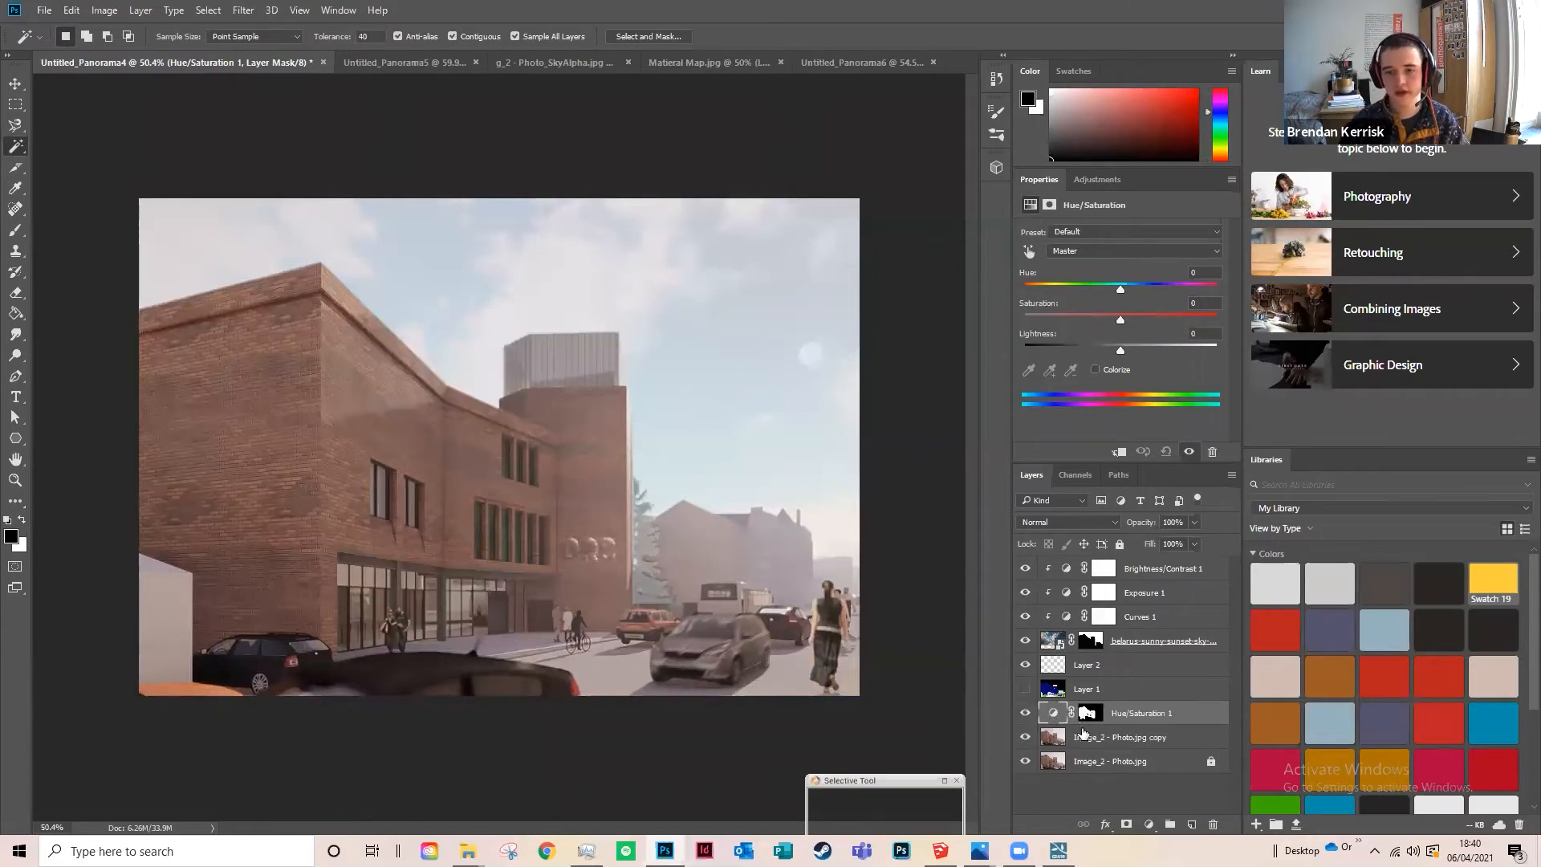
right_click(1163, 713)
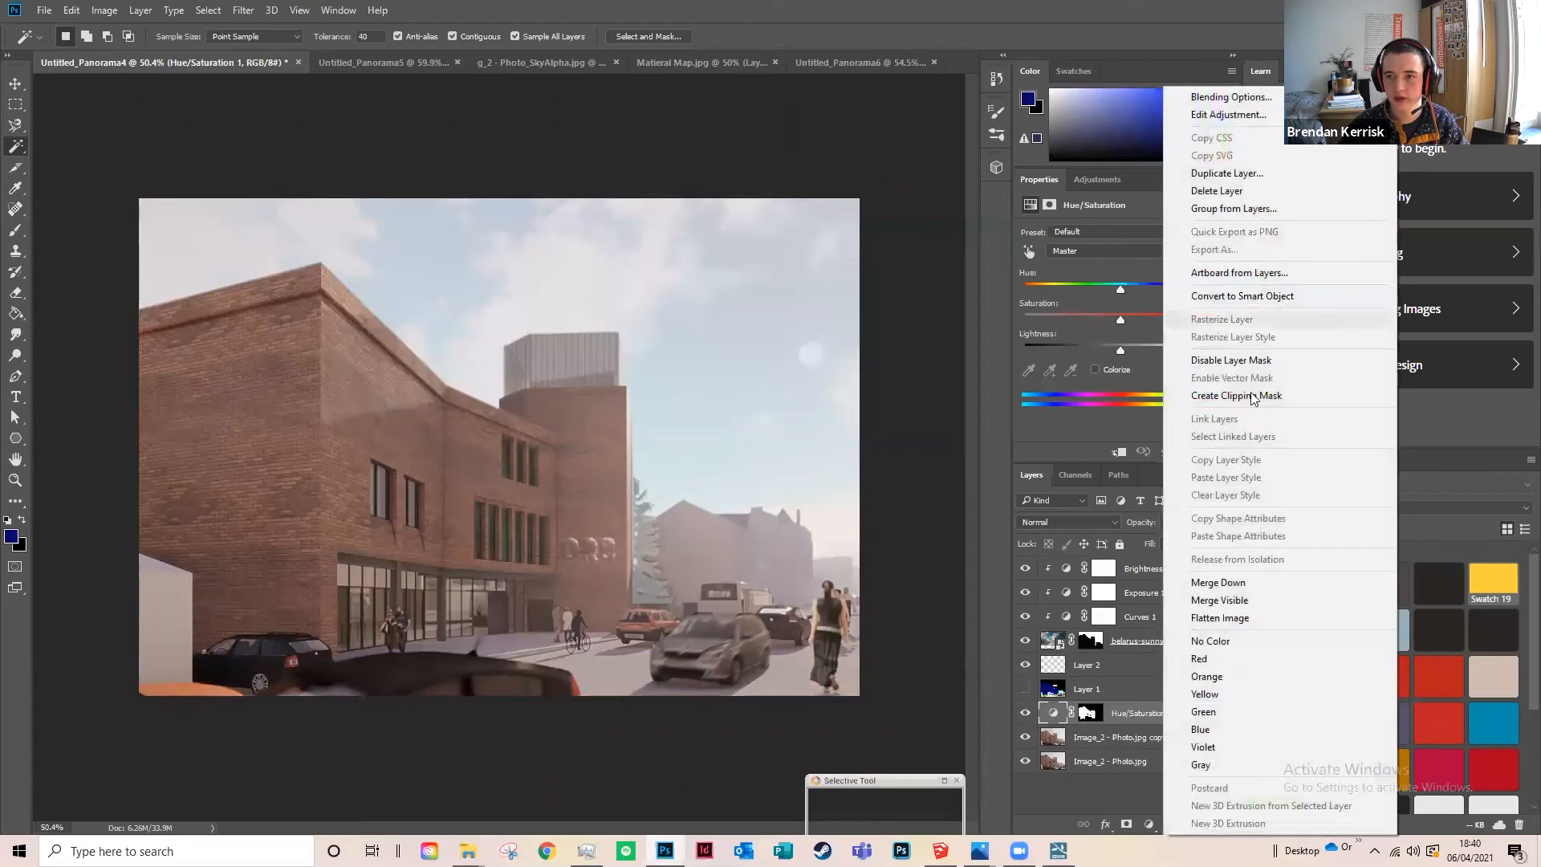
left_click(1075, 717)
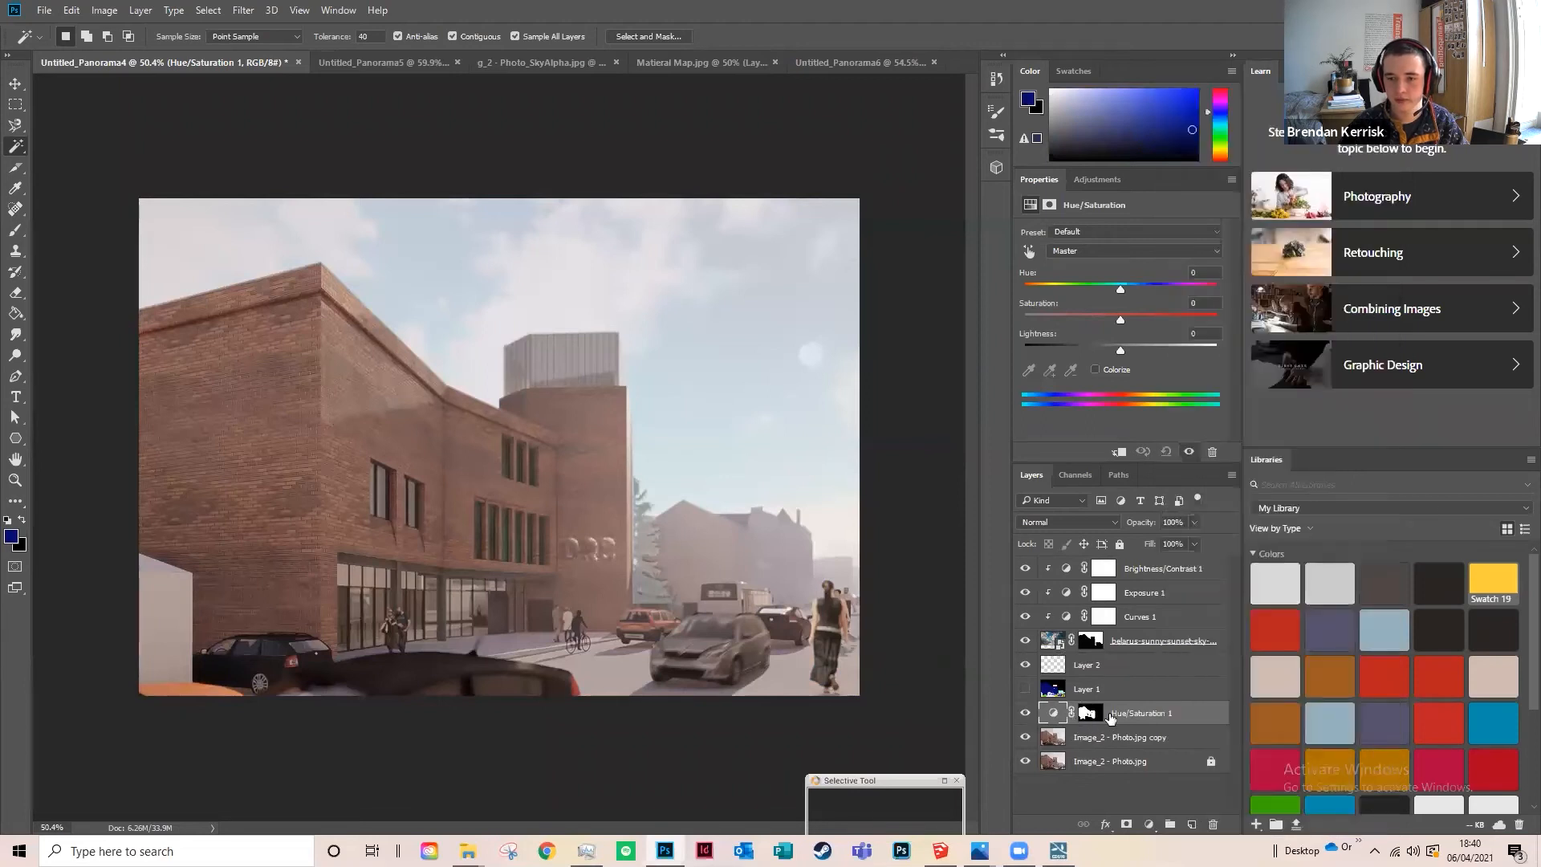
left_click(1094, 714)
right_click(1128, 715)
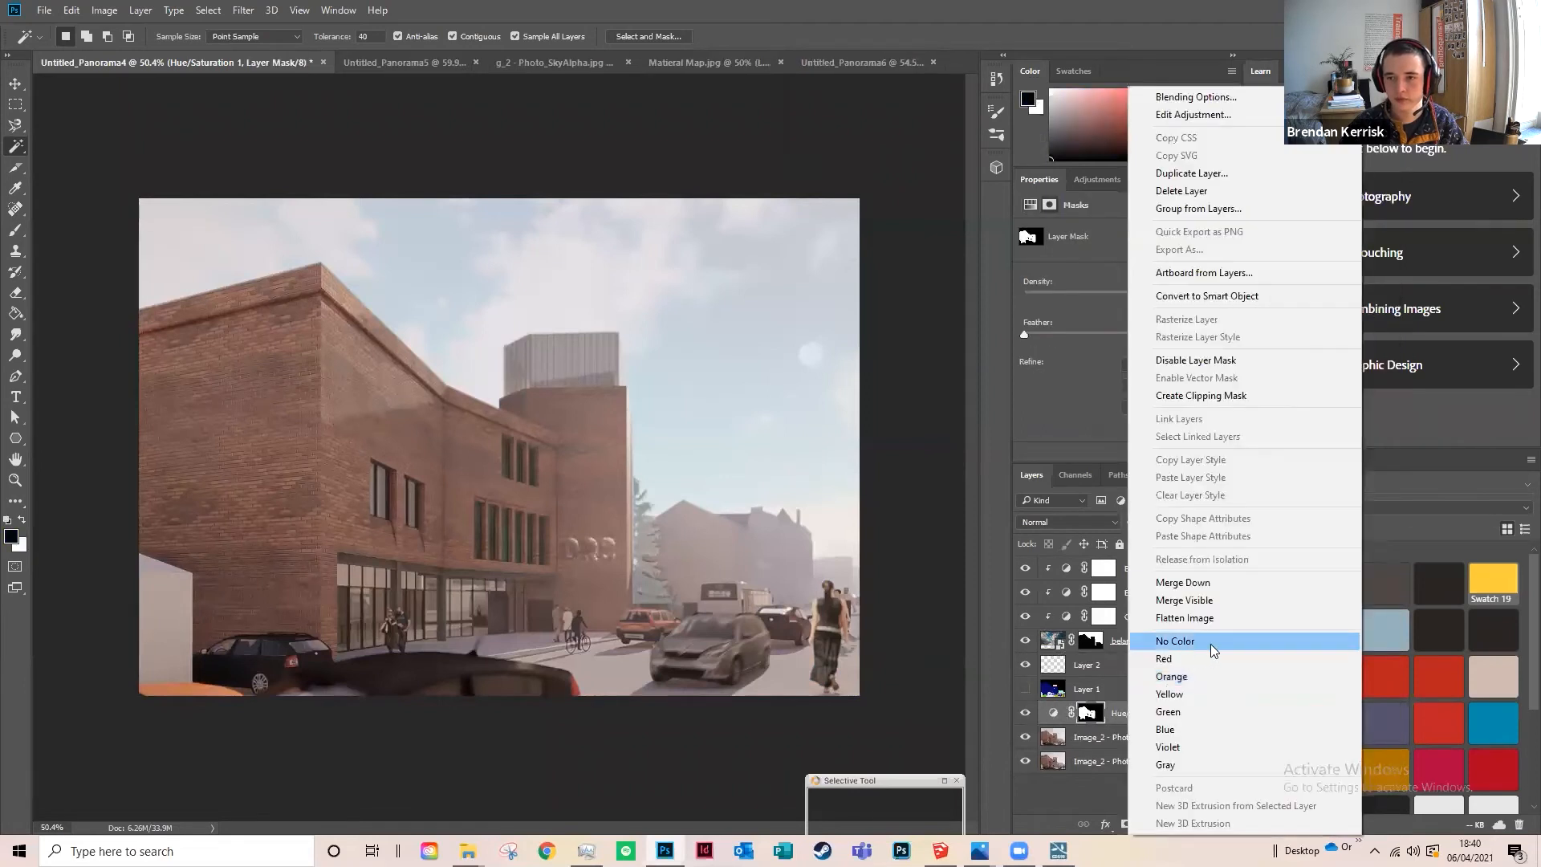
left_click(1200, 395)
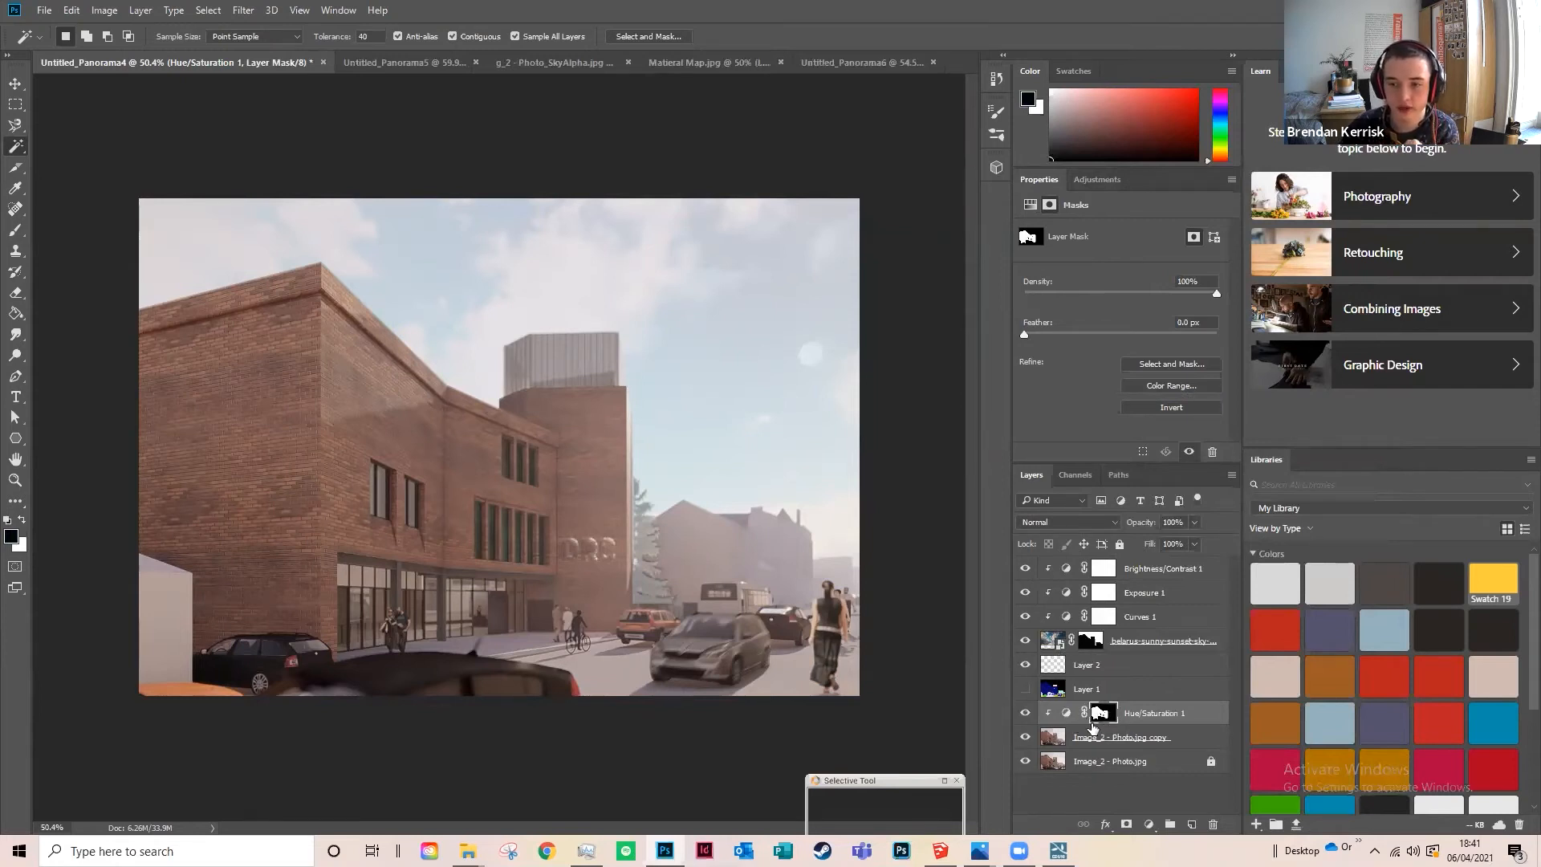
Step: Set the brick walls' Hue/Saturation adjustment to saturation +7 and lightness -1
left_click(1066, 713)
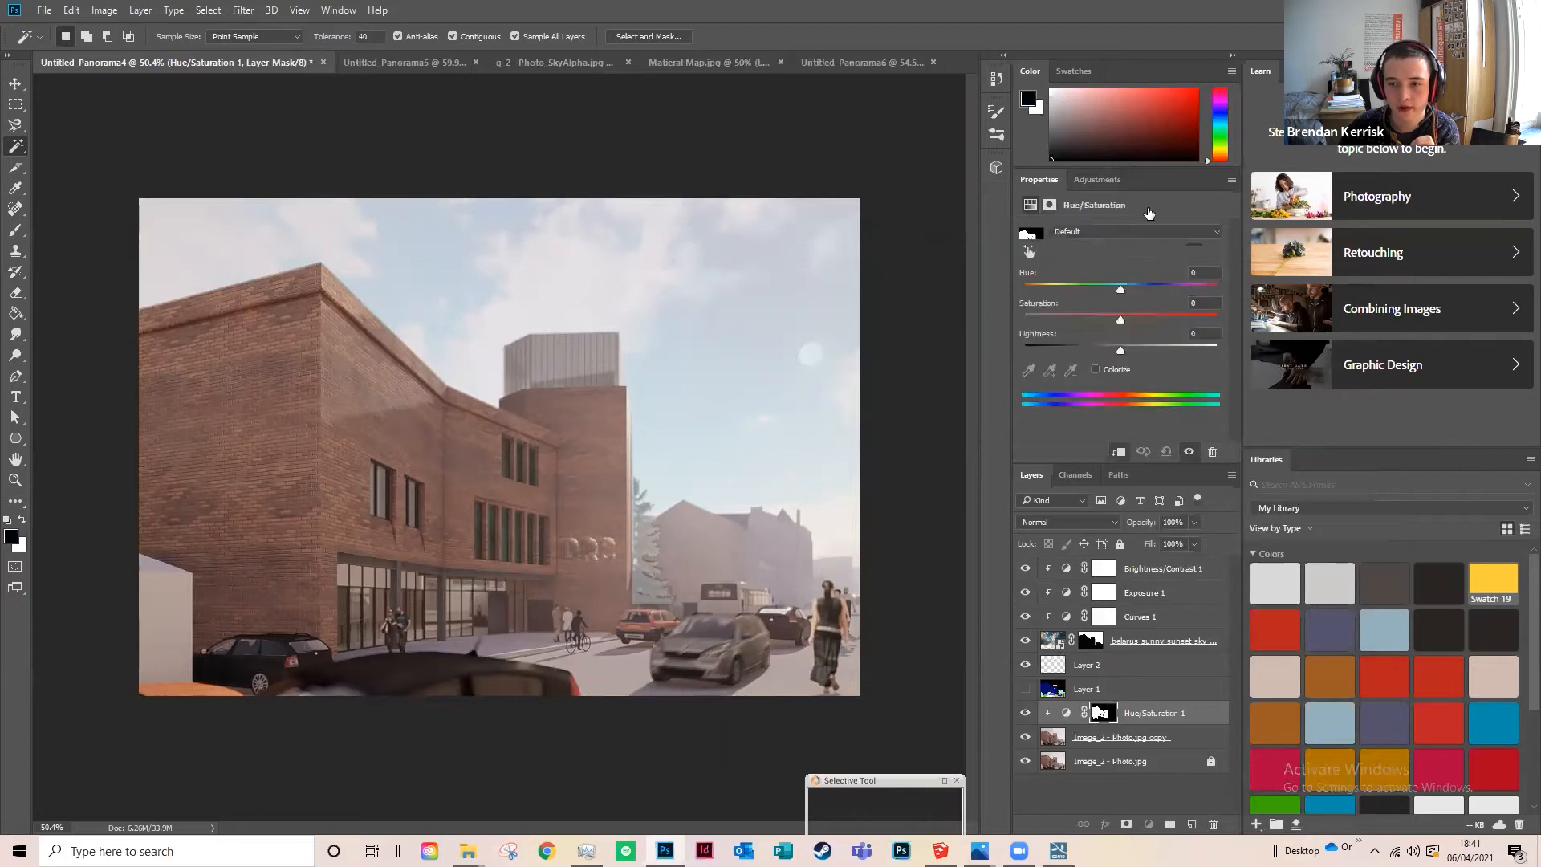
left_click_drag(1113, 325, 1142, 367)
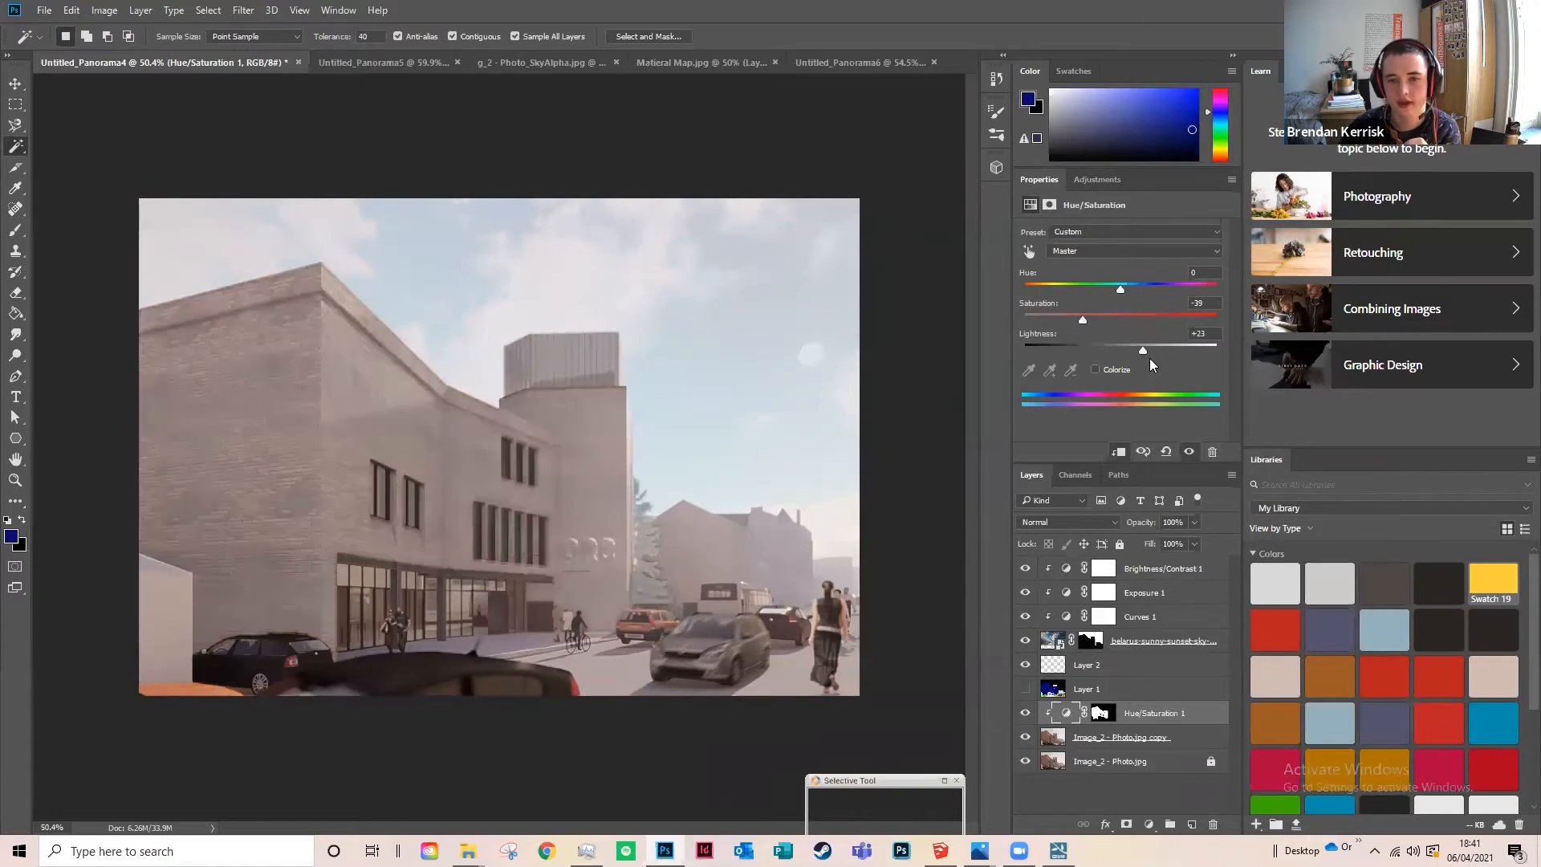
left_click(1120, 347)
left_click(1128, 319)
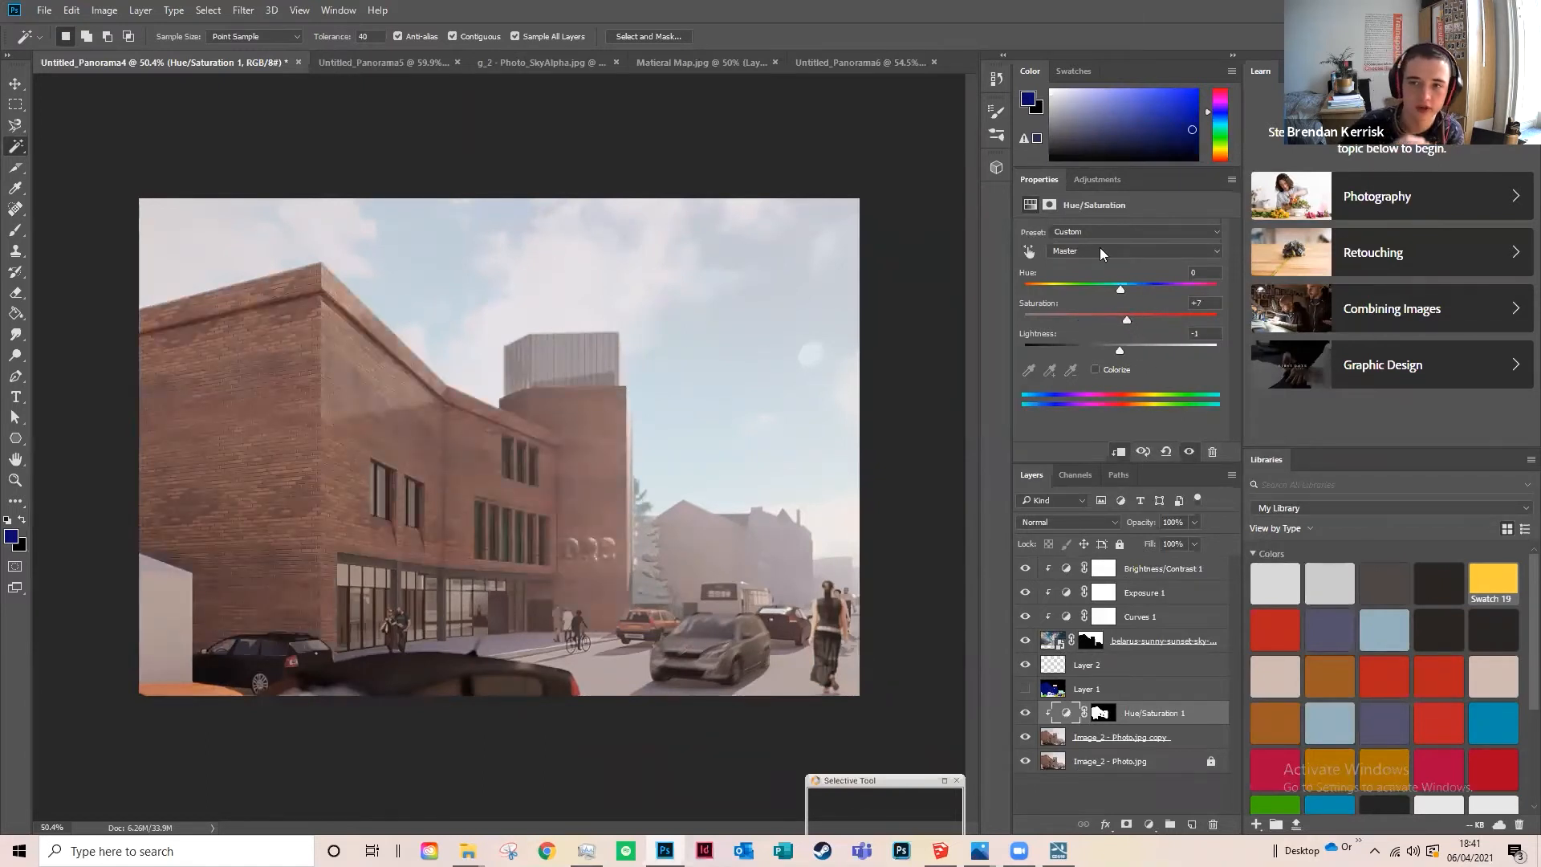
Step: Add a Levels adjustment above Hue/Saturation and darken its midtones to 0.79
left_click(1094, 179)
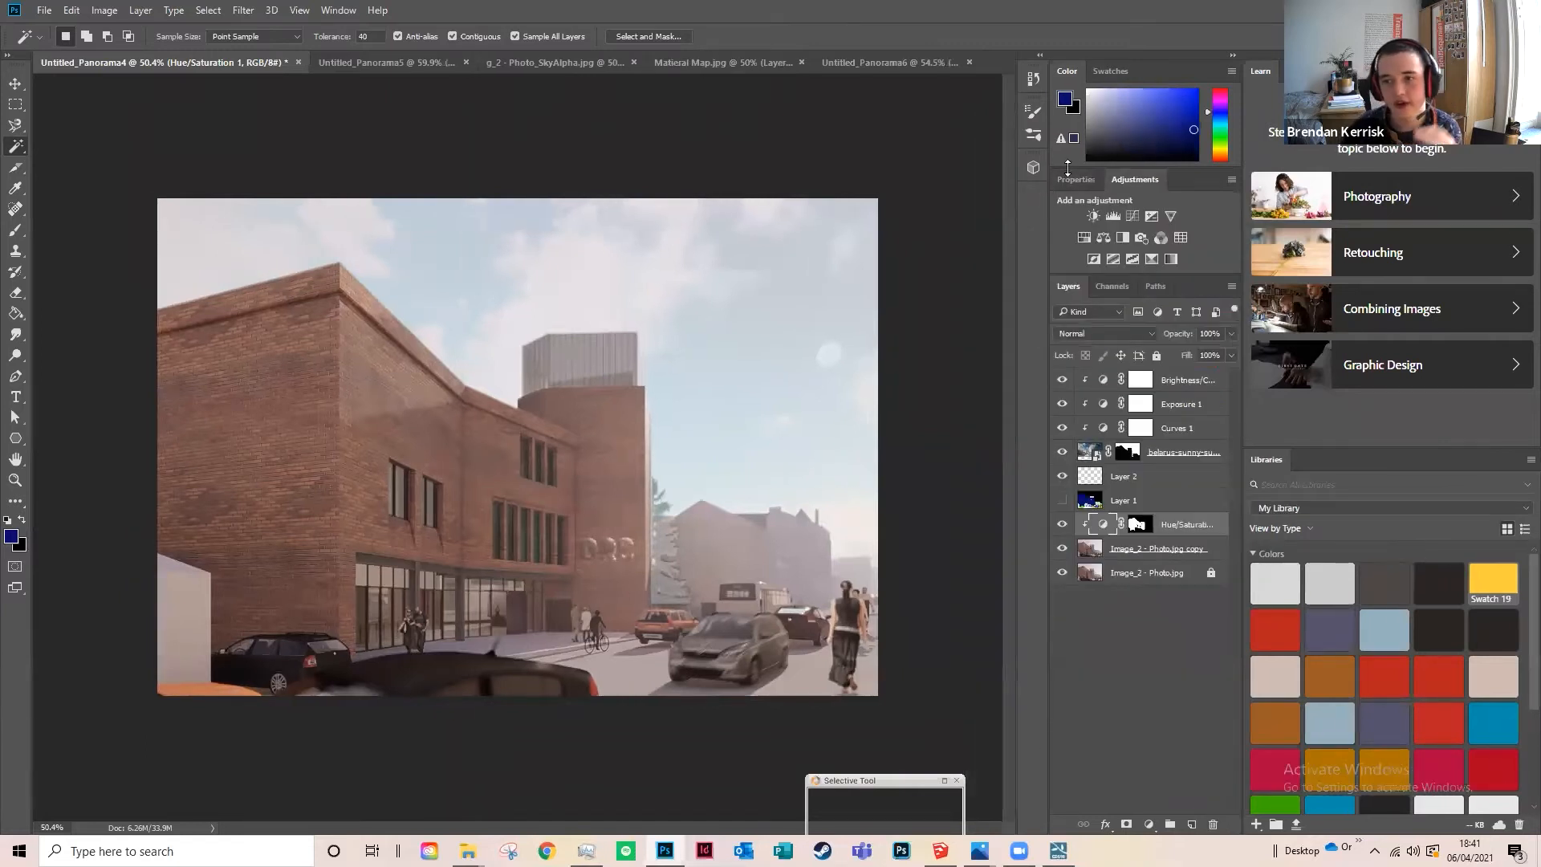
left_click(1114, 216)
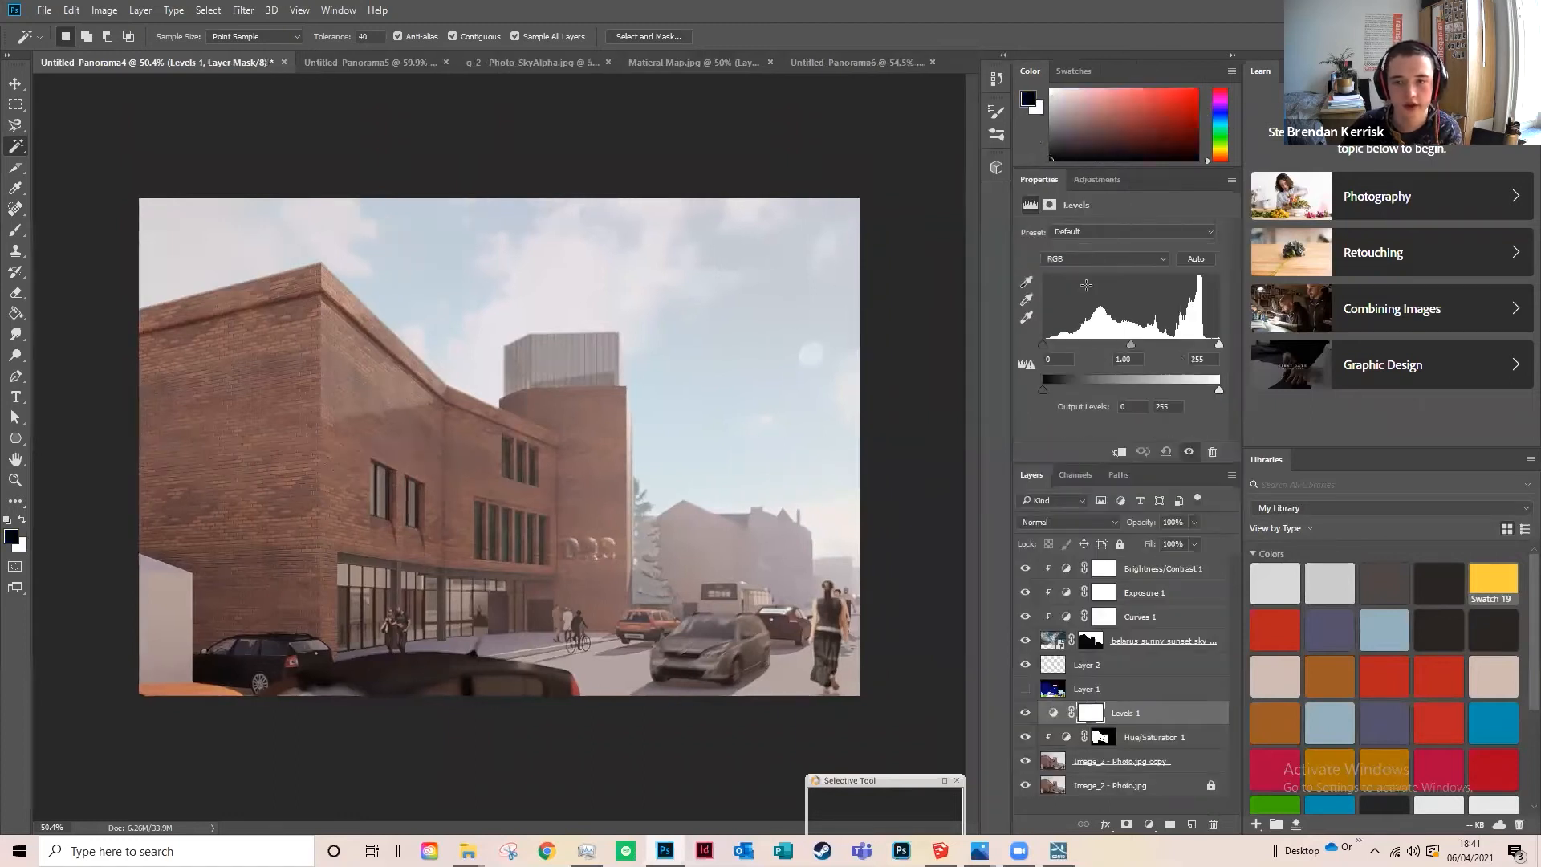
left_click_drag(1134, 345, 1147, 348)
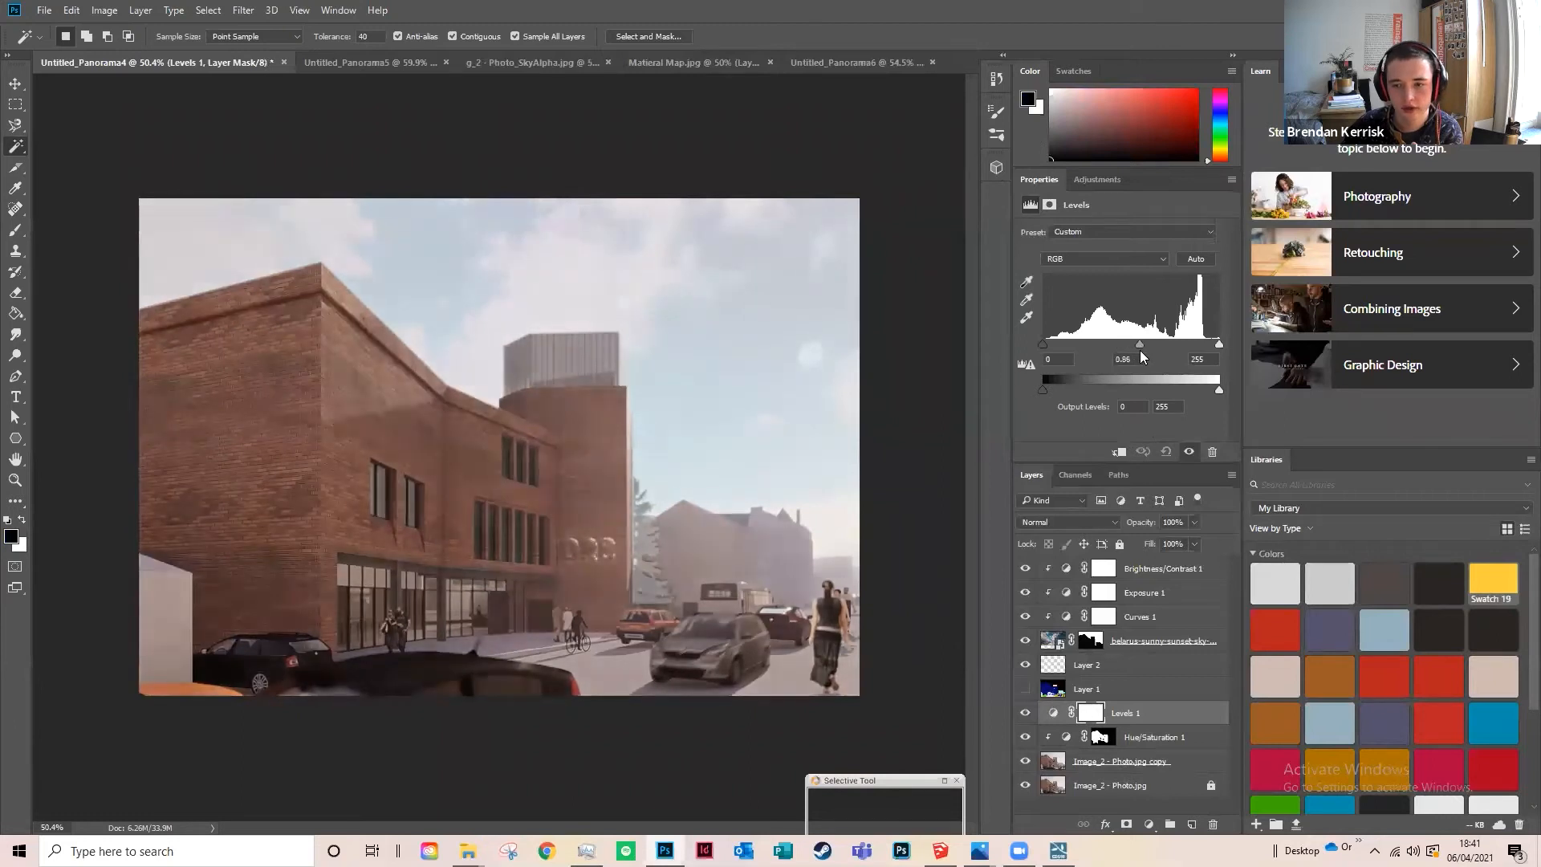
Step: Delete the Levels adjustment above the Hue/Saturation layer together with its layer mask
left_click(1100, 736)
left_click(1098, 735, "ctrl")
left_click(1091, 713)
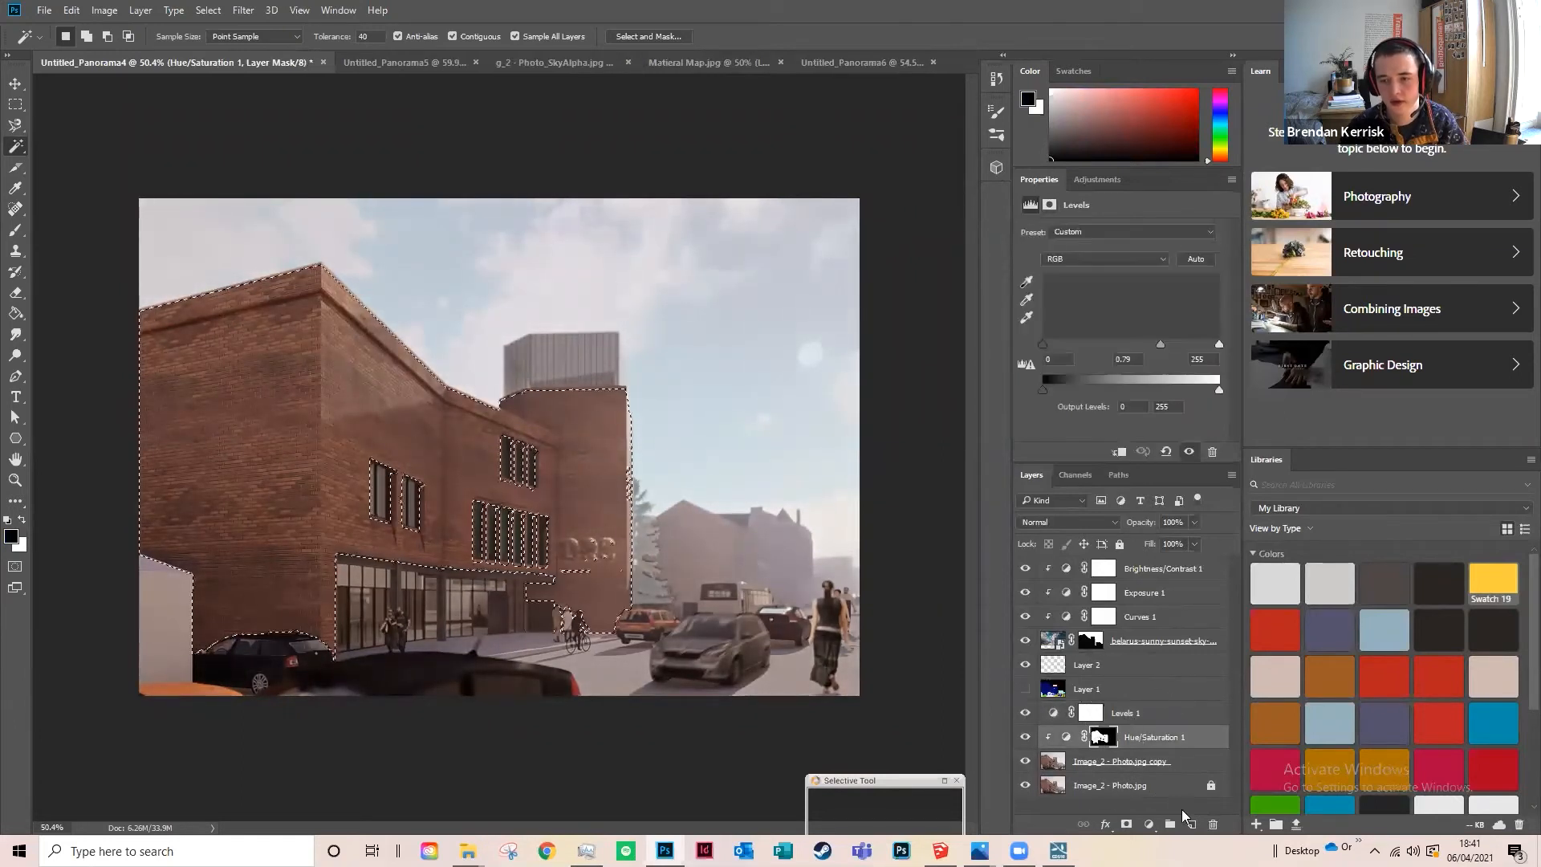
left_click(1213, 825)
left_click(705, 312)
left_click(1212, 824)
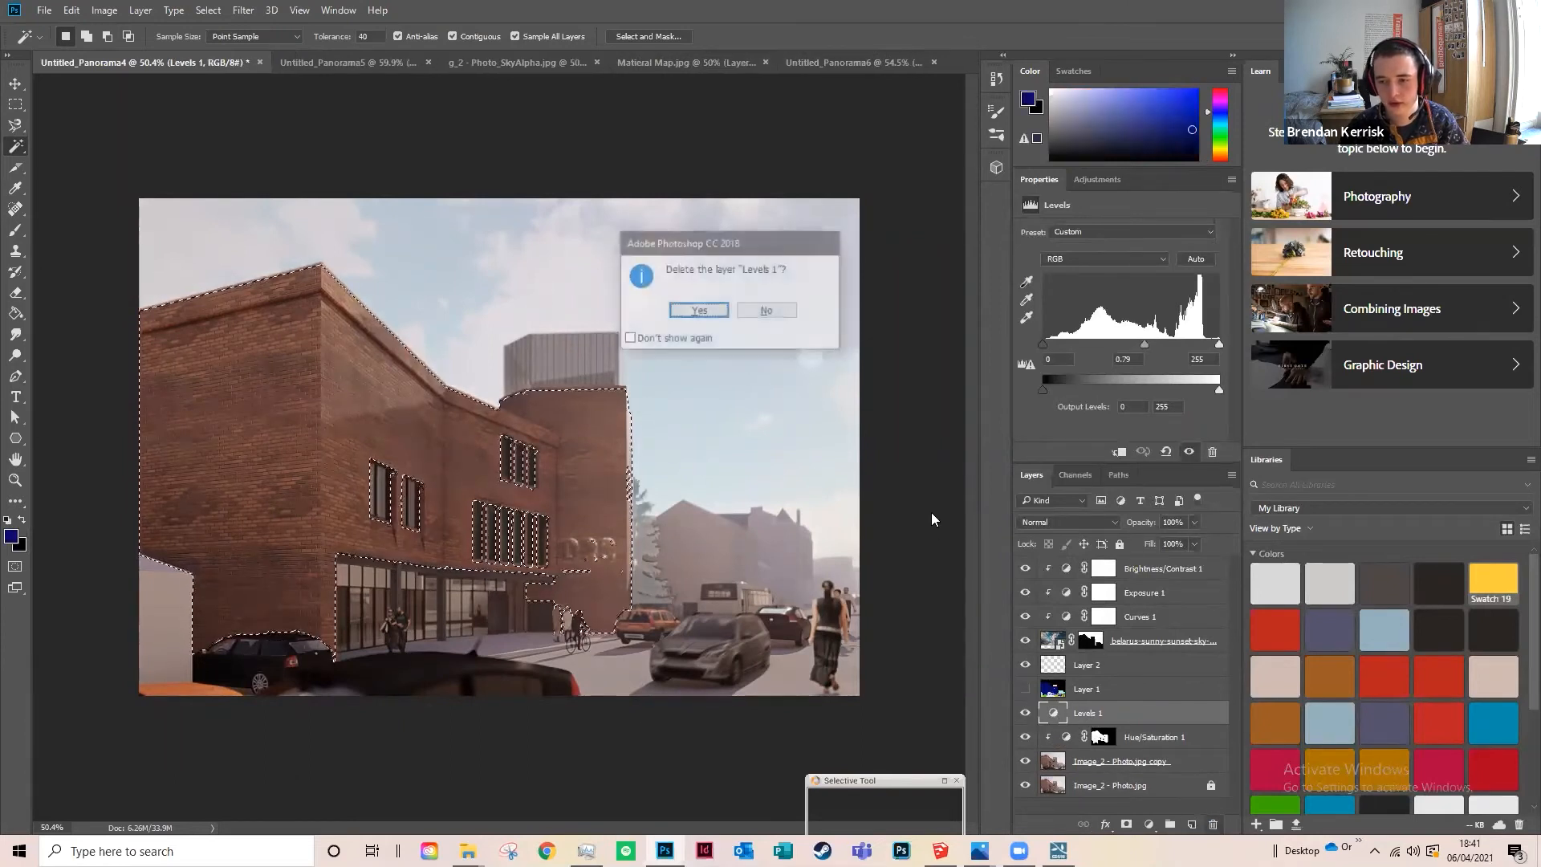
left_click(700, 307)
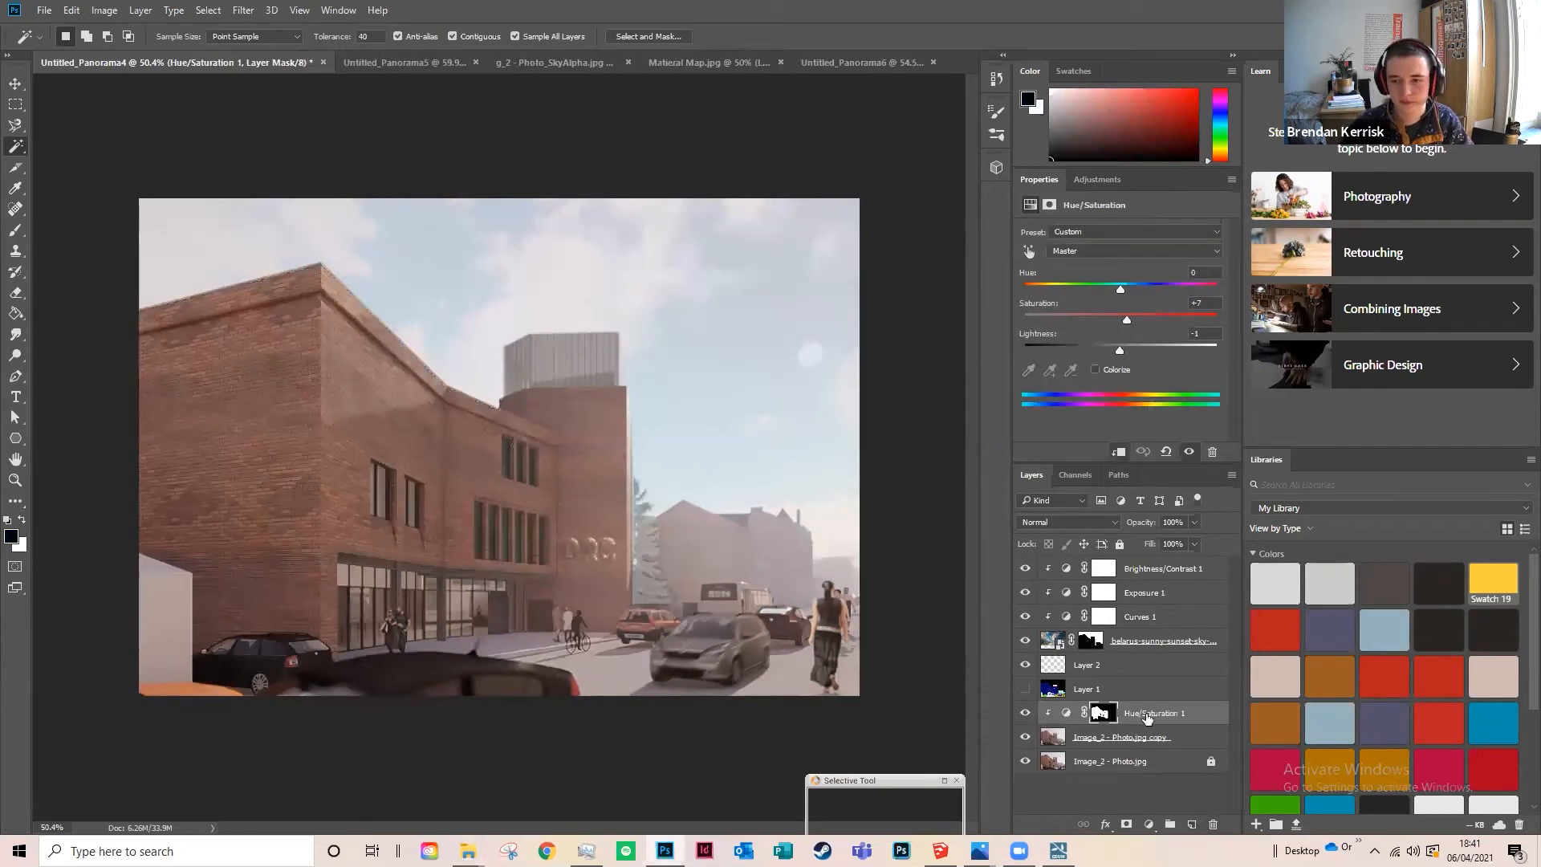
Step: Try recolouring the brick walls purple with Hue/Saturation at hue -55, saturation -32 and lightness -7
left_click_drag(1121, 289, 1074, 281)
mouse_move(1106, 347)
left_mouse_down()
mouse_move(1085, 341)
mouse_move(1112, 347)
left_mouse_up()
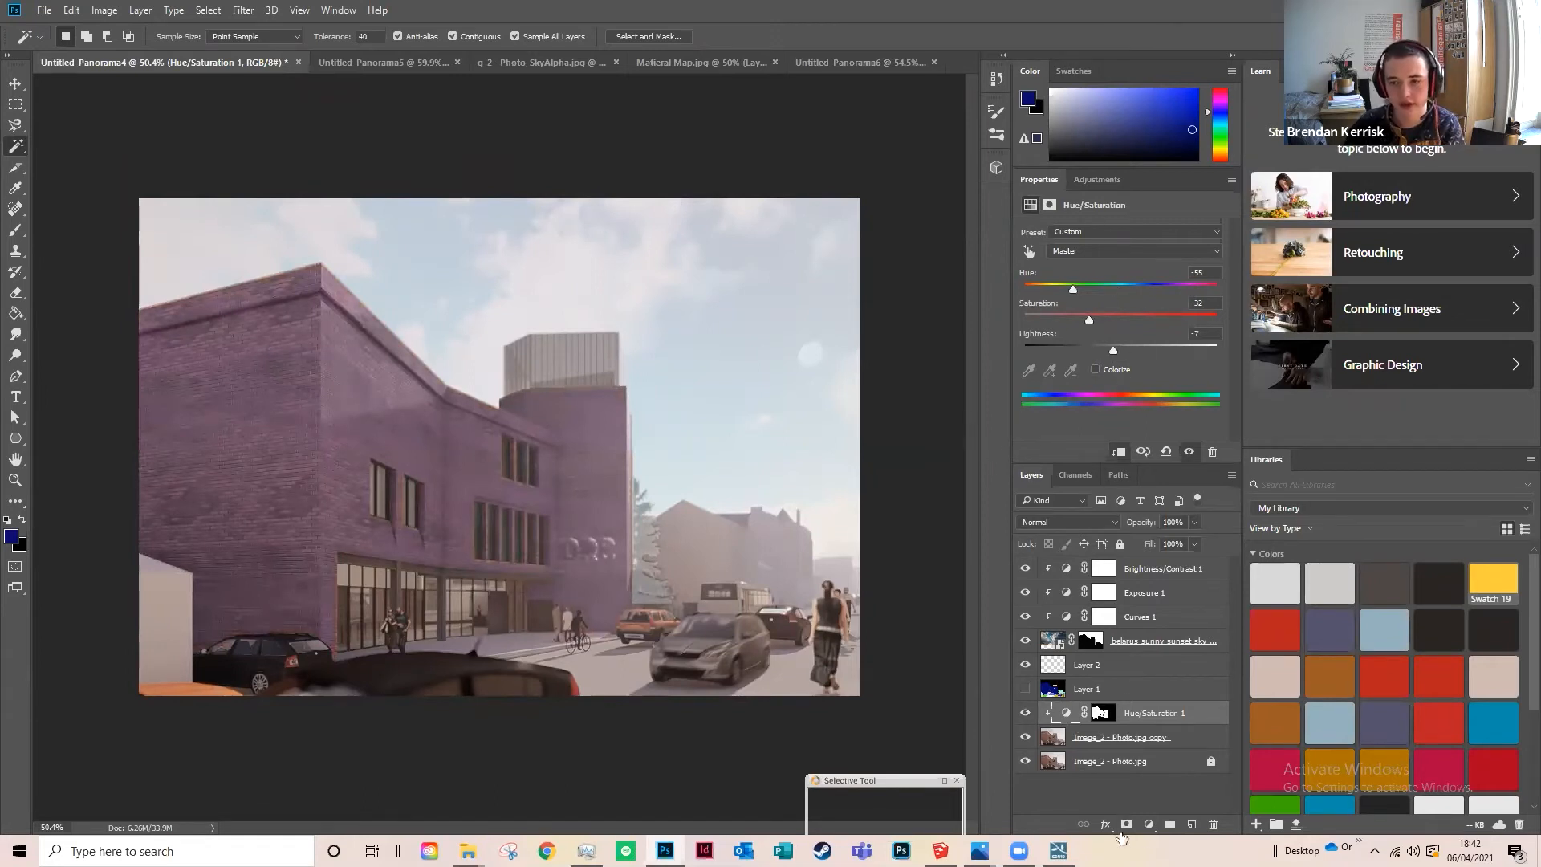
Step: Delete the brick walls' Hue/Saturation adjustment layer and show the available adjustments
left_click(1213, 825)
left_click(698, 313)
left_click(1096, 180)
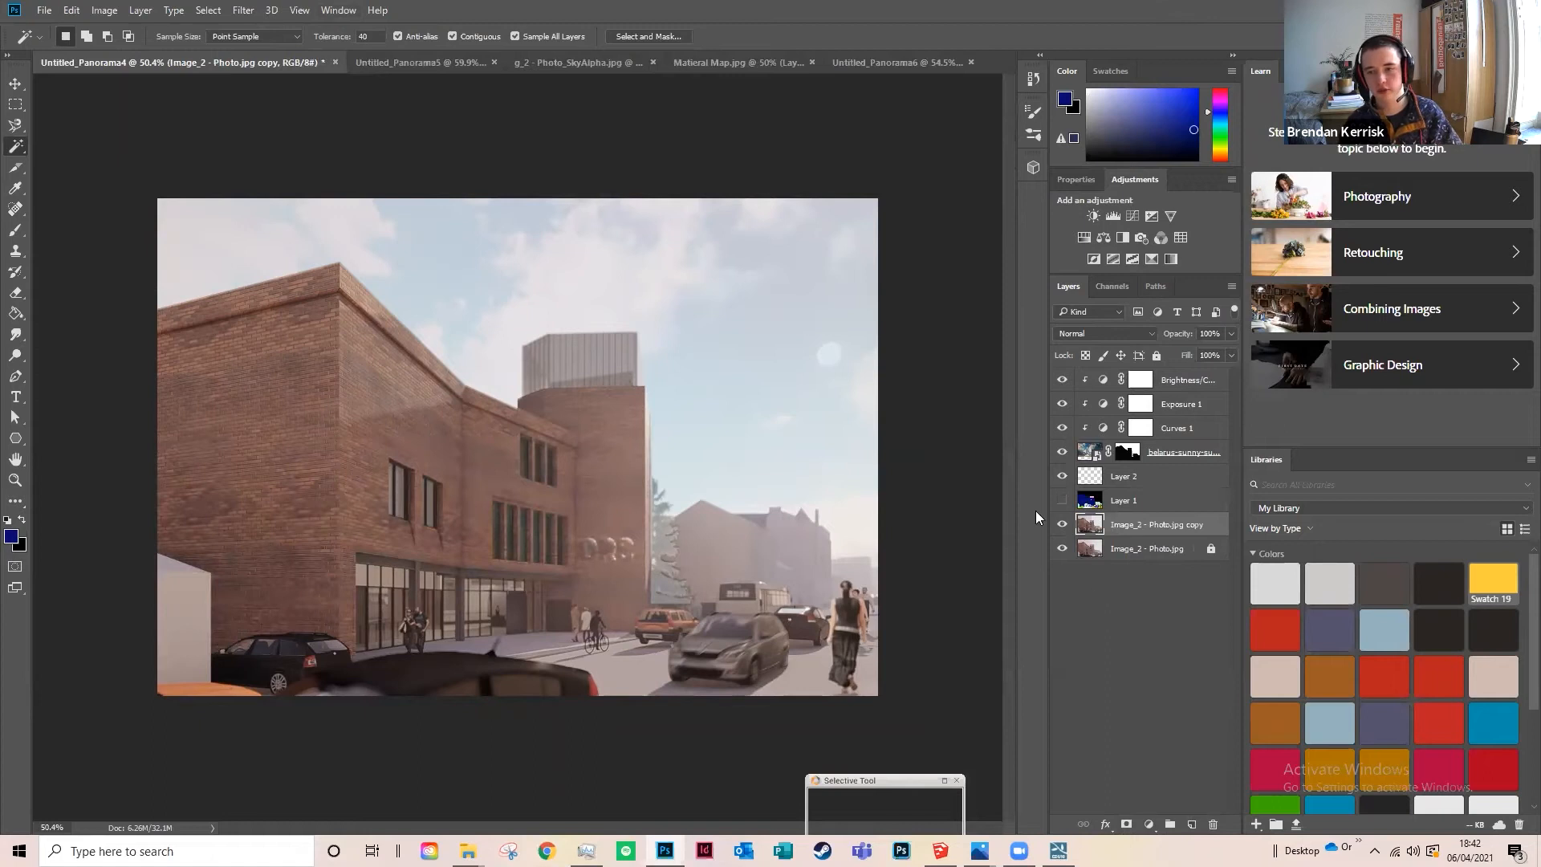
Step: Select the grey car in the middle of the street by tracing its outline with the Magnetic Lasso
right_click(11, 125)
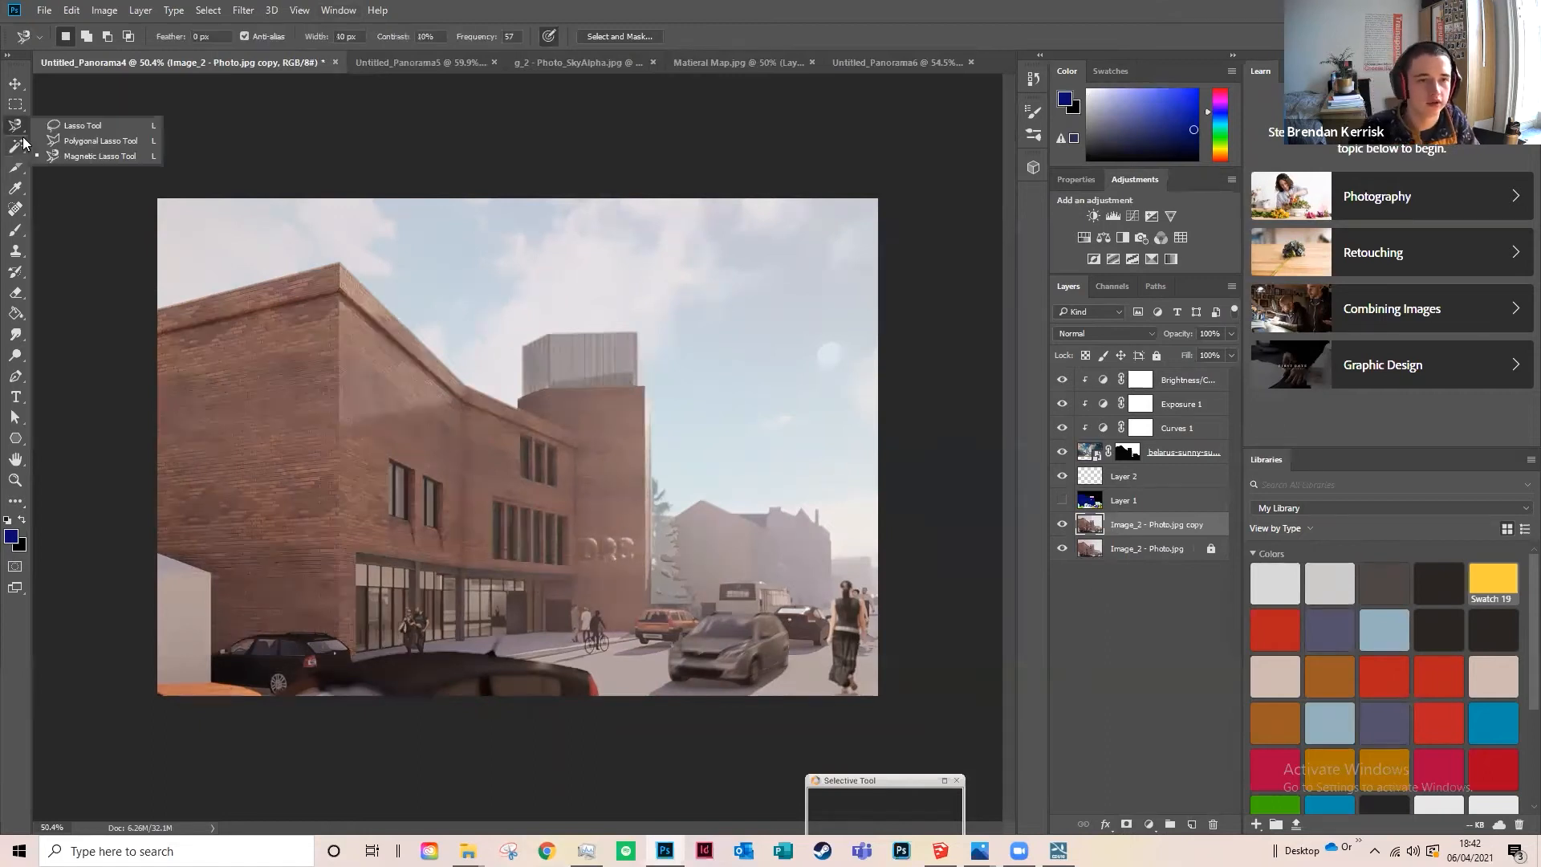
left_click(56, 125)
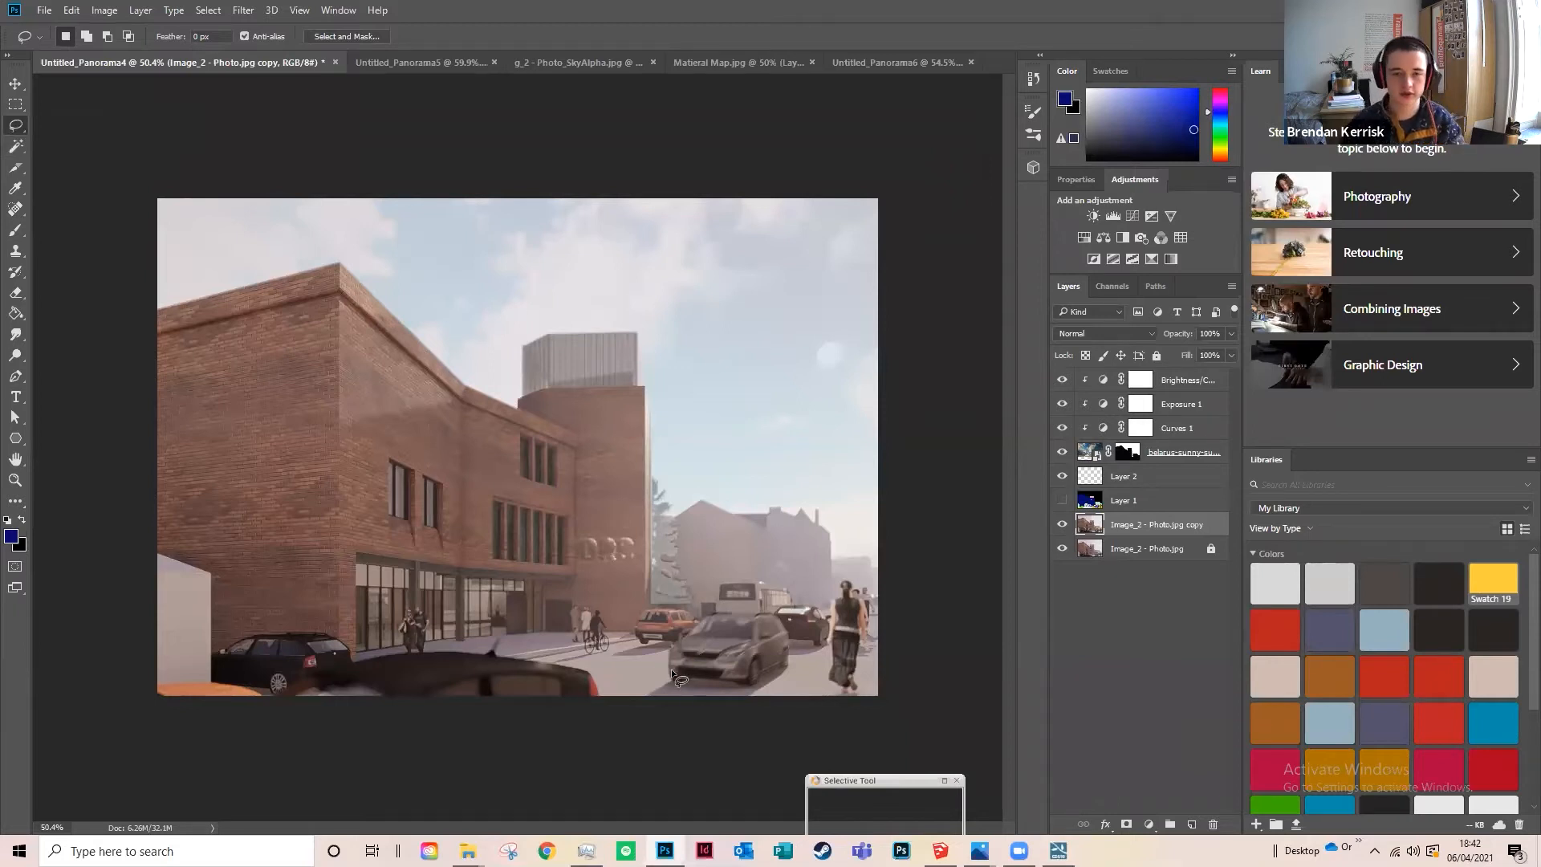
scroll(598, 644, "up", 3)
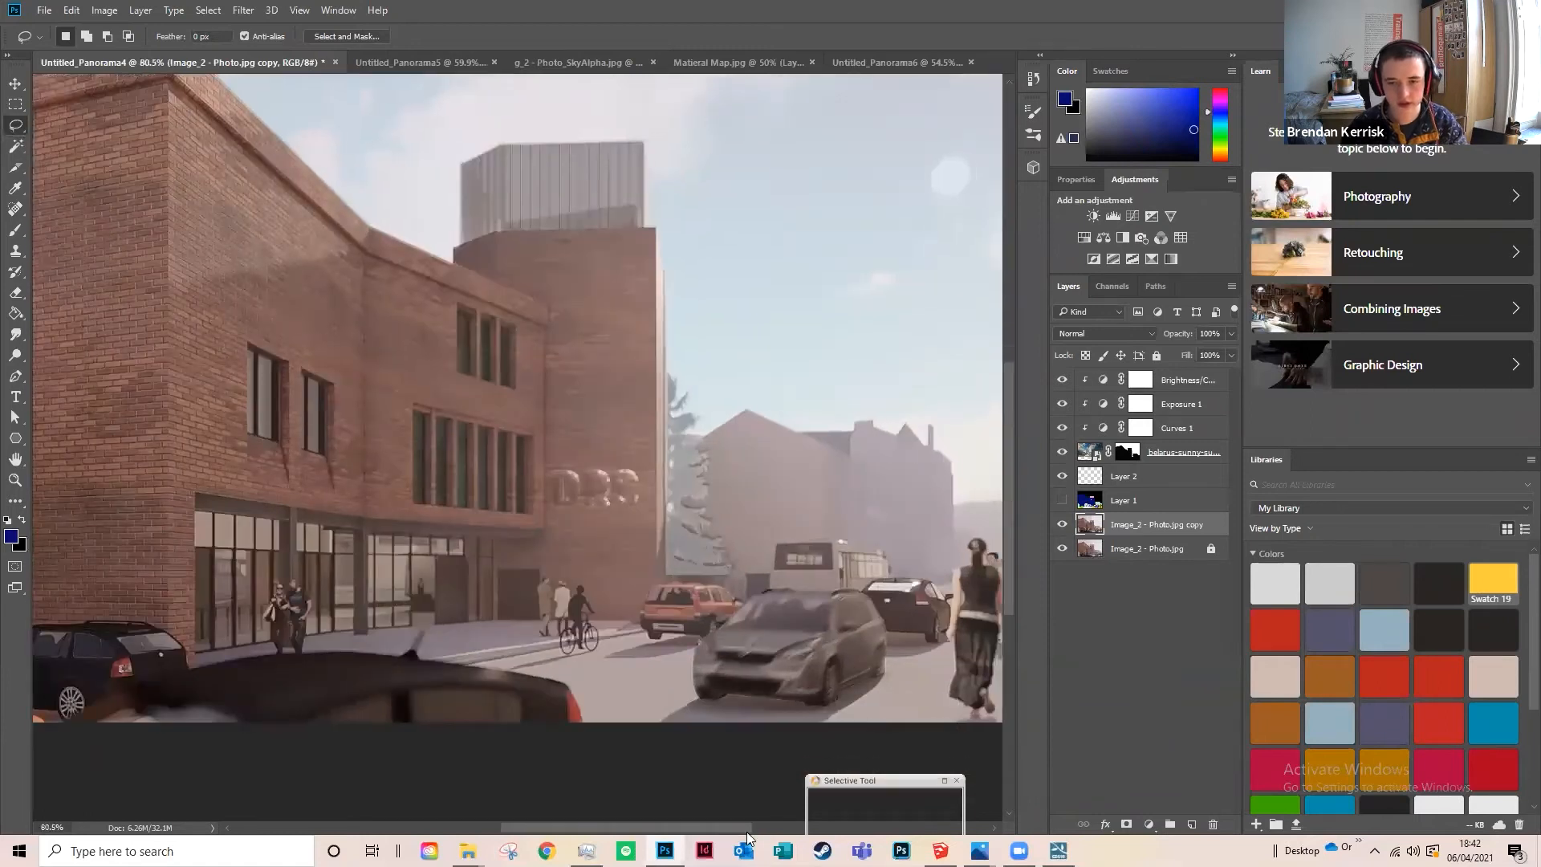
left_click_drag(732, 825, 780, 826)
scroll(703, 736, "up", 3)
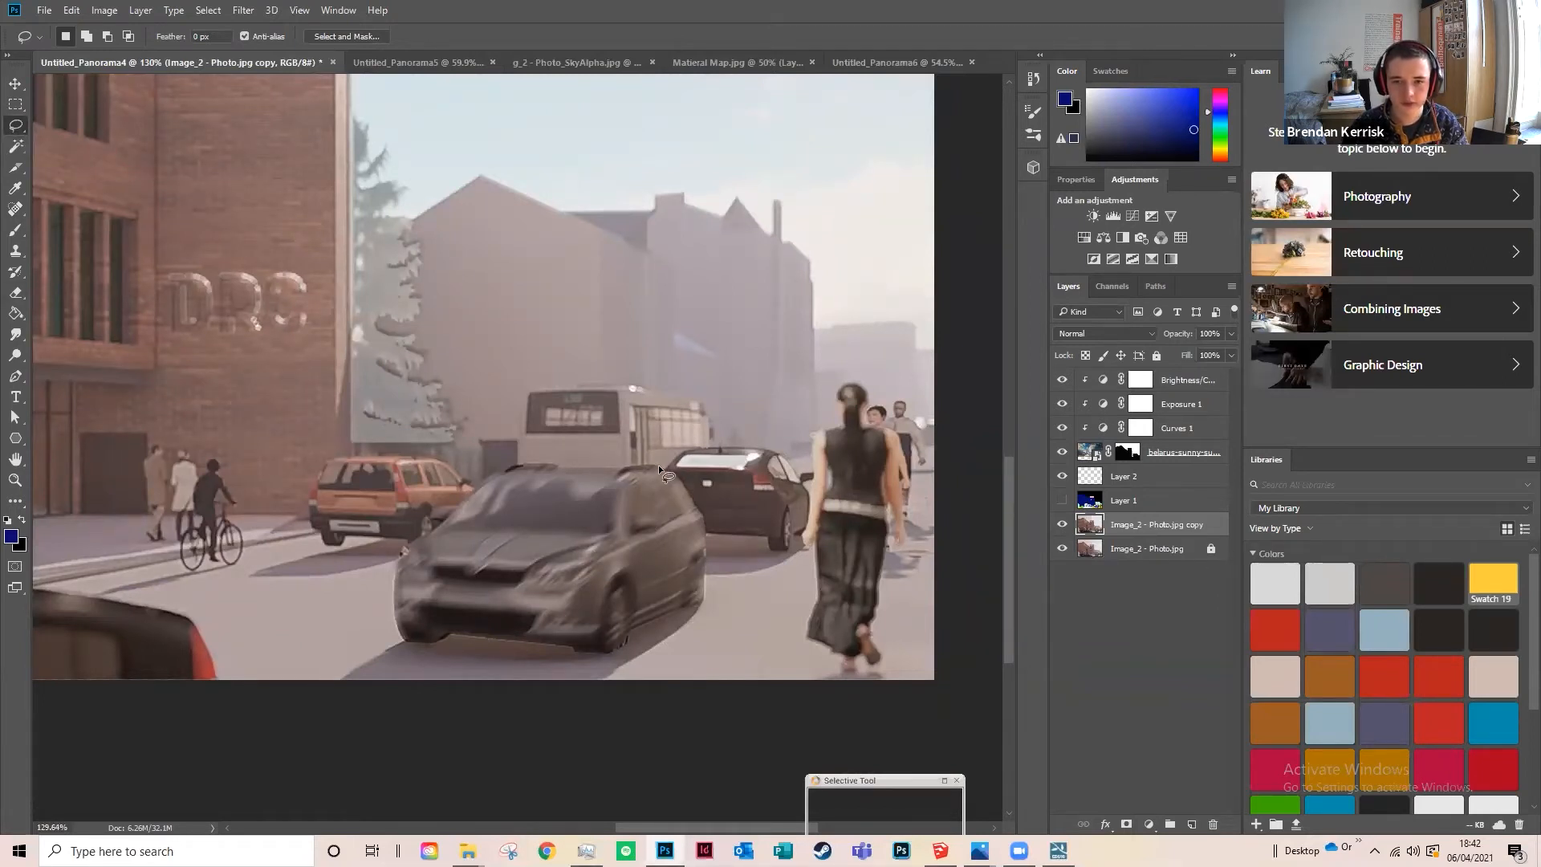
right_click(26, 130)
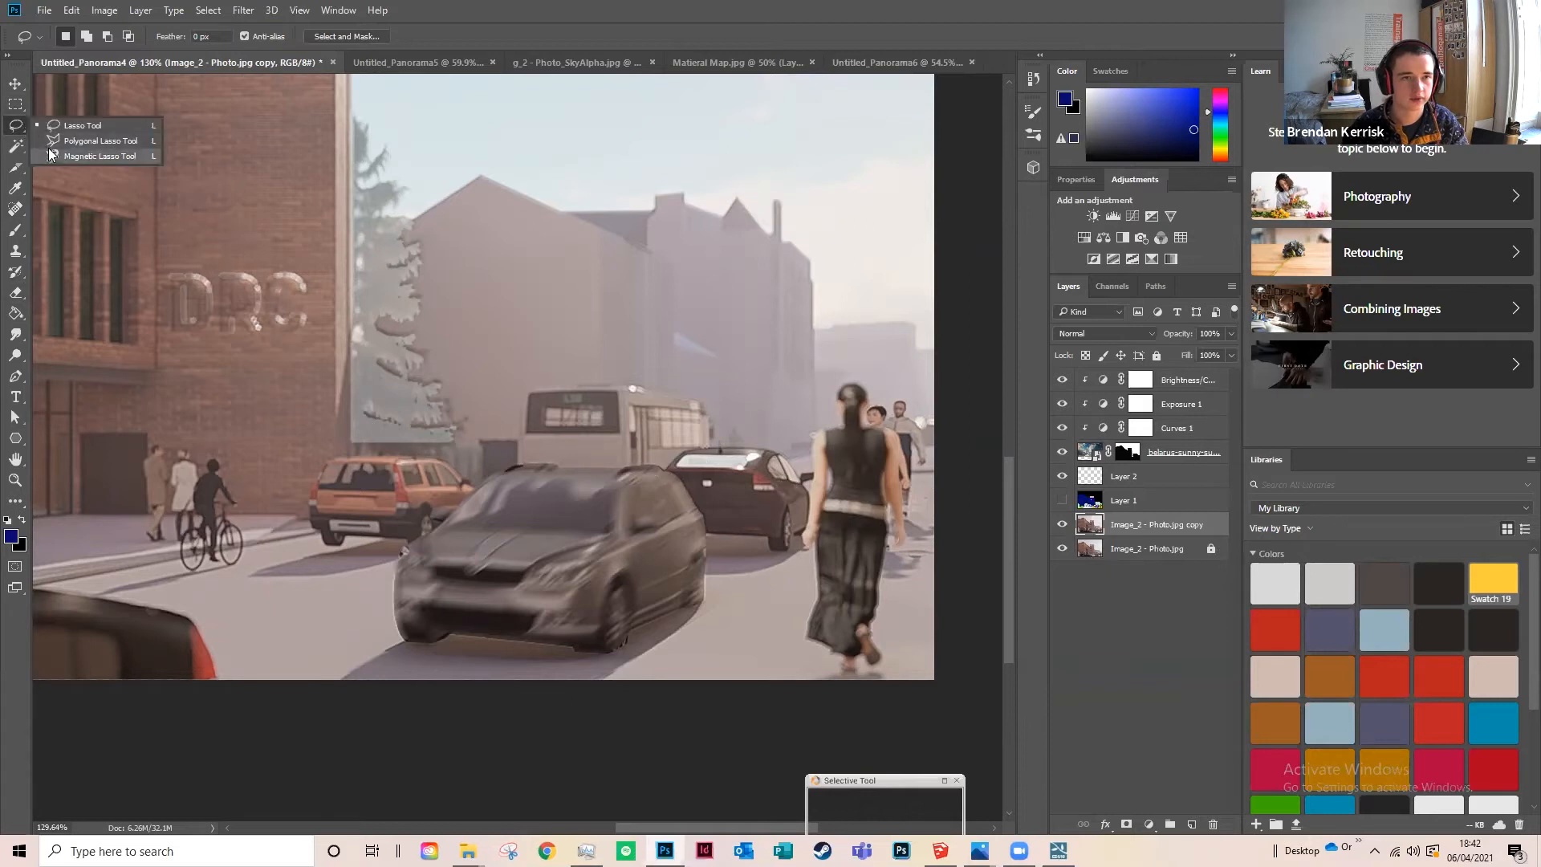
left_click(52, 155)
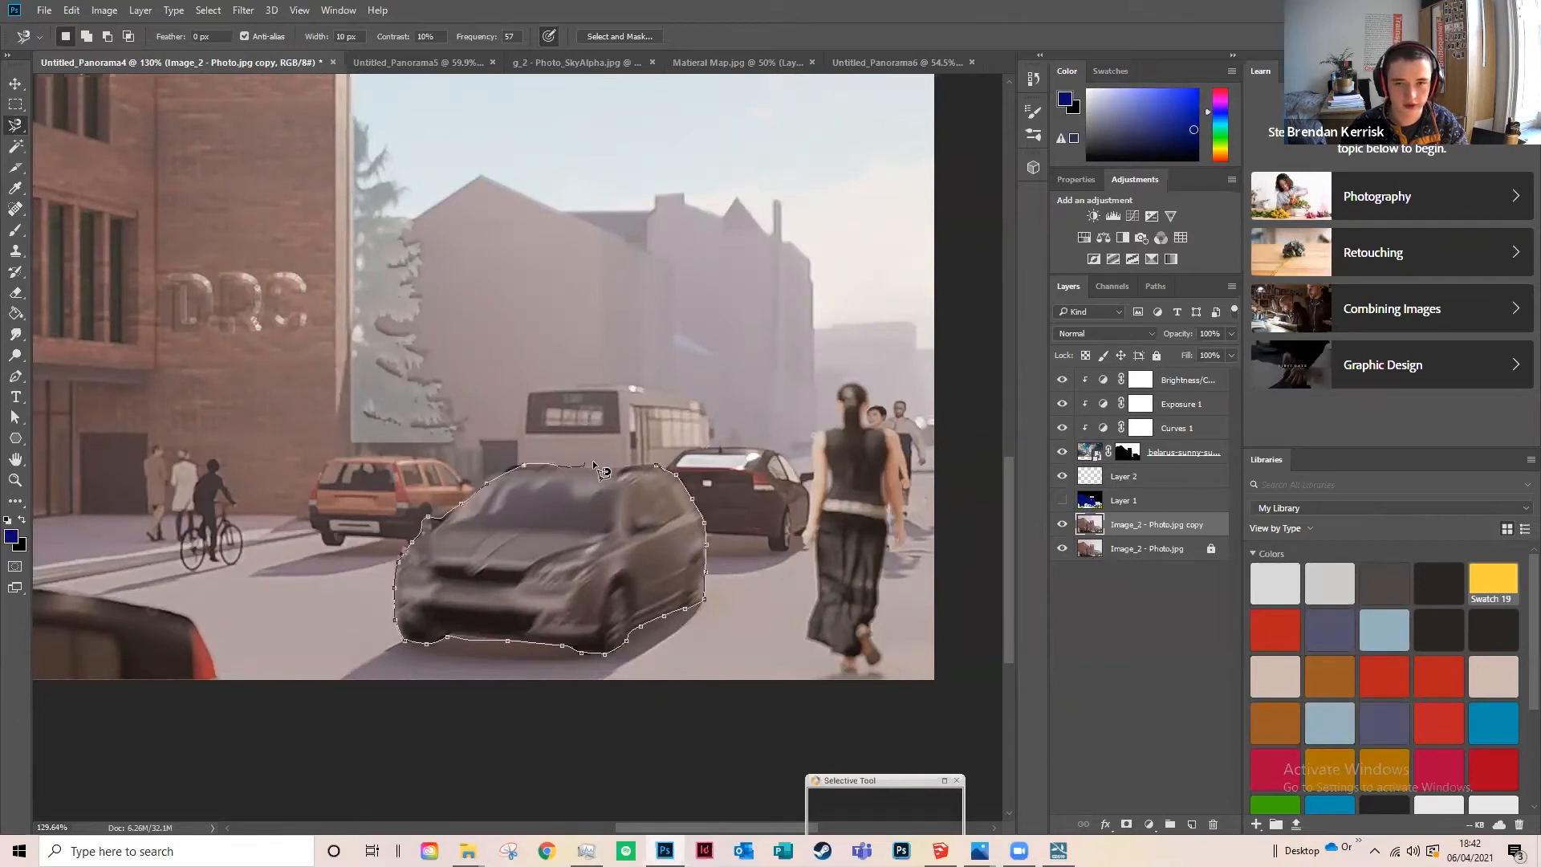
left_click(653, 464)
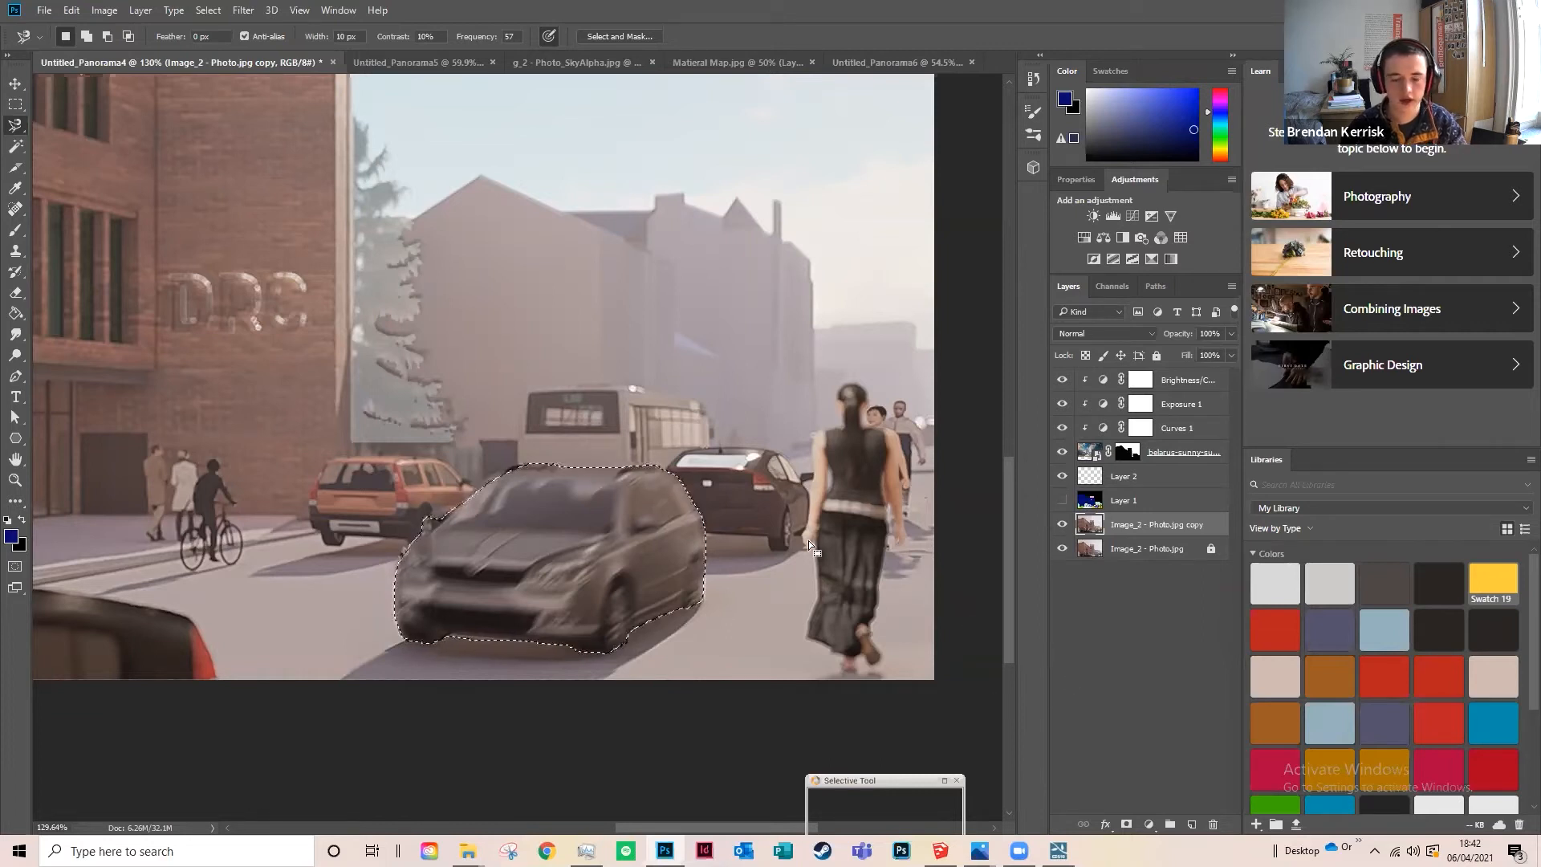
Step: Copy the selected grey car from the Image_2 - Photo.jpg copy layer onto its own layer
scroll(495, 379, "down", 3)
left_click(15, 84)
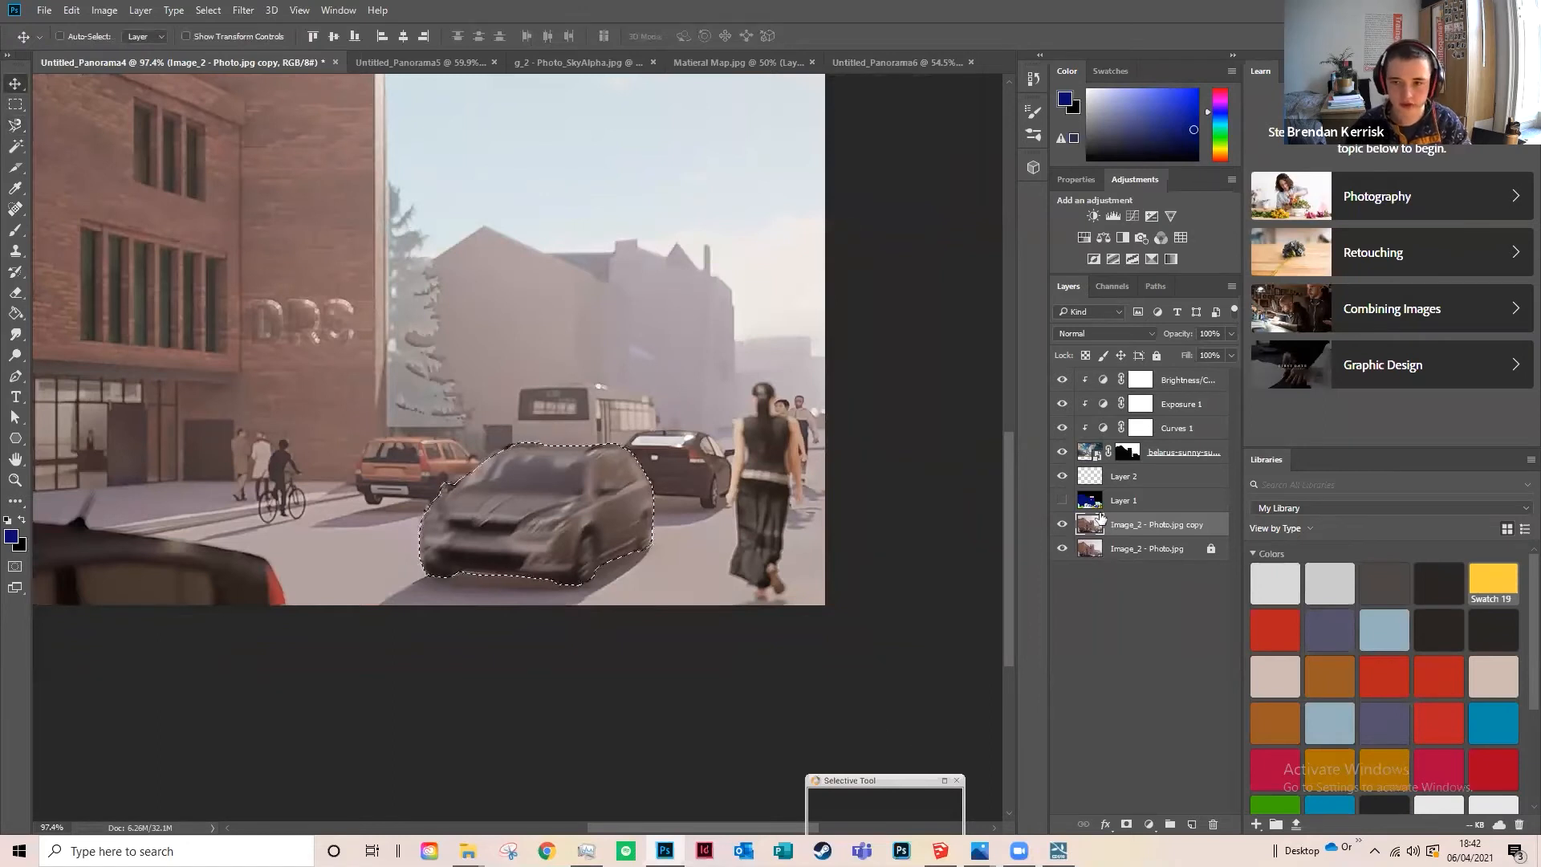
key("ctrl+j")
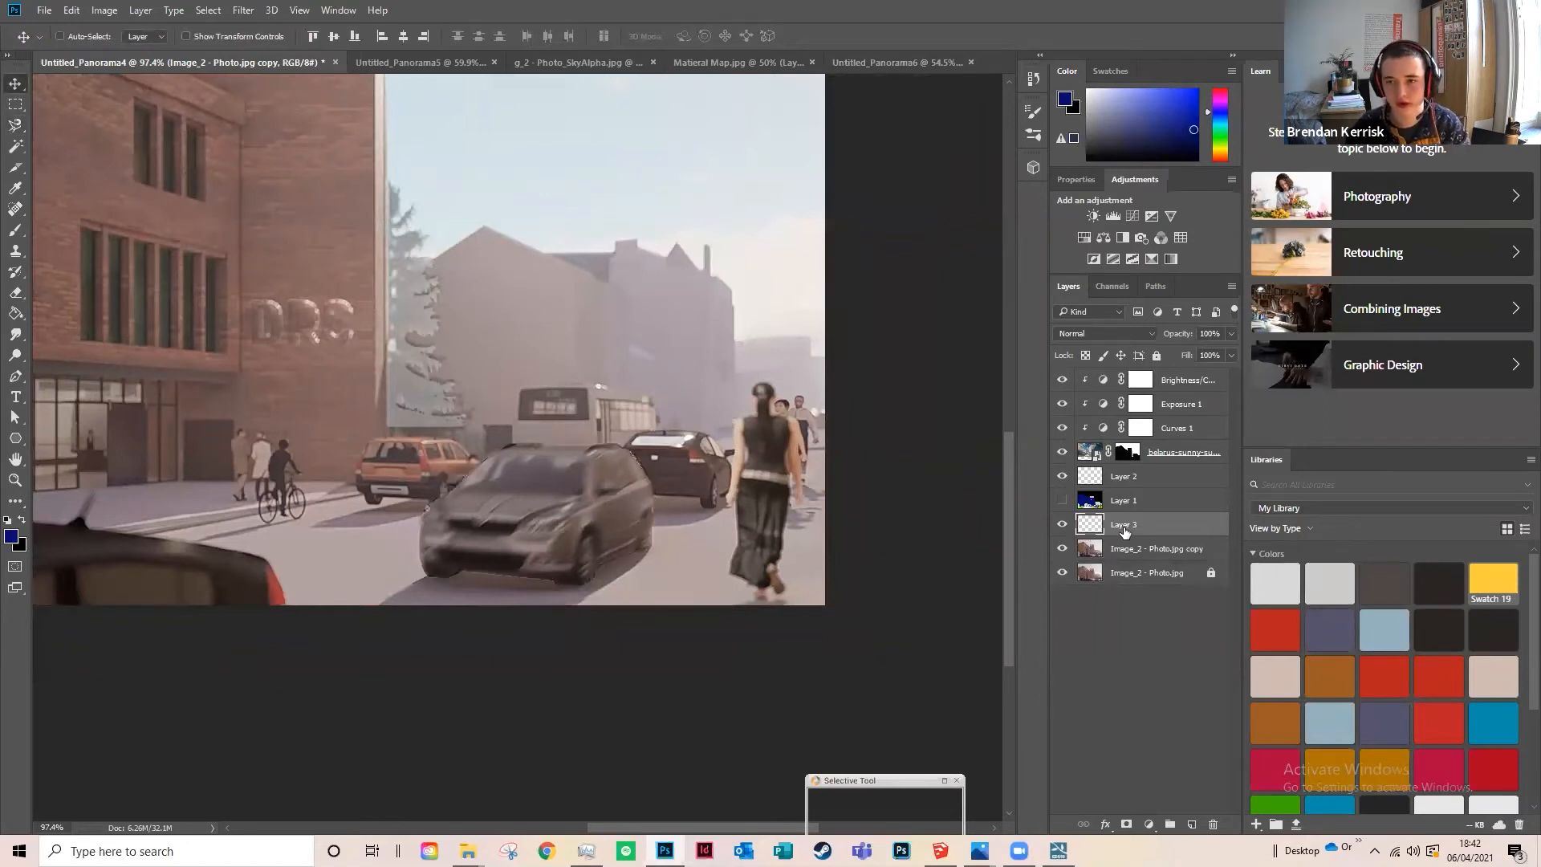
Step: Put the copied car's layer in a new layer group and name the group Cars
left_click(1172, 826)
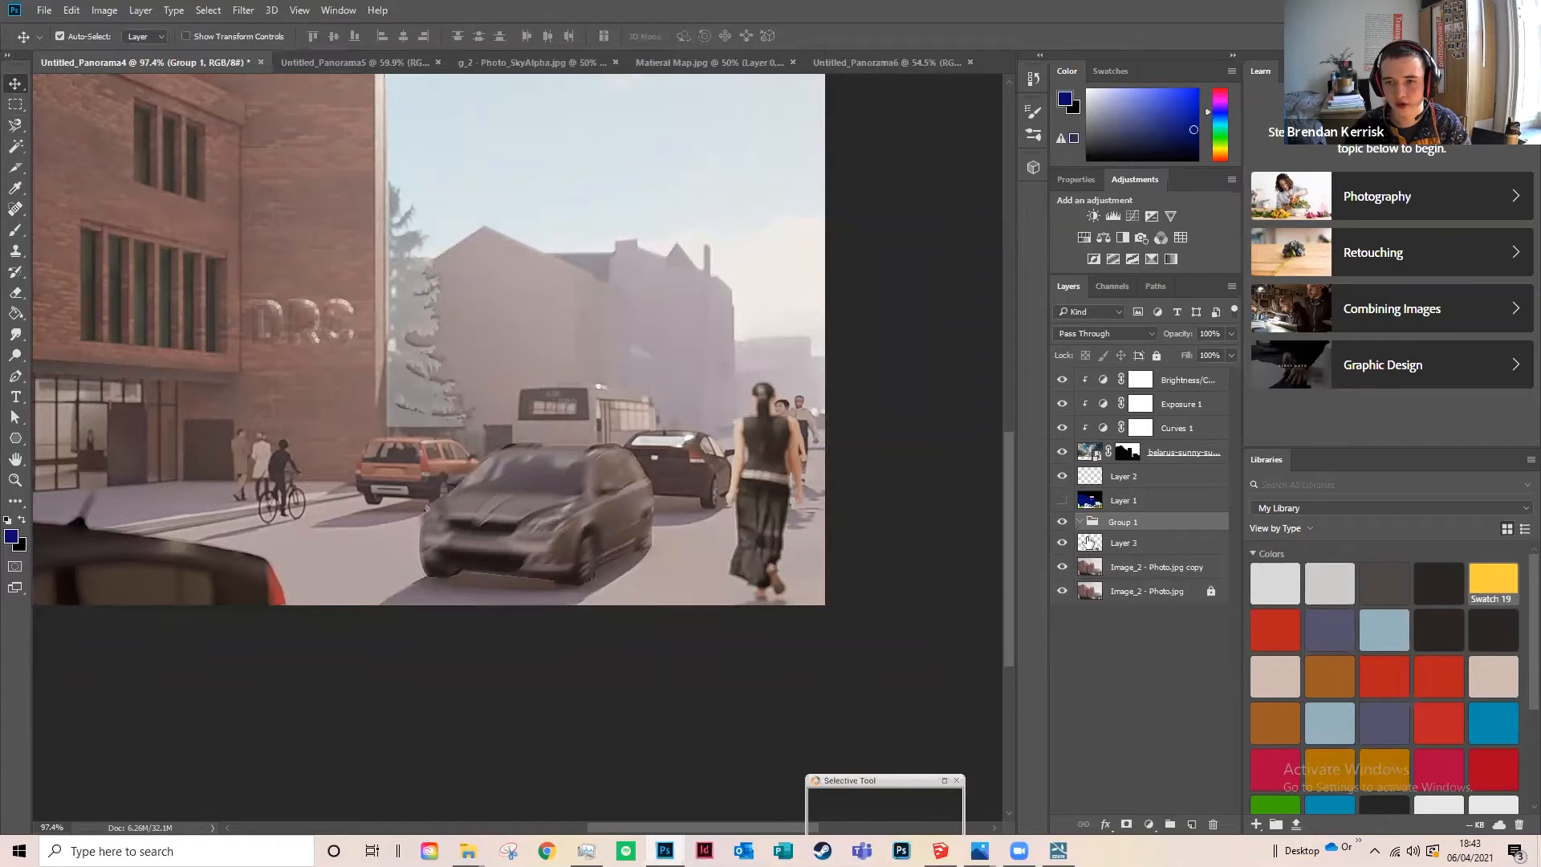
double_click(1129, 522)
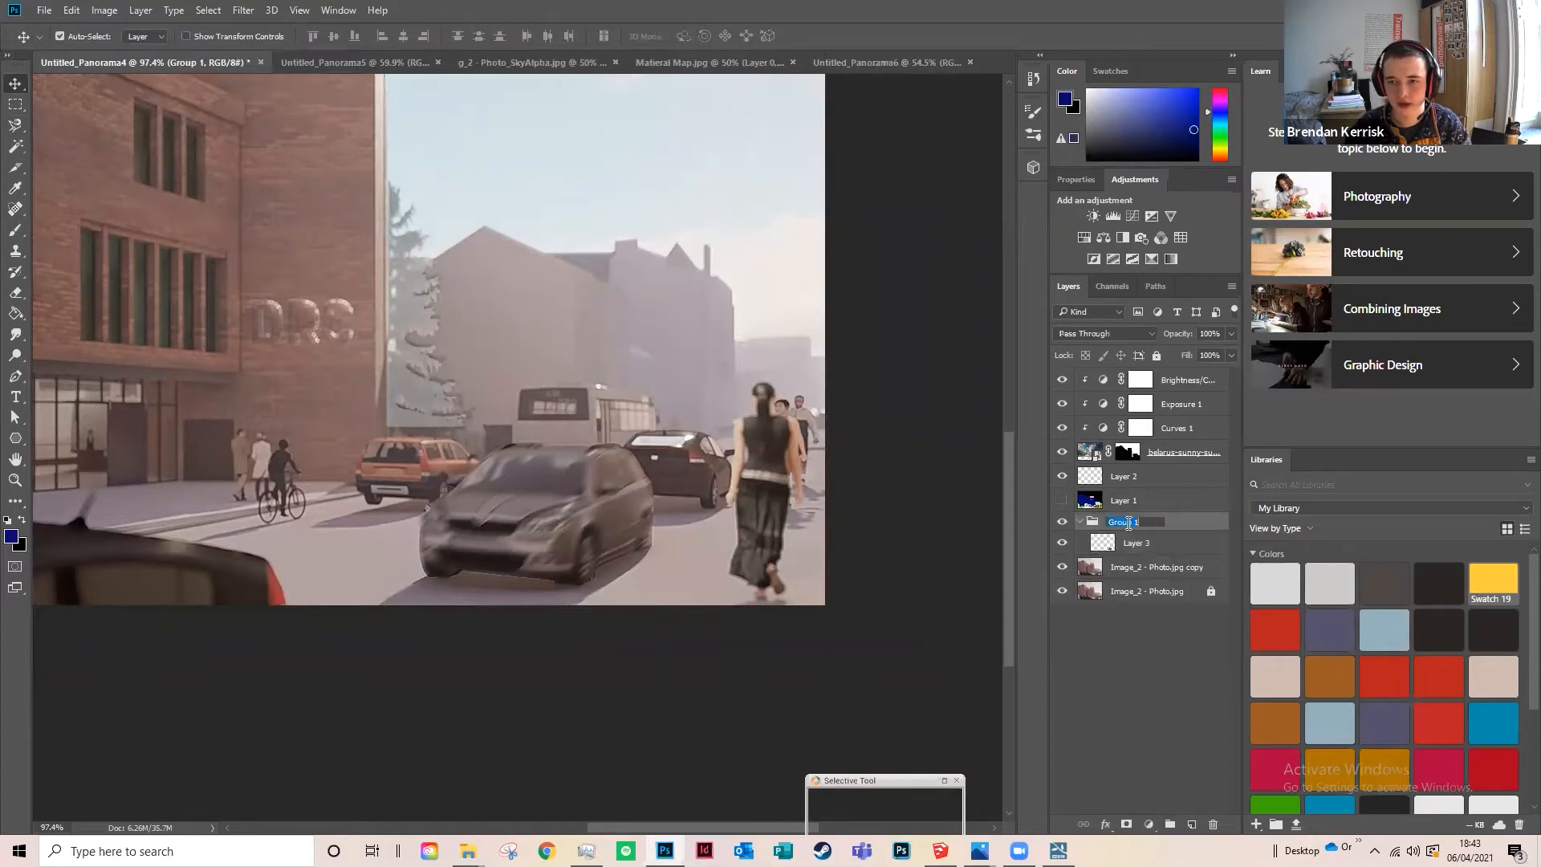
type("Cars")
key("Return")
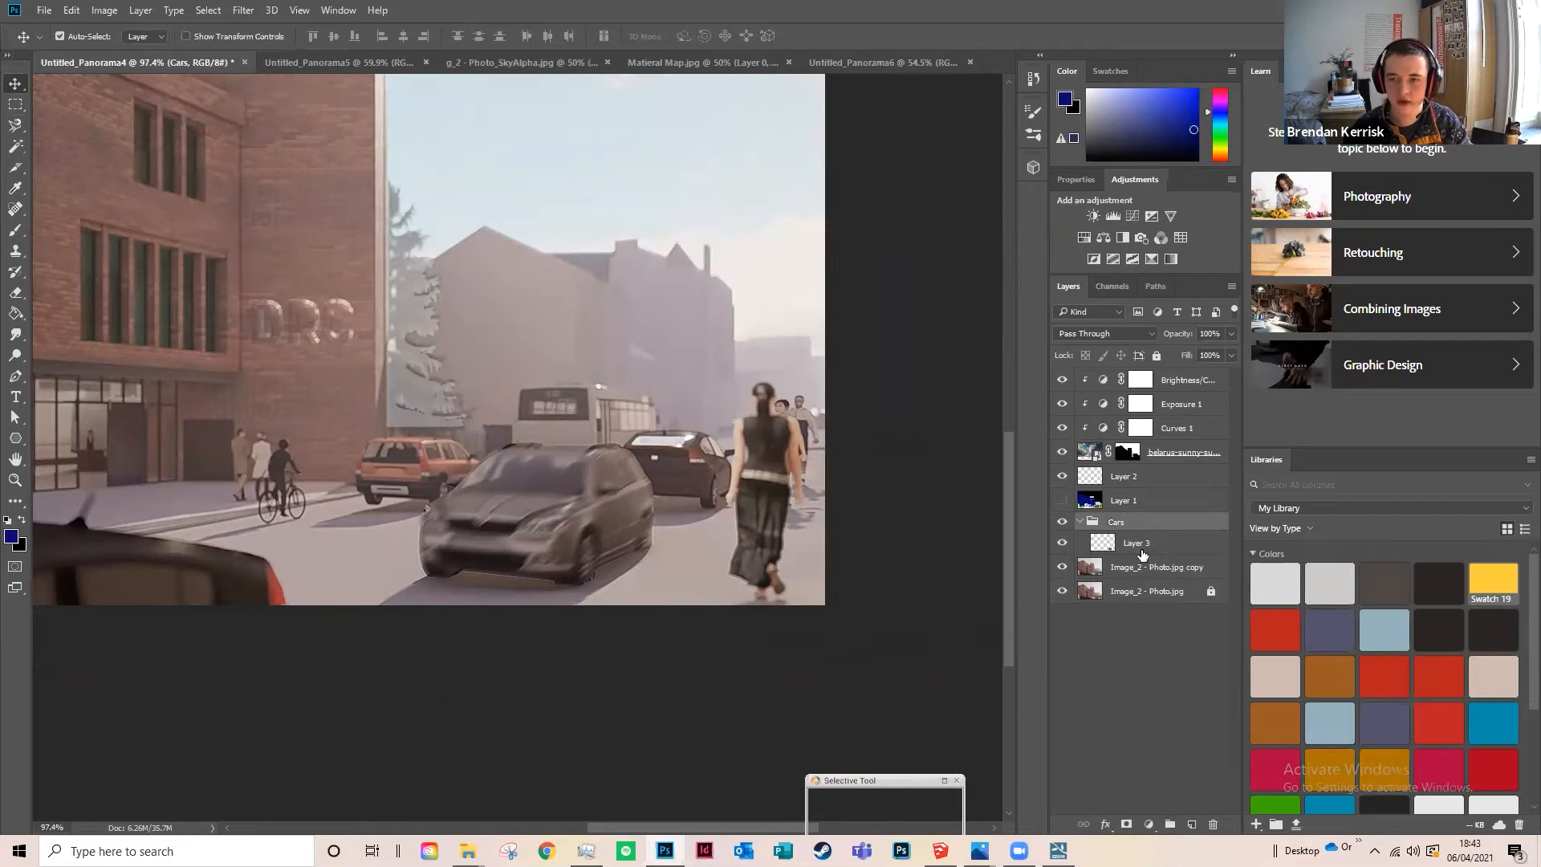
Step: Try moving the copied car up above the original car, and undo the move
left_click(1091, 542)
left_click_drag(525, 353, 531, 348)
left_click_drag(584, 507, 585, 423)
left_click(1098, 570)
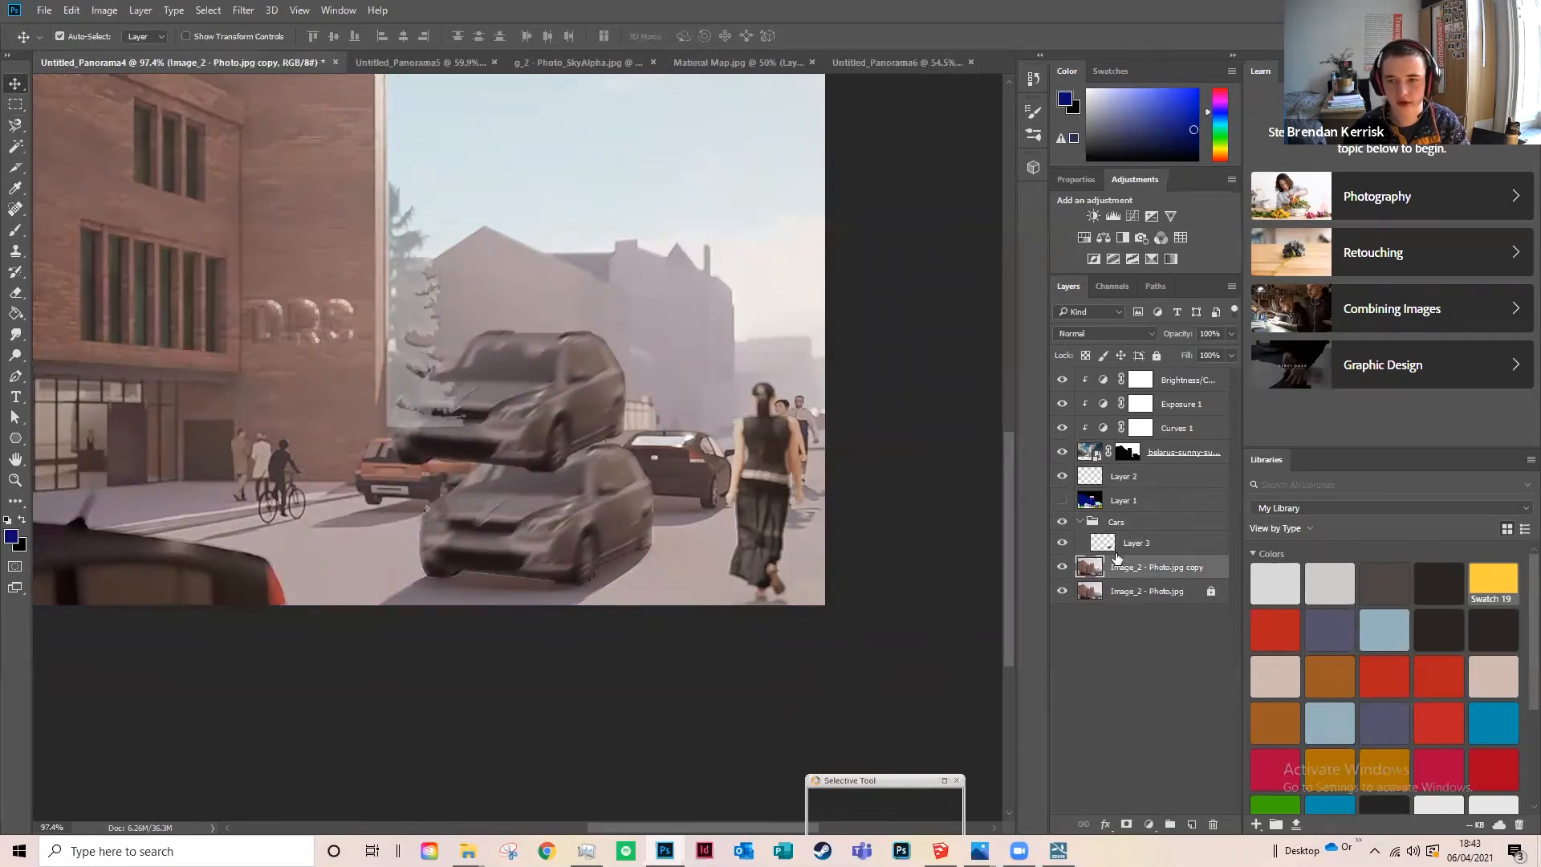
key("ctrl+z")
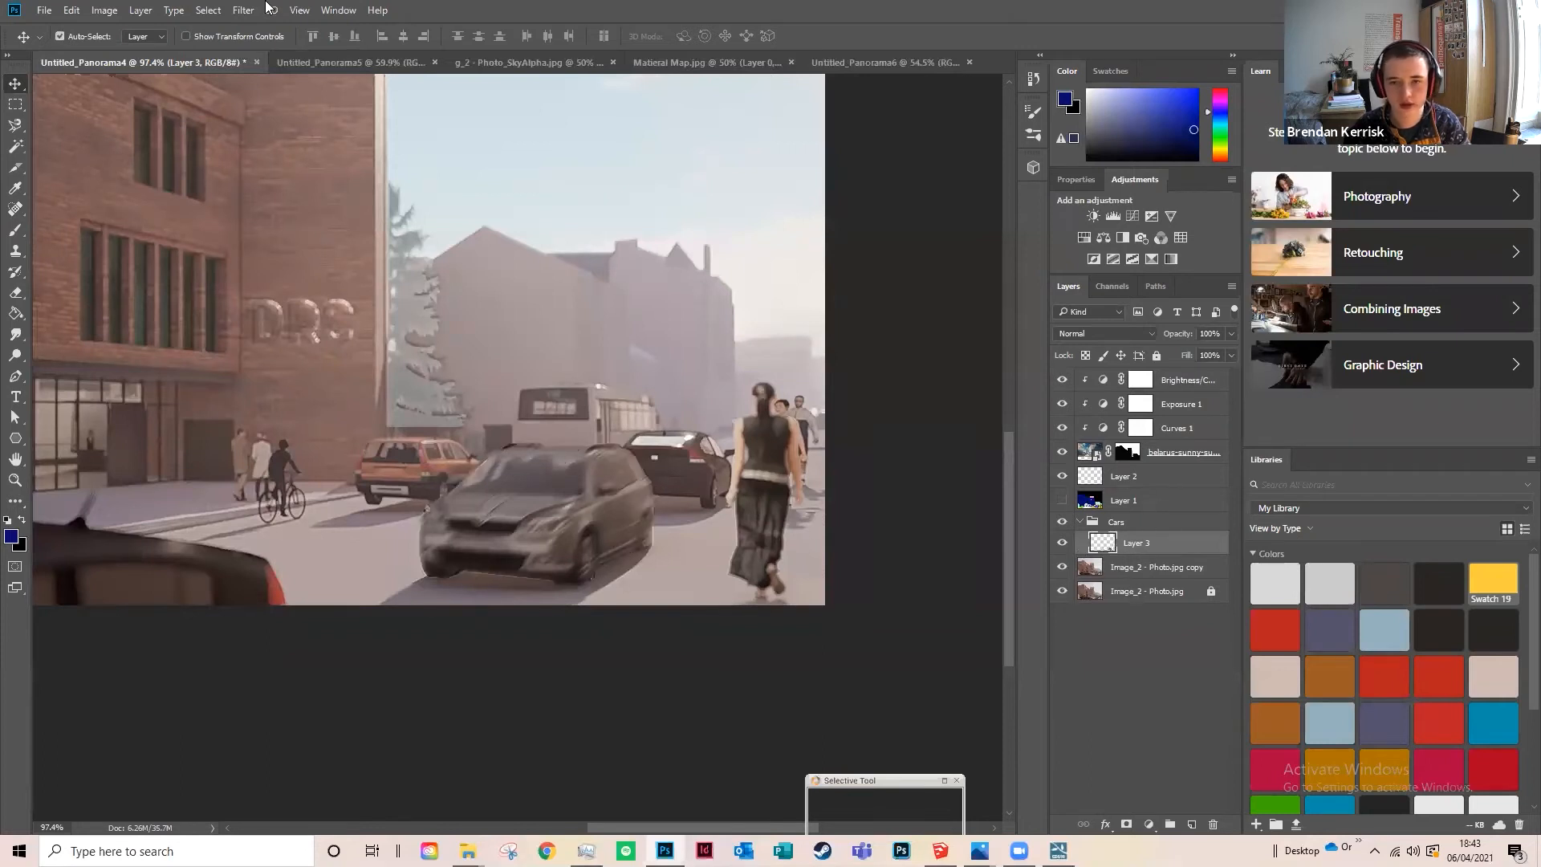
Step: Apply Motion Blur to the grey car on Layer 3 with a 32° angle and a distance of 33 pixels
left_click(244, 11)
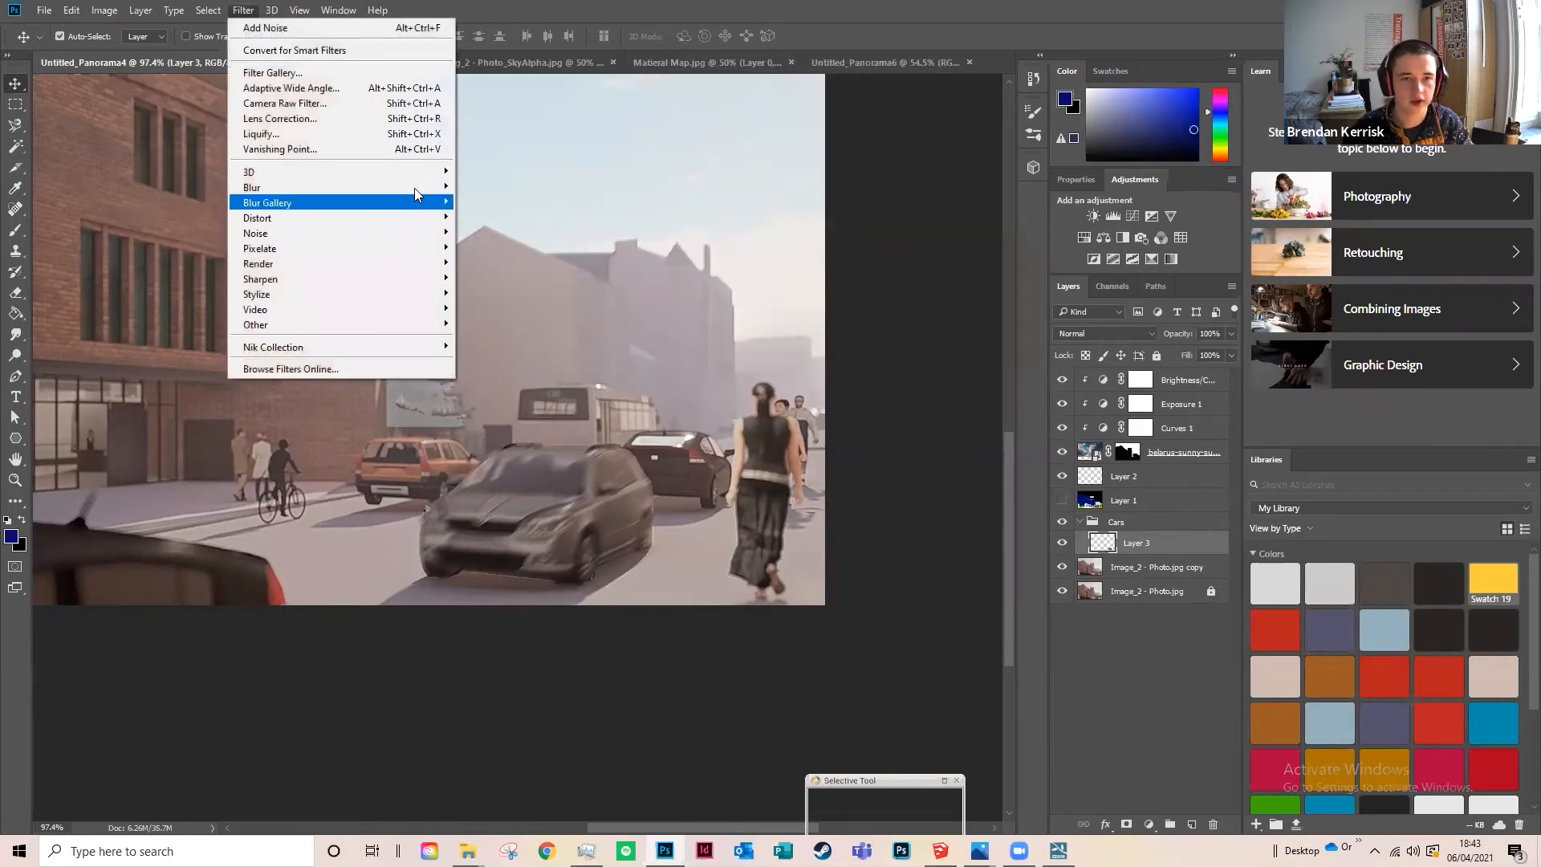
mouse_move(425, 188)
left_click(506, 278)
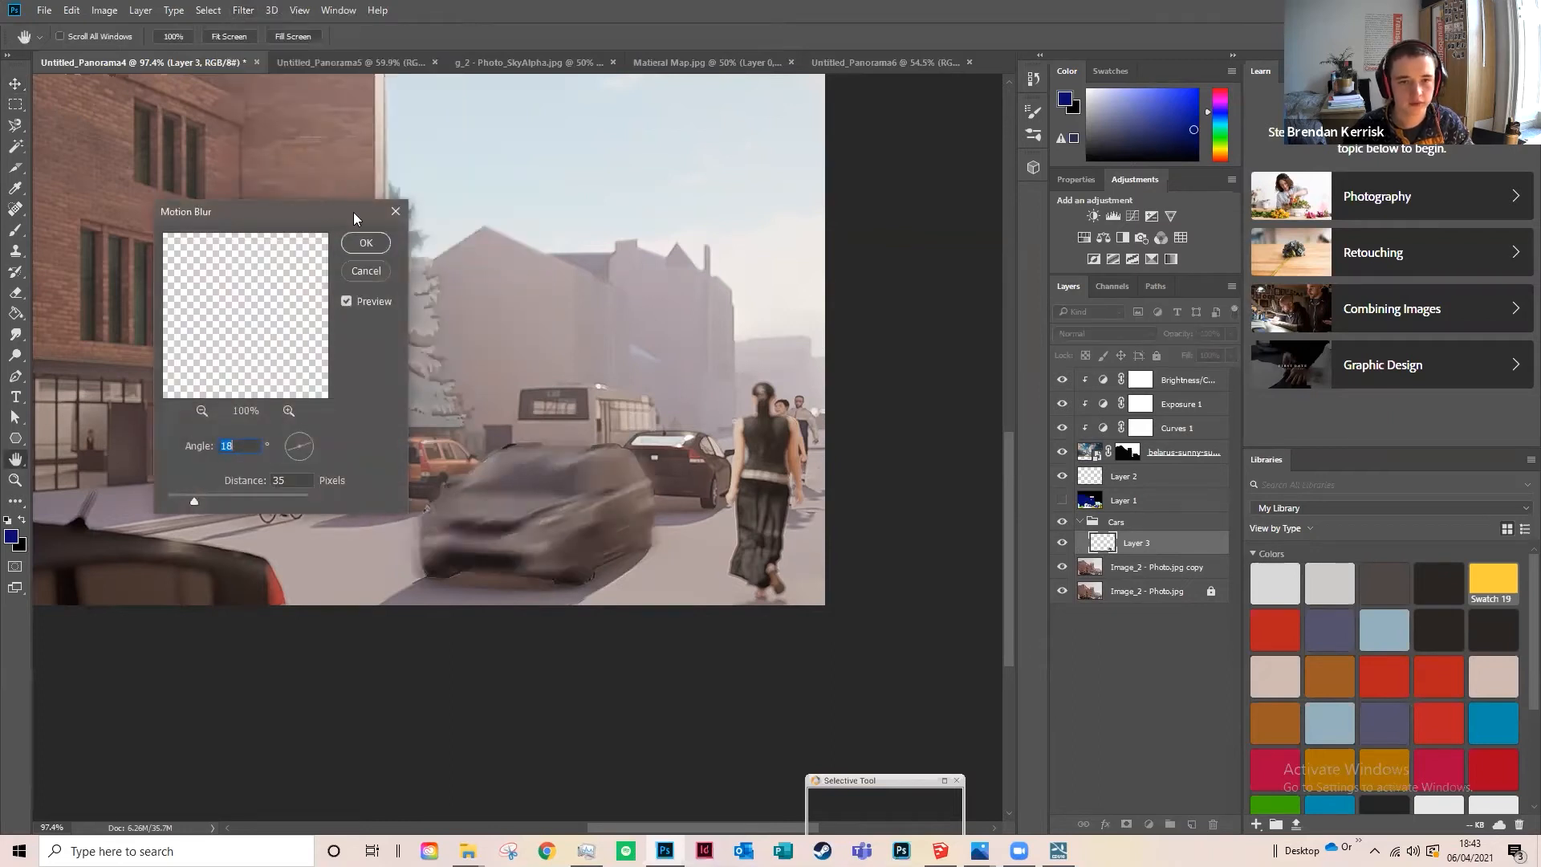
left_click_drag(354, 212, 1011, 252)
left_click_drag(971, 481, 977, 473)
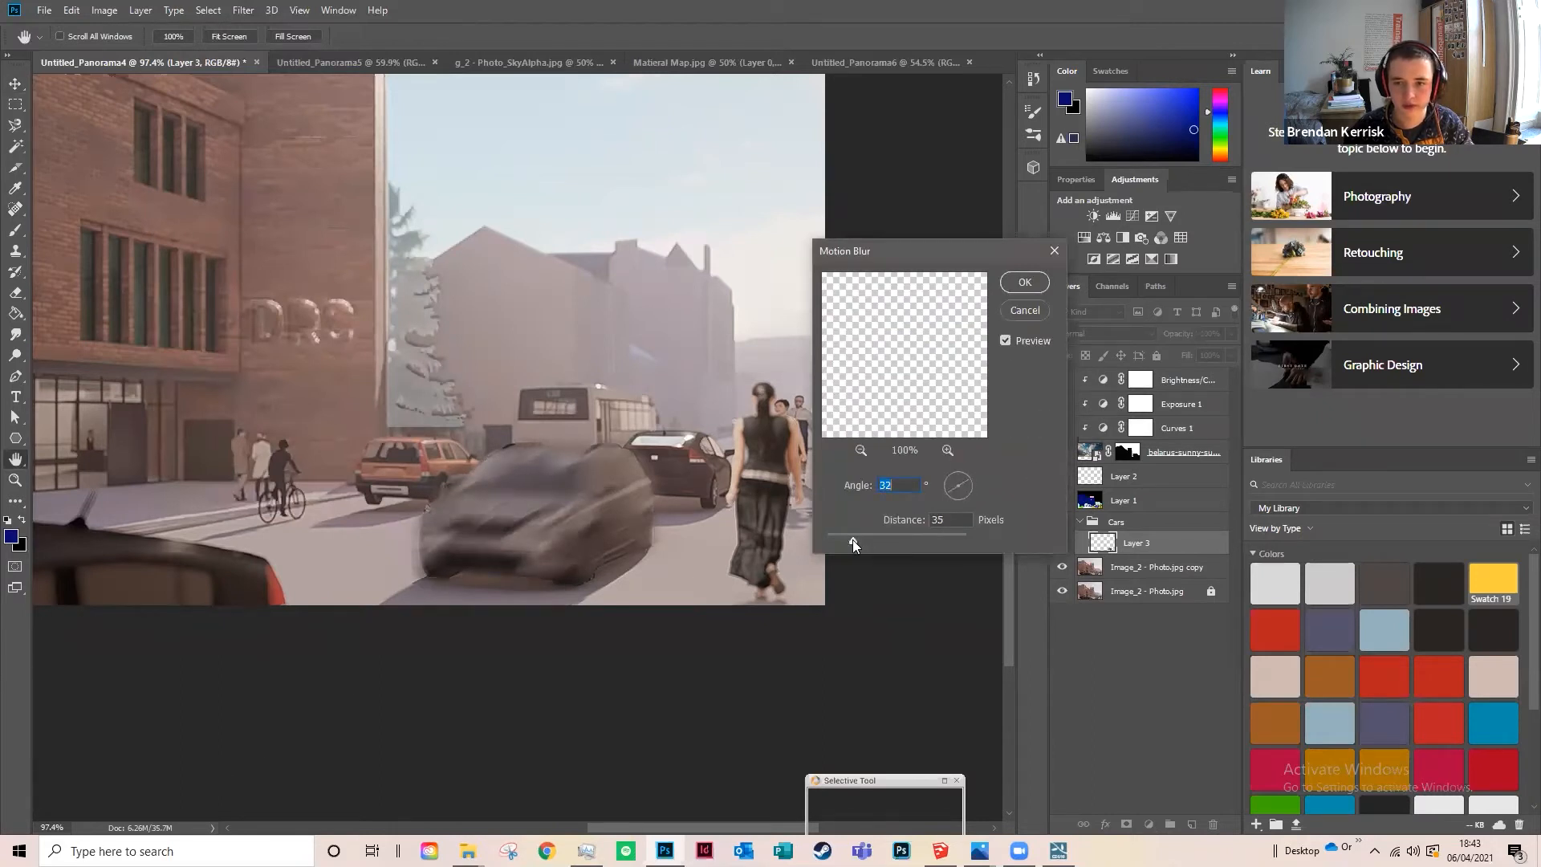
mouse_move(854, 540)
left_mouse_down()
mouse_move(878, 541)
mouse_move(862, 541)
left_mouse_up()
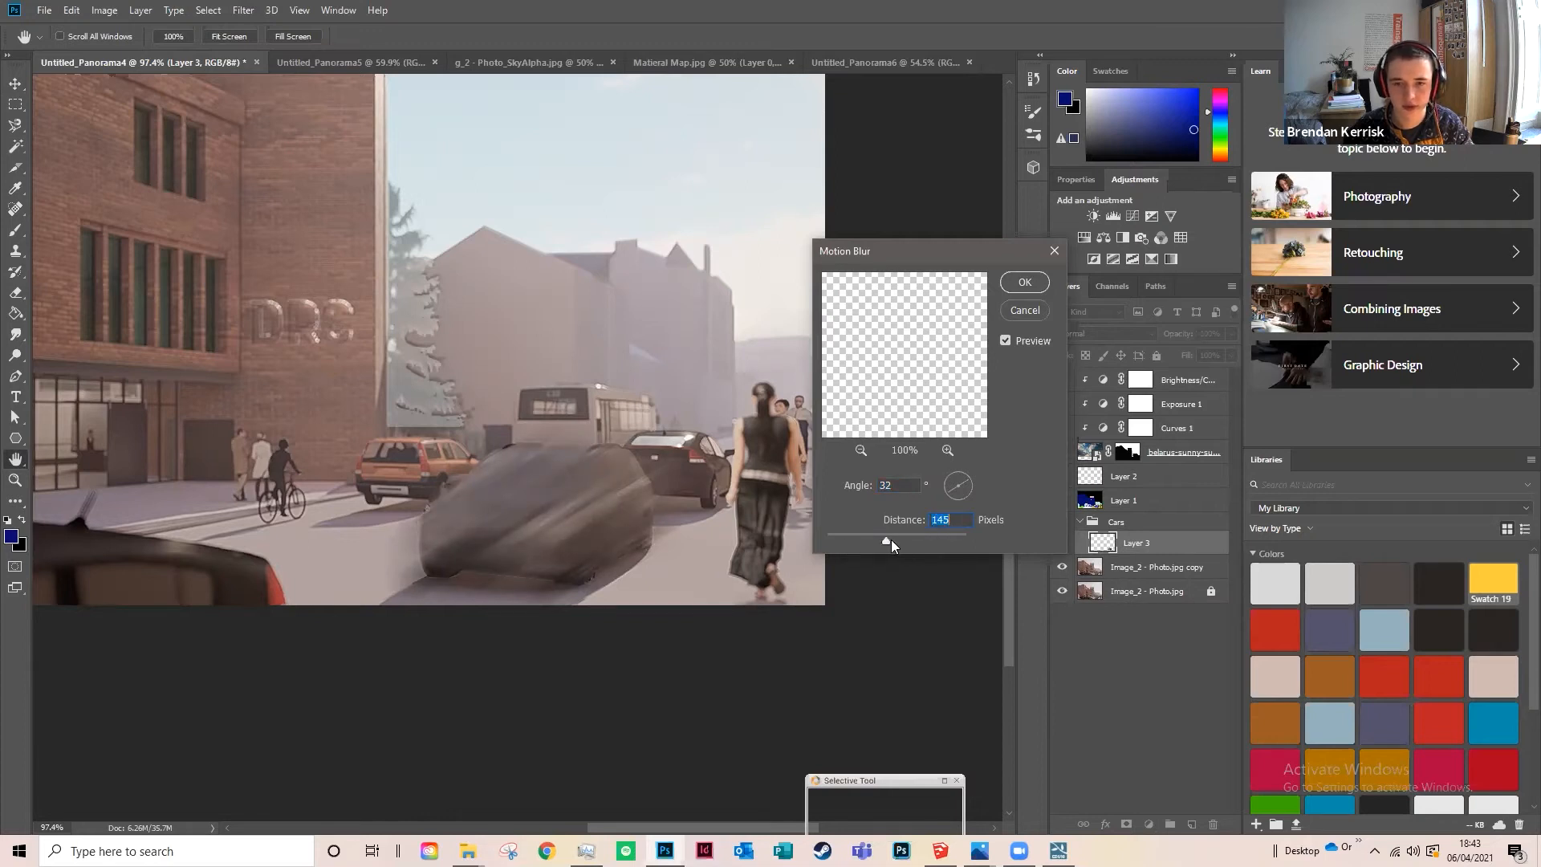
left_click_drag(838, 536, 853, 535)
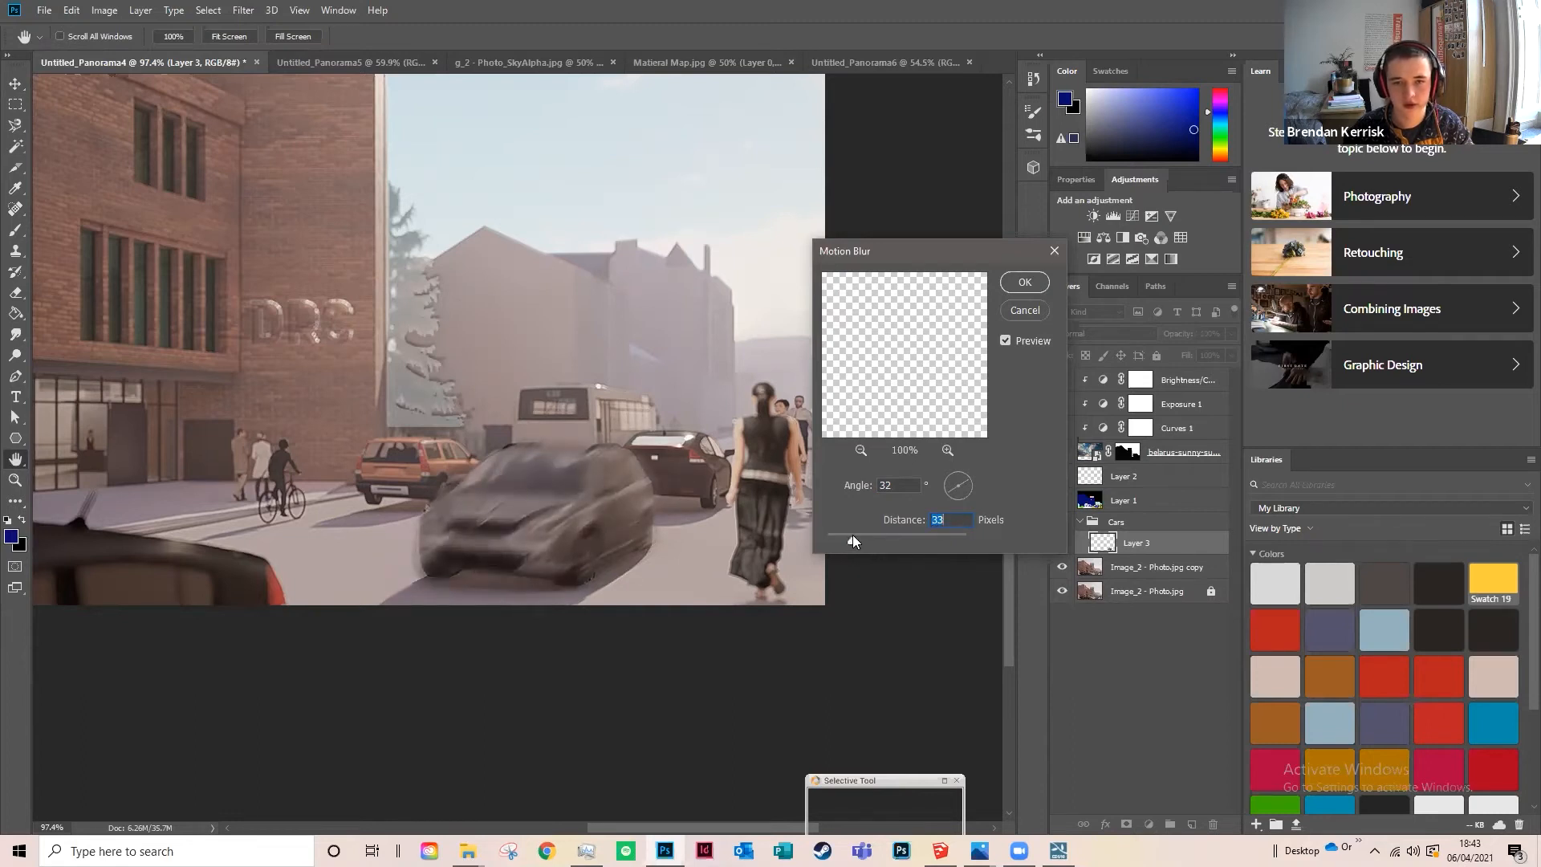
left_click(1025, 283)
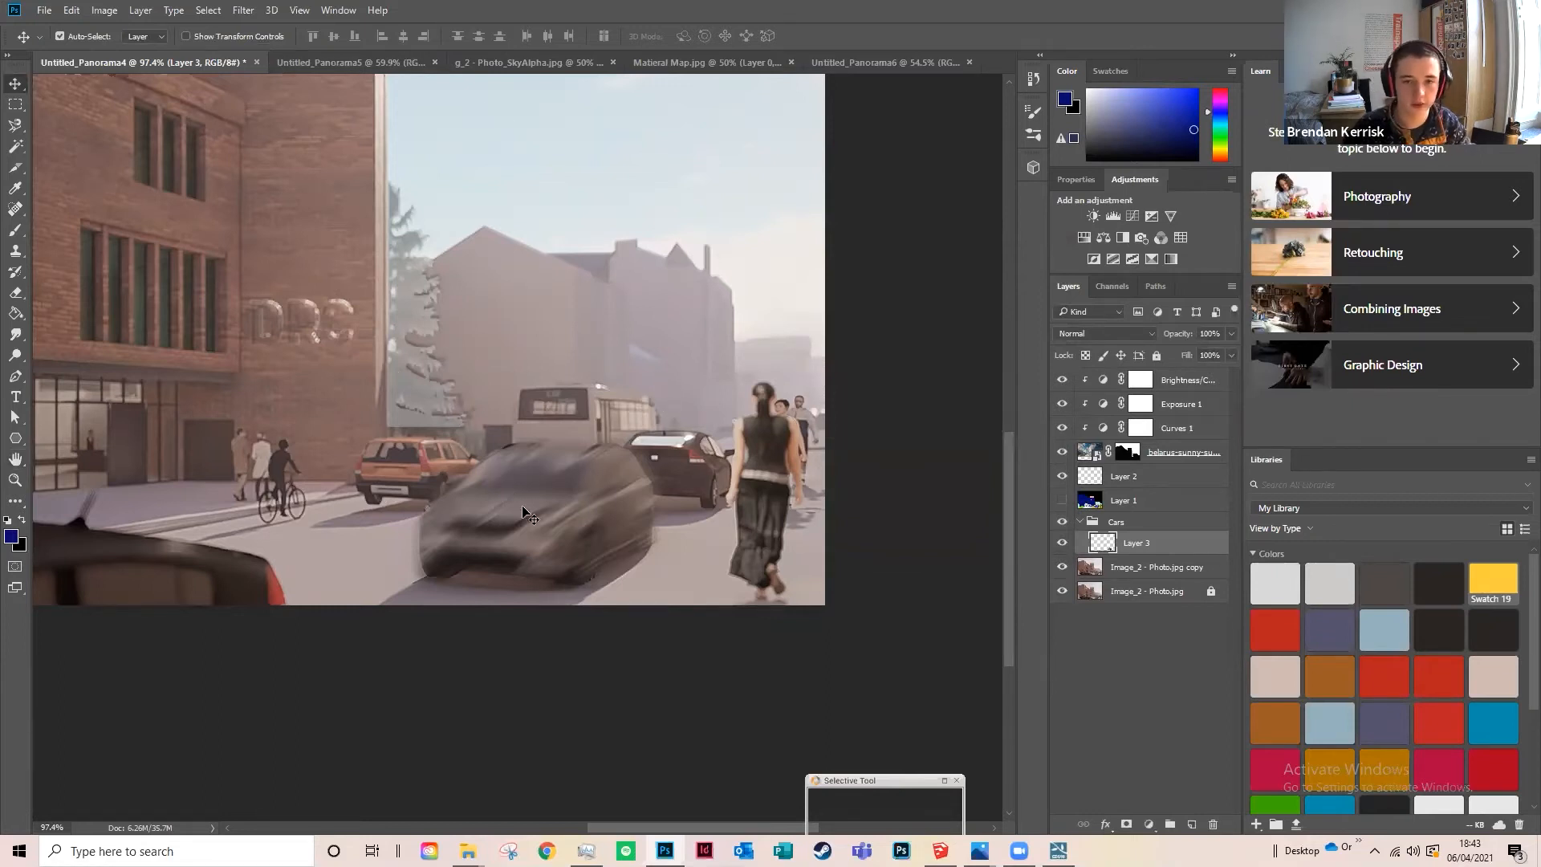
Step: Offset the blurred car slightly from the original car beneath it and lower Layer 3's opacity to 65%
left_click_drag(536, 514, 633, 520)
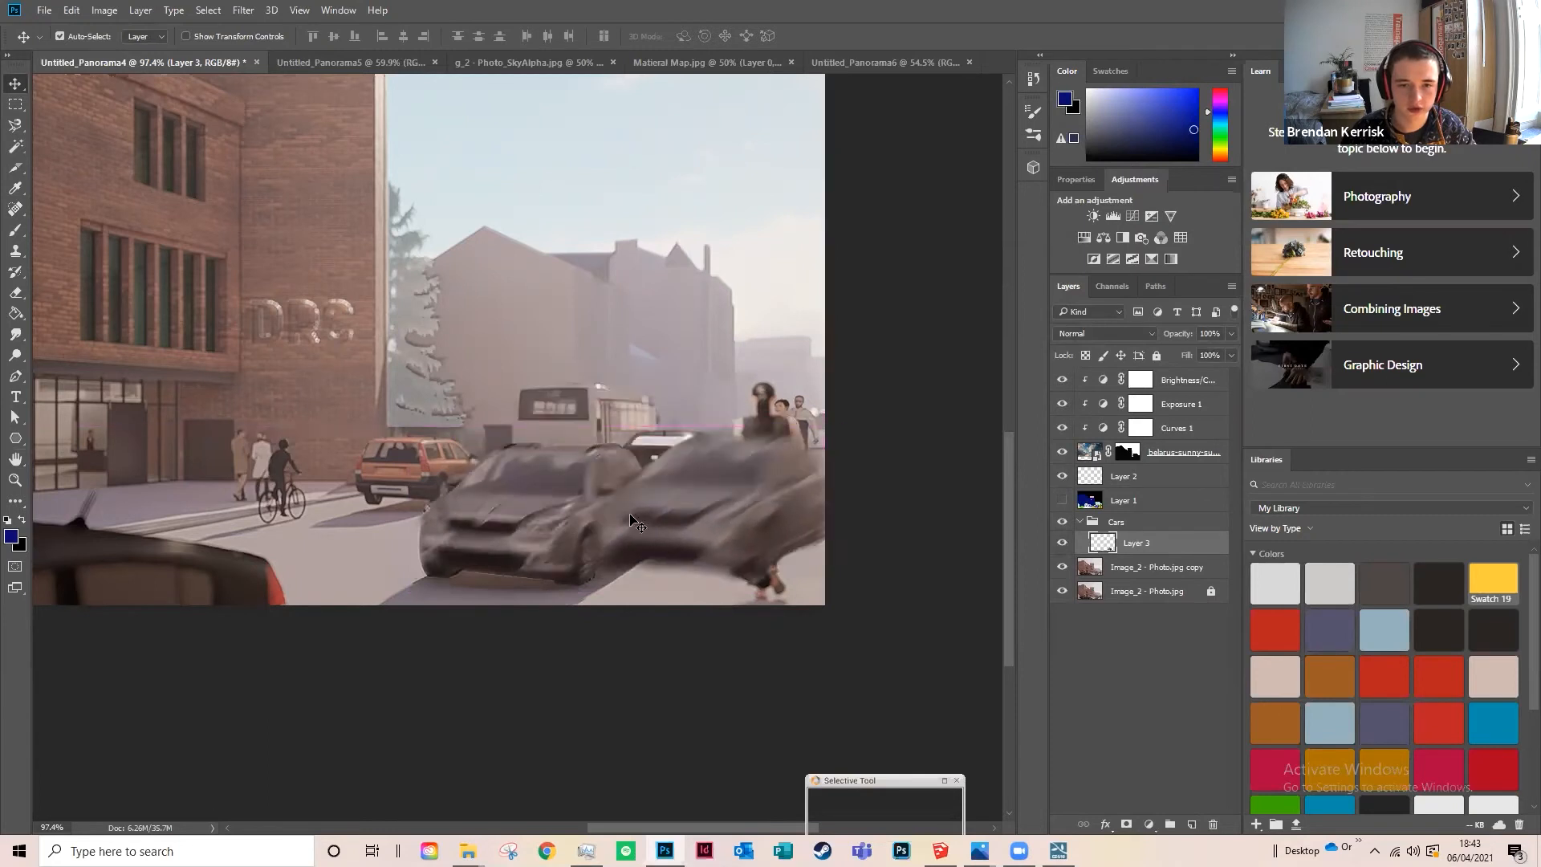
left_click_drag(689, 535, 539, 522)
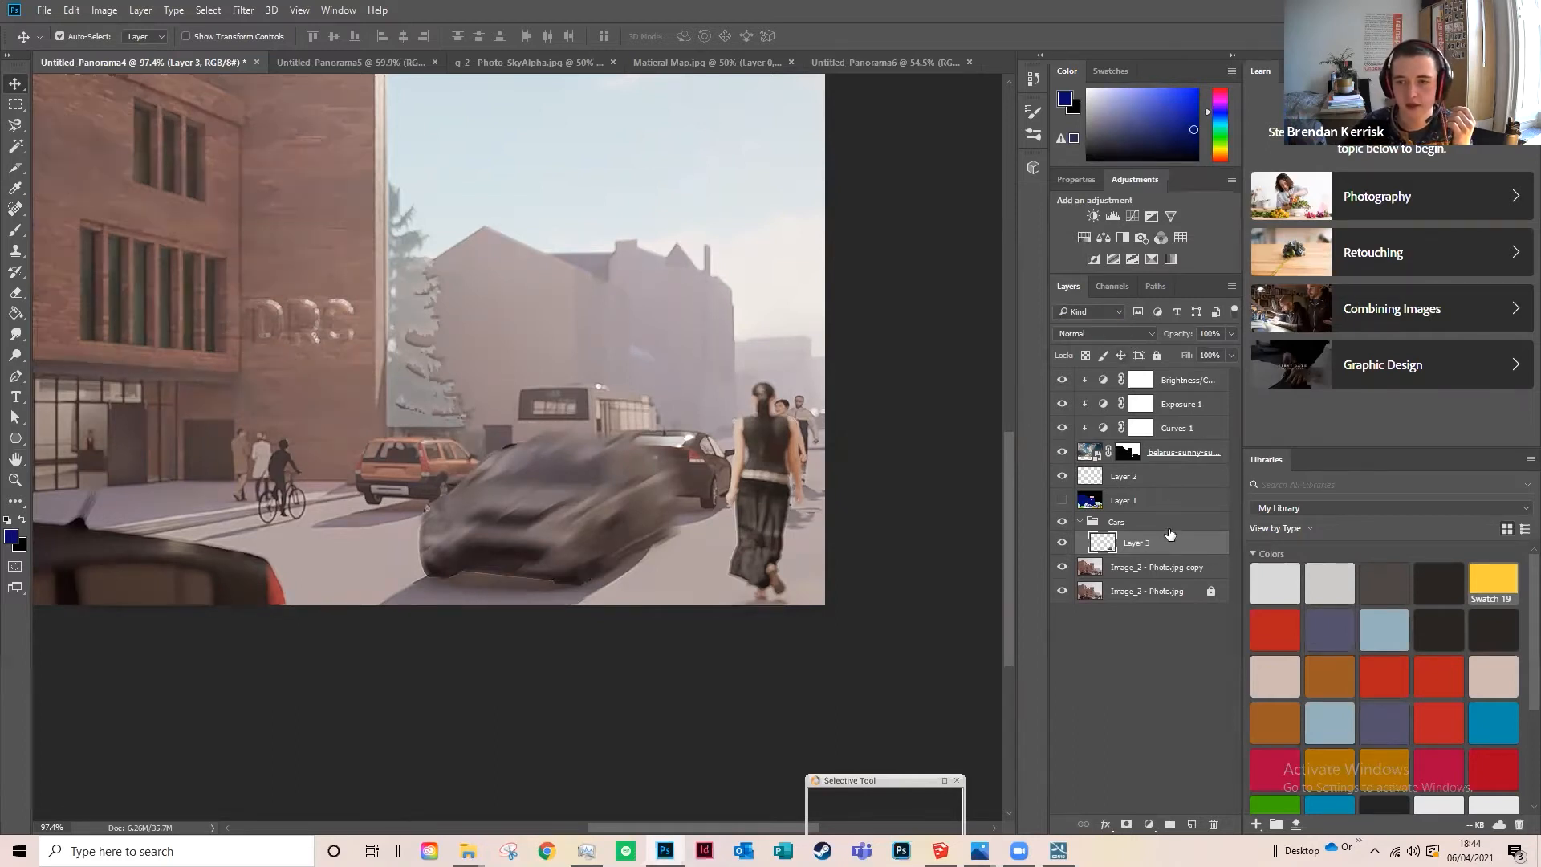
left_click(1231, 333)
left_click_drag(1232, 352, 1206, 351)
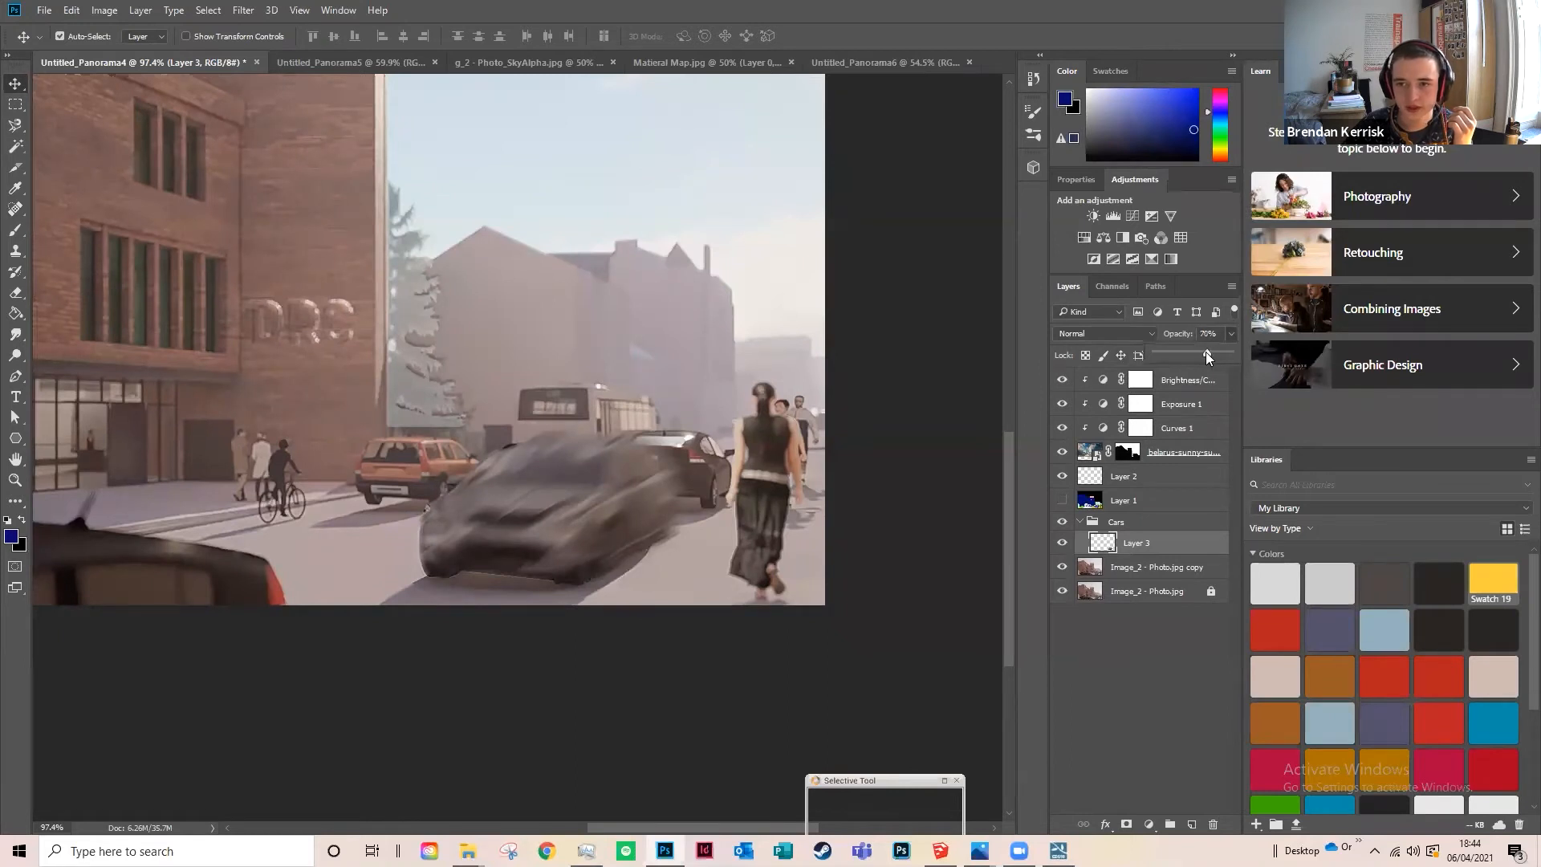
Step: Set the blend mode of Layer 3 to Darken
left_click(1120, 334)
left_click(1111, 345)
left_click(1109, 337)
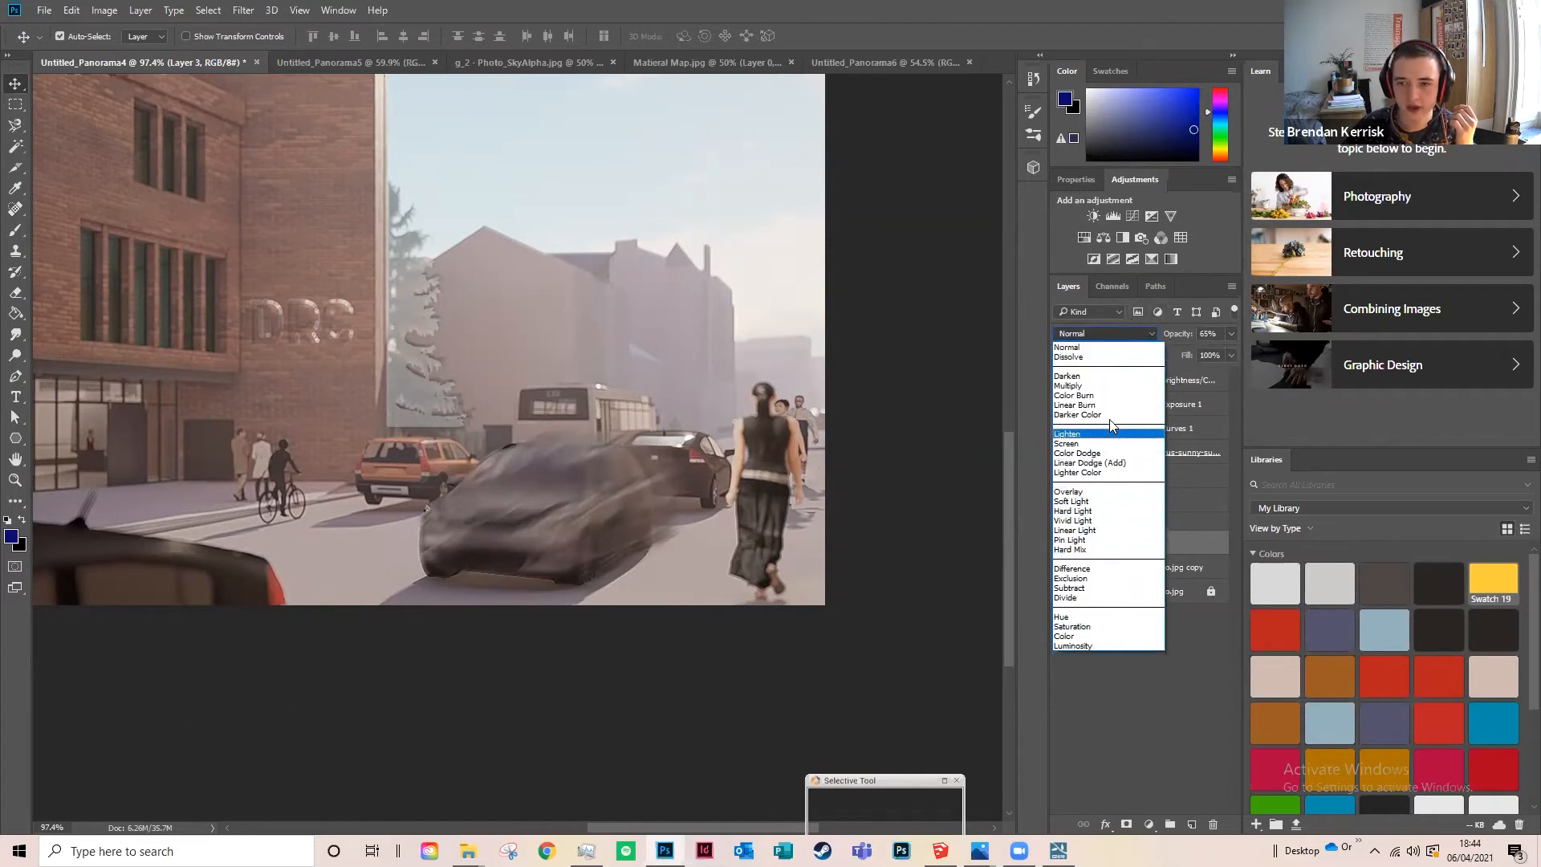
left_click(1088, 376)
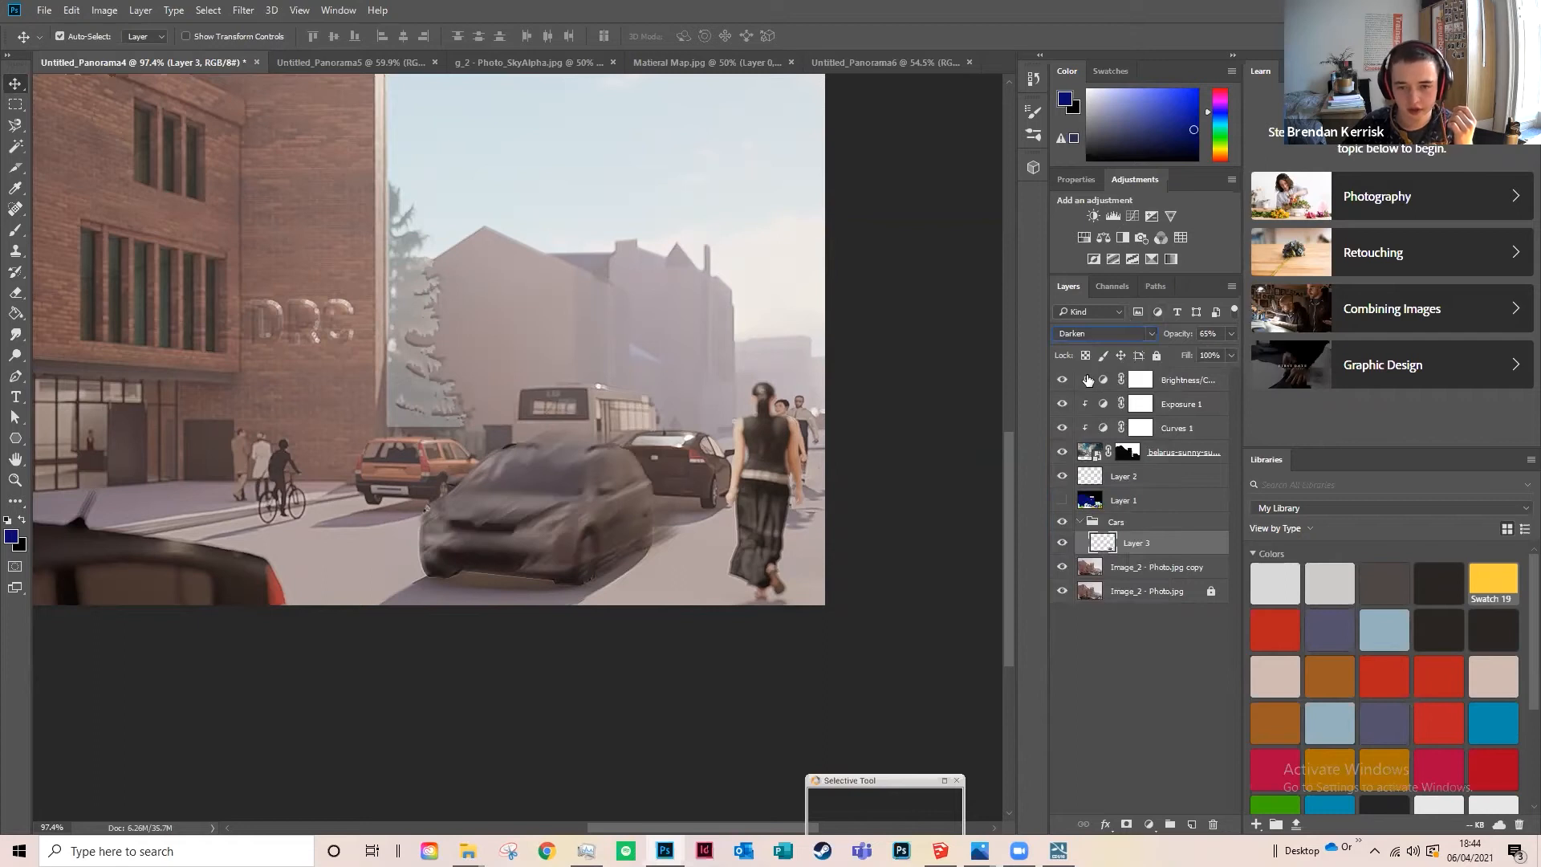
Step: Try the other blend modes on the blurred car layer as far as Hard Mix and return to Darken
key("Down")
key("Down")
key("Down")
key("Down")
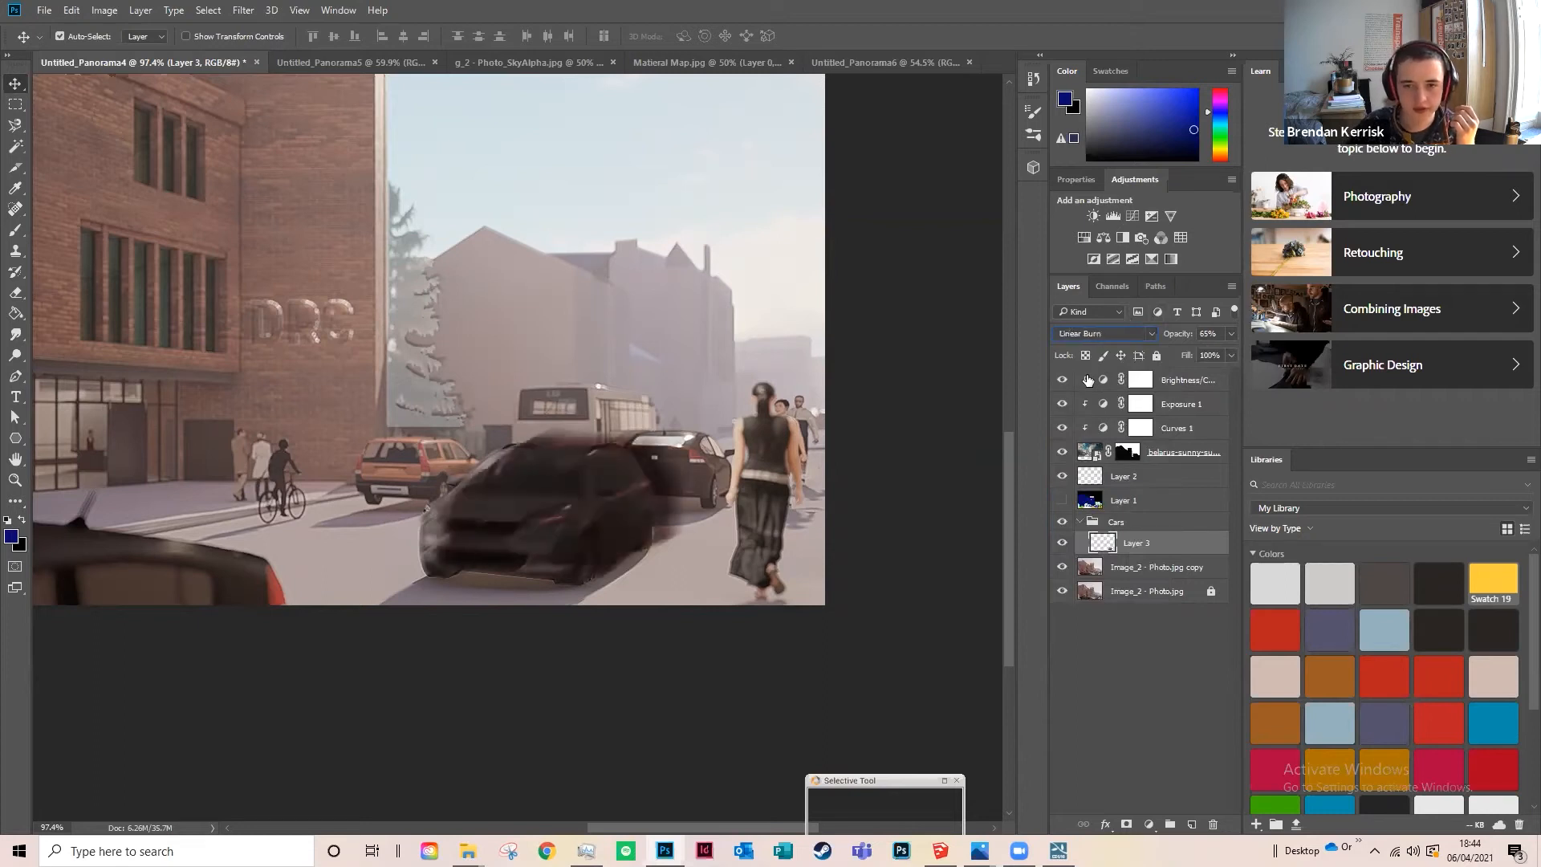
key("Down")
key("Down")
key("Down")
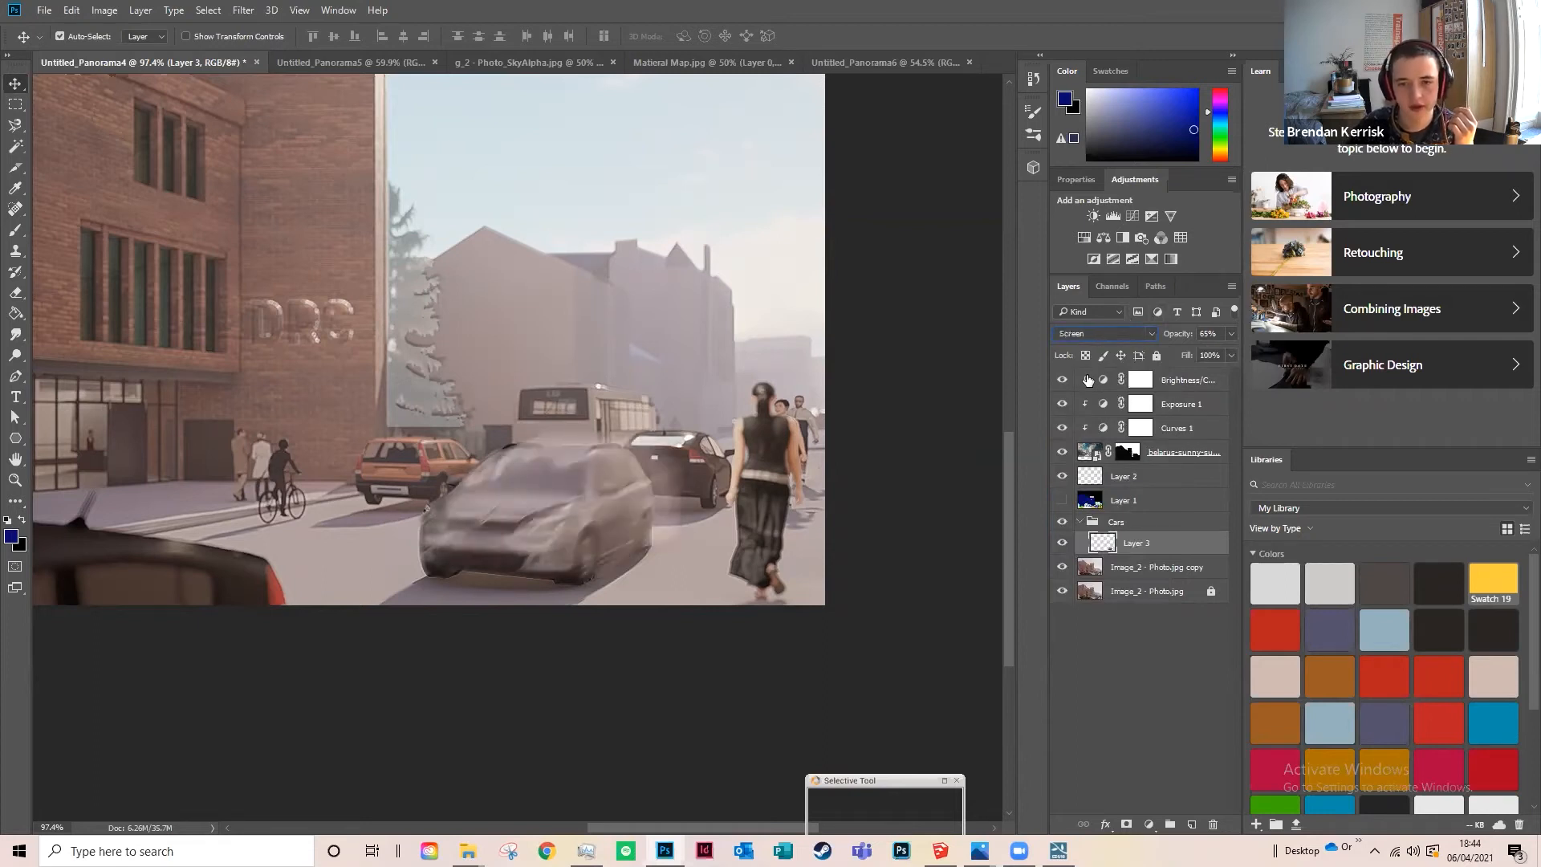
key("Down")
key("Down")
key("Down")
key("Down")
key("Down")
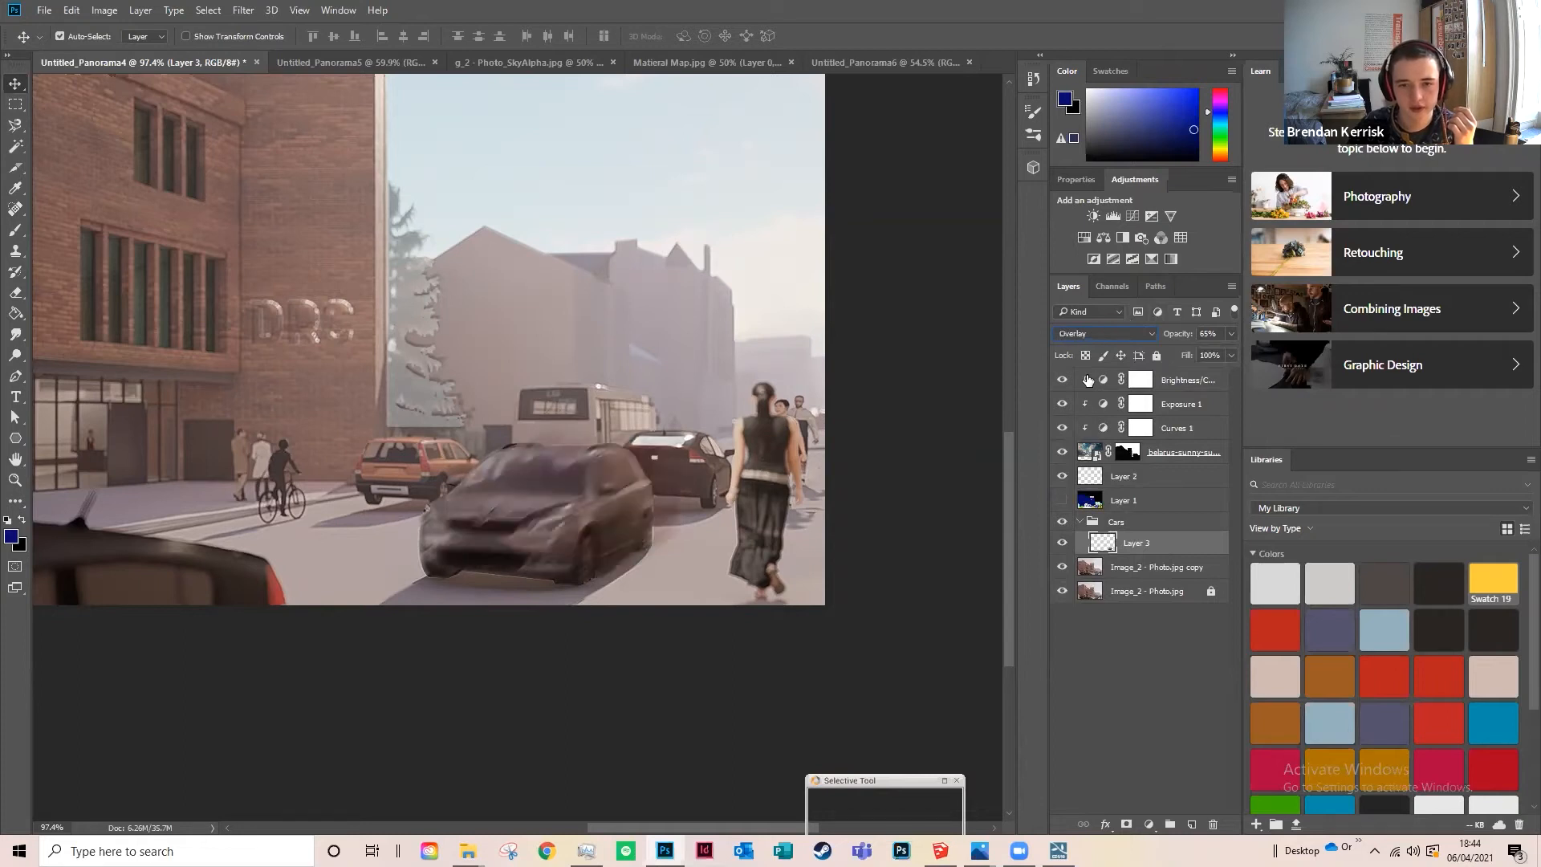
key("Down")
key("Down")
key("Down")
key("Down")
key("Down")
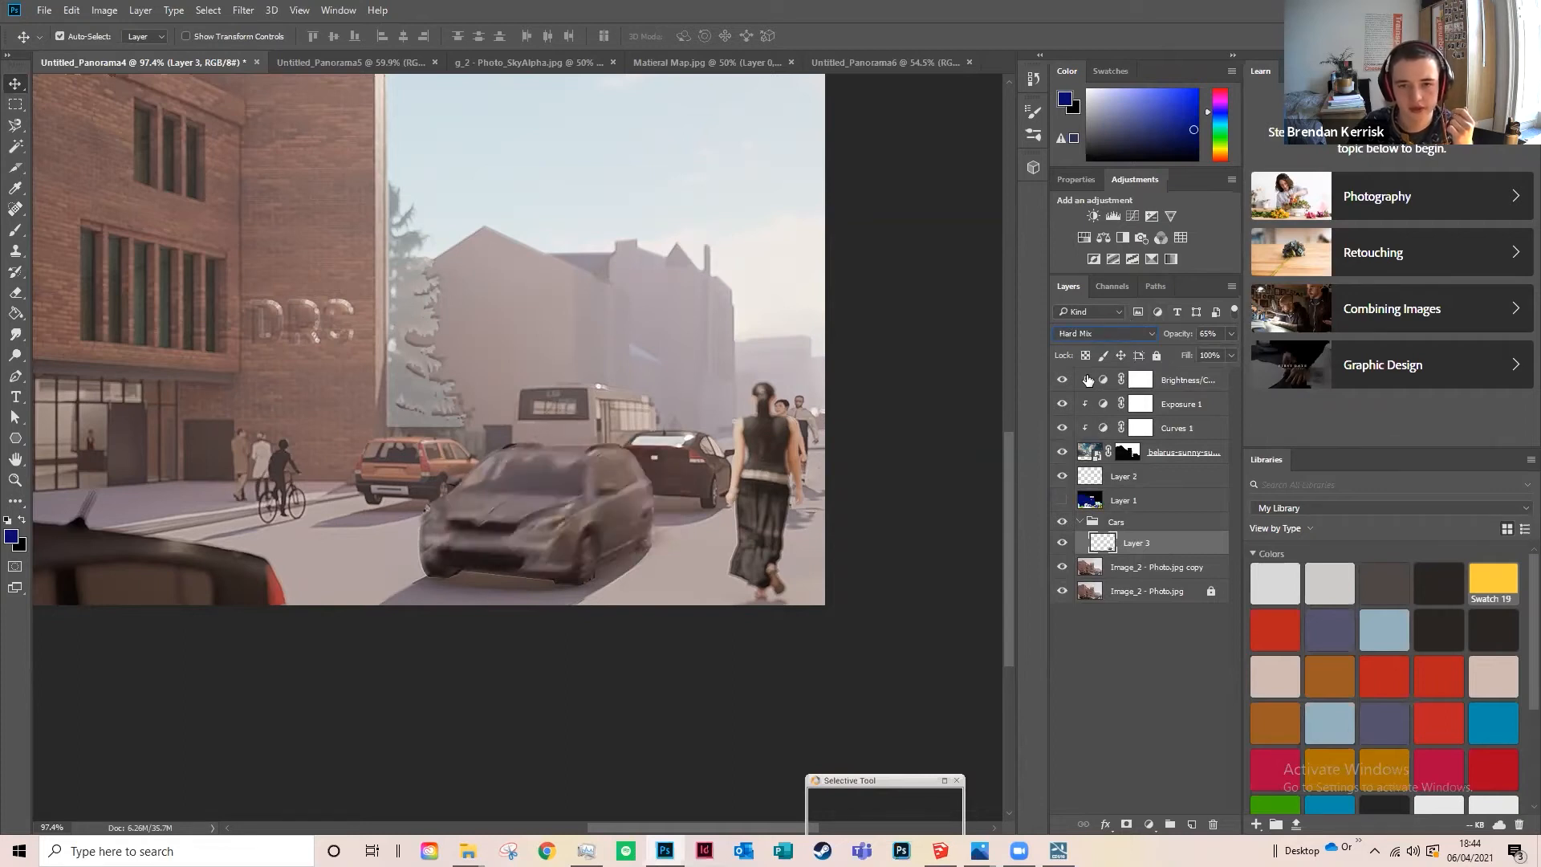
key("Up")
key("Up")
key("Up")
key("Up")
key("Up")
key("Up")
key("Up")
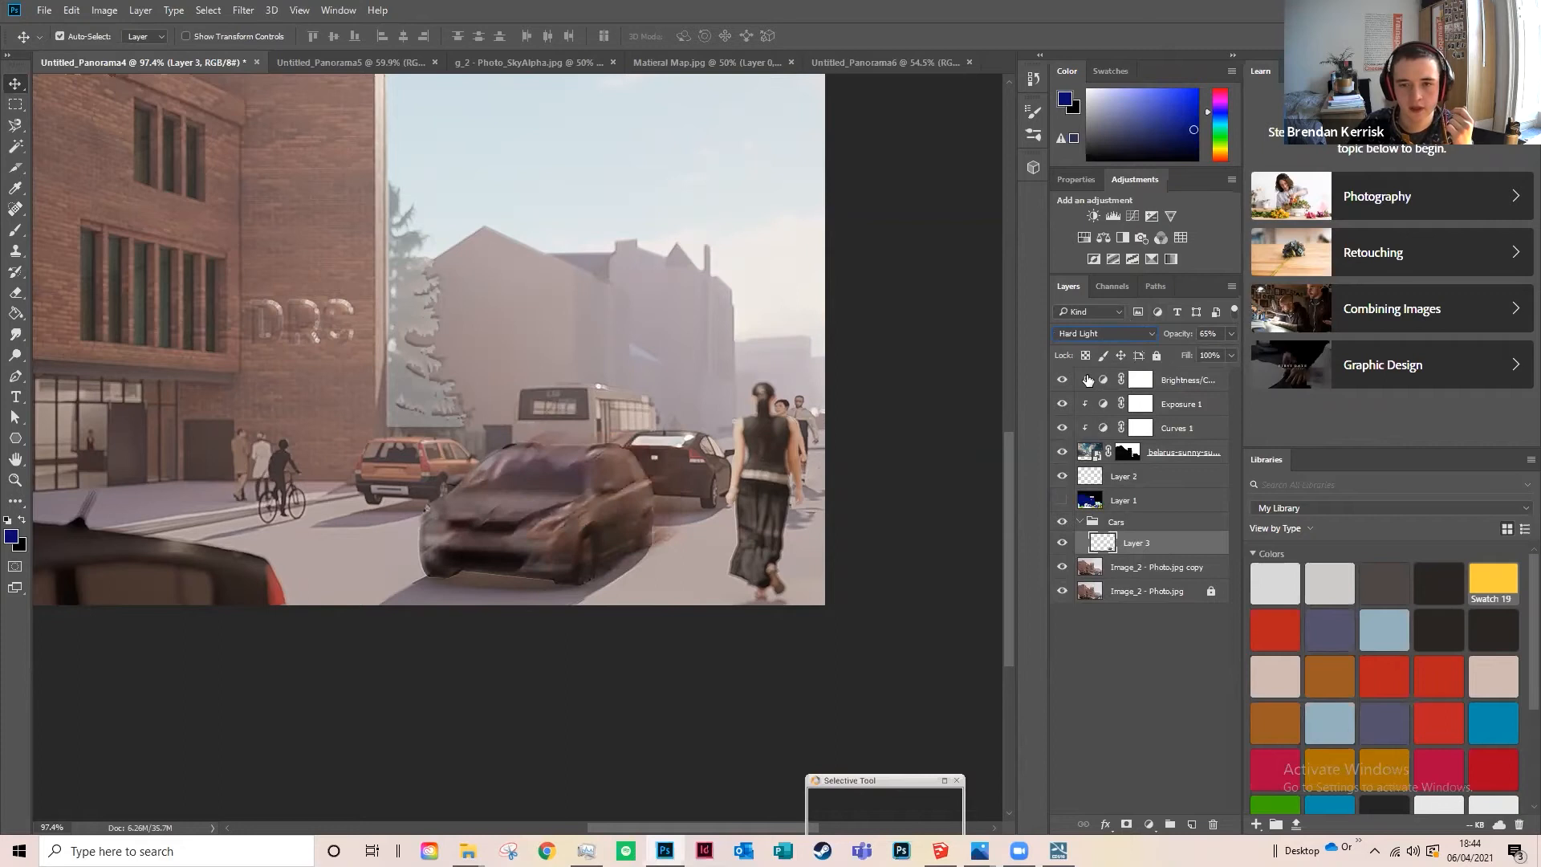
key("Up")
key("Up")
key("Up")
key("Up")
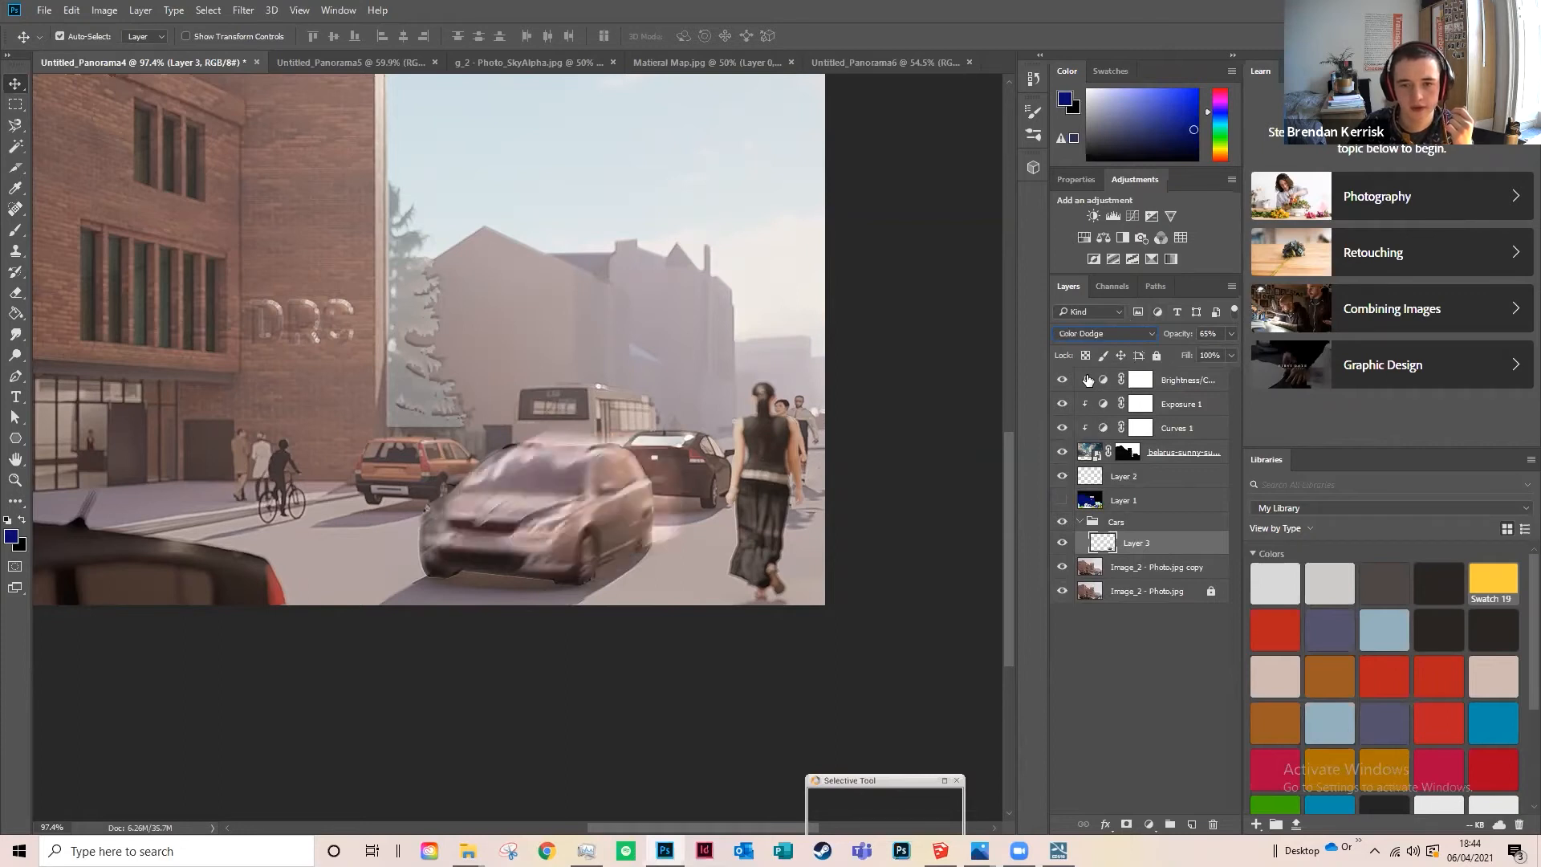
key("Up")
key("Up")
key("Up")
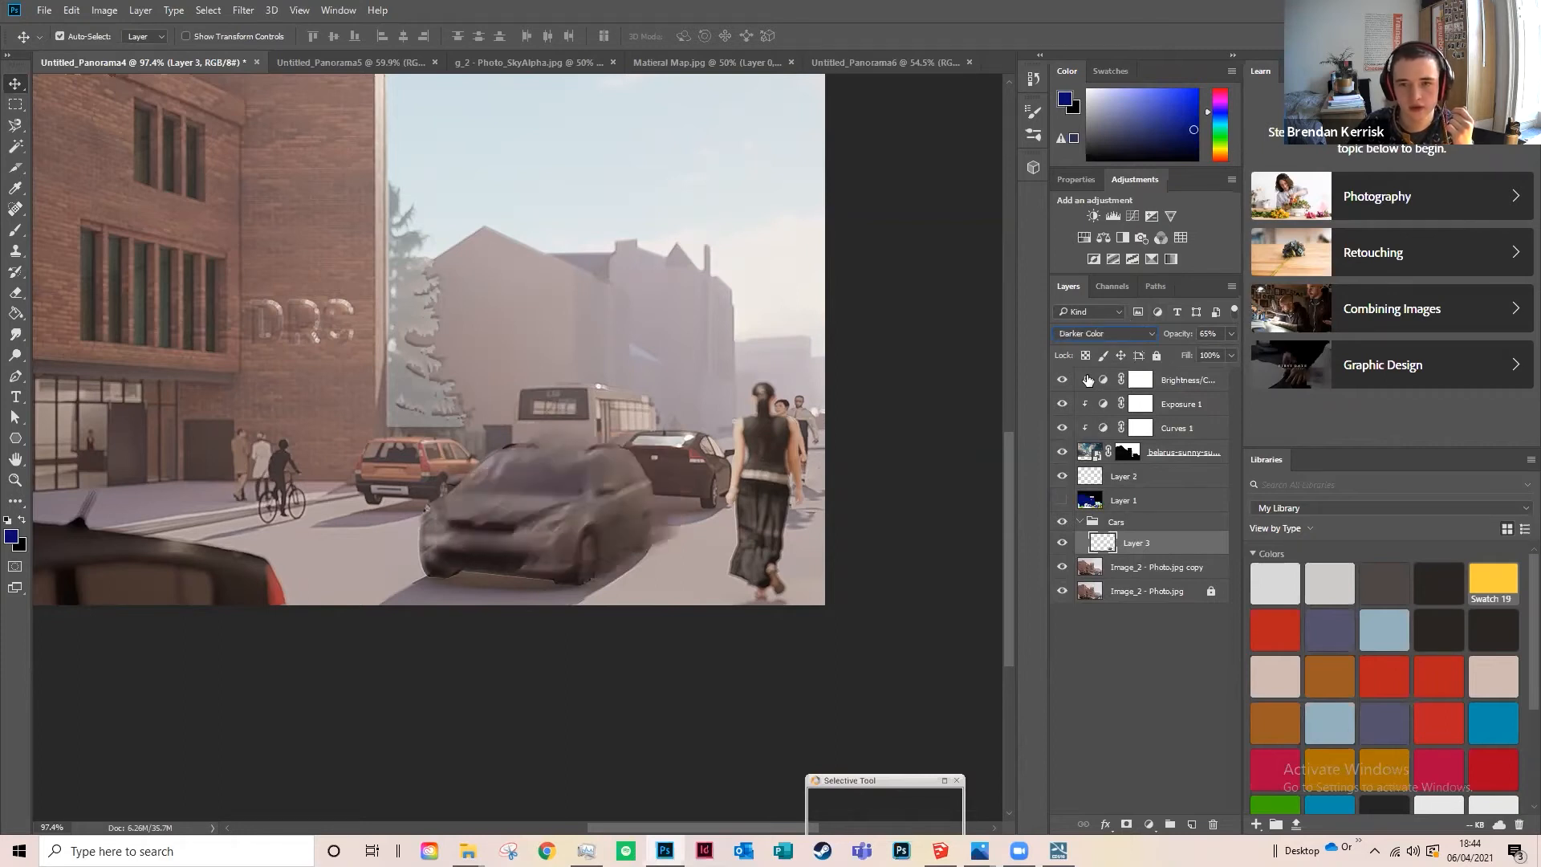
key("Up")
key("Up")
key("Up")
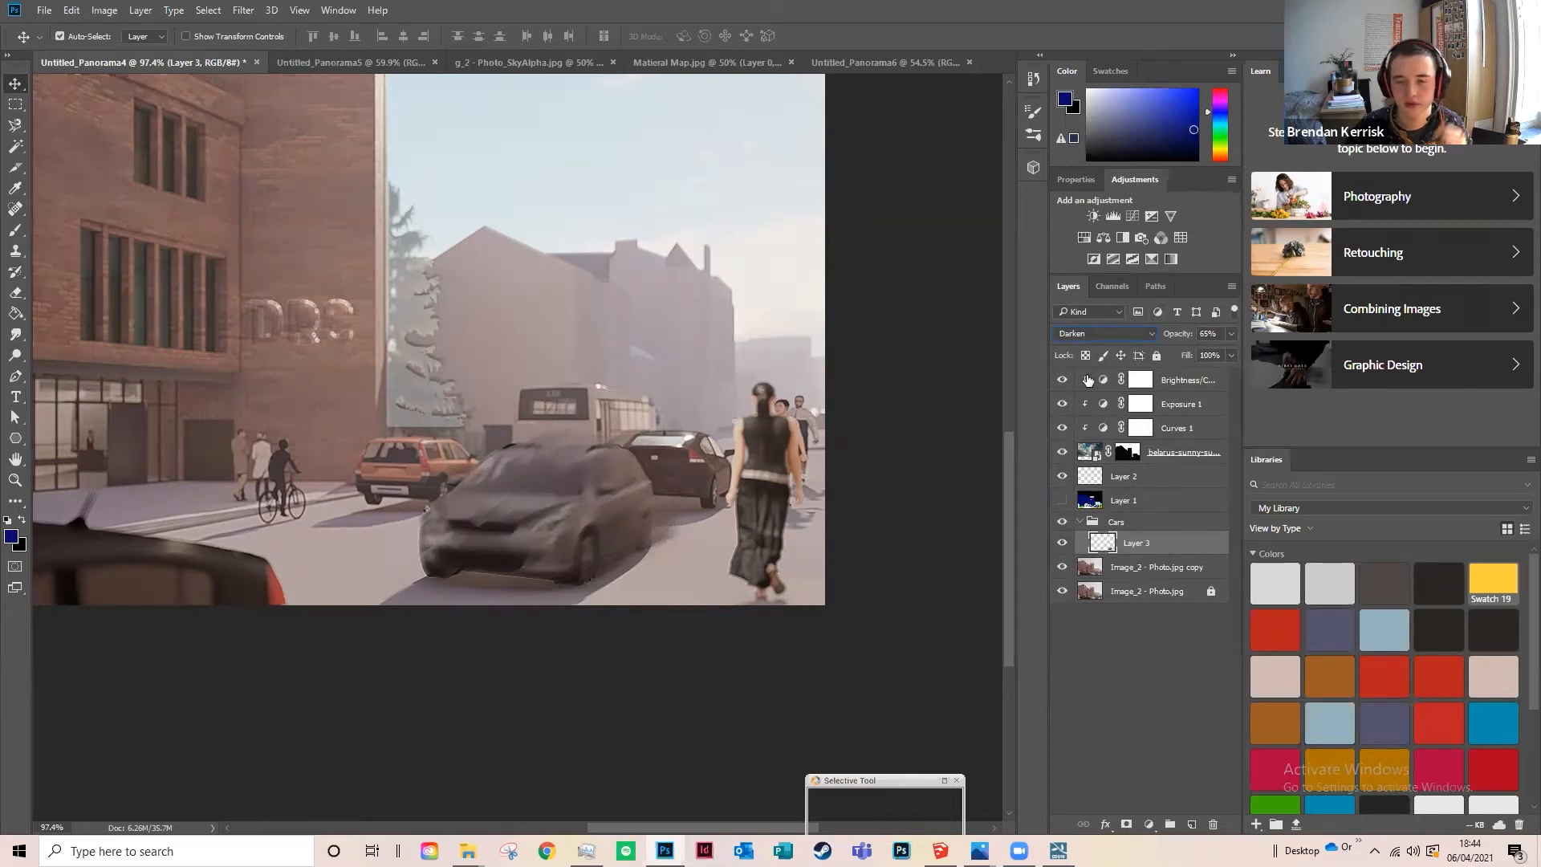
Step: Lower the opacity of the blurred car layer to 60%
left_click(1230, 333)
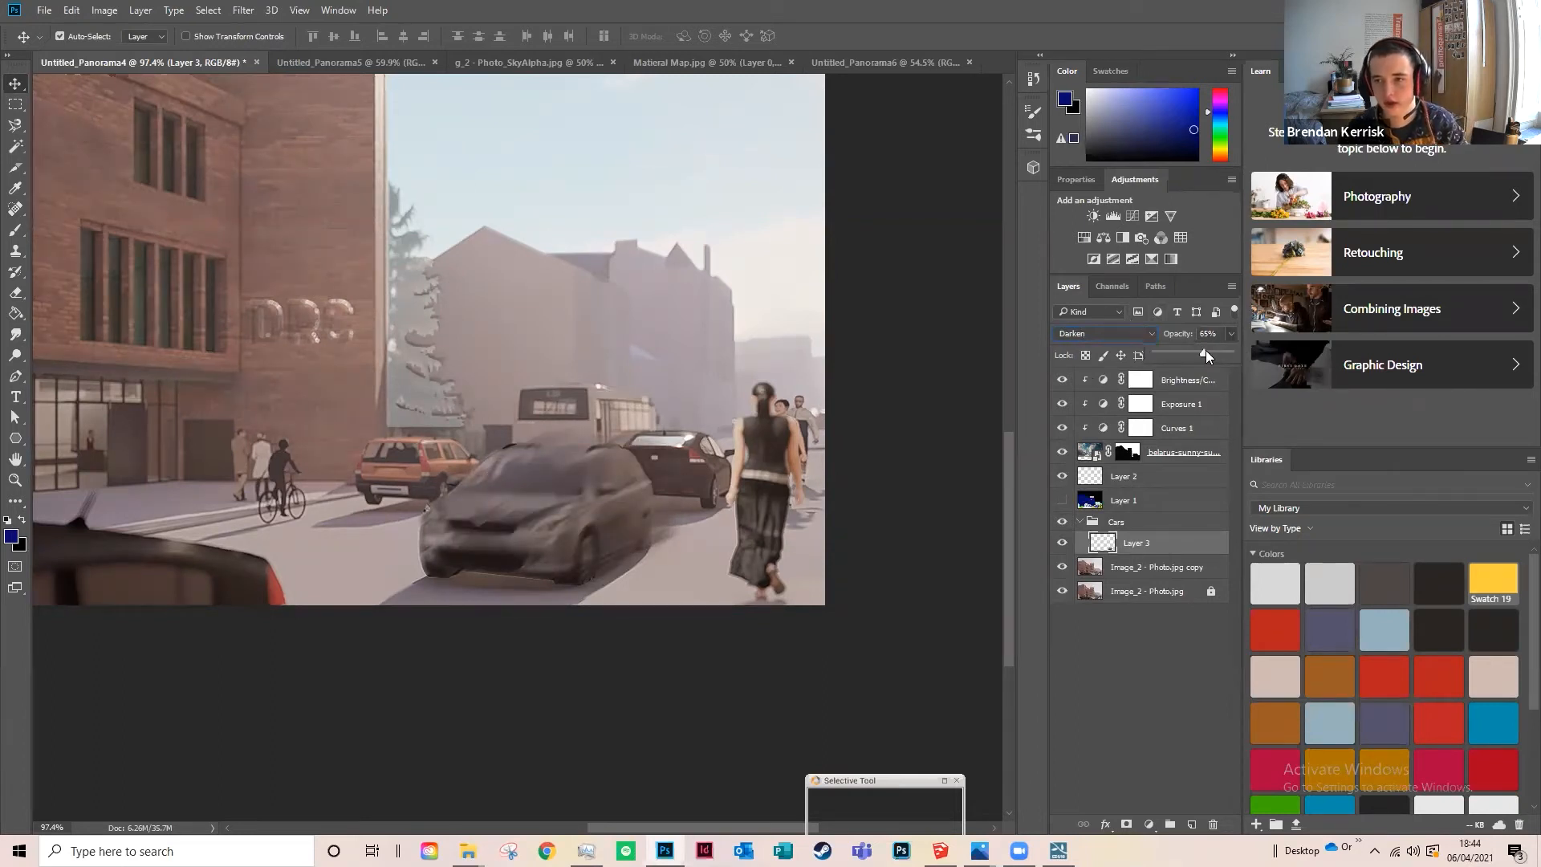
left_click_drag(1199, 346, 1200, 346)
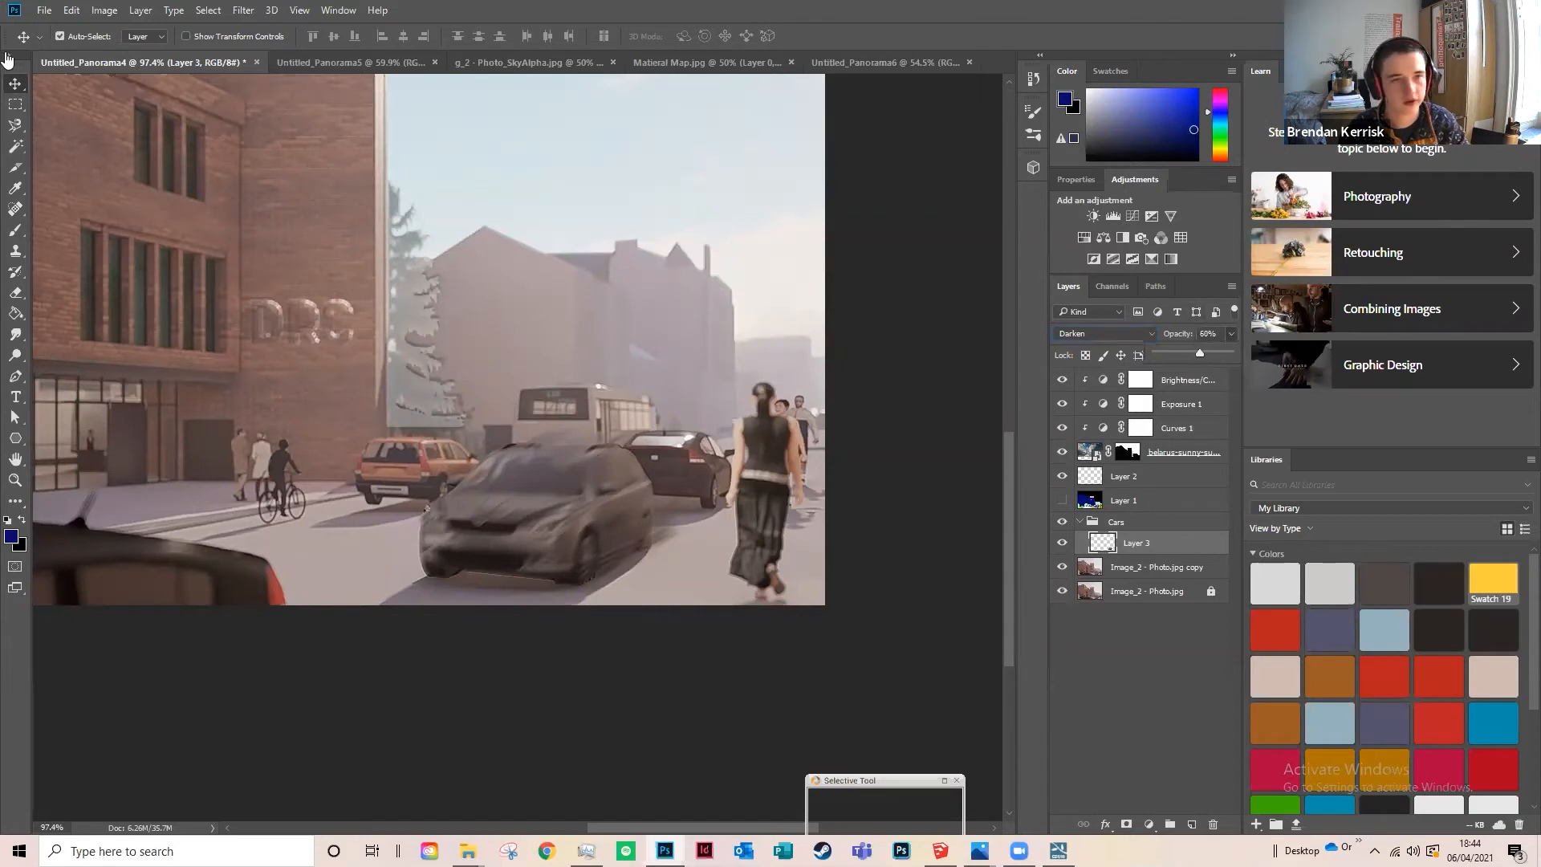
scroll(770, 686, "down", 3)
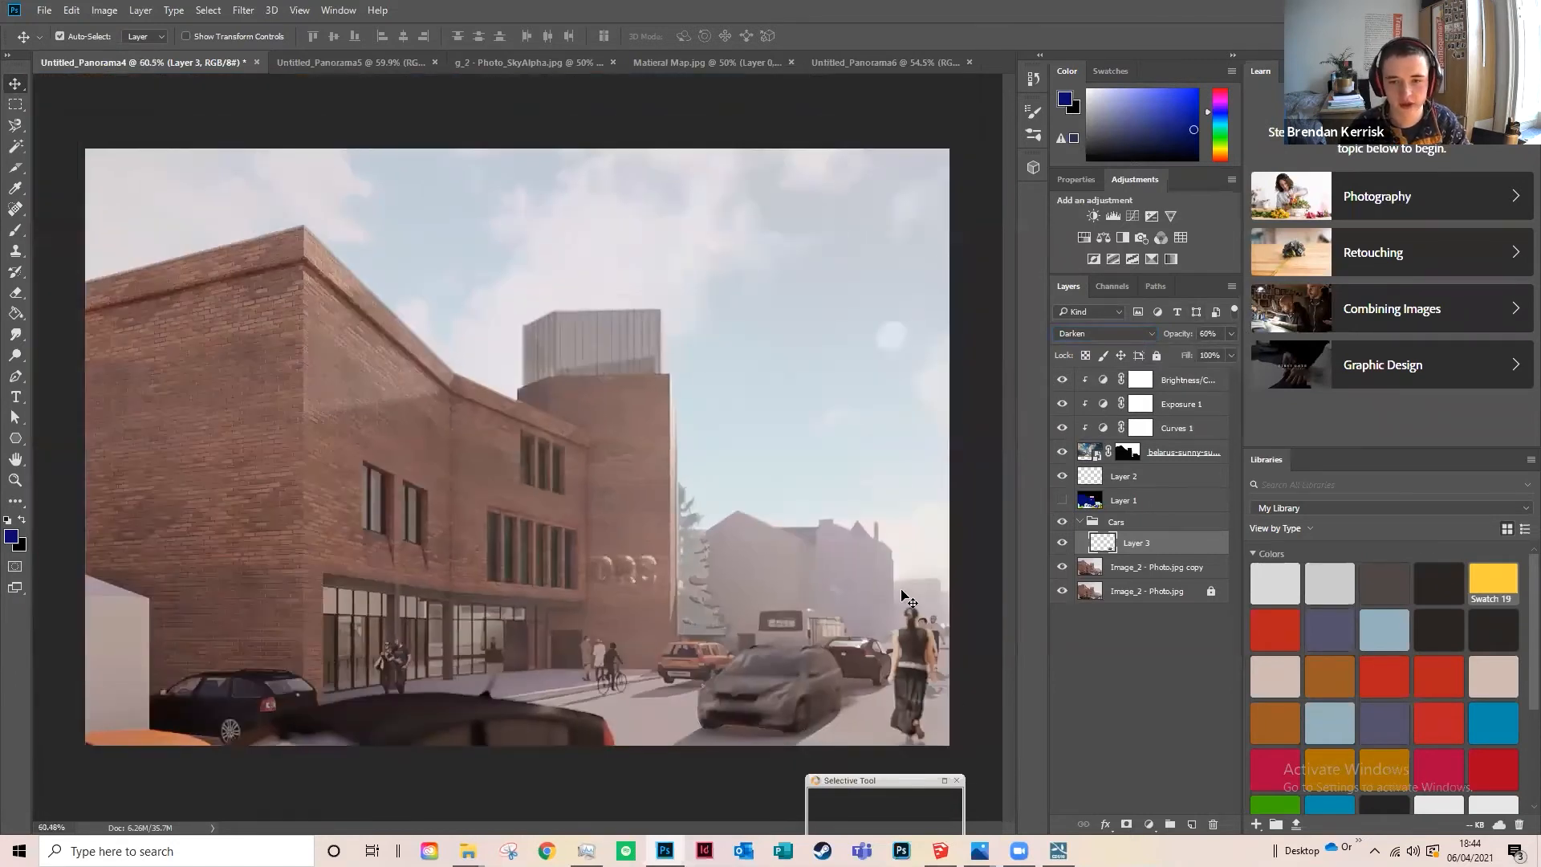
scroll(758, 755, "up", 1)
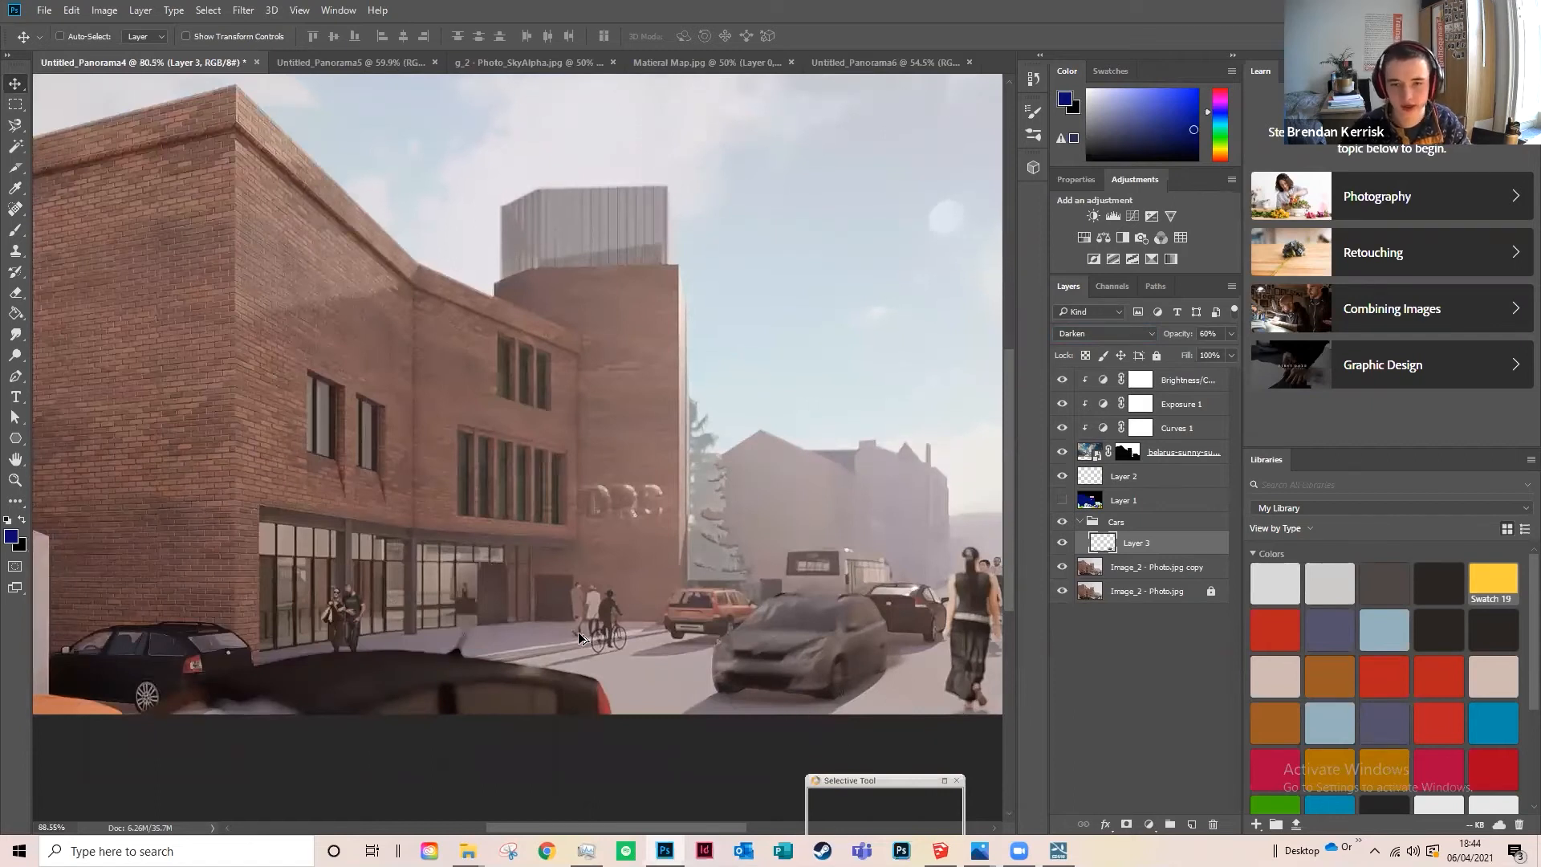
Step: Outline the cyclist on the Image_2 - Photo.jpg copy layer with a Magnetic Lasso selection
scroll(622, 642, "up", 6)
left_click(329, 245)
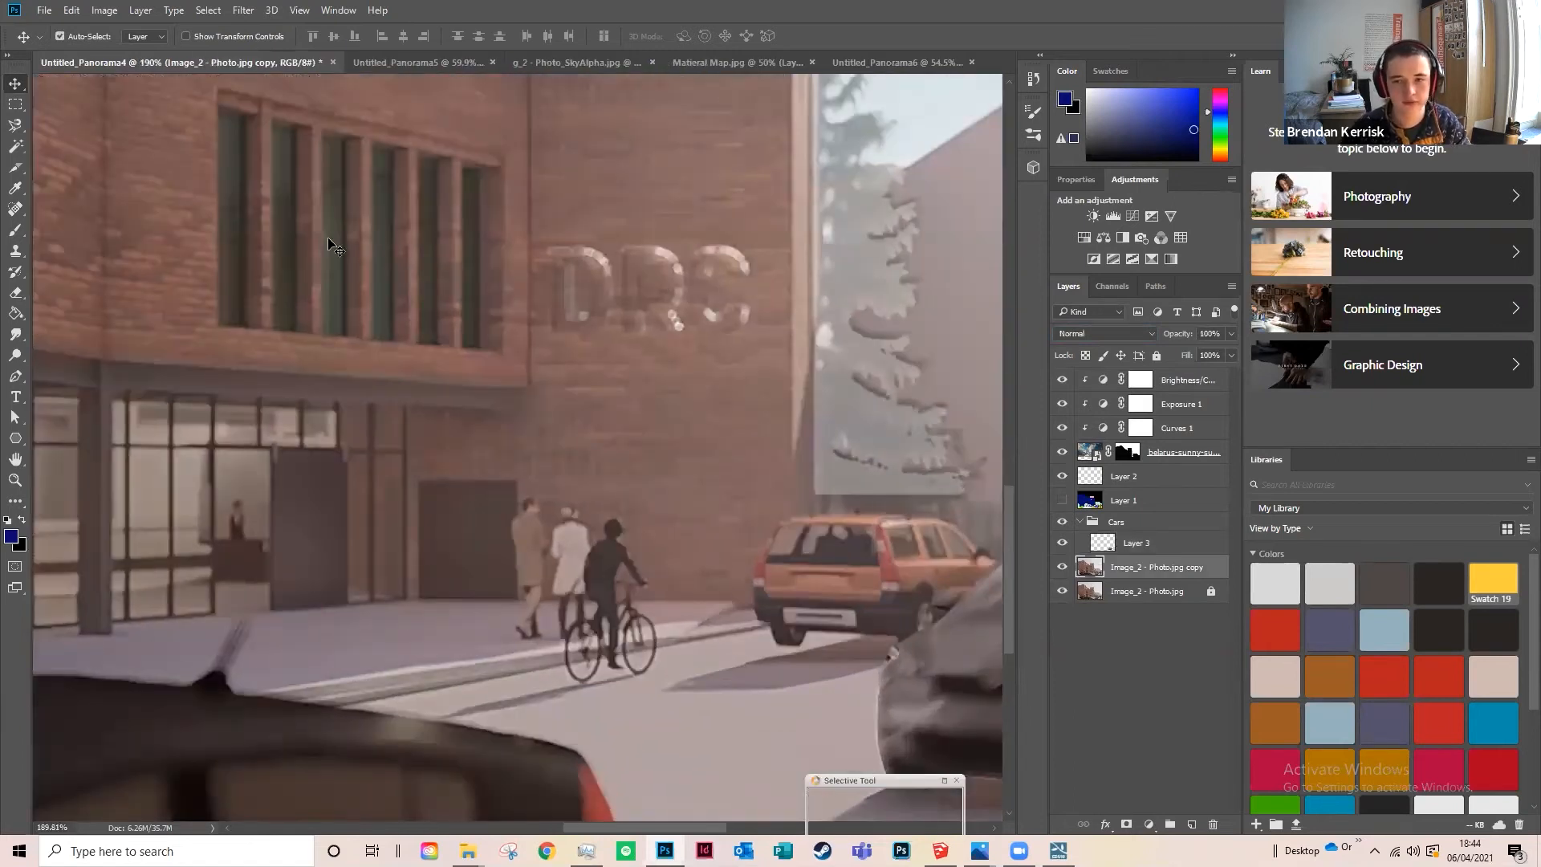
left_click(15, 125)
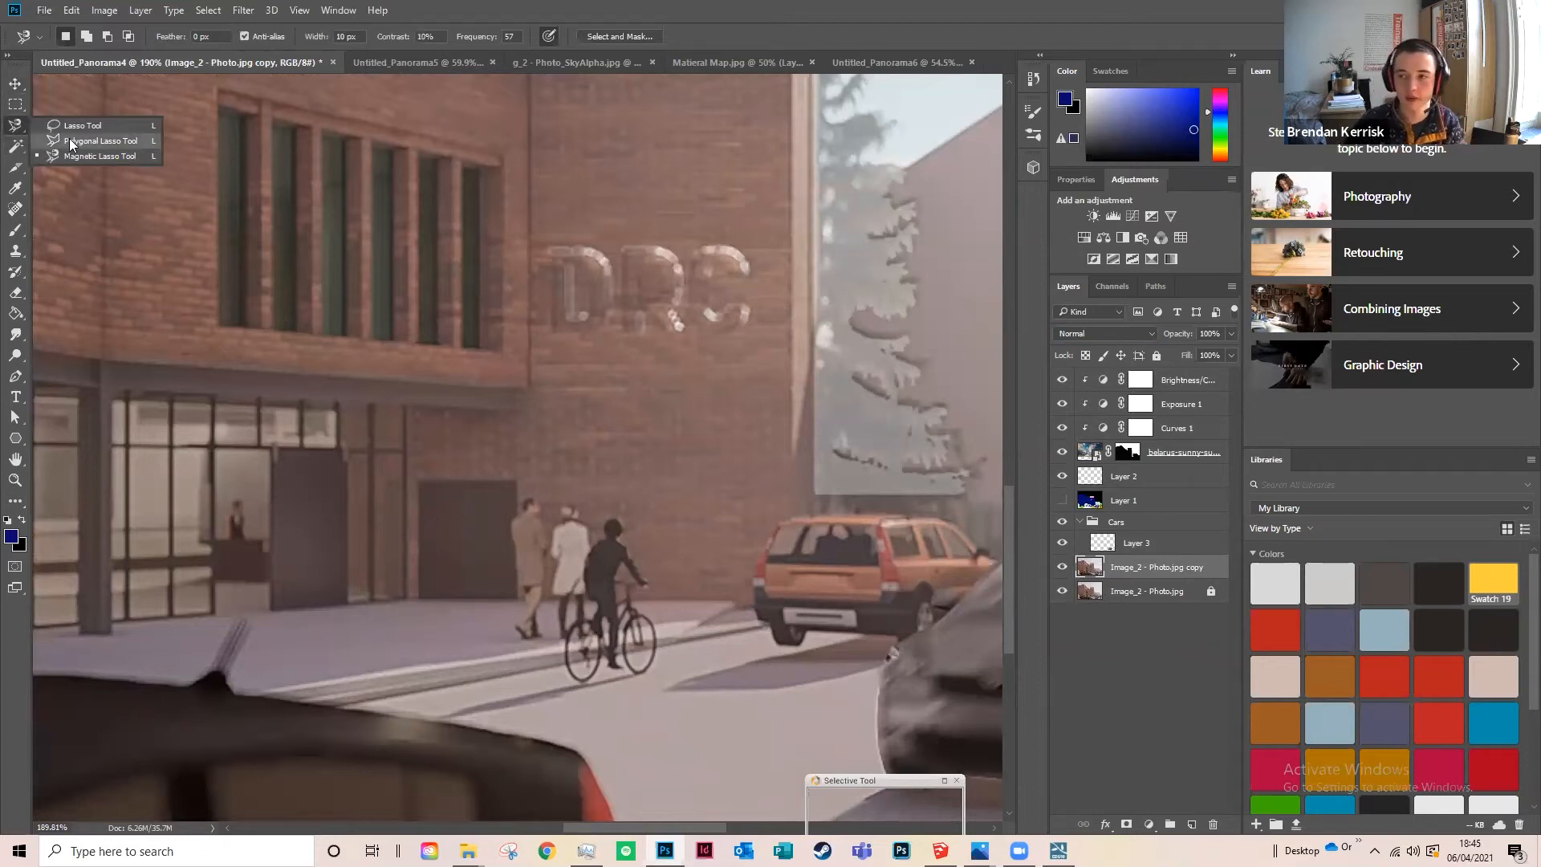
left_click(80, 153)
scroll(692, 638, "up", 2)
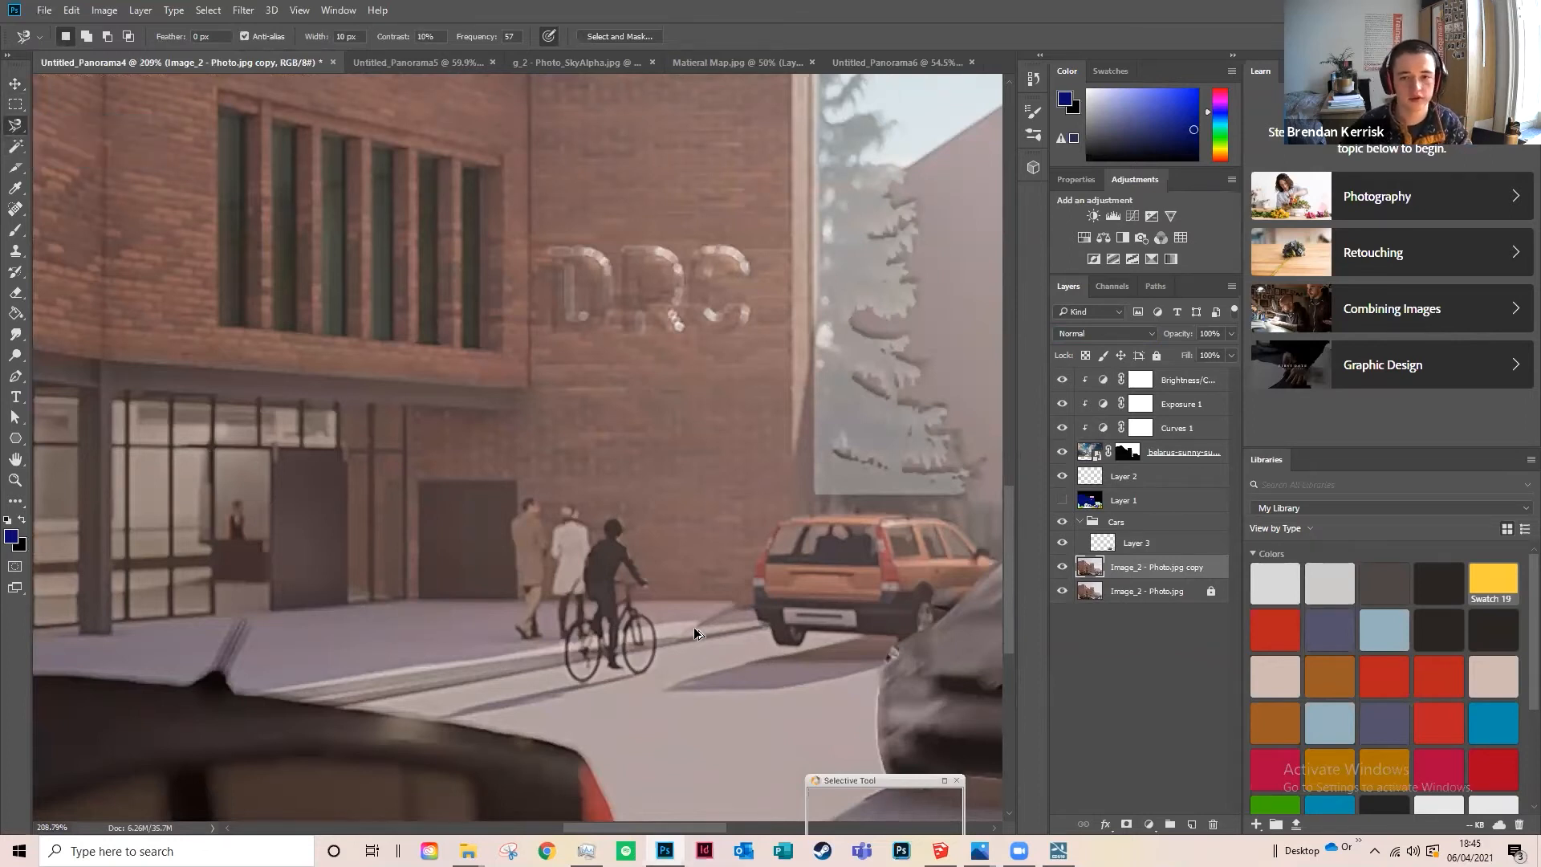
scroll(618, 503, "up", 2)
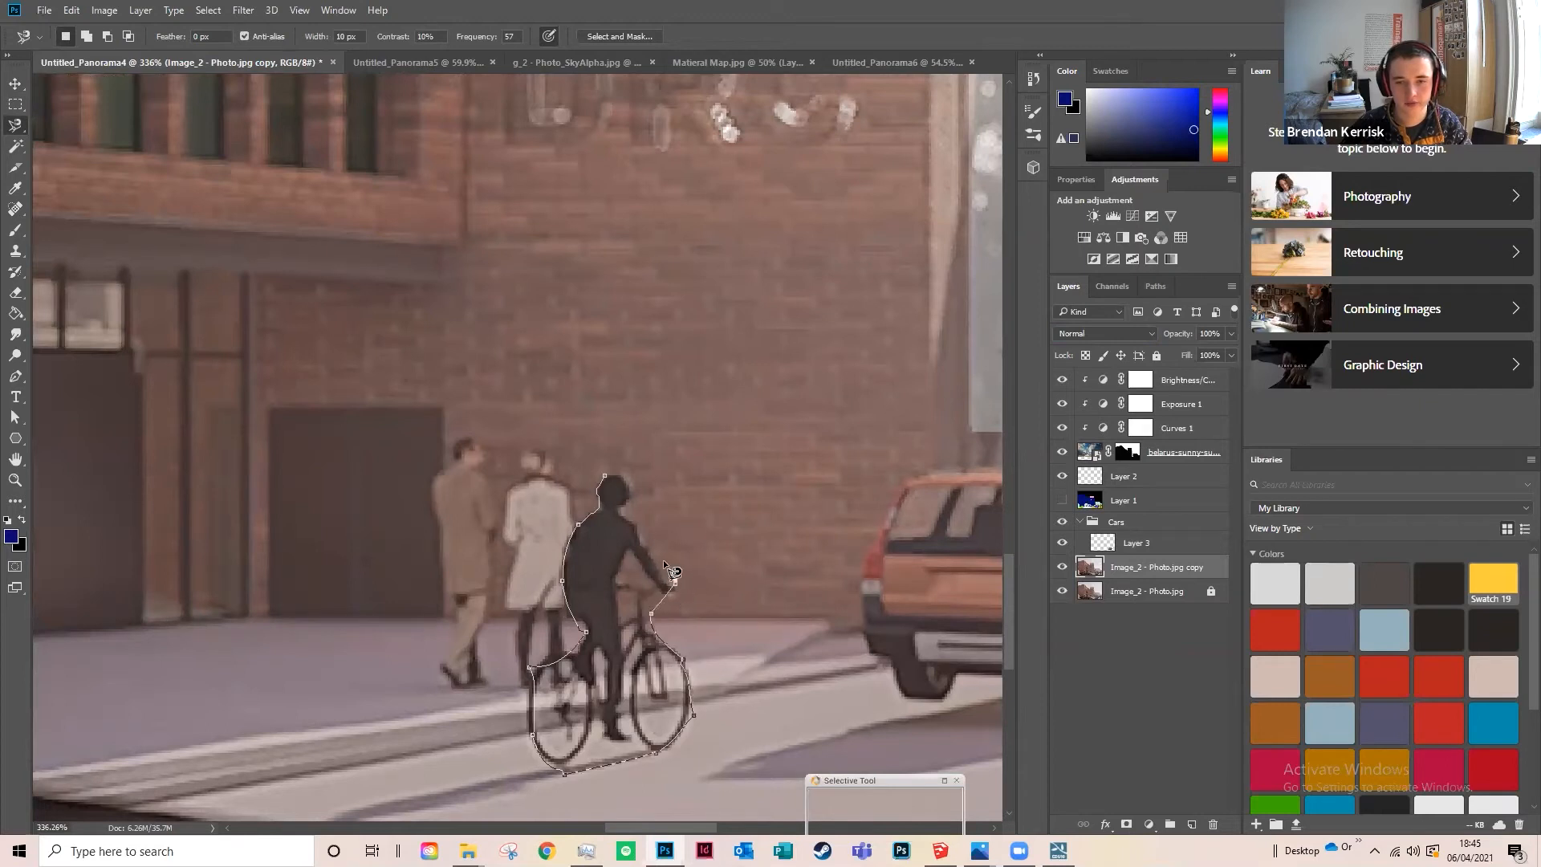
left_click(606, 474)
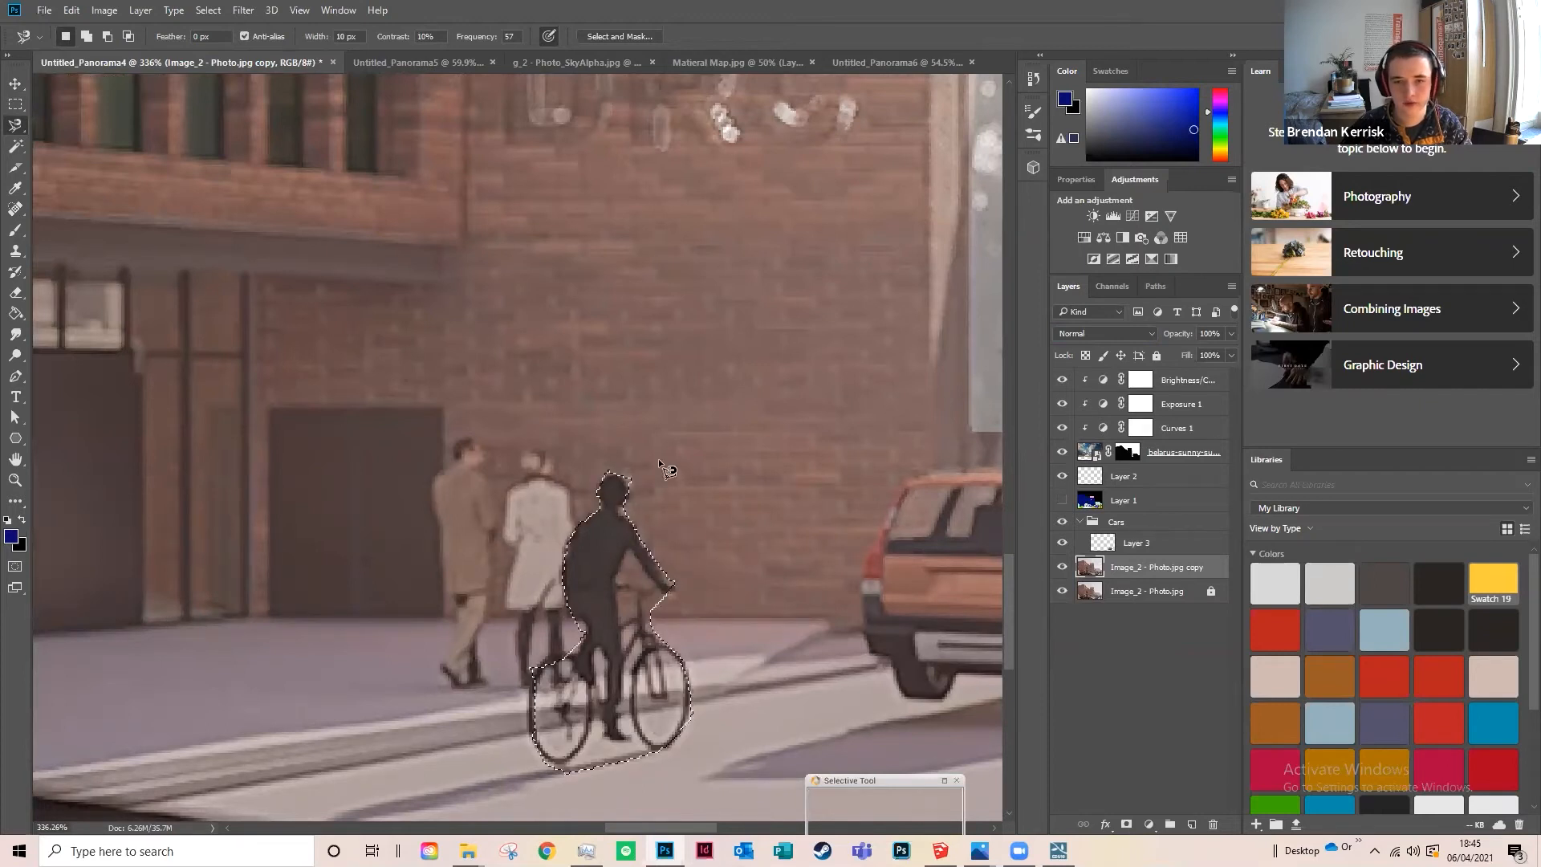
Step: Apply Motion Blur to the selected cyclist with a 32° angle and a distance of 3 pixels, and clear the selection
left_click(242, 9)
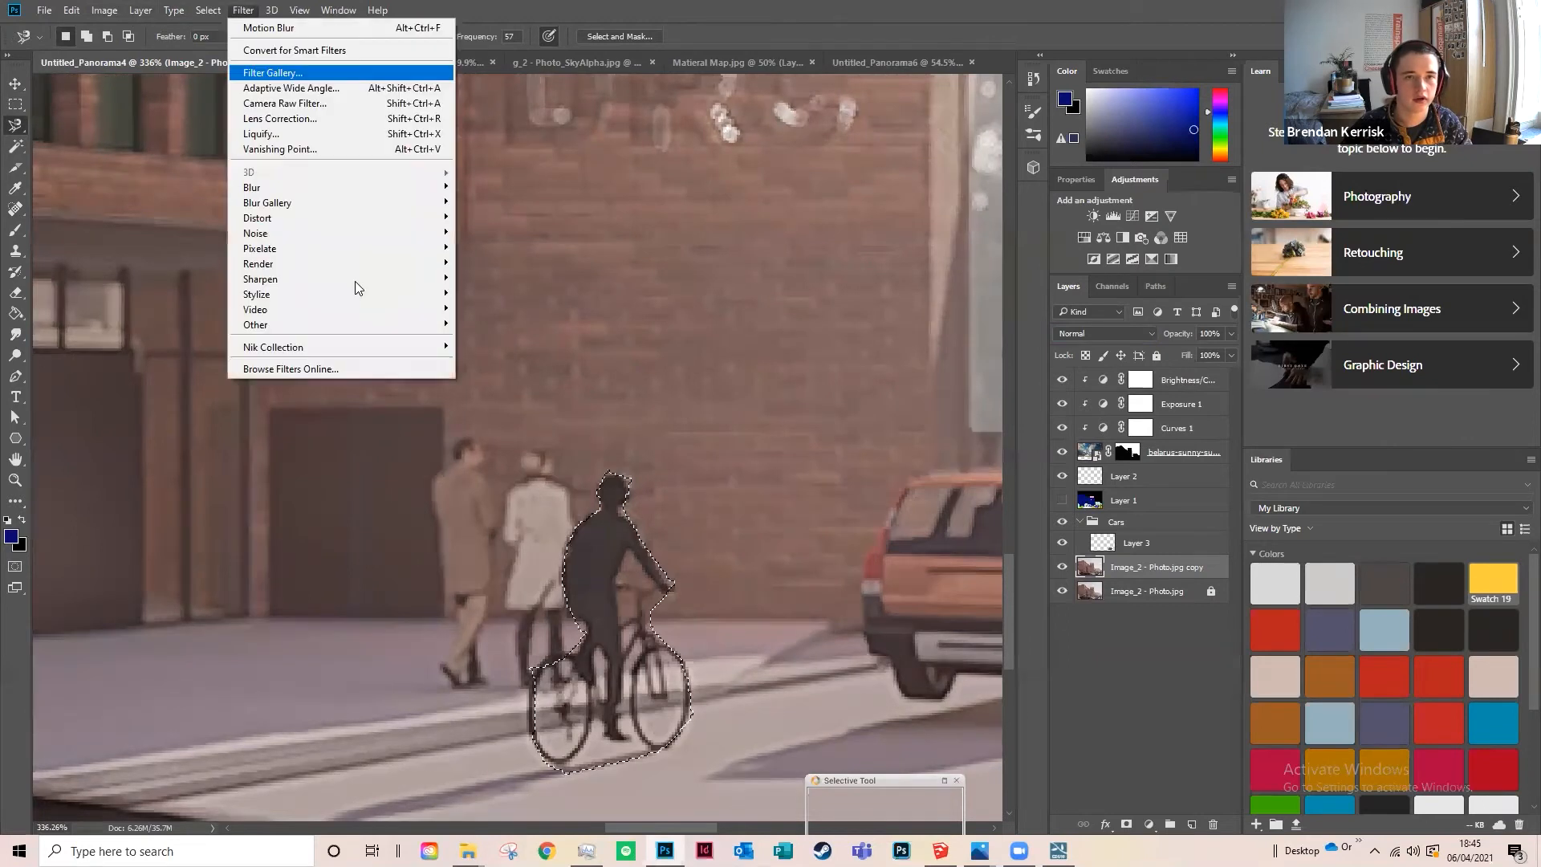
mouse_move(379, 191)
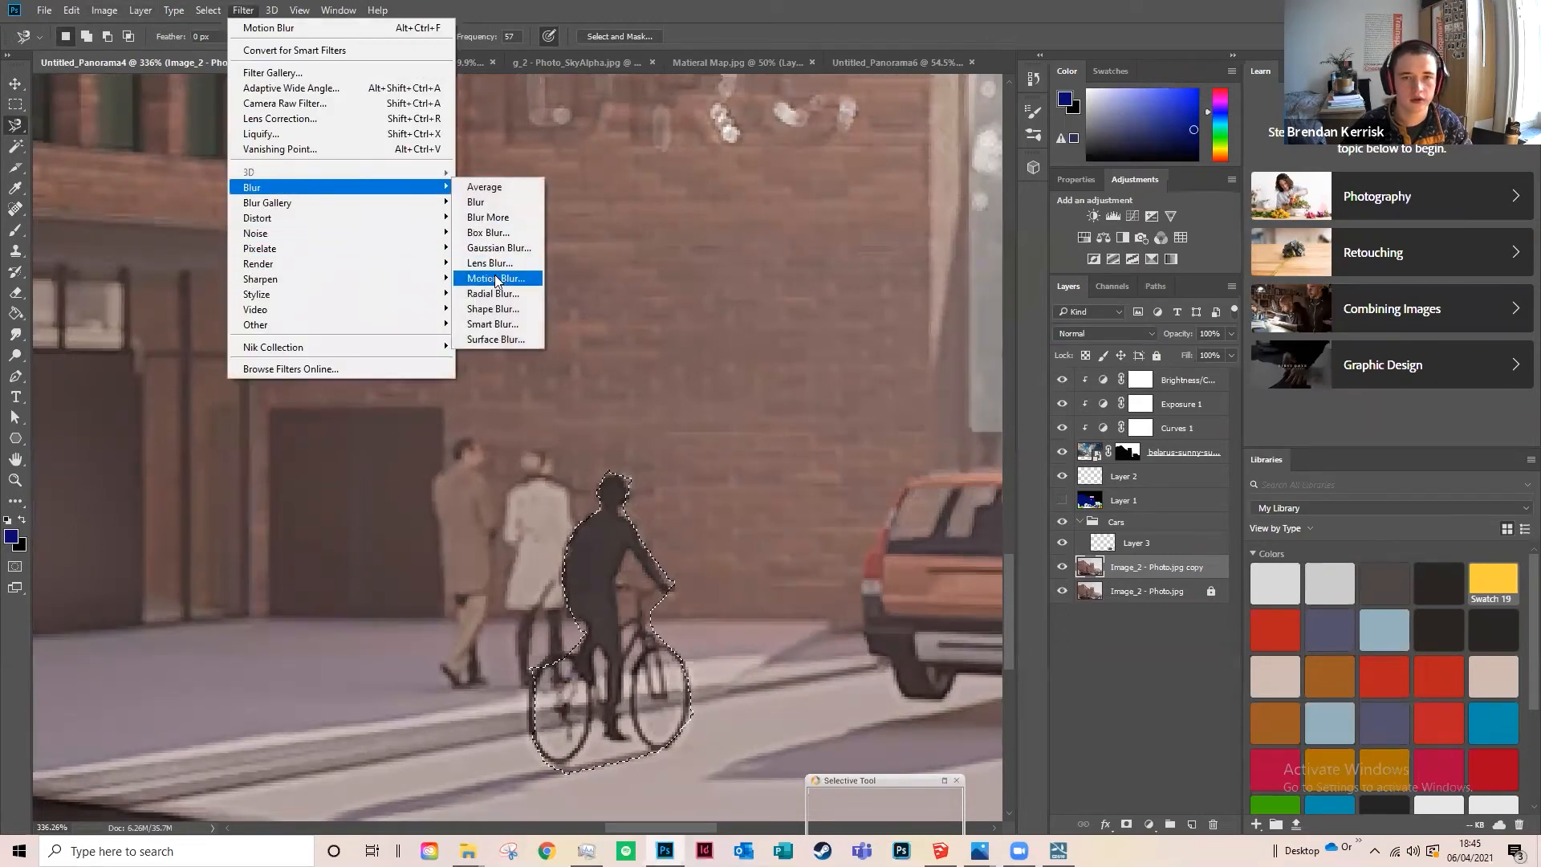
left_click(495, 278)
left_click_drag(838, 539, 829, 536)
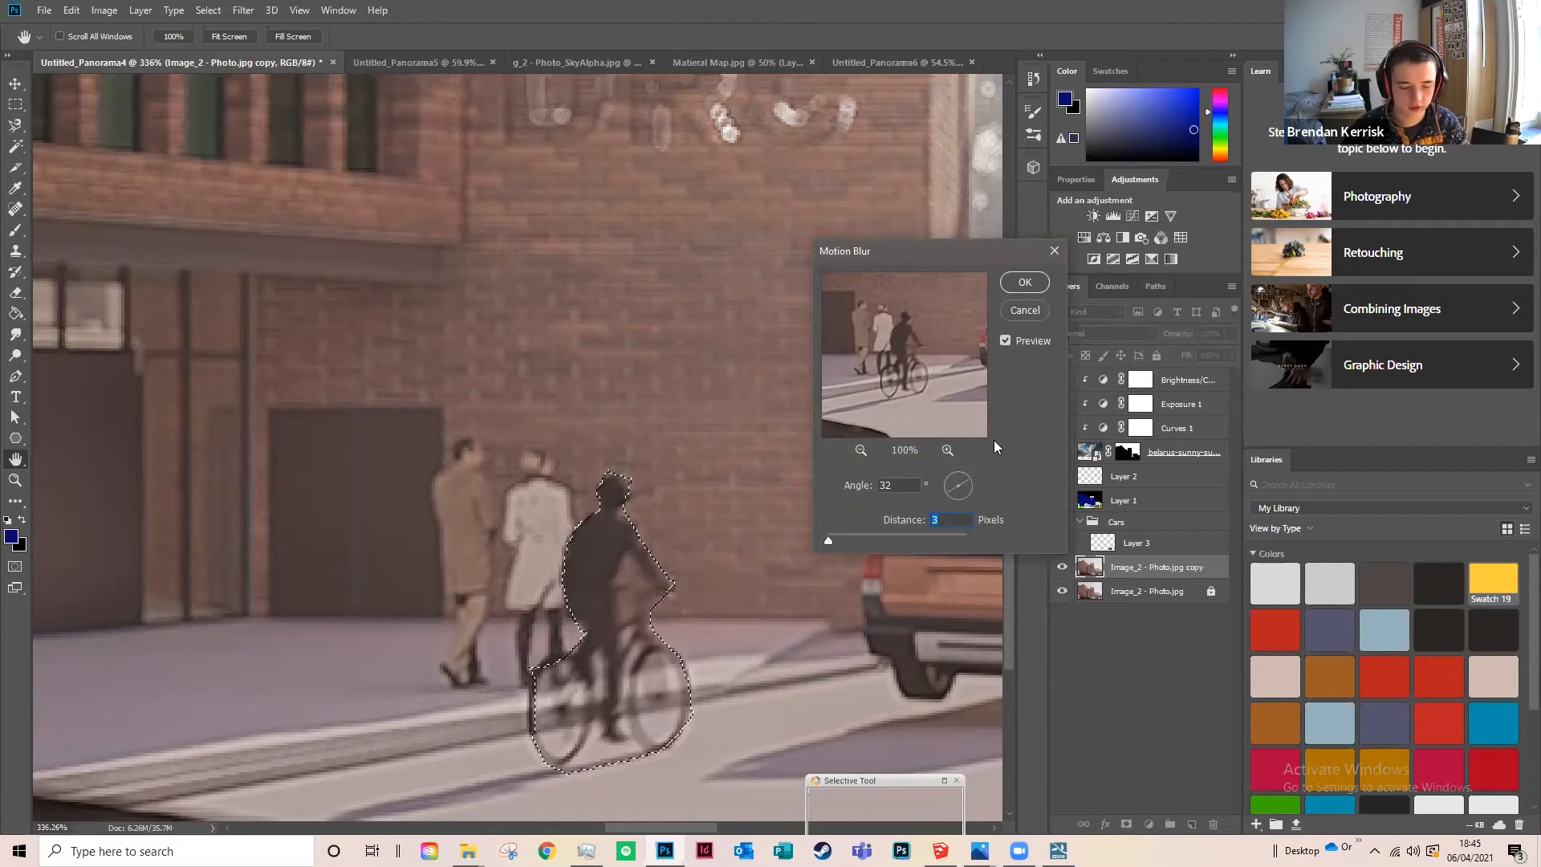
key("Return")
scroll(624, 562, "down", 5)
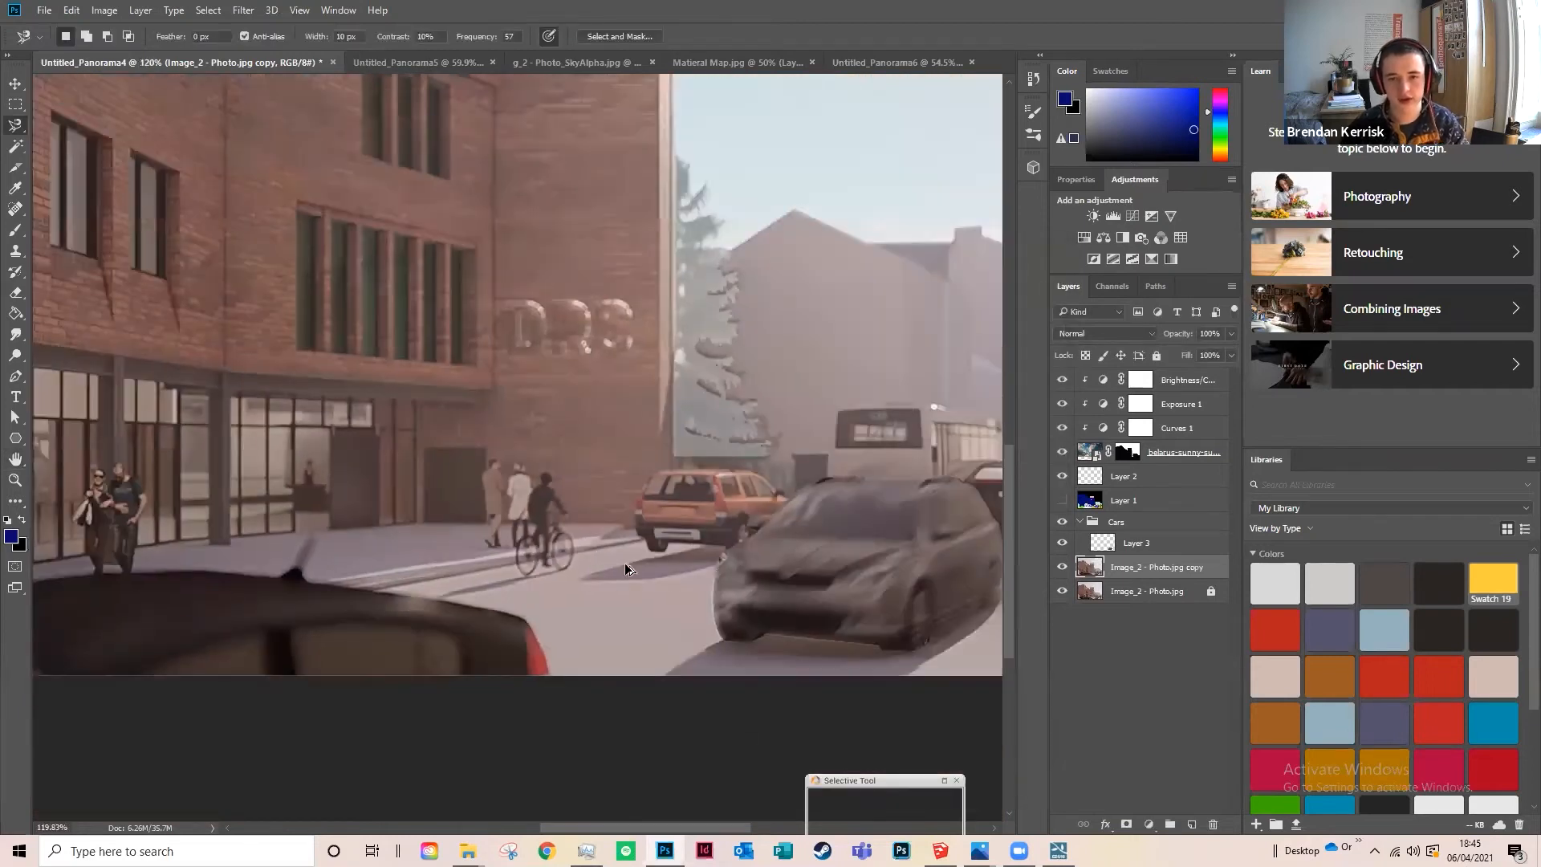
scroll(725, 430, "down", 3)
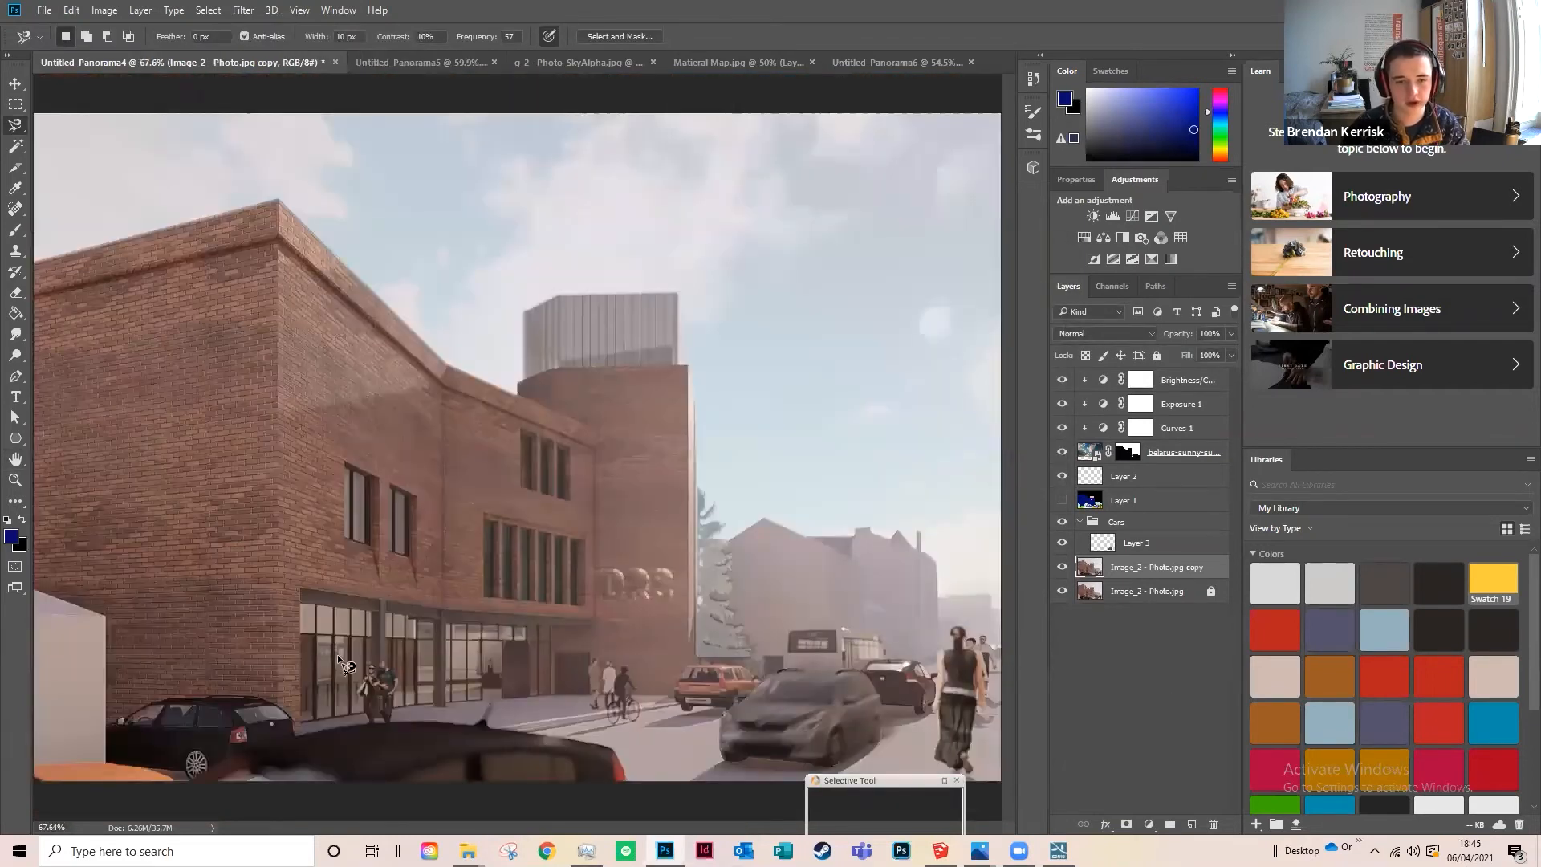
left_click(15, 83)
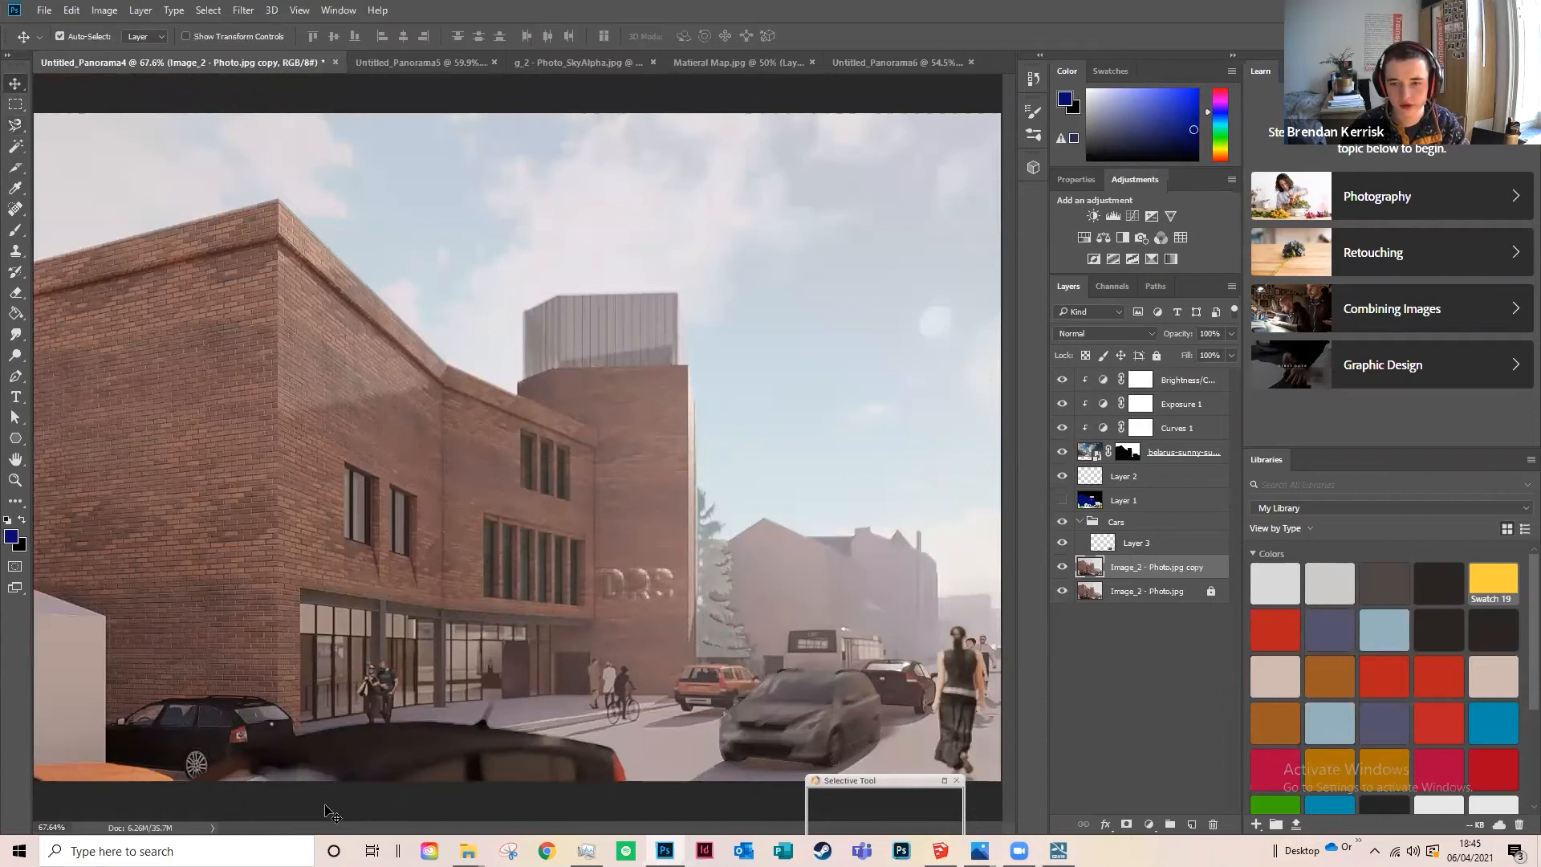
scroll(434, 642, "down", 1)
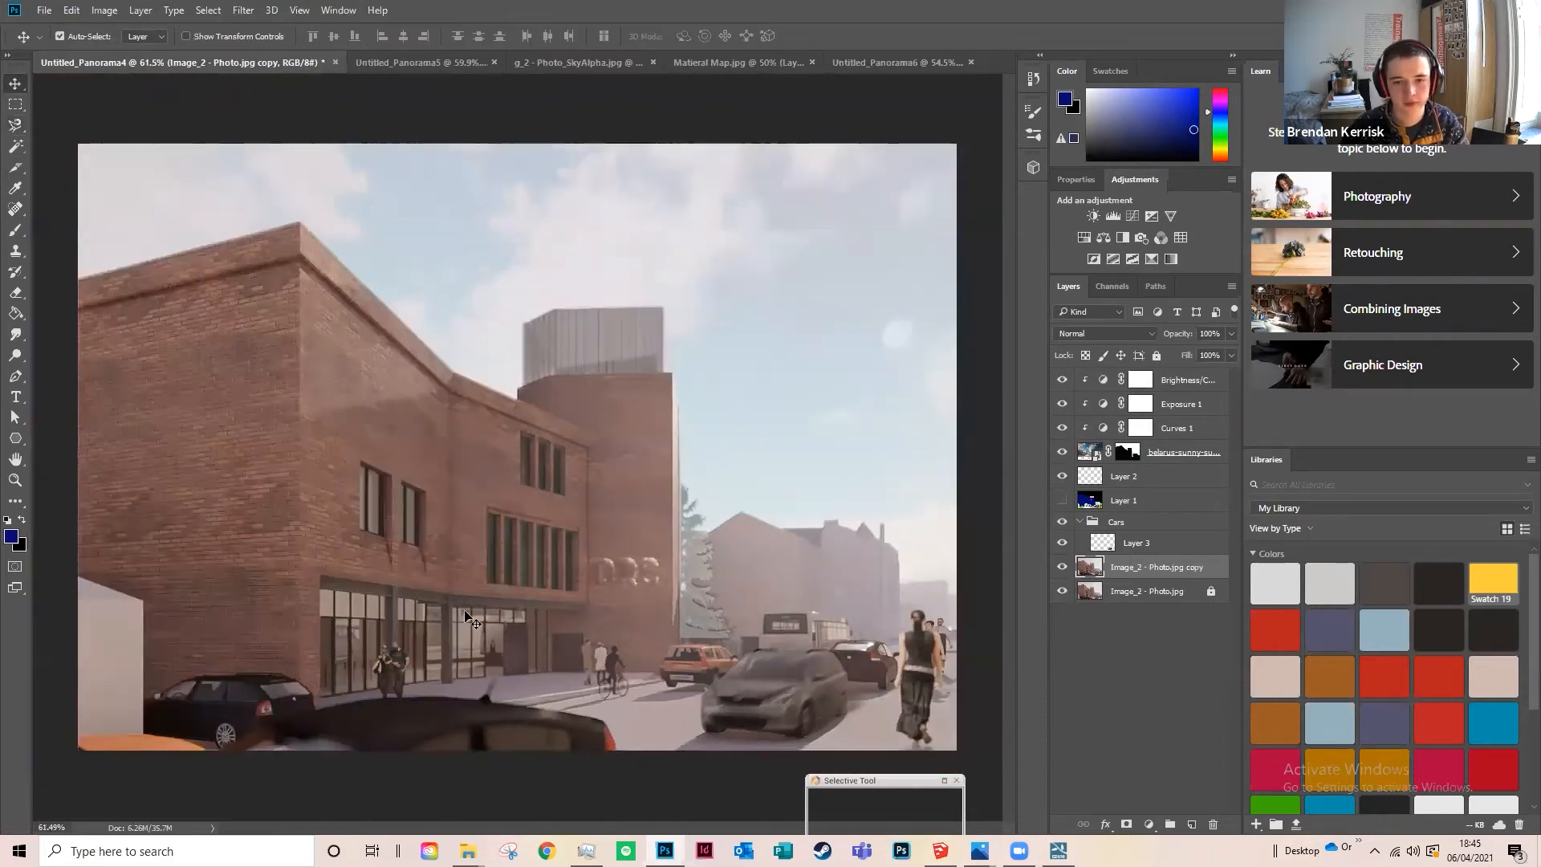
Step: Switch to File Explorer and open the Diversity People folder under Architecture, Library, Cut Out People on the TOSHIBA EXT (E:) drive
mouse_move(468, 851)
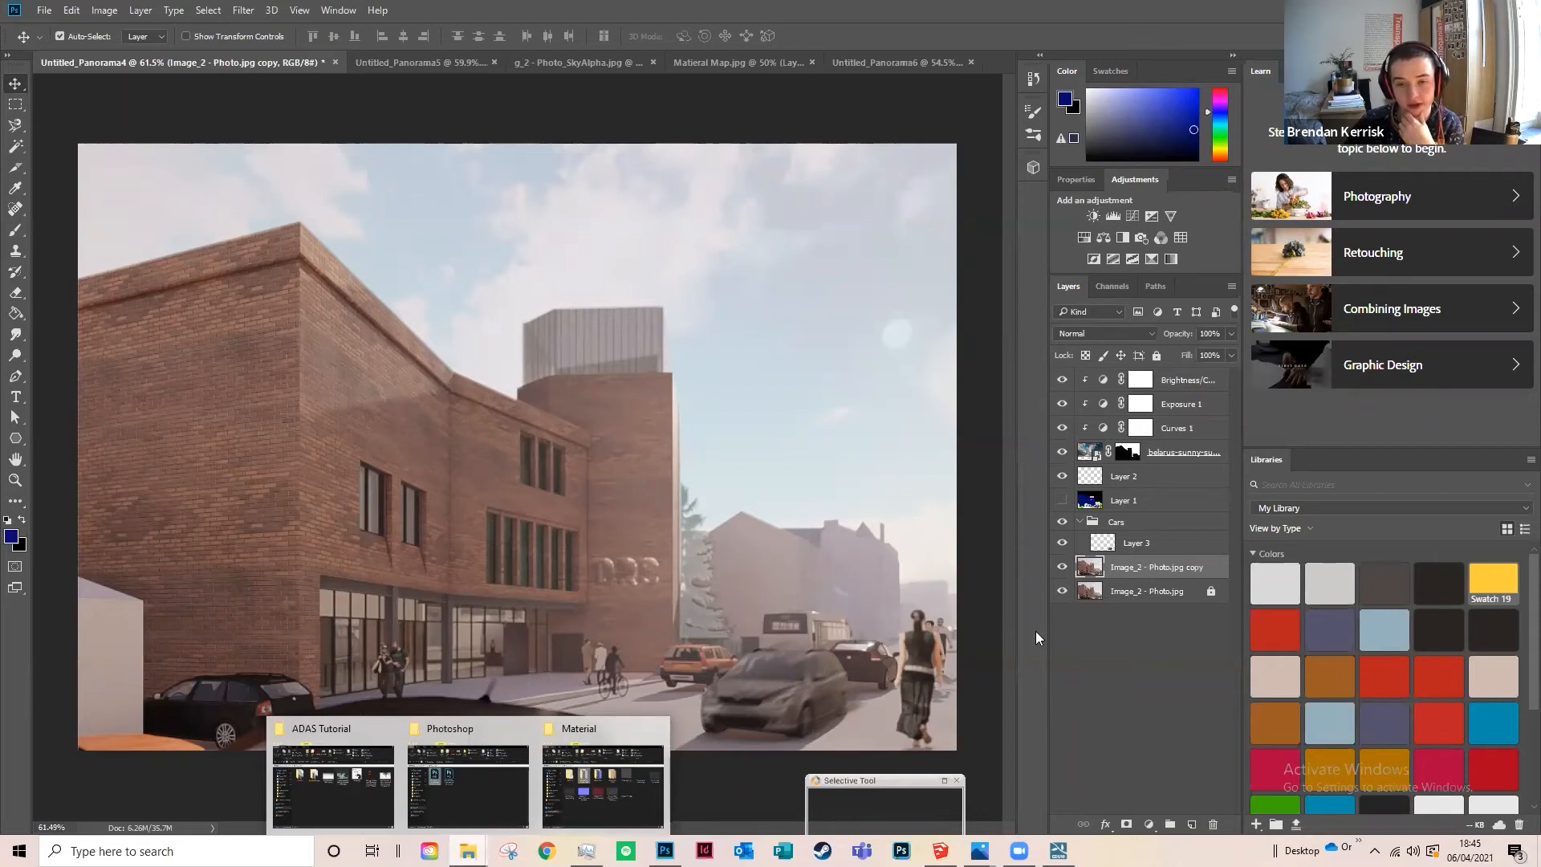
left_click(491, 760)
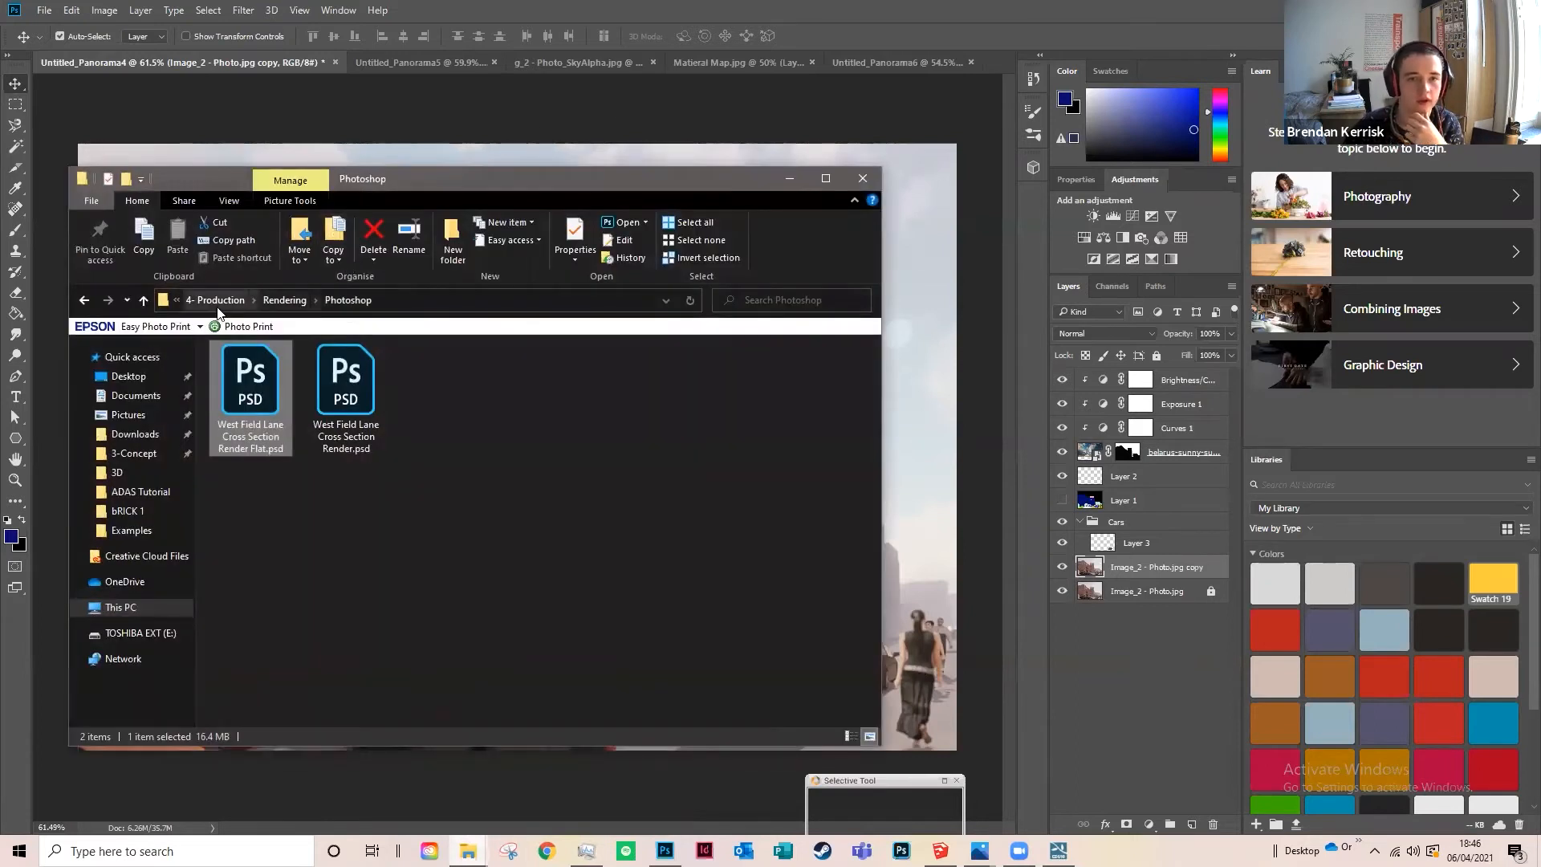
left_click(221, 299)
left_click(226, 301)
left_click(228, 300)
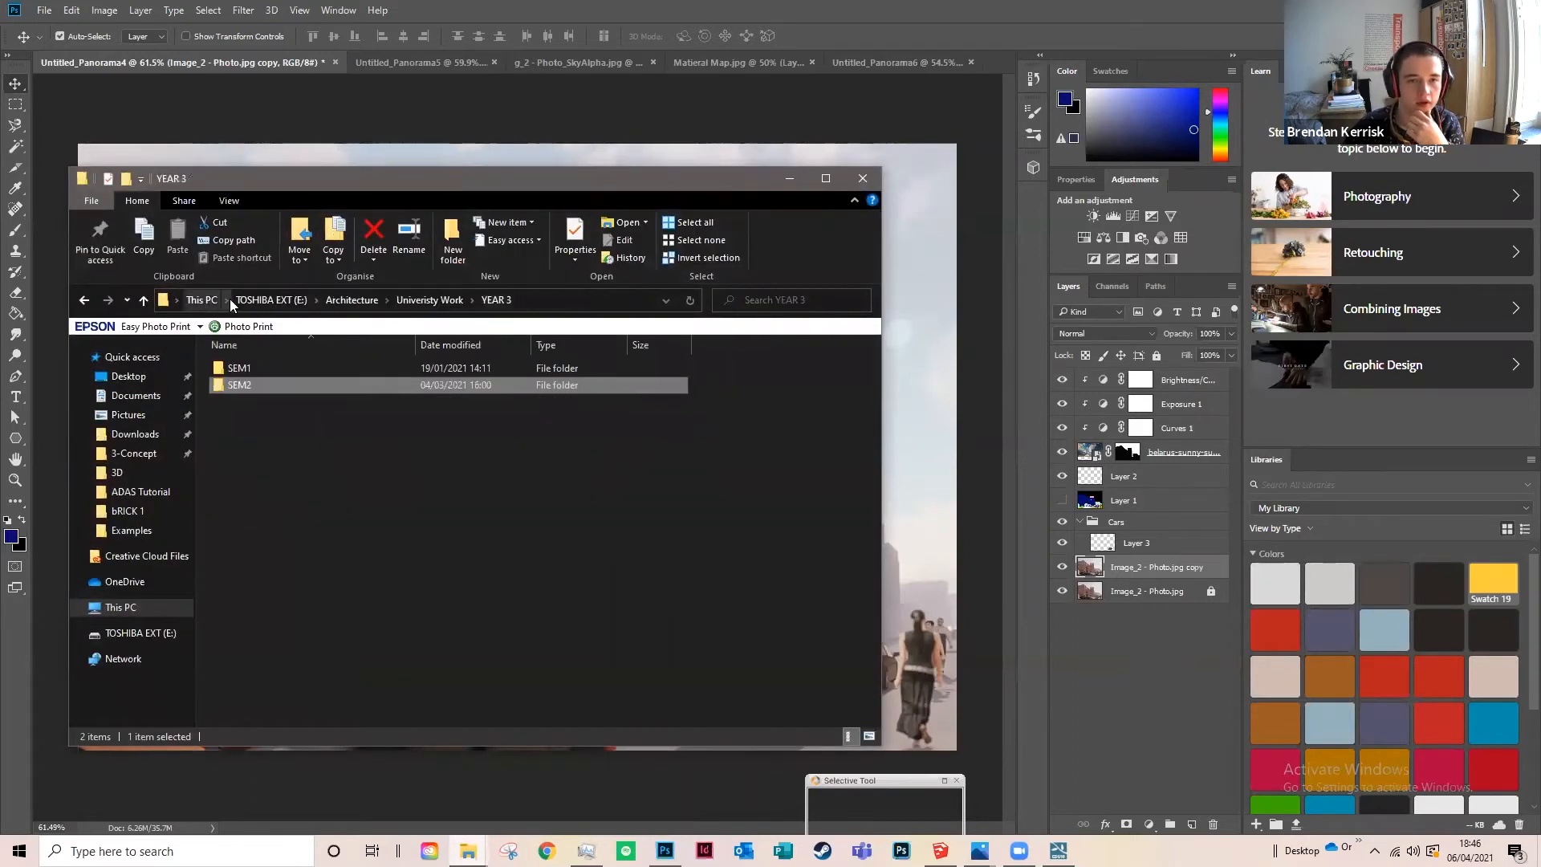
left_click(257, 299)
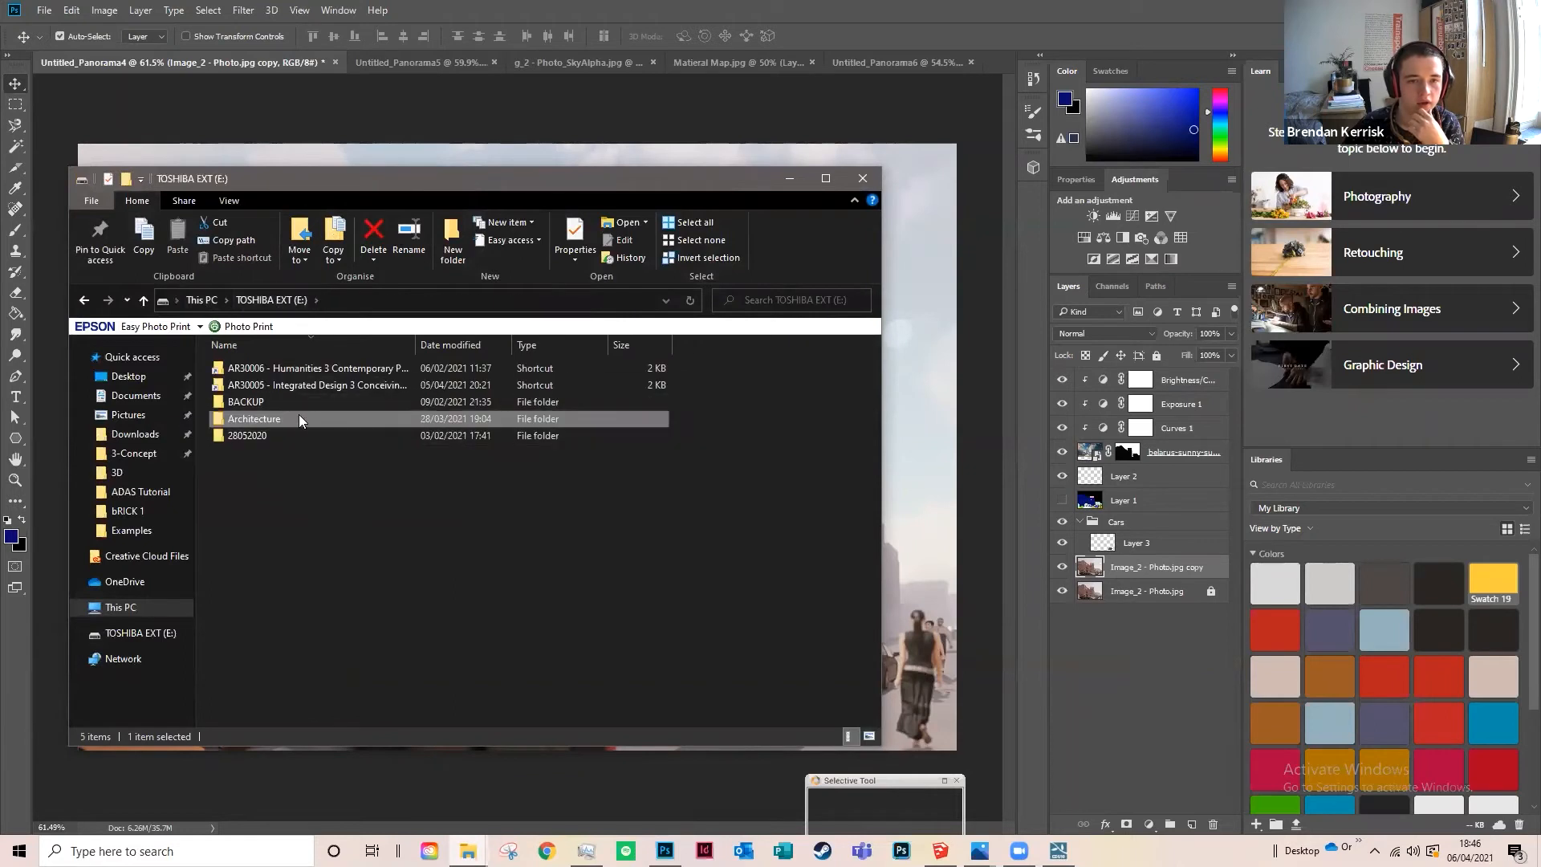
double_click(299, 418)
double_click(299, 400)
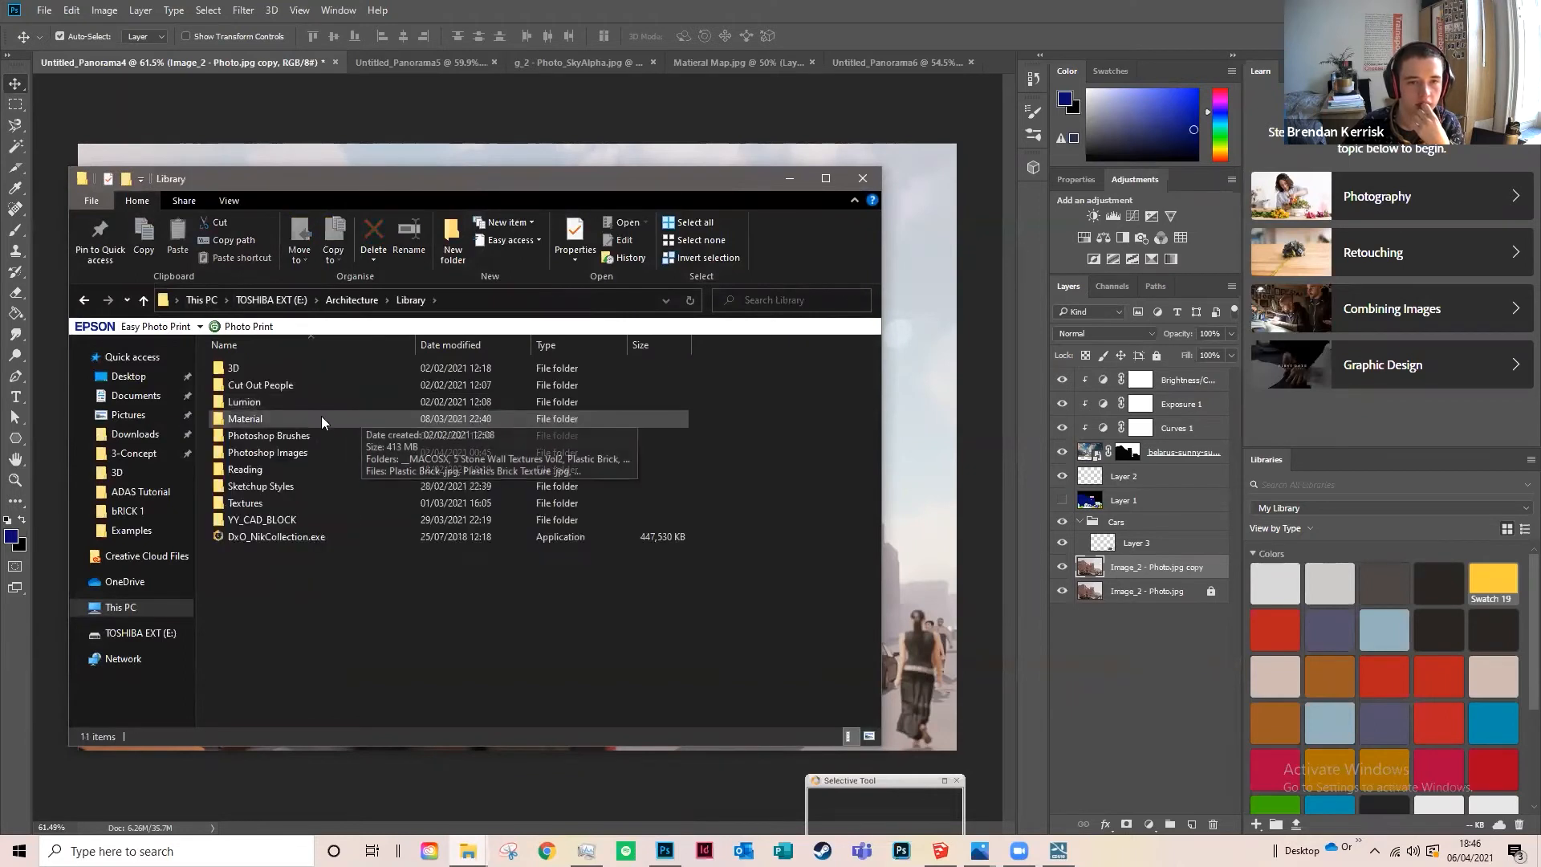
double_click(307, 385)
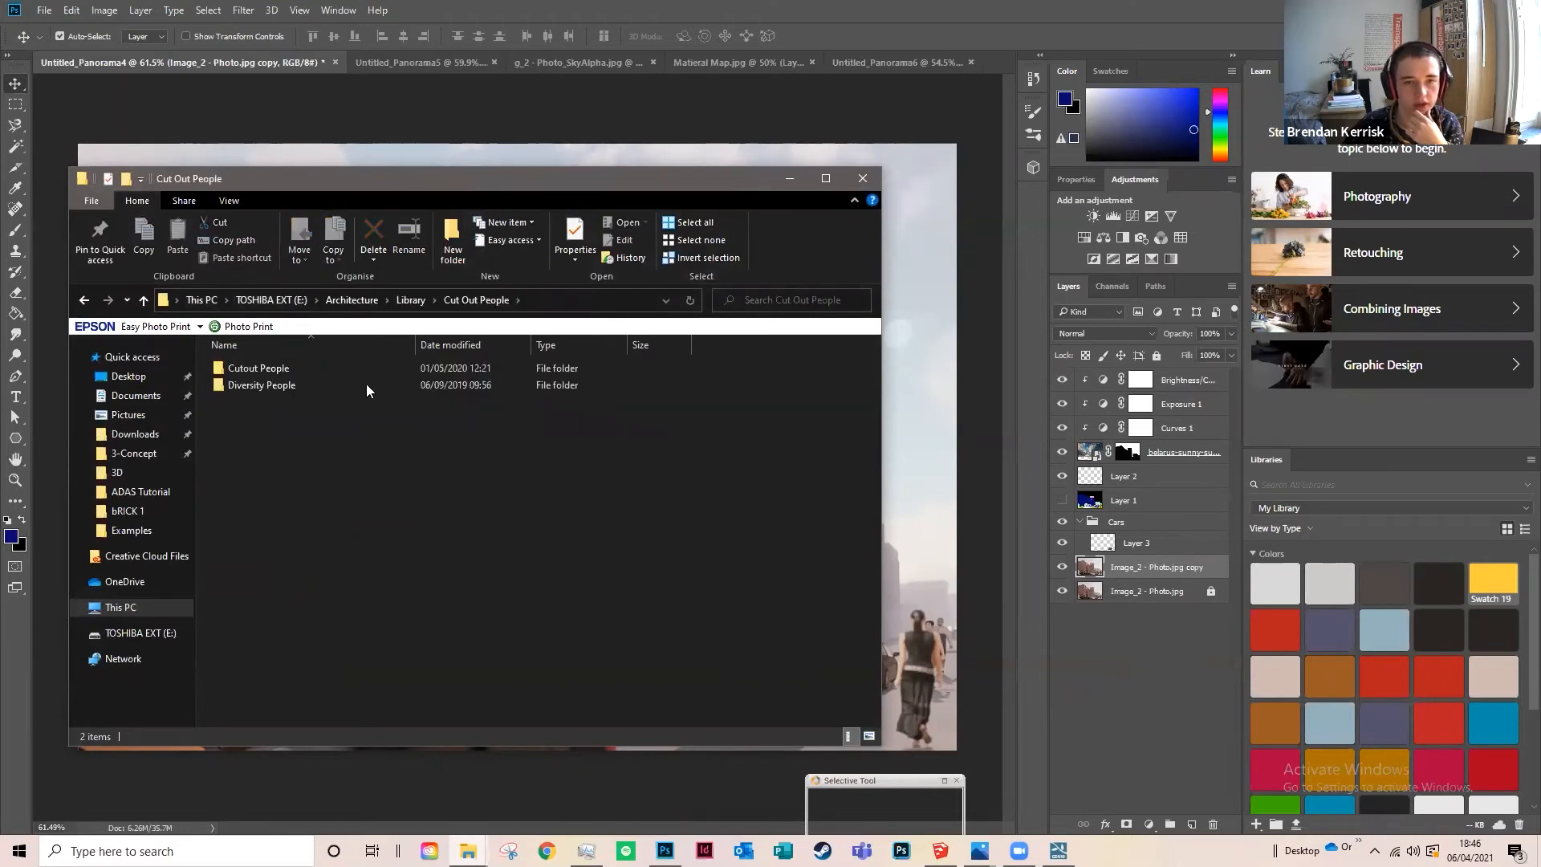
double_click(363, 385)
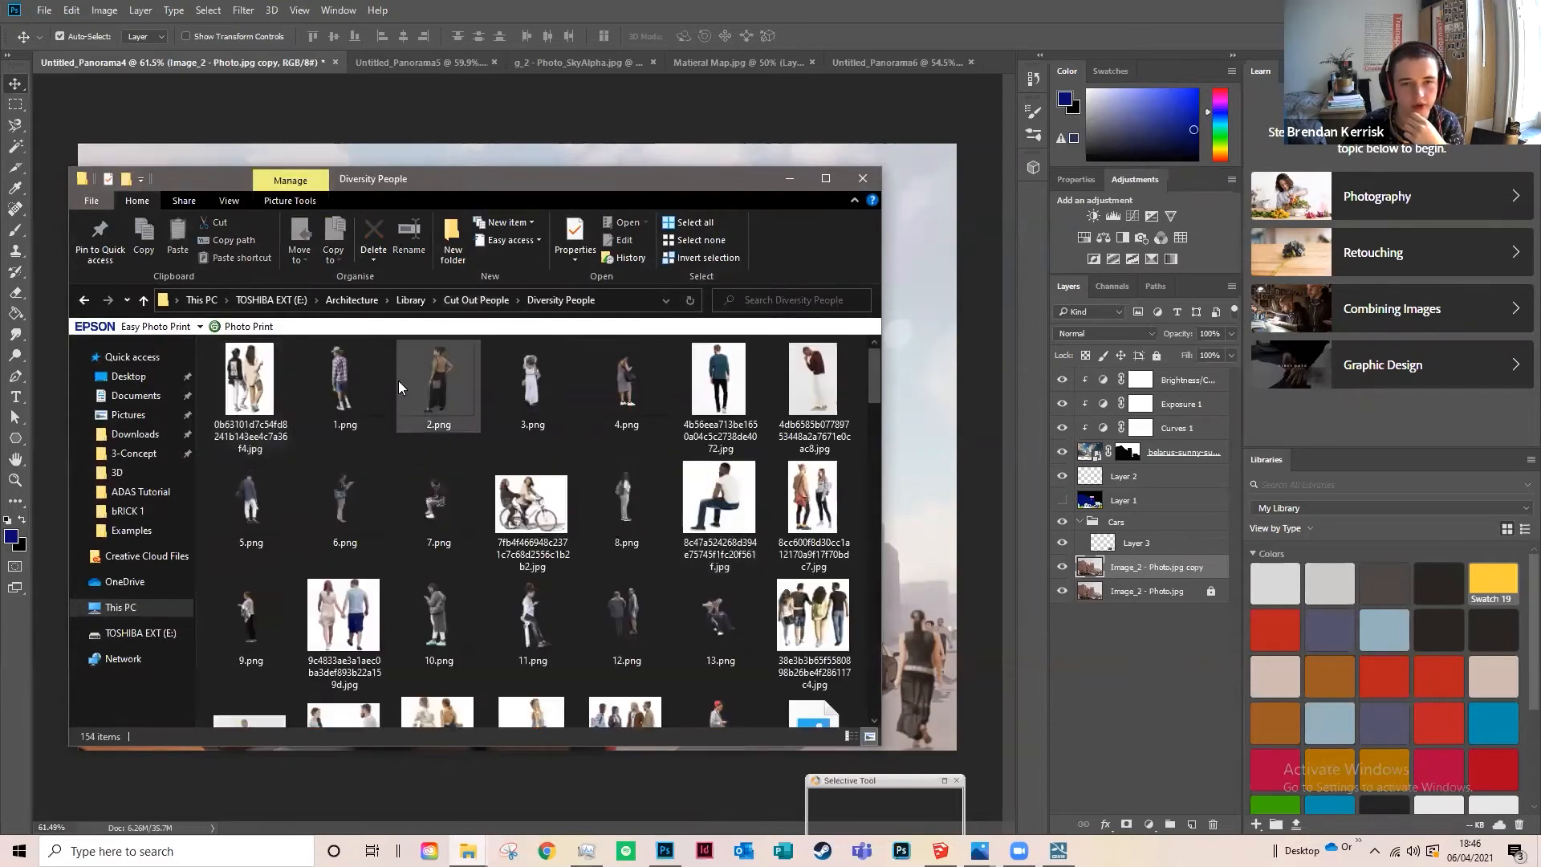
Step: Place the first image in the folder, the cutout of two people walking, in the street render and rasterize its layer
left_click_drag(259, 391, 914, 448)
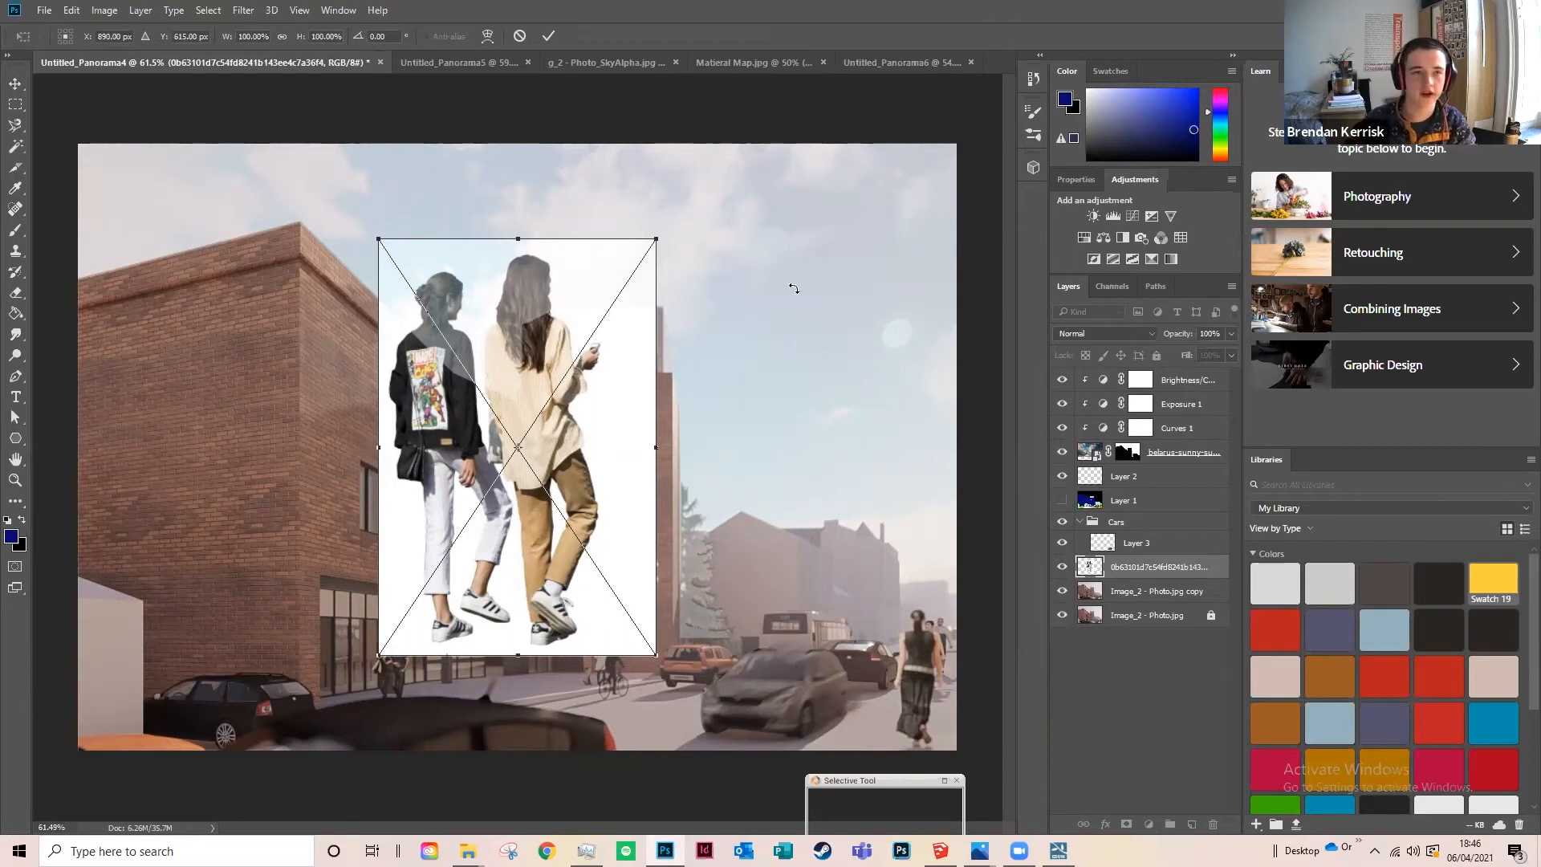
key("Return")
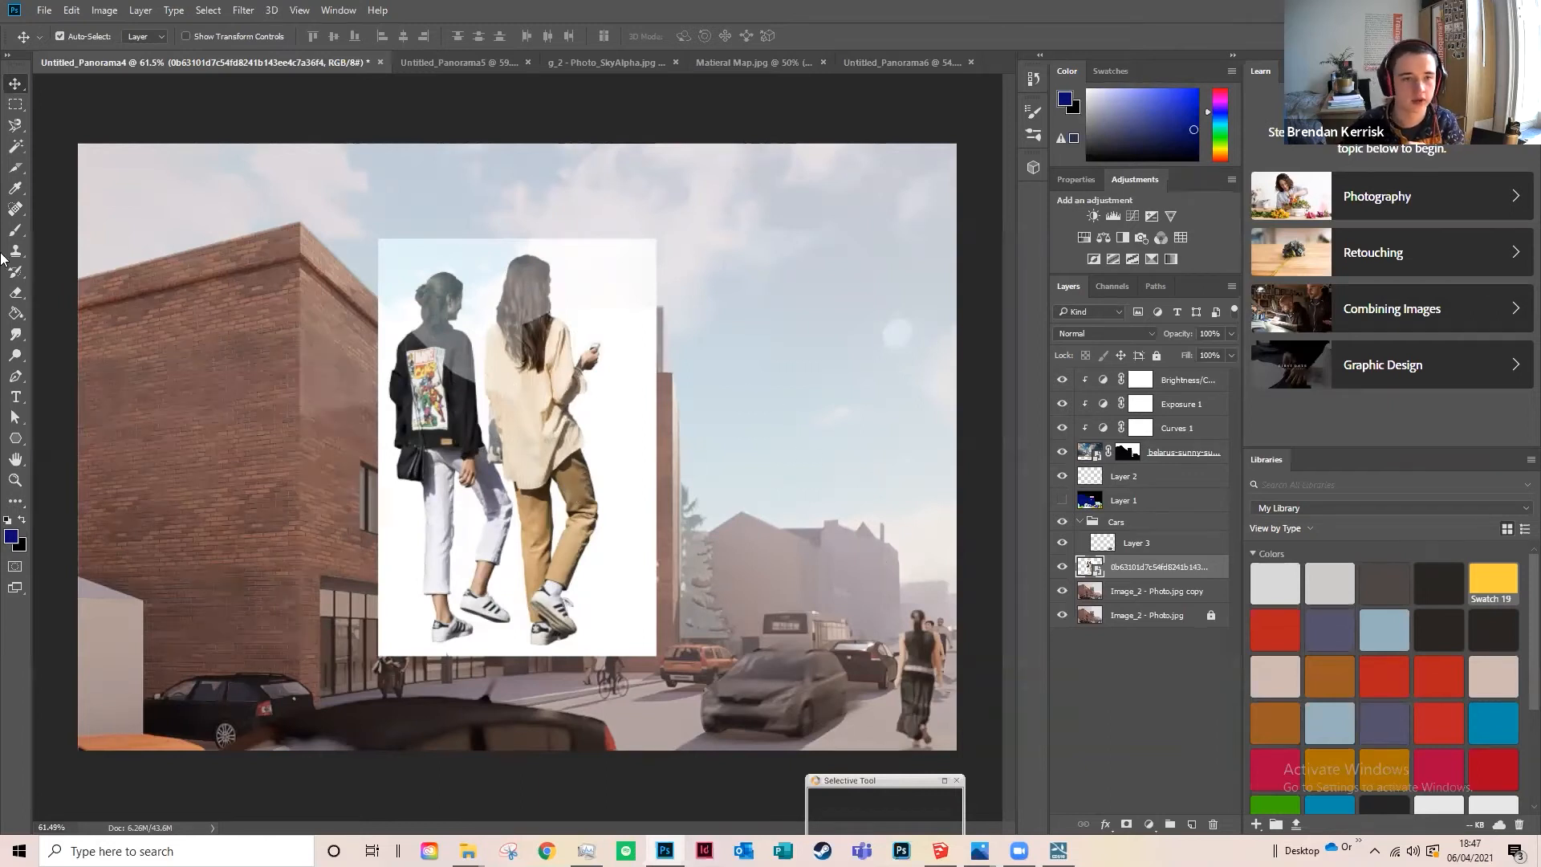
left_click(15, 334)
left_click(180, 369)
key("Escape")
left_click(15, 84)
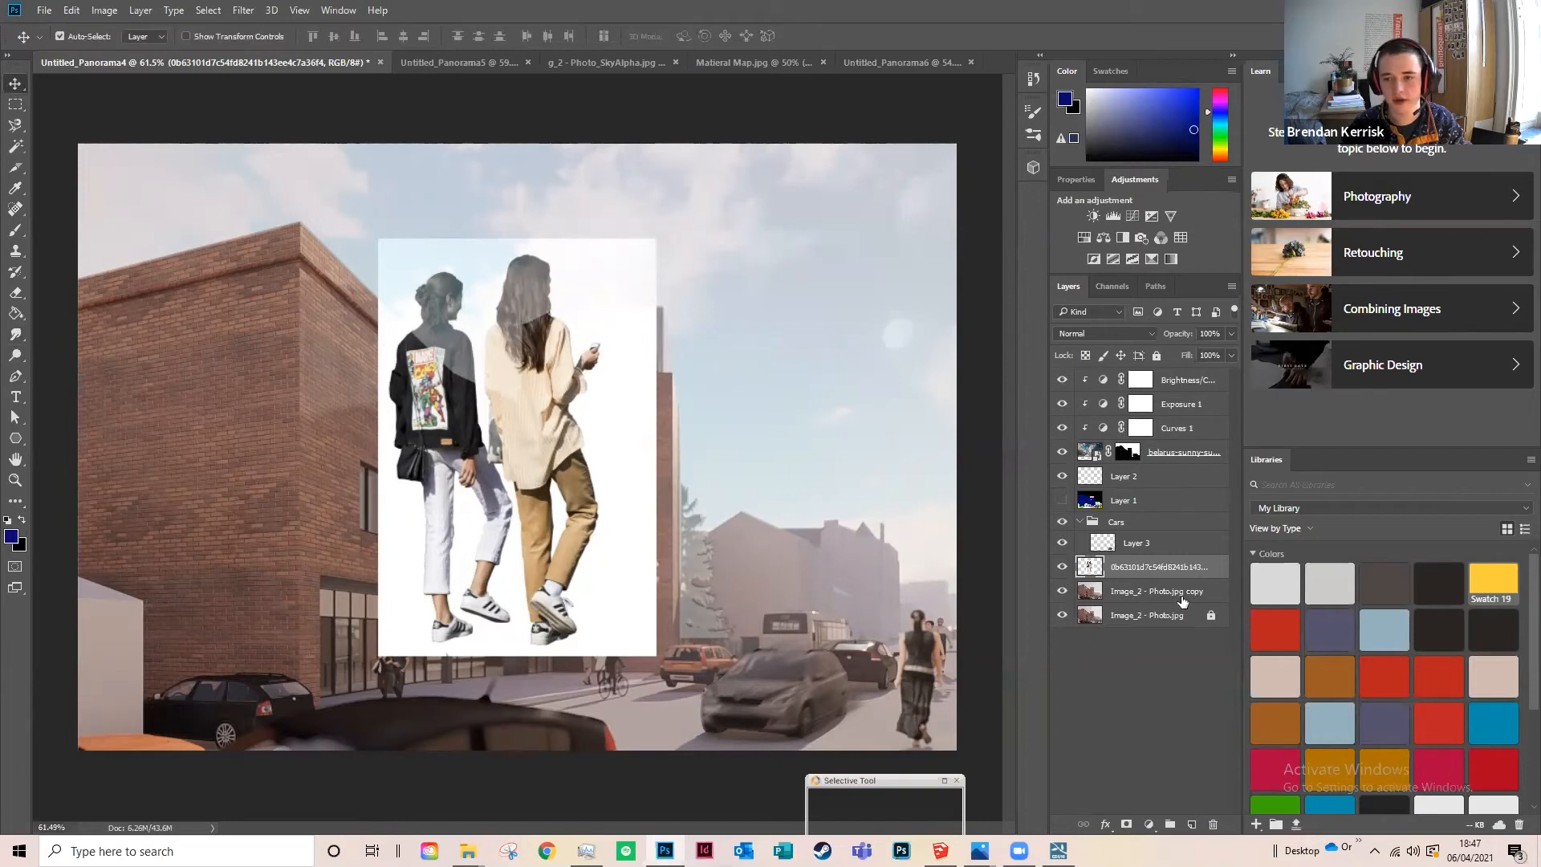
Step: Create a layer group named People above the Cars group and put the placed two-person image layer inside it
left_click_drag(1138, 566, 1122, 510)
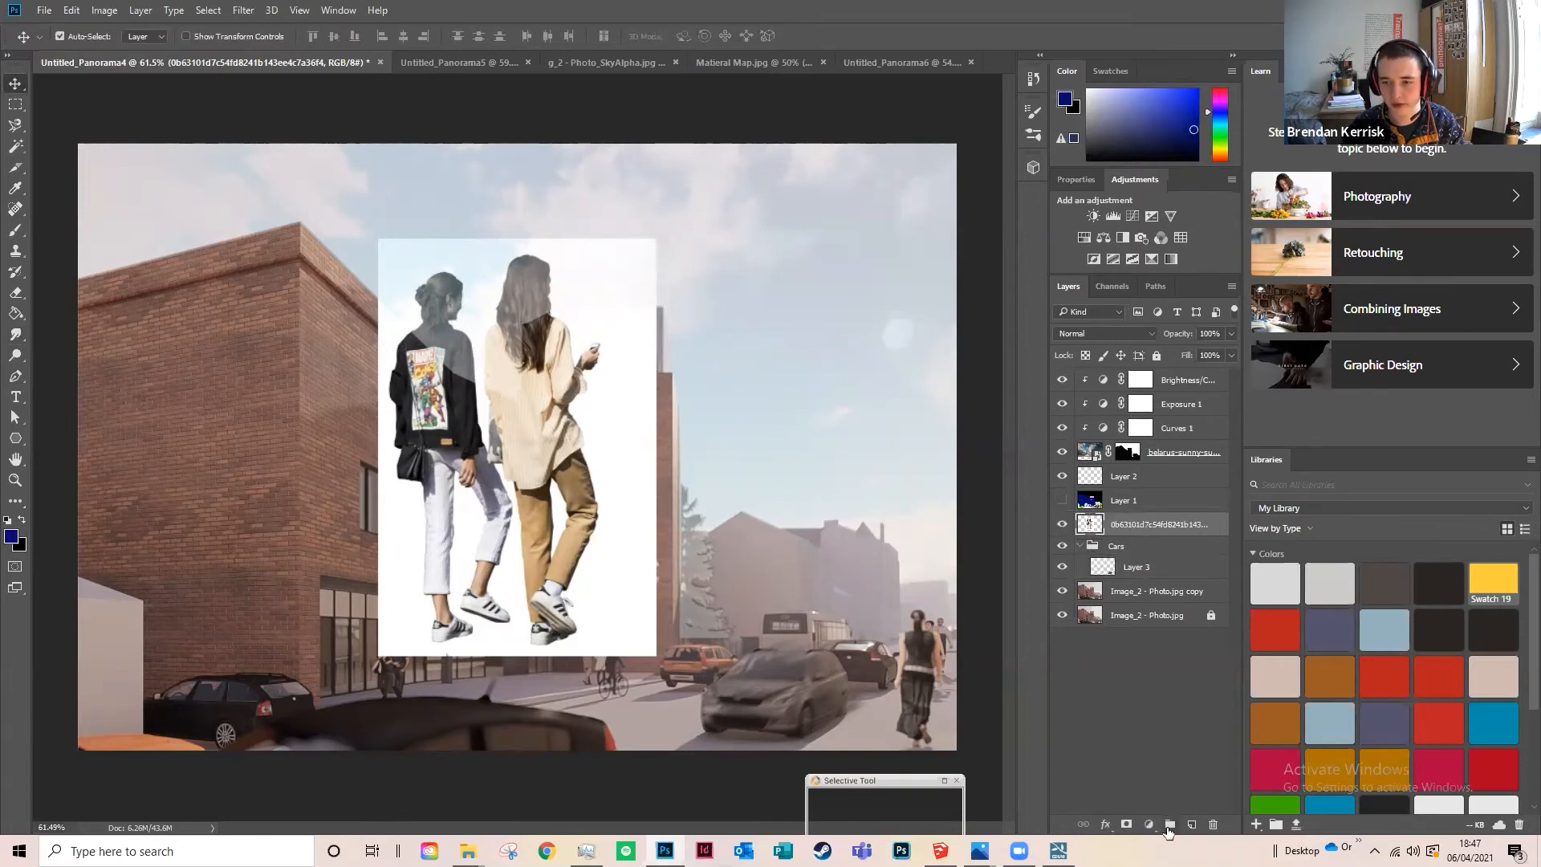
left_click(1170, 824)
double_click(1113, 522)
type("People")
key("Return")
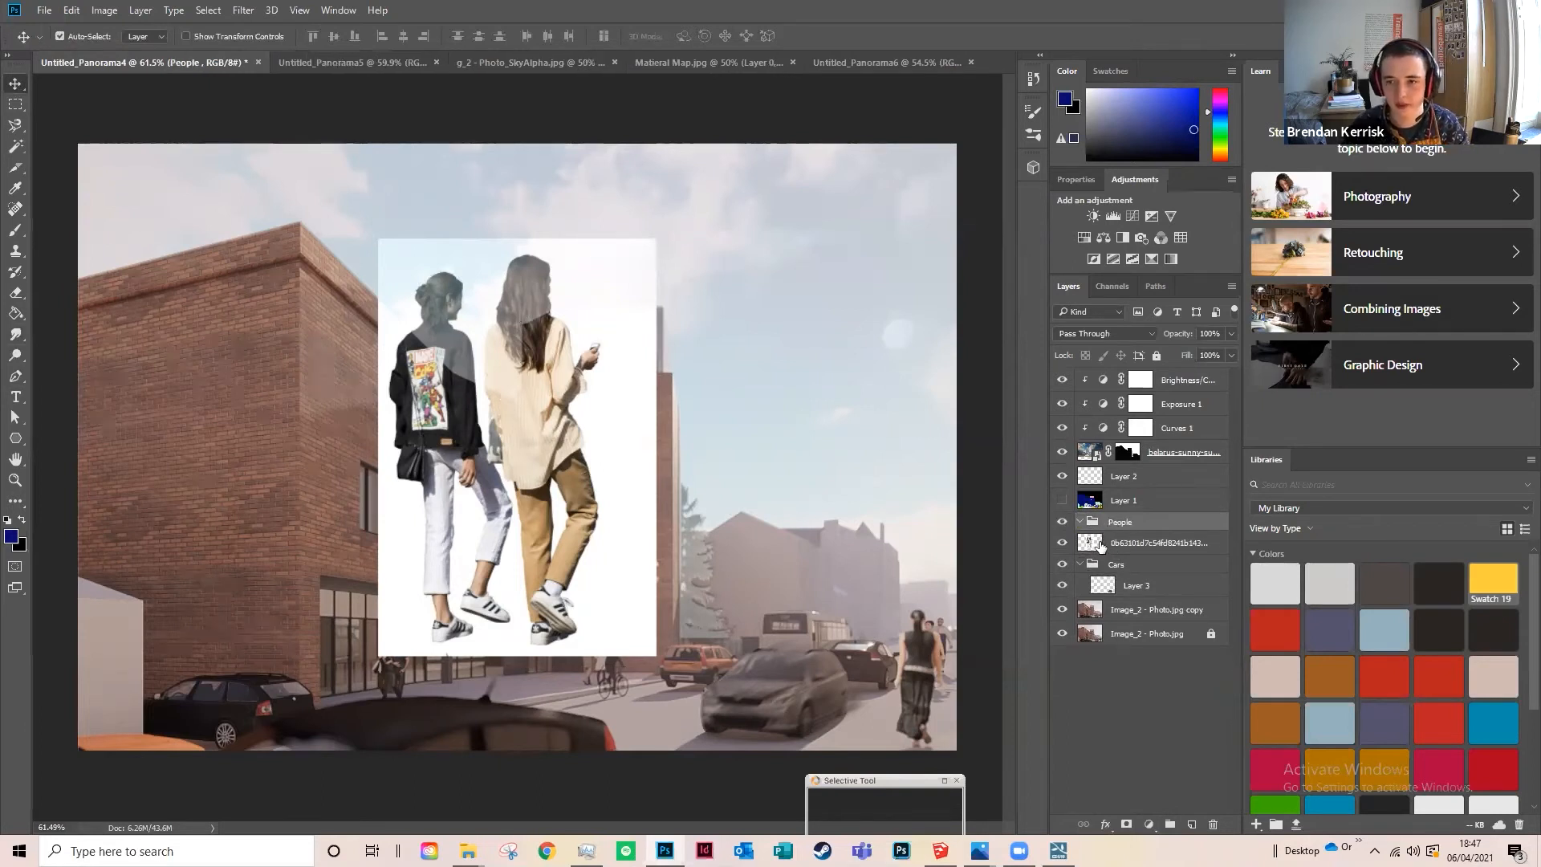
left_click_drag(1098, 546, 1098, 524)
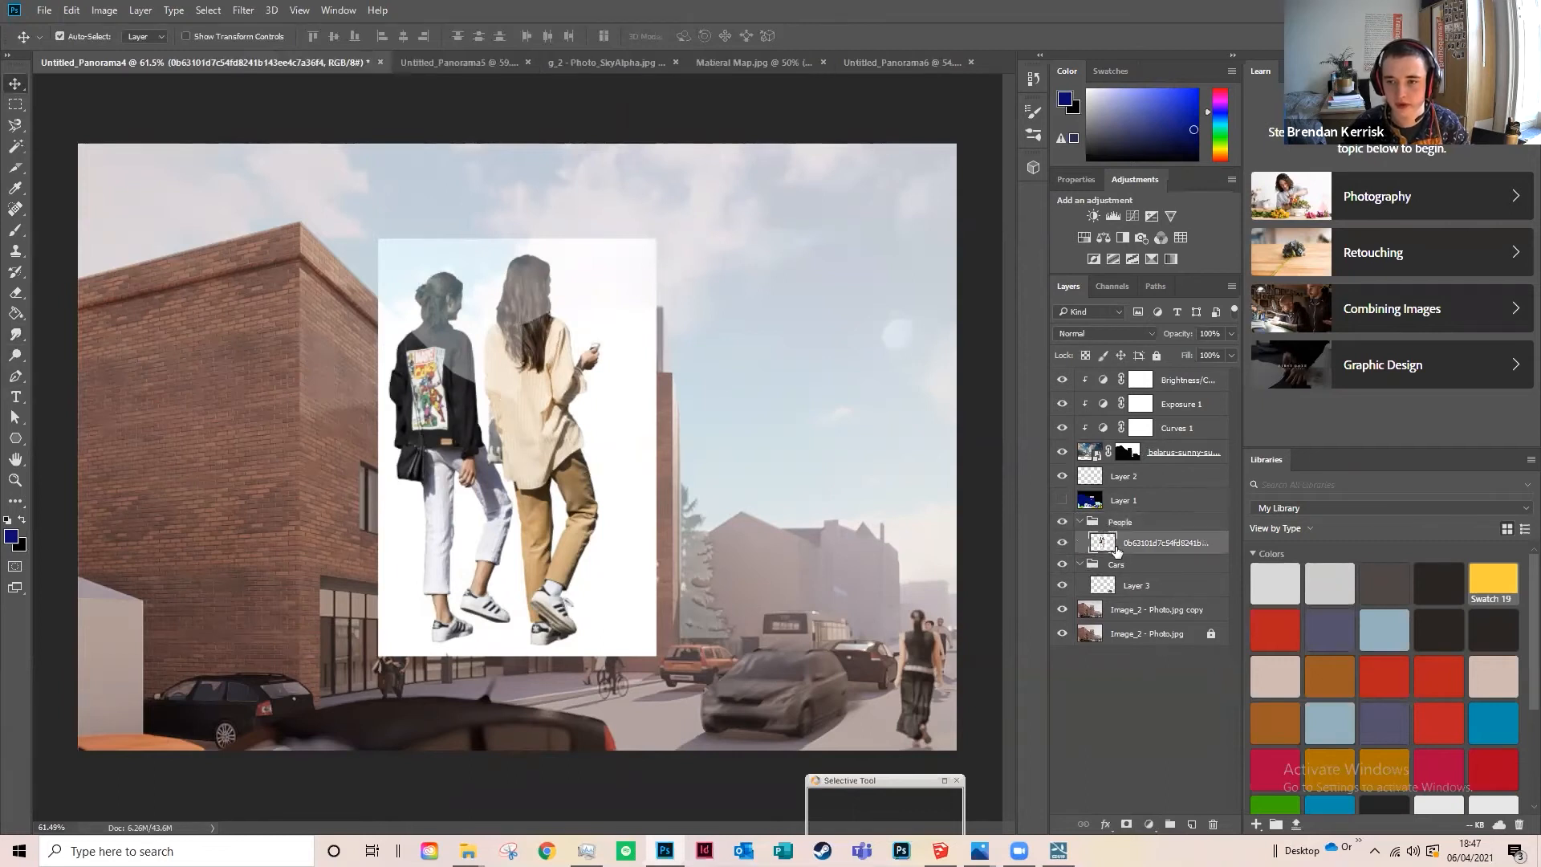
Step: Rename the placed image layer as Two People Walking
double_click(1190, 544)
type("Two")
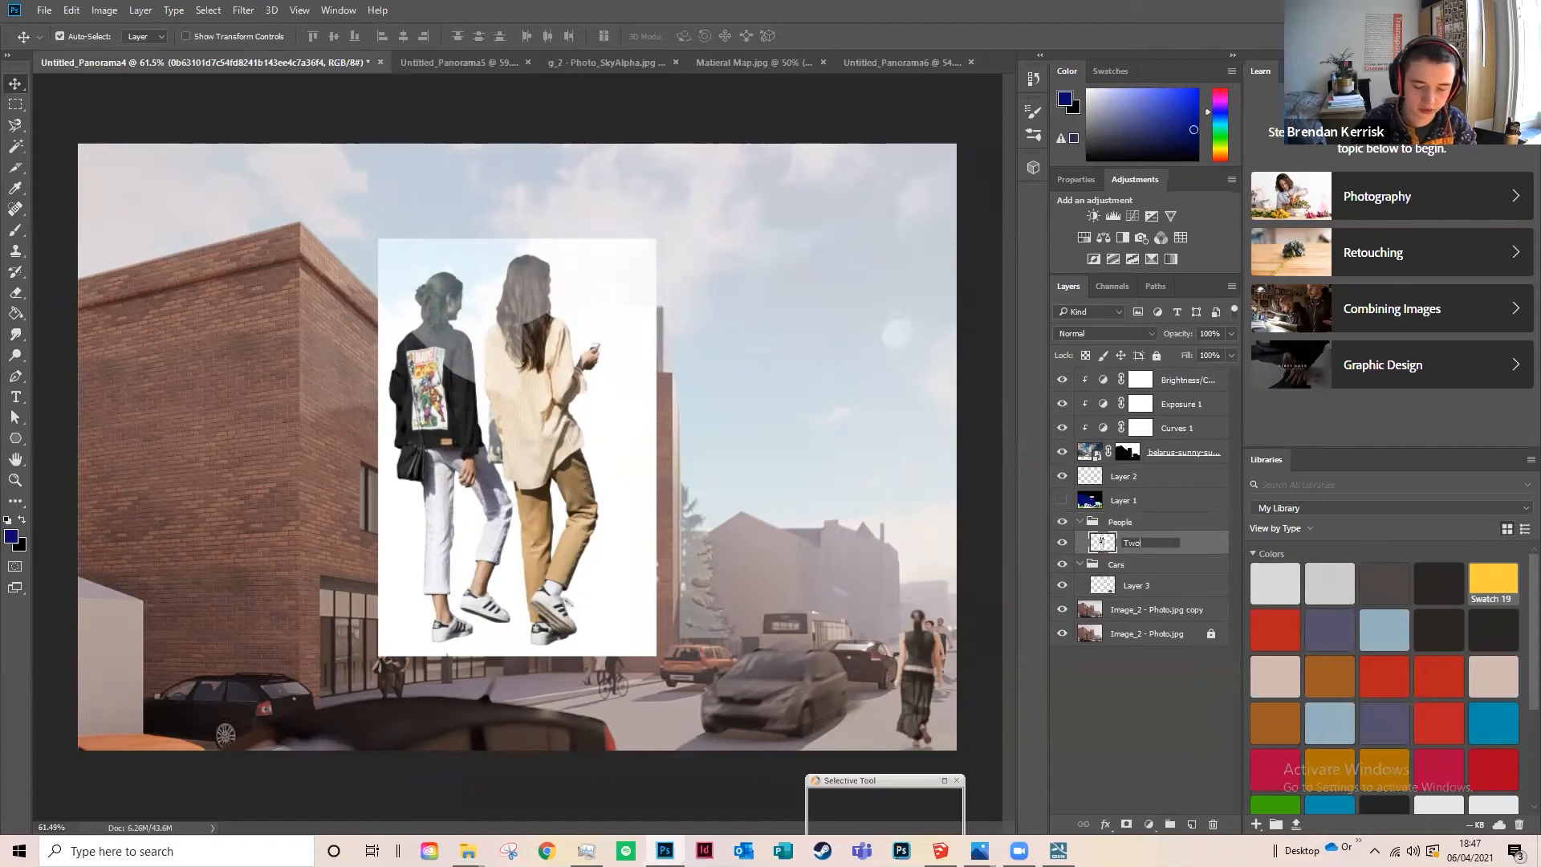
type(" pEOPLE")
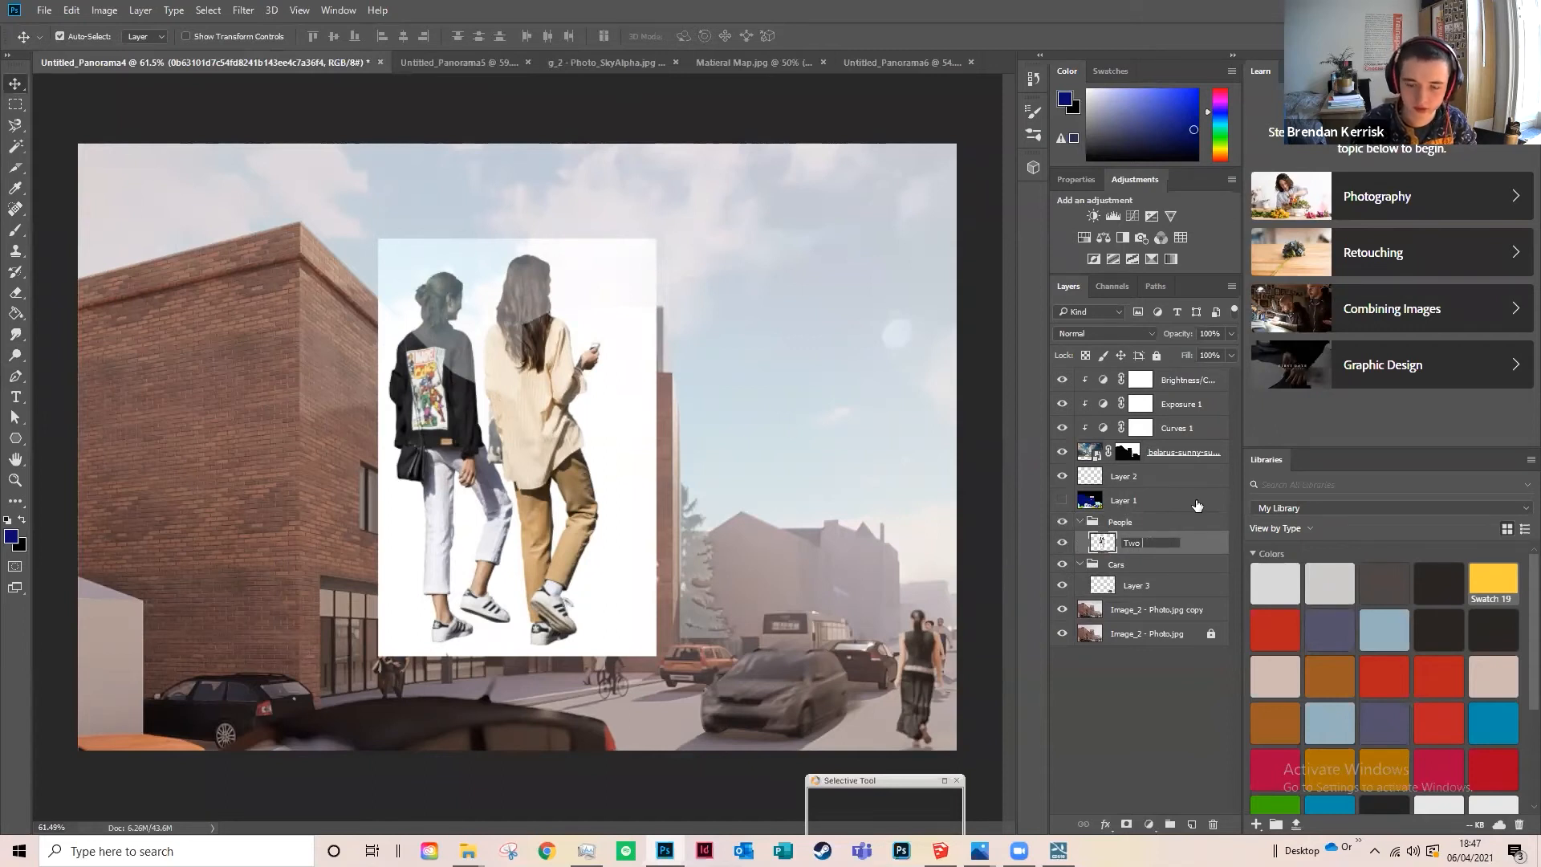
type("ople Walking")
key("Return")
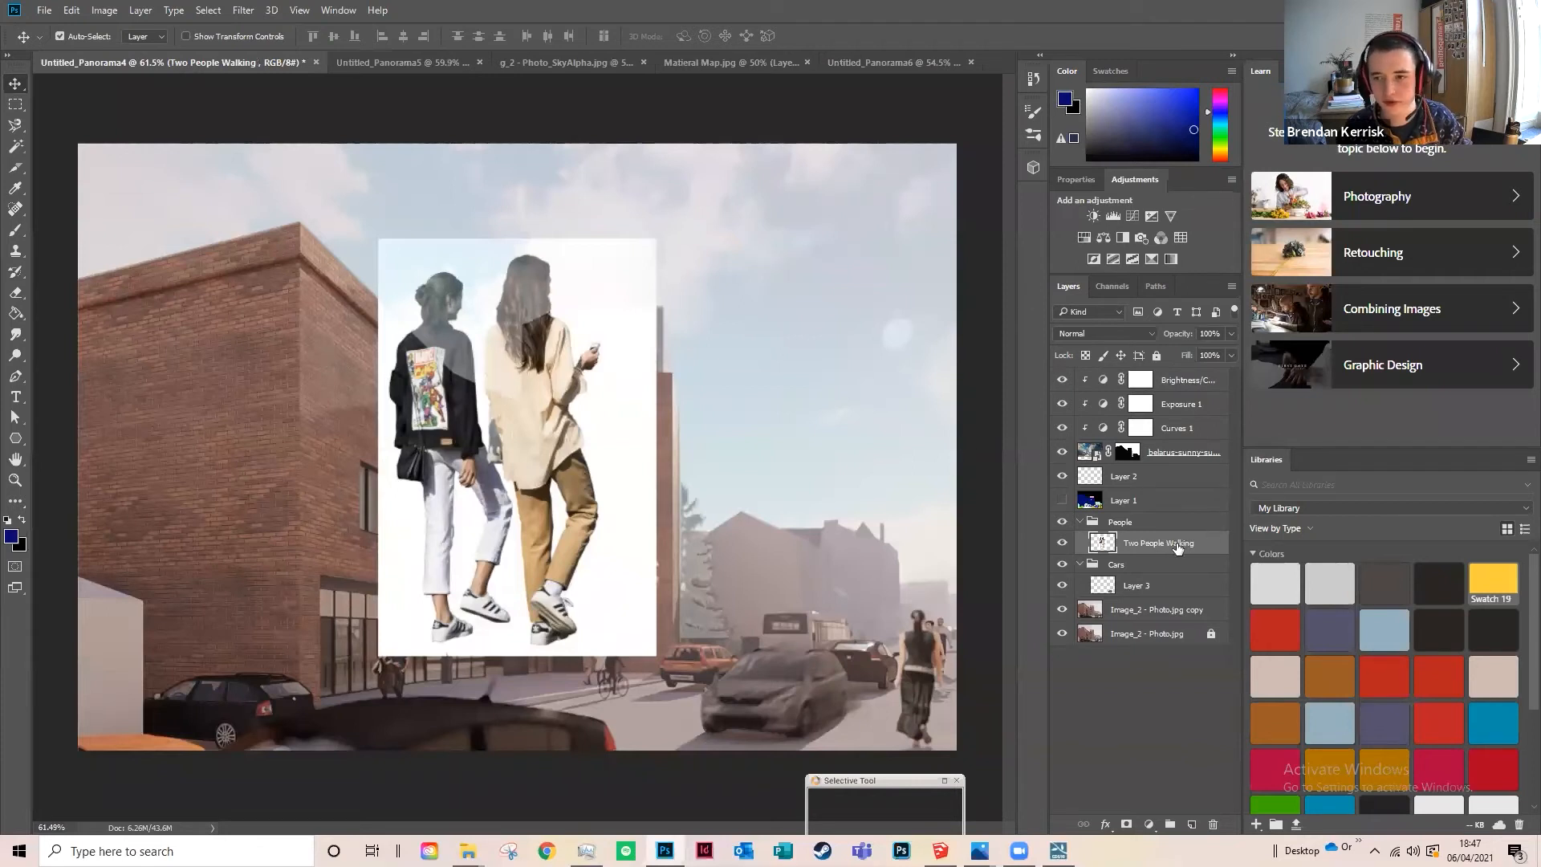
Step: Hide the white background of the Two People Walking layer by lowering its Blend If This Layer white value to 249
double_click(1218, 549)
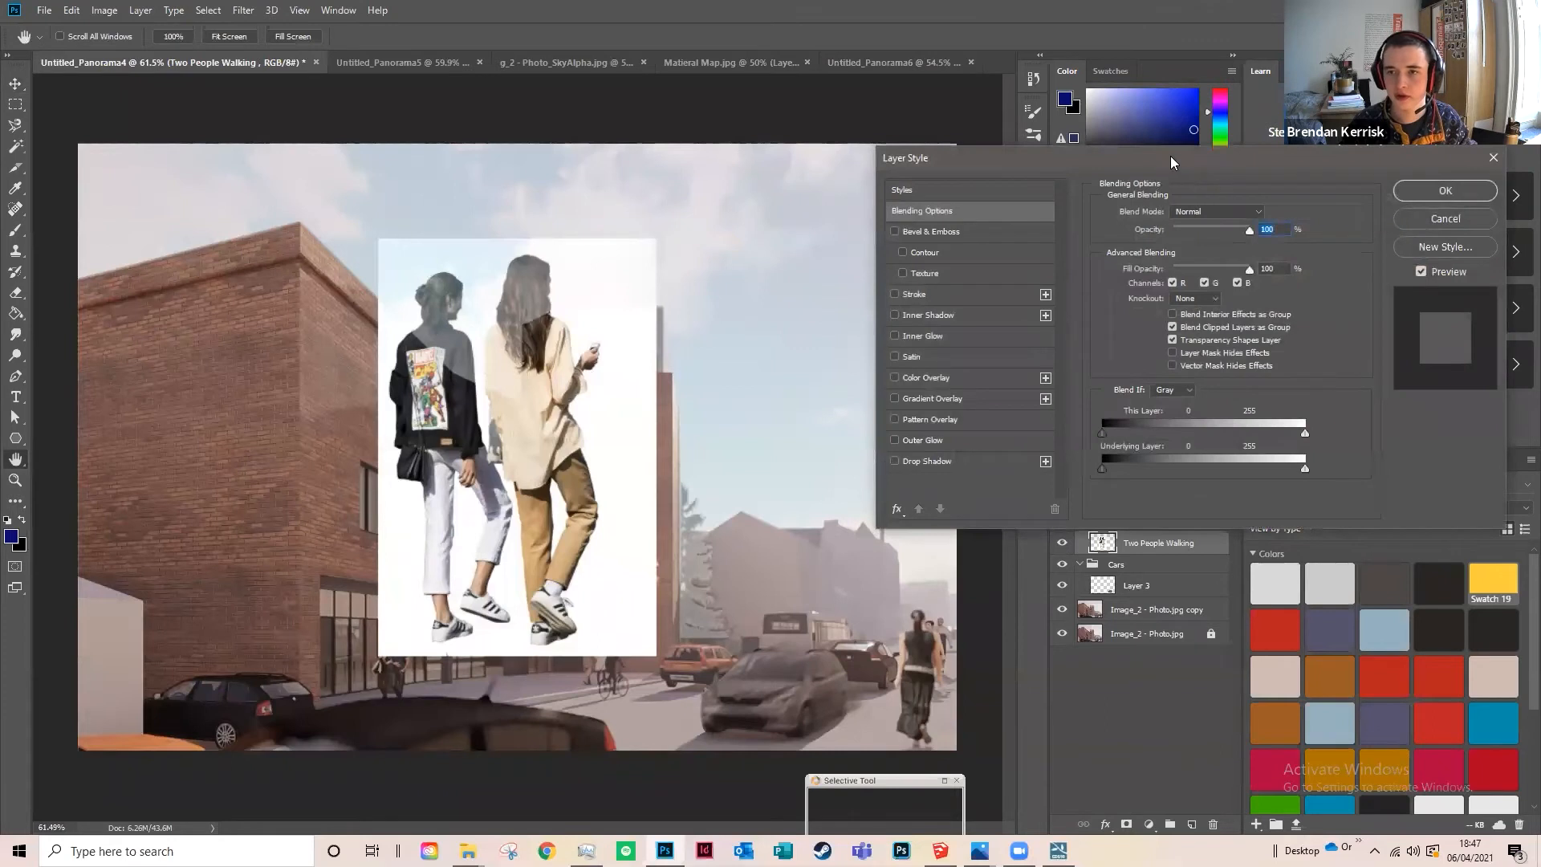
left_click_drag(1171, 156, 1026, 93)
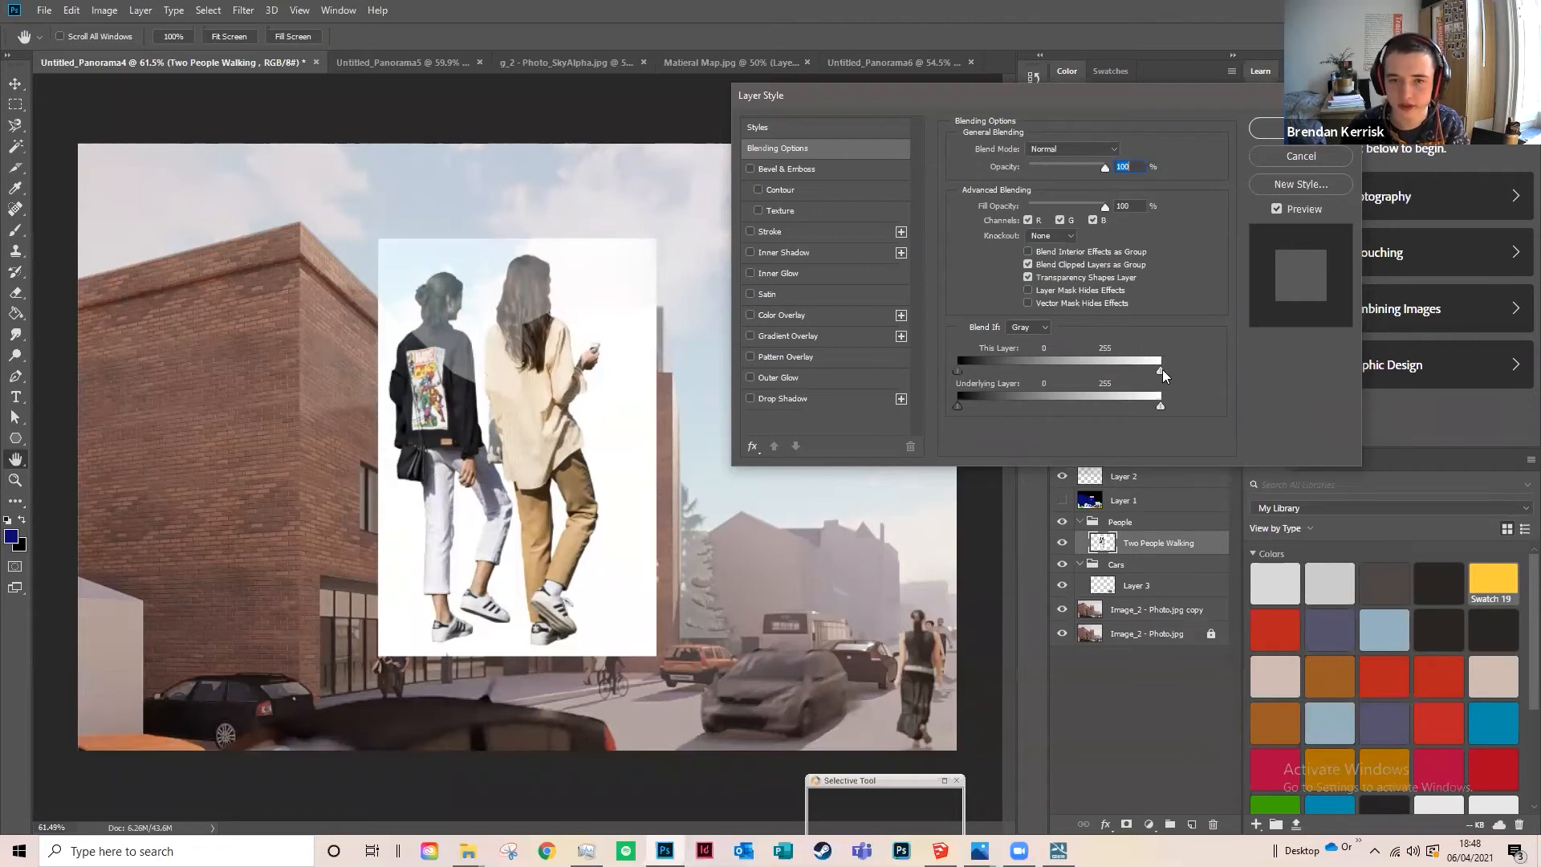
left_click_drag(1161, 370, 1161, 368)
mouse_move(960, 369)
left_mouse_down()
mouse_move(1003, 371)
mouse_move(944, 363)
left_mouse_up()
left_click_drag(1160, 370, 1154, 370)
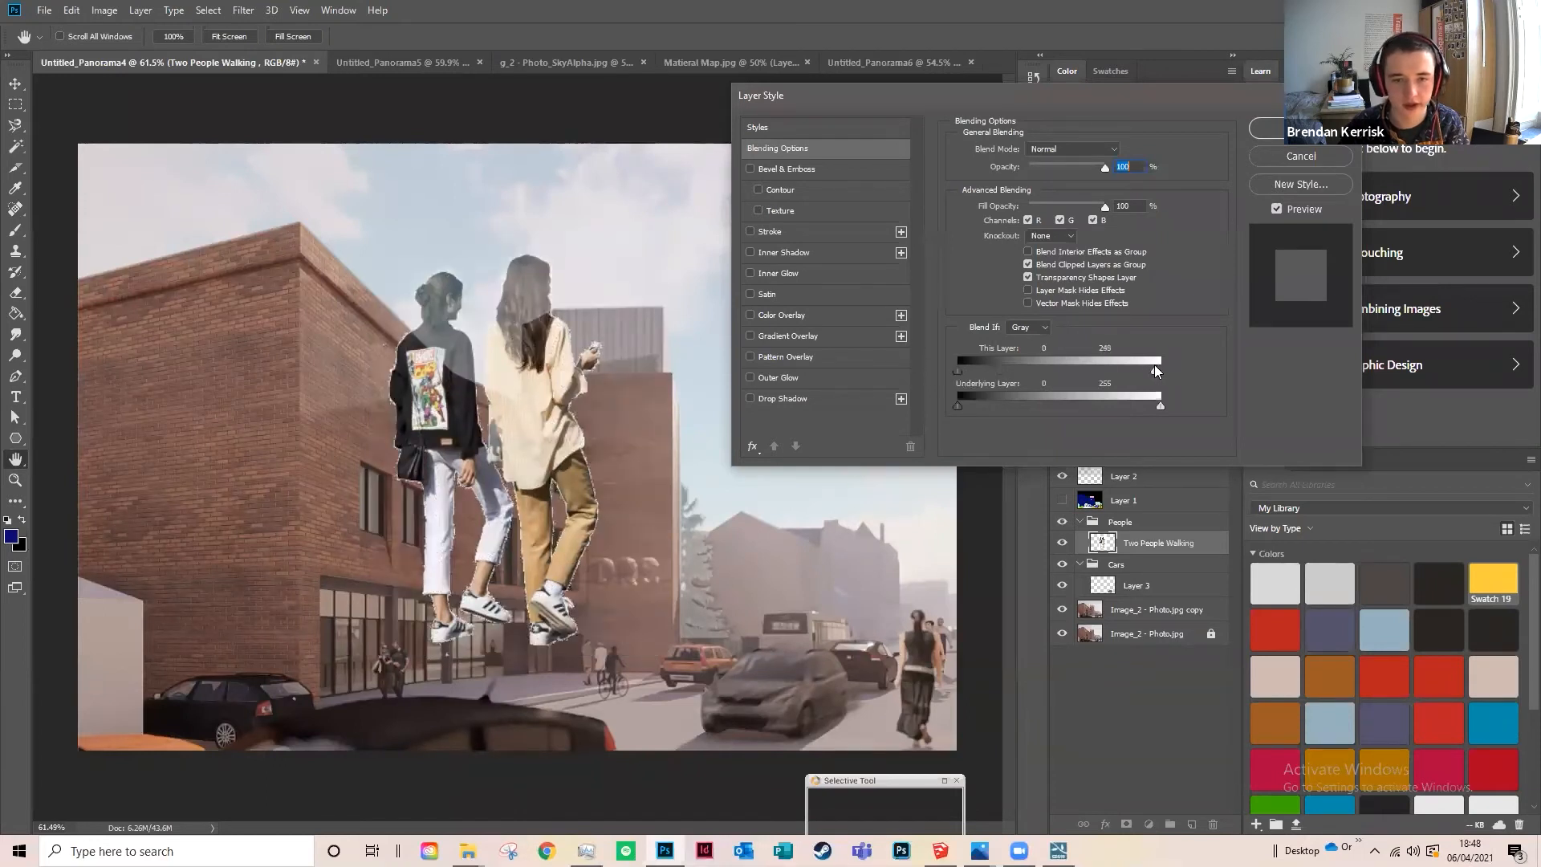
left_click_drag(1154, 369, 1157, 370)
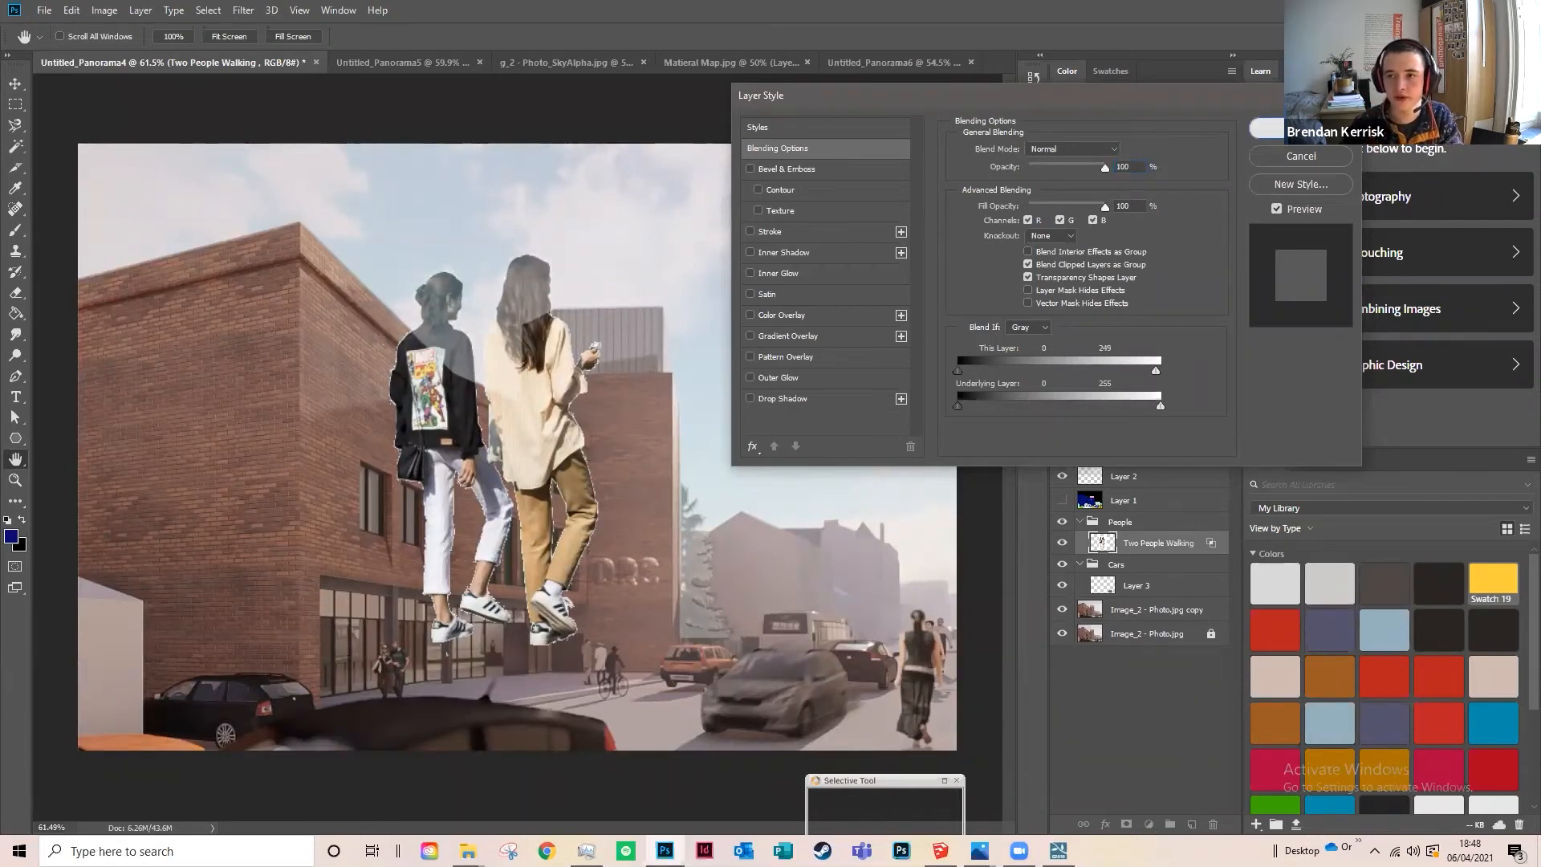
left_click(1273, 129)
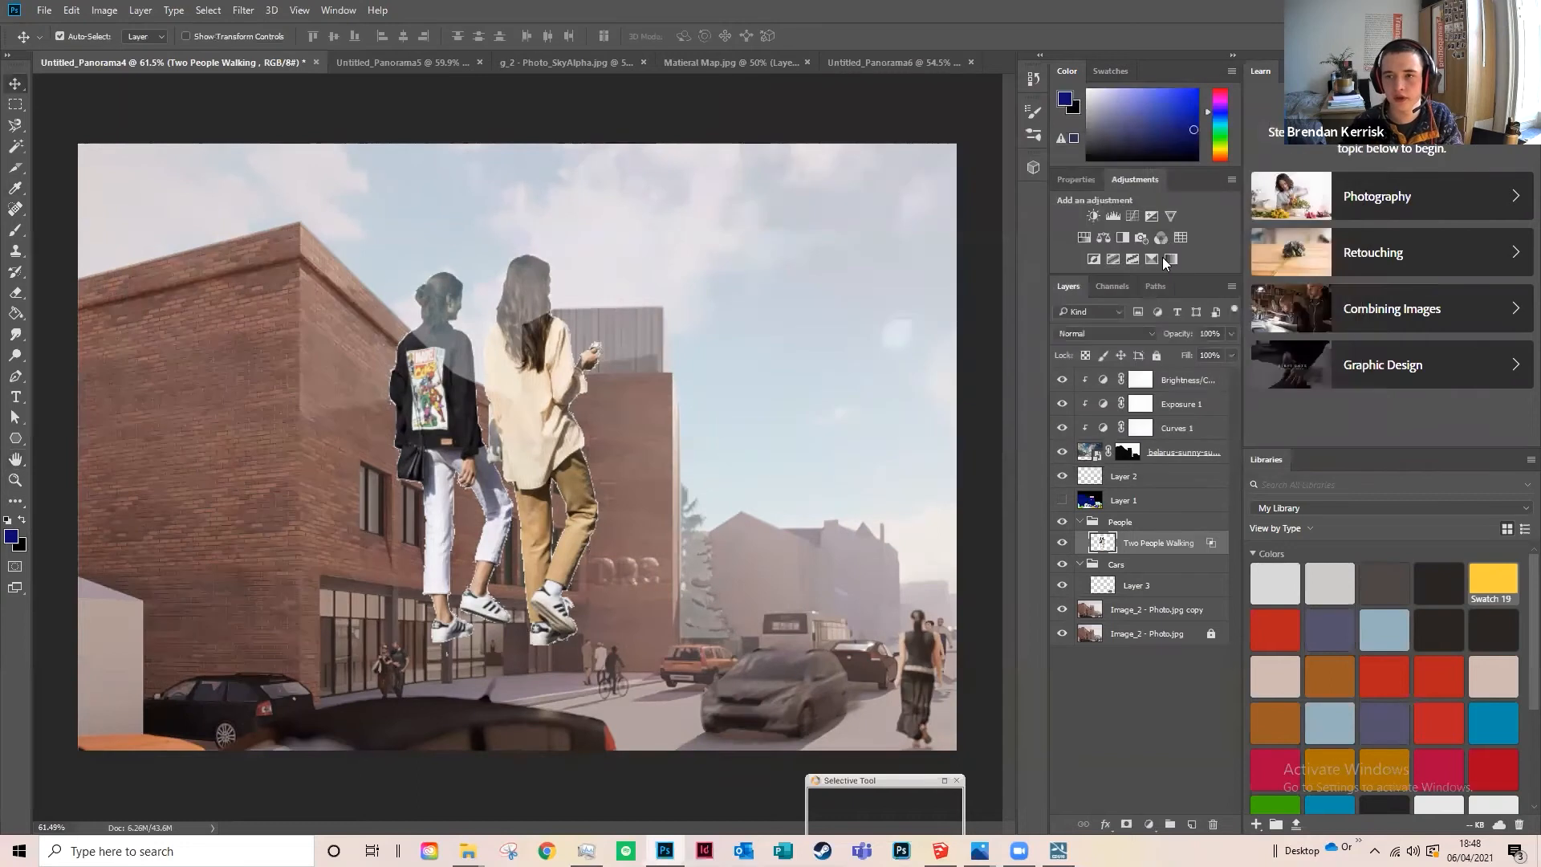
Step: Try a Black & White adjustment layer above the Two People Walking layer and delete it
left_click(1122, 237)
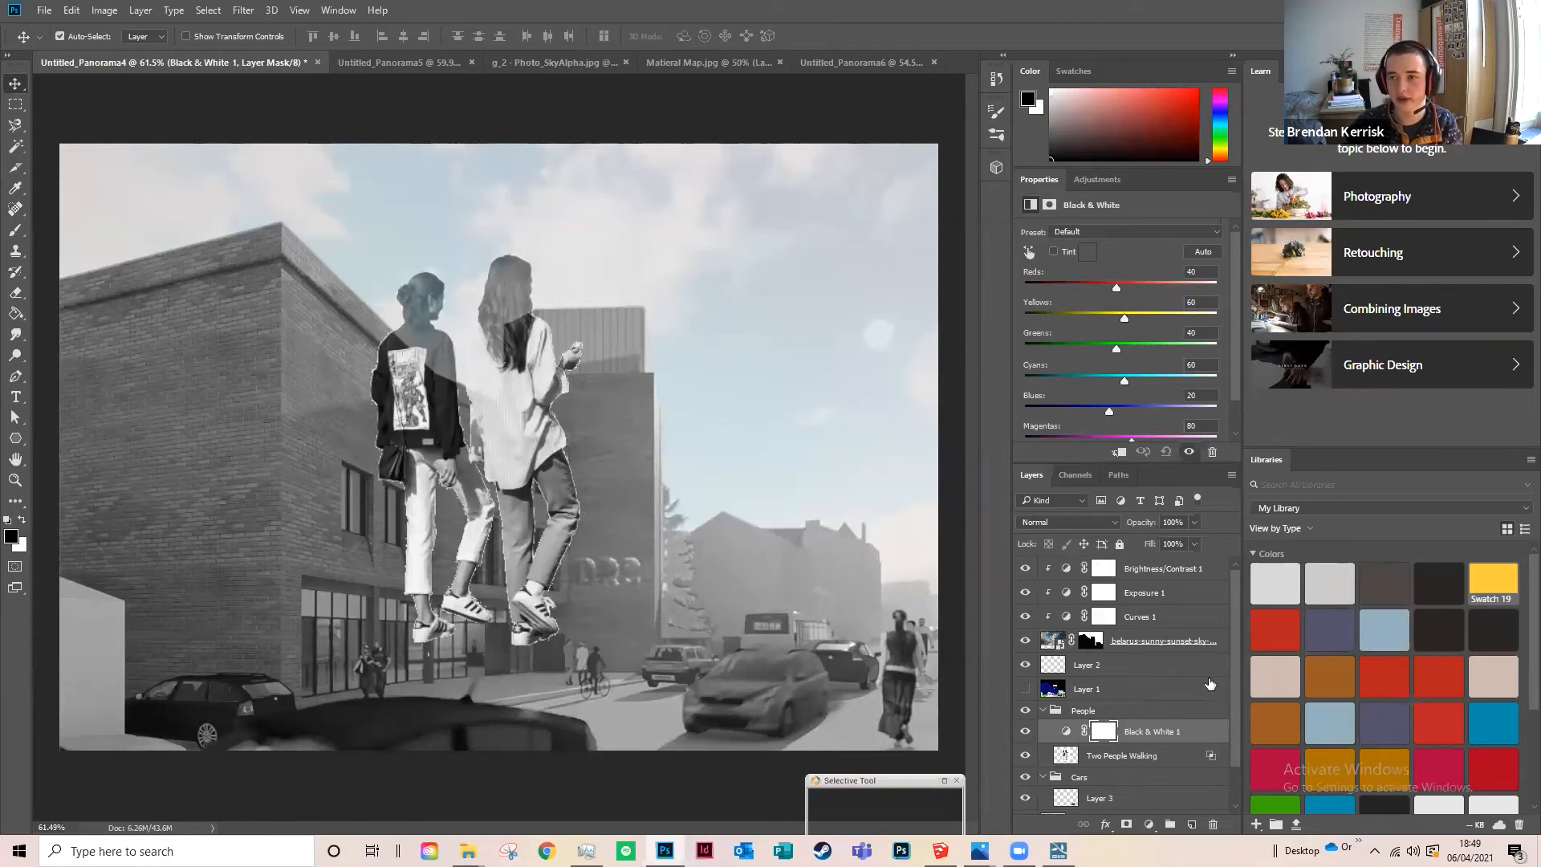
left_click(1213, 827)
left_click(696, 312)
left_click(1213, 825)
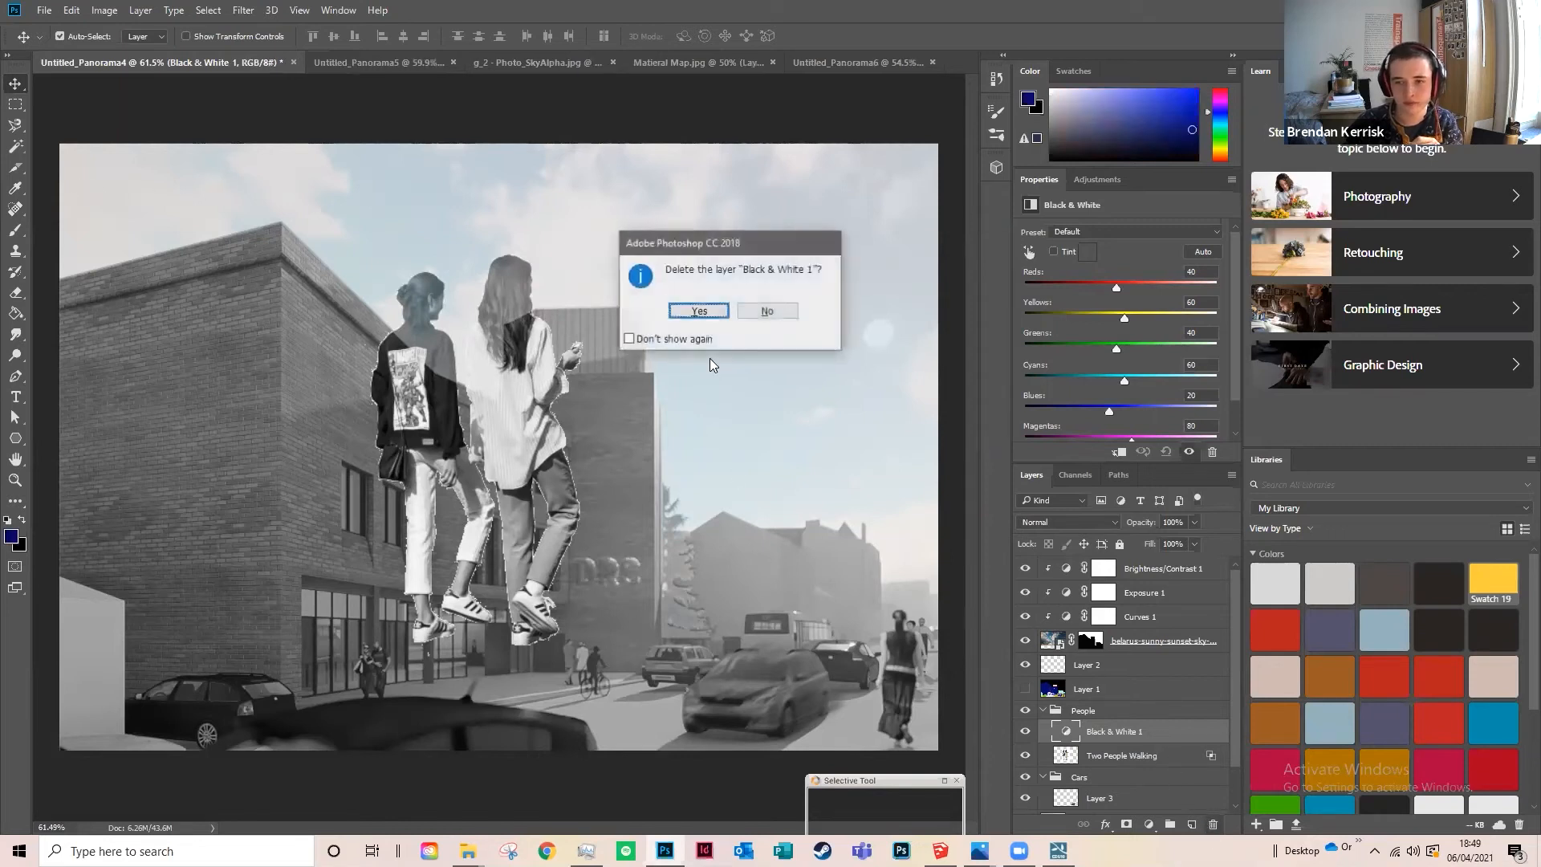
left_click(700, 313)
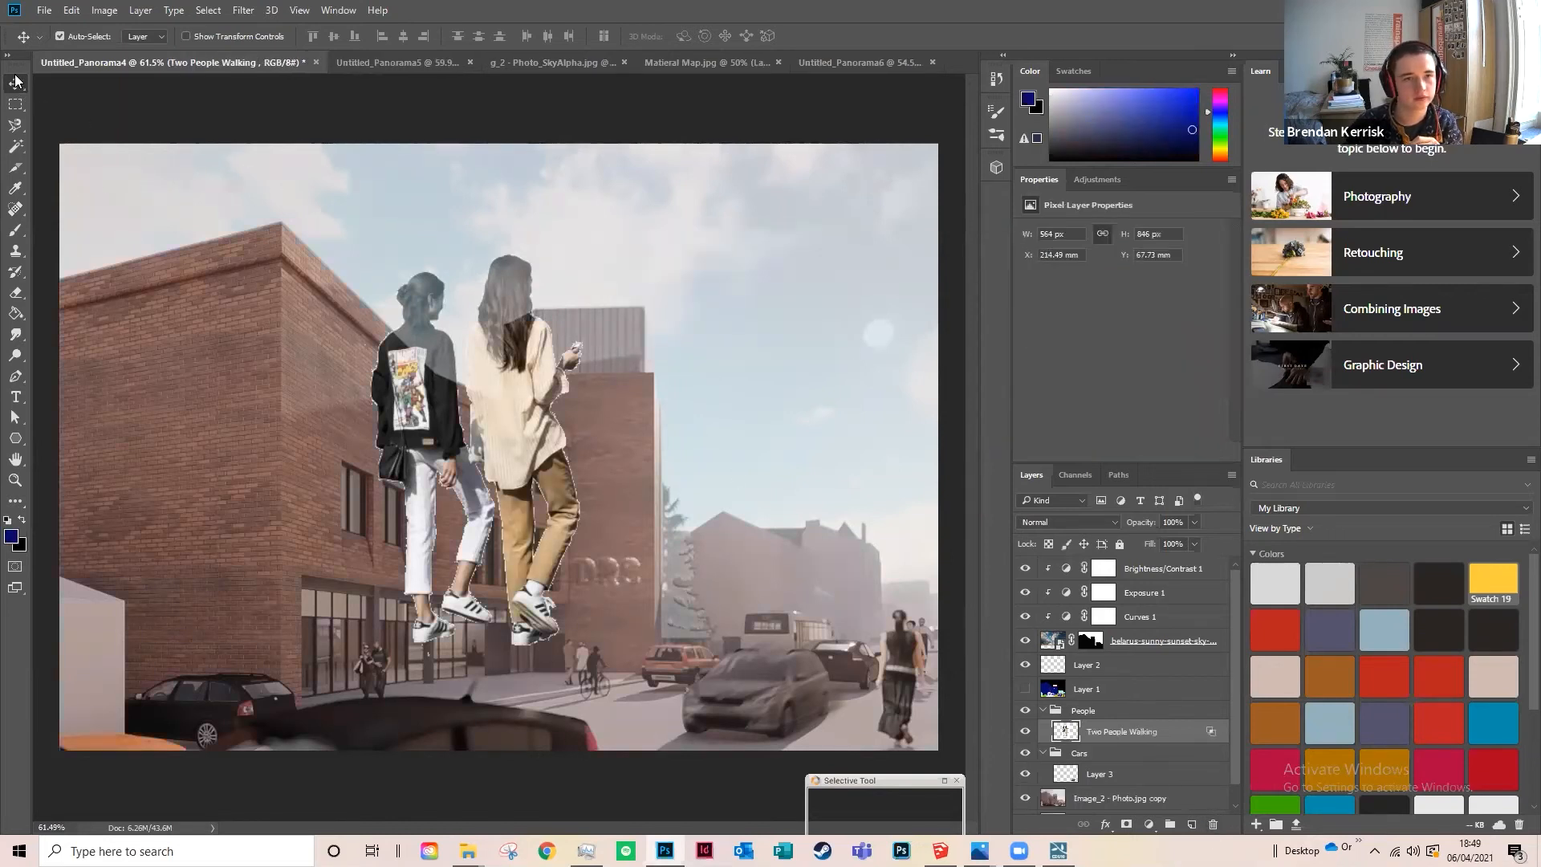
Step: Move the Two People Walking cutout to street level in front of the building and scale it down to about 20%
left_click_drag(564, 536, 675, 604)
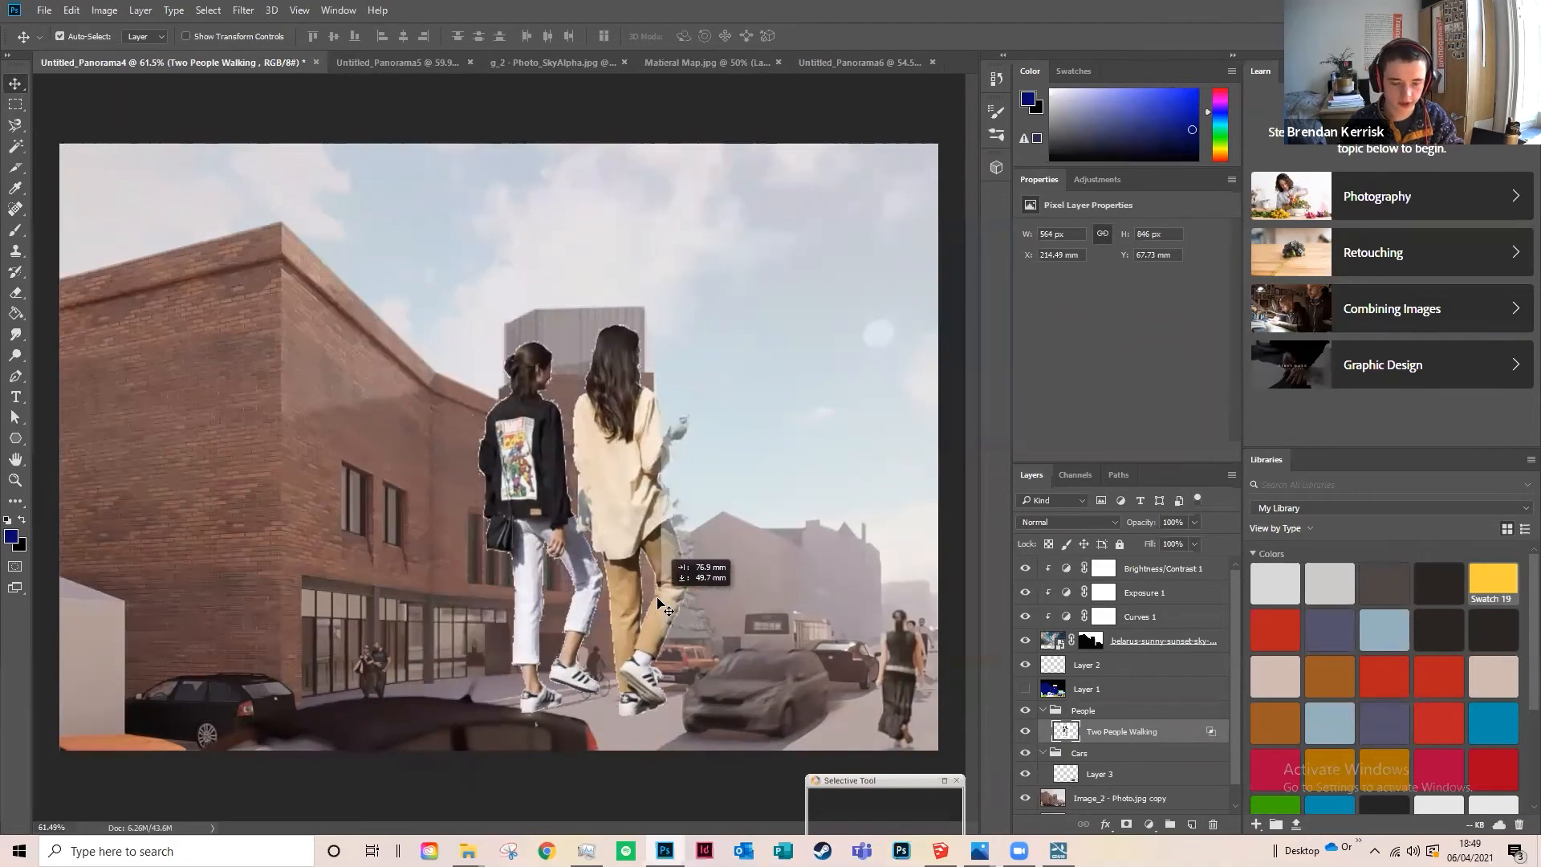
key("ctrl+t")
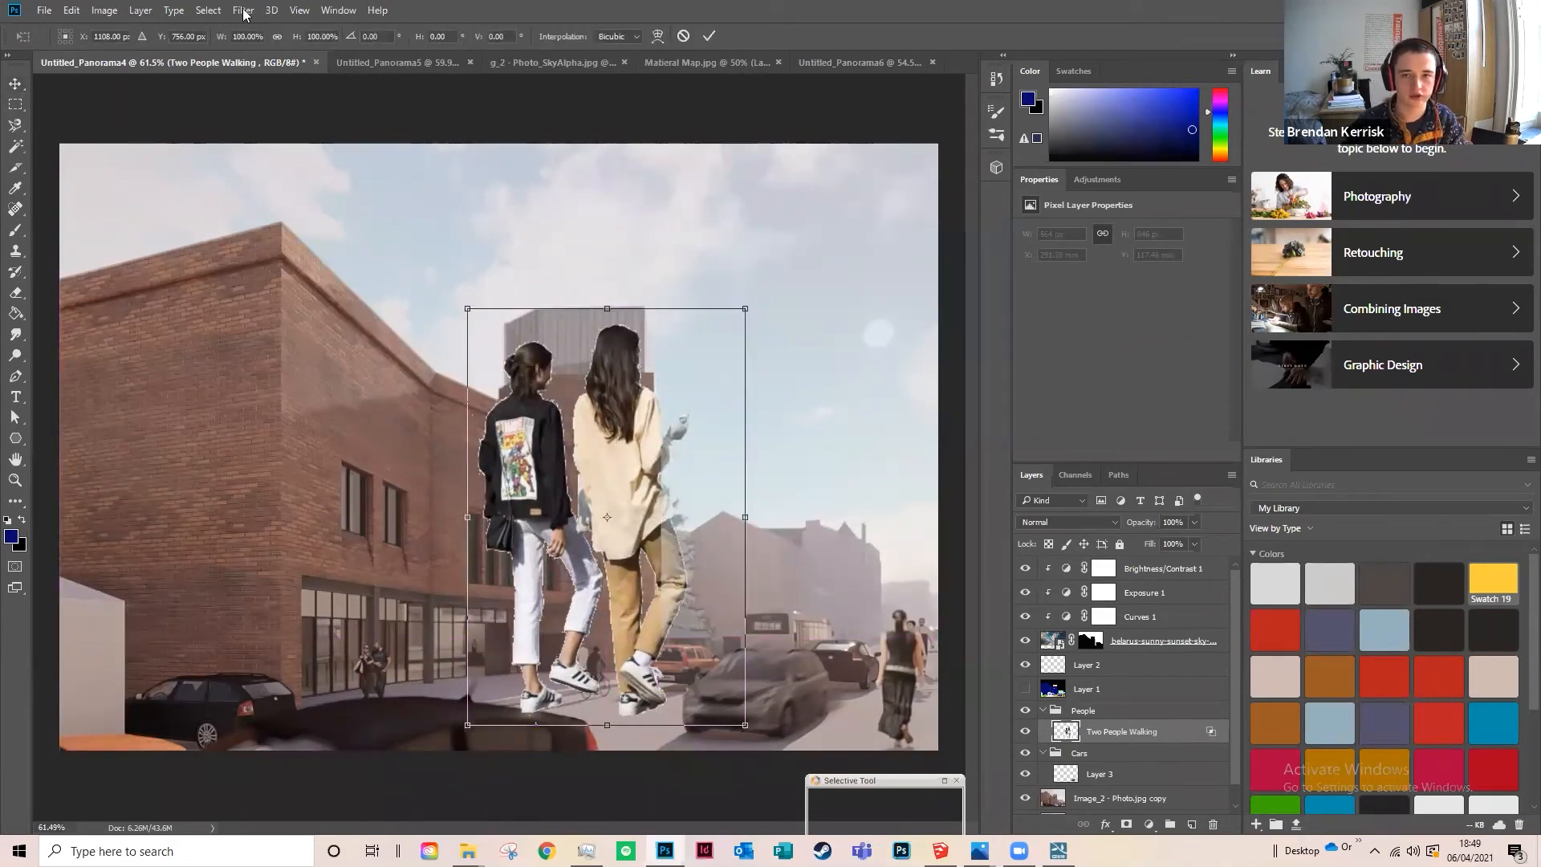
left_click(72, 10)
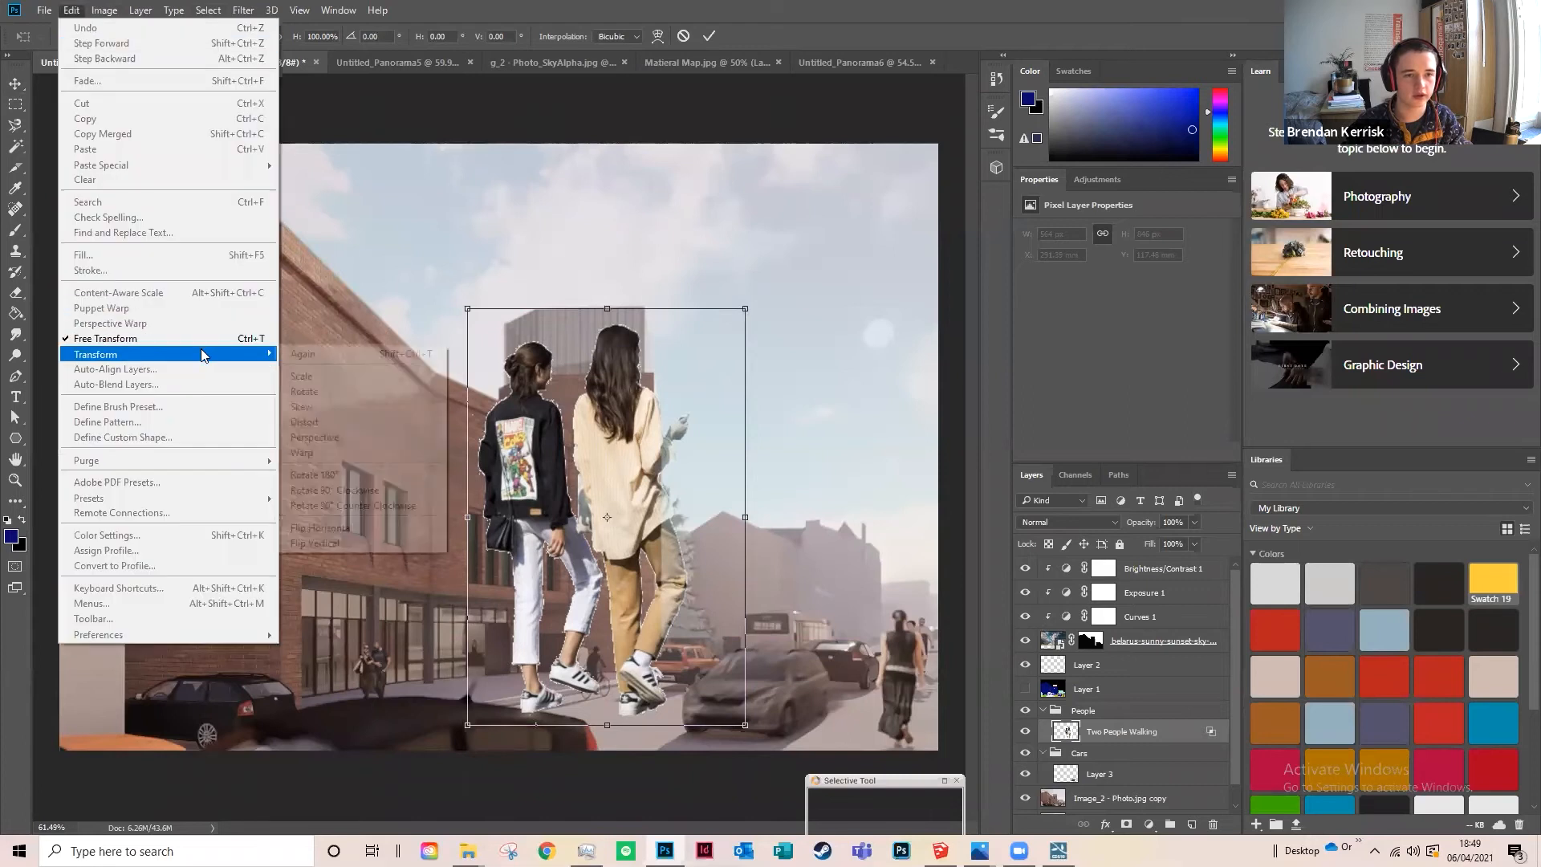
left_click(747, 312)
left_click_drag(747, 313, 523, 642)
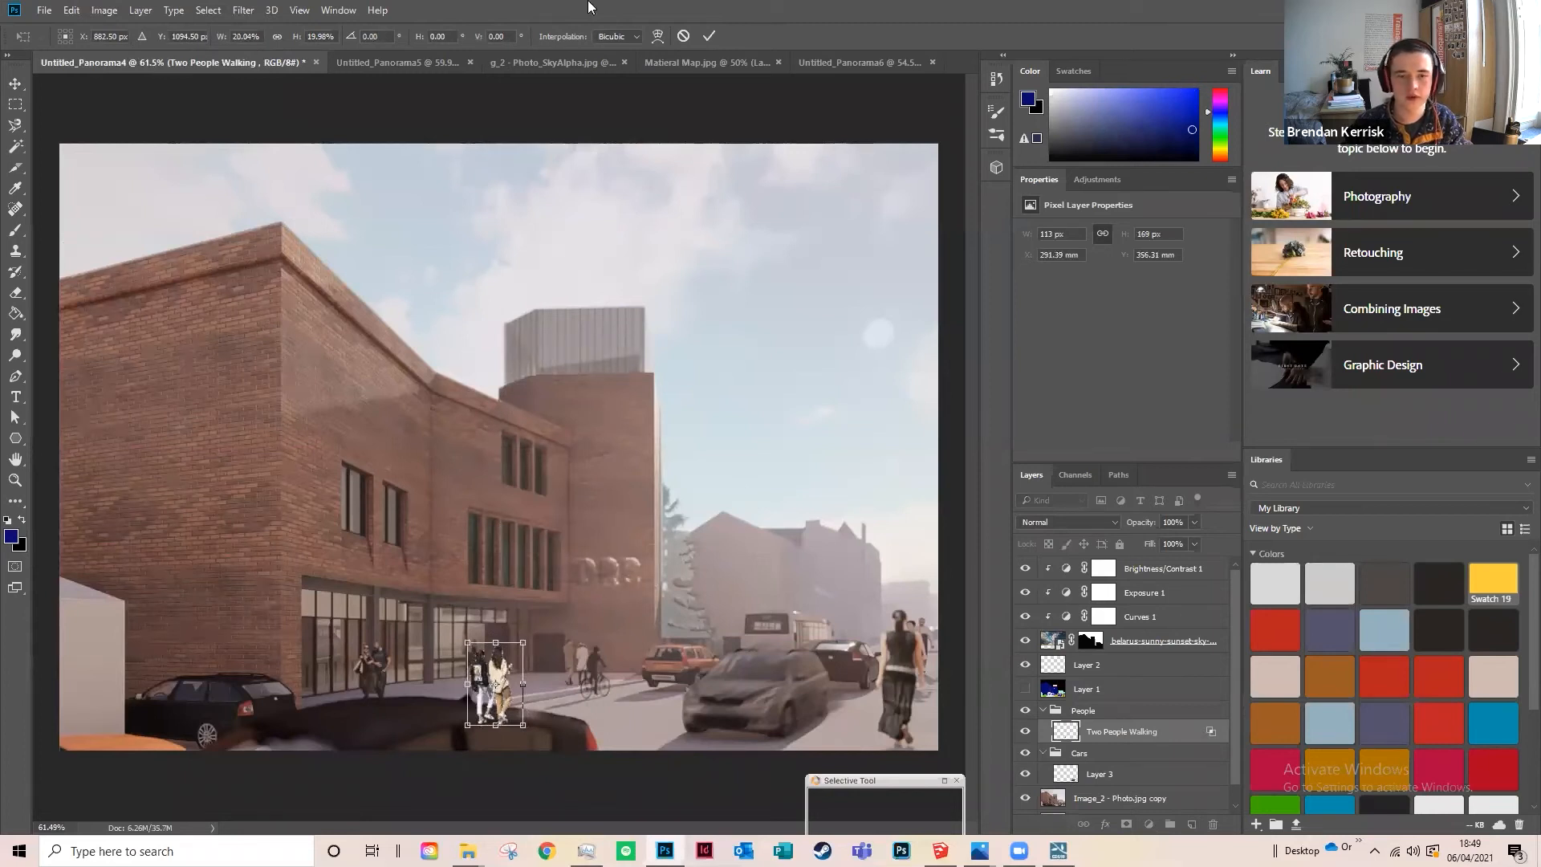
left_click(16, 85)
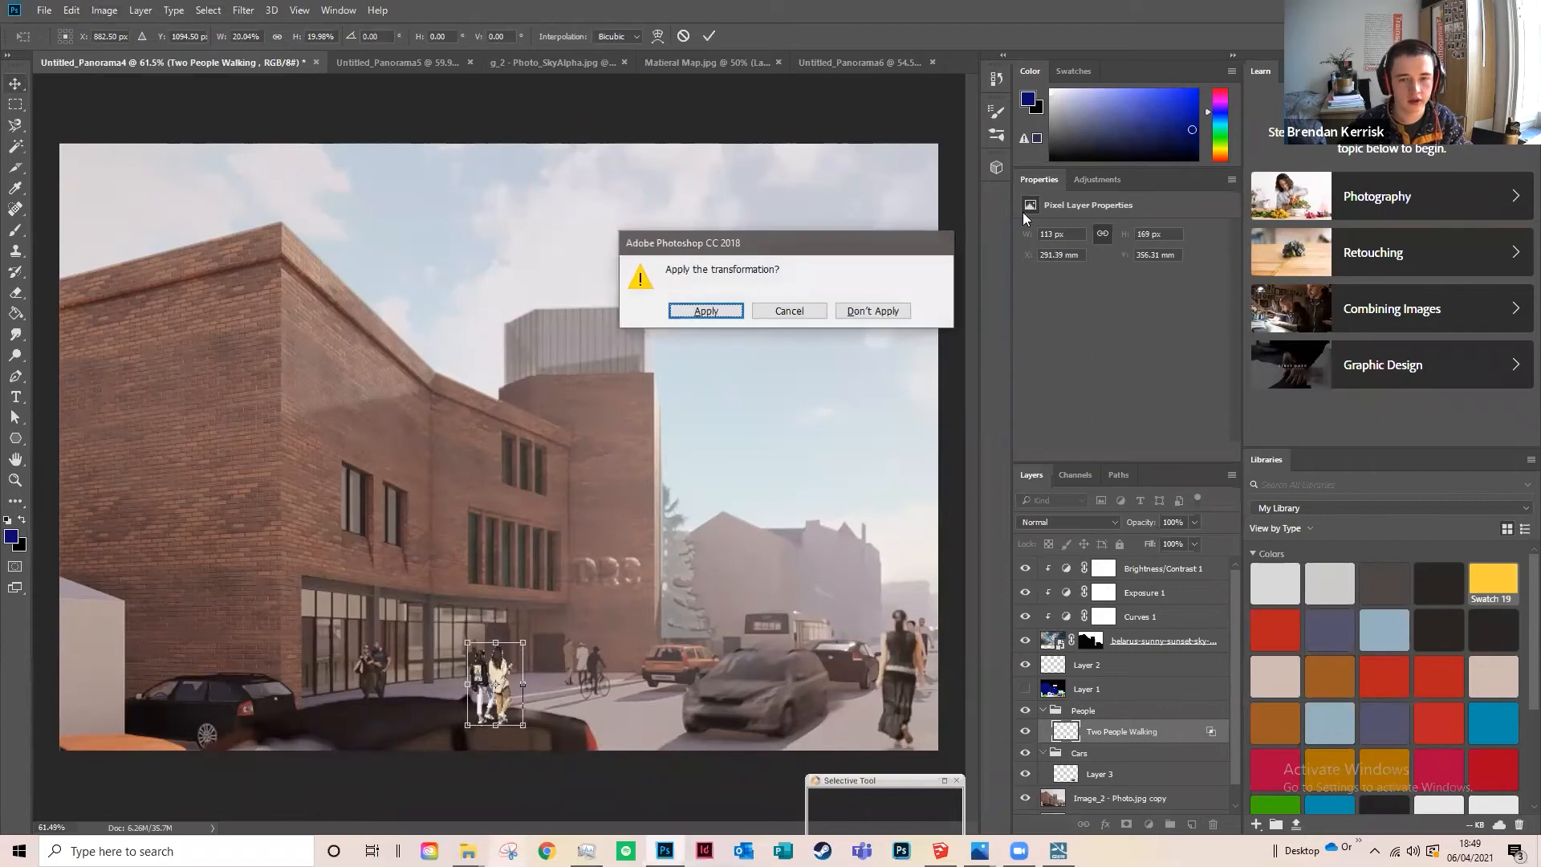
left_click(695, 313)
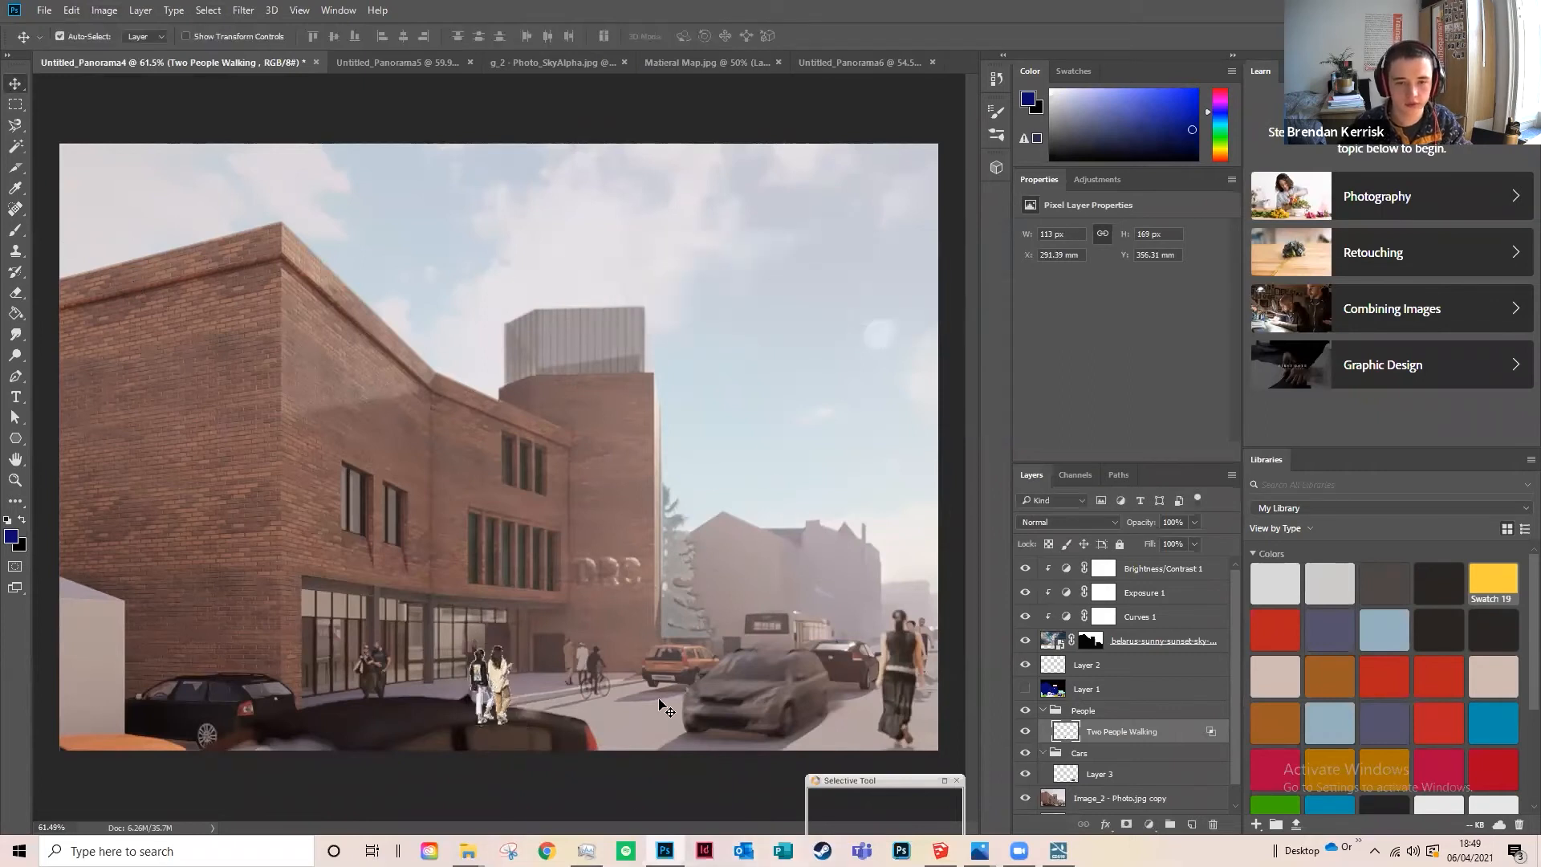
Step: Paint freehand dark blue strokes with a much smaller brush around the two figures on the Two People Walking layer
left_click(16, 230)
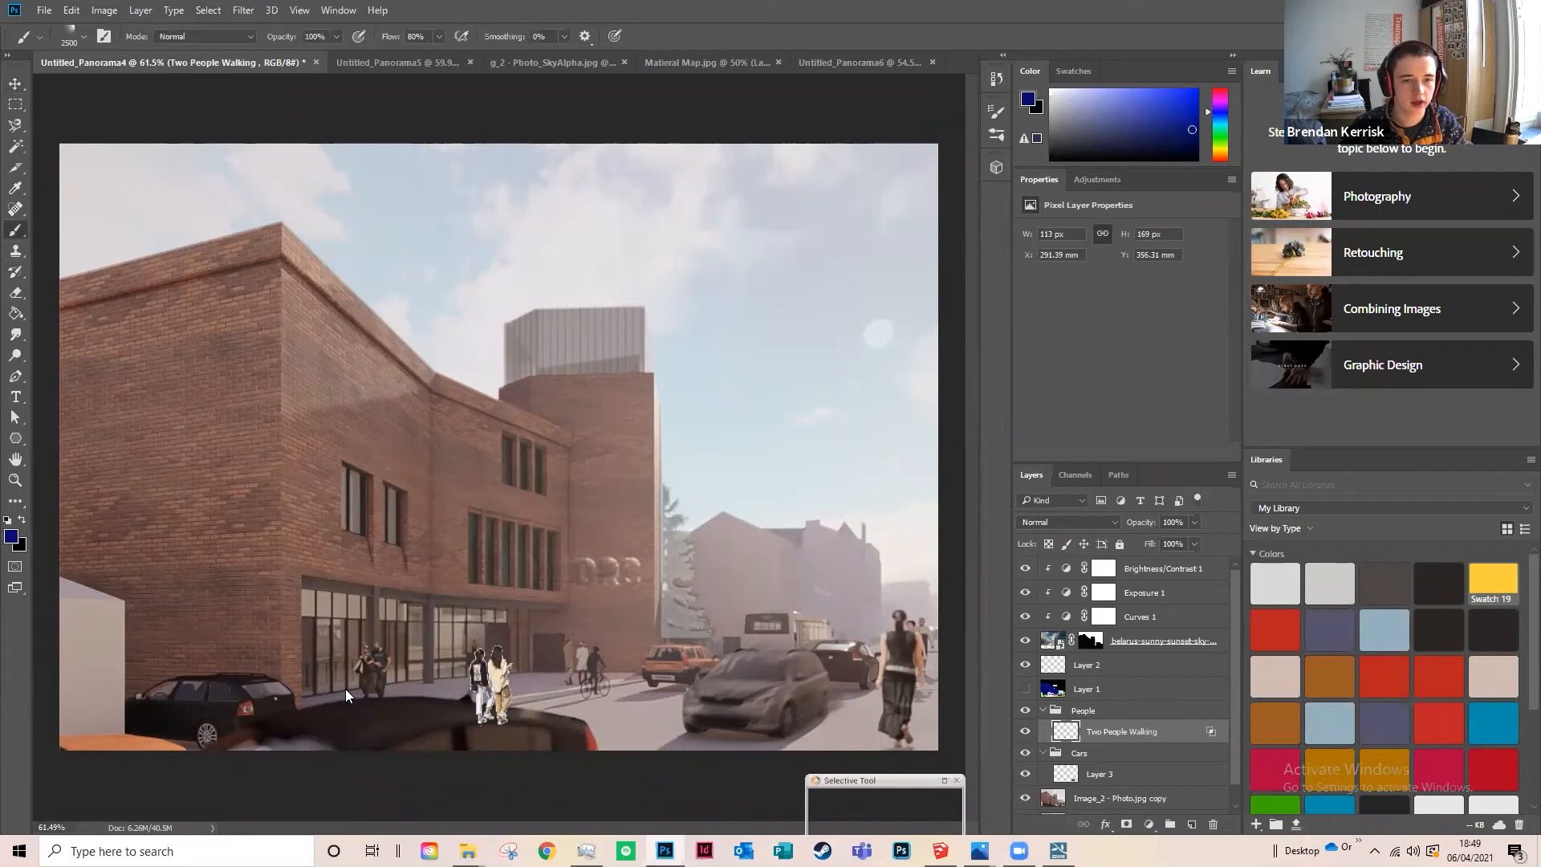
left_click(79, 36)
left_click_drag(207, 571, 193, 157)
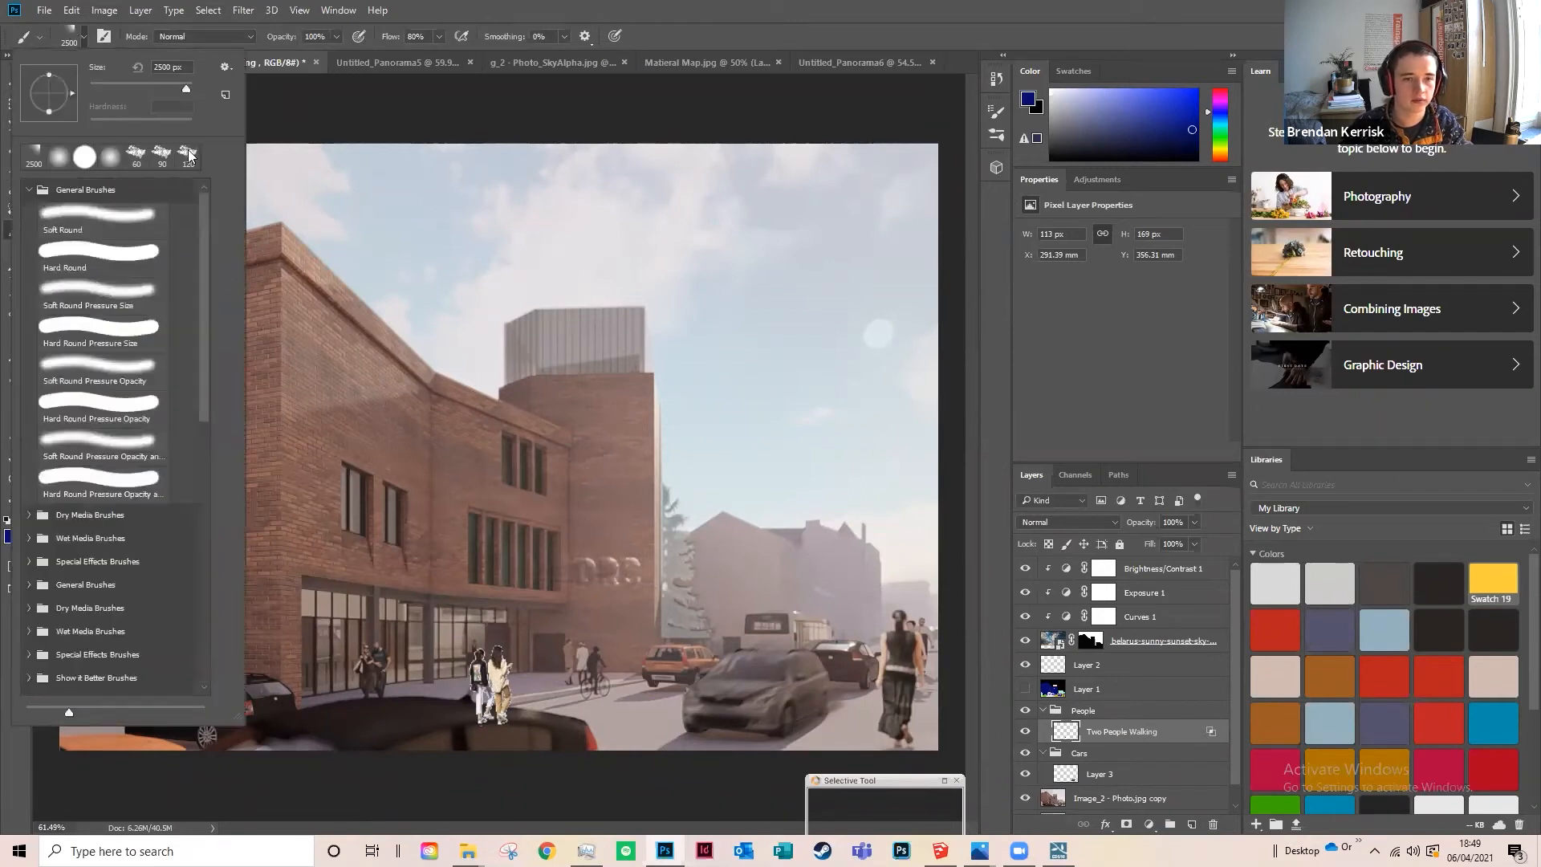
left_click_drag(185, 88, 95, 84)
left_click(88, 36)
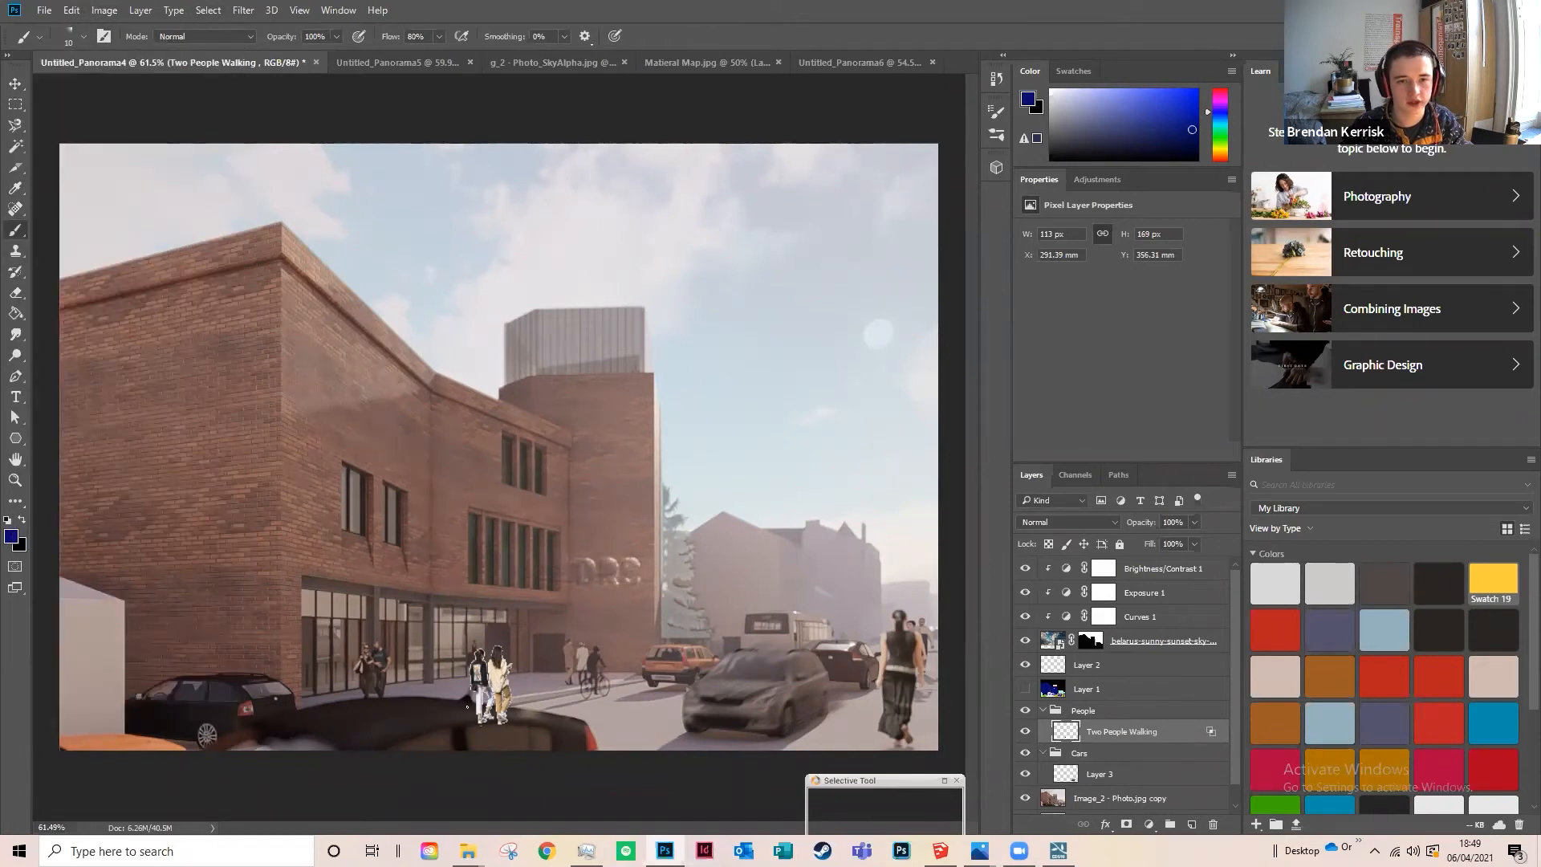
mouse_move(318, 651)
left_mouse_down()
mouse_move(899, 652)
mouse_move(265, 653)
left_mouse_up()
key("ctrl+z")
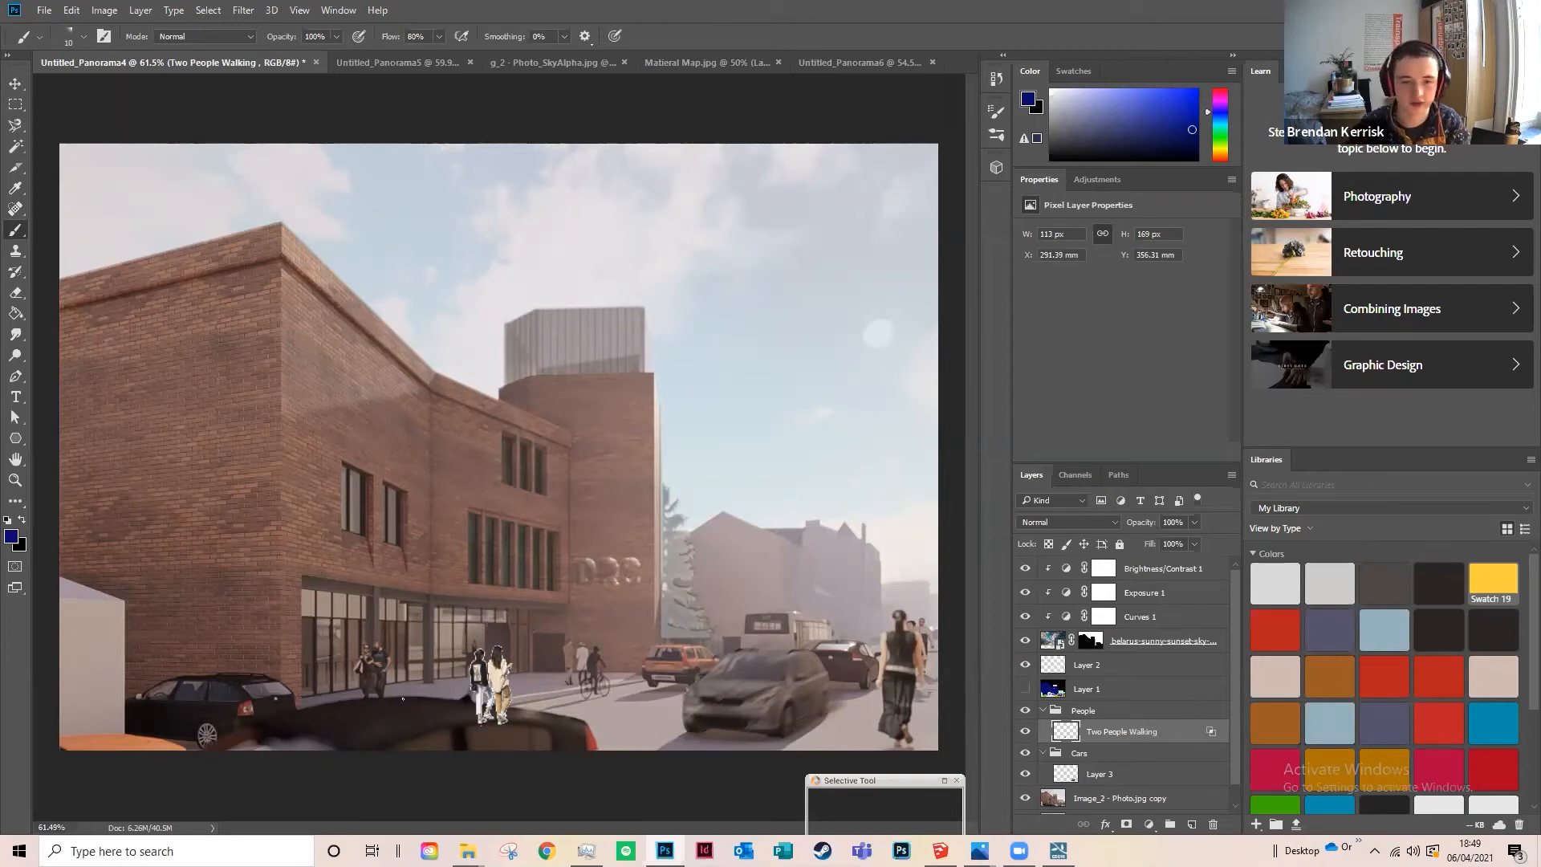
left_click_drag(292, 703, 537, 700)
left_click_drag(474, 651, 657, 649)
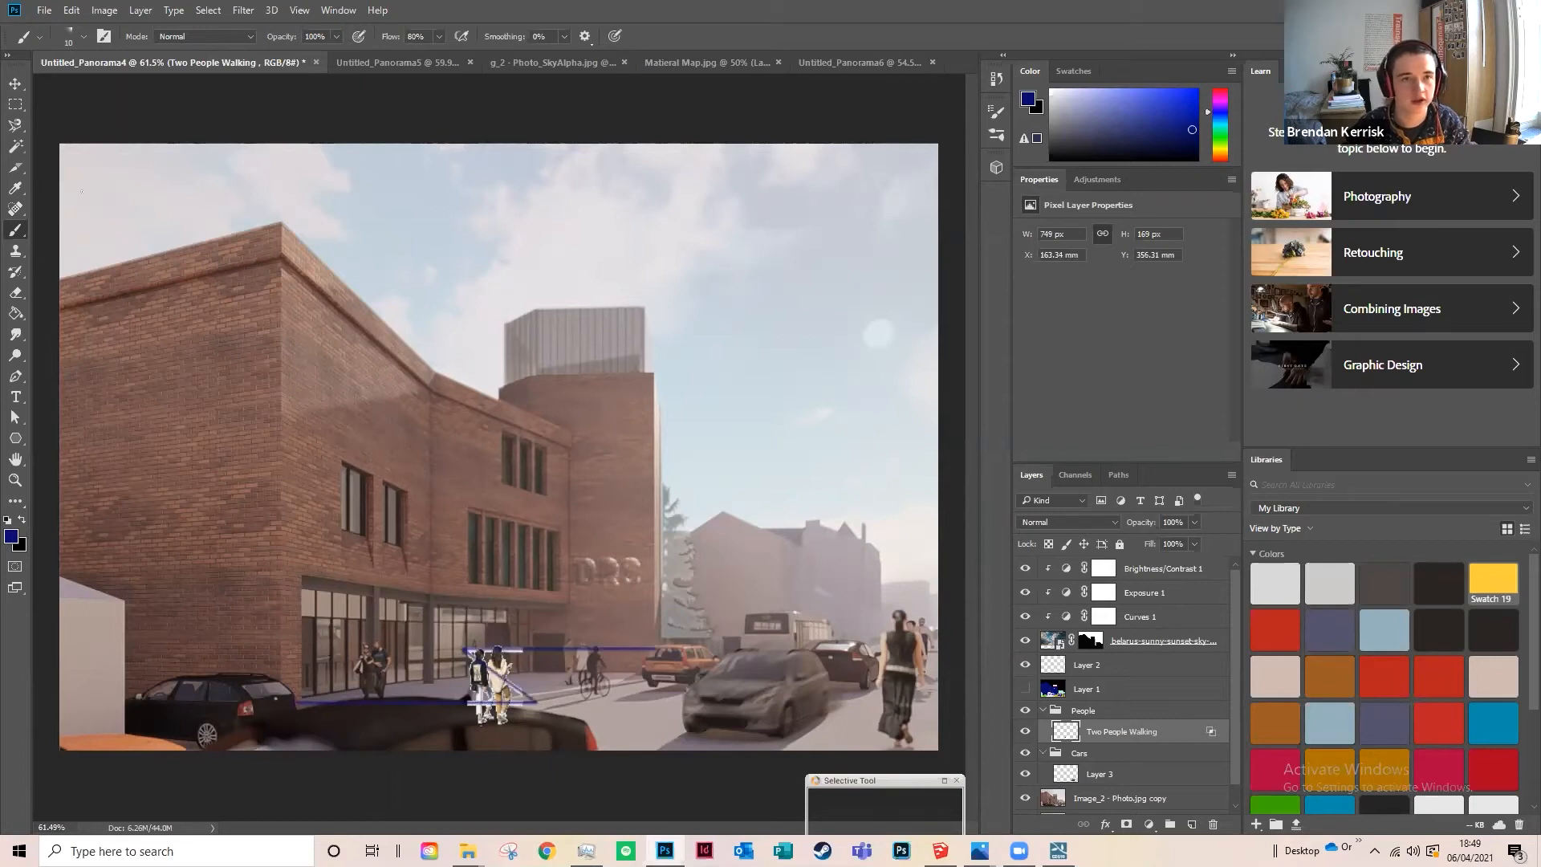
Step: Scale the Two People Walking cutout to about 73%, comparing its height with the couple standing outside the glazed ground floor
left_click(15, 83)
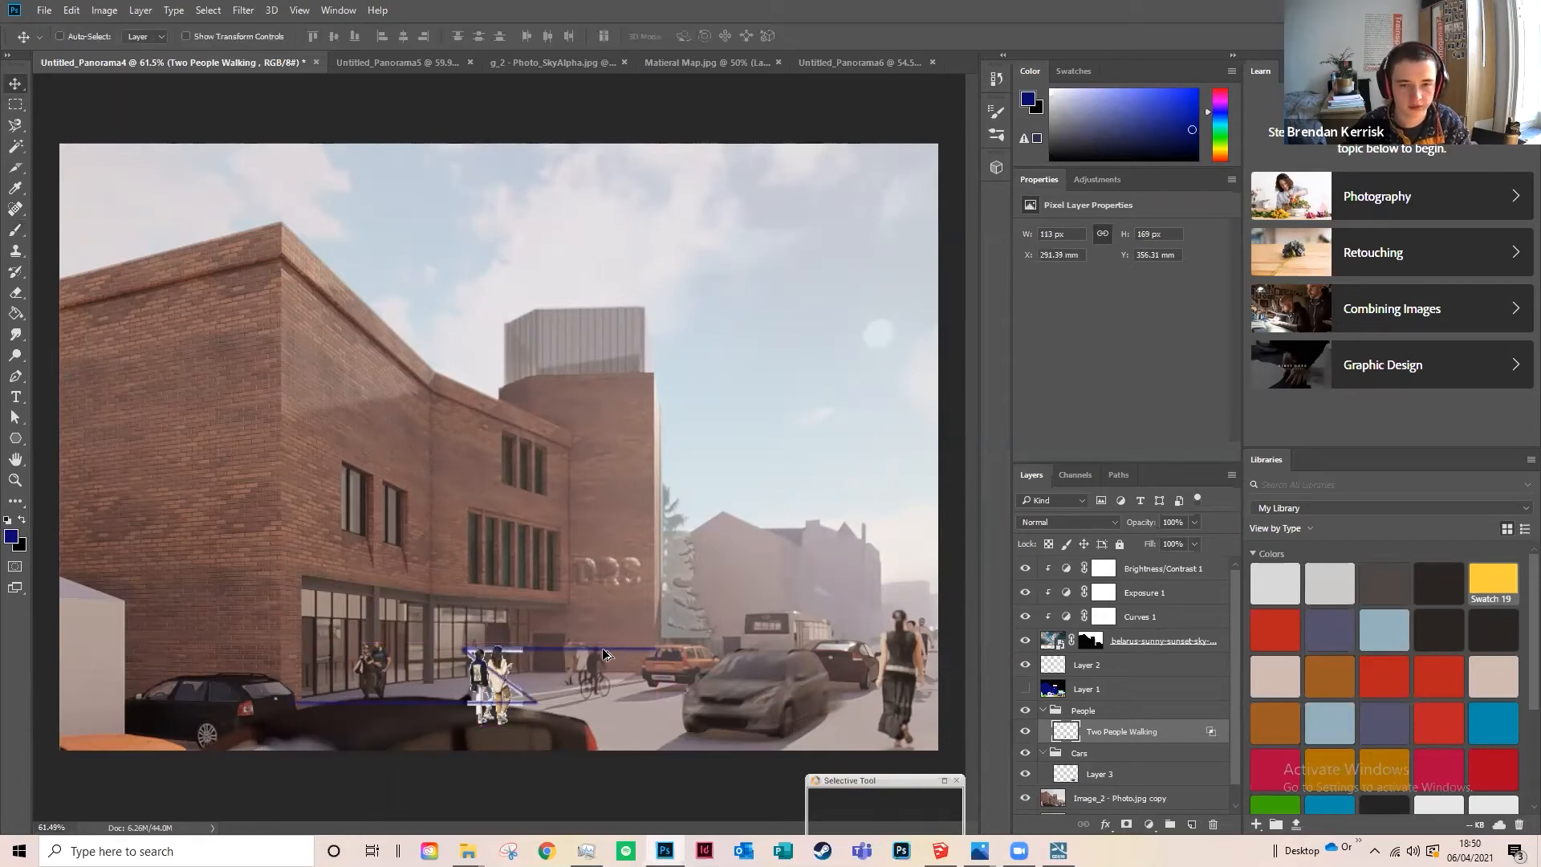
left_click_drag(491, 684, 494, 658)
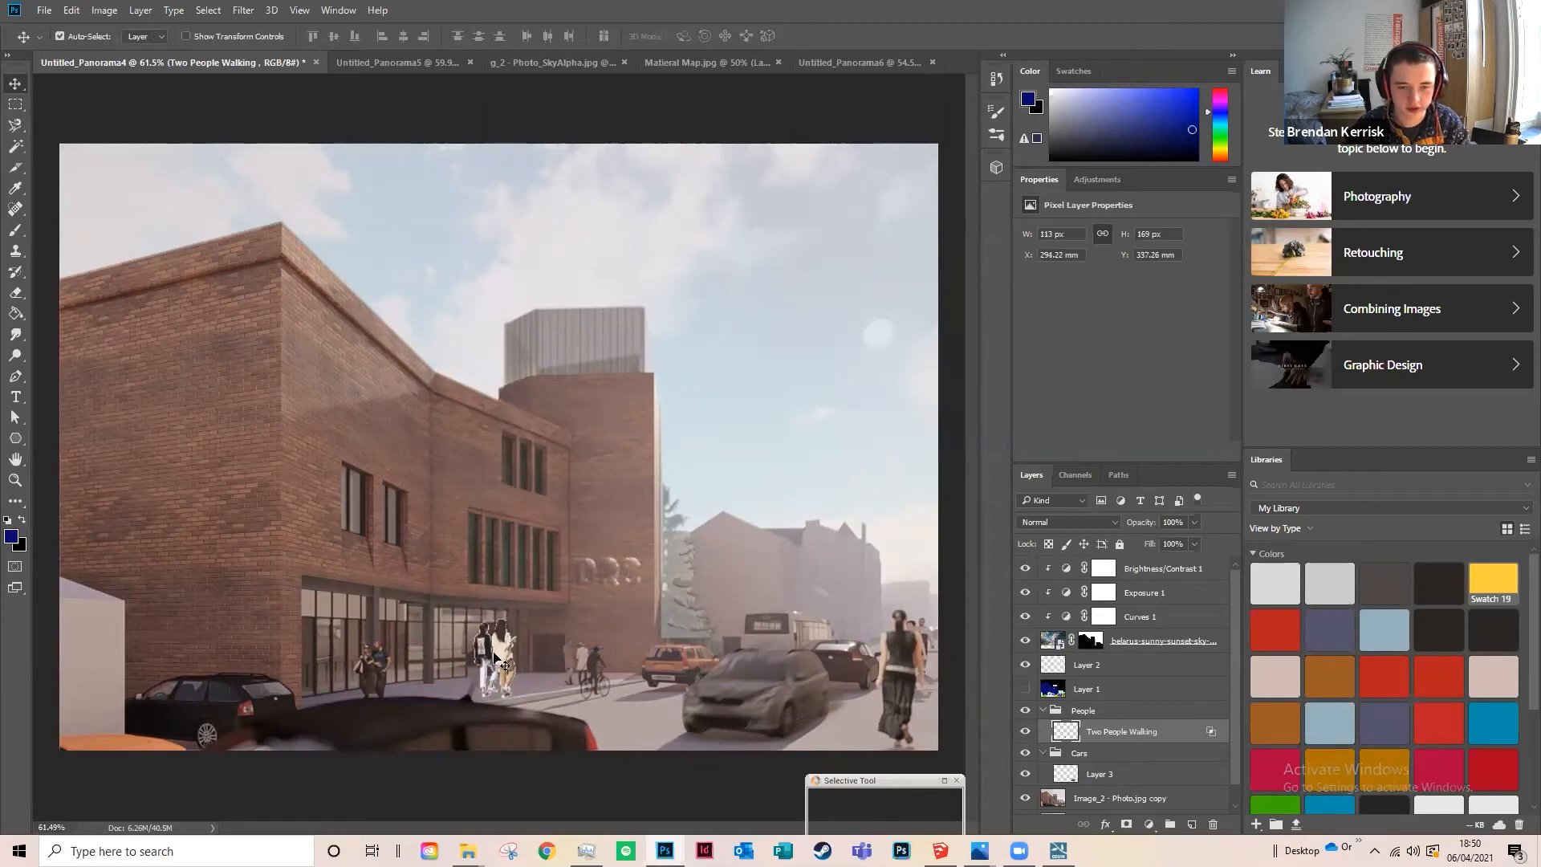
key("ctrl+t")
scroll(455, 743, "up", 3)
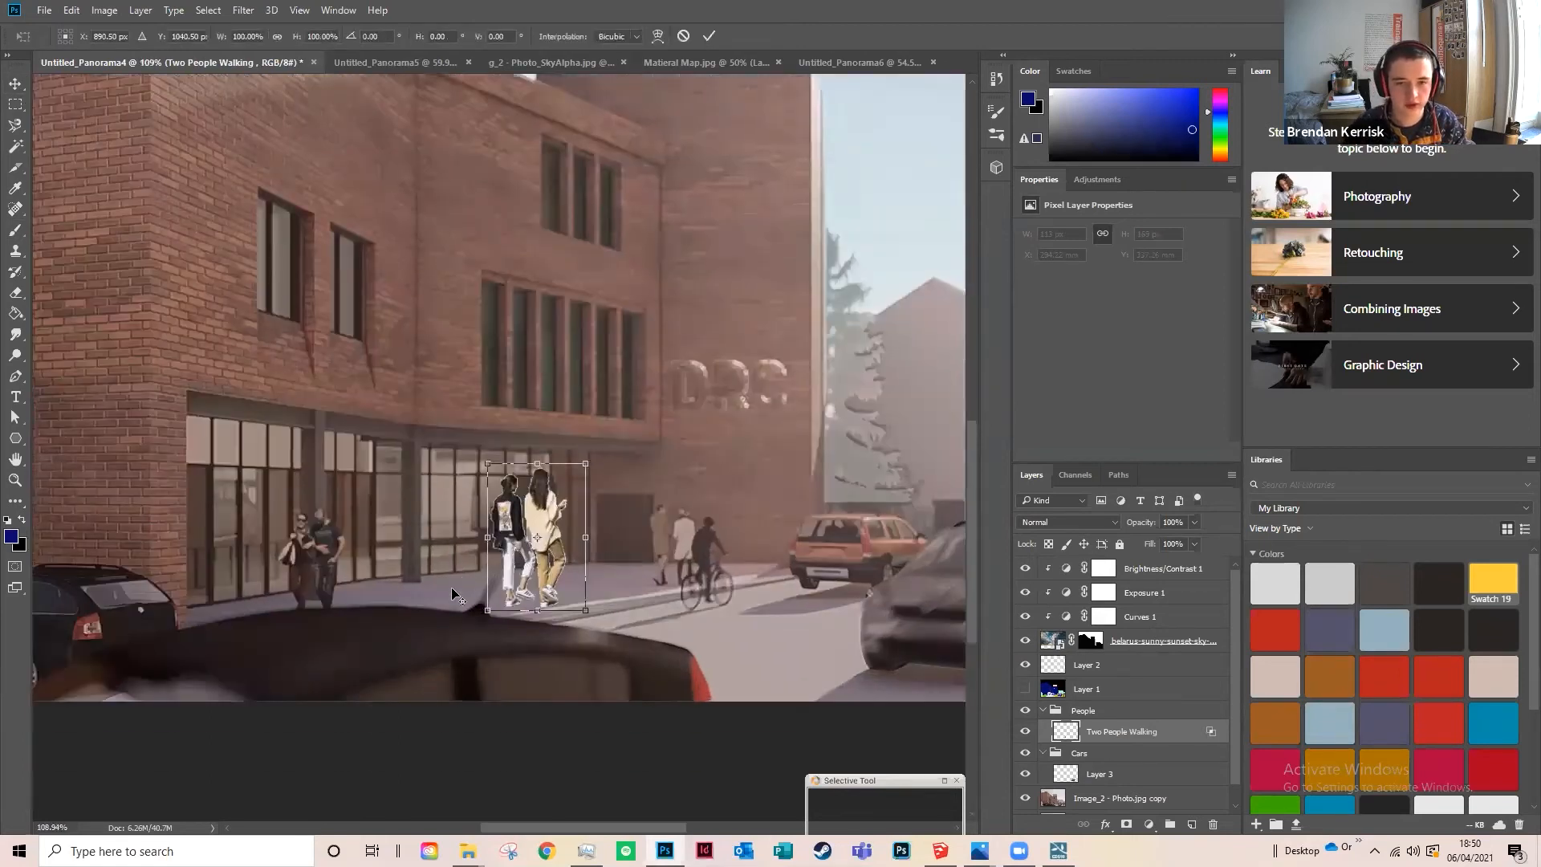
scroll(455, 594, "up", 3)
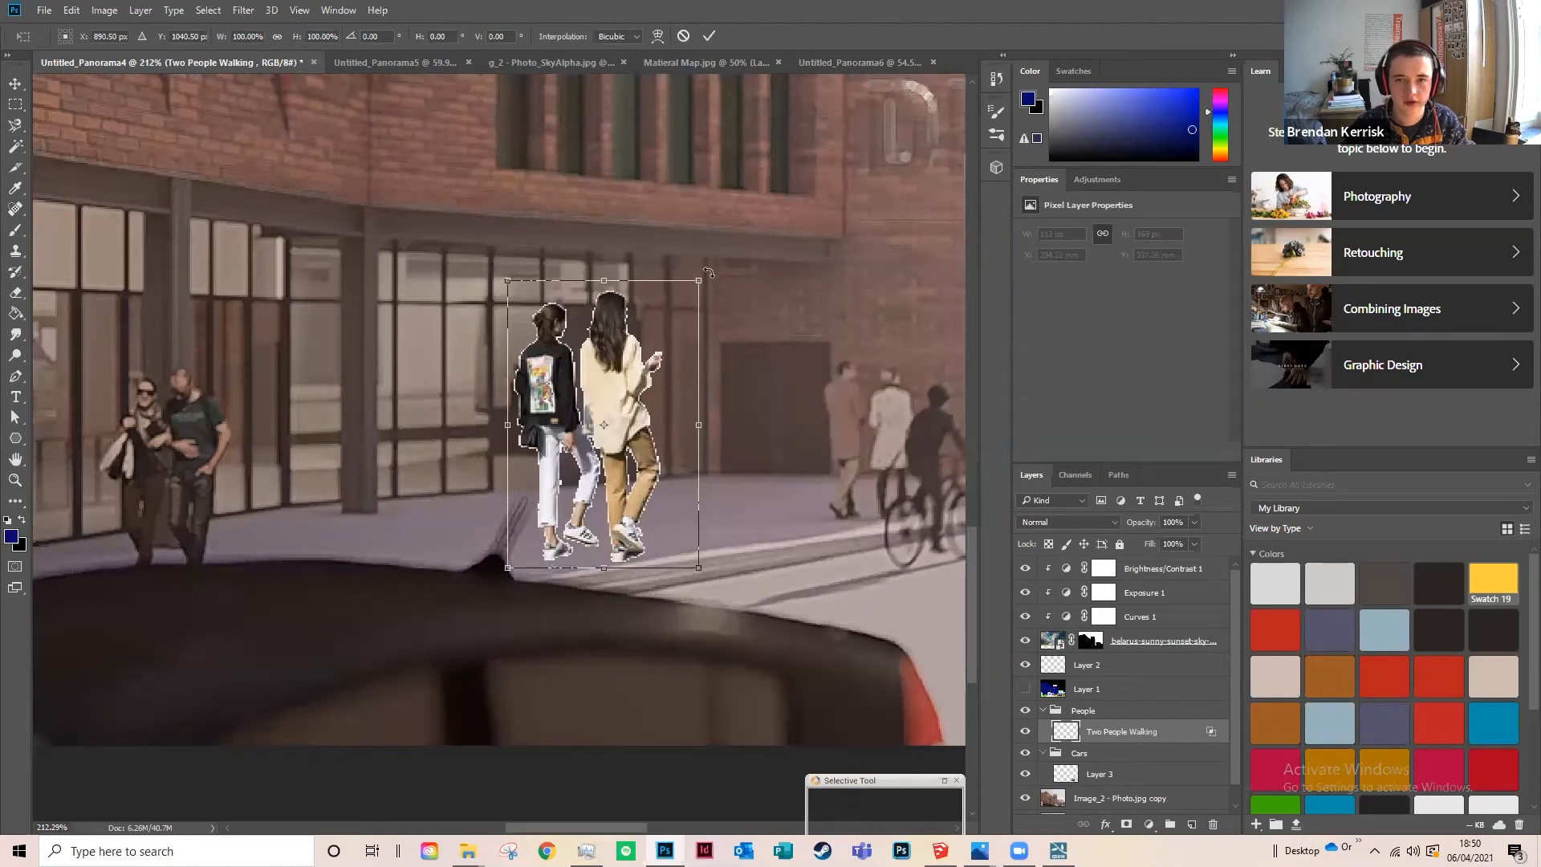
left_click_drag(698, 282, 635, 365)
left_click_drag(554, 475, 259, 475)
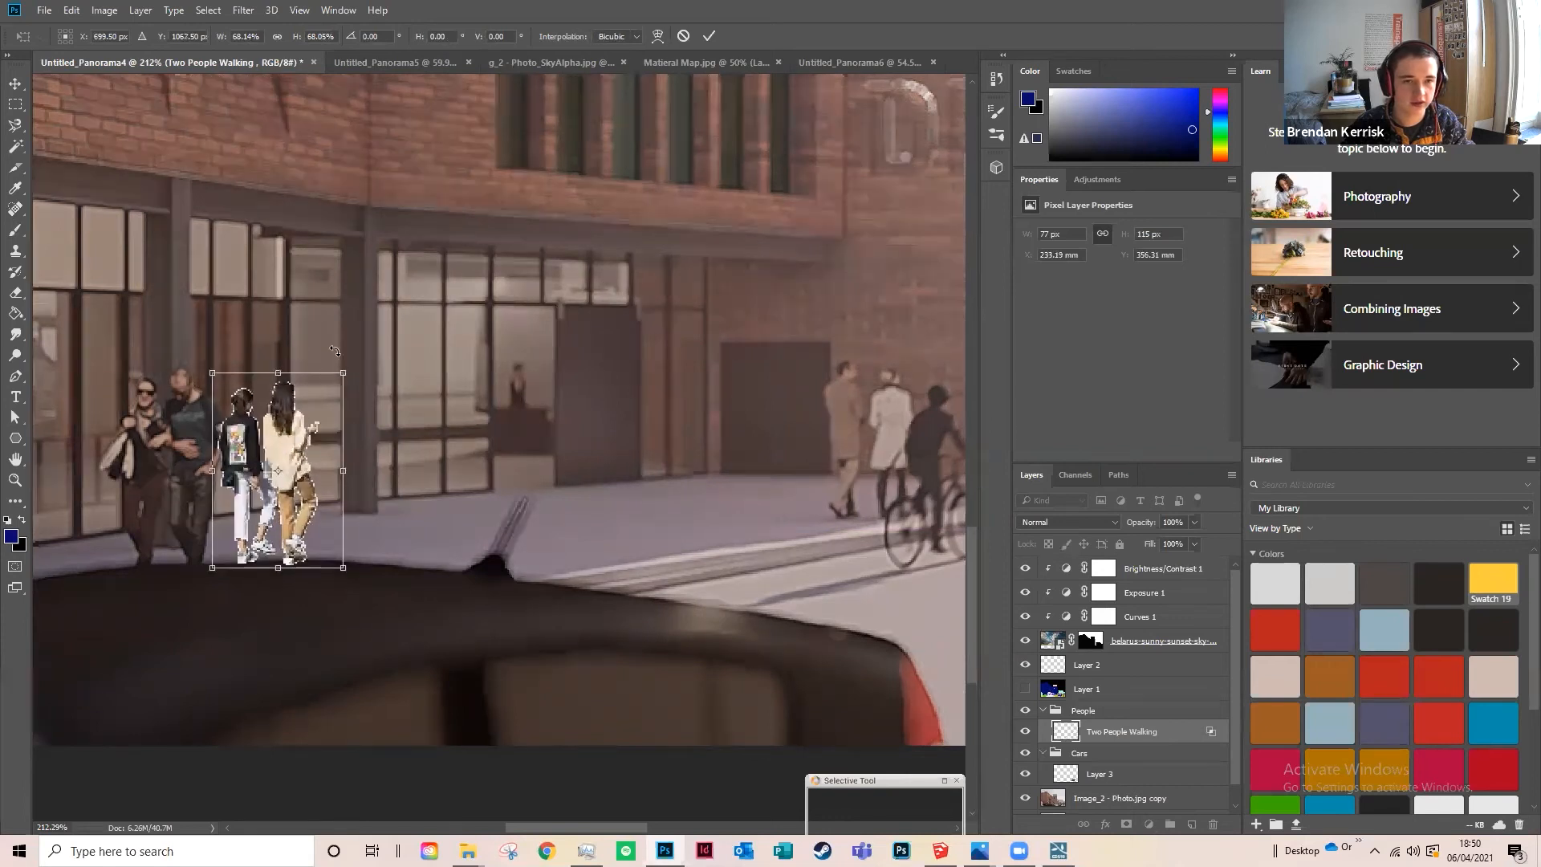
left_click_drag(344, 374, 354, 360)
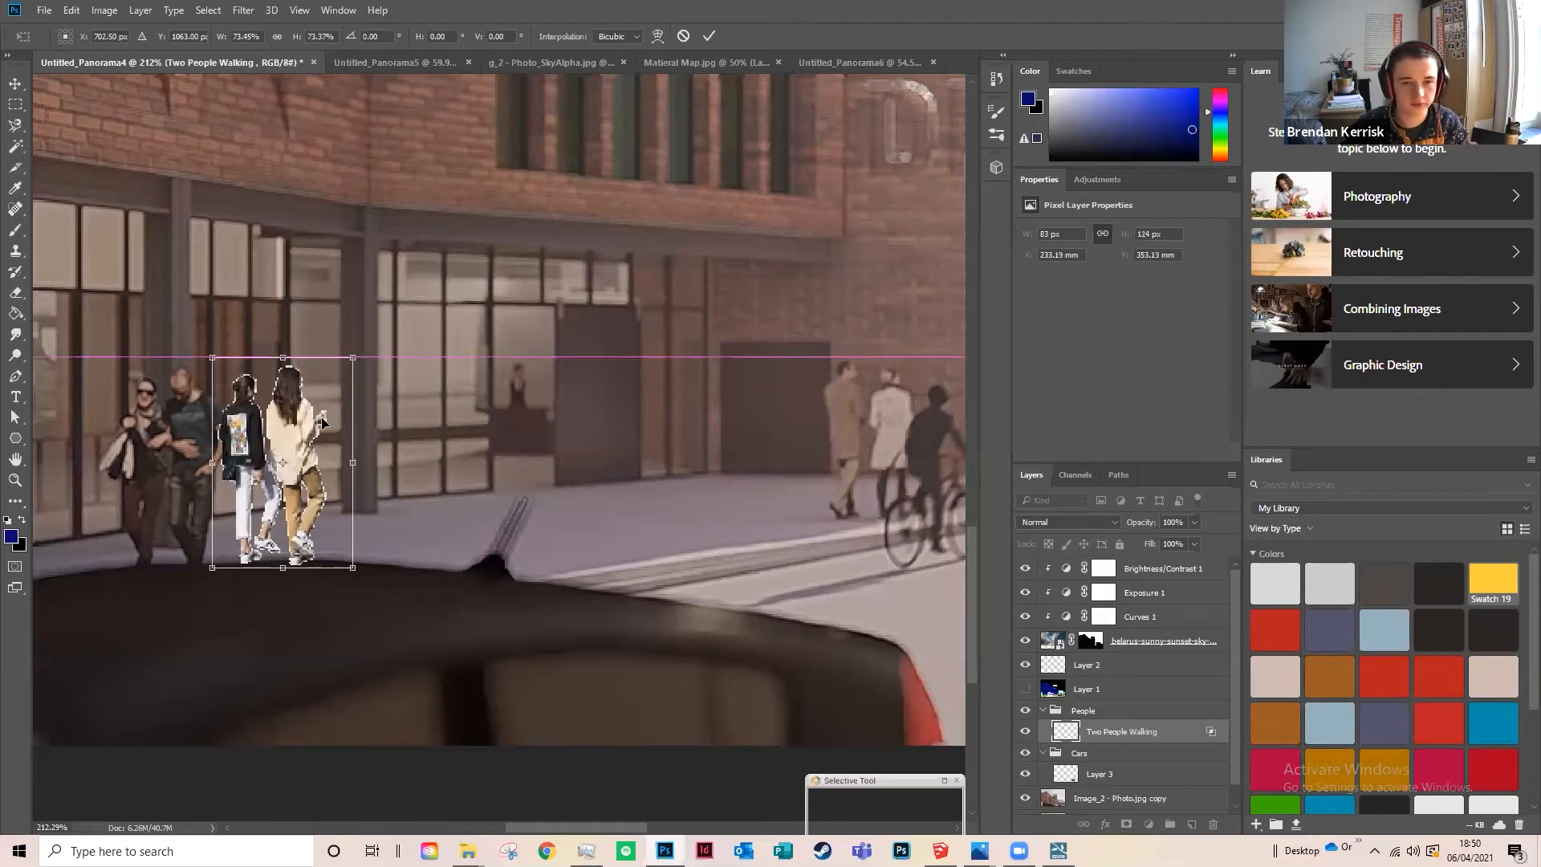
Step: Move the resized cutout onto the pavement near the building's entrance and apply the transform
left_click_drag(269, 466, 642, 451)
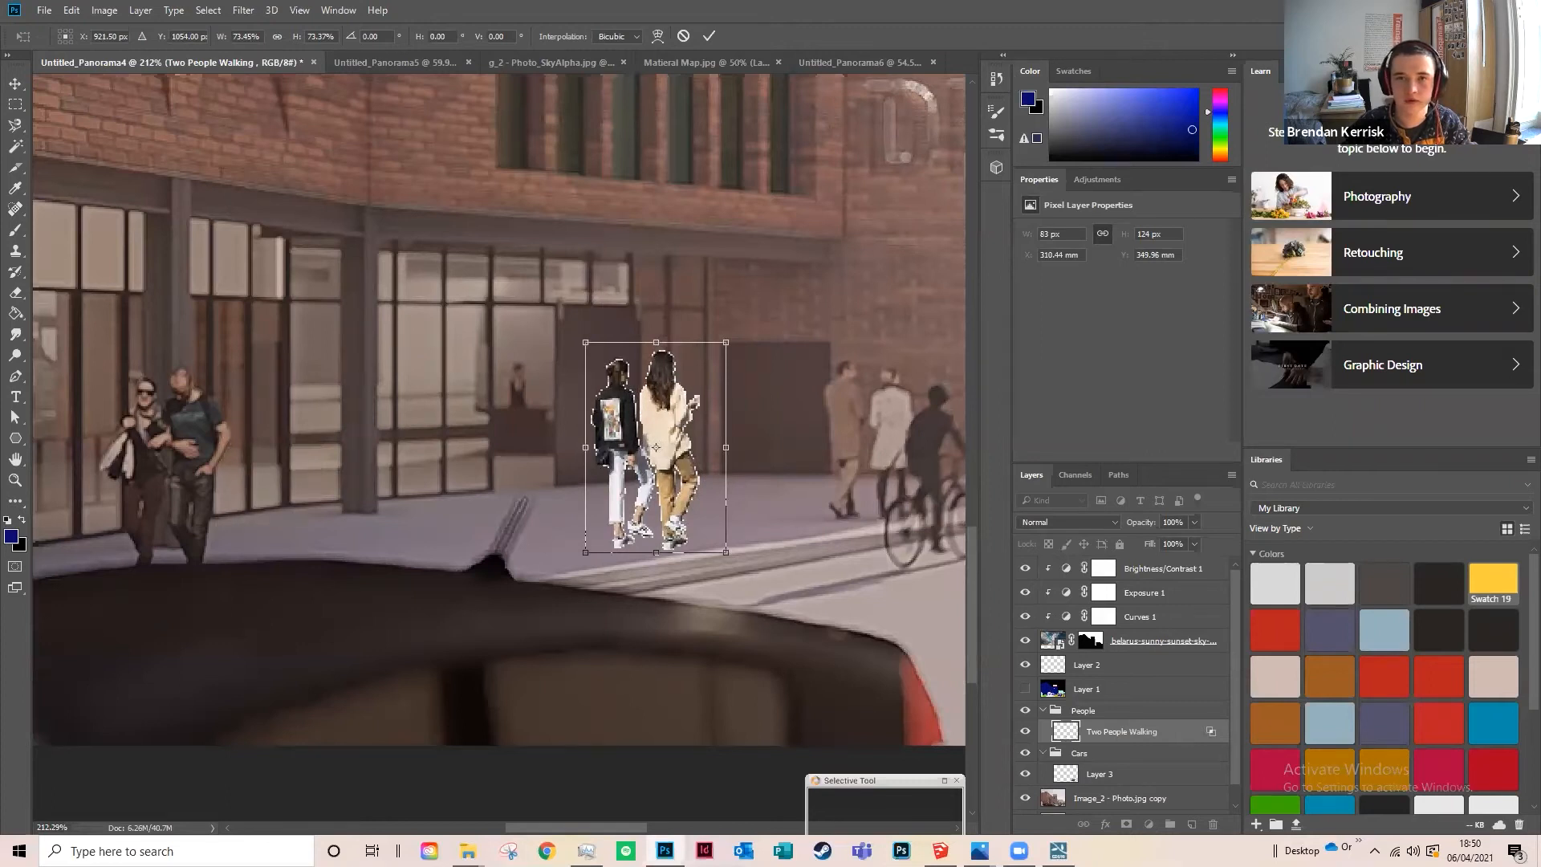
left_click(710, 35)
scroll(308, 589, "down", 3)
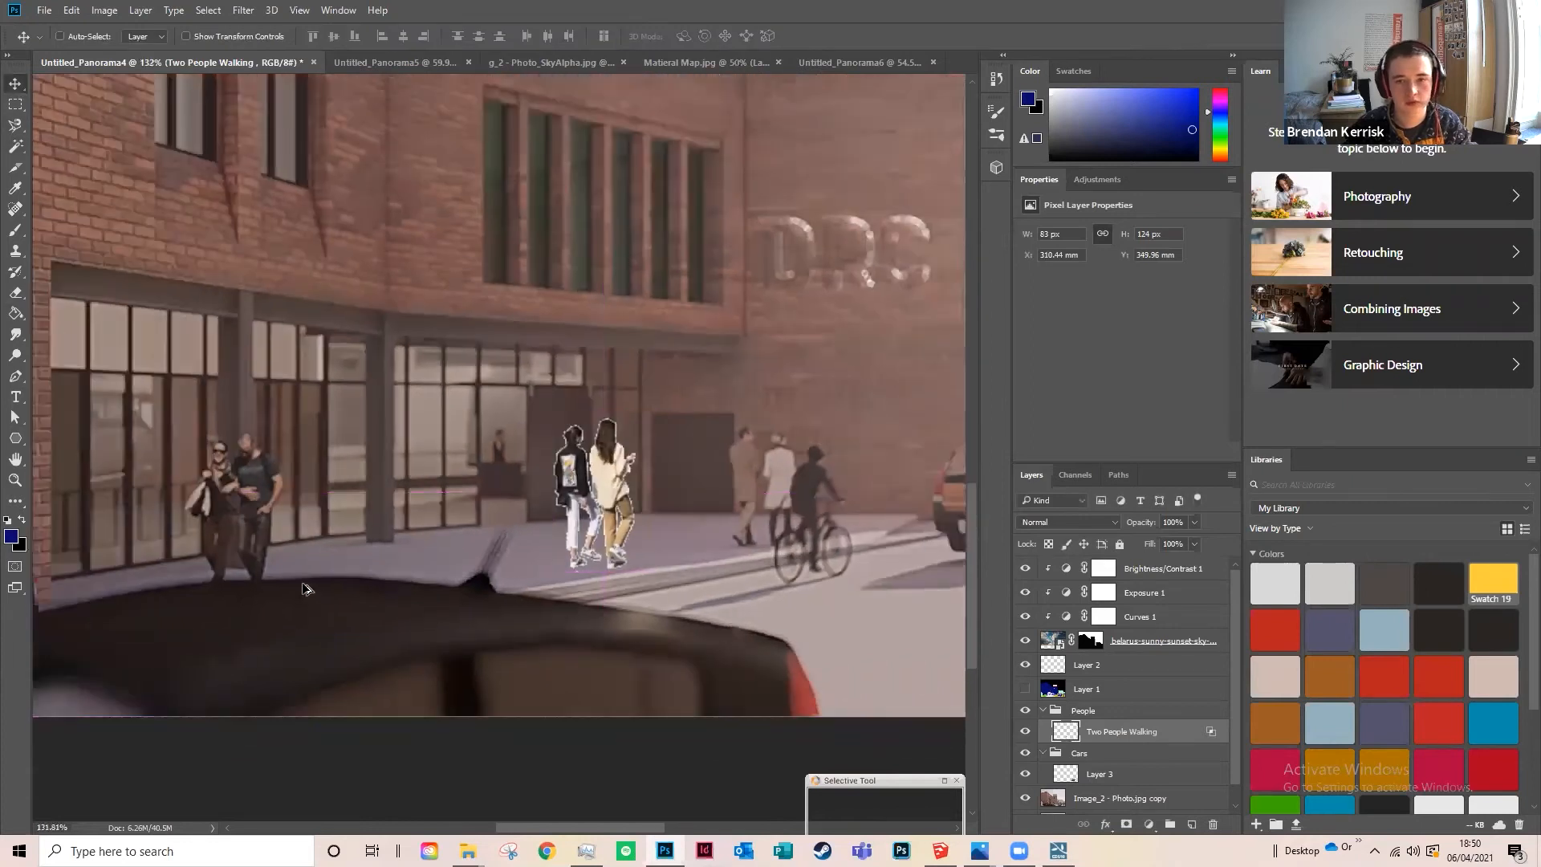
Step: Examine the Two People Walking cutout's edges and its scale against the nearby pedestrians and the whole street scene
scroll(447, 508, "up", 4)
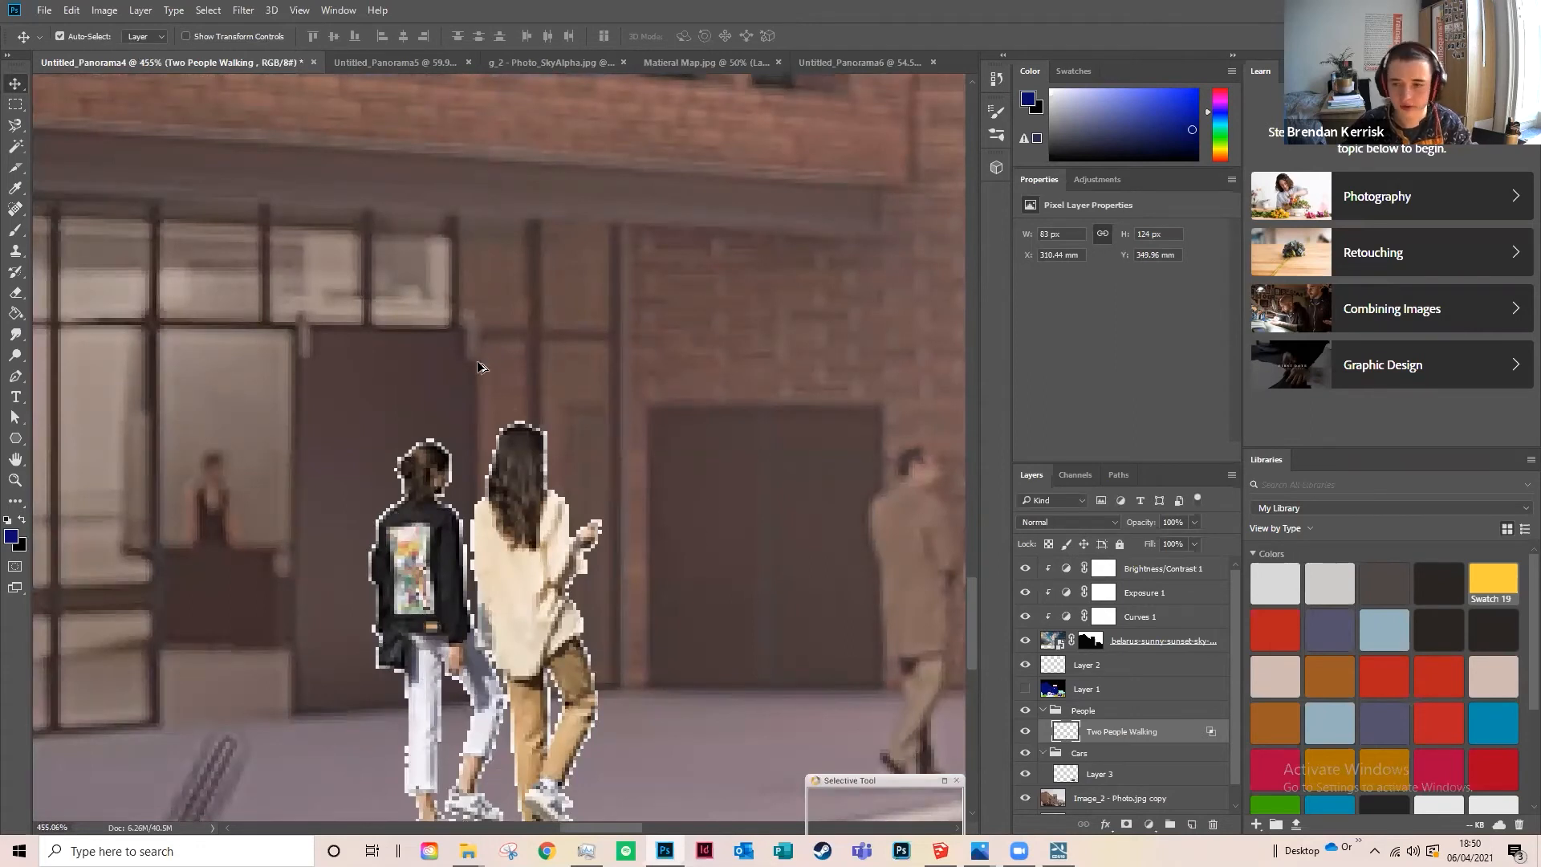
scroll(682, 425, "down", 2)
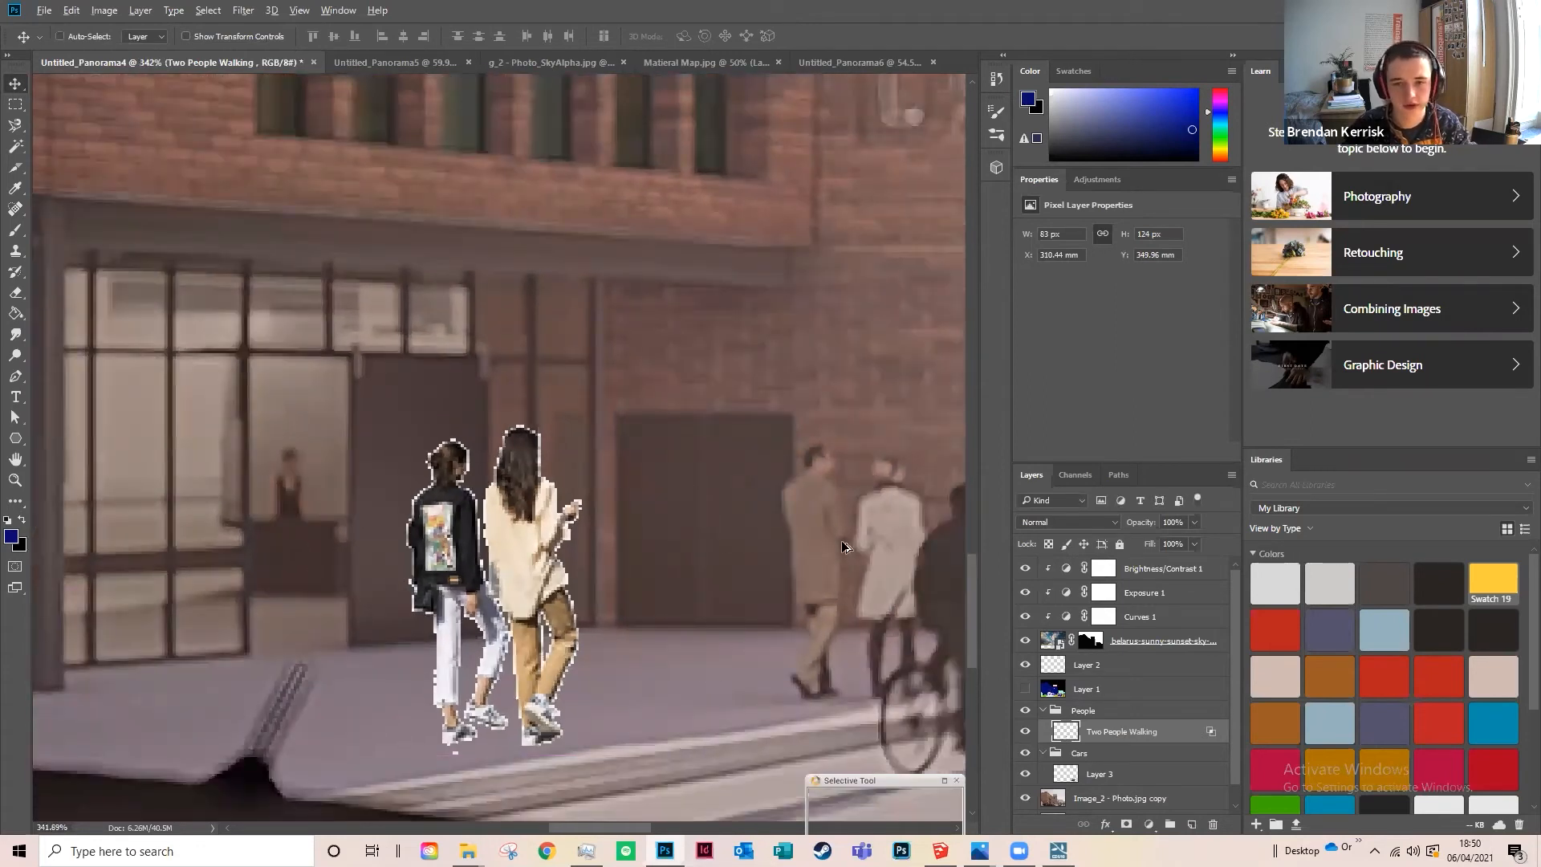
scroll(448, 481, "down", 3)
scroll(447, 481, "down", 5)
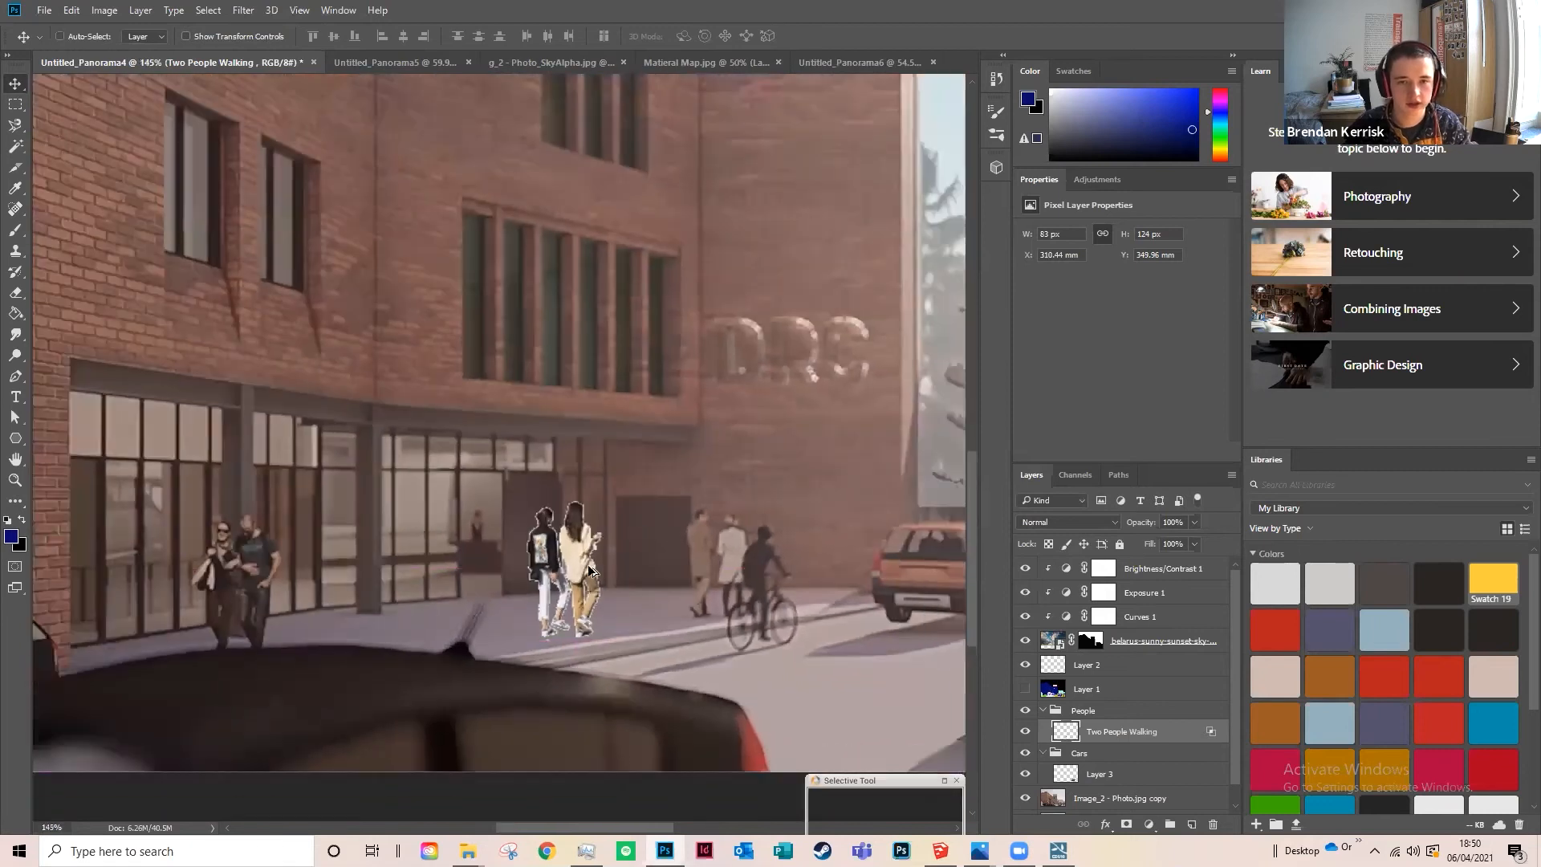
key("ctrl")
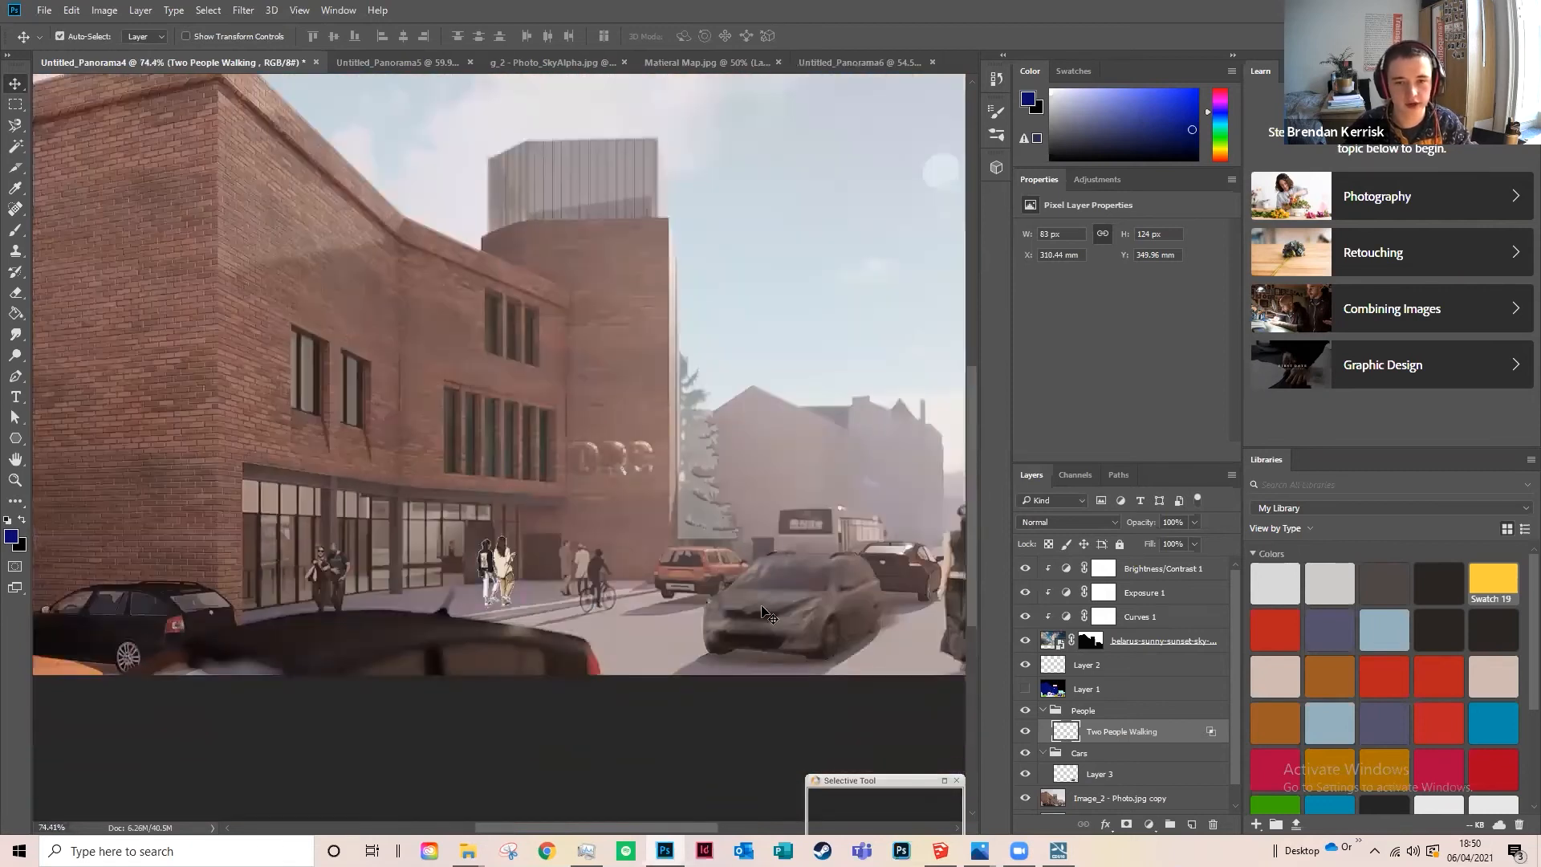
scroll(433, 561, "down", 1)
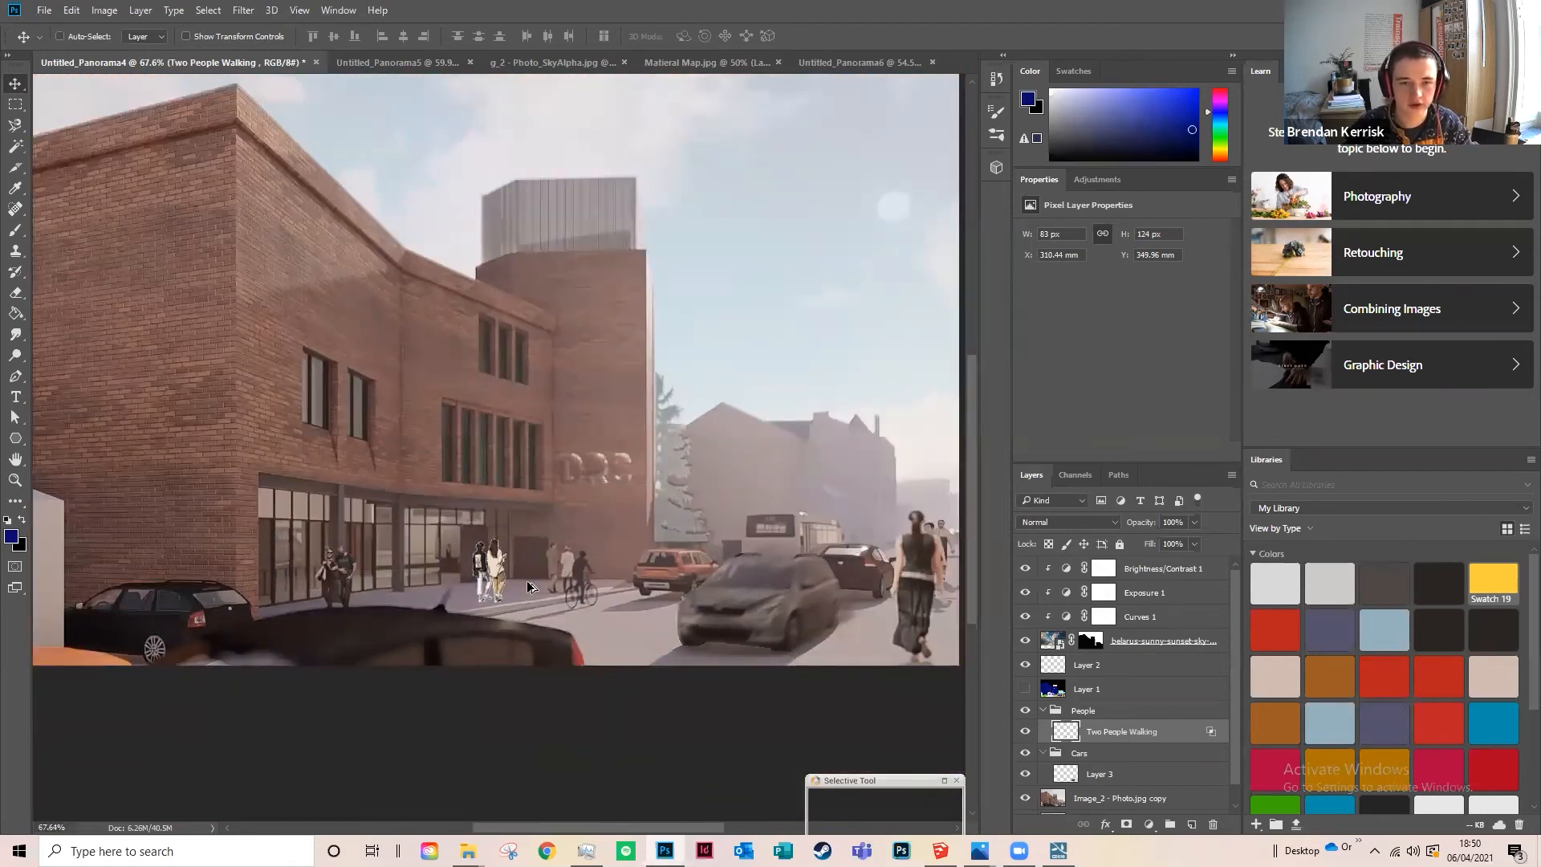
scroll(530, 602, "up", 3)
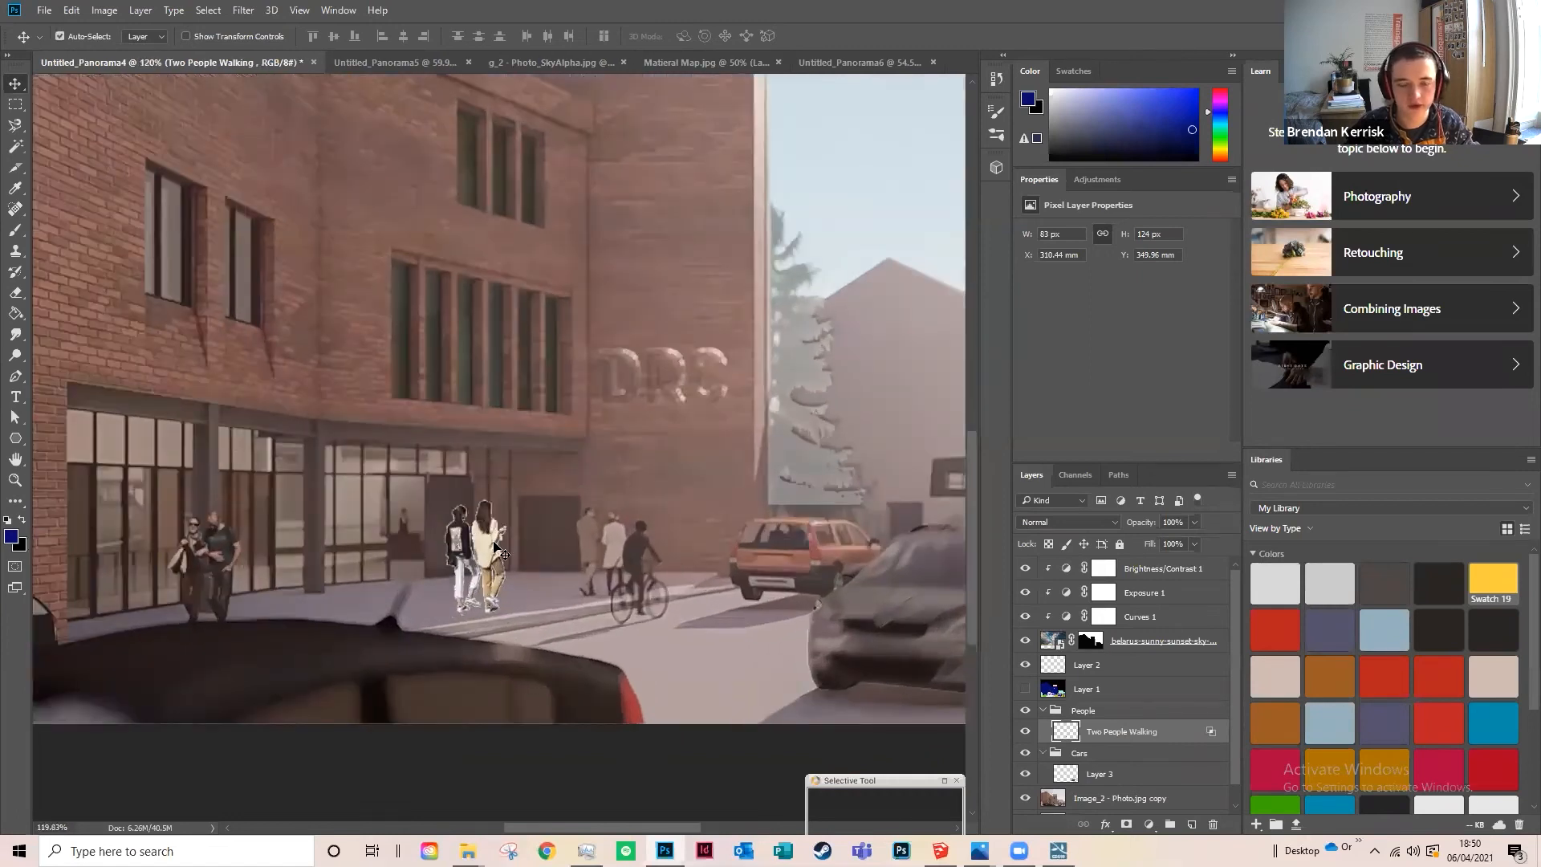
scroll(437, 550, "up", 3)
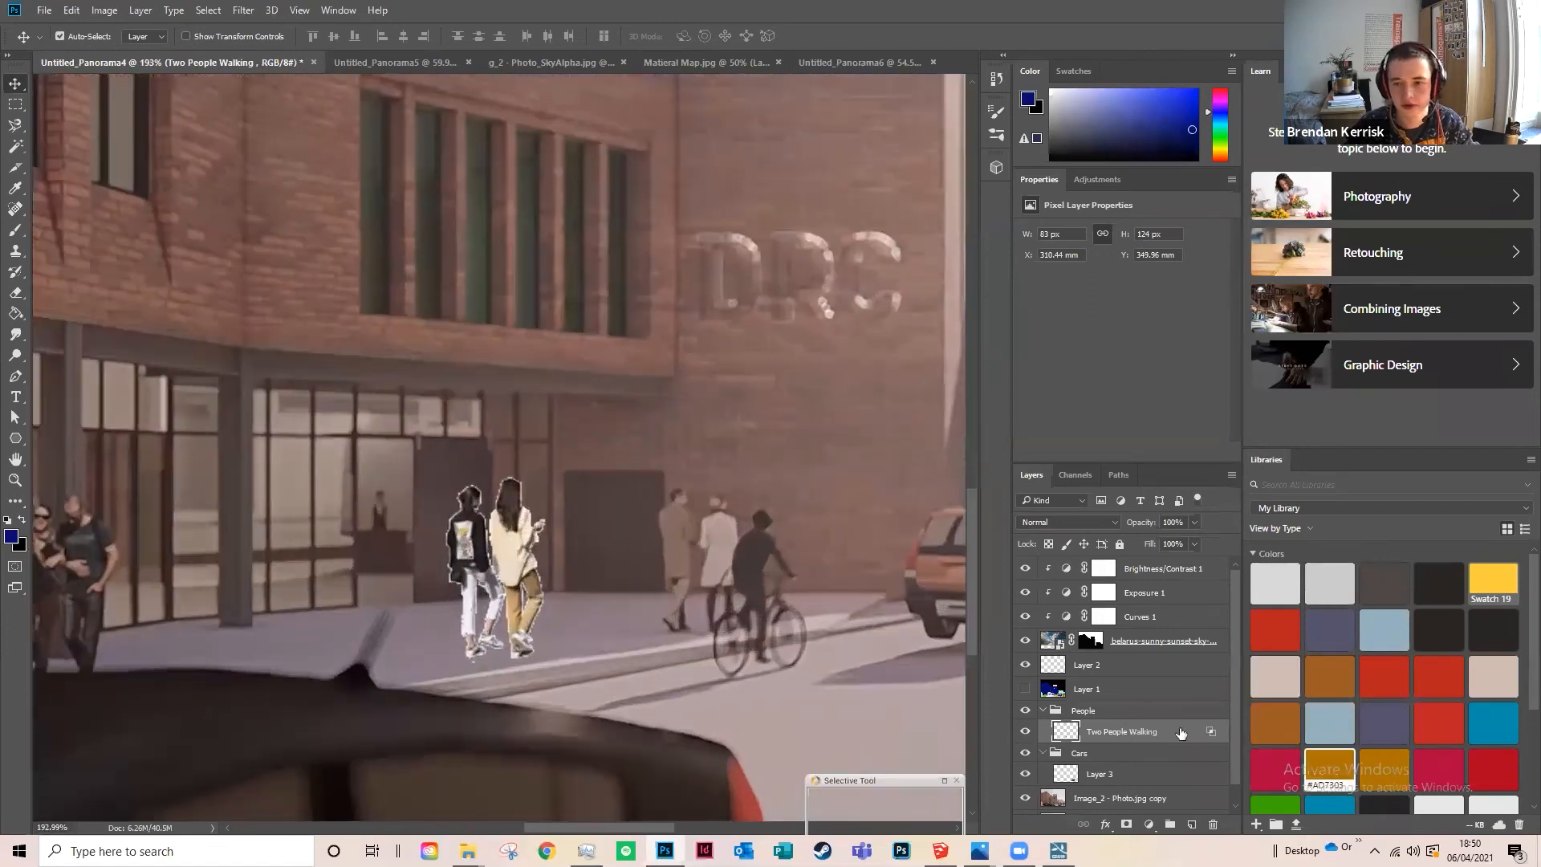
Step: Add a Brightness/Contrast adjustment layer above the Two People Walking layer and clip it to that layer
left_click_drag(1086, 186, 1313, 329)
left_click_drag(1112, 212, 1329, 468)
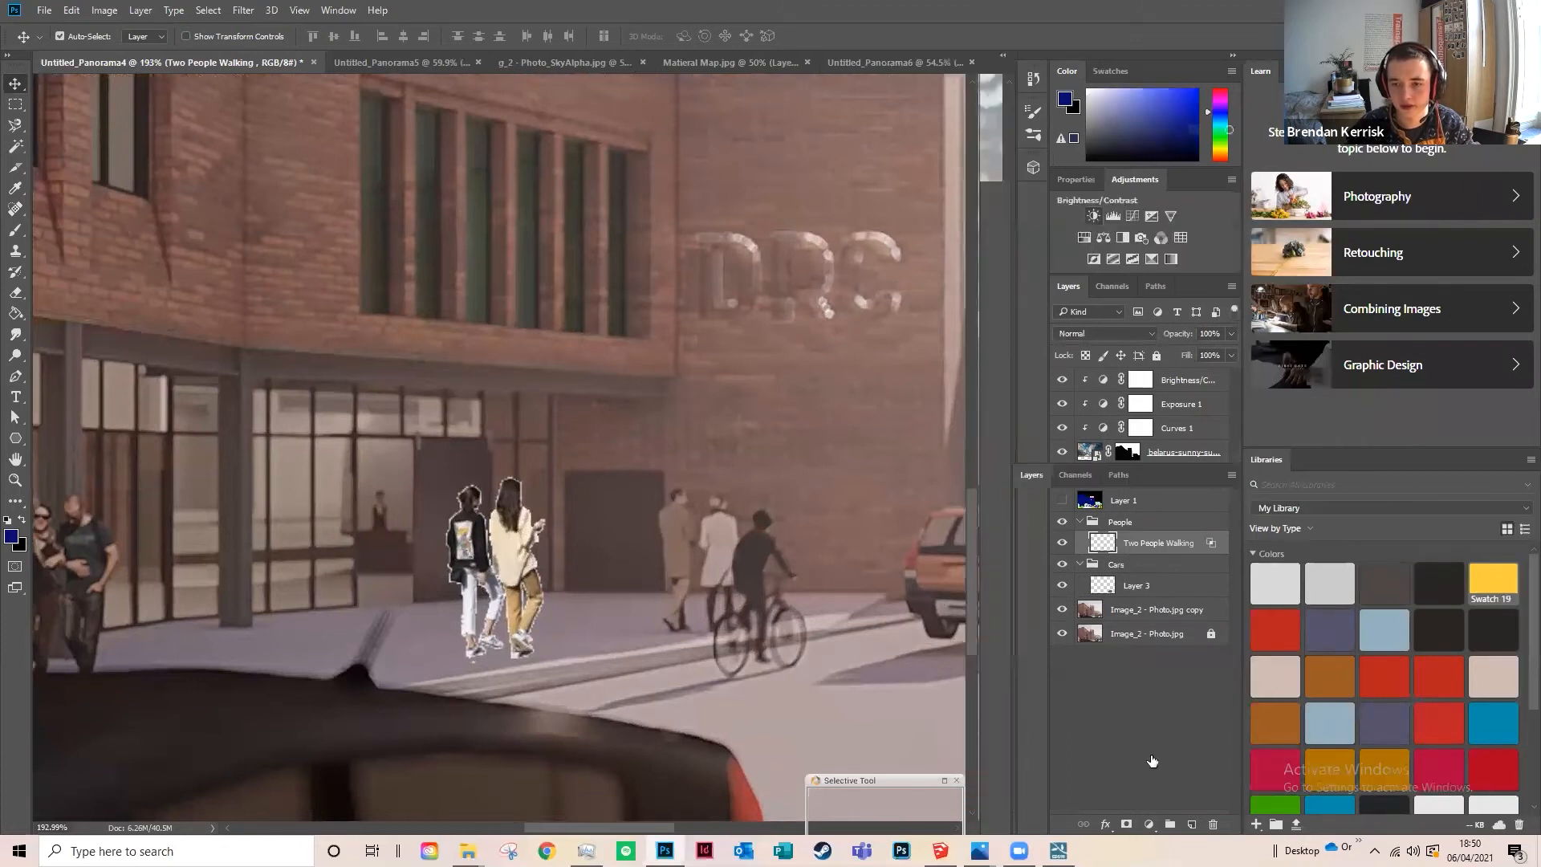
right_click(1156, 731)
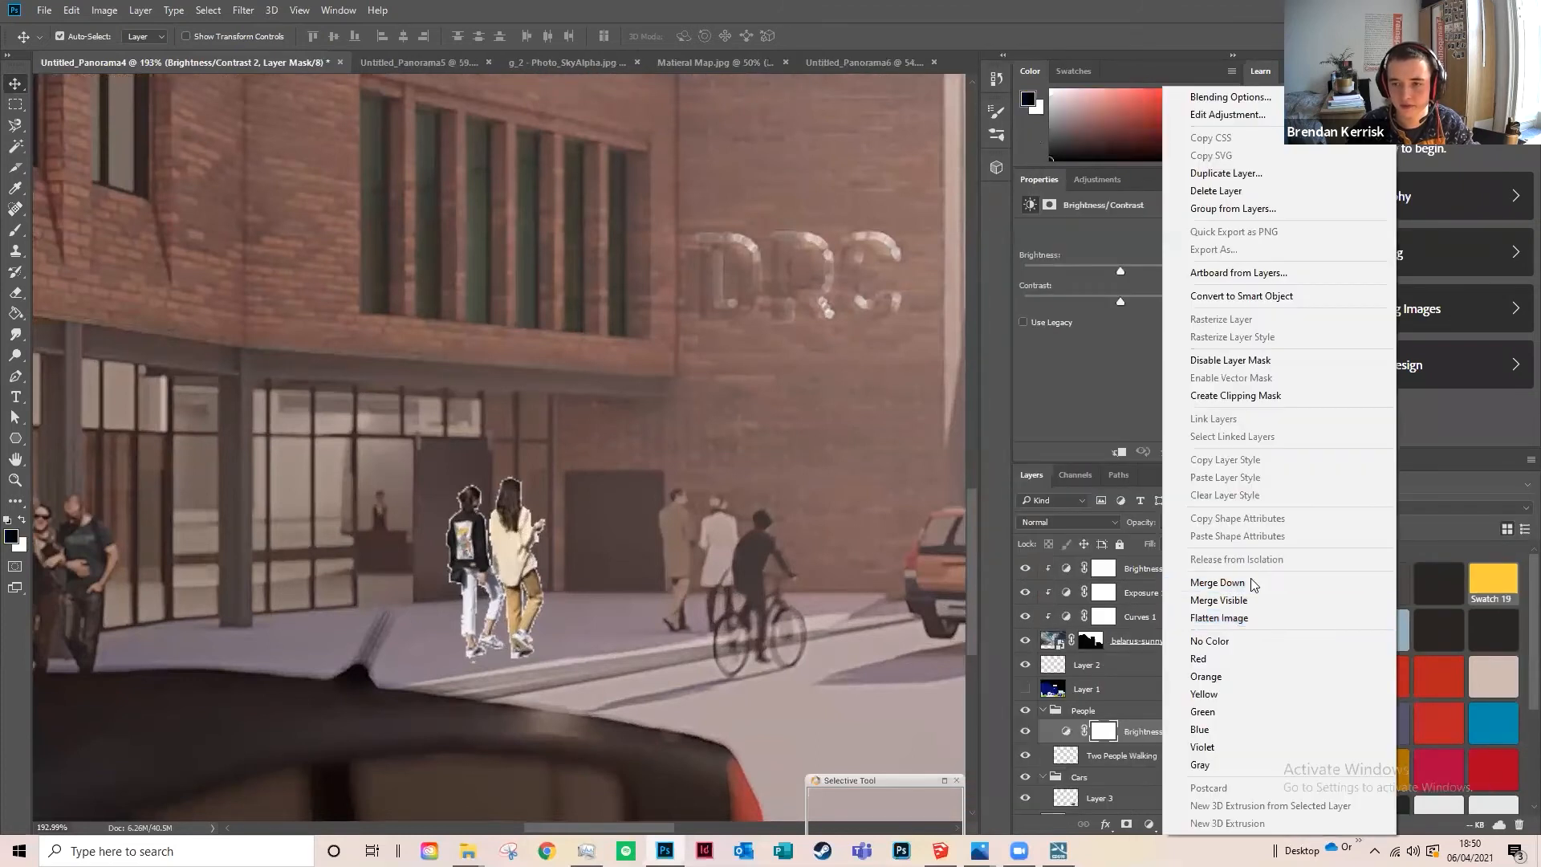
left_click(1245, 395)
Step: Set the clipped adjustment's Brightness to -56 and Contrast to -3 to darken the two walking figures
left_click_drag(1115, 267, 1107, 266)
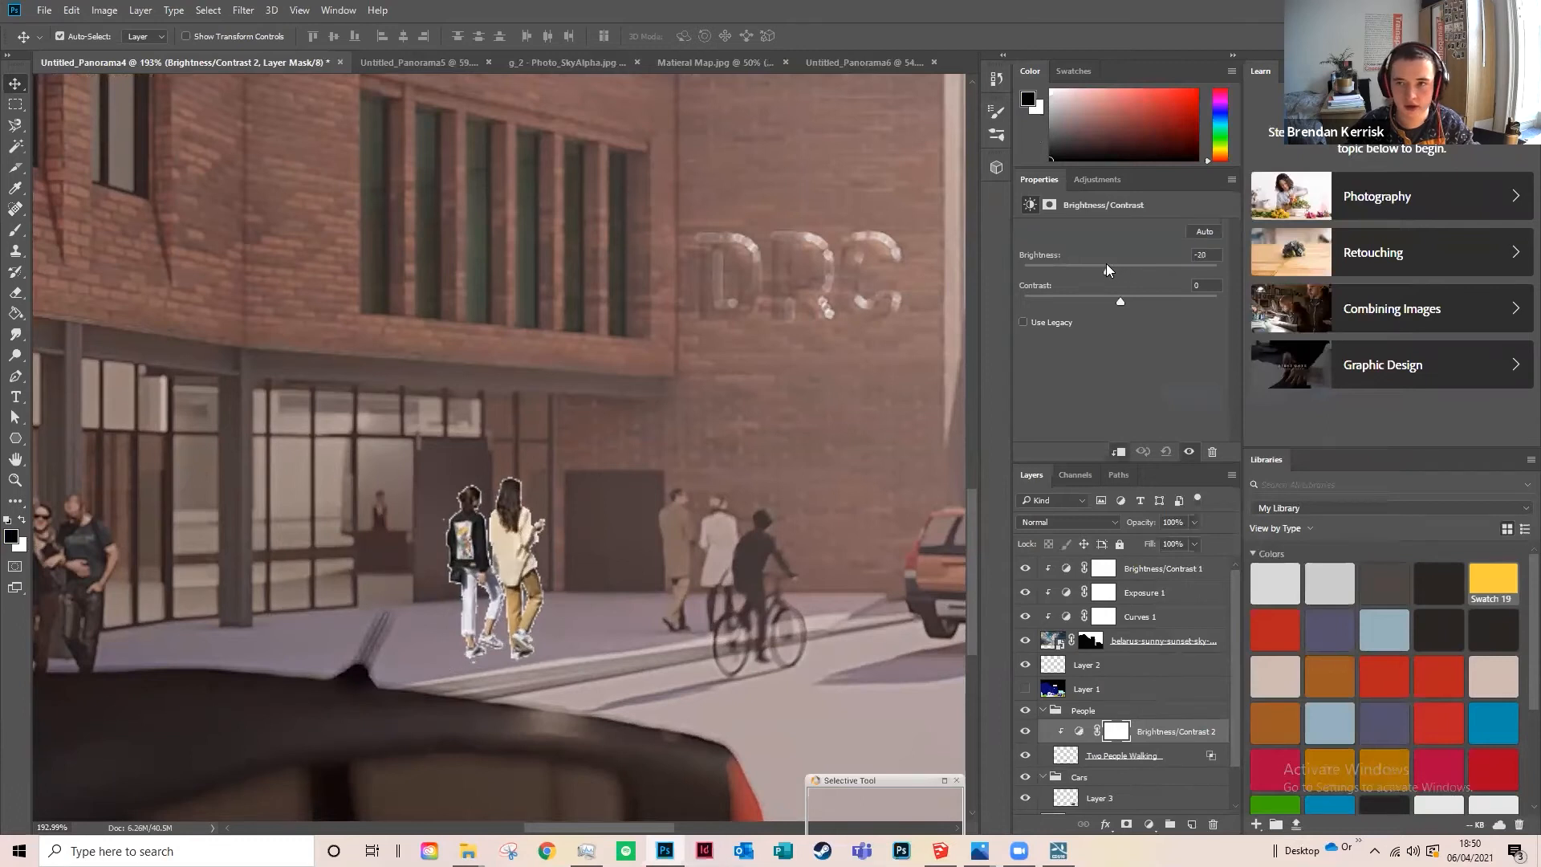
left_click_drag(1079, 268, 1073, 268)
scroll(488, 565, "down", 5)
scroll(642, 507, "up", 1)
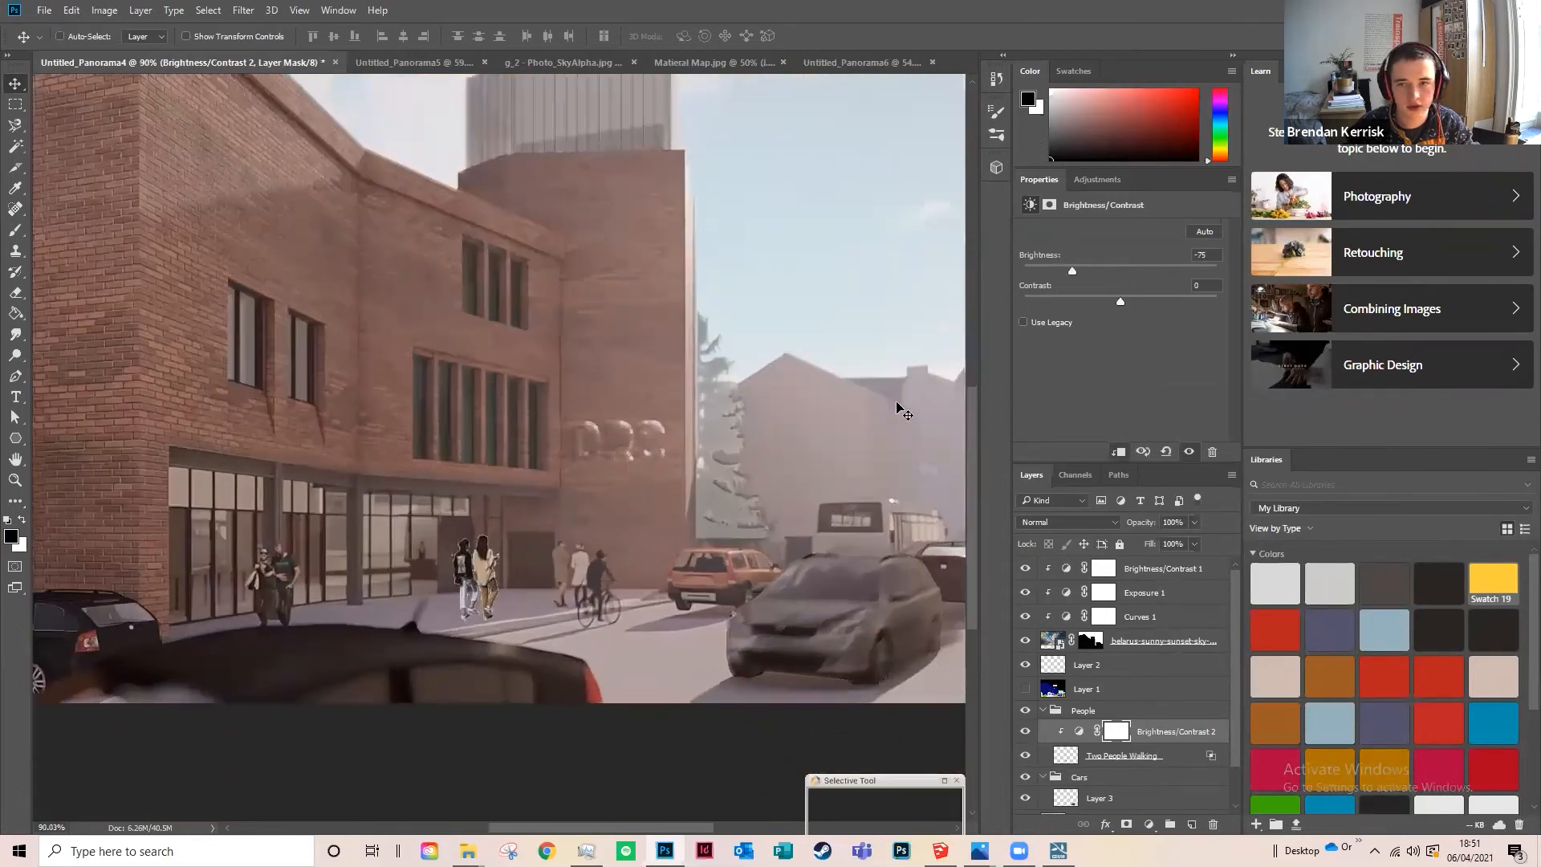
left_click_drag(1078, 268, 1084, 268)
scroll(425, 592, "up", 3)
scroll(426, 592, "down", 5)
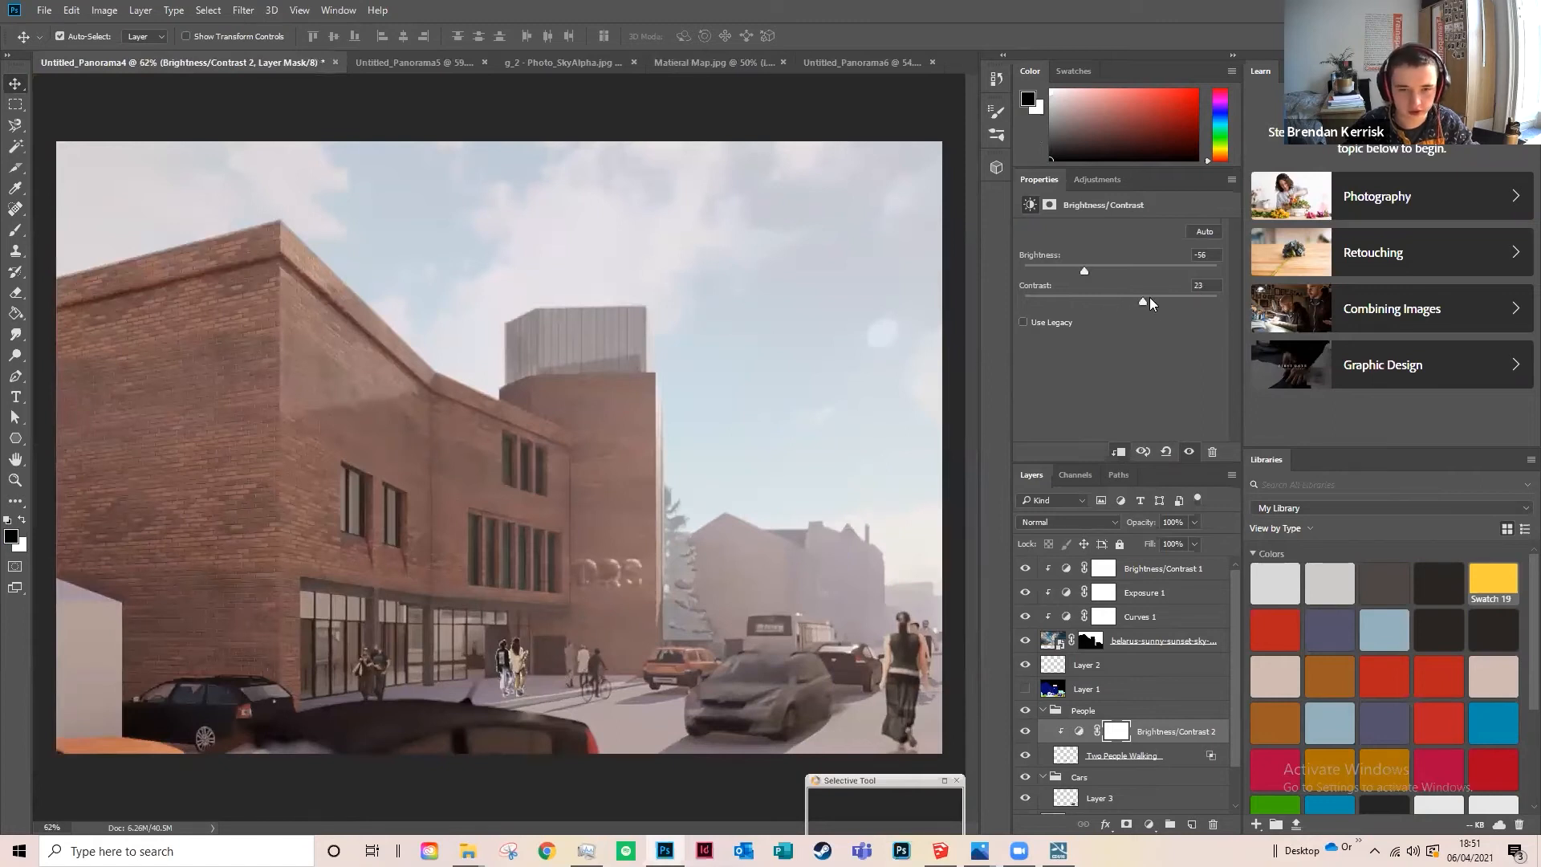
left_click_drag(1214, 295, 1114, 295)
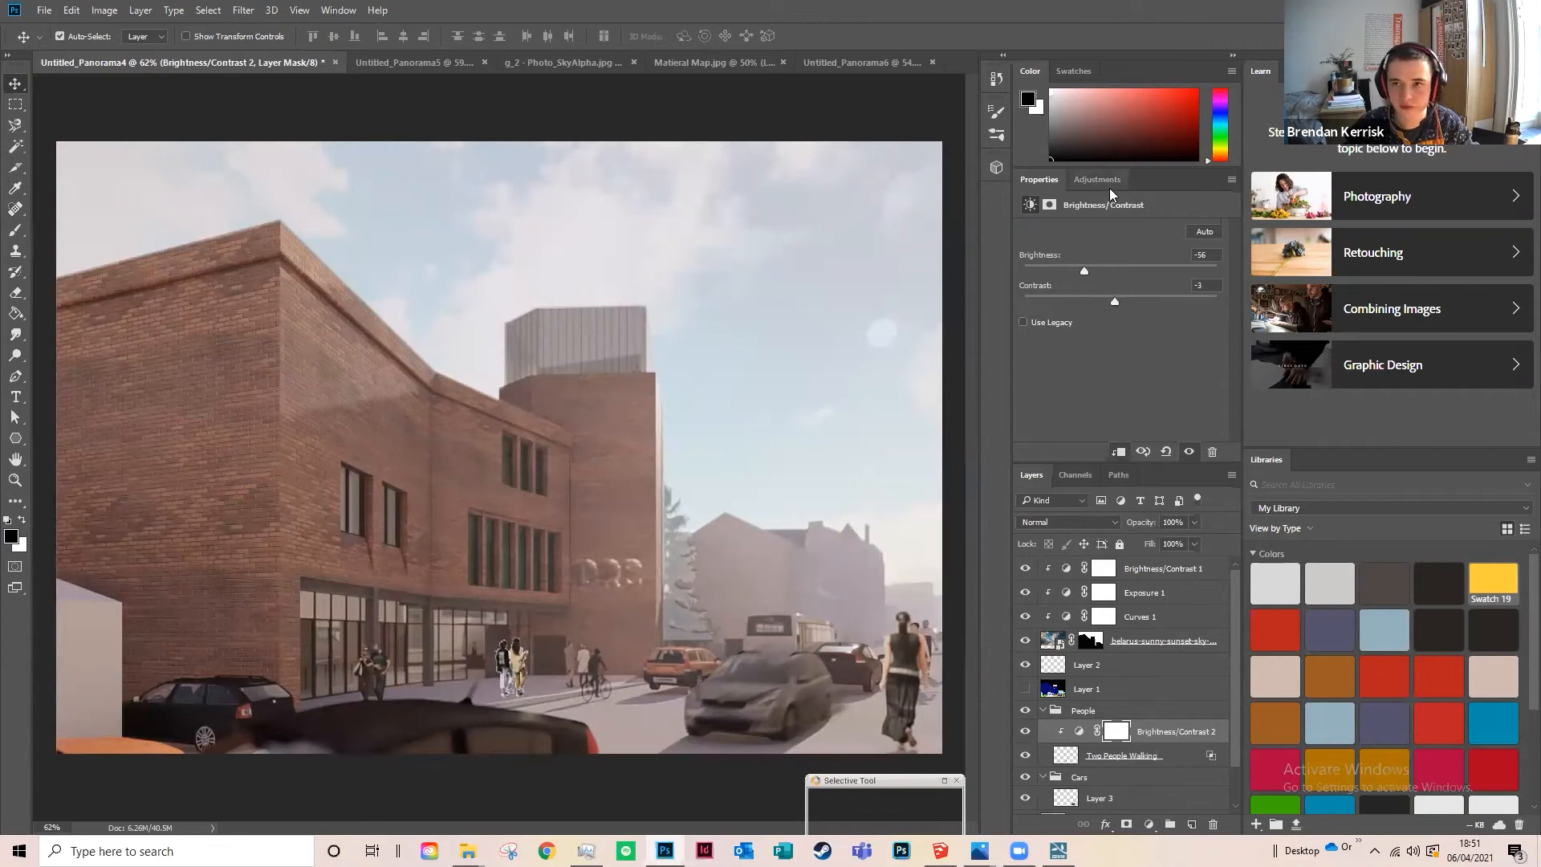
Step: Add a Hue/Saturation adjustment clipped to the Two People Walking layer with Saturation -7 and Lightness -39
left_click(1072, 759)
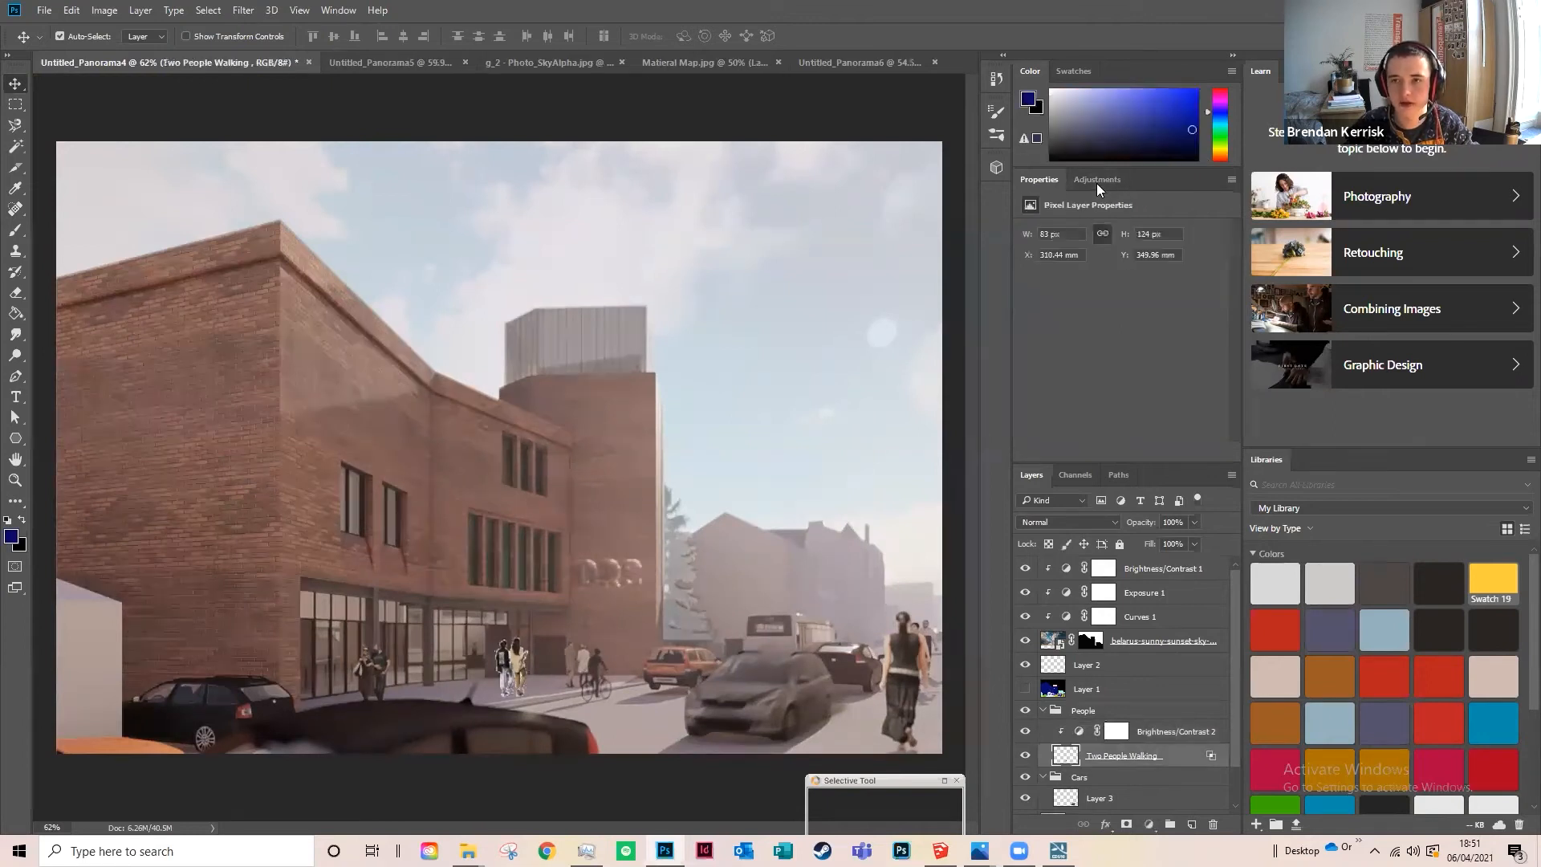
left_click(1096, 180)
left_click(1084, 239)
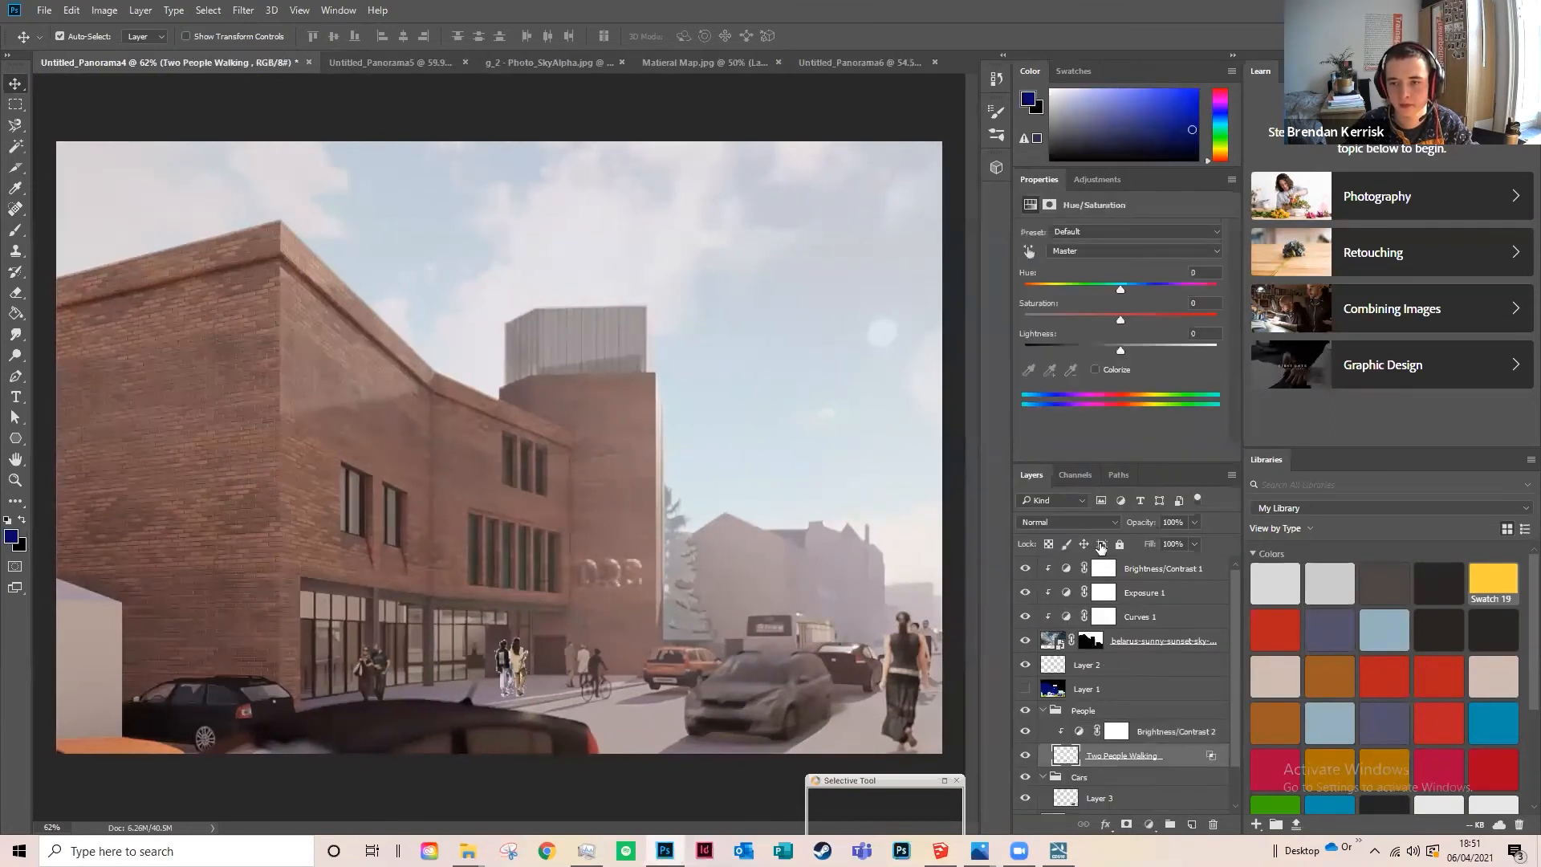
mouse_move(1098, 315)
left_mouse_down()
mouse_move(1071, 308)
mouse_move(1138, 356)
mouse_move(1083, 341)
left_mouse_up()
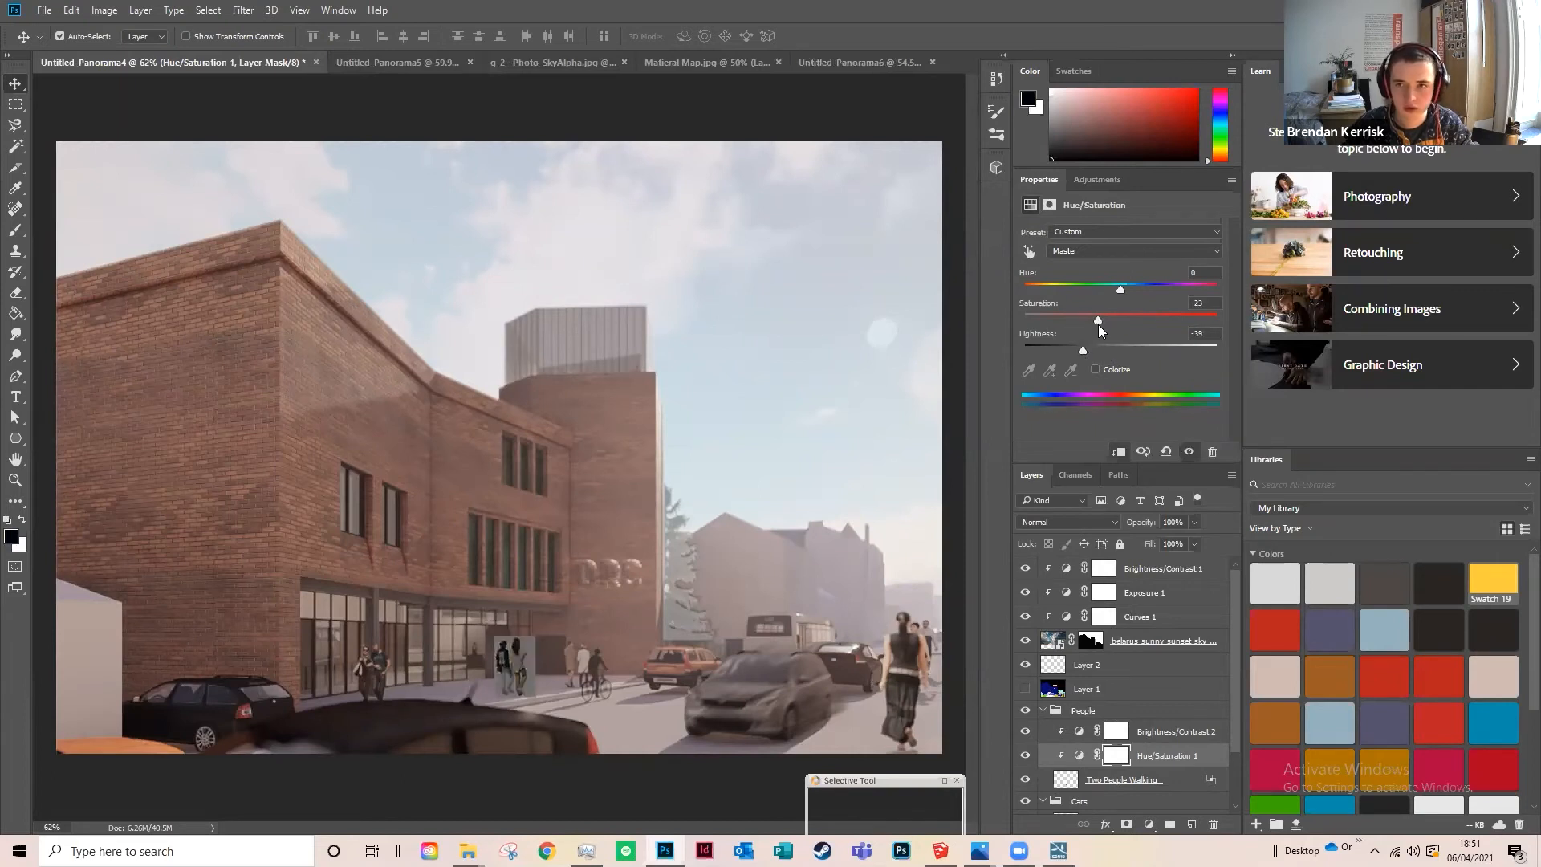
Step: Create a blank layer and place it directly below the Two People Walking layer, above the Cars group
left_click(1140, 779)
left_click_drag(1240, 735, 1236, 758)
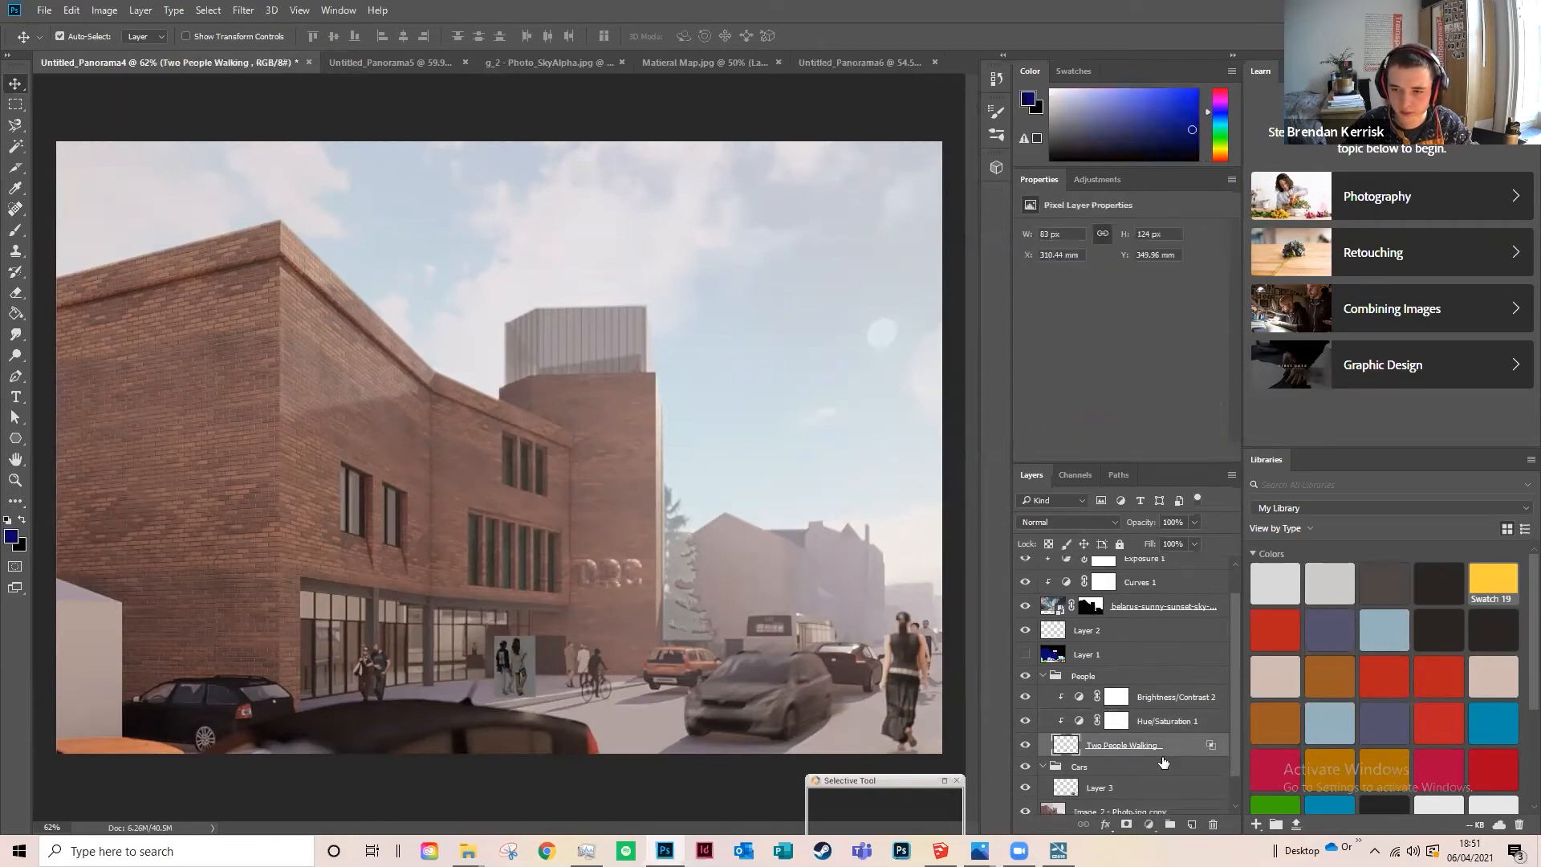
left_click(1163, 763)
left_click(1192, 824)
left_click_drag(1132, 795, 1122, 760)
Step: Check the Blend If settings in the Two People Walking layer's blending options
left_click(1191, 747)
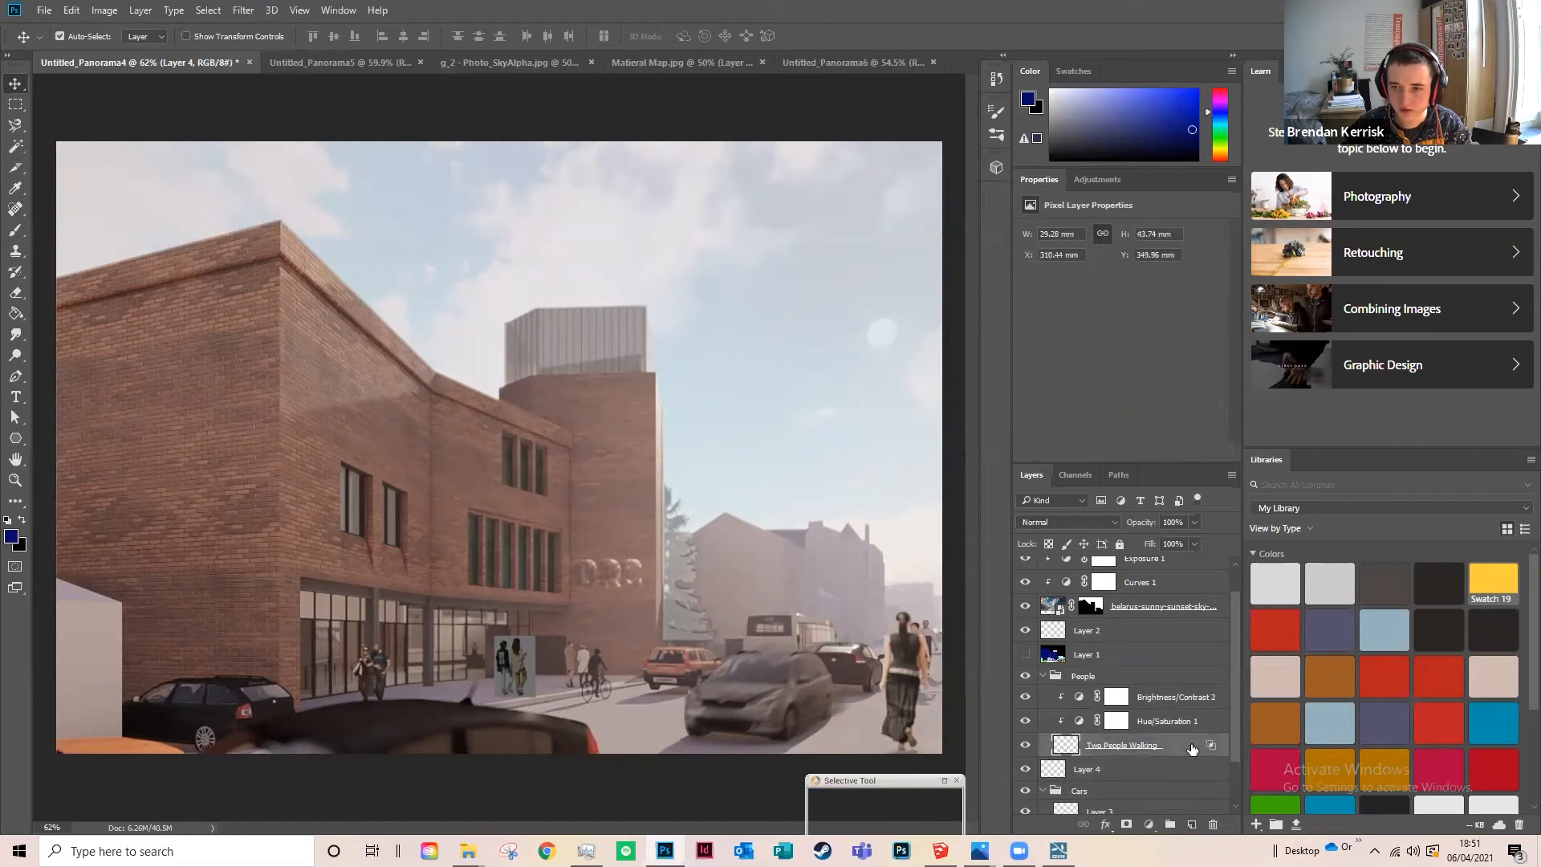
double_click(1196, 747)
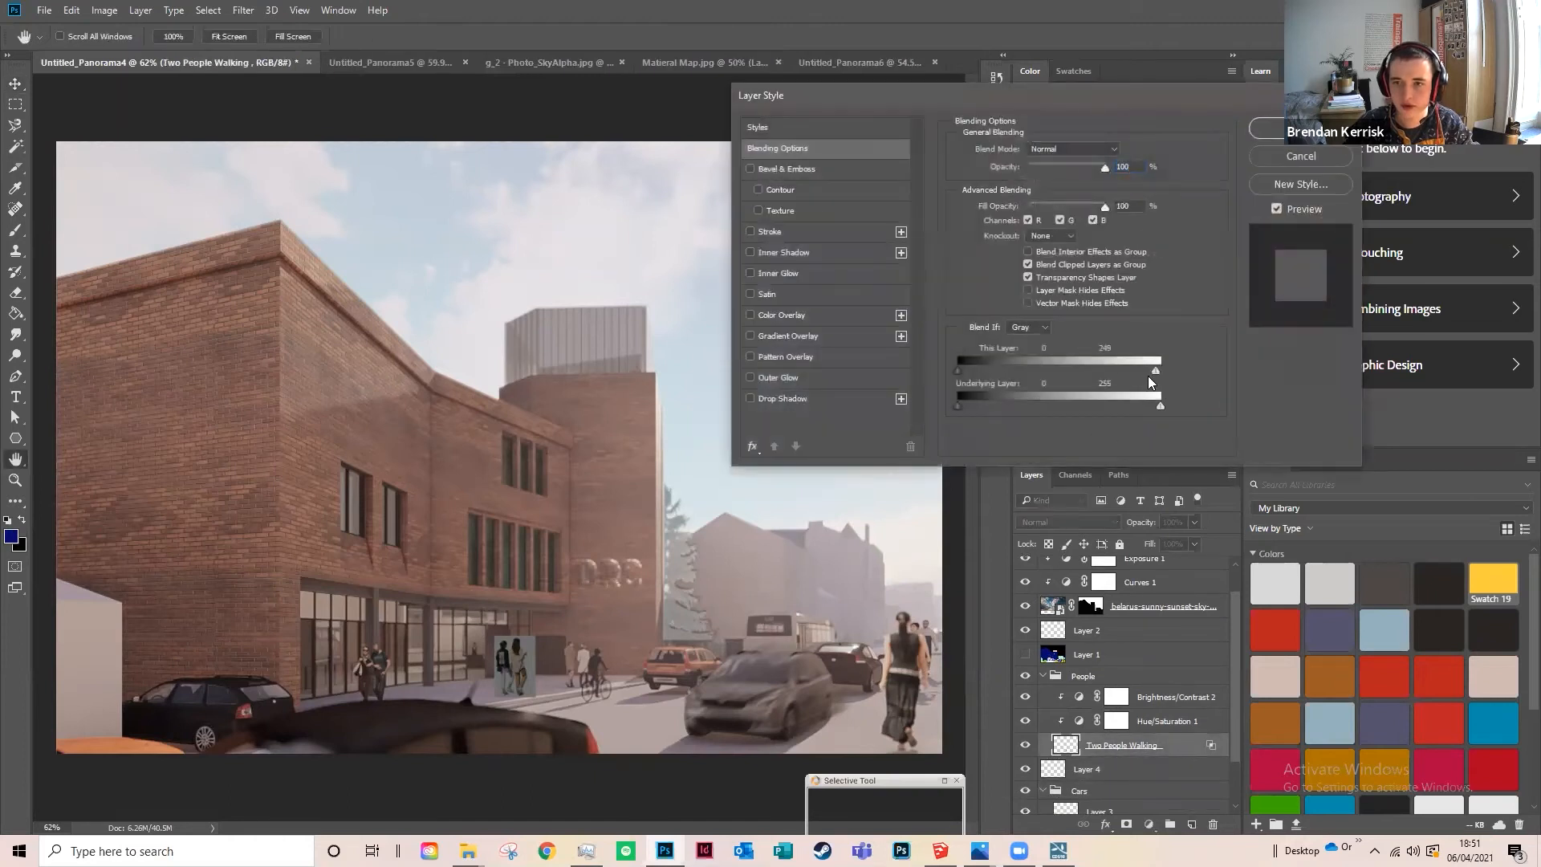
left_click(1268, 128)
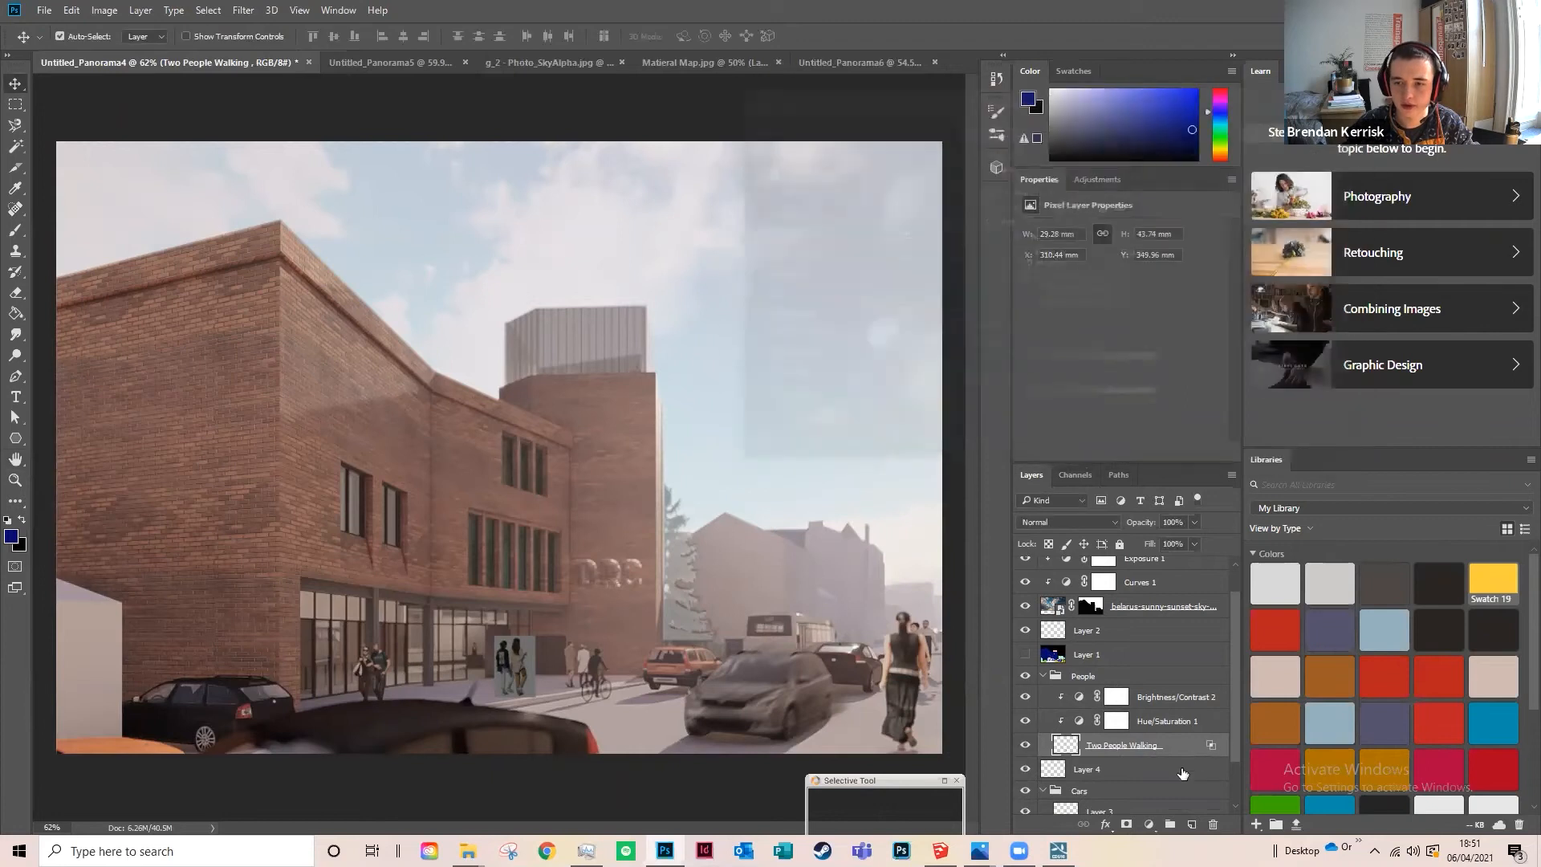
Step: Try Merge Visible with the Two People Walking layer and the blank layer selected, and undo the merge
left_click(1167, 769)
left_click(1155, 748, "shift")
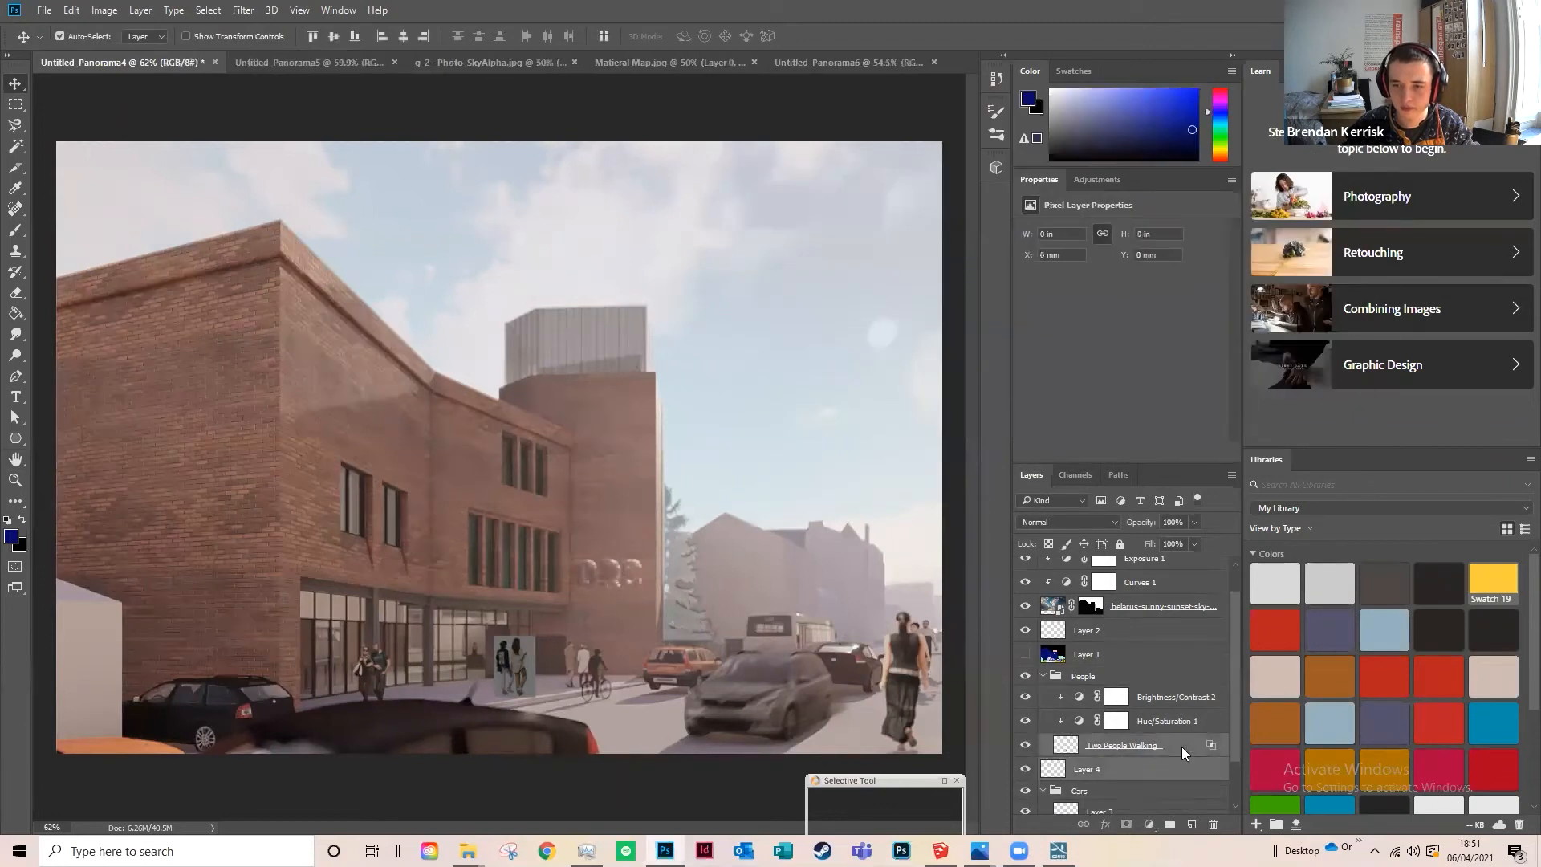
right_click(1181, 746)
left_click(1228, 610)
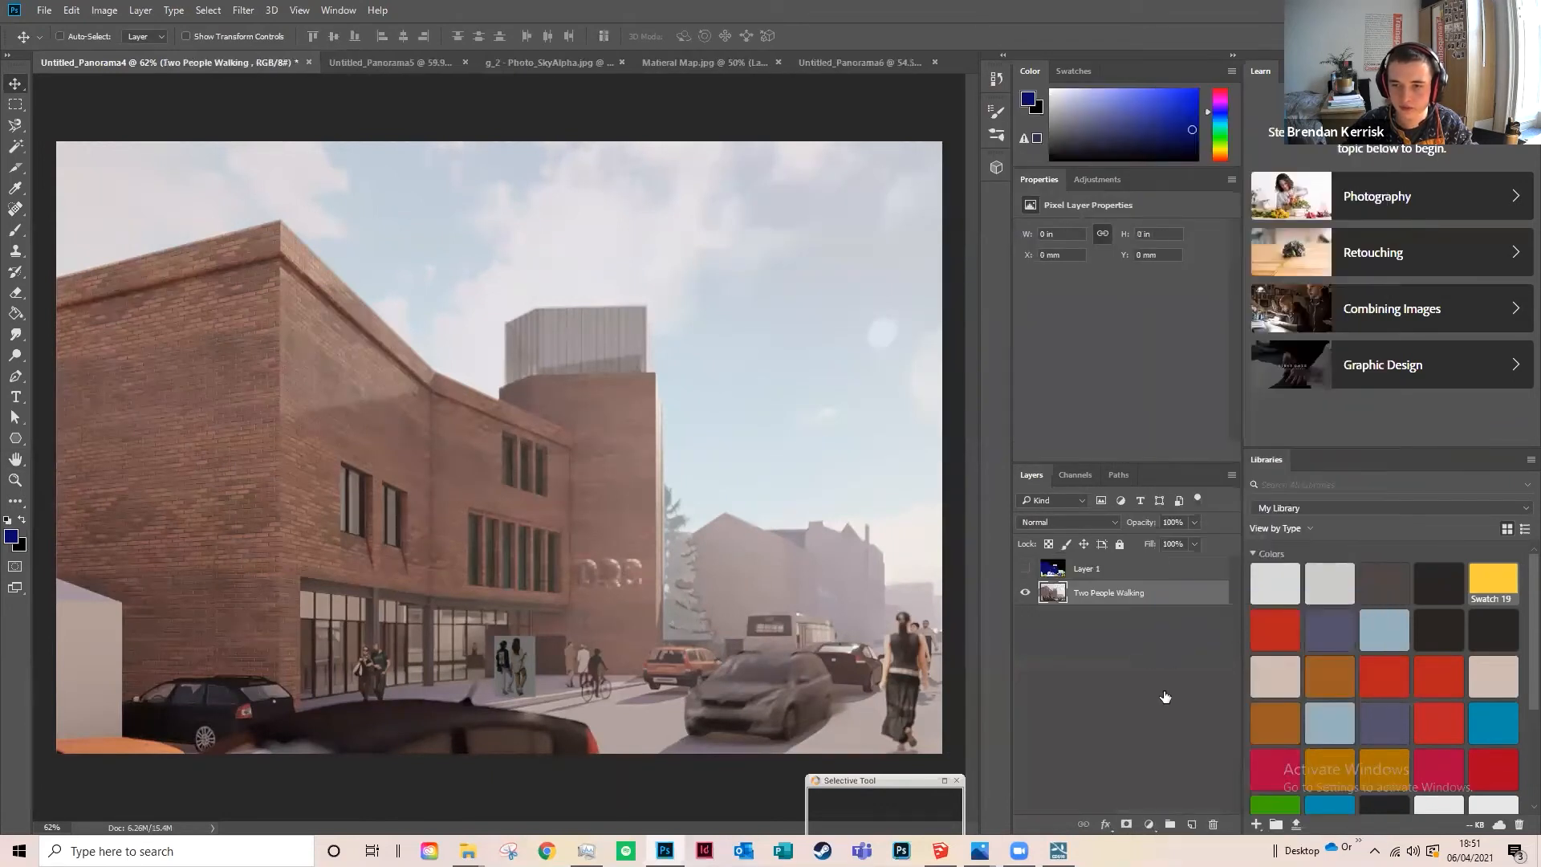
key("ctrl+z")
Step: Try to merge only the Two People Walking layer with the blank layer below it, reselecting both layers
right_click(1153, 782)
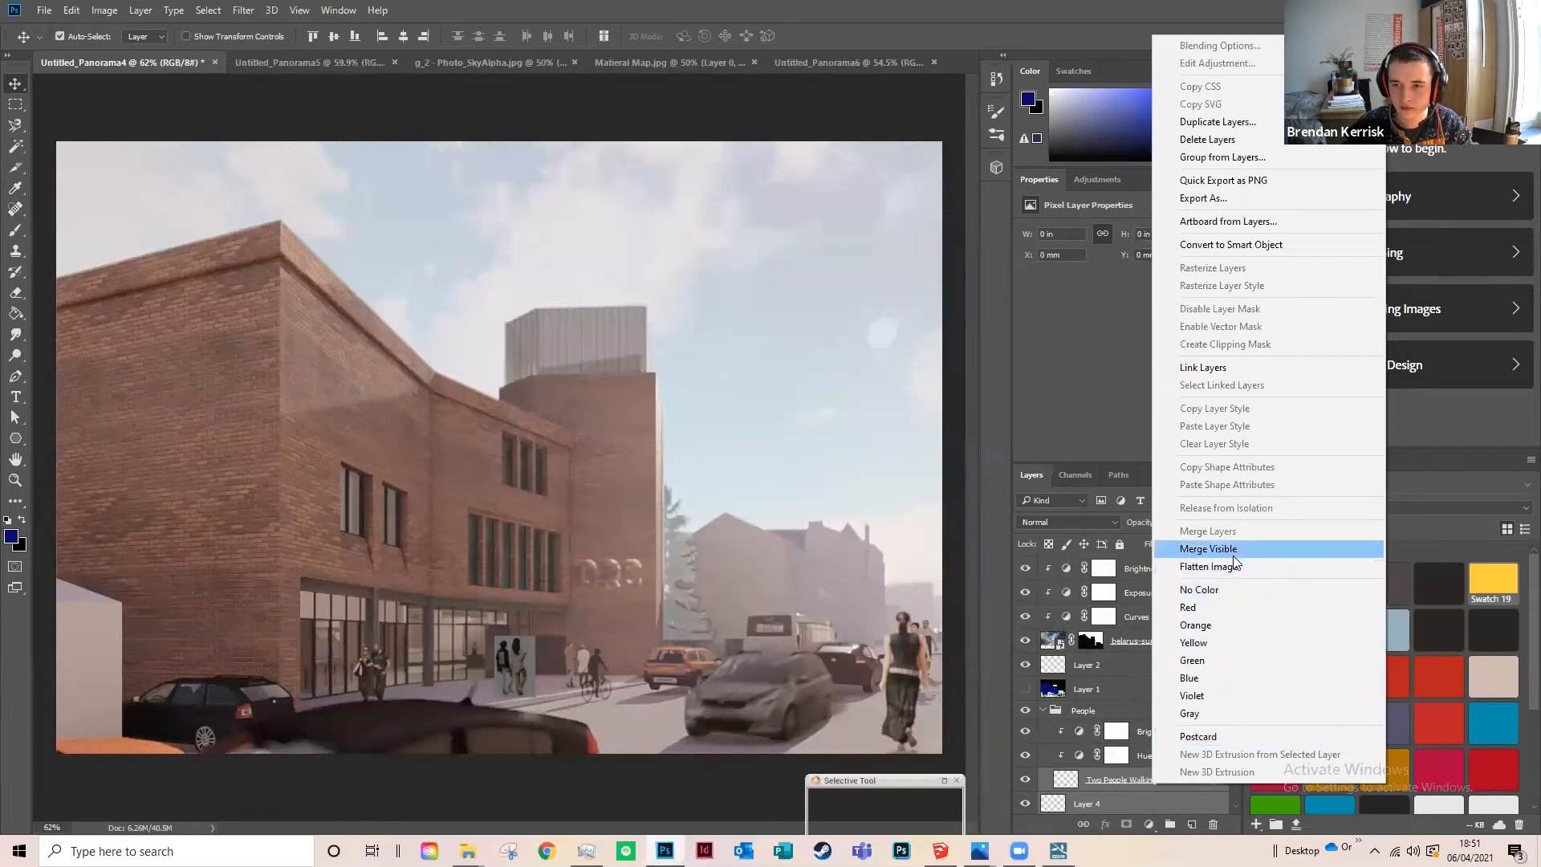
left_click(1120, 803)
scroll(1150, 763, "down", 2)
left_click(1149, 763)
left_click(1146, 733, "shift")
right_click(1173, 733)
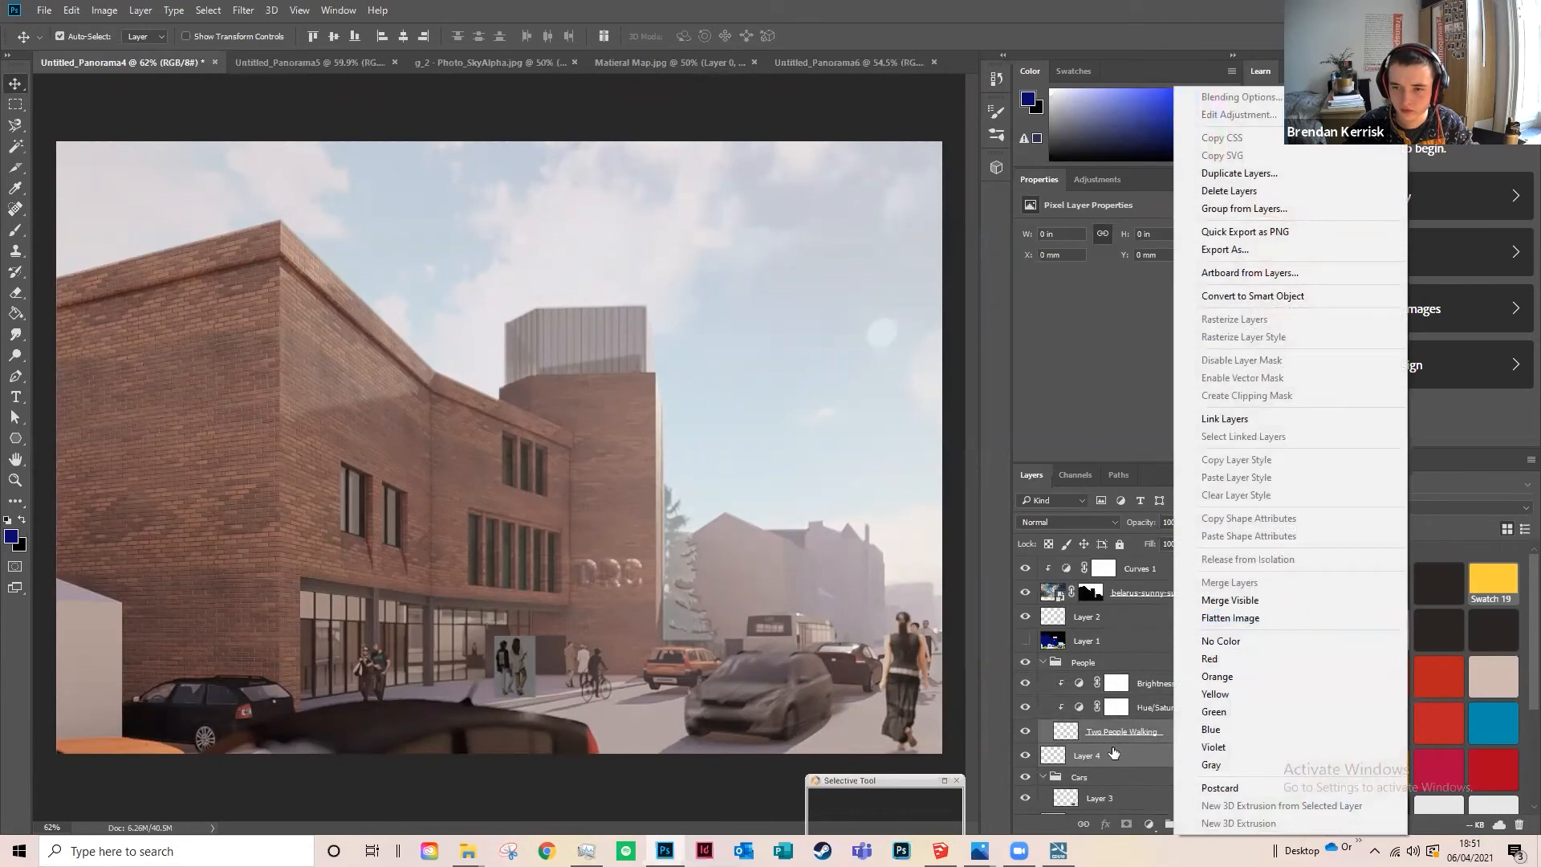
left_click(1136, 734)
left_click(1145, 733)
Step: Delete the Brightness/Contrast and Hue/Saturation adjustment layers clipped to the Two People Walking layer
left_click(1159, 703)
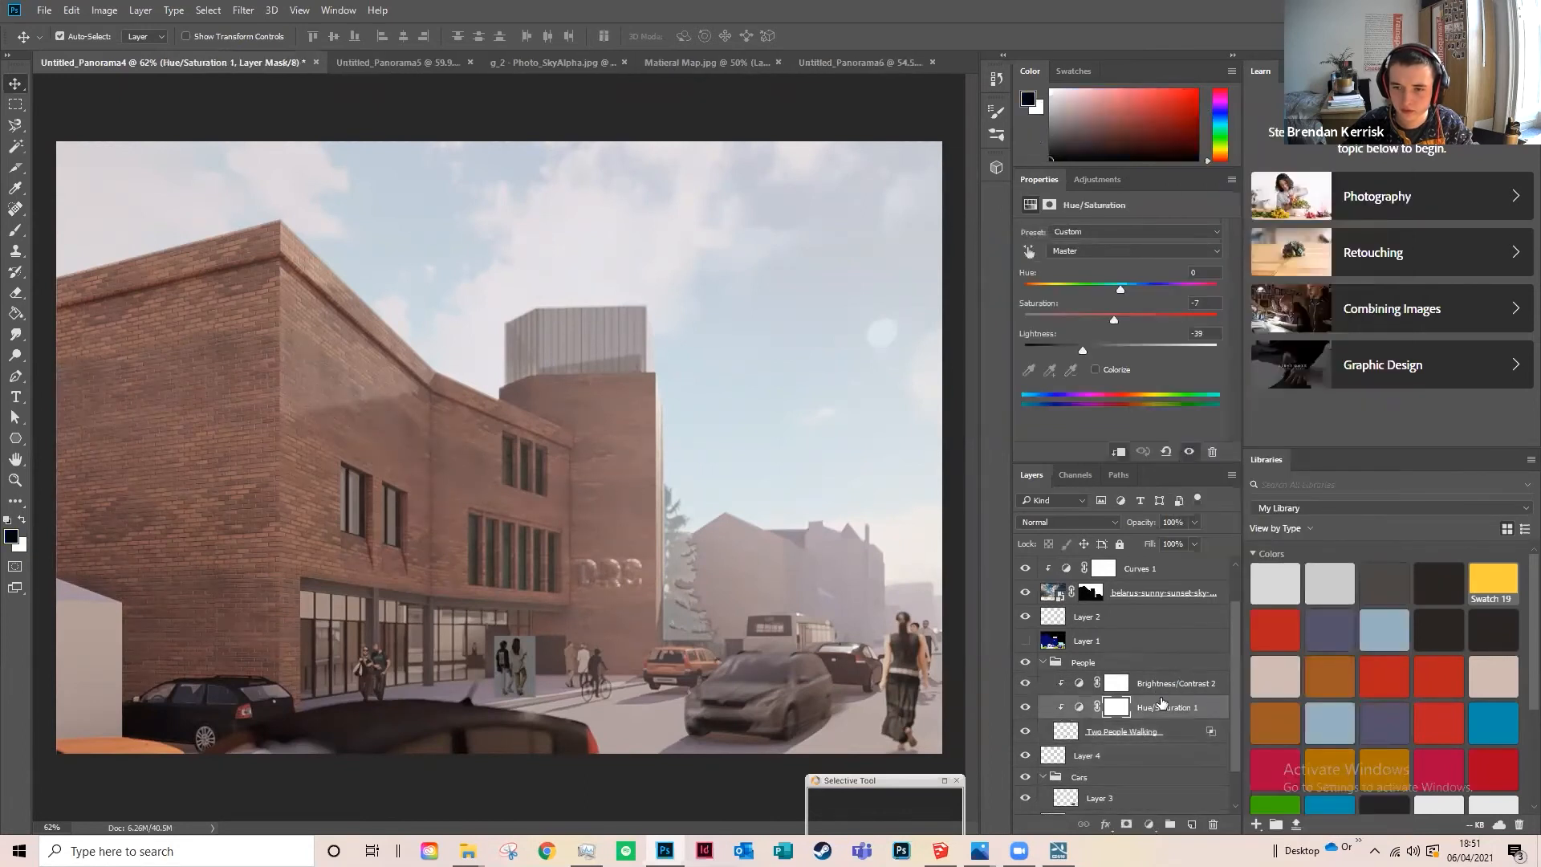
left_click(1173, 686)
left_click(1178, 708, "shift")
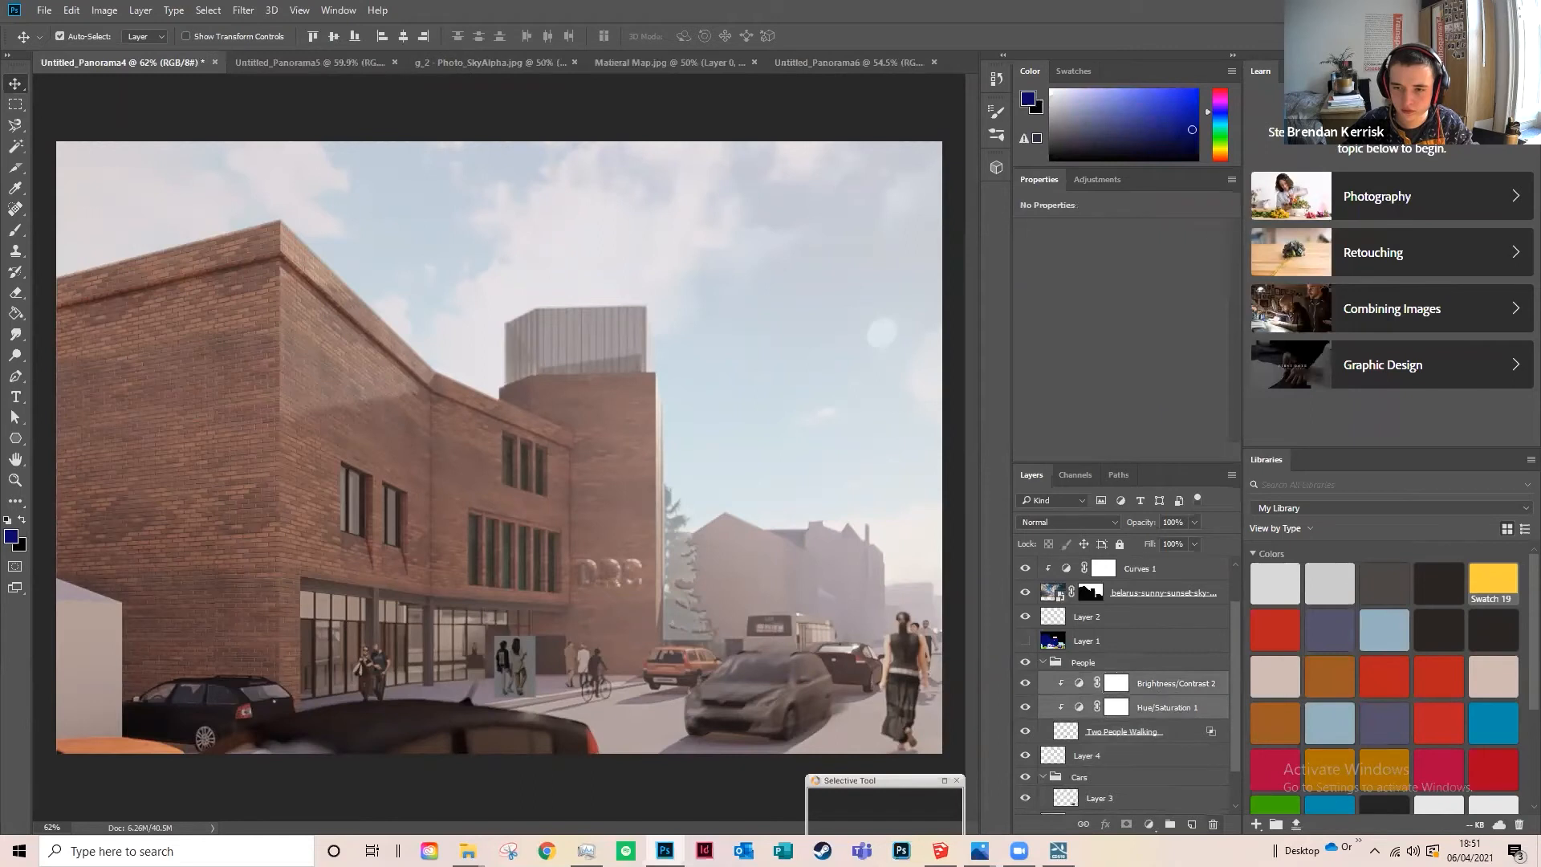
key("Delete")
left_click(687, 310)
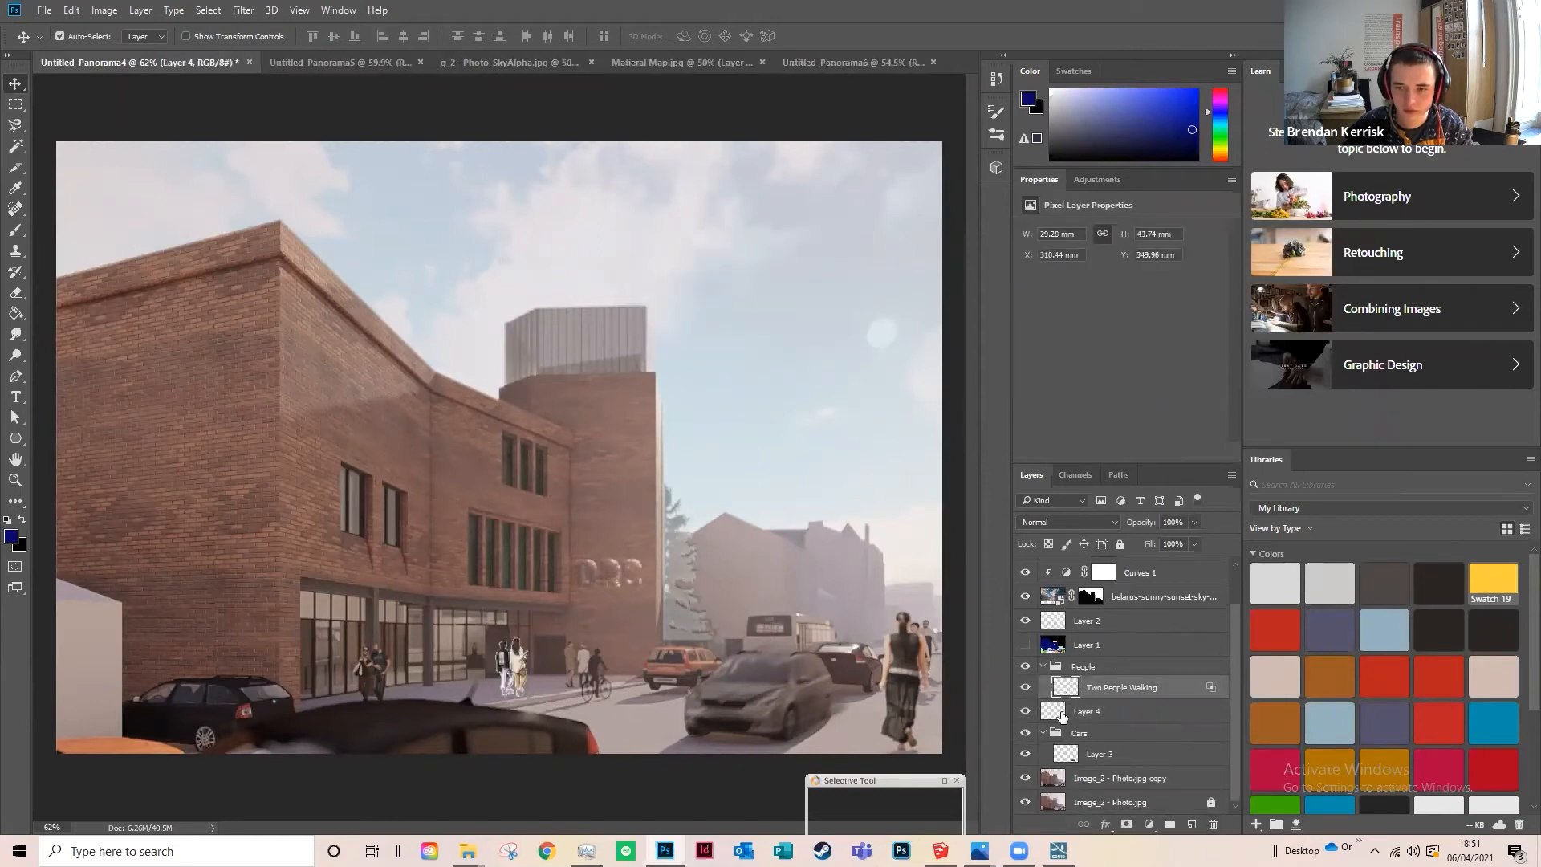
left_click(1057, 711)
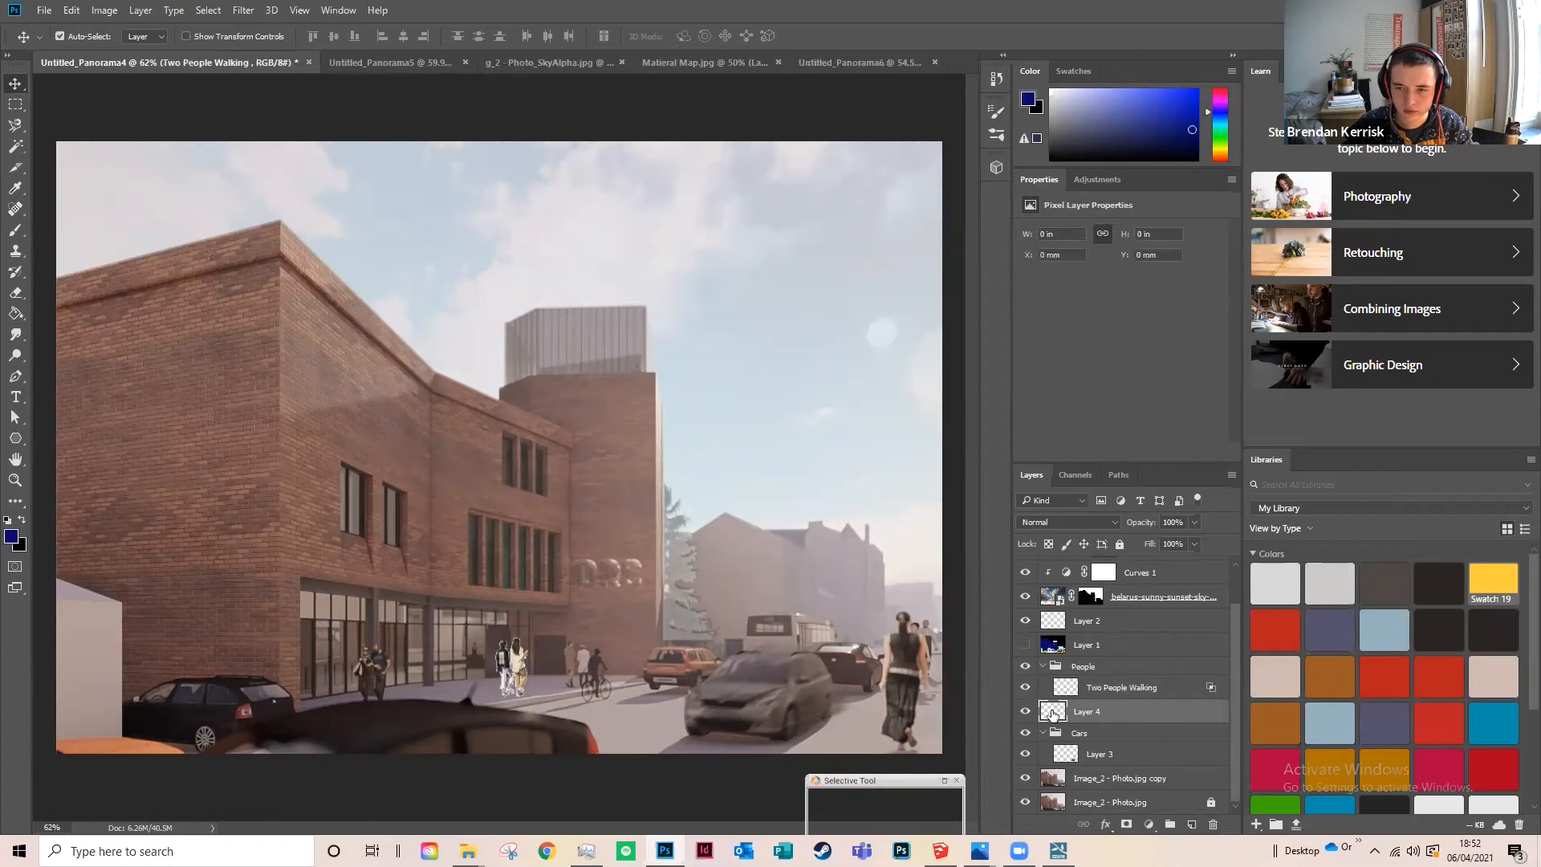
double_click(1054, 711)
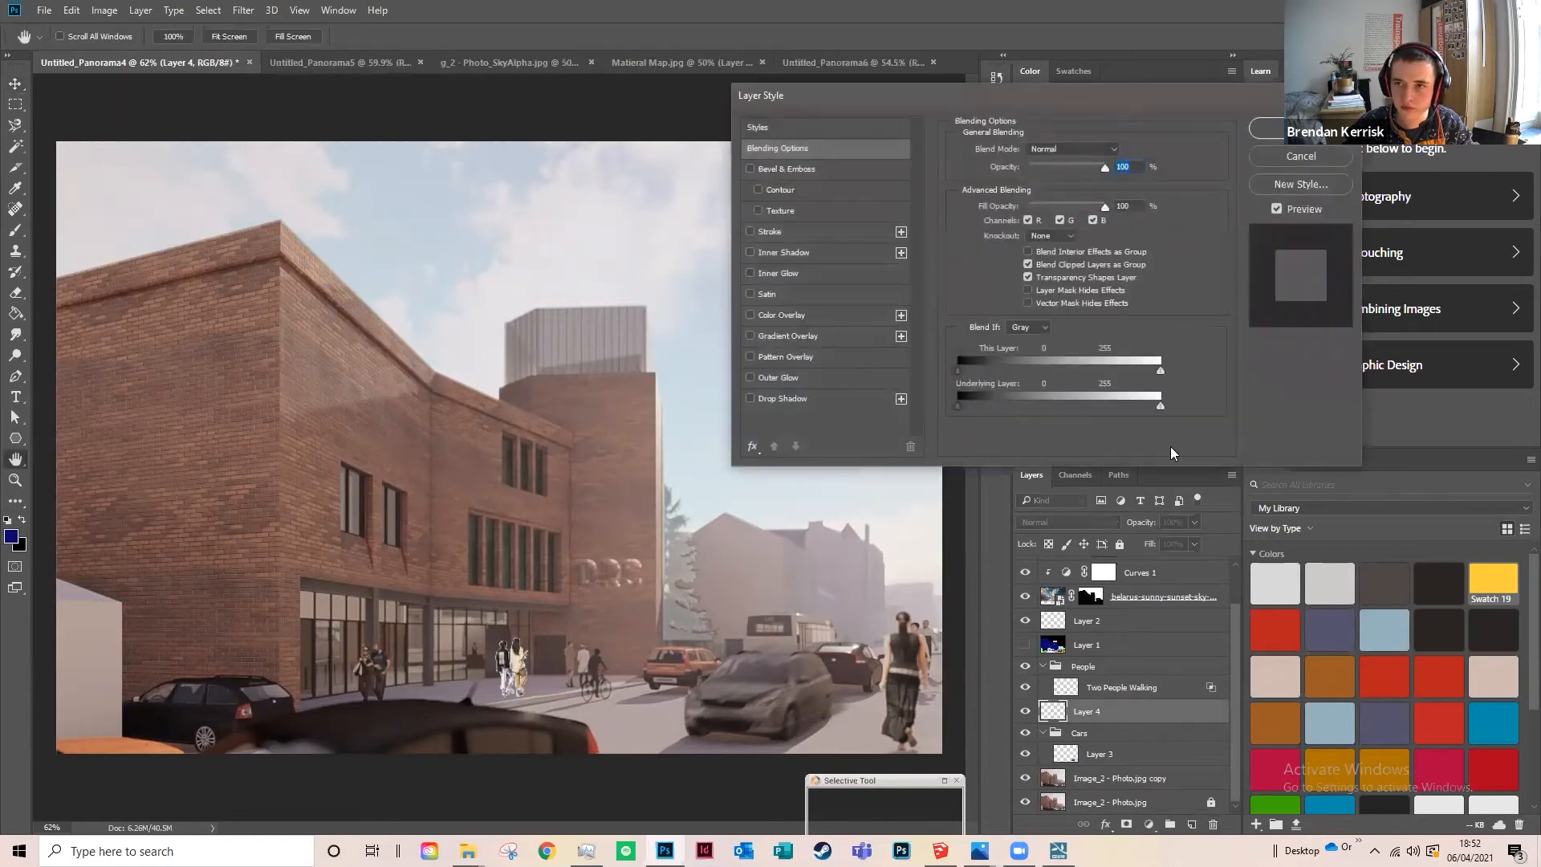
key("Escape")
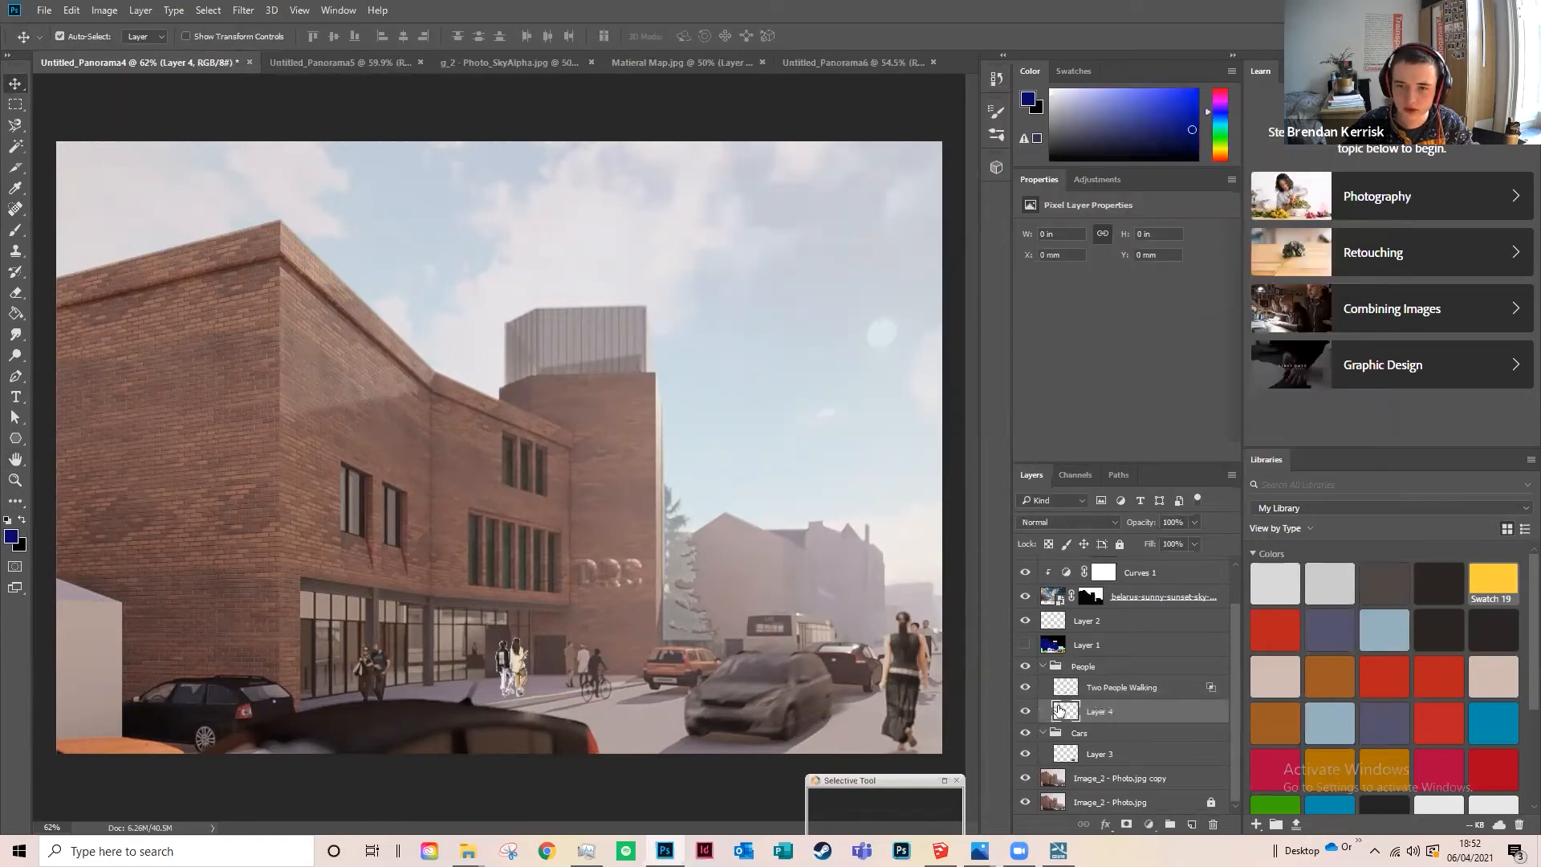
Step: Merge the Two People Walking layer with the blank Layer 4 in the People group
right_click(1062, 689)
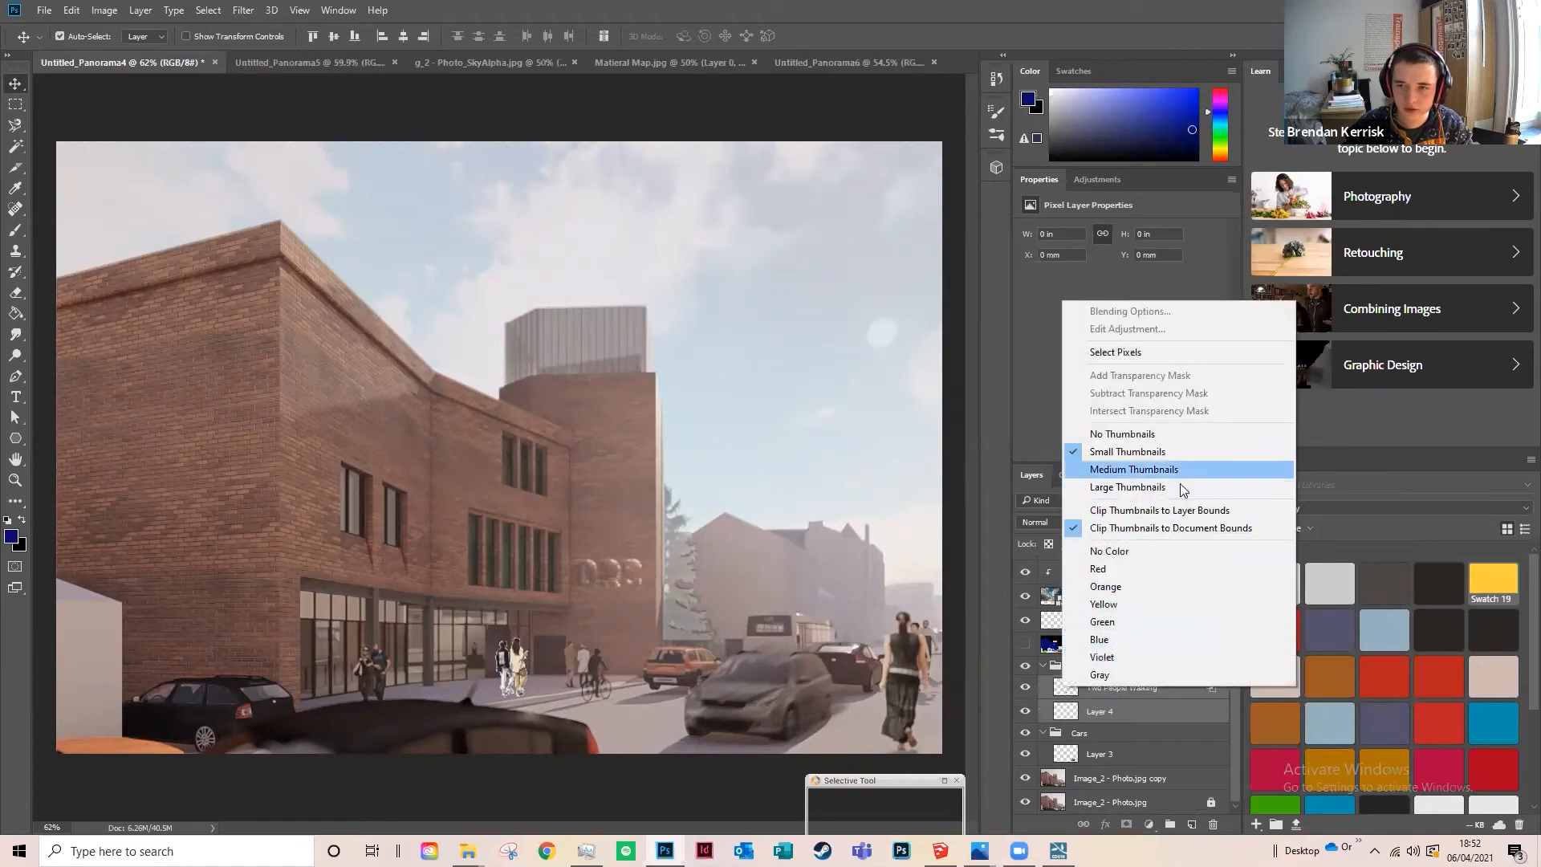
right_click(1118, 713)
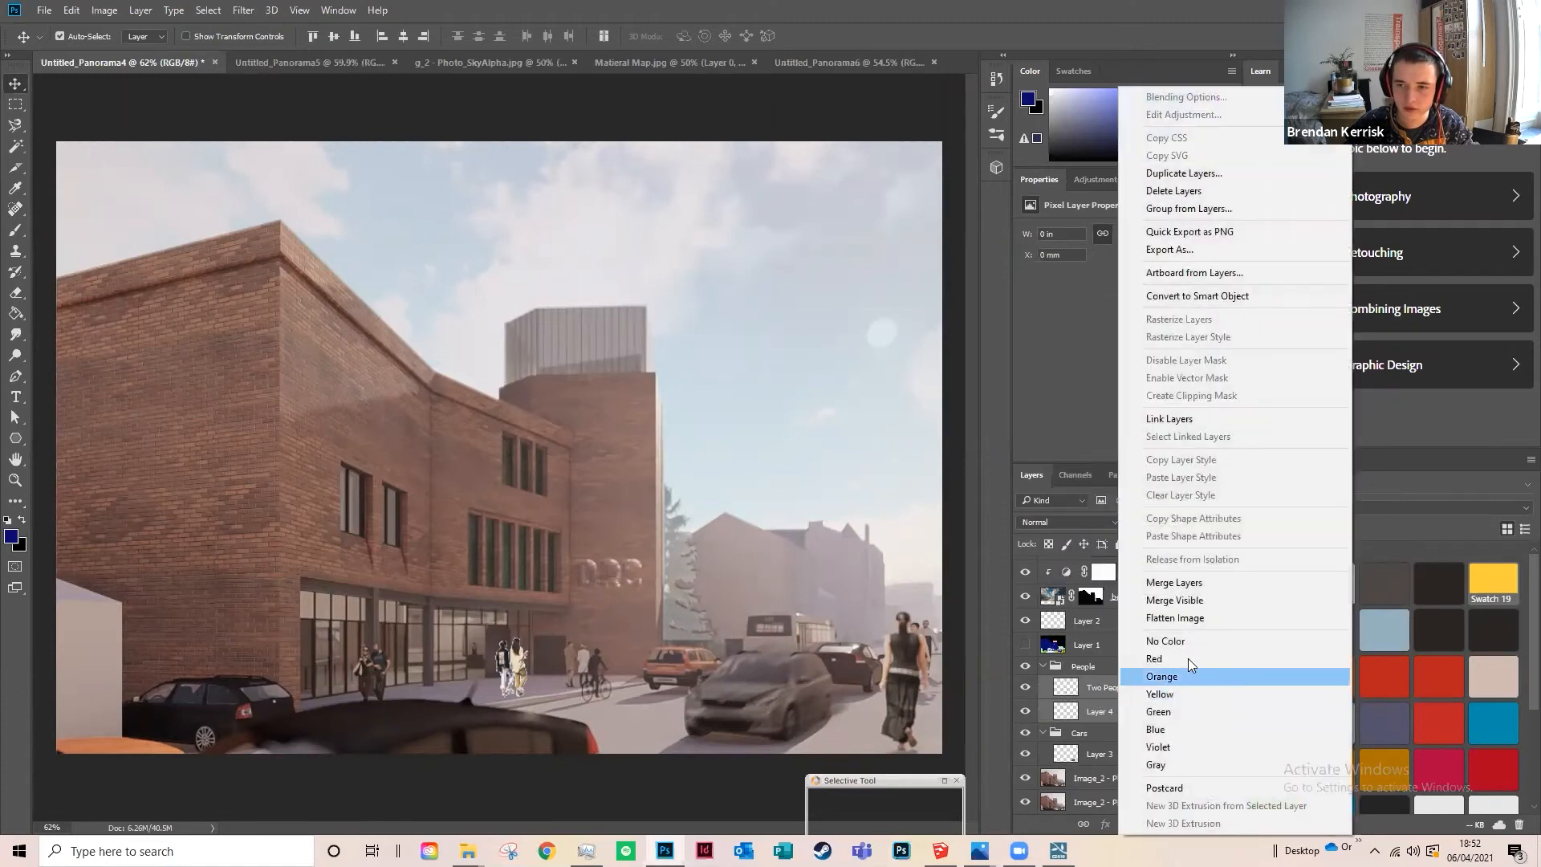
left_click(1204, 583)
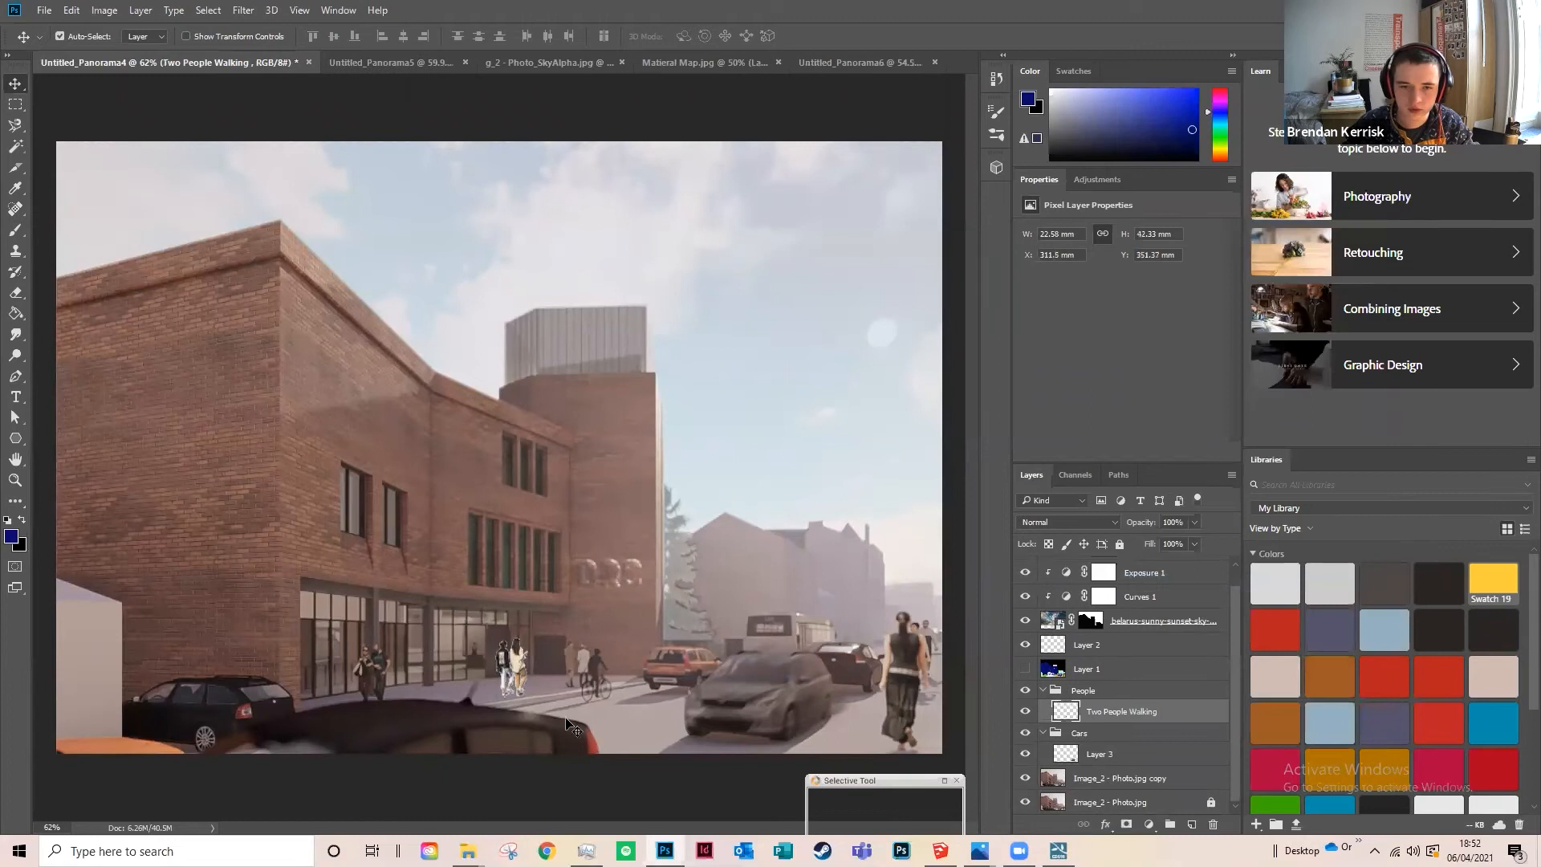
Step: Add a Hue/Saturation adjustment clipped to the Two People Walking layer, with saturation and lightness both at -42
scroll(567, 725, "up", 8)
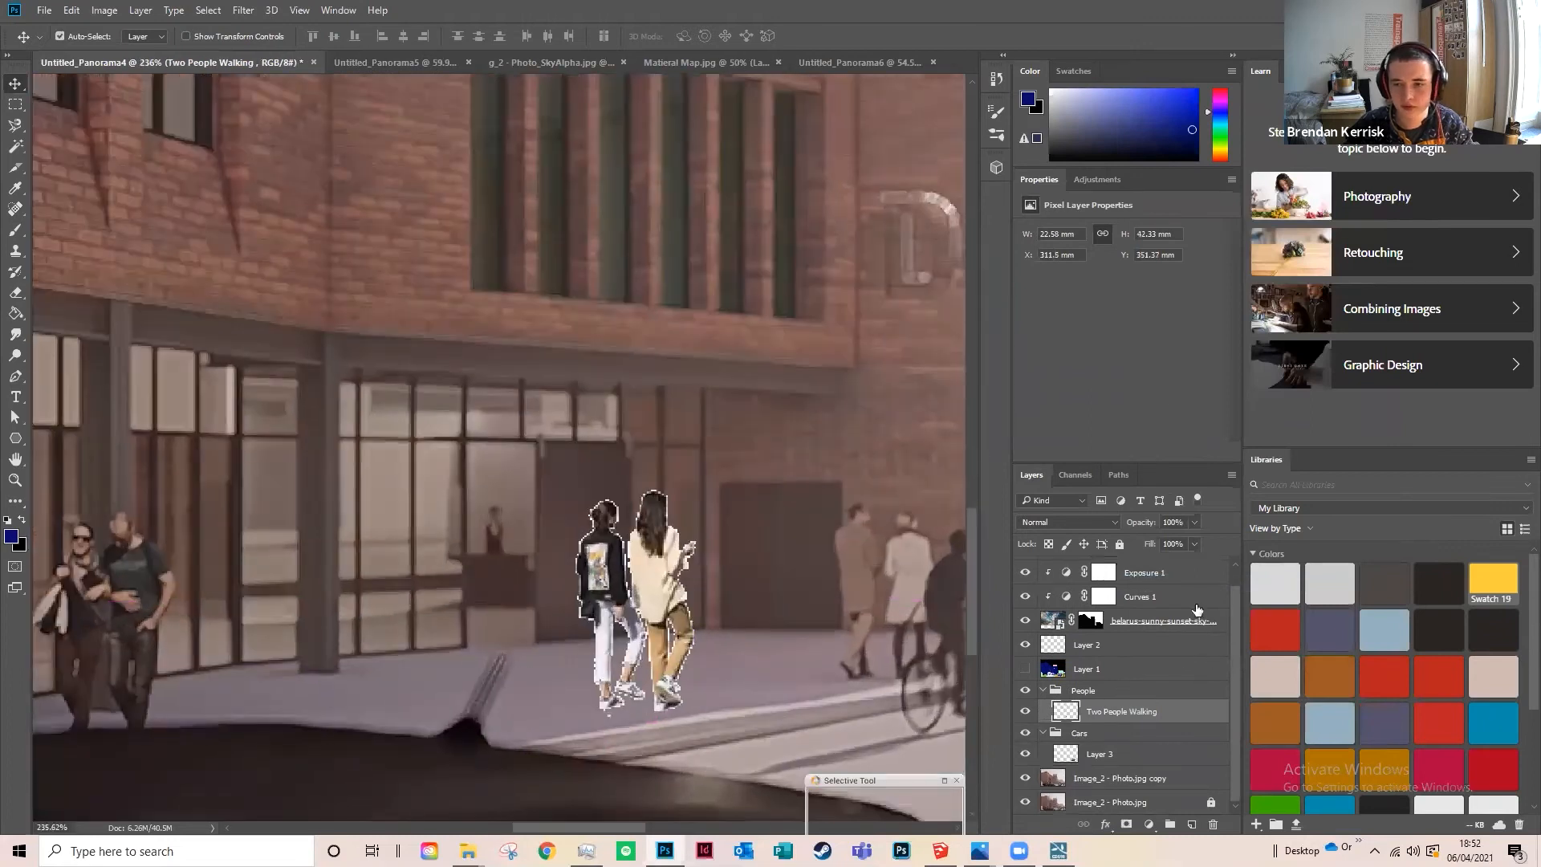
left_click(1096, 179)
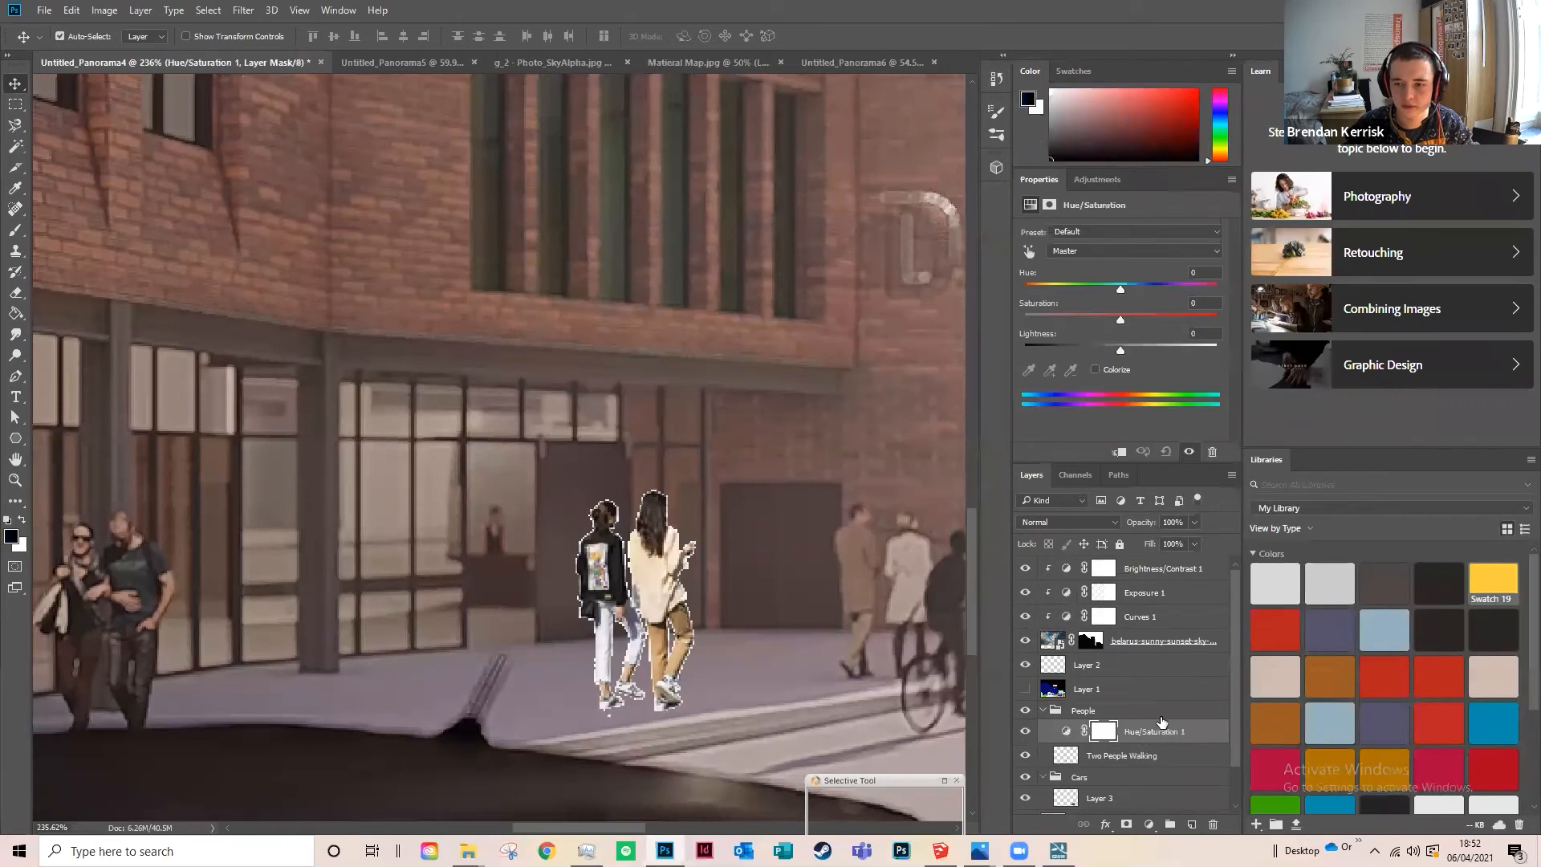
right_click(1160, 717)
right_click(1158, 732)
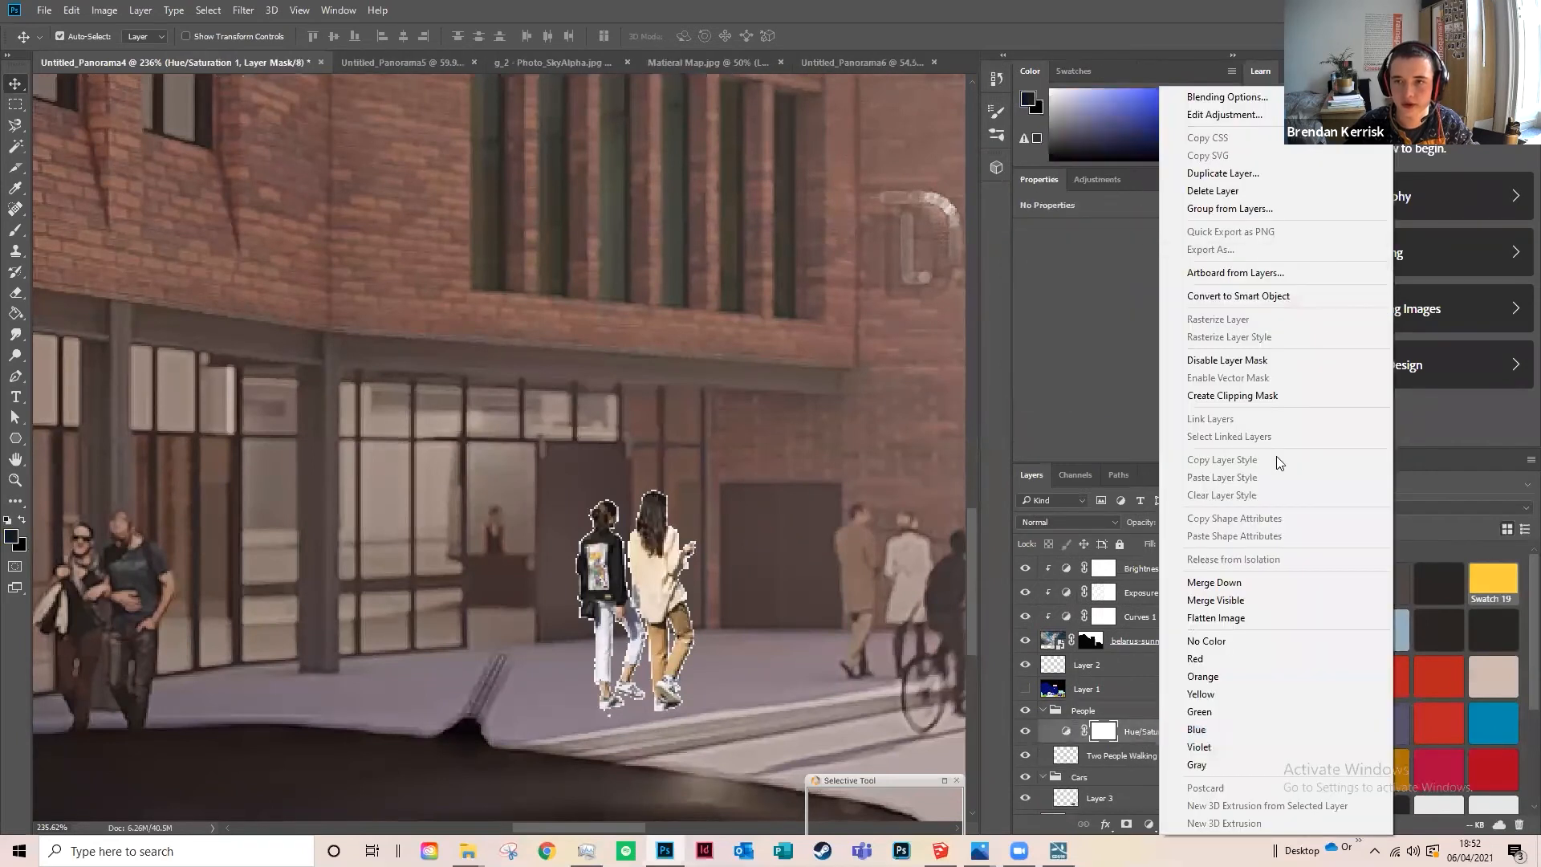
left_click(1273, 396)
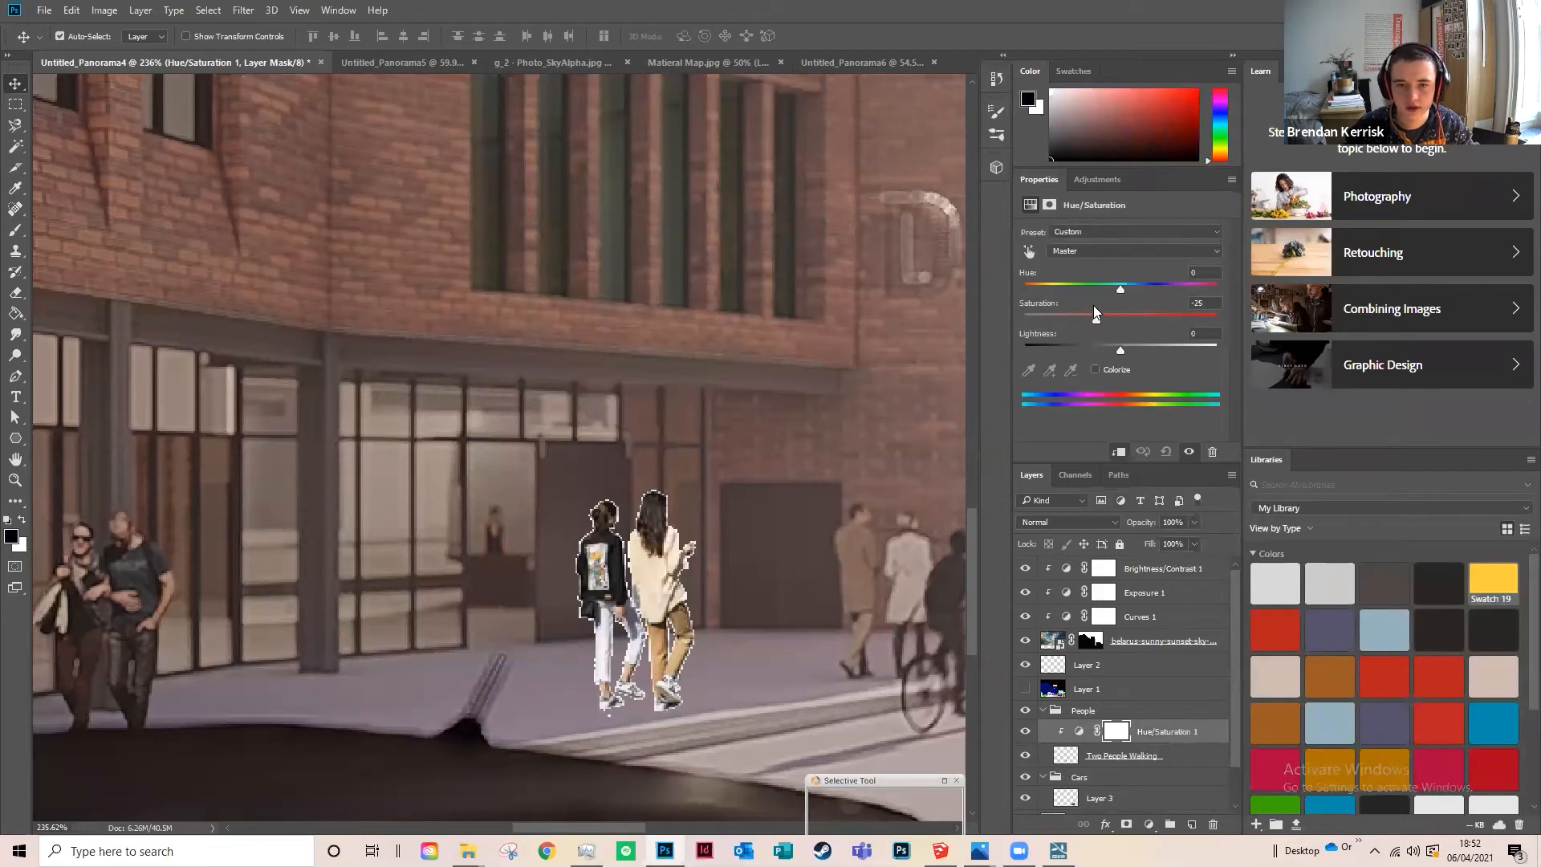
left_click_drag(1116, 350, 1080, 338)
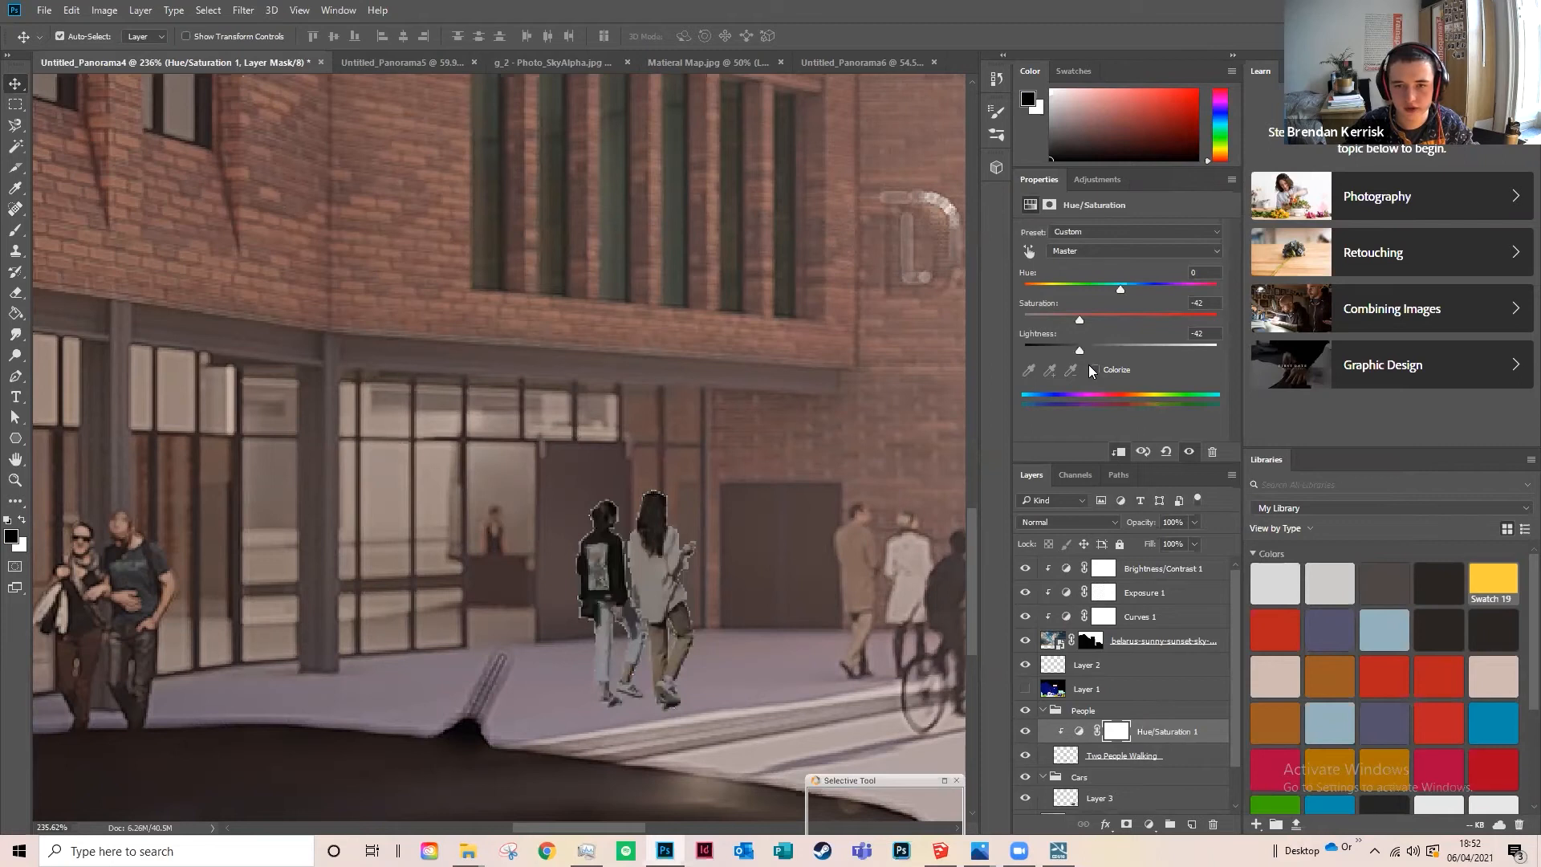
left_click(1098, 180)
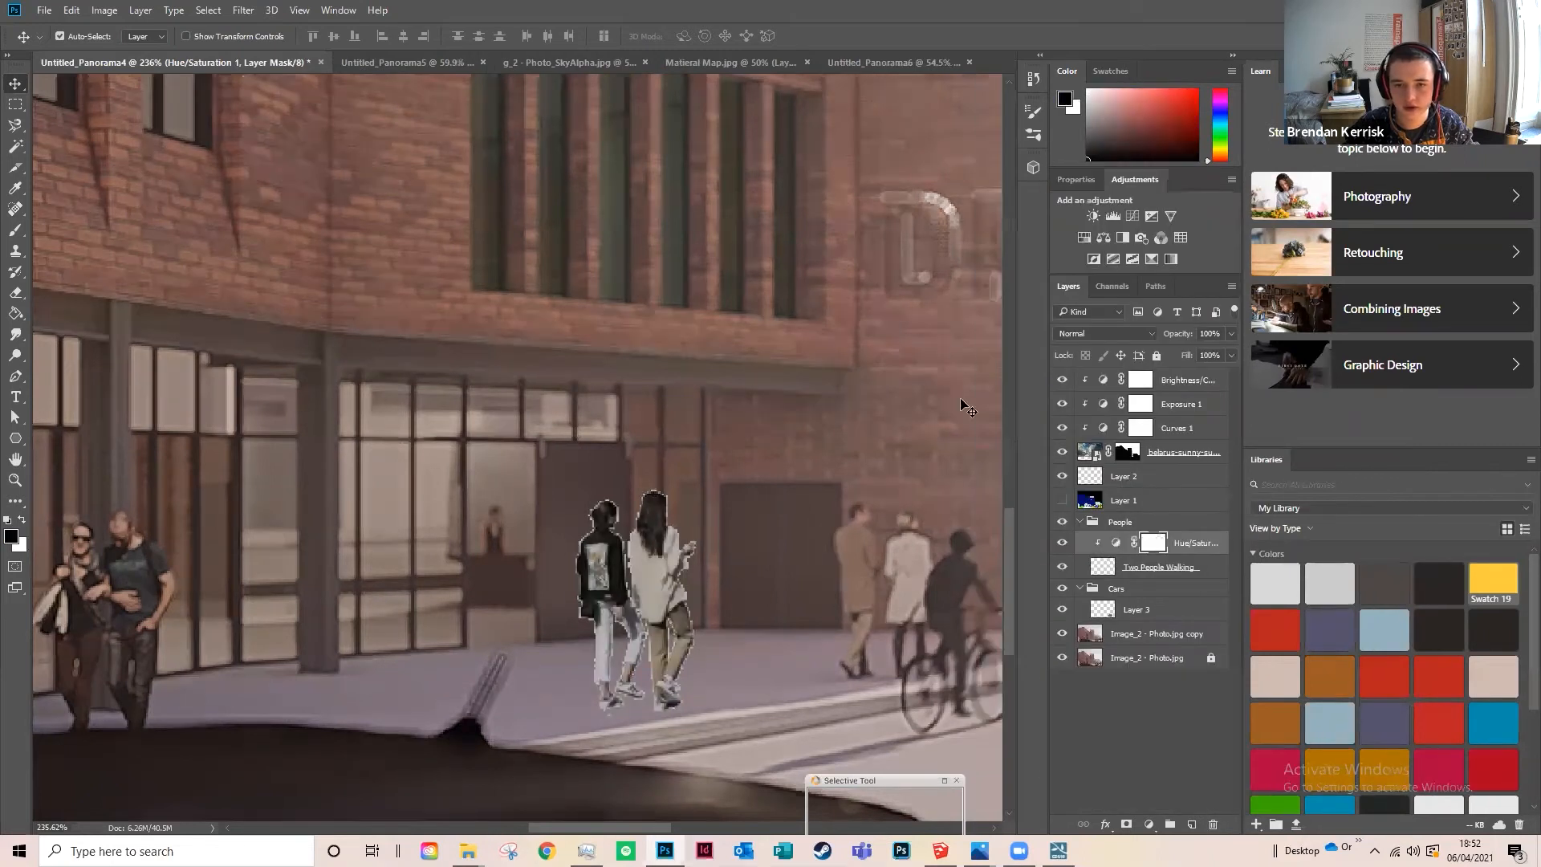
Step: Compare the two walking figures in the full scene with and without the Hue/Saturation adjustment
scroll(539, 550, "down", 5)
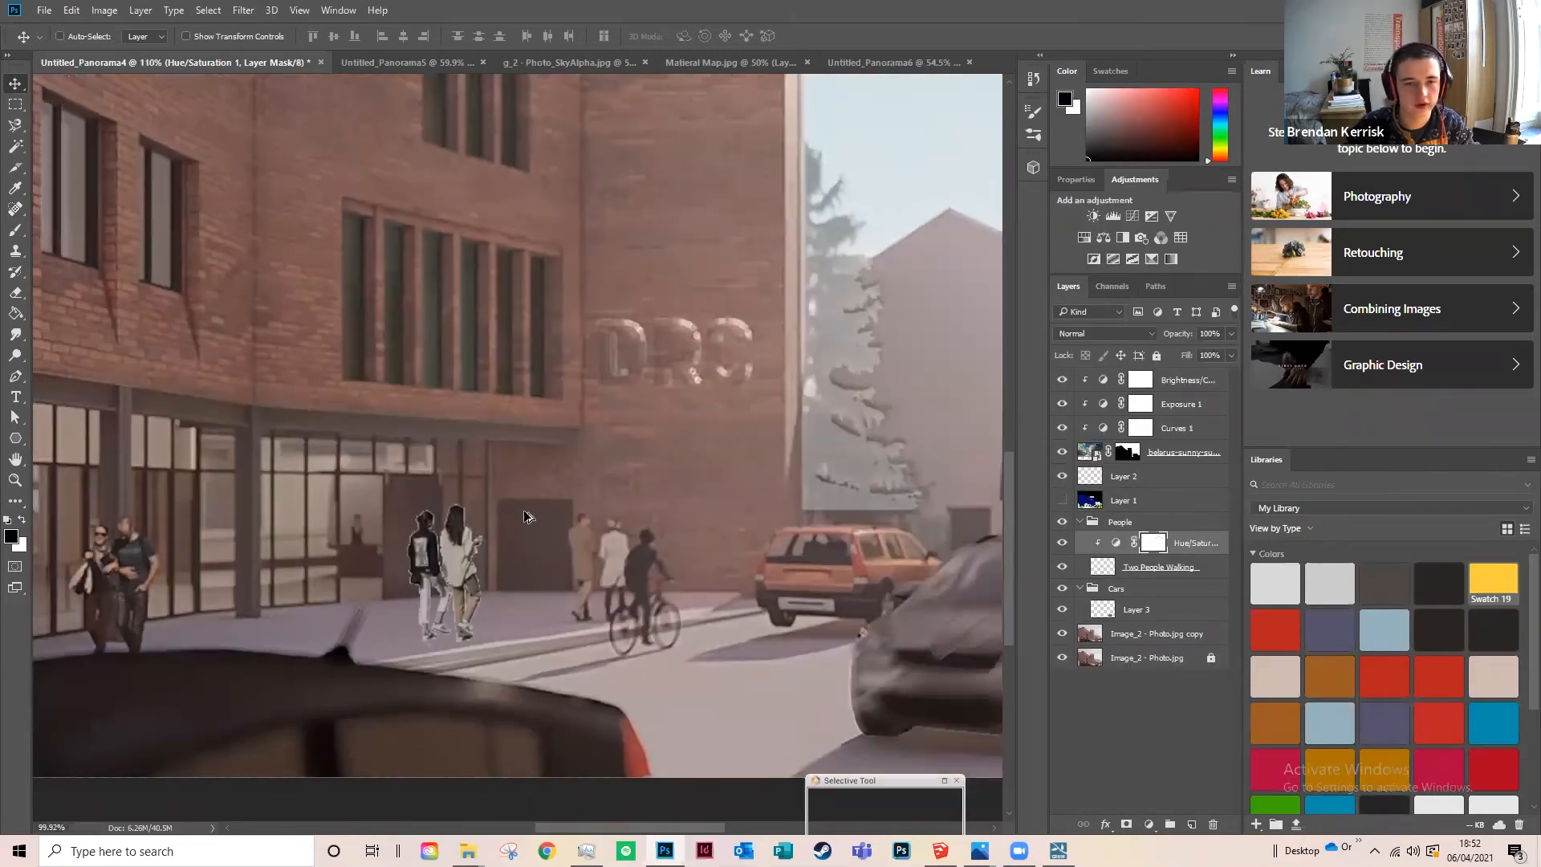
scroll(540, 550, "down", 2)
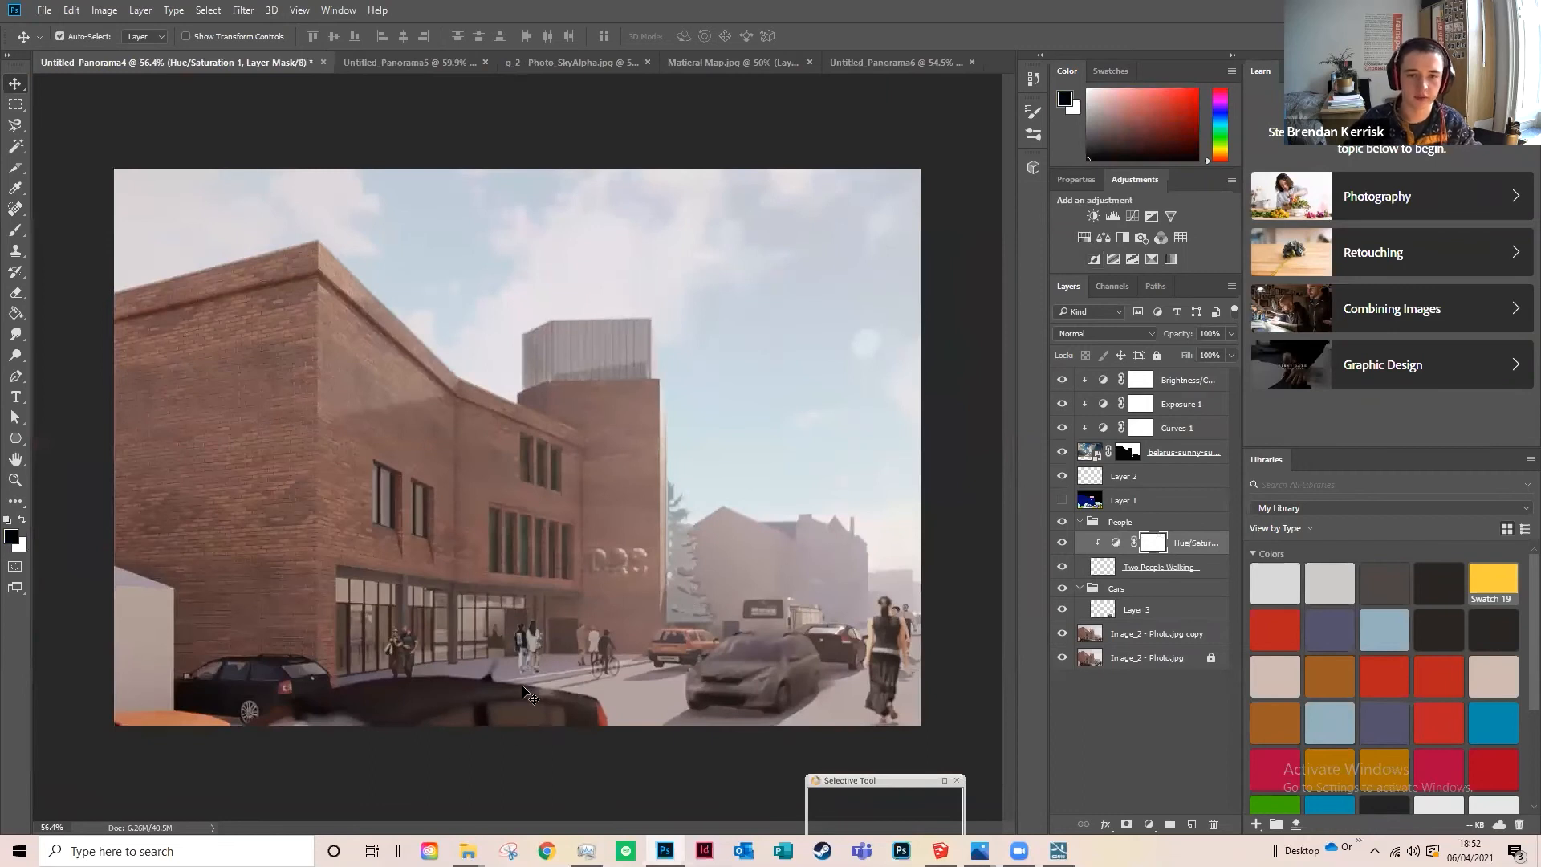
left_click(1061, 543)
left_click(1062, 542)
left_click(1064, 543)
left_click(1065, 543)
scroll(453, 678, "up", 3)
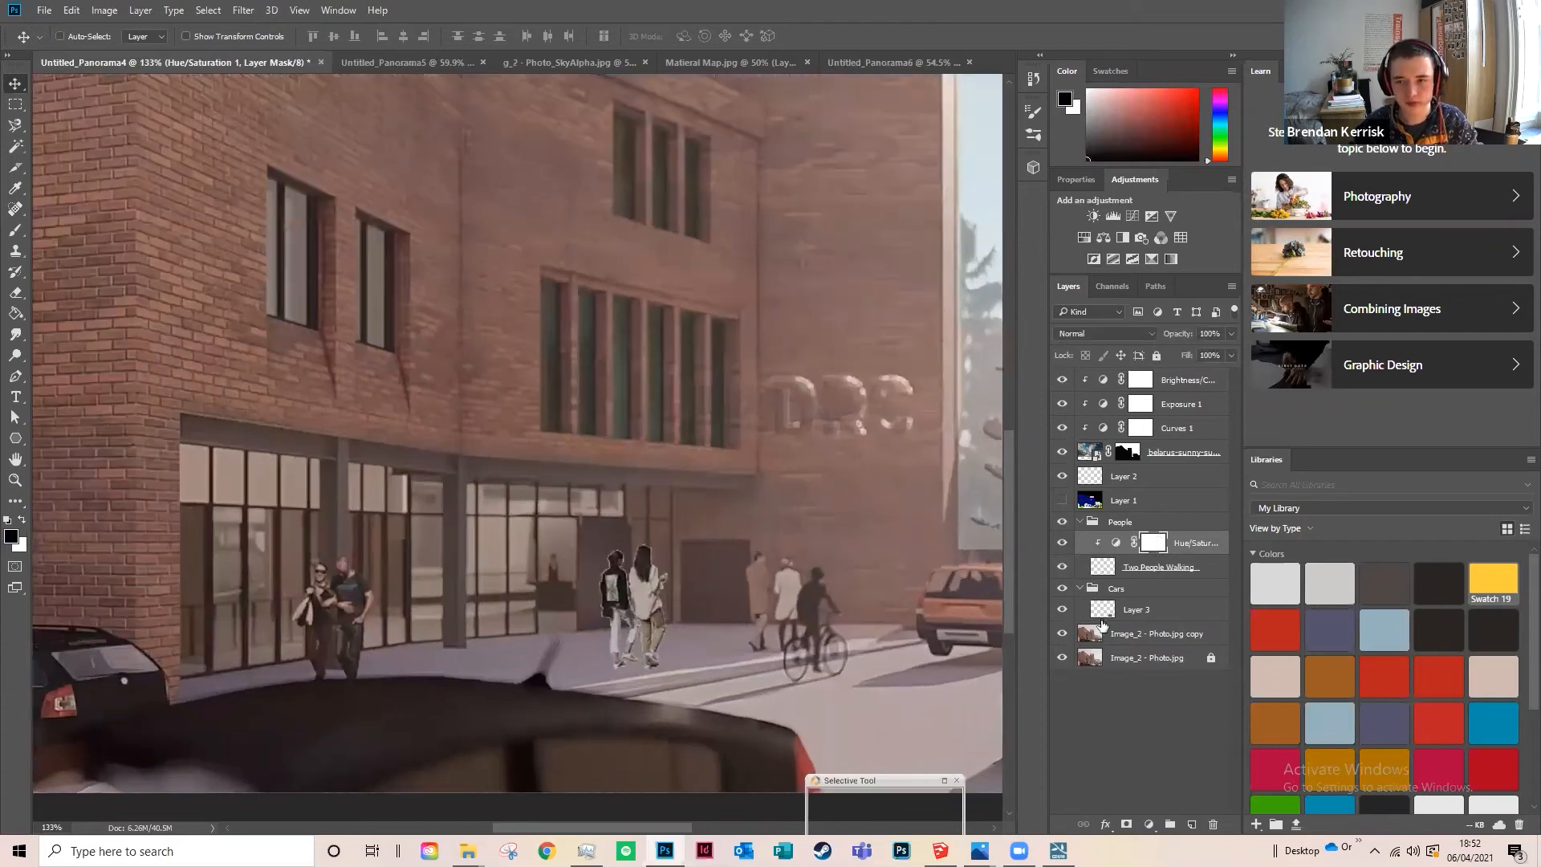
scroll(770, 630, "up", 1)
Step: Duplicate the Two People Walking layer within the same document
left_click(1106, 572)
scroll(805, 585, "up", 2)
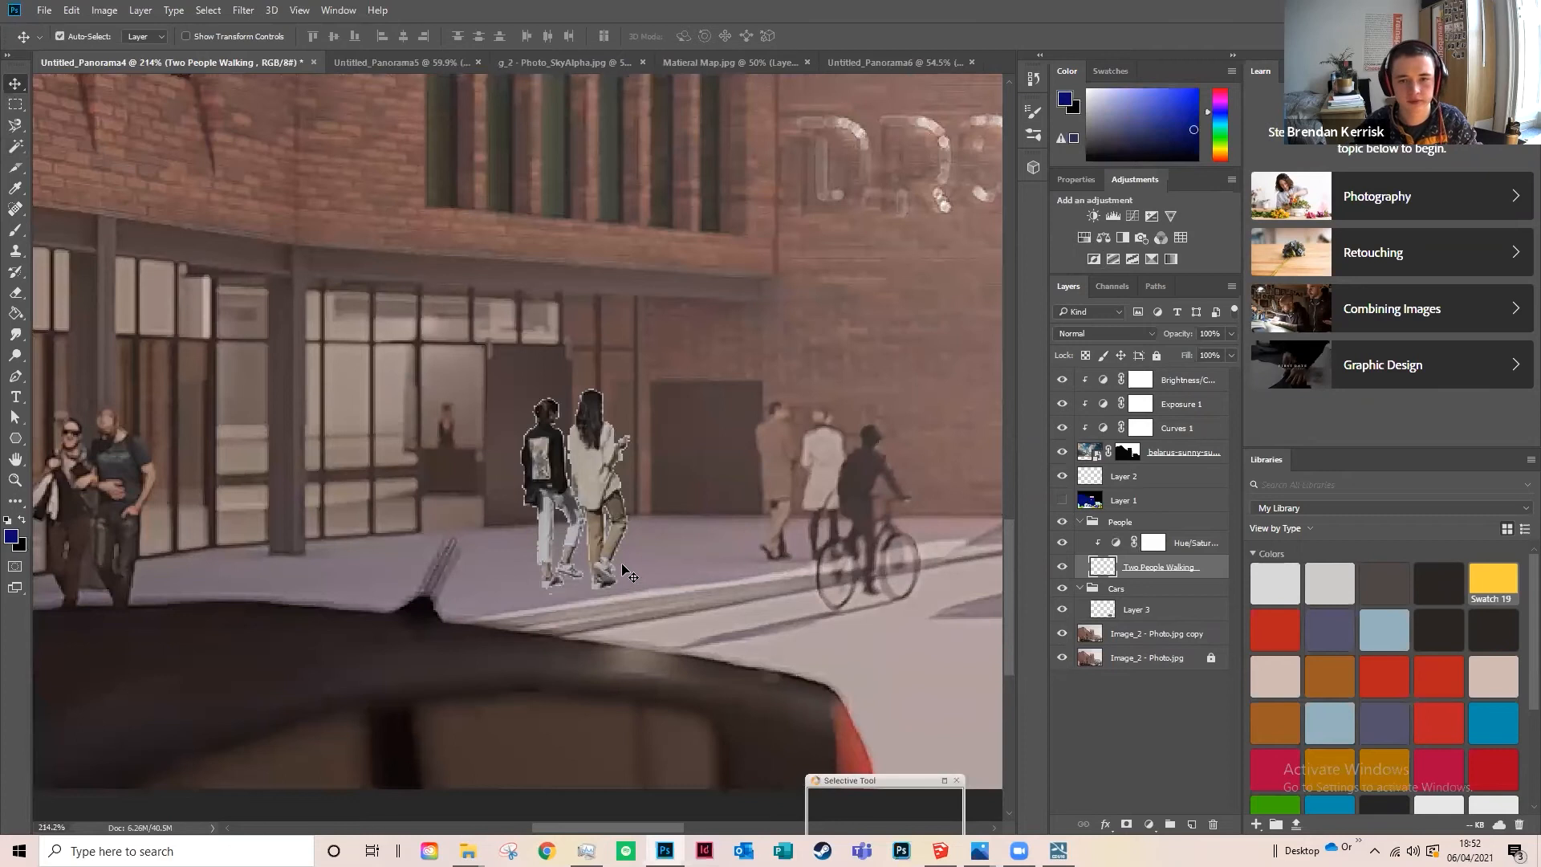
right_click(1104, 568)
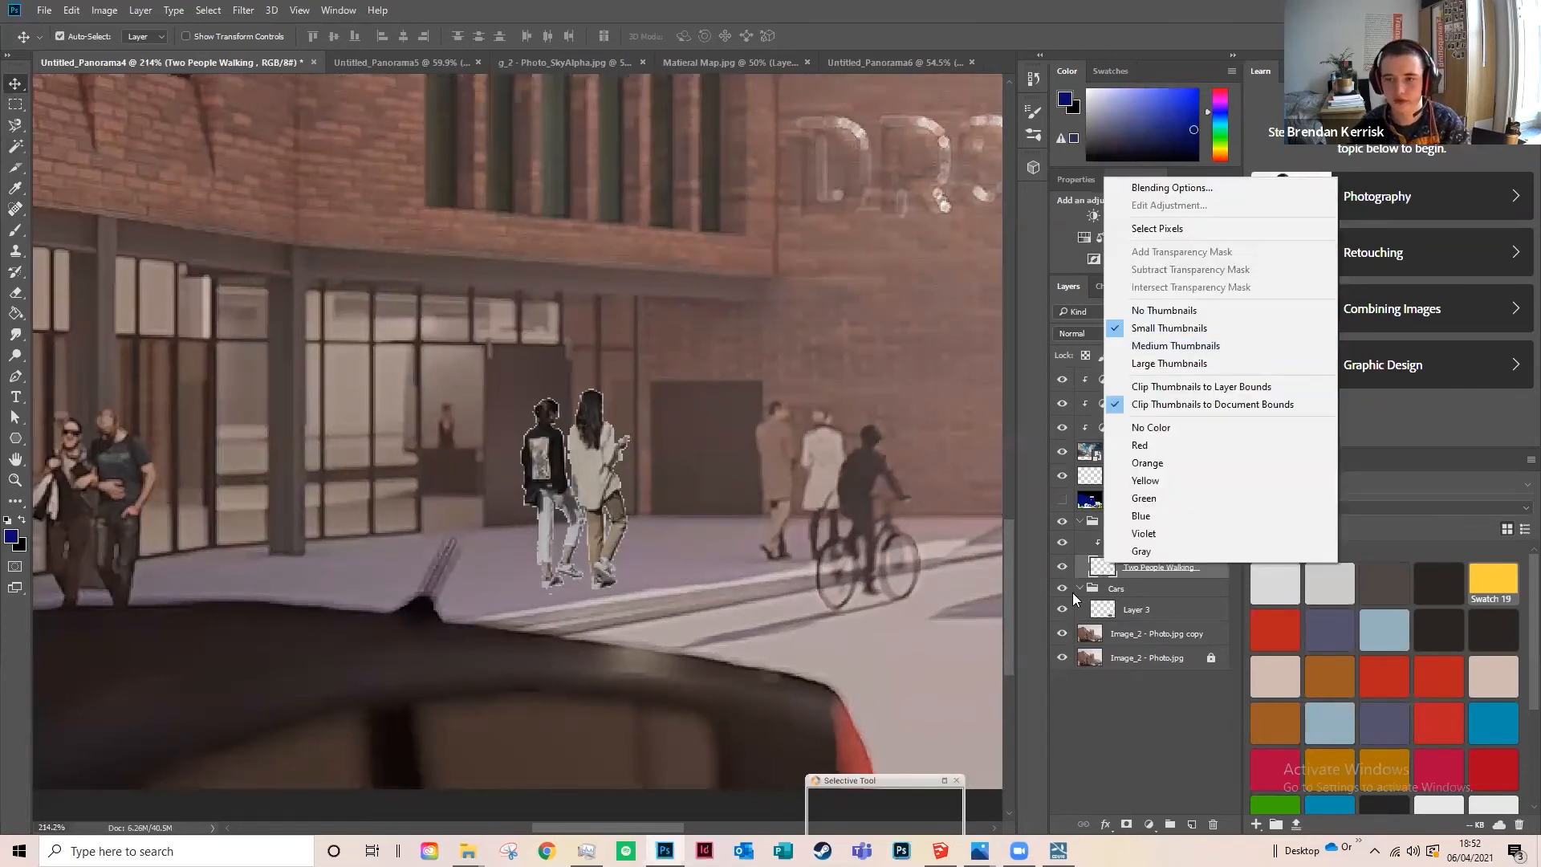
key("Escape")
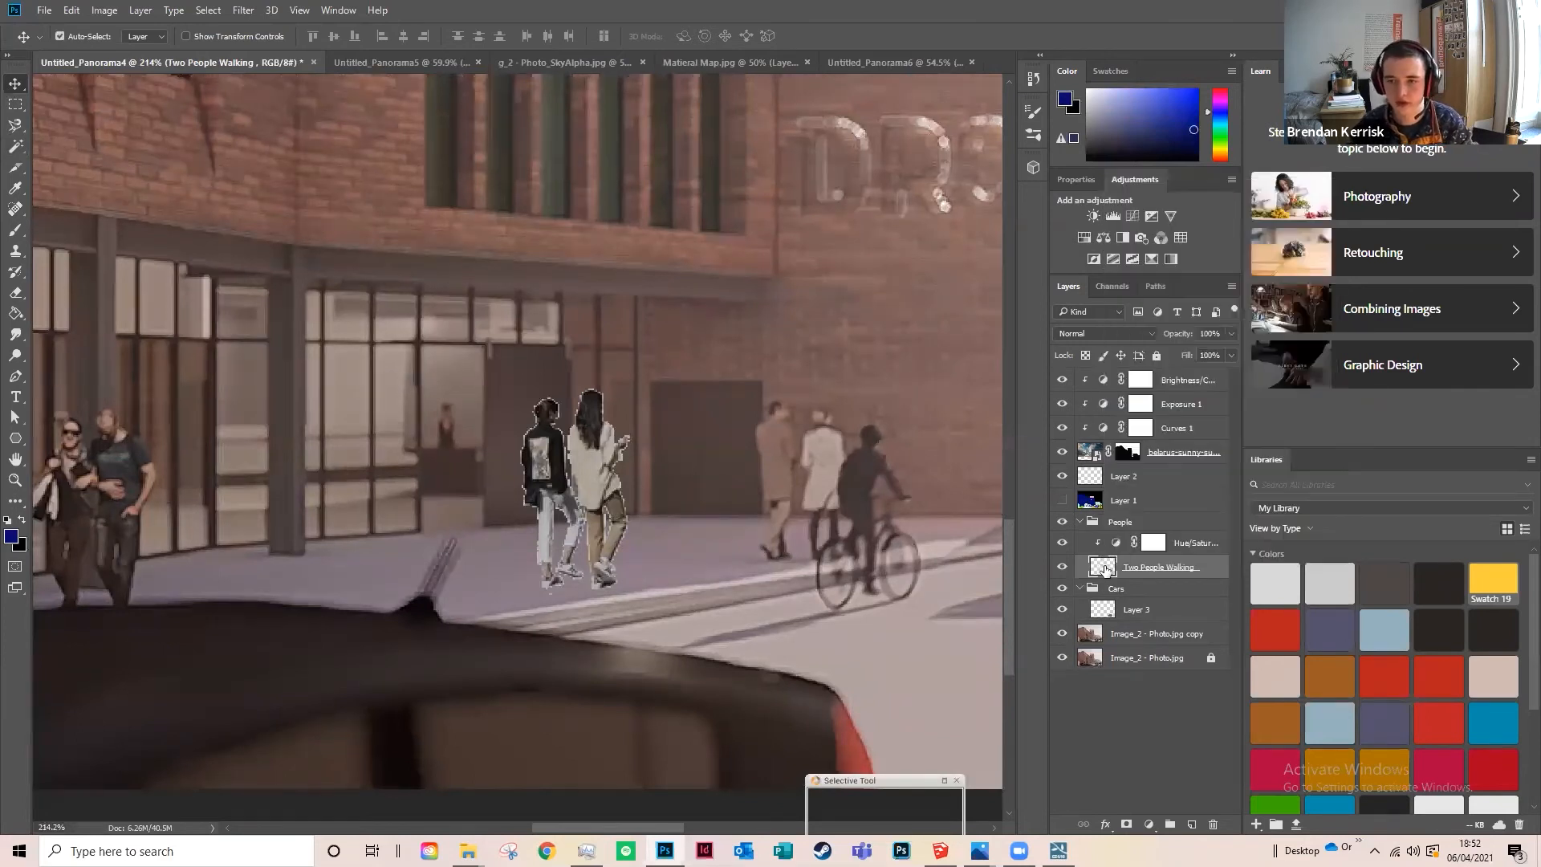
right_click(1215, 572)
left_click(1318, 178)
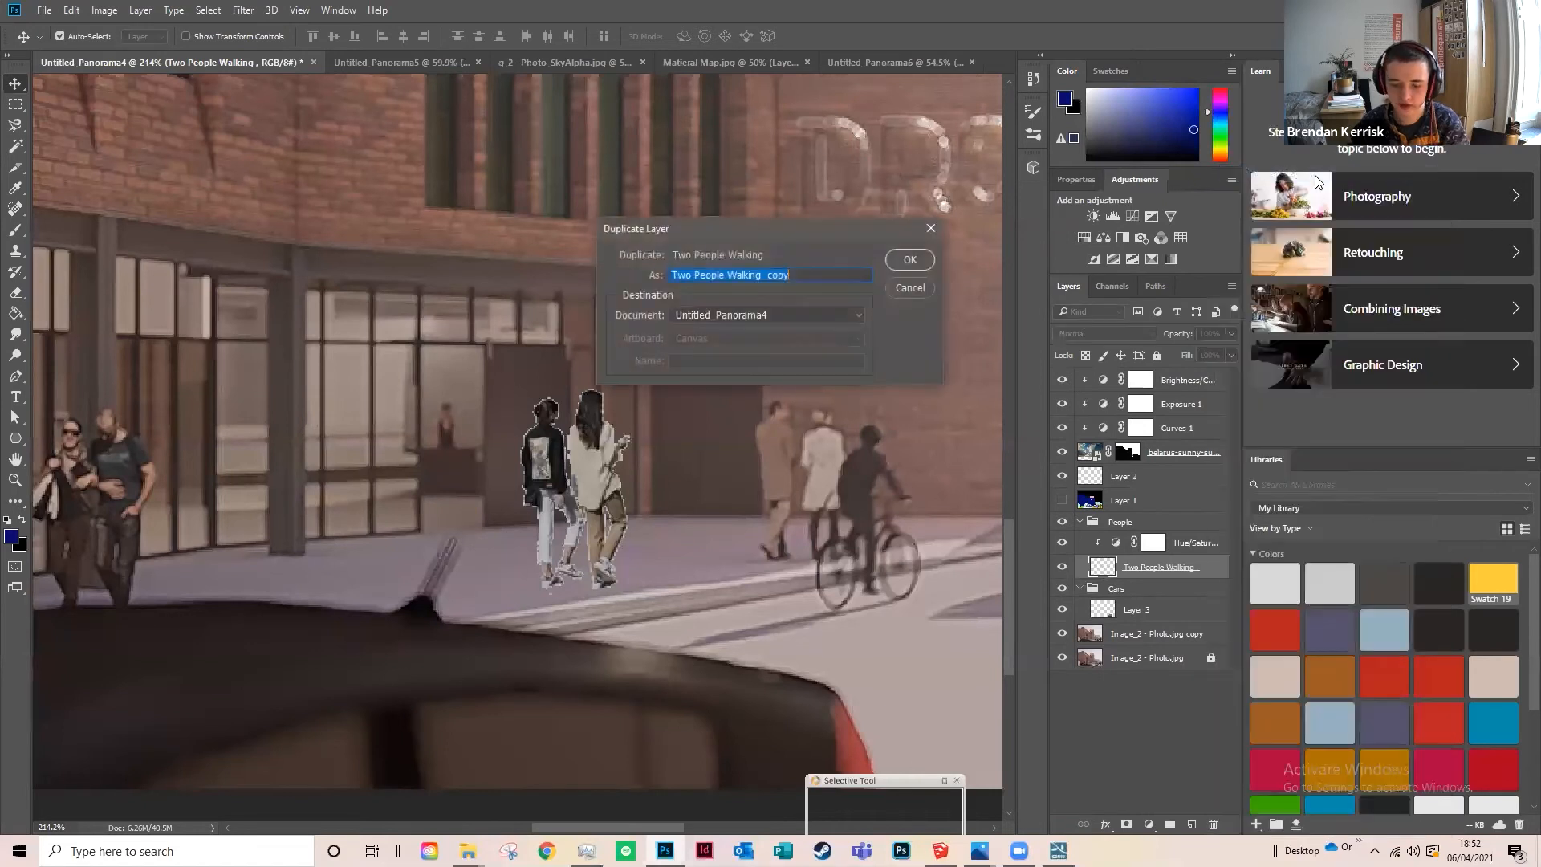
key("Return")
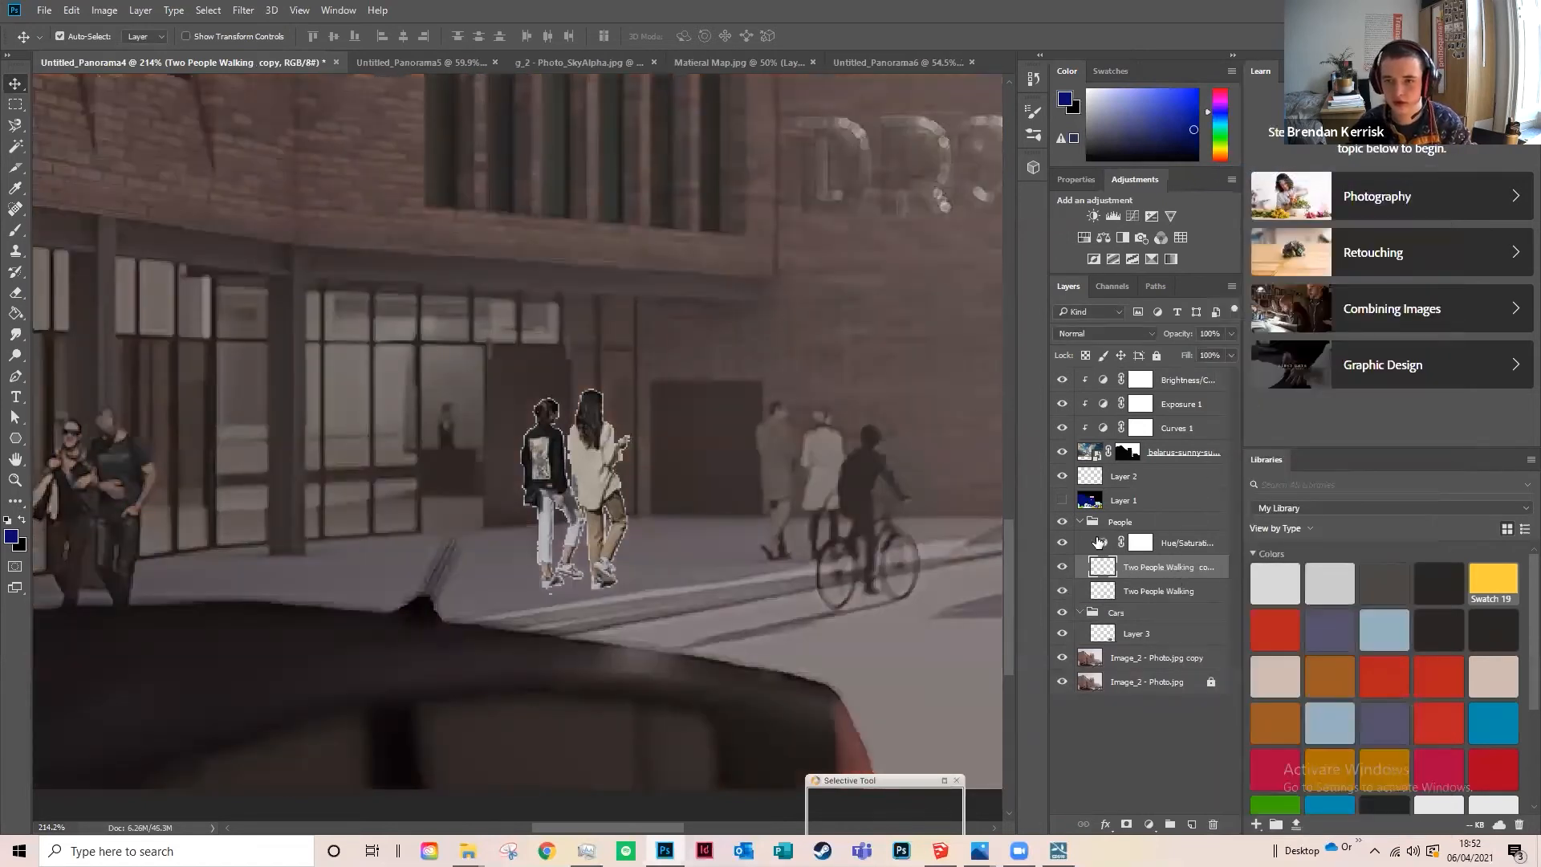
Step: Place the Hue/Saturation adjustment beneath the duplicated people layer and clip it to the original Two People Walking layer
left_click(1105, 545)
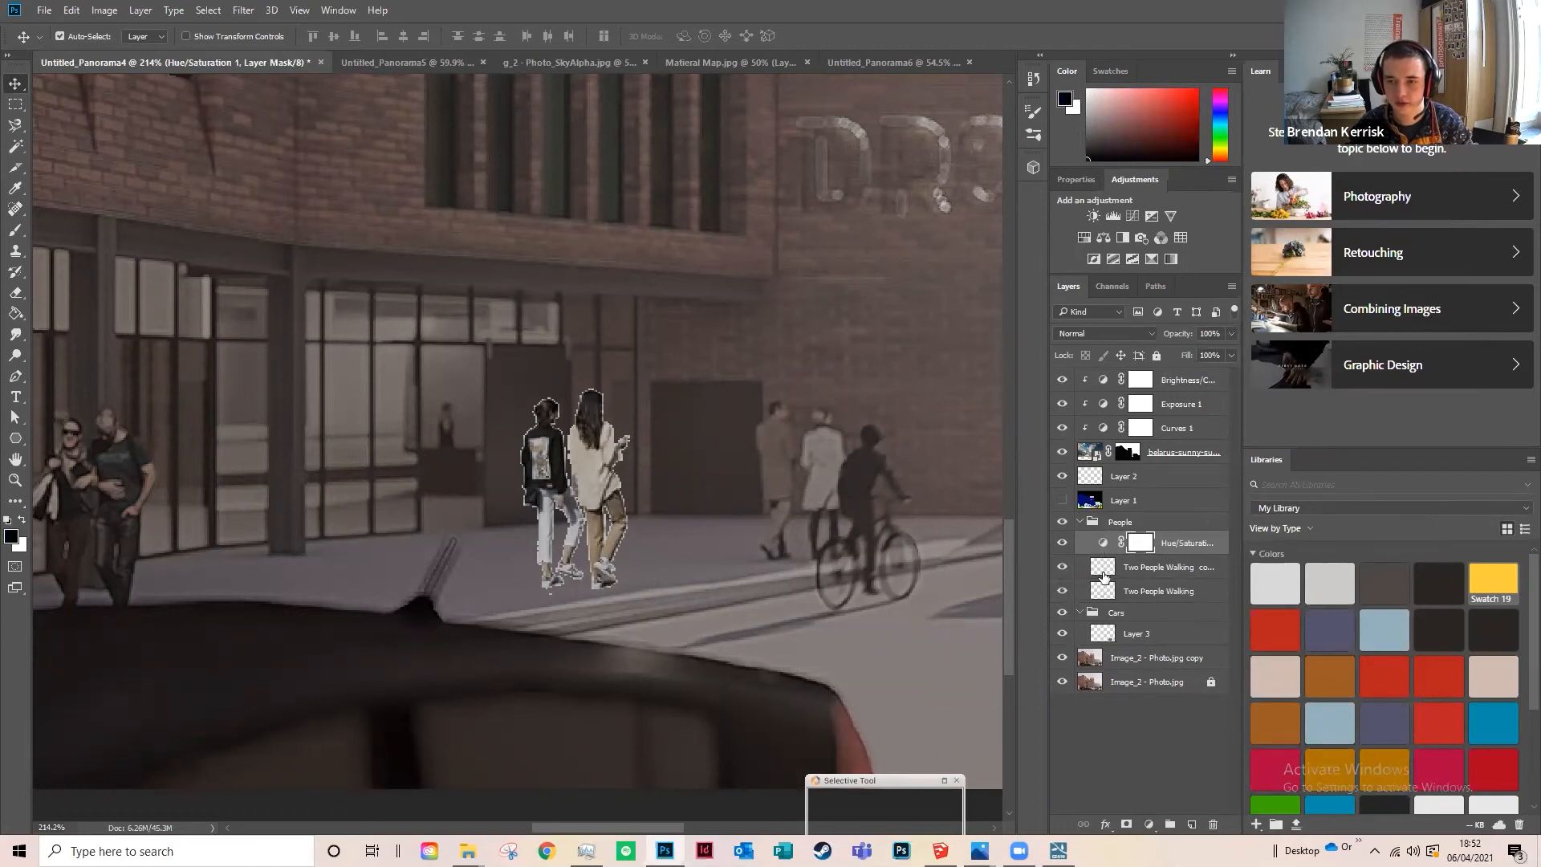
mouse_move(1102, 542)
left_mouse_down()
mouse_move(1118, 595)
mouse_move(1110, 537)
left_mouse_up()
left_click(1127, 569)
left_click(1178, 569)
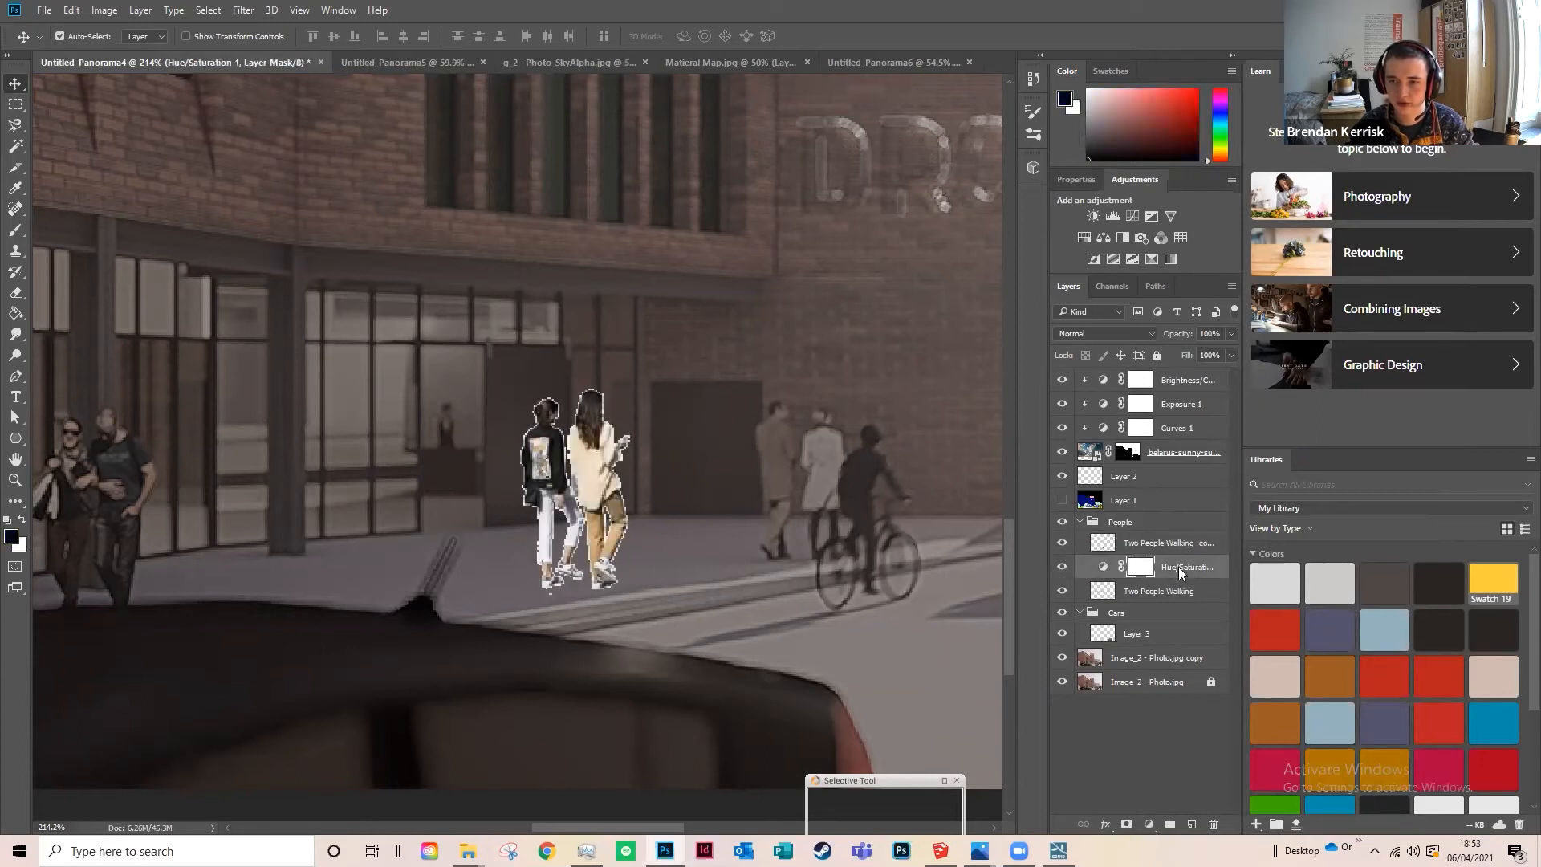
right_click(1178, 567)
left_click(1256, 397)
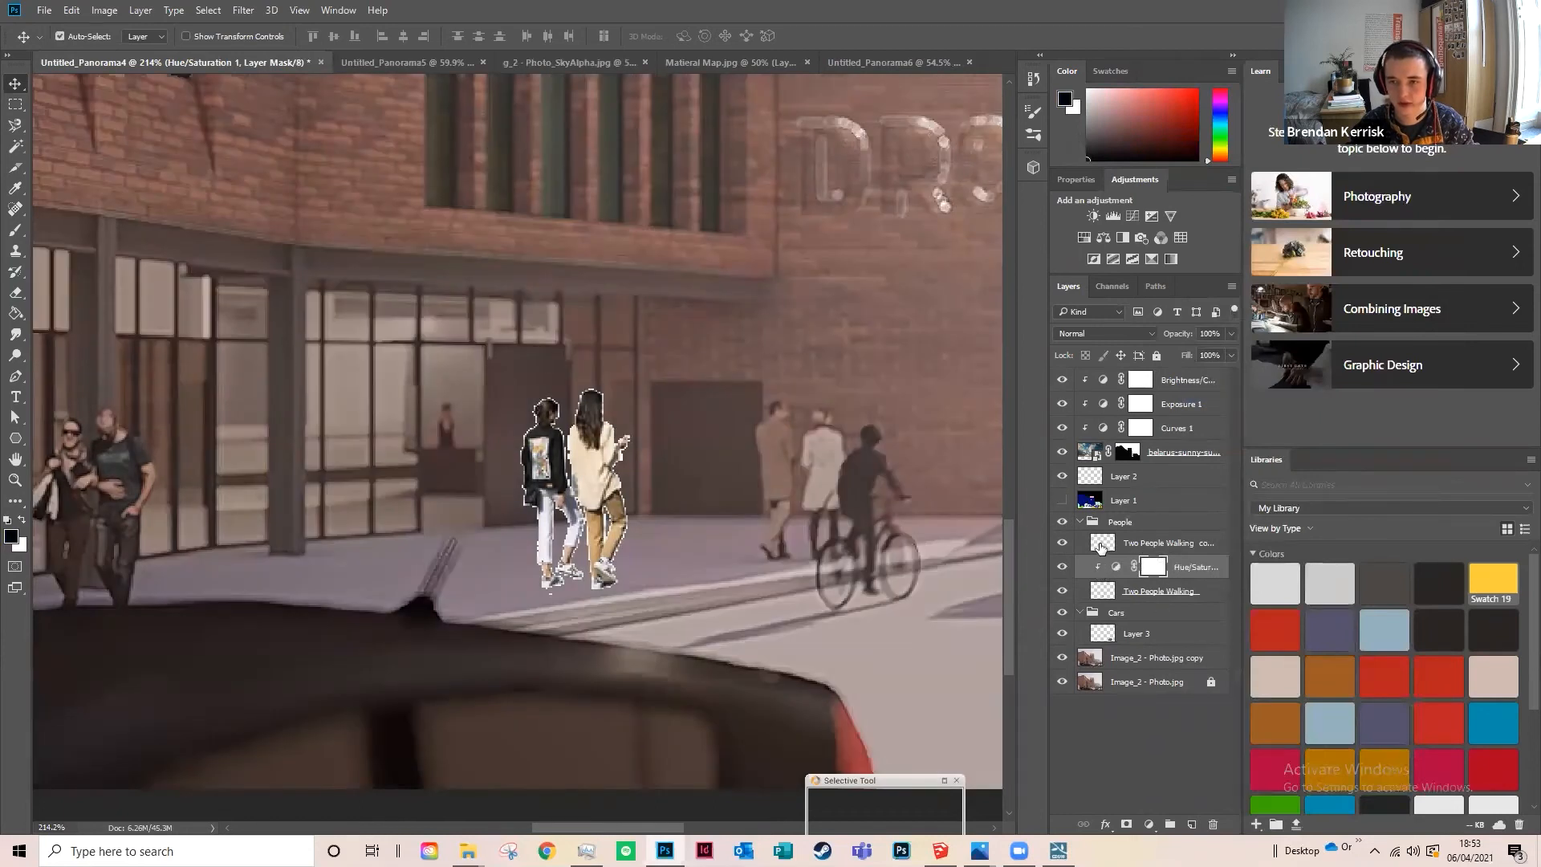
Step: Load the outline of the figures on the duplicated people layer as a selection
left_click(1149, 545)
scroll(445, 519, "down", 3)
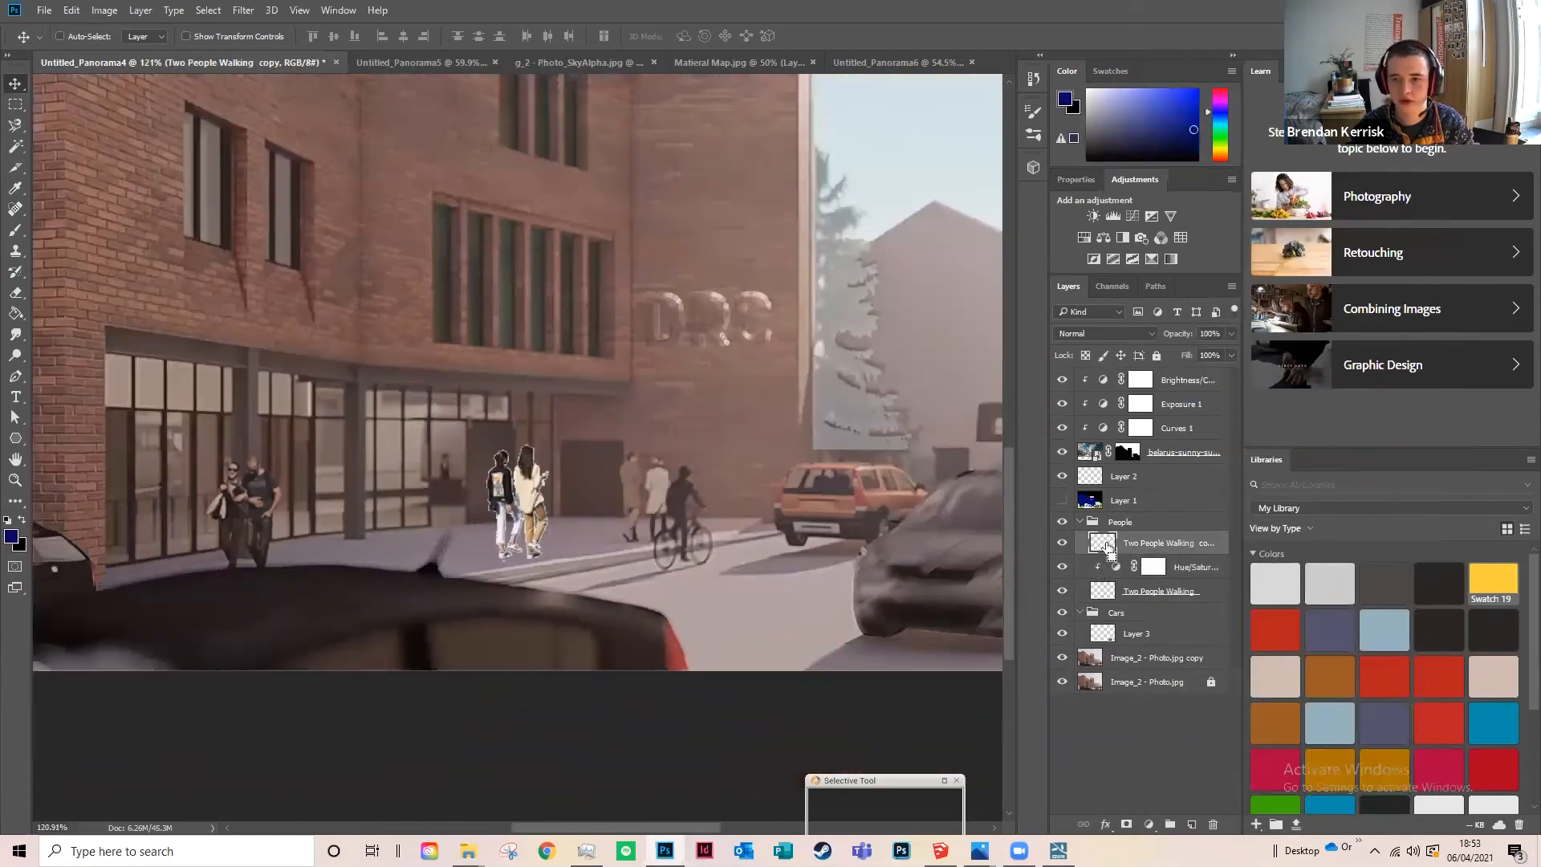
left_click(1107, 545, "ctrl")
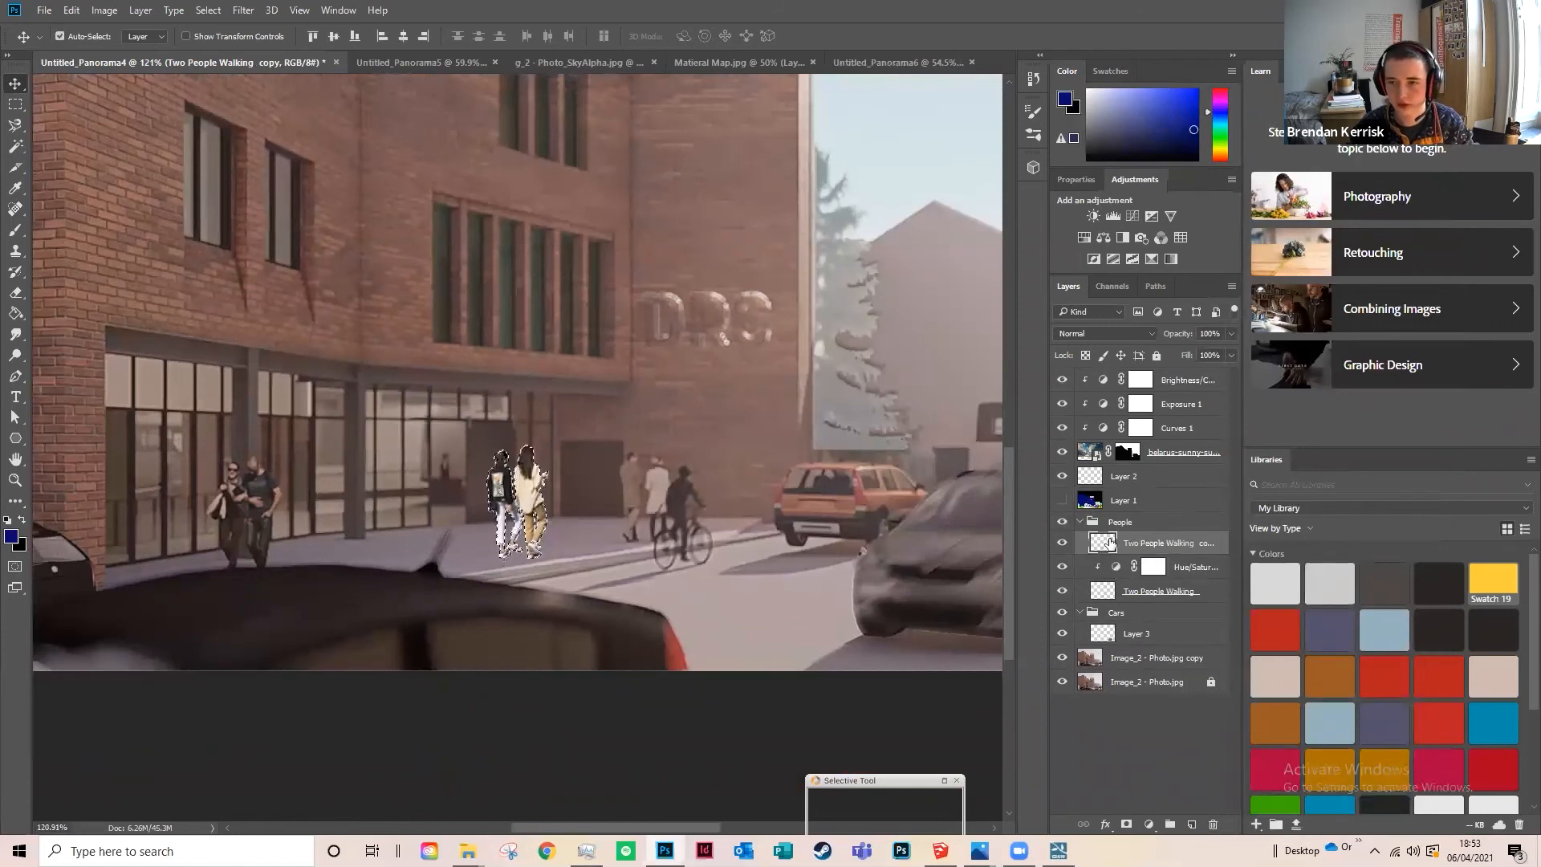
left_click(1104, 546, "ctrl")
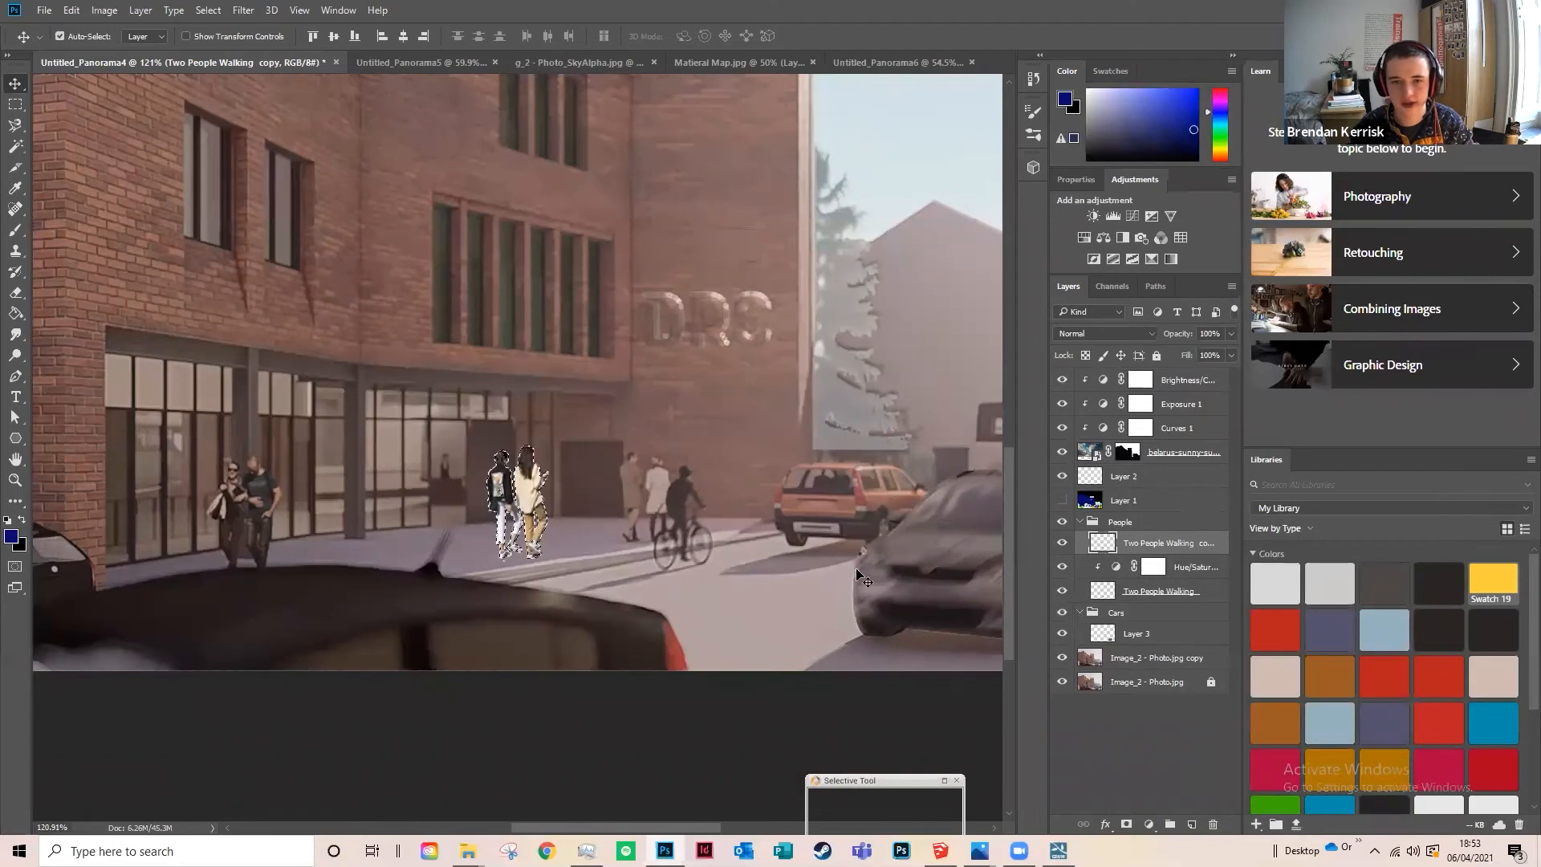
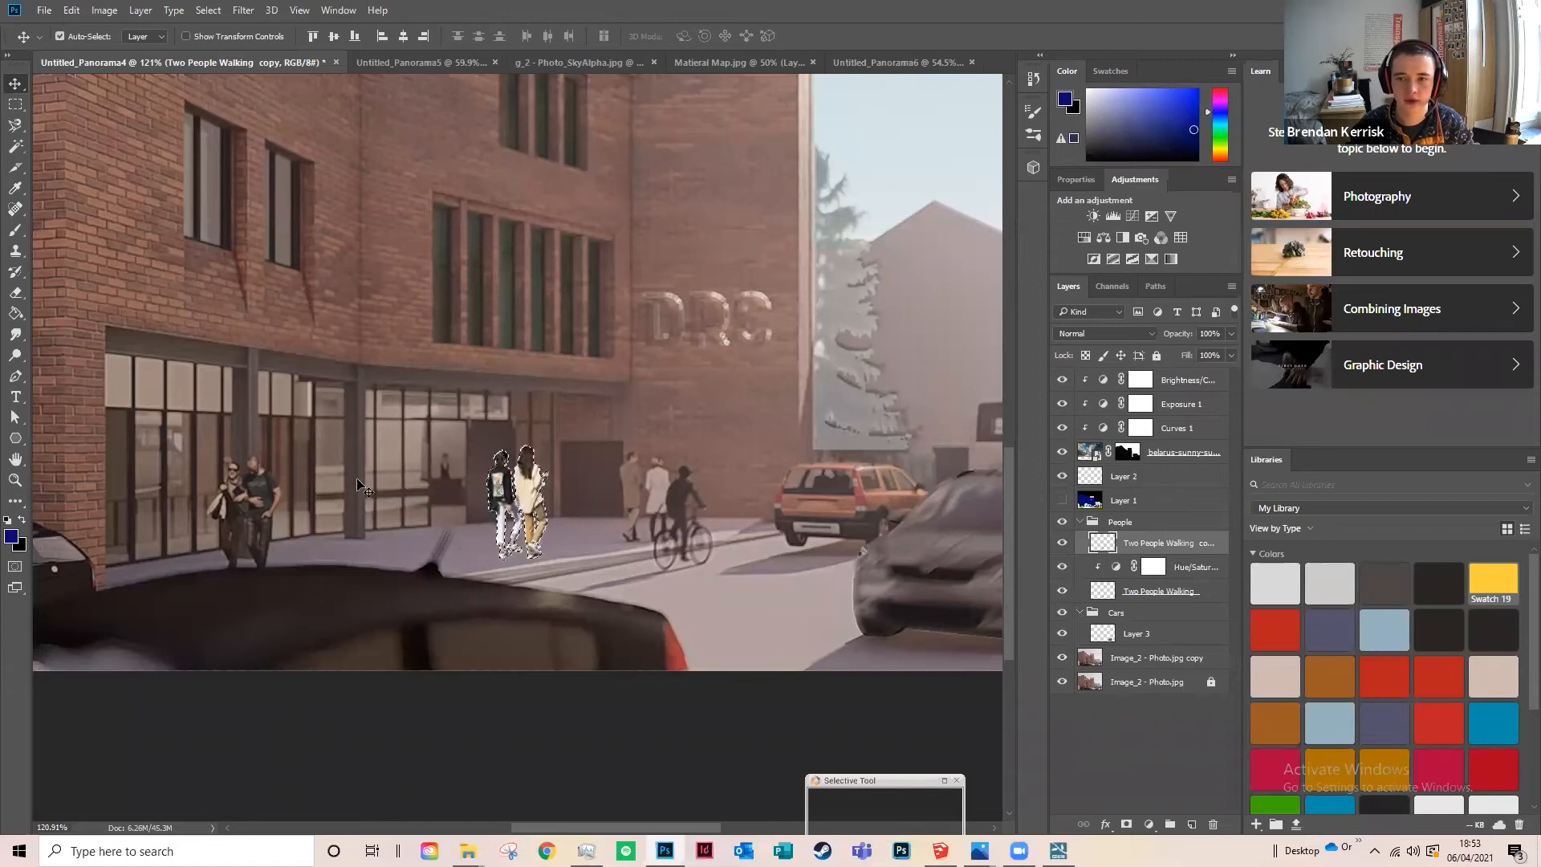
Step: Paint the selected figures on the duplicate solid black with a 120 px Hard Round brush, and deselect
left_click(72, 10)
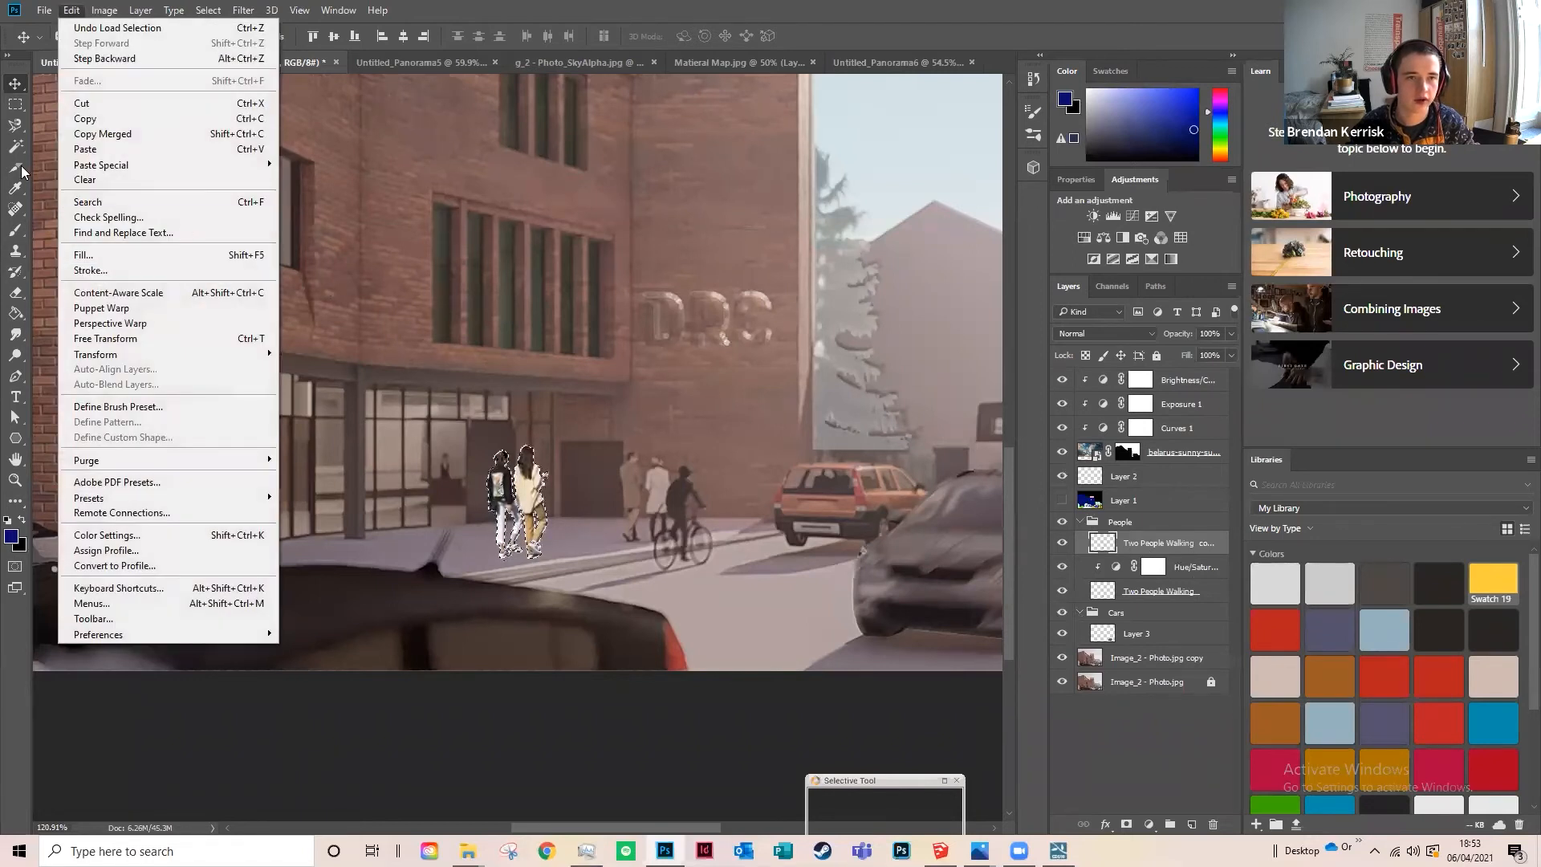
left_click(17, 232)
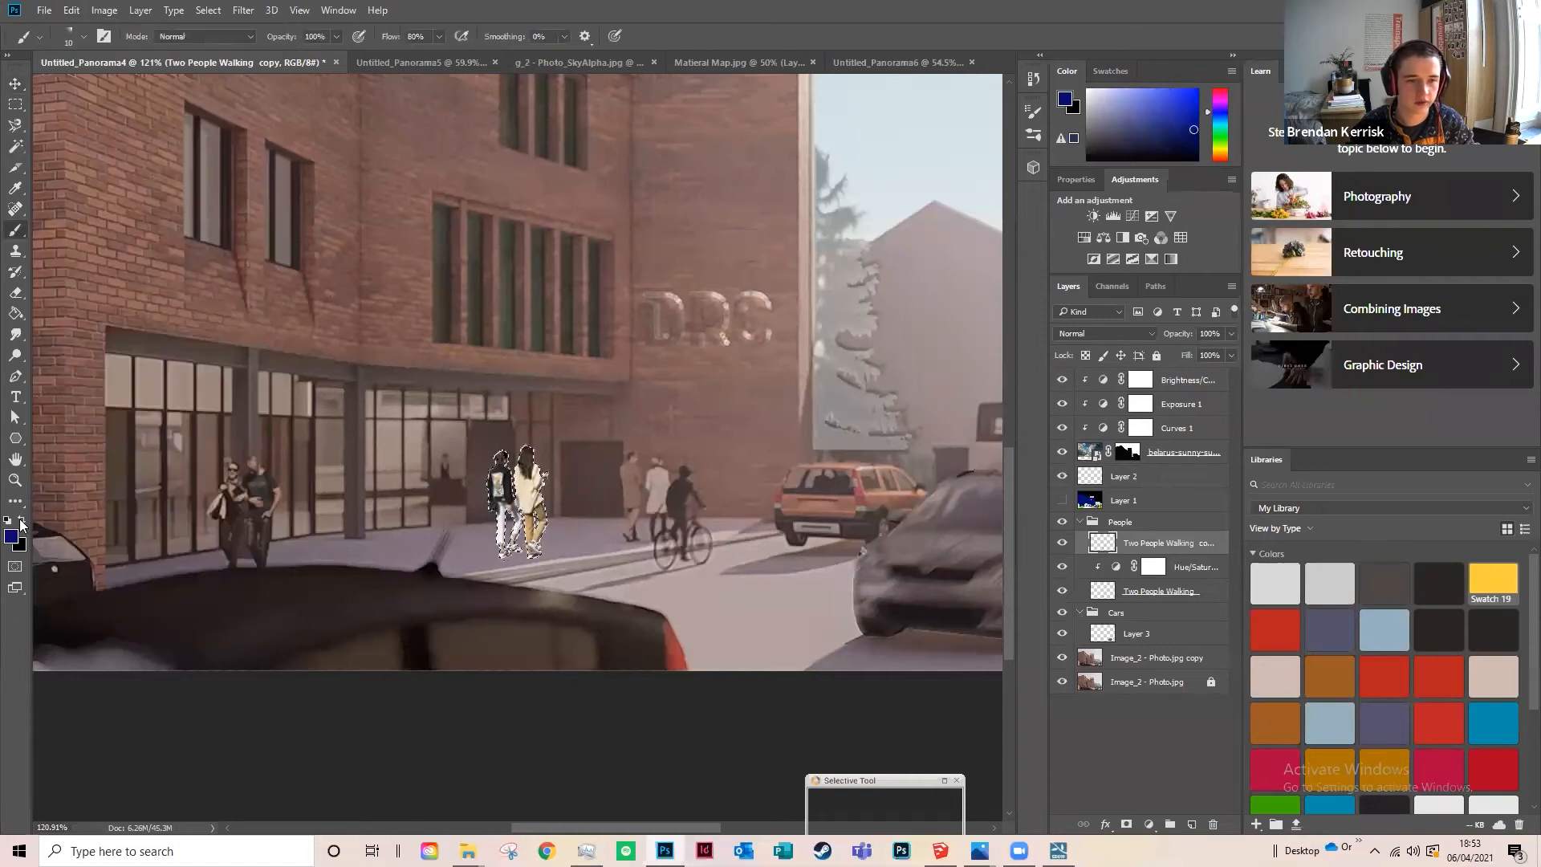
left_click(22, 521)
left_click(83, 37)
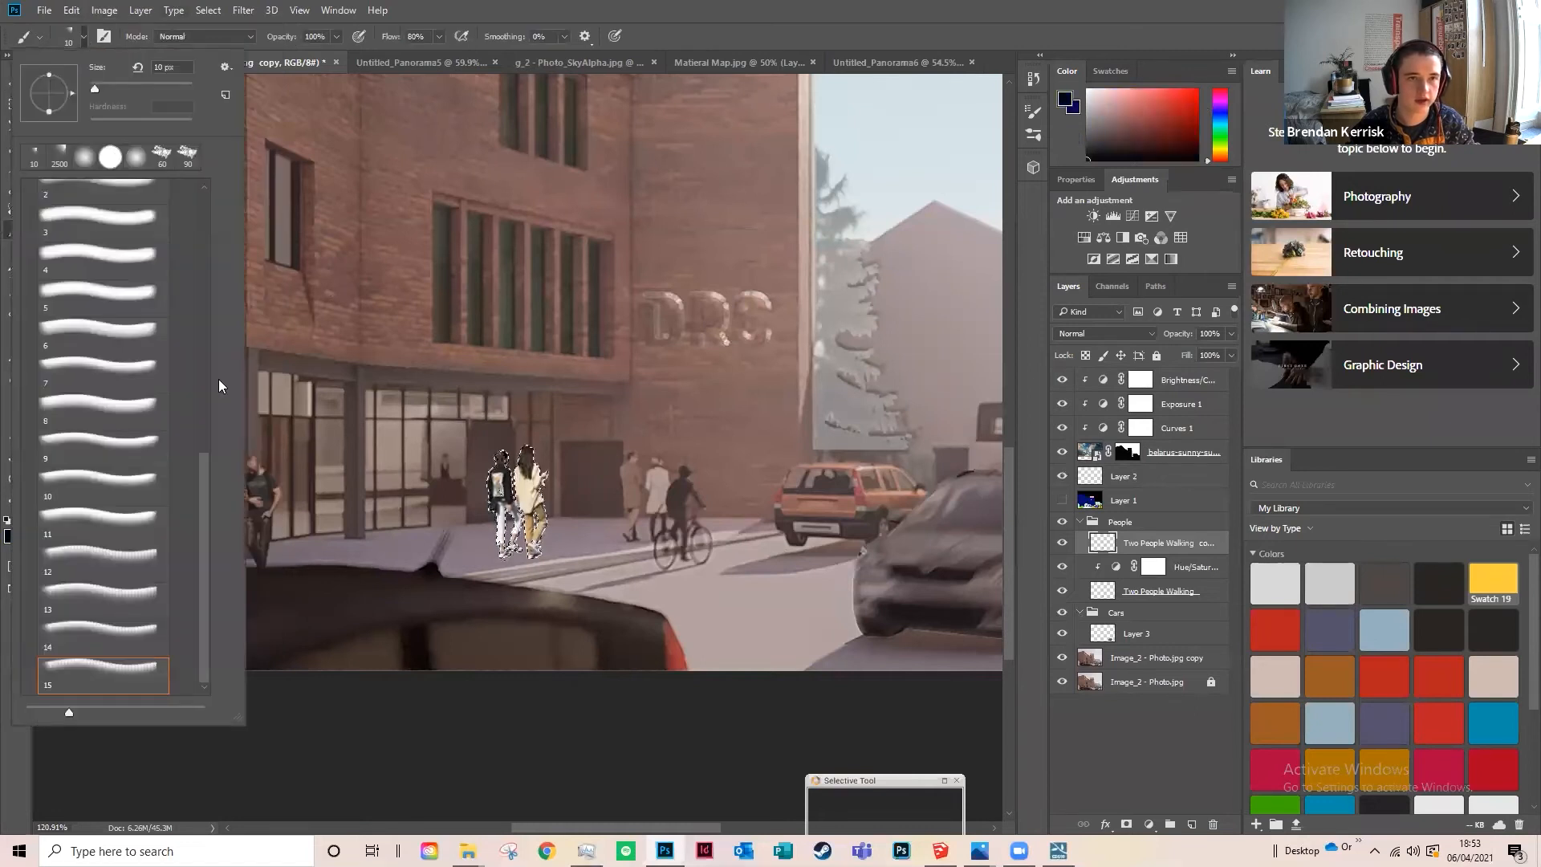
scroll(166, 213, "up", 1)
left_click(106, 259)
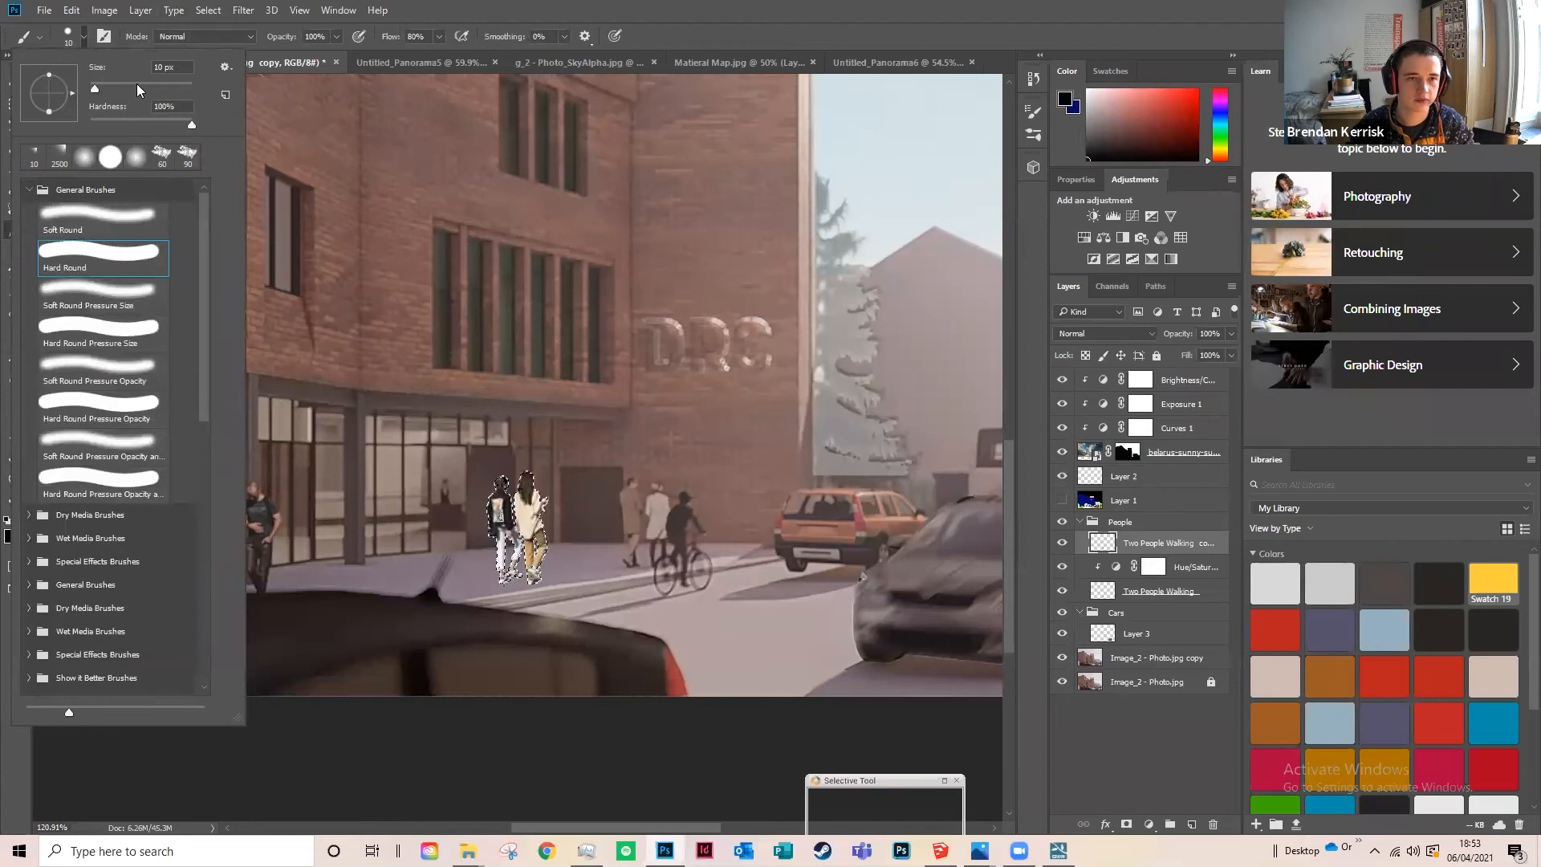
left_click(85, 37)
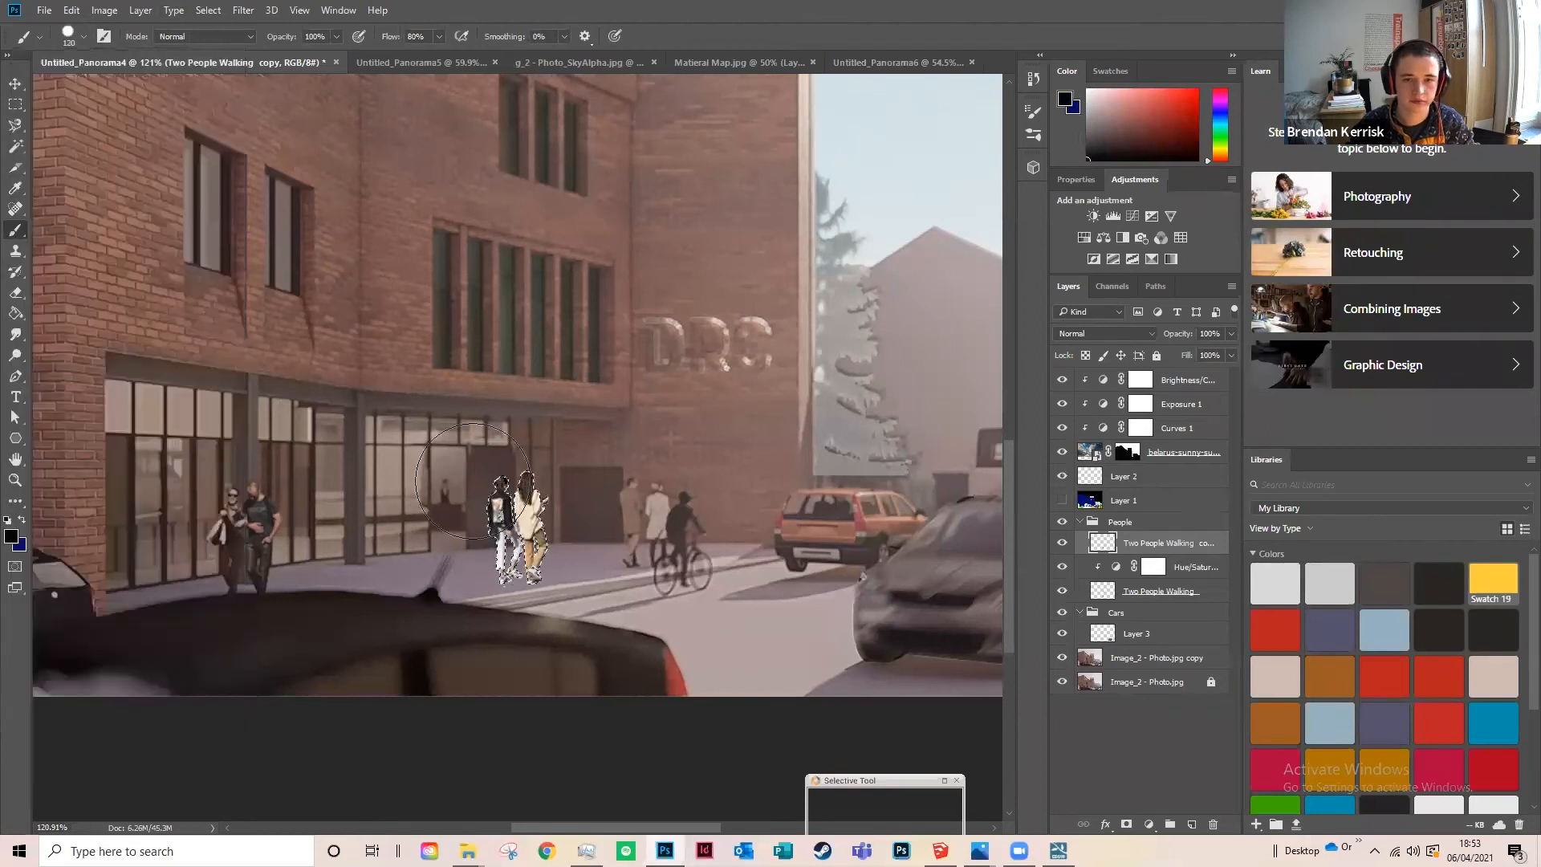
left_click_drag(537, 526, 539, 560)
key("ctrl+d")
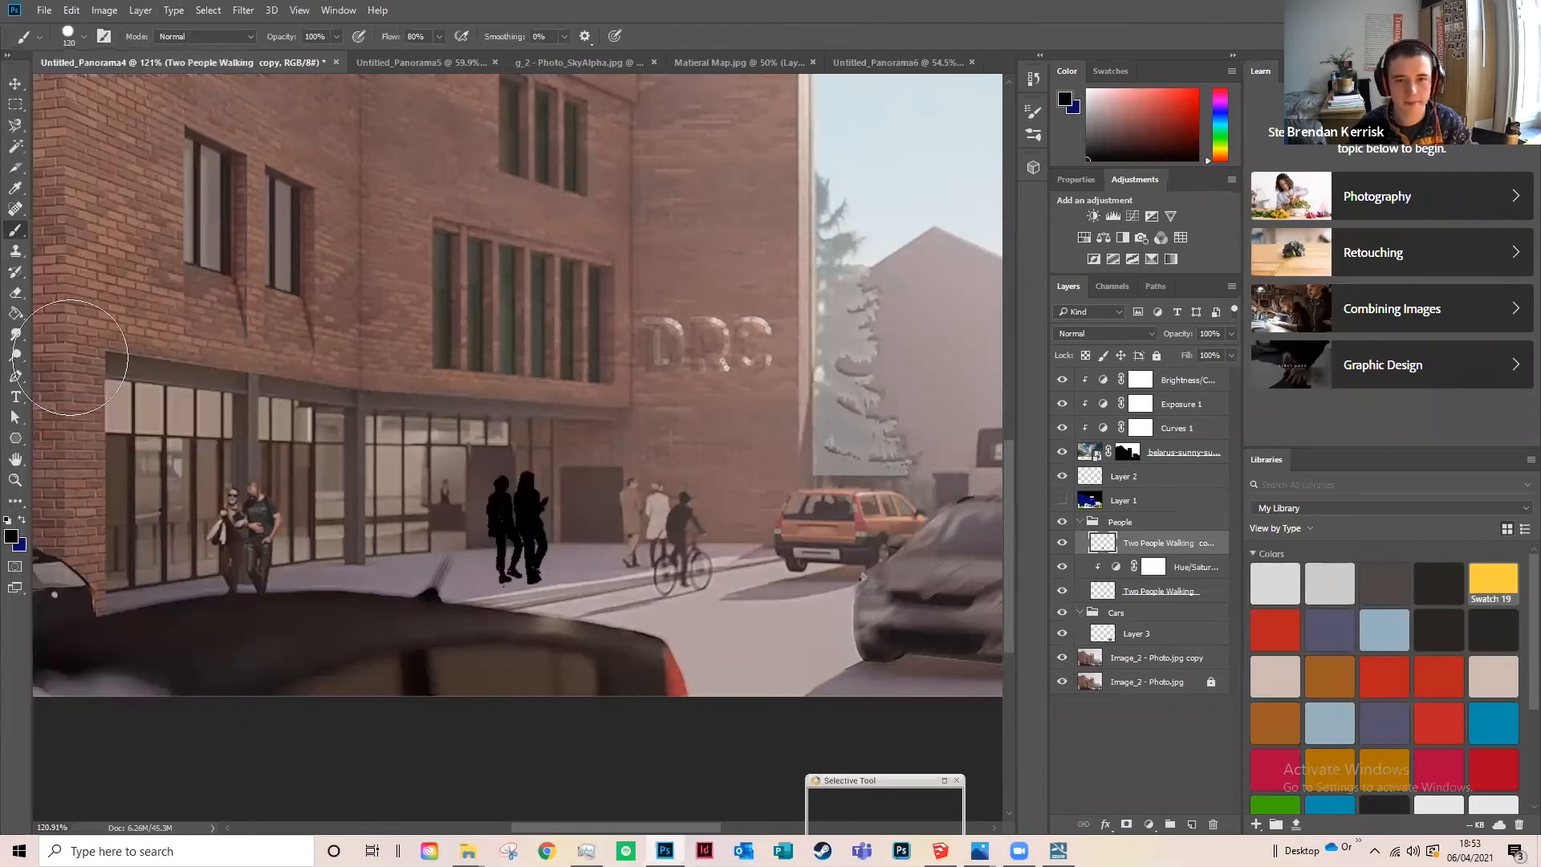
left_click(103, 10)
mouse_move(74, 11)
mouse_move(264, 354)
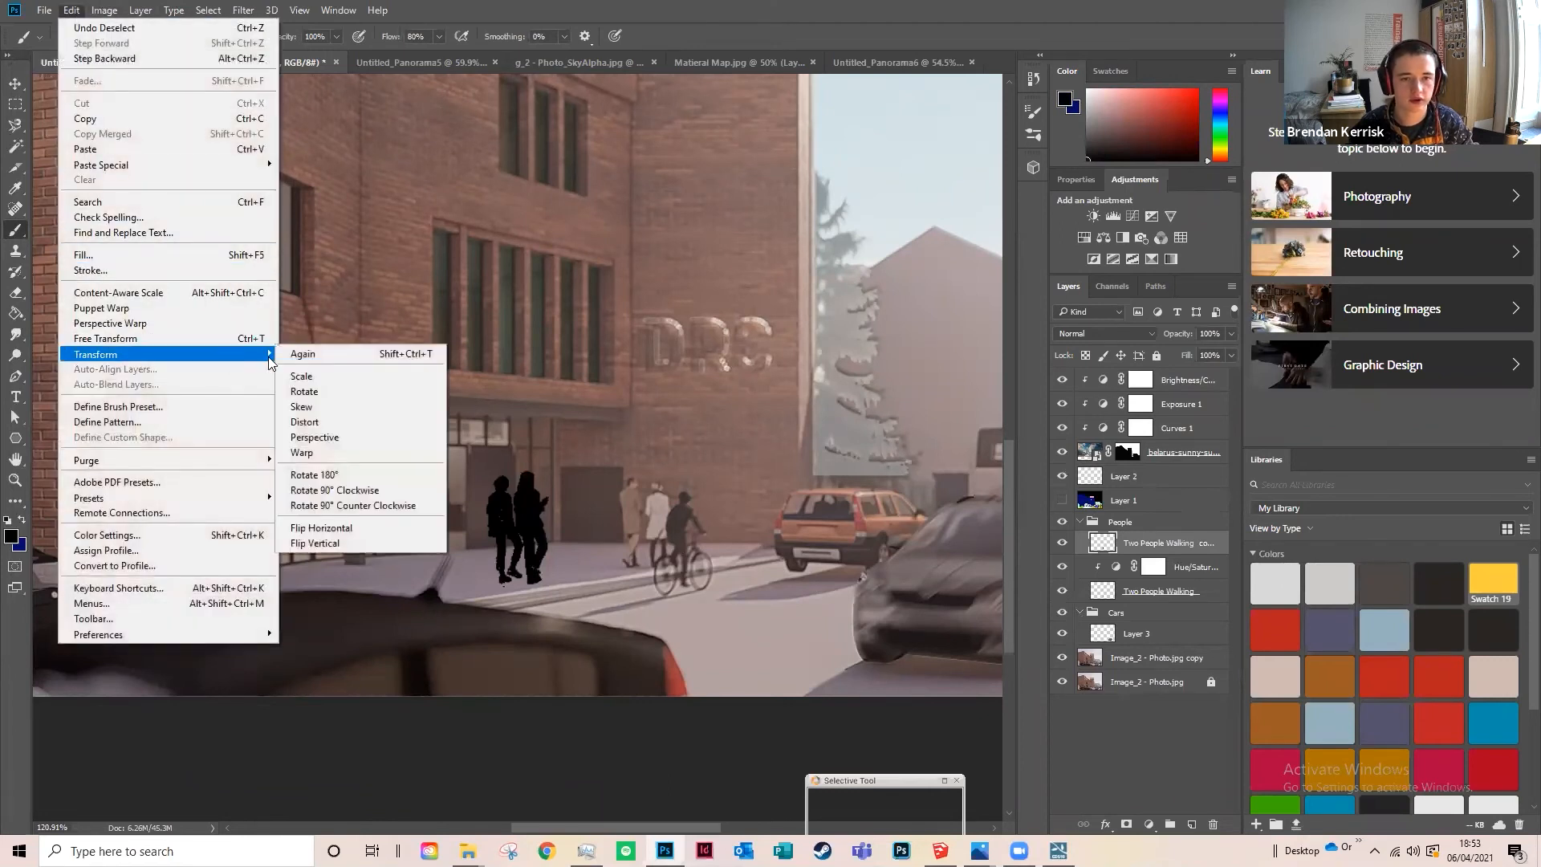
left_click(353, 454)
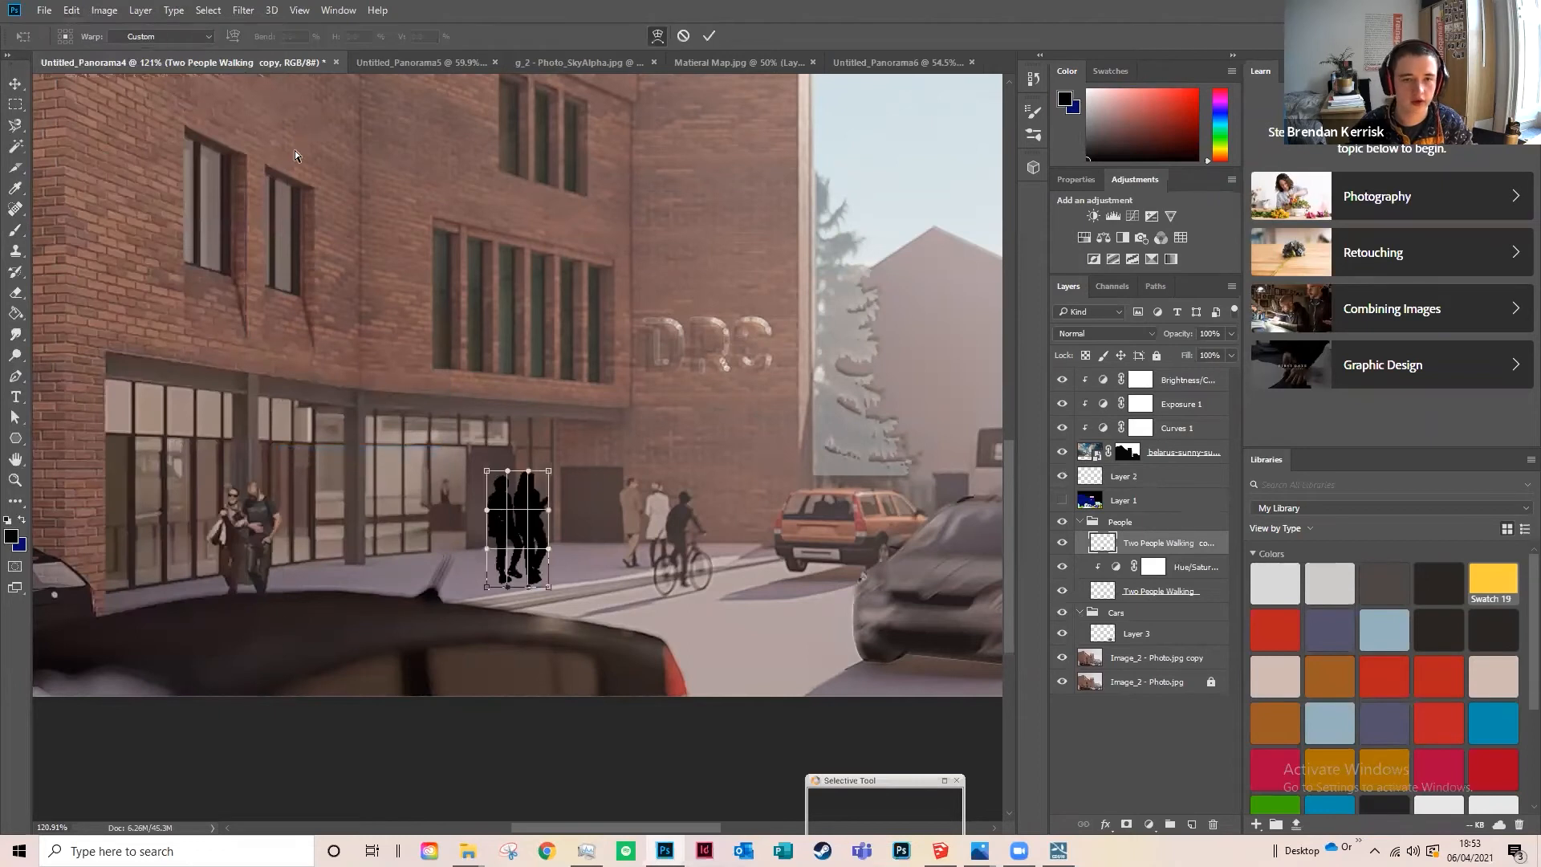
key("Return")
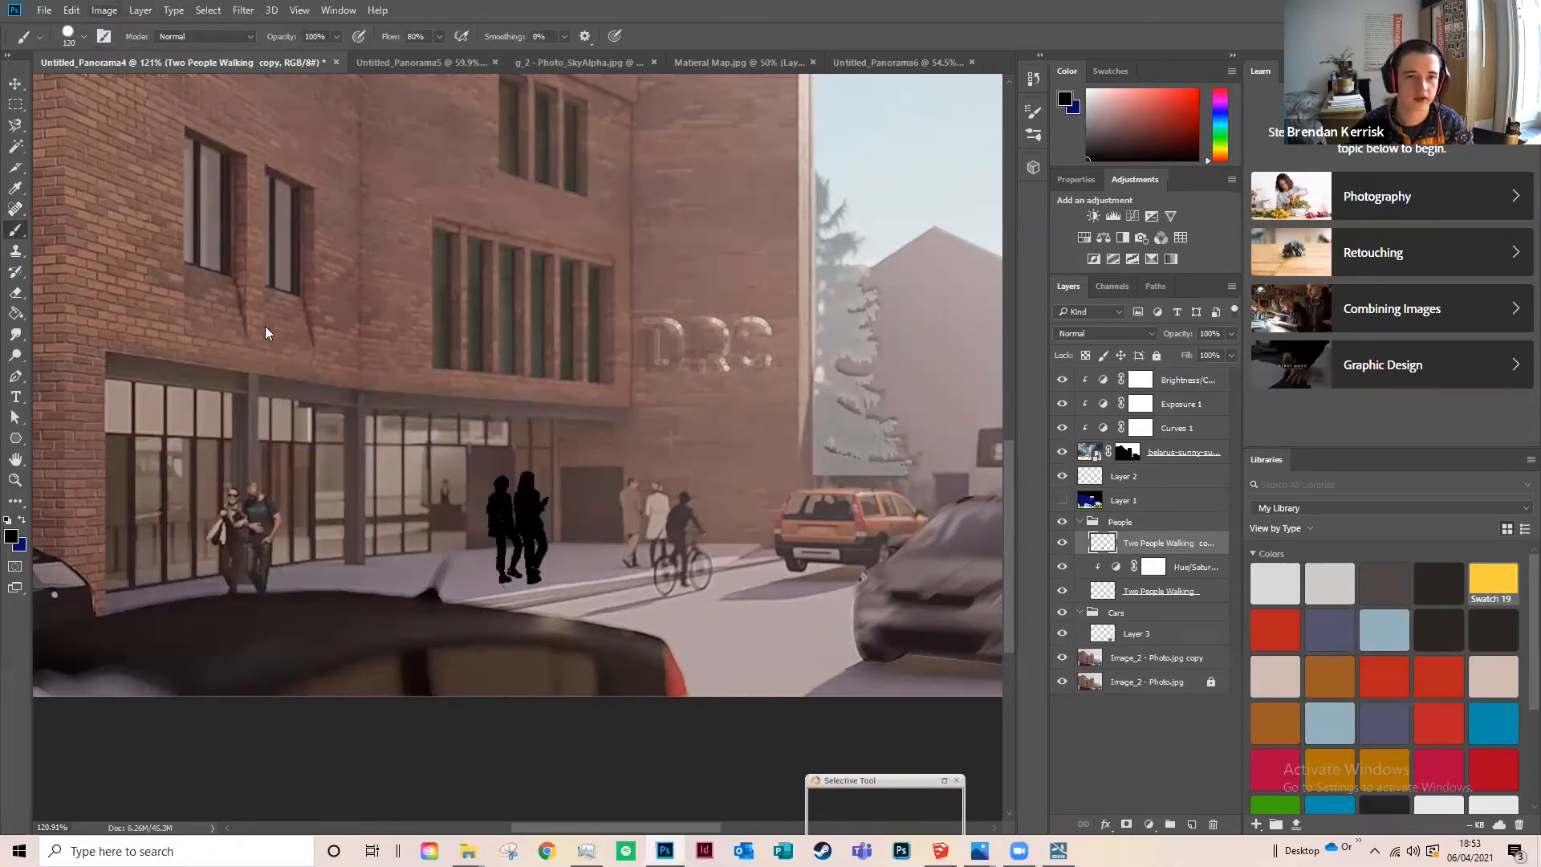
Step: Try a Perspective transform on the black silhouettes of the two walking people
key("alt+i")
mouse_move(71, 10)
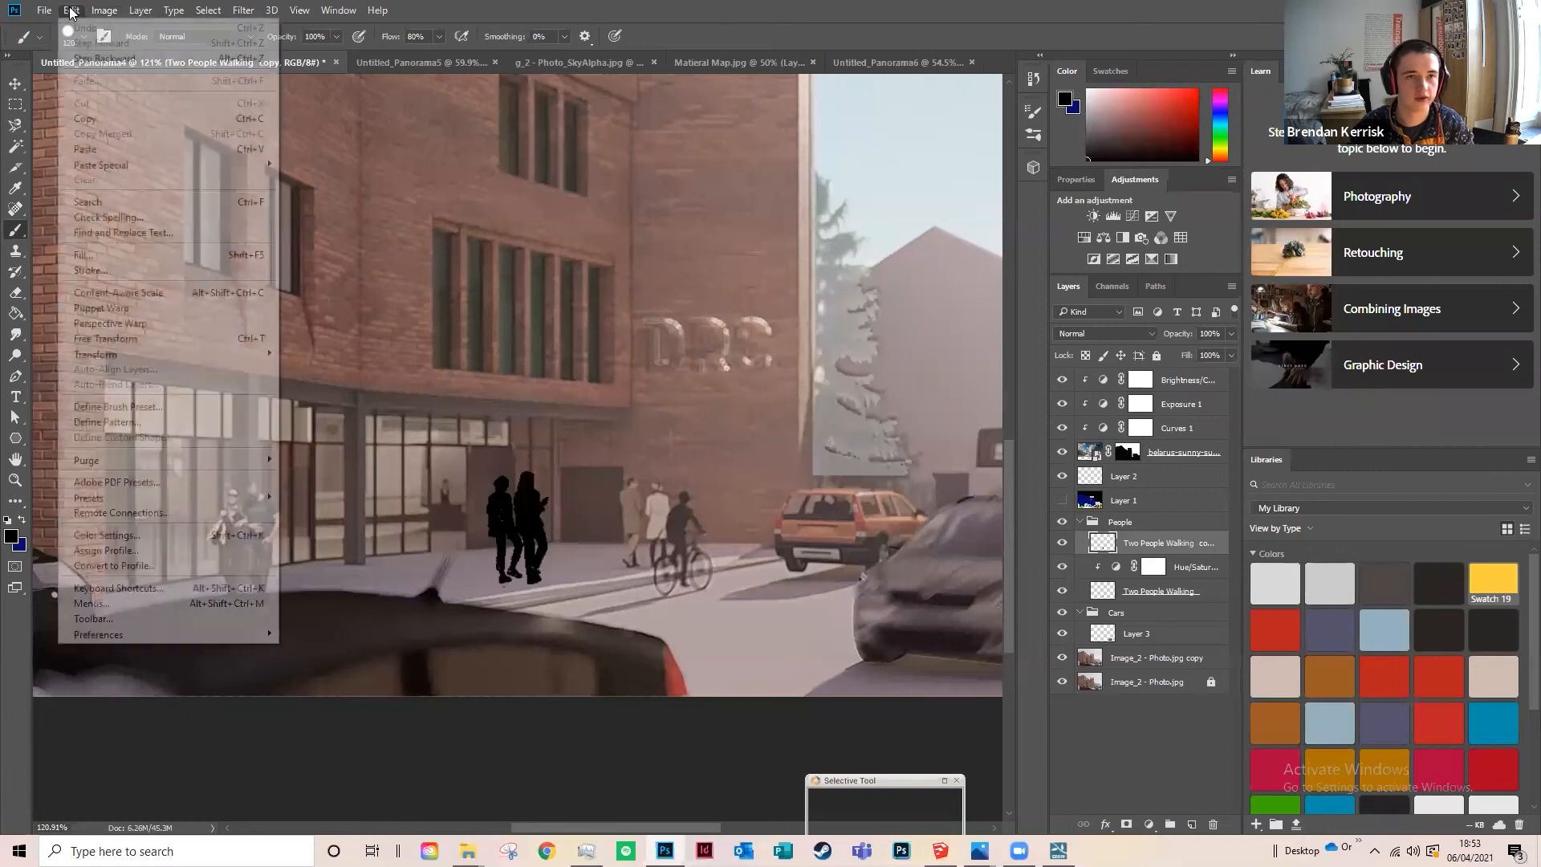
mouse_move(241, 354)
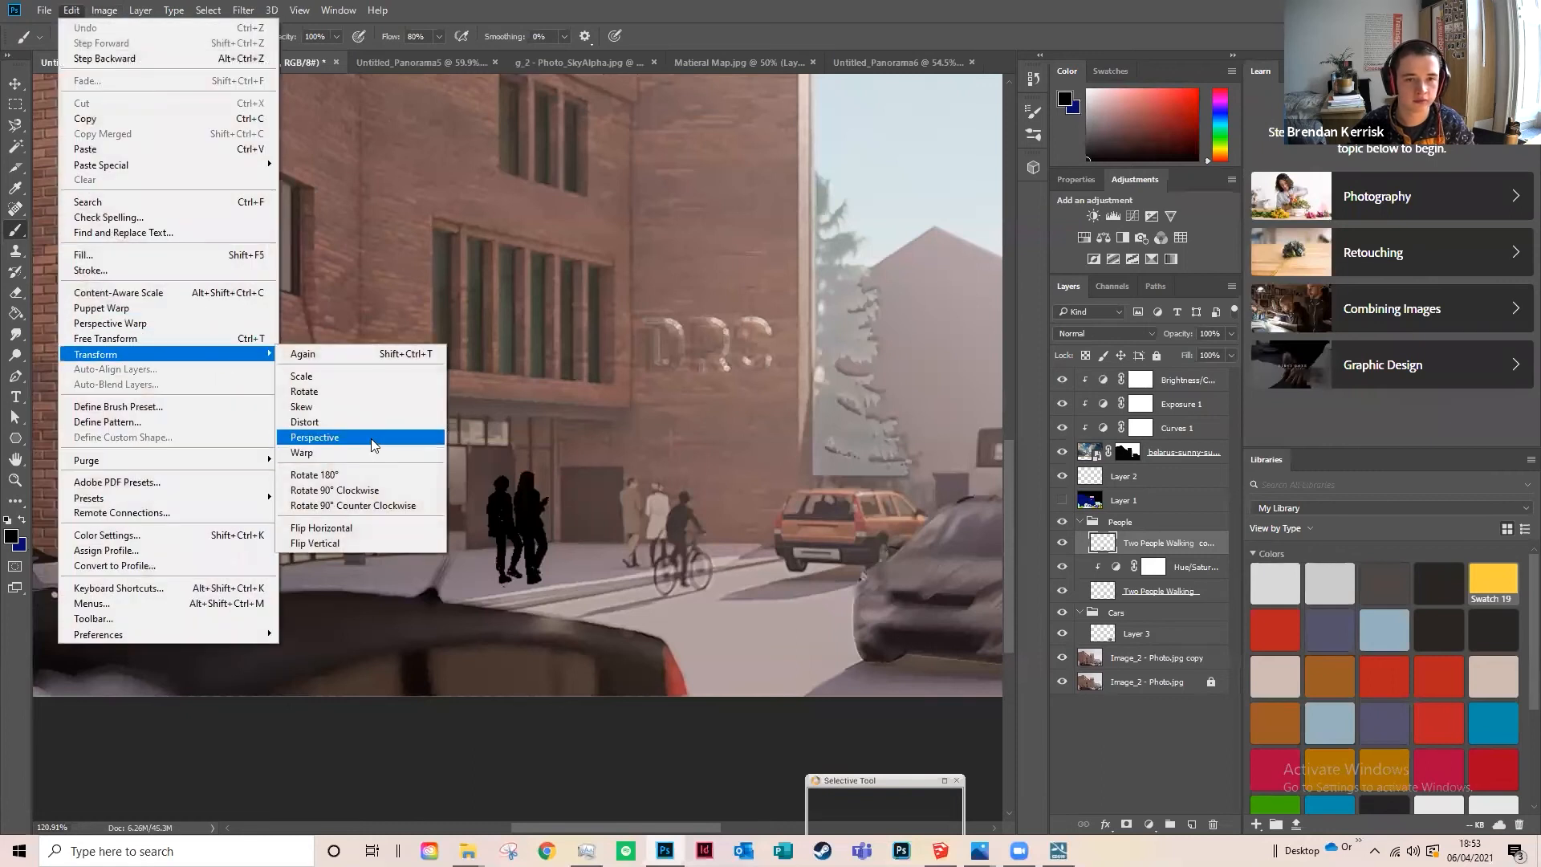
left_click(367, 436)
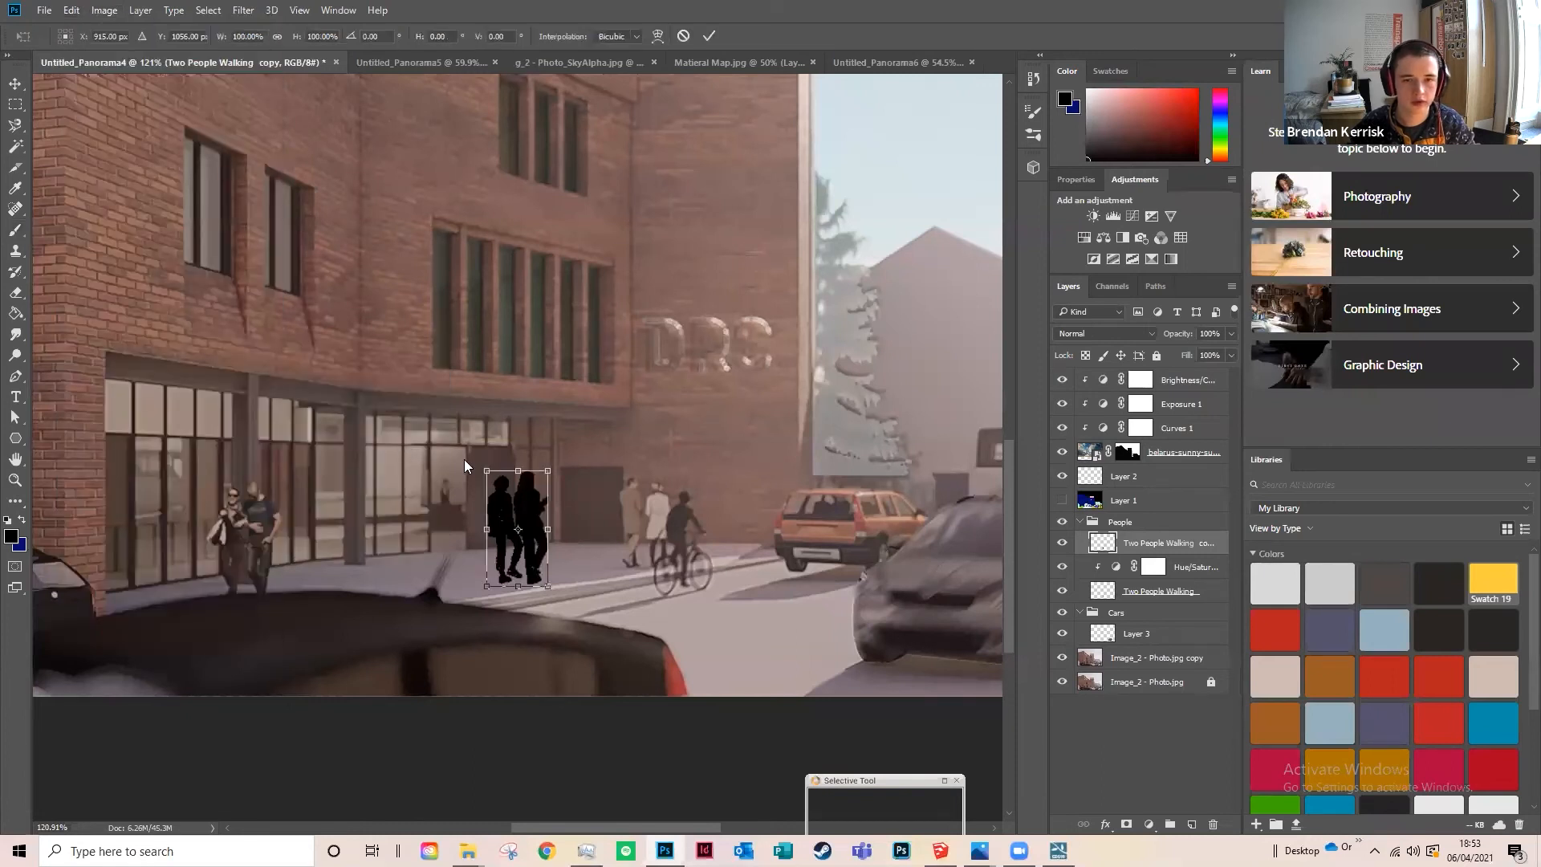
mouse_move(508, 467)
left_mouse_down()
mouse_move(487, 469)
mouse_move(519, 470)
mouse_move(507, 486)
left_mouse_up()
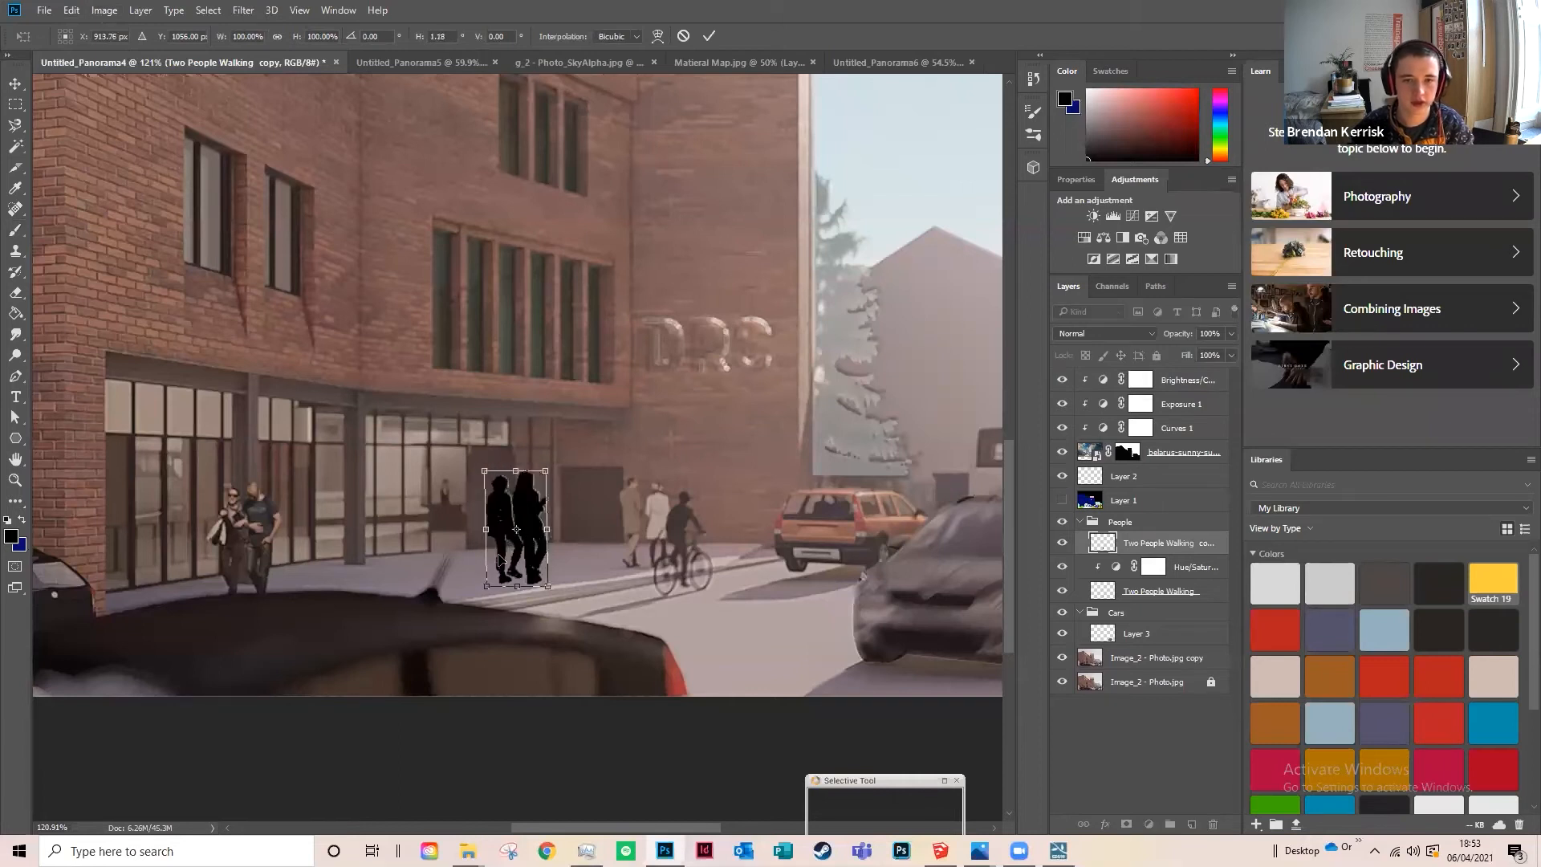
left_click(16, 231)
Step: Try to distort the upright black silhouettes flat onto the pavement beneath the two walking people
left_click(104, 10)
left_click(72, 9)
mouse_move(241, 354)
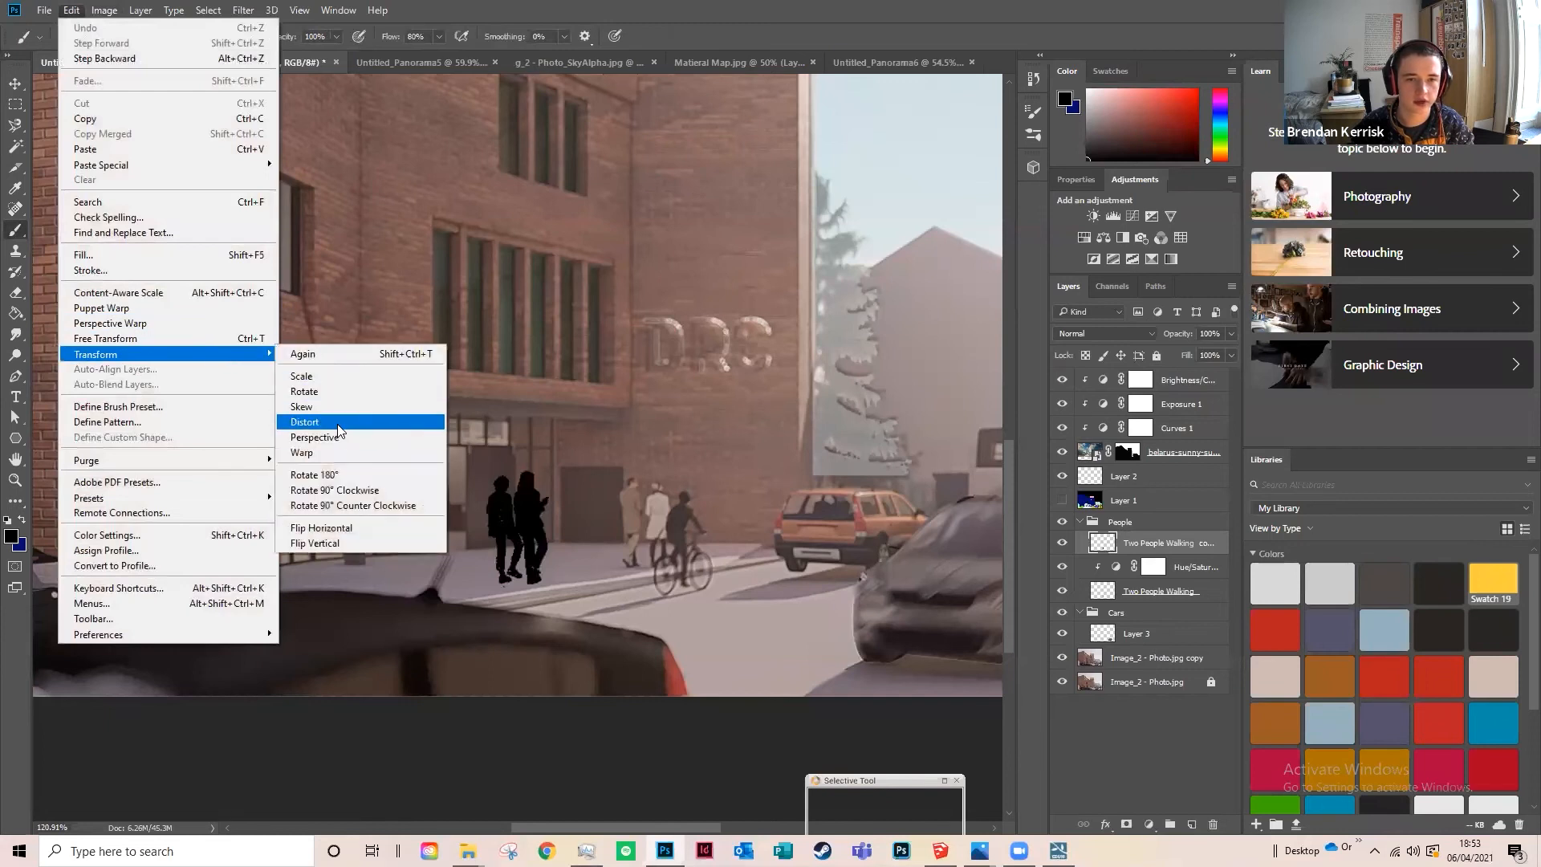
left_click(338, 430)
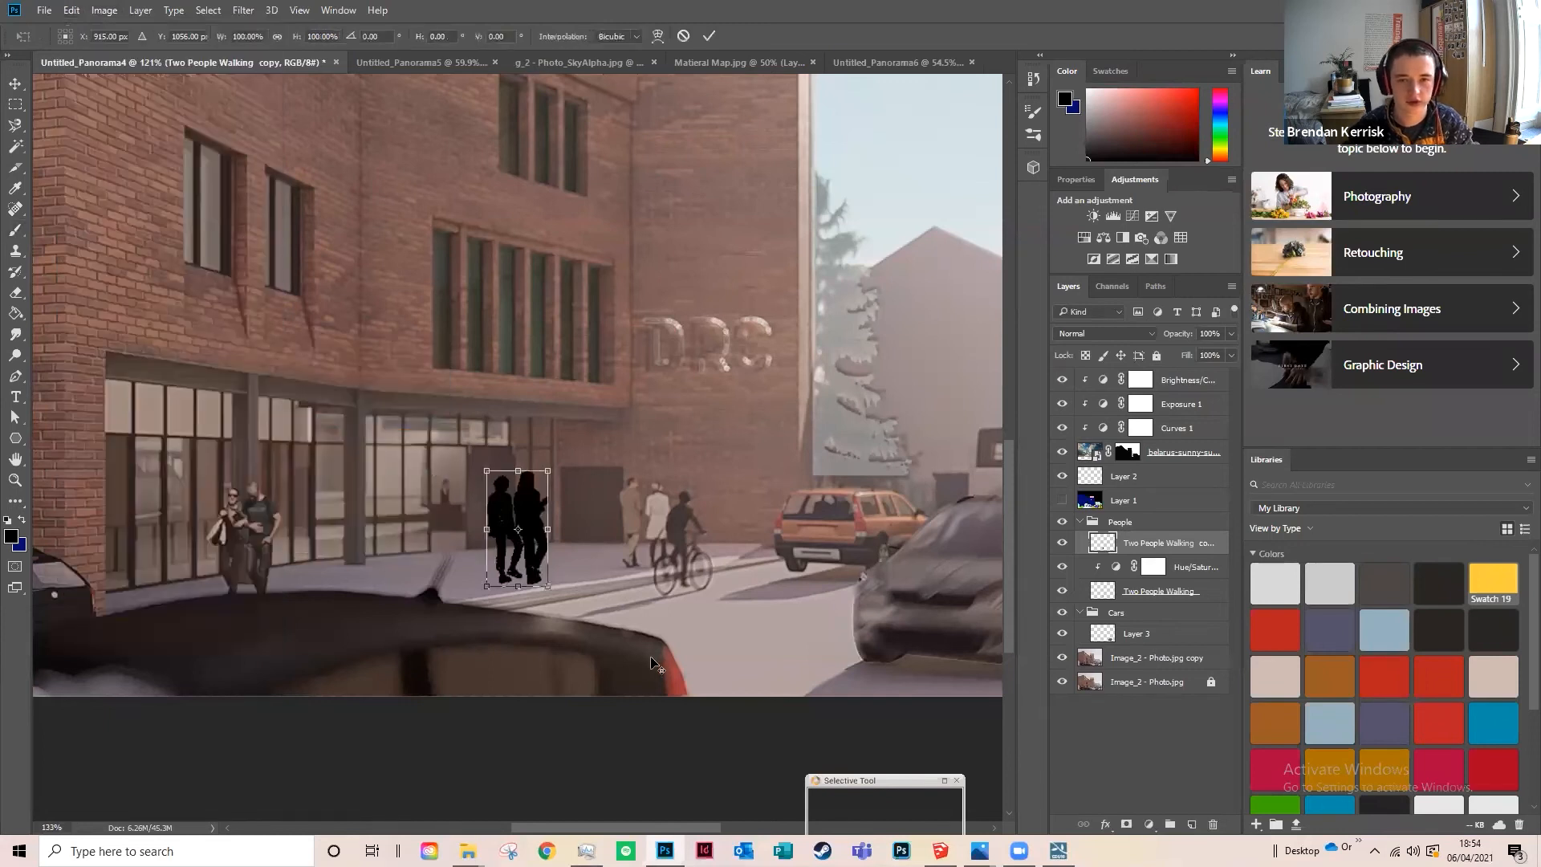
scroll(512, 342, "up", 3)
left_click_drag(499, 339, 348, 508)
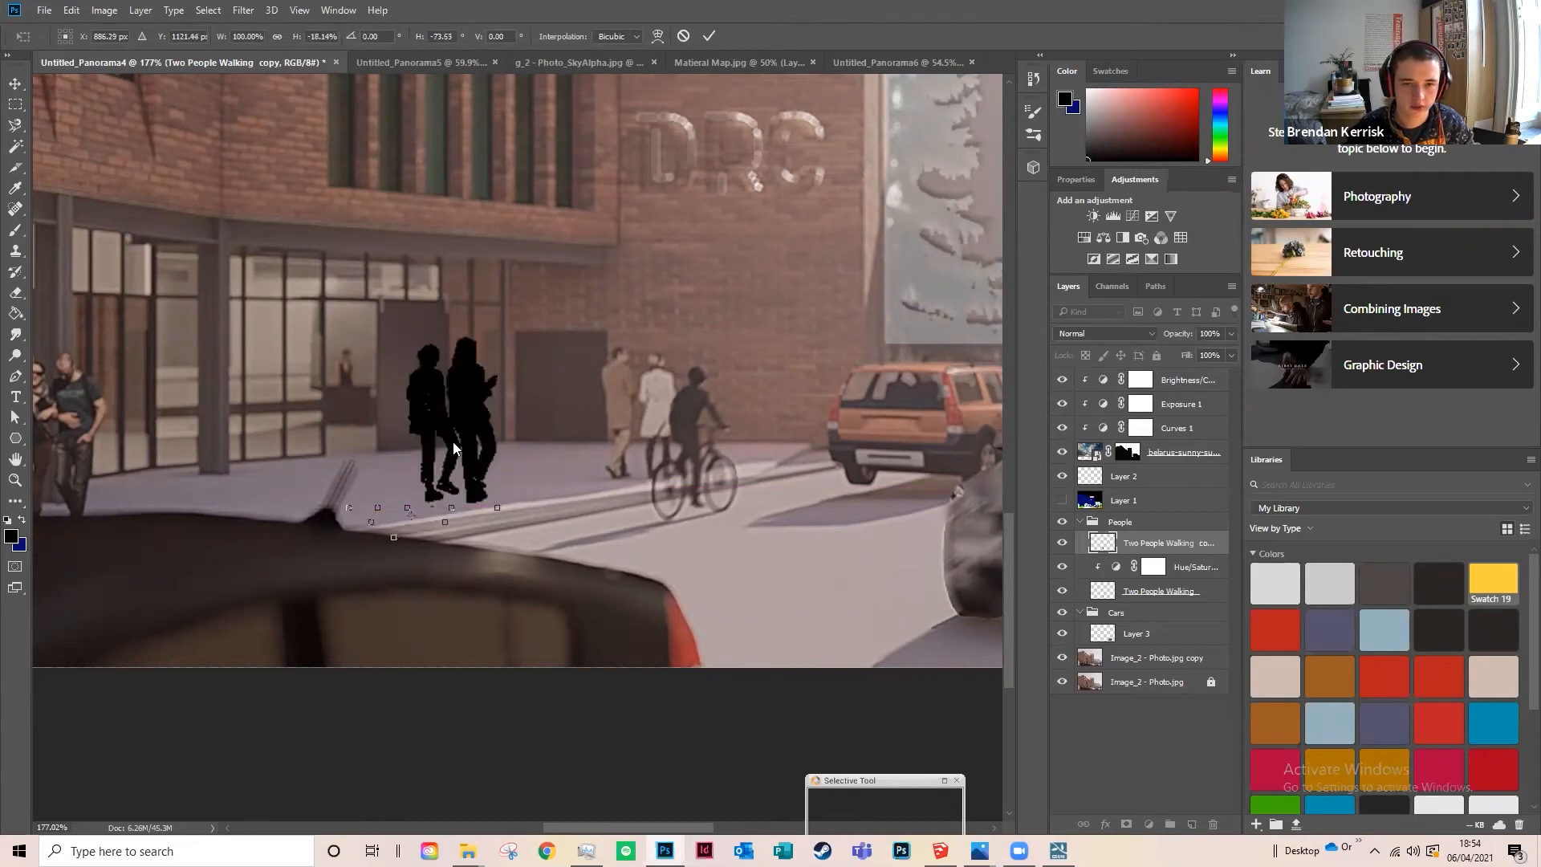
key("Return")
key("b")
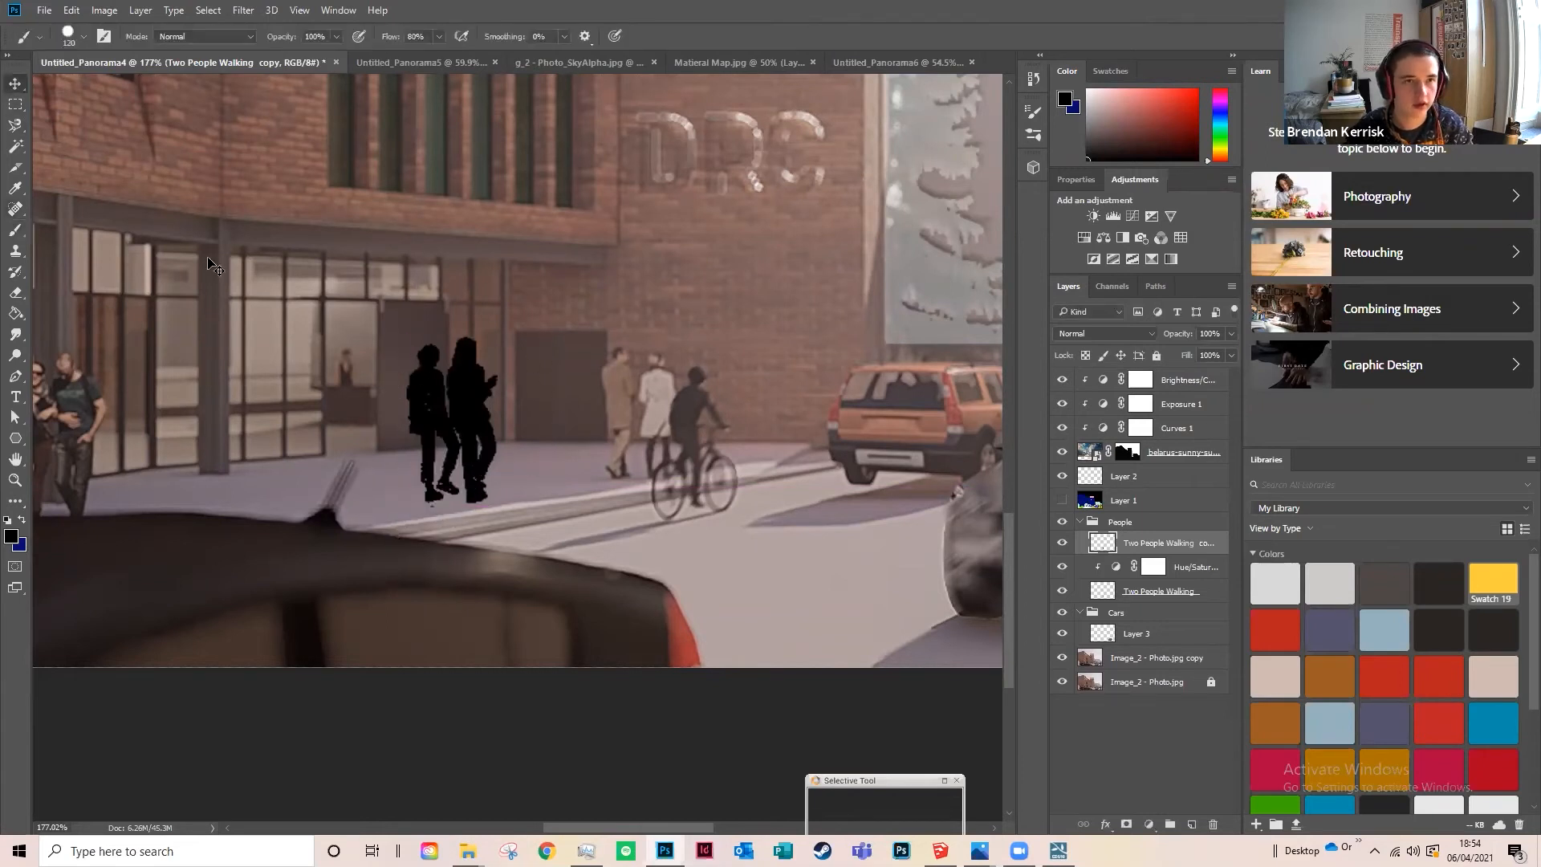
Step: Rotate the black silhouettes 90° counter-clockwise and place them on the pavement beside the walking couple's feet
key("ctrl+t")
left_click_drag(521, 326, 318, 313)
left_click_drag(458, 454, 356, 506)
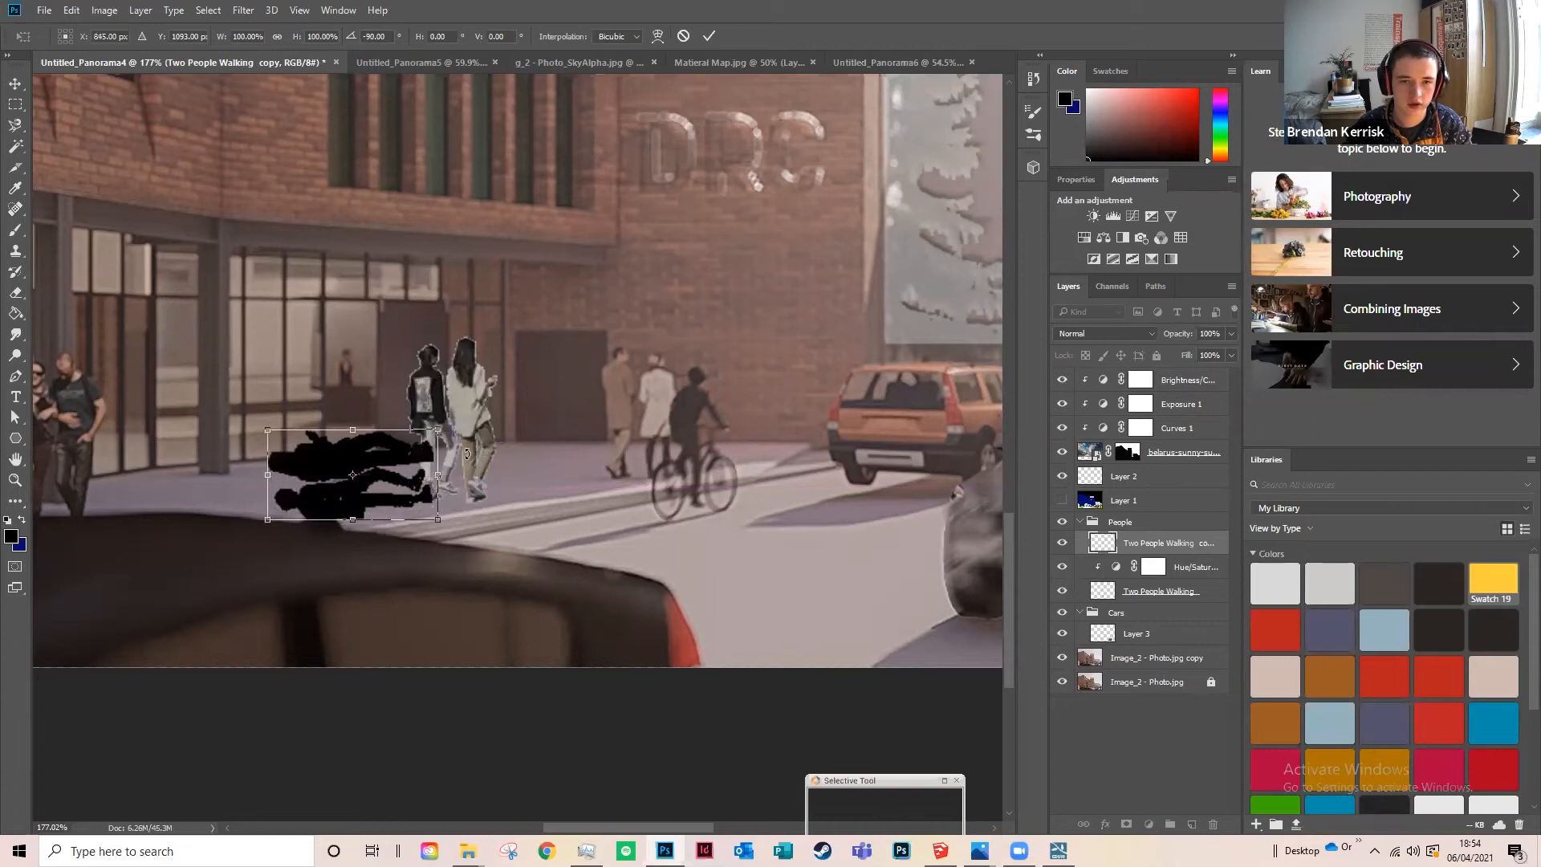
left_click(708, 35)
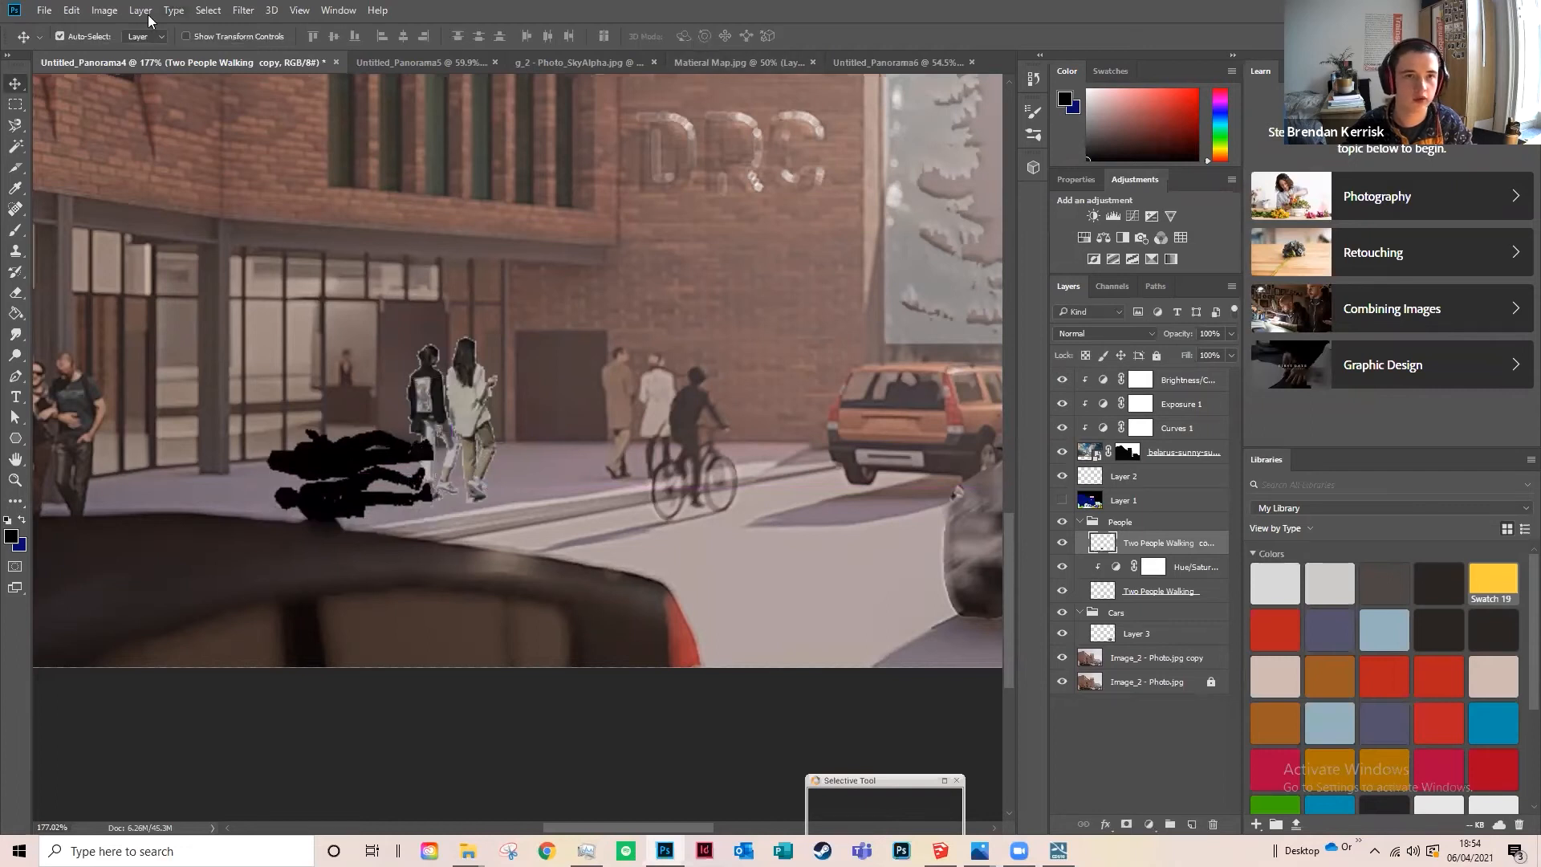
Step: Try to warp the rotated silhouettes down towards the walking couple's feet
left_click(70, 9)
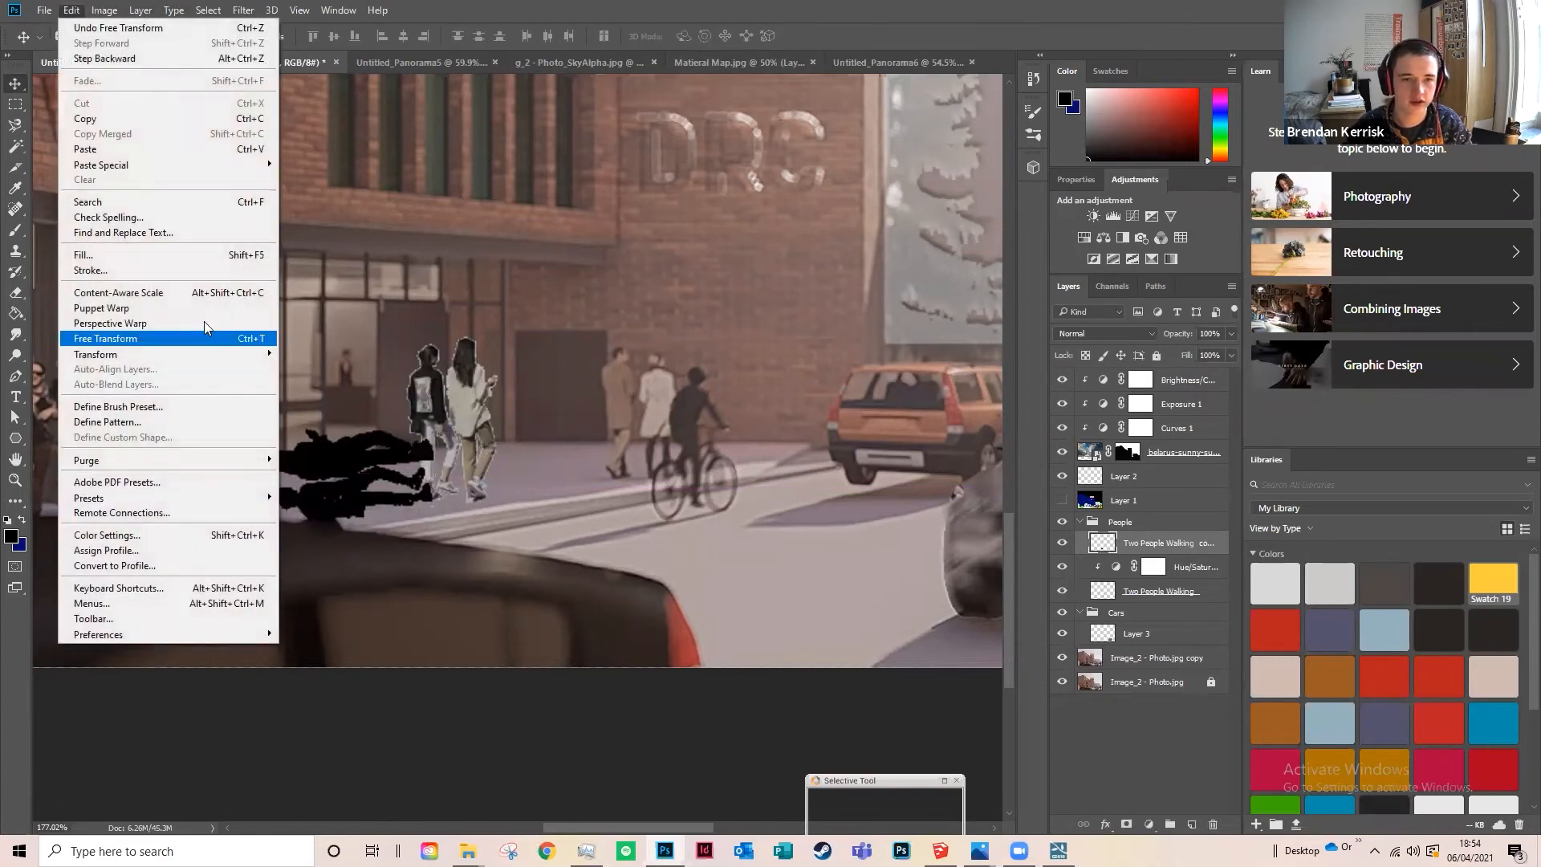
mouse_move(240, 354)
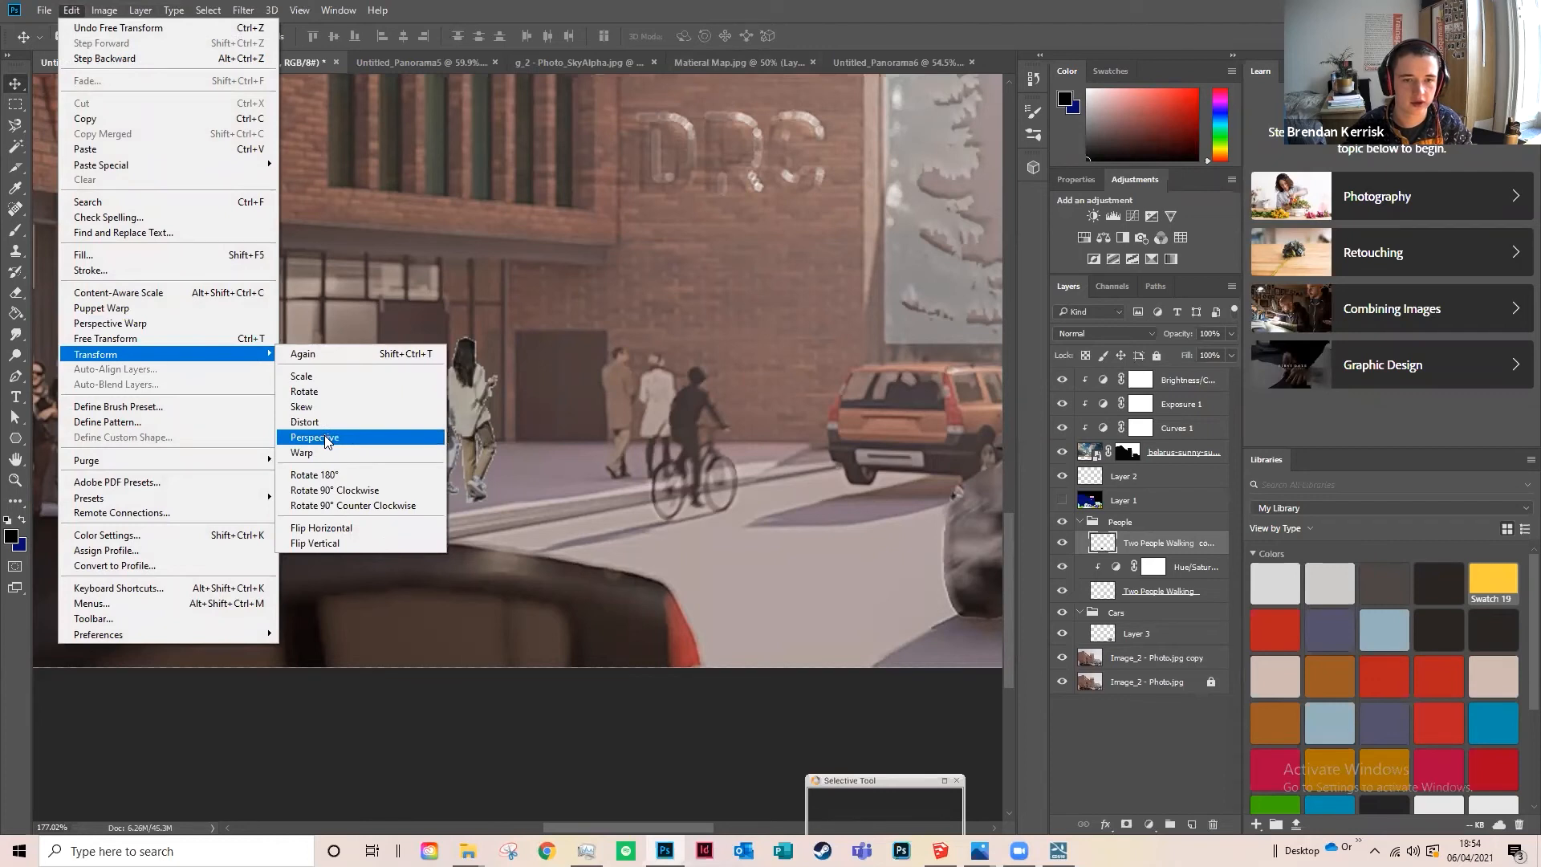
left_click(334, 456)
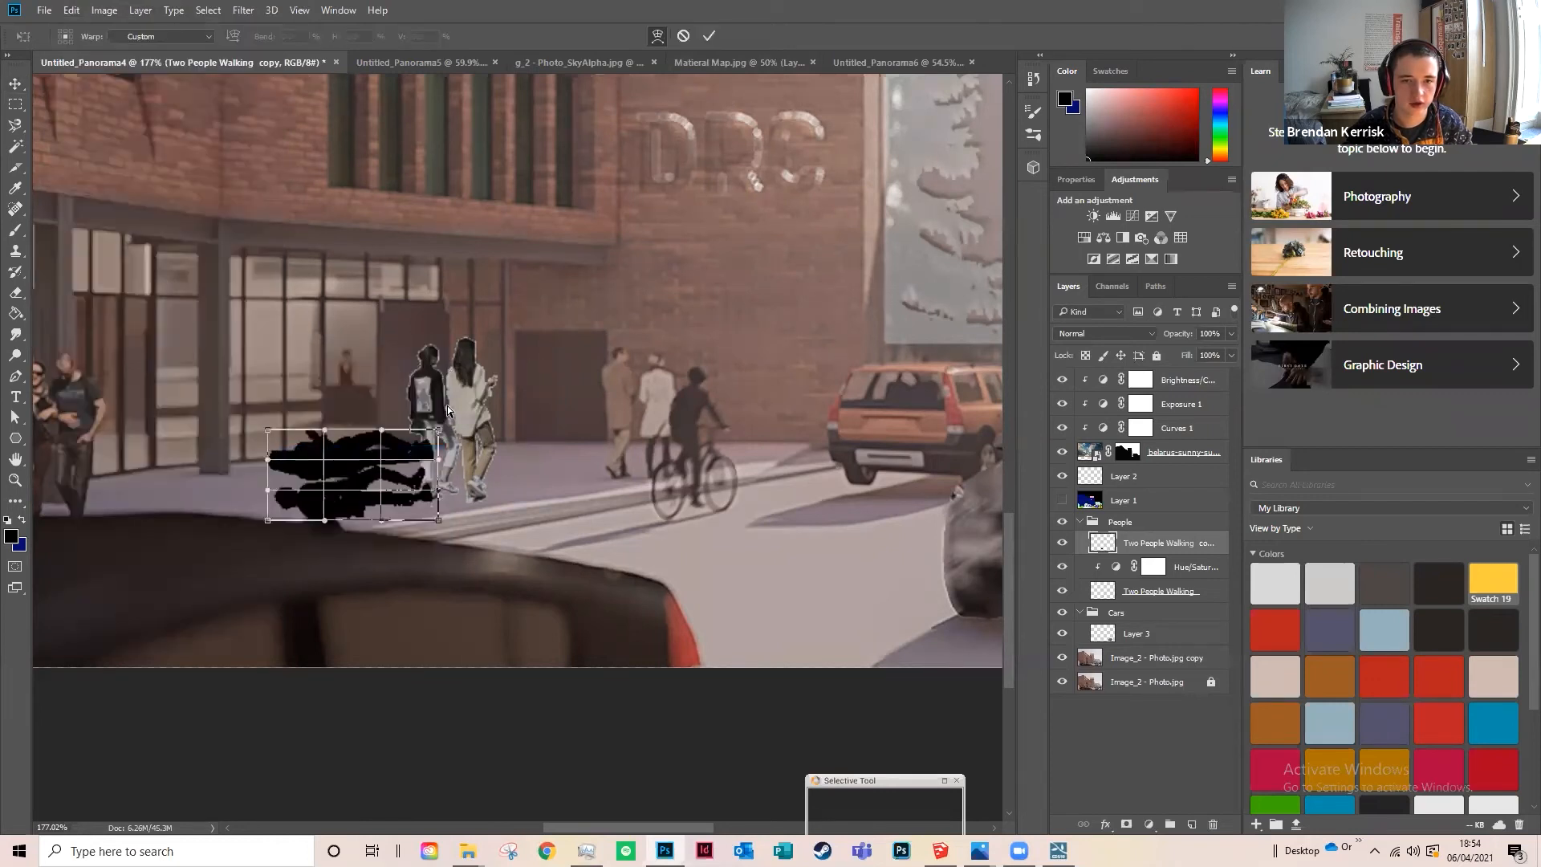
left_click_drag(438, 433, 505, 496)
left_click_drag(328, 432, 315, 522)
key("Escape")
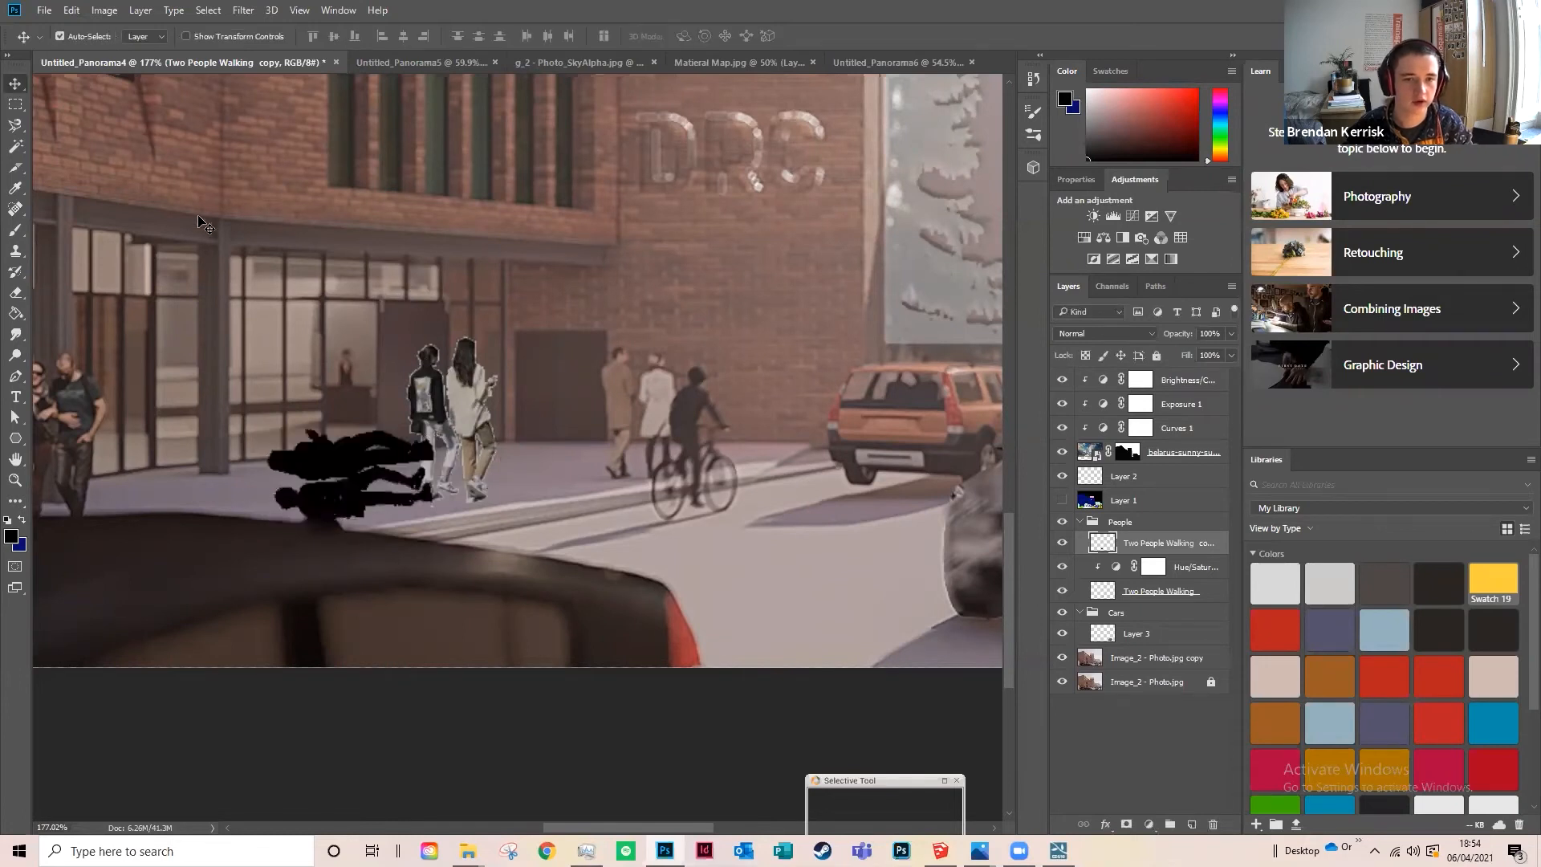
left_click(104, 10)
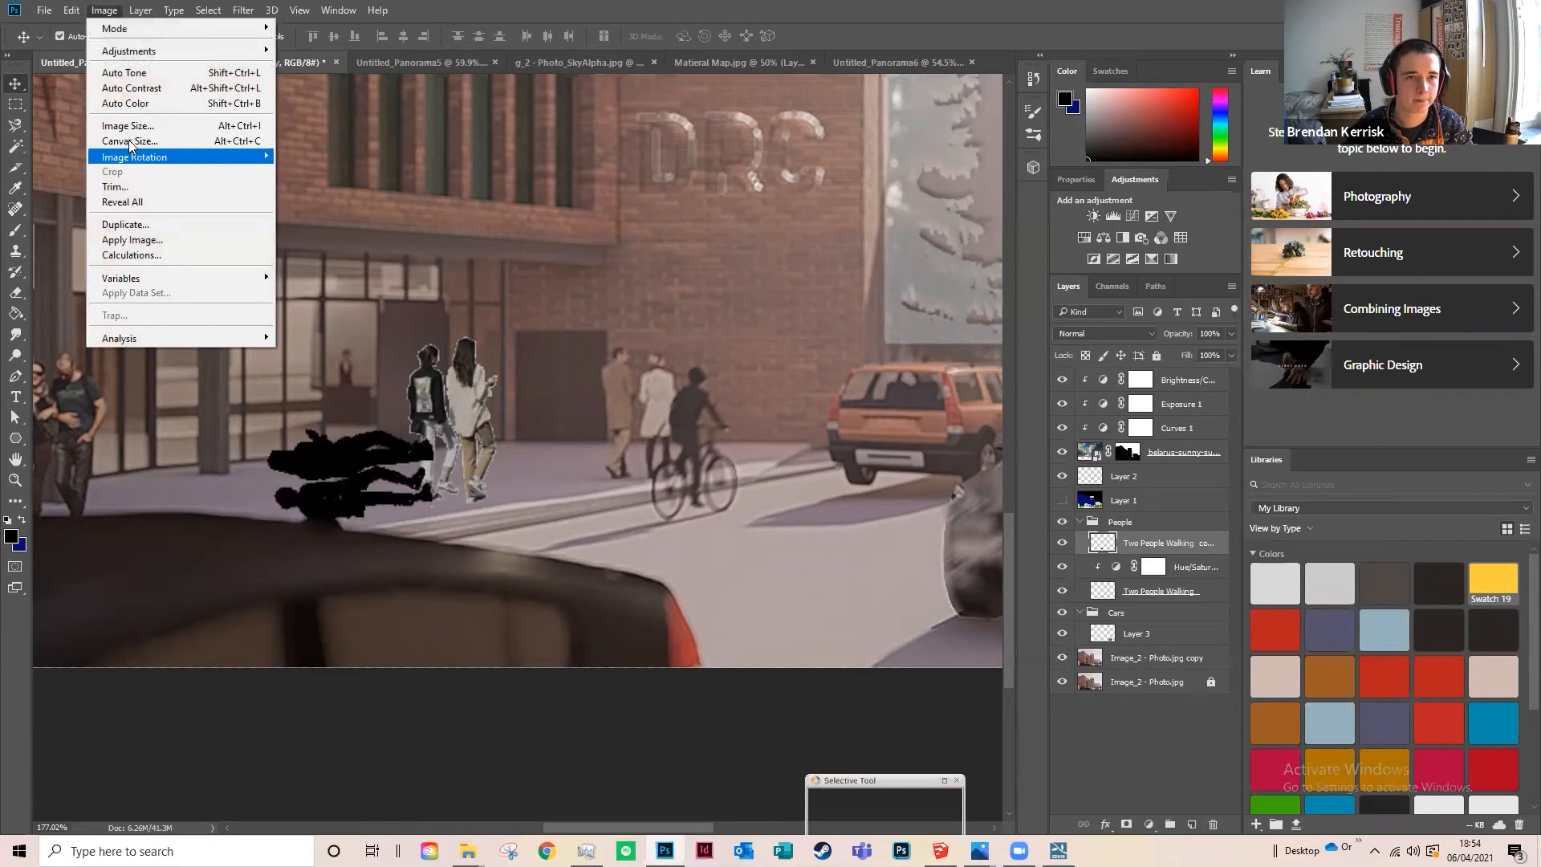
mouse_move(71, 10)
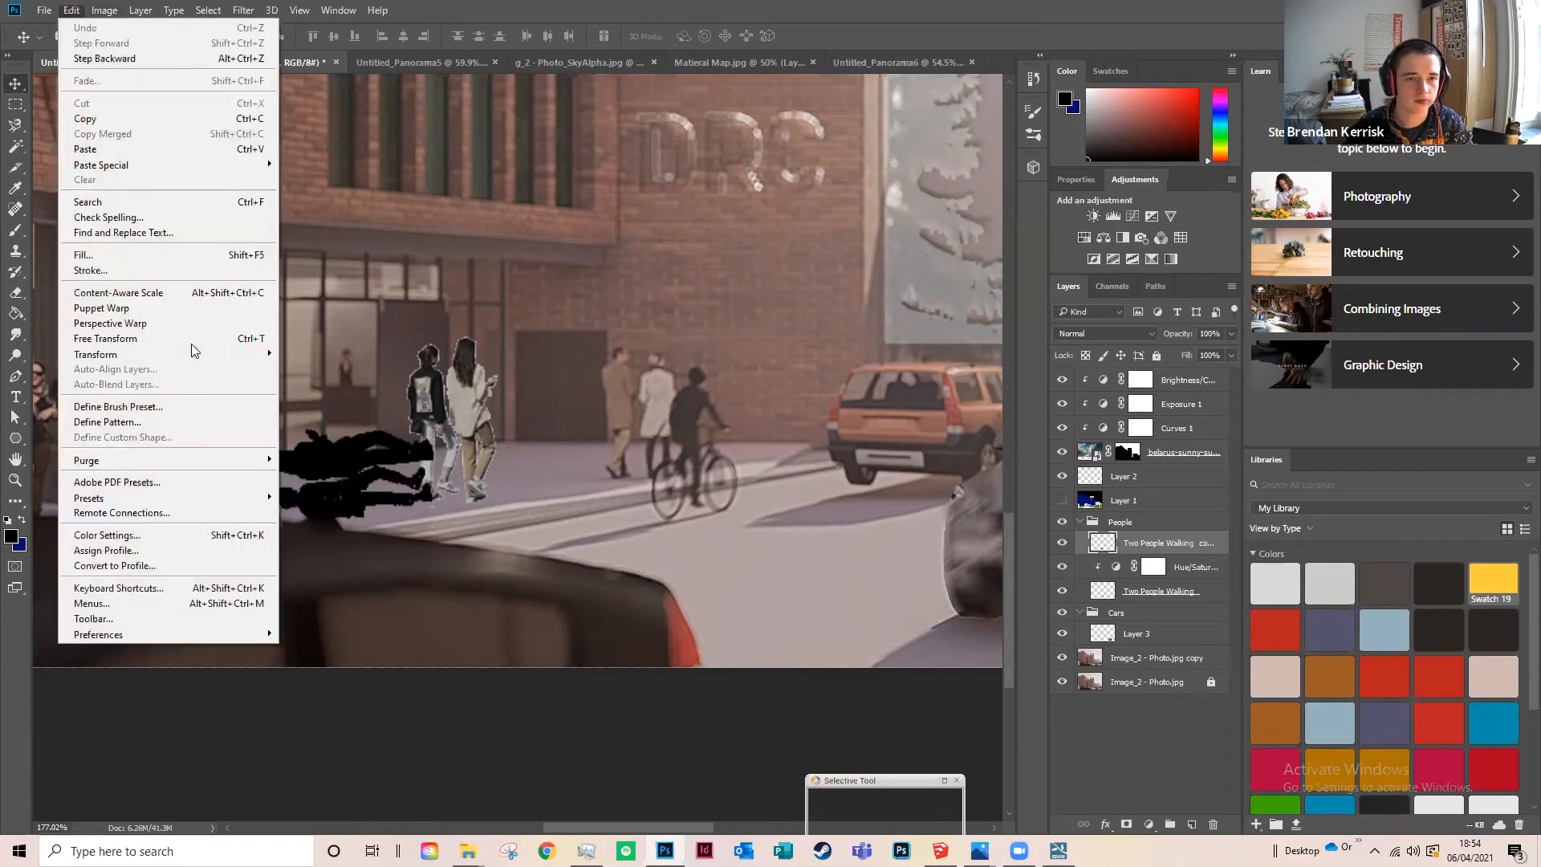
left_click(192, 339)
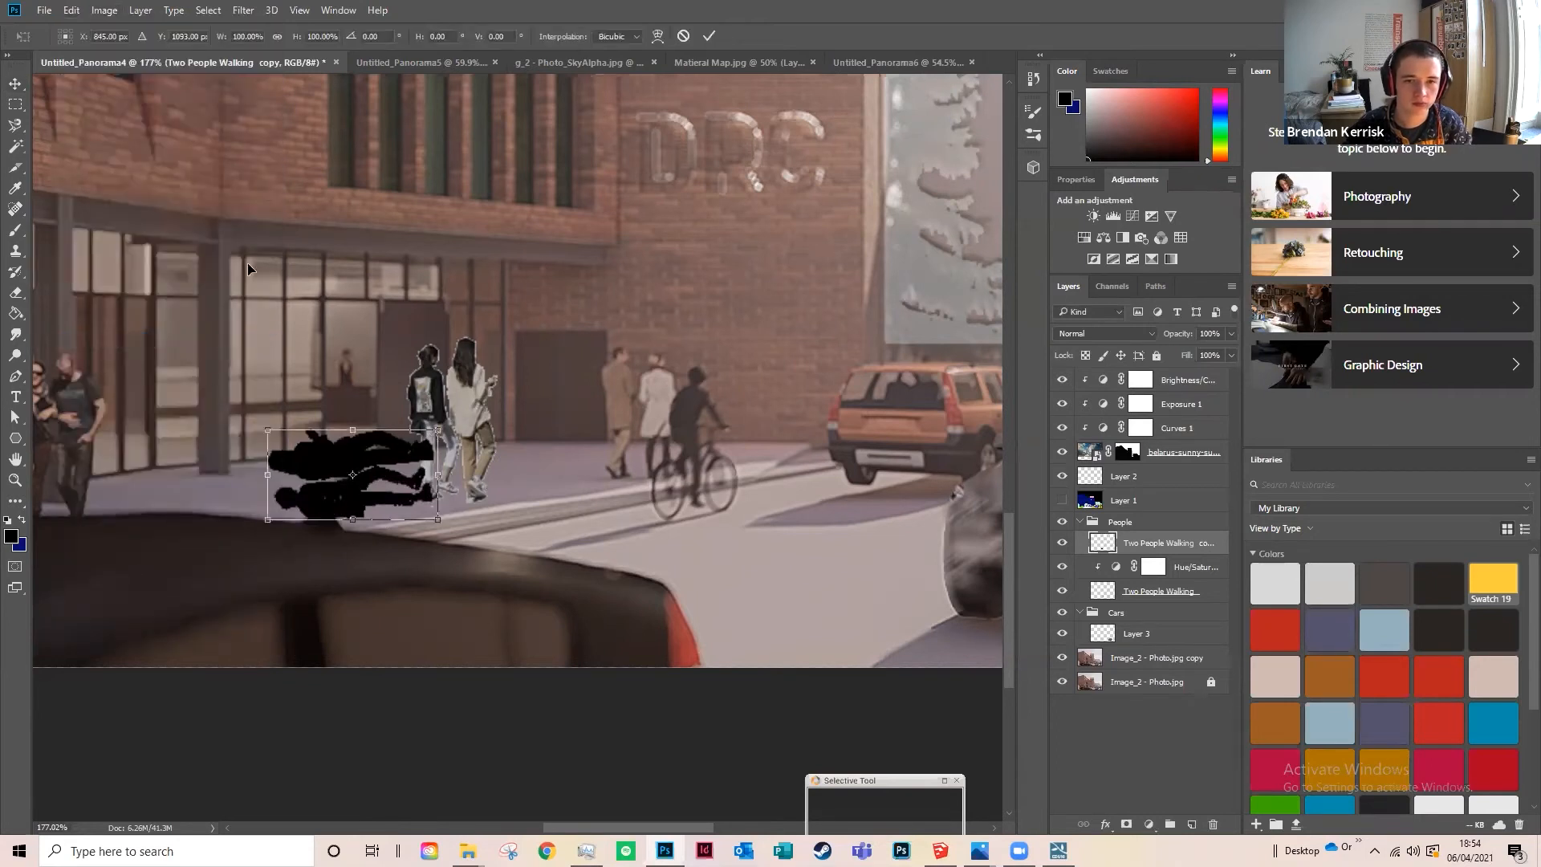
key("Return")
Step: Distort the rotated silhouettes into a flat shadow, about 27% of their height, running from the couple's feet to the foreground car, and apply it
left_click(67, 12)
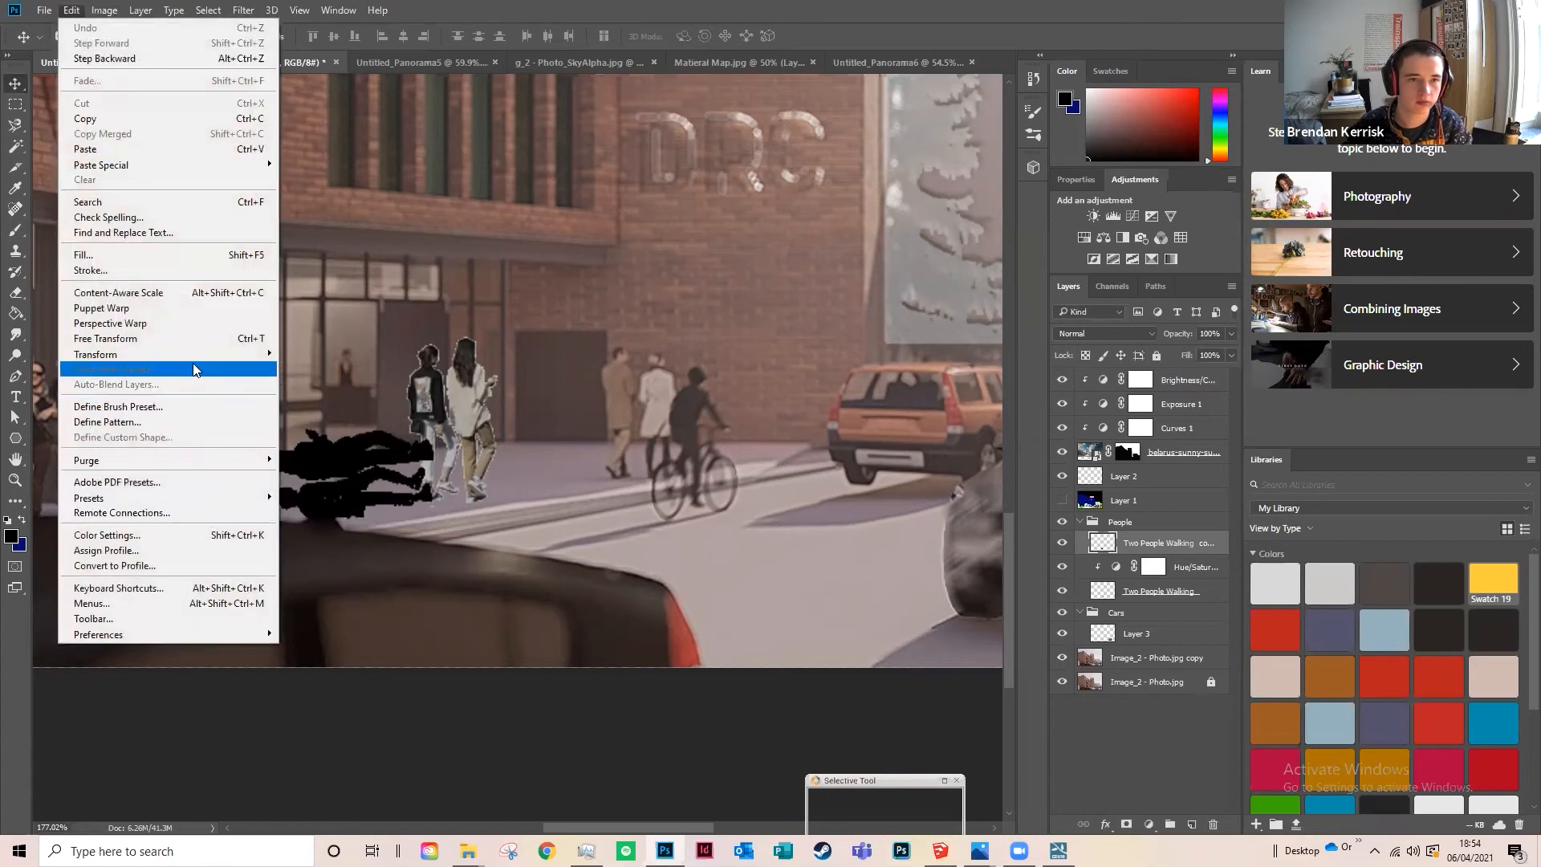
mouse_move(193, 355)
left_click(311, 423)
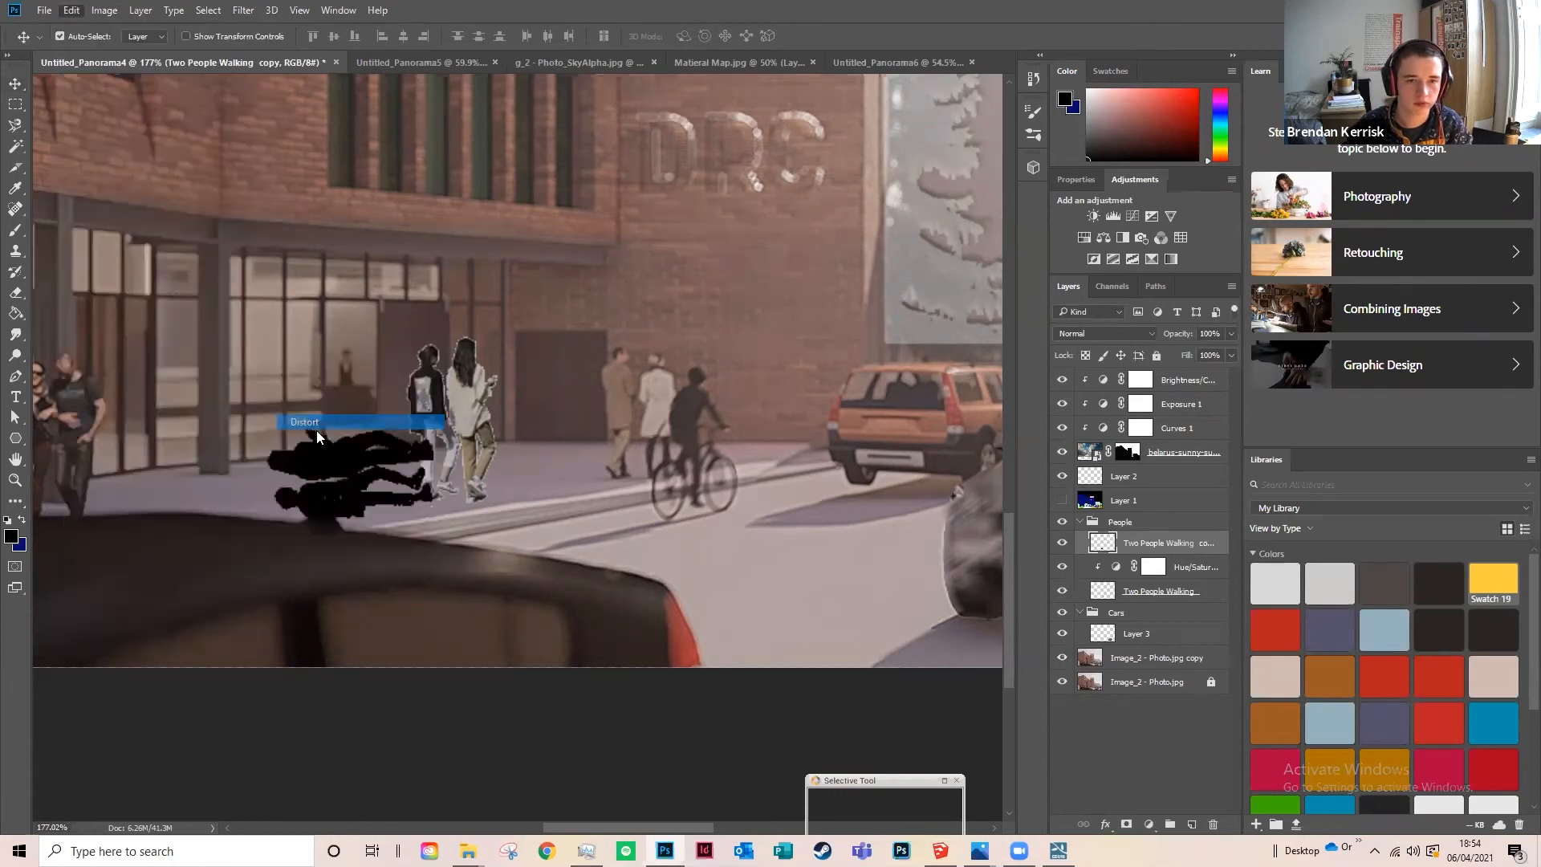
scroll(454, 450, "up", 4)
left_click_drag(431, 423, 496, 503)
left_click_drag(182, 420, 231, 526)
left_click_drag(397, 557, 430, 560)
left_click_drag(470, 508, 517, 532)
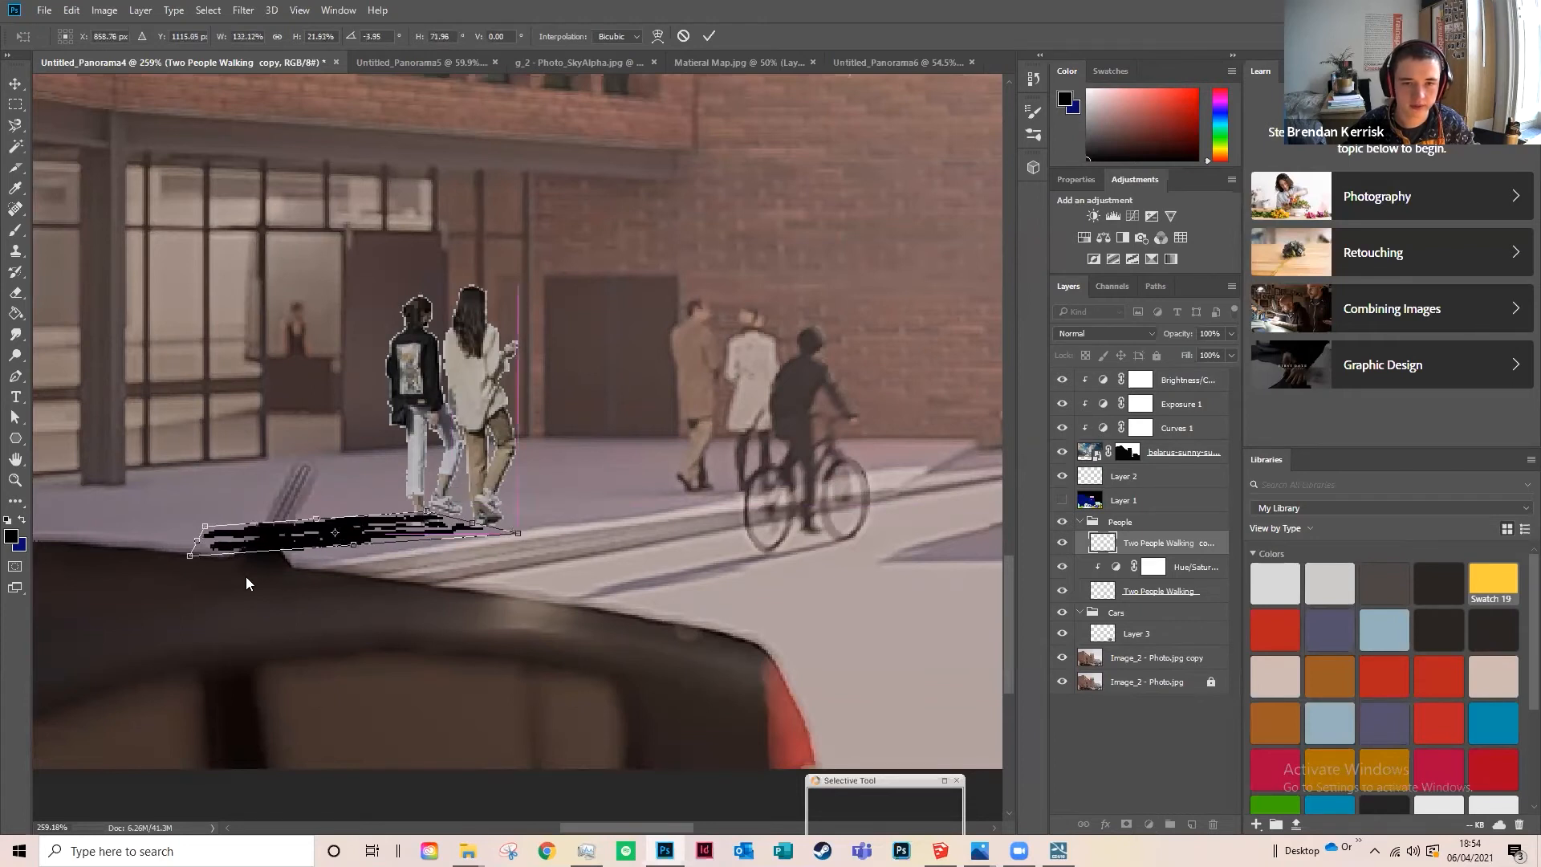
mouse_move(190, 558)
left_mouse_down()
mouse_move(220, 580)
mouse_move(207, 575)
left_mouse_up()
scroll(314, 501, "down", 3)
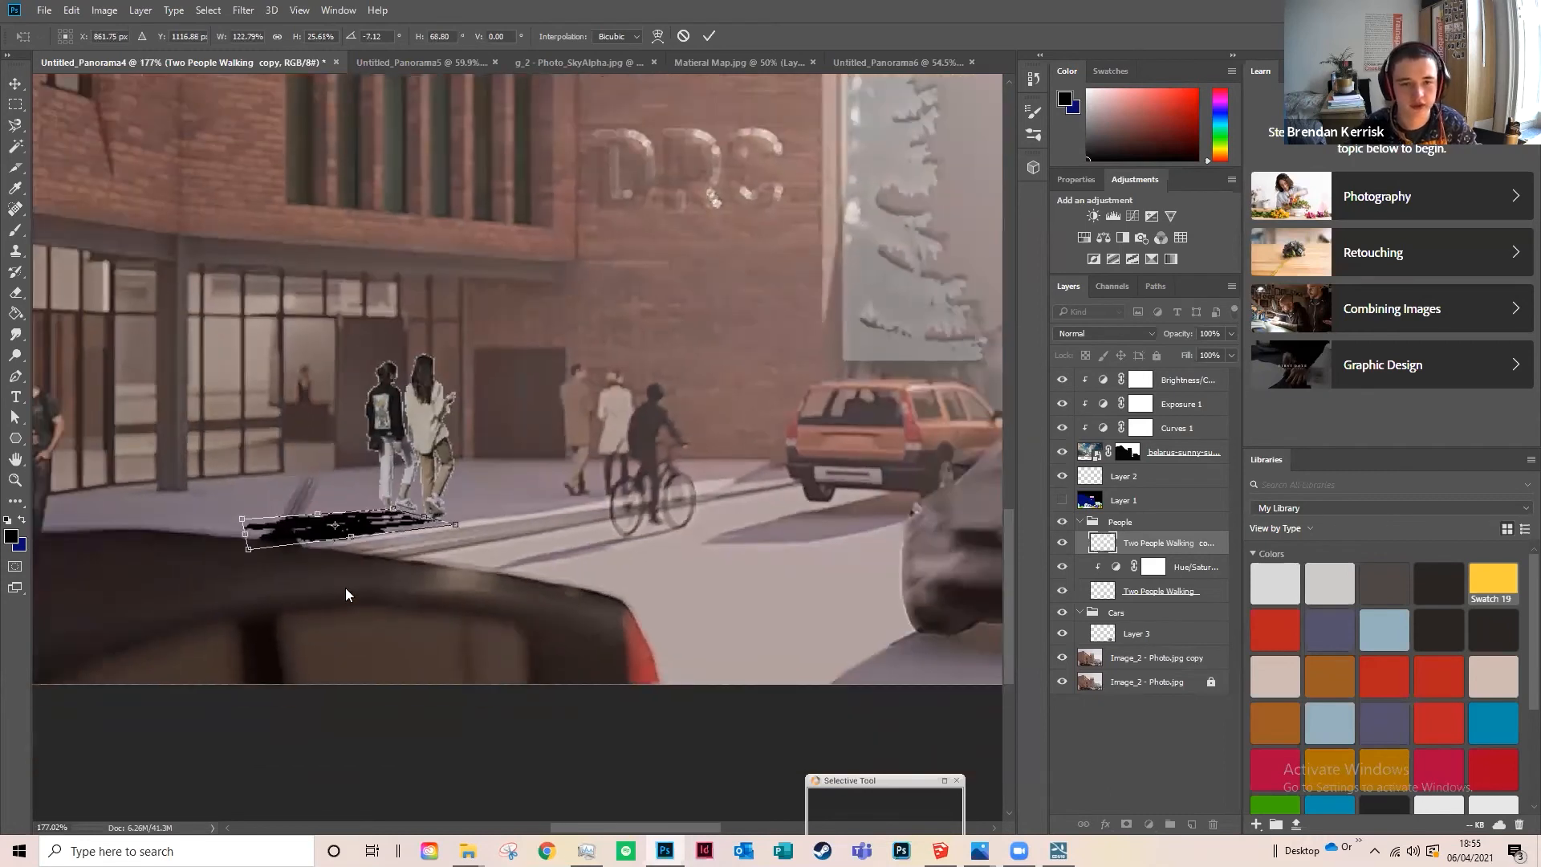
left_click_drag(240, 520, 289, 548)
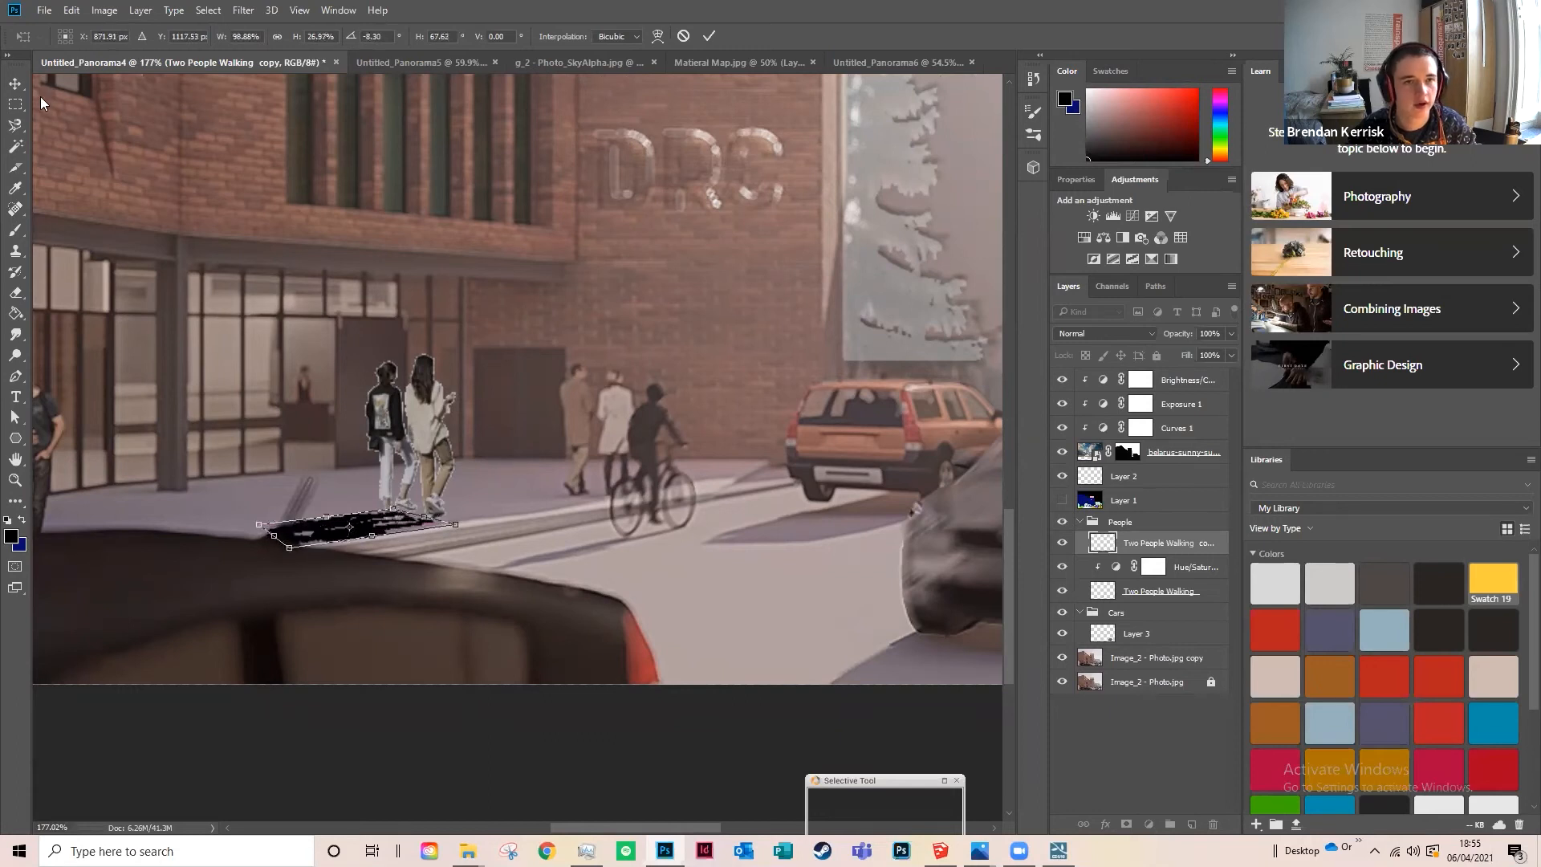
left_click(1086, 456)
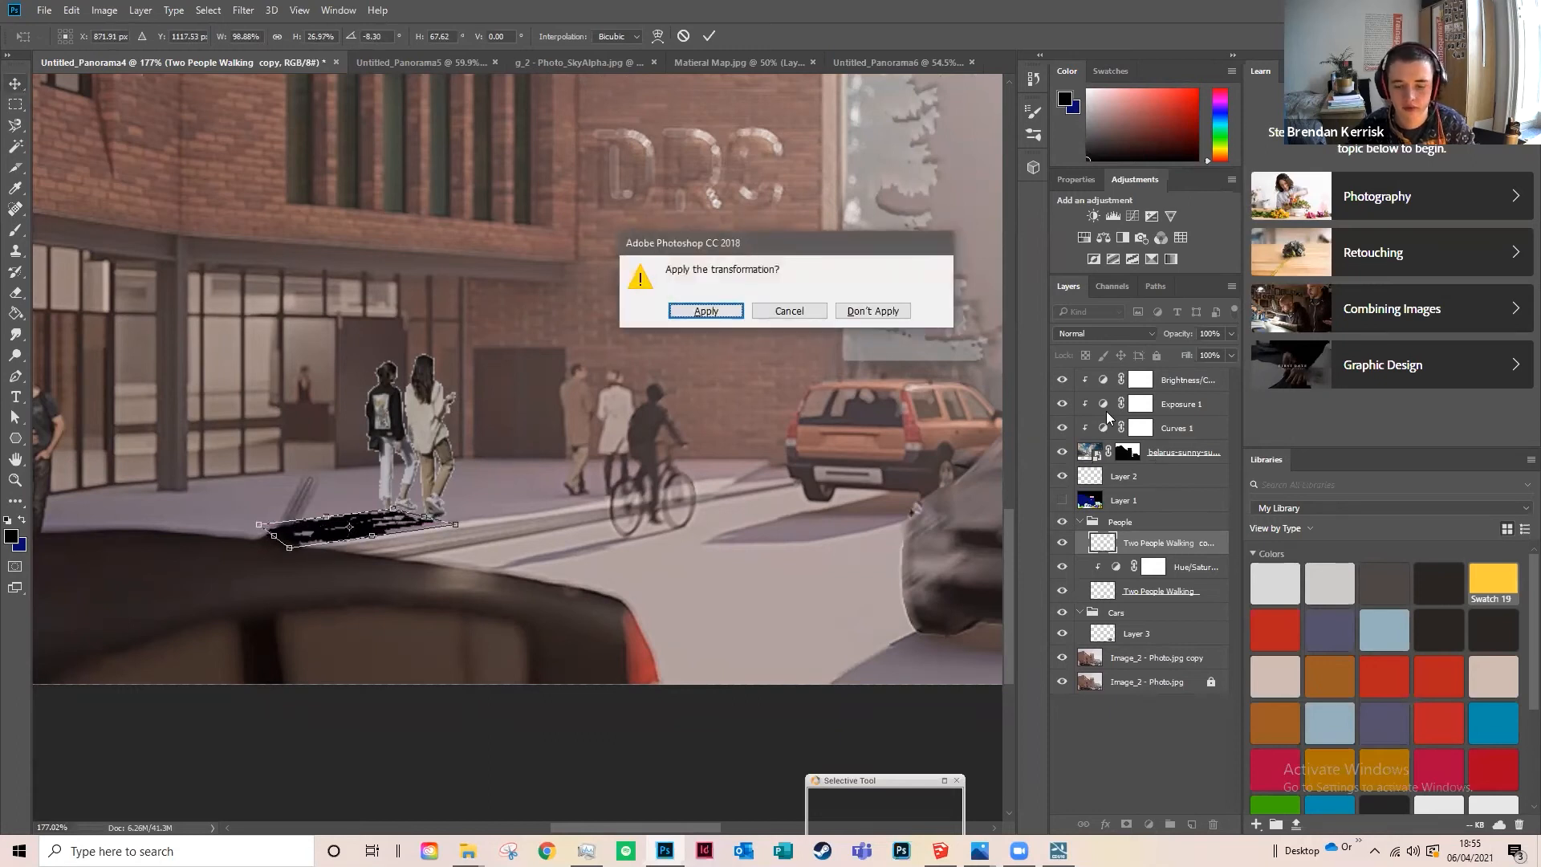
key("Return")
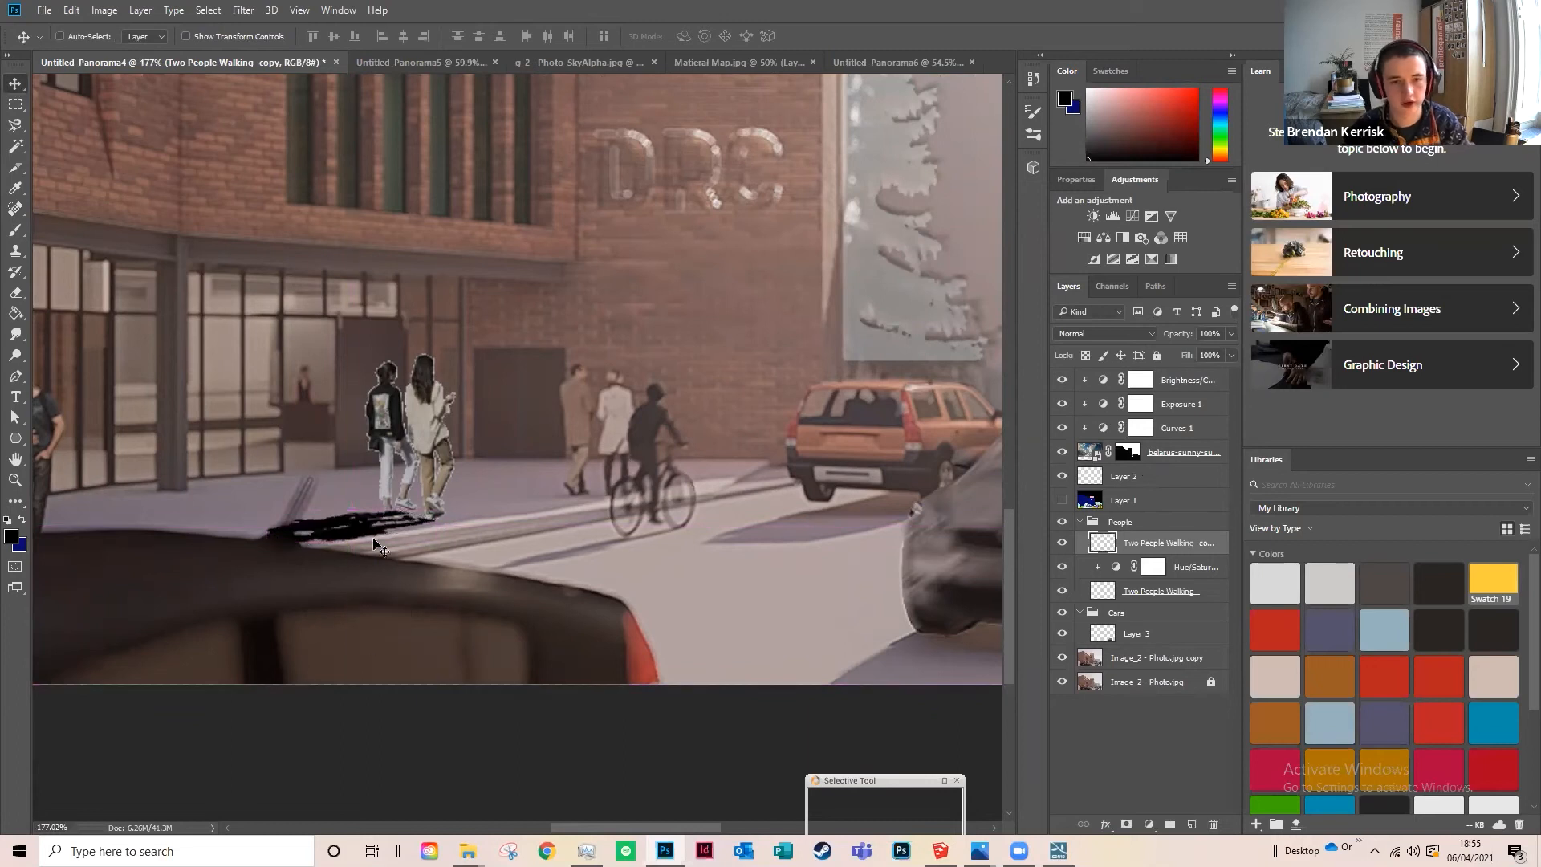
Step: Outline the foreground car's roof antenna and its base, where they overlap the shadow, with a Polygonal Lasso selection
scroll(261, 546, "down", 2)
scroll(305, 525, "up", 4)
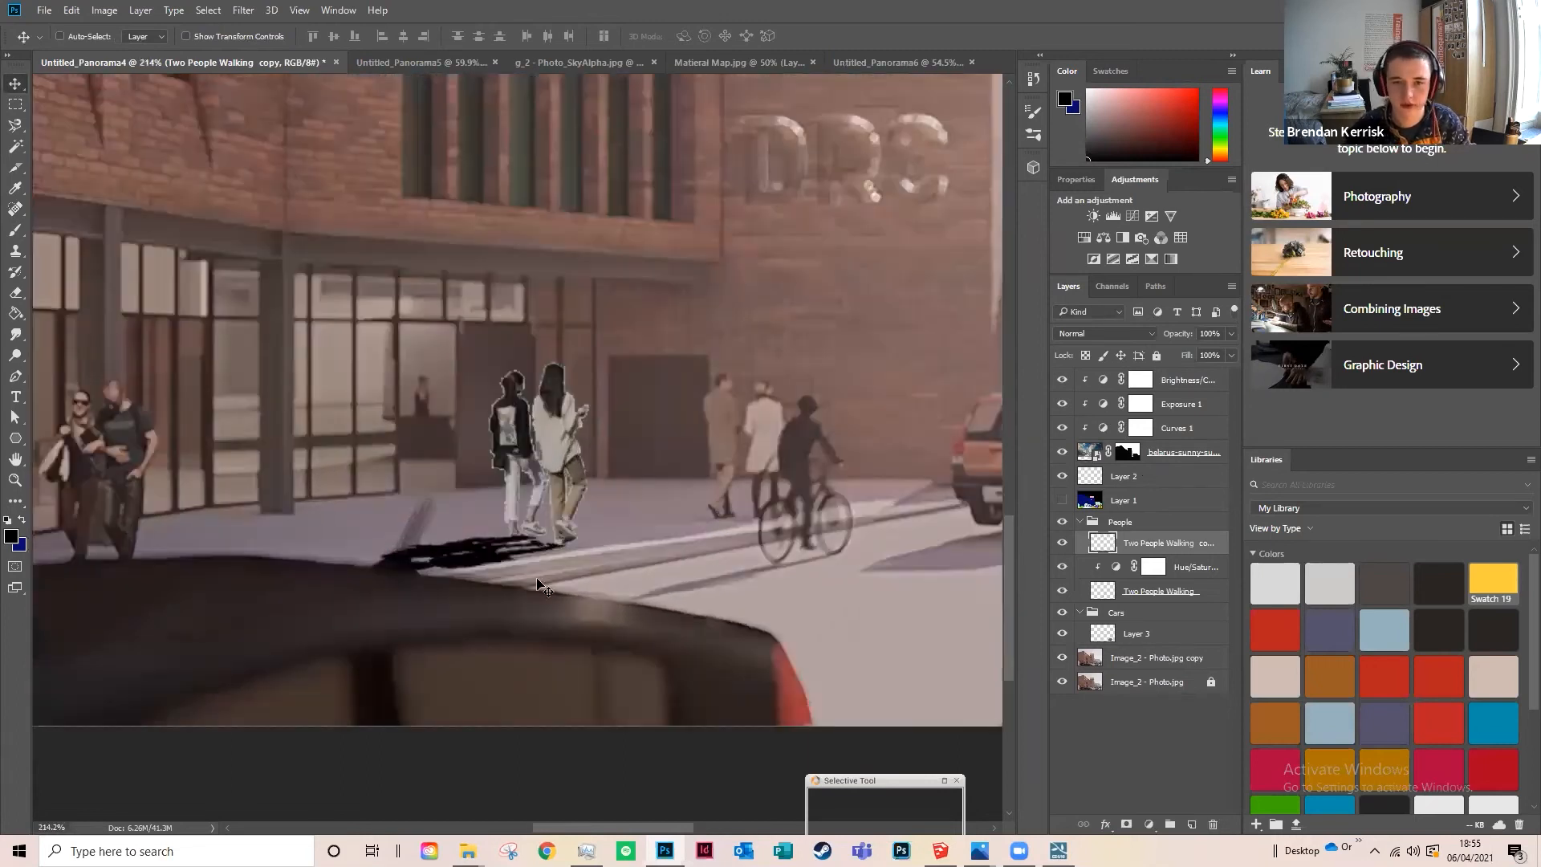
scroll(418, 518, "up", 3)
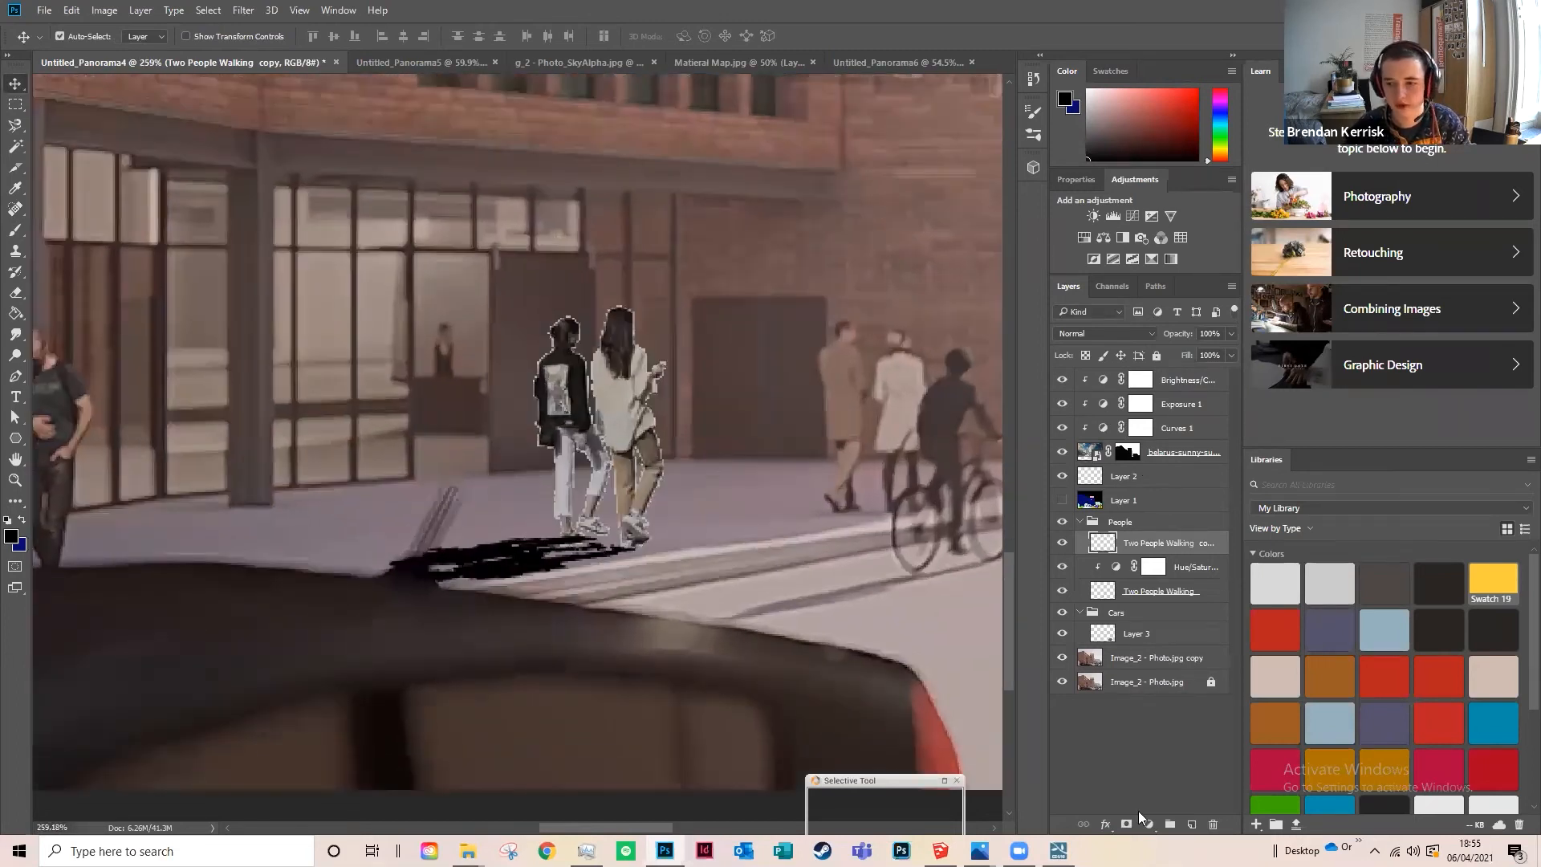
right_click(13, 129)
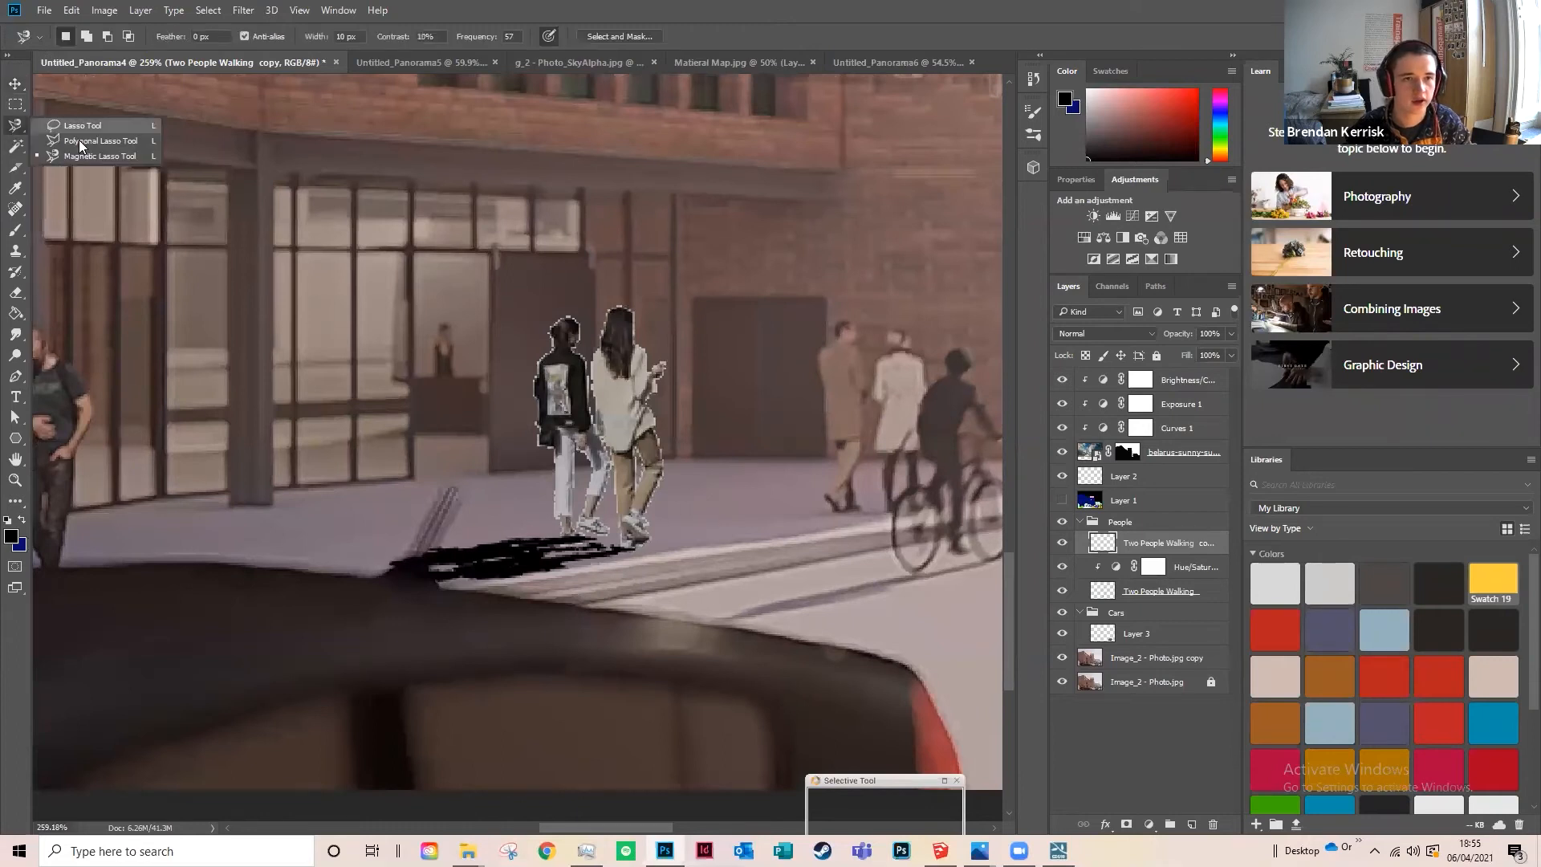
left_click(80, 142)
scroll(363, 621, "up", 2)
left_click(369, 616)
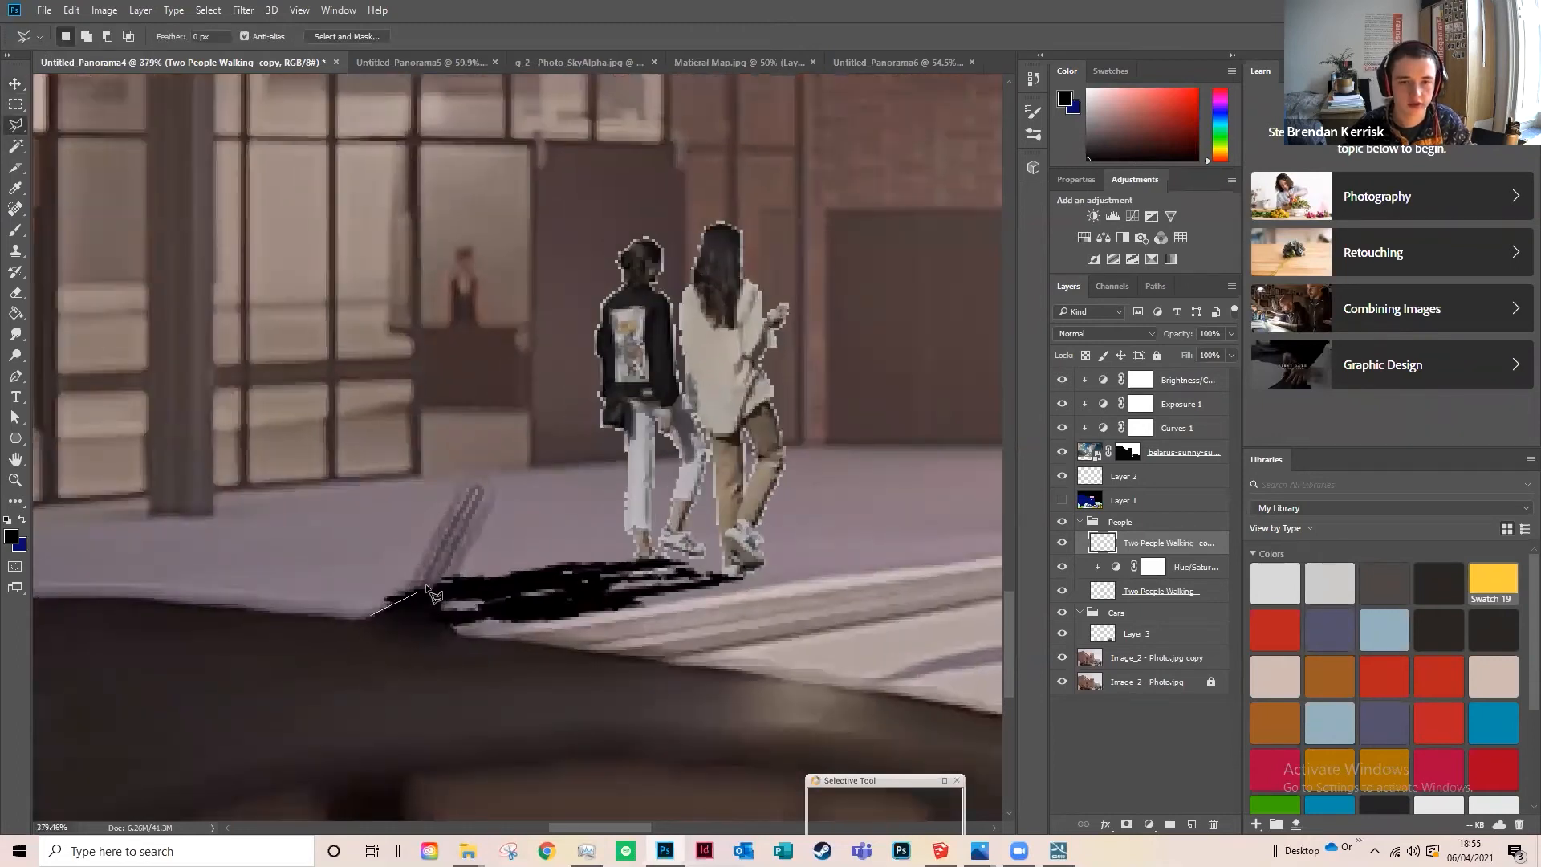
left_click(488, 507)
left_click(442, 595)
left_click(465, 648)
double_click(330, 654)
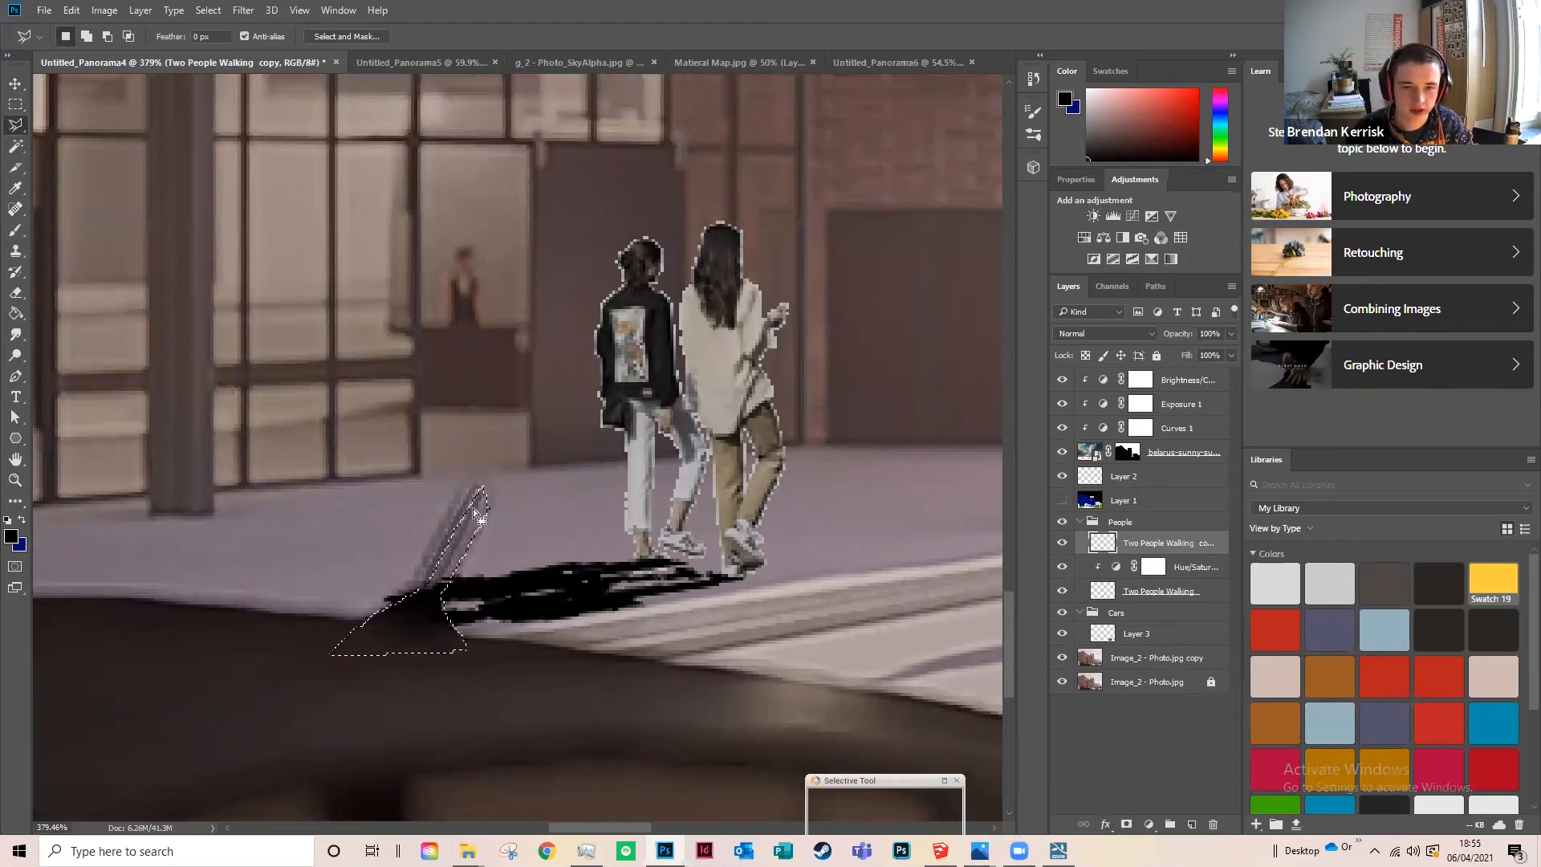
Step: Add a layer mask to the shadow layer from the antenna selection and invert it to hide the shadow over the antenna
left_click(1124, 825)
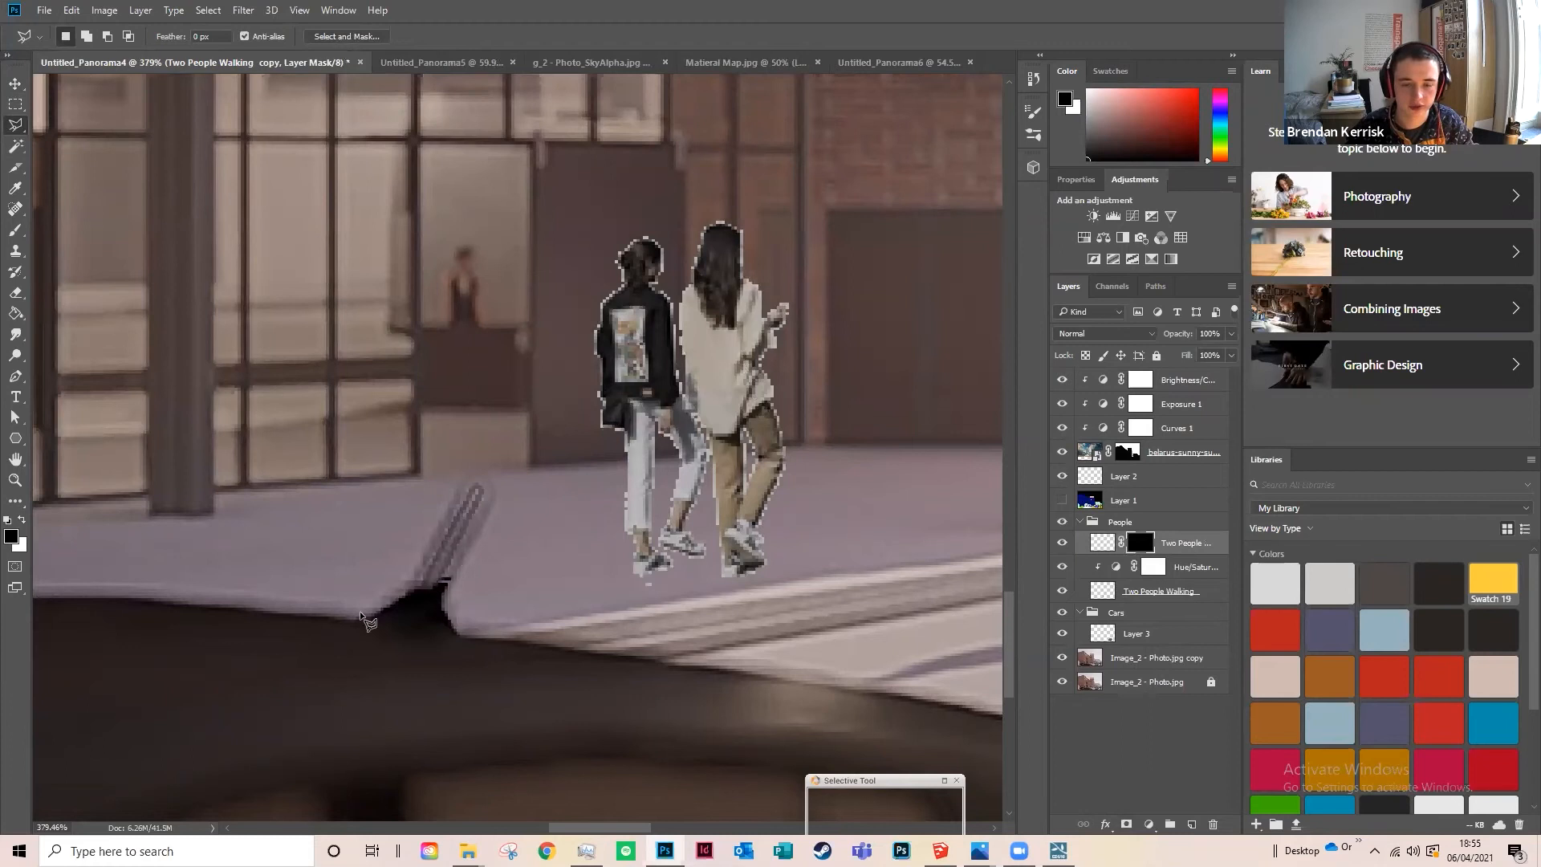
scroll(361, 570, "down", 1)
scroll(468, 543, "down", 1)
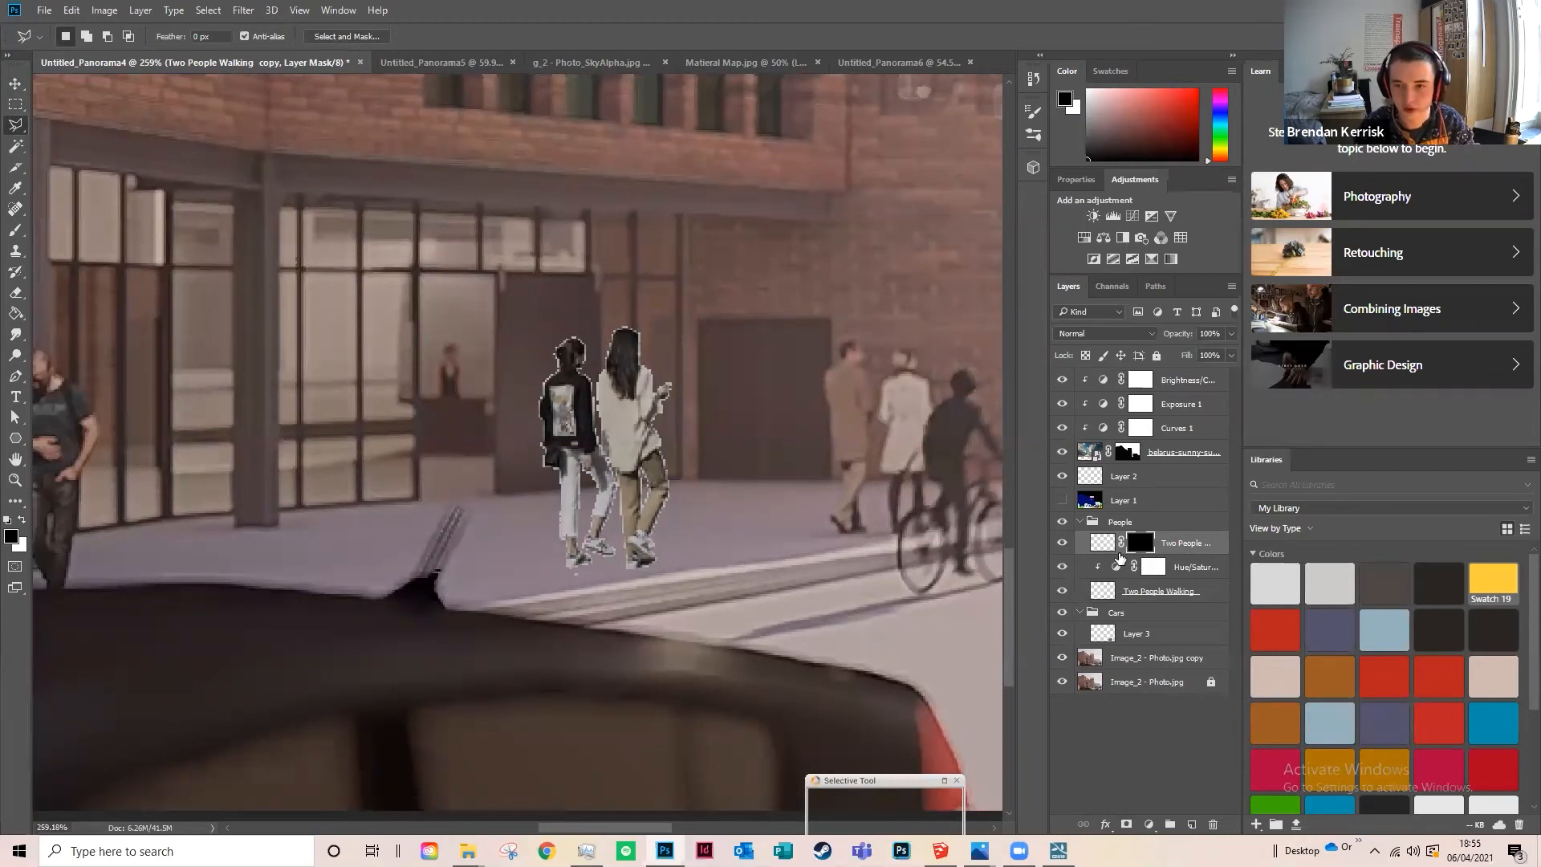
key("ctrl+i")
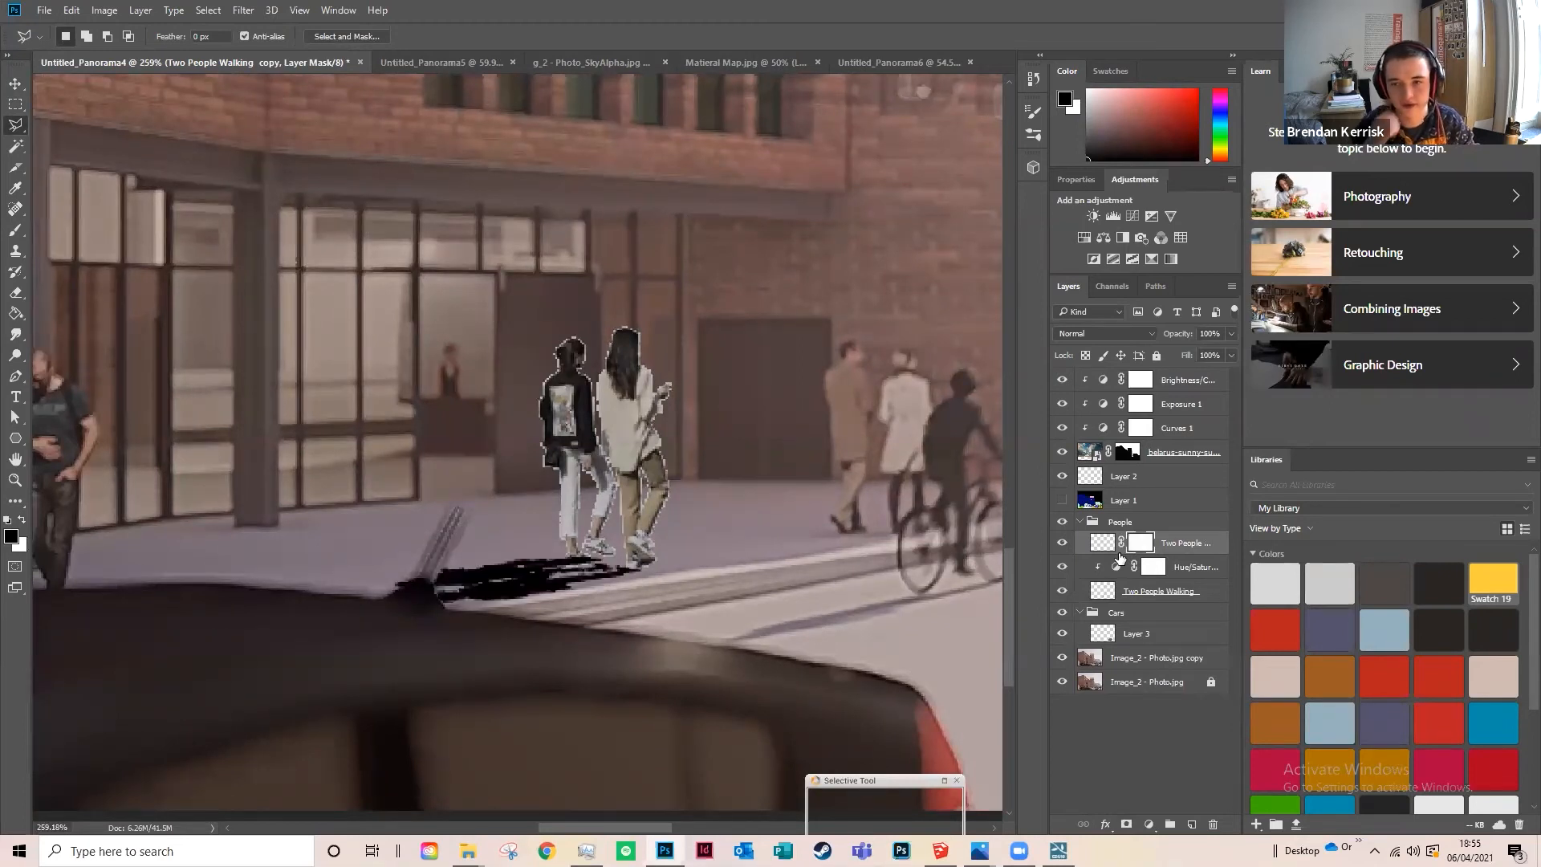
Step: Invert the shadow's layer mask, load it as a selection, deselect it, and invert the mask back
left_click(1137, 548)
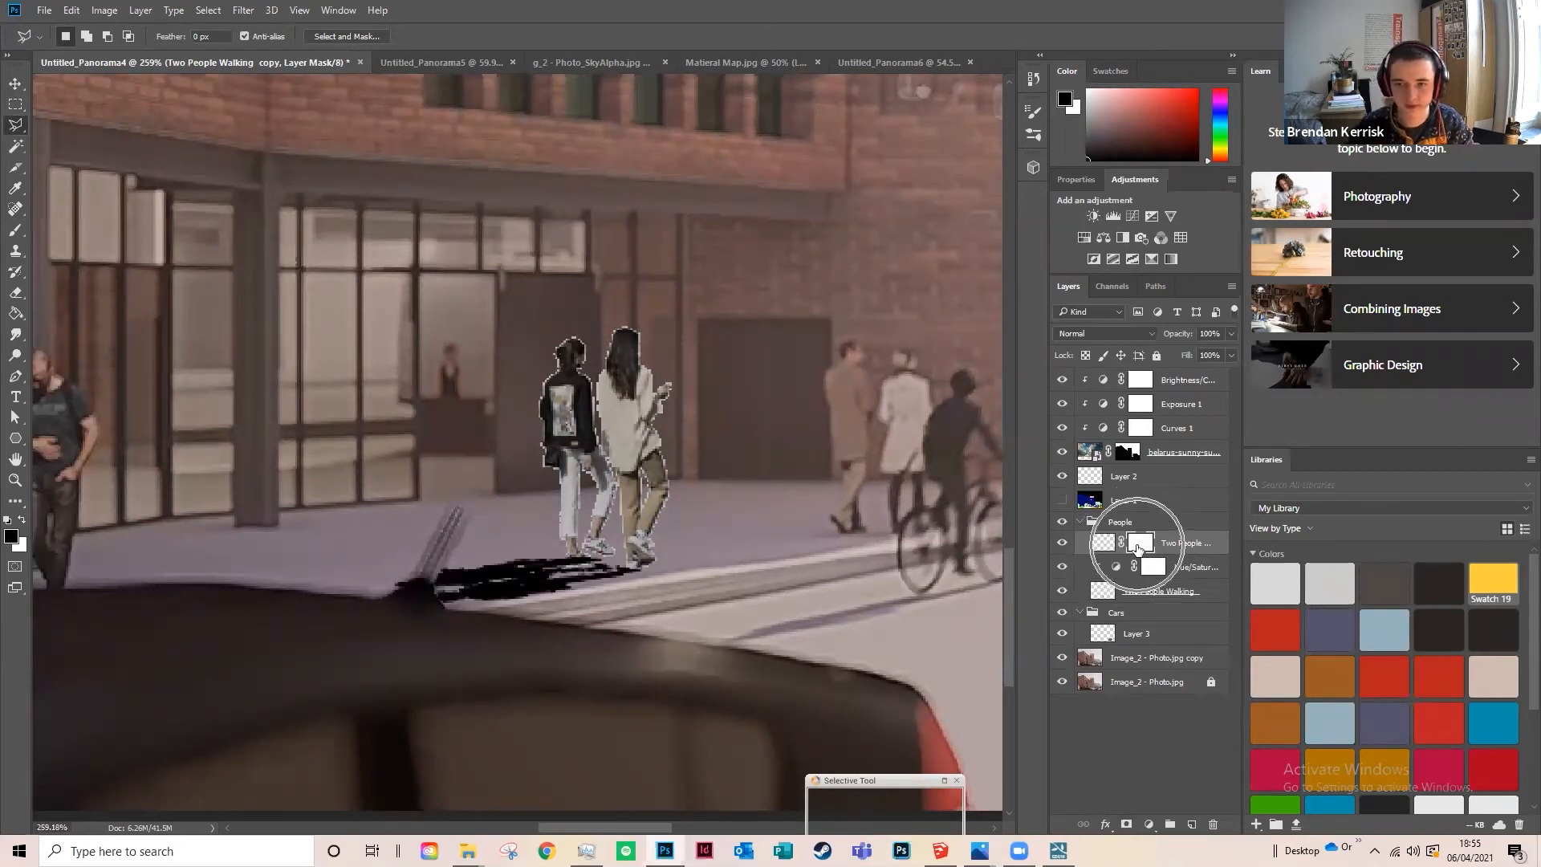
key("ctrl+i")
left_click(1137, 547)
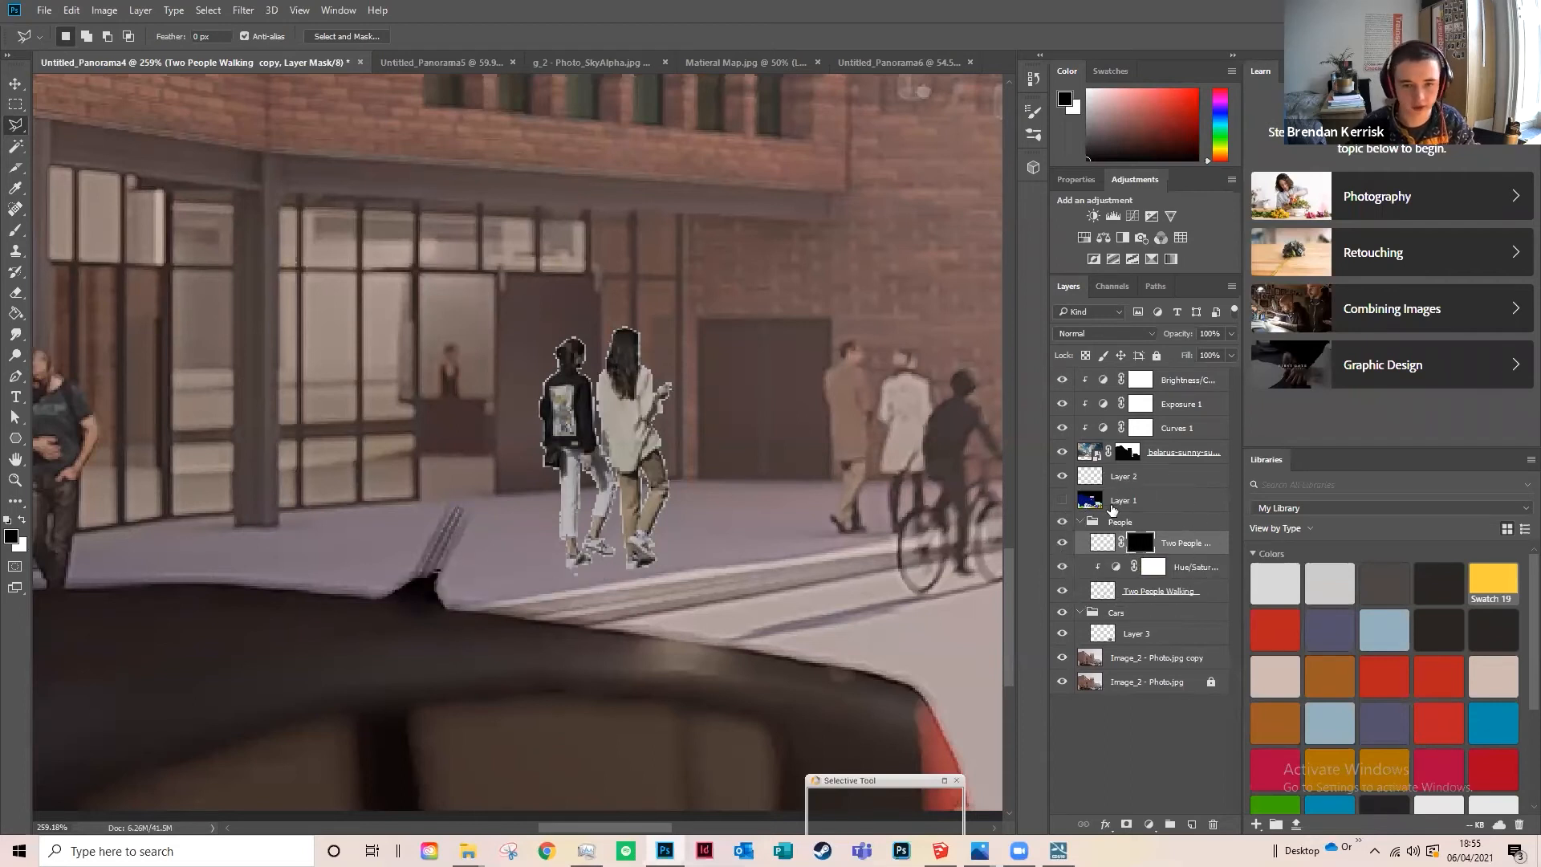
left_click(1138, 543, "ctrl")
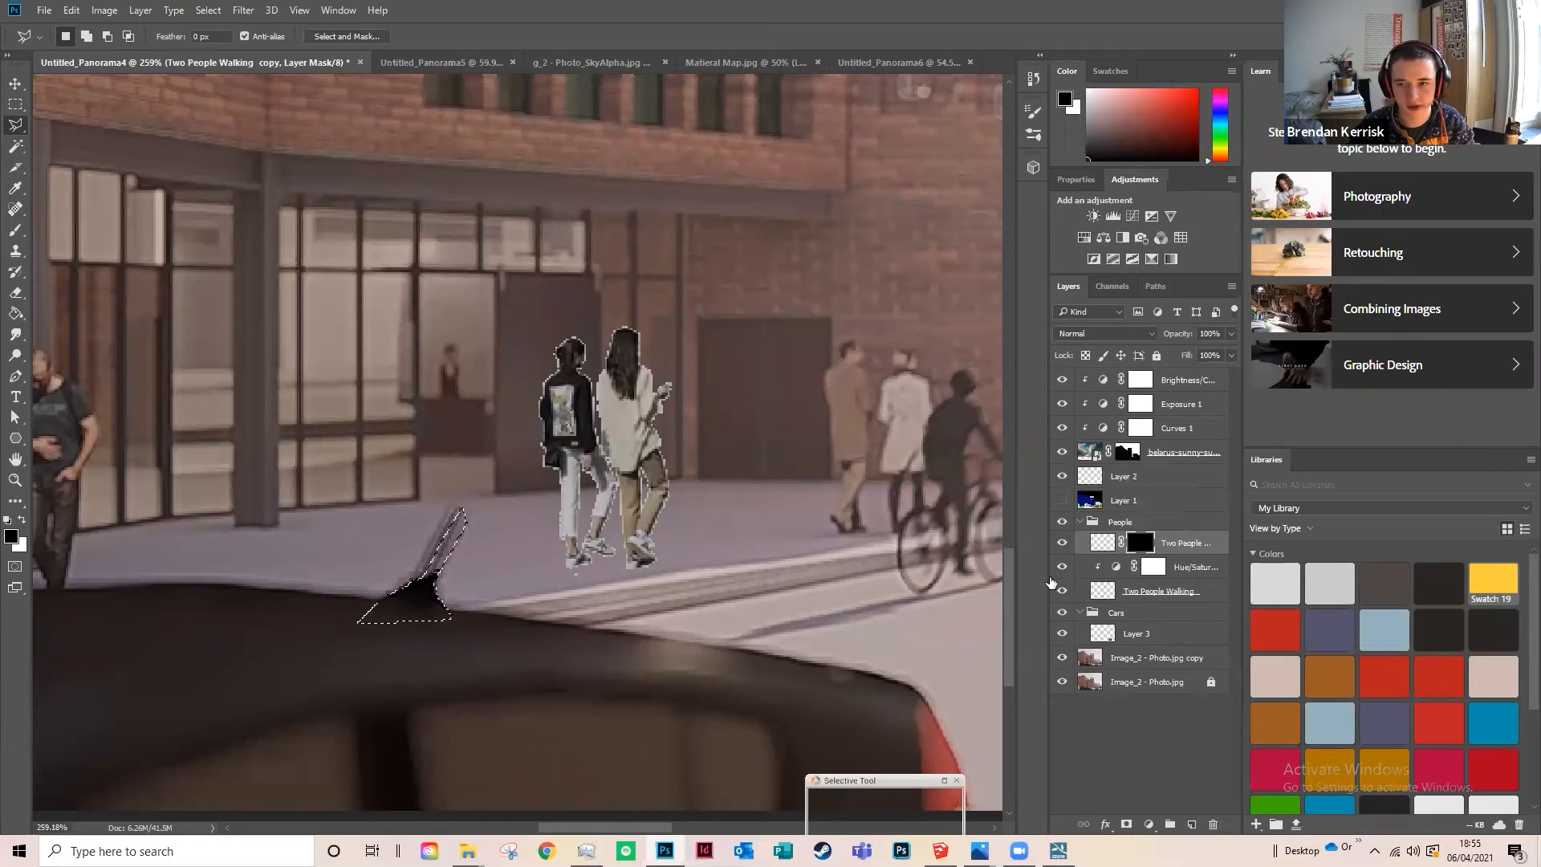
key("ctrl+d")
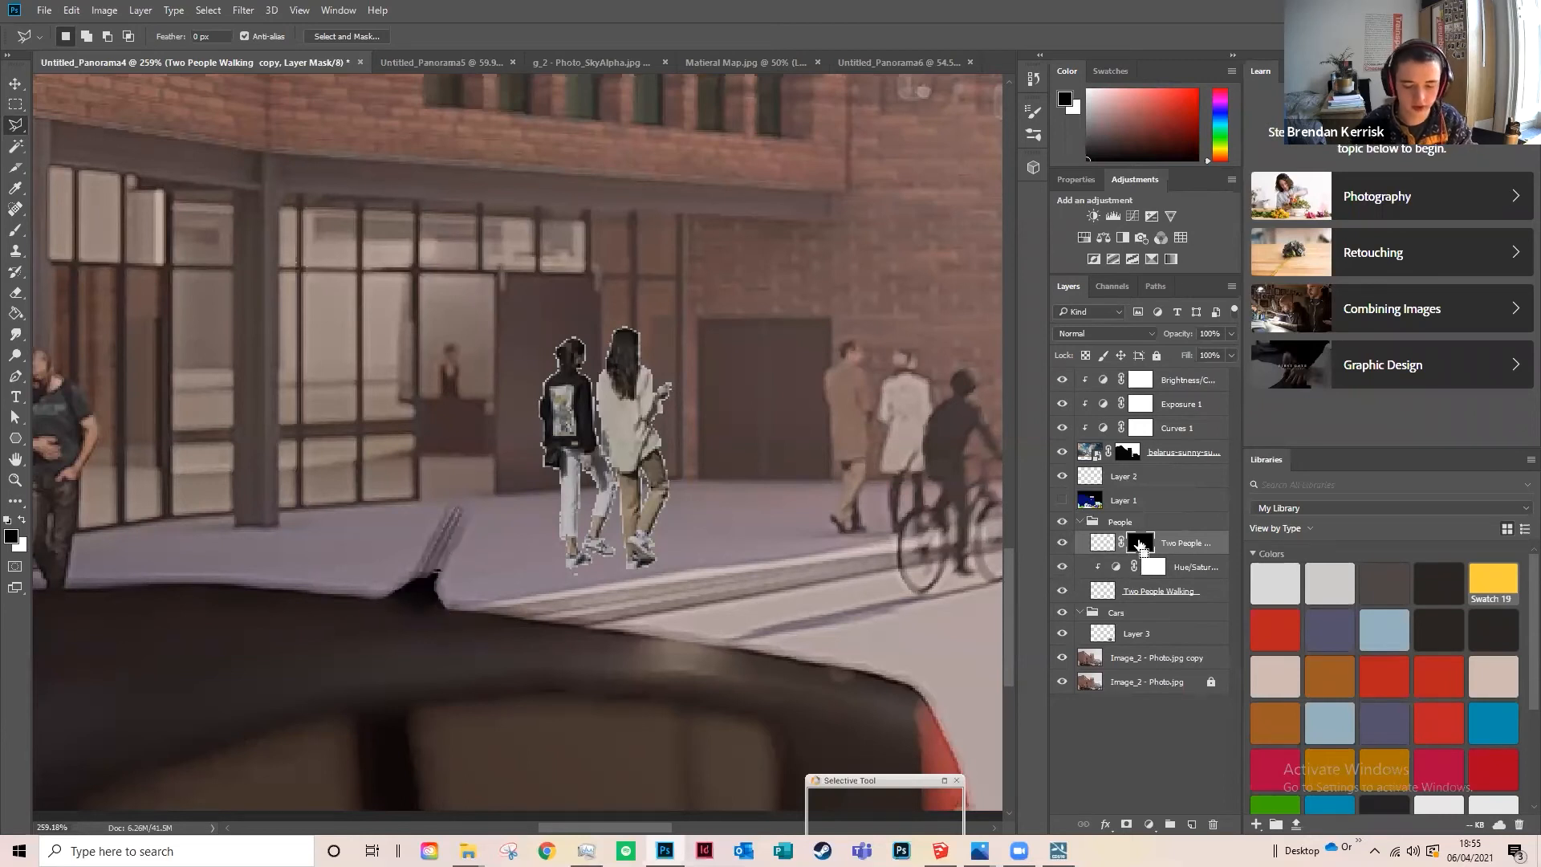
key("ctrl+i")
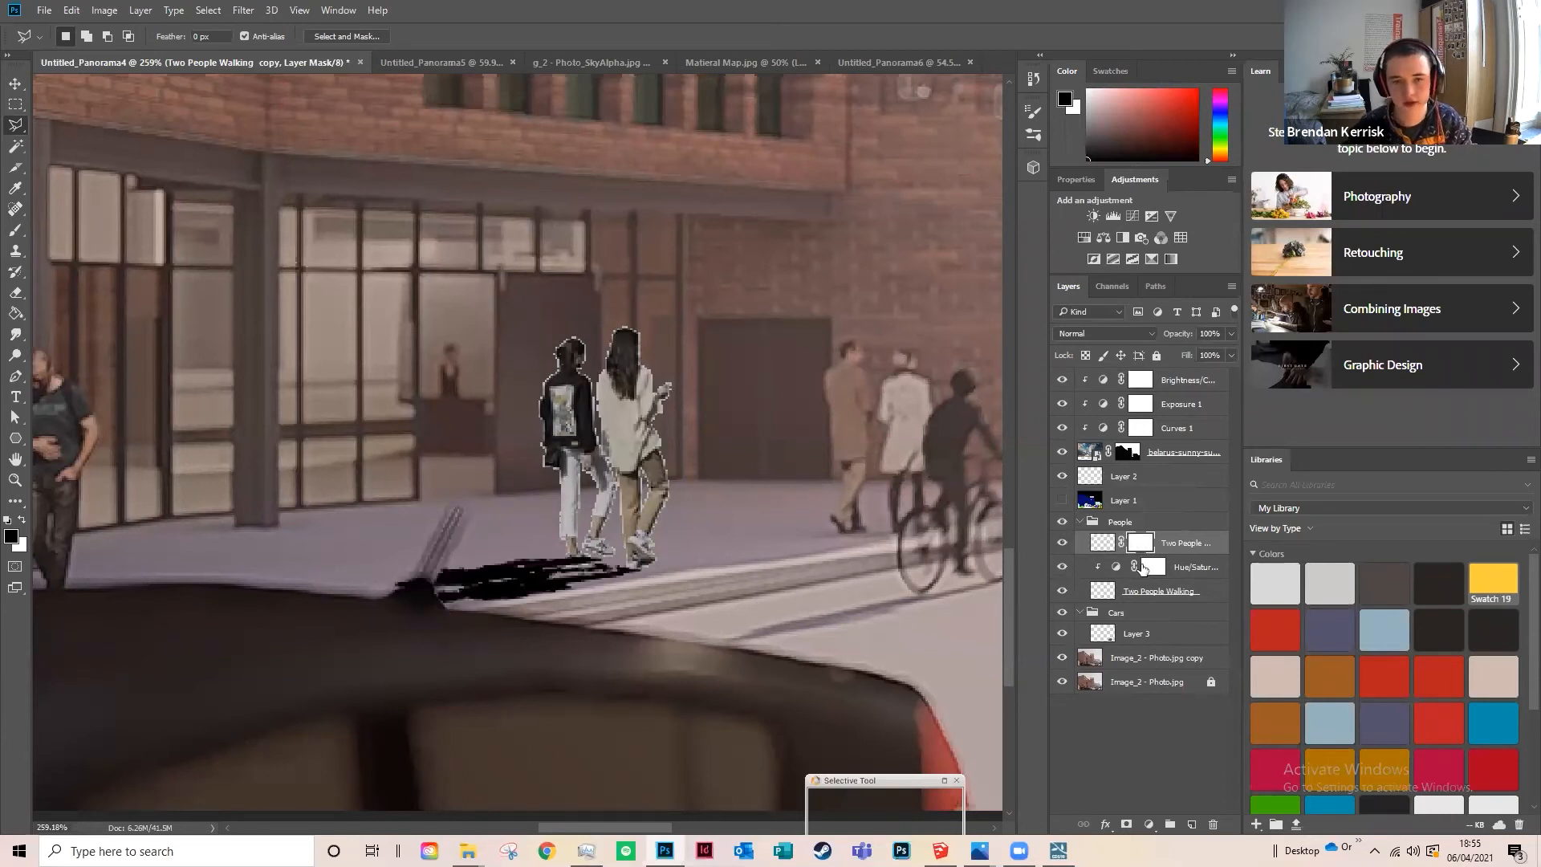
Step: Set the couple's shadow layer to the Darken blend mode and lower its opacity to 22%
scroll(480, 562, "down", 5)
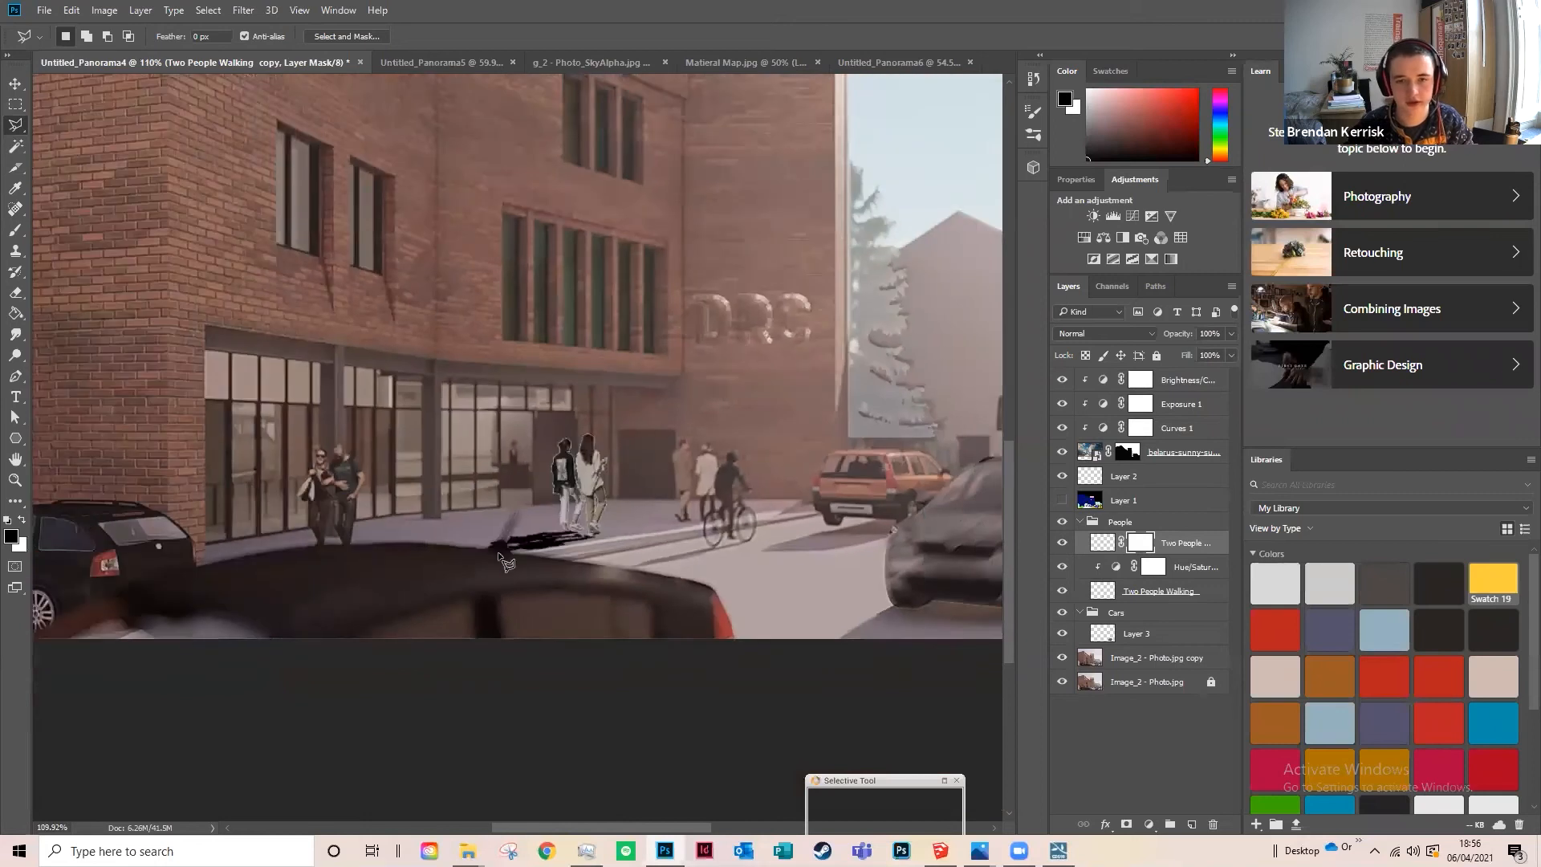
scroll(493, 532, "up", 4)
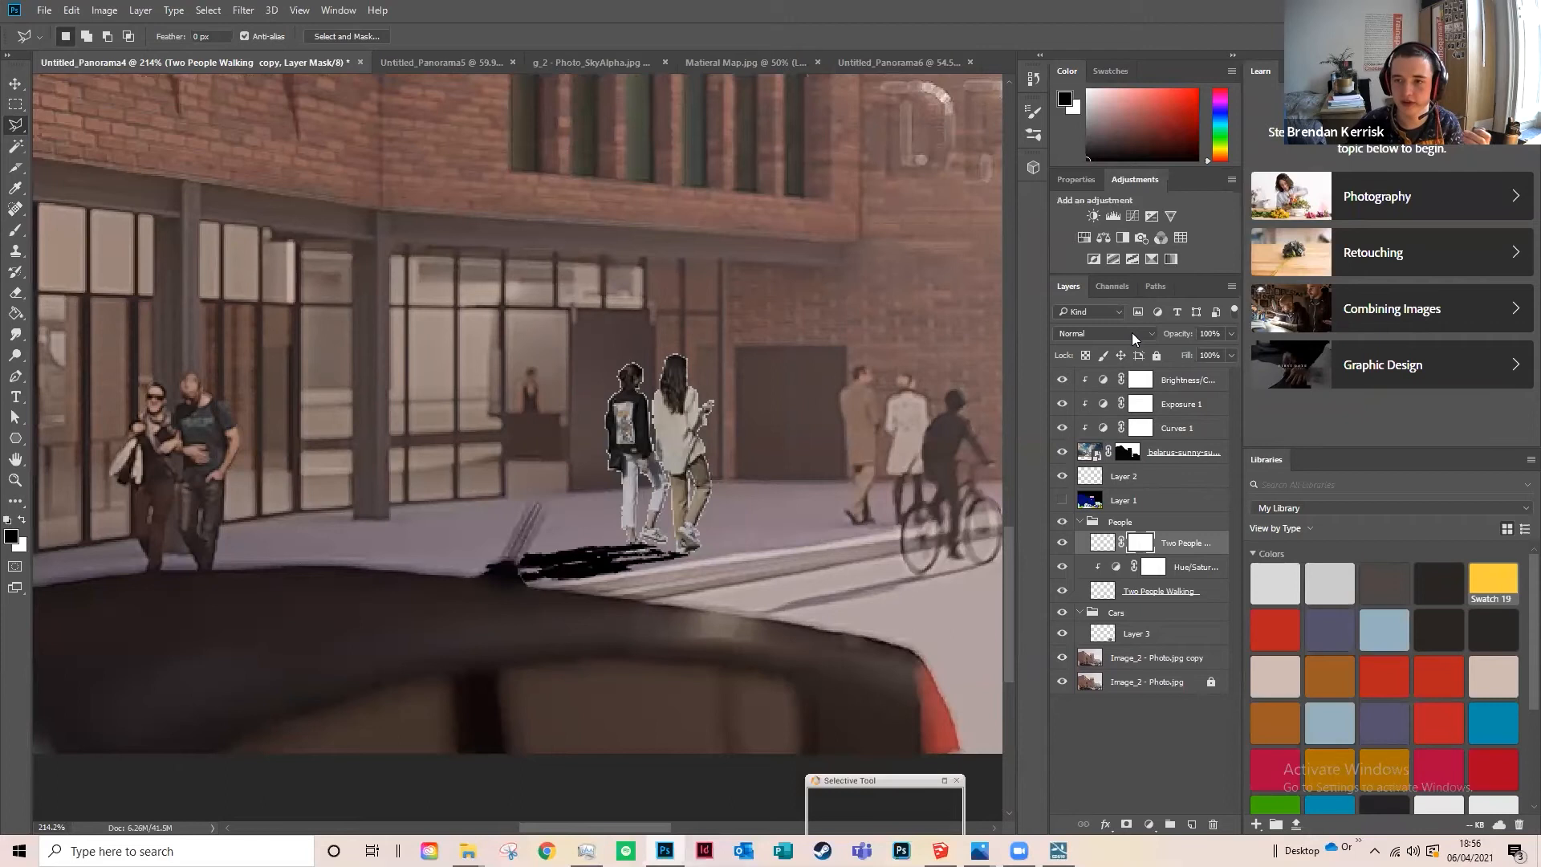
left_click(1132, 333)
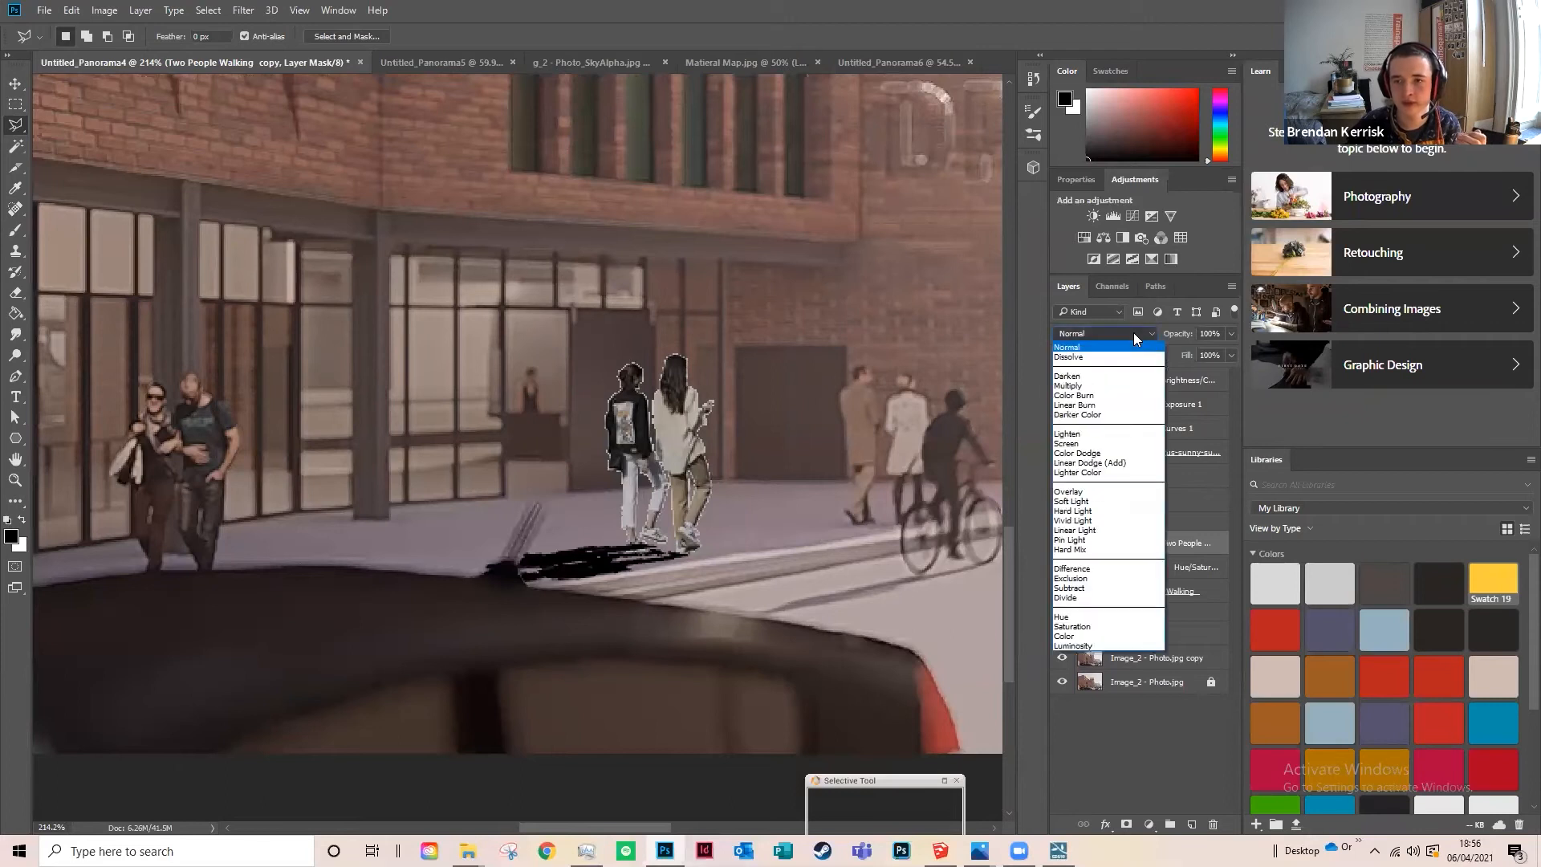
left_click(1121, 379)
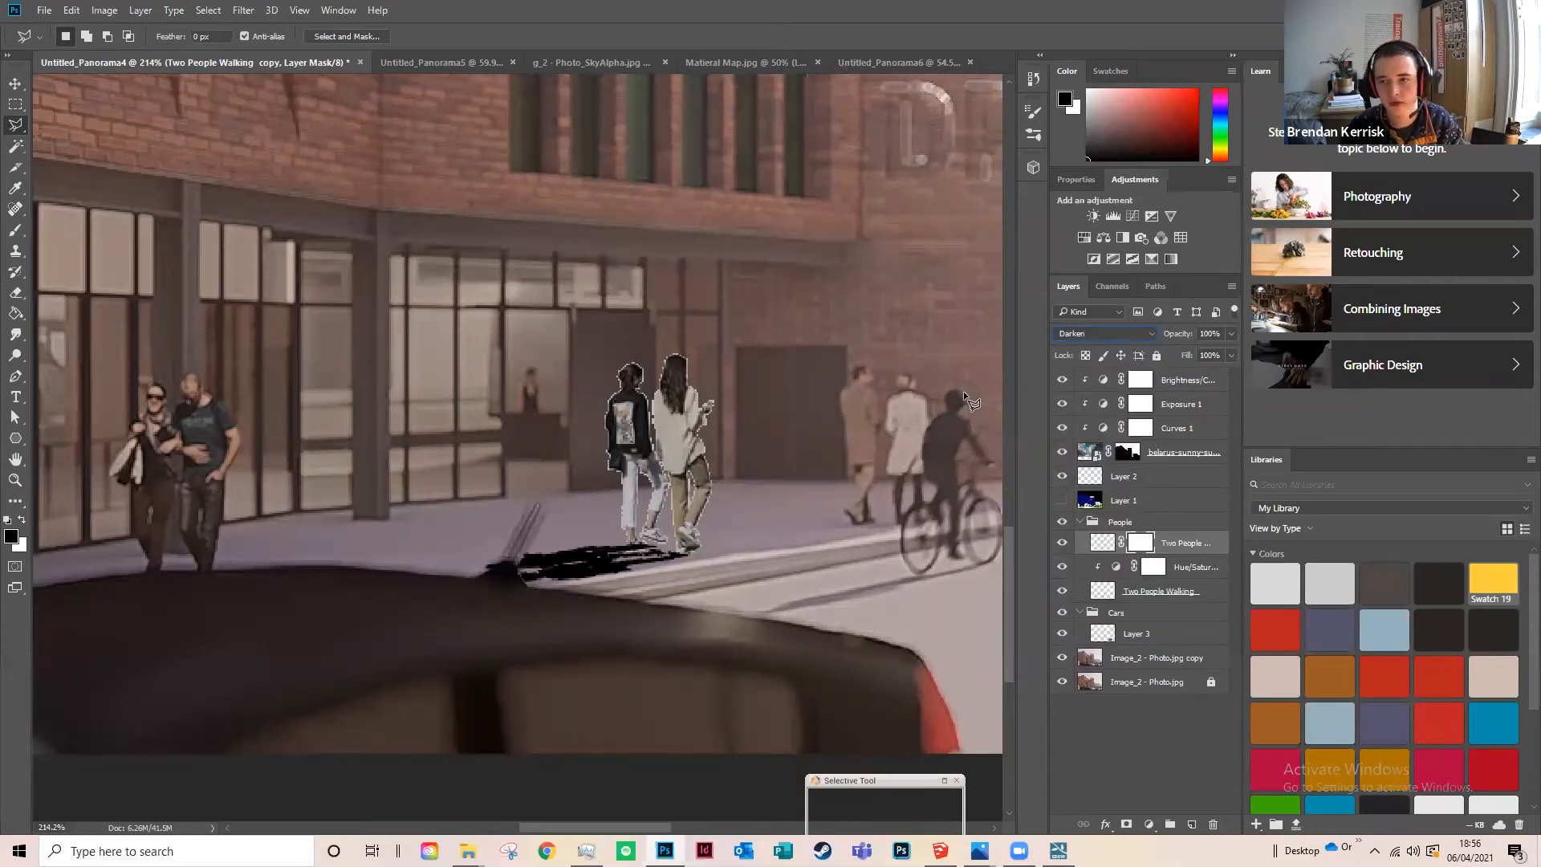
left_click(1232, 333)
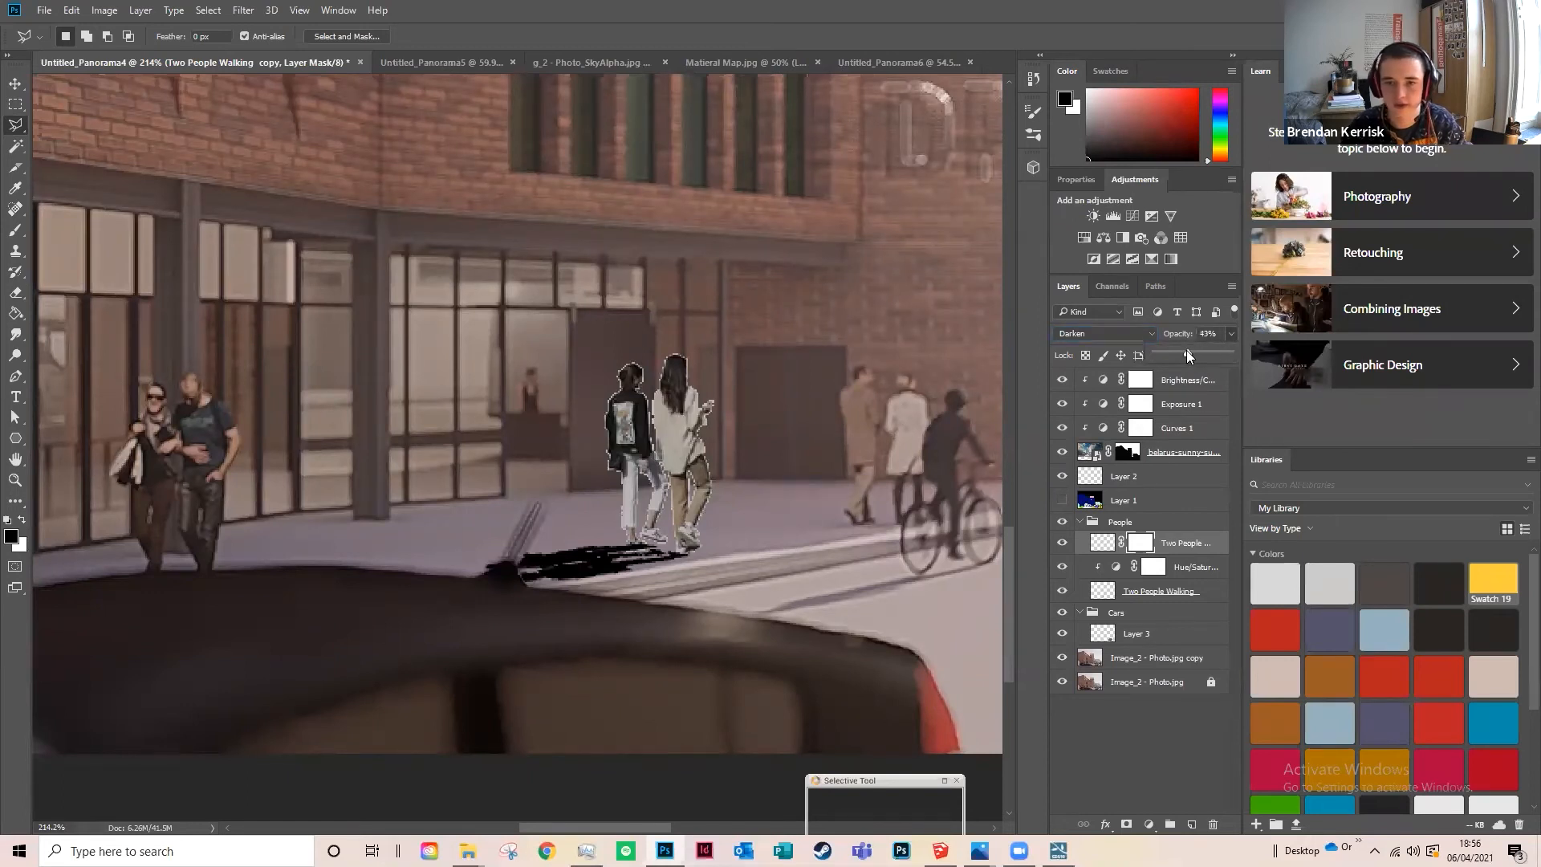
left_click_drag(1187, 350, 1182, 353)
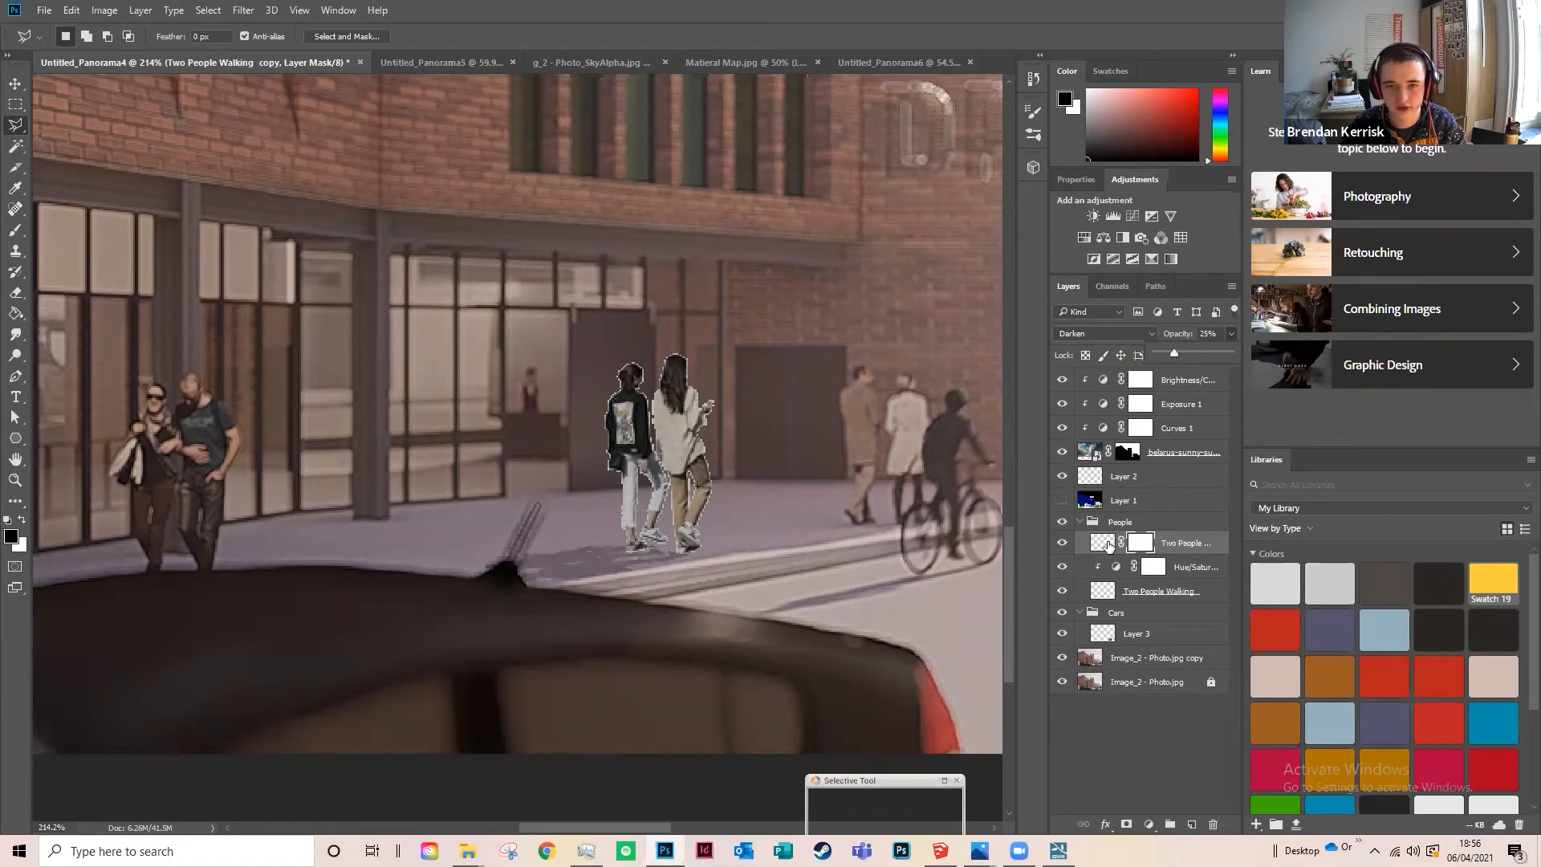
left_click_drag(1173, 358, 1172, 355)
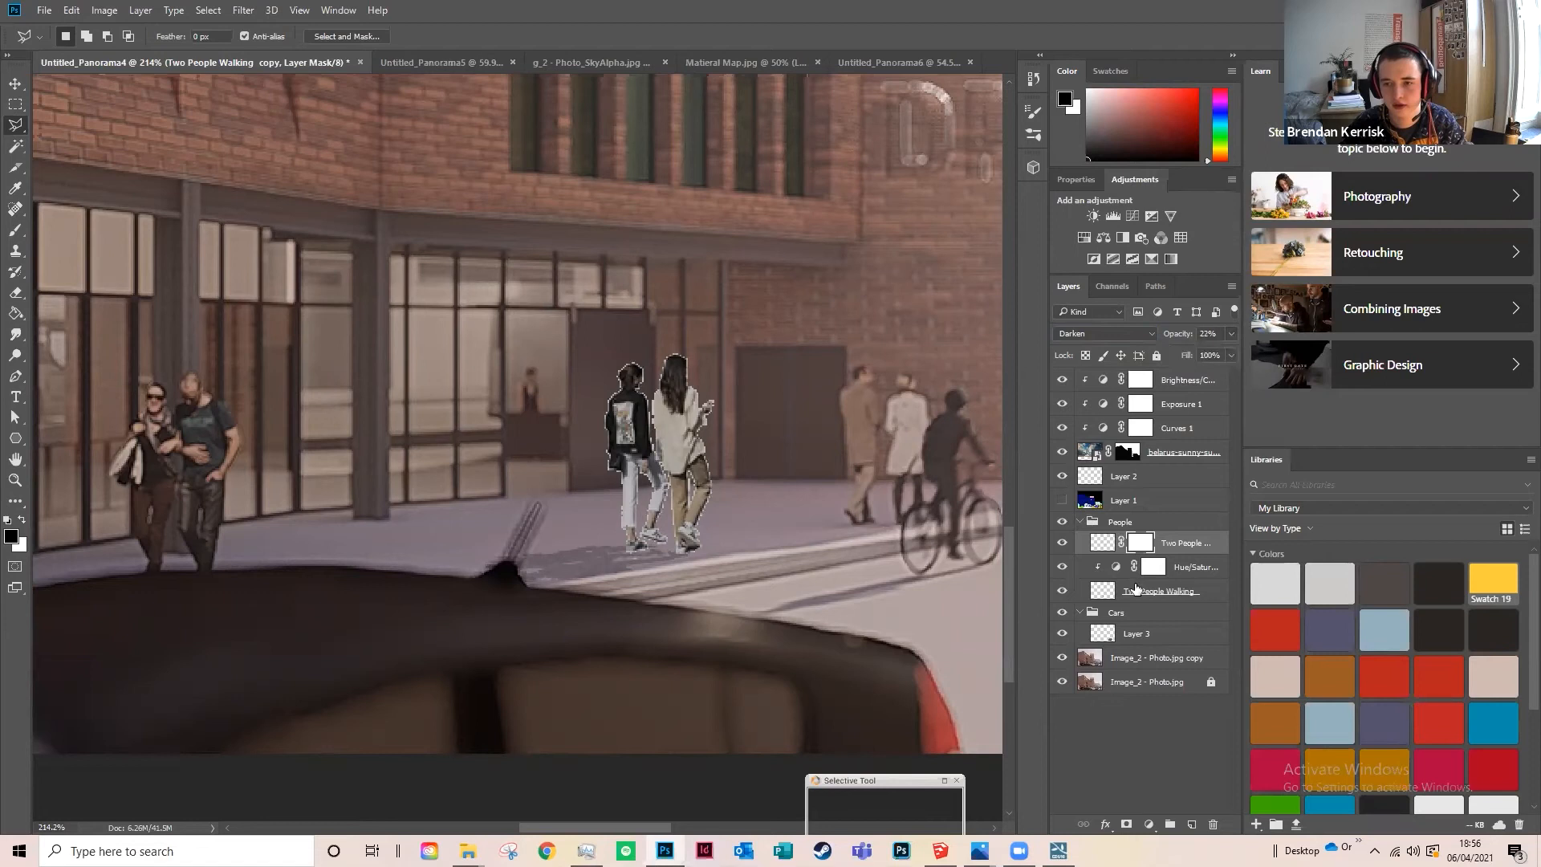
Step: Select the walking couple's cut-out layer and set up the Dodge tool with a 25 px brush
left_click(1088, 521)
left_click(1104, 592)
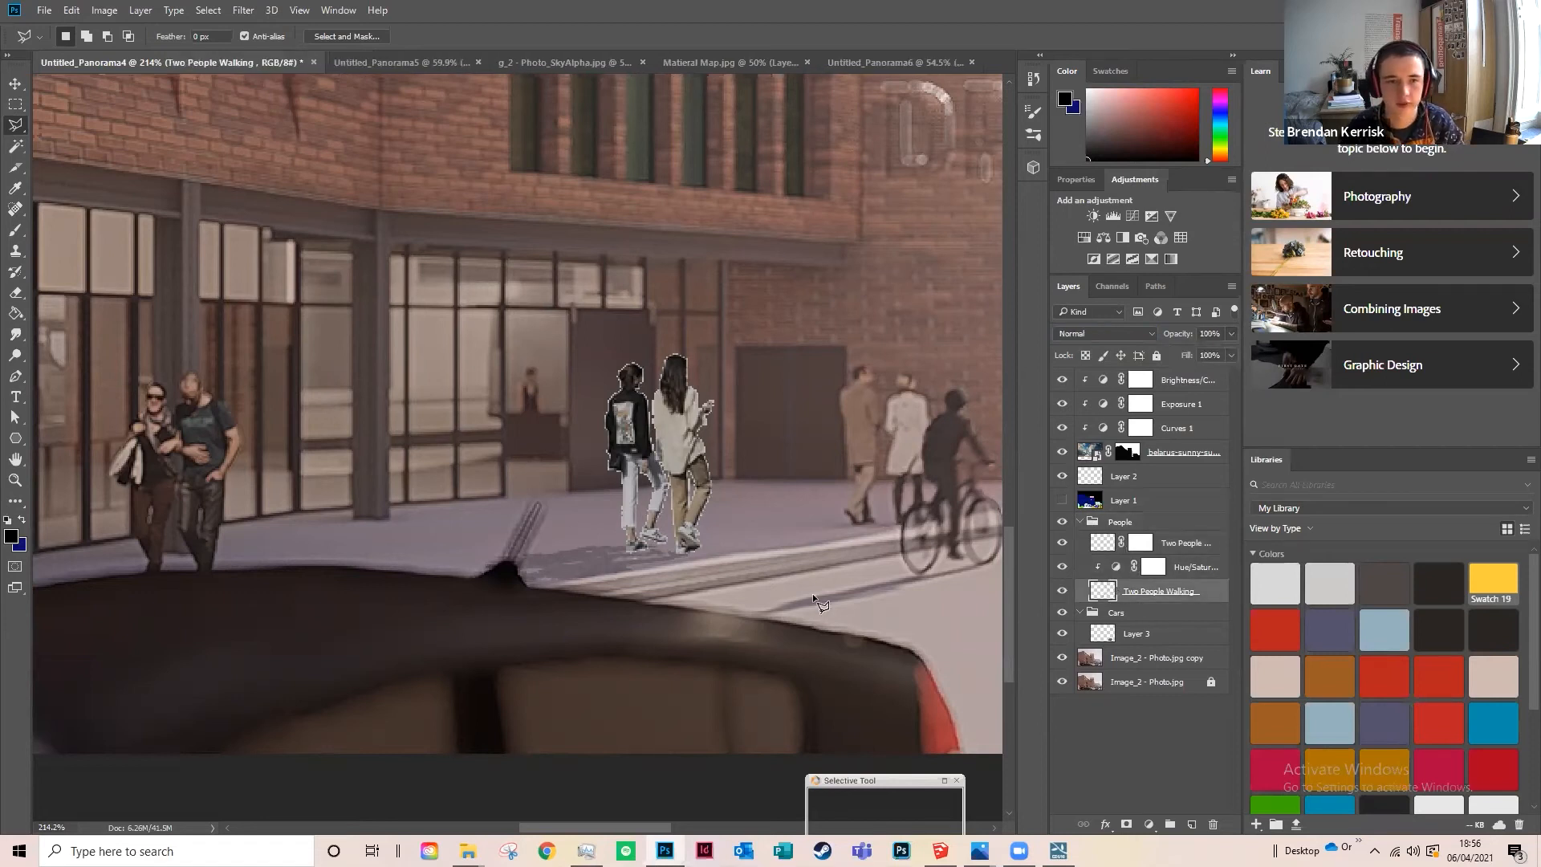
left_click(15, 83)
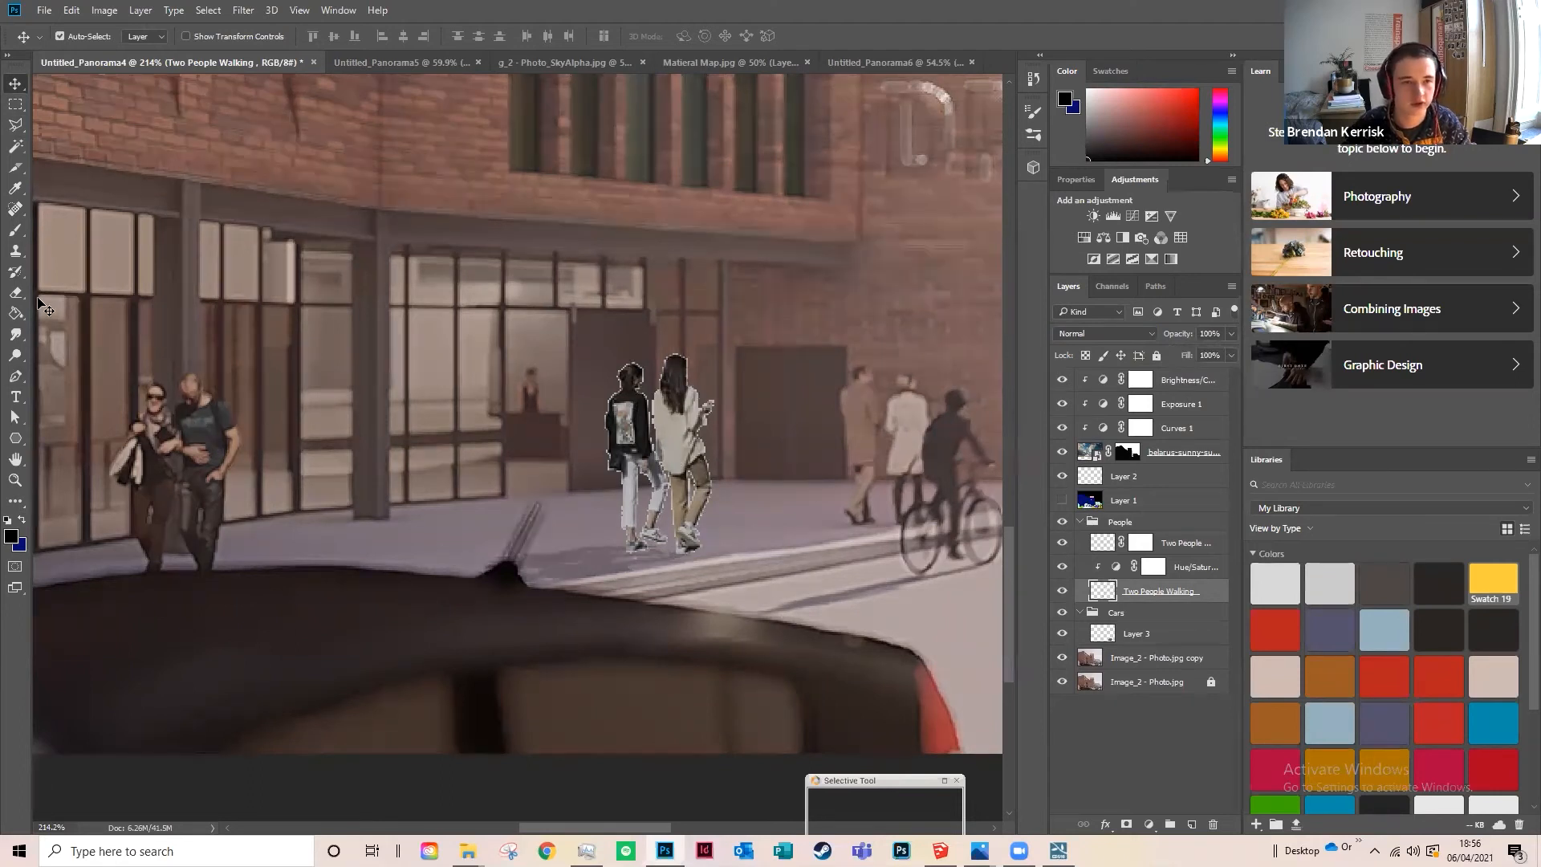
mouse_move(15, 355)
left_mouse_down()
mouse_move(53, 339)
mouse_move(42, 354)
left_mouse_up()
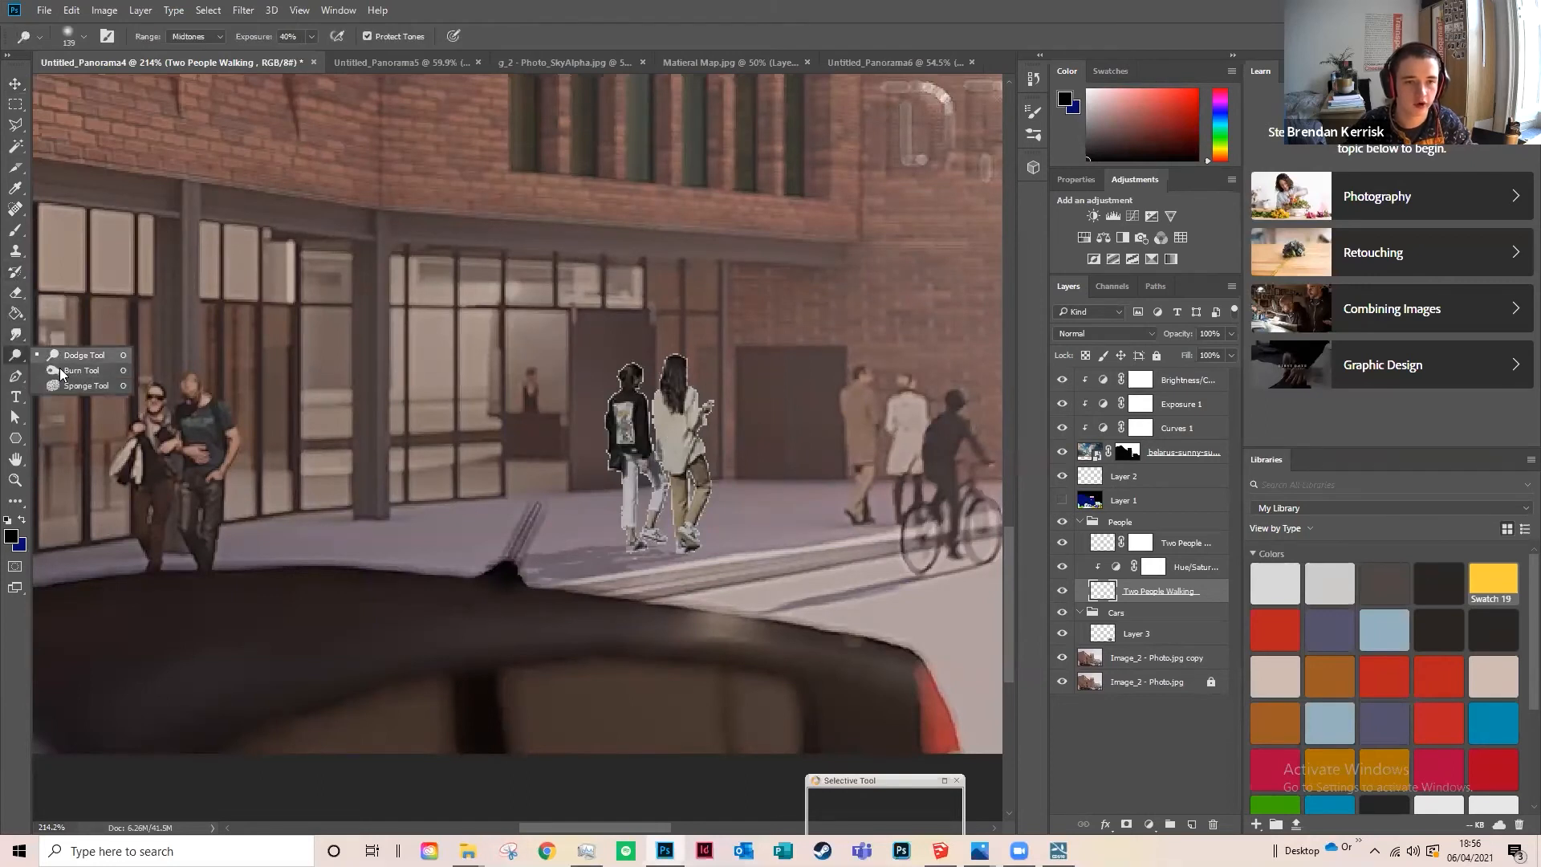
left_click(56, 355)
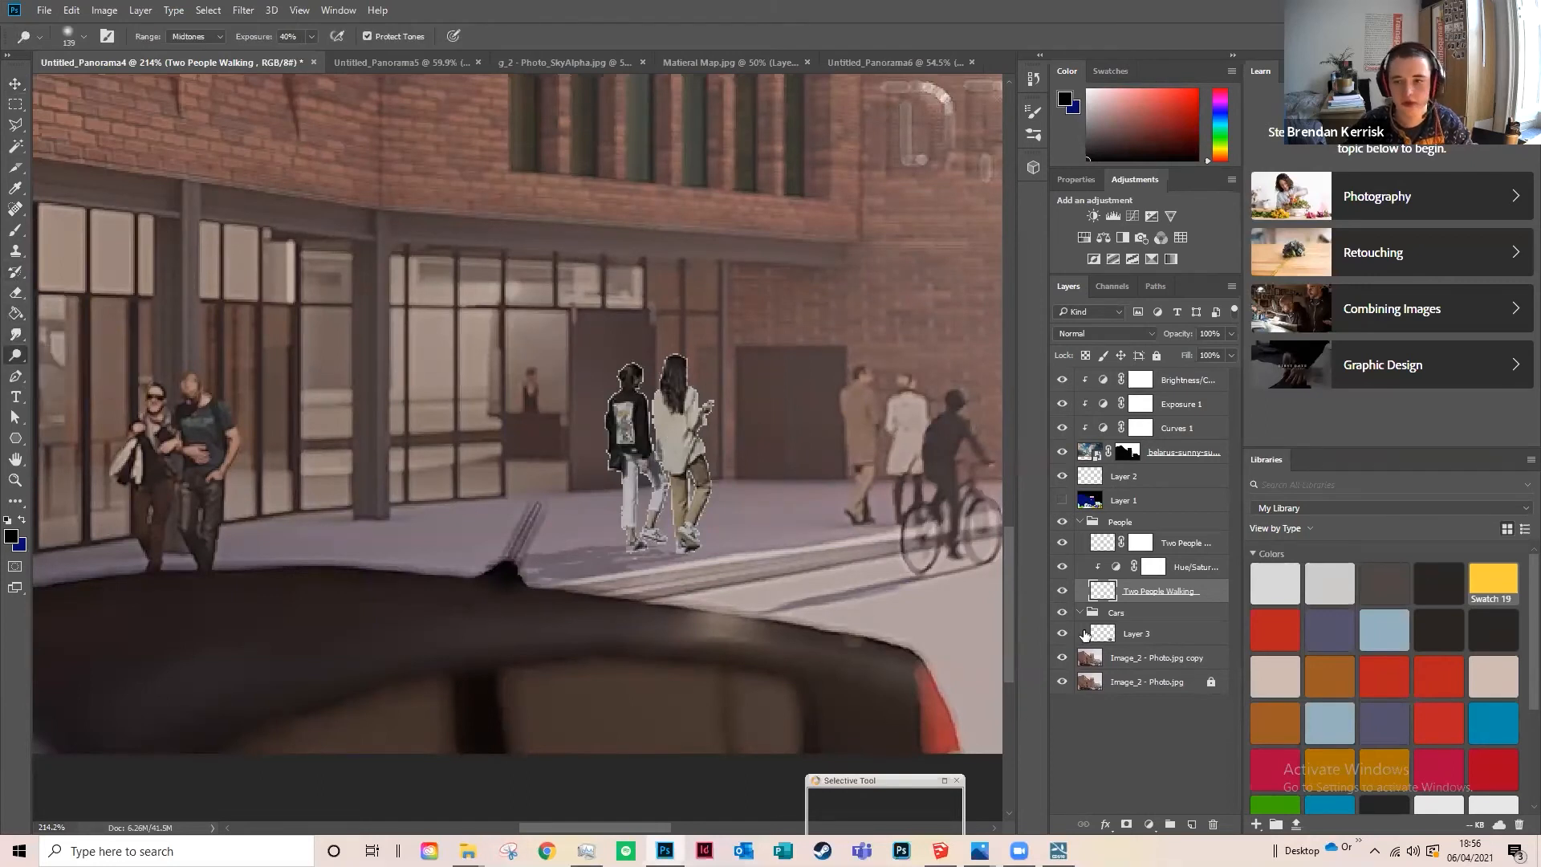
left_click(78, 40)
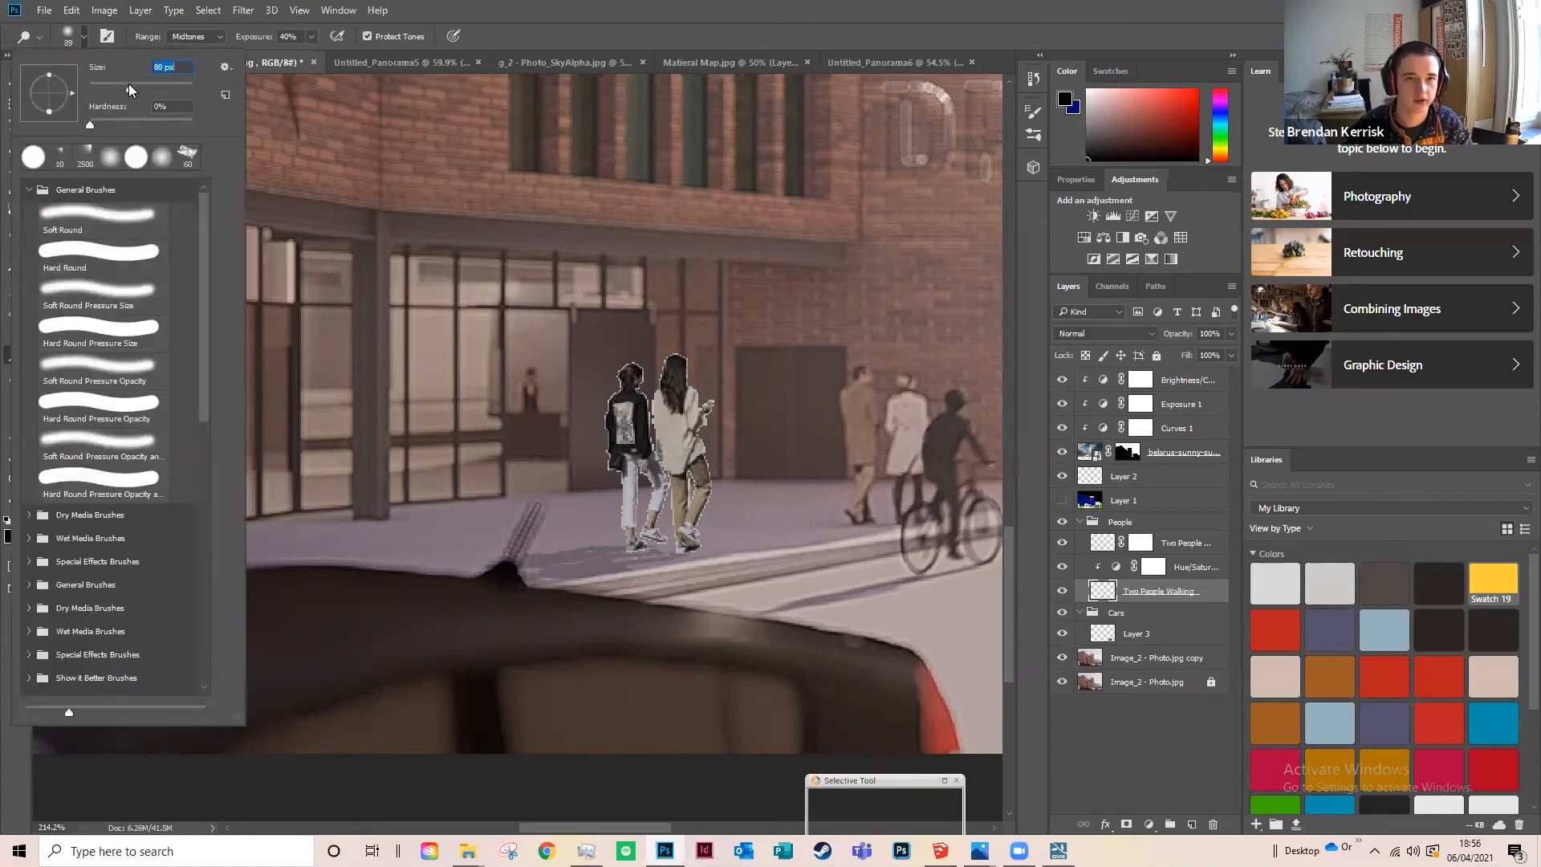
left_click_drag(104, 78, 102, 78)
left_click(80, 39)
left_click(80, 39)
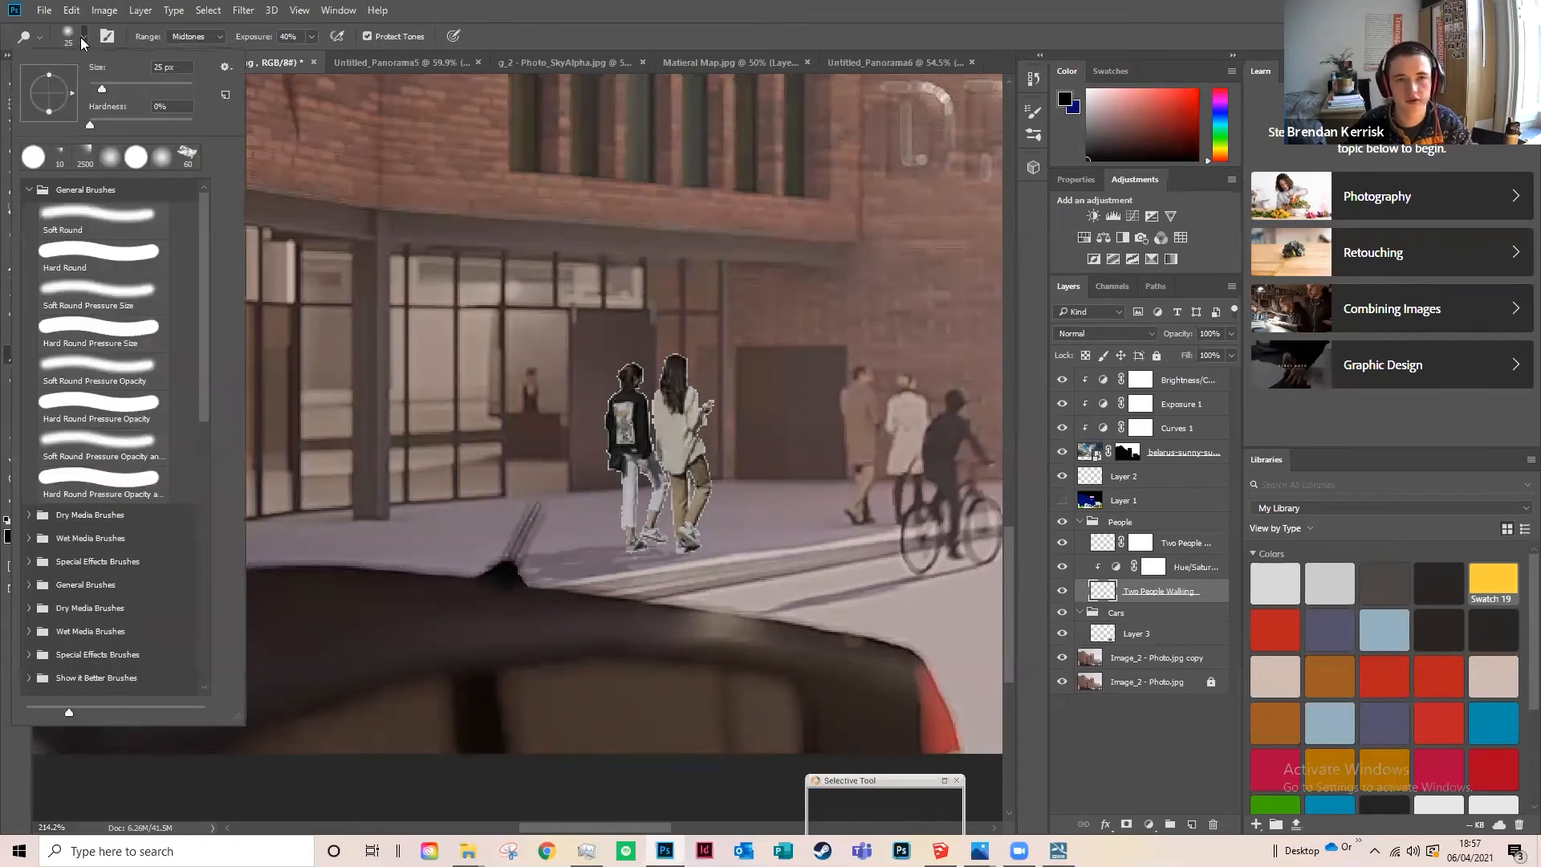
left_click(394, 141)
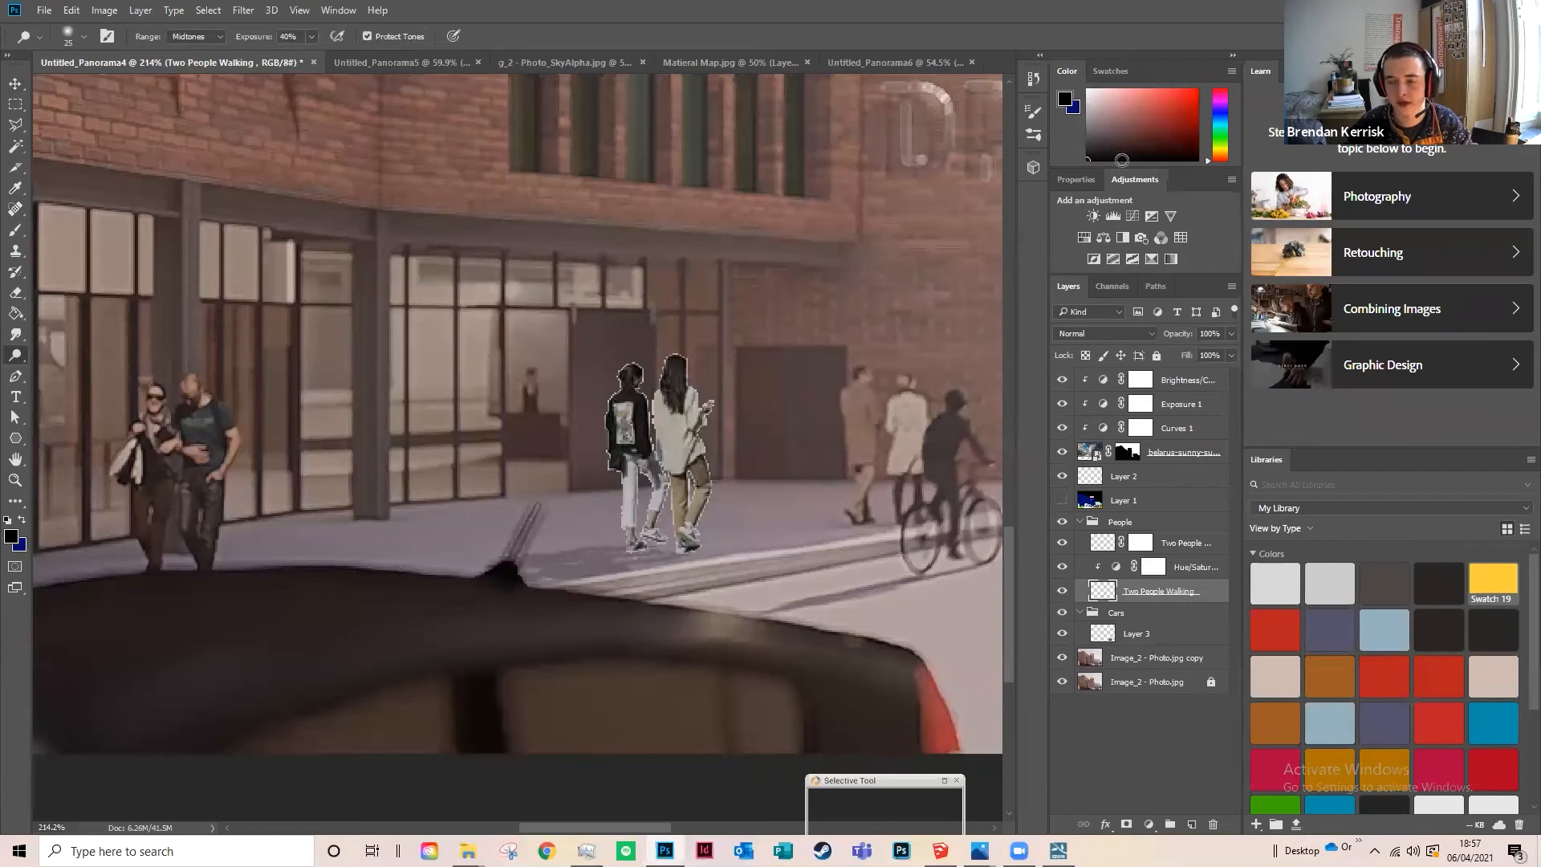
Step: Raise the Dodge exposure to 90% and lighten the sunlit side and clothing of the woman in the cream top
scroll(971, 412, "up", 4)
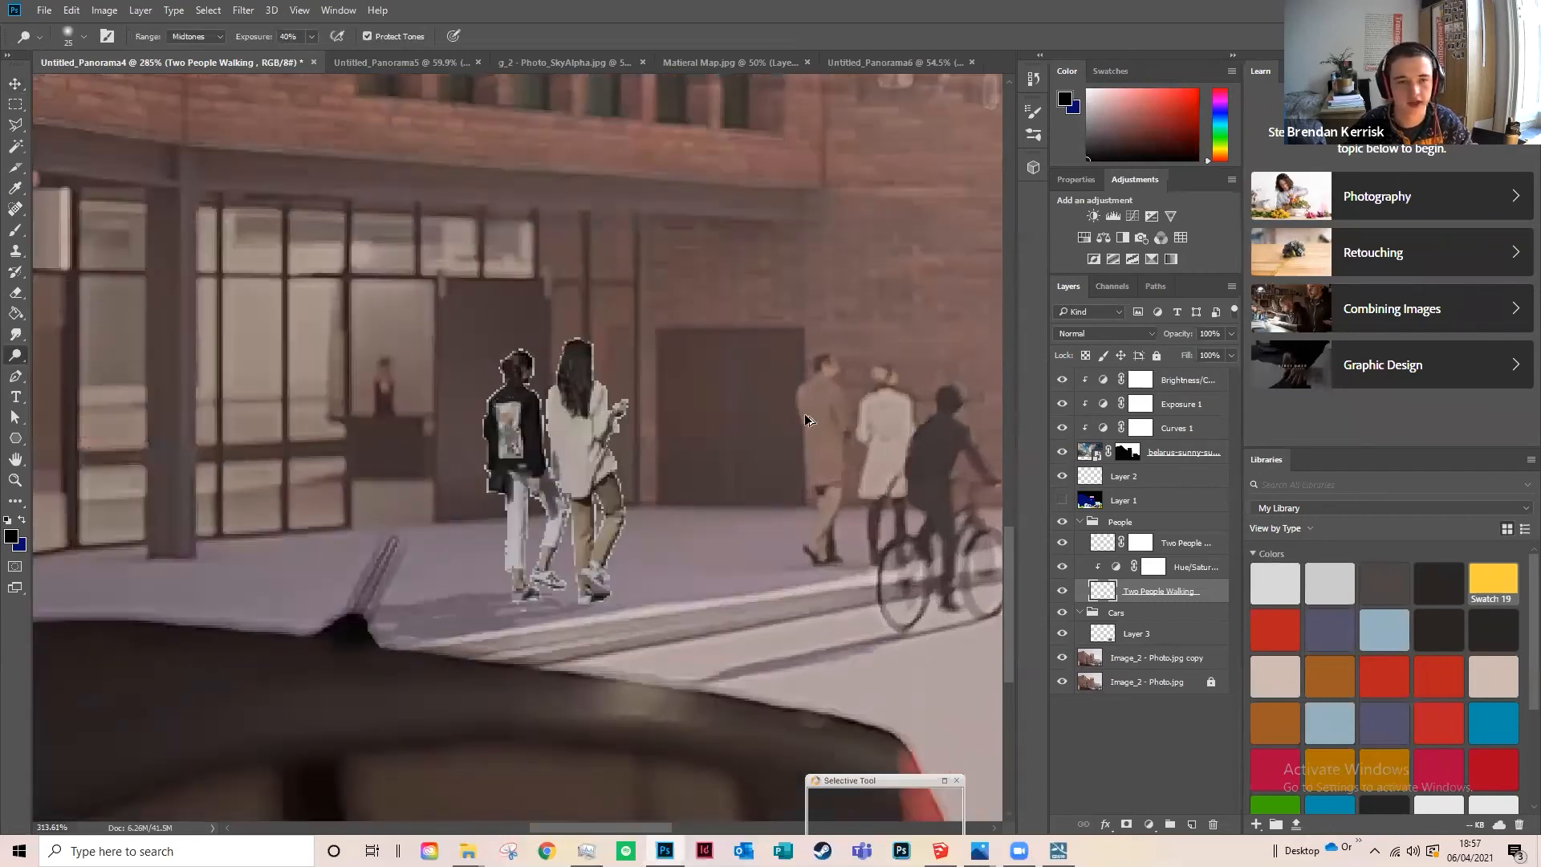
scroll(504, 399, "down", 1)
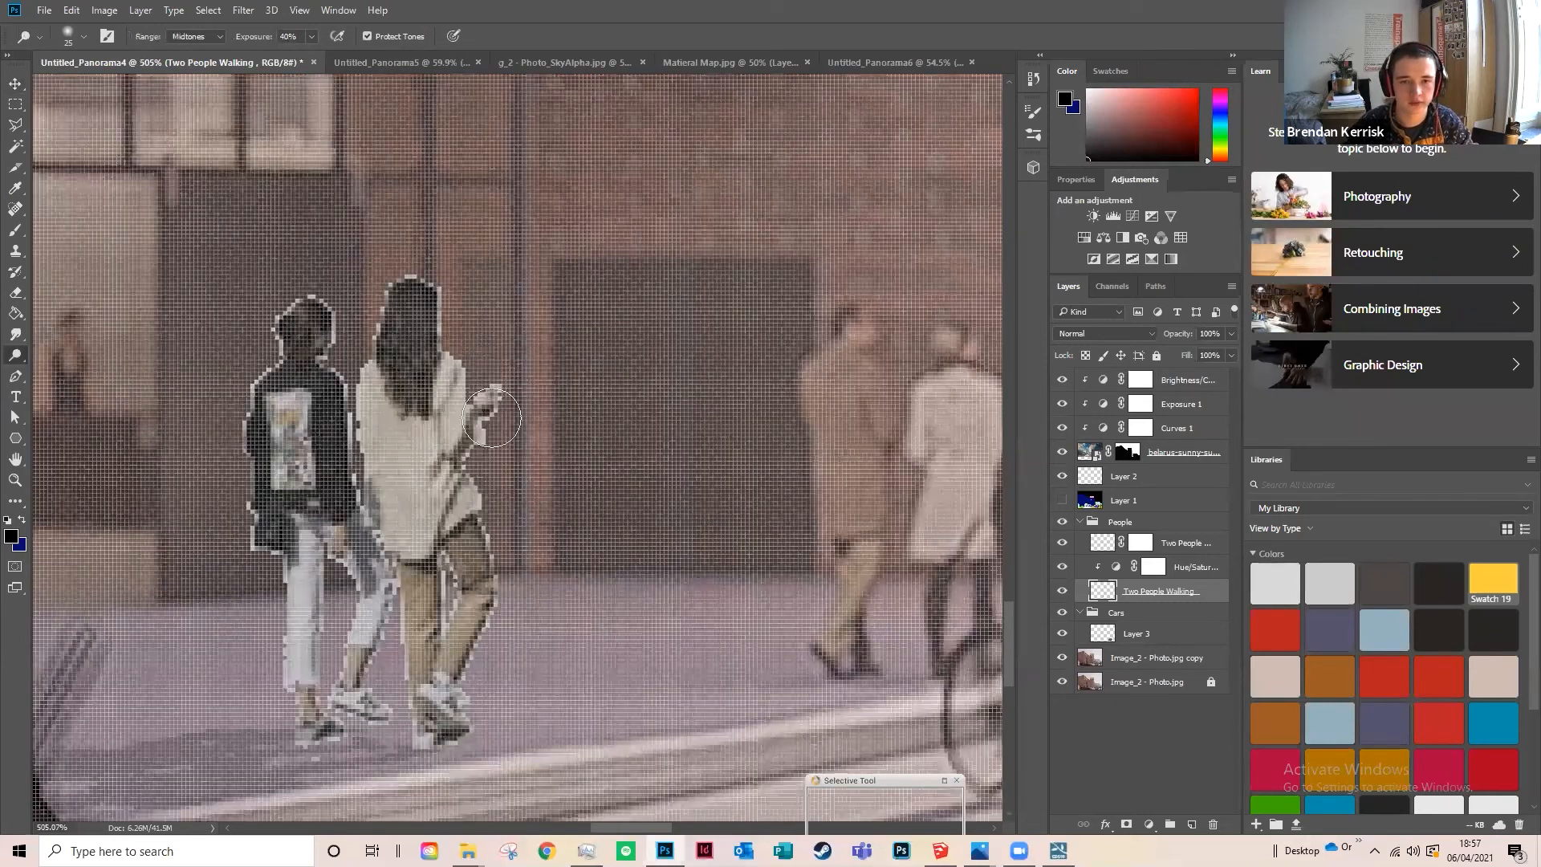
scroll(497, 397, "down", 2)
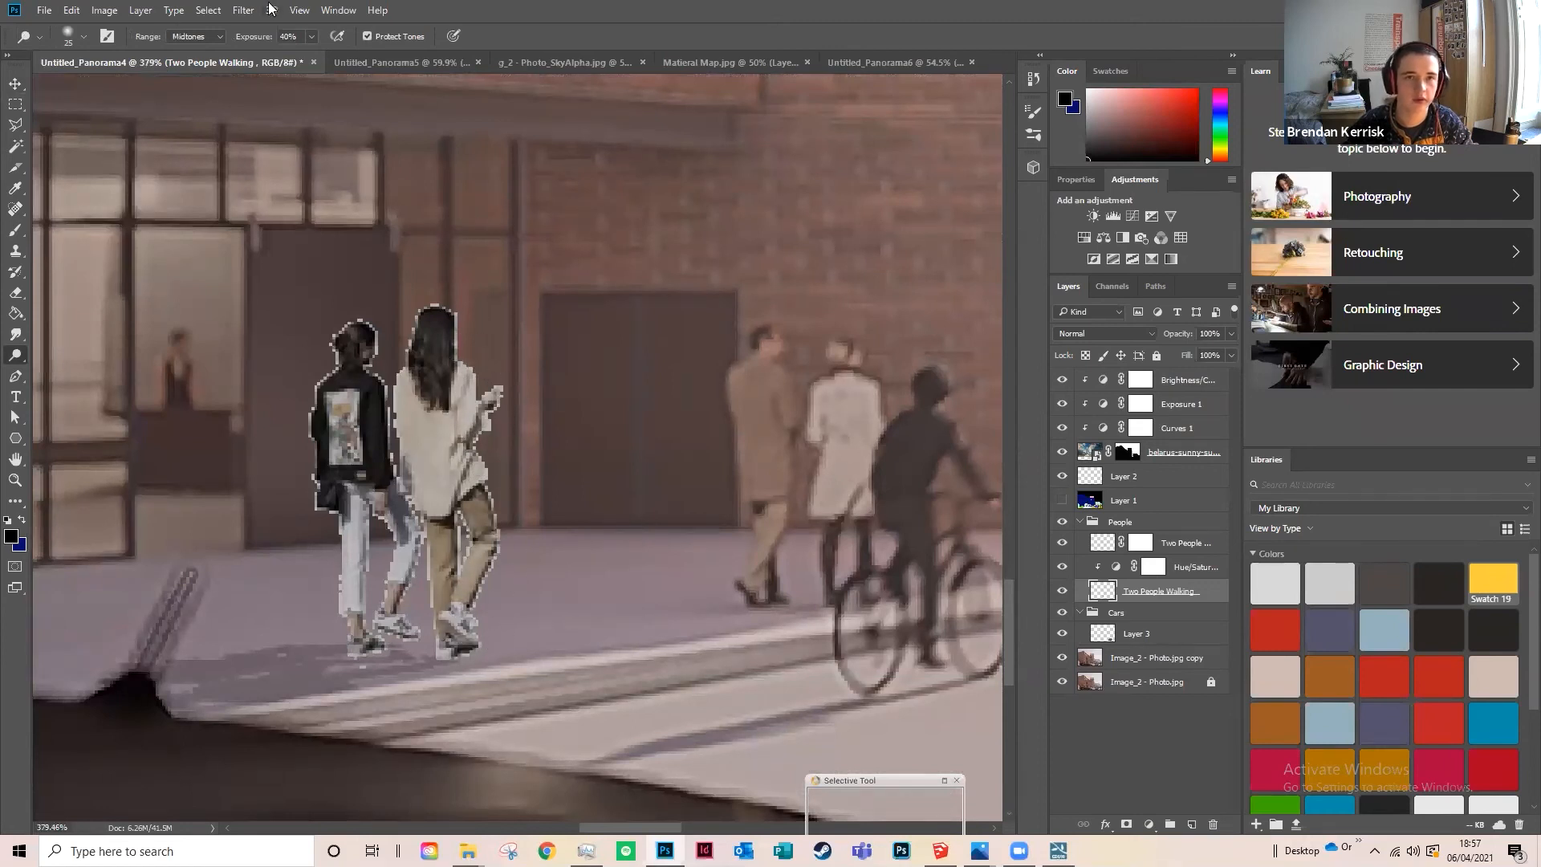
left_click_drag(336, 54, 355, 54)
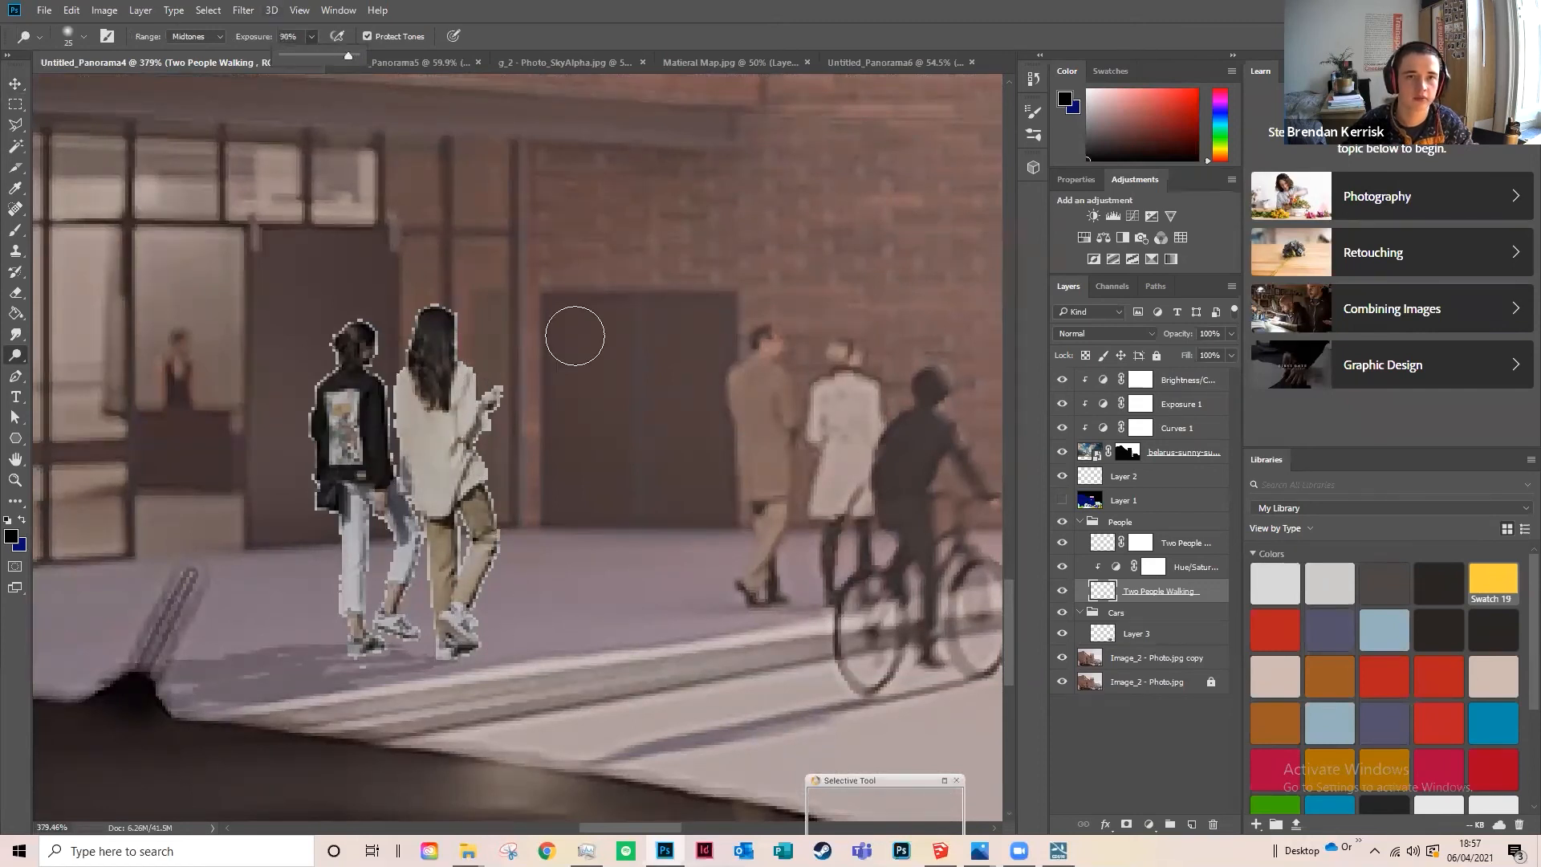
left_click(461, 633)
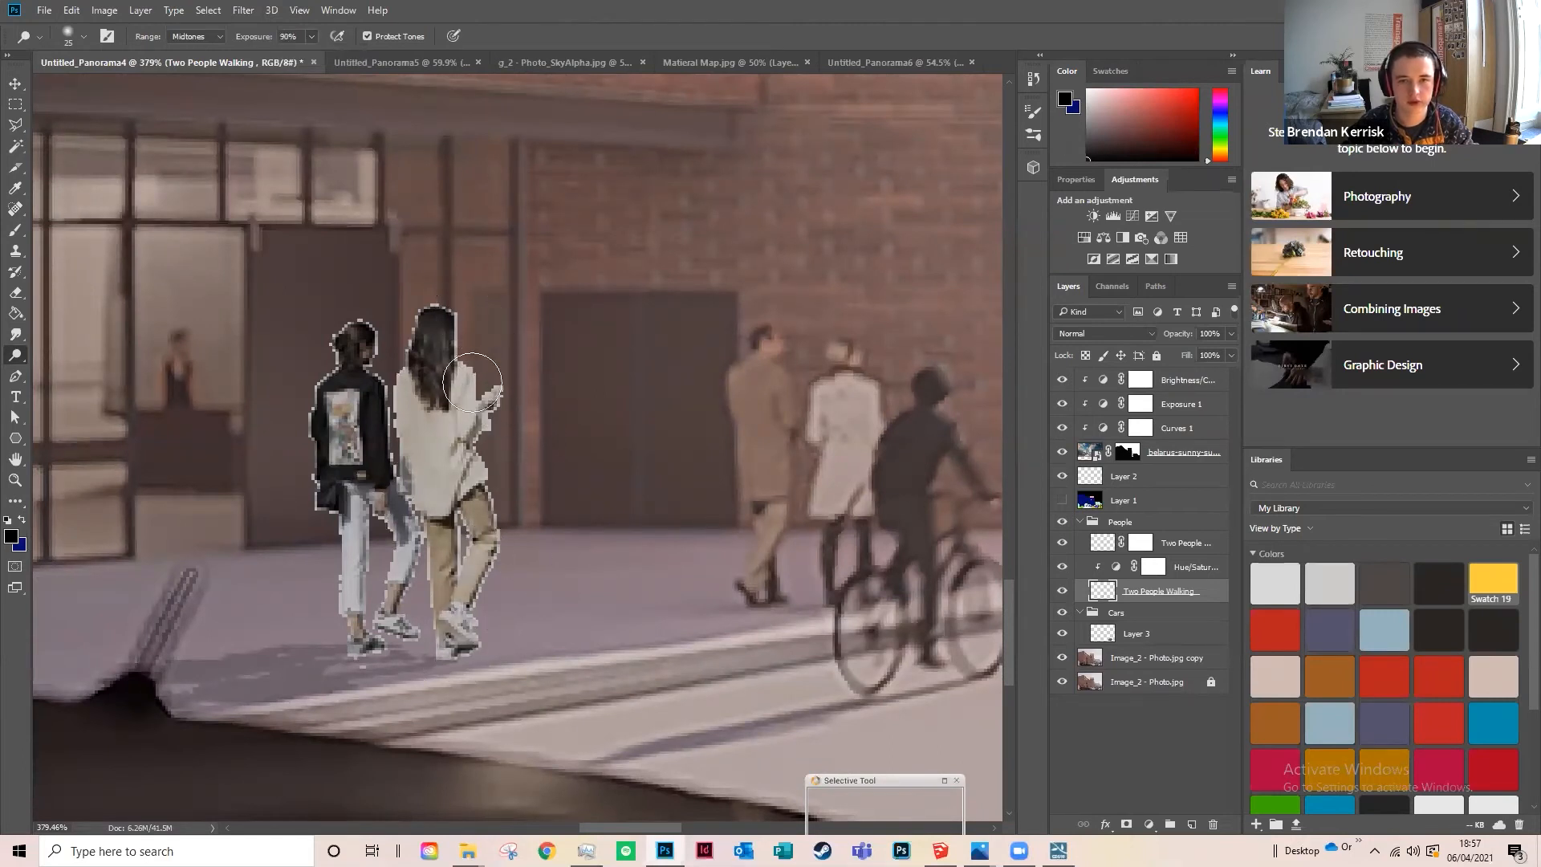
scroll(418, 414, "down", 6)
scroll(398, 416, "down", 1)
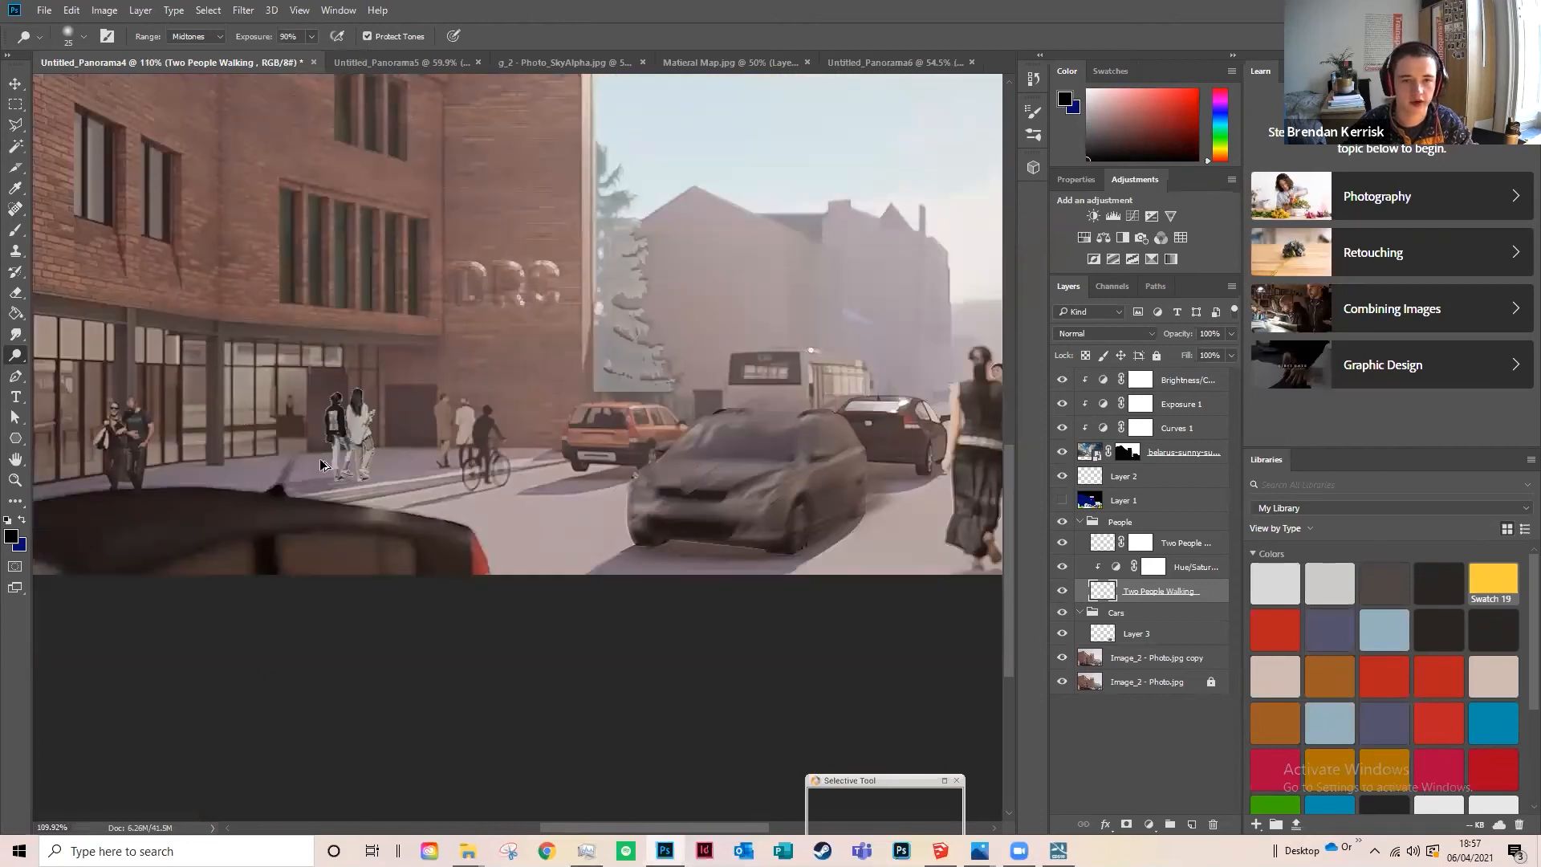
scroll(362, 416, "up", 6)
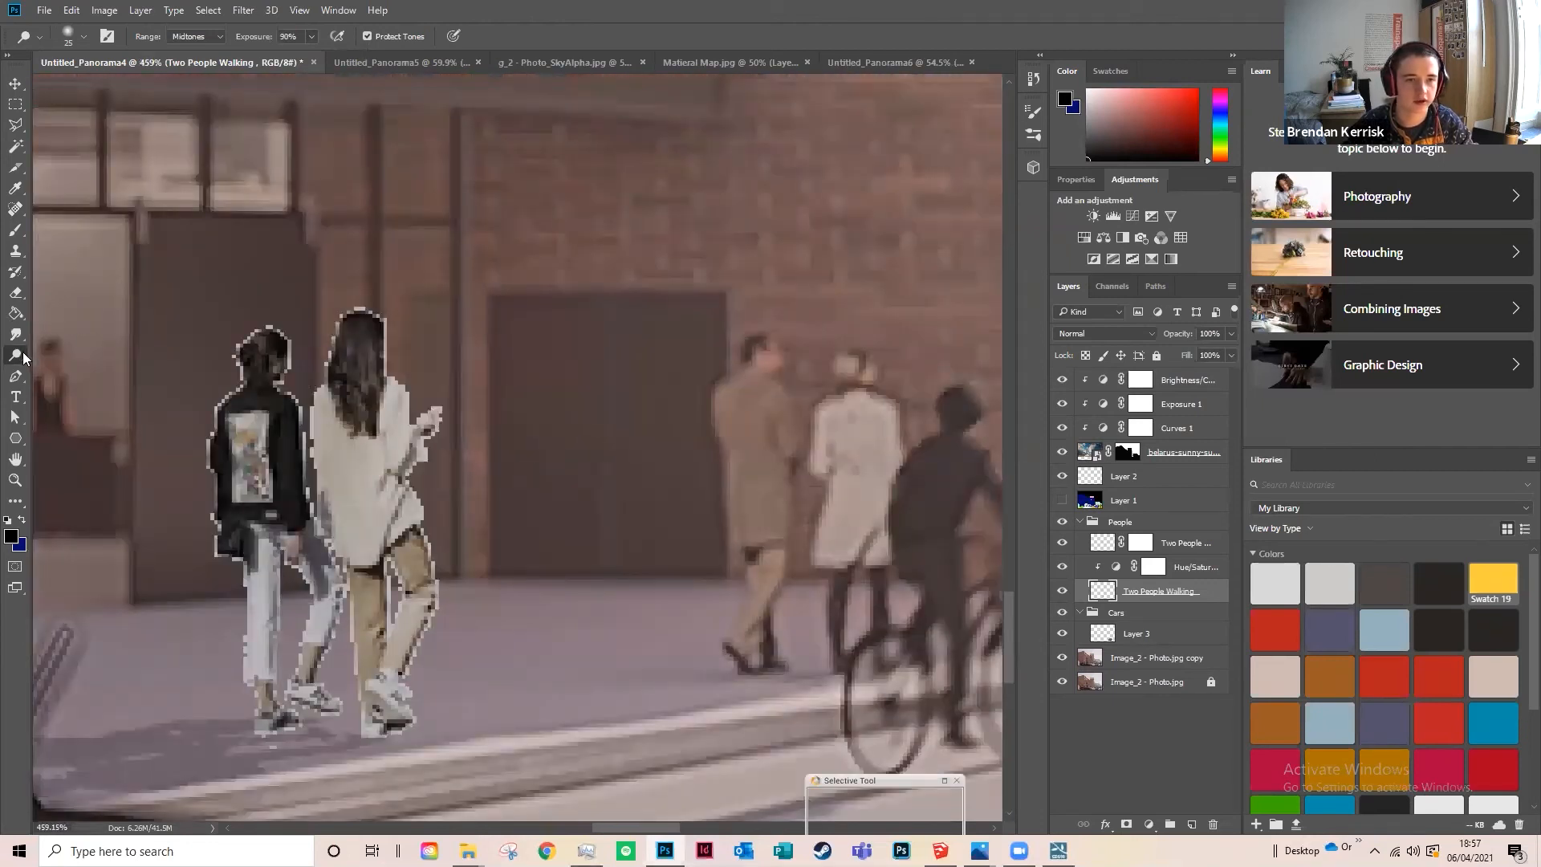
right_click(24, 357)
left_click(116, 363)
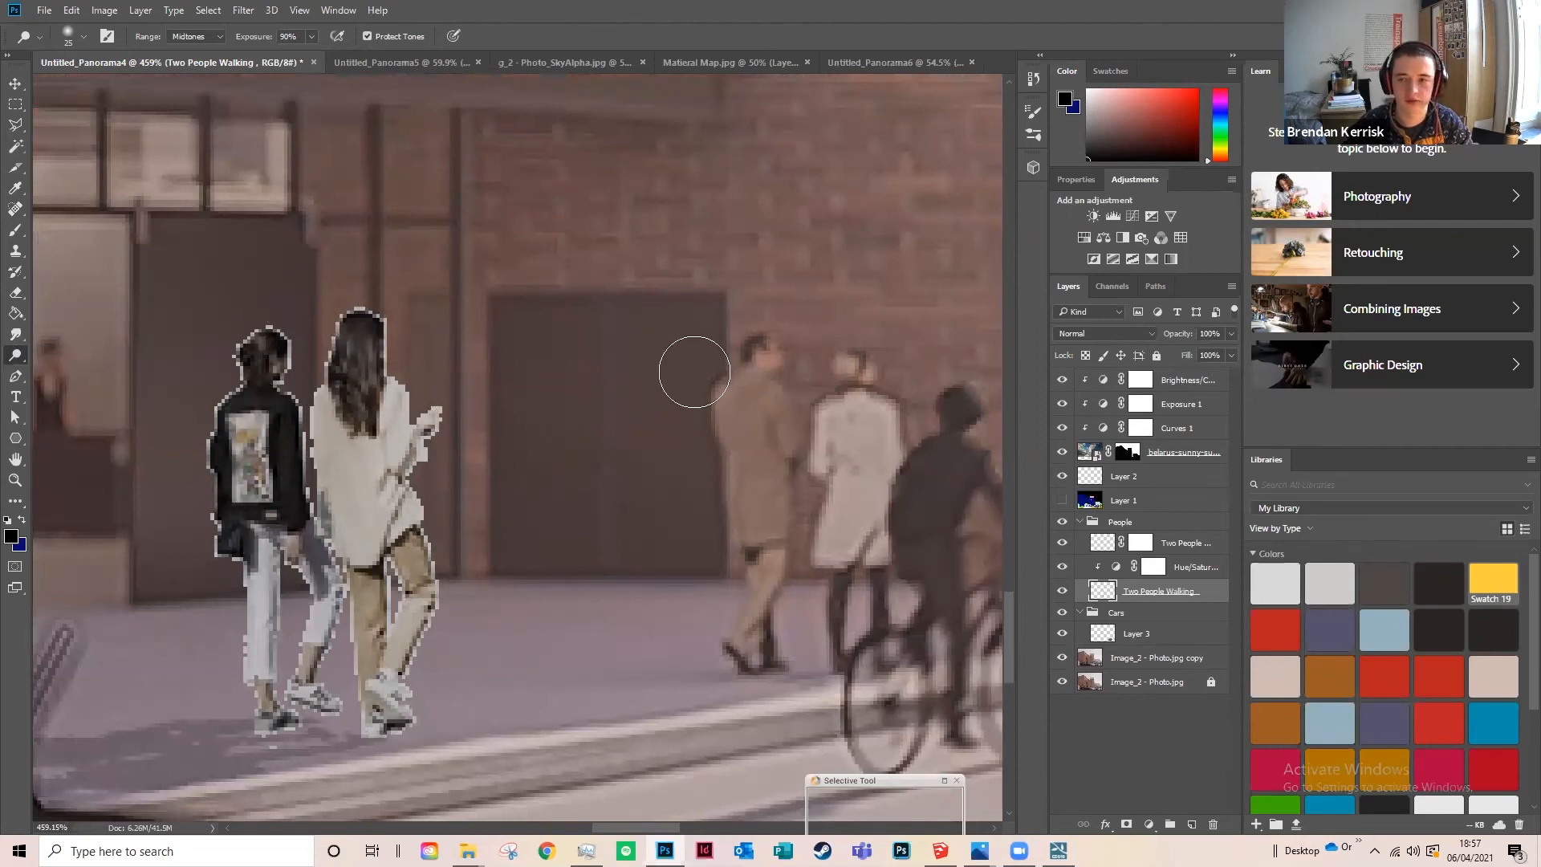
Step: Darken the shaded woman in the black jacket and her jeans using the Burn tool with a 47 px brush
right_click(15, 357)
left_click(81, 370)
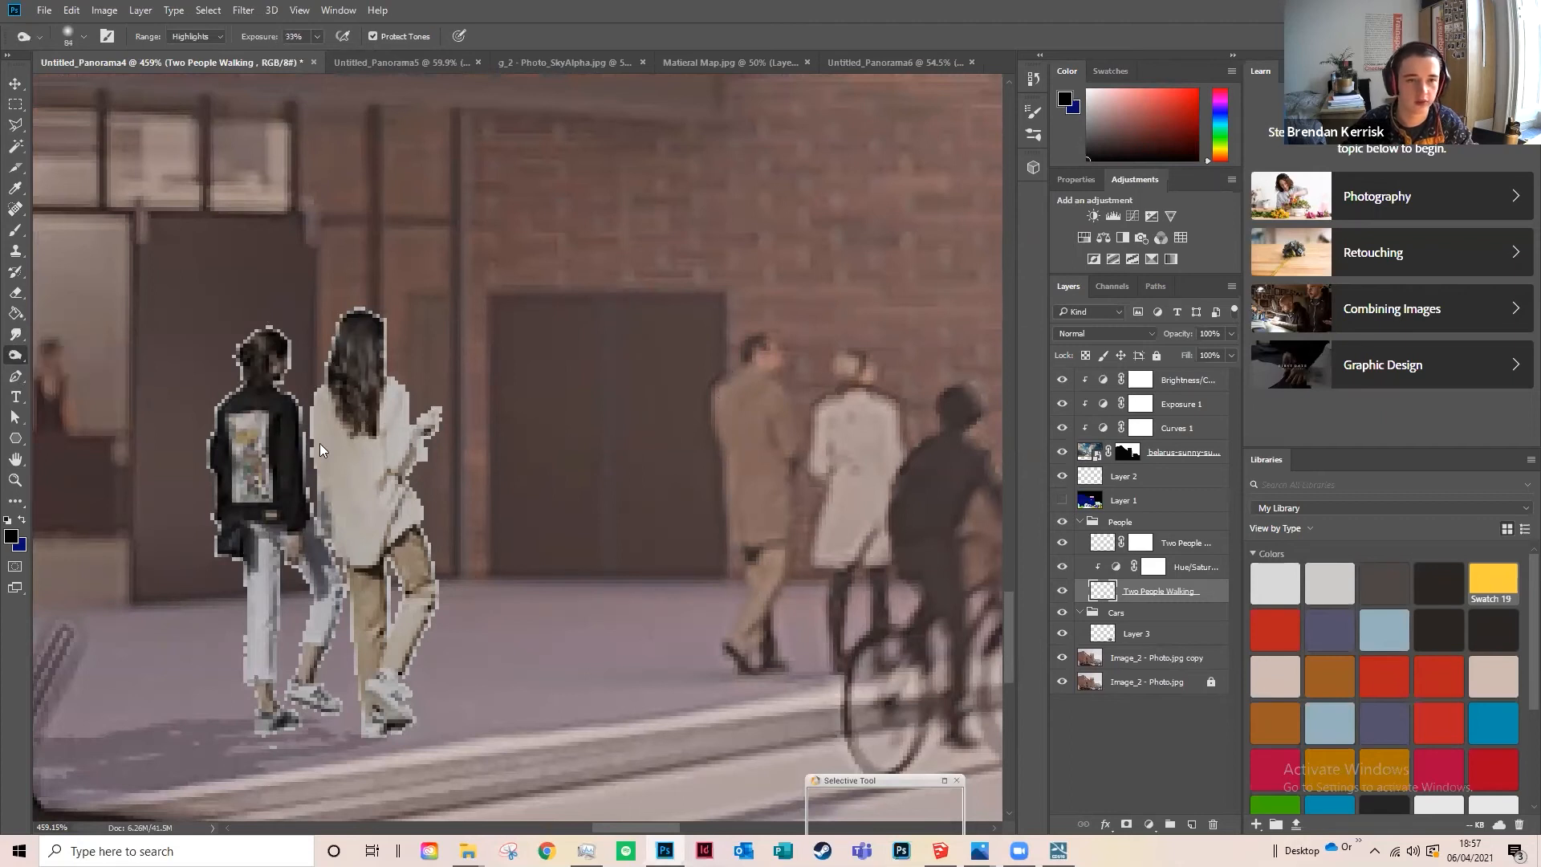
left_click(84, 36)
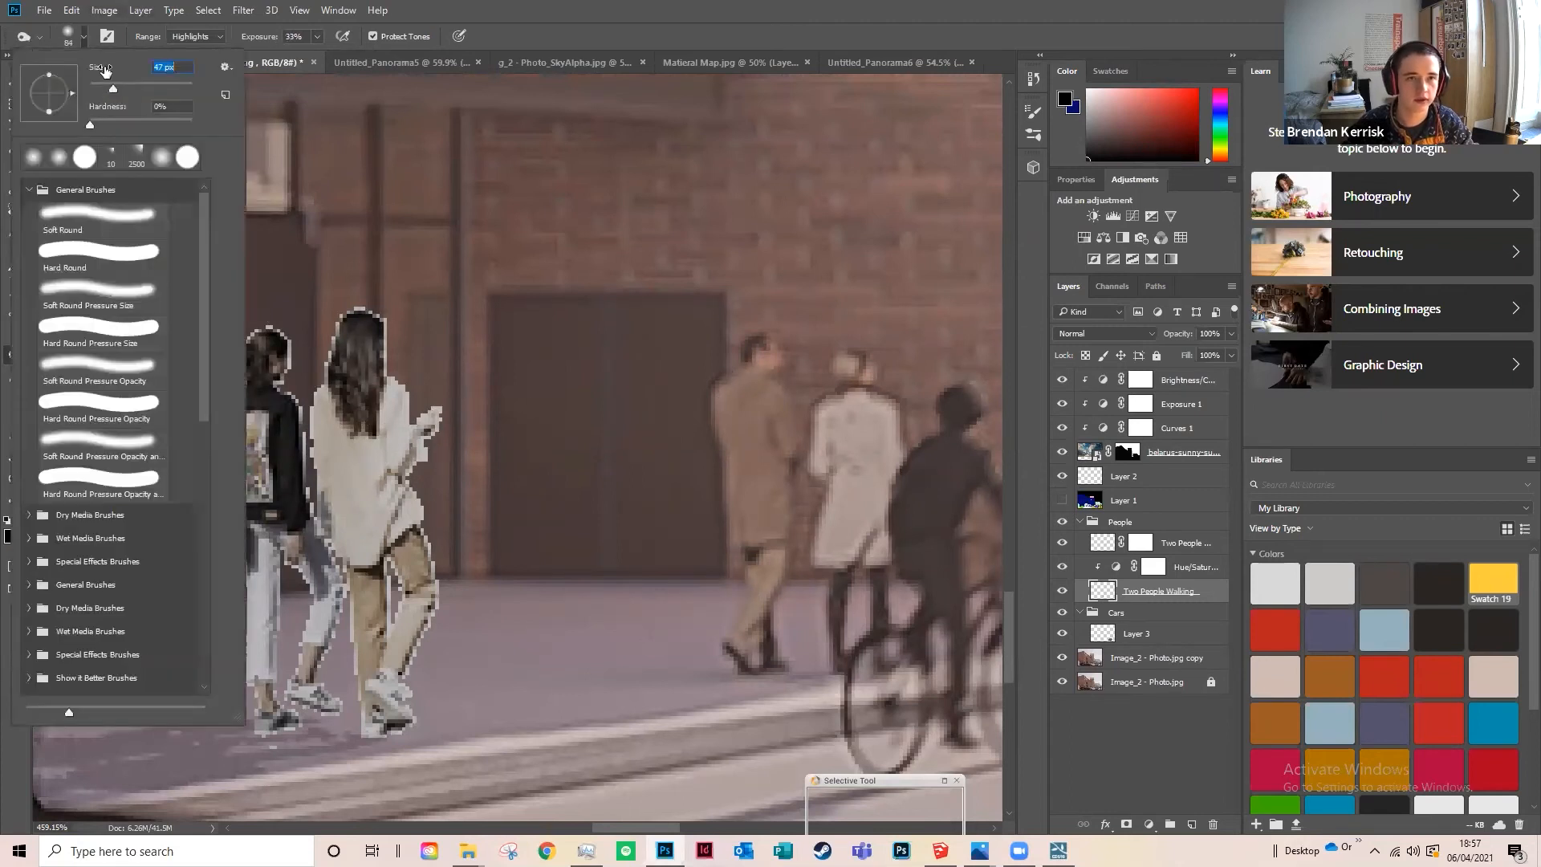
left_click(87, 38)
mouse_move(241, 431)
left_mouse_down()
mouse_move(234, 500)
mouse_move(297, 440)
mouse_move(330, 498)
mouse_move(221, 365)
mouse_move(187, 536)
mouse_move(195, 636)
mouse_move(265, 683)
mouse_move(371, 461)
left_mouse_up()
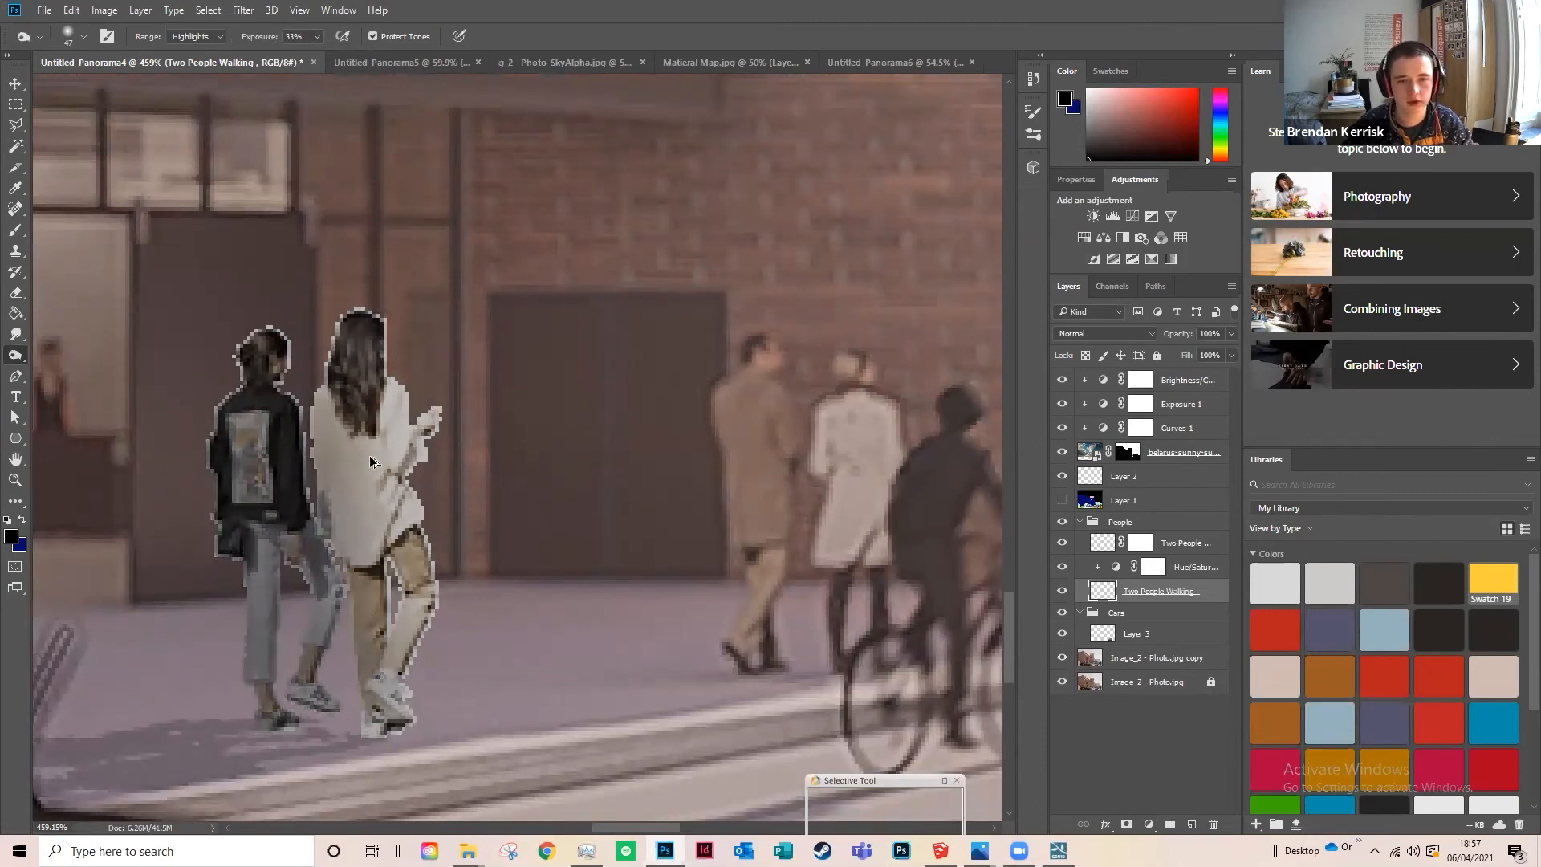
scroll(371, 462, "down", 10)
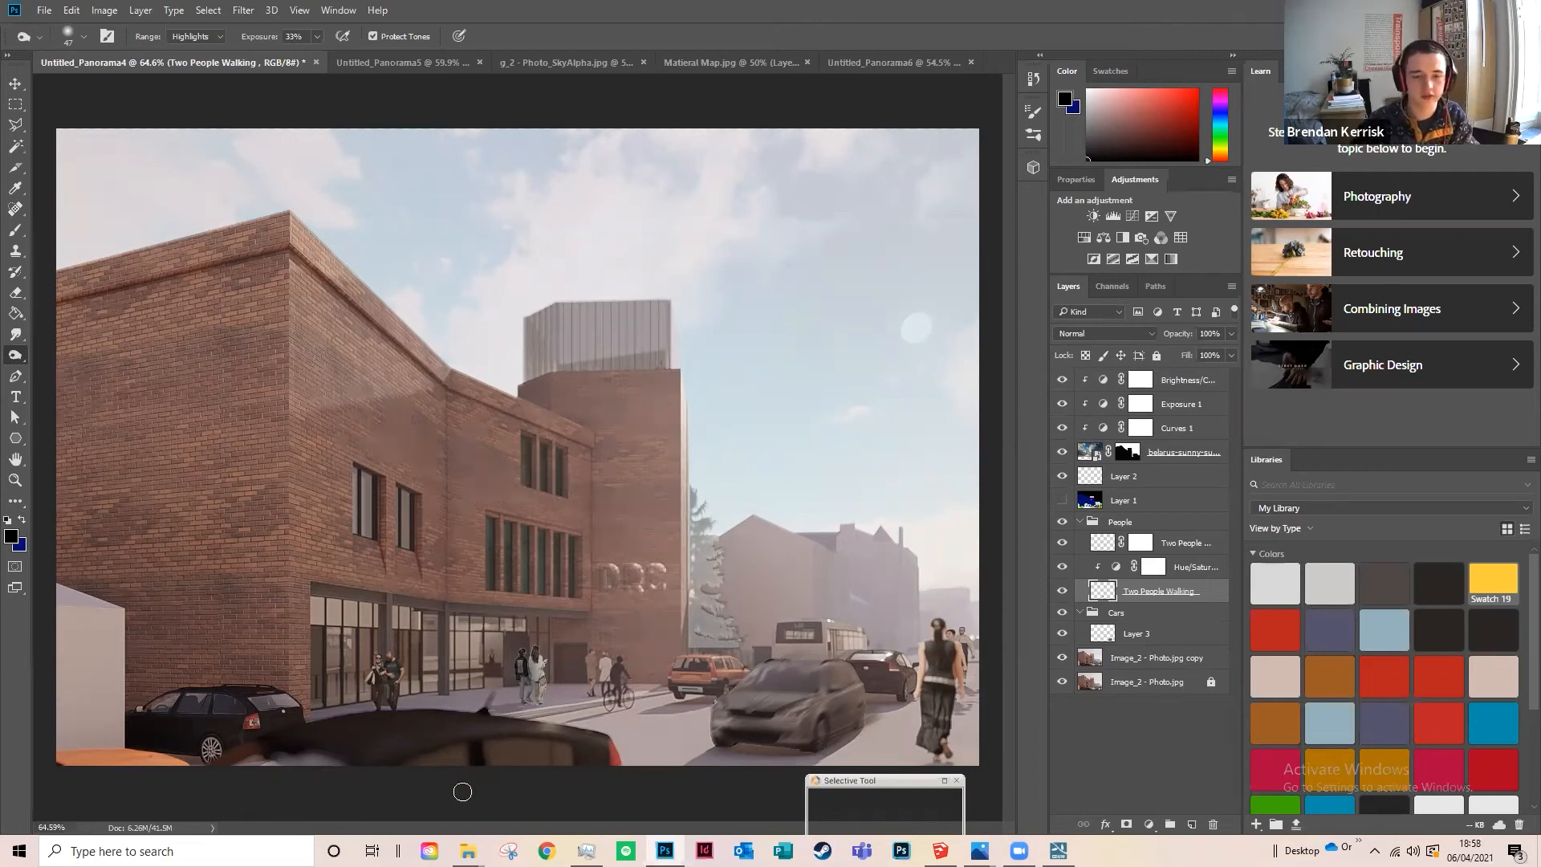
left_click(467, 850)
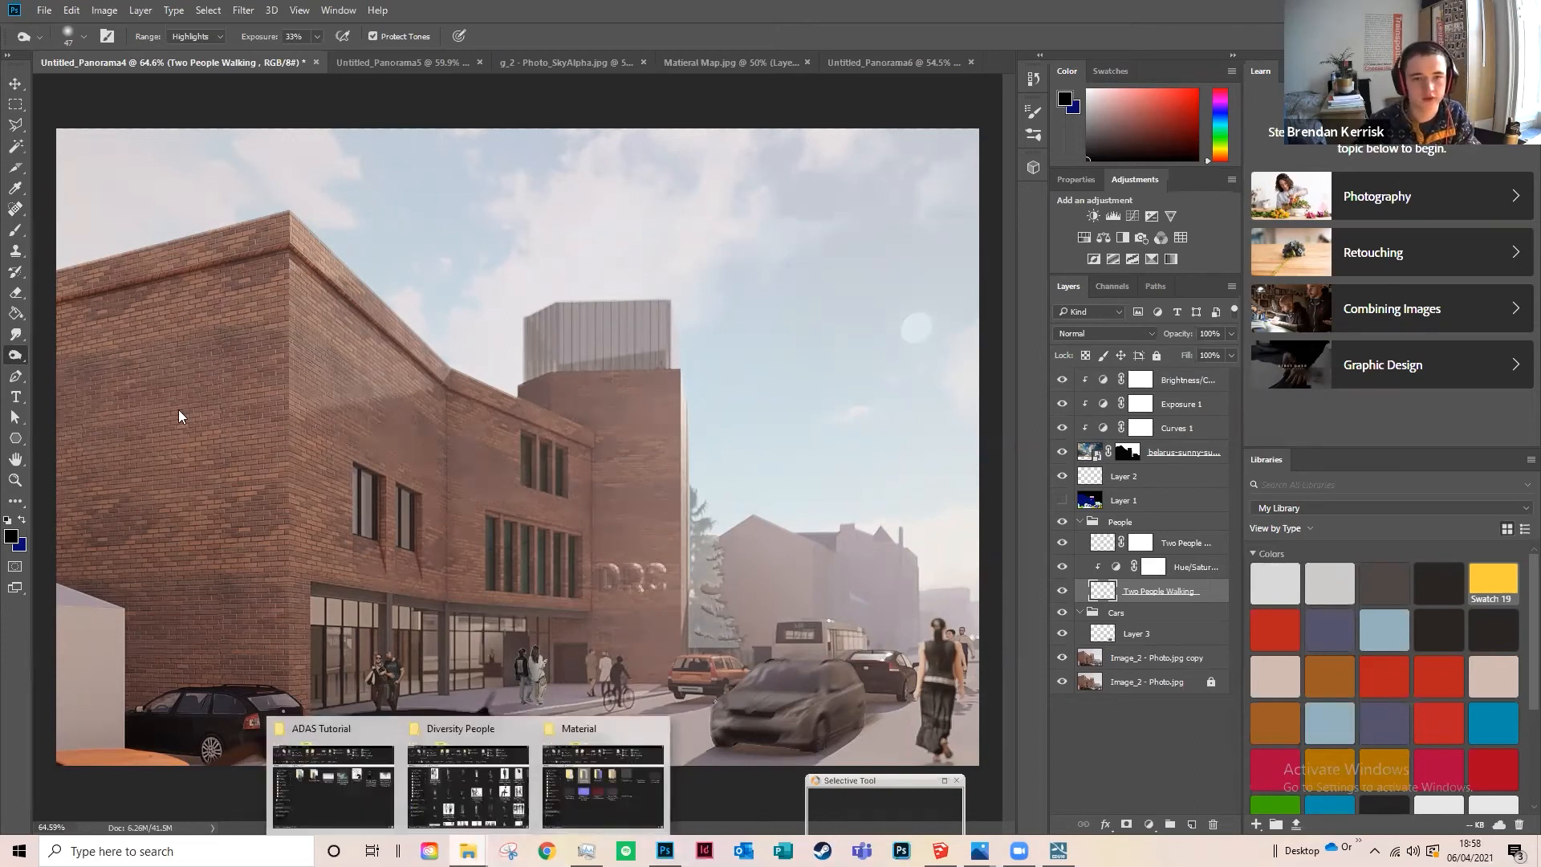
left_click(597, 785)
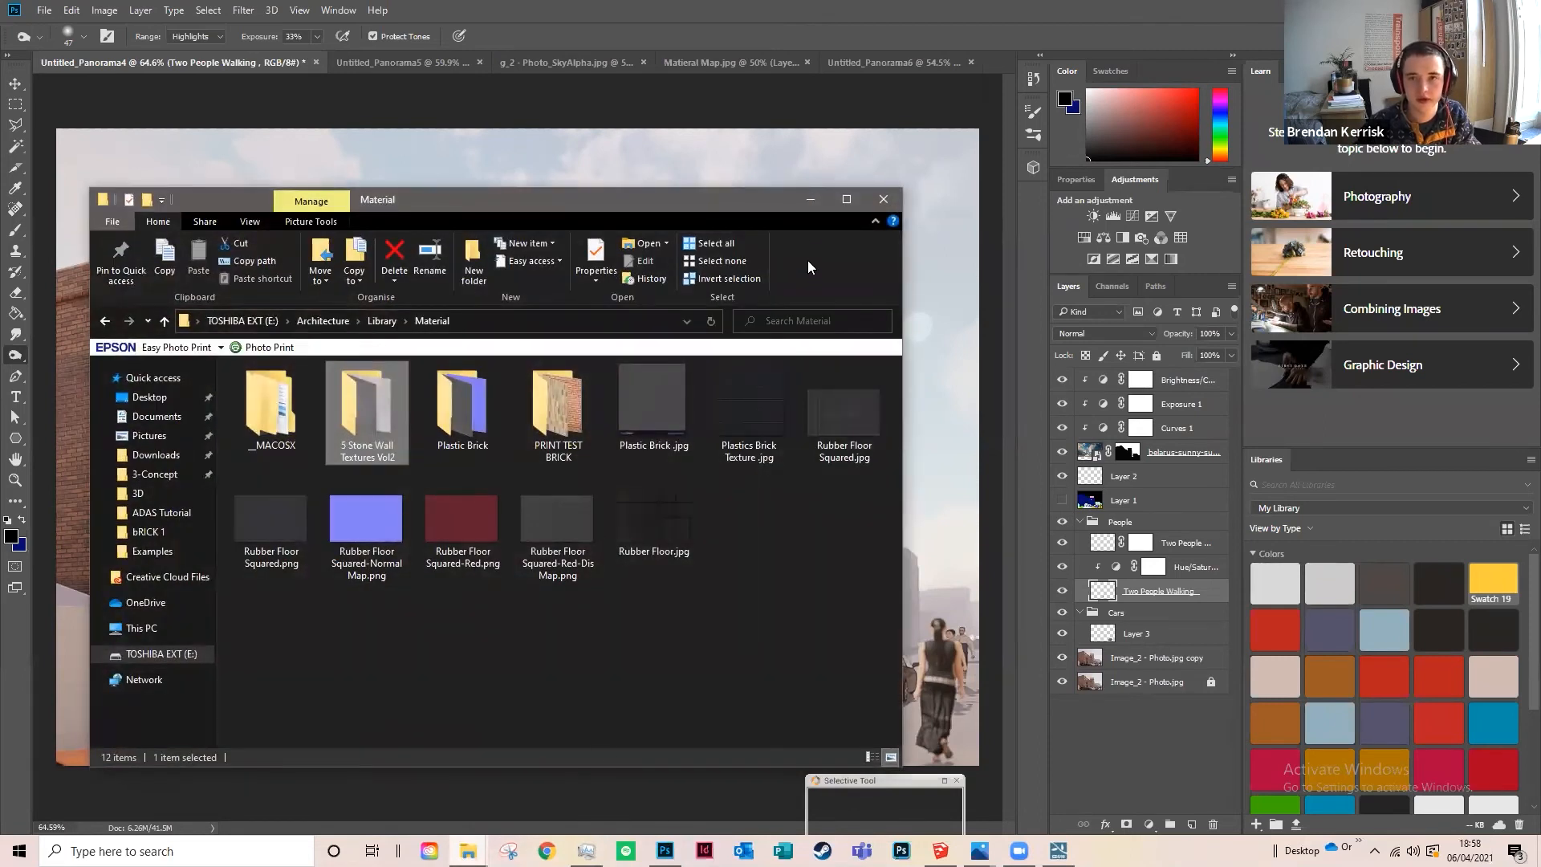
left_click(810, 201)
Step: Place the transparent black paint-drip PNG from the ADAS Tutorial folder into the panorama and rasterize its layer
mouse_move(467, 850)
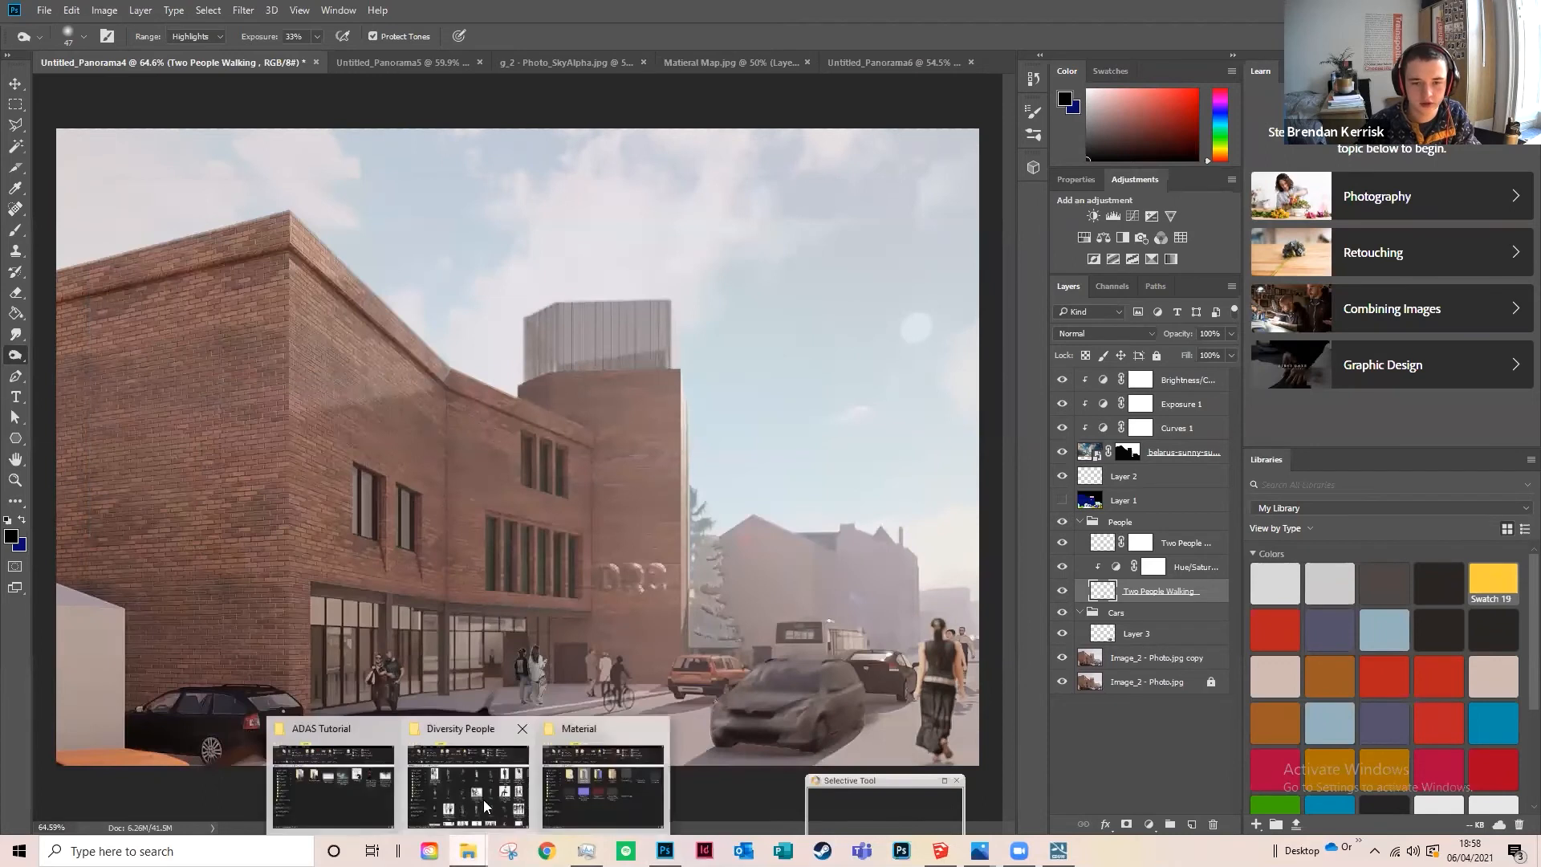
left_click(342, 790)
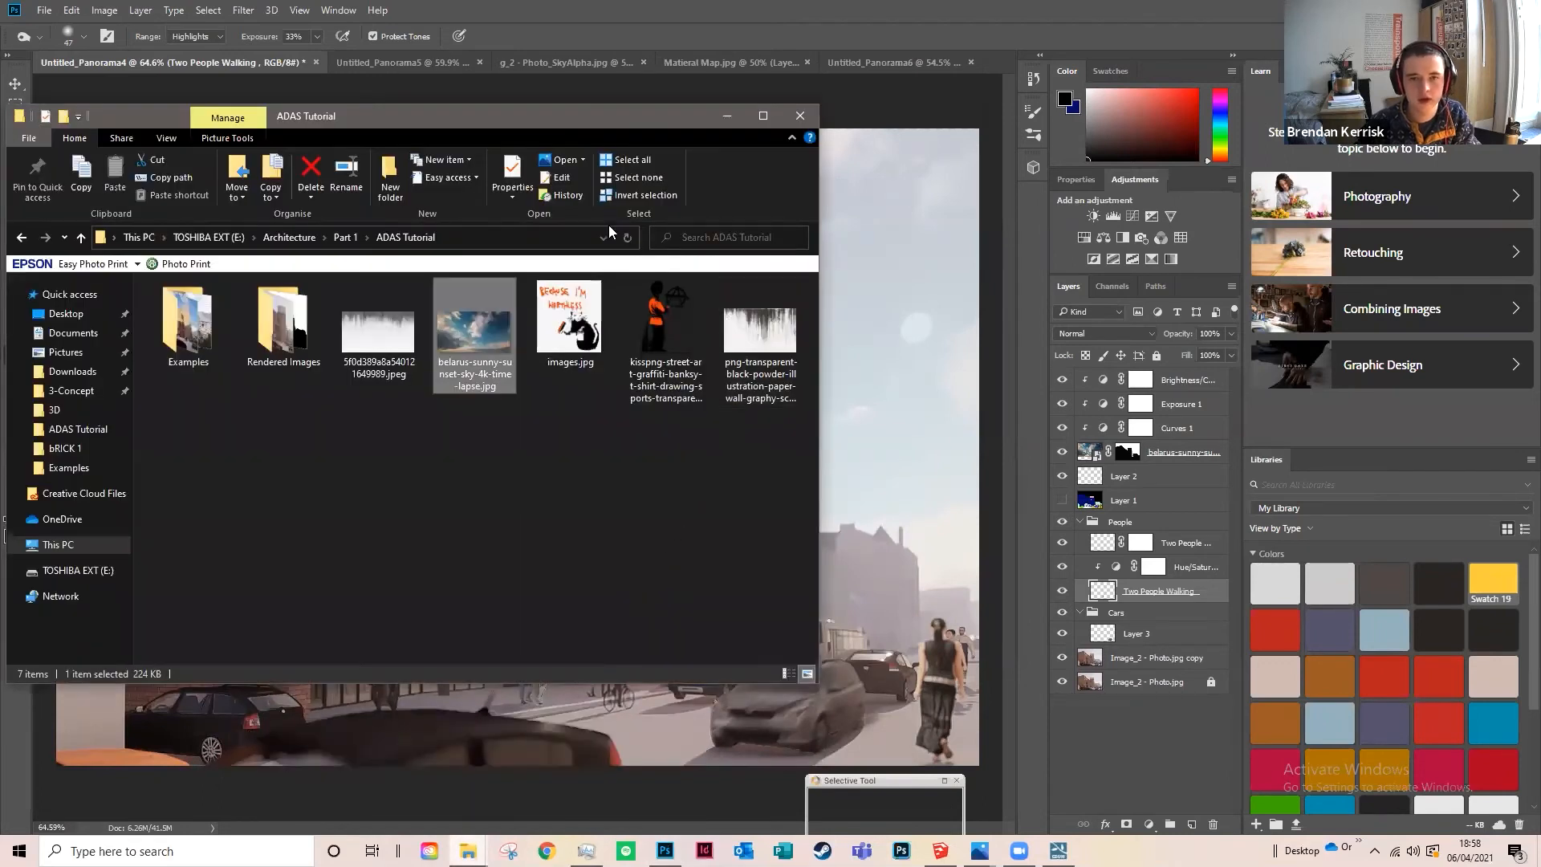
left_click_drag(1069, 197, 1069, 145)
left_click_drag(1187, 371, 382, 462)
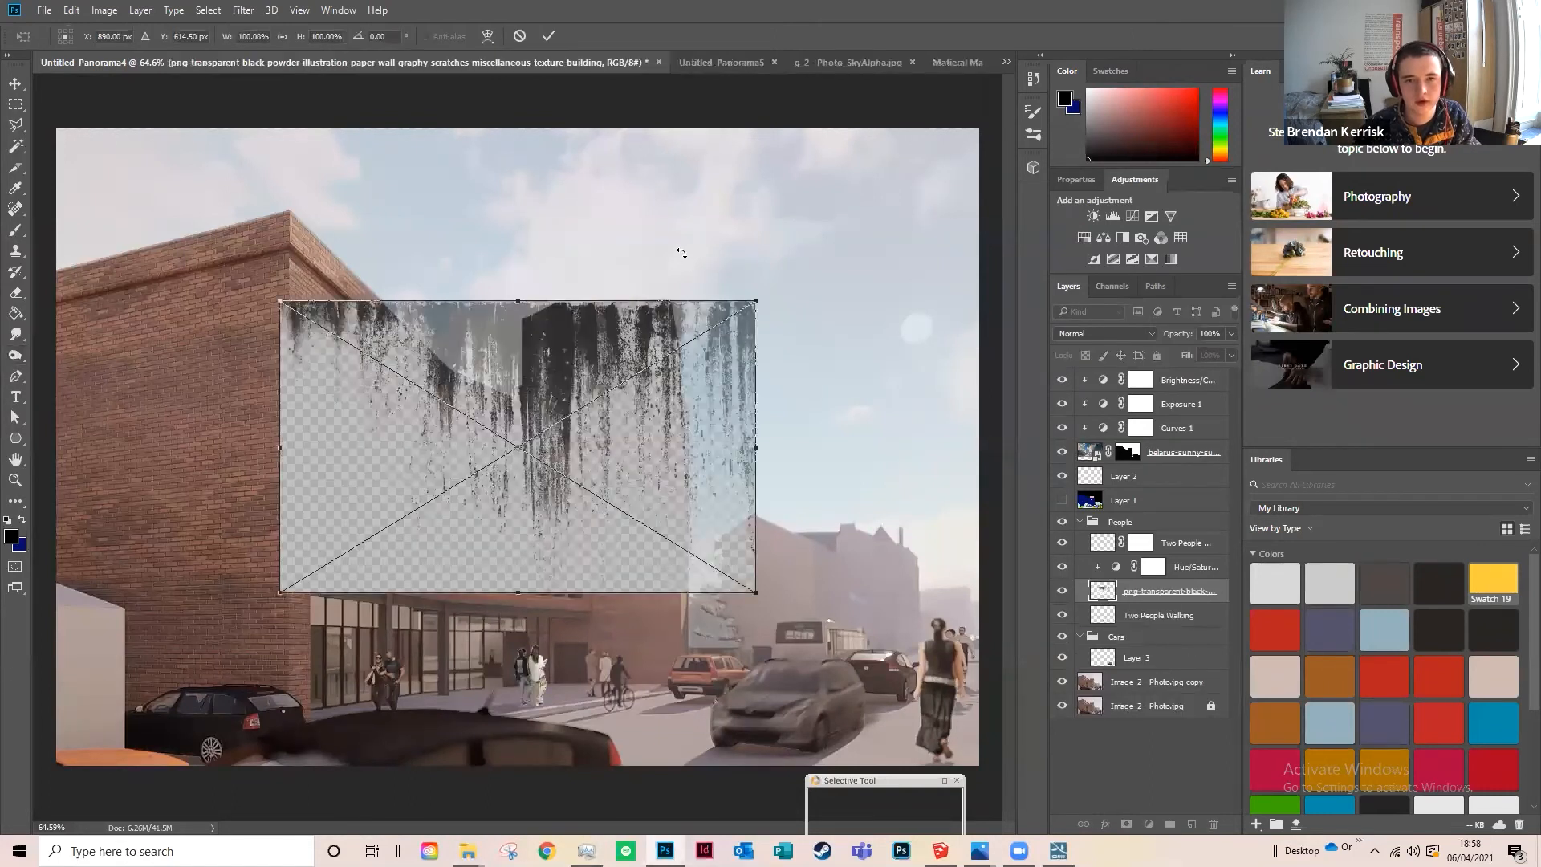
left_click(548, 36)
key("o")
left_click(559, 334)
left_click(751, 322)
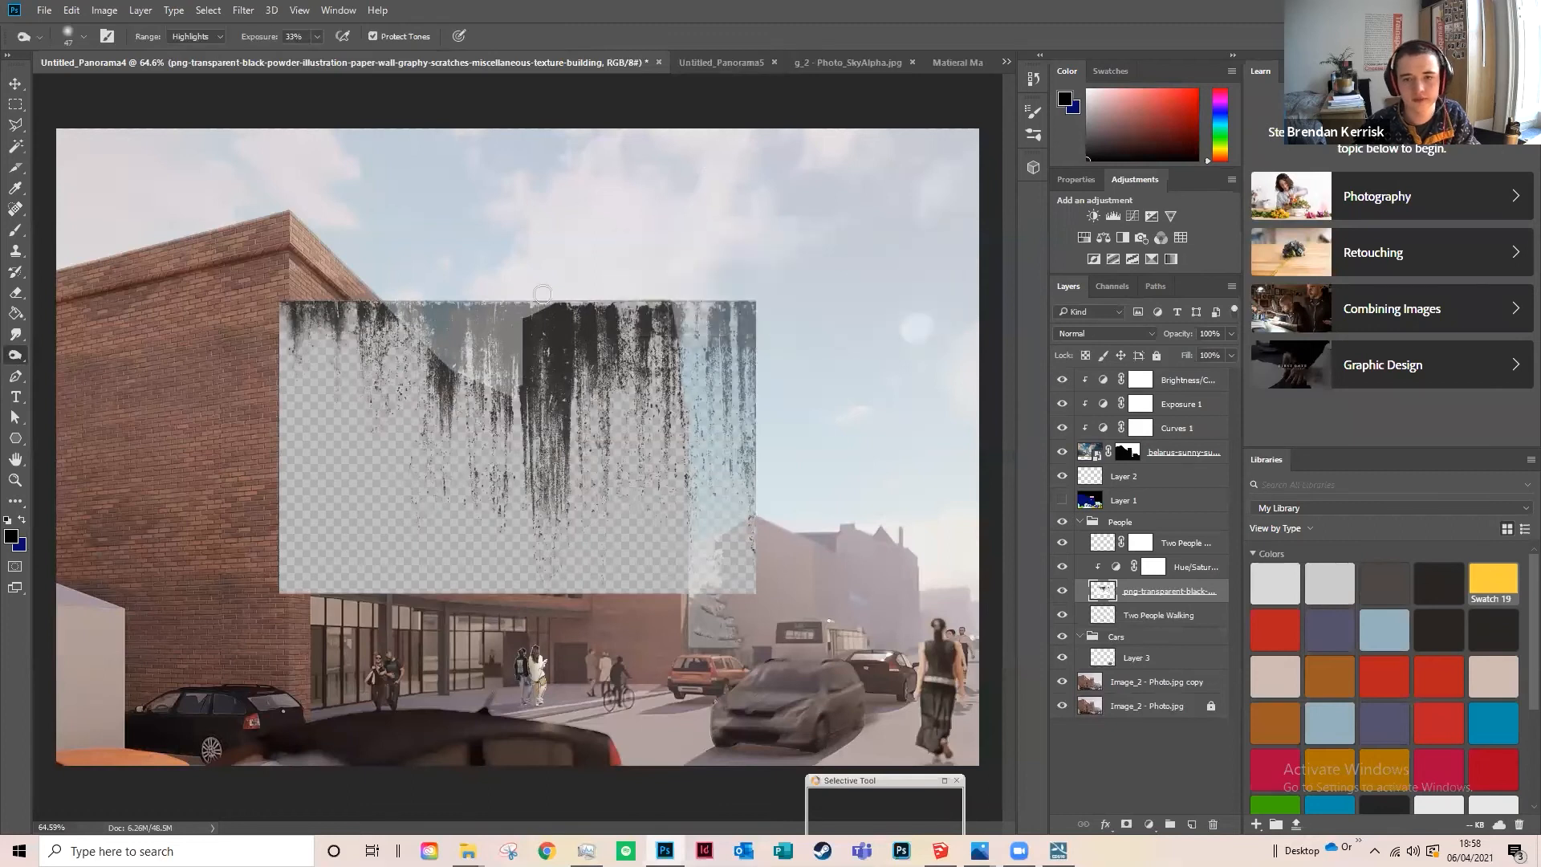
Step: Move the paint-drip texture onto the upper brick facade on the building's left side
left_click(16, 85)
left_click_drag(480, 362, 799, 491)
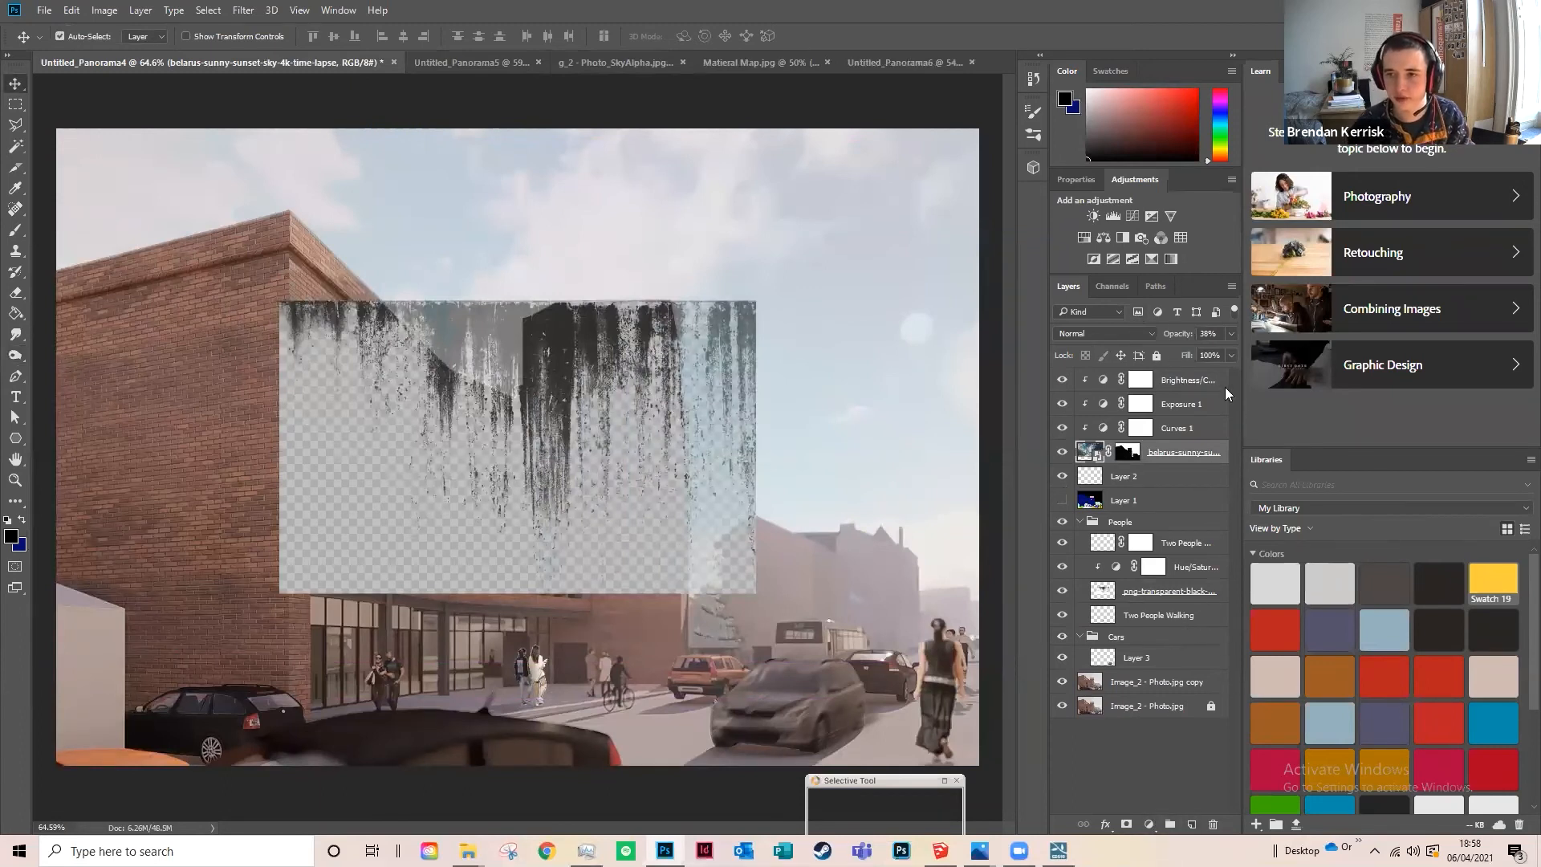
left_click_drag(566, 409, 96, 359)
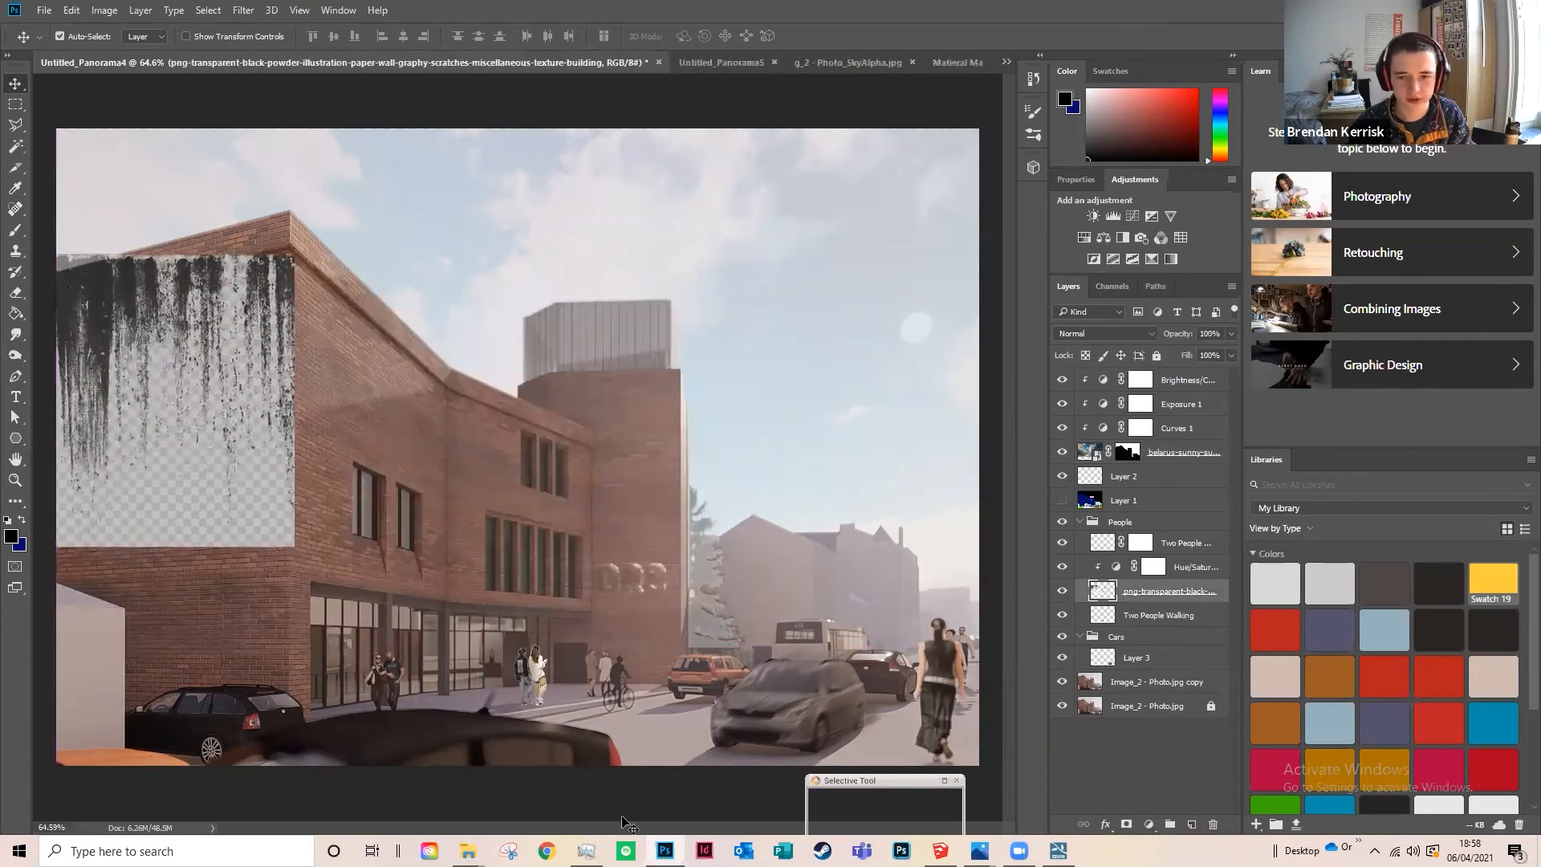
key("ctrl+minus")
left_click_drag(215, 328, 231, 328)
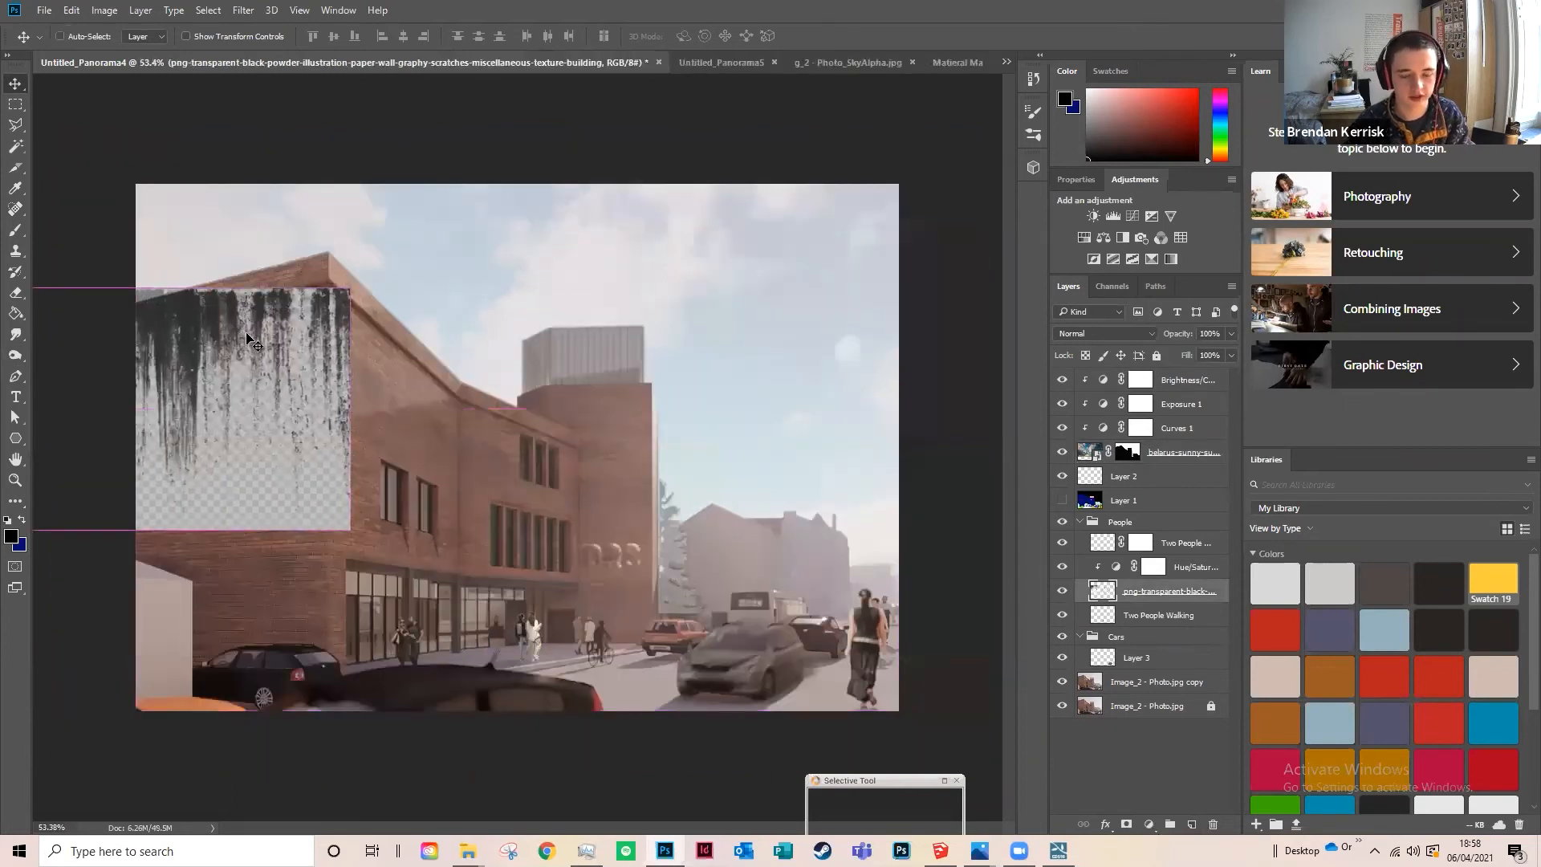
Step: Scale the drip texture to about 57% and fit its edge to the building corner just below the parapet
key("ctrl+t")
left_click_drag(351, 285, 181, 393)
left_click_drag(100, 489, 247, 396)
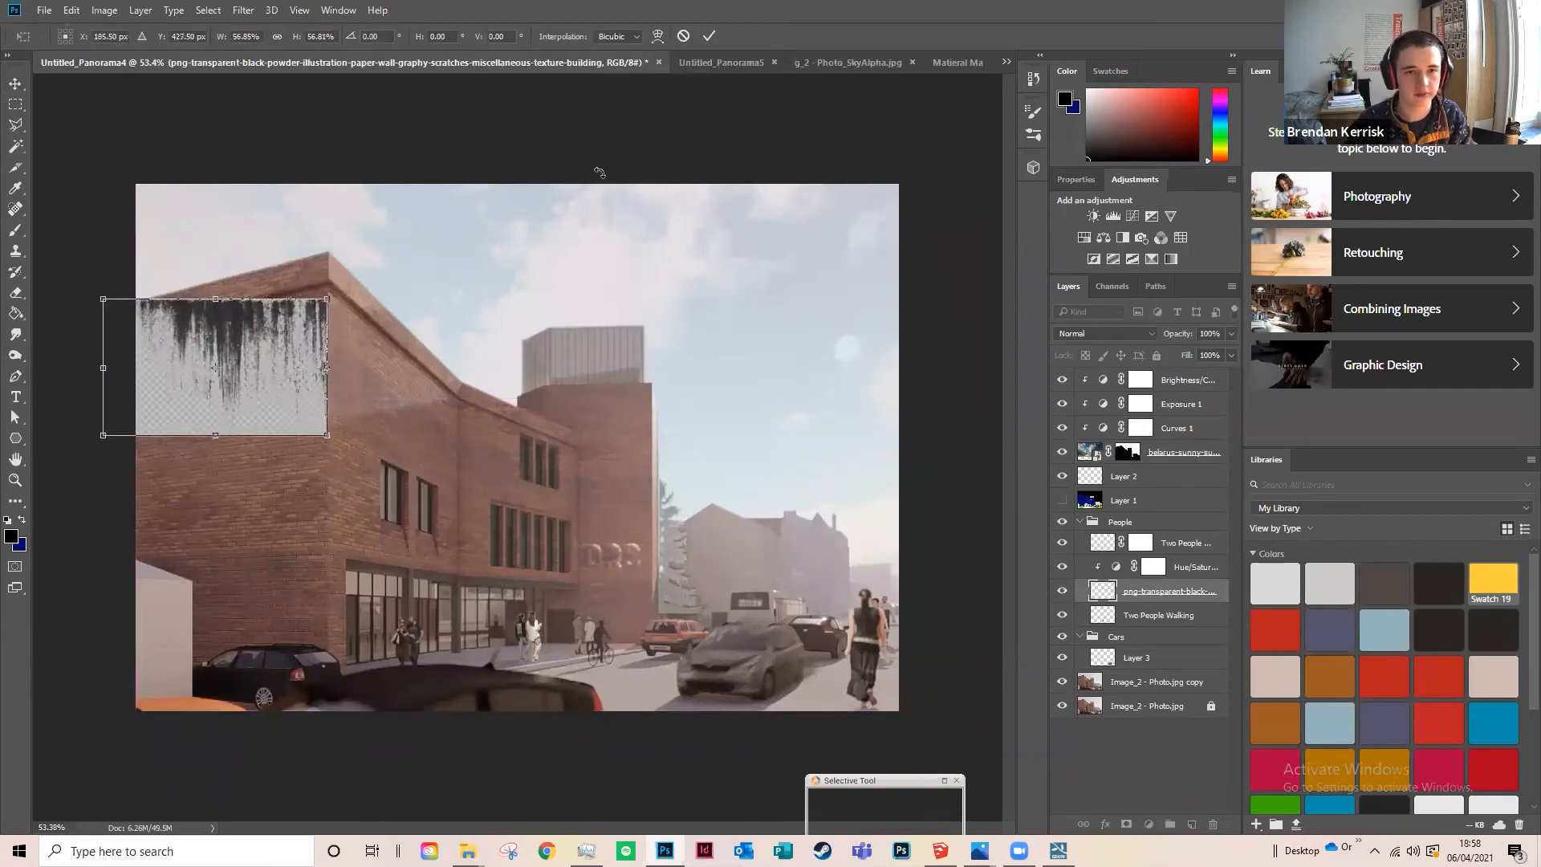
left_click(706, 37)
Step: Hide the texture's light checkered background by lowering the This Layer white point under Blend If to about 139
scroll(88, 376, "up", 5)
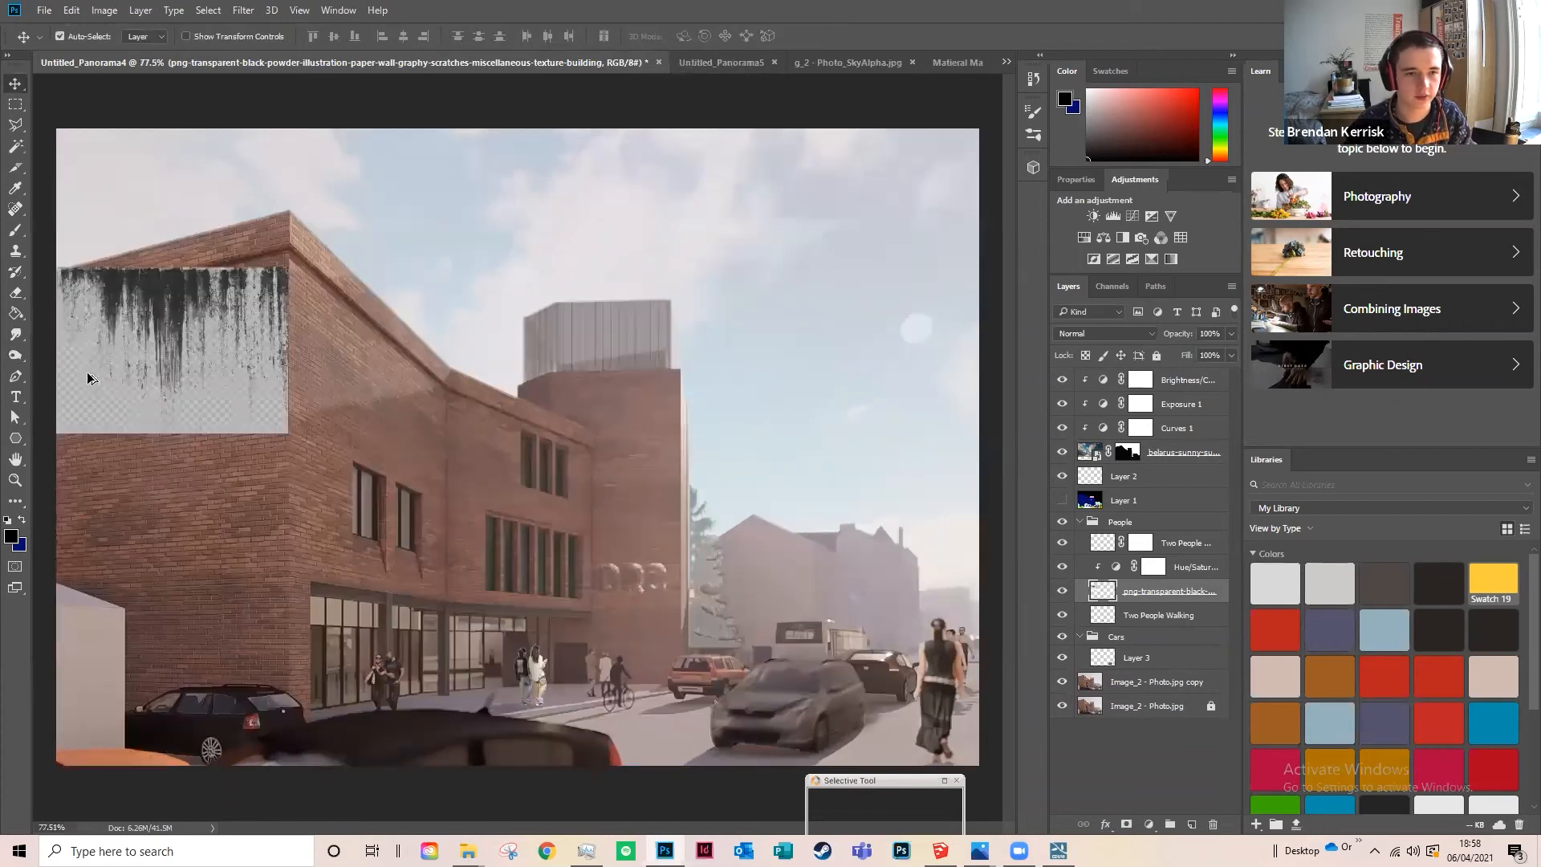
left_click_drag(505, 827, 449, 826)
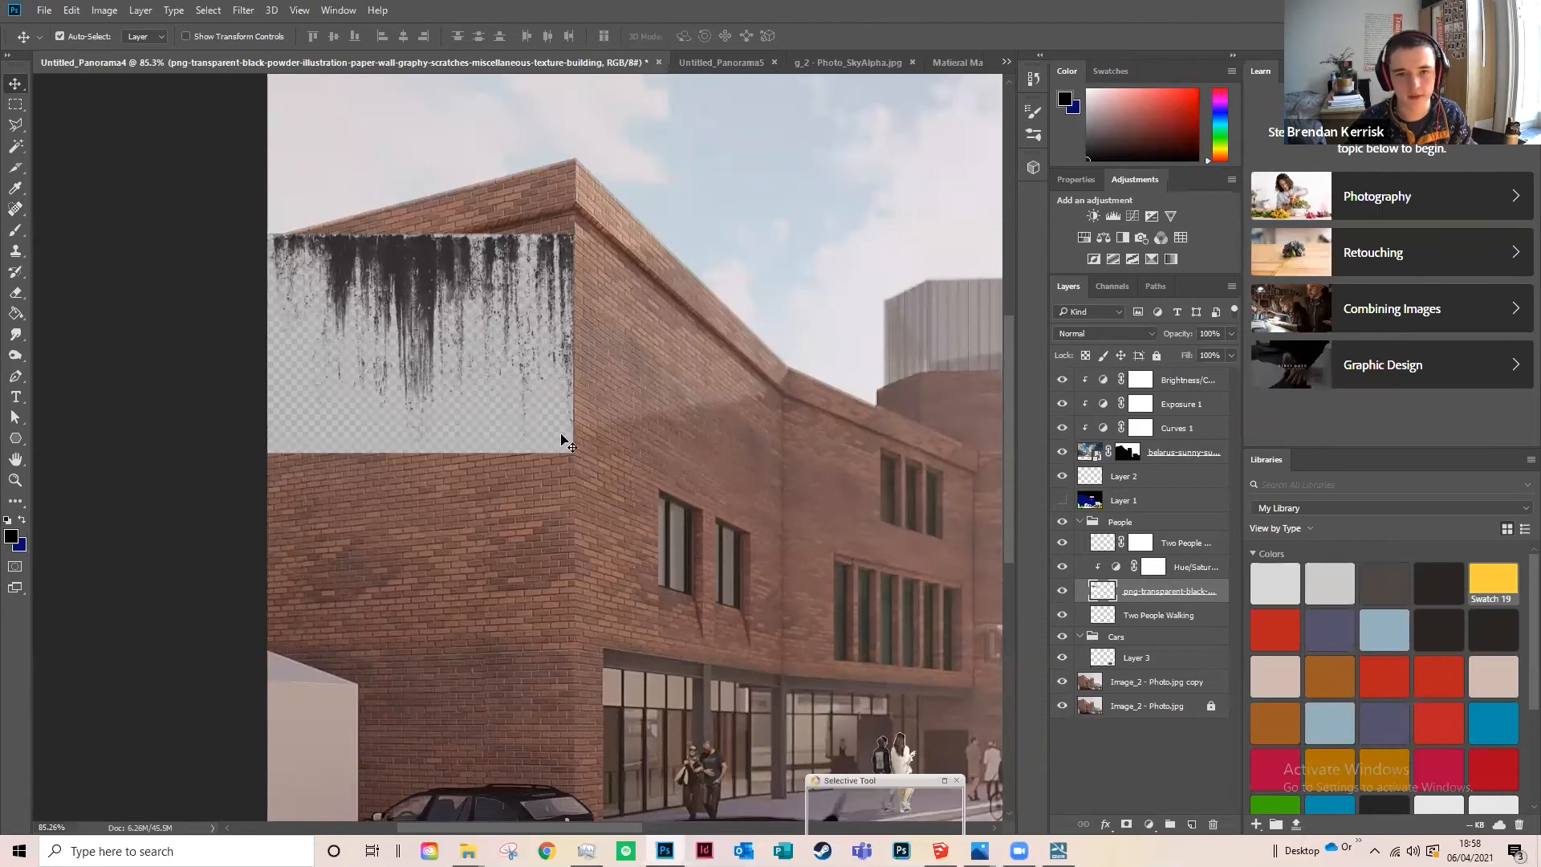
double_click(1178, 591)
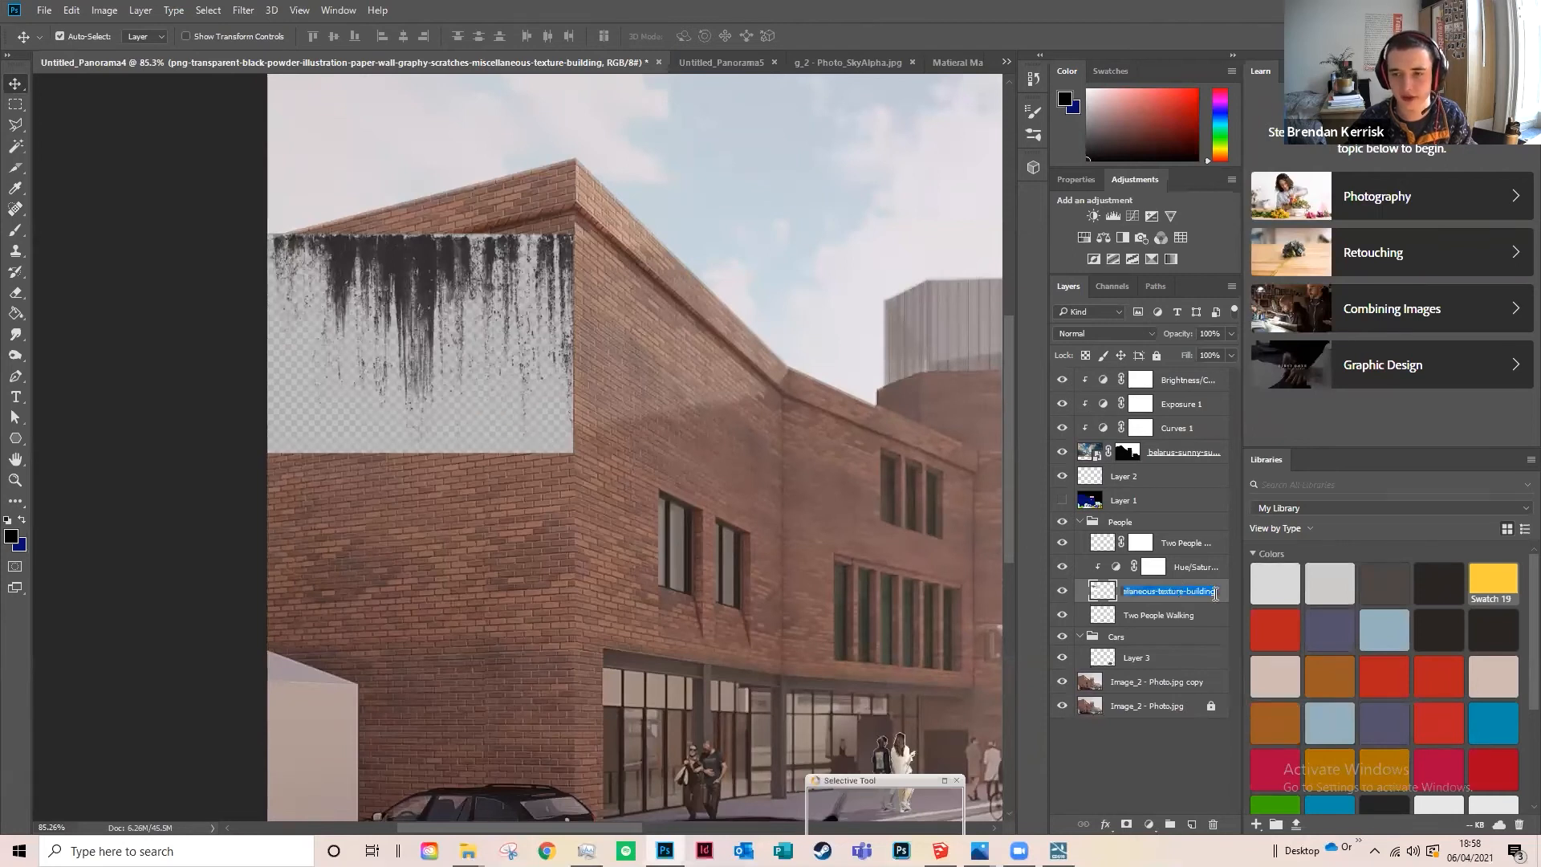
left_click(1220, 596)
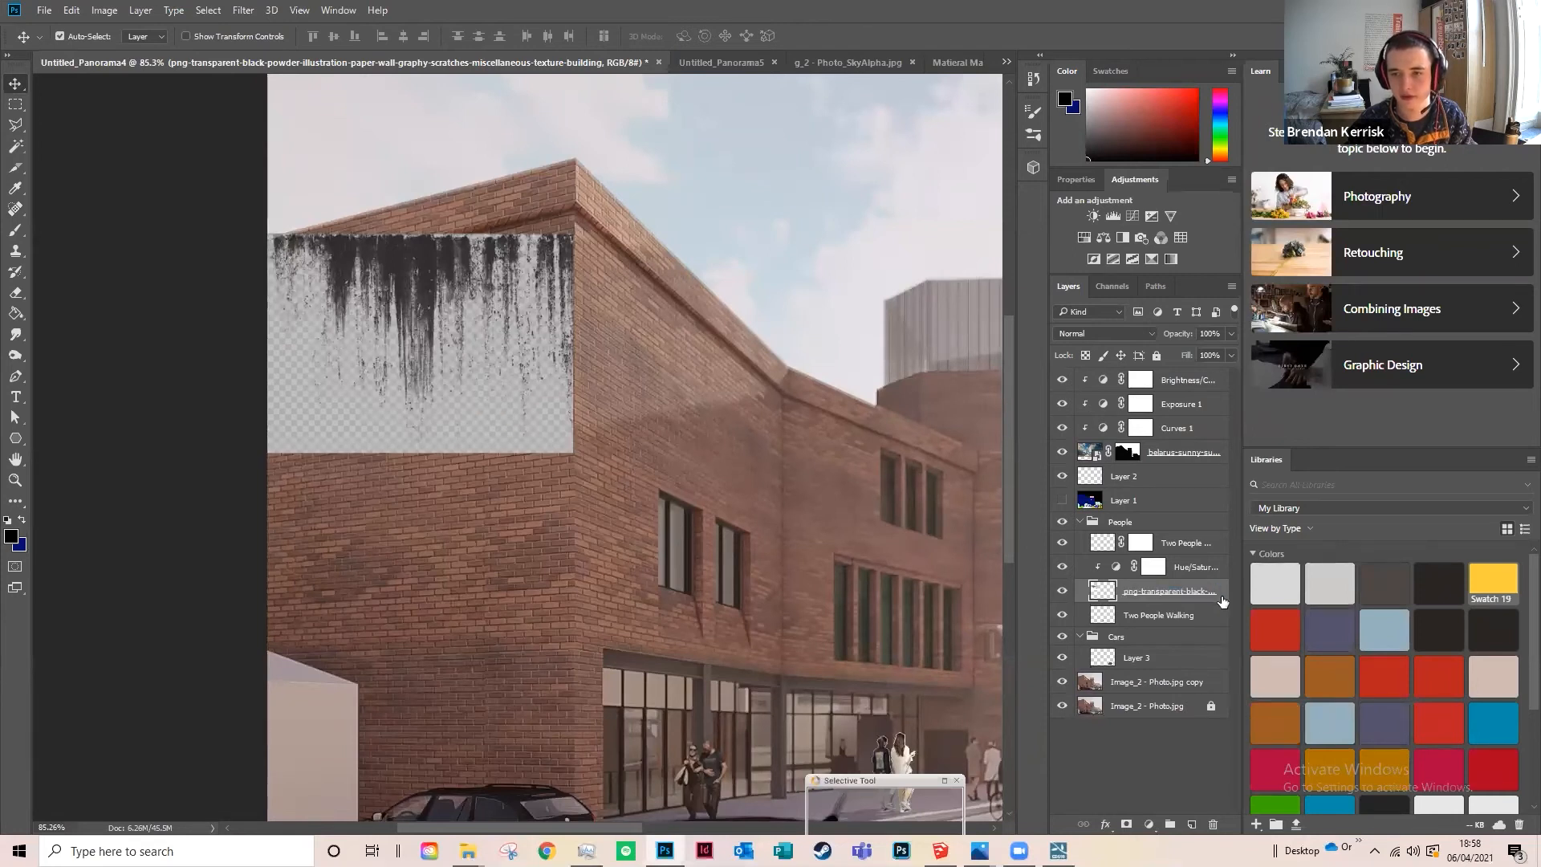
double_click(1221, 597)
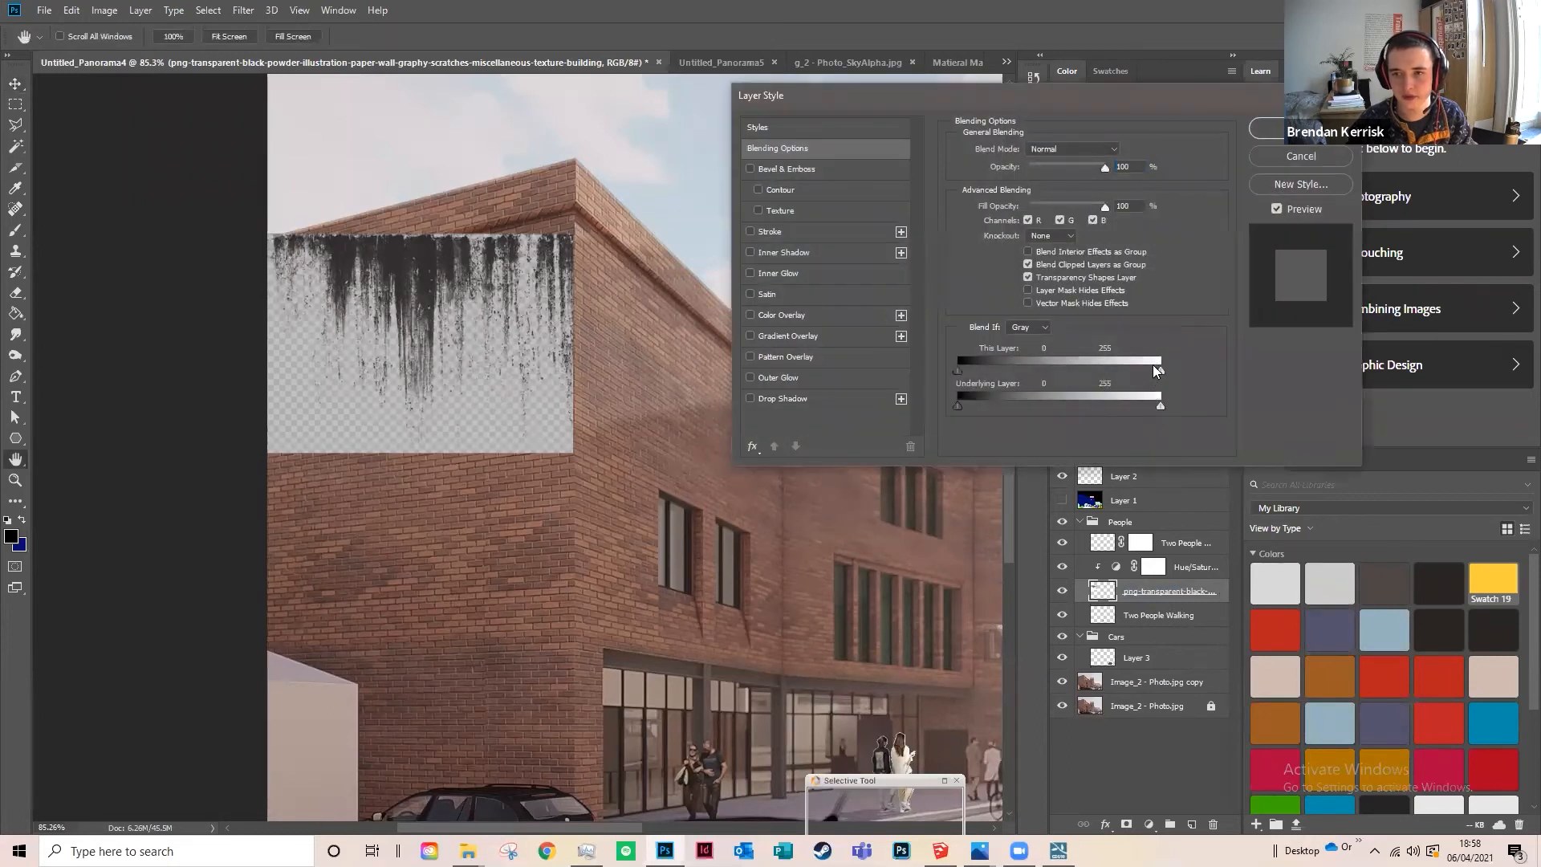
left_click_drag(1101, 353, 1067, 333)
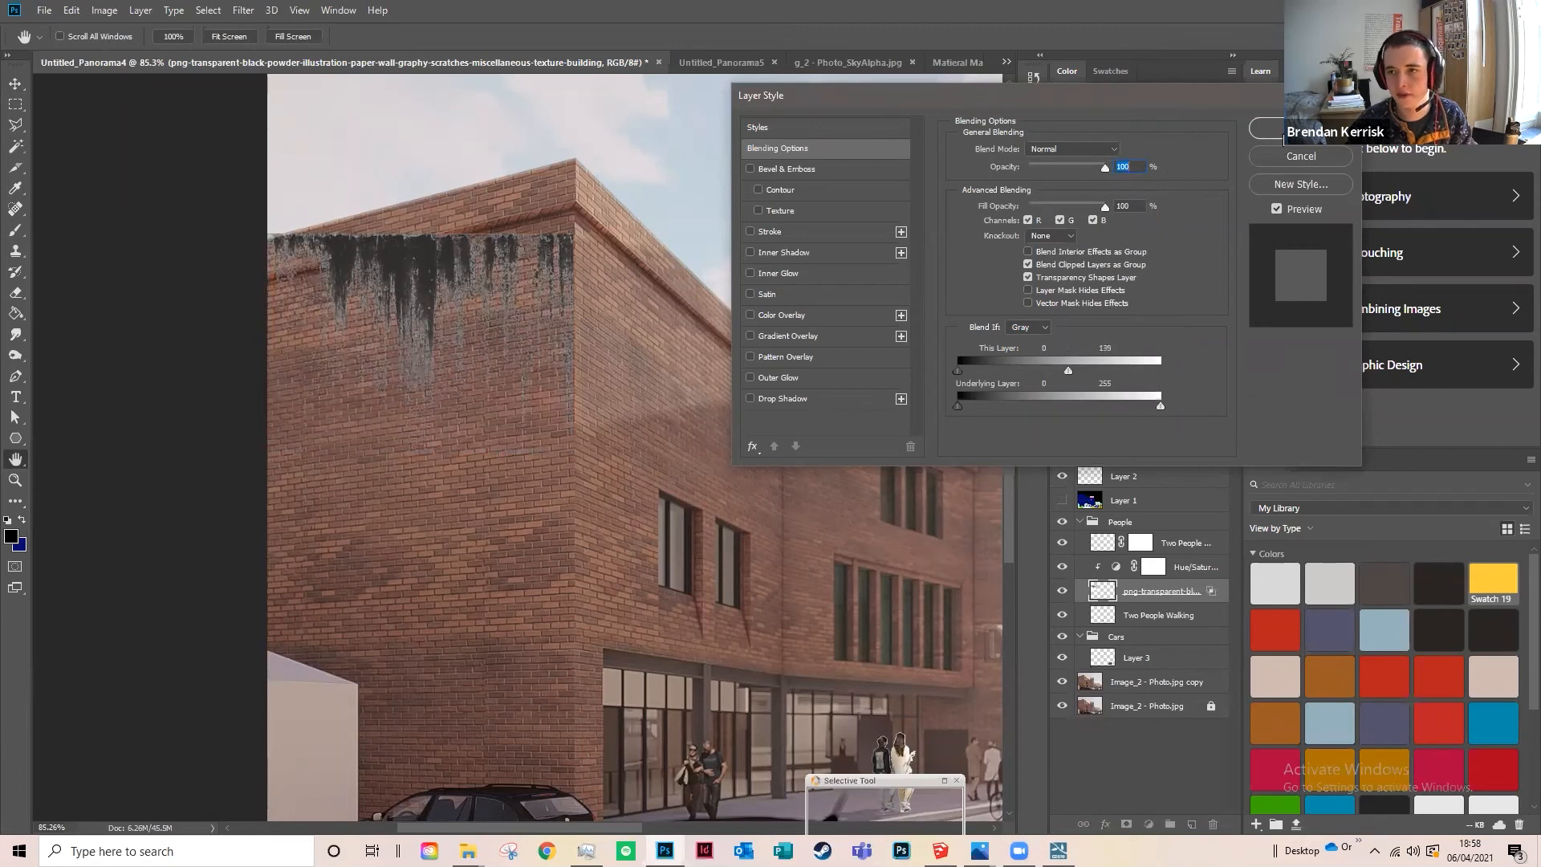
left_click(1284, 135)
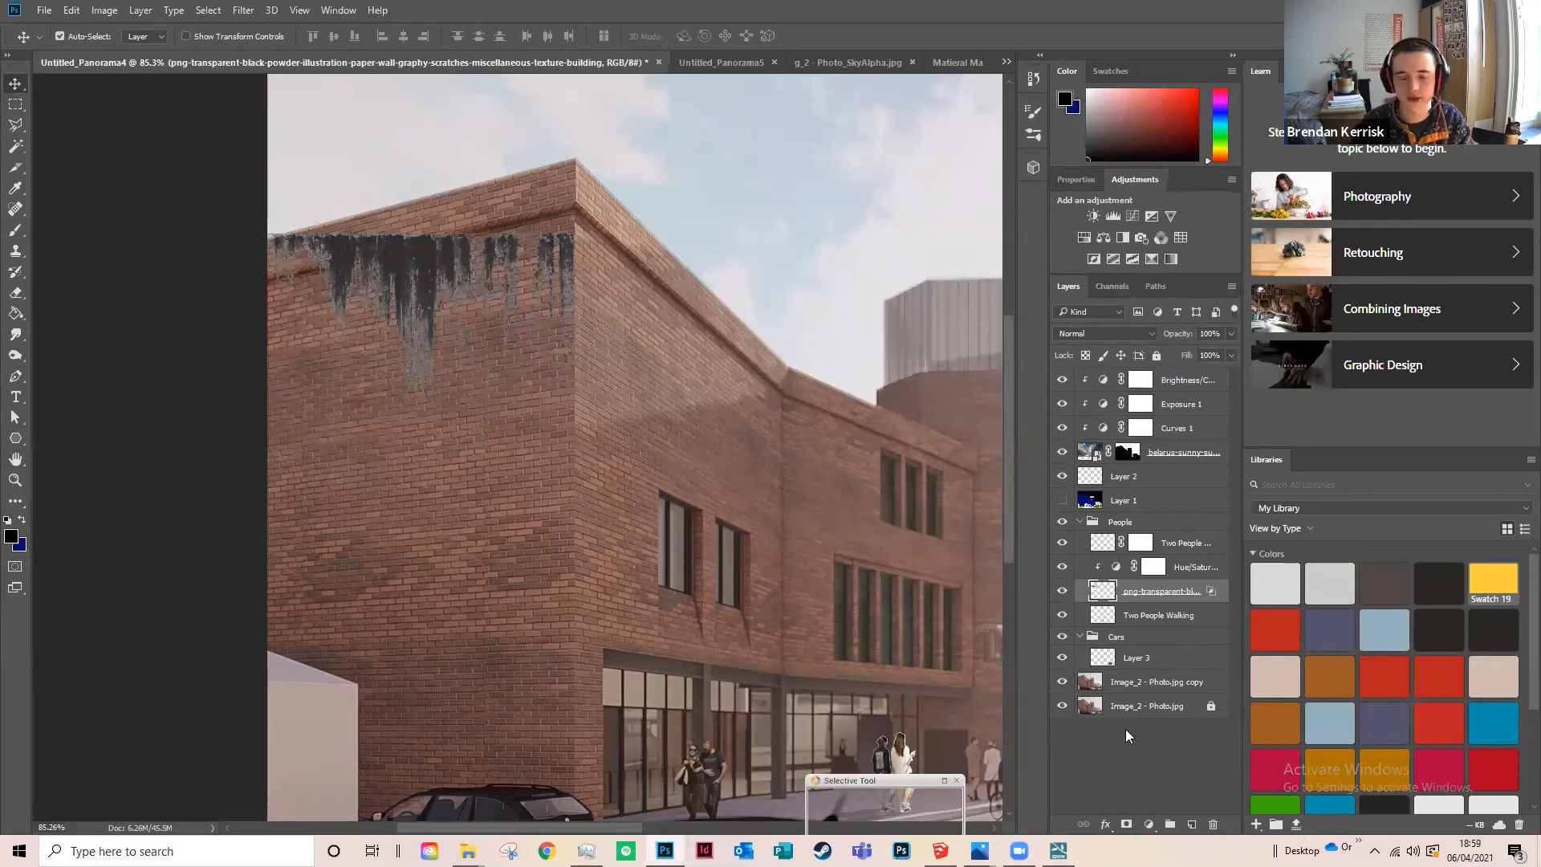
Step: Apply a Perspective transform to the drip texture, slanting it vertically by about -12.6° so its upper edge follows the brick cornice
left_click_drag(422, 261, 419, 252)
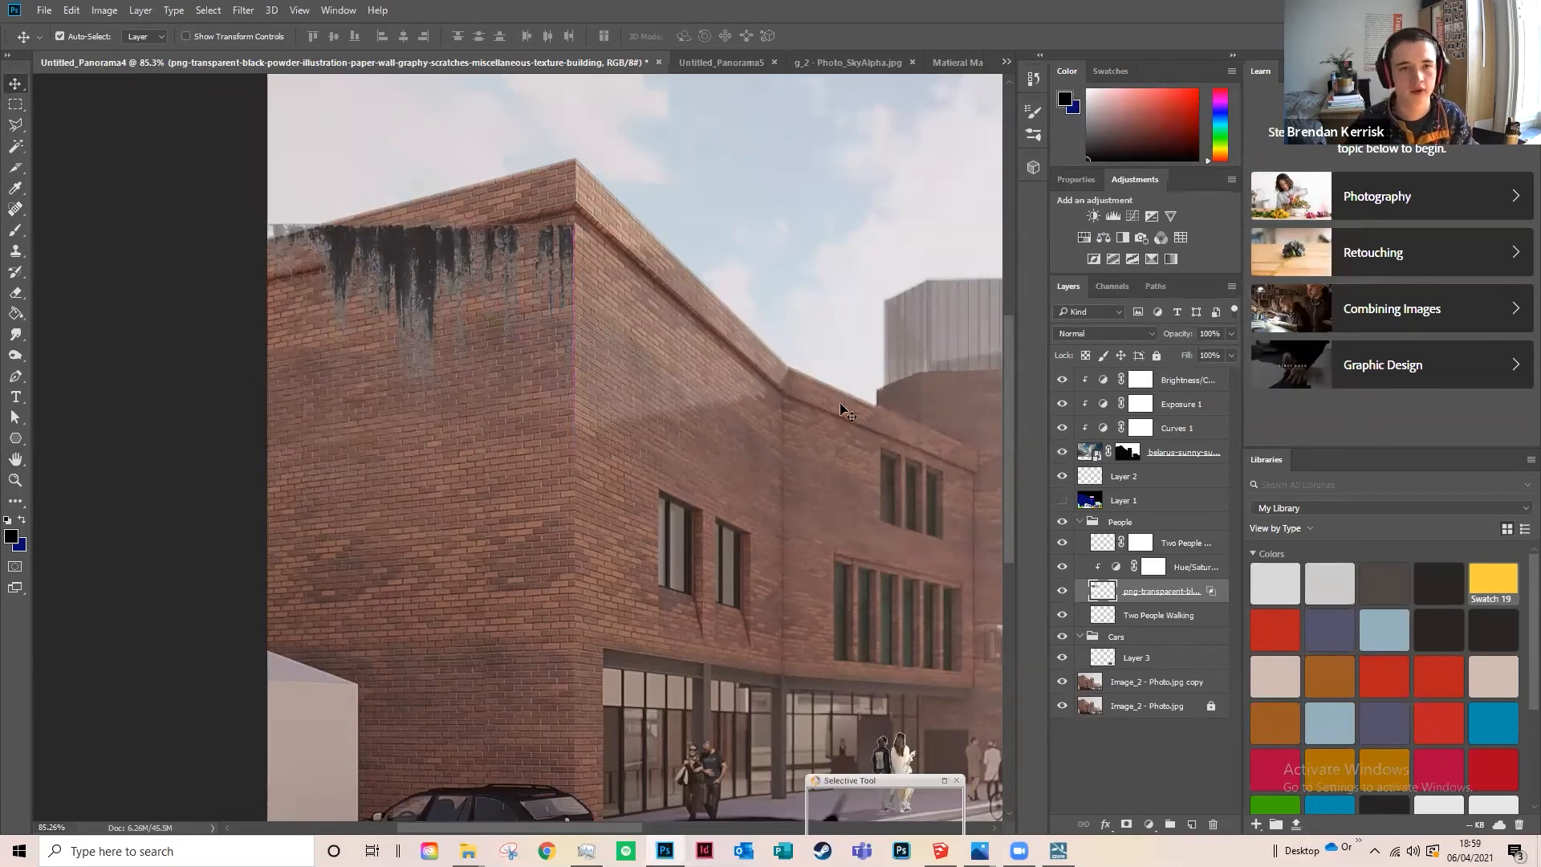
left_click(73, 9)
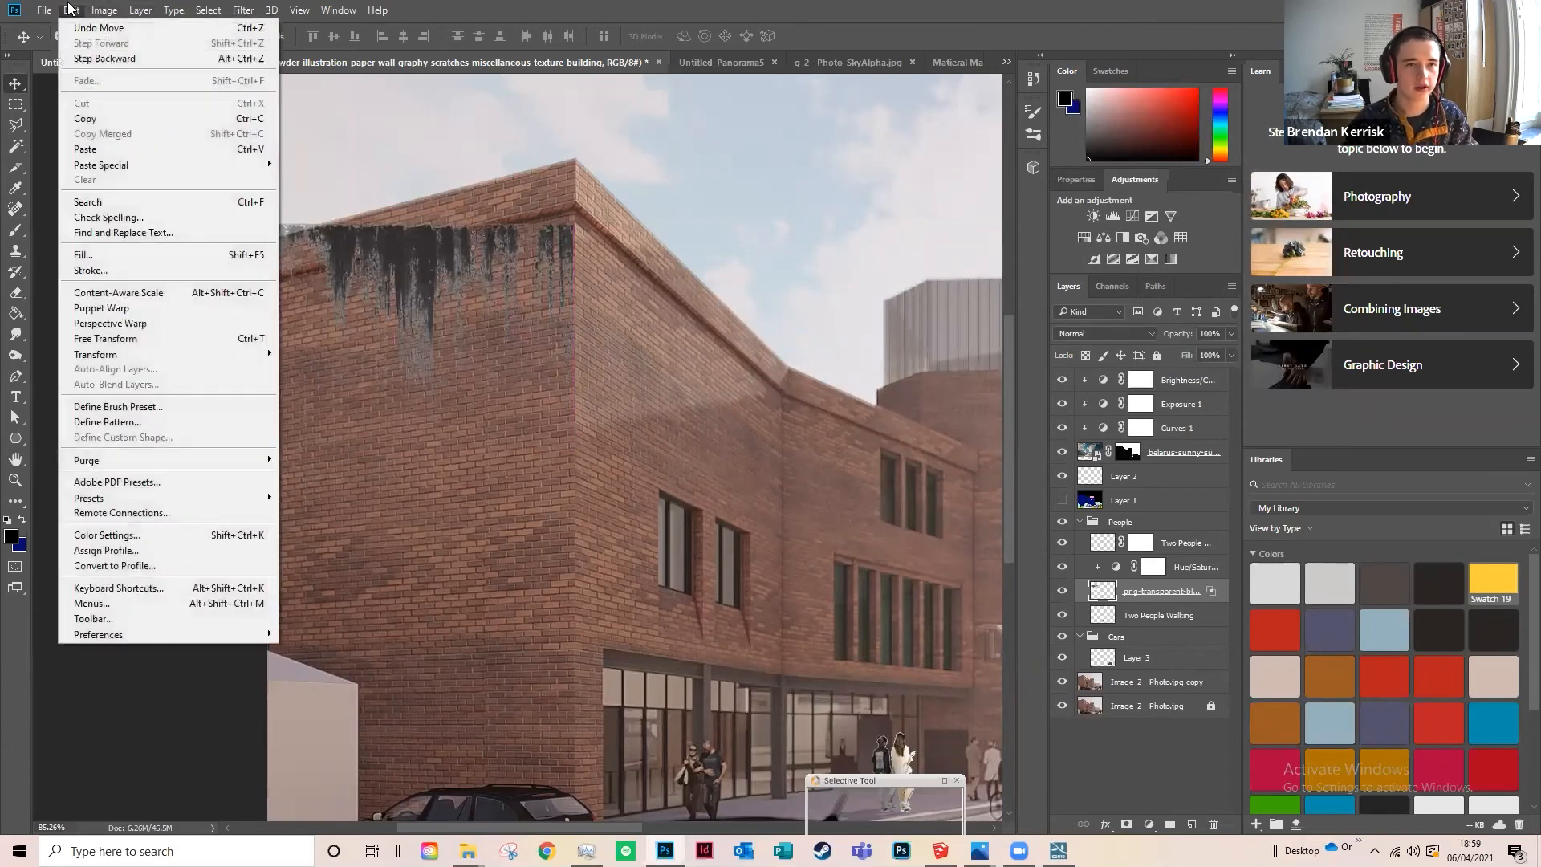
mouse_move(207, 354)
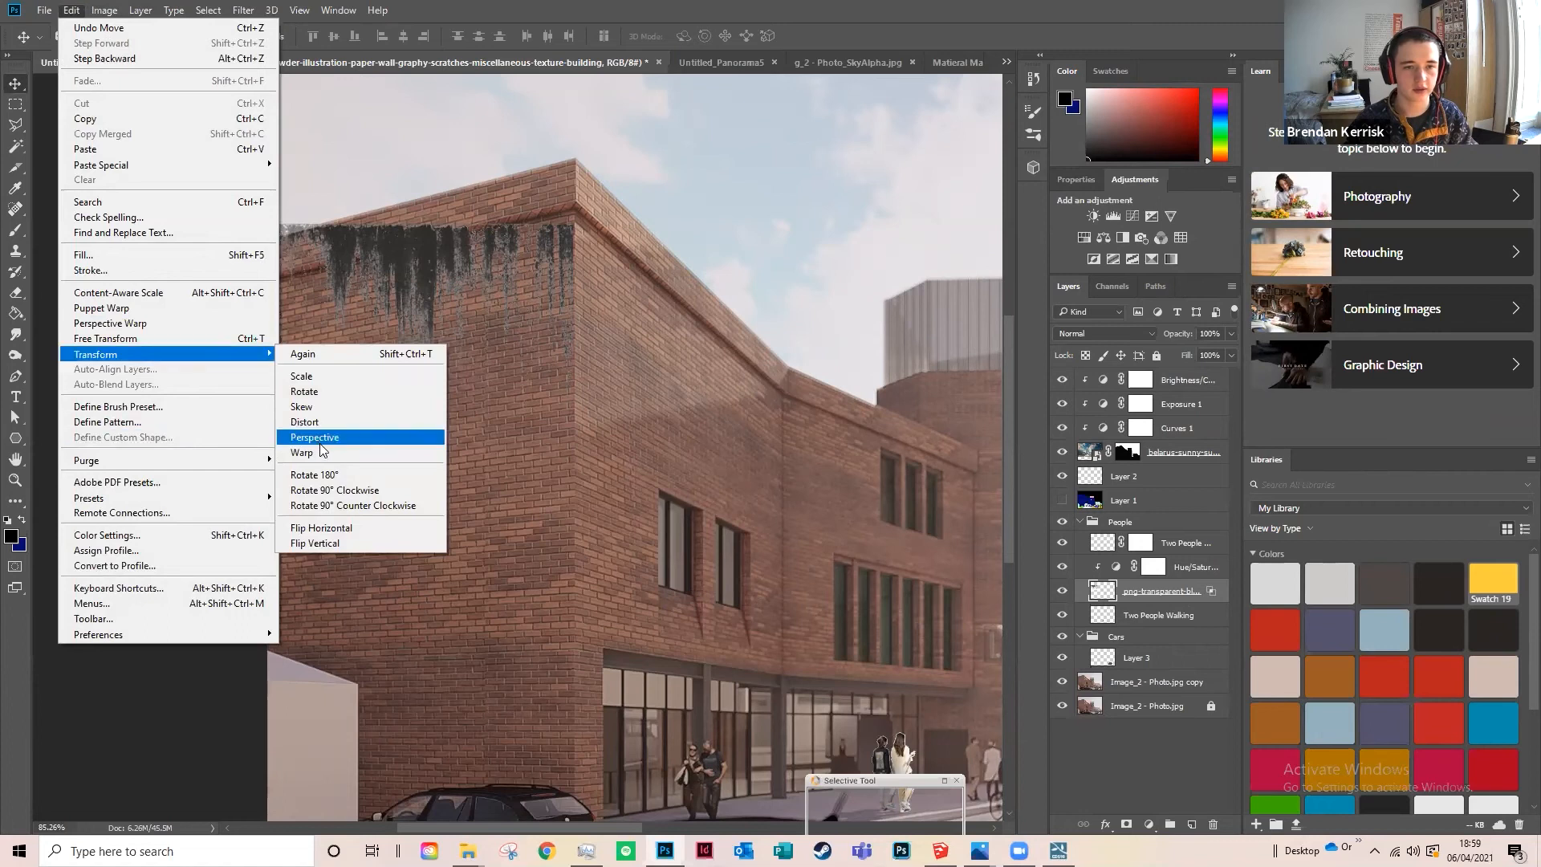
left_click(315, 438)
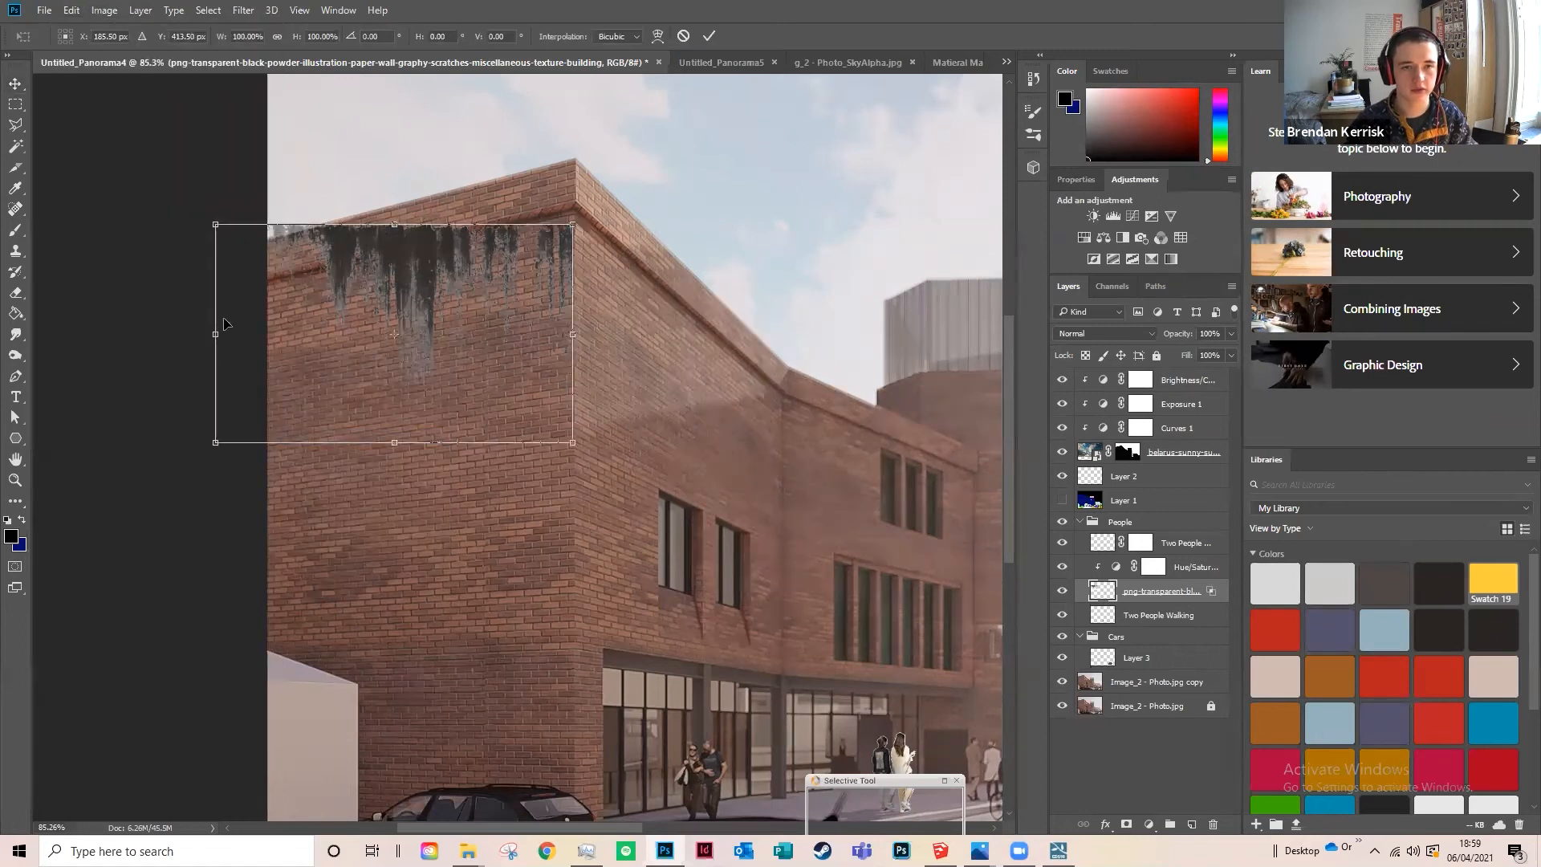
left_click_drag(218, 334, 236, 423)
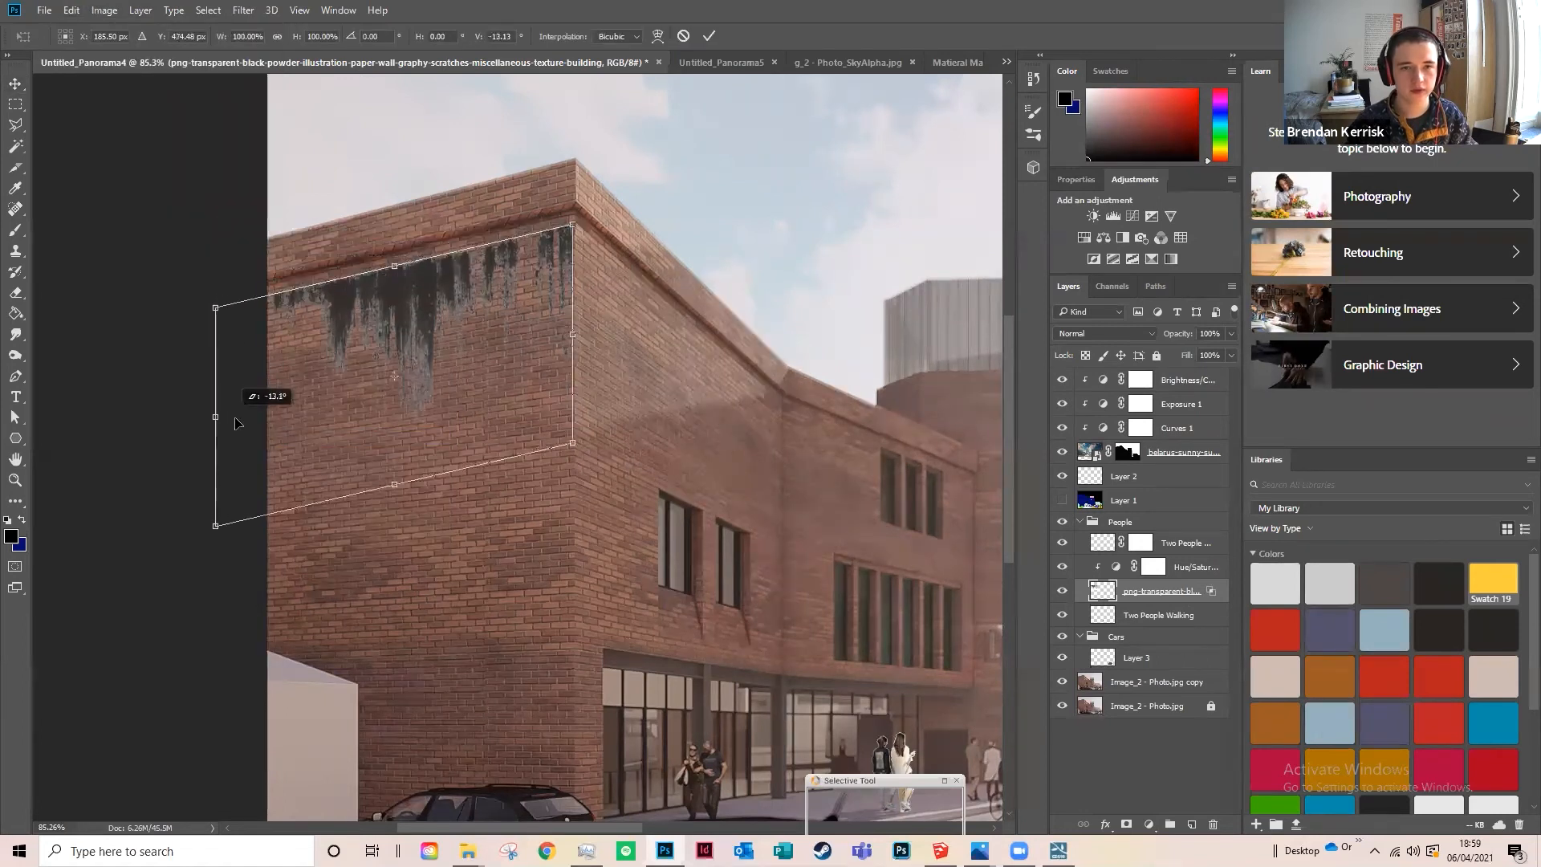
scroll(498, 188, "up", 3)
left_click_drag(388, 358, 392, 350)
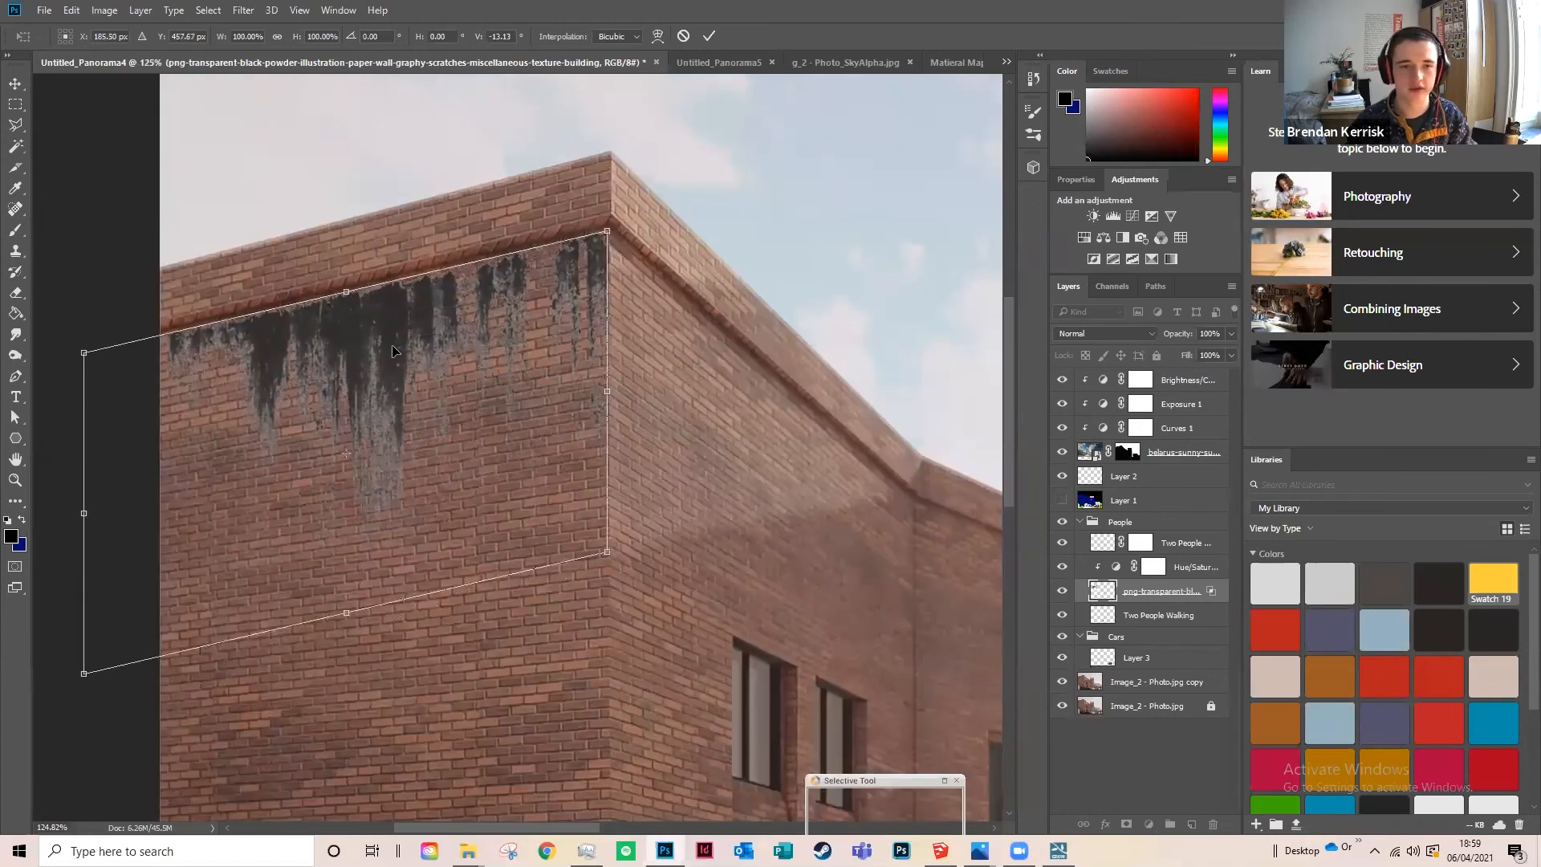
left_click_drag(84, 509, 84, 503)
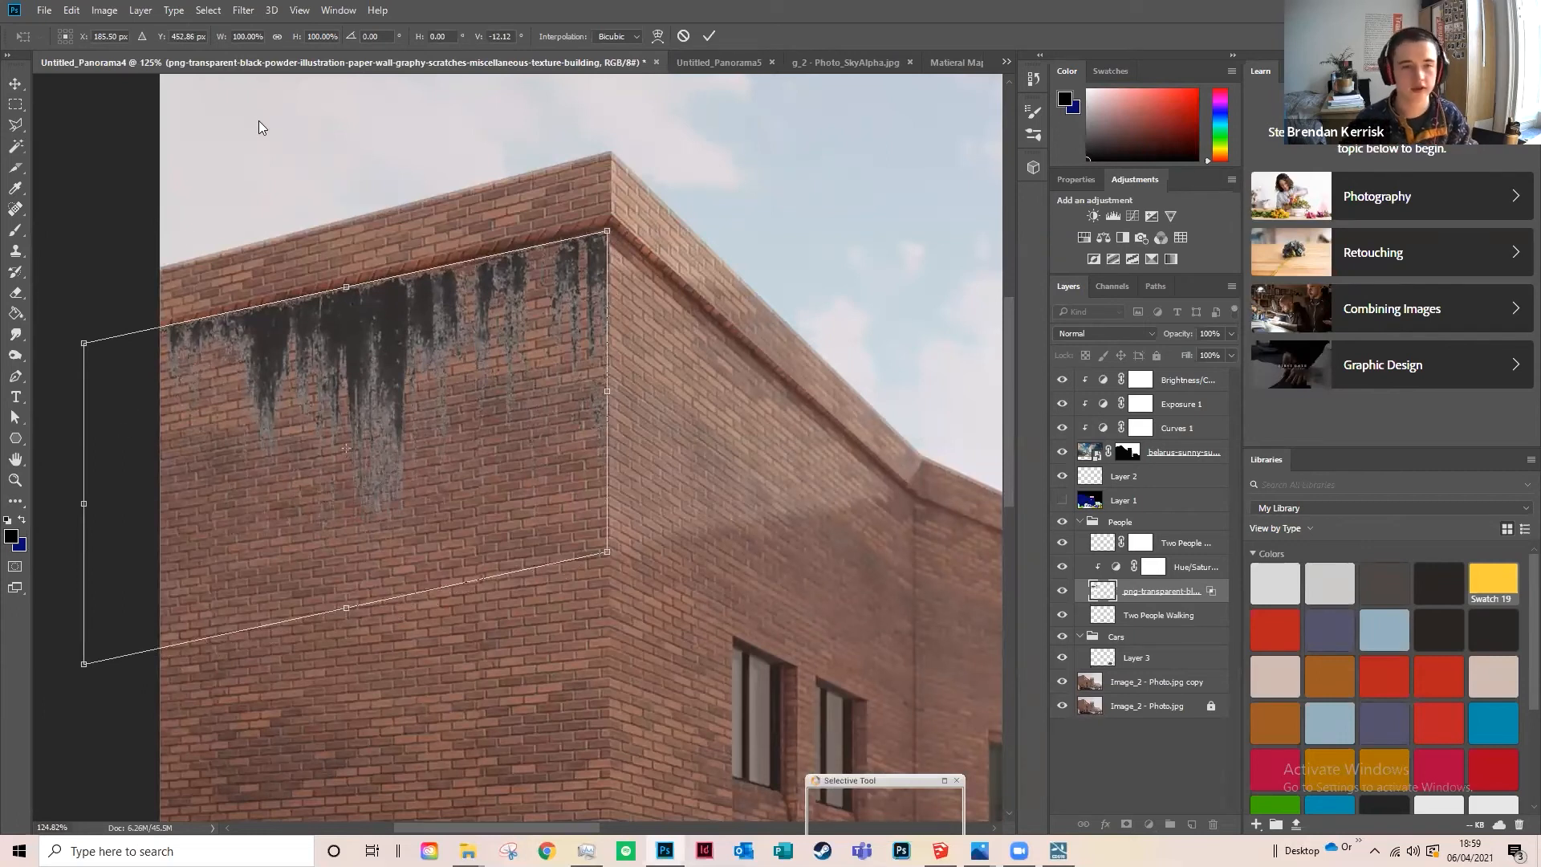
left_click_drag(83, 504, 83, 510)
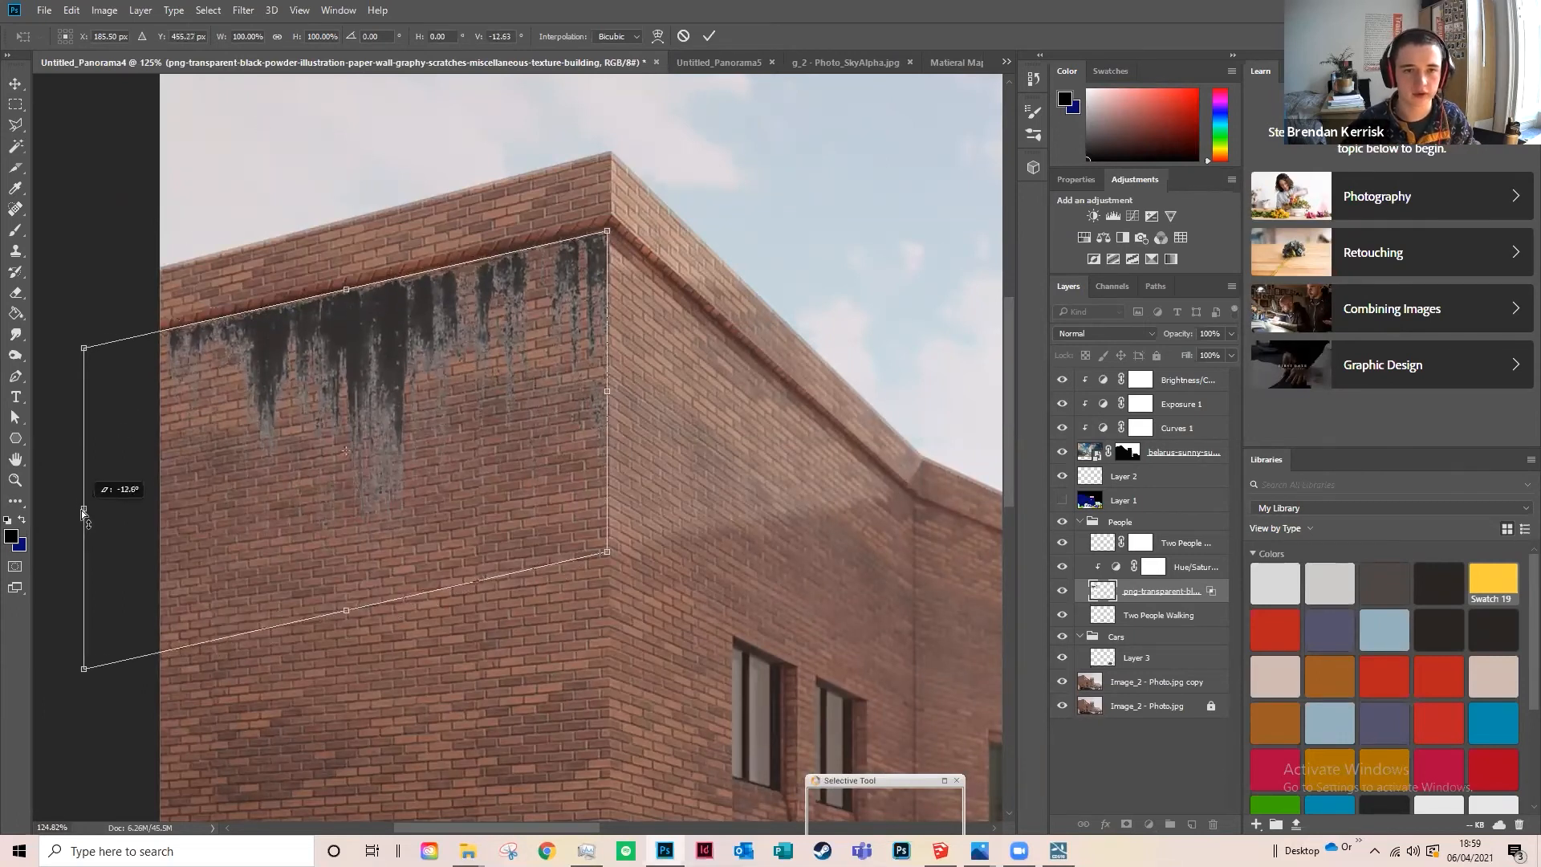
left_click(710, 36)
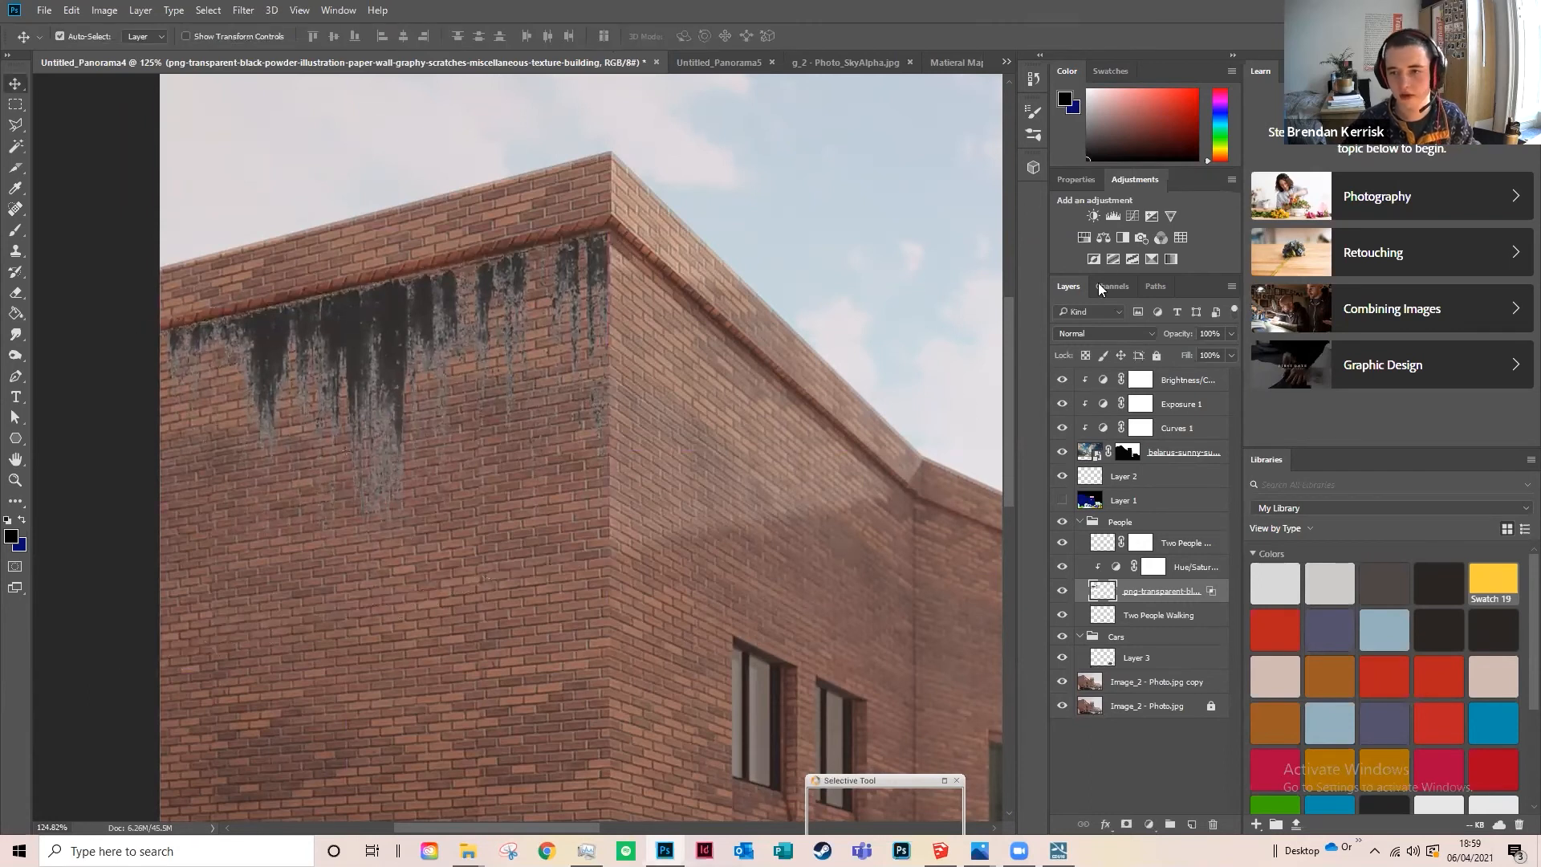
Step: Try several blend modes on the drip texture layer and settle on Multiply
left_click(1116, 332)
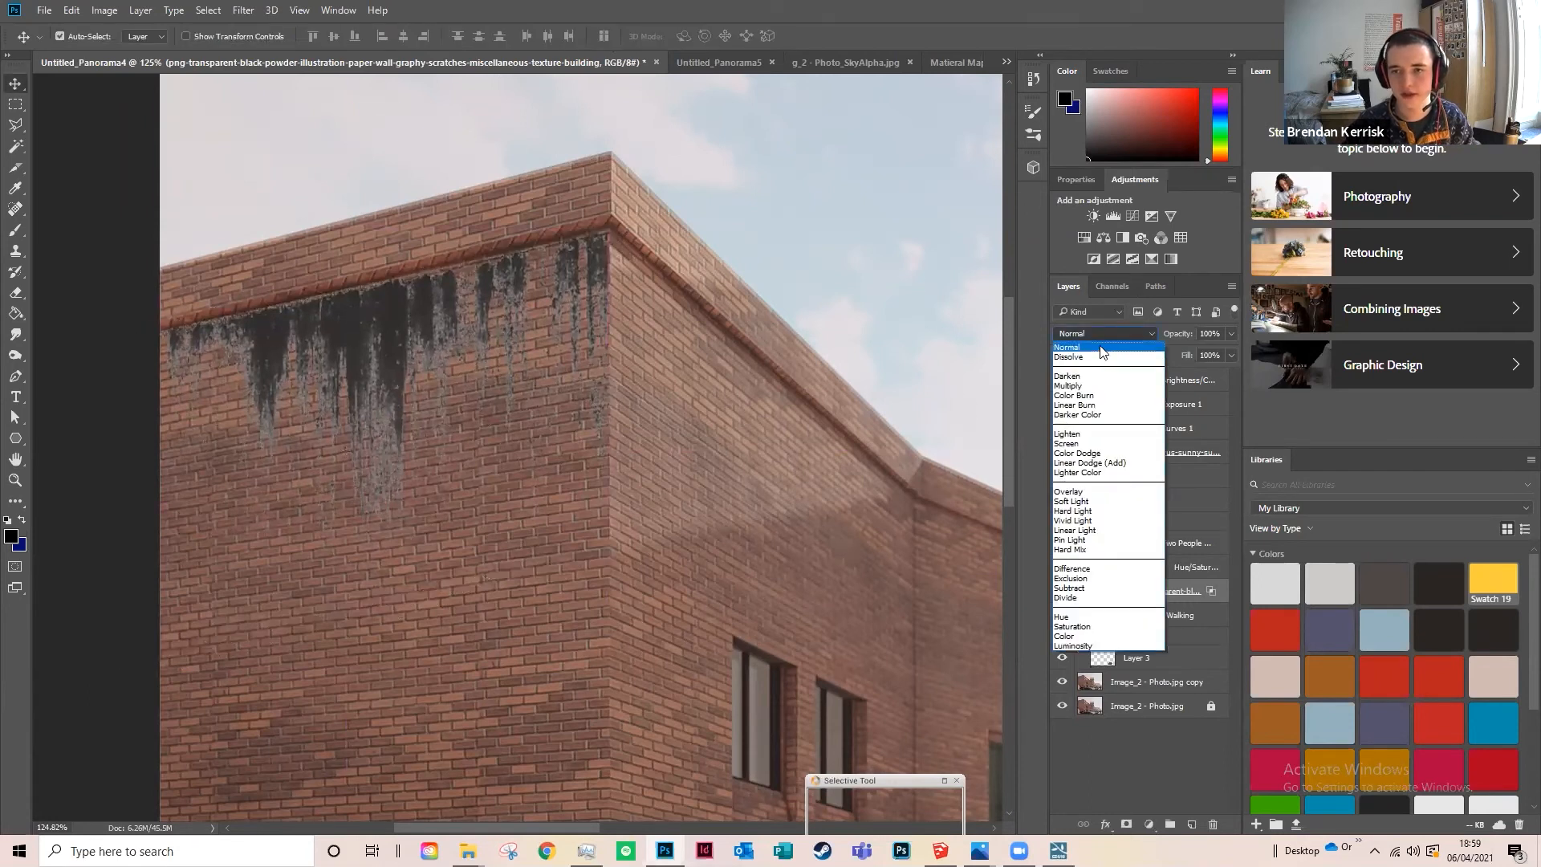
left_click(1100, 346)
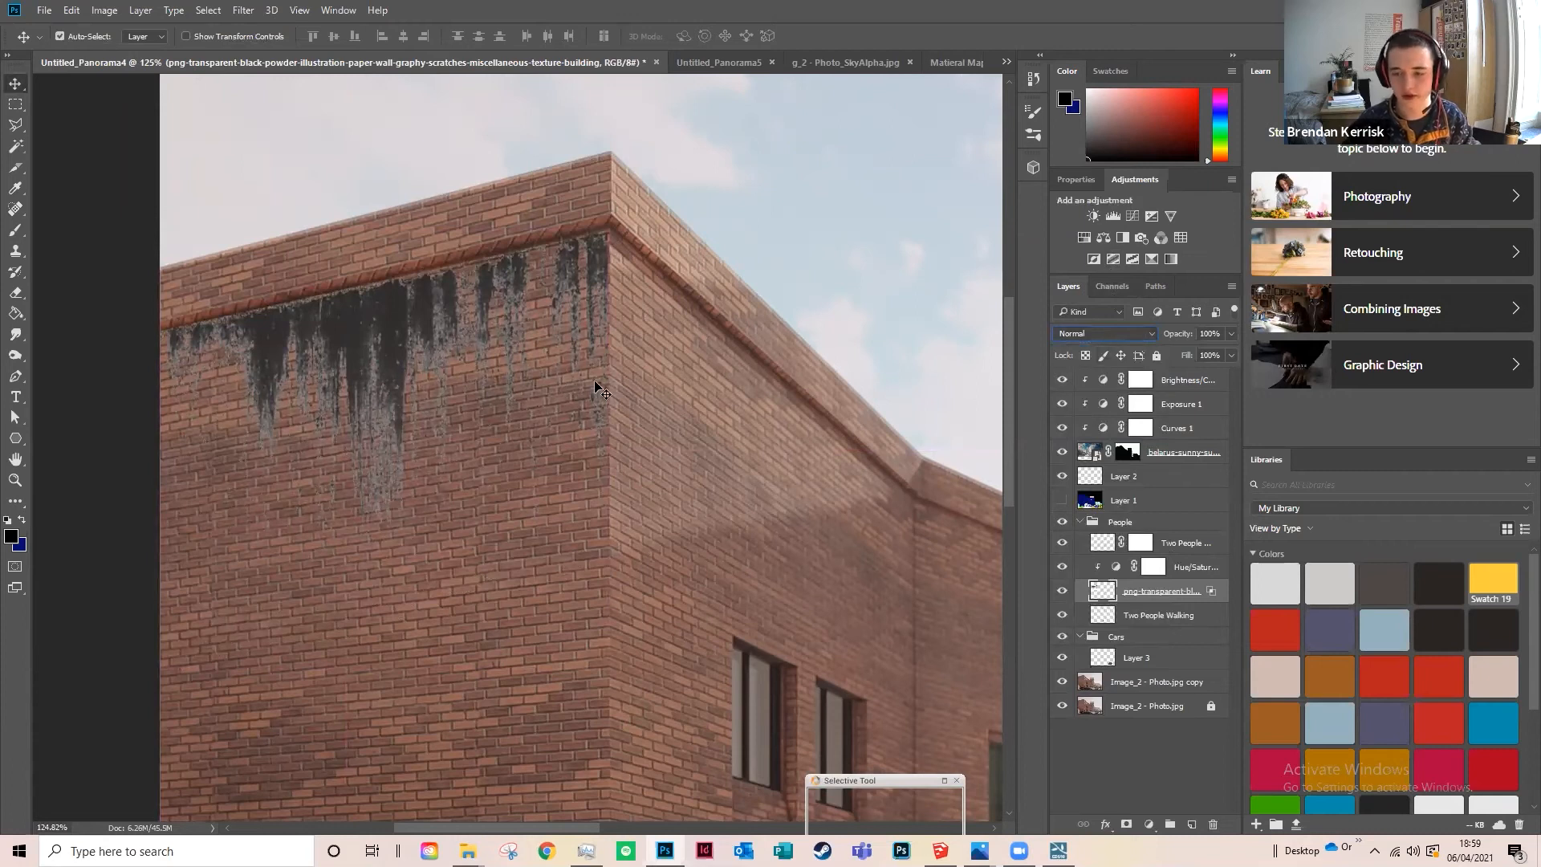
key("Down")
key("Down")
key("Down")
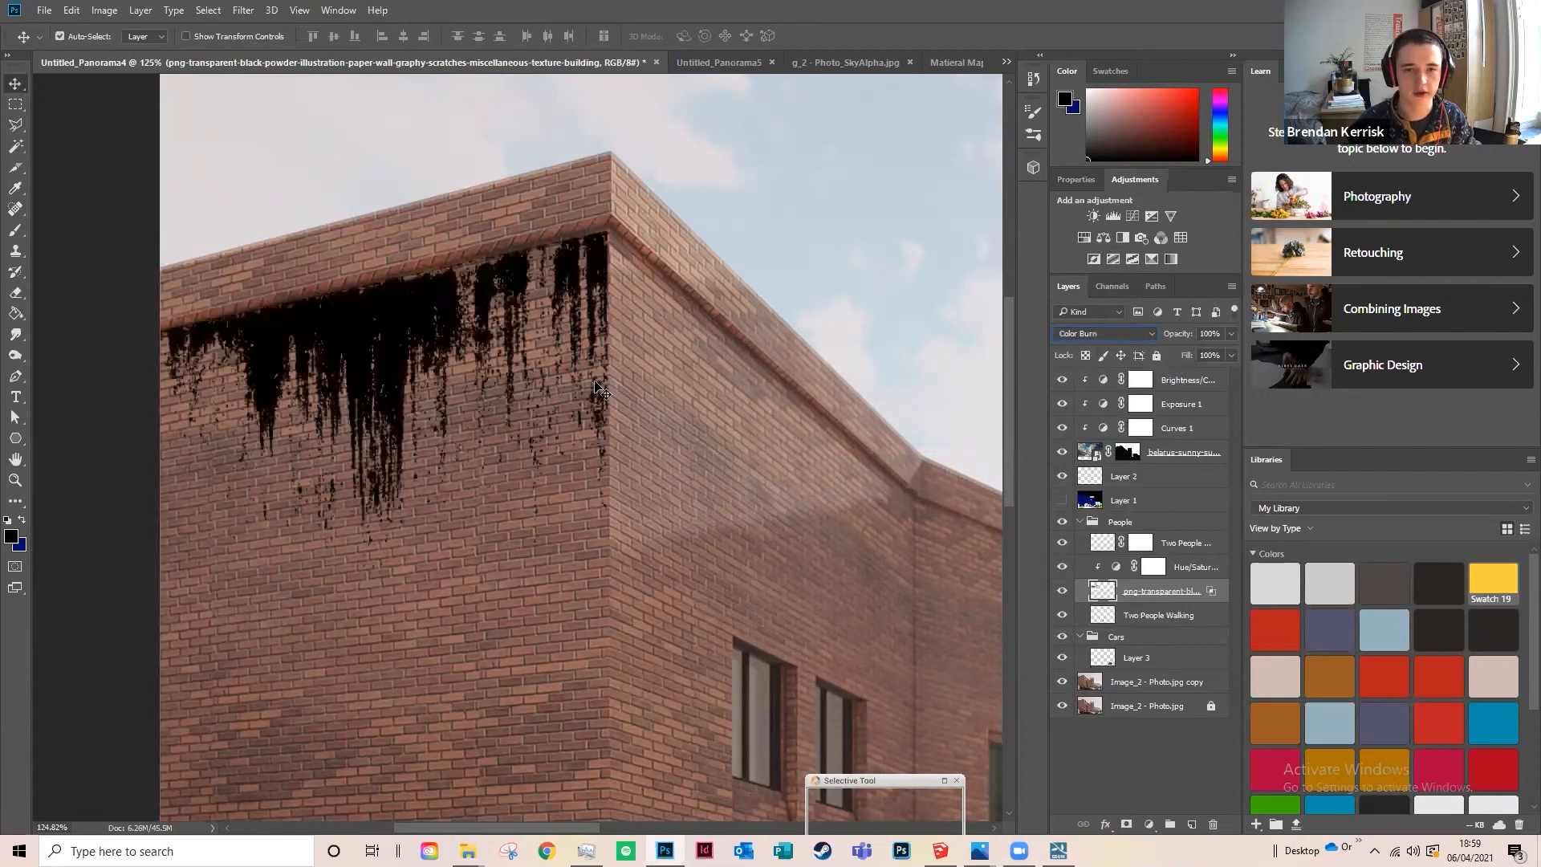
key("Up")
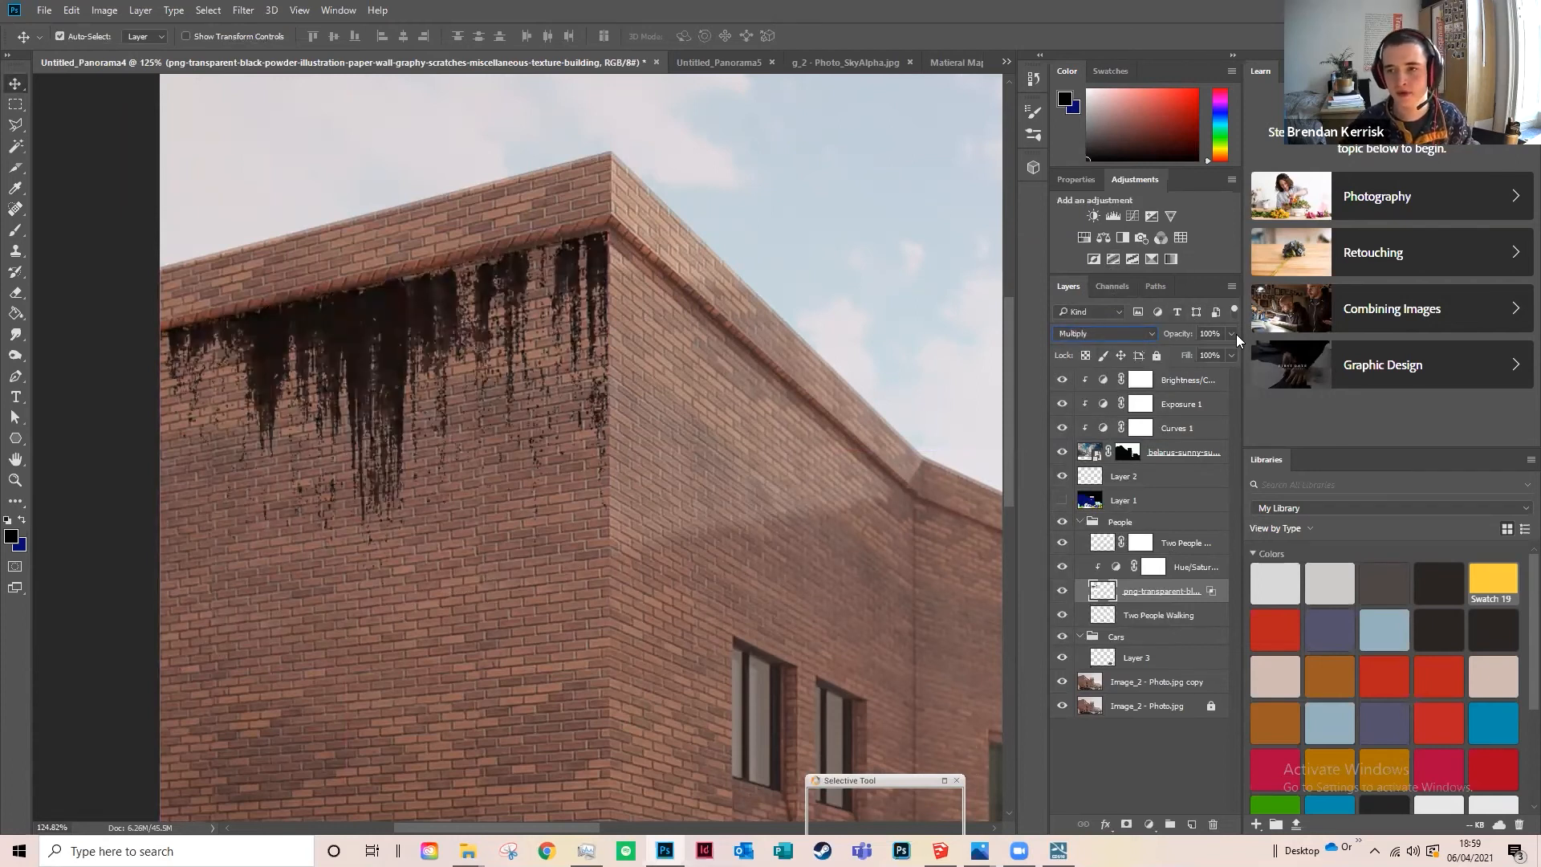
Step: Lower the drip texture layer's opacity to 25% so the stains look subtle on the brickwork
left_click_drag(1201, 350, 1180, 353)
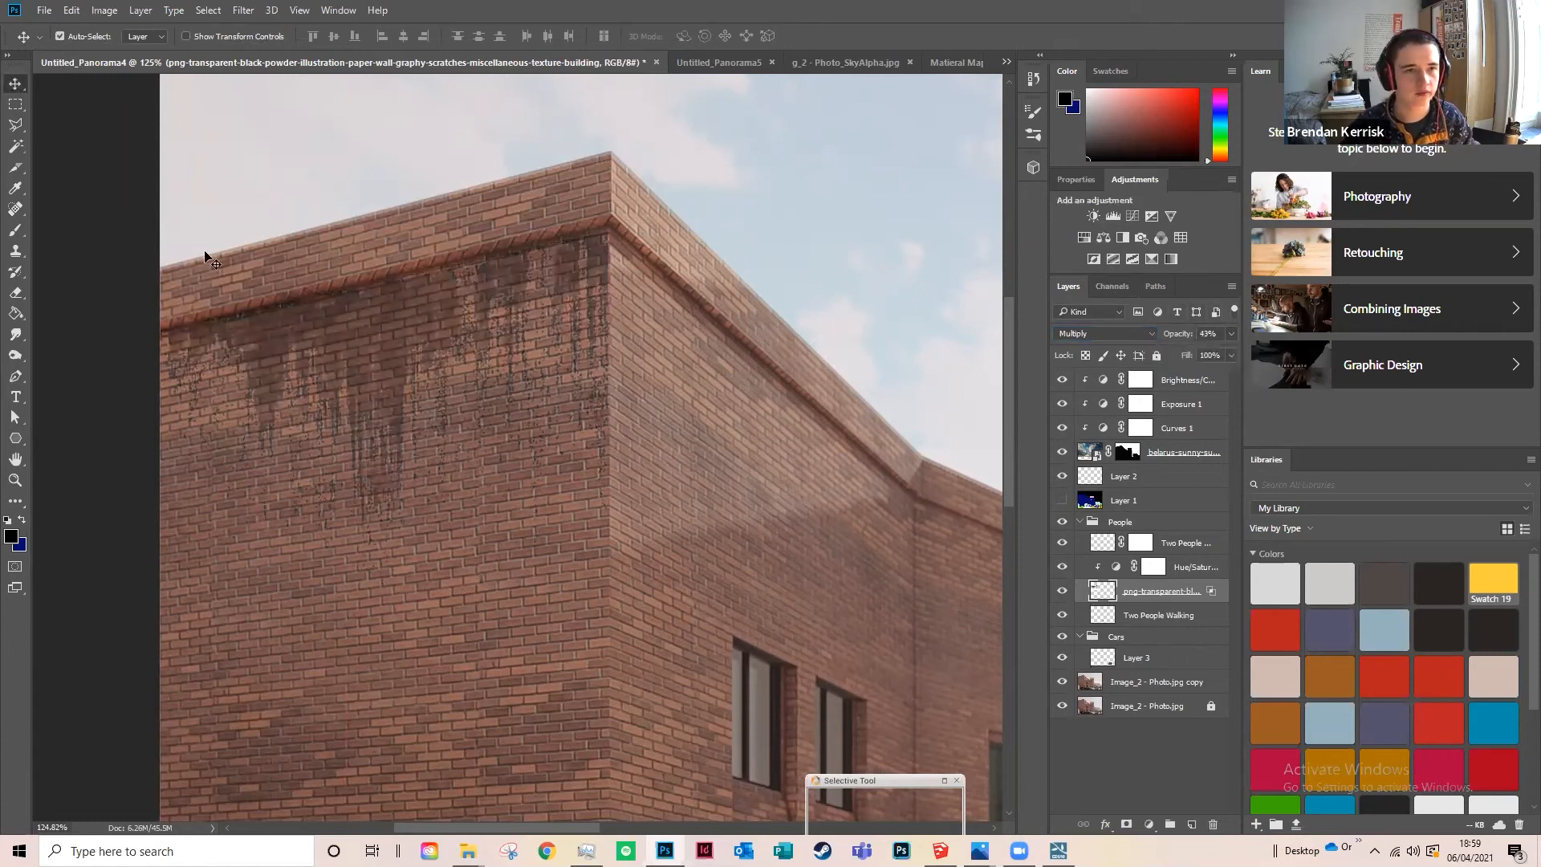
scroll(344, 378, "down", 6)
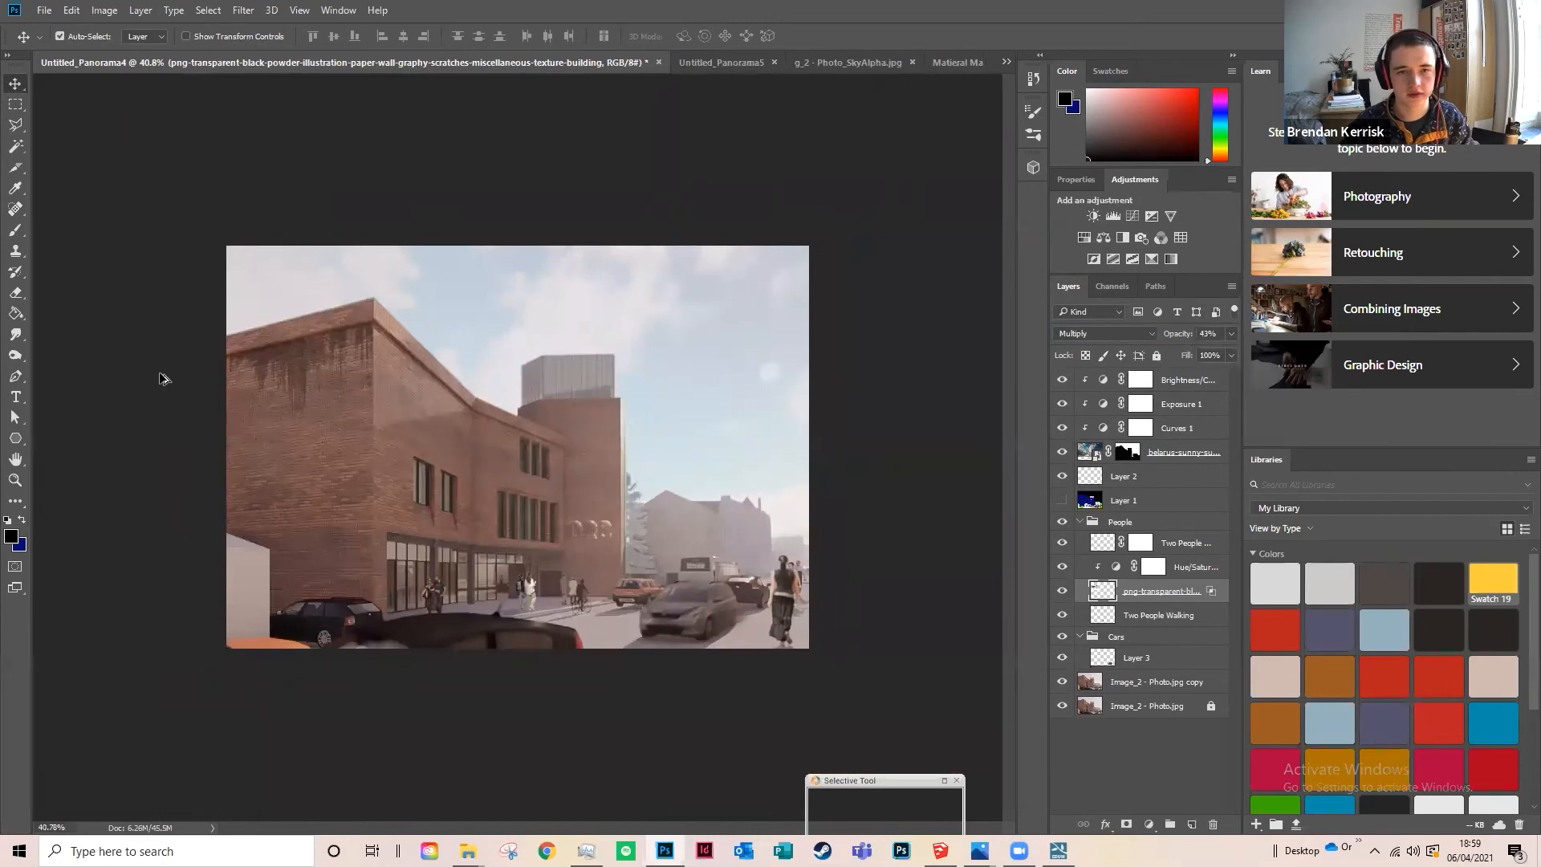
scroll(163, 378, "up", 1)
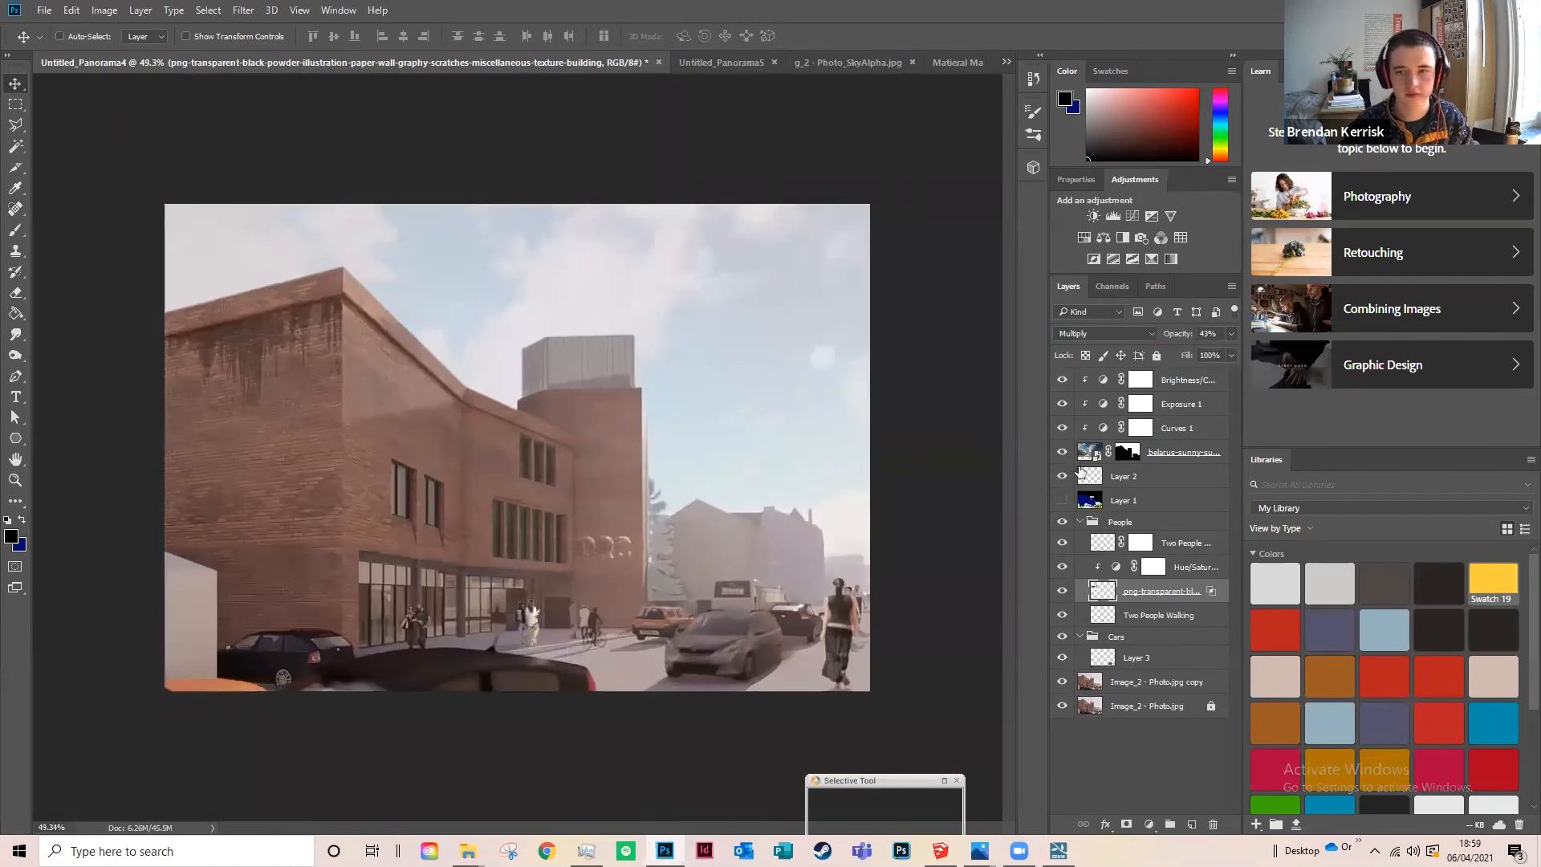
left_click(1229, 334)
left_click_drag(1175, 346, 1173, 350)
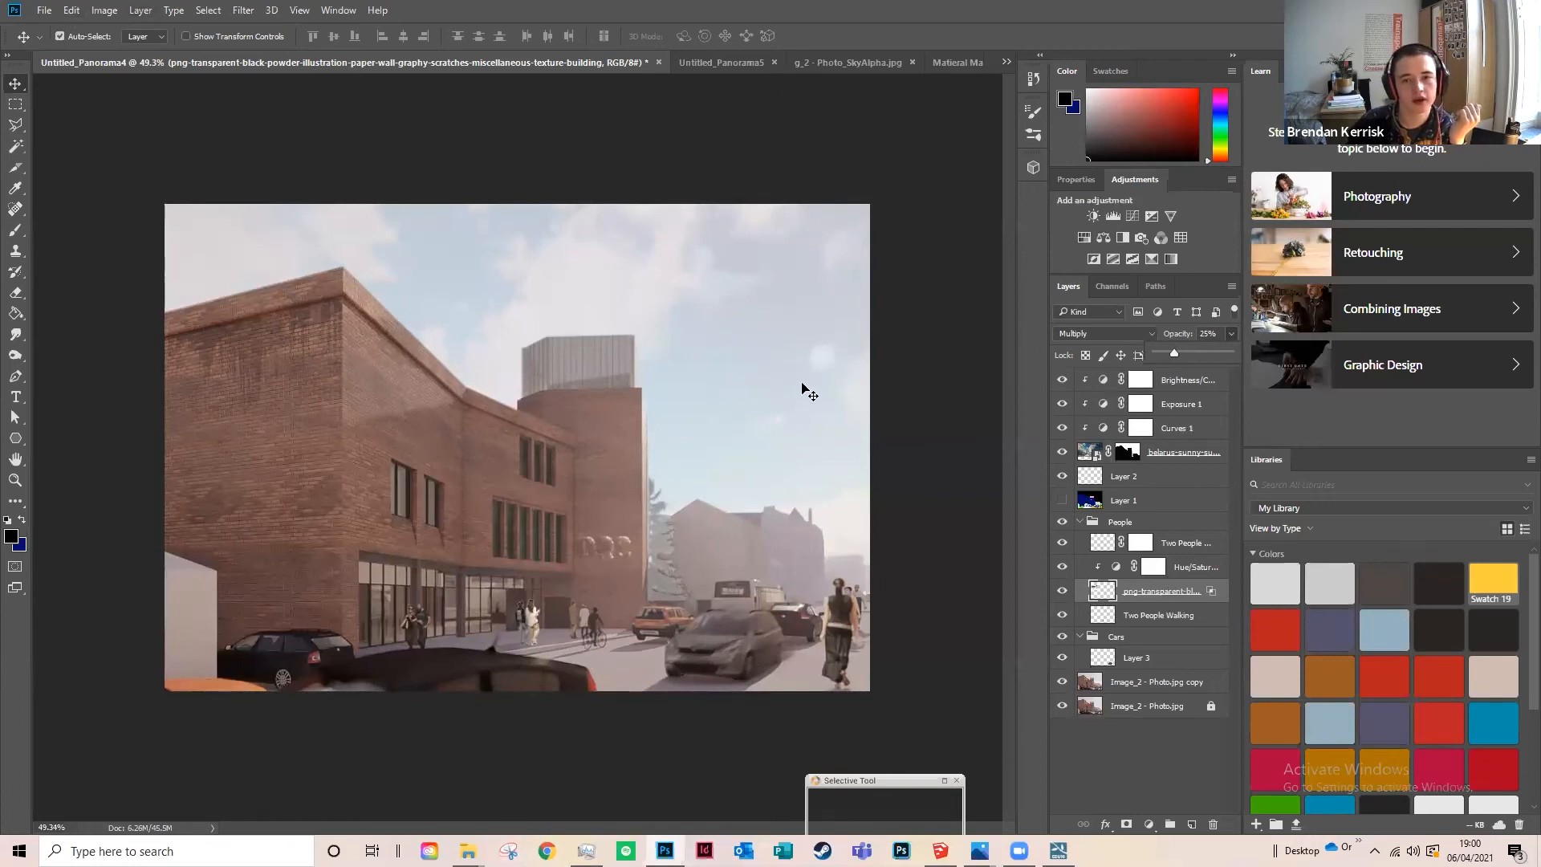
Step: Choose brush 12 from the Free Sunshine Photoshop Brushes 1 set for the Brush tool
left_click(104, 10)
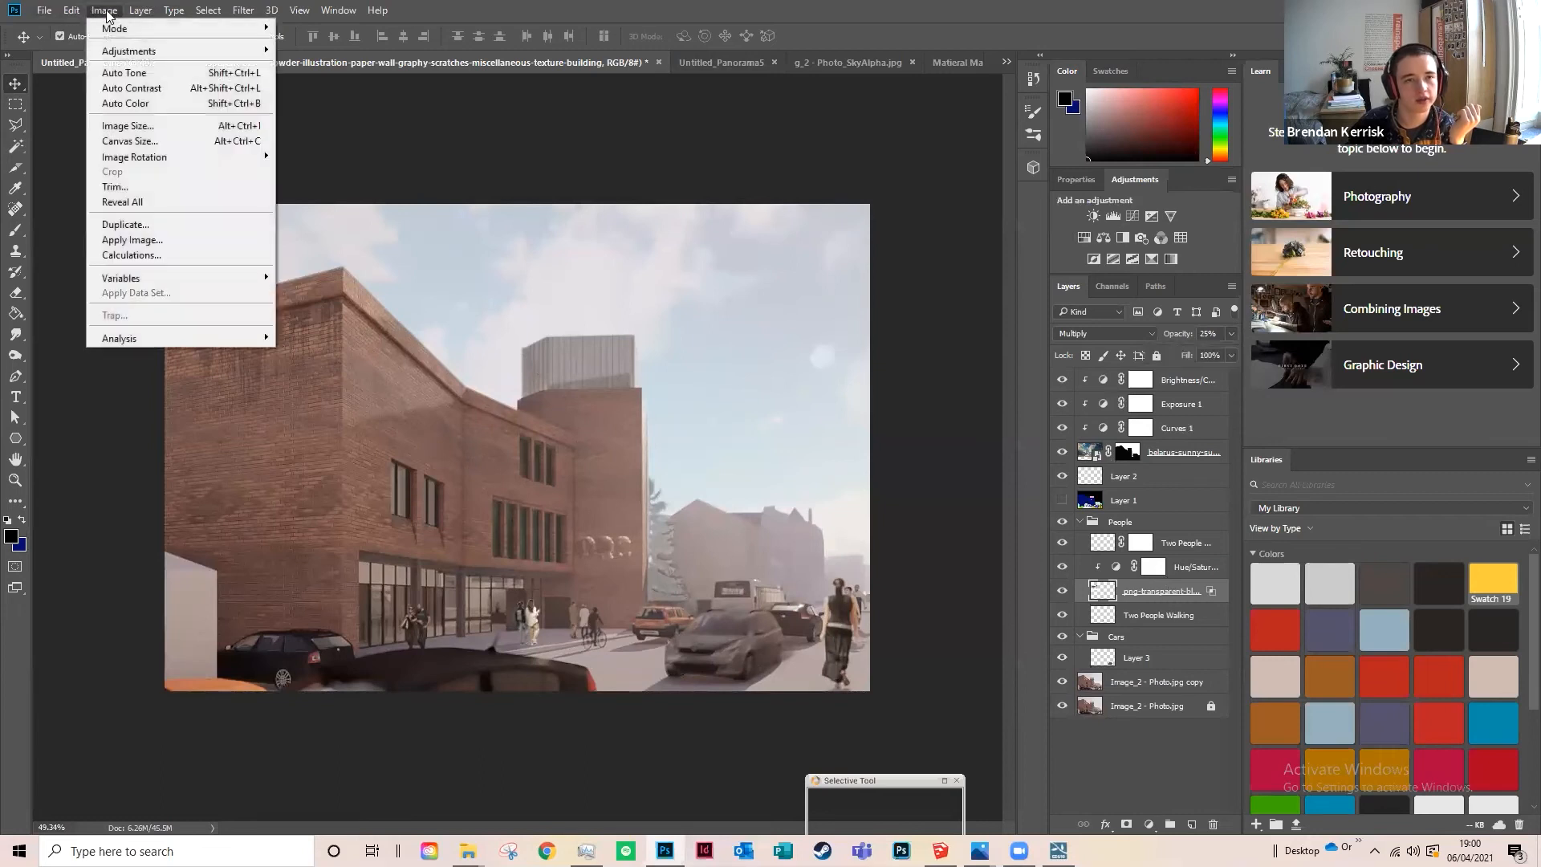
left_click(15, 231)
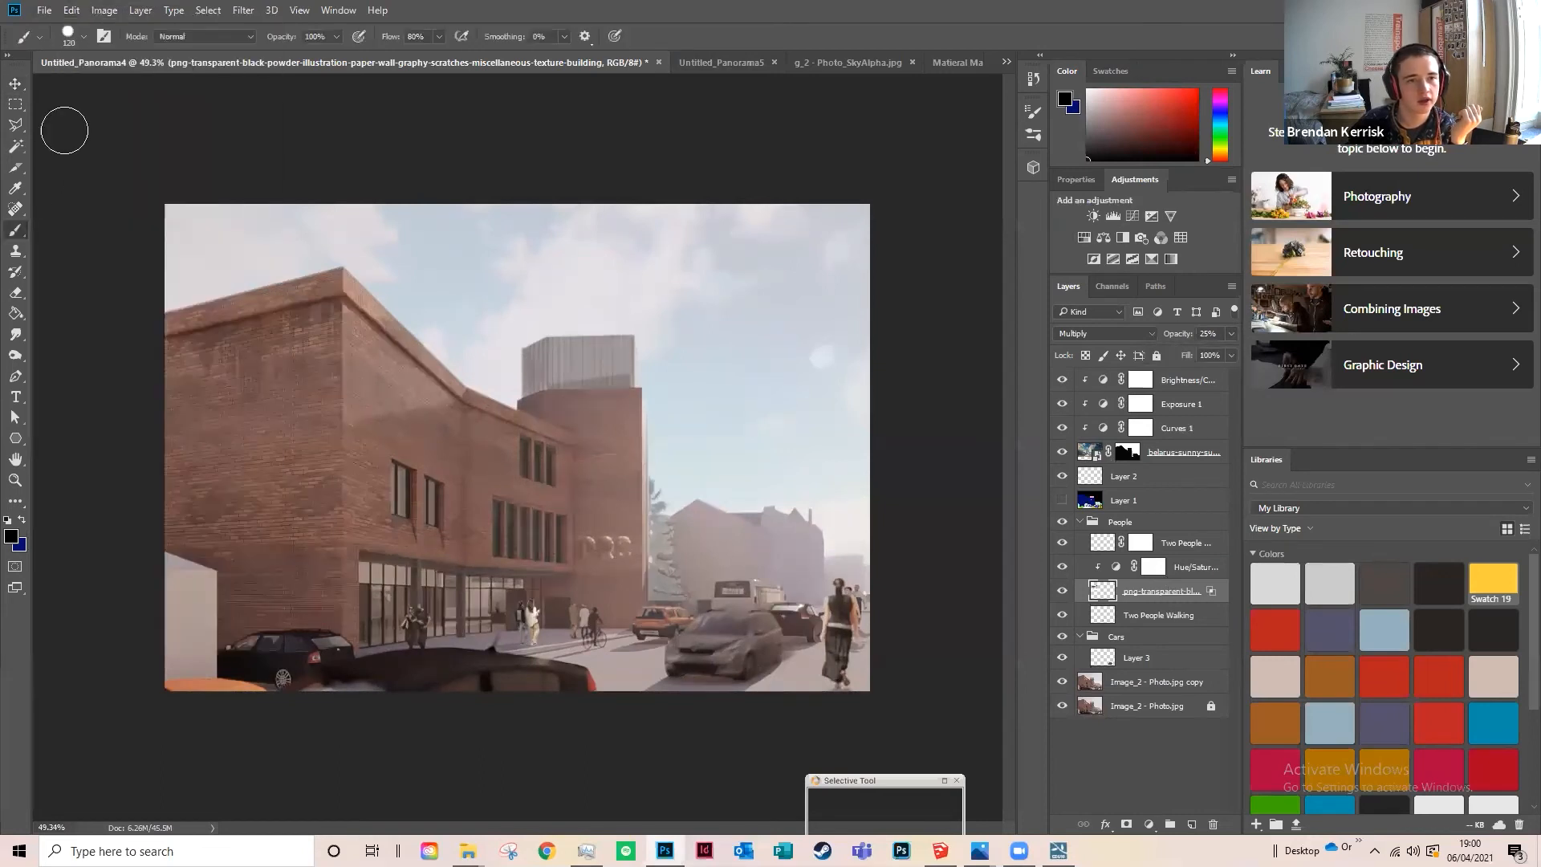
left_click(82, 37)
left_click_drag(202, 261, 241, 462)
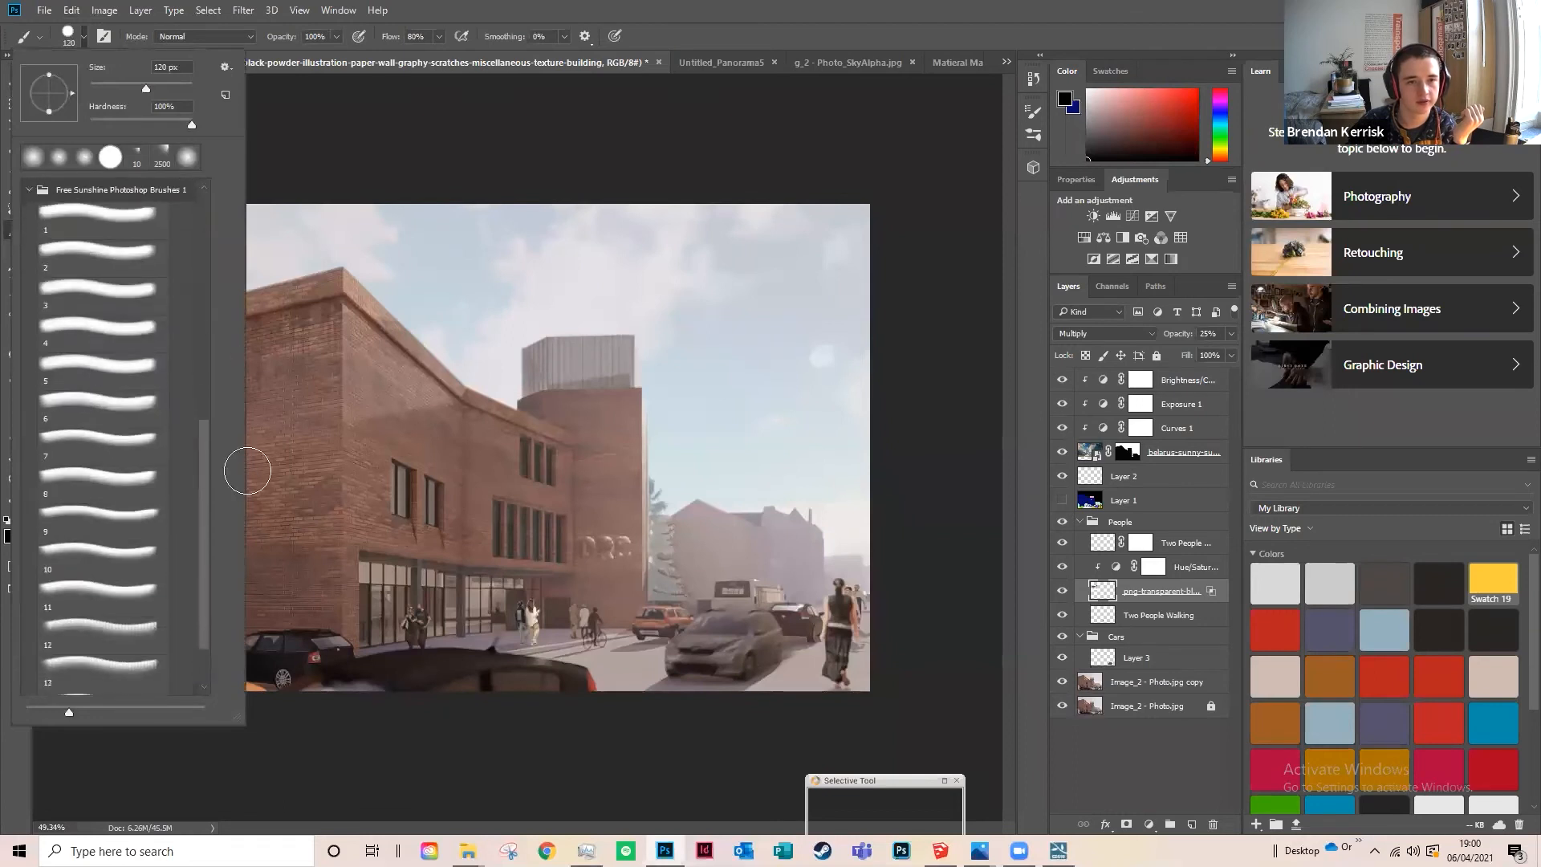
left_click(107, 209)
left_click(95, 401)
left_click(129, 484)
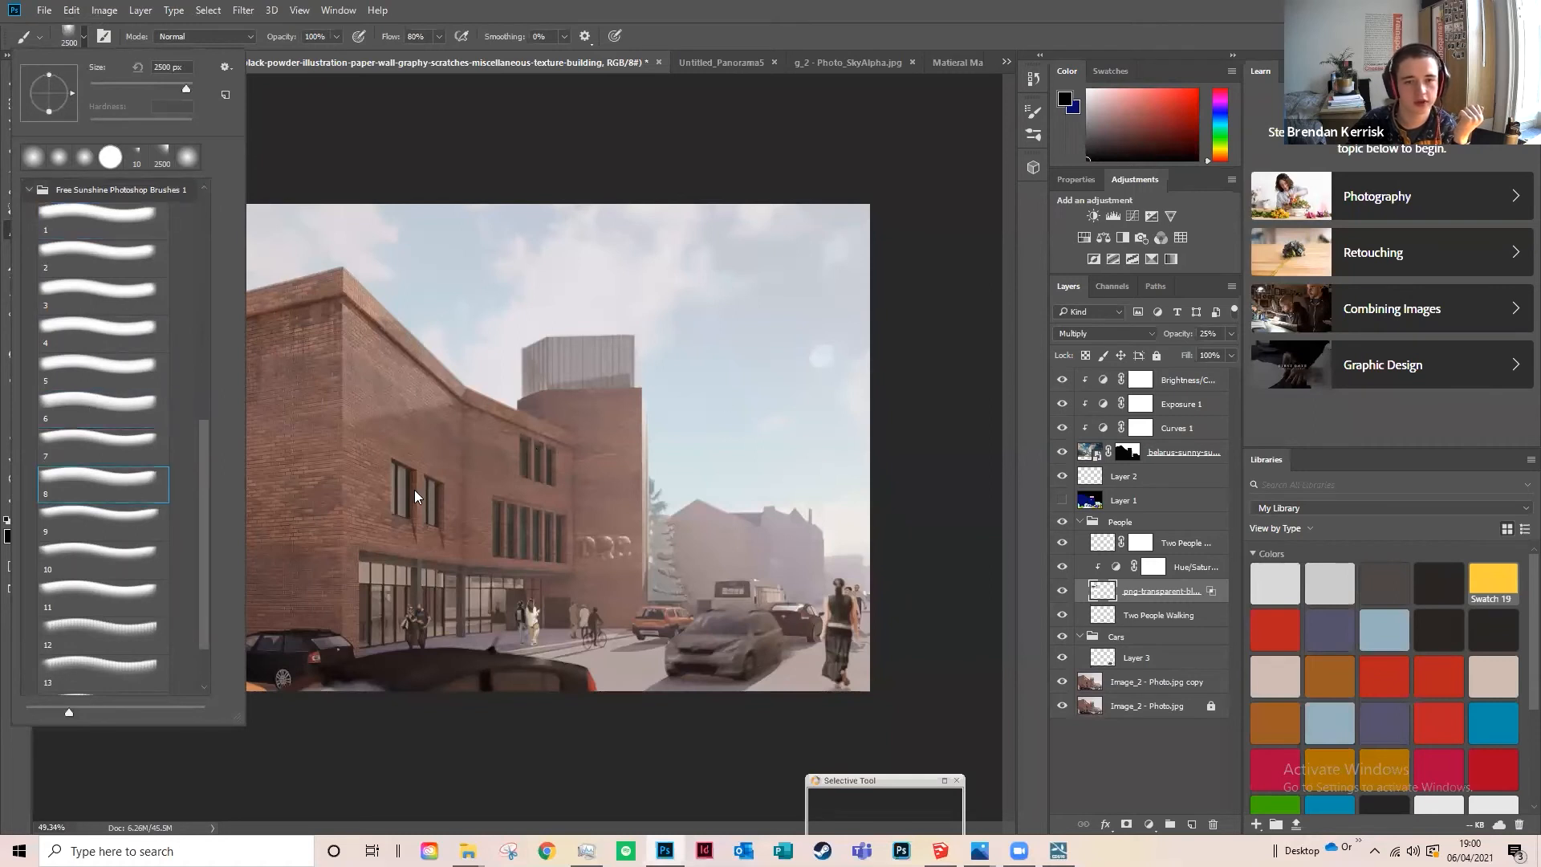
left_click(65, 520)
left_click(48, 571)
left_click(80, 590)
left_click(104, 626)
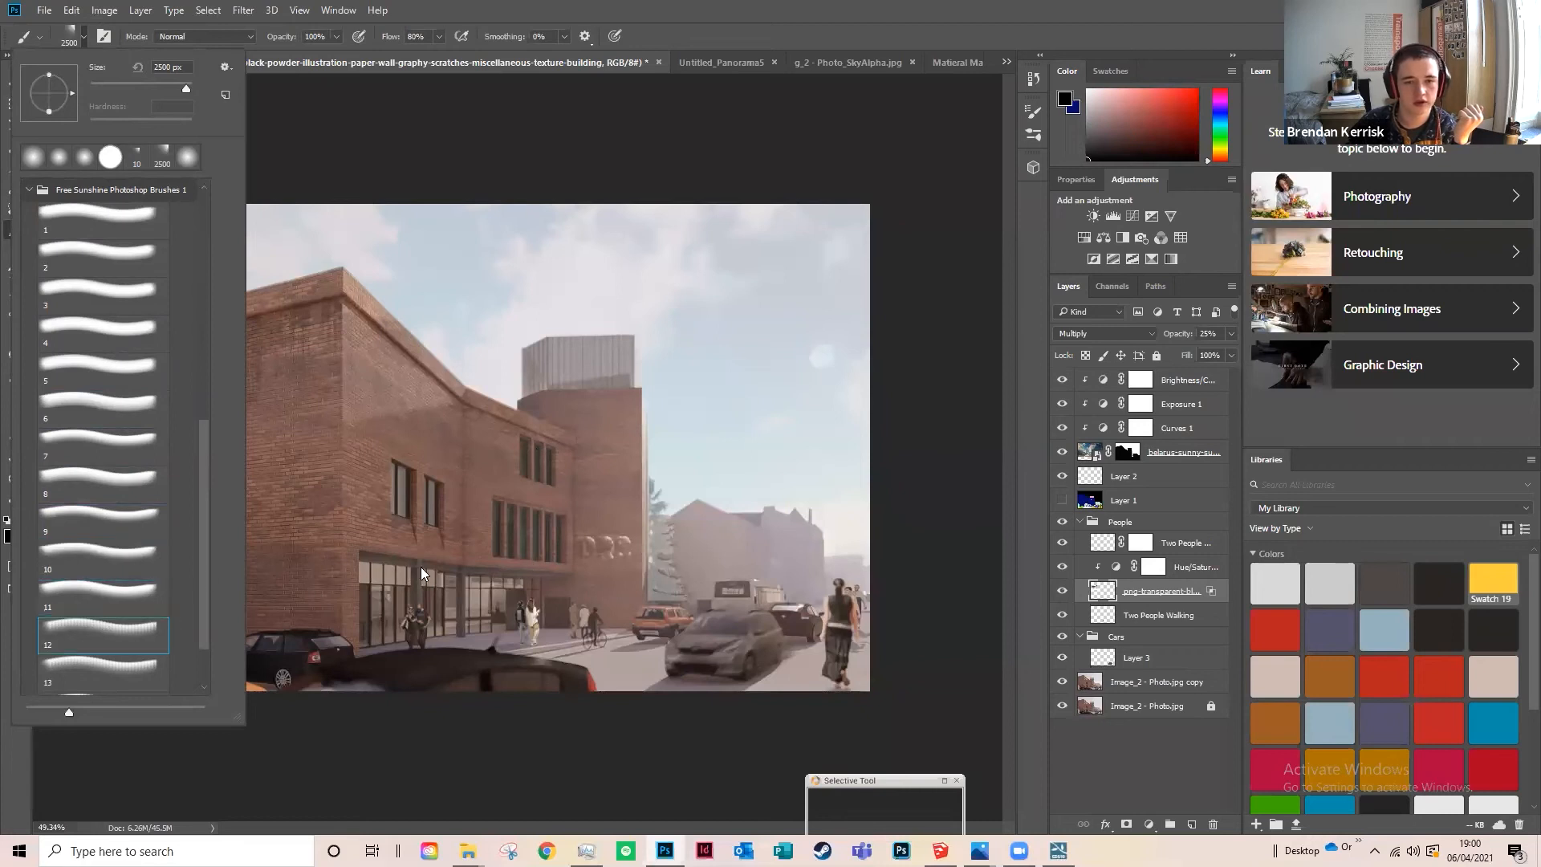
left_click(386, 621)
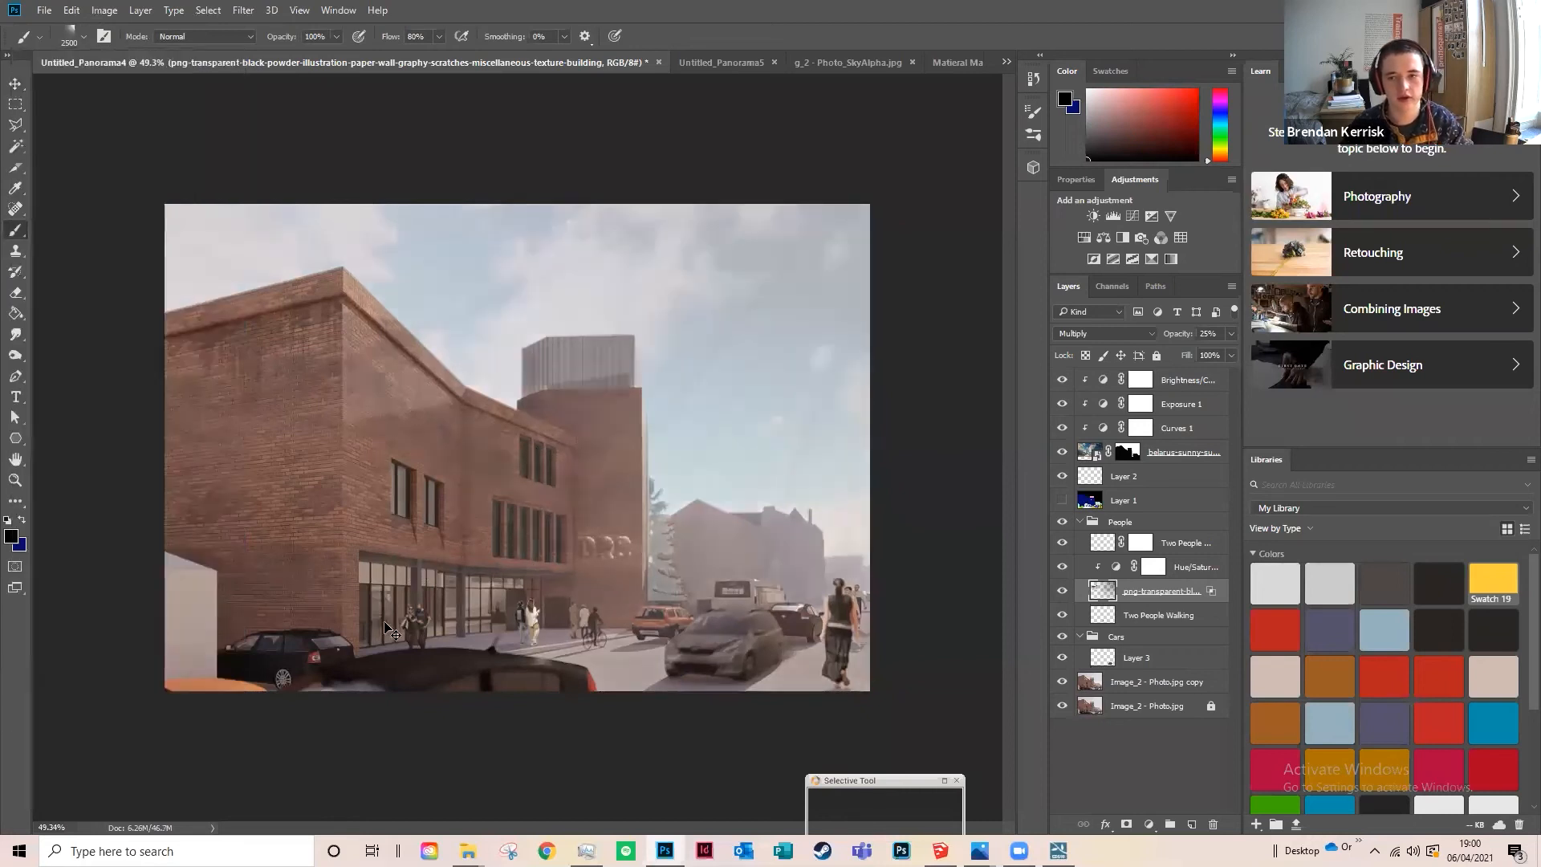
Step: Add a new layer above the Brightness/Contrast adjustment and stamp white sun rays across the scene with the sunshine brush
left_click(1184, 384)
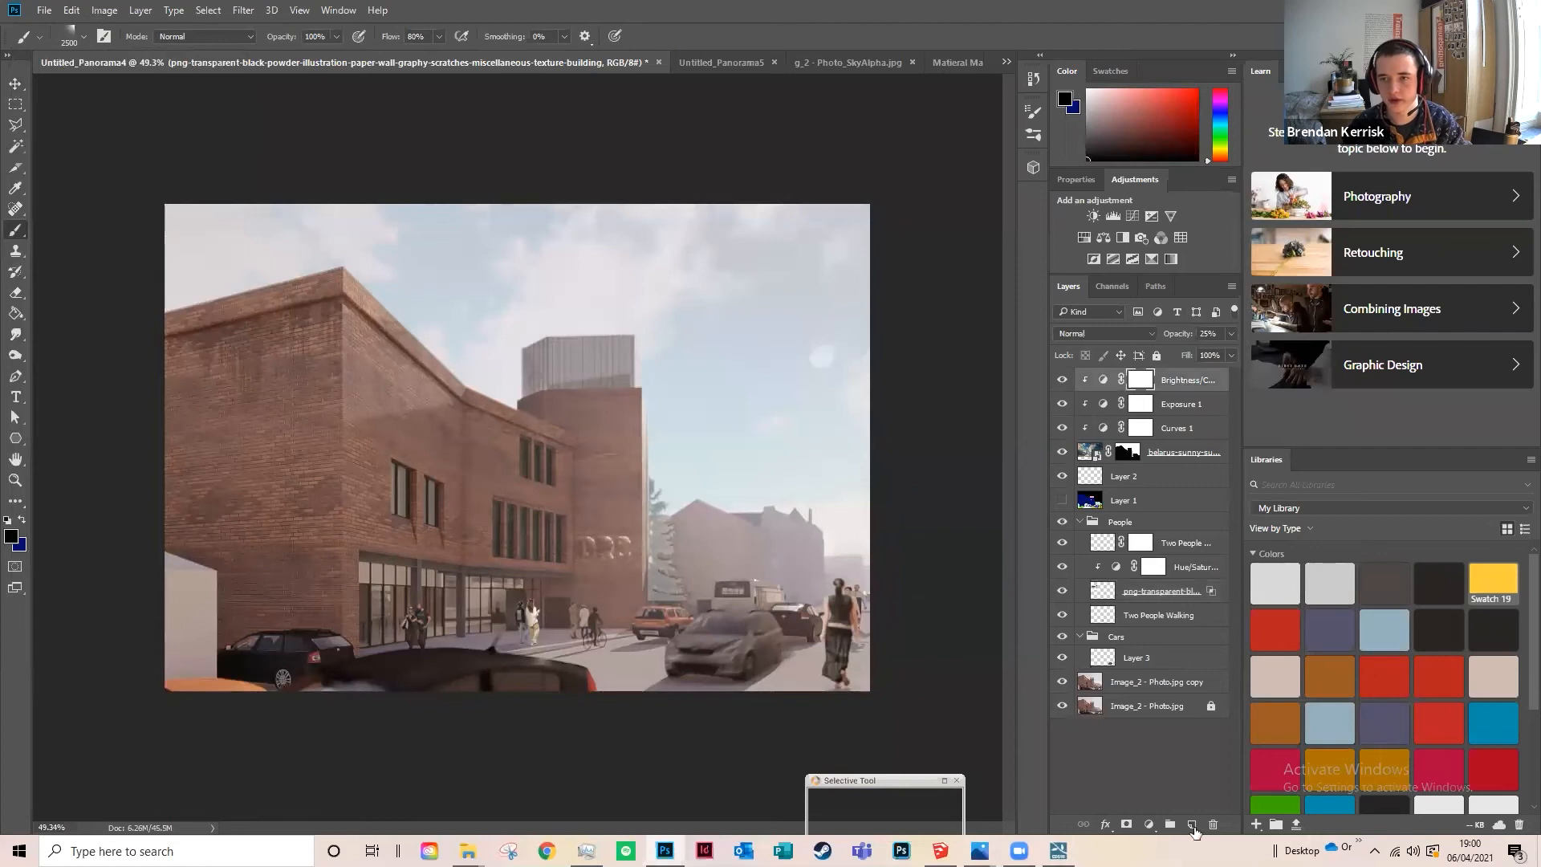
left_click(1192, 824)
left_click(8, 520)
left_click(21, 519)
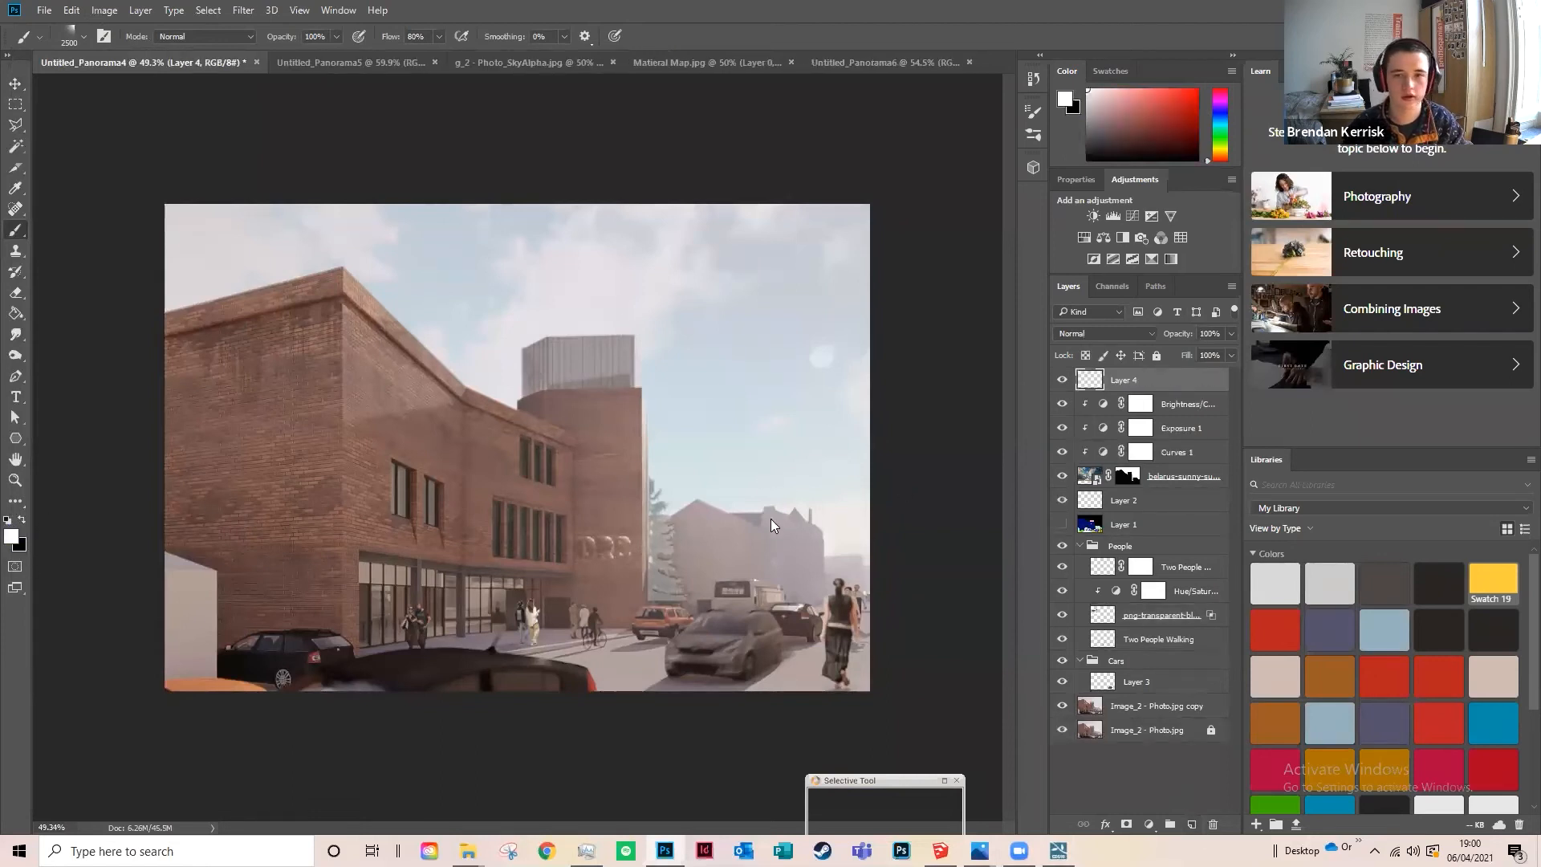
left_click(397, 659)
left_click(397, 663)
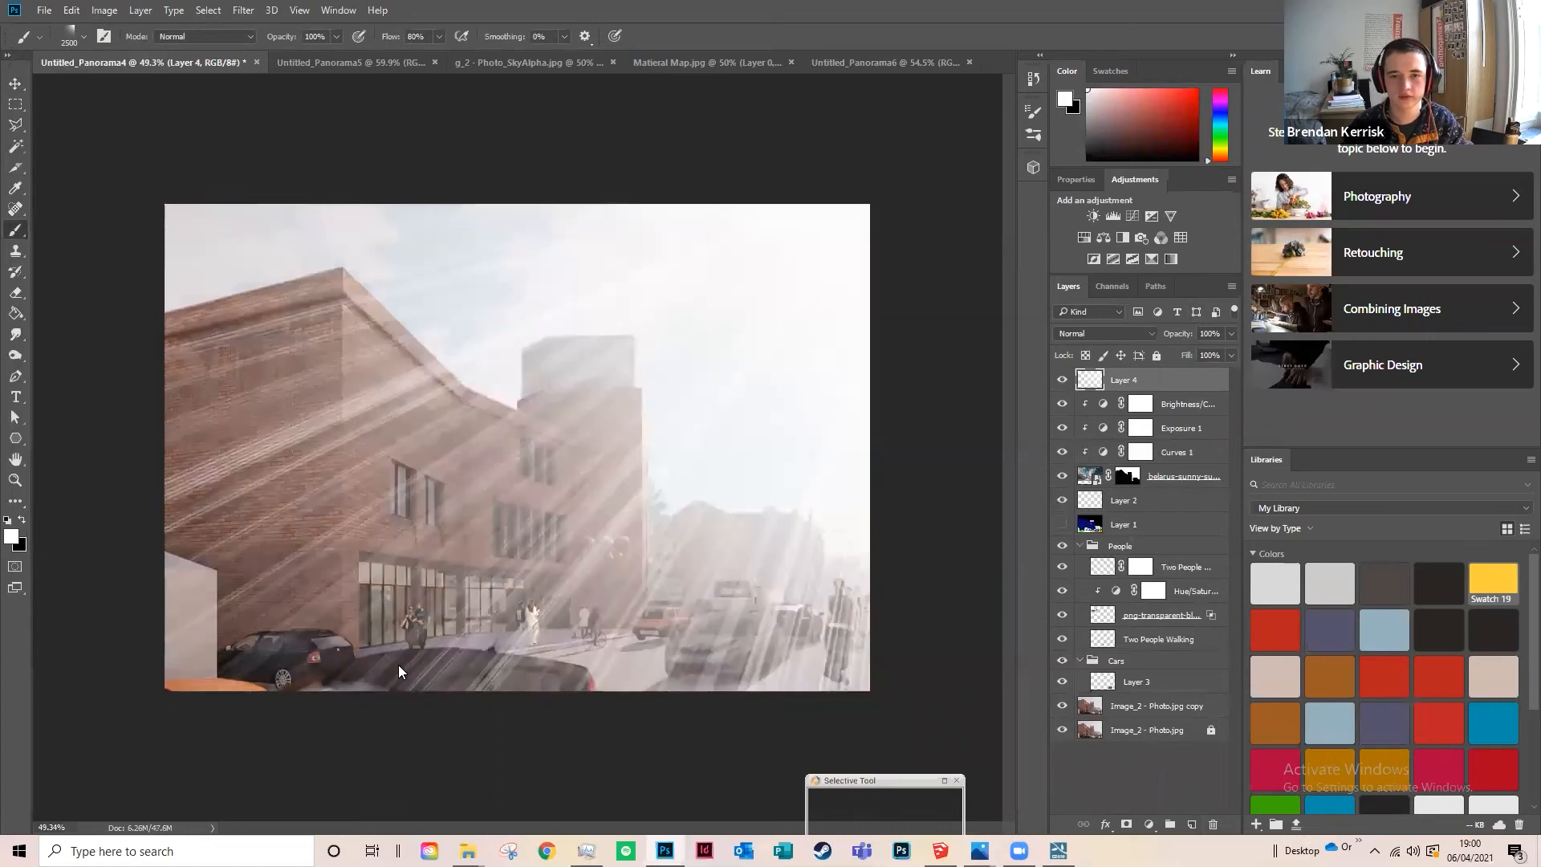
Step: Adjust the sun-ray layer's placement over the render with Free Transform
left_click(14, 89)
scroll(749, 457, "down", 2)
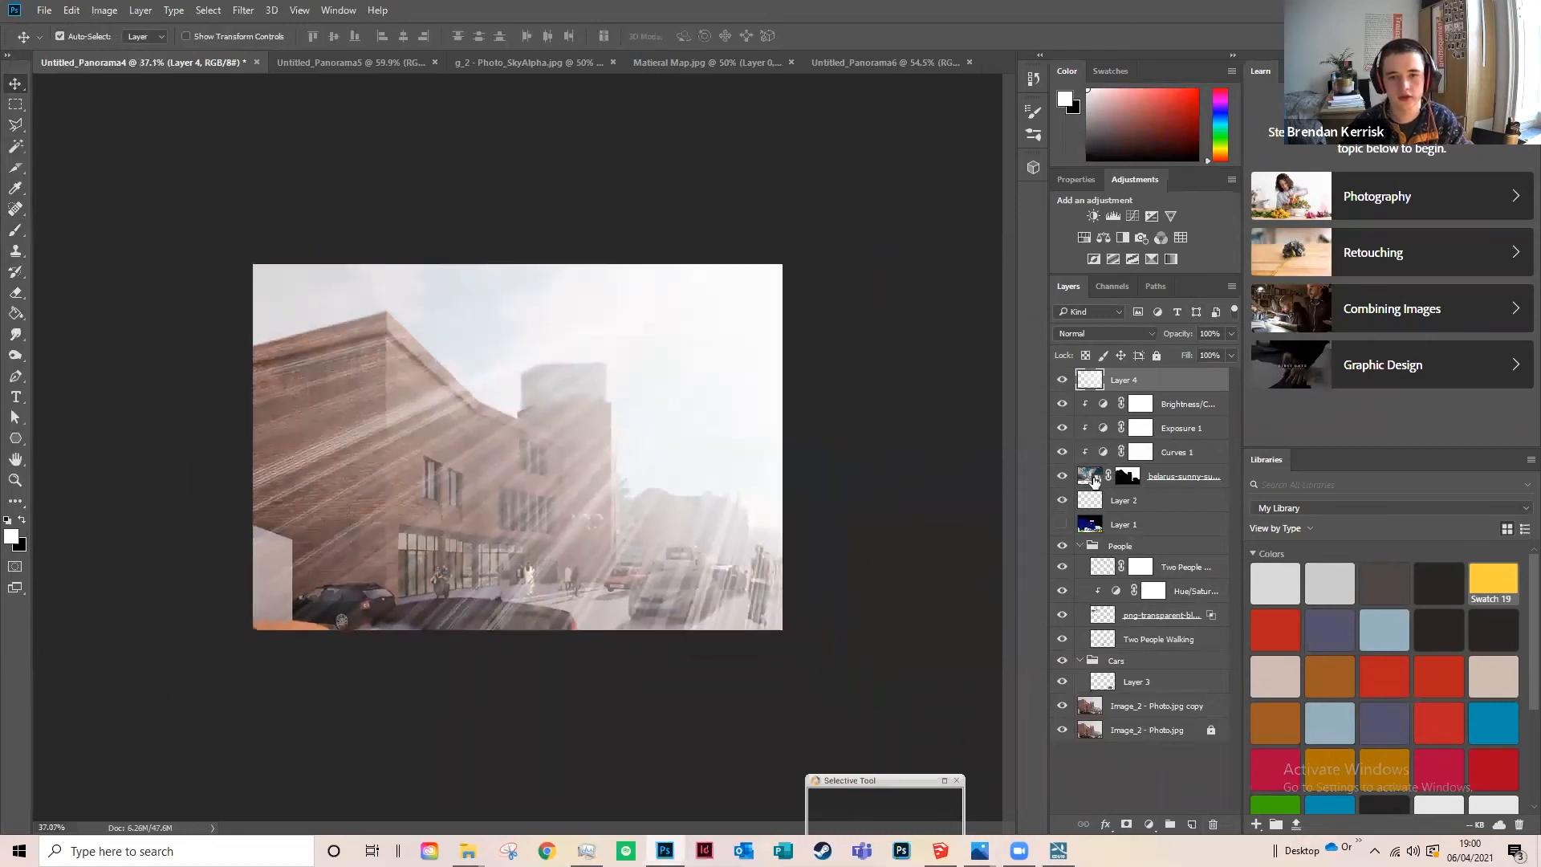
key("ctrl+t")
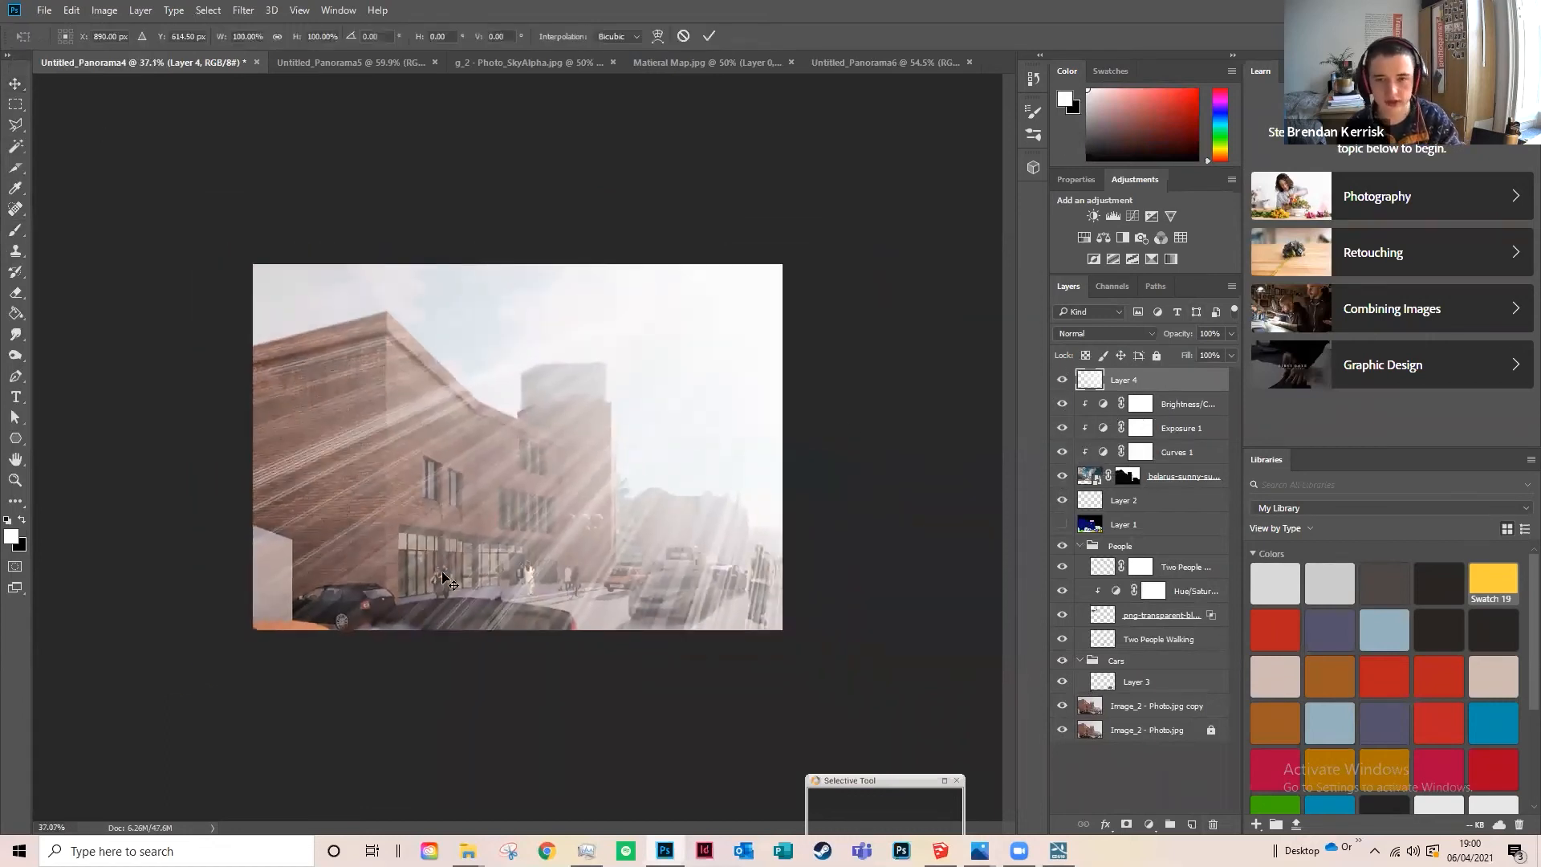
left_click_drag(252, 631, 312, 589)
left_click(709, 35)
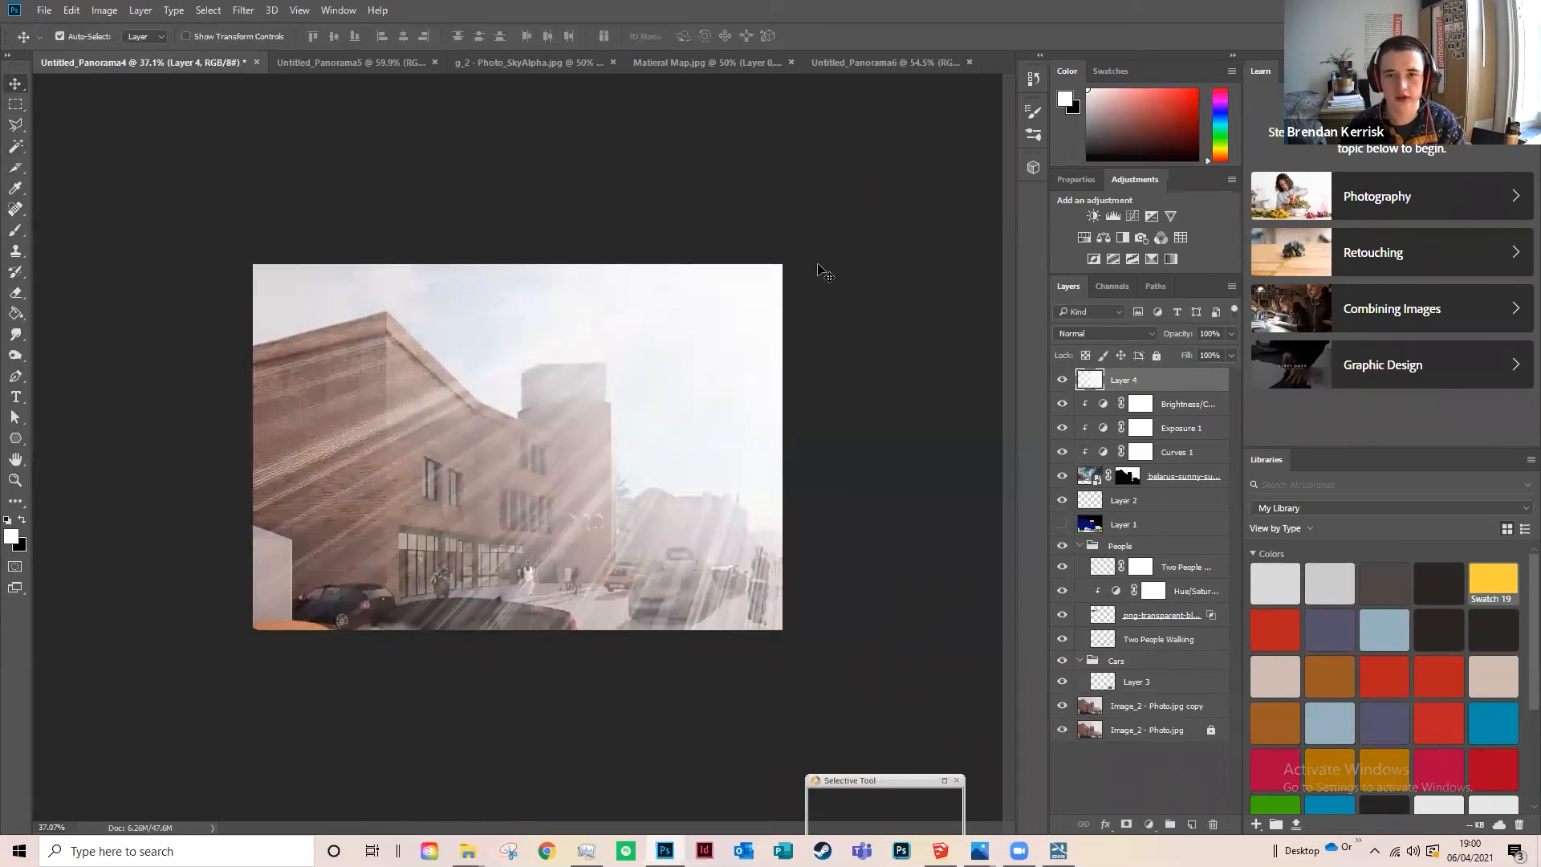
Step: Set the sun-ray layer's blend mode to Lighten and lower its opacity to 24%
left_click(1140, 334)
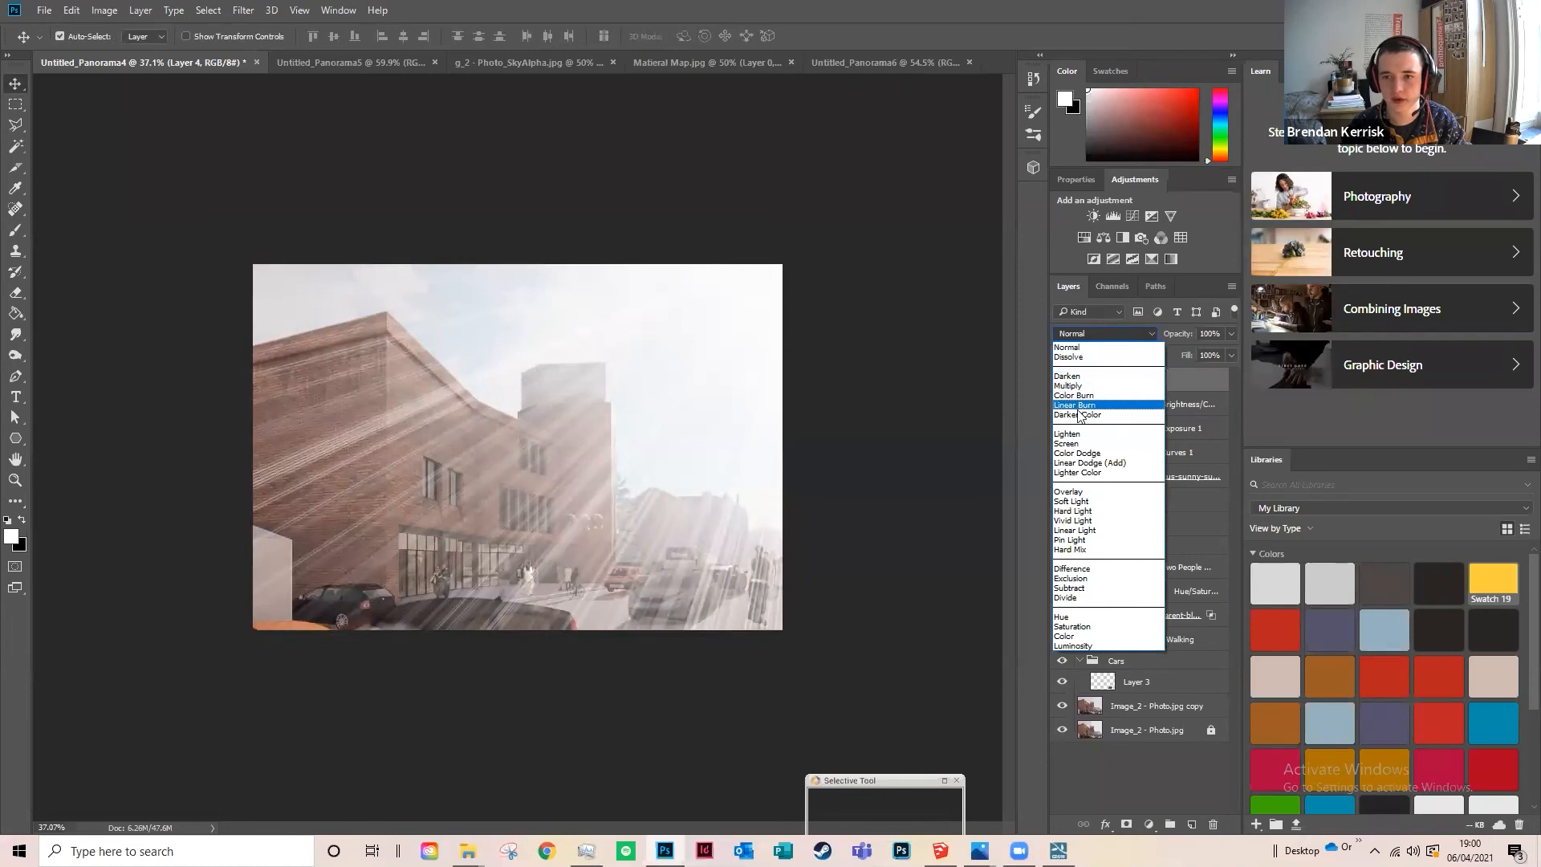
left_click(1075, 425)
left_click_drag(1232, 334, 1197, 354)
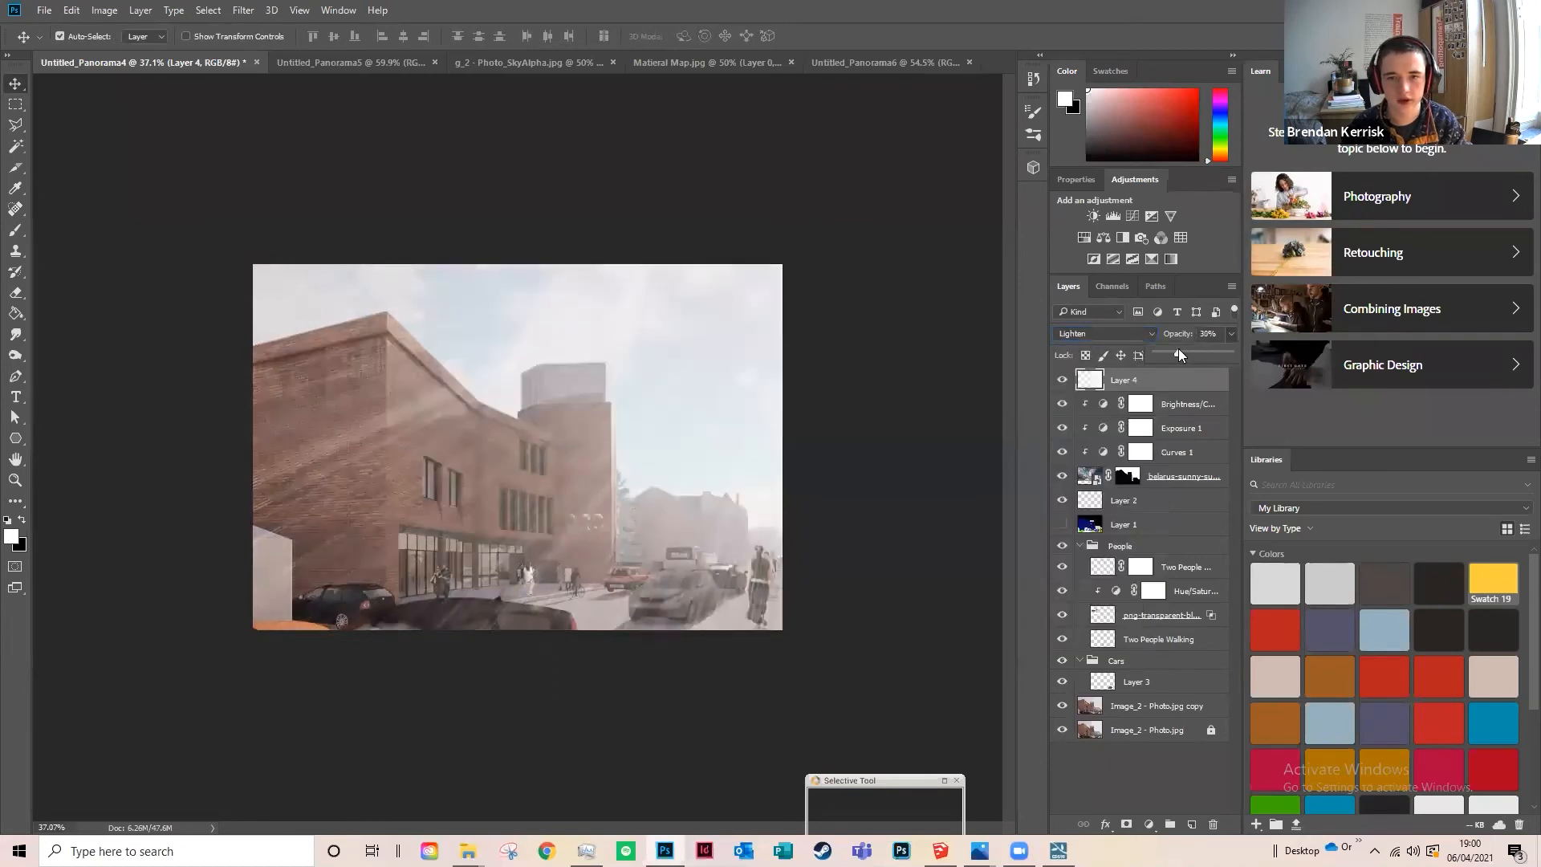
left_click_drag(1191, 355, 1177, 351)
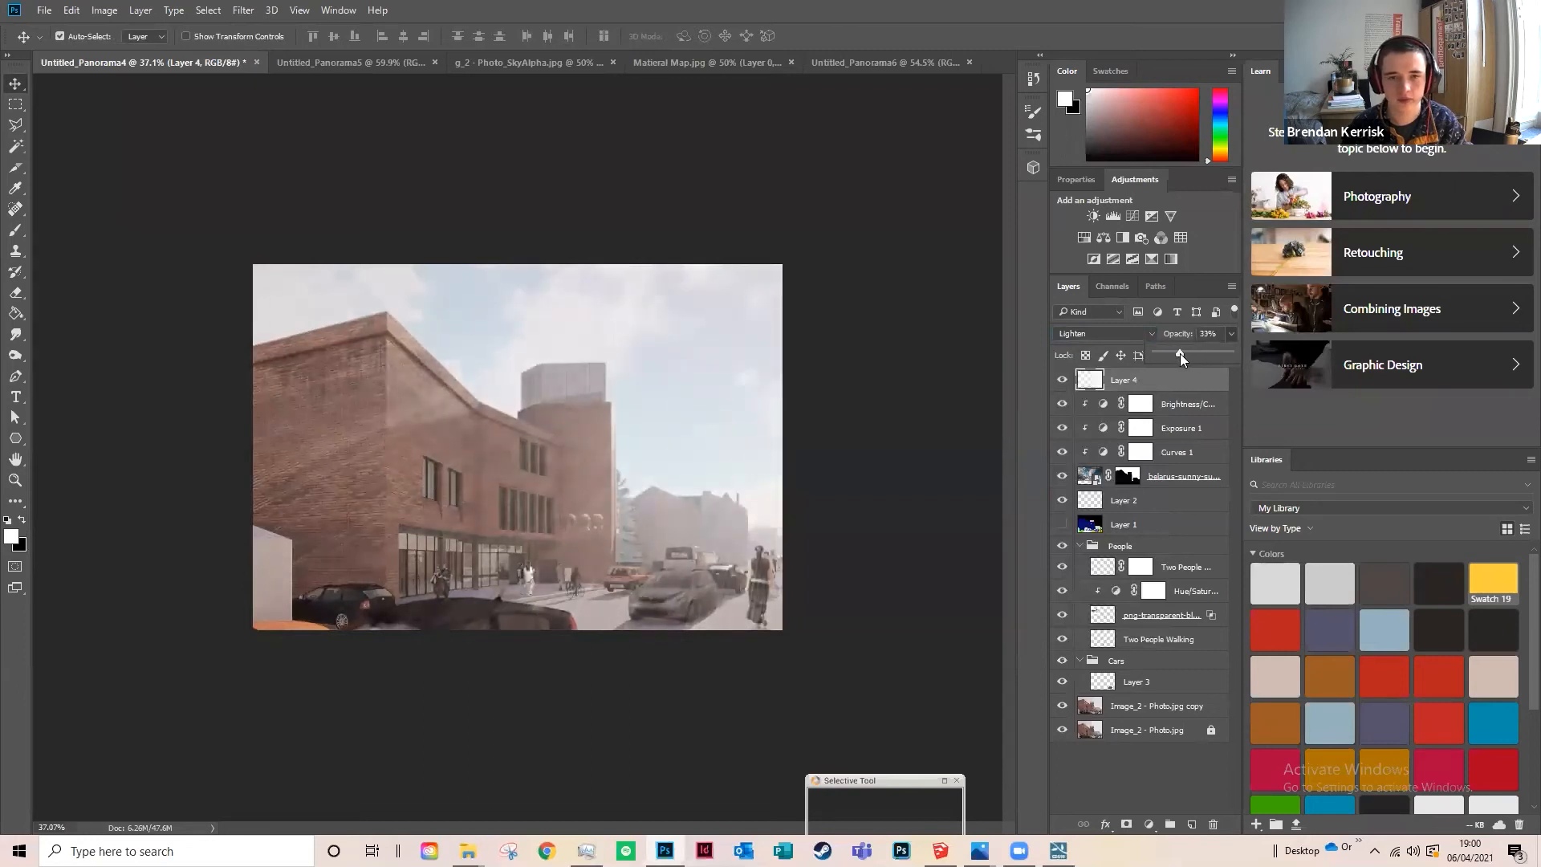
left_click_drag(1183, 355, 1187, 356)
left_click(187, 210)
scroll(698, 742, "up", 2)
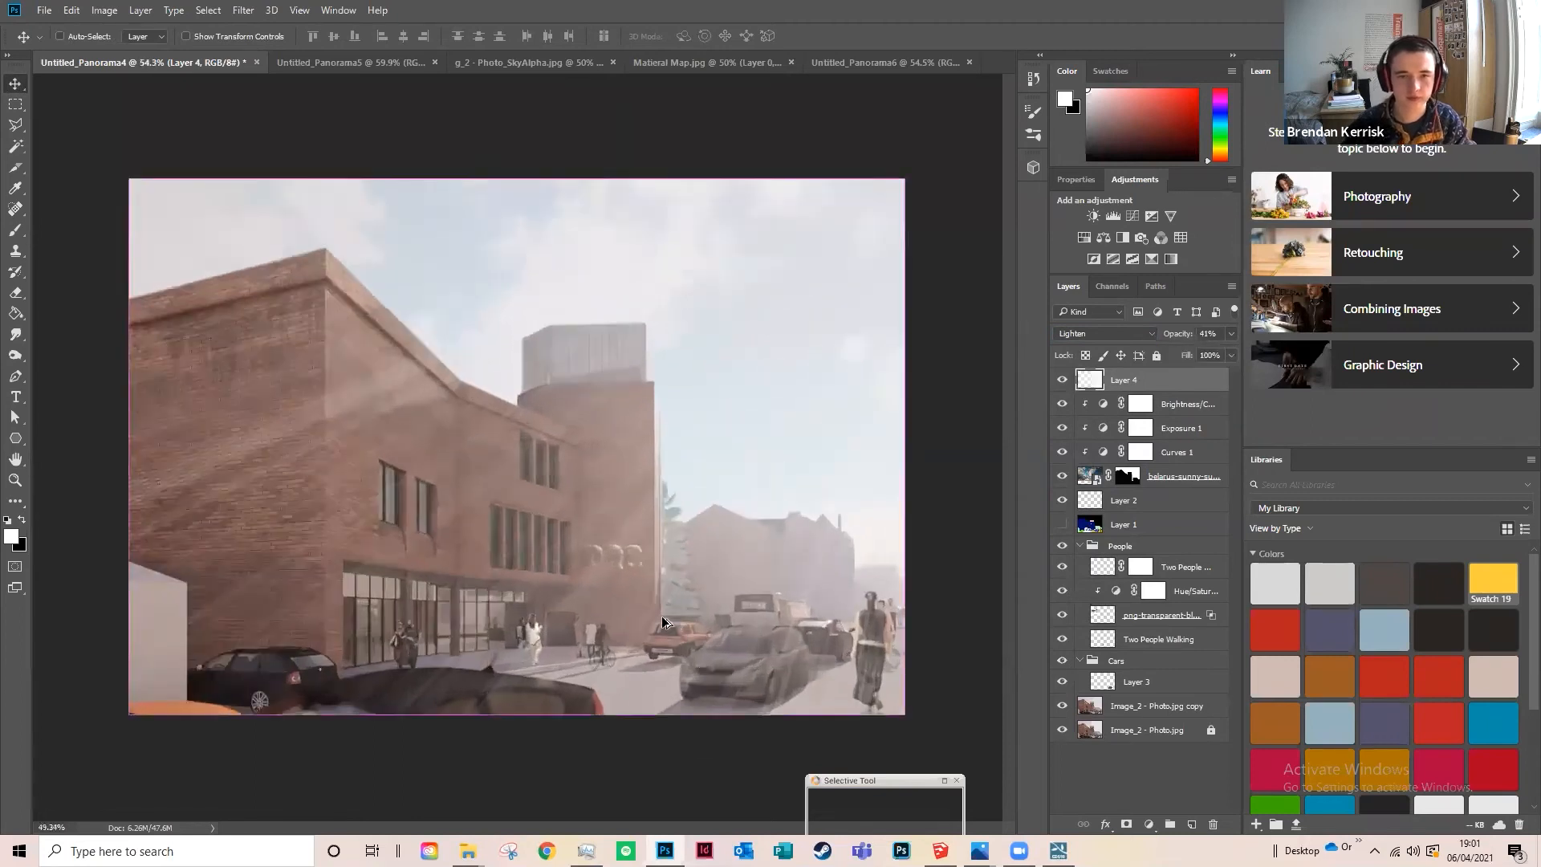
left_click(1230, 333)
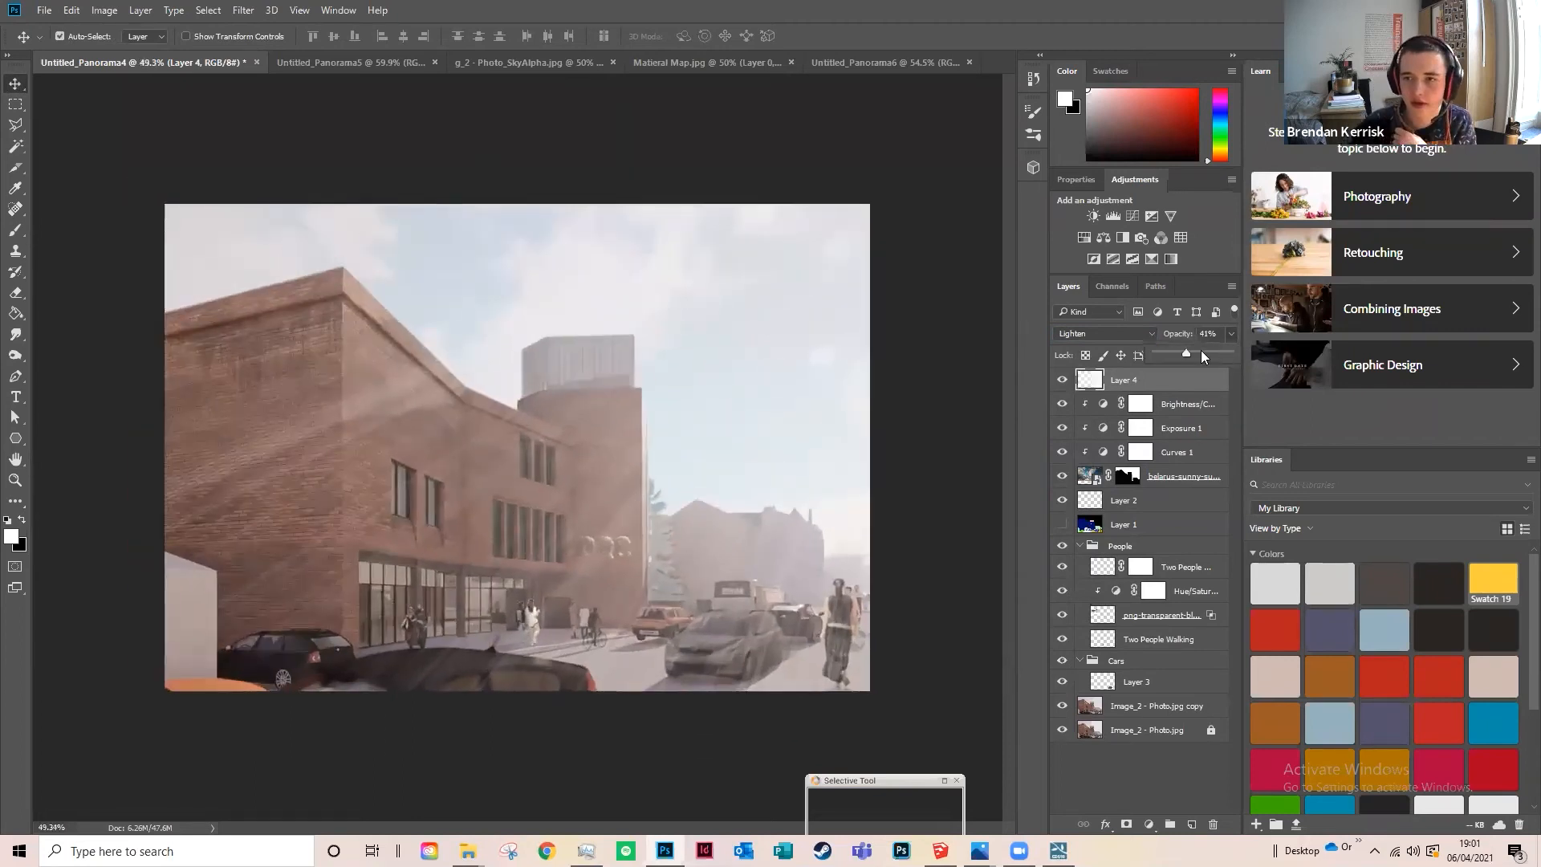
left_click_drag(1176, 348, 1172, 350)
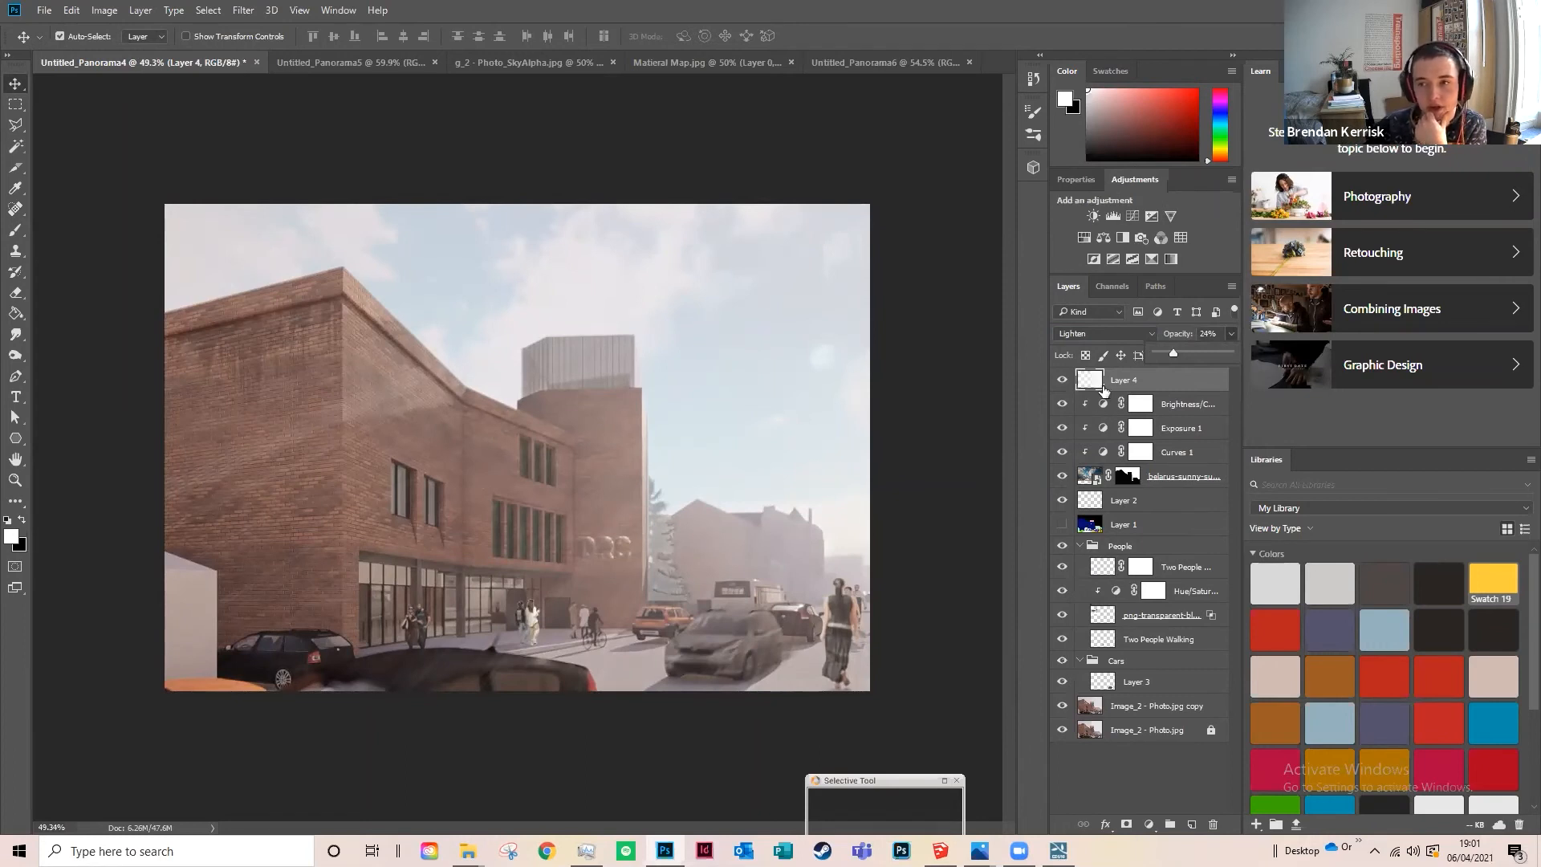
Step: Toggle the visibility of the Brightness/Contrast, Exposure and Curves adjustment layers to compare their effect on the image
left_click(1061, 404)
left_click(1062, 404)
left_click(1062, 451)
left_click(1062, 427)
left_click(1063, 453)
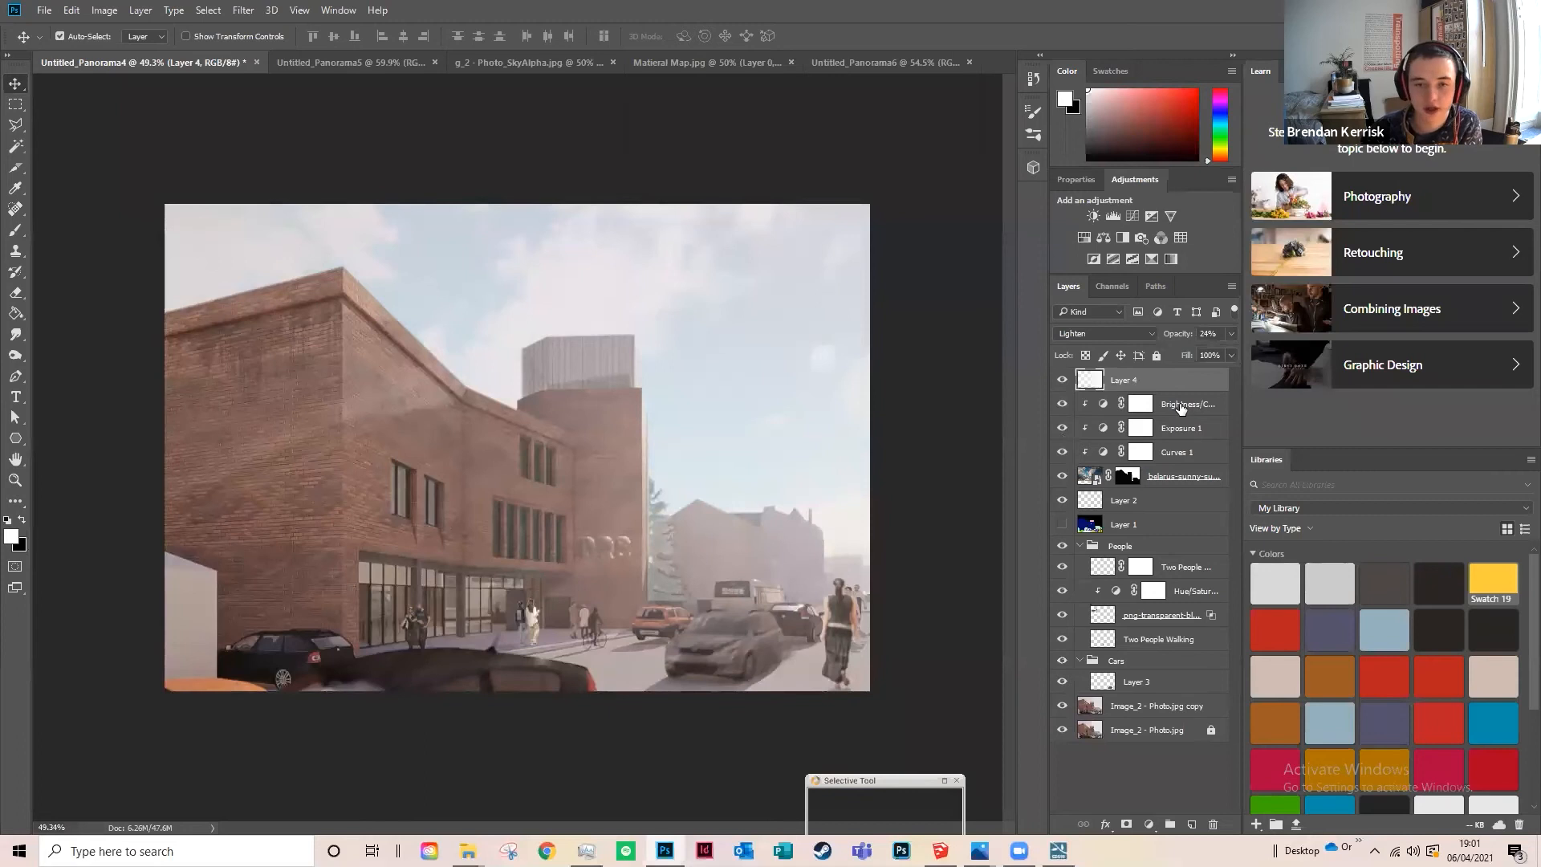
left_click(96, 9)
mouse_move(141, 52)
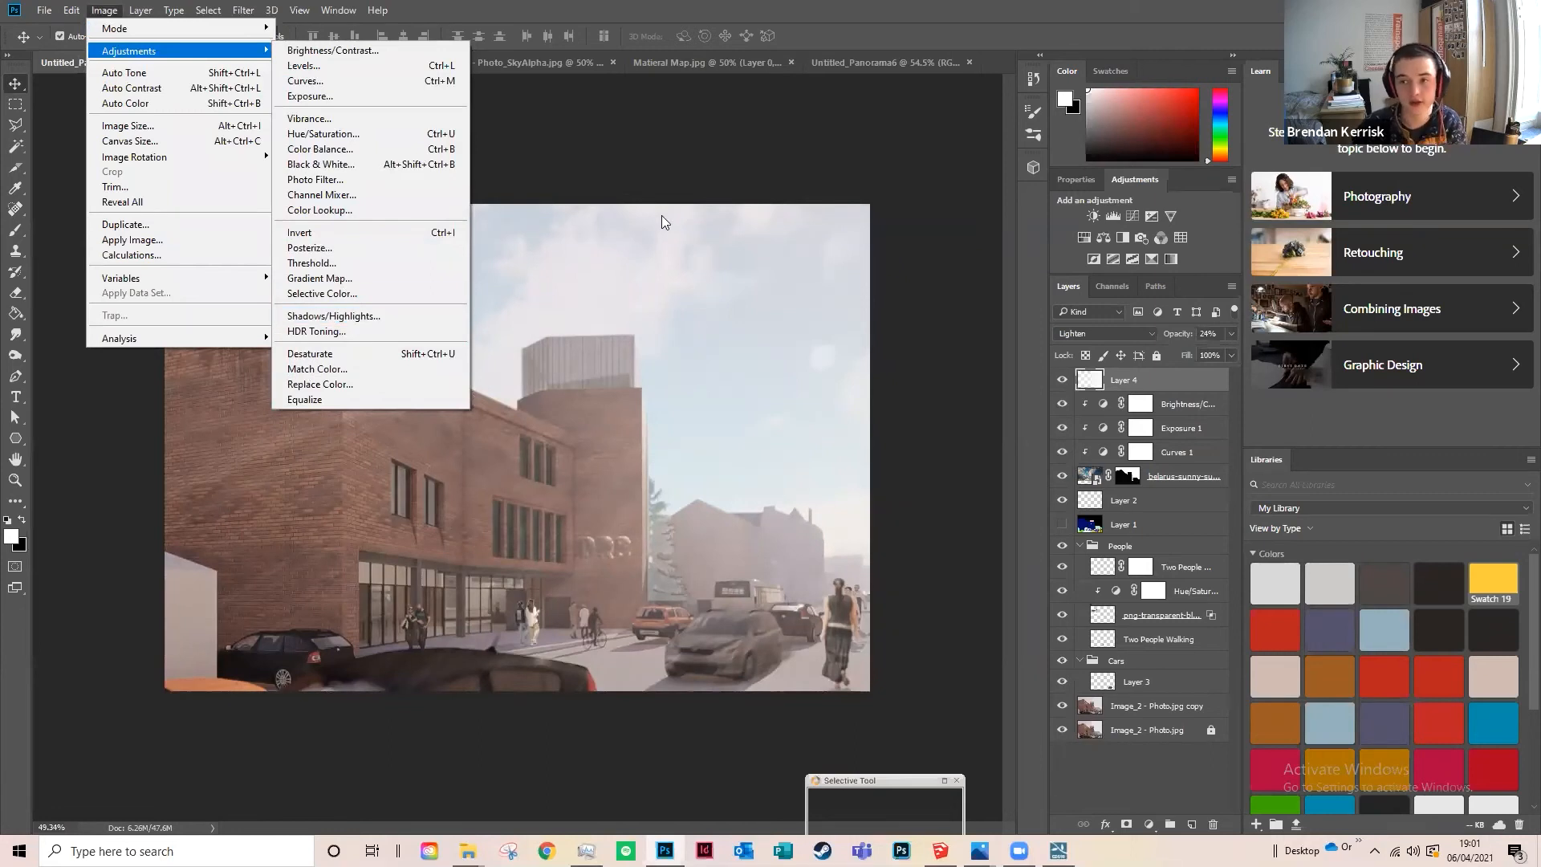
left_click(666, 173)
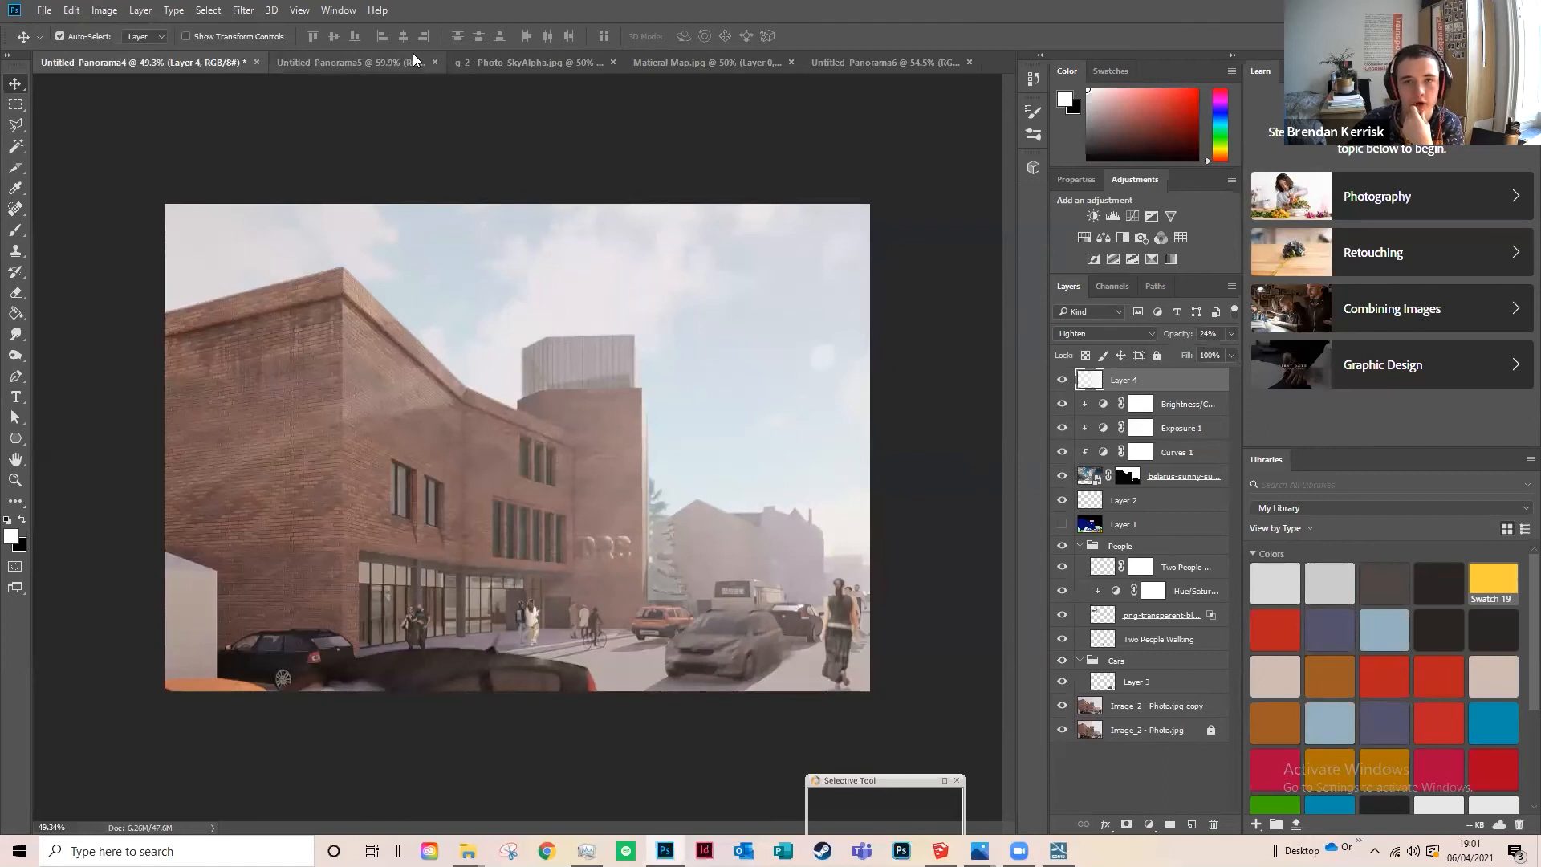
left_click(300, 10)
left_click(338, 9)
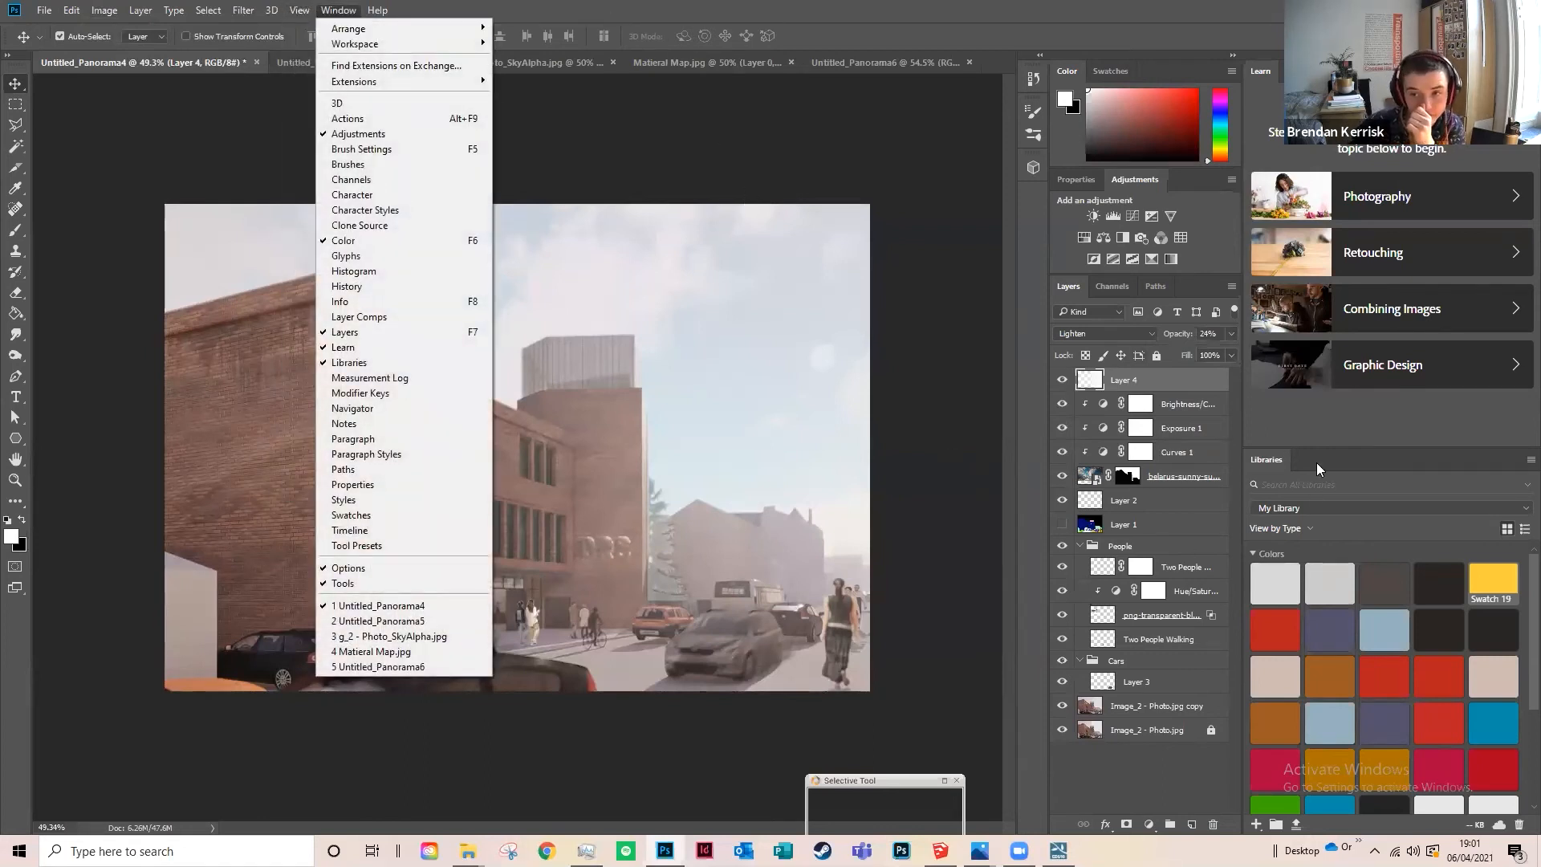
left_click(1210, 387)
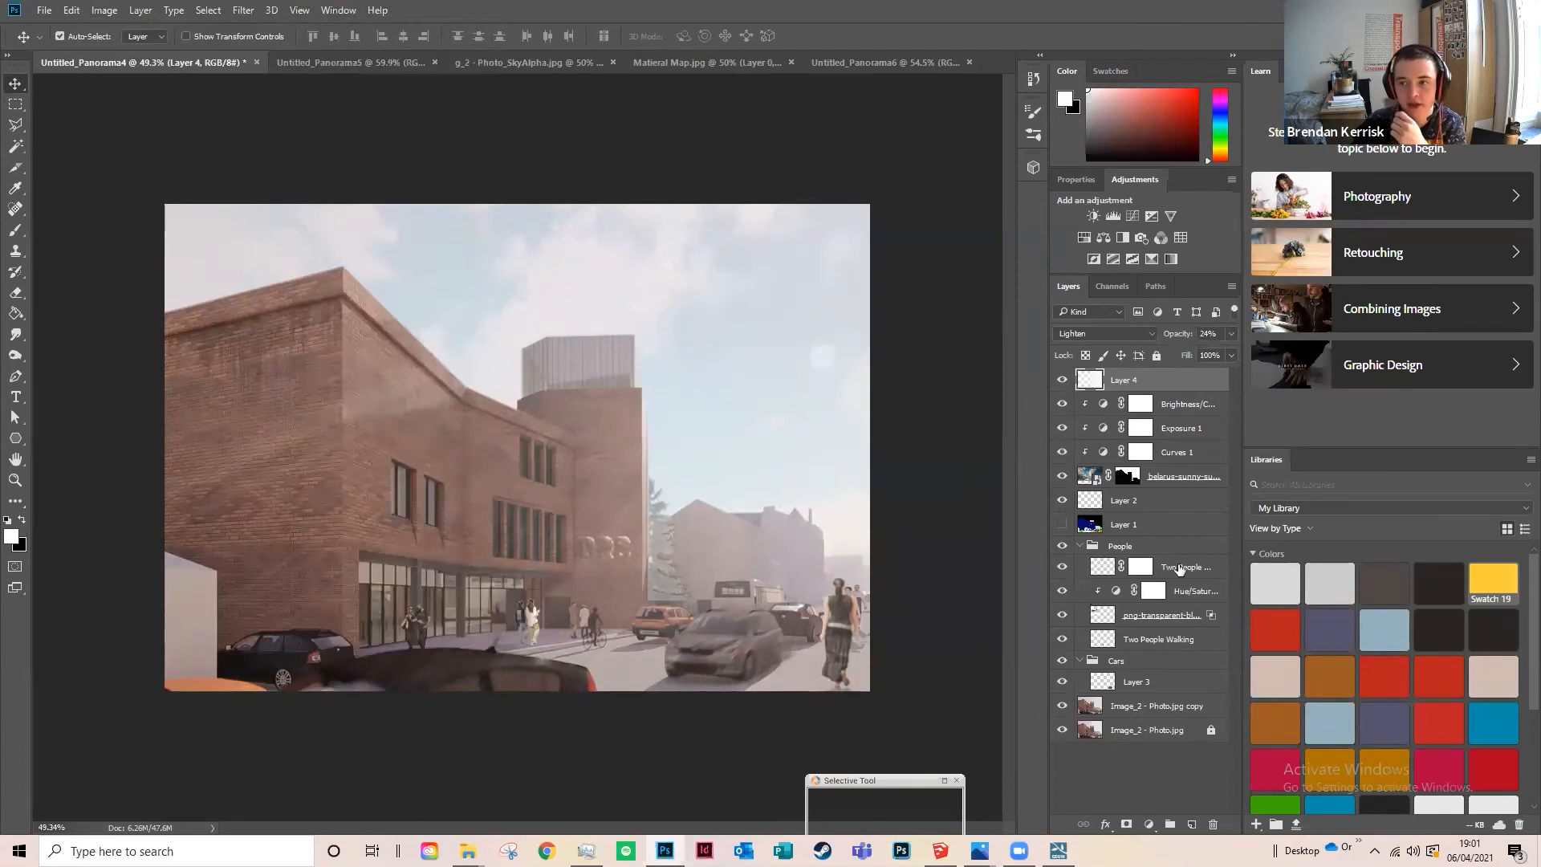
left_click(297, 11)
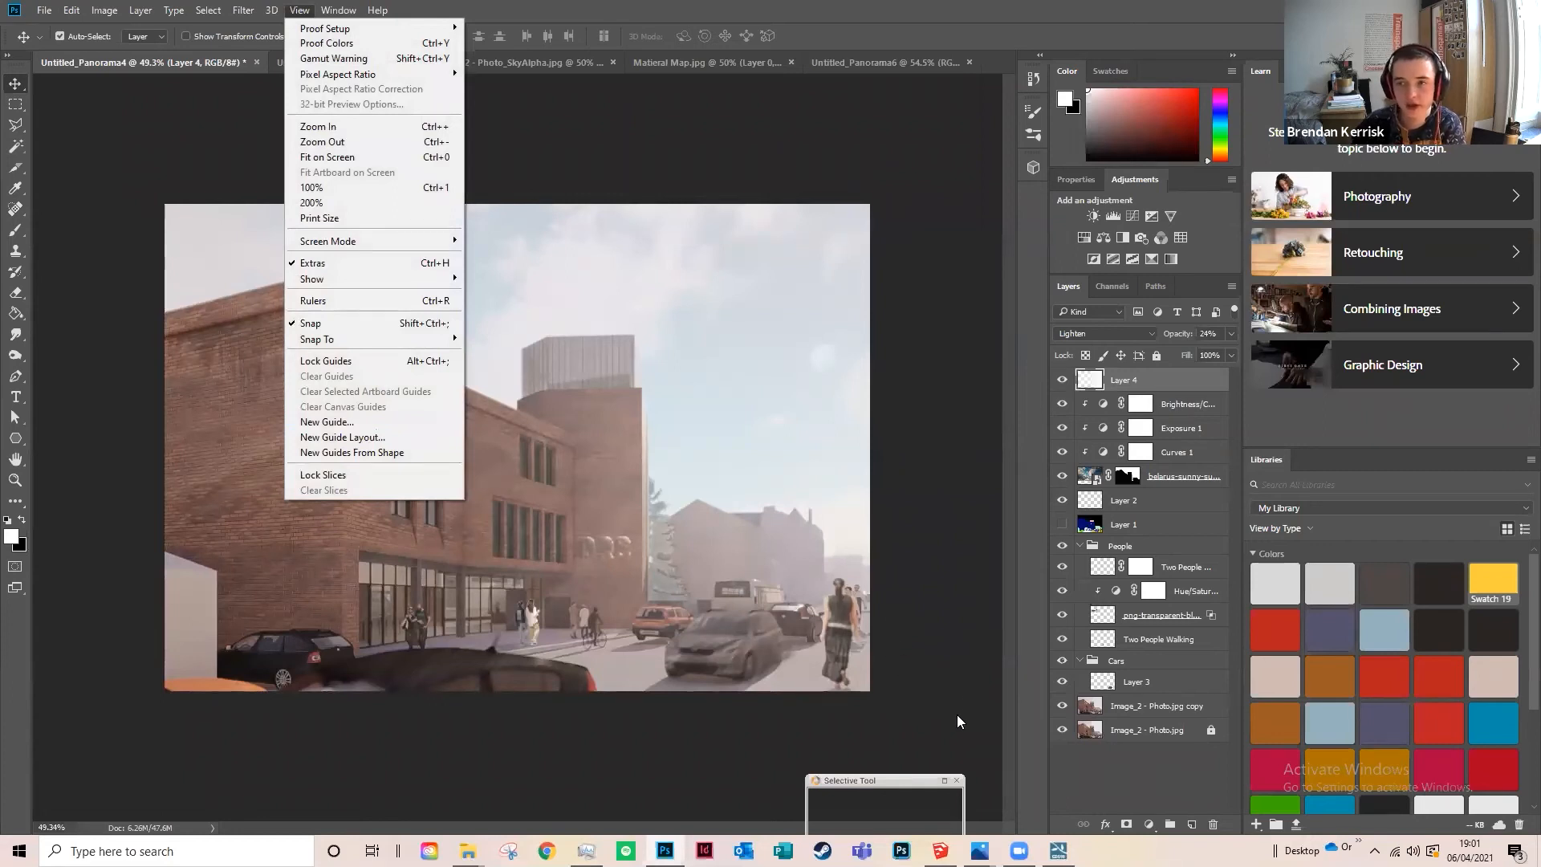
left_click(933, 428)
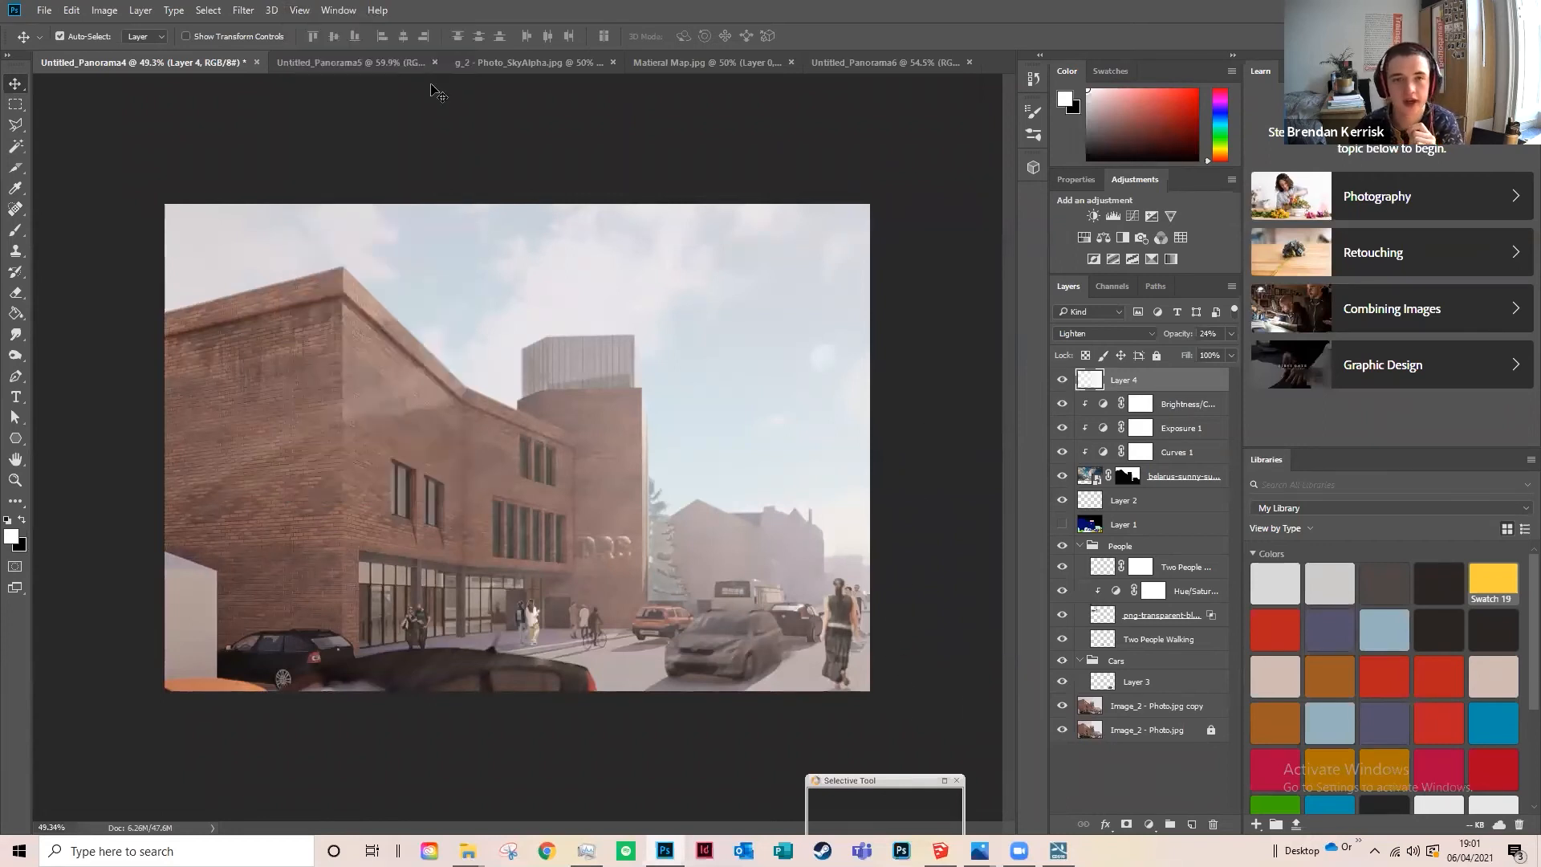
left_click(244, 12)
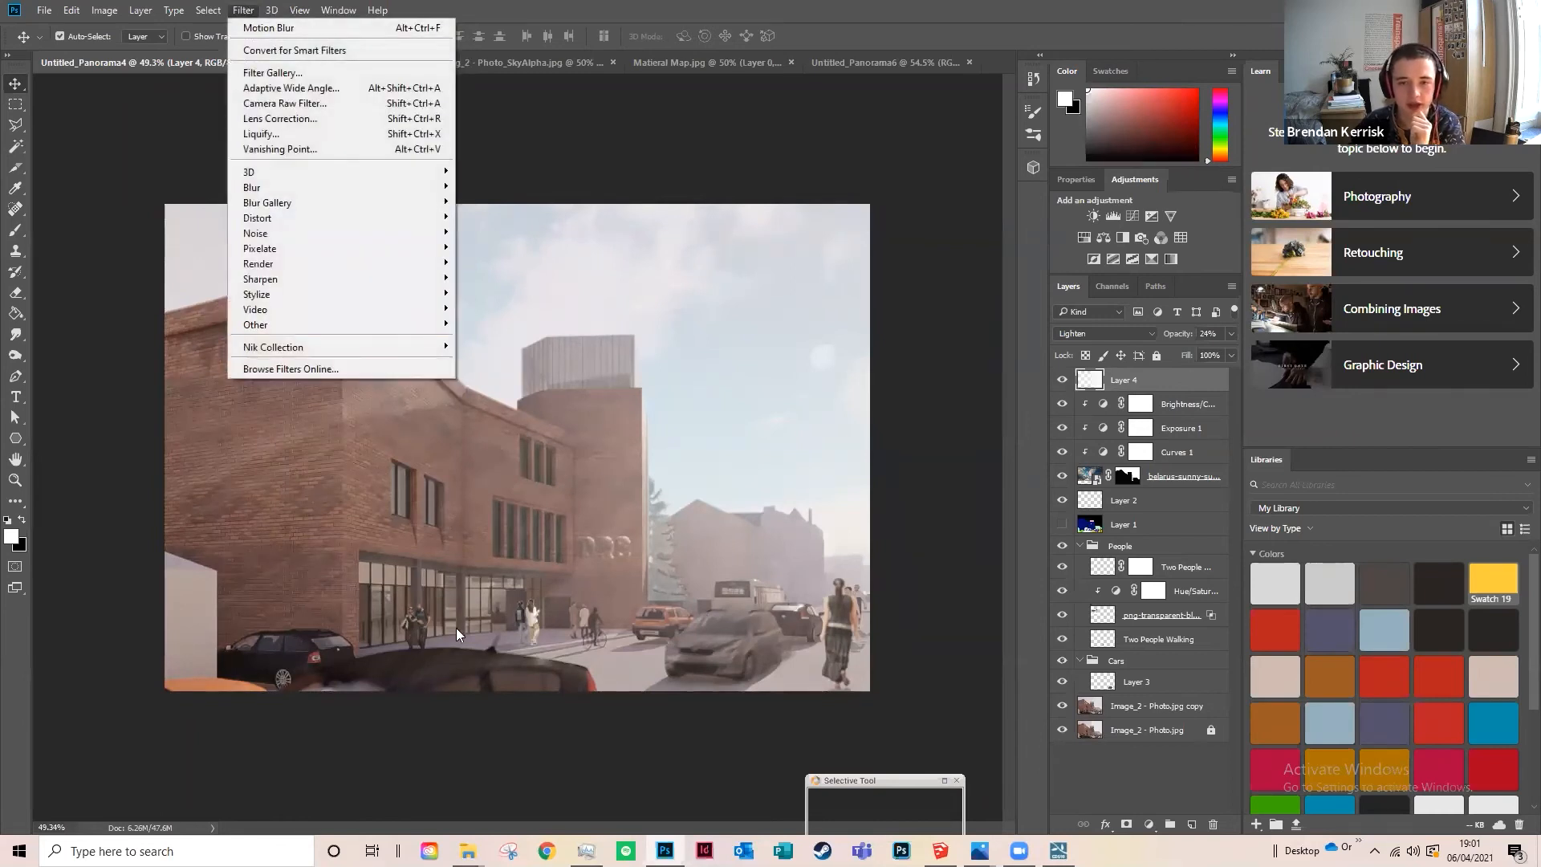
left_click(533, 619)
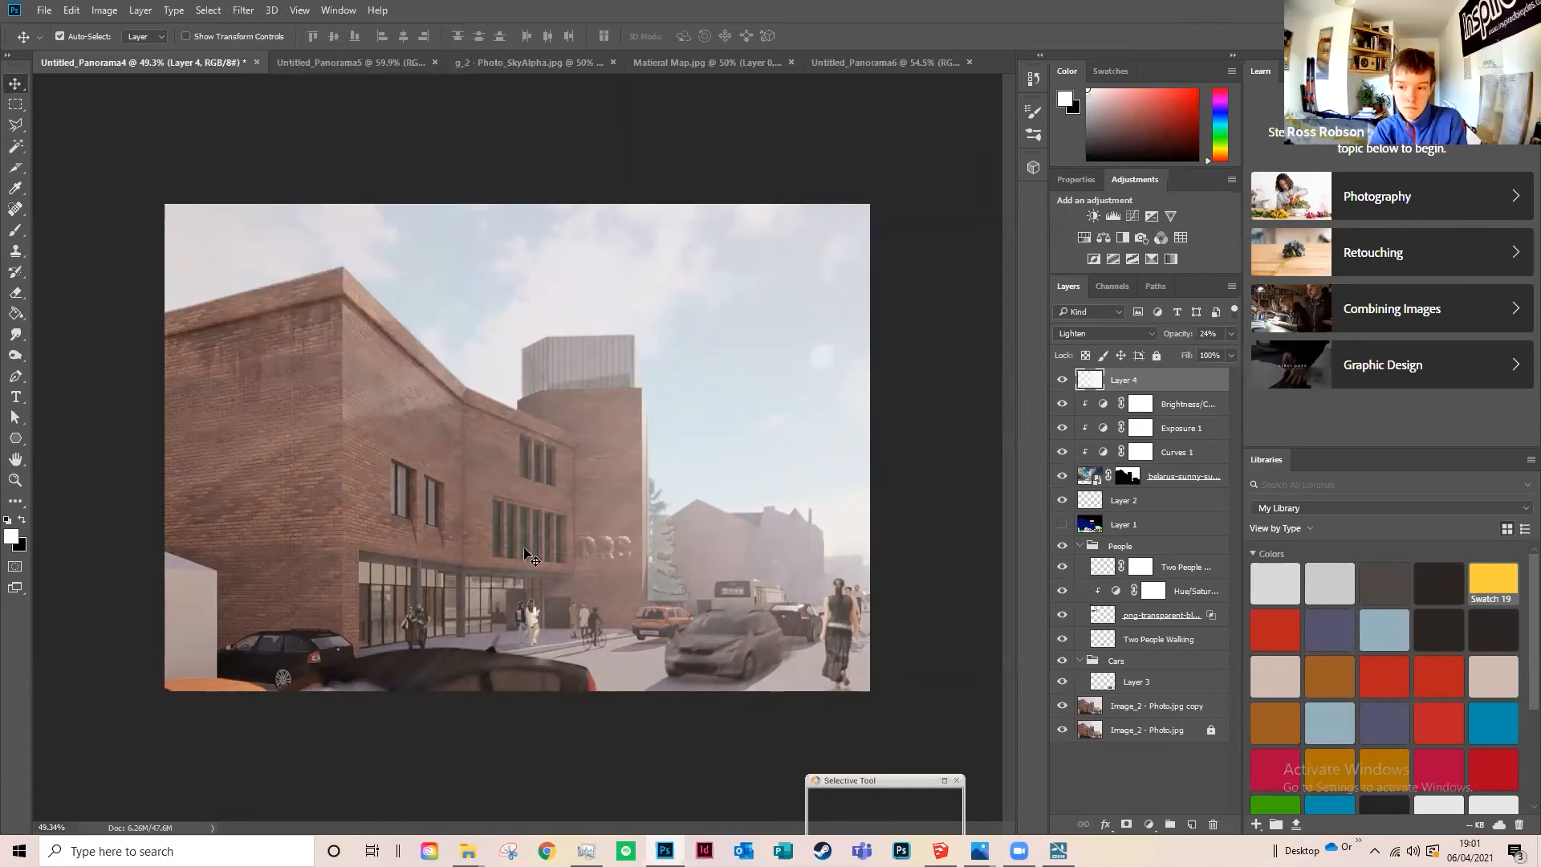
left_click(273, 11)
mouse_move(300, 11)
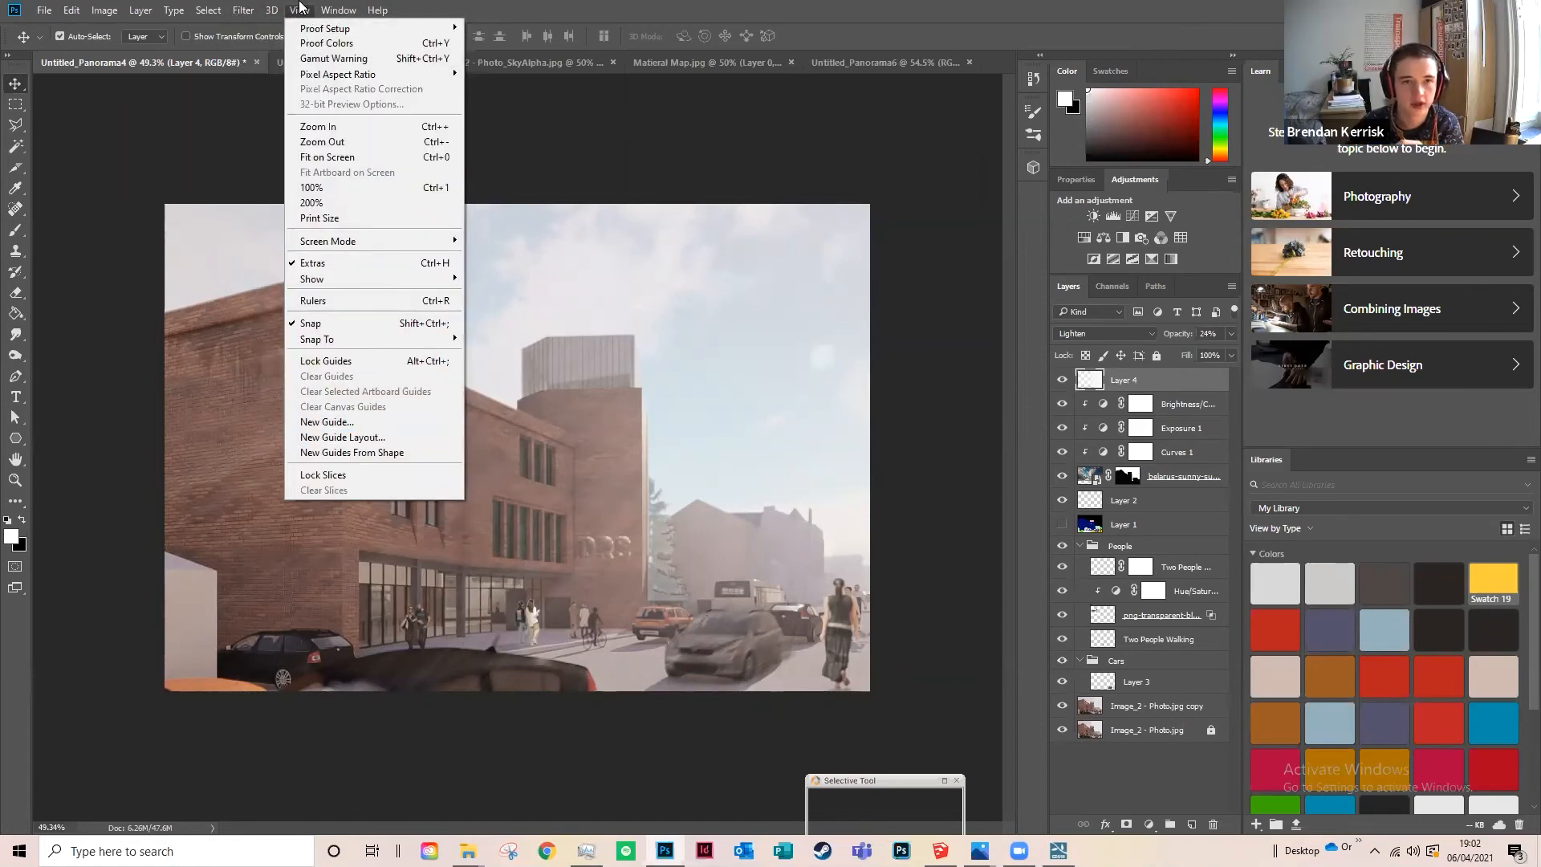
Step: Group all layers above the locked Image_2 - Photo.jpg background and name the group Image
left_click(1131, 707)
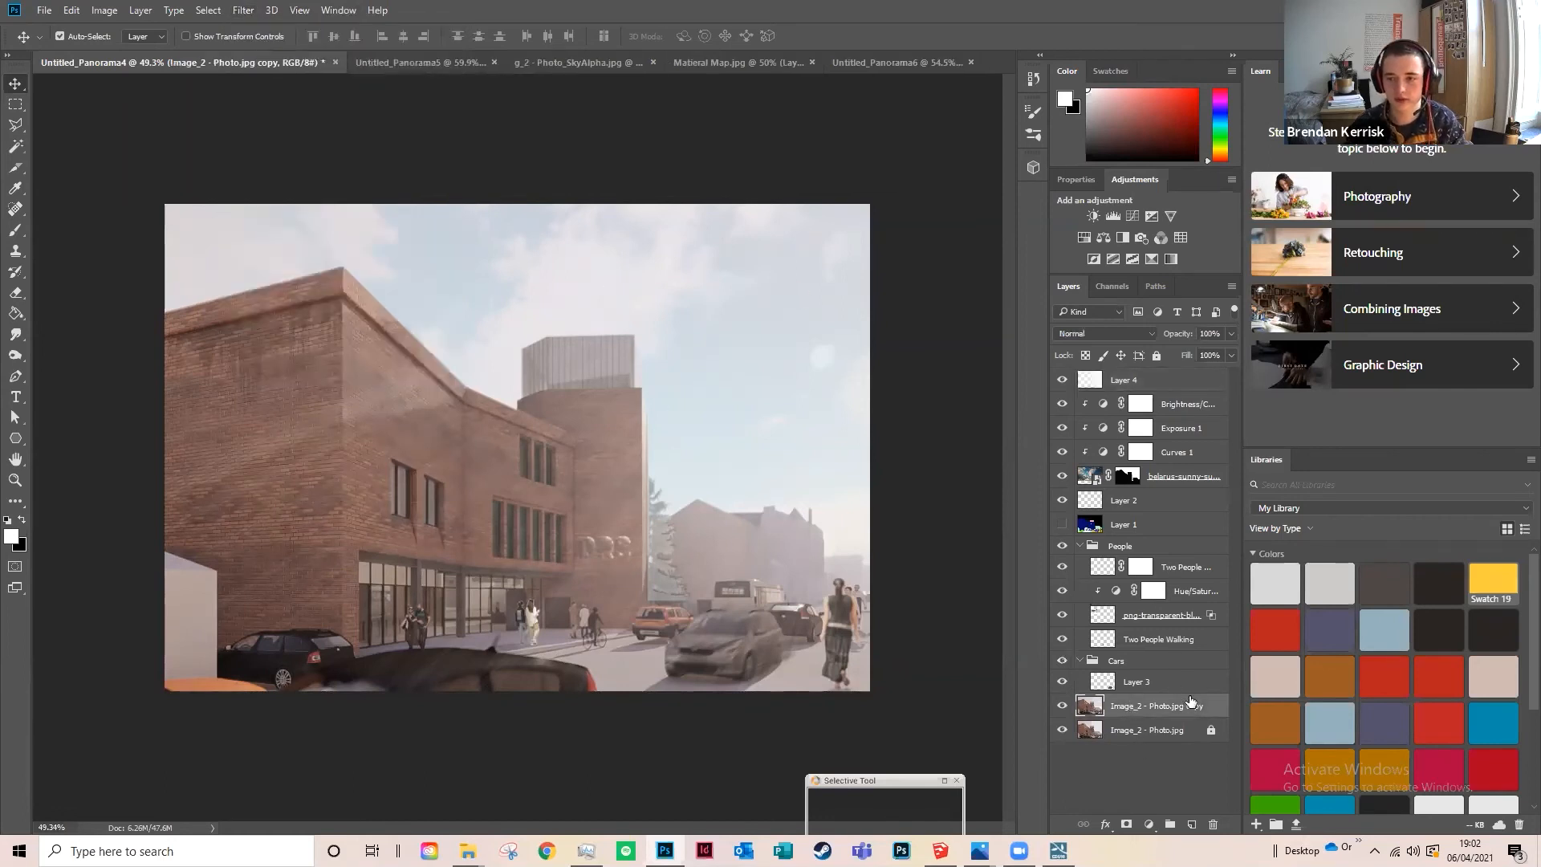
left_click(1138, 378, "shift")
left_click(1171, 825)
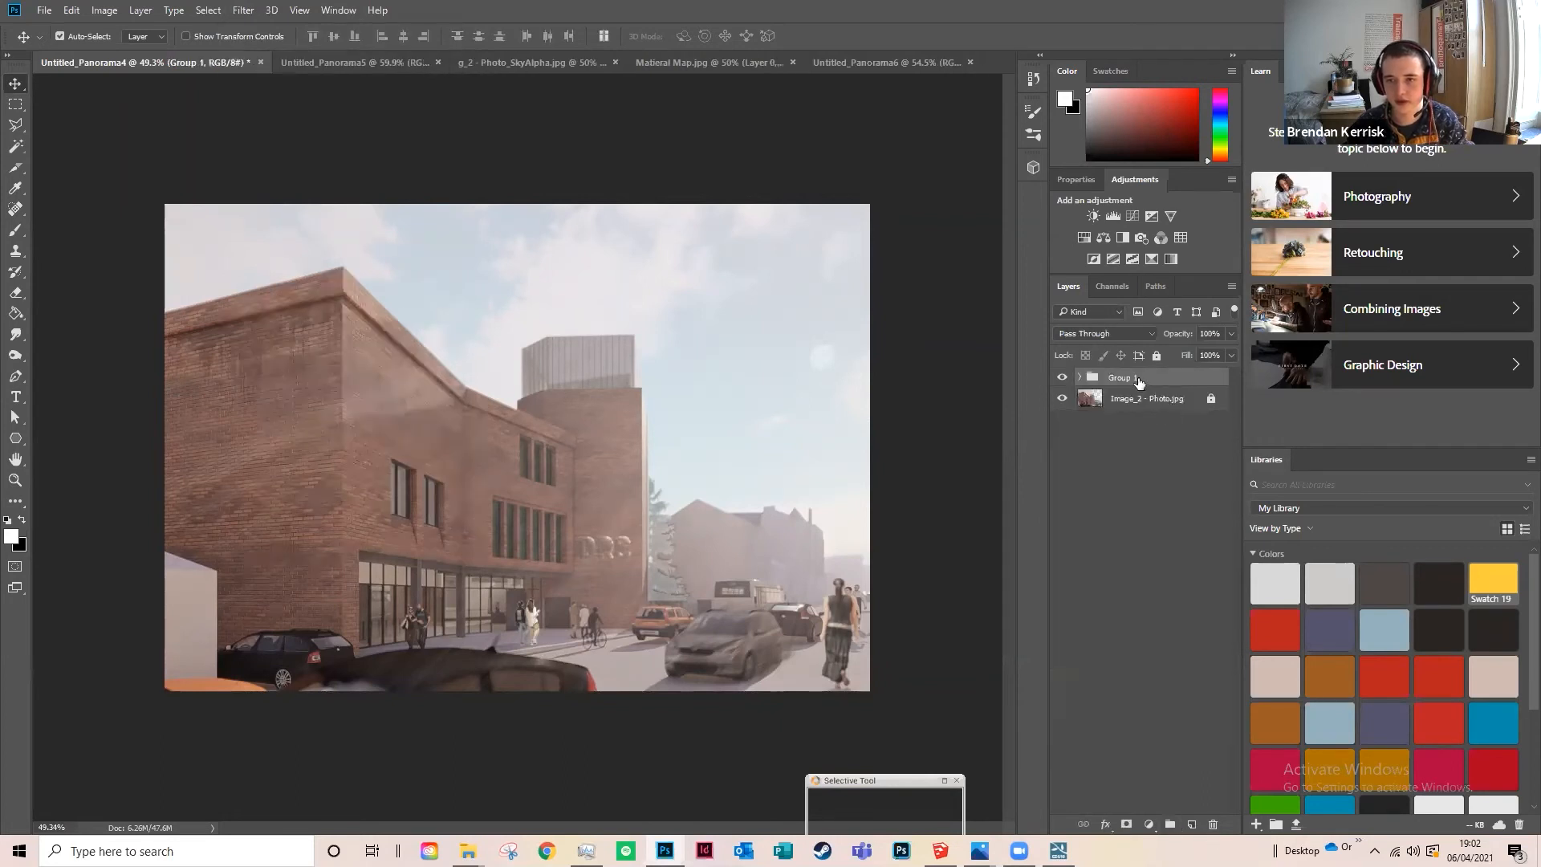
double_click(1133, 381)
key("BackSpace")
type("Image")
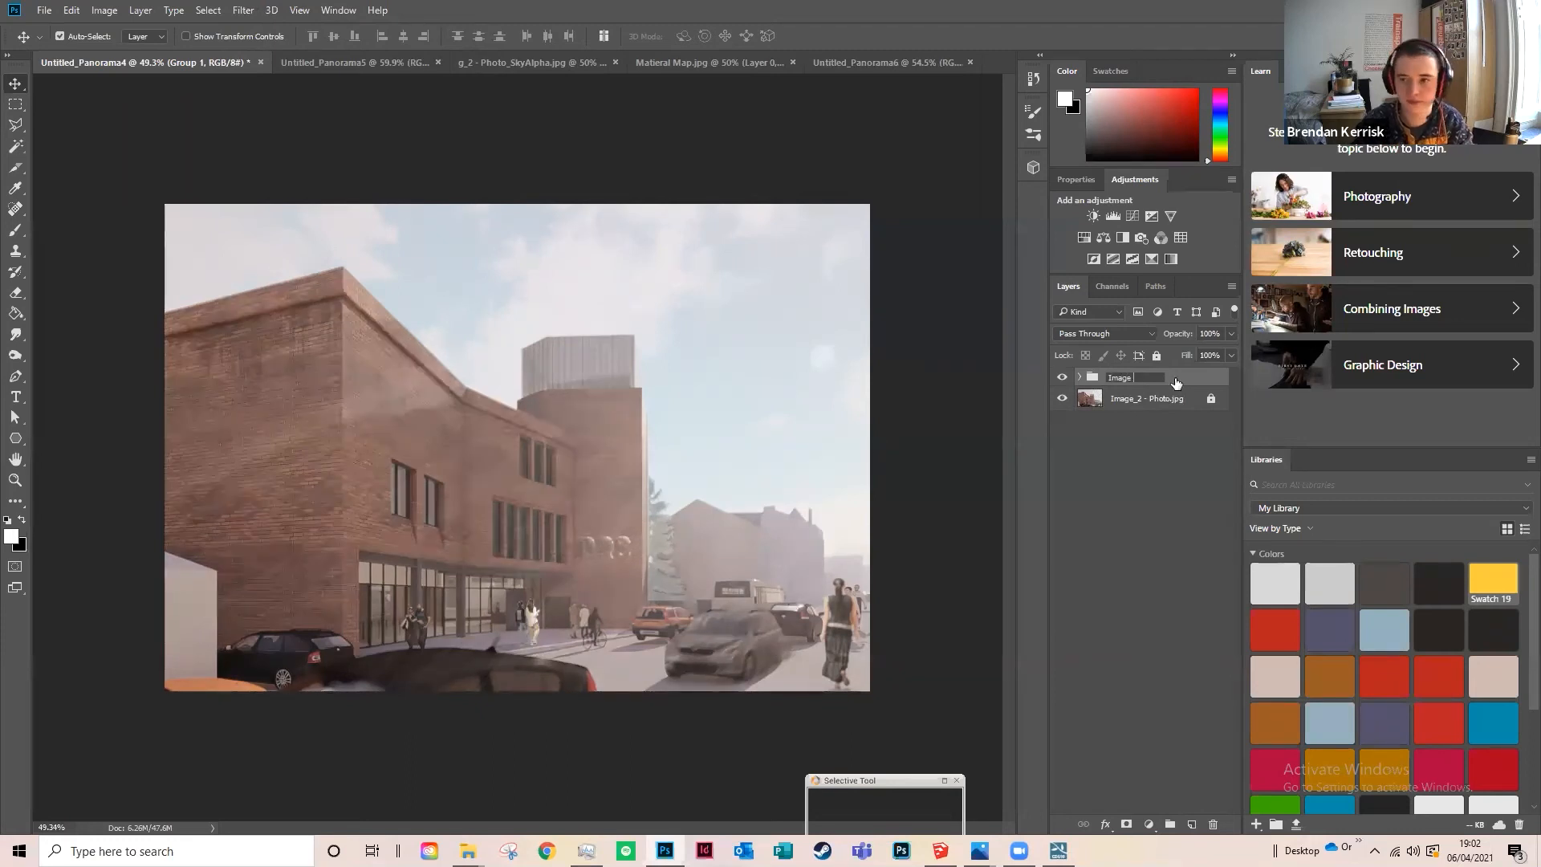
key("Return")
Step: Try merging the Image group into a single layer, and undo the merge
right_click(1176, 383)
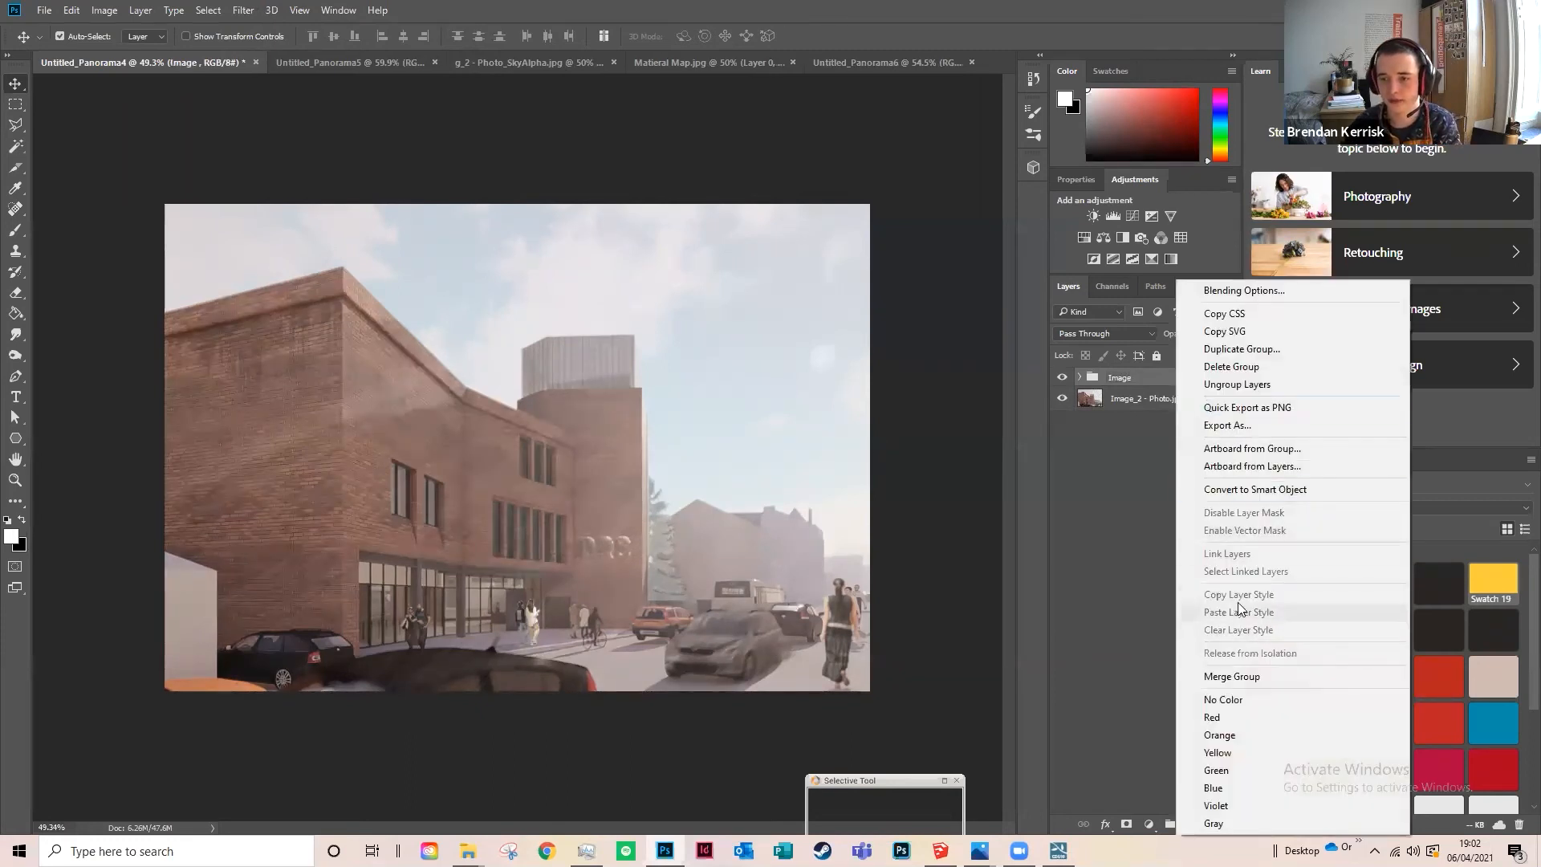
left_click(1260, 675)
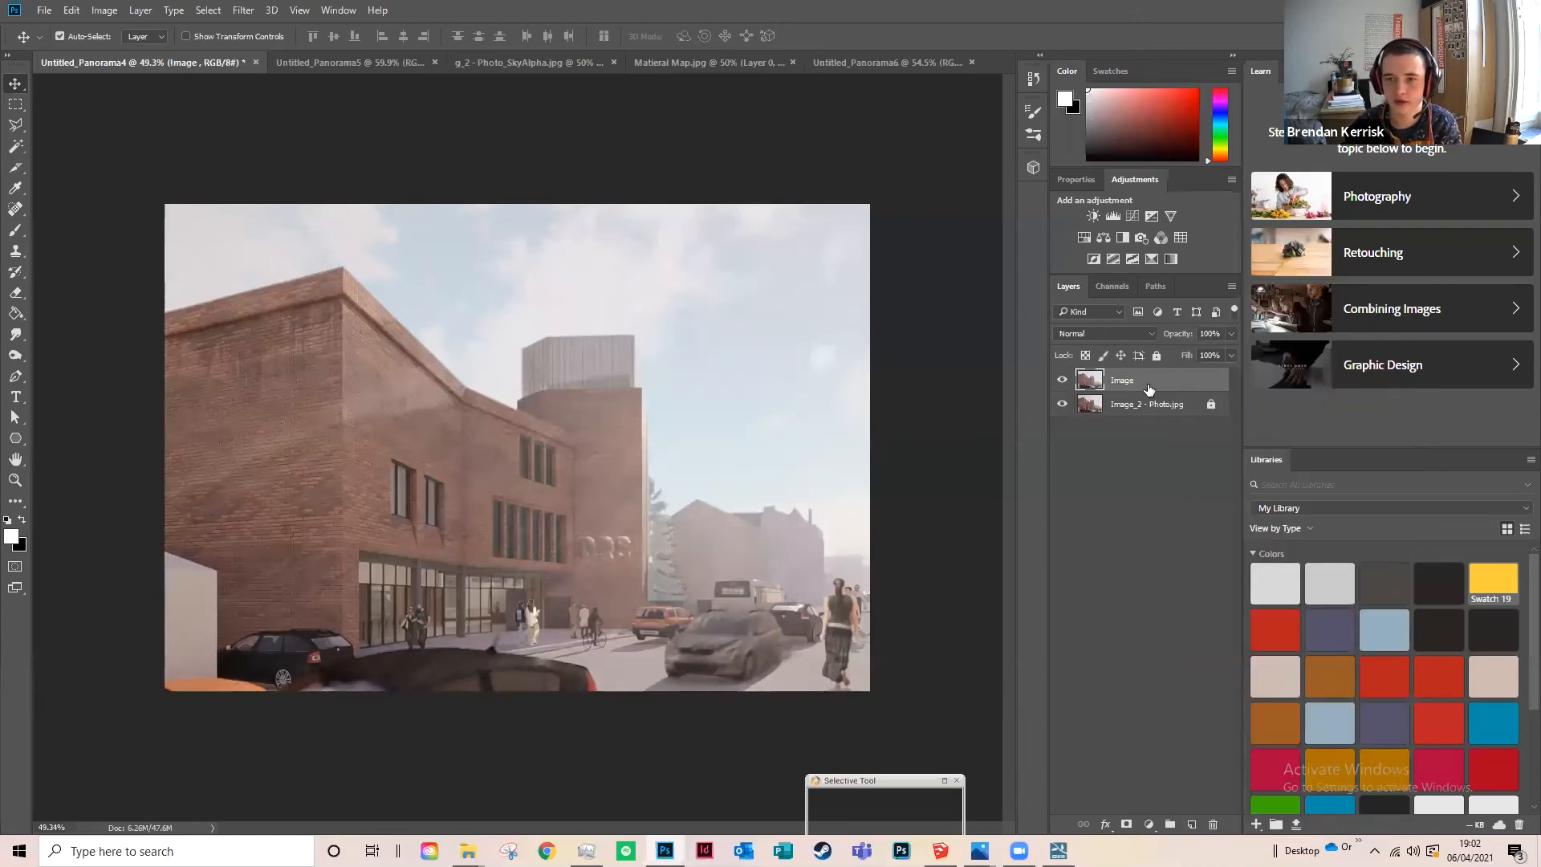
key("ctrl+z")
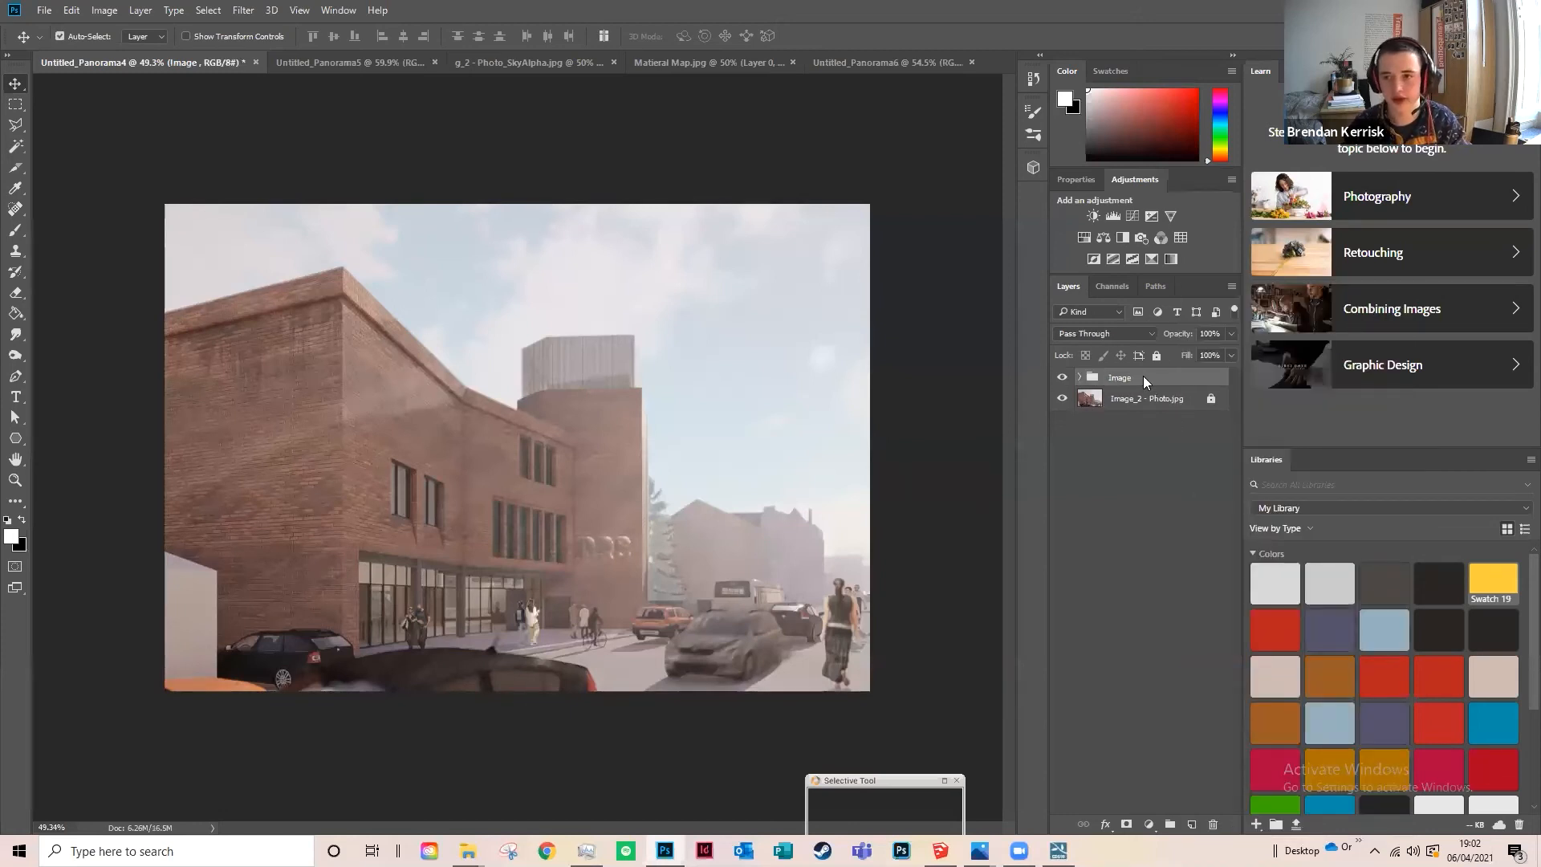
Step: Duplicate the Image group, merge the copy into a single layer and hide the original group
right_click(1143, 377)
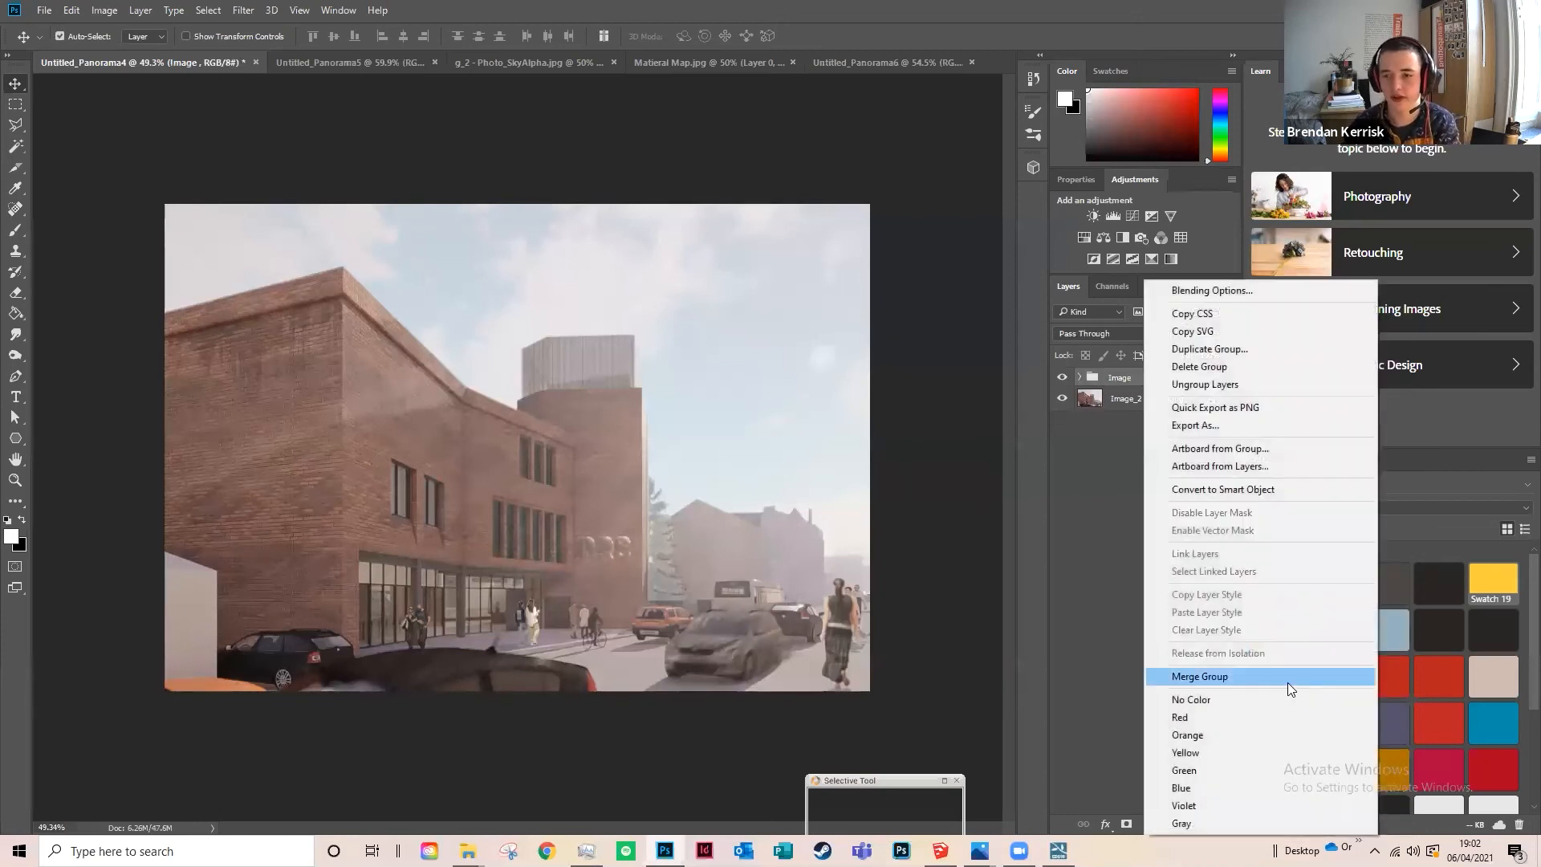
left_click(1228, 348)
key("Return")
right_click(1134, 382)
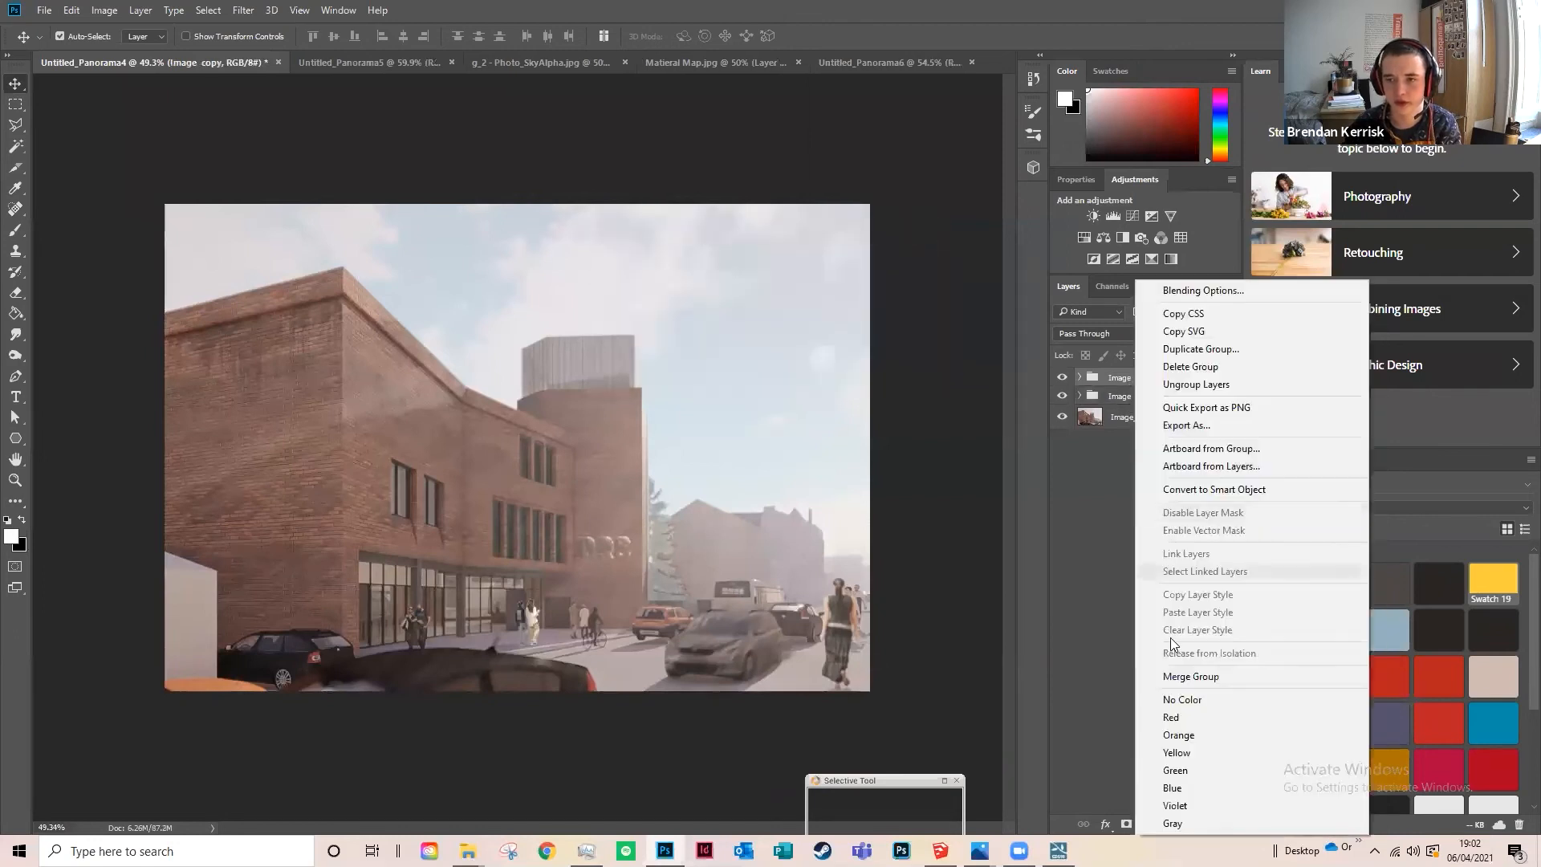
left_click(1168, 679)
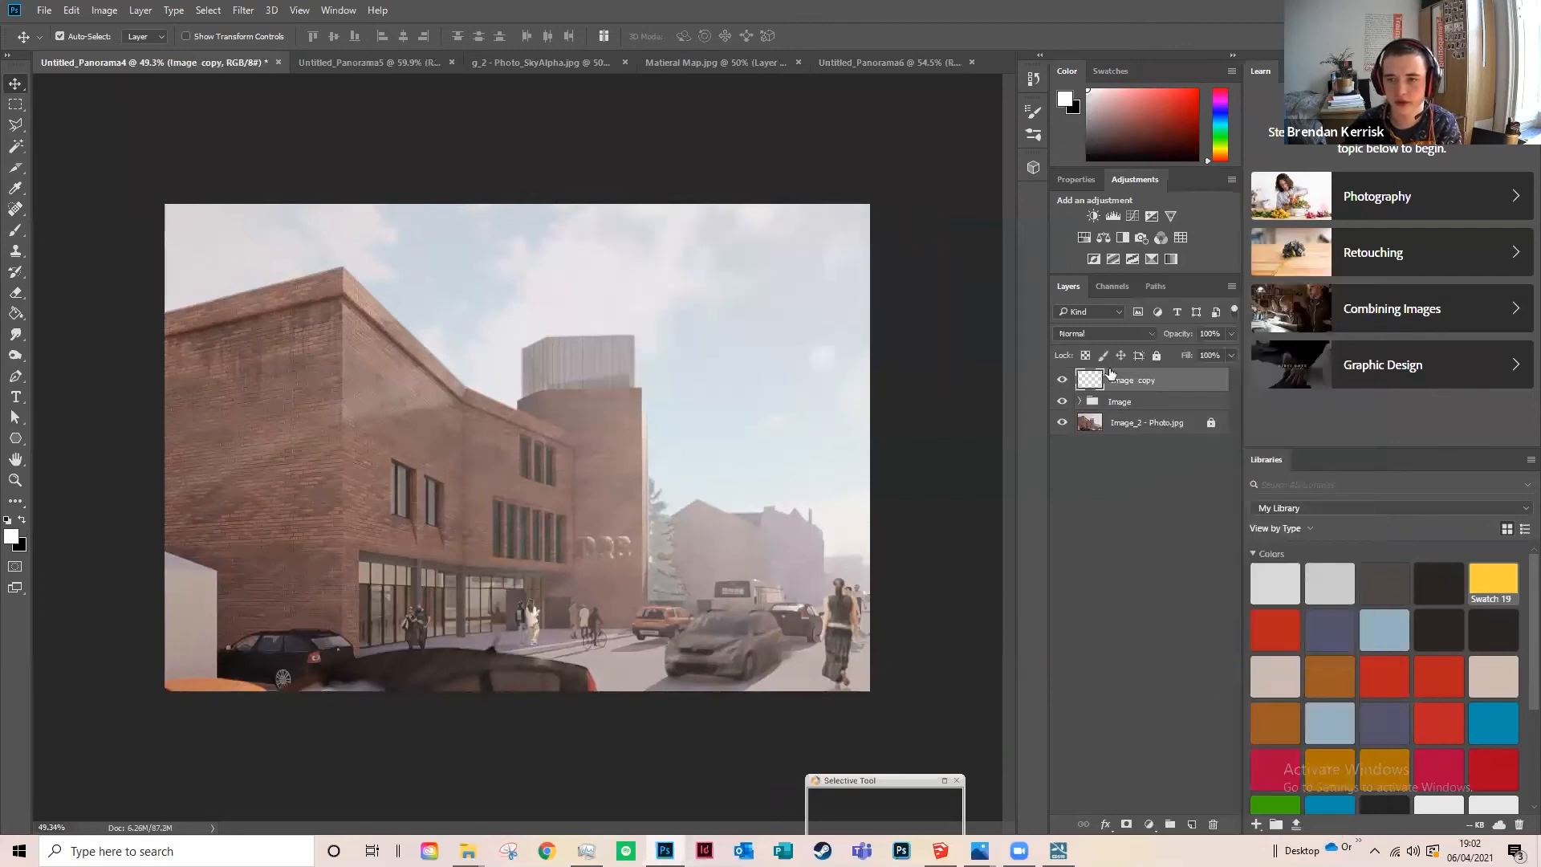
left_click(1064, 401)
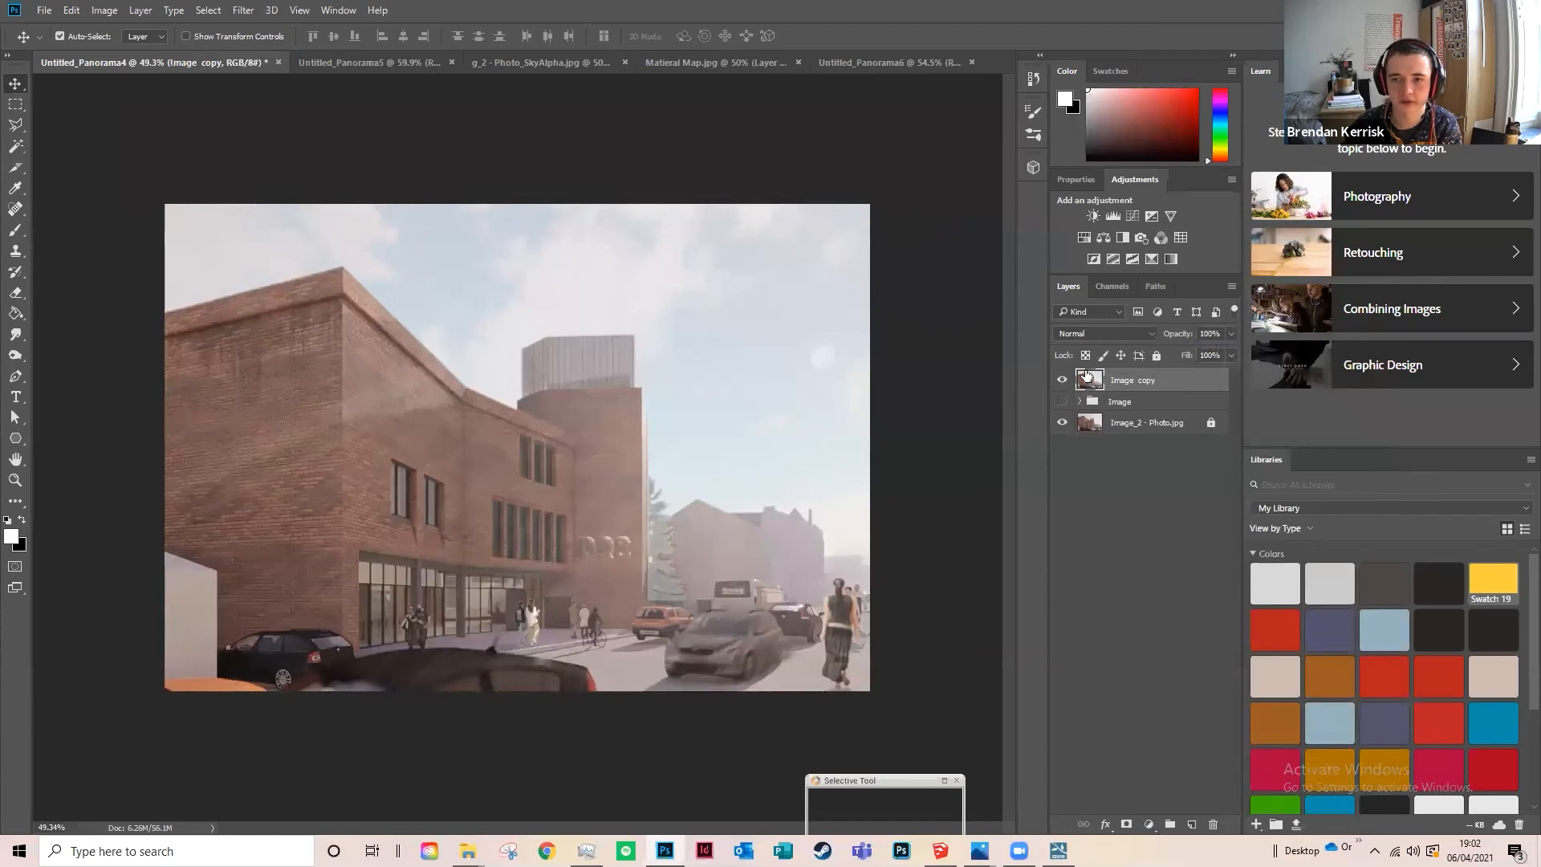
left_click(233, 11)
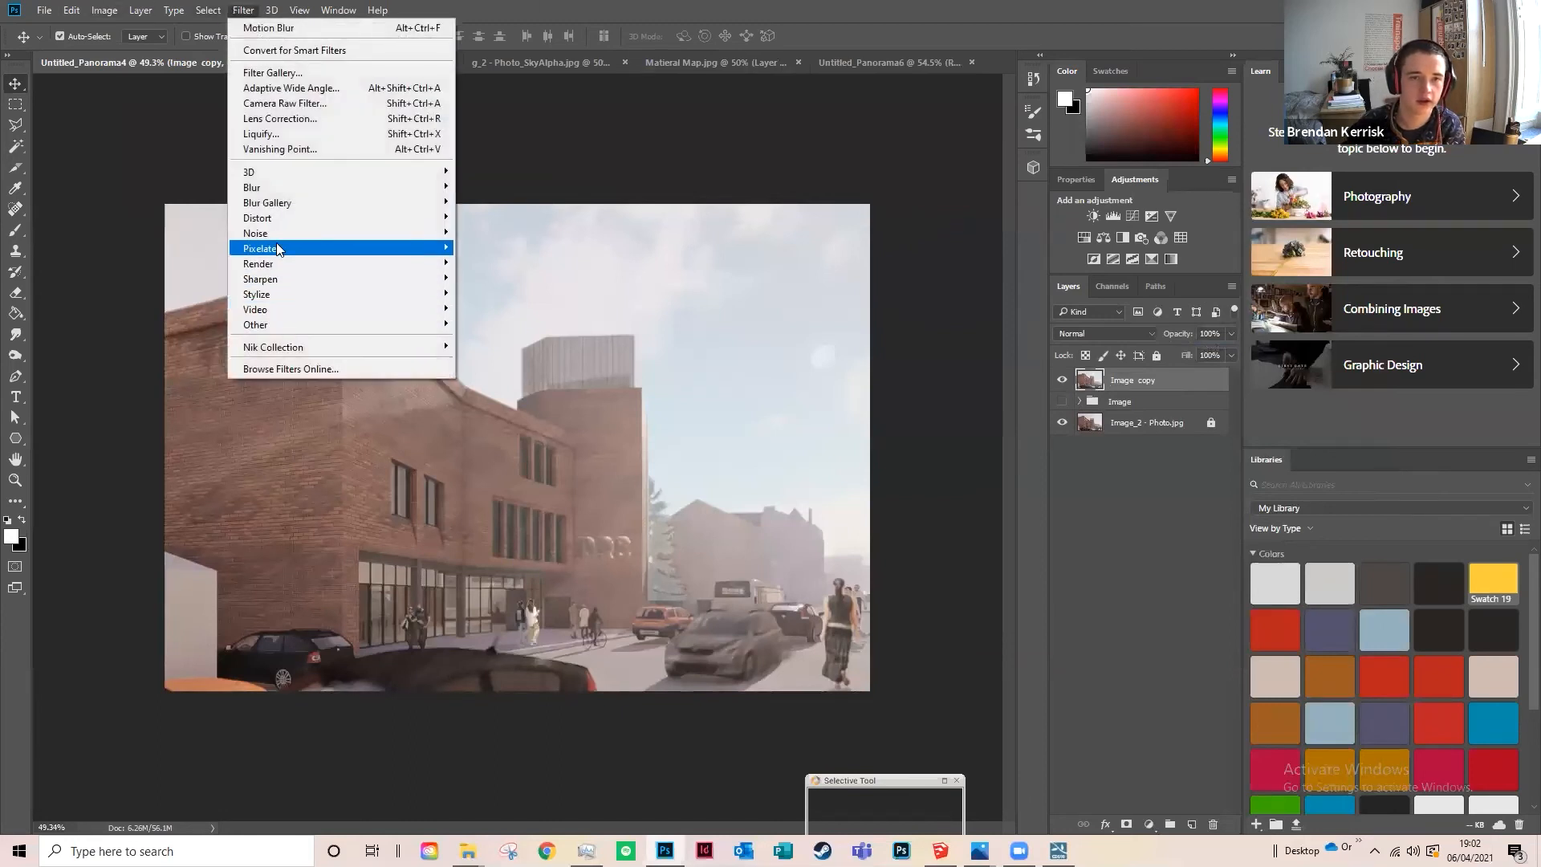
mouse_move(276, 221)
mouse_move(287, 248)
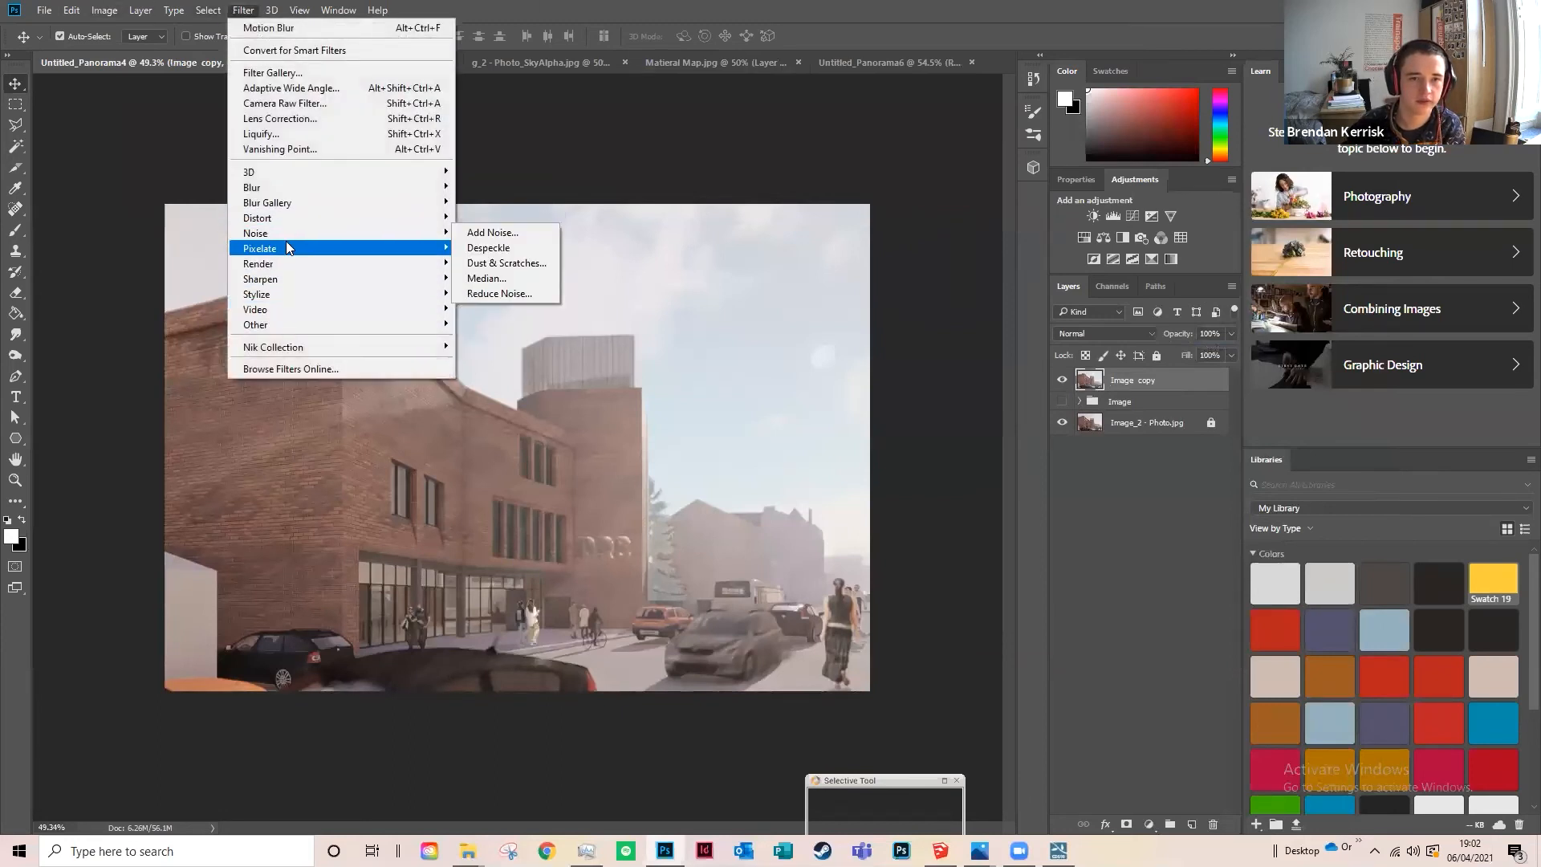
mouse_move(432, 238)
left_click(482, 233)
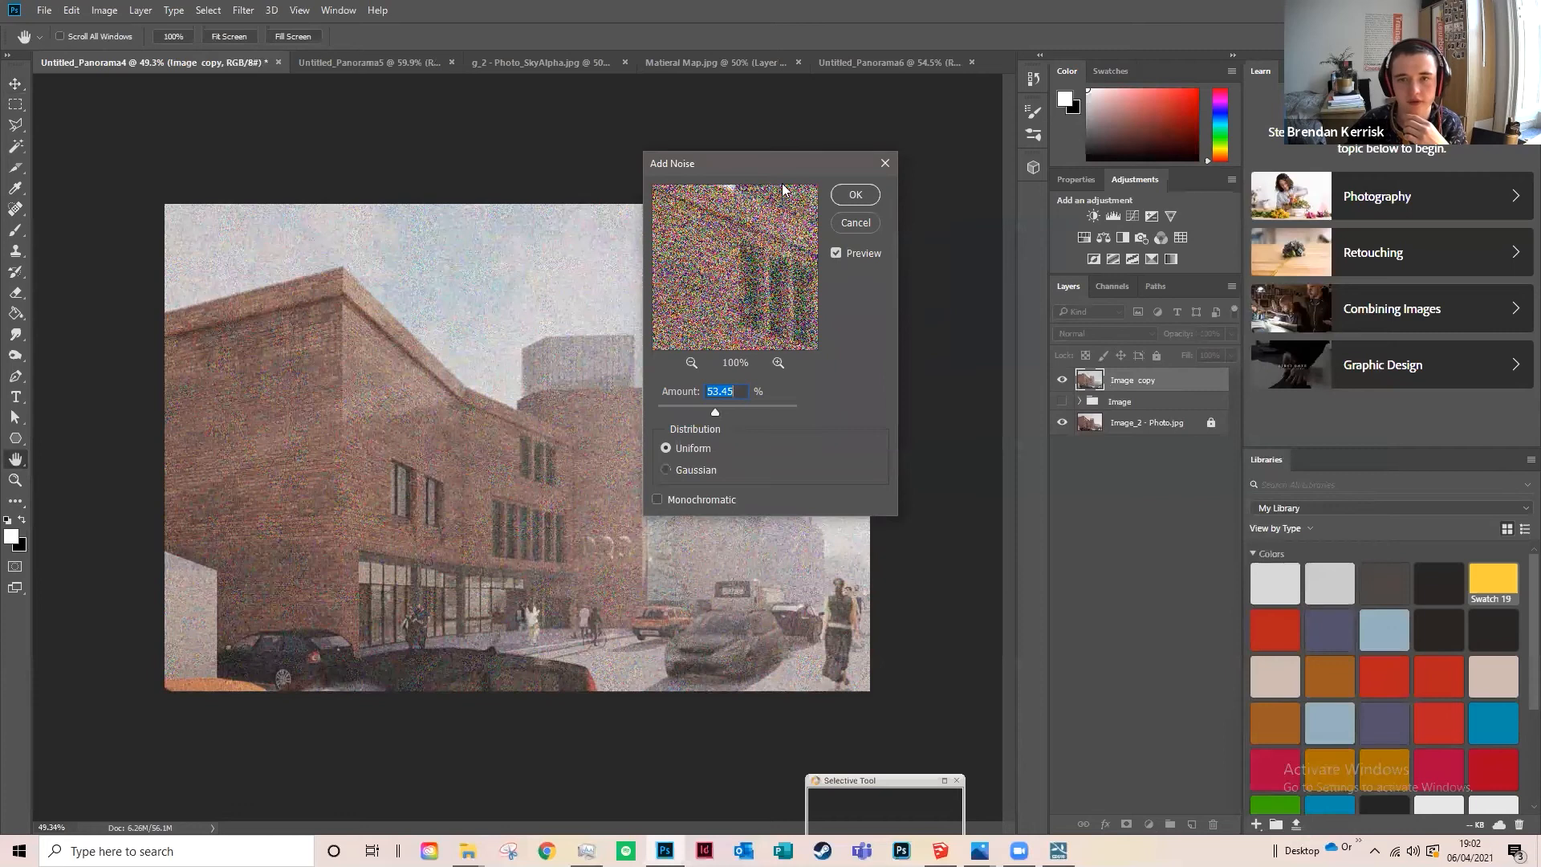
left_click(666, 471)
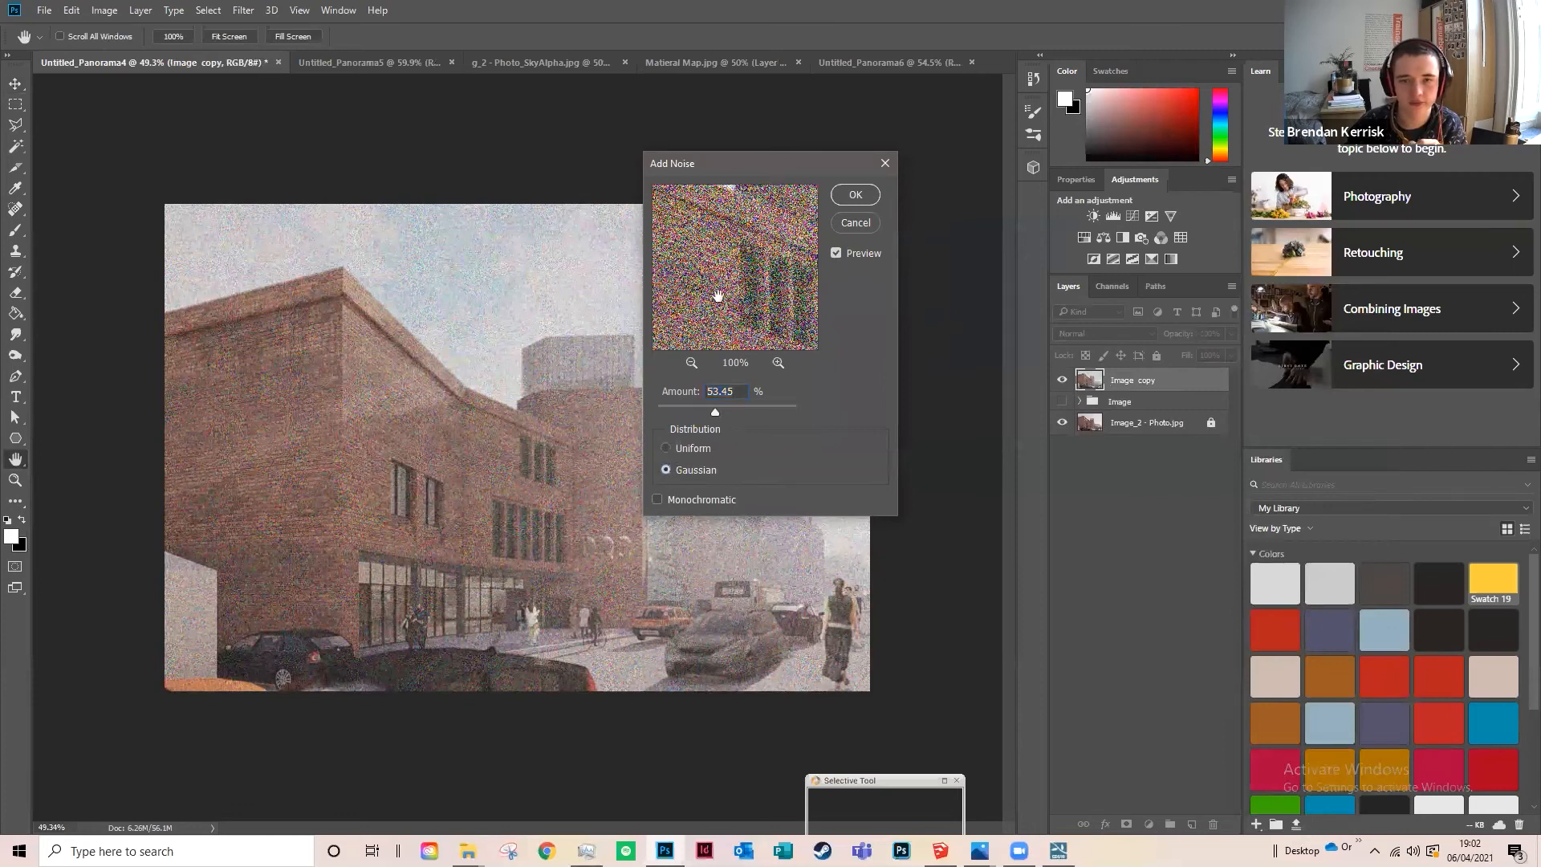
left_click_drag(1048, 620, 1006, 623)
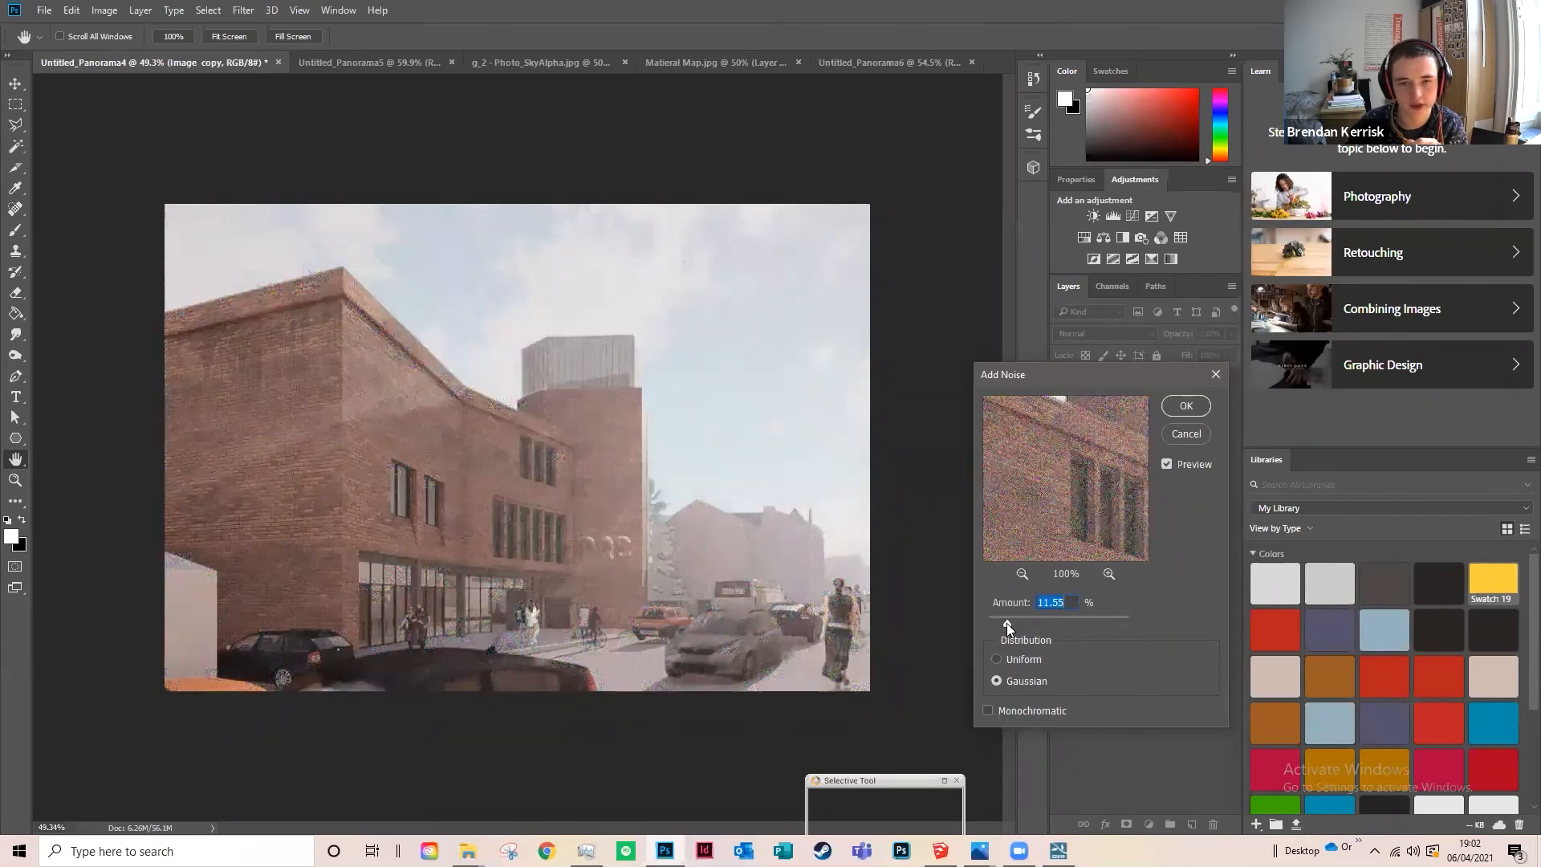
left_click(1188, 435)
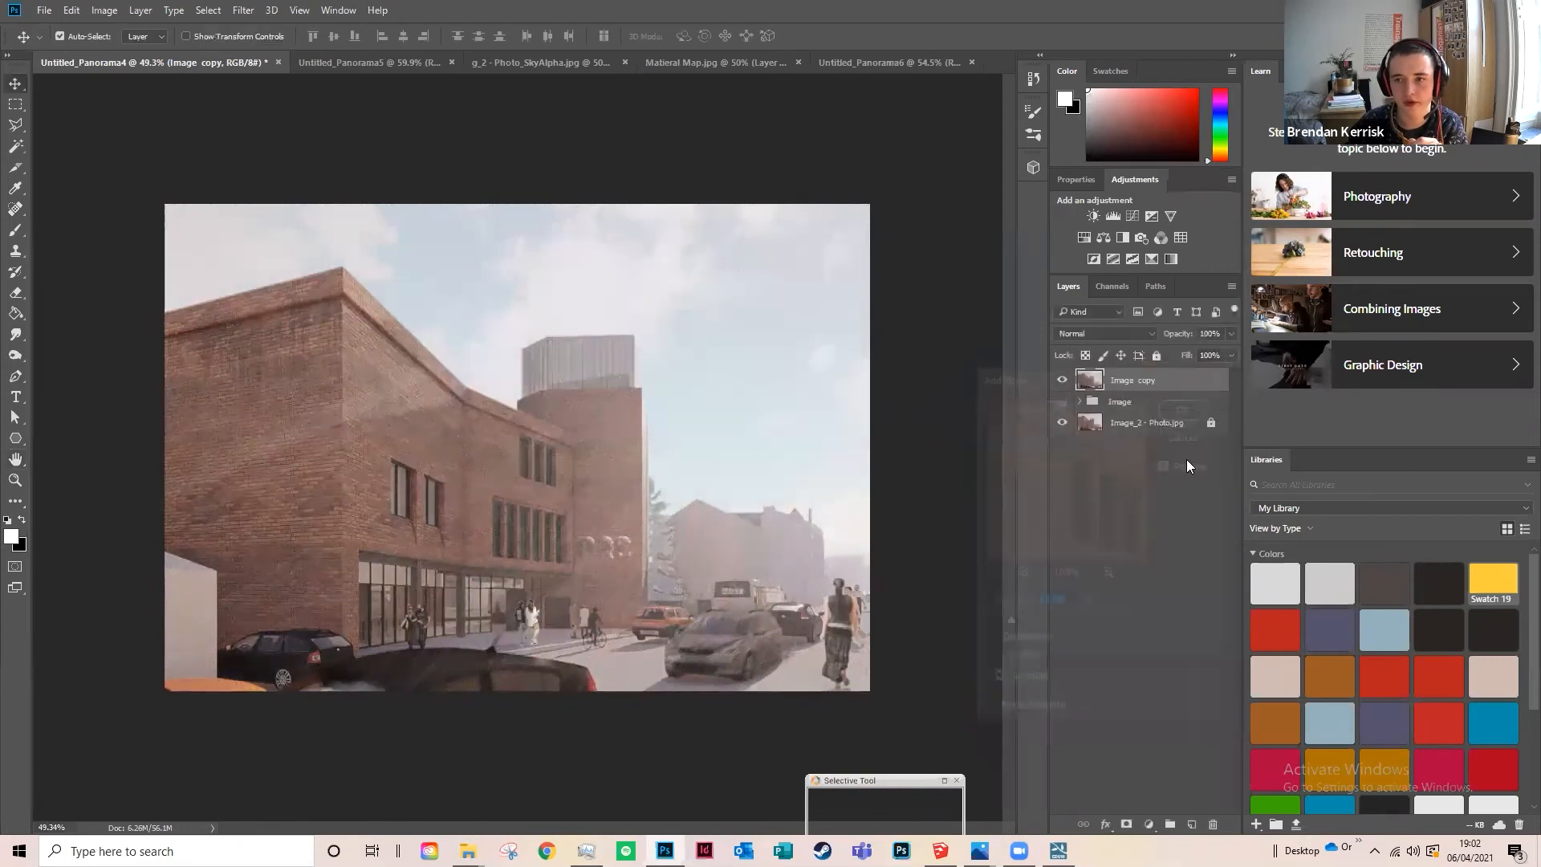
Step: Duplicate the merged Image copy layer as Image copy 2
right_click(1158, 384)
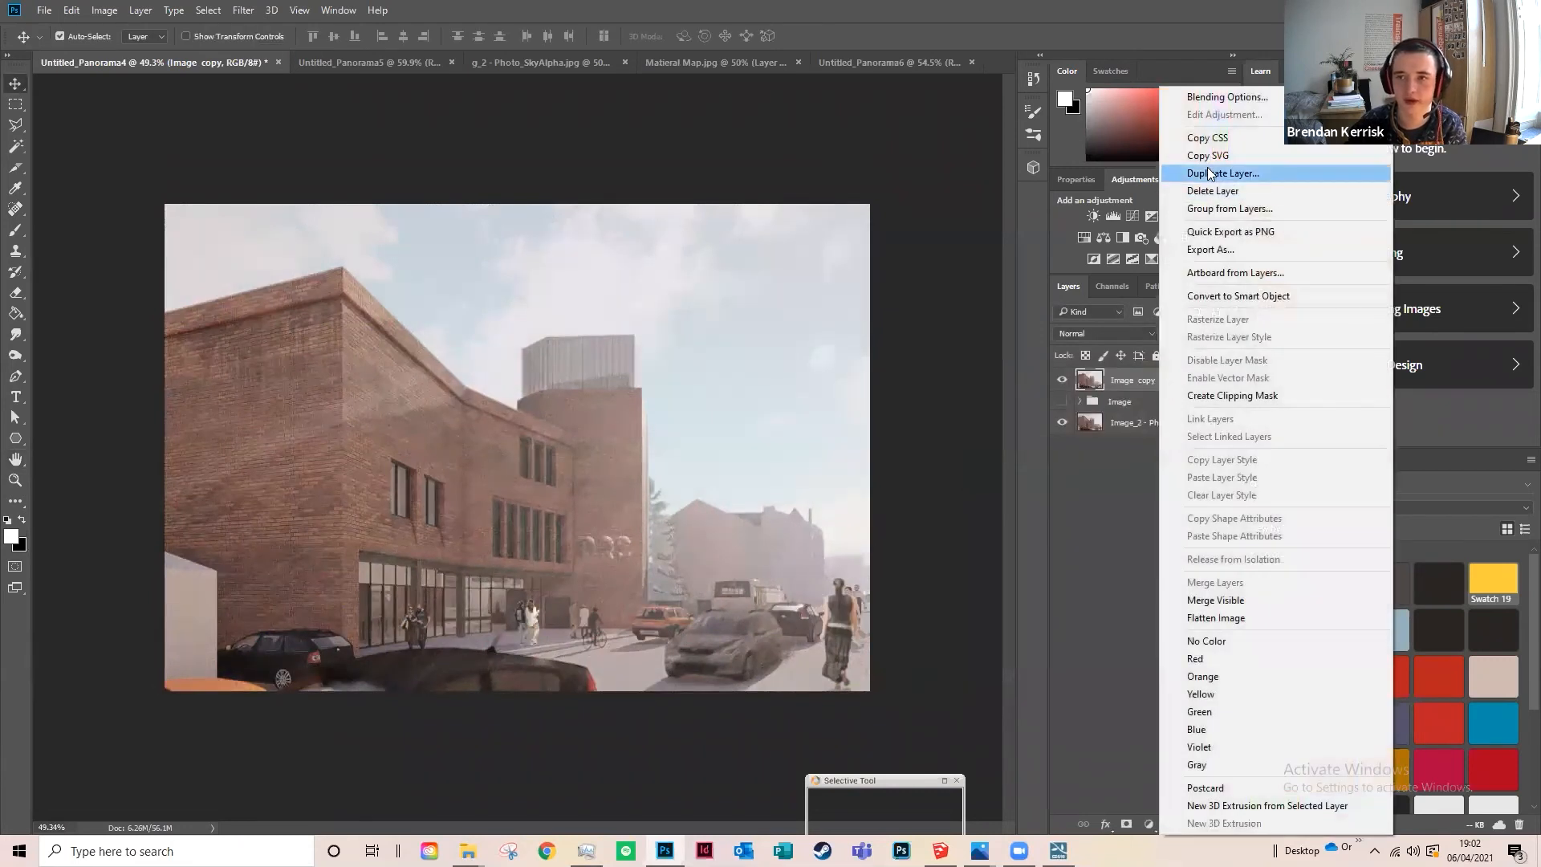
left_click(1252, 172)
key("Return")
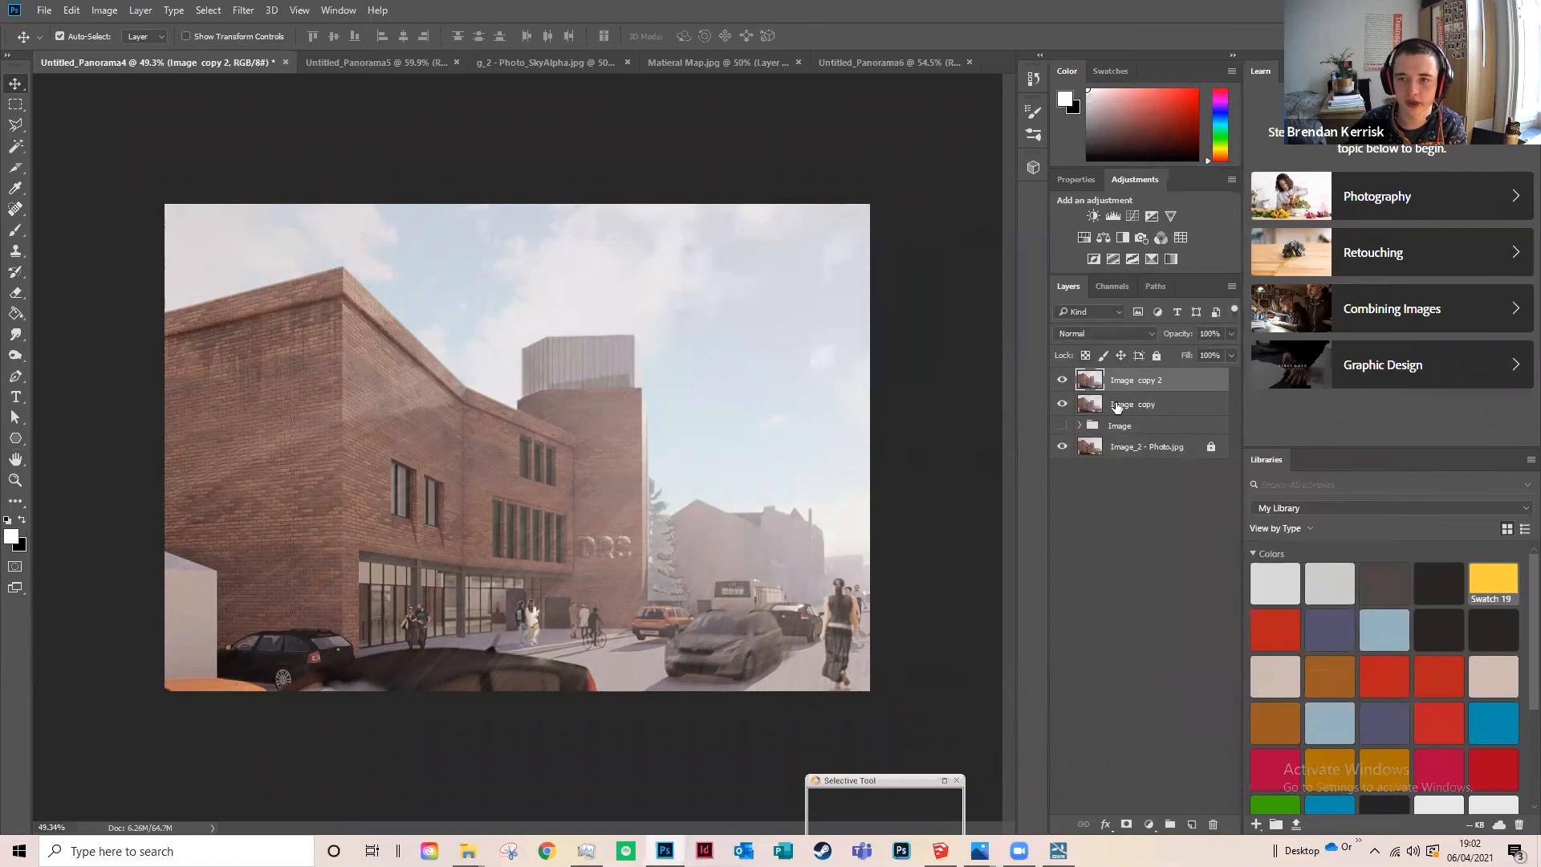
Step: Add 22.04% Gaussian noise to the Image copy 2 layer and toggle the layer's visibility to compare
left_click(246, 10)
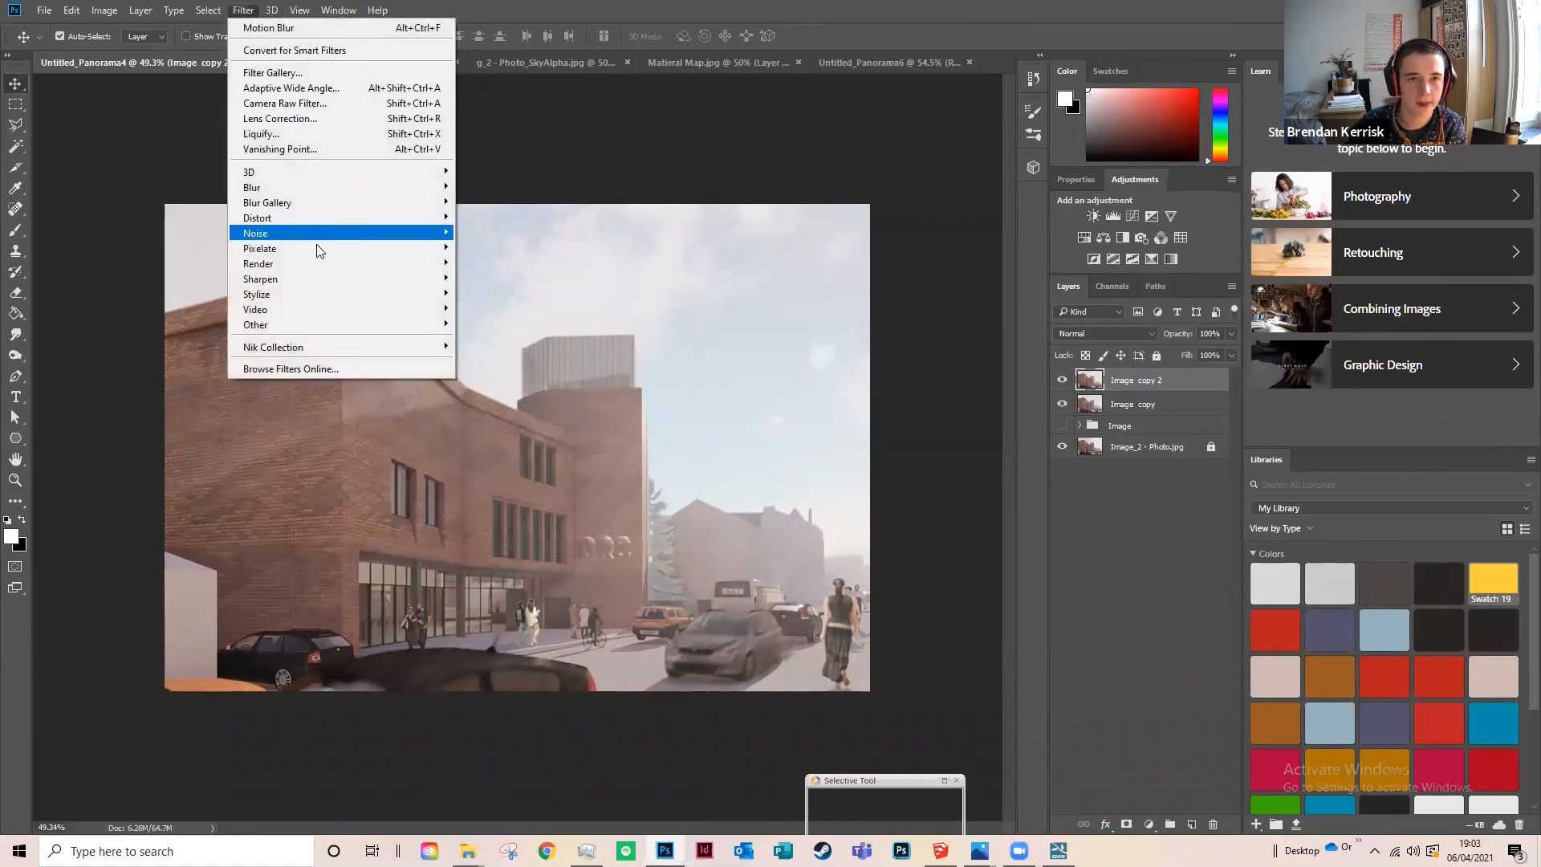
mouse_move(305, 233)
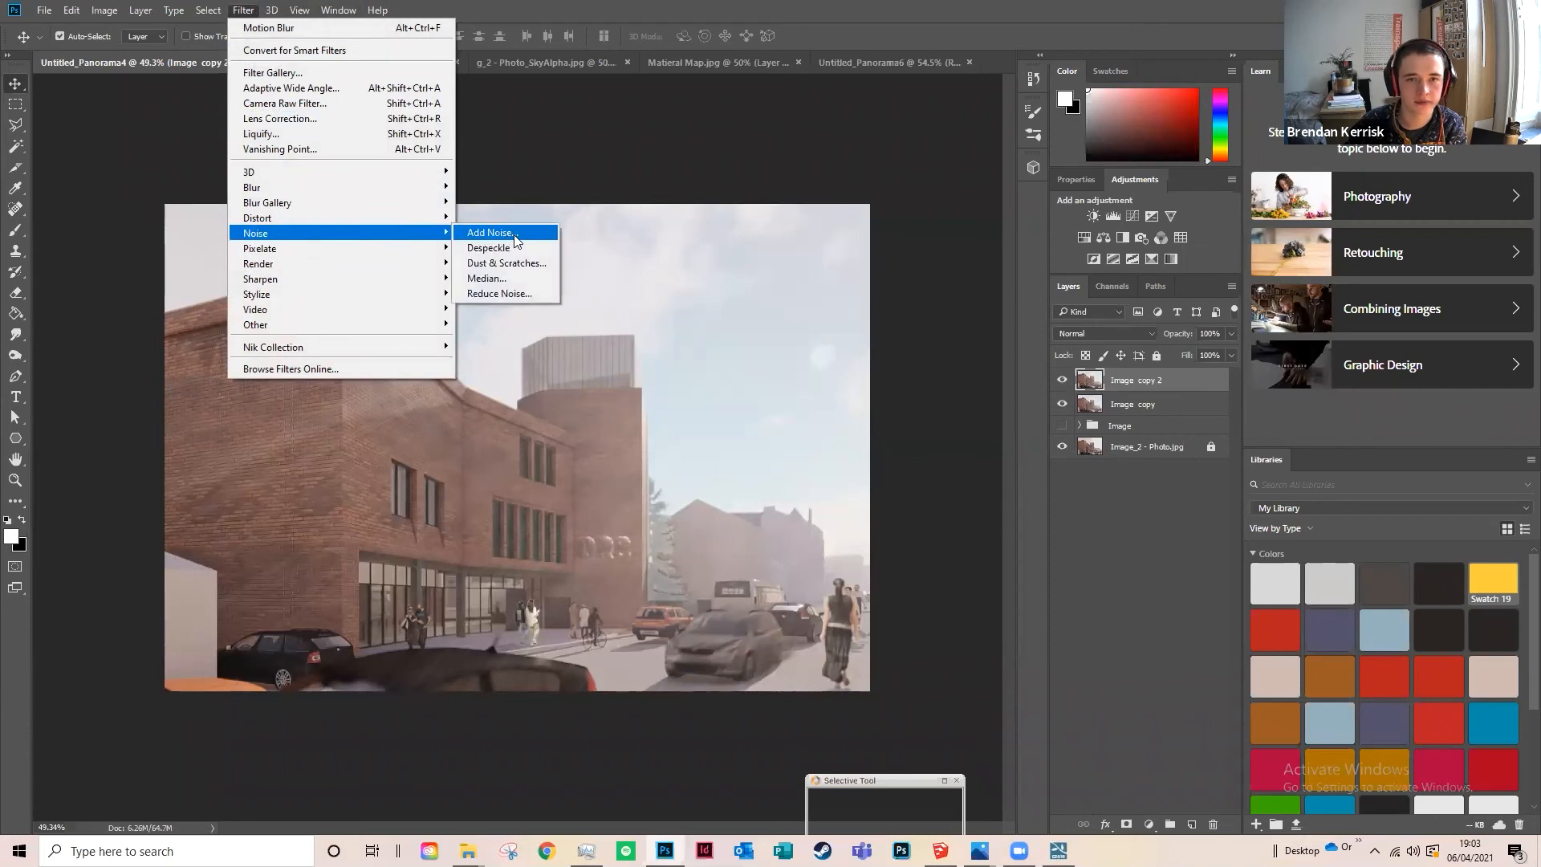
left_click(490, 232)
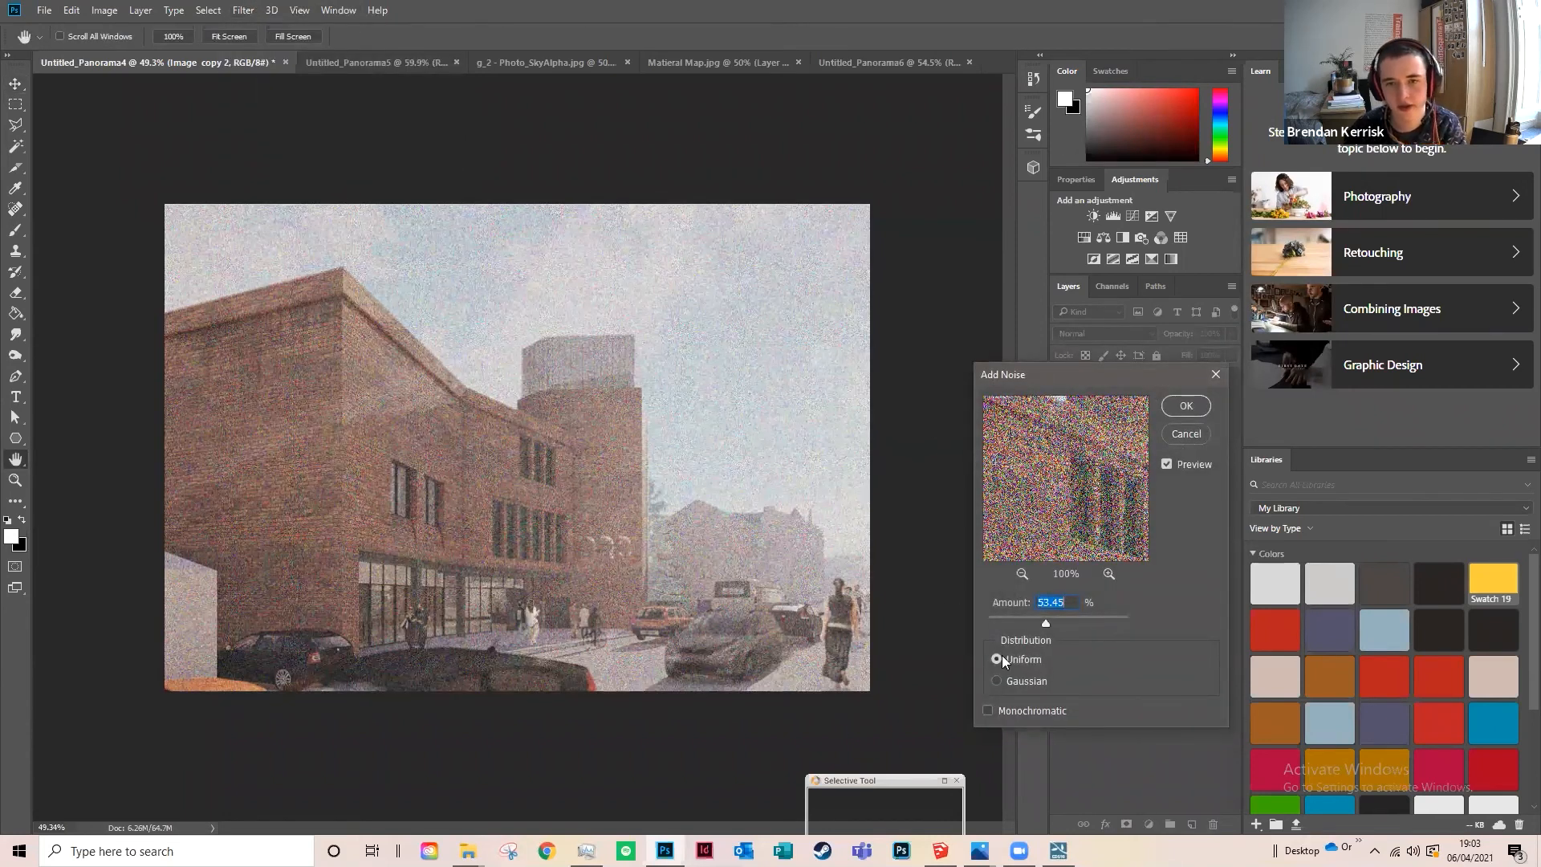
left_click(992, 681)
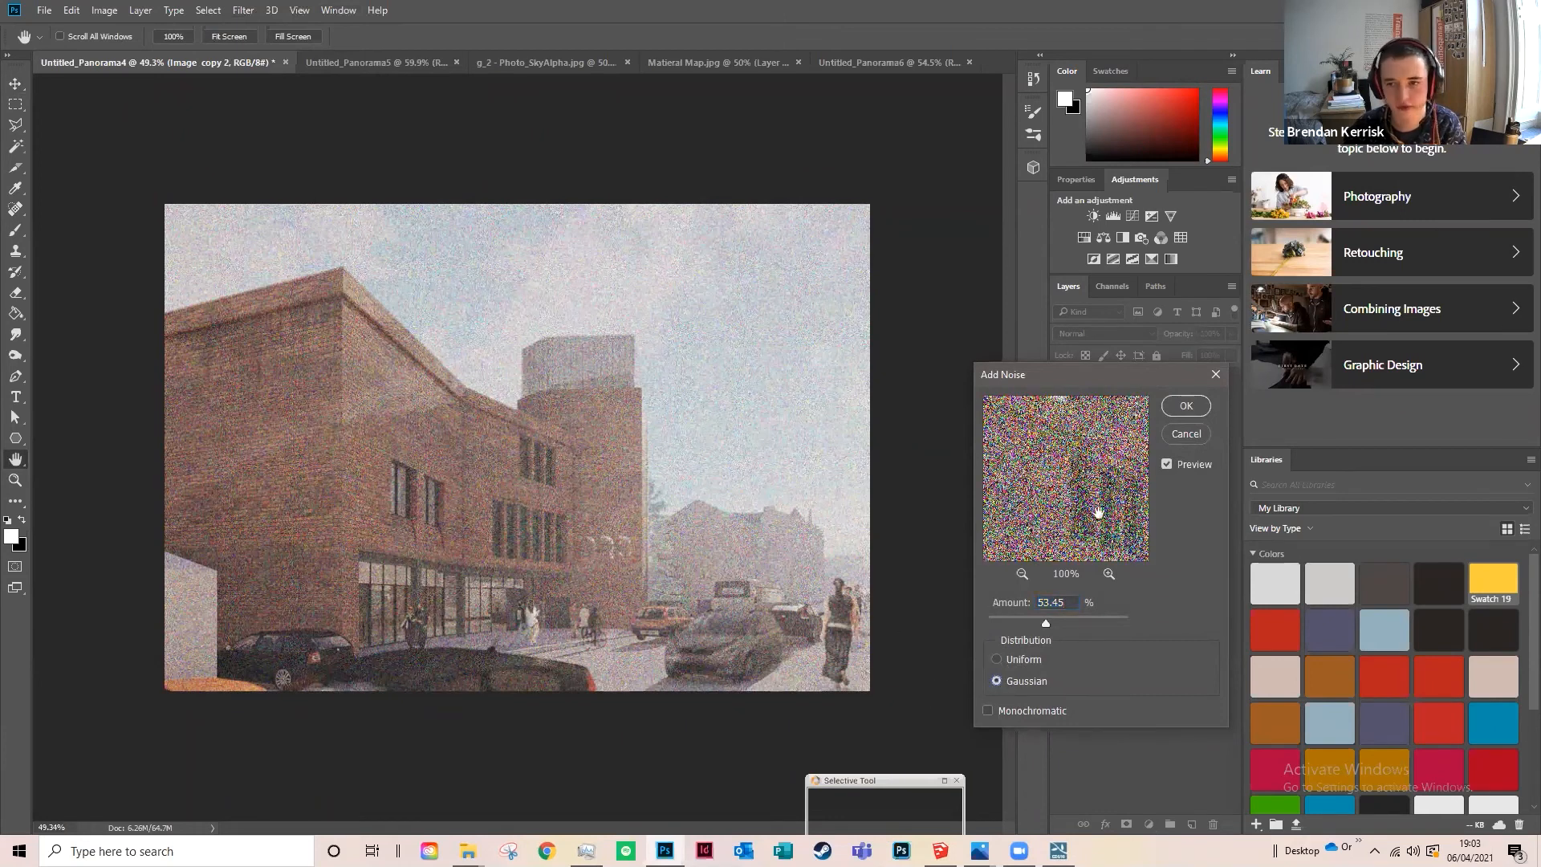
left_click(1025, 623)
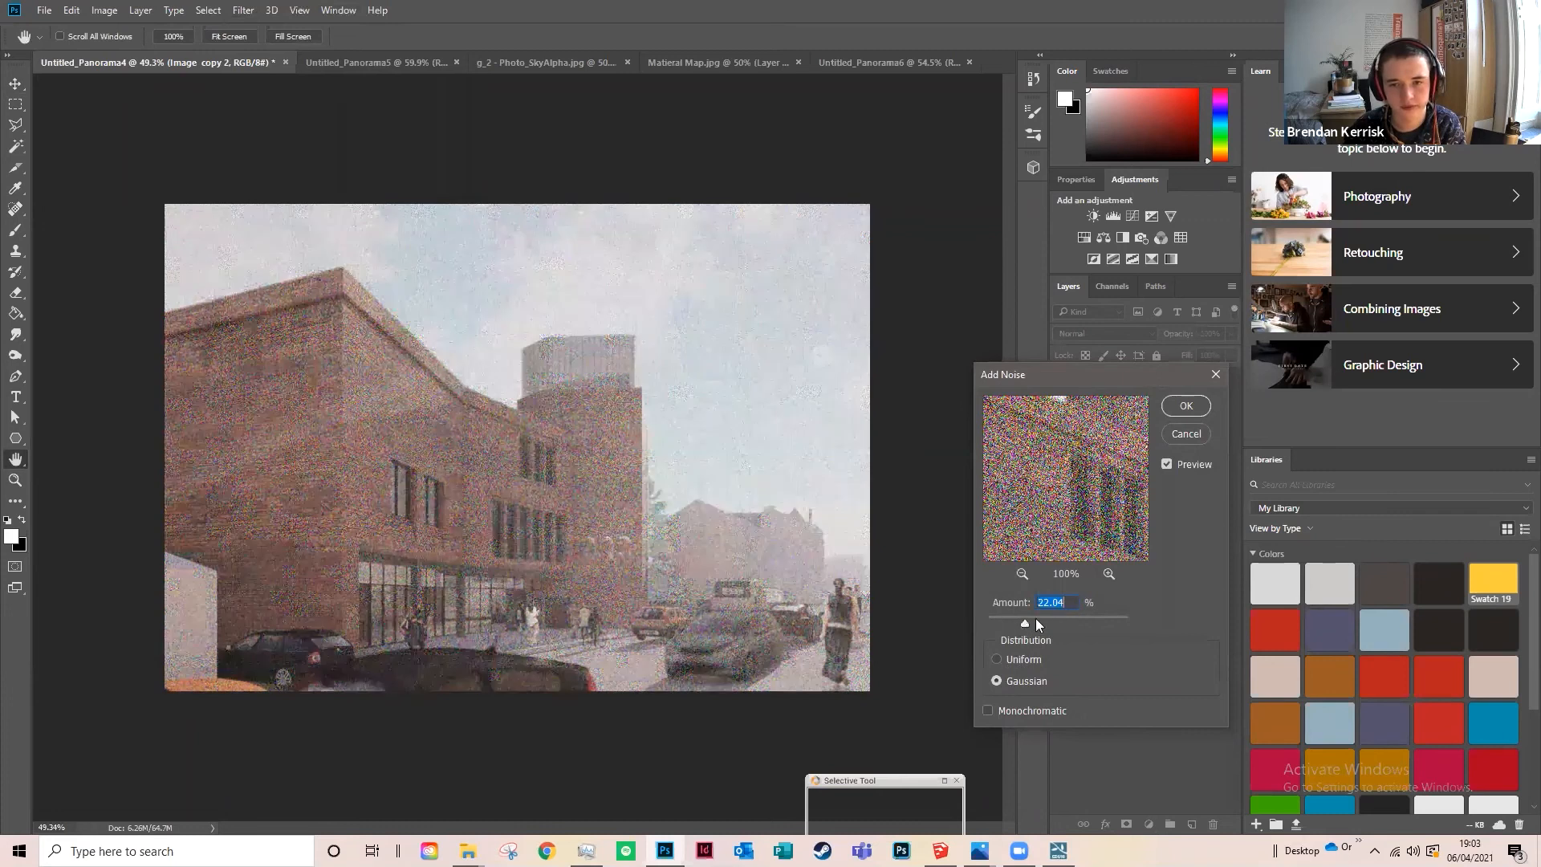
left_click(1185, 405)
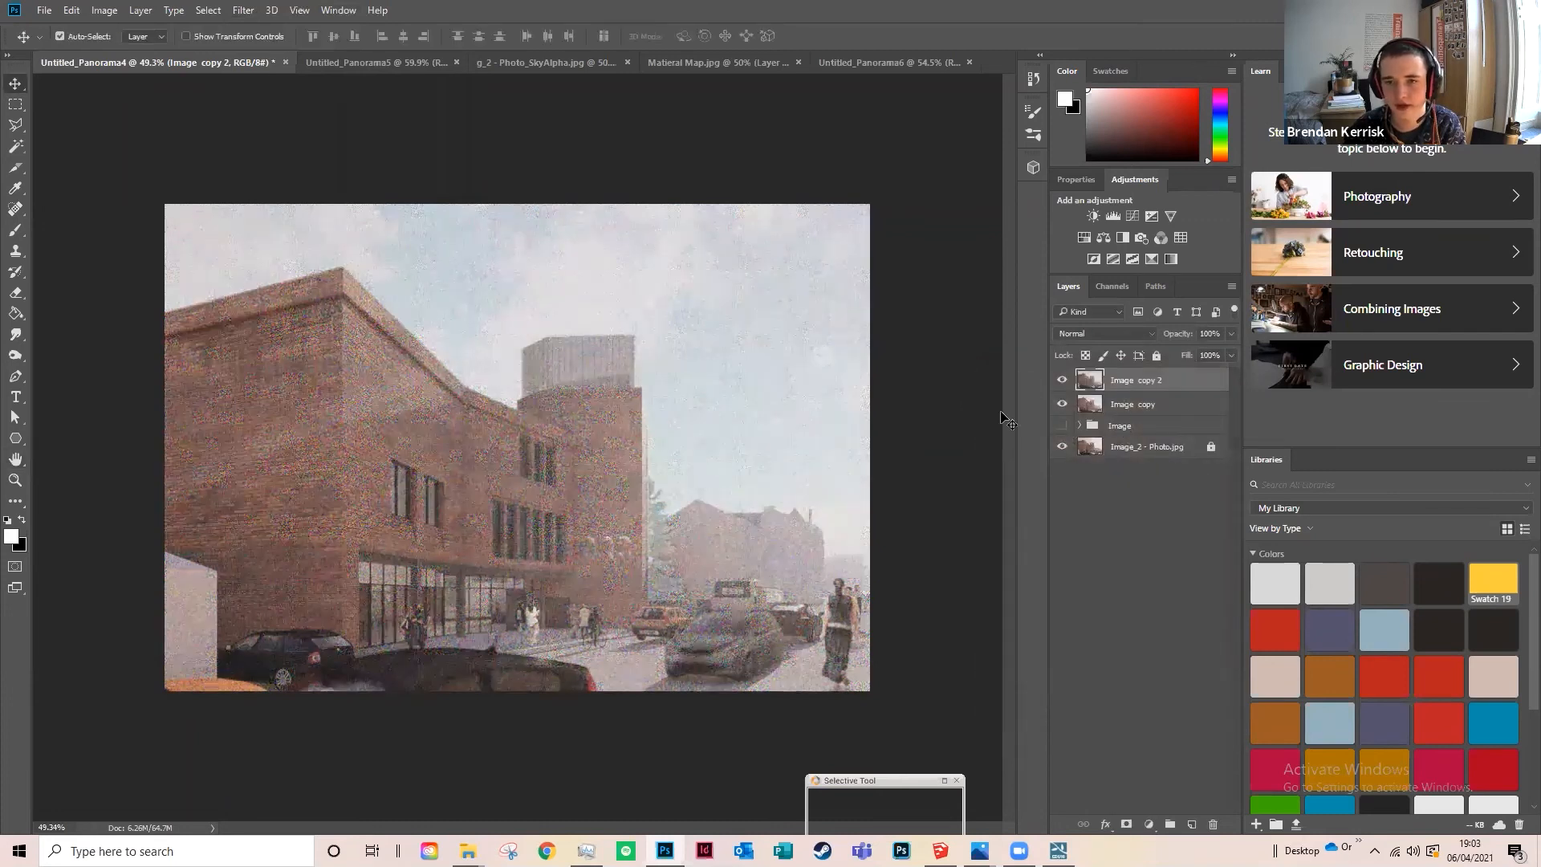
left_click(1064, 380)
left_click(1063, 381)
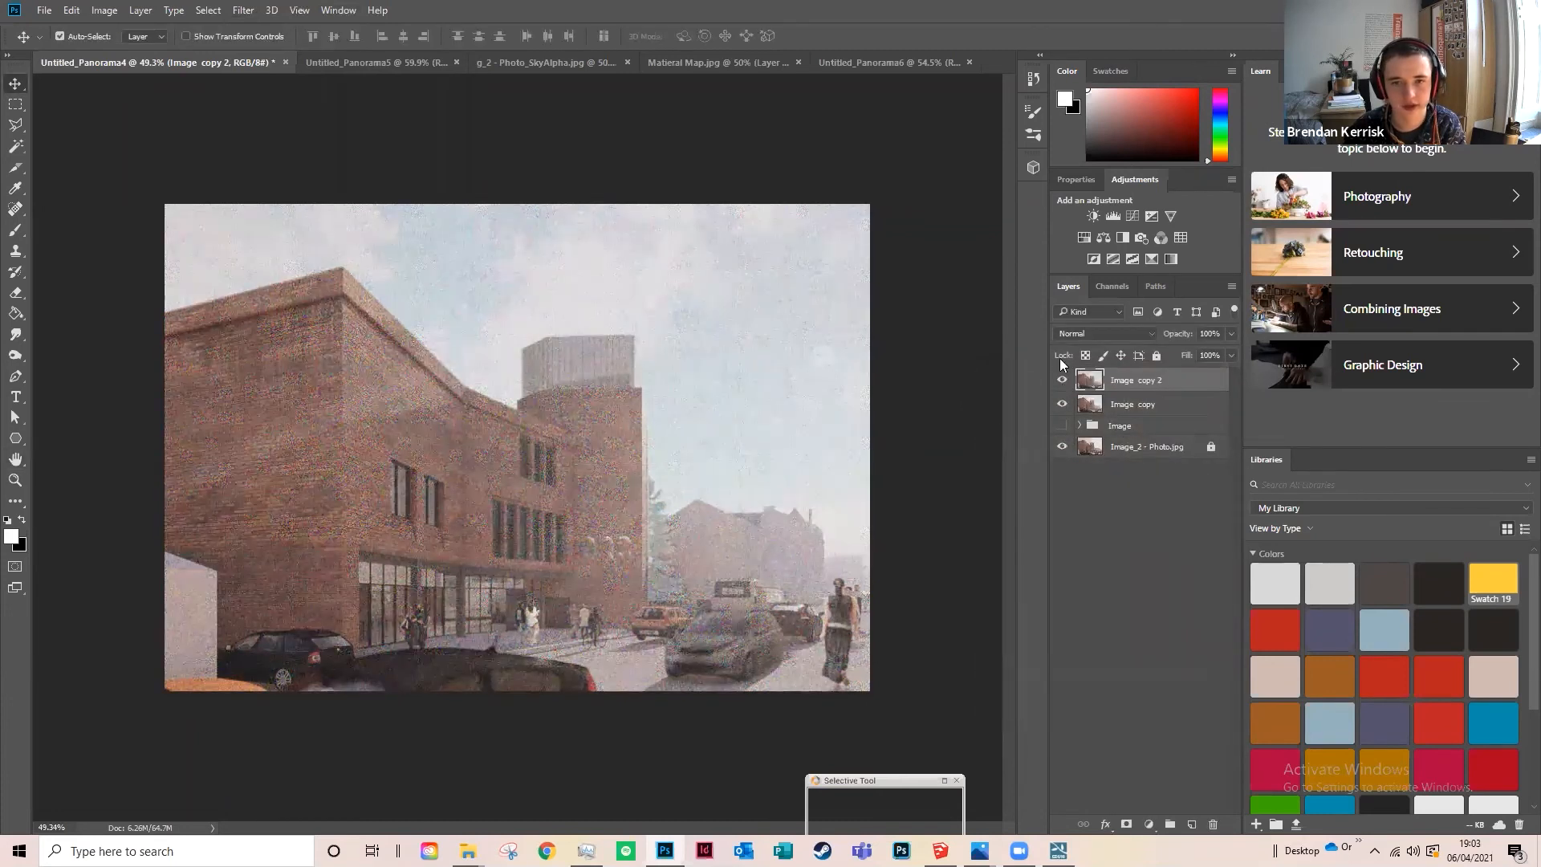
Step: Try different blend modes on Image copy 2, including Color Burn, Lighten, Screen, Linear Dodge (Add), Soft Light and Hard Mix
left_click(1090, 334)
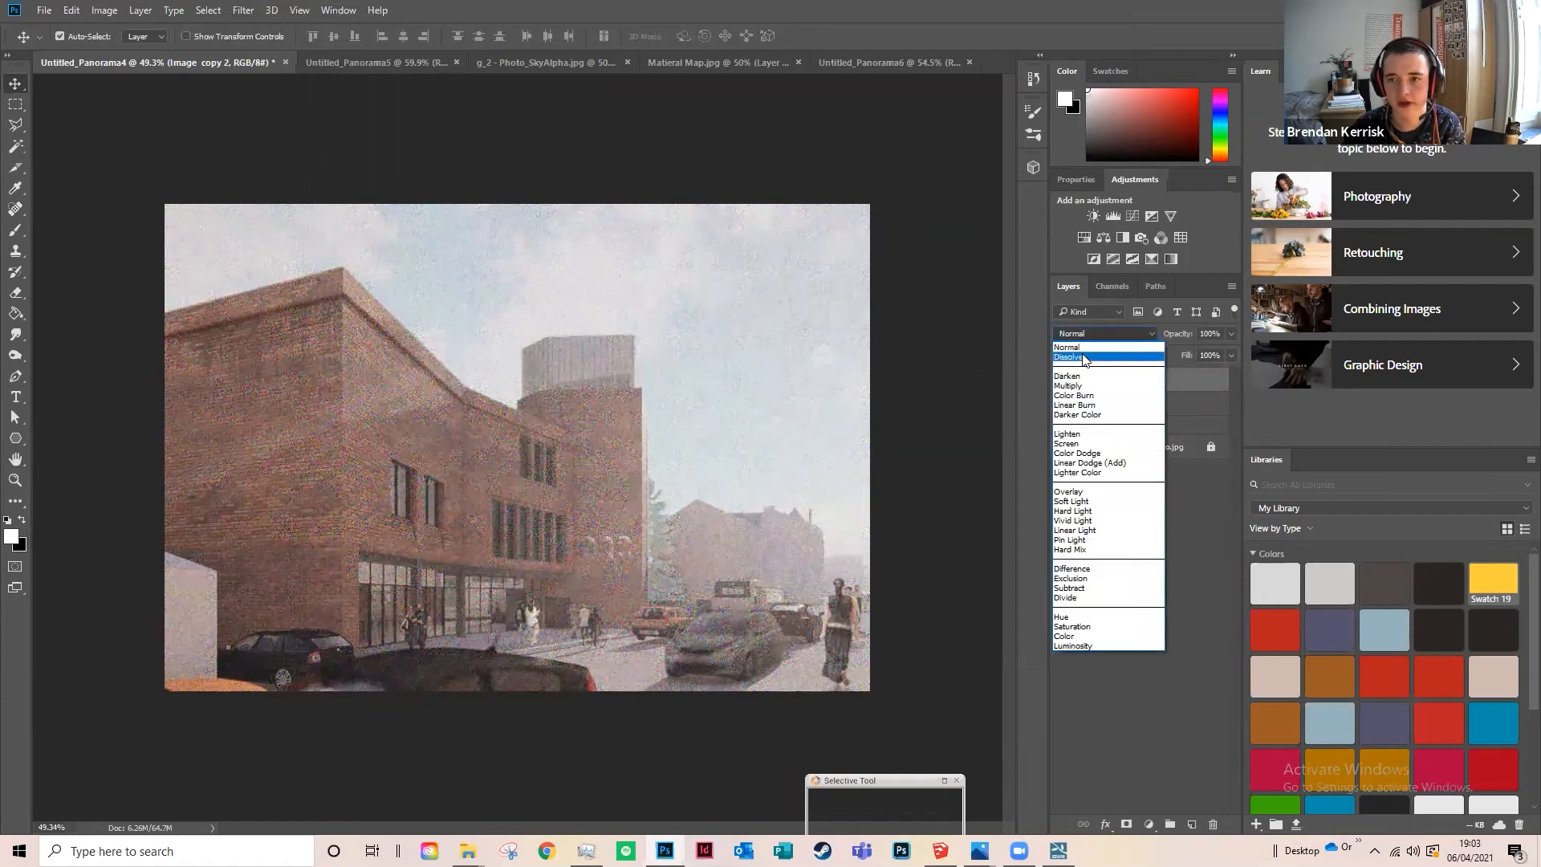
left_click(1093, 347)
scroll(1096, 329, "down", 5)
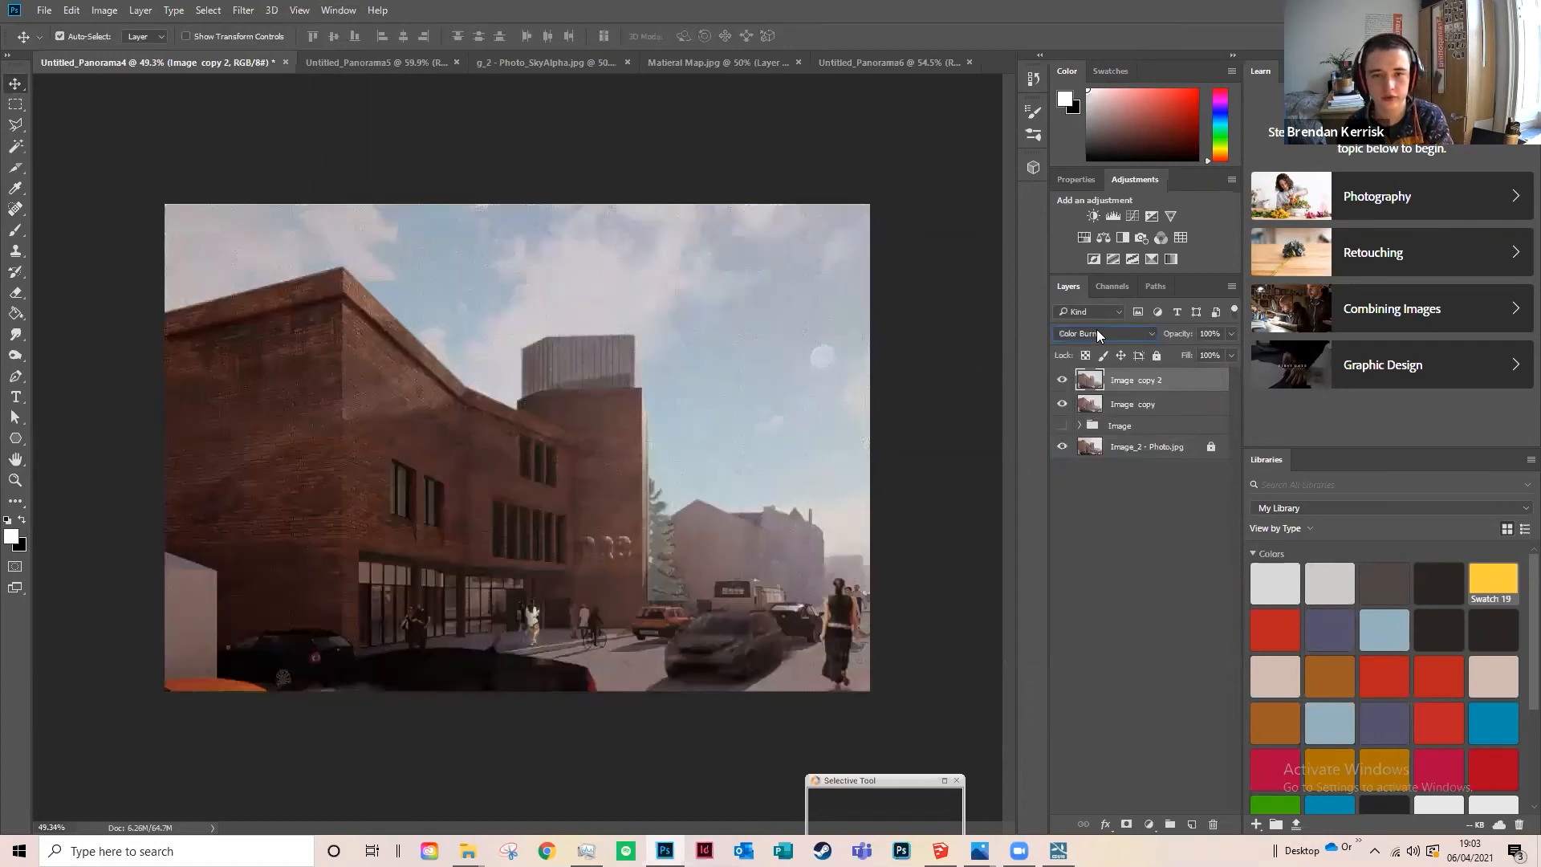
scroll(1096, 329, "down", 3)
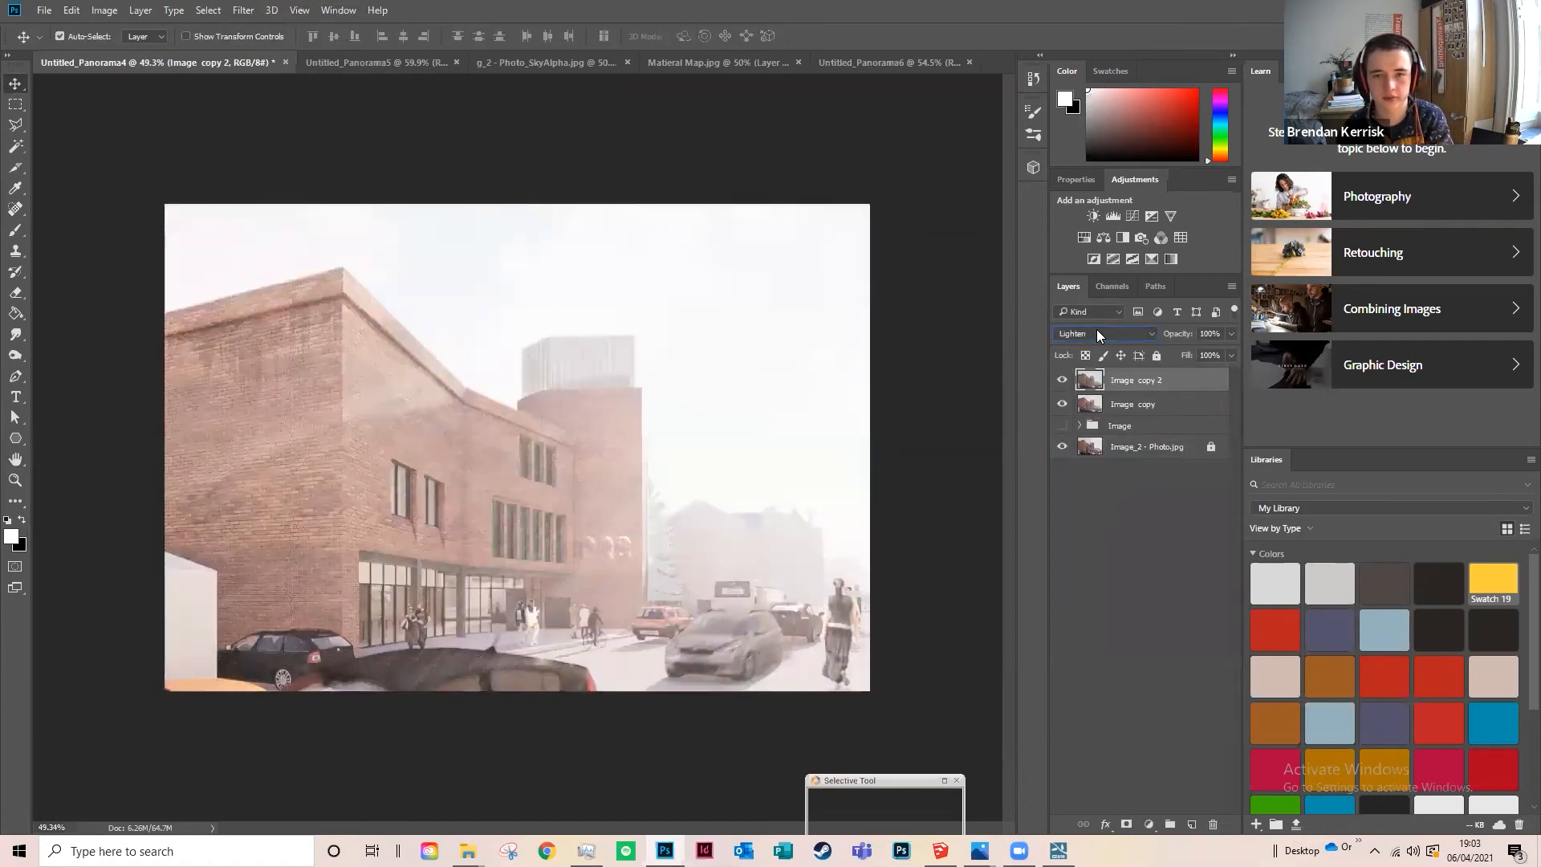
scroll(1096, 329, "up", 1)
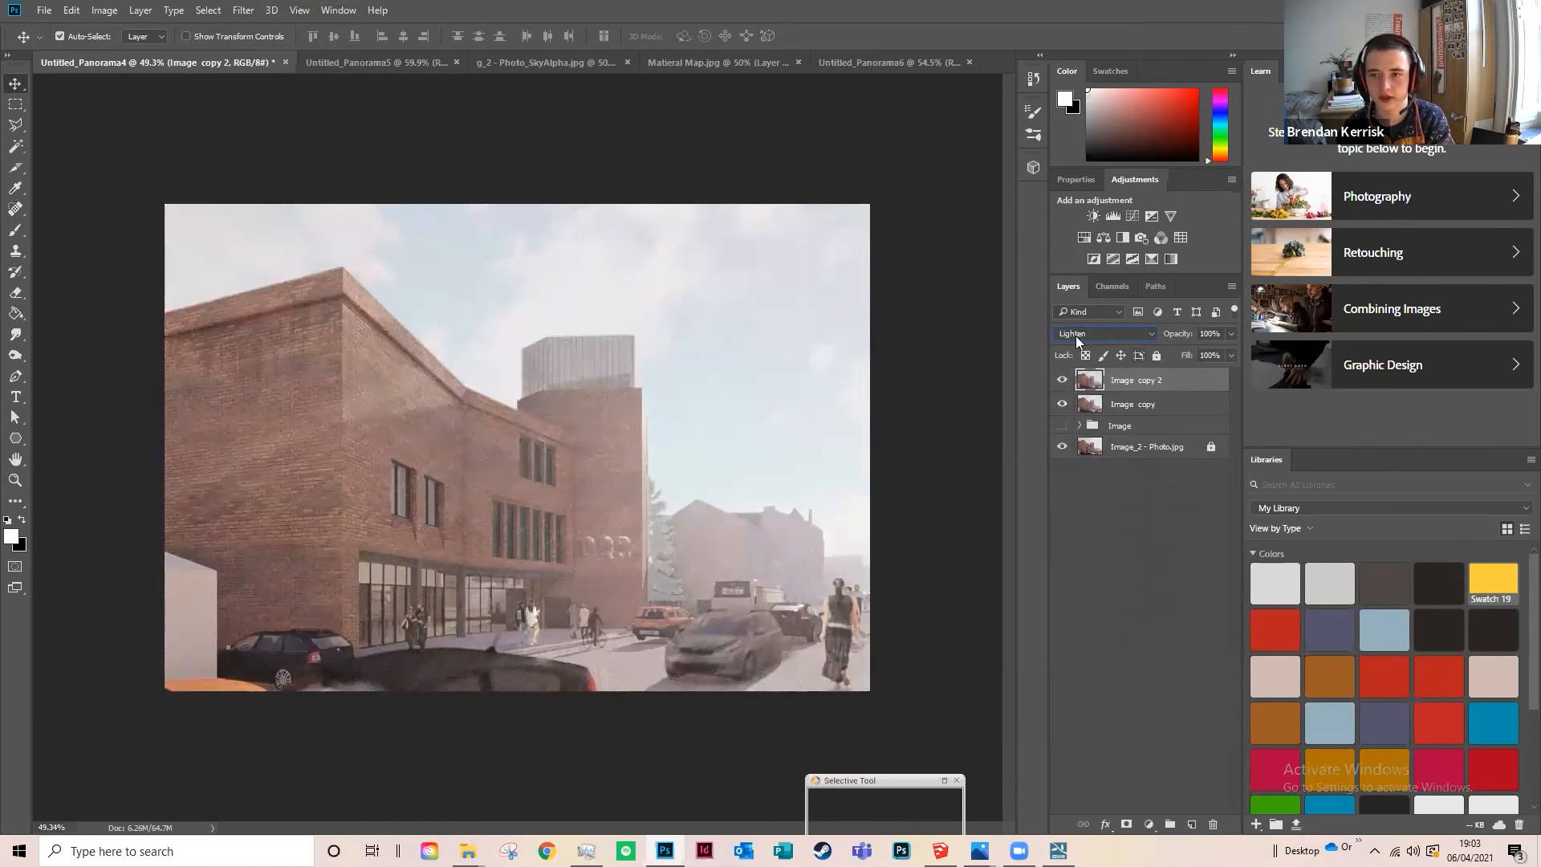
scroll(1080, 353, "down", 1)
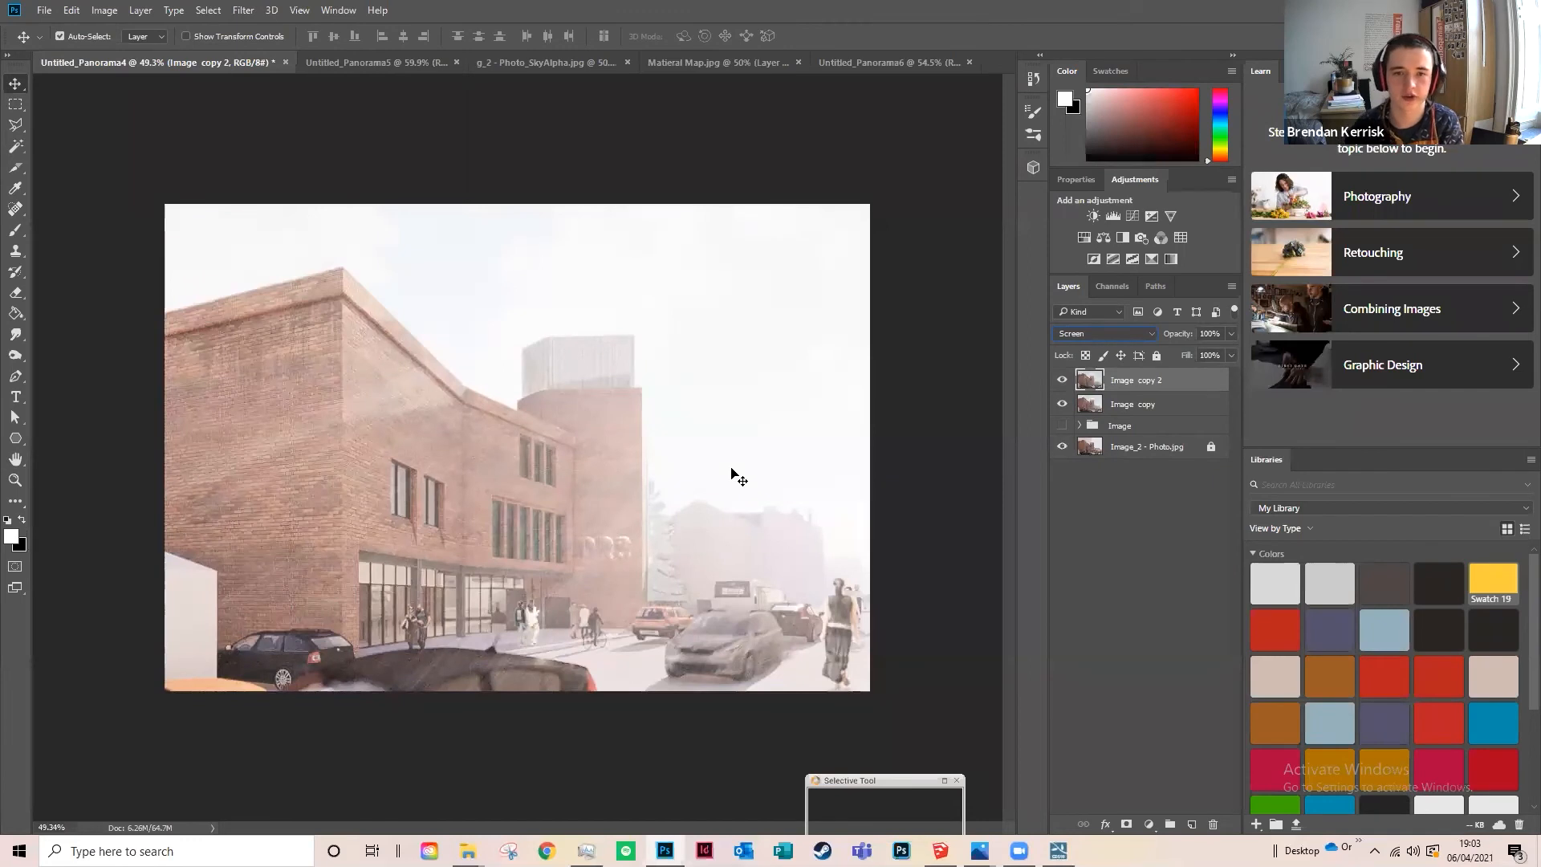
key("shift+plus")
key("shift+plus")
key("shift+plus")
key("shift+plus")
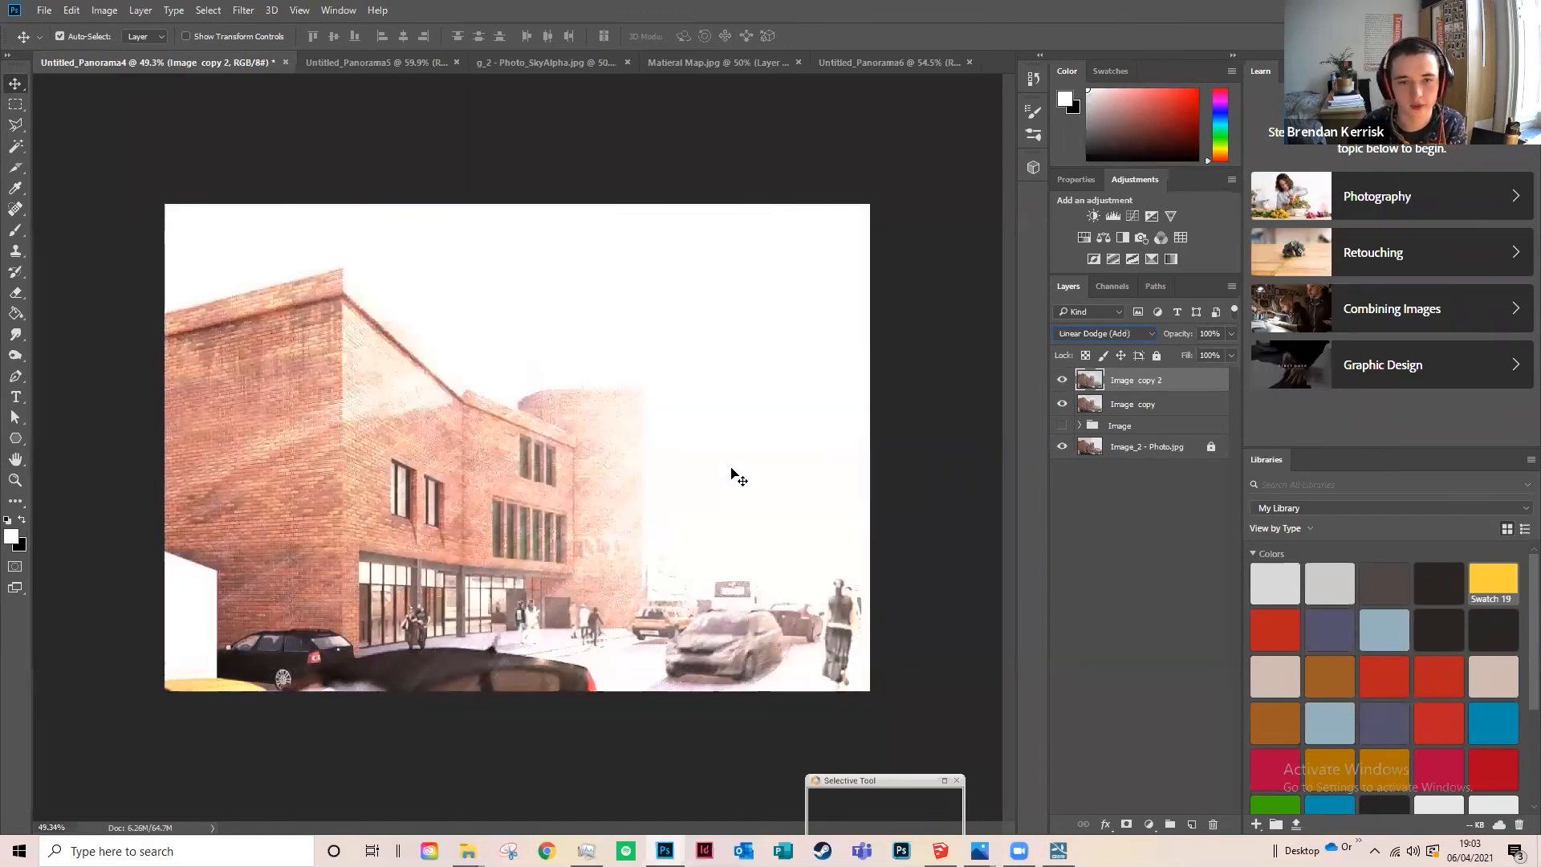
key("shift+plus")
key("shift+plus")
key("shift+plus")
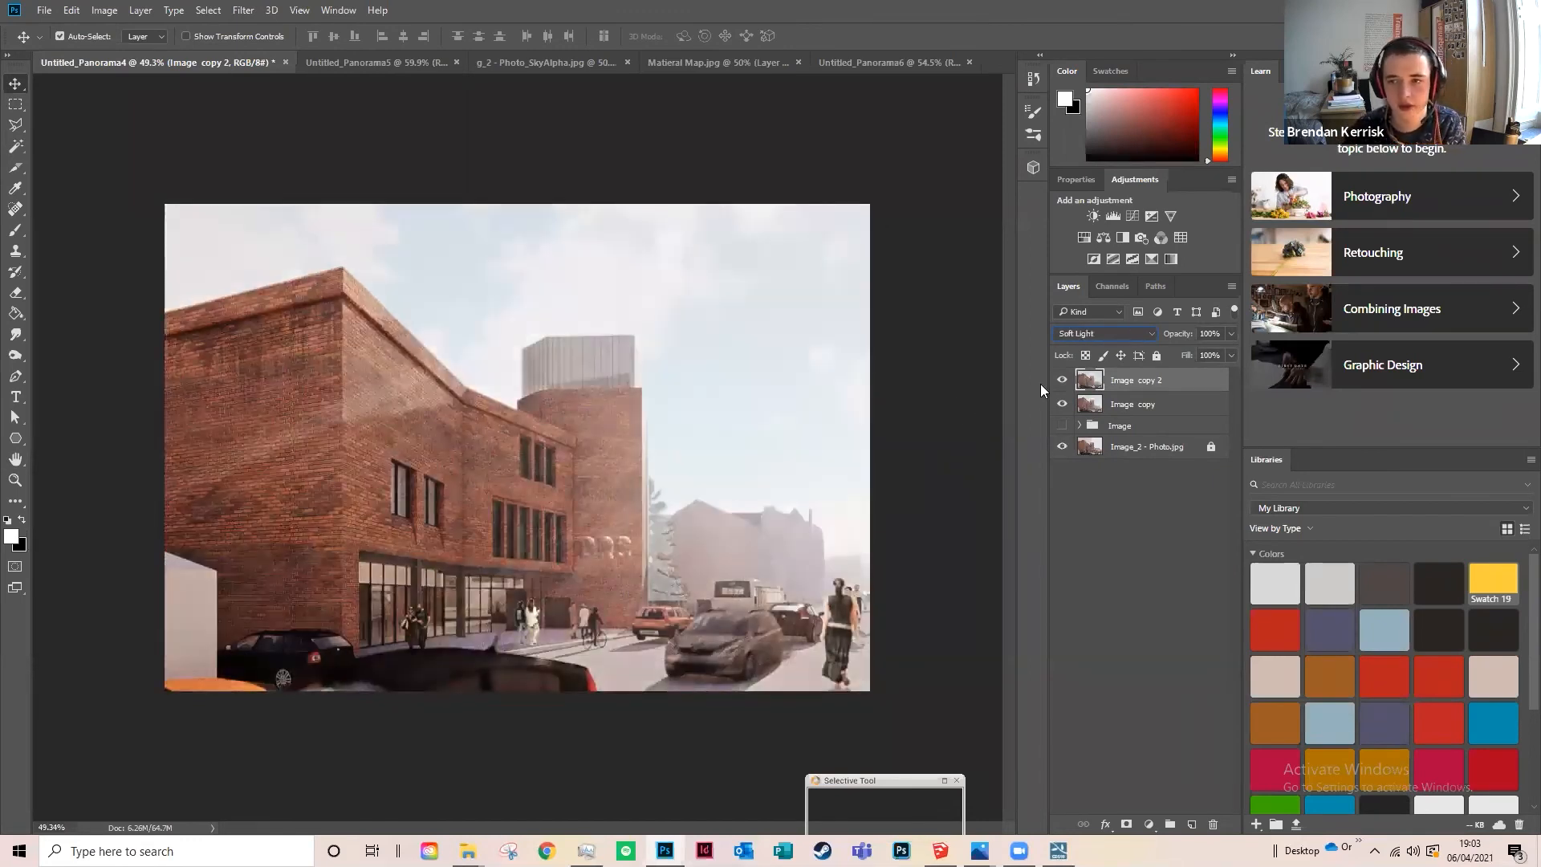
key("shift+plus")
key("shift+plus")
key("shift+minus")
key("shift+plus")
key("shift+plus")
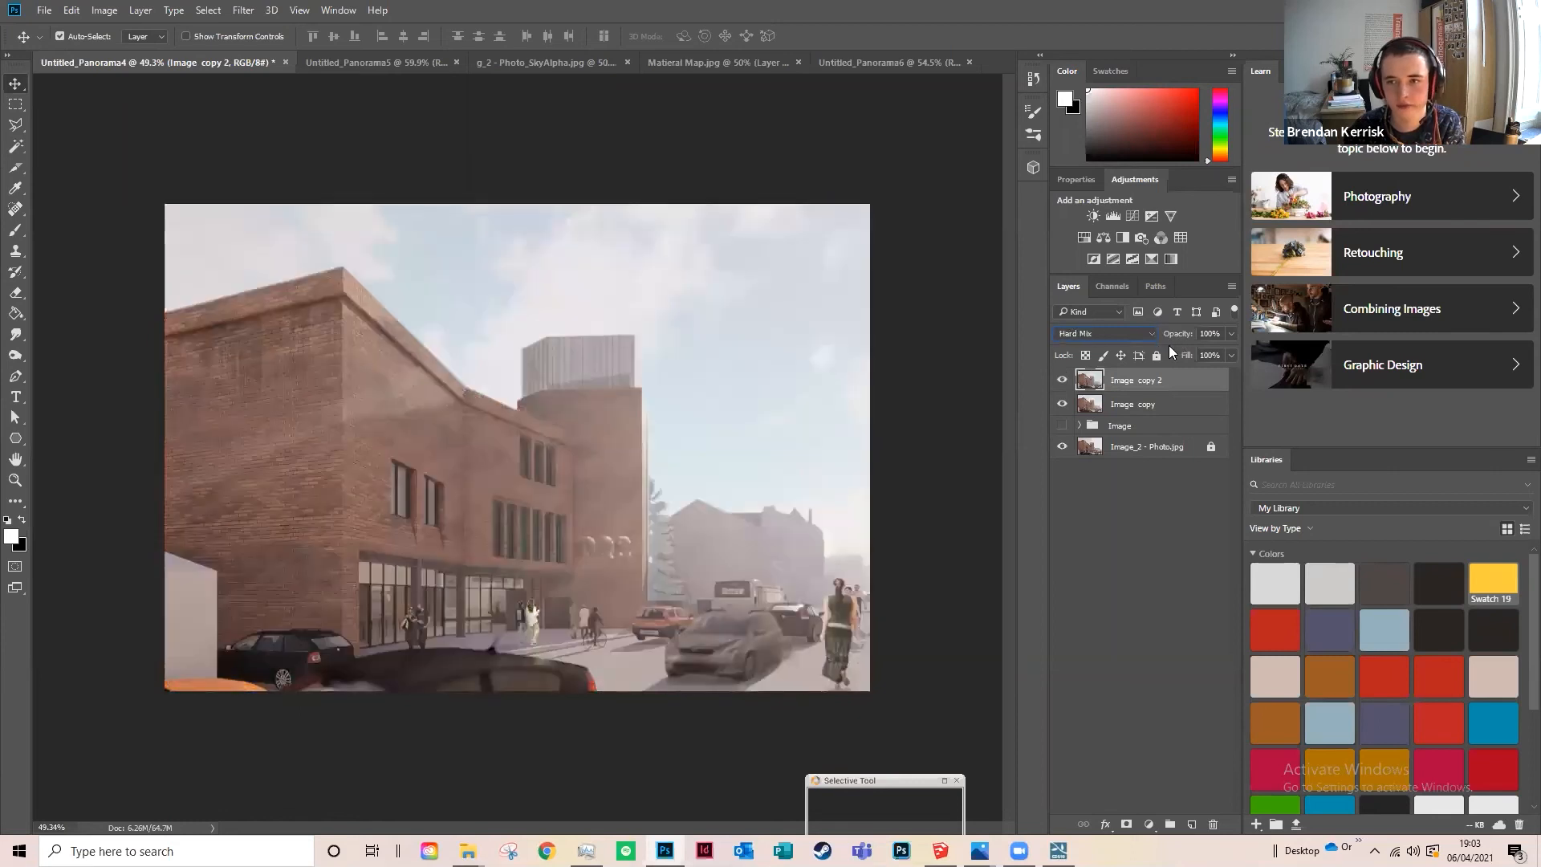
key("shift+plus")
key("shift+plus")
Step: Set the Image copy 2 layer's blend mode to Multiply and its opacity to 50%
scroll(1140, 350, "up", 17)
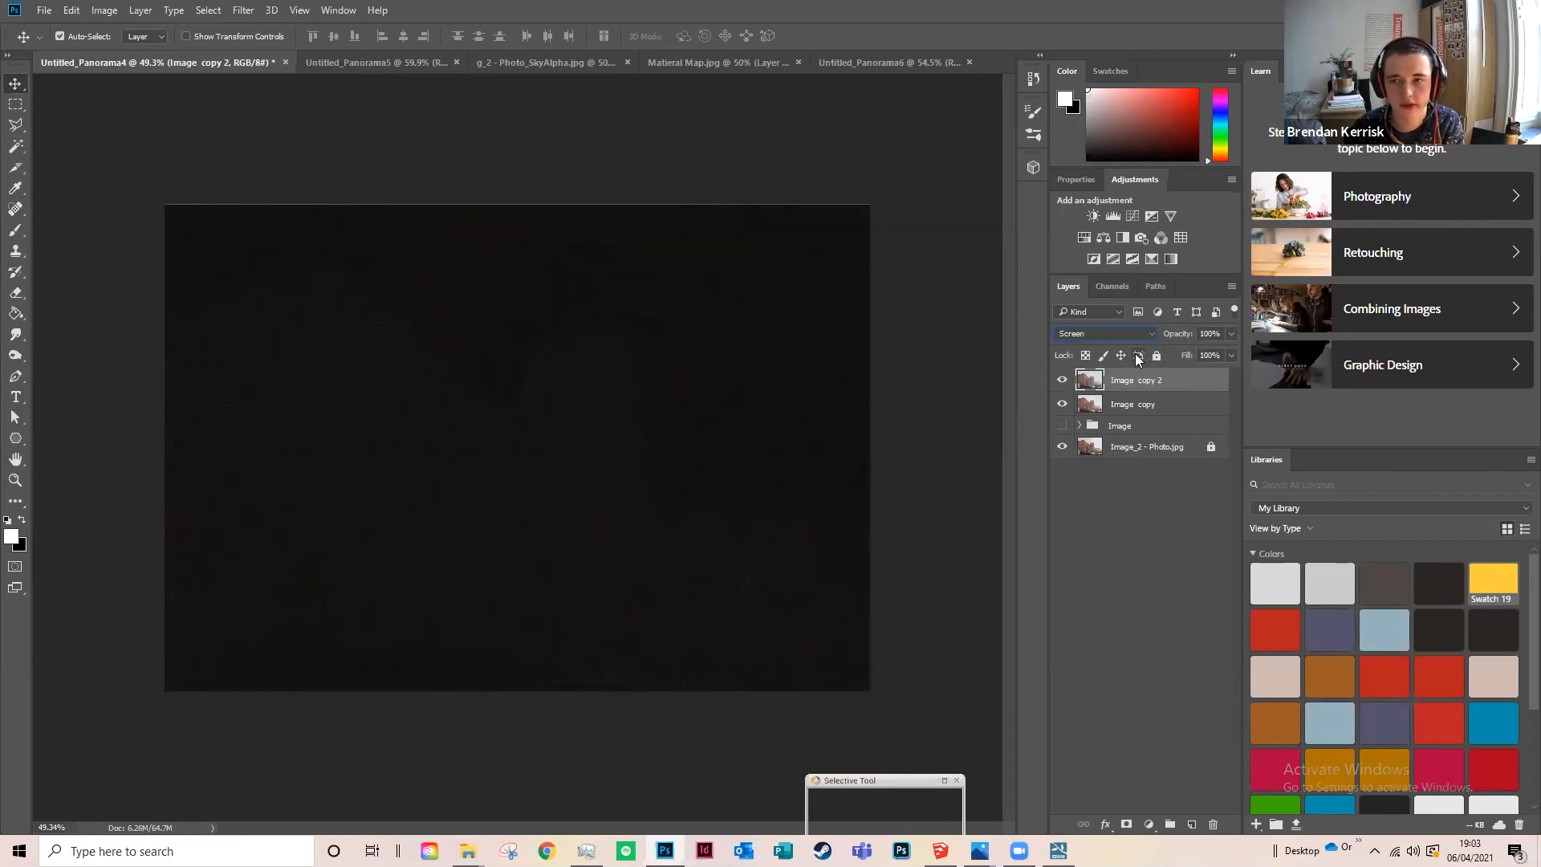
left_click(1230, 335)
mouse_move(1189, 353)
left_mouse_down()
mouse_move(1175, 348)
mouse_move(1195, 352)
left_mouse_up()
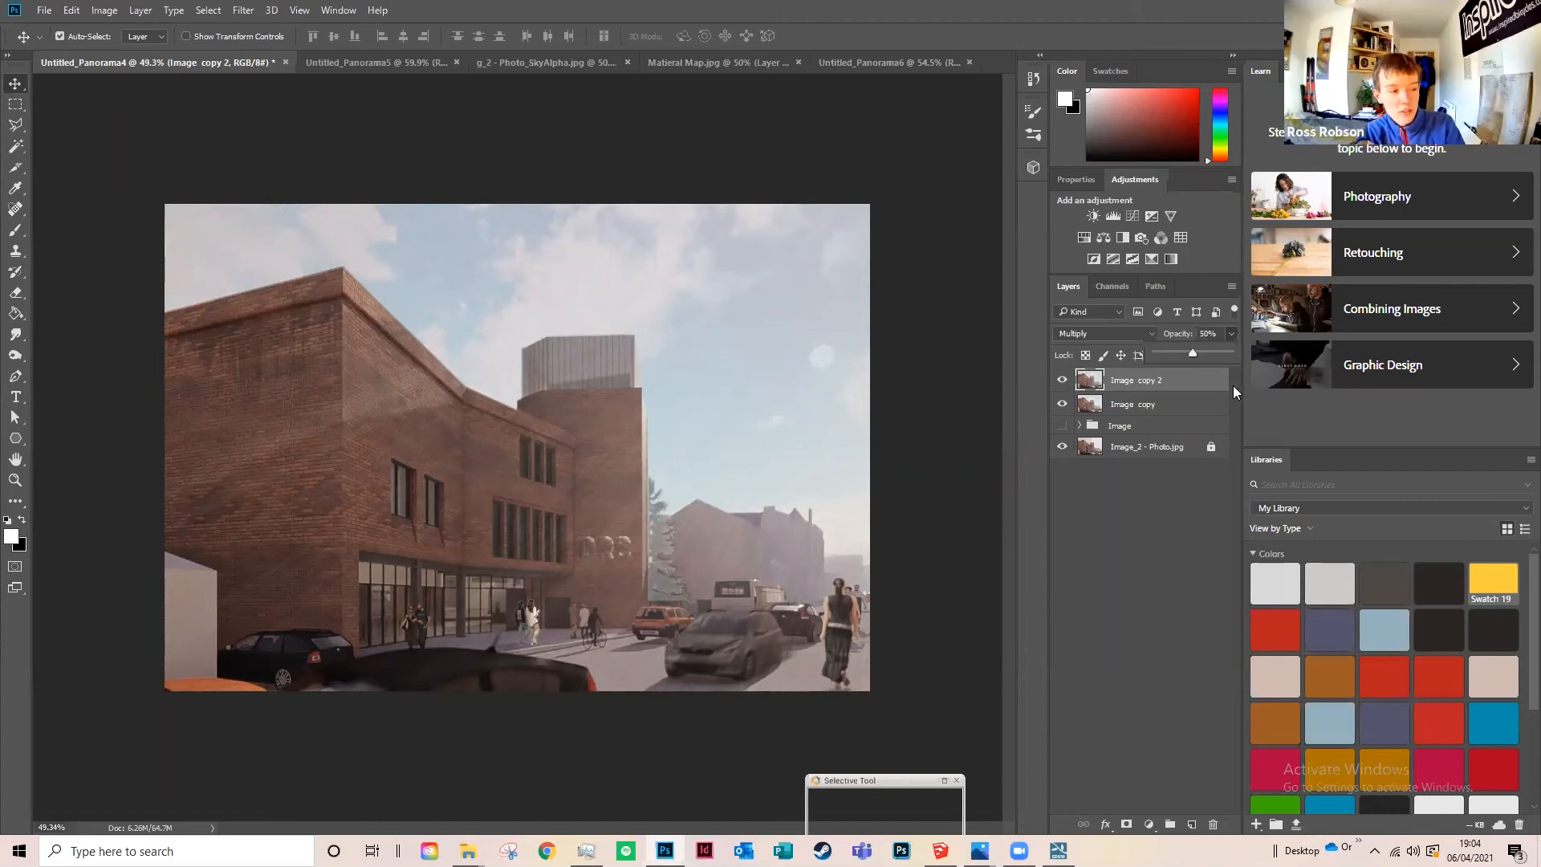
key("Return")
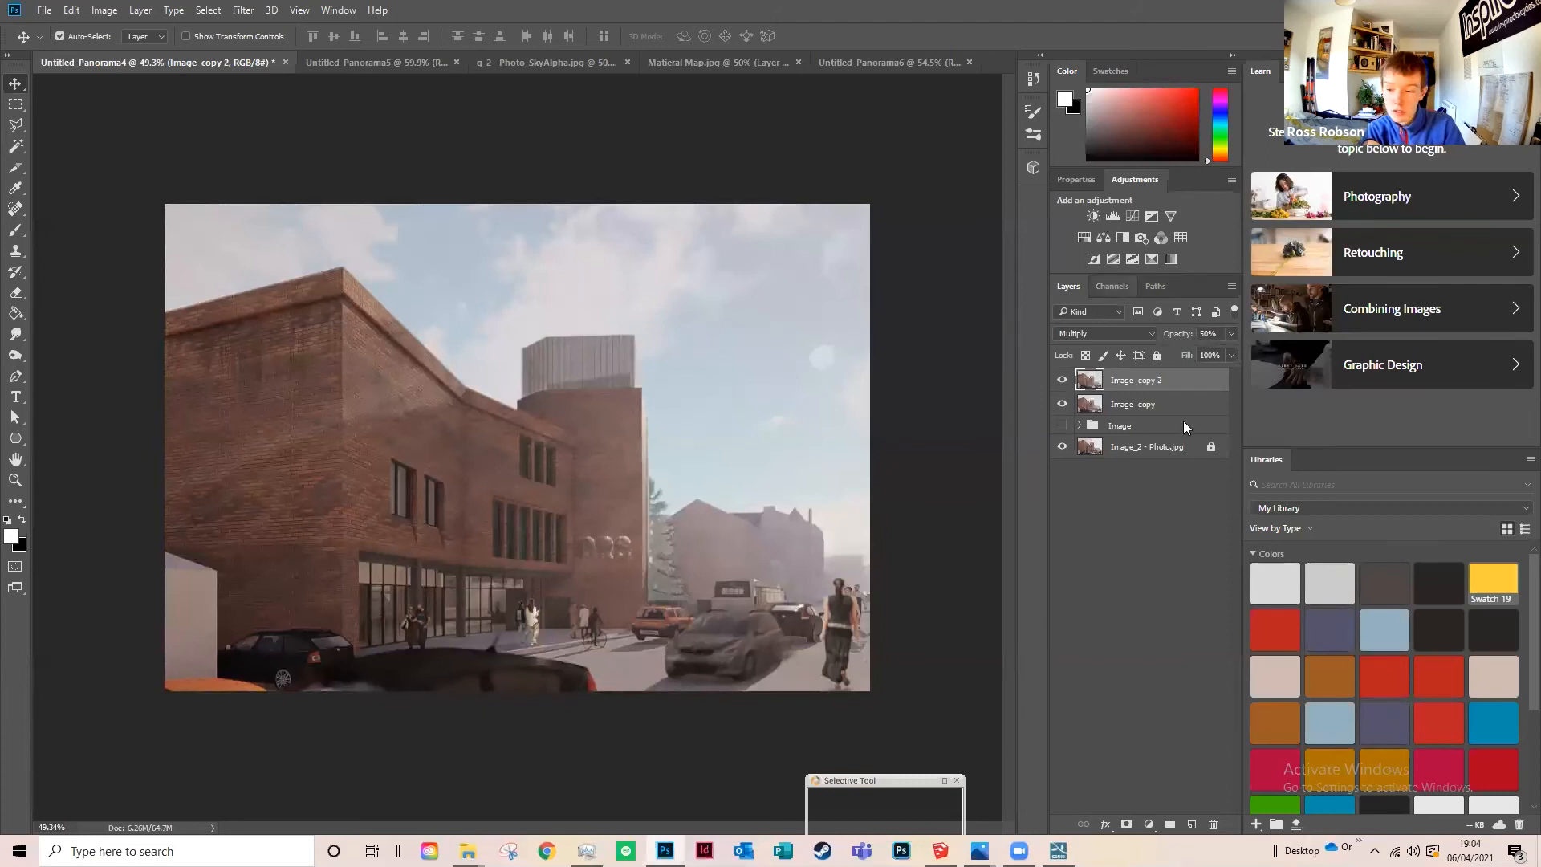
left_click(1088, 180)
left_click(349, 9)
mouse_move(379, 45)
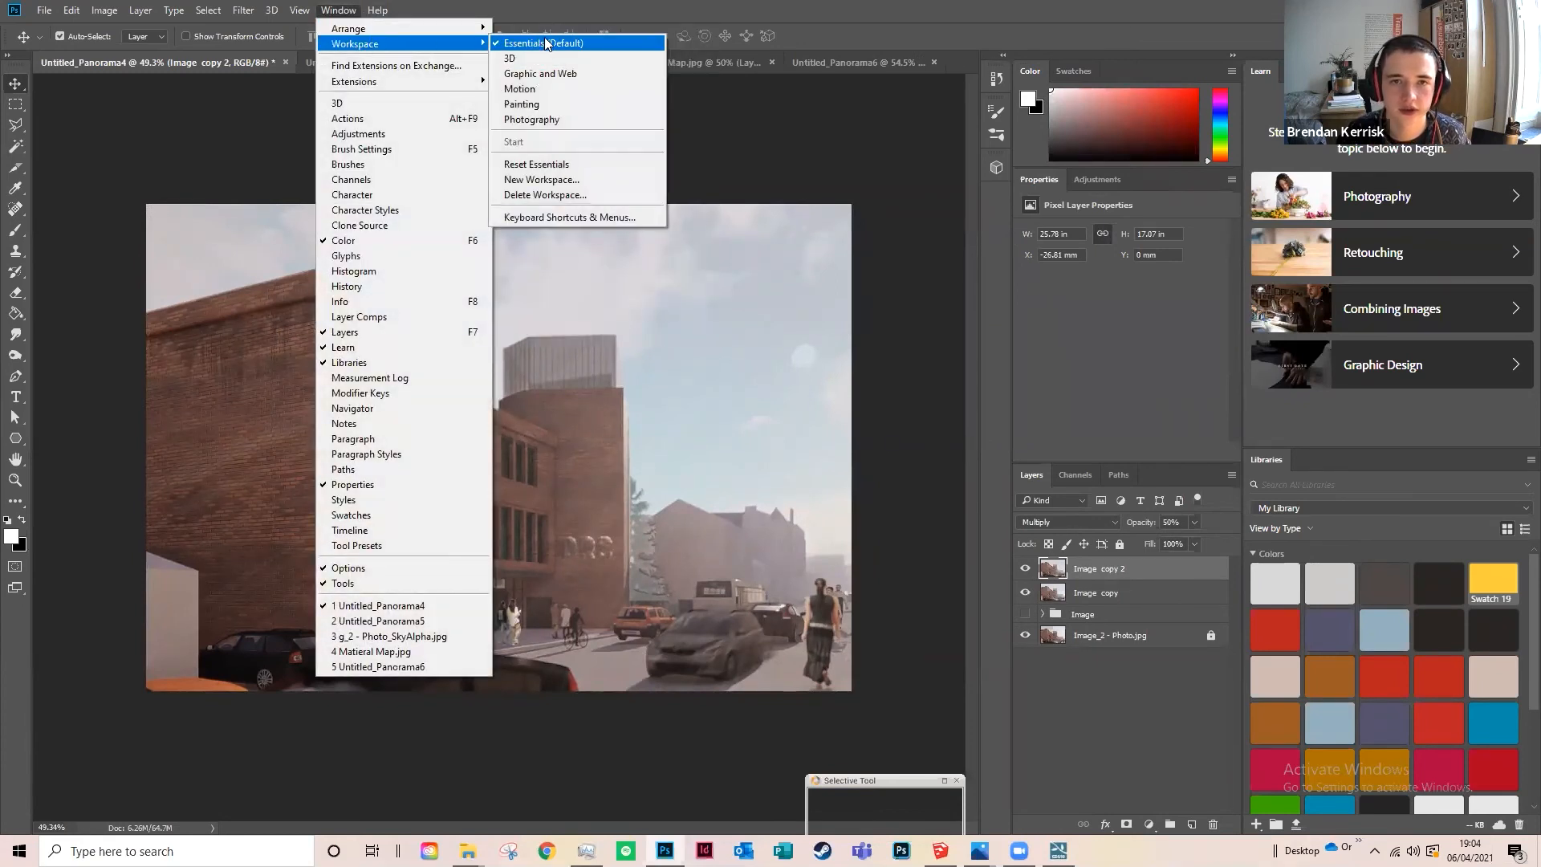
left_click(1156, 122)
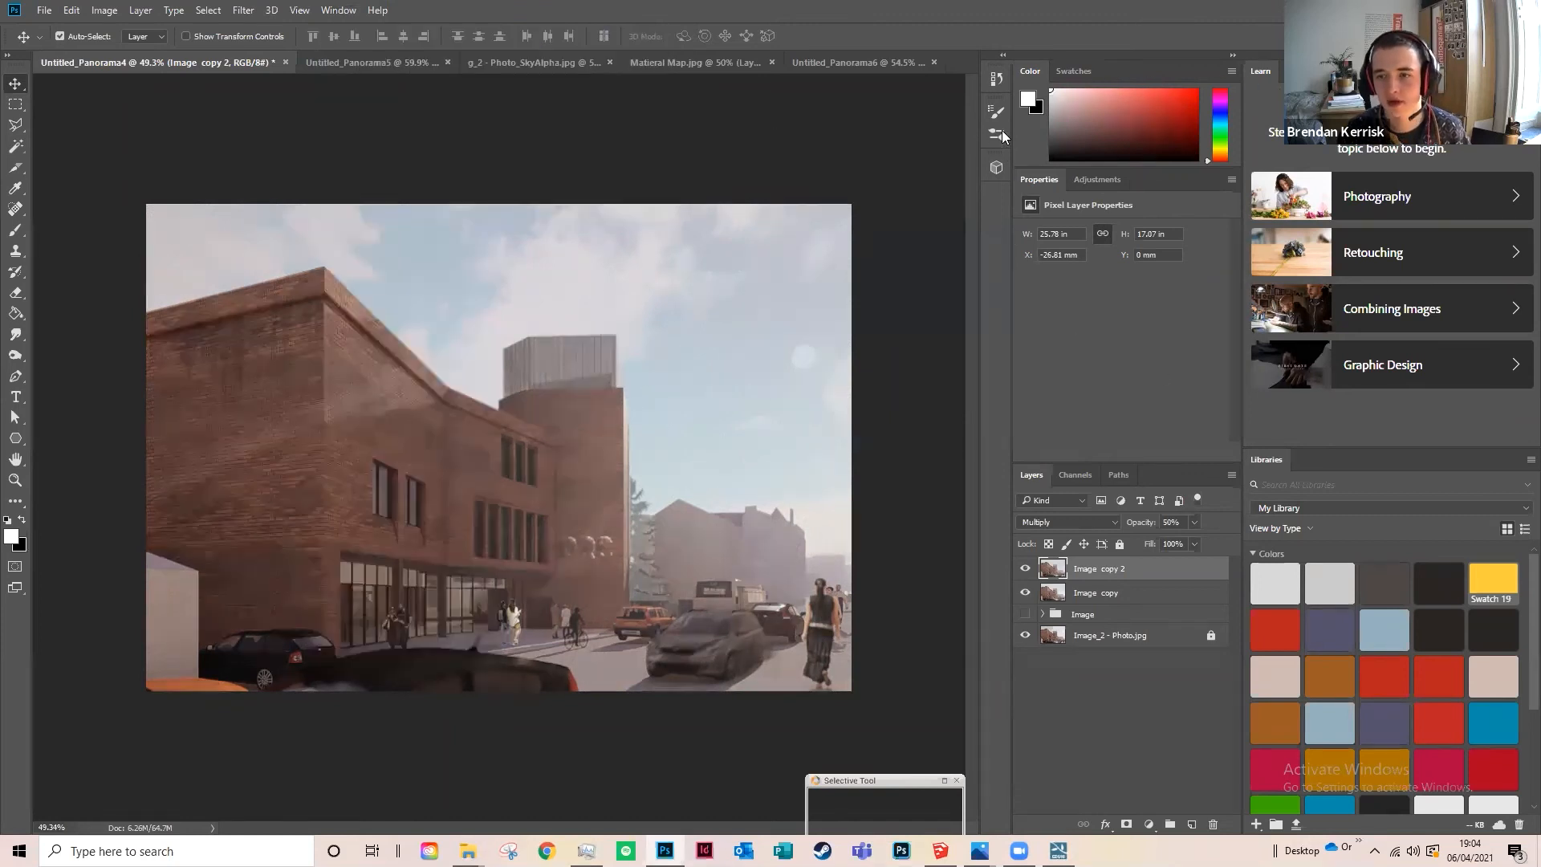
Step: Add a Brightness/Contrast adjustment layer above Image copy 2 and select its layer mask
left_click(1099, 179)
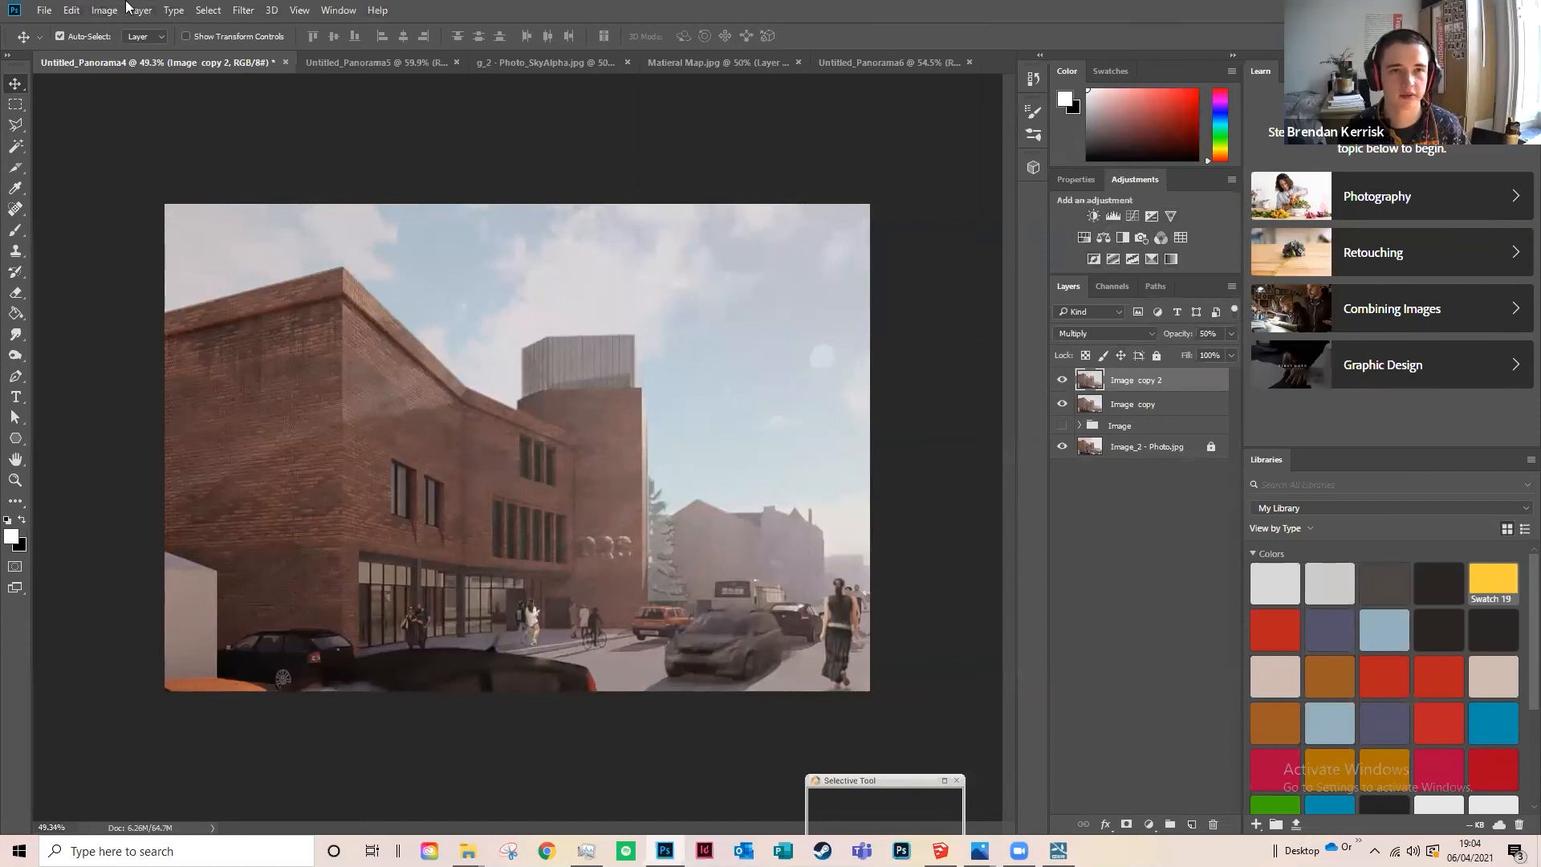
left_click(1094, 215)
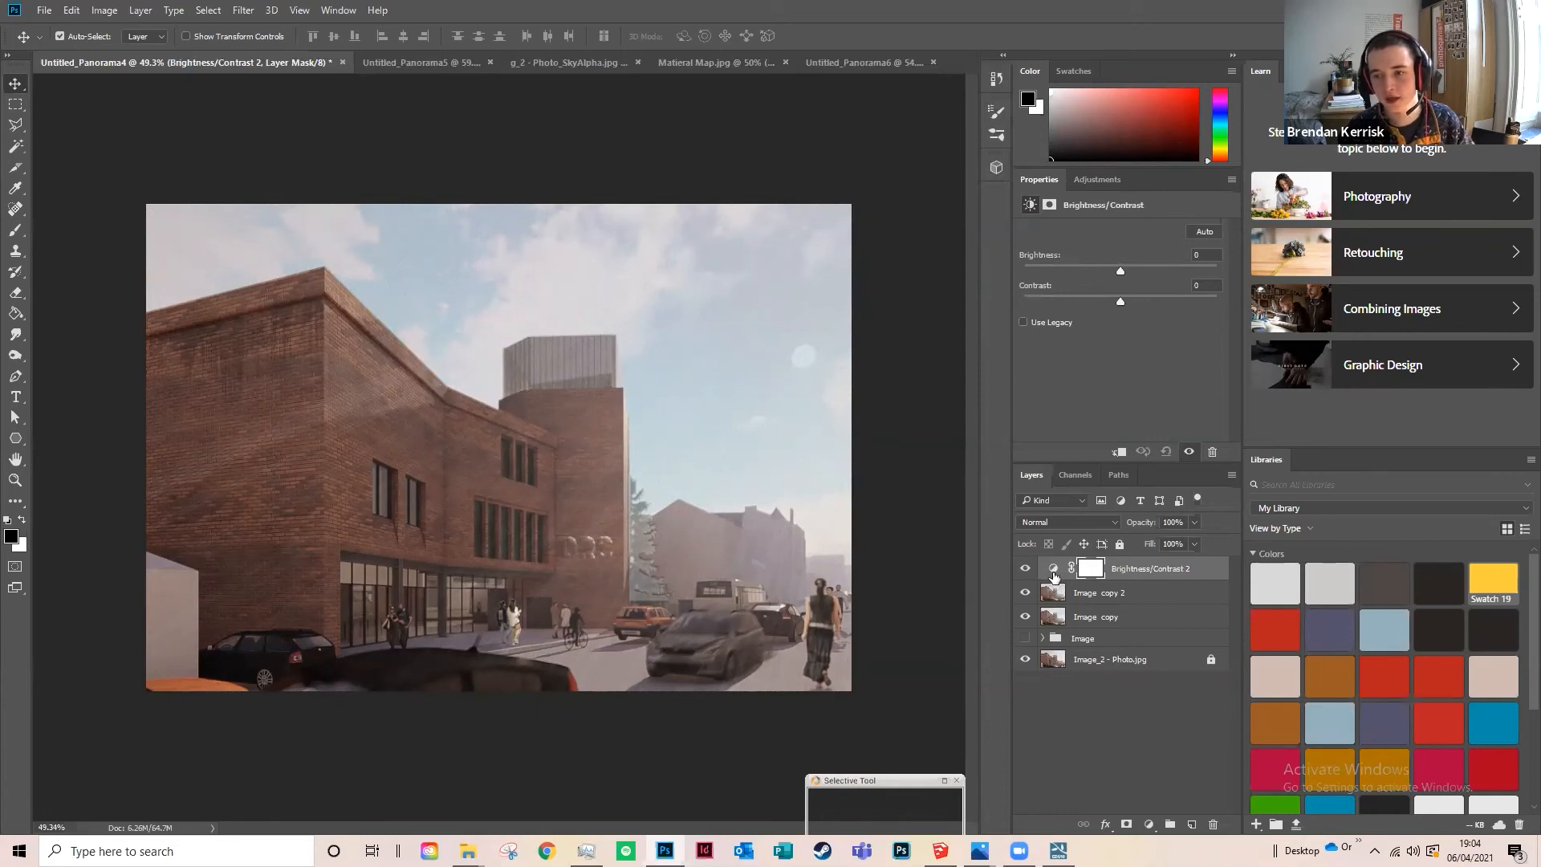
left_click(1089, 569)
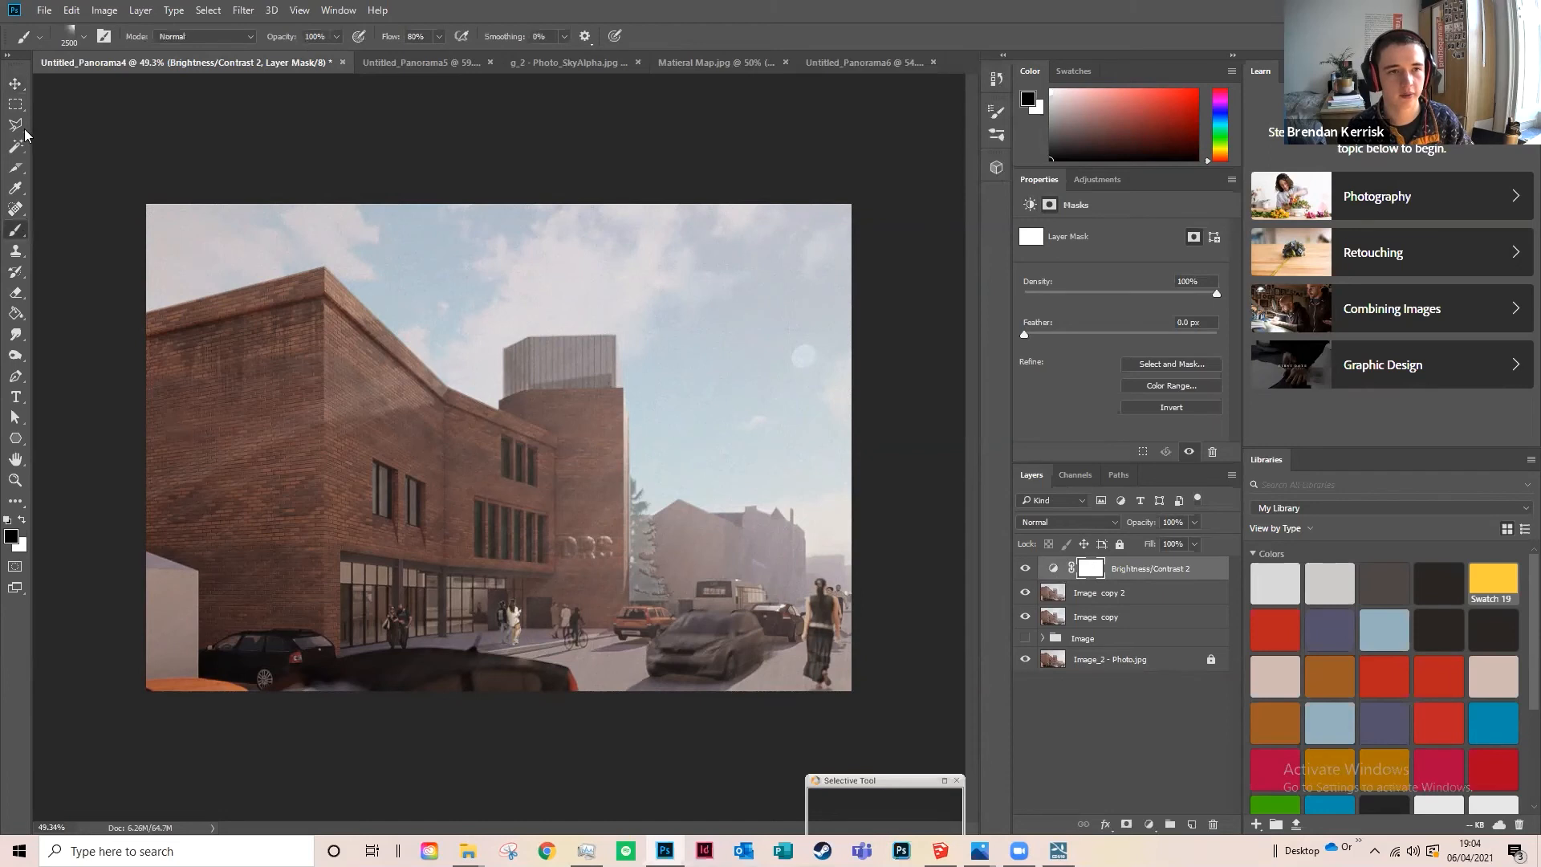
Step: Fill a rectangular selection over the middle of the building with black on the adjustment's layer mask, with a Hard Round brush chosen
left_click(15, 105)
left_click_drag(386, 343, 696, 574)
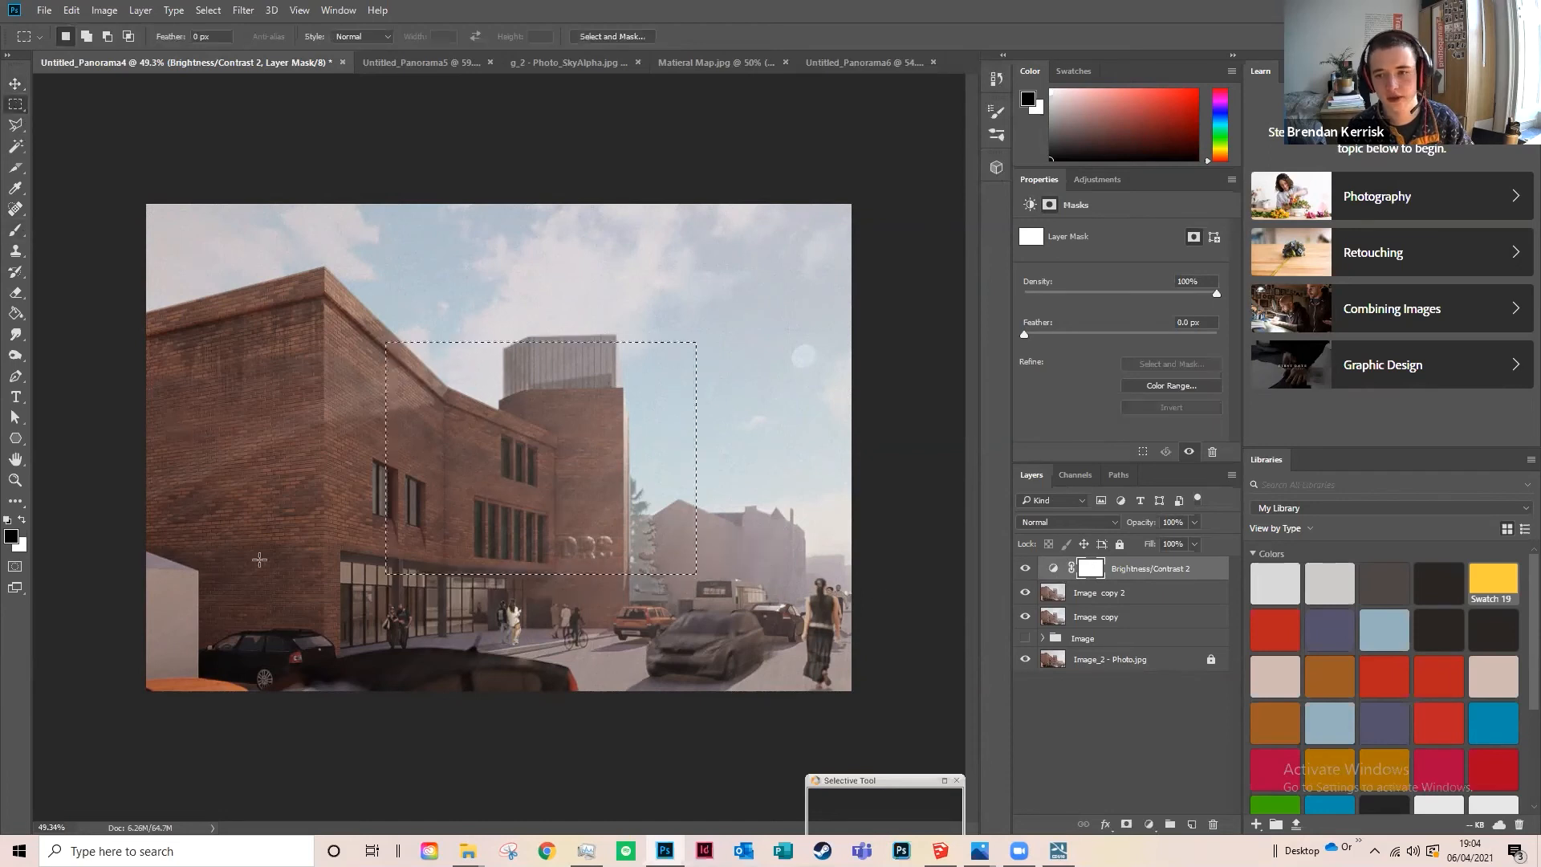
left_click(14, 235)
left_click(80, 37)
left_click_drag(201, 455, 189, 196)
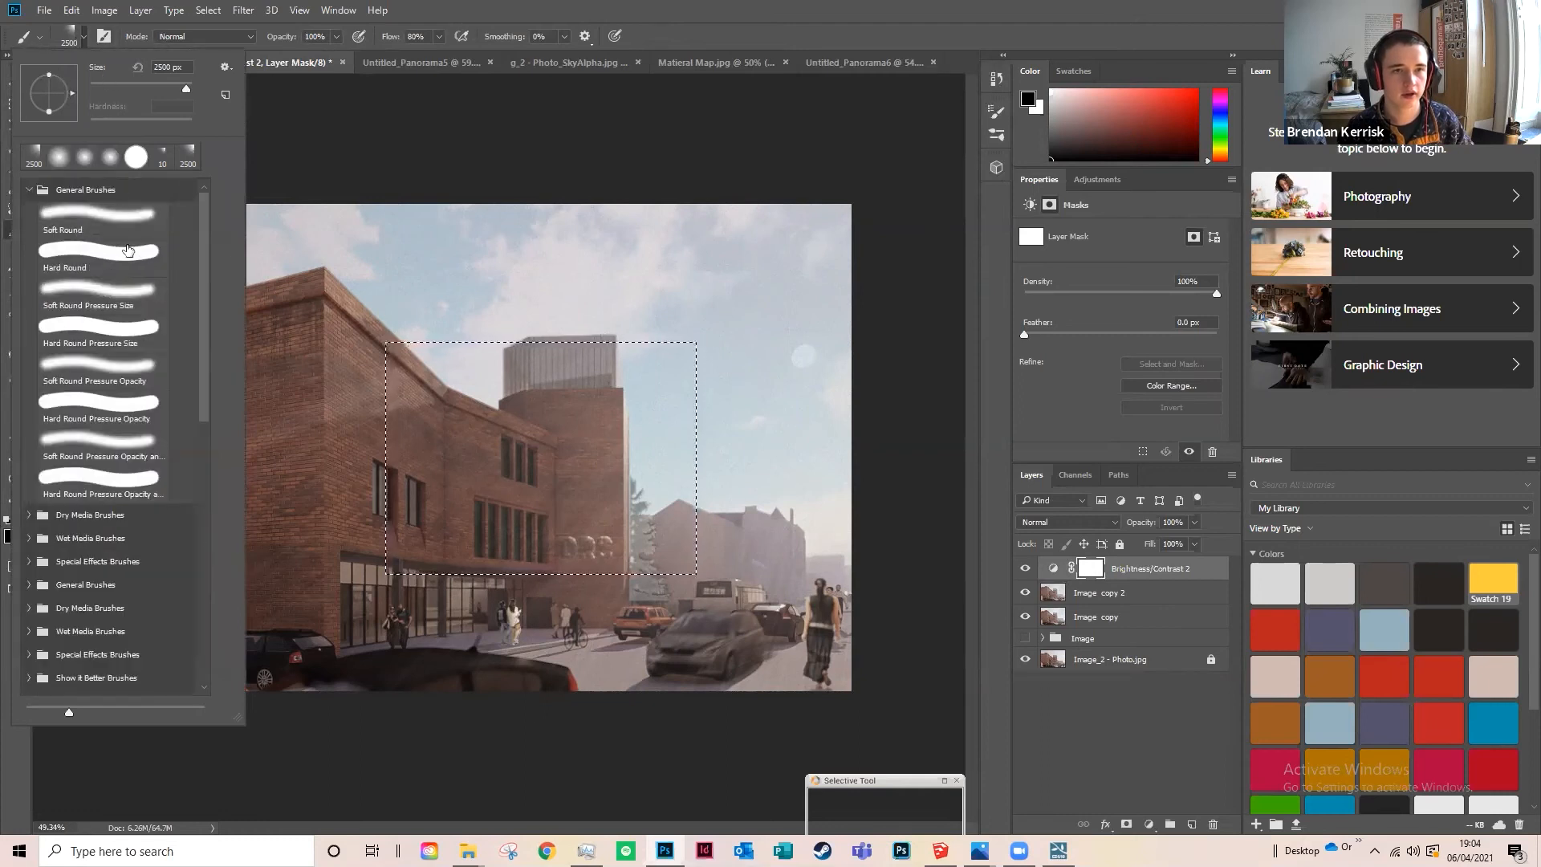
left_click(128, 253)
left_click(138, 85)
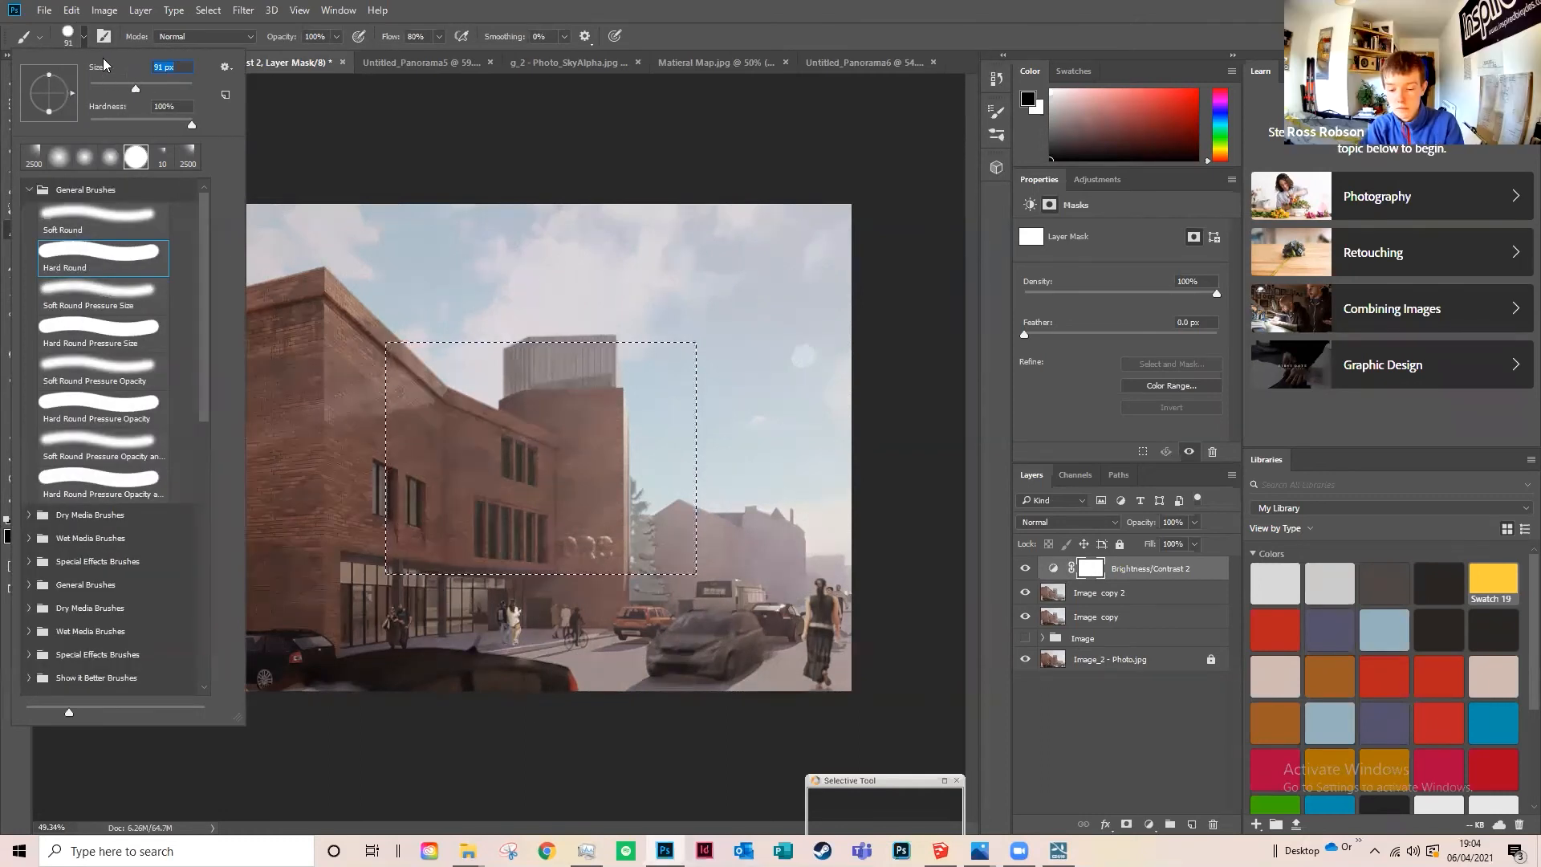
left_click(173, 86)
left_click(67, 41)
key("alt+BackSpace")
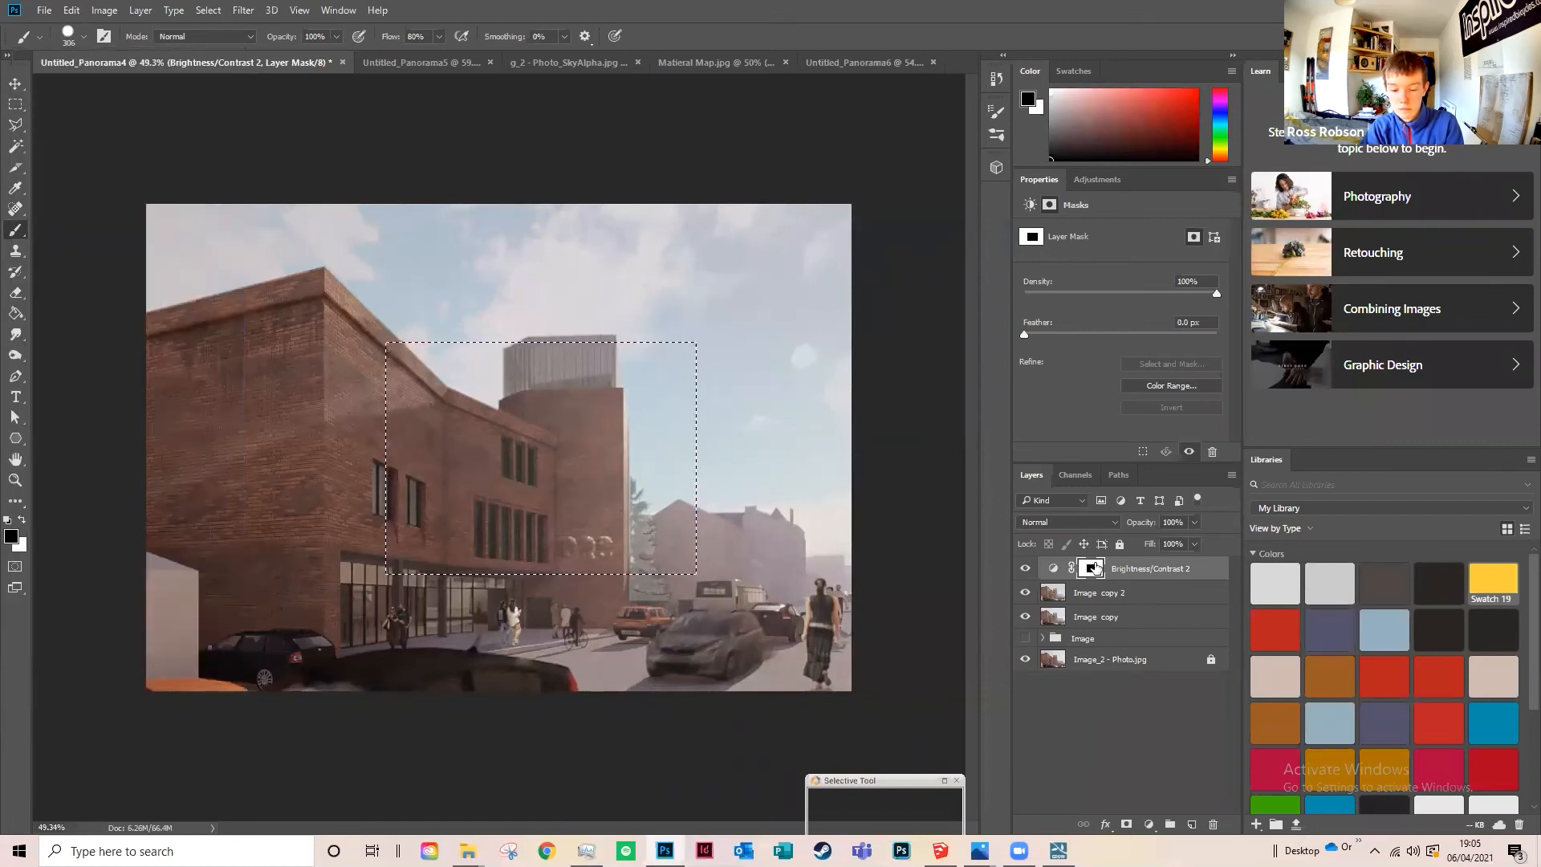
Step: Lower the Brightness/Contrast 2 adjustment's brightness to -19 and clip it to the Image copy 2 layer
left_click(1053, 568)
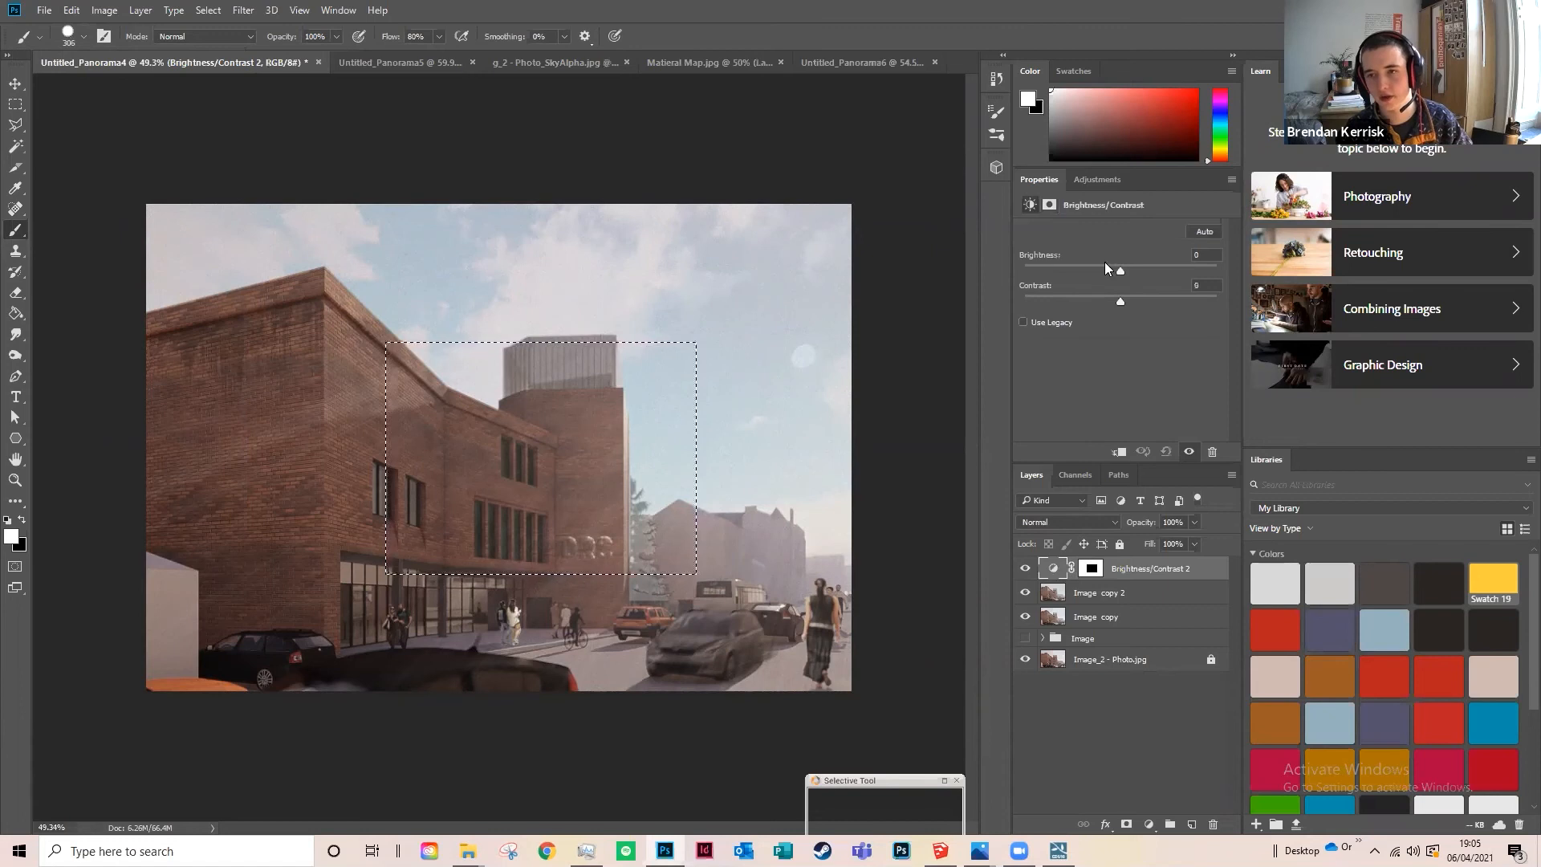
mouse_move(1122, 270)
left_mouse_down()
mouse_move(1092, 260)
mouse_move(1146, 273)
mouse_move(1107, 271)
left_mouse_up()
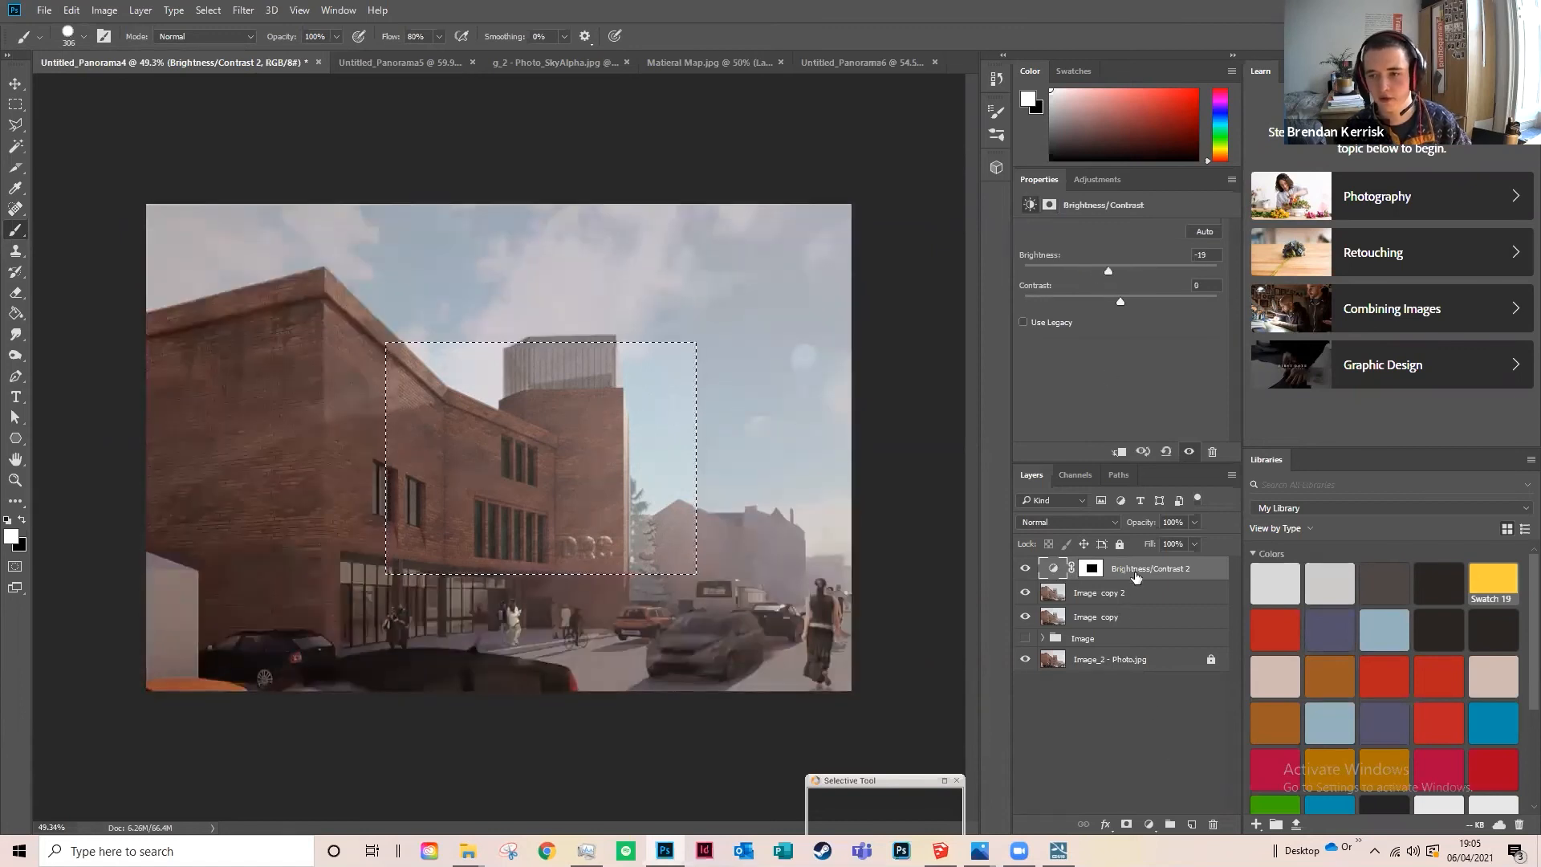
right_click(1135, 573)
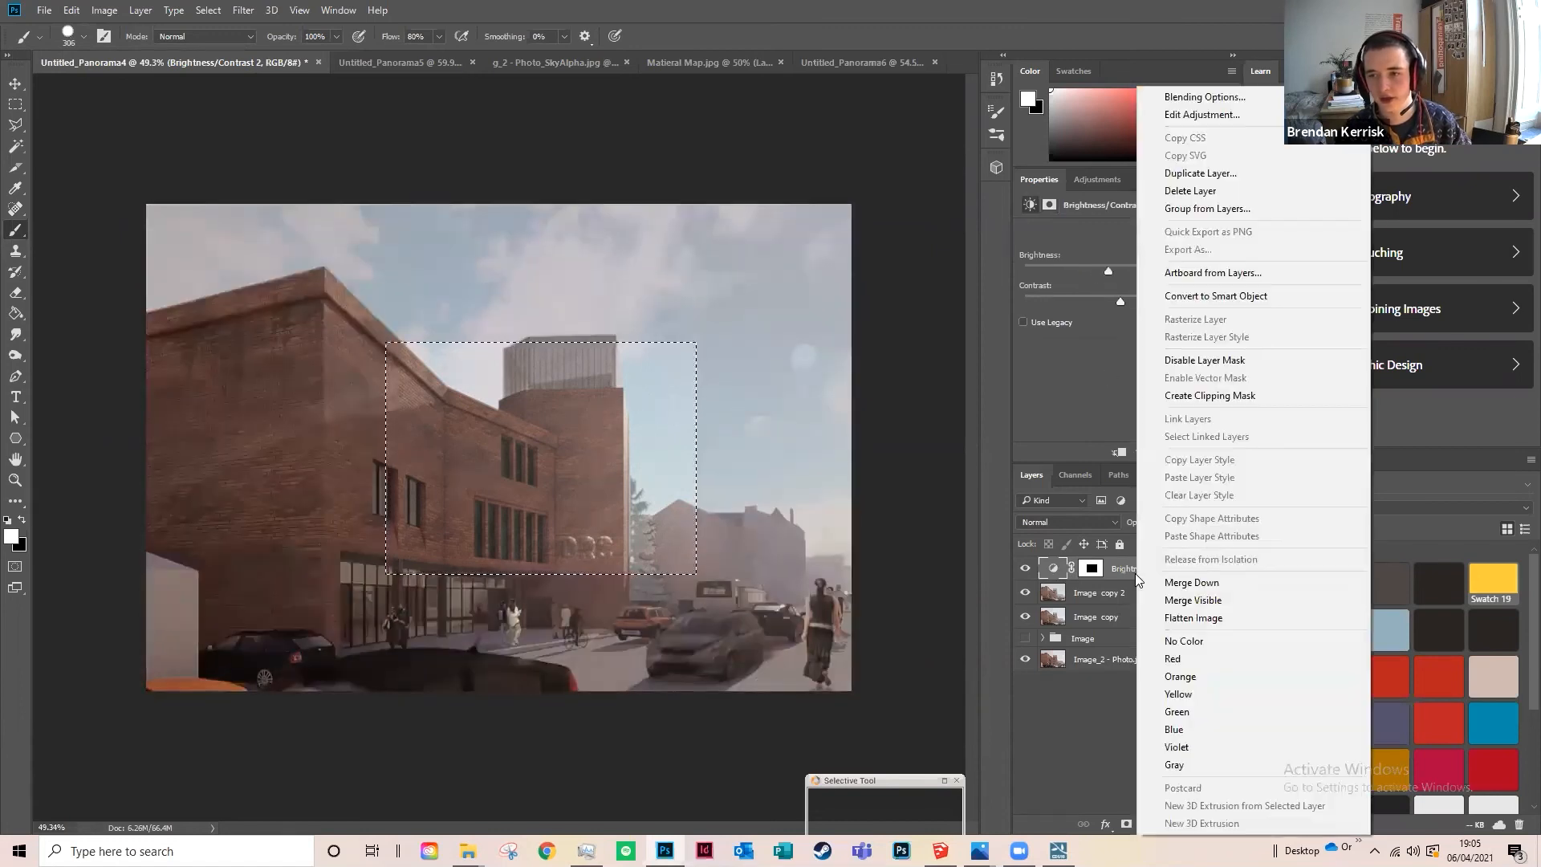
left_click(1225, 396)
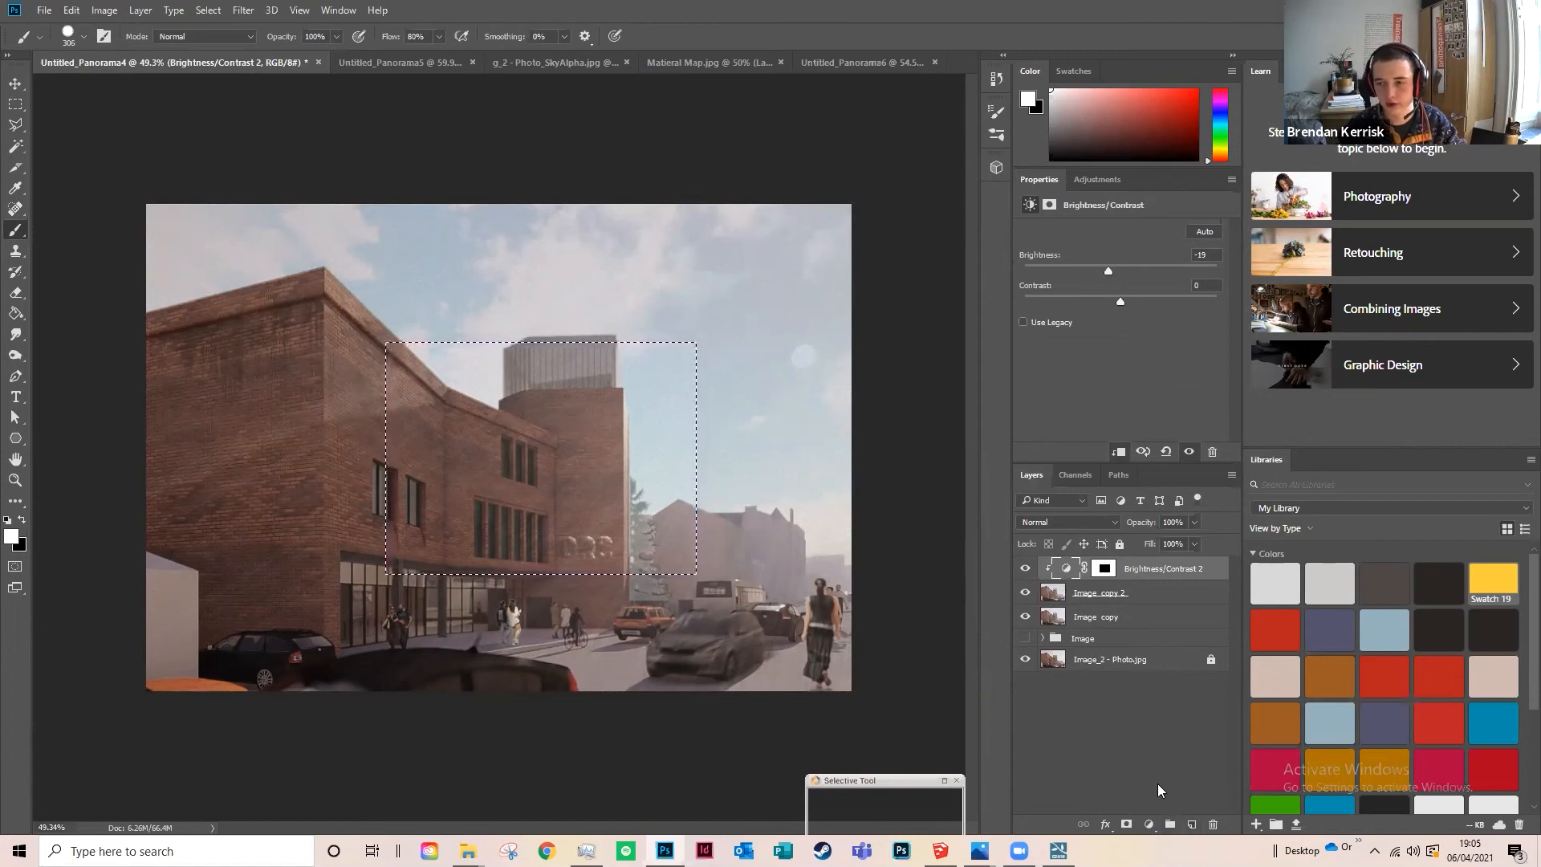
Step: Create a new layer group beneath the Brightness/Contrast 2 adjustment and clip the adjustment to that group
left_click(1169, 824)
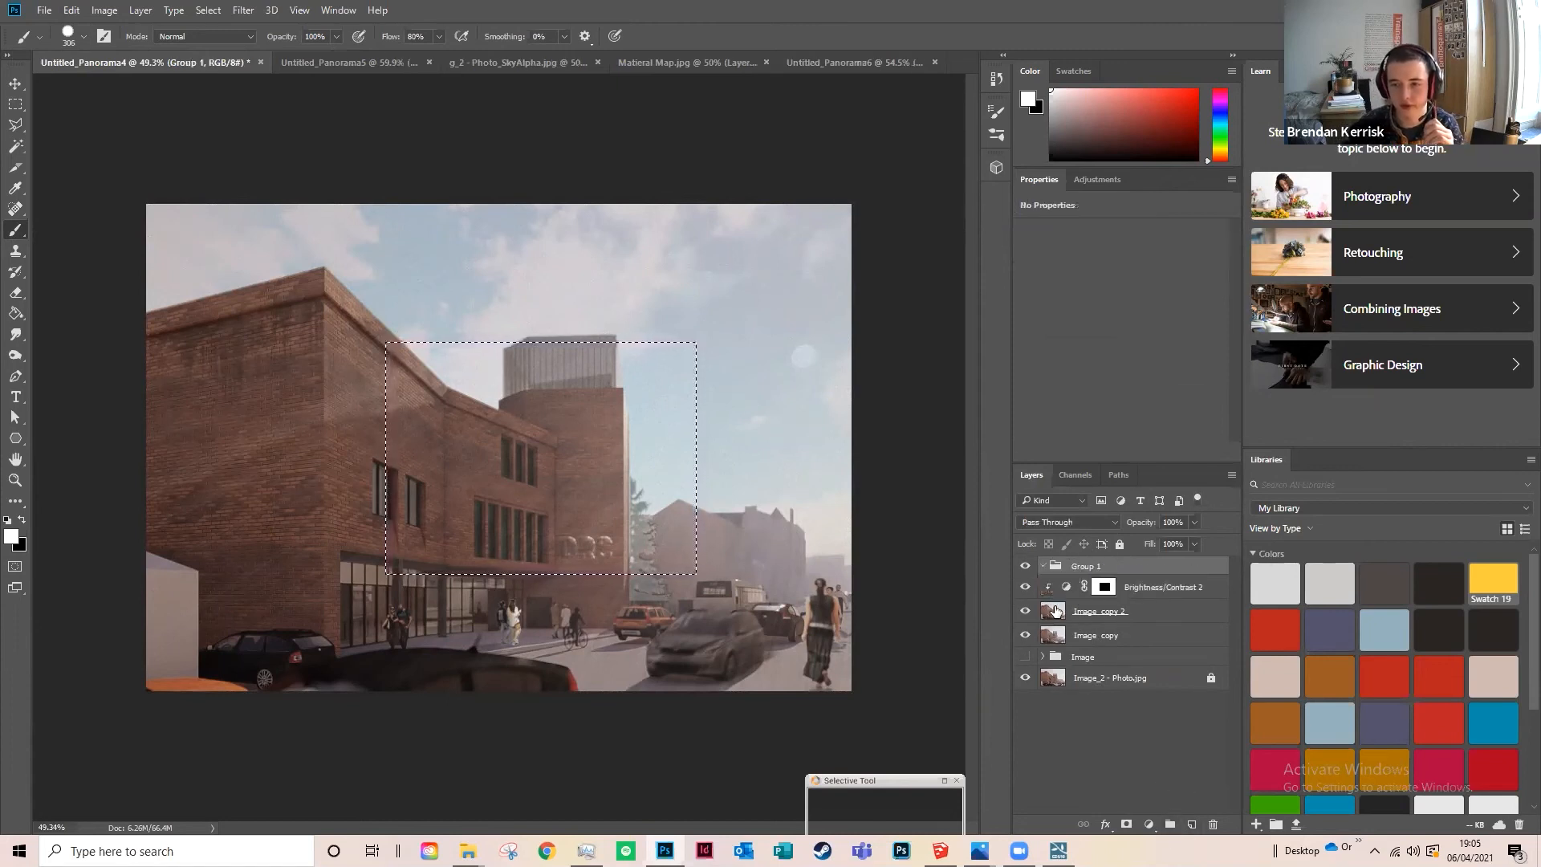
mouse_move(1063, 588)
left_mouse_down()
mouse_move(1067, 556)
mouse_move(1064, 570)
left_mouse_up()
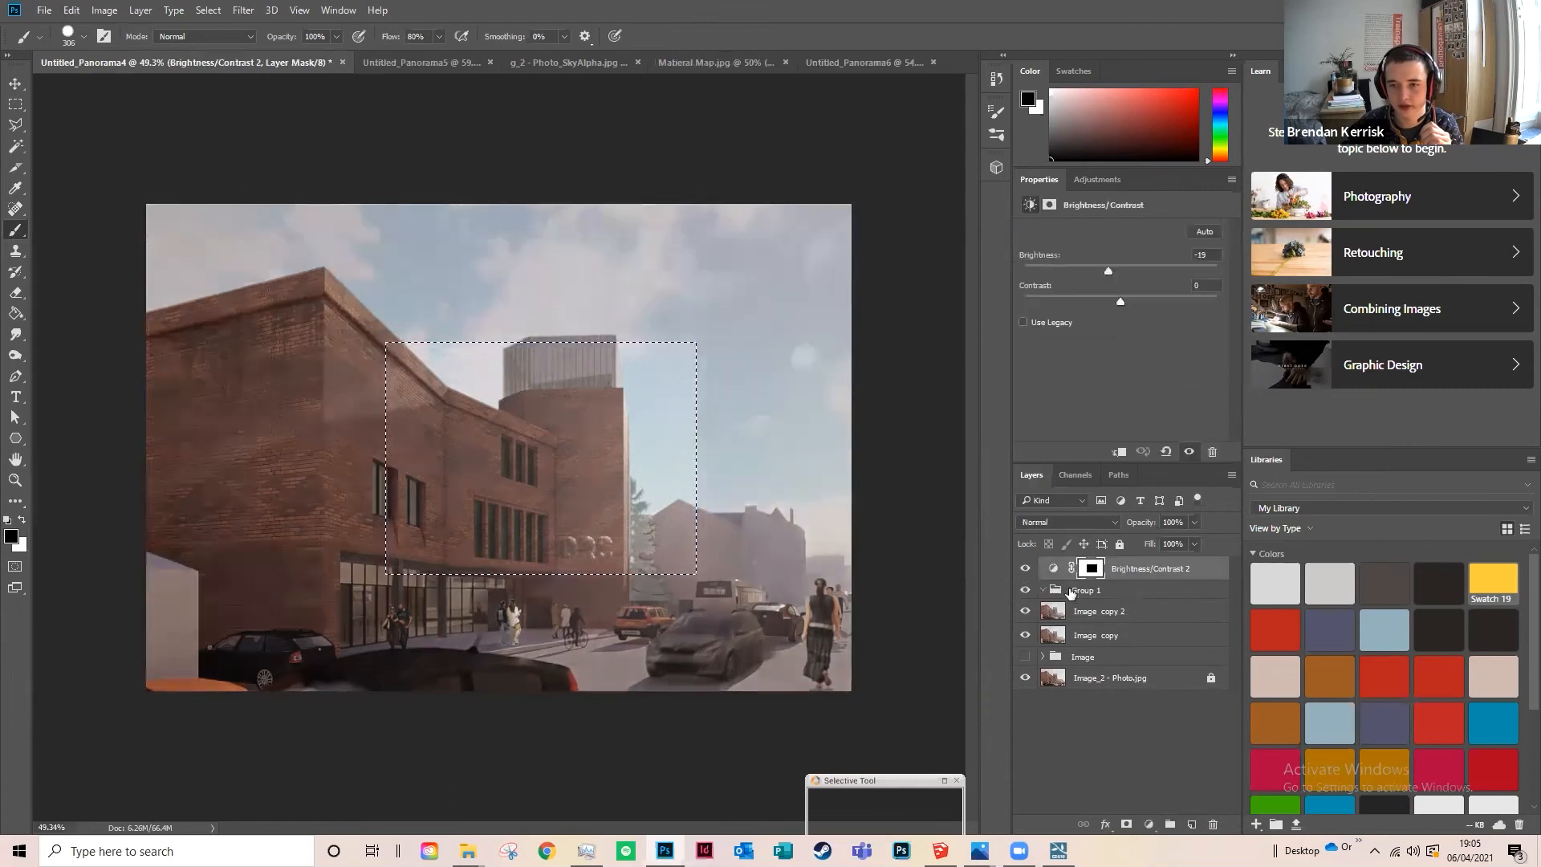
right_click(1064, 572)
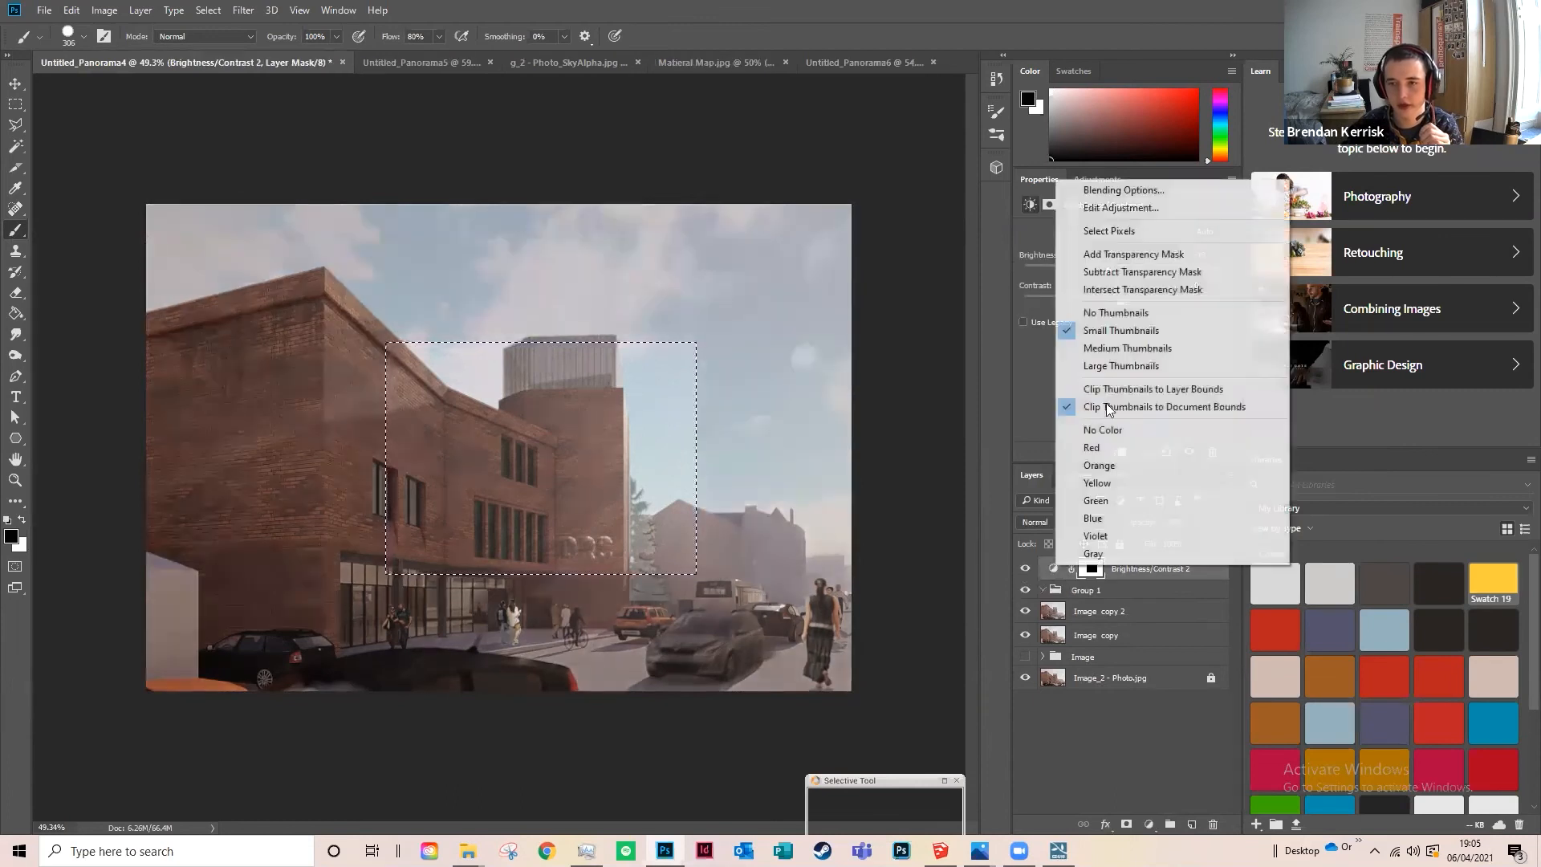
right_click(1187, 570)
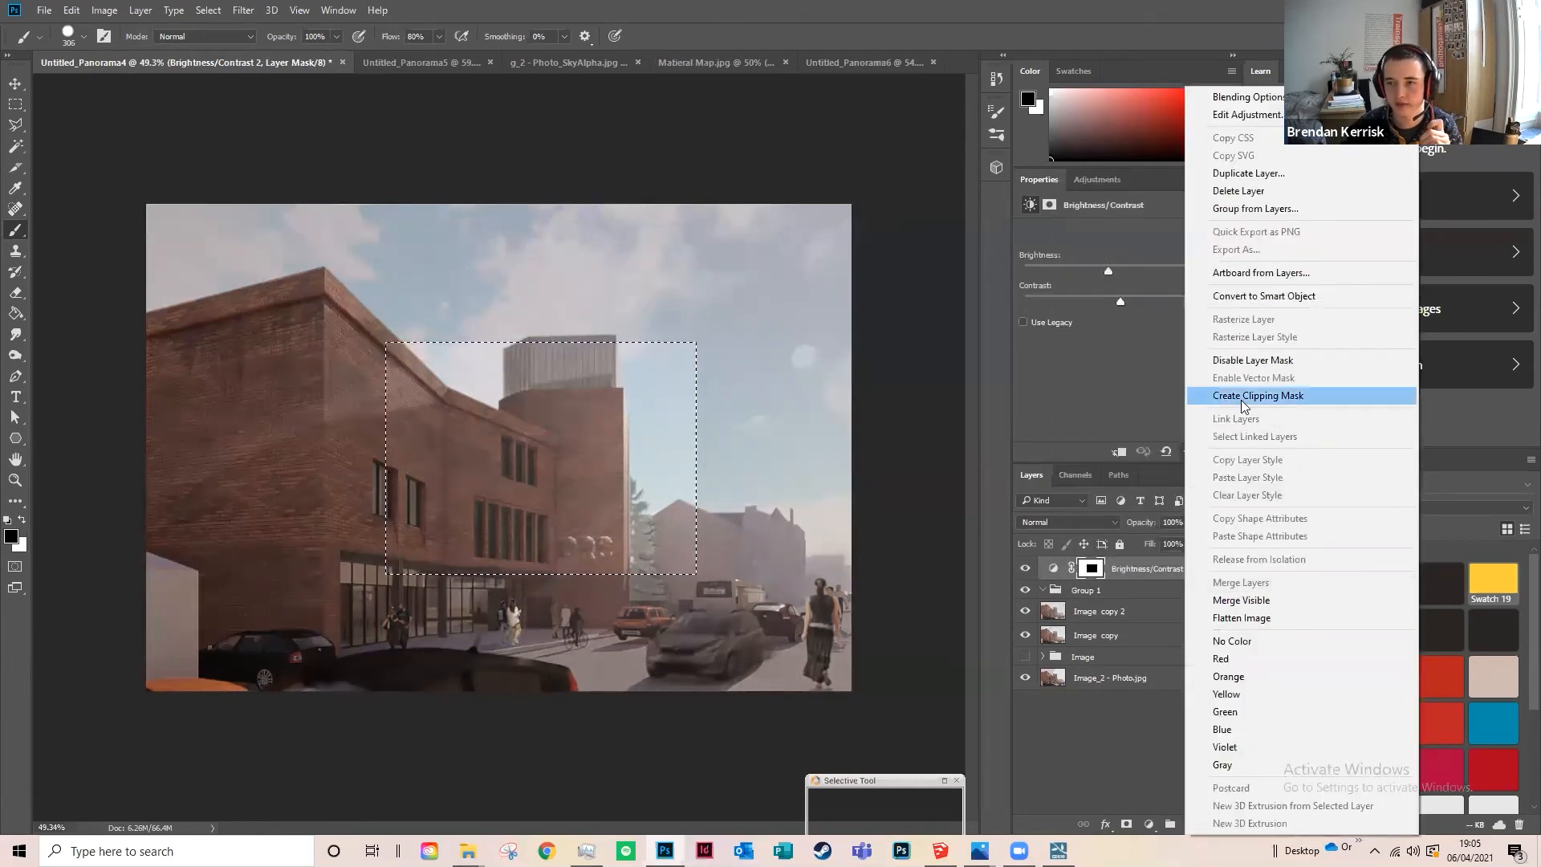
left_click(1243, 395)
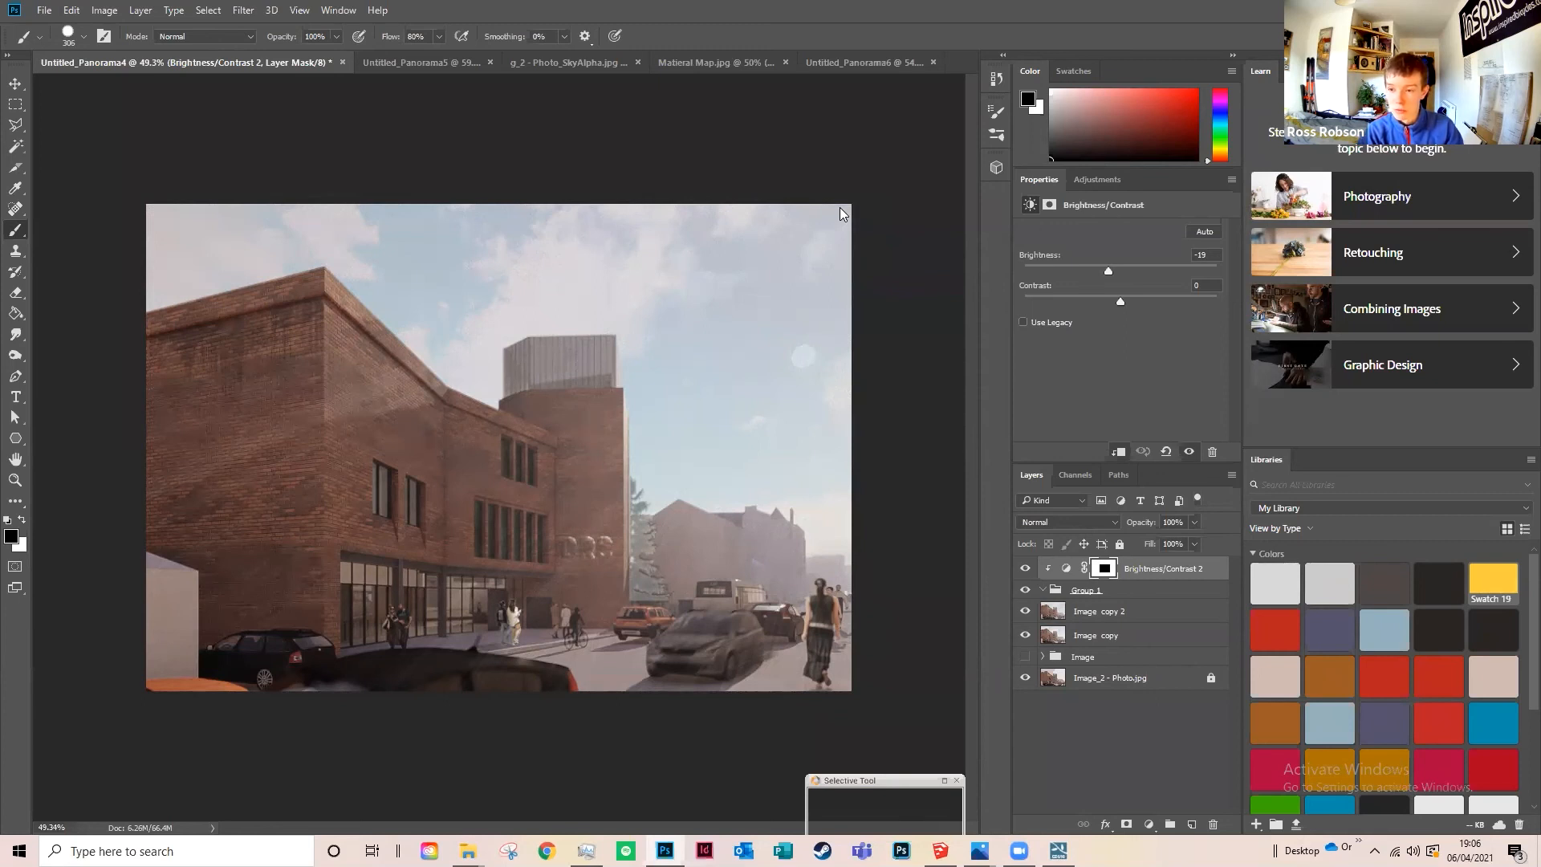
Step: Switch to Lumion, close the Render Photos dialog and enter Build mode
left_click(1057, 850)
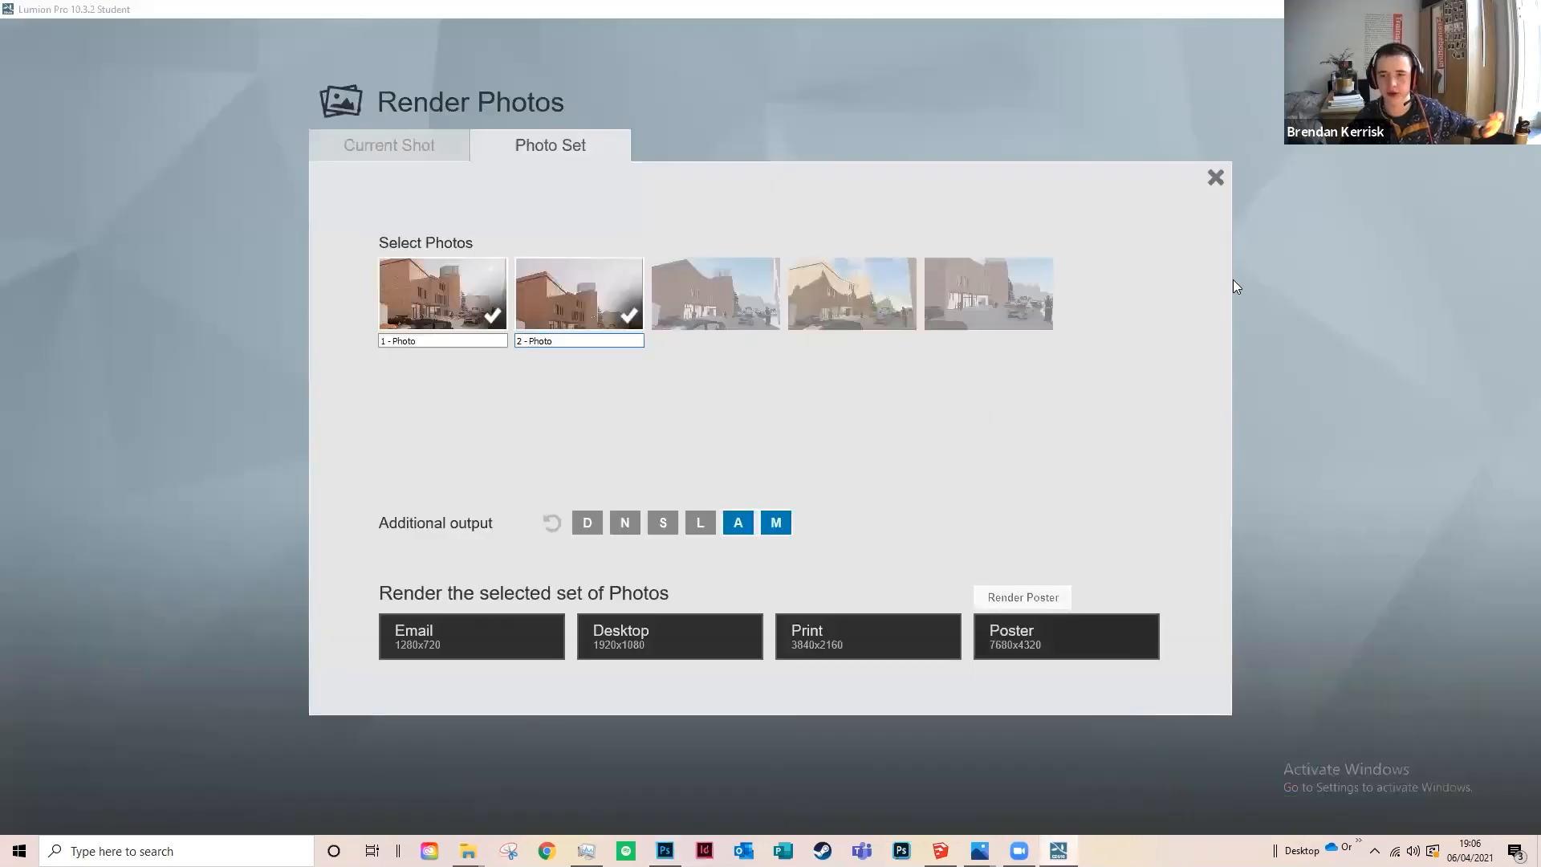
left_click(1216, 178)
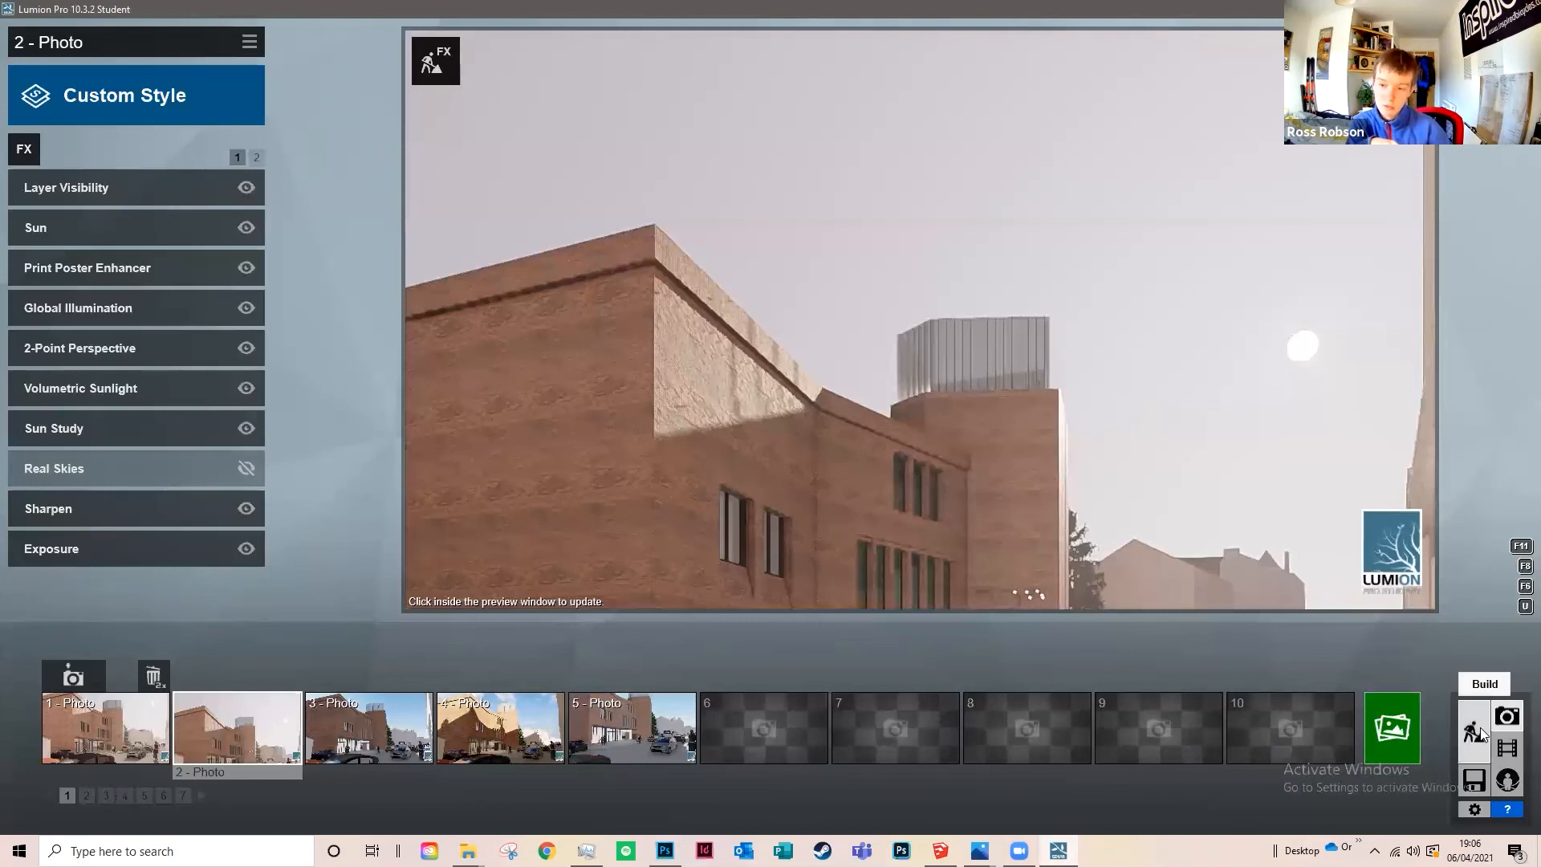
left_click(1480, 733)
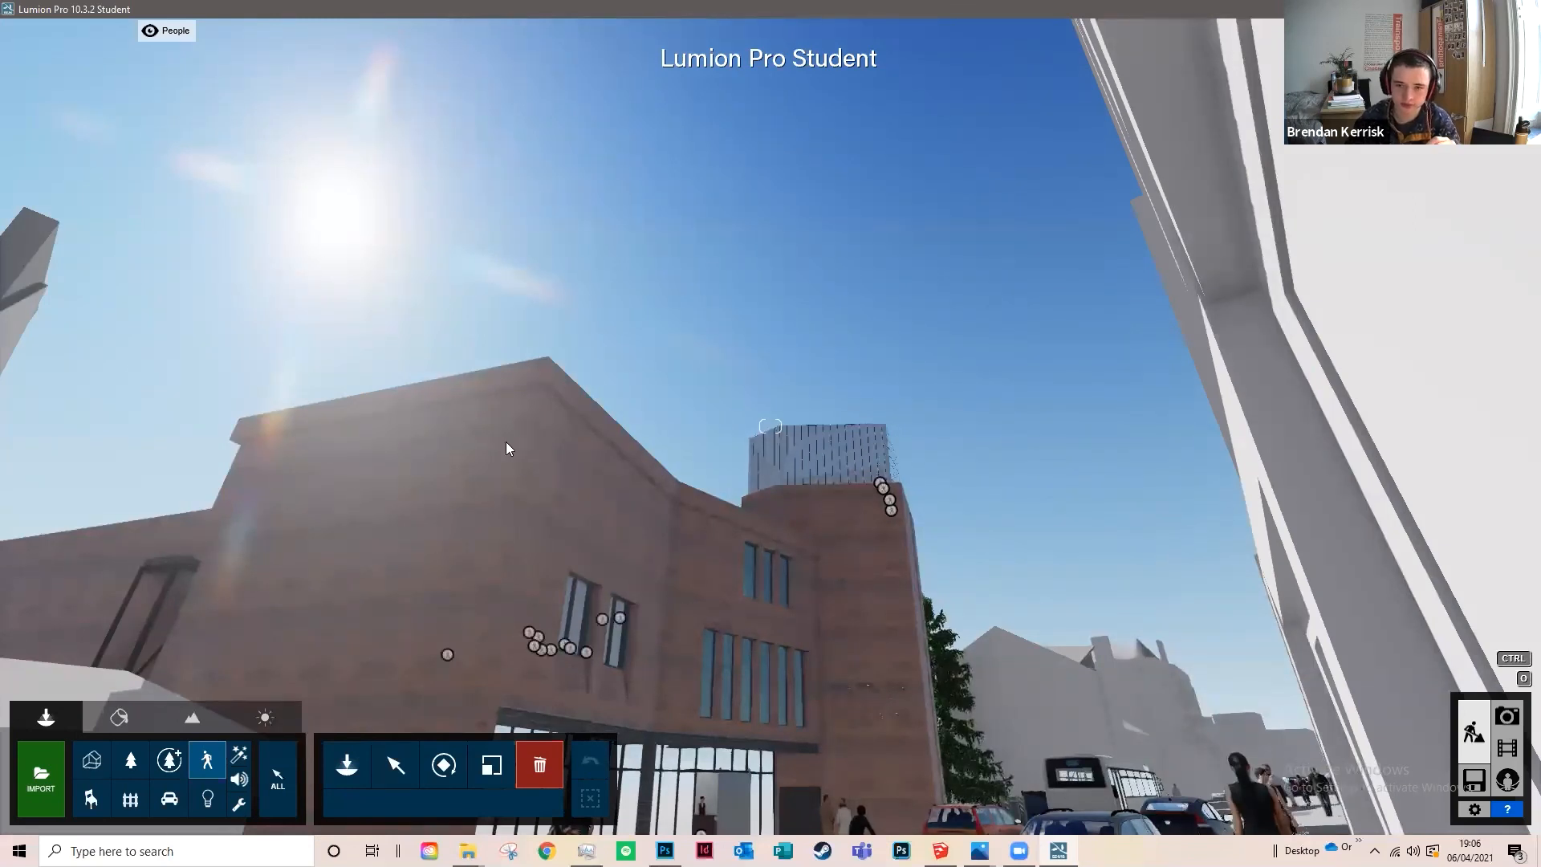
Step: Face the building from street level and hide the Car layer in the scene
left_click_drag(698, 483, 668, 371)
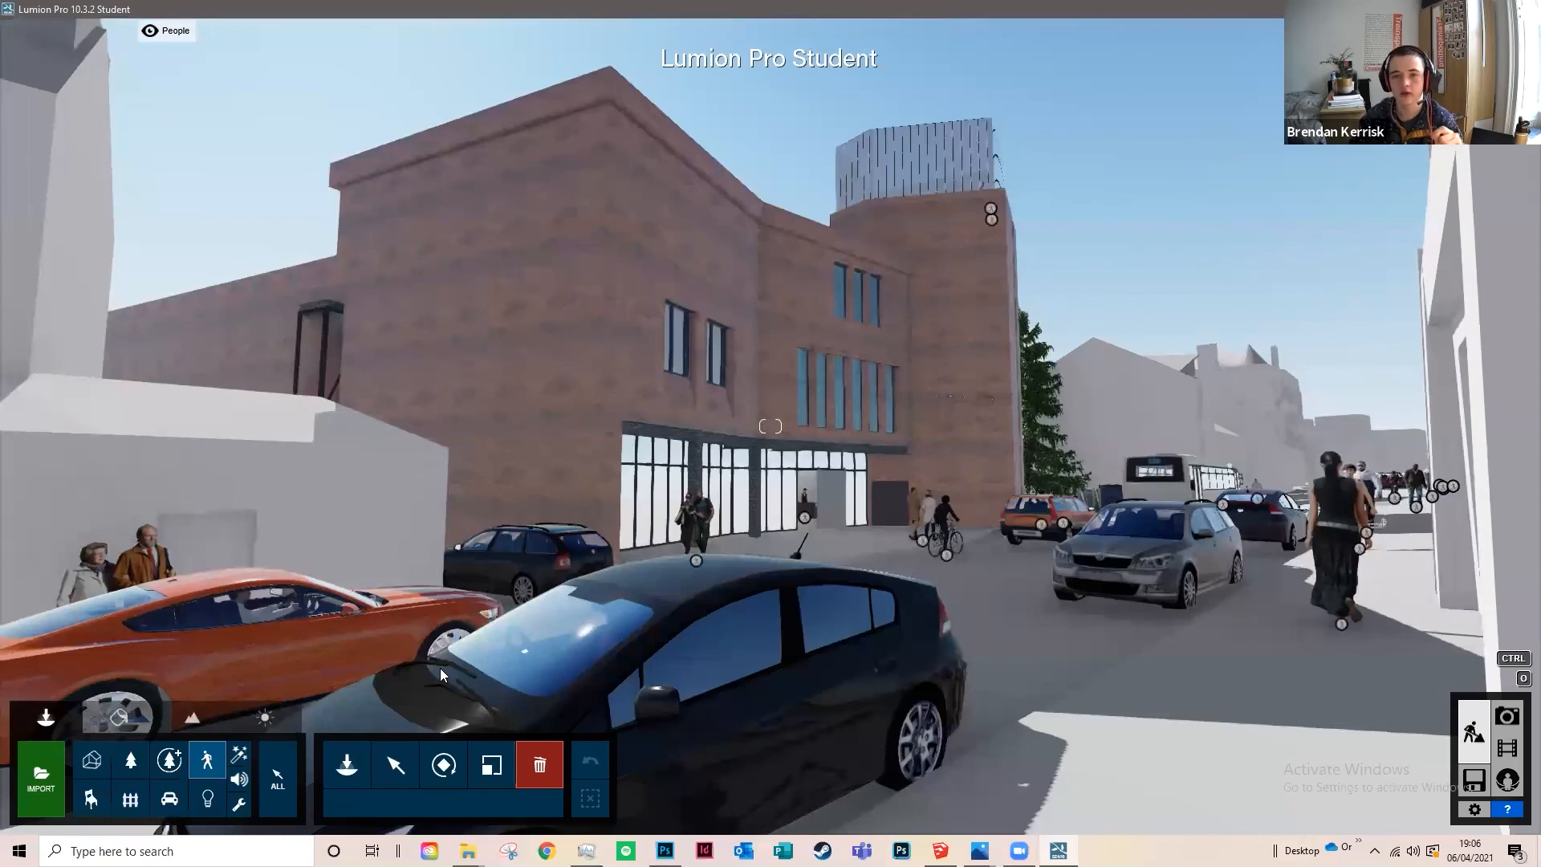
mouse_move(168, 32)
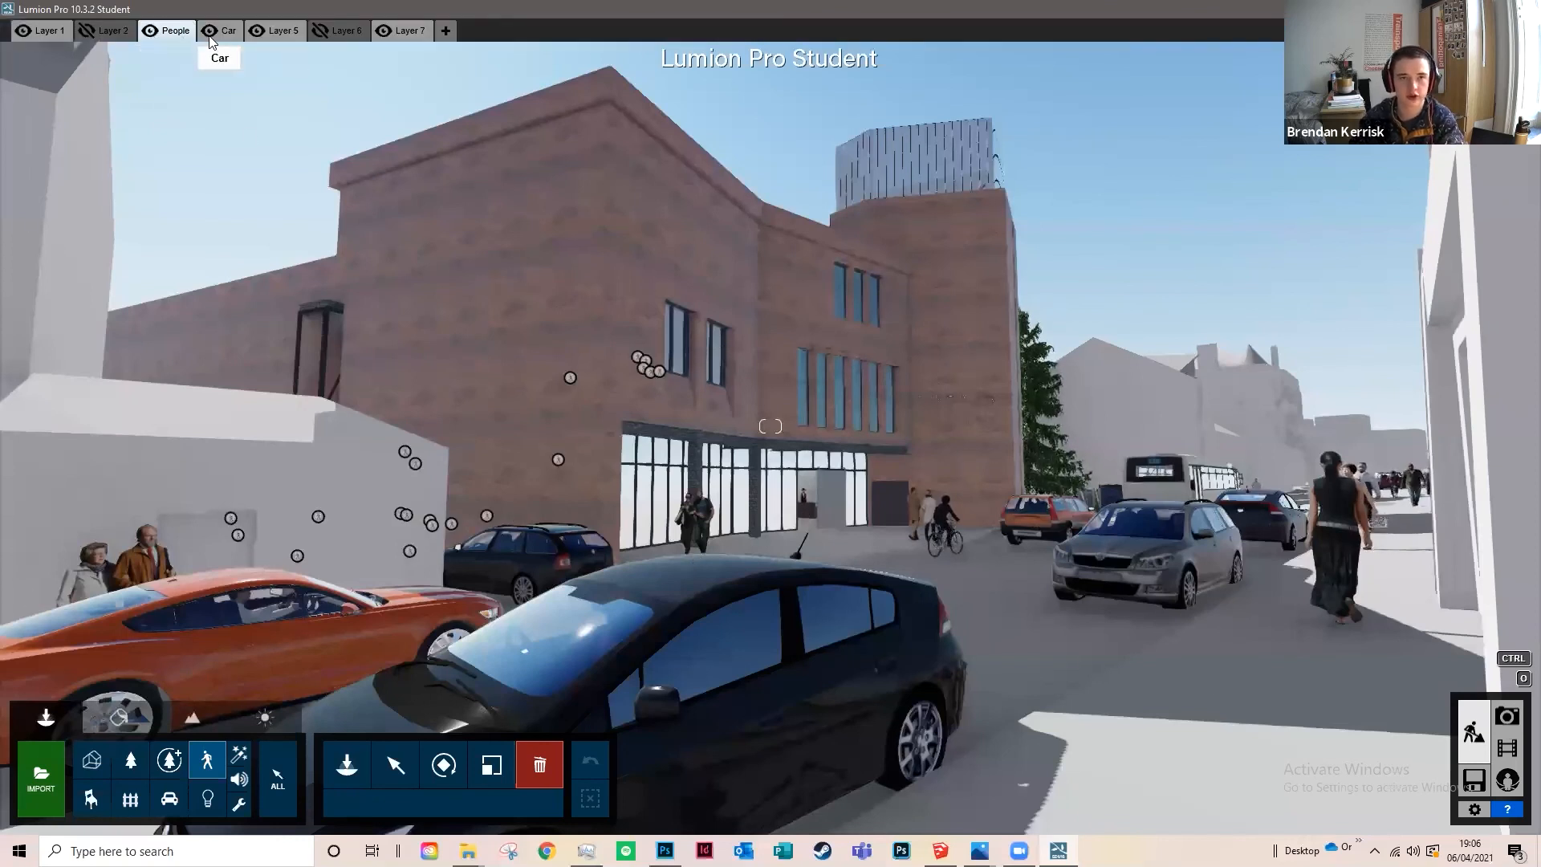
left_click(210, 32)
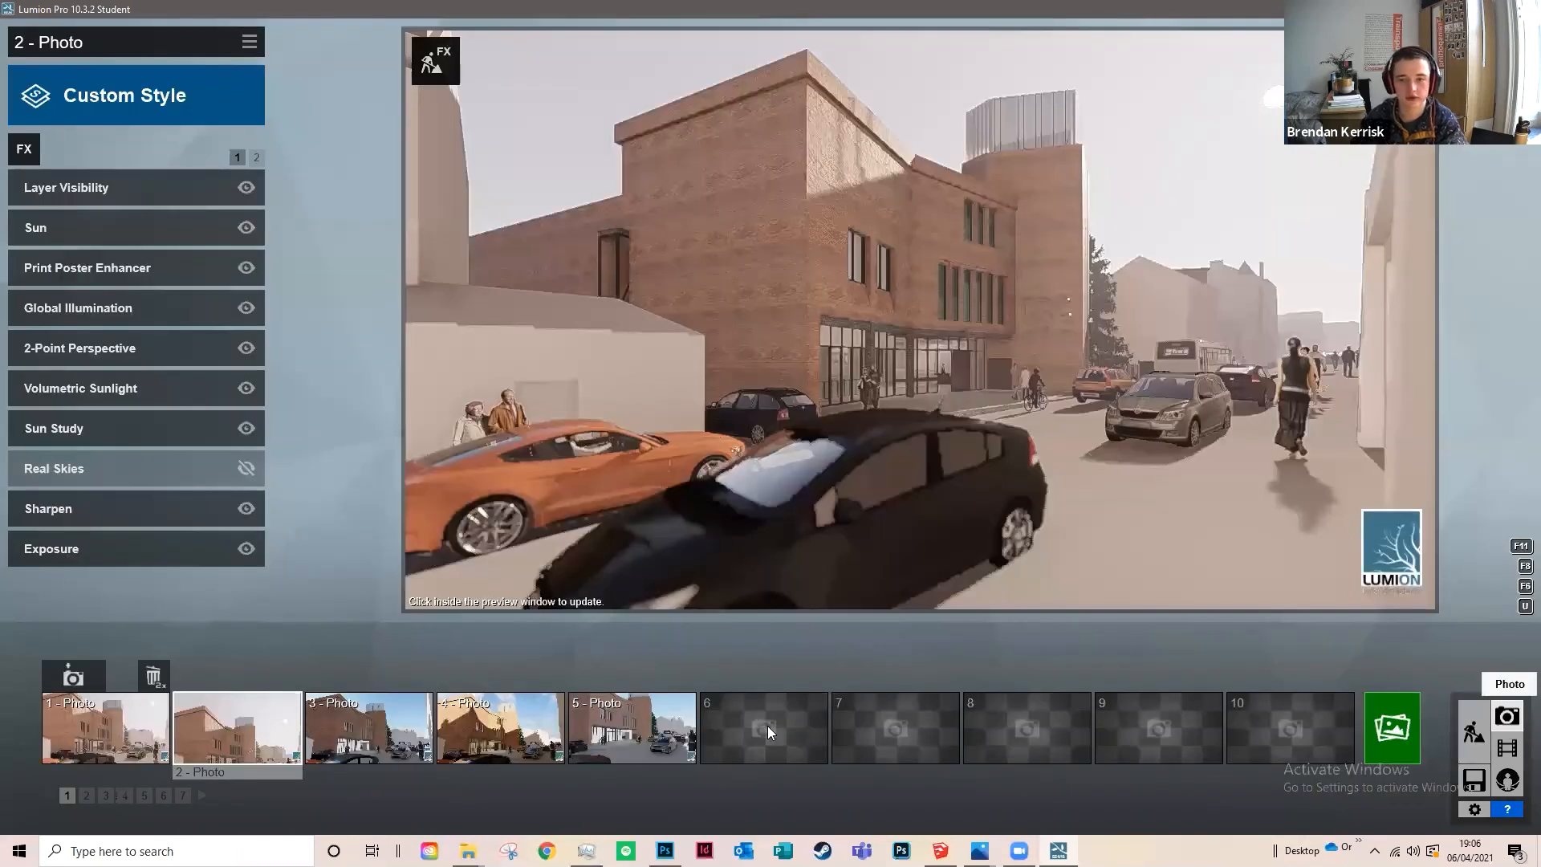
Step: Choose empty photo slot 6, add a Layer Visibility effect and turn on layer 4 in it
left_click(794, 730)
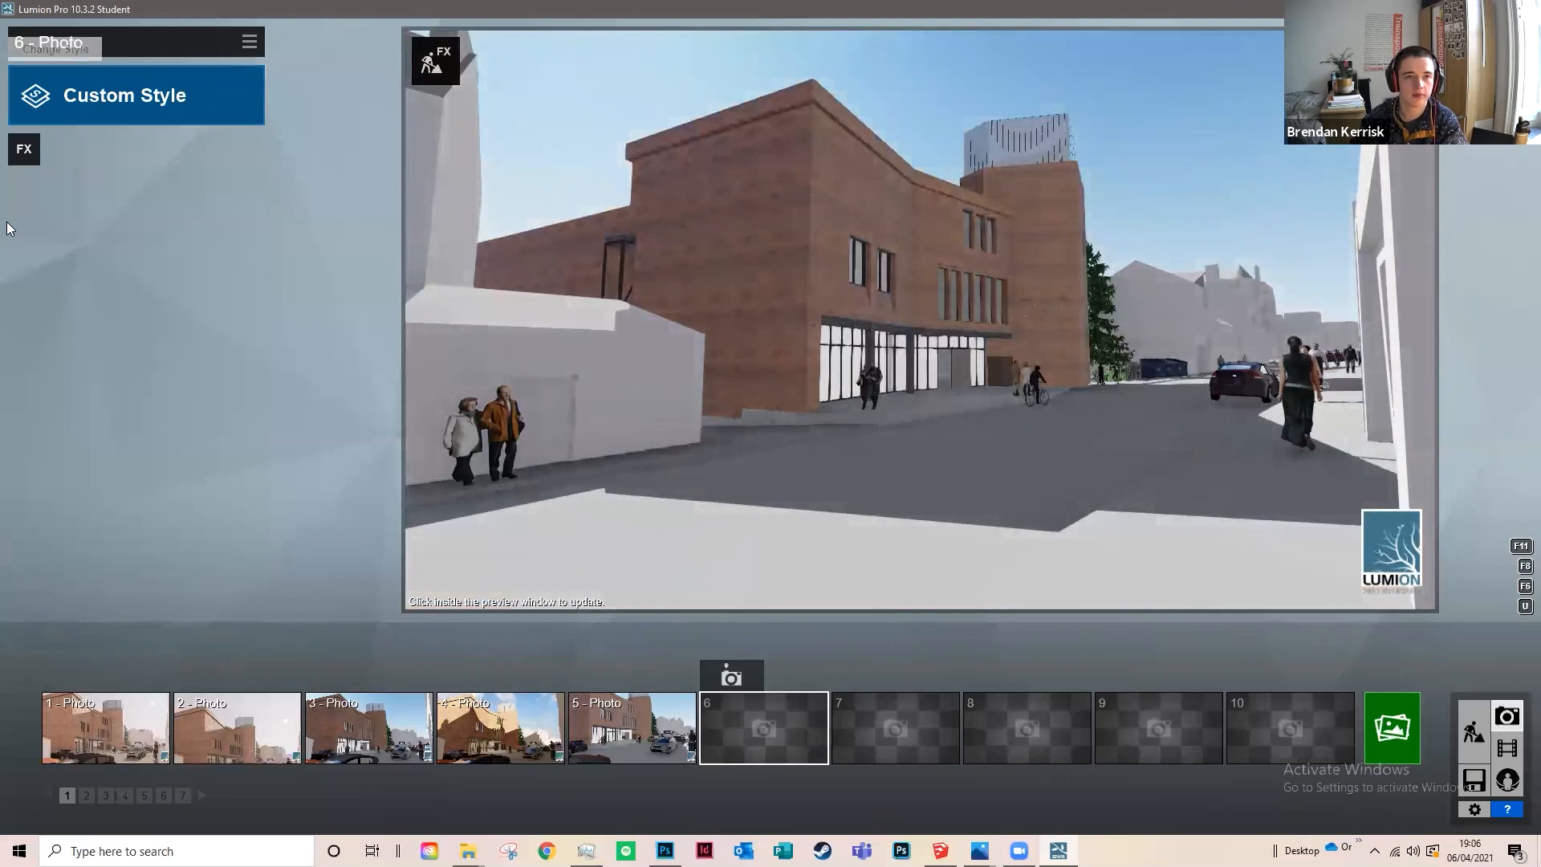
left_click(24, 149)
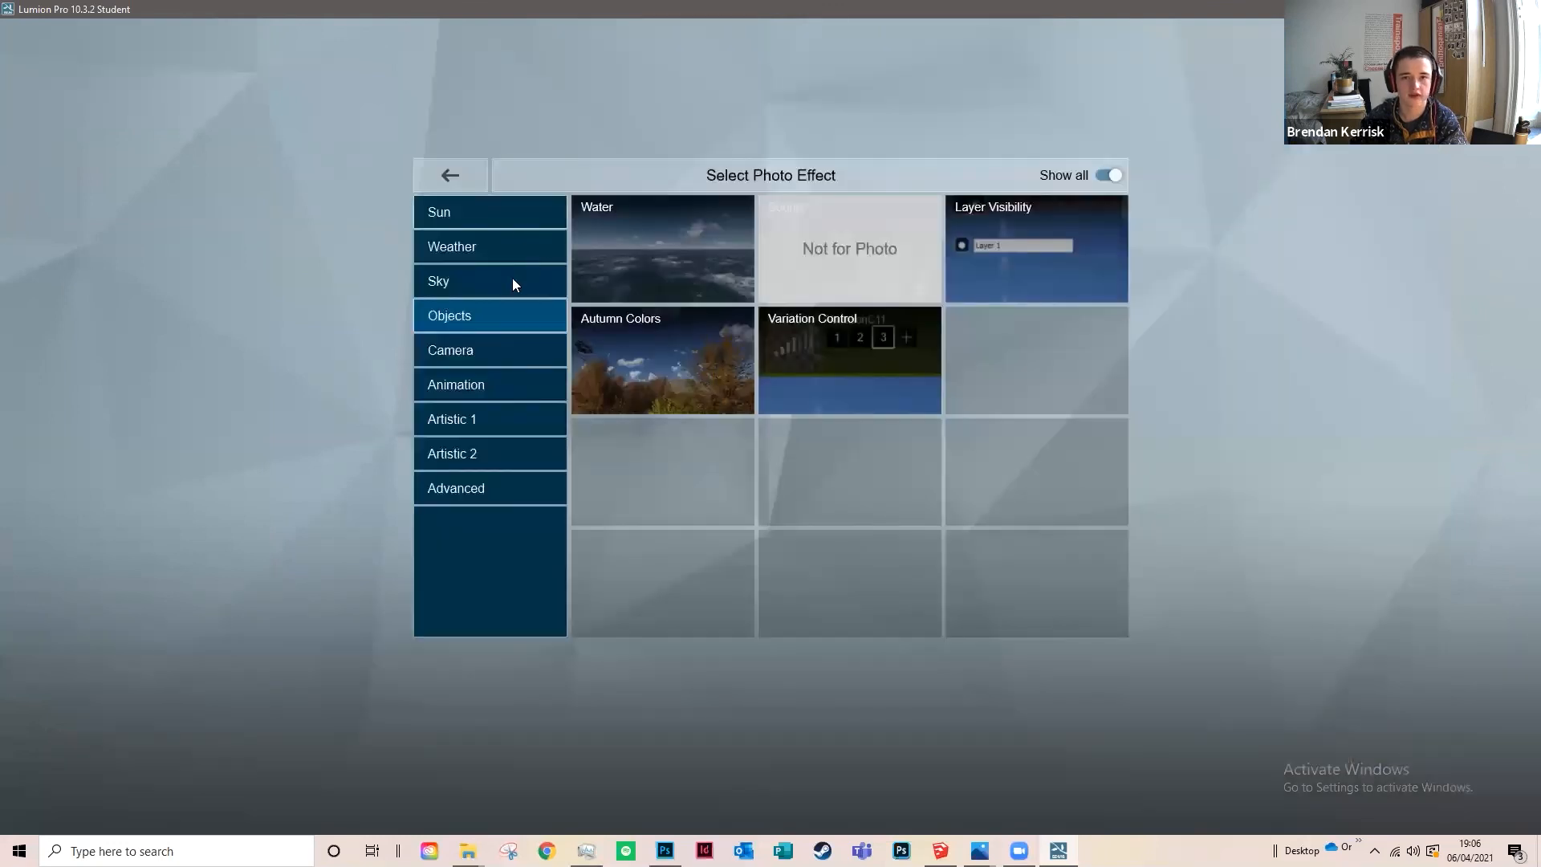
left_click(1025, 278)
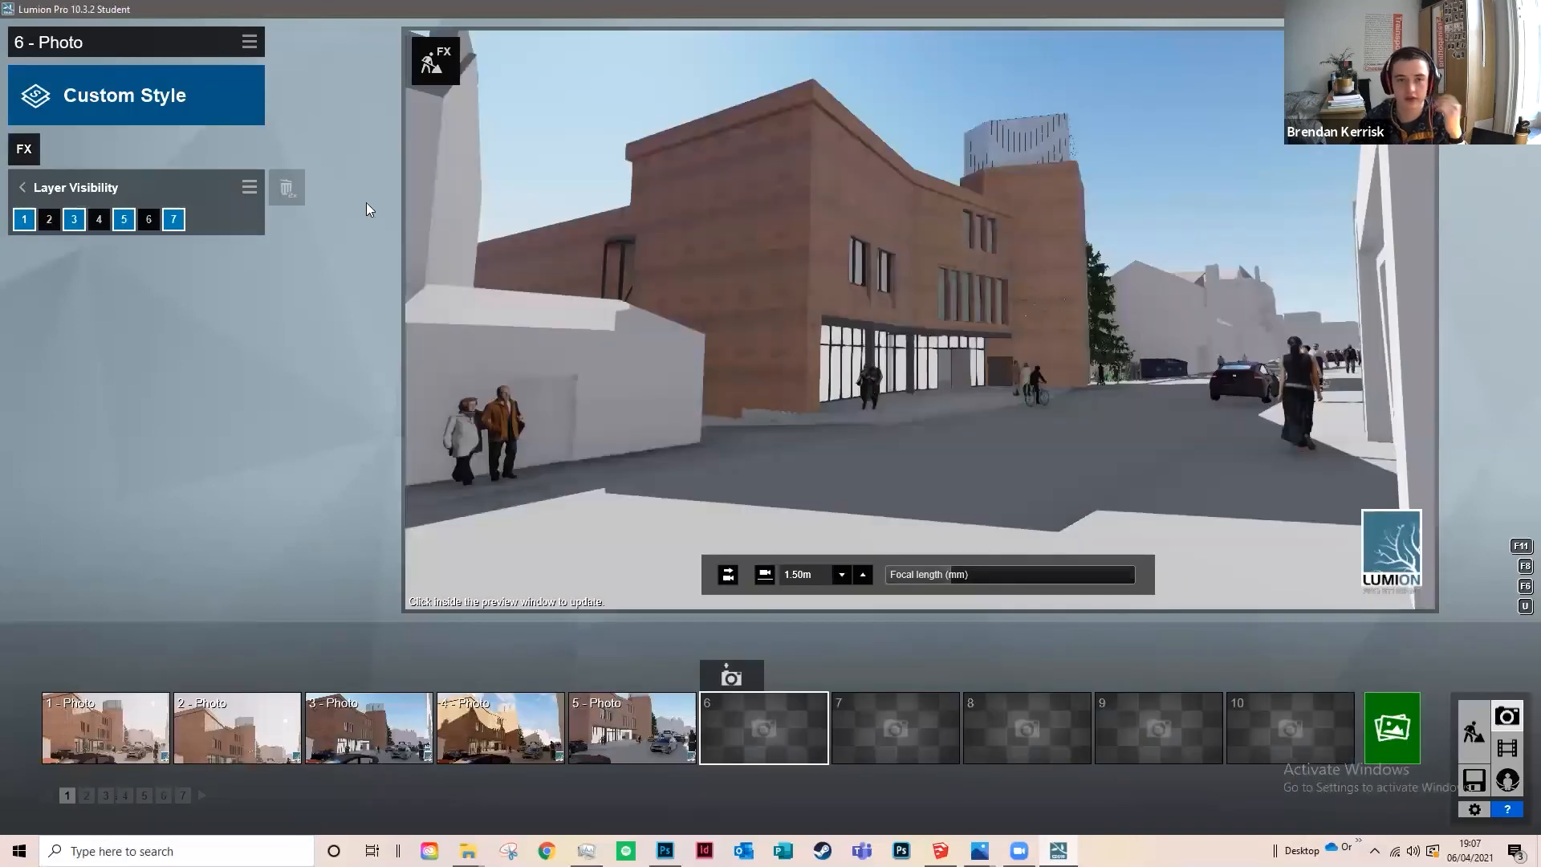
left_click(96, 223)
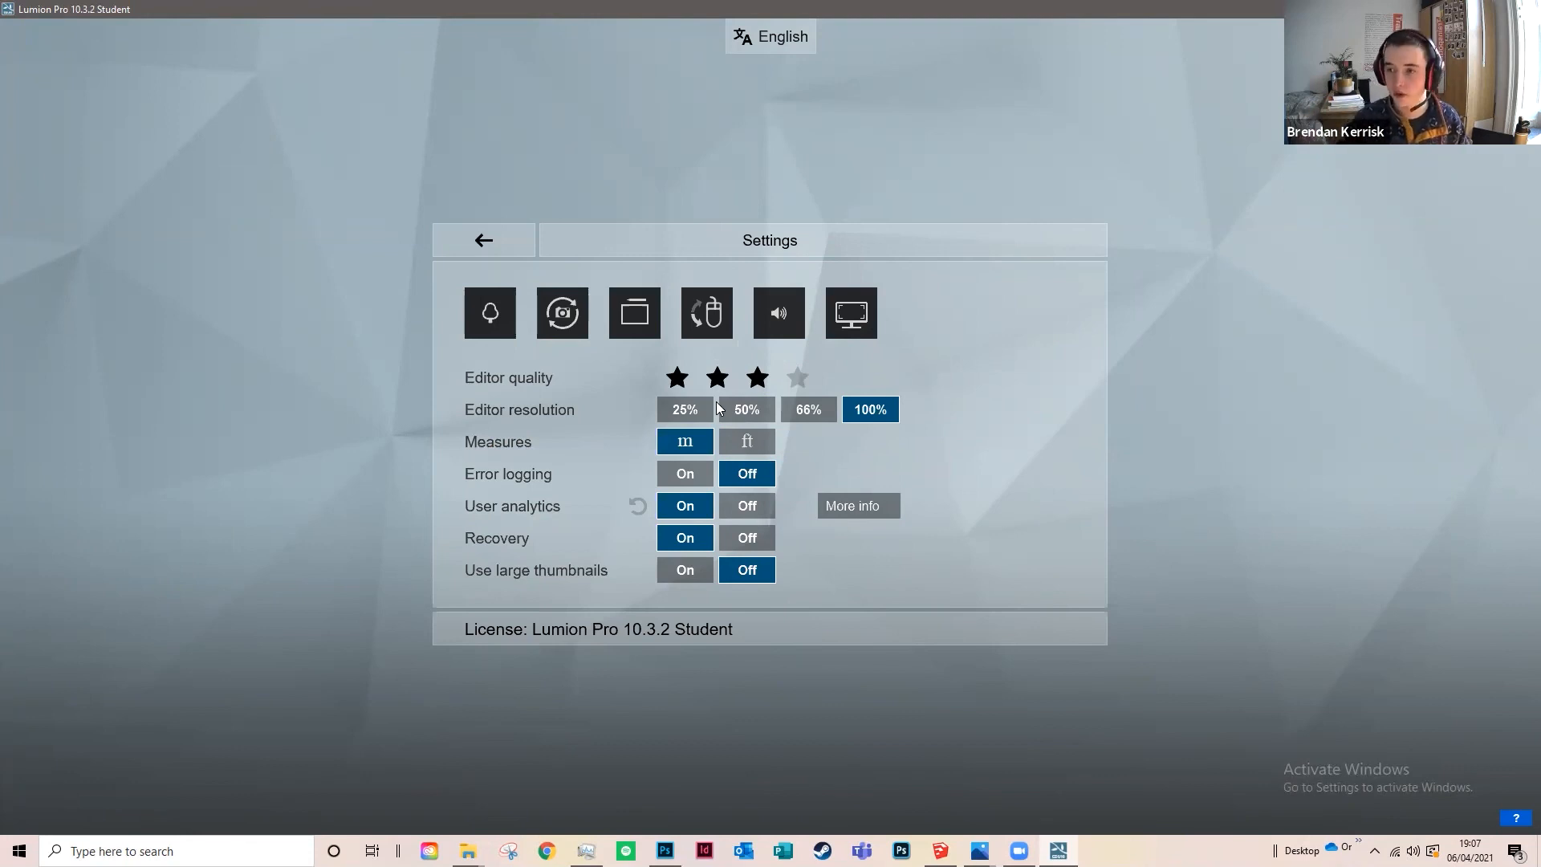
Step: Set the editor quality to one star and the editor resolution to 25%, and return to Build mode
left_click(677, 378)
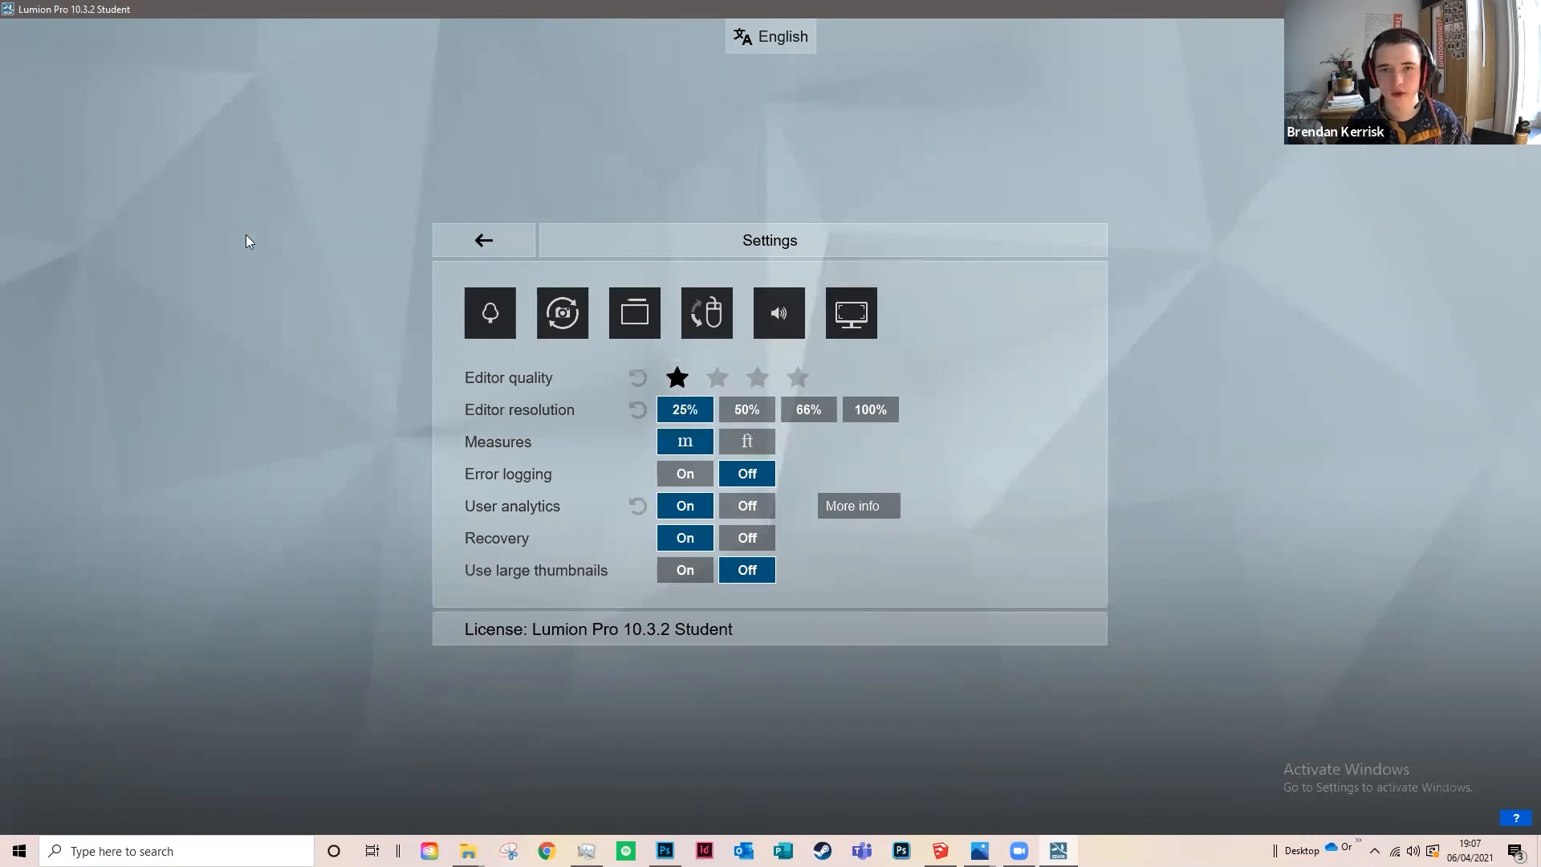
left_click(1461, 731)
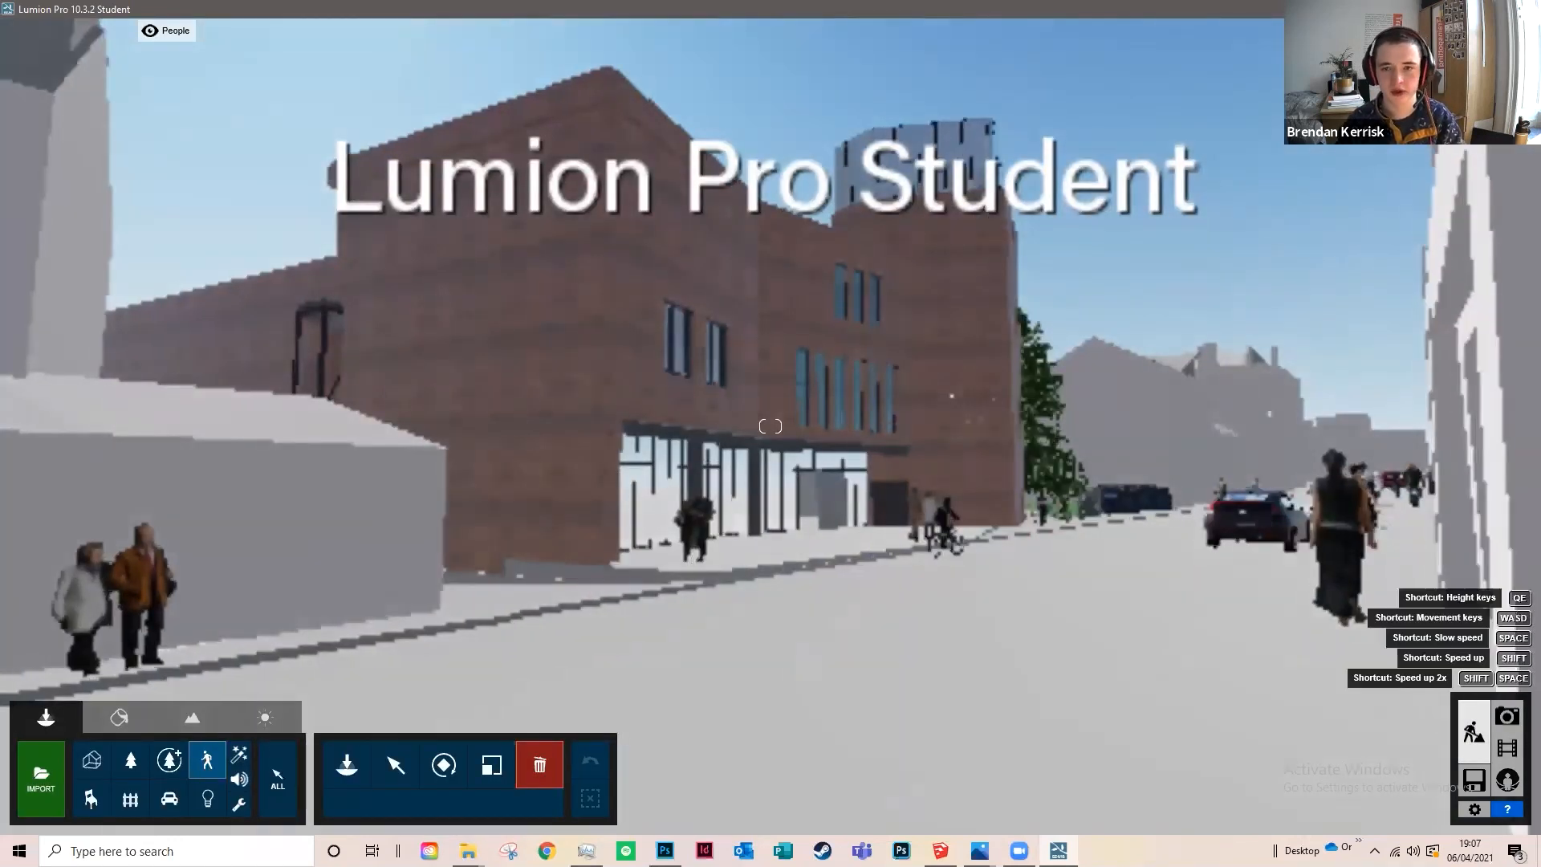
Step: Move around the building's entrance and street in Build mode to examine the scene at the reduced editor quality
key("w")
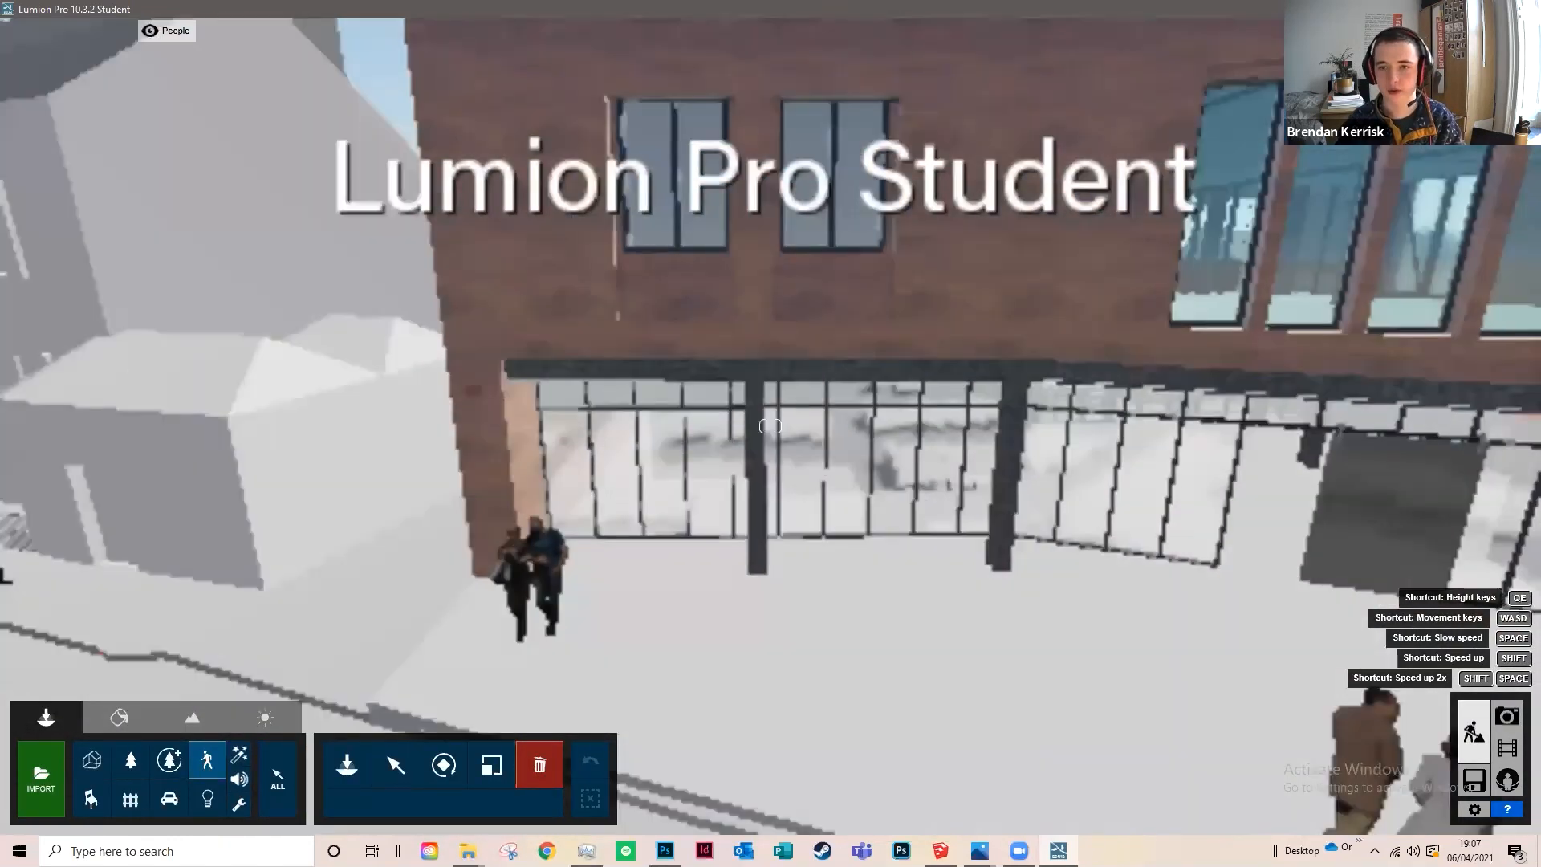
key("w")
key("a")
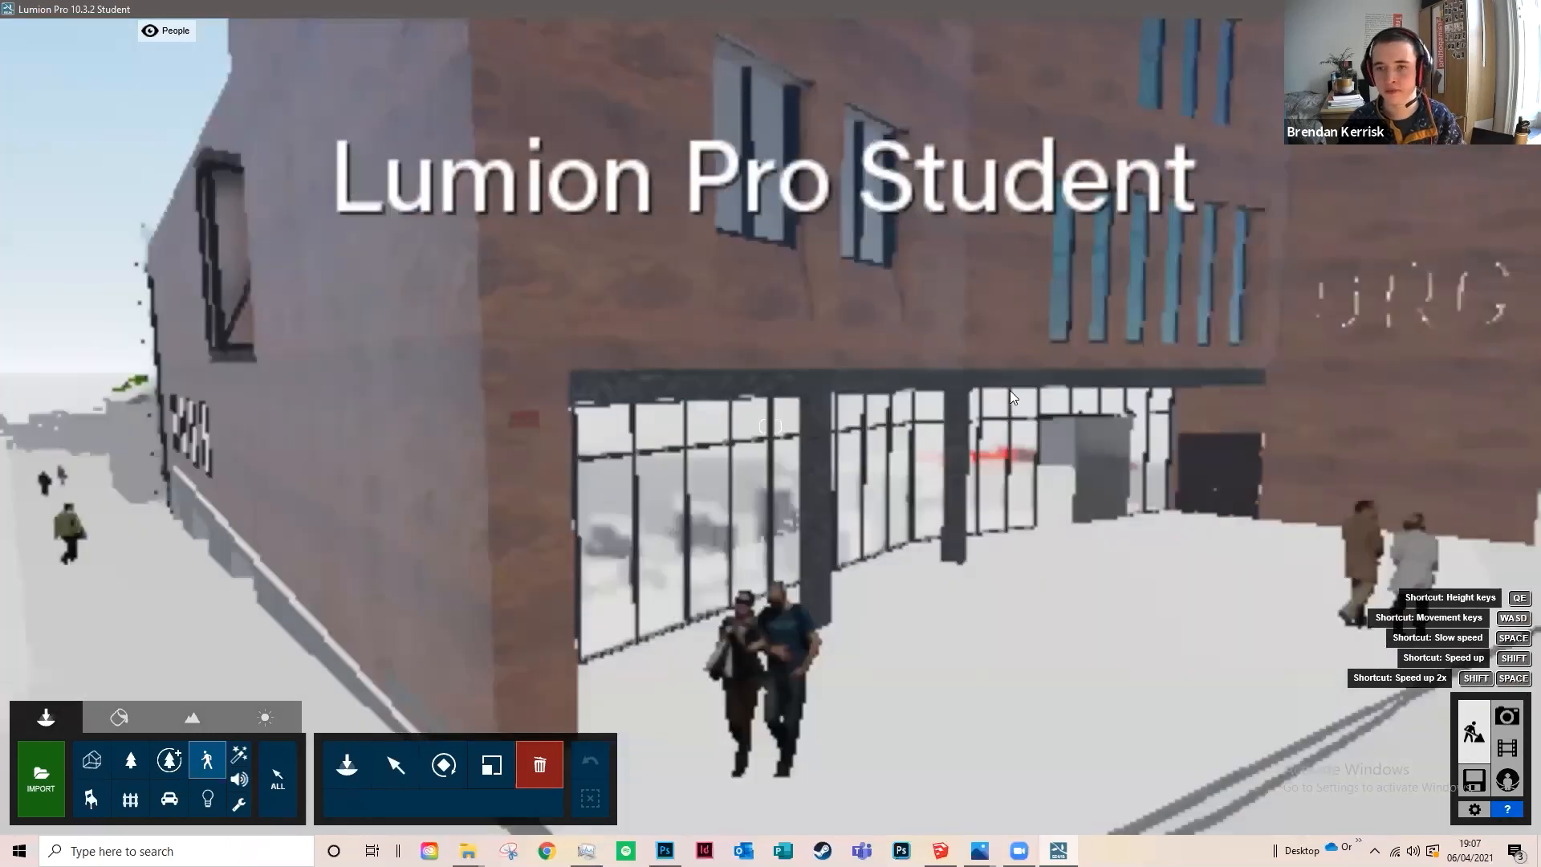
key("s")
key("a")
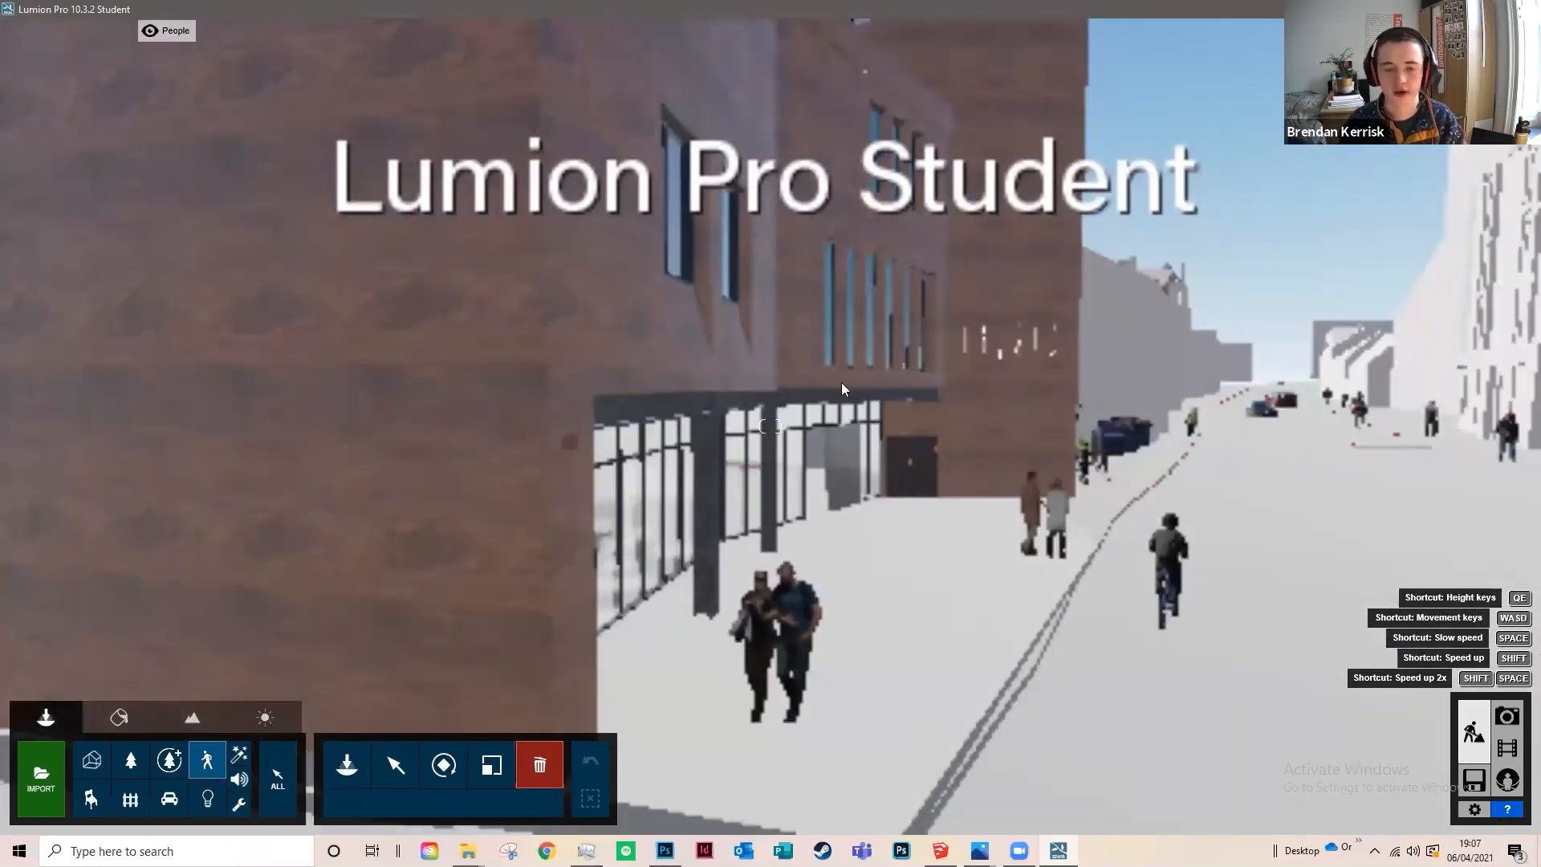
key("d")
key("w")
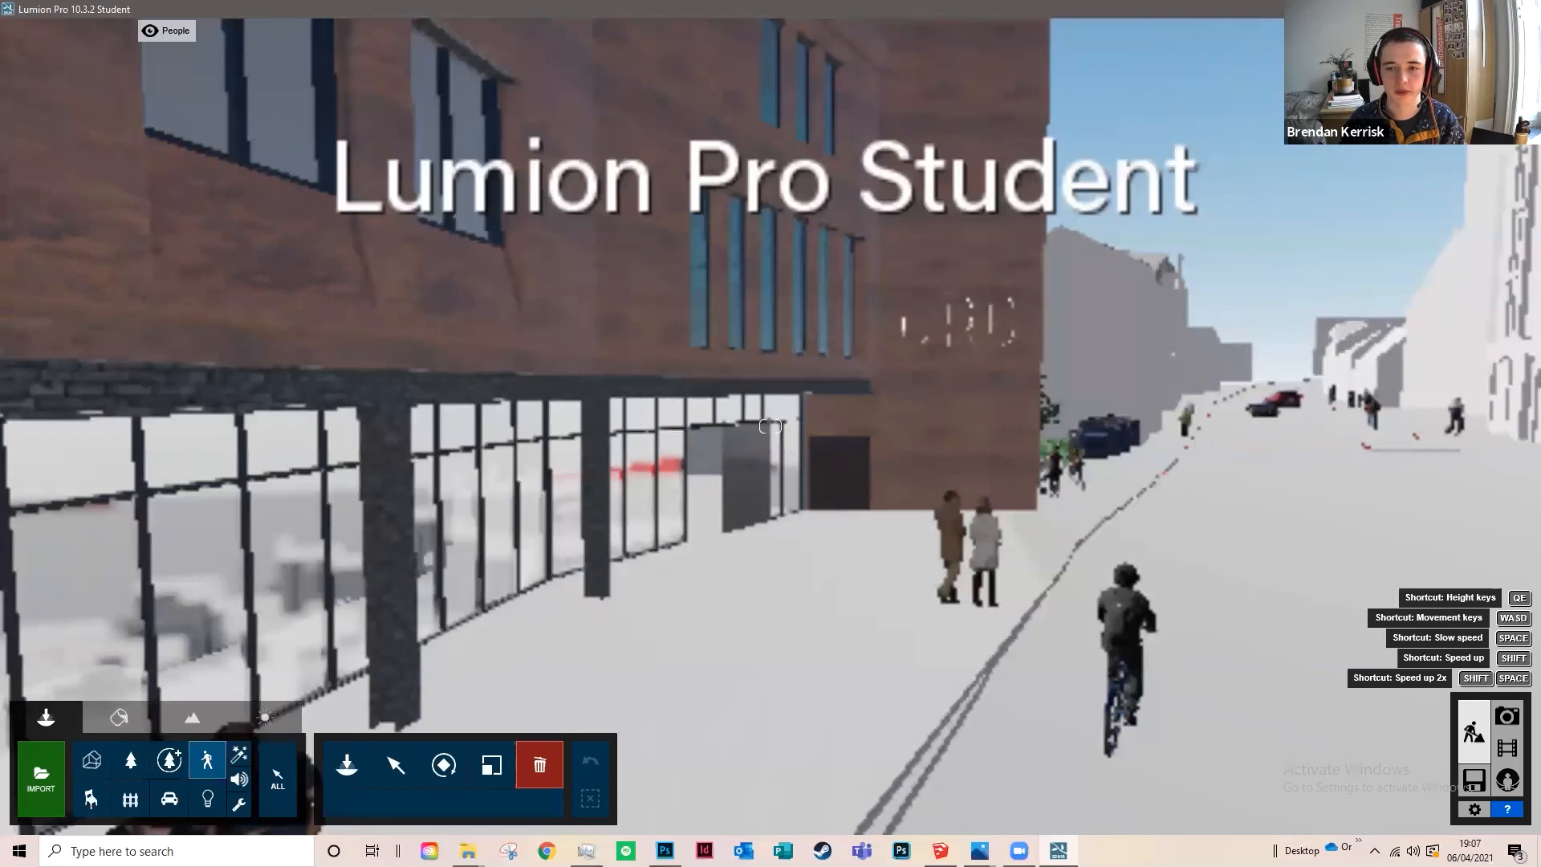
key("d")
key("w")
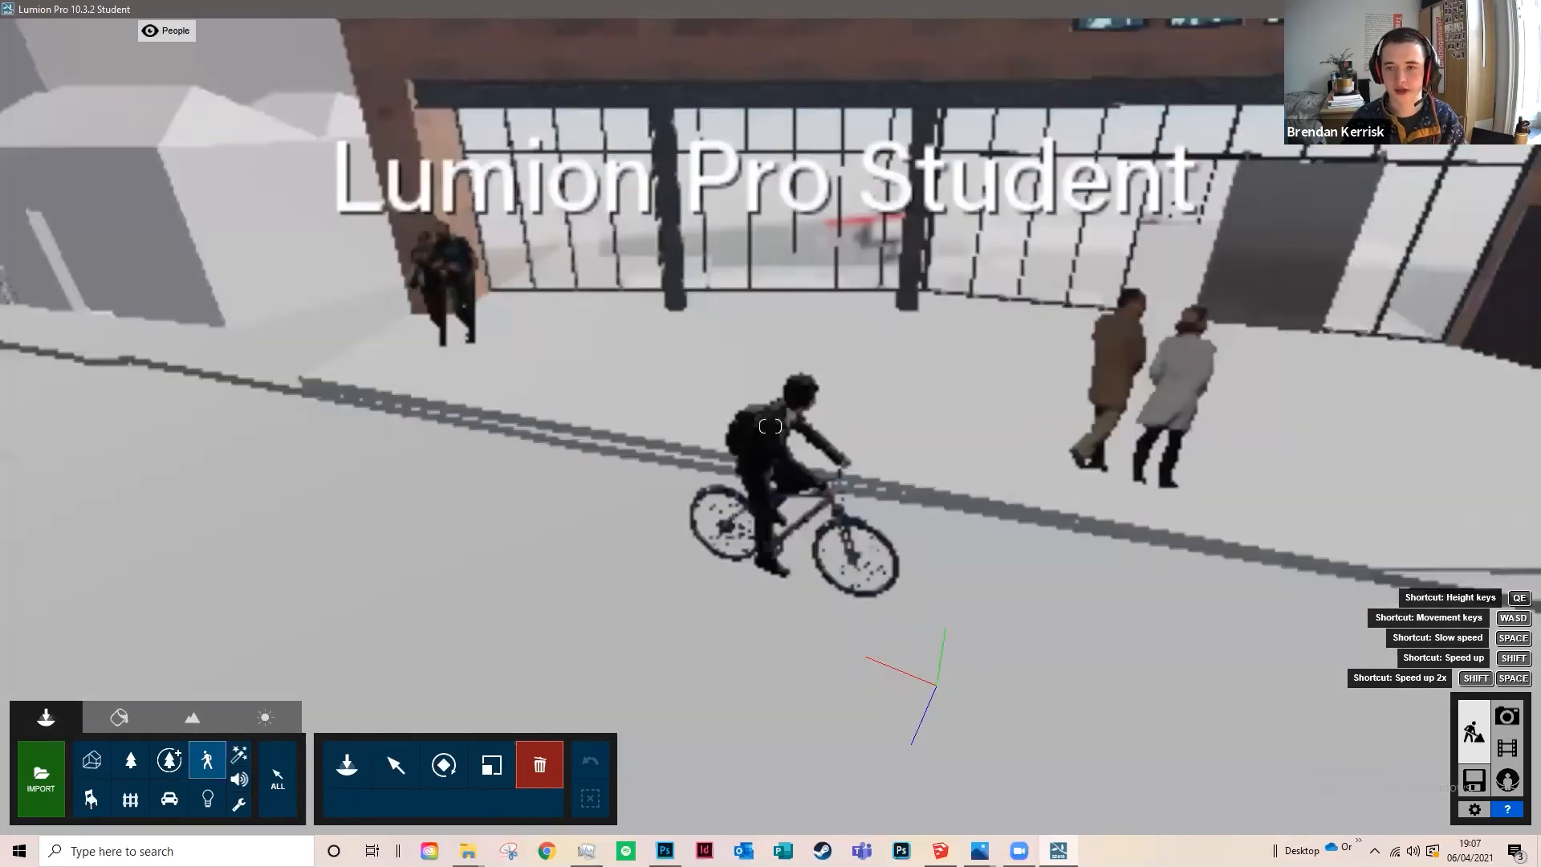
key("s")
key("a")
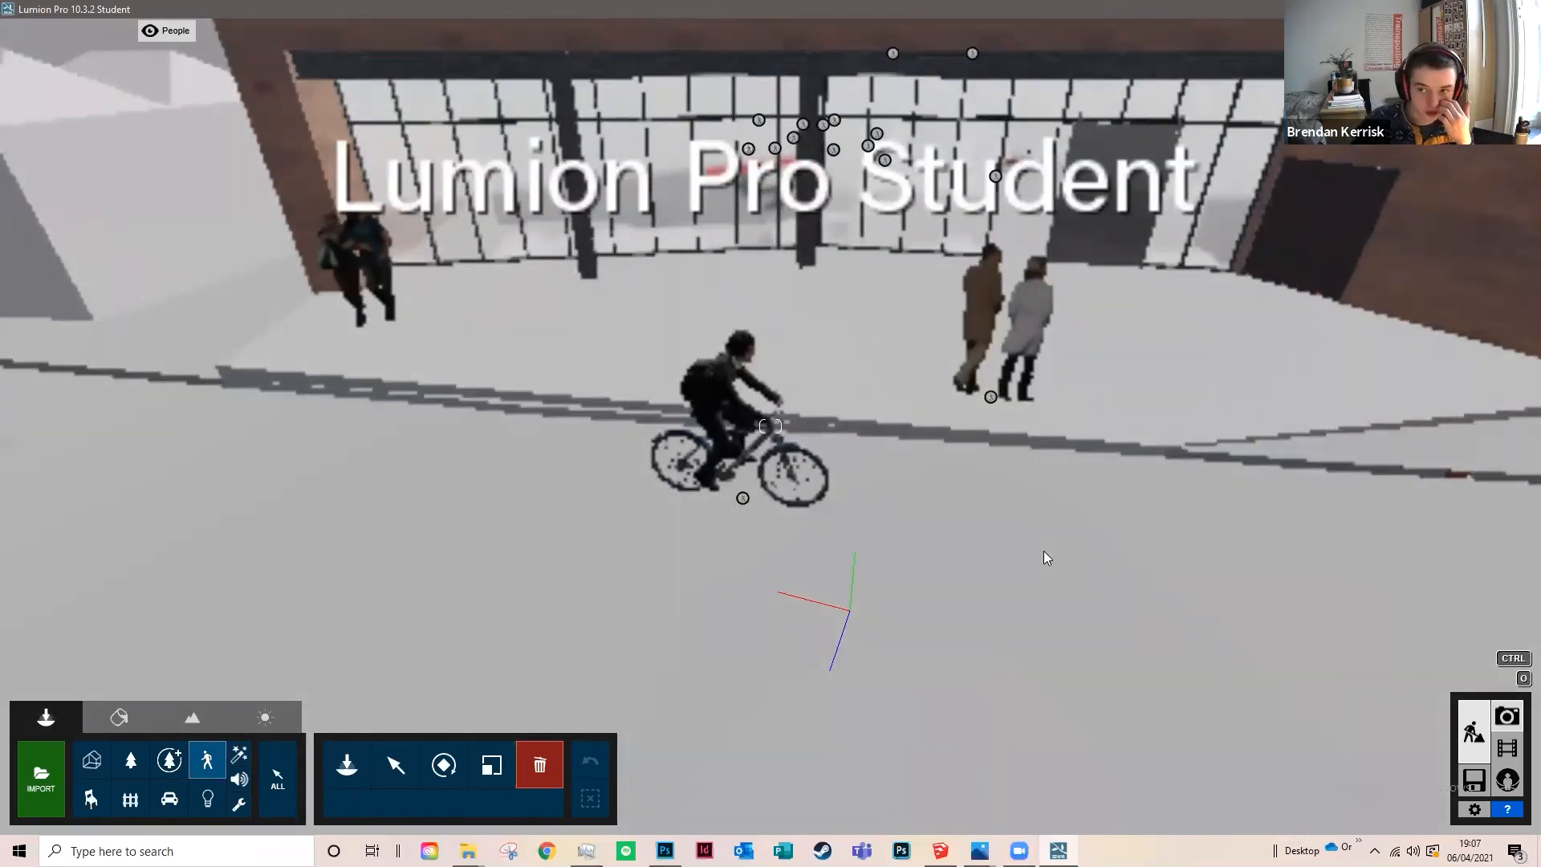
Step: Return to Photo mode and examine the glazed entrance and the cars on the street in the photo 6 preview
left_click(1507, 715)
key("w")
key("s")
key("a")
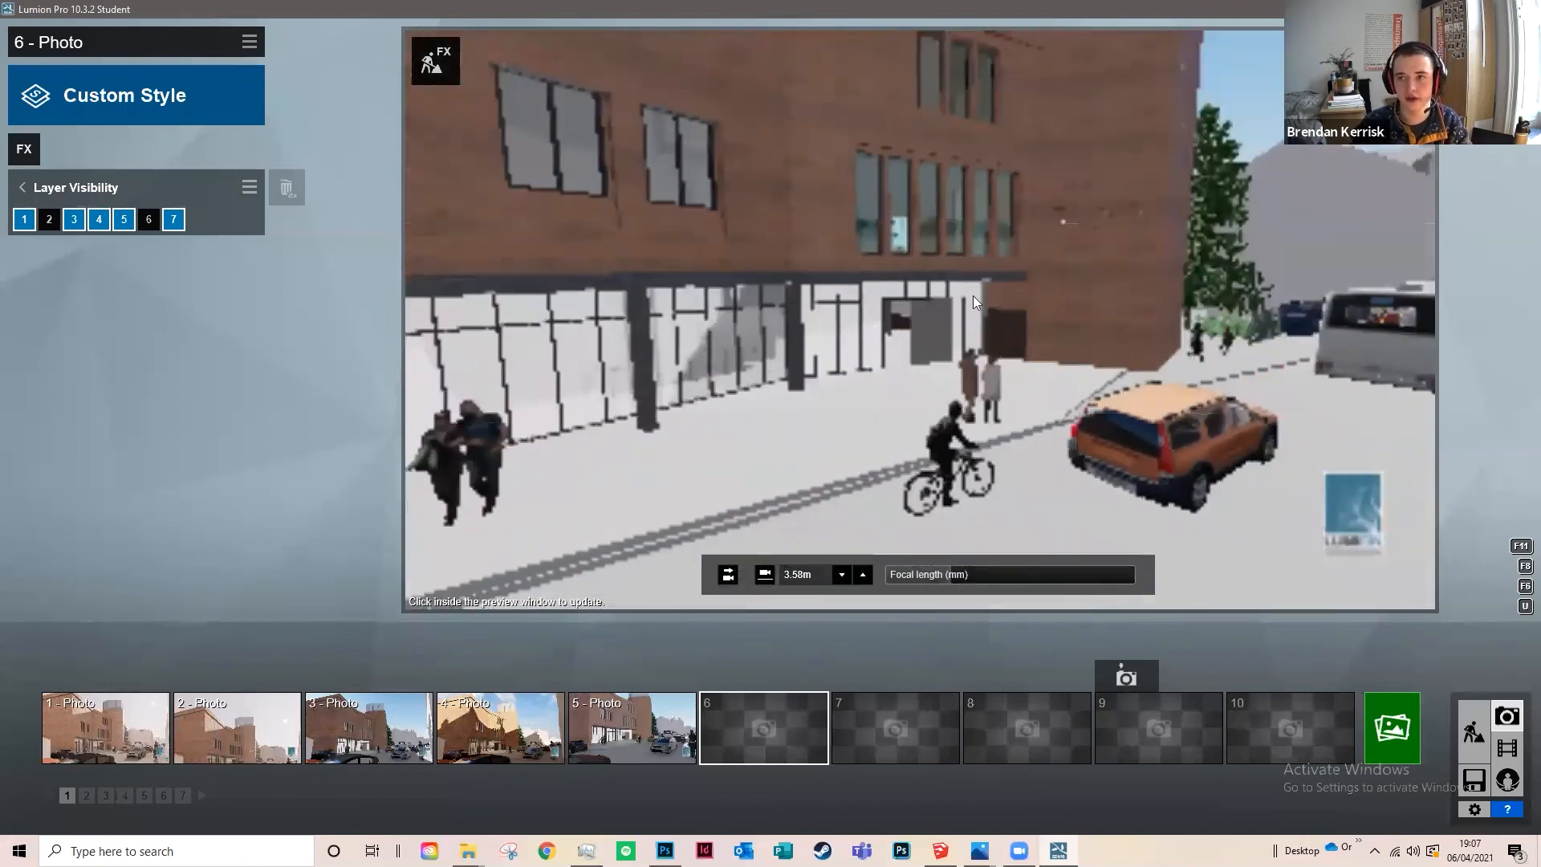
key("s")
key("a")
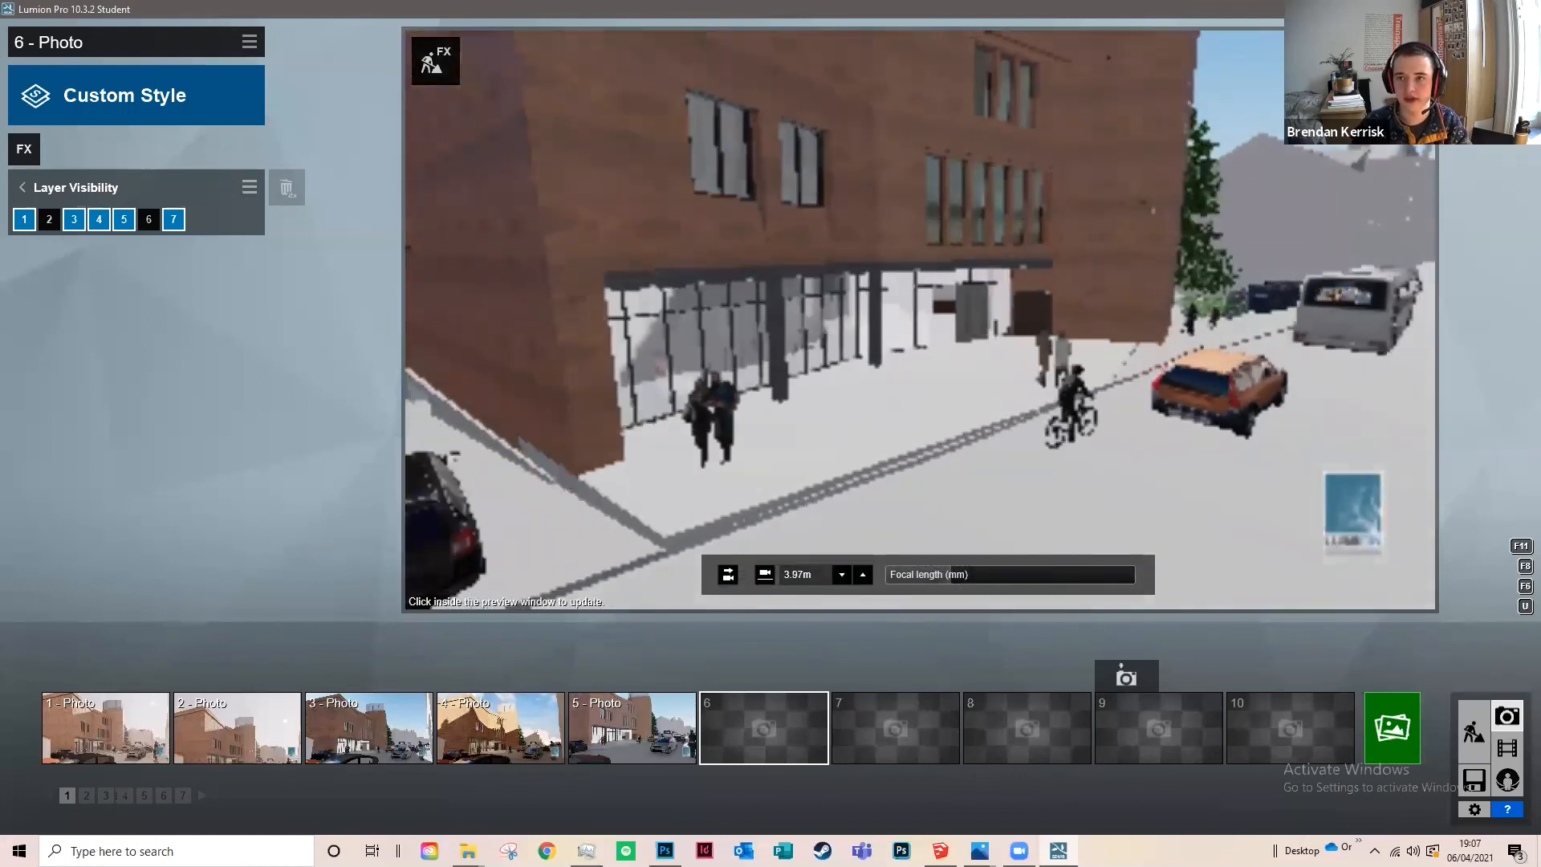
Step: Toggle the scene statistics overlay on and off in the photo preview
key("F11")
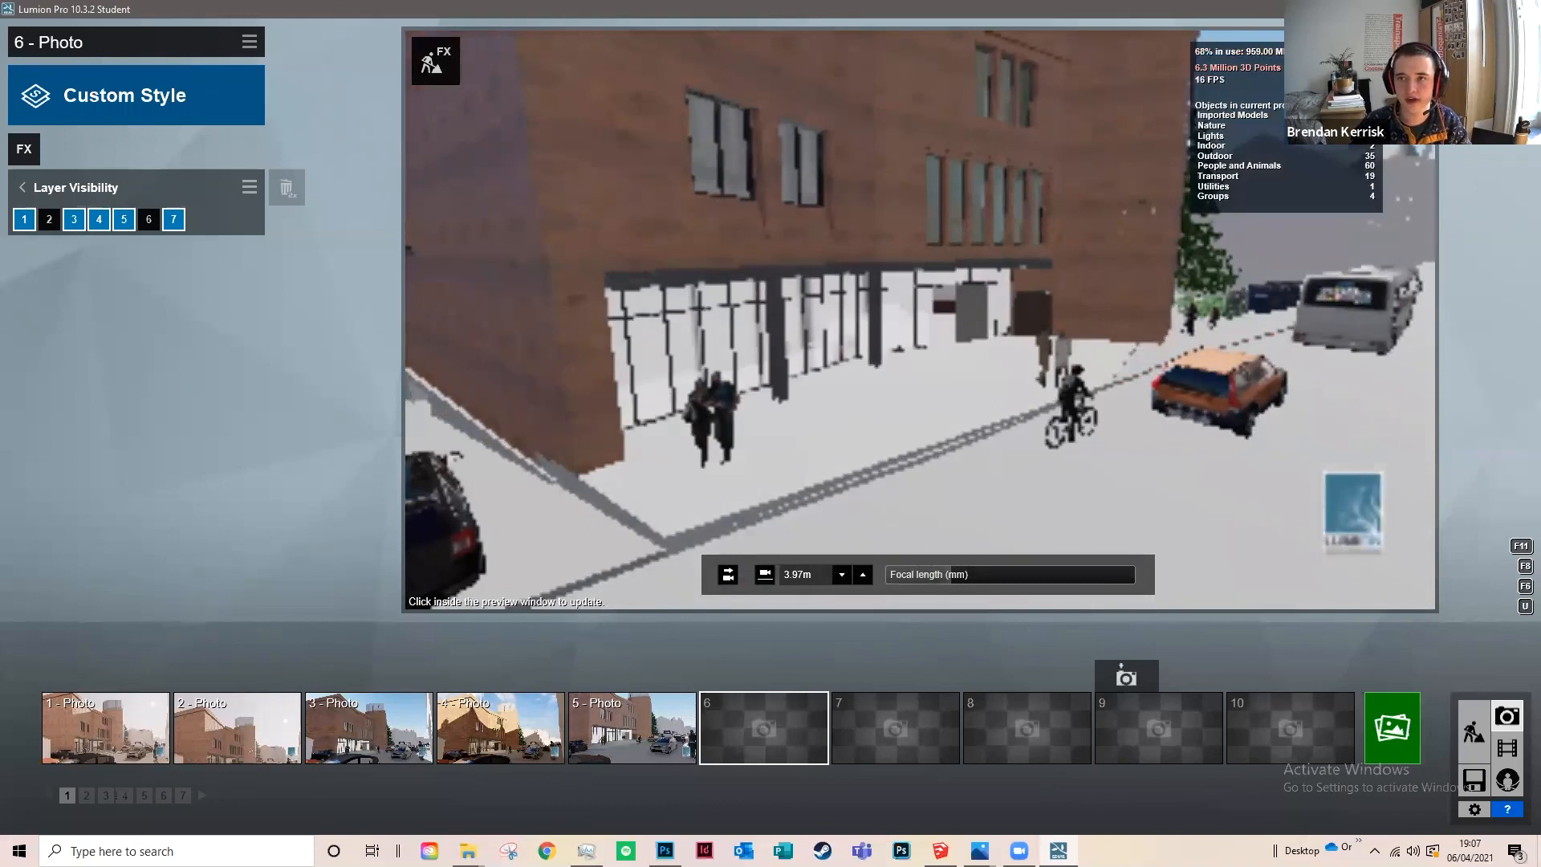
key("F11")
key("F11")
key("F11")
key("F11")
key("F11")
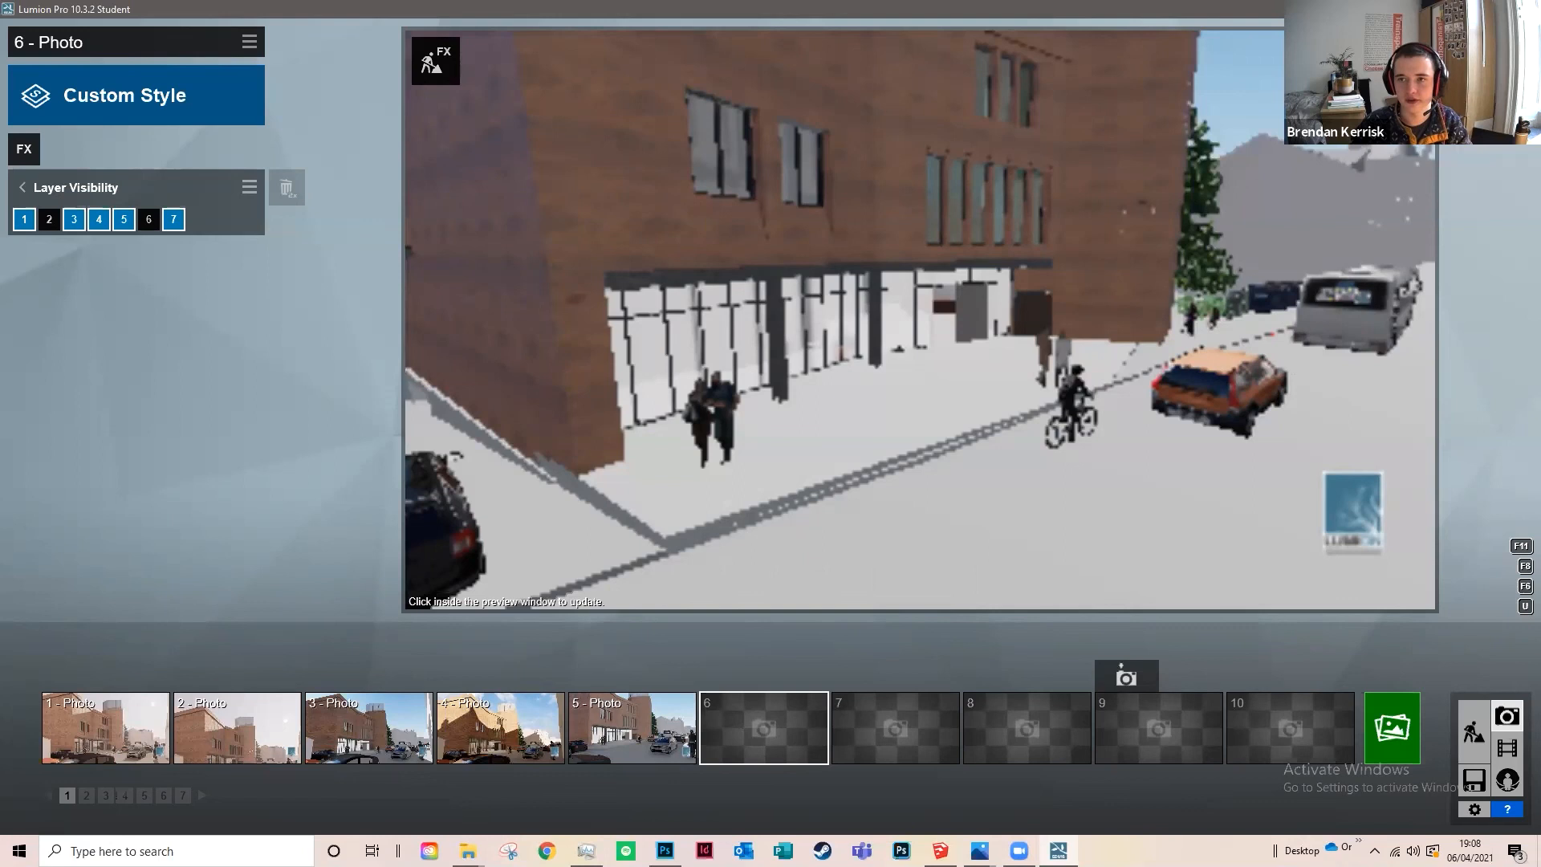
Step: Move around the photo 6 preview to examine the building's corner, glazed entrance and the parked car beside it
key("s")
left_click_drag(748, 684, 814, 645)
key("s")
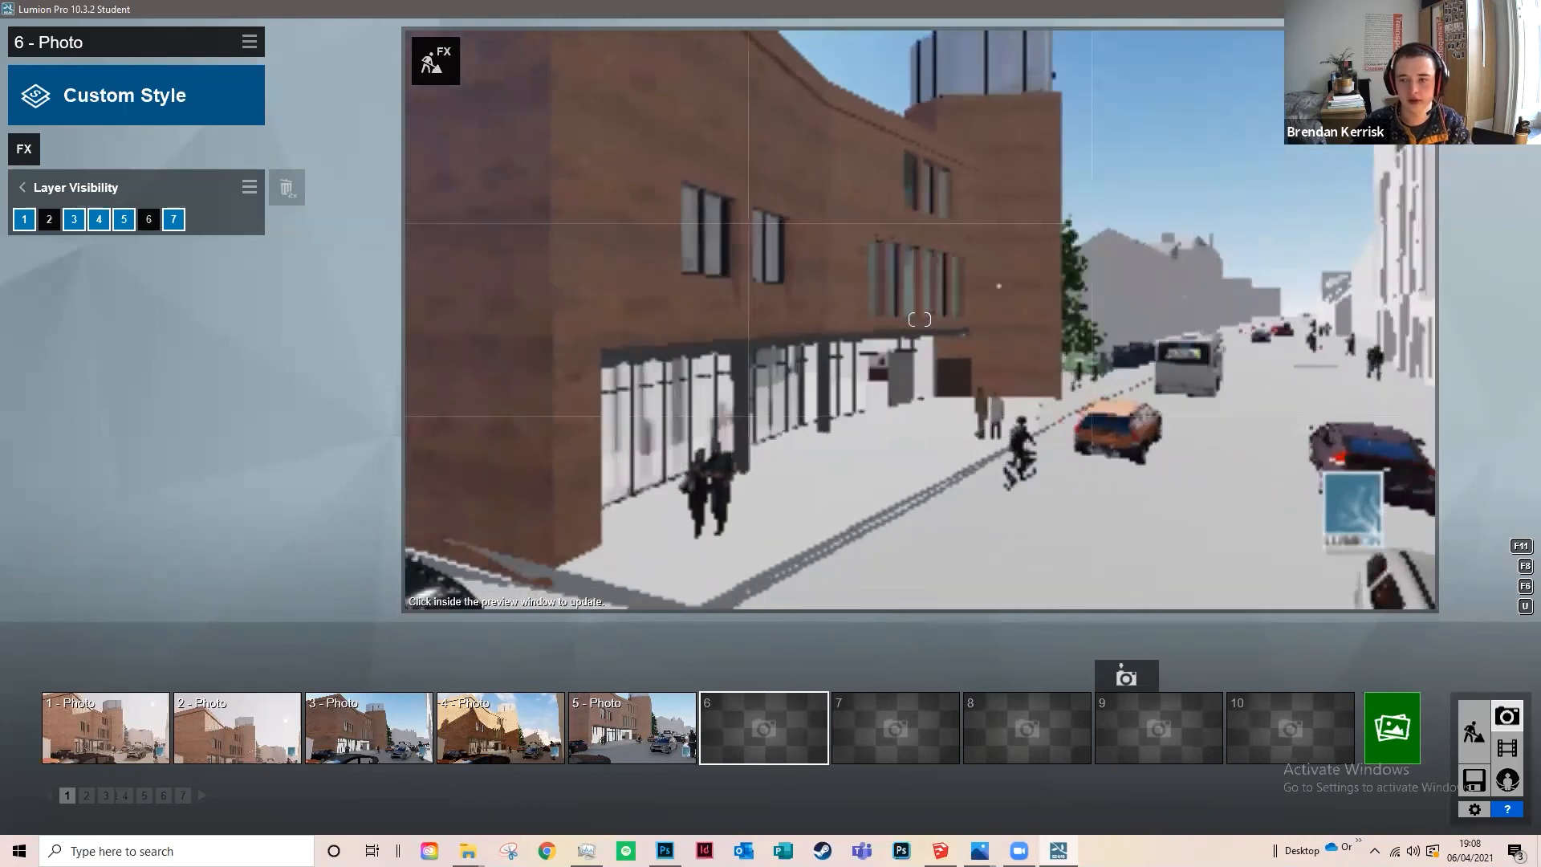
key("e")
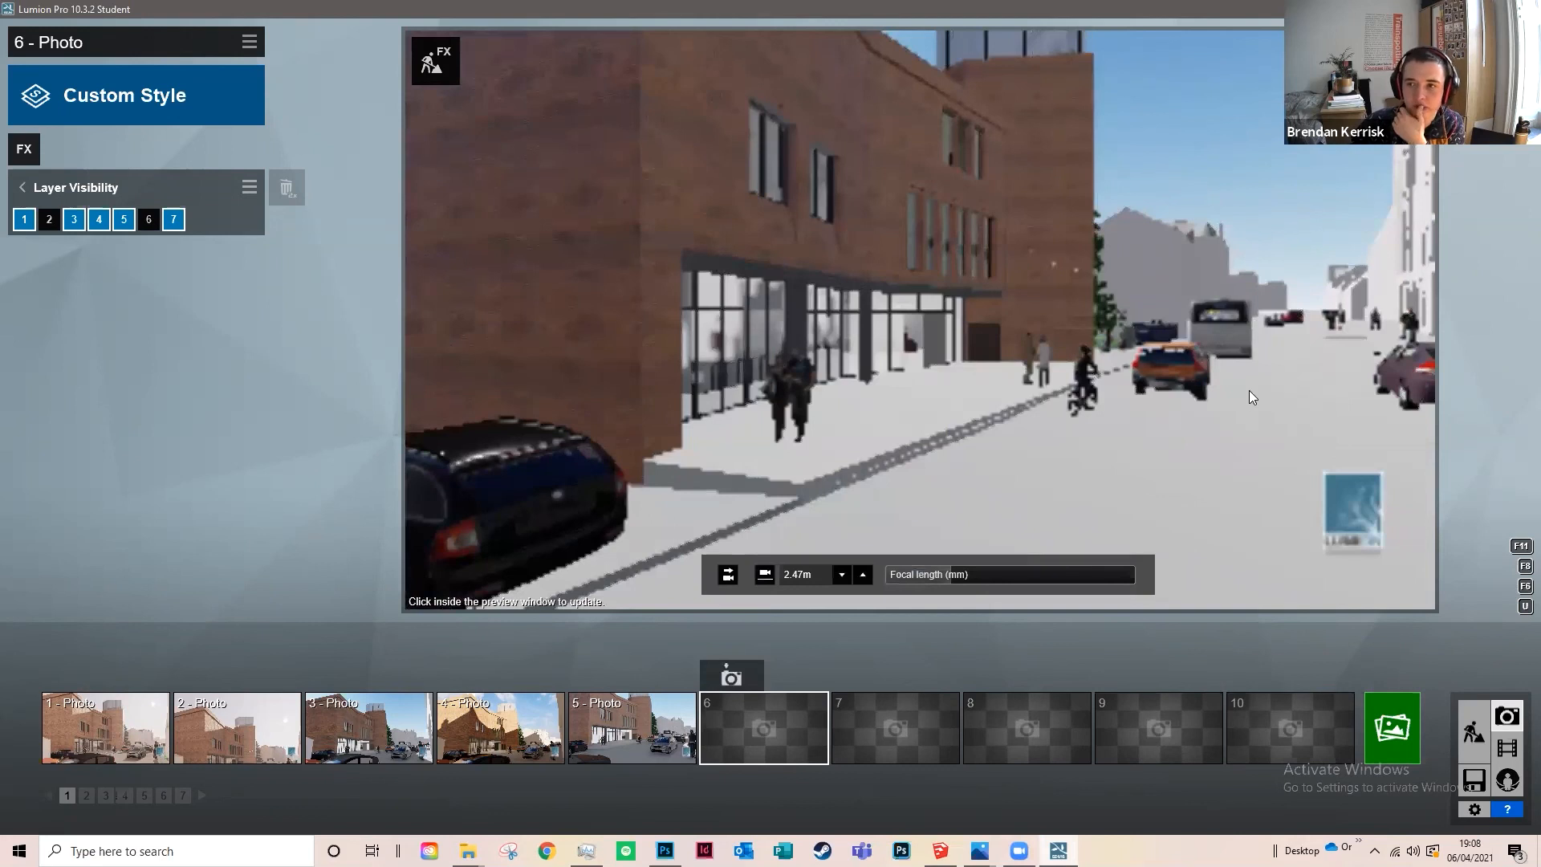
mouse_move(1112, 730)
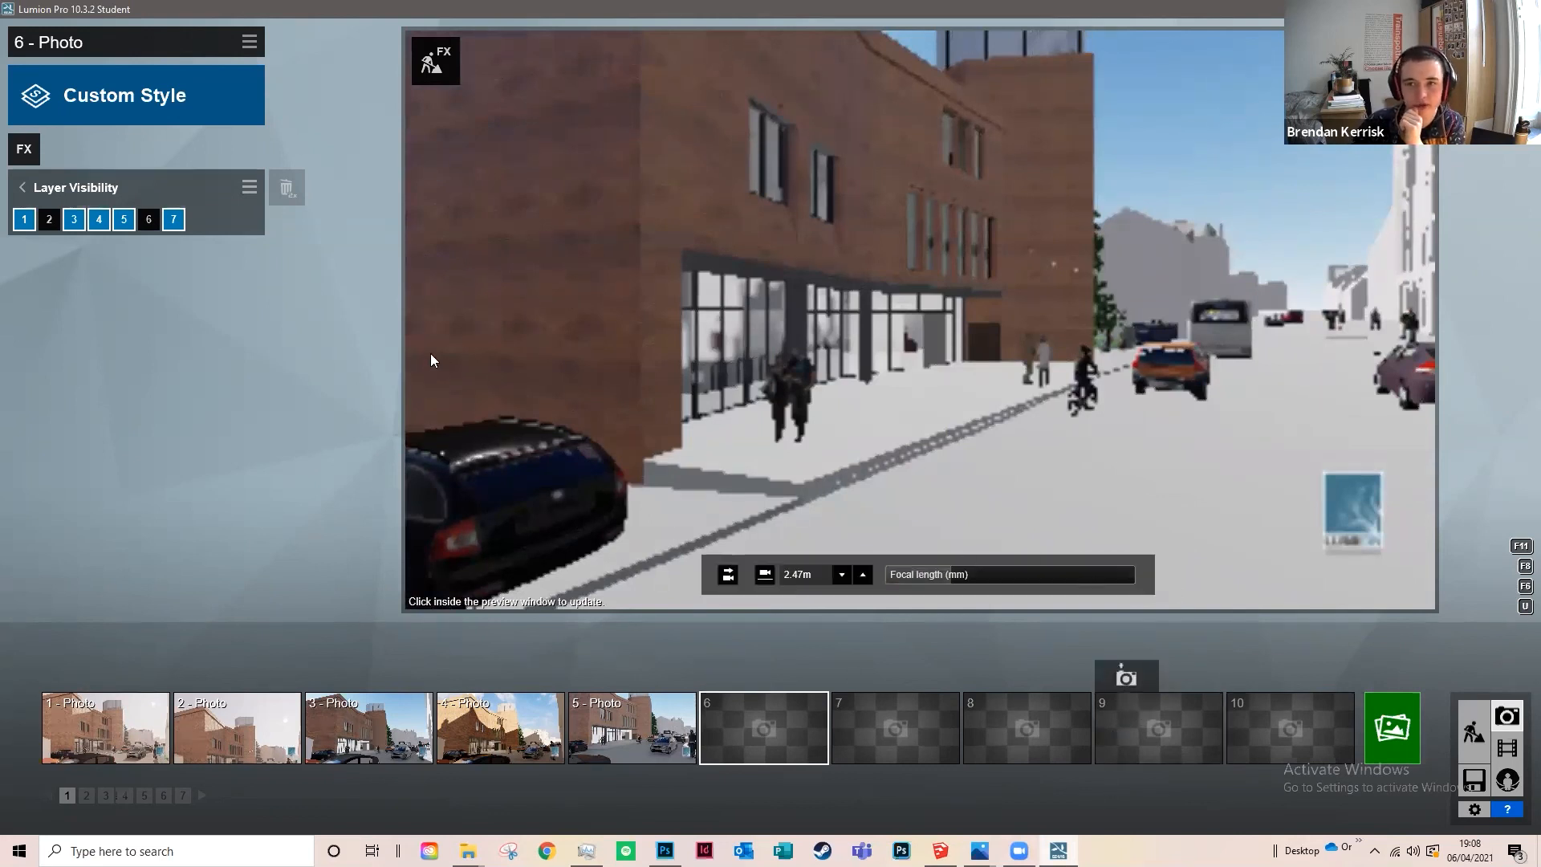
Step: Browse the Advanced, Camera and Artistic photo effects and add the Styrofoam effect to photo 6
left_click(24, 148)
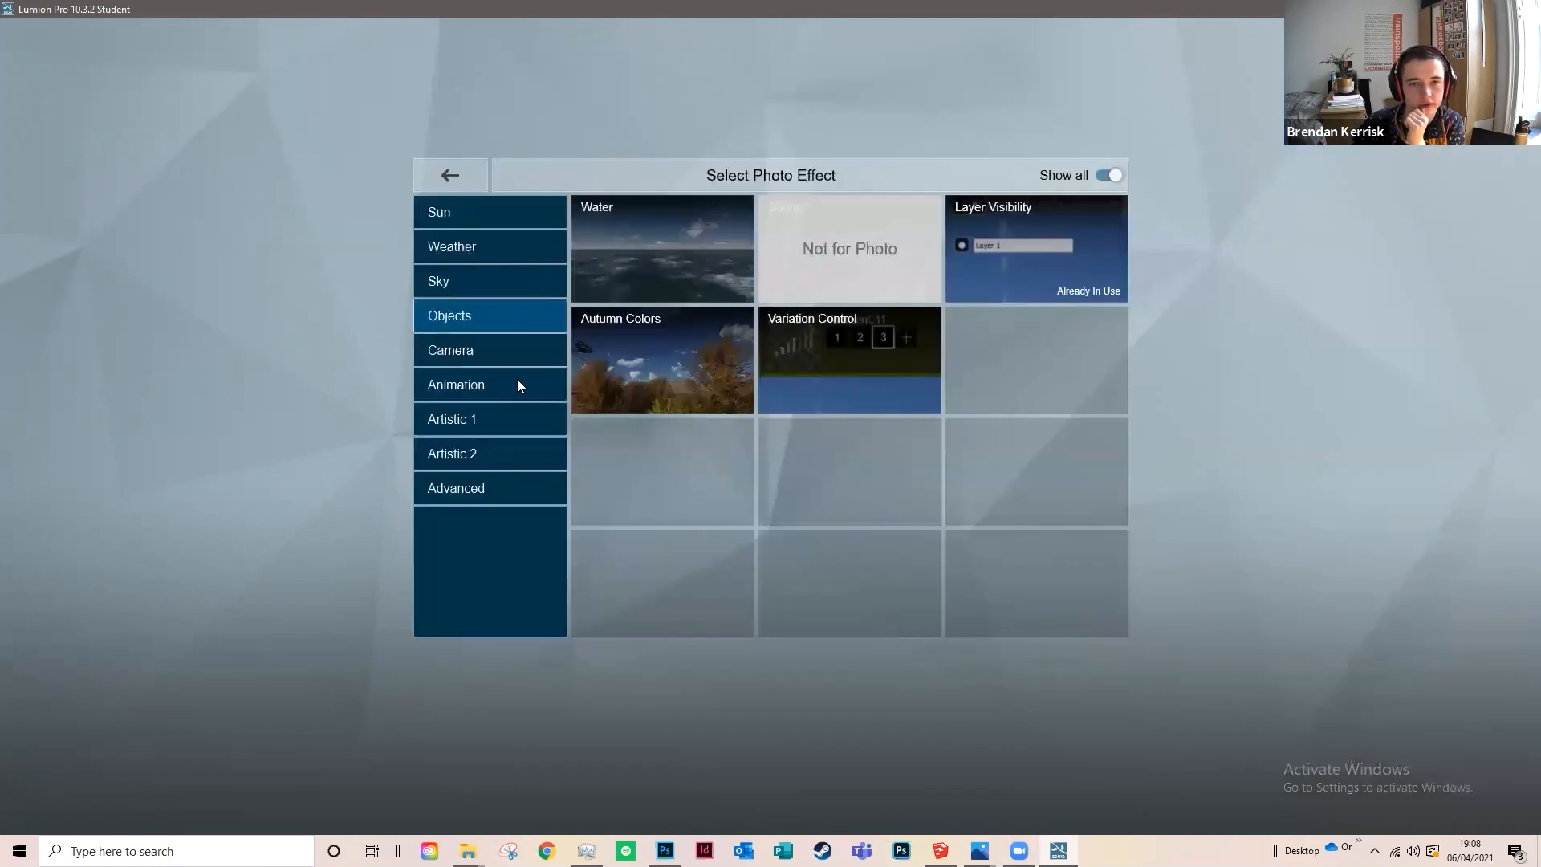
left_click(479, 475)
left_click(478, 461)
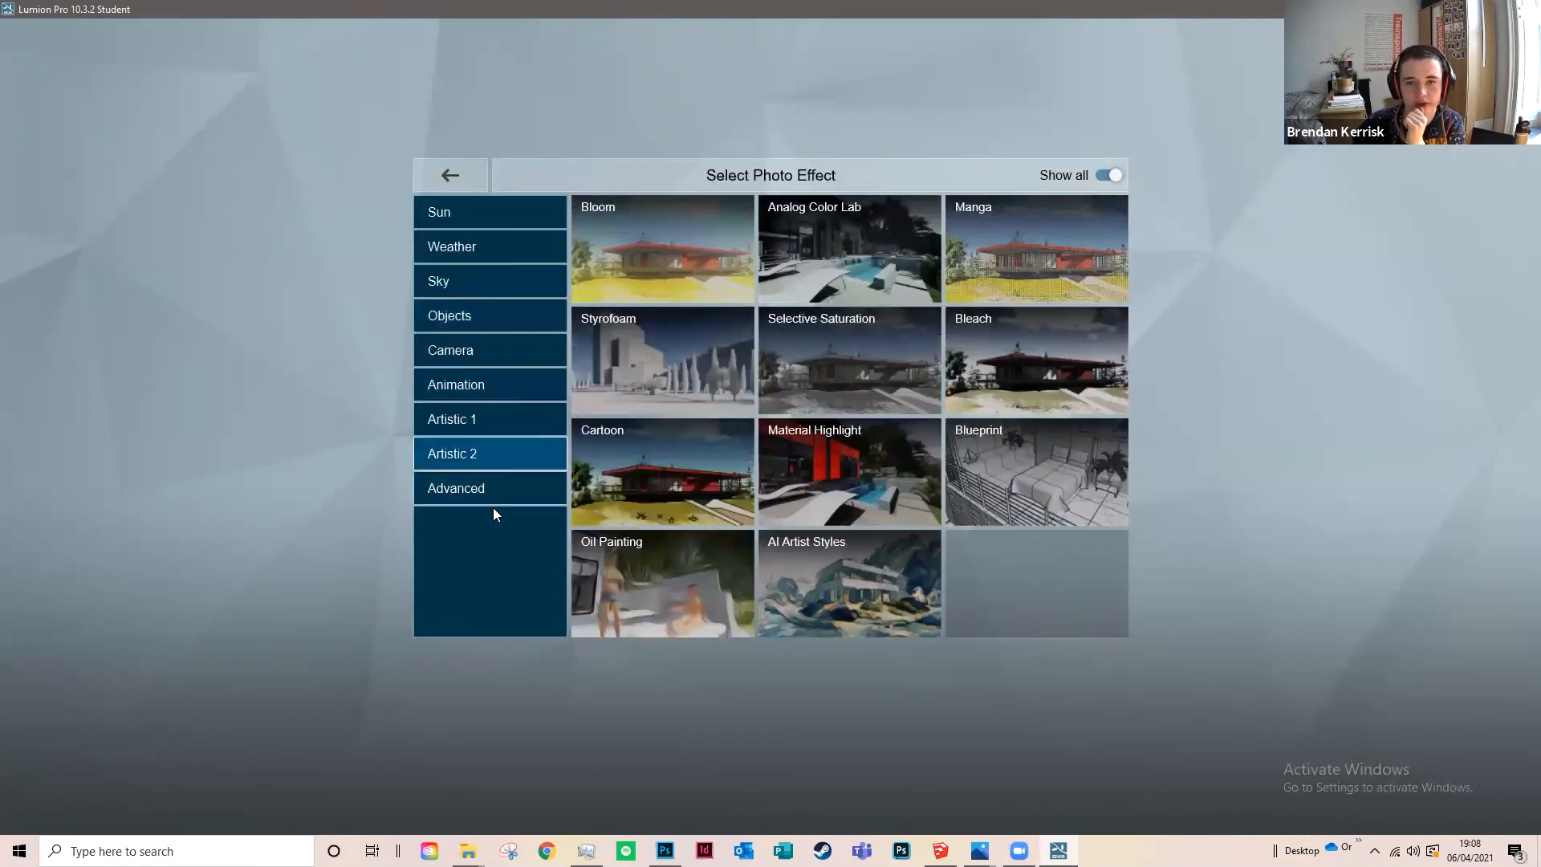
left_click(496, 486)
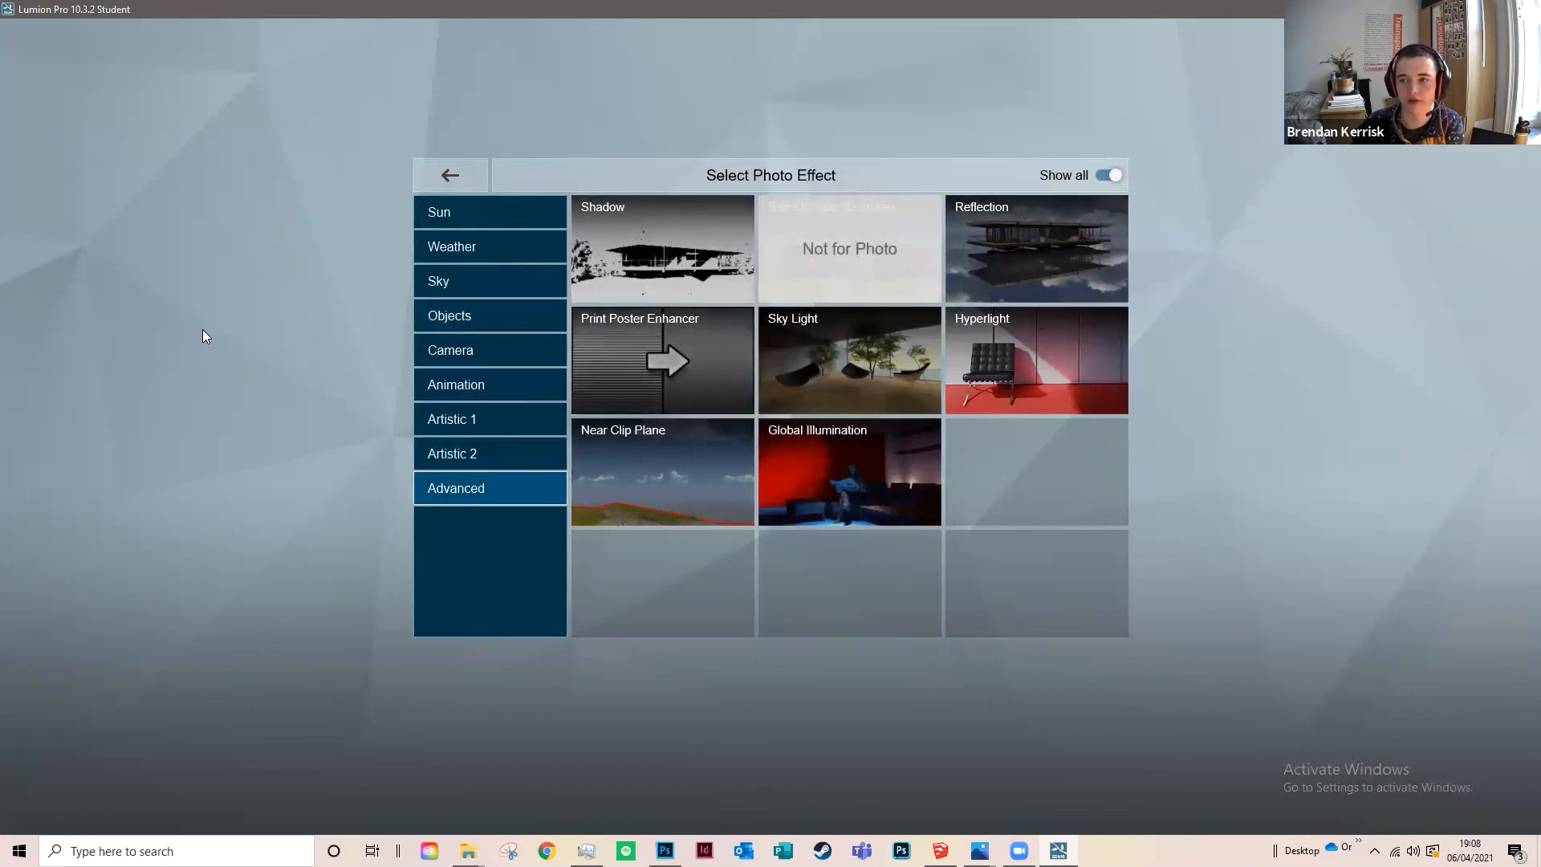
left_click(434, 353)
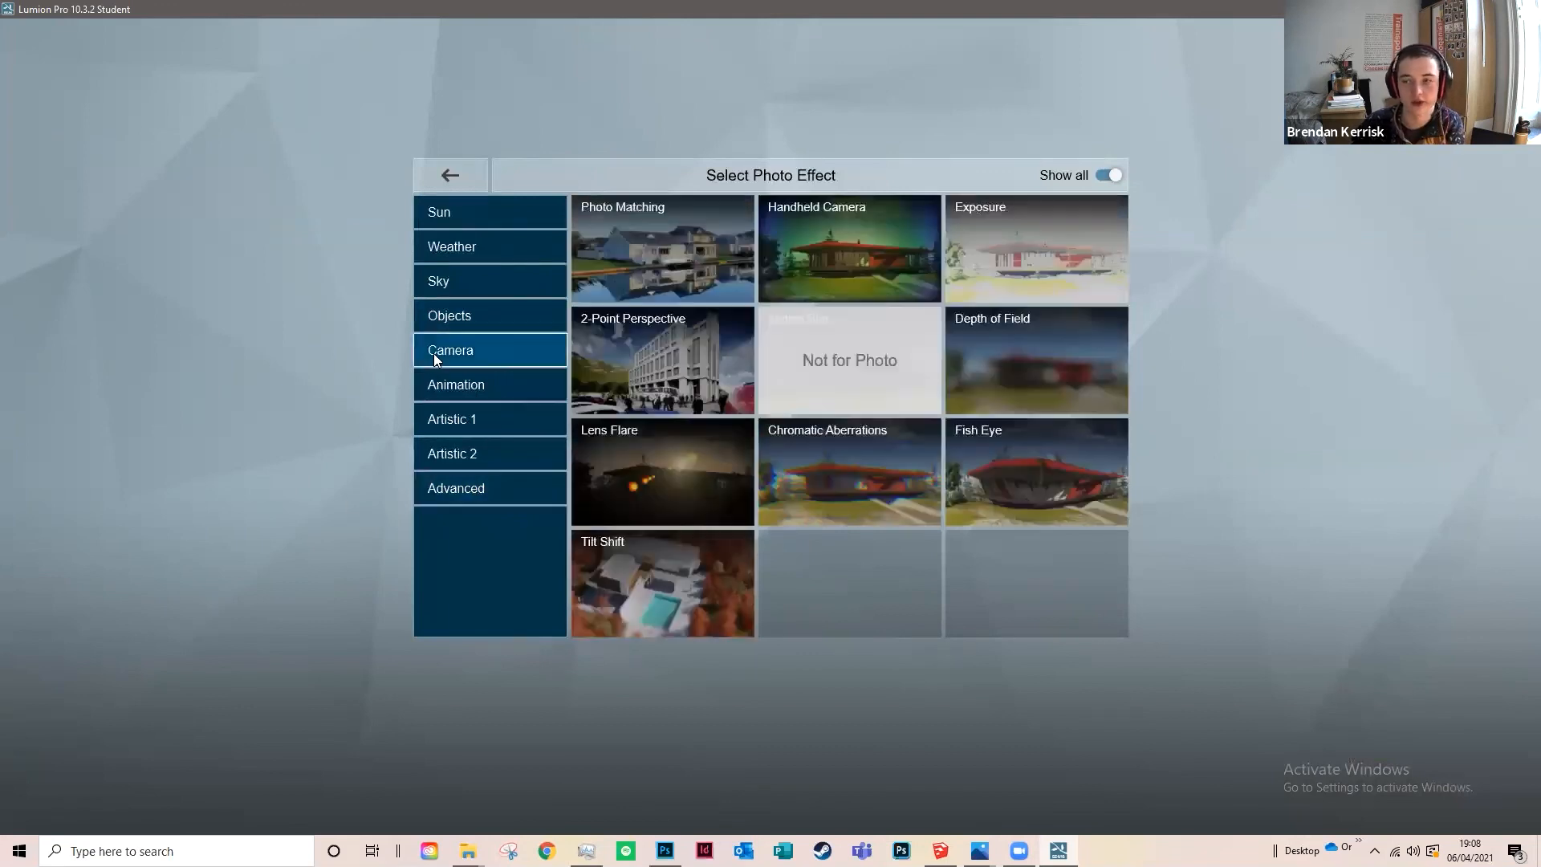
left_click(478, 391)
left_click(477, 430)
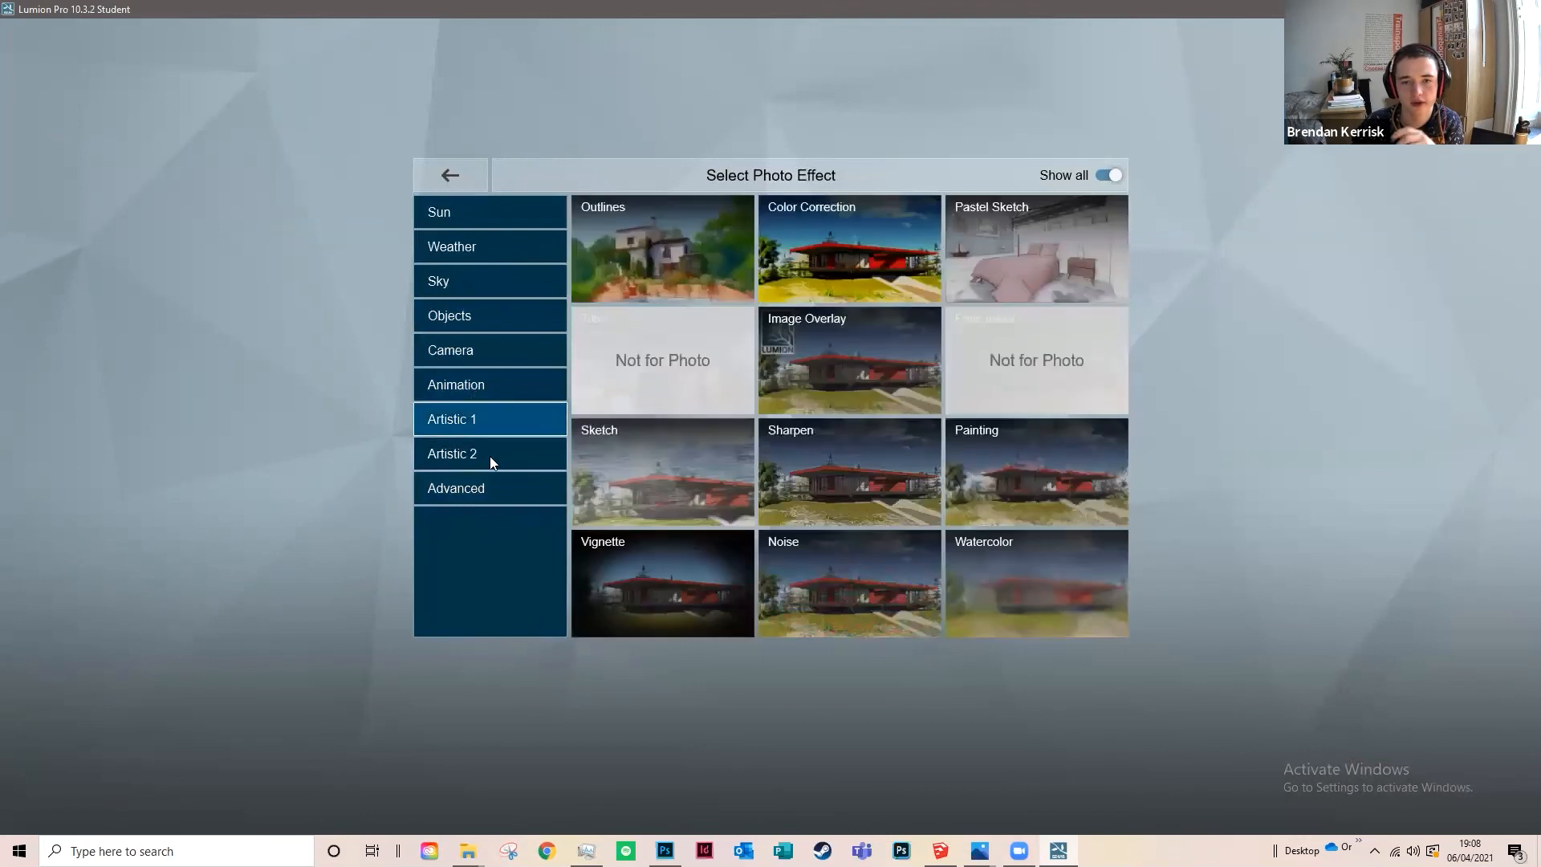
left_click(493, 449)
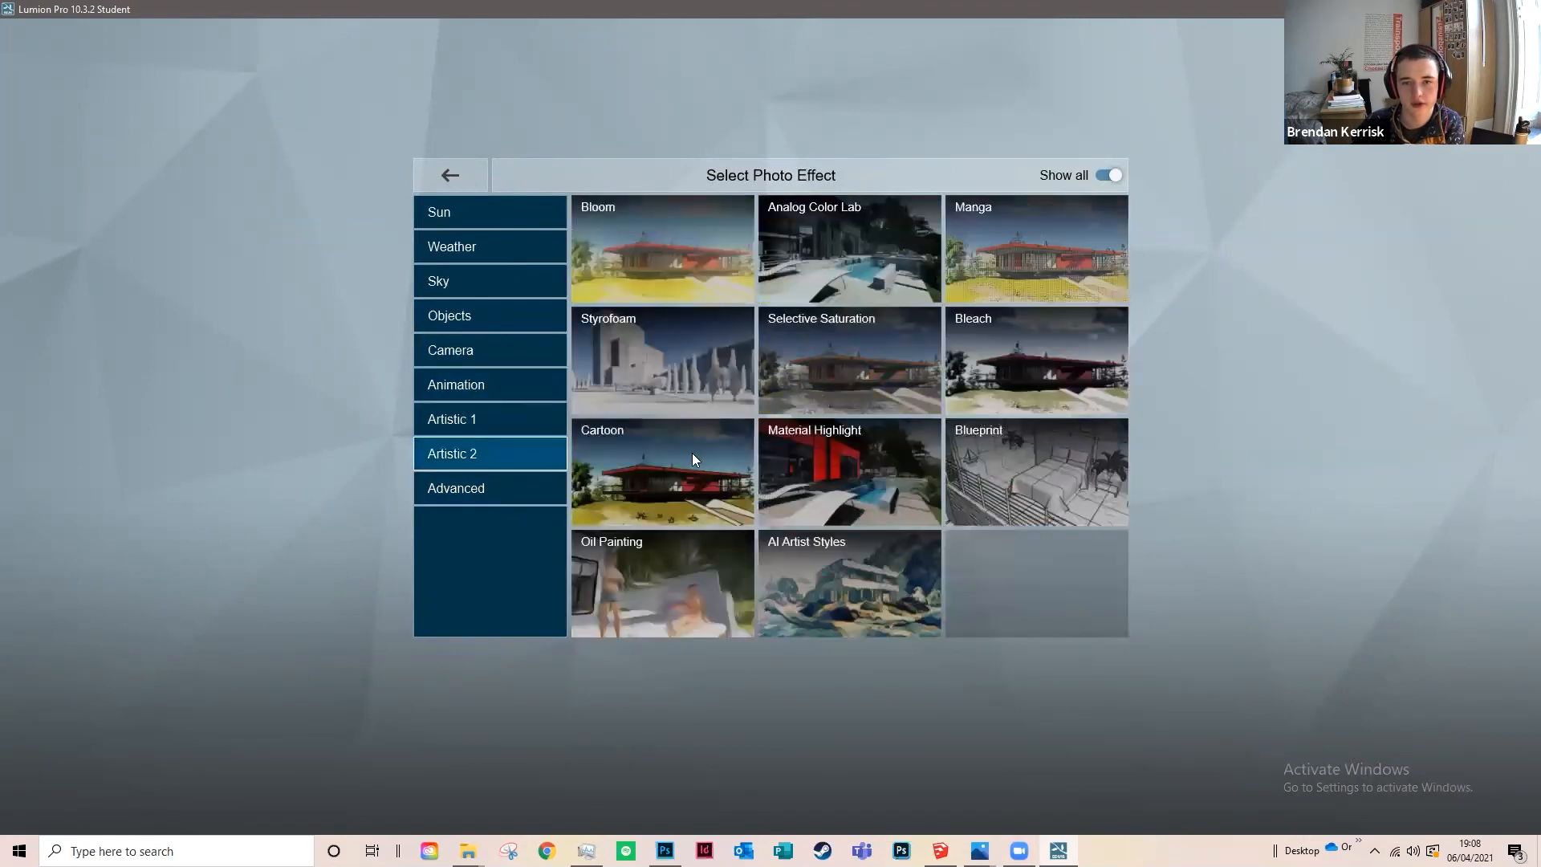
left_click(665, 406)
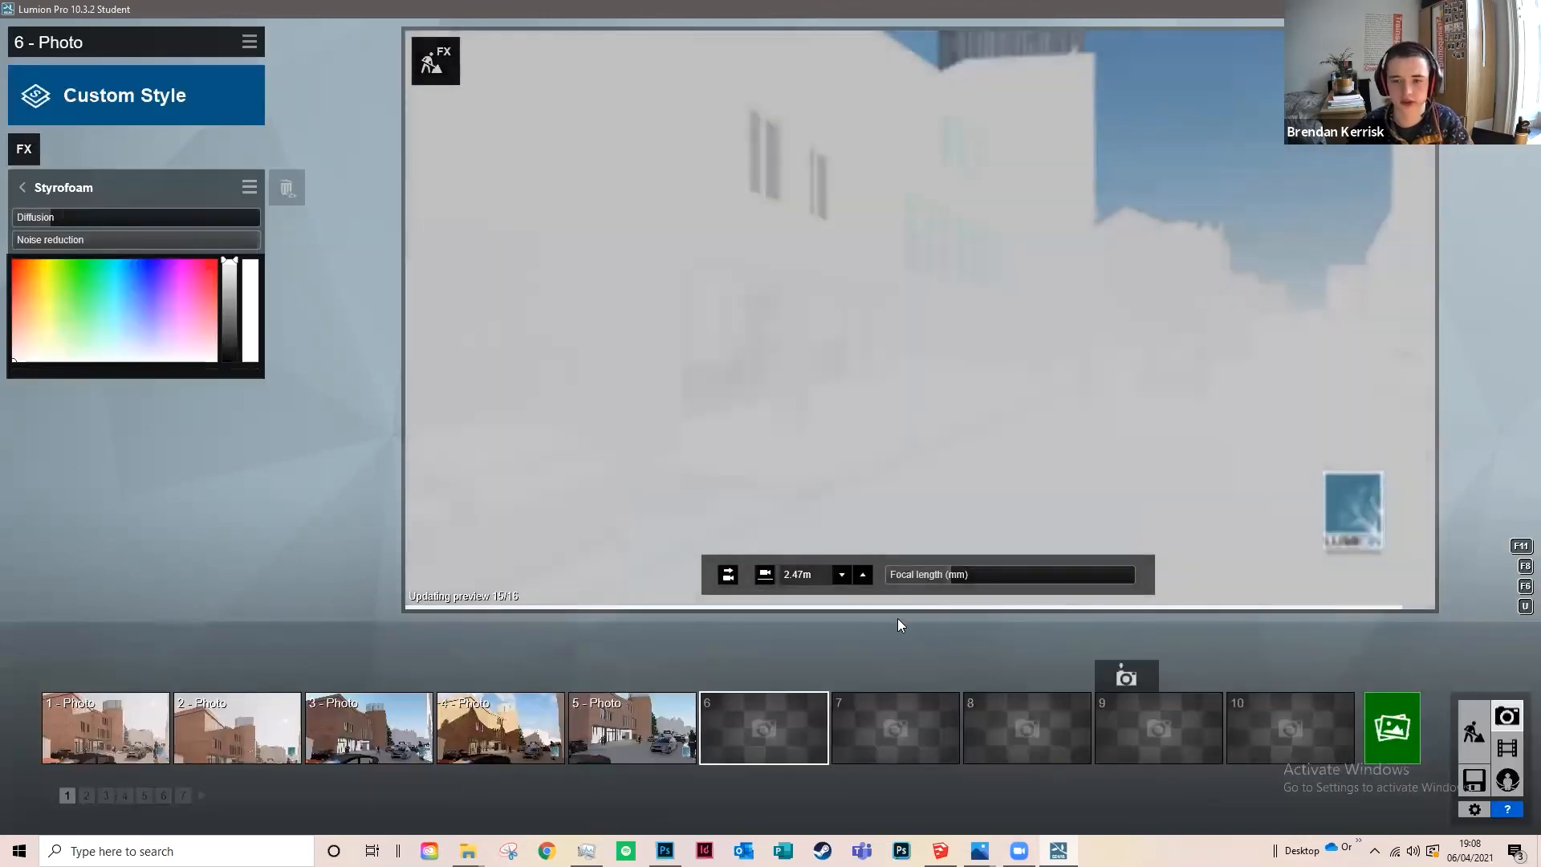
key("s")
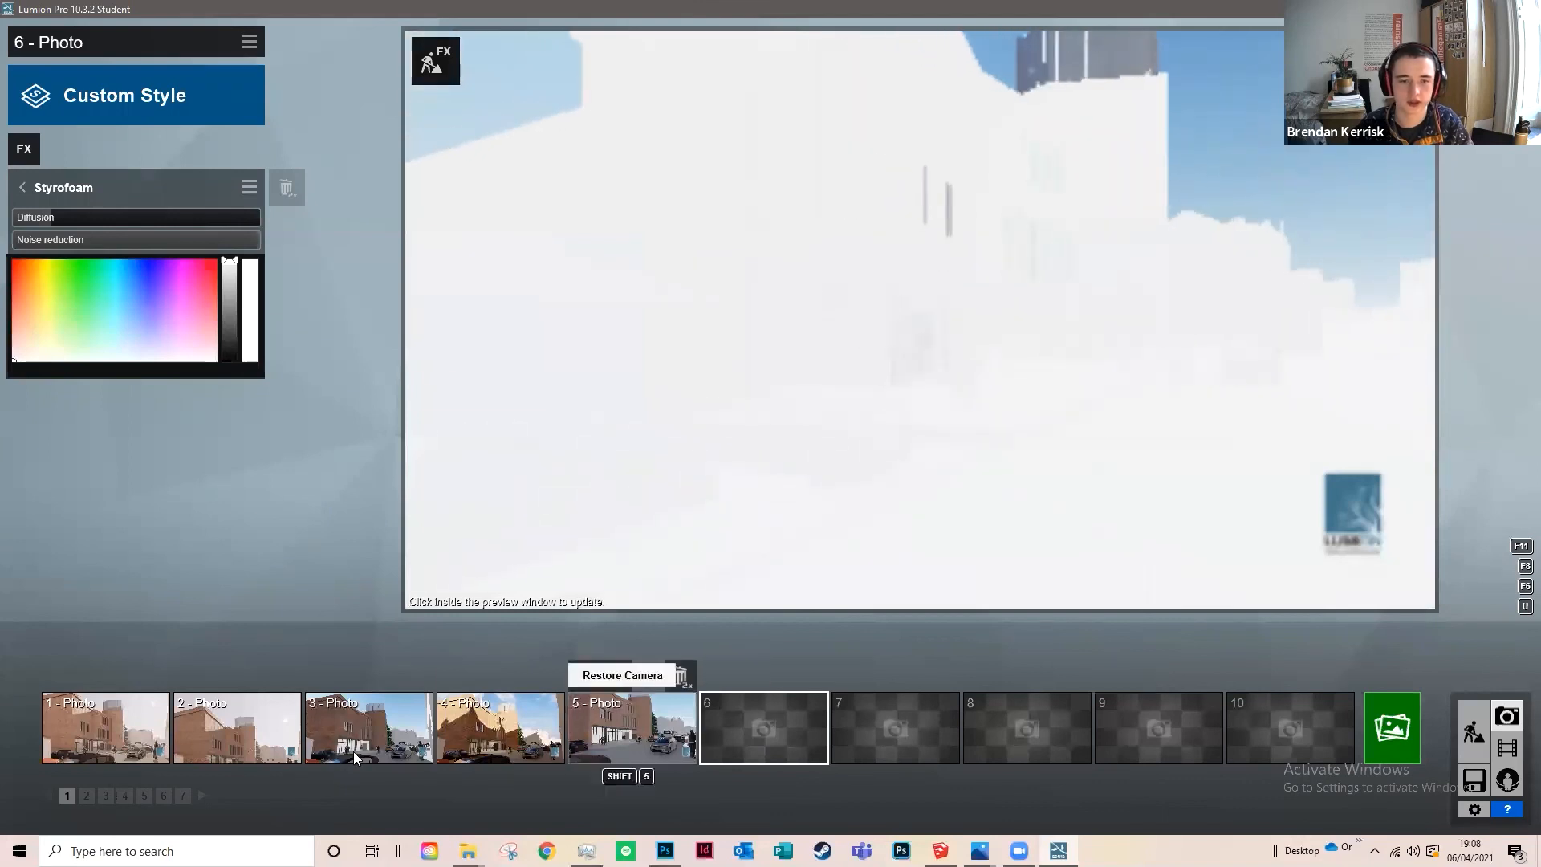
Step: Add the Styrofoam effect to photo 3 and set the editor to three-star quality and 100% resolution
left_click(30, 155)
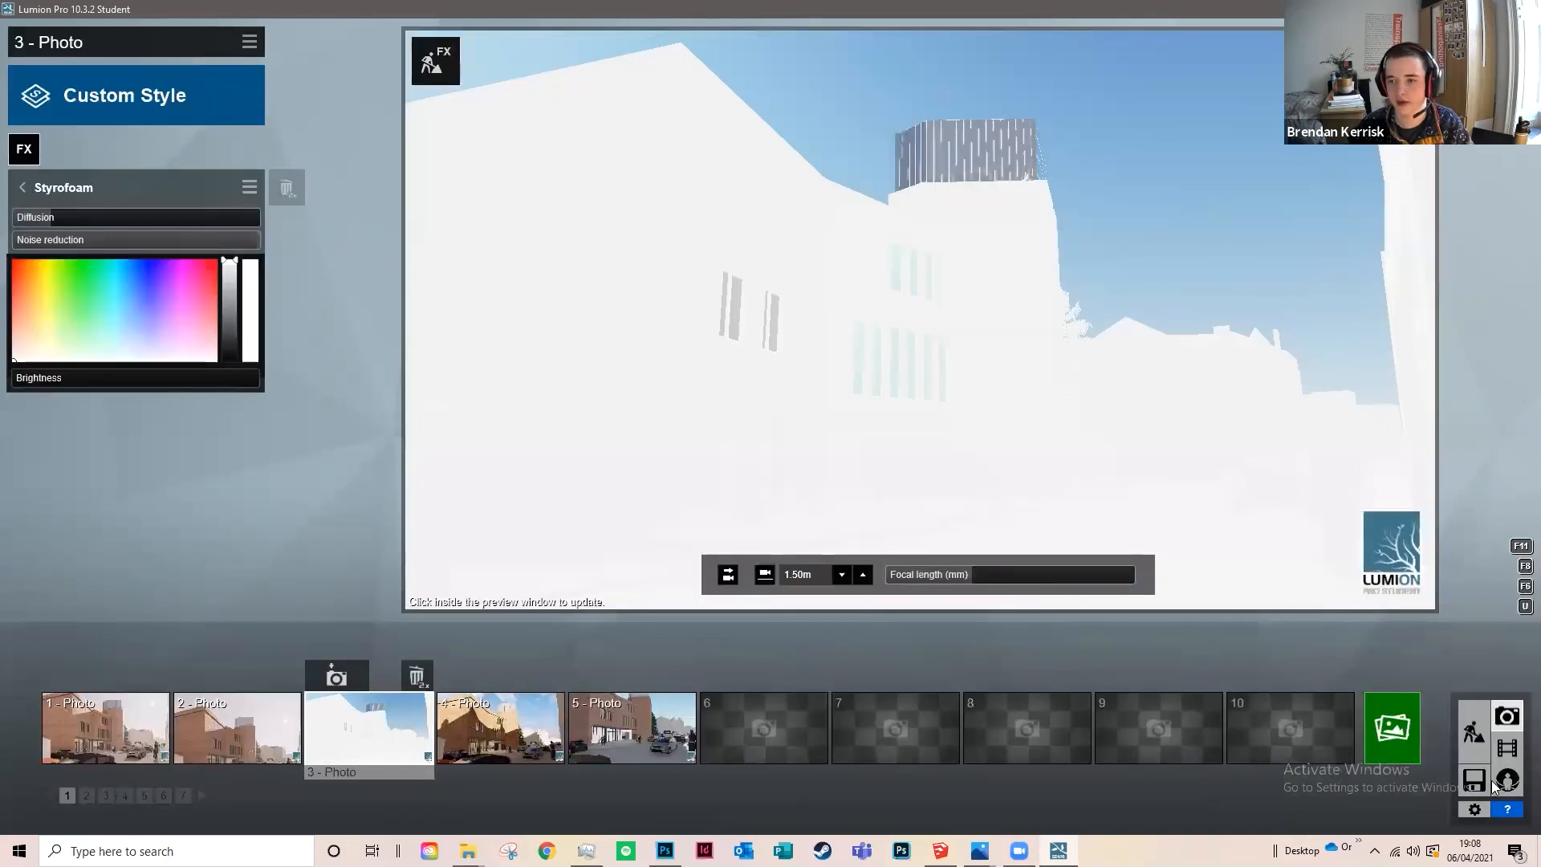
left_click(1489, 812)
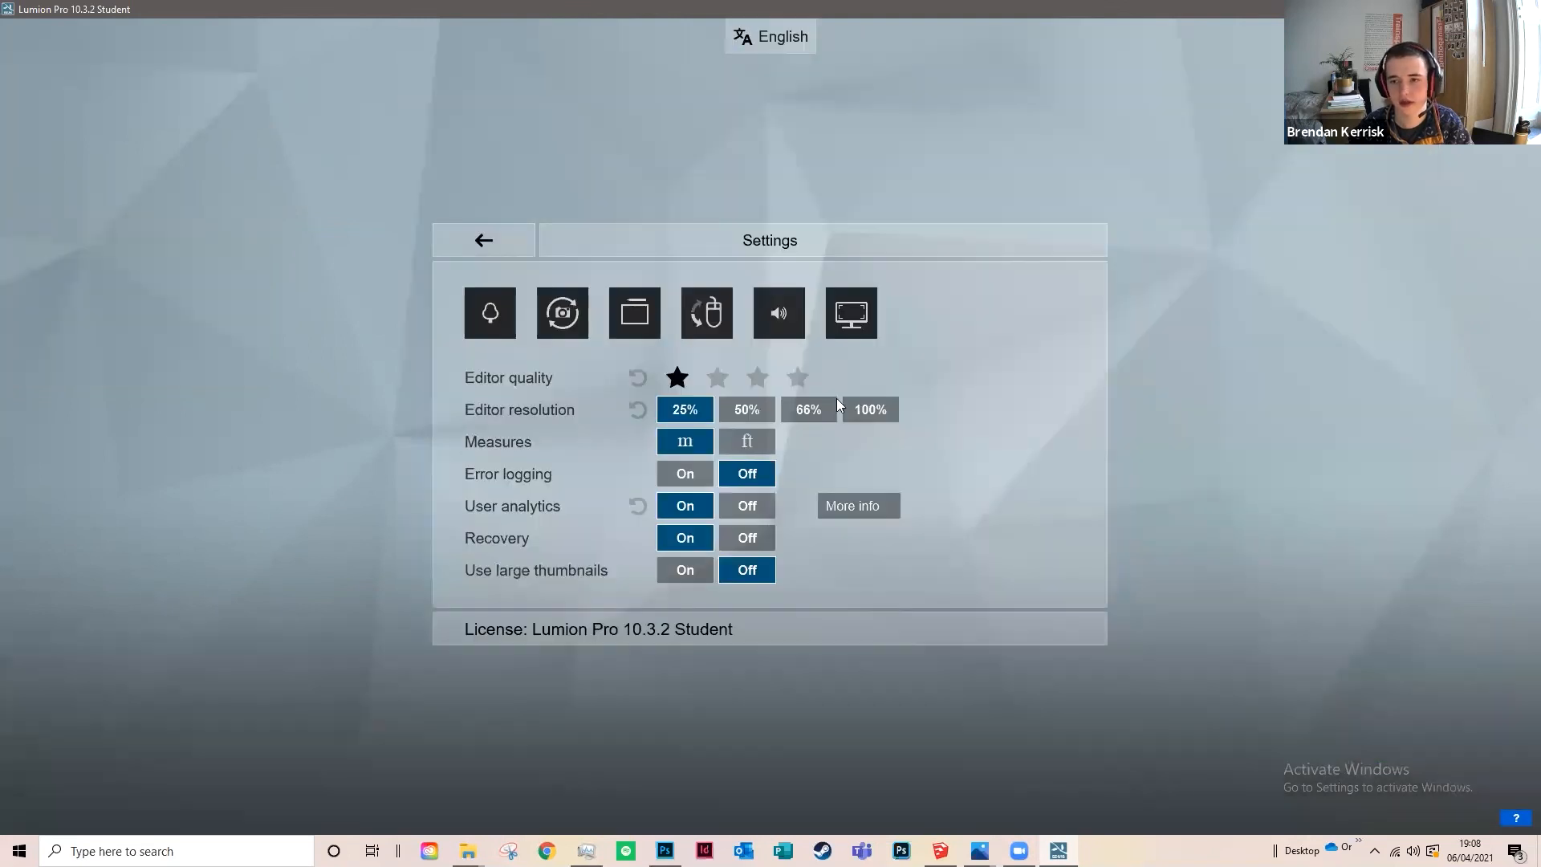
left_click(758, 379)
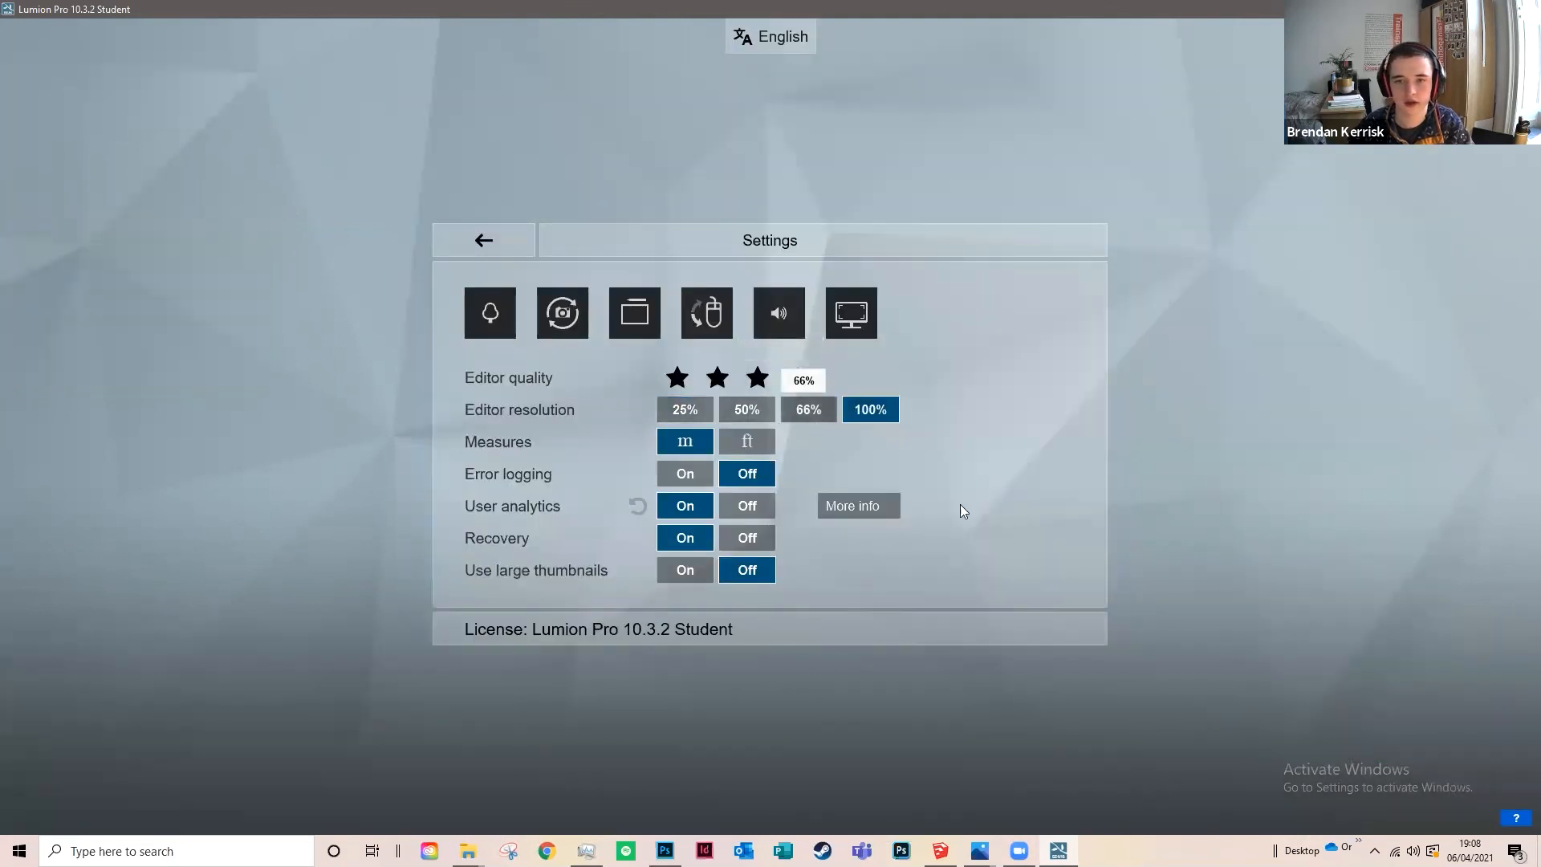
left_click(1130, 640)
left_click_drag(828, 553, 987, 427)
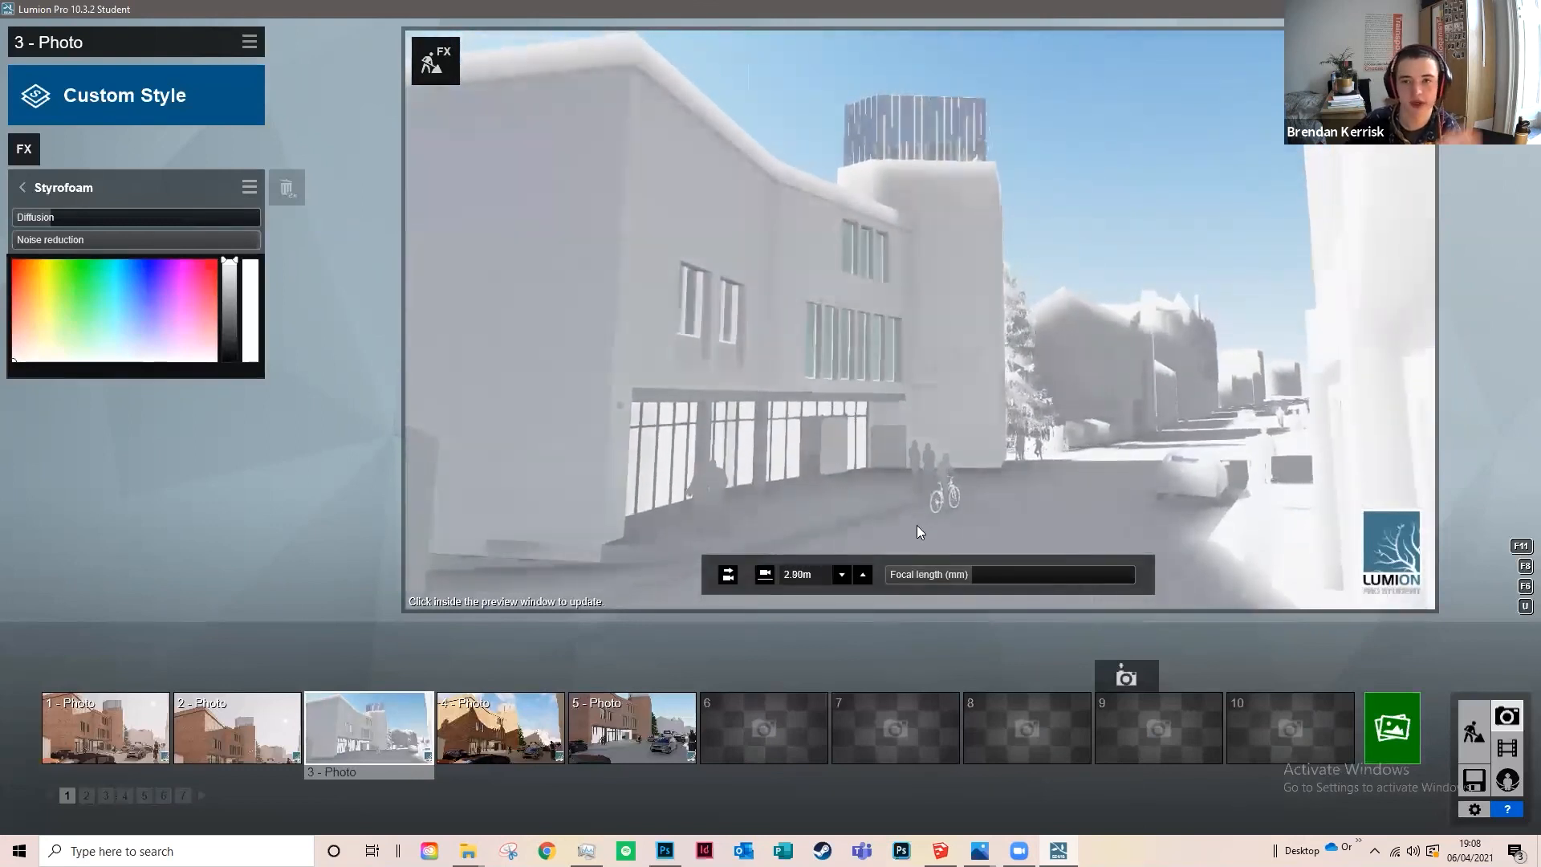
Step: Add the Blueprint effect to photo 3 on top of Styrofoam and set its Phase to 0.8
left_click(21, 189)
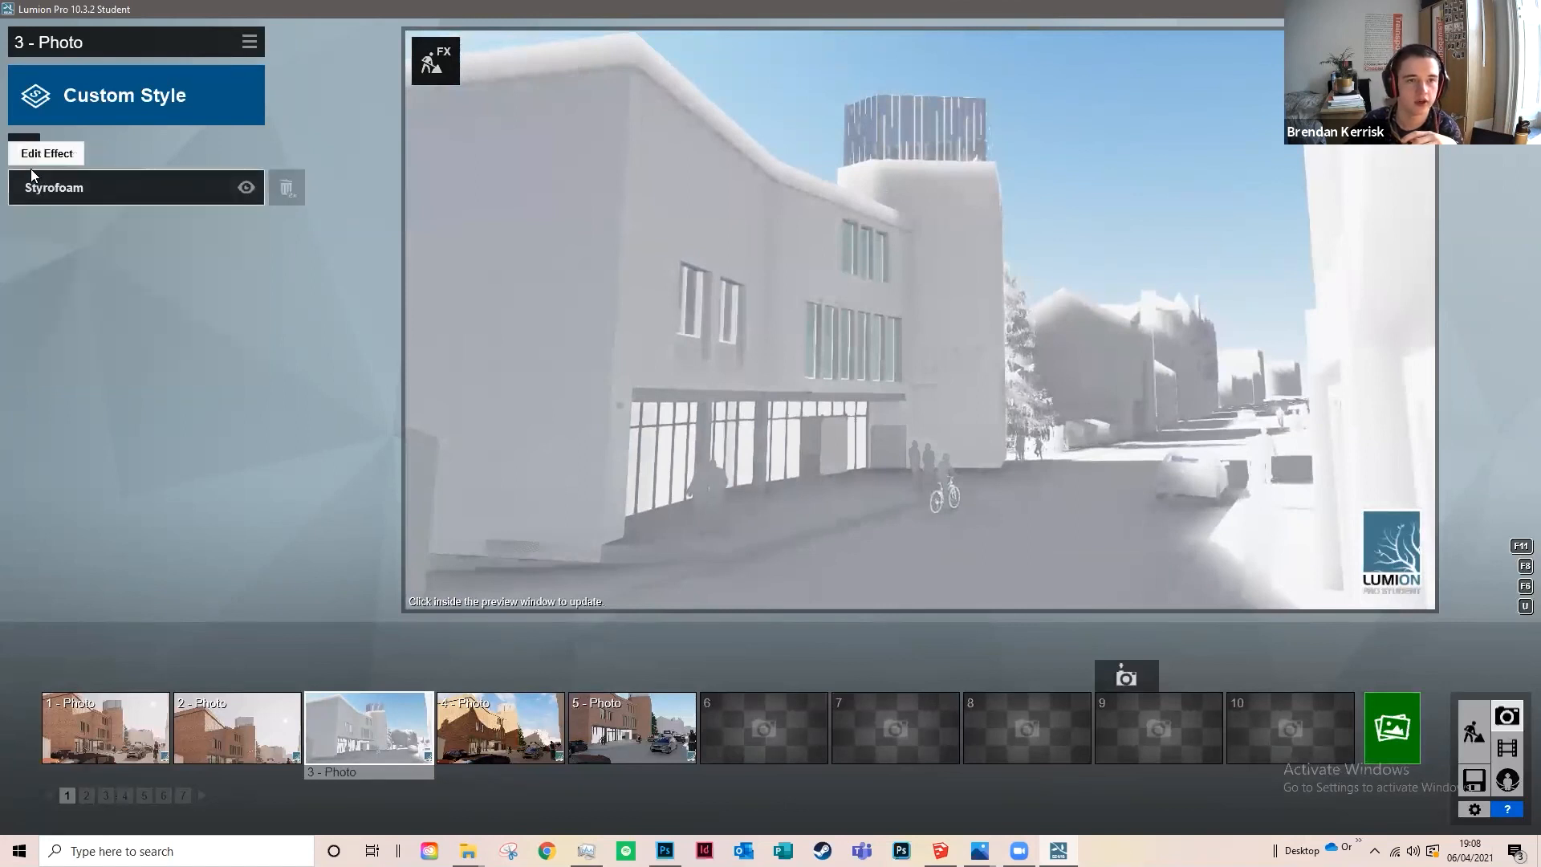
left_click(24, 149)
left_click(1032, 491)
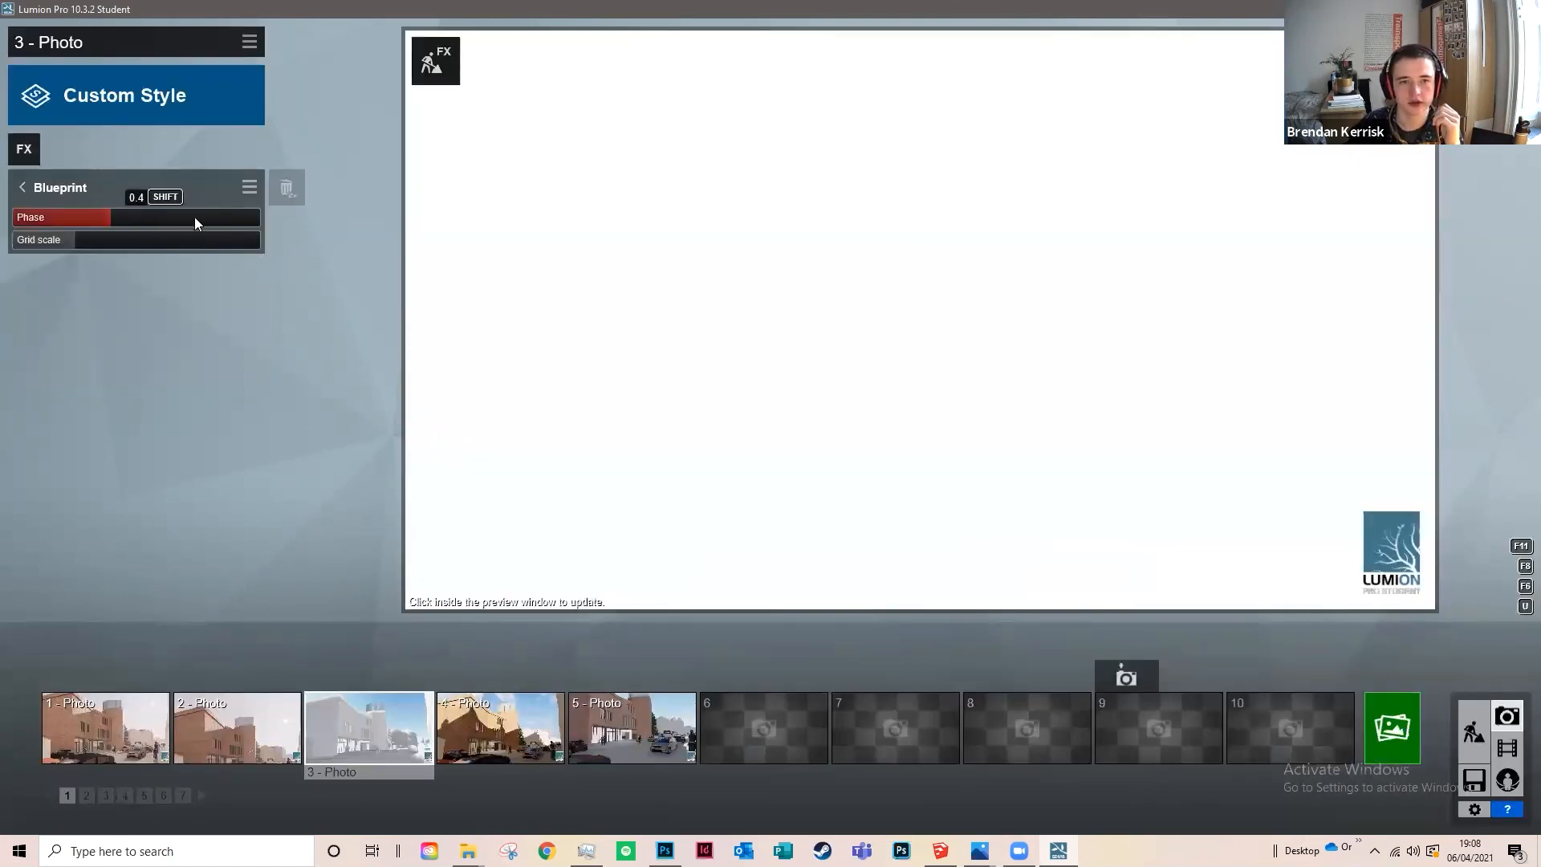
mouse_move(170, 218)
left_mouse_down()
mouse_move(154, 218)
mouse_move(231, 221)
mouse_move(209, 214)
left_mouse_up()
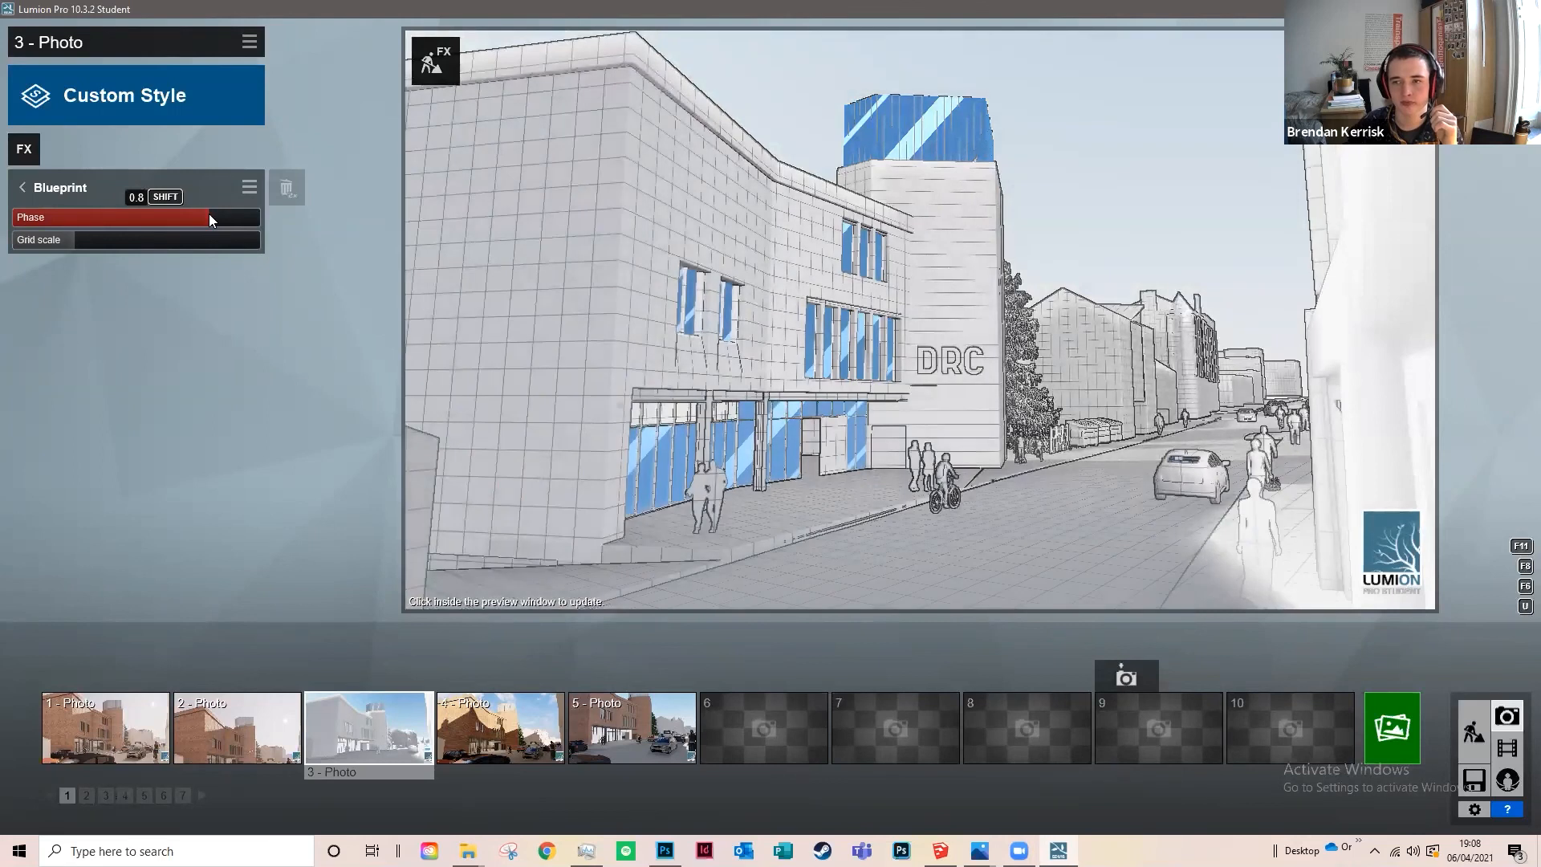
Step: Look over the Artistic 2 photo effects without adding any, and open the Photo Set render options
left_click(16, 186)
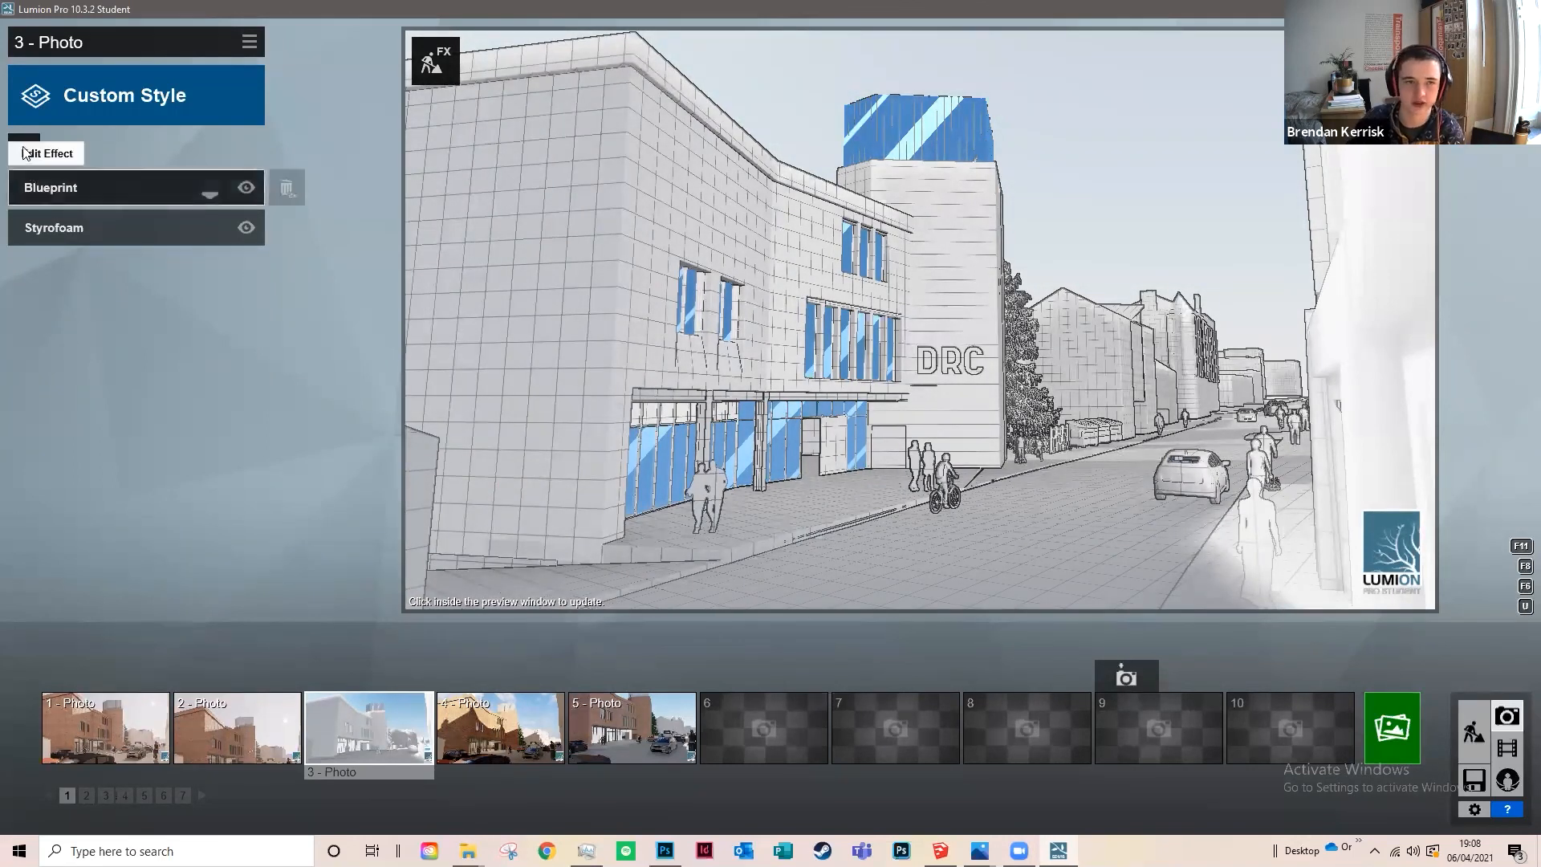
left_click(24, 149)
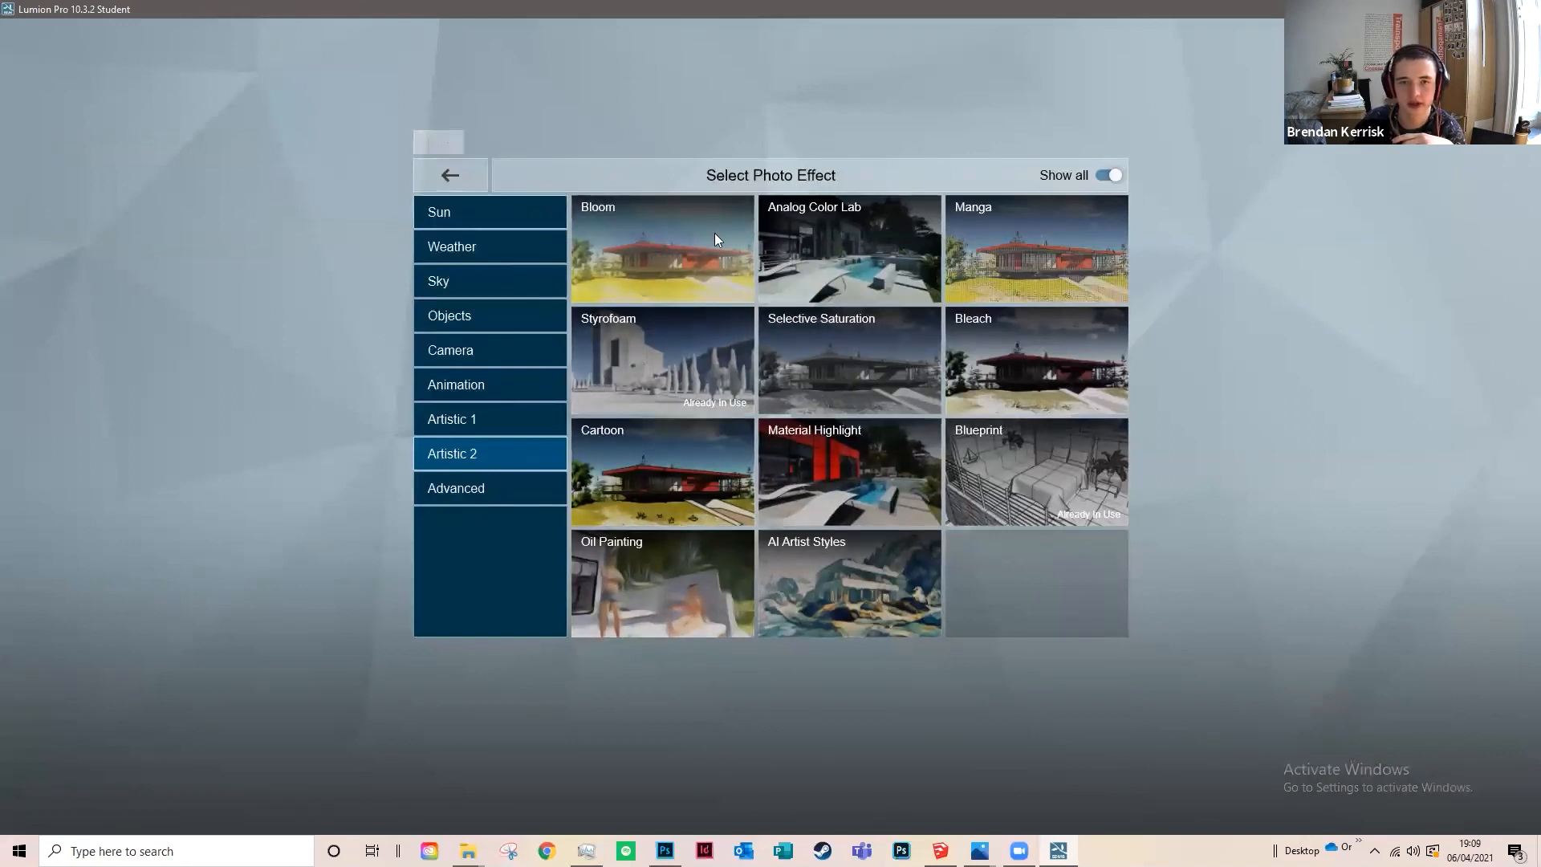
left_click(1170, 797)
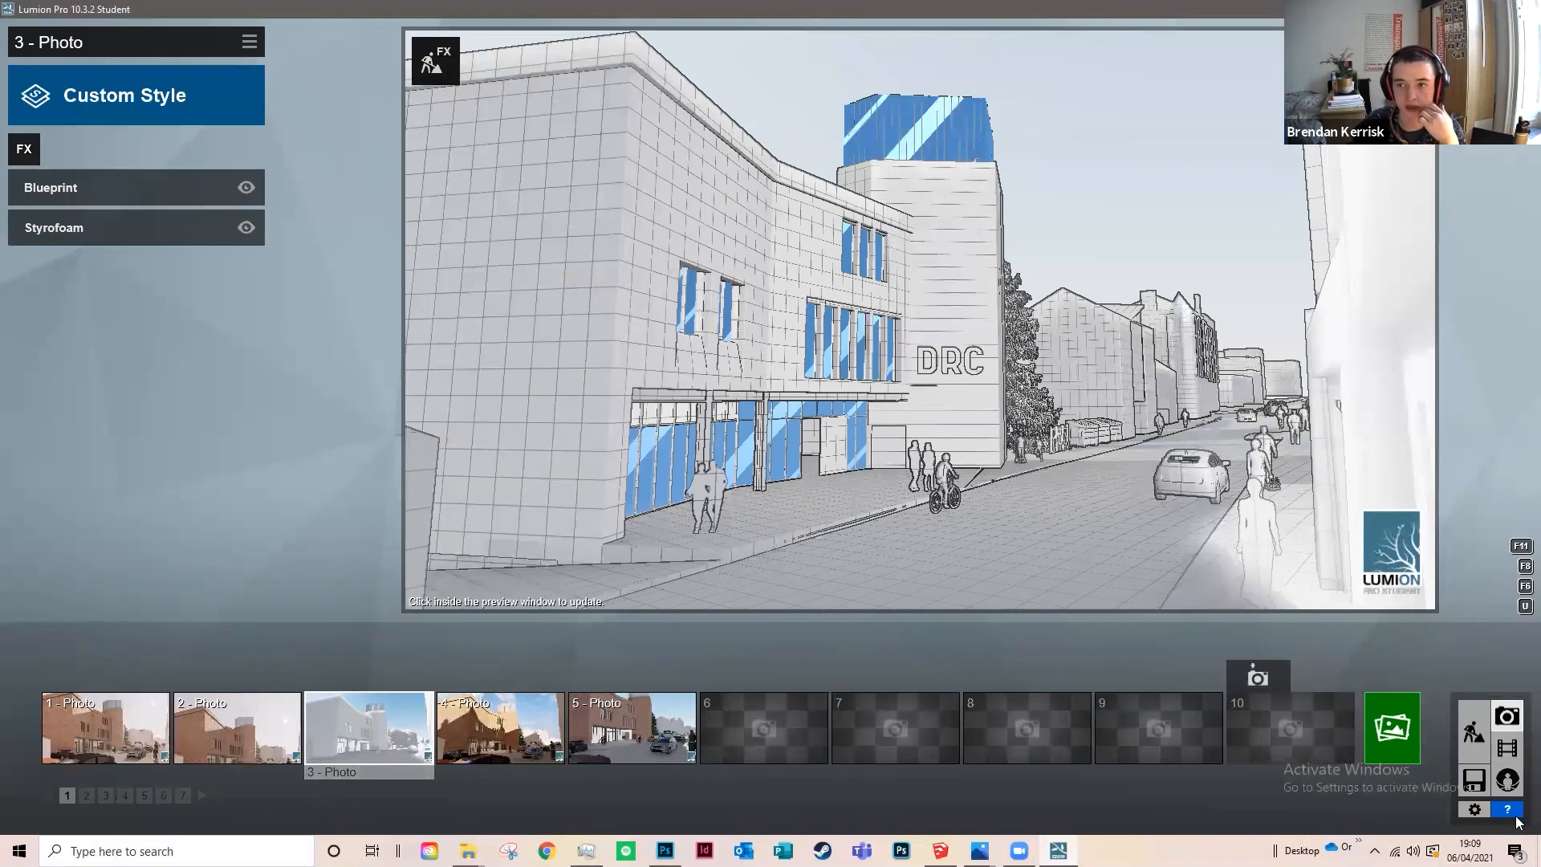
left_click(1410, 751)
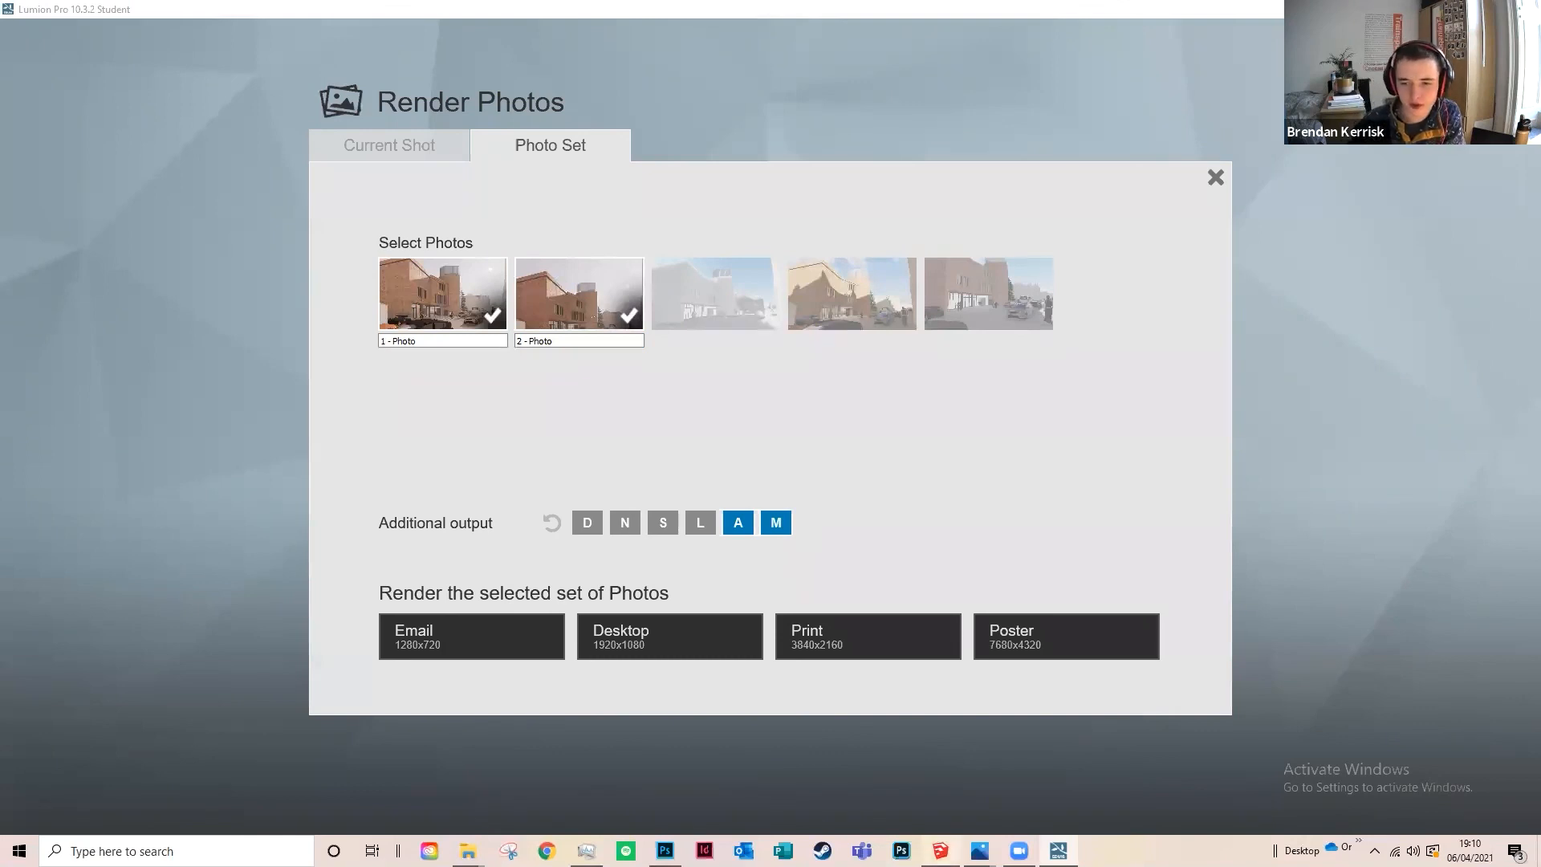
Step: Switch to SketchUp and leave the group being edited at the building's brick corner
key("alt+Tab")
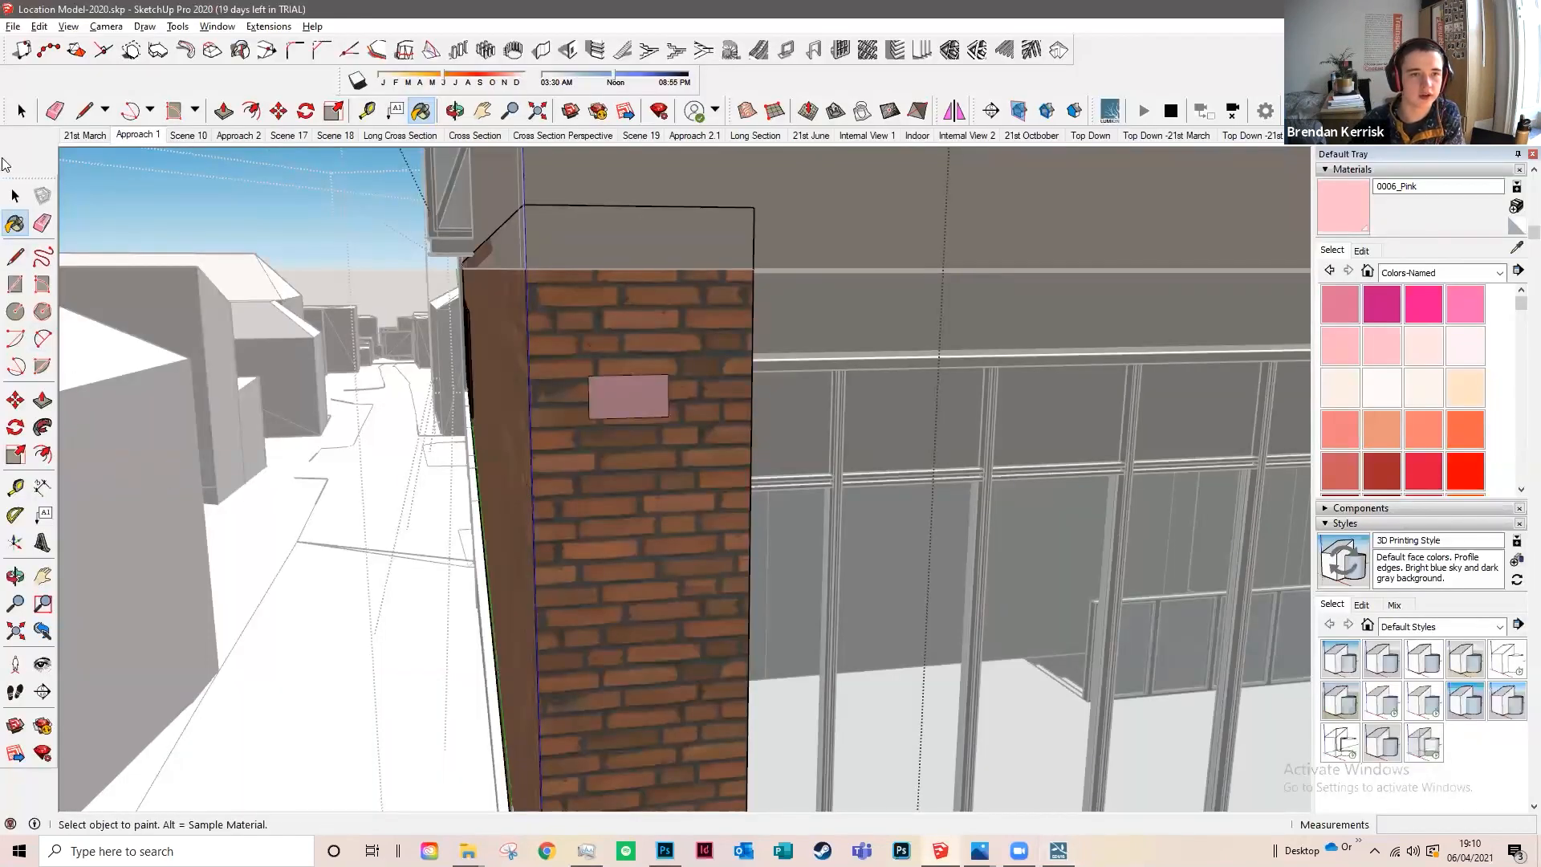
left_click(17, 195)
right_click(811, 430)
left_click(849, 448)
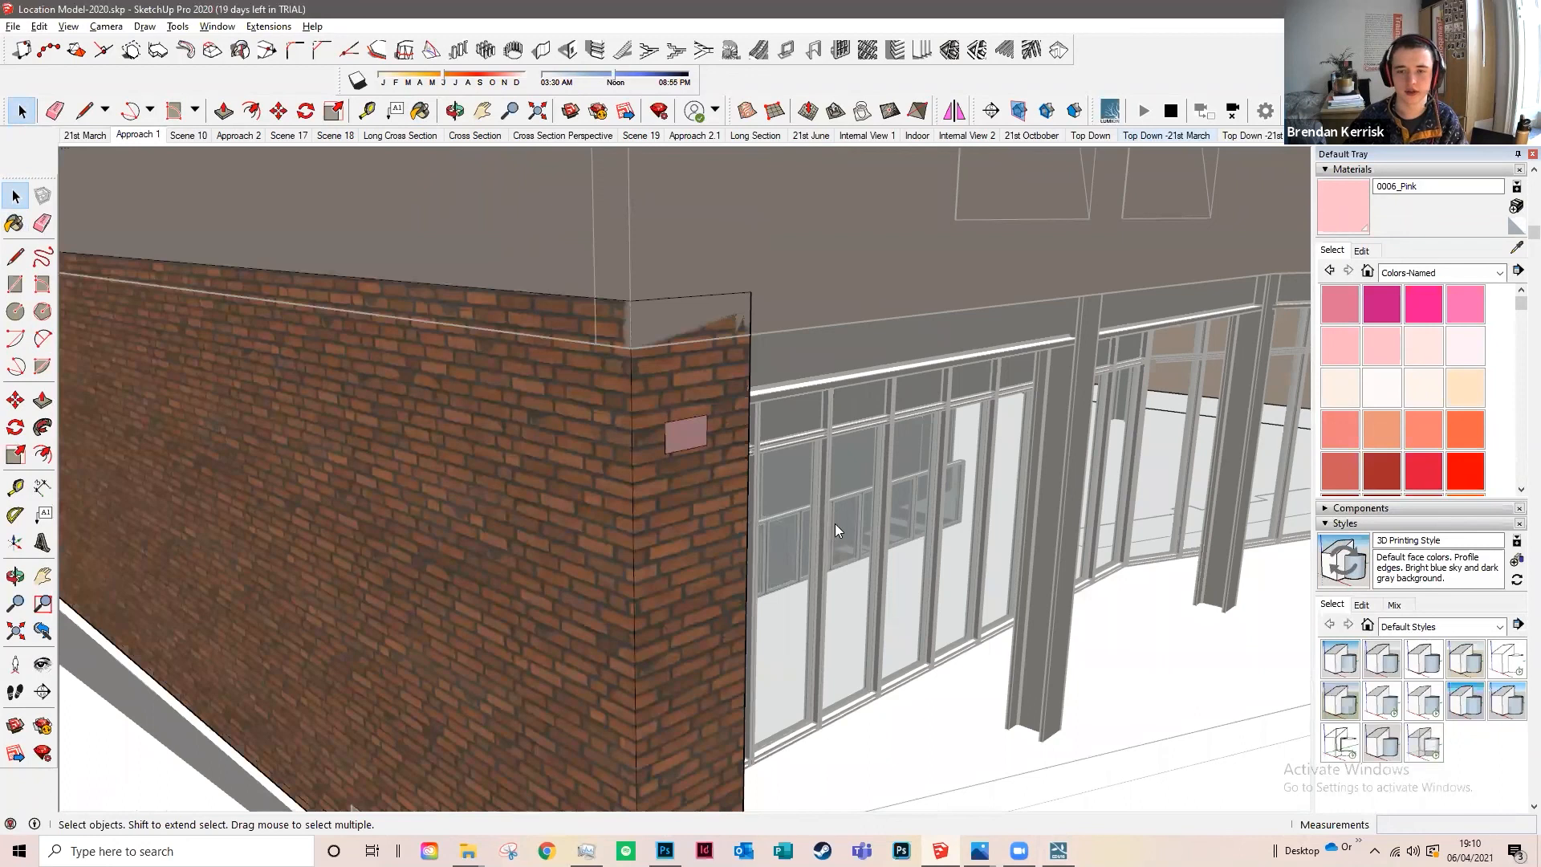
left_click(835, 523)
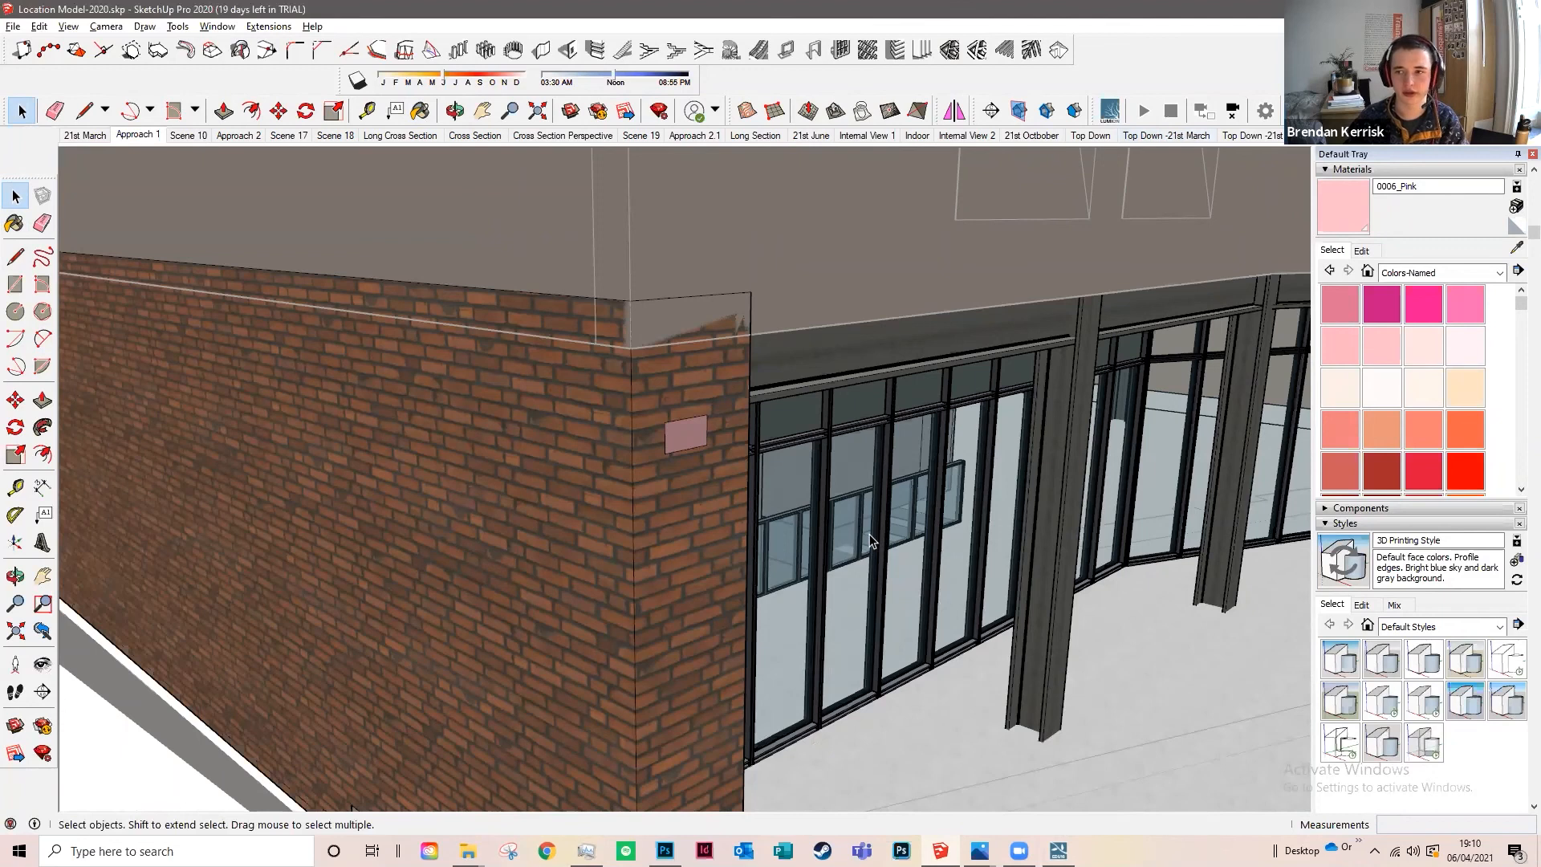
Step: Move around the street in the SketchUp model and turn the camera towards the DRC facade above the glazed entrance
scroll(835, 517, "down", 5)
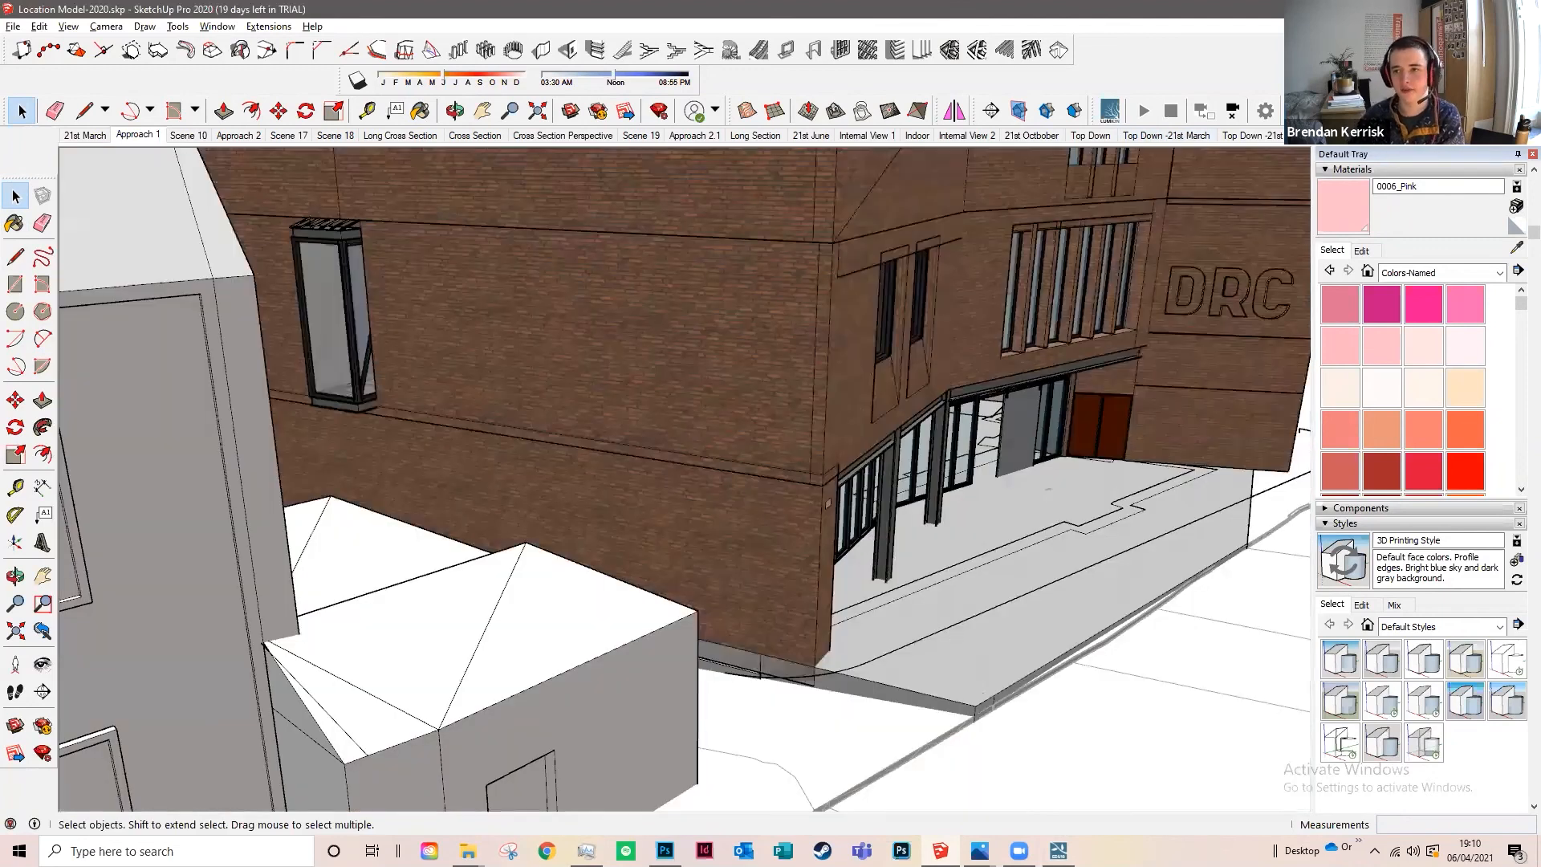
scroll(831, 505, "down", 2)
scroll(853, 553, "down", 3)
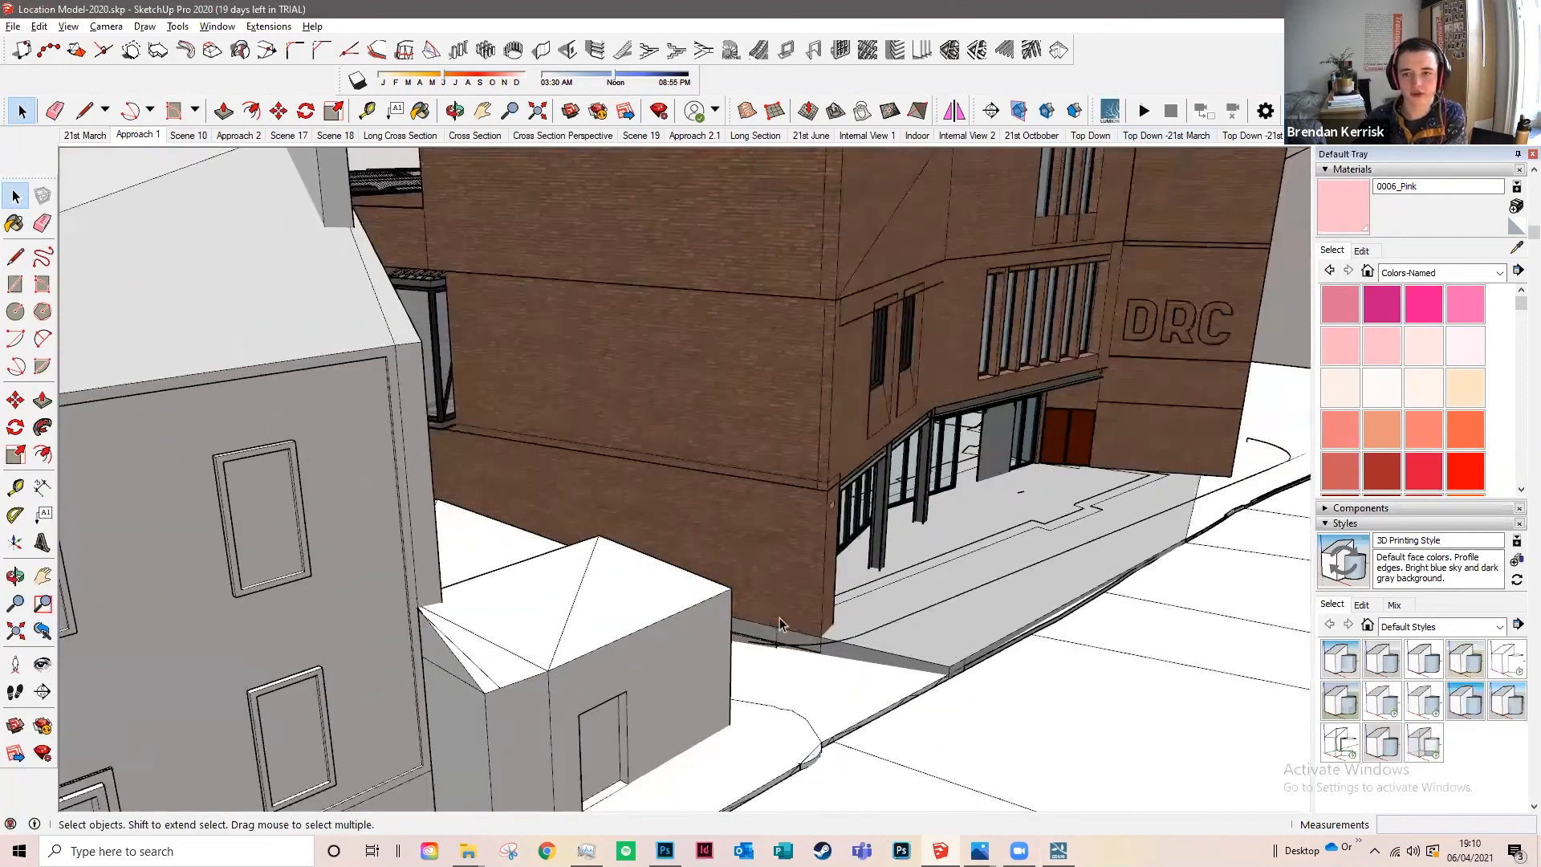
left_click_drag(577, 584, 988, 640)
scroll(985, 532, "down", 10)
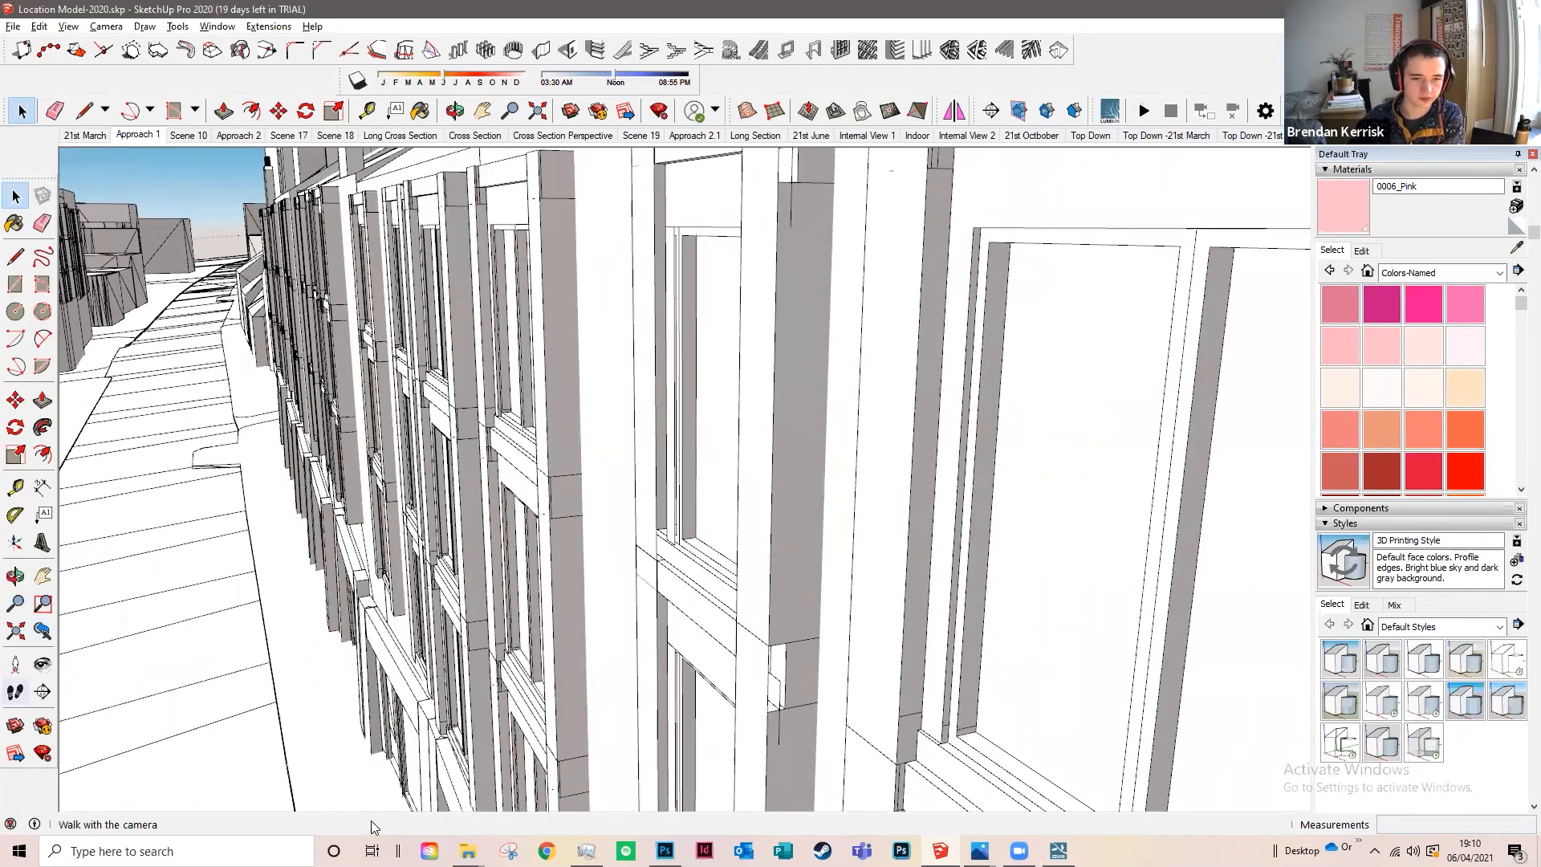
left_click(15, 664)
left_click(191, 557)
left_click_drag(191, 557, 241, 301)
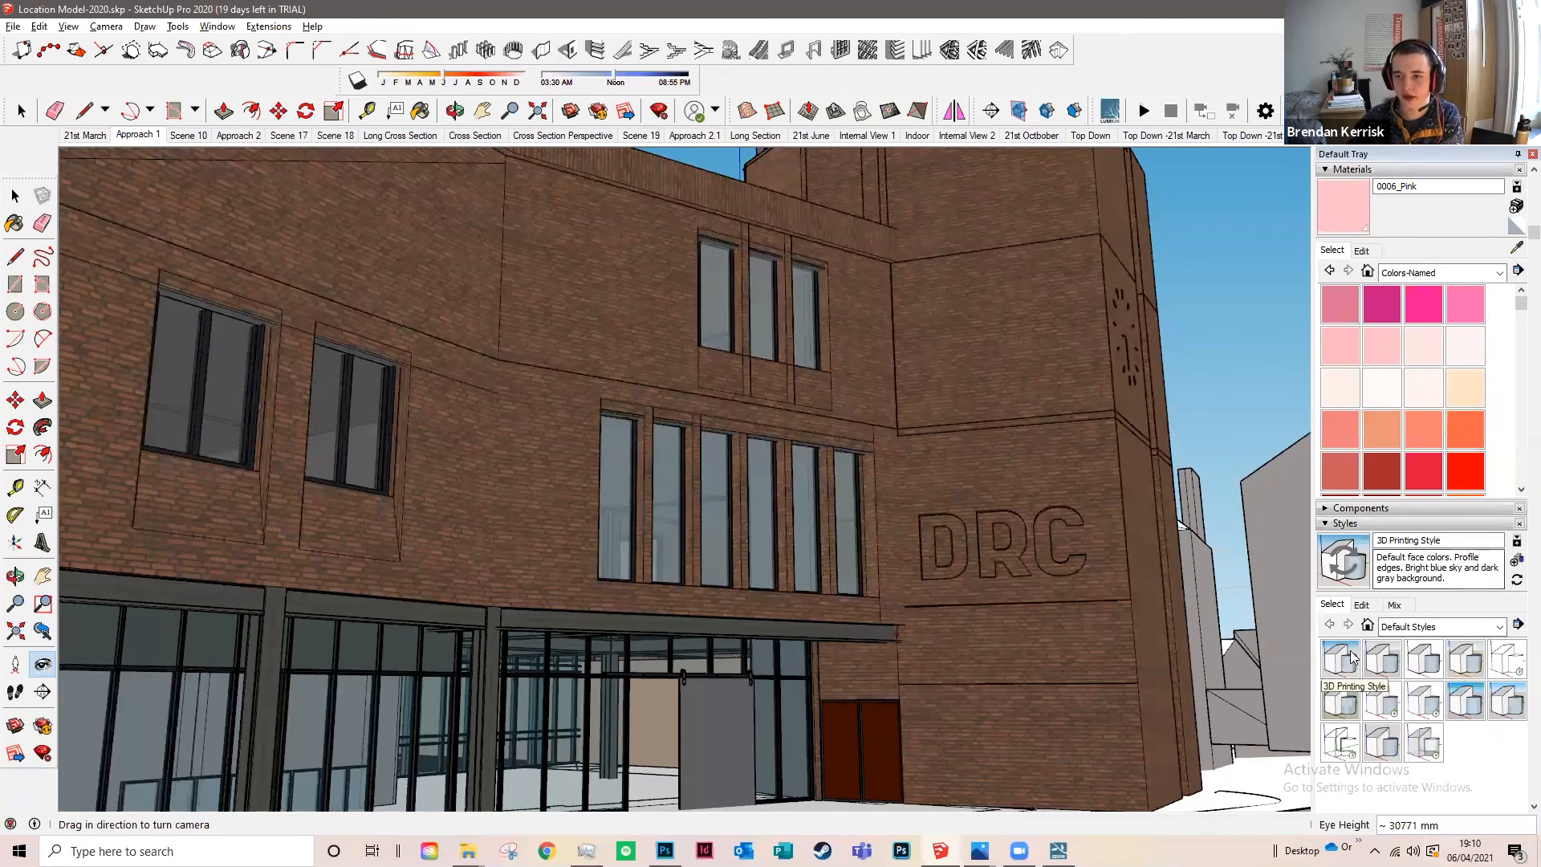
Step: Turn off Edges and Profiles in the edge settings of the 3D Printing Style
left_click(1362, 606)
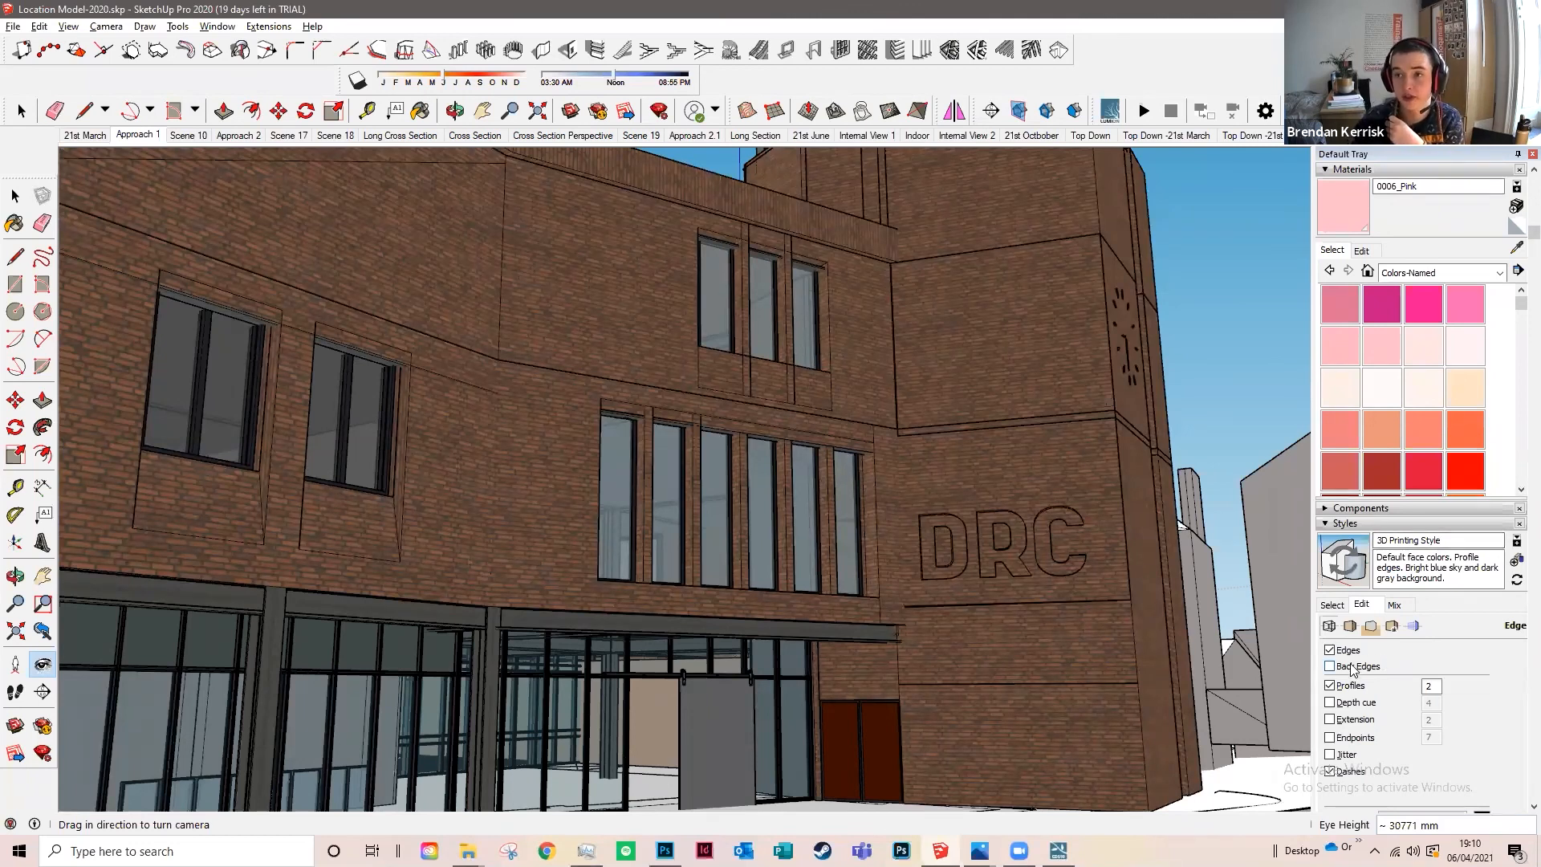
left_click(1330, 650)
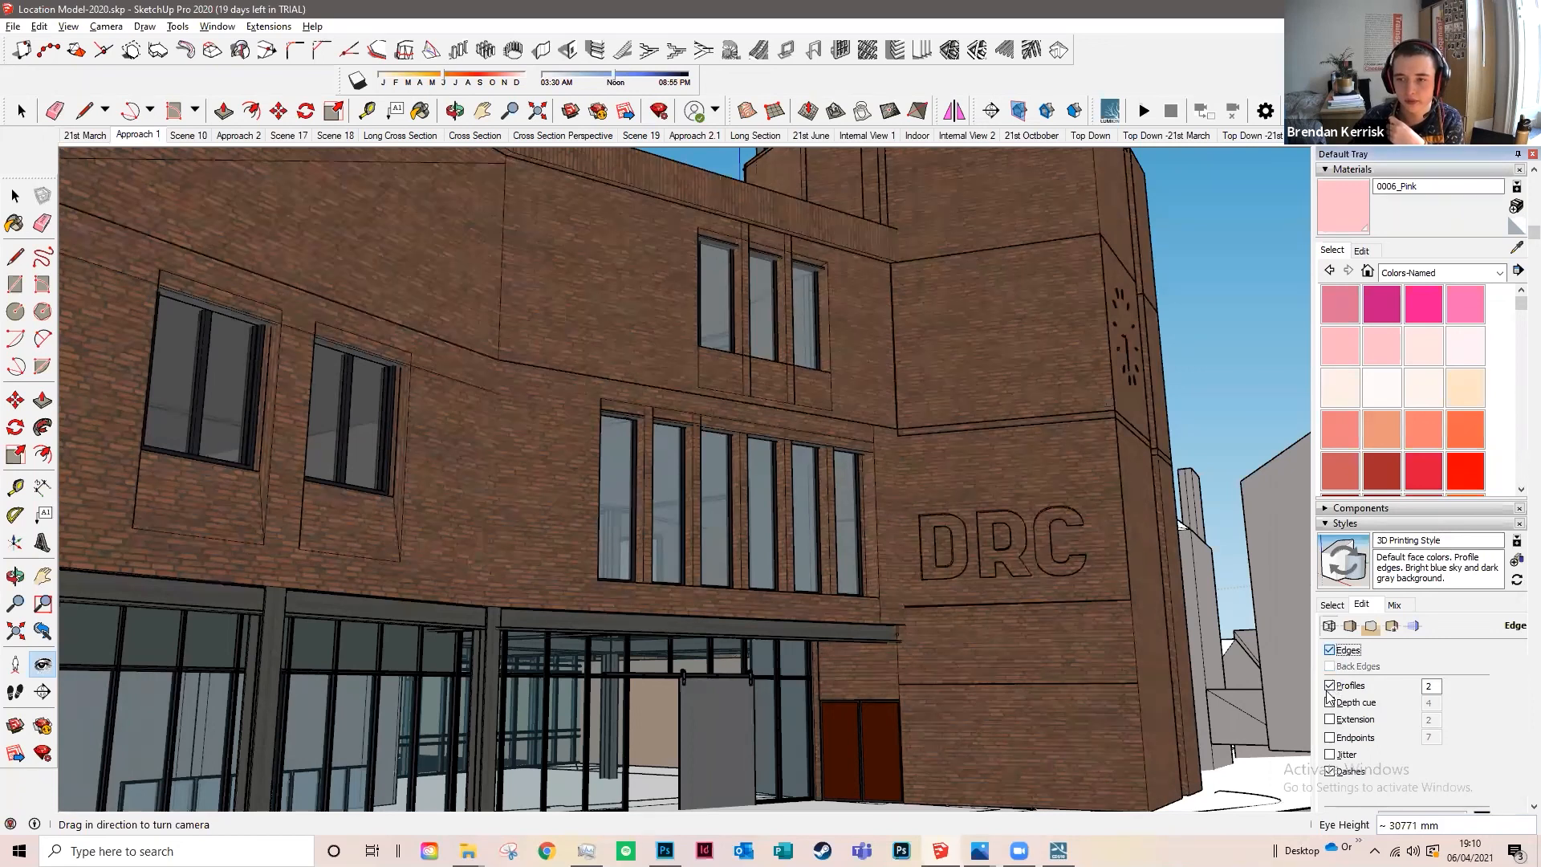
left_click(1330, 687)
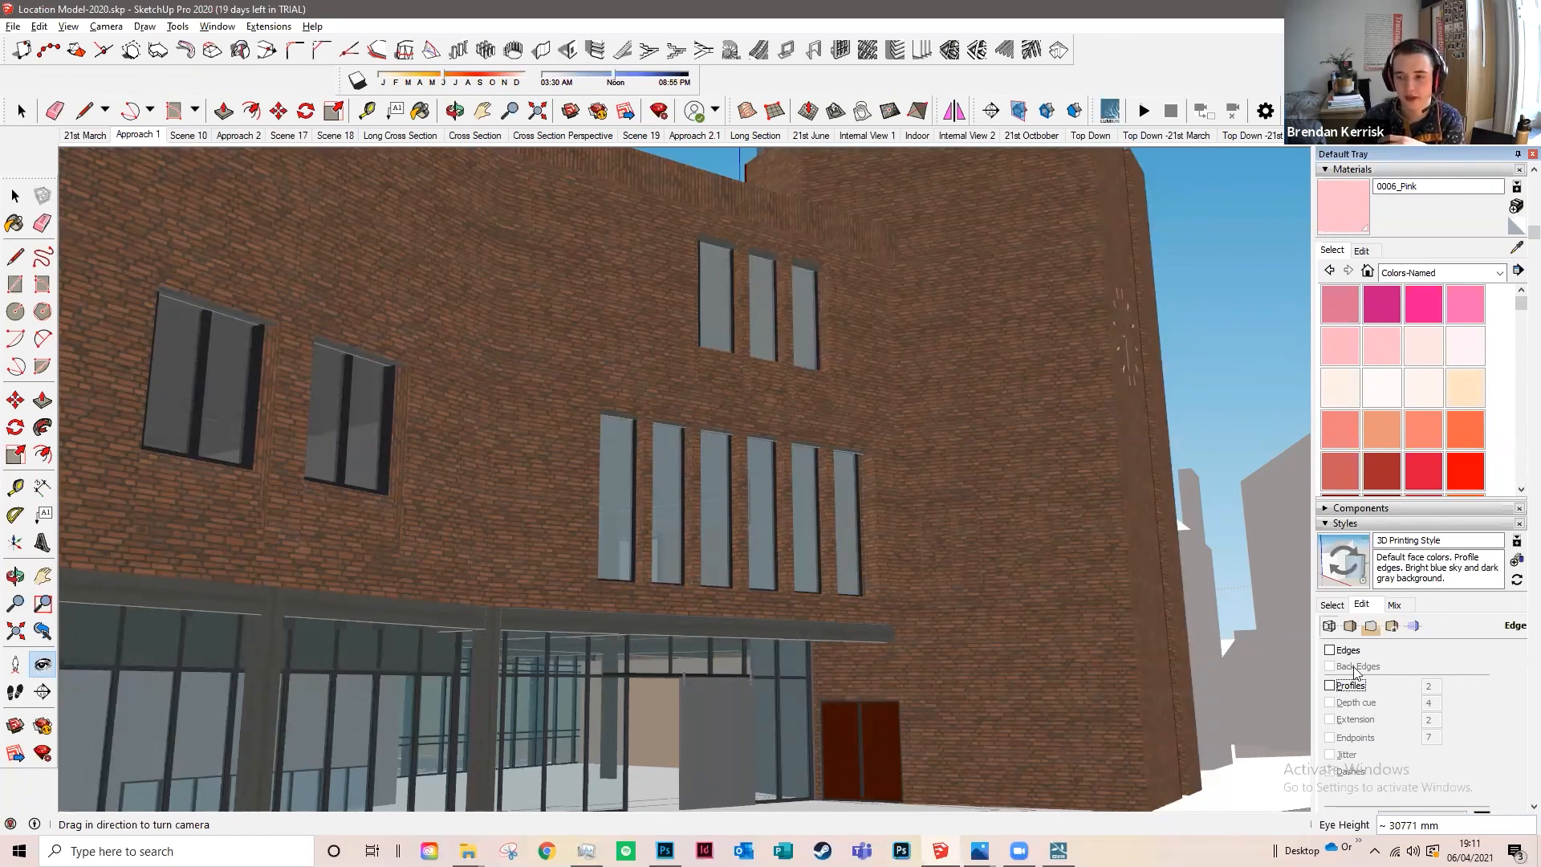
Step: Apply the HiddenLine7 default style to the model and turn off its Profiles
left_click(1332, 605)
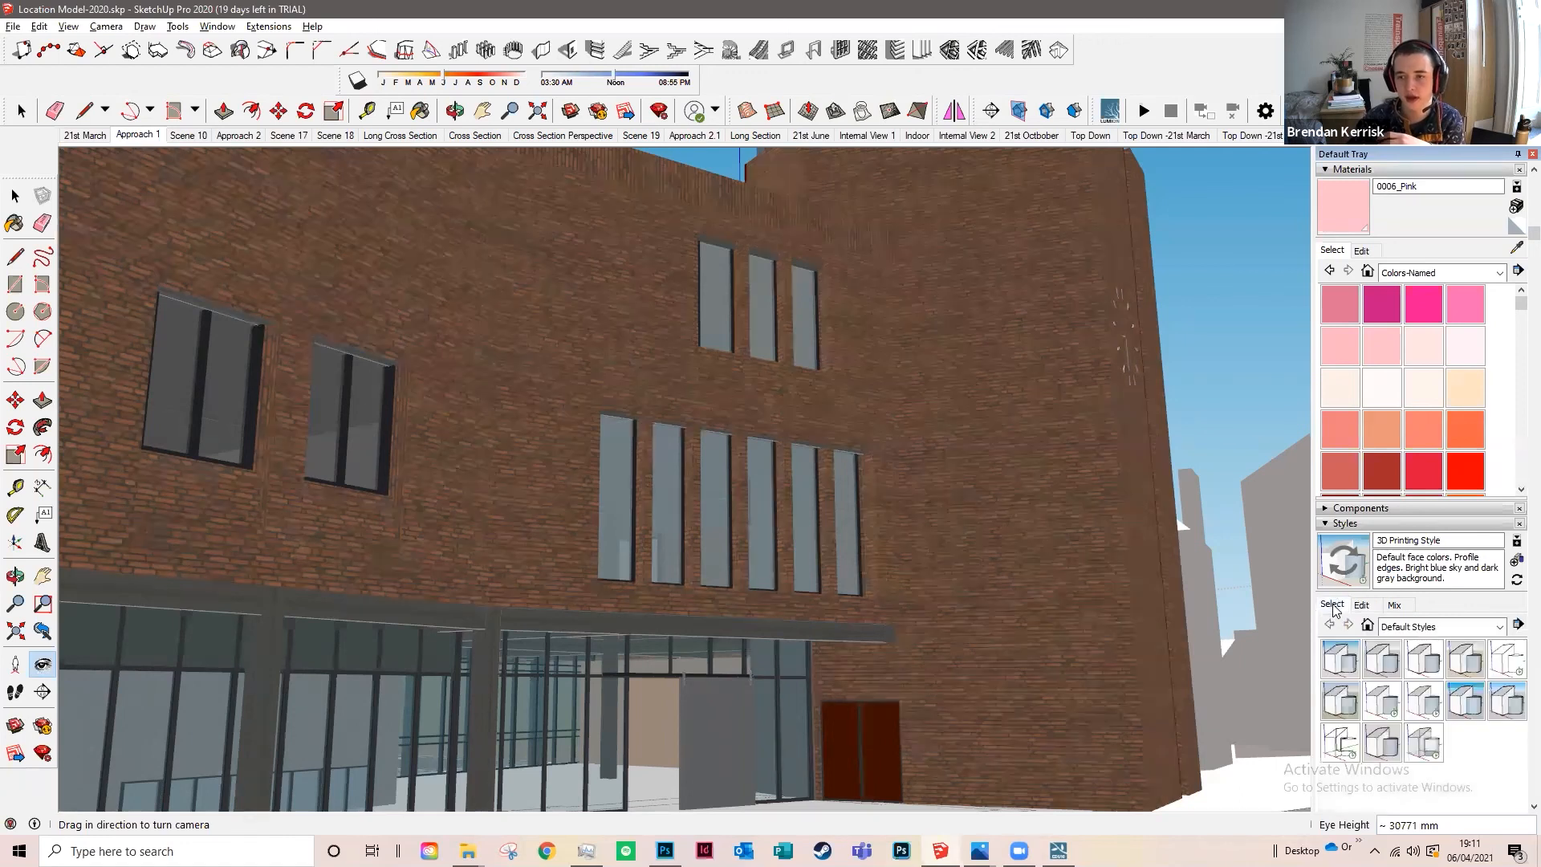
left_click(1503, 668)
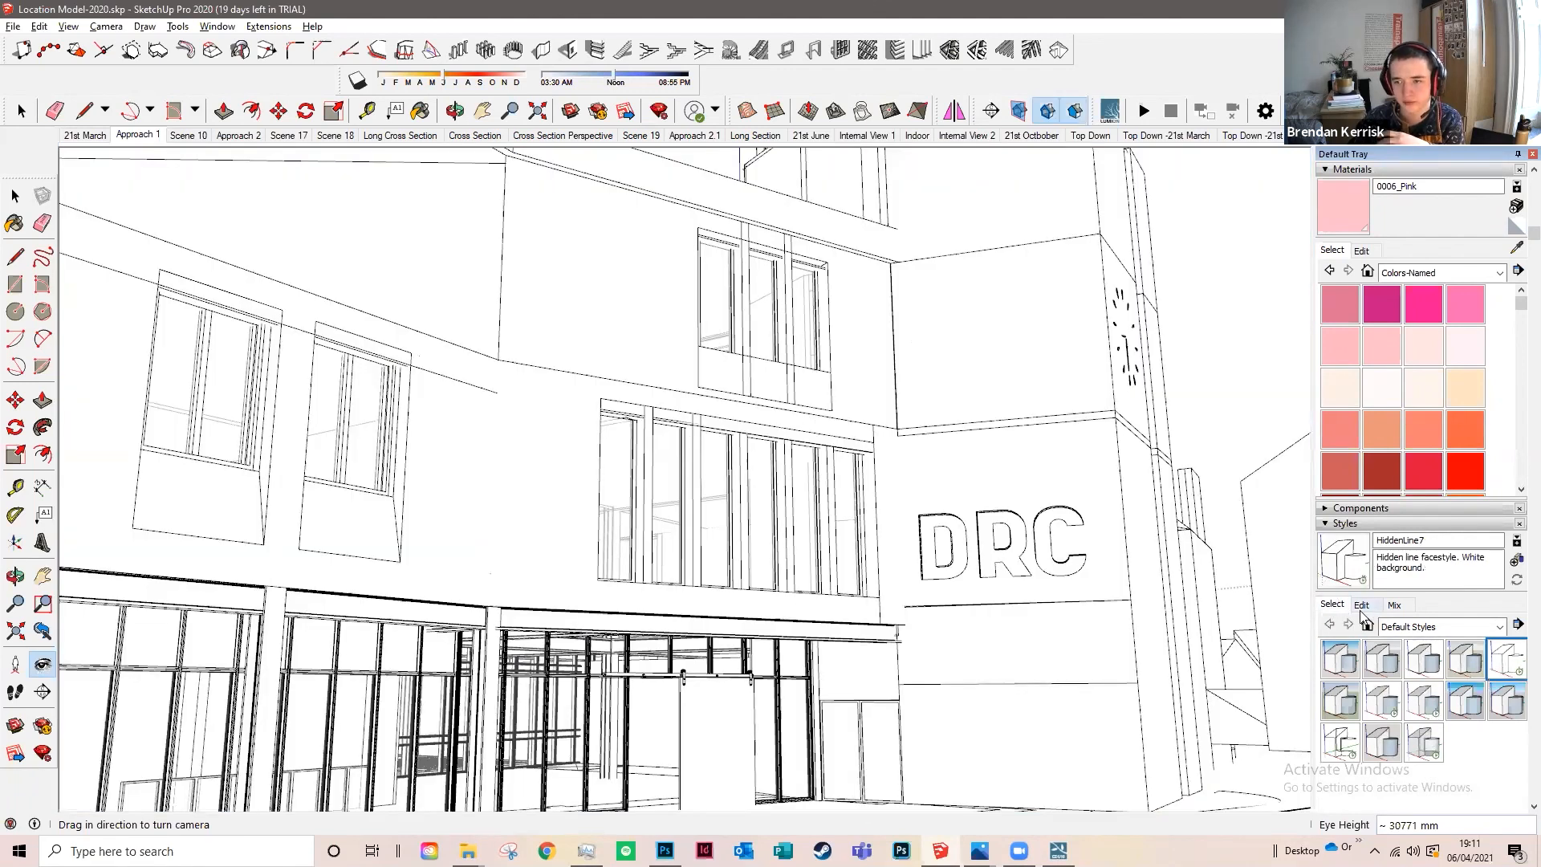
left_click(1360, 609)
left_click(1330, 686)
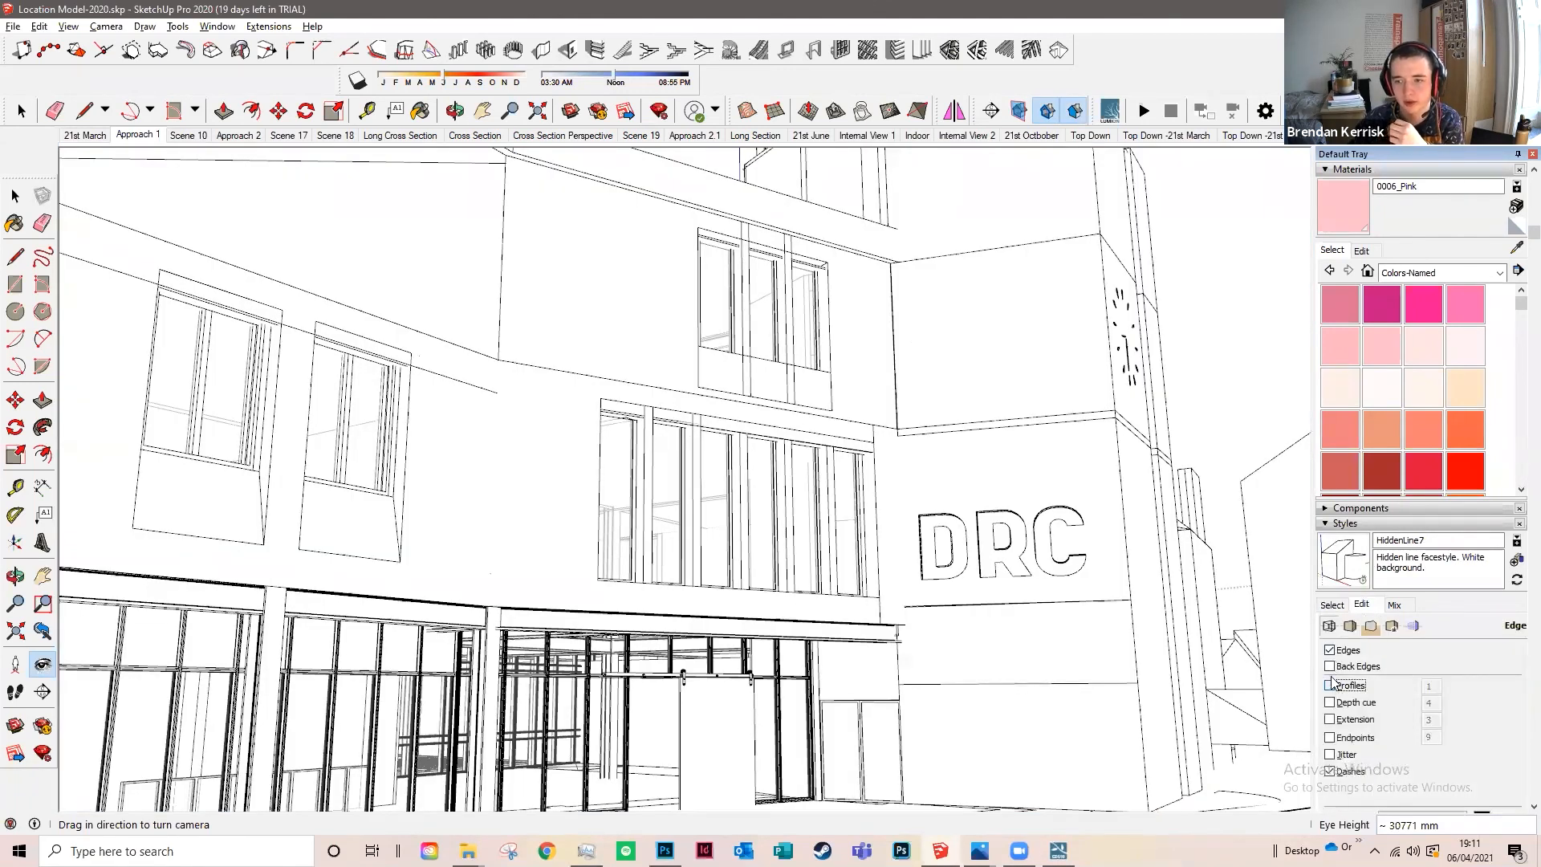
Step: Try a line scale multiplier of 0.5 in the options for a PNG 2D graphic export of the view, and cancel the export
left_click(1330, 685)
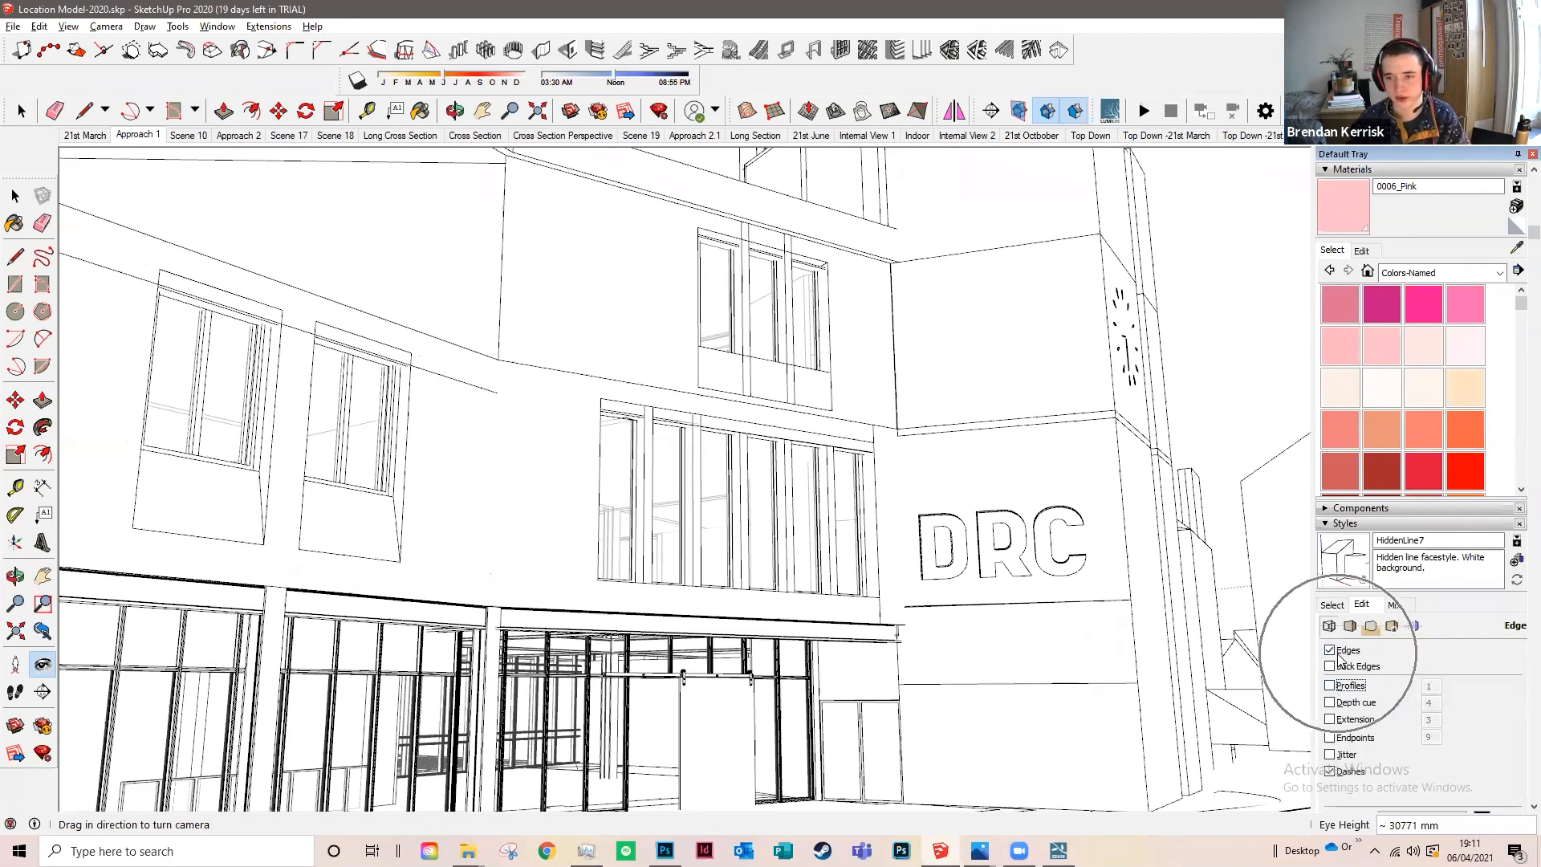
left_click(12, 27)
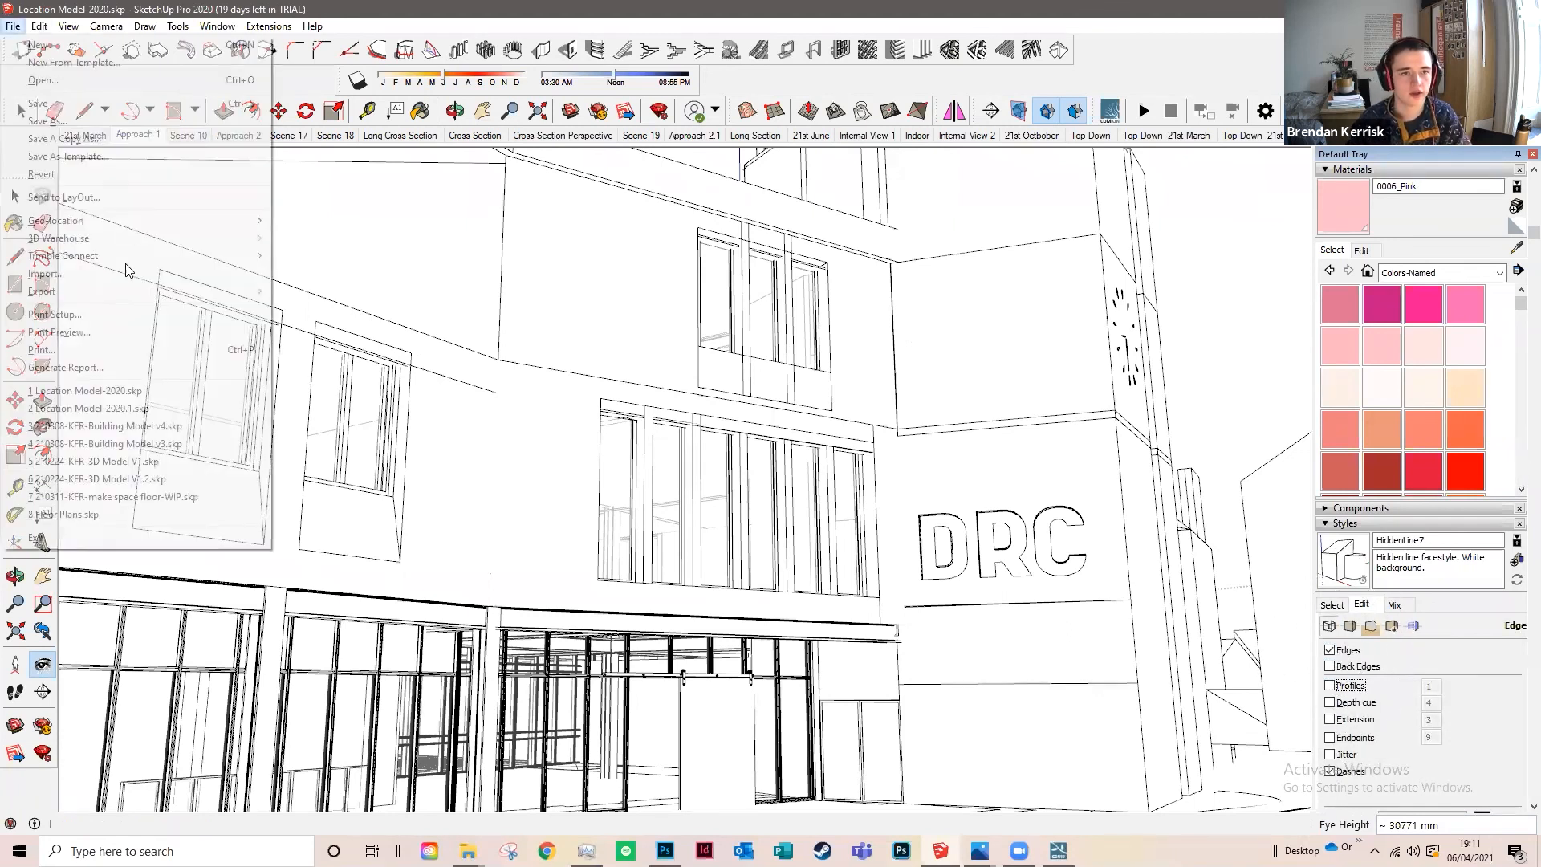
mouse_move(119, 293)
left_click(301, 310)
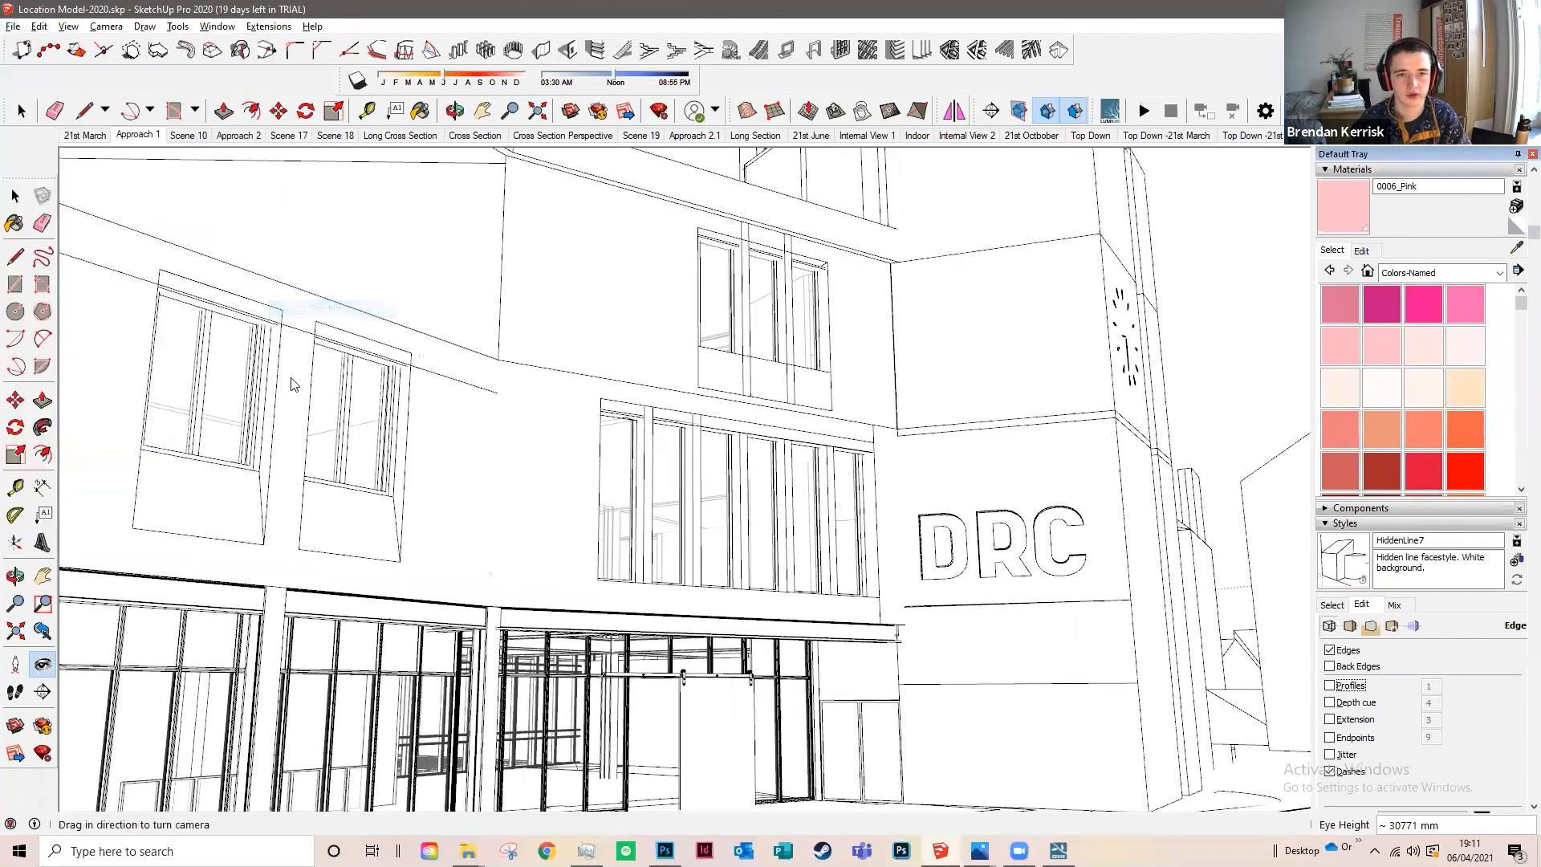
left_click(1055, 620)
double_click(859, 460)
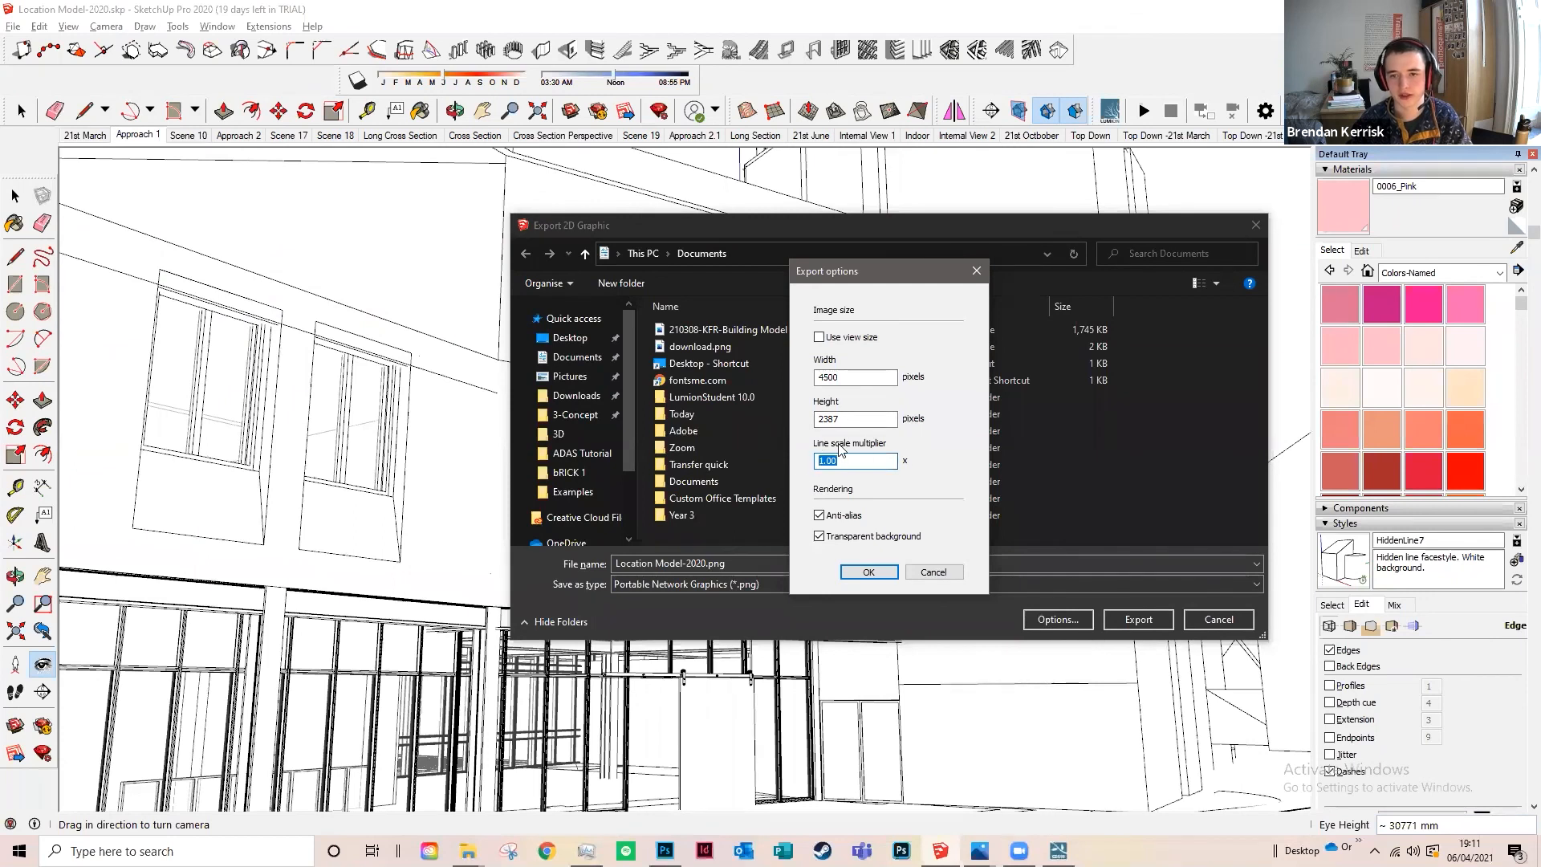
type("0.5")
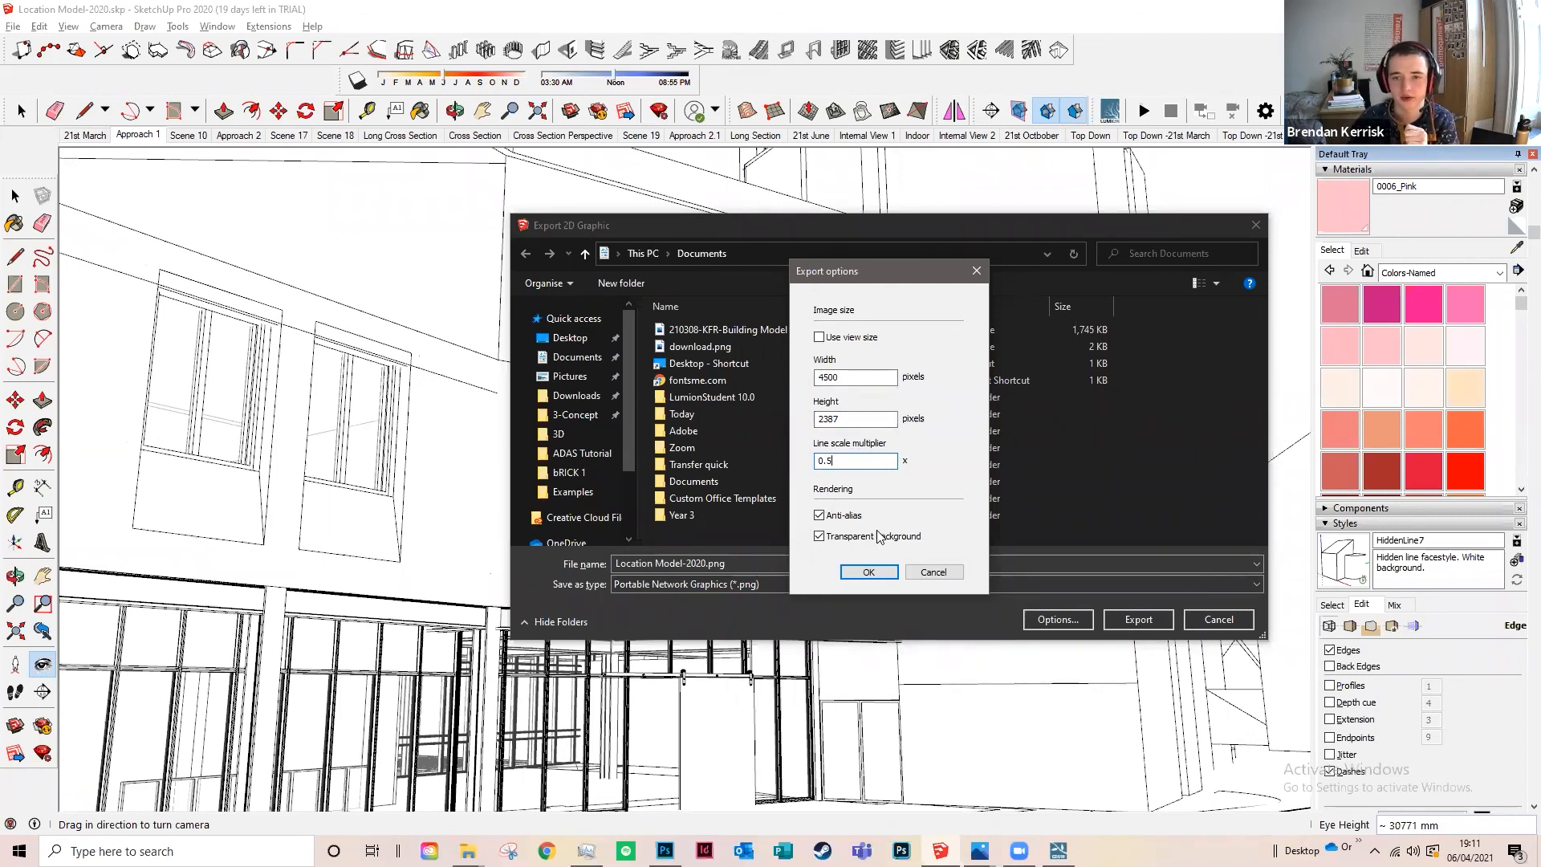
left_click(927, 571)
left_click(1199, 627)
Step: Turn on shadows for the facade view and keep Edges enabled in the HiddenLine7 style
scroll(1419, 686, "down", 10)
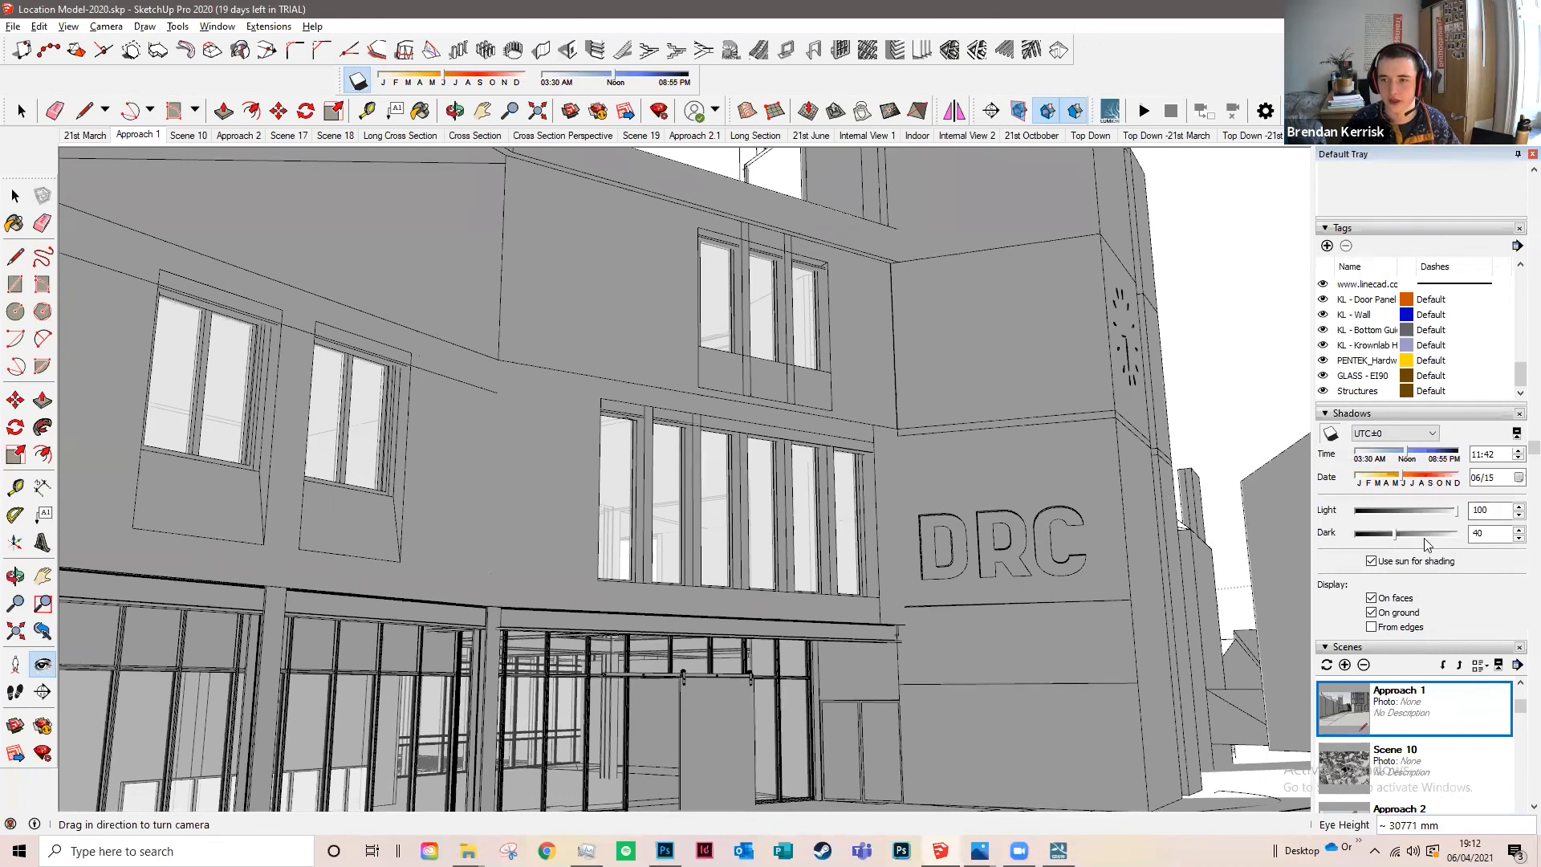
scroll(1423, 538, "up", 10)
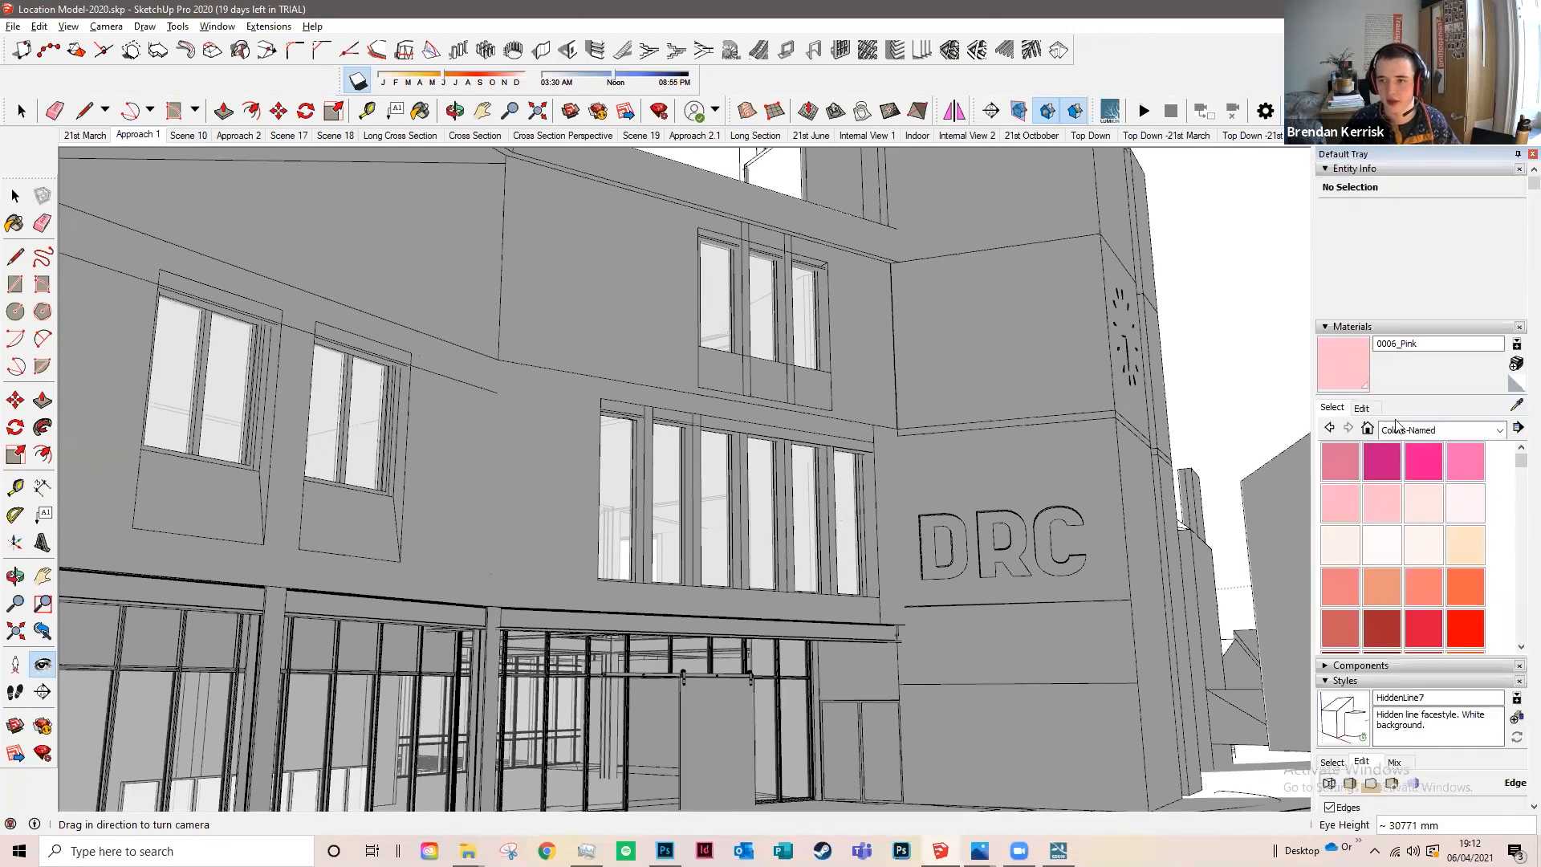
scroll(1373, 562, "down", 3)
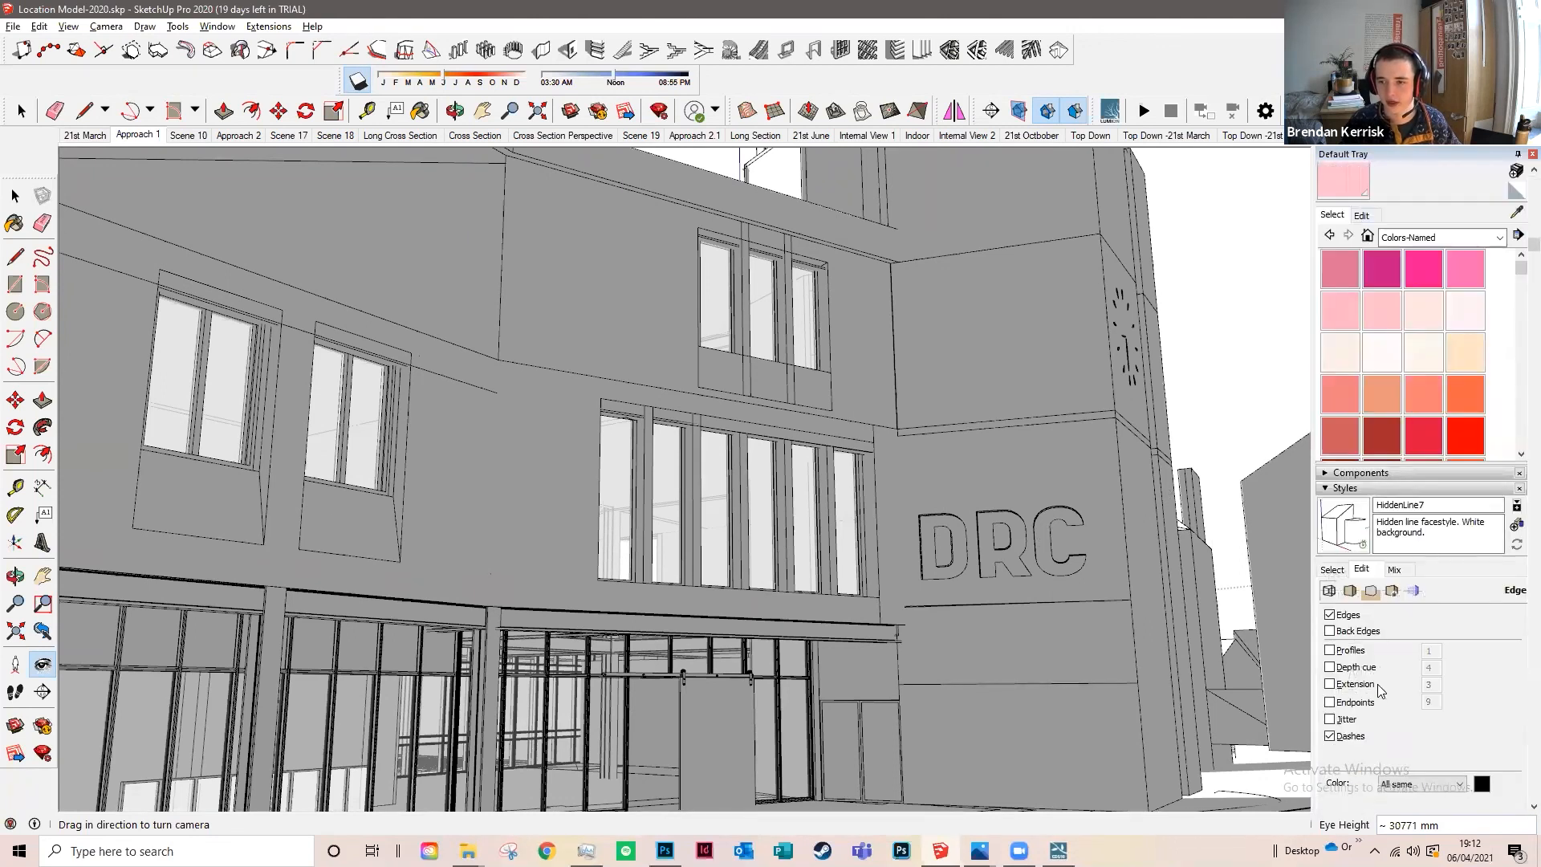
left_click(1329, 615)
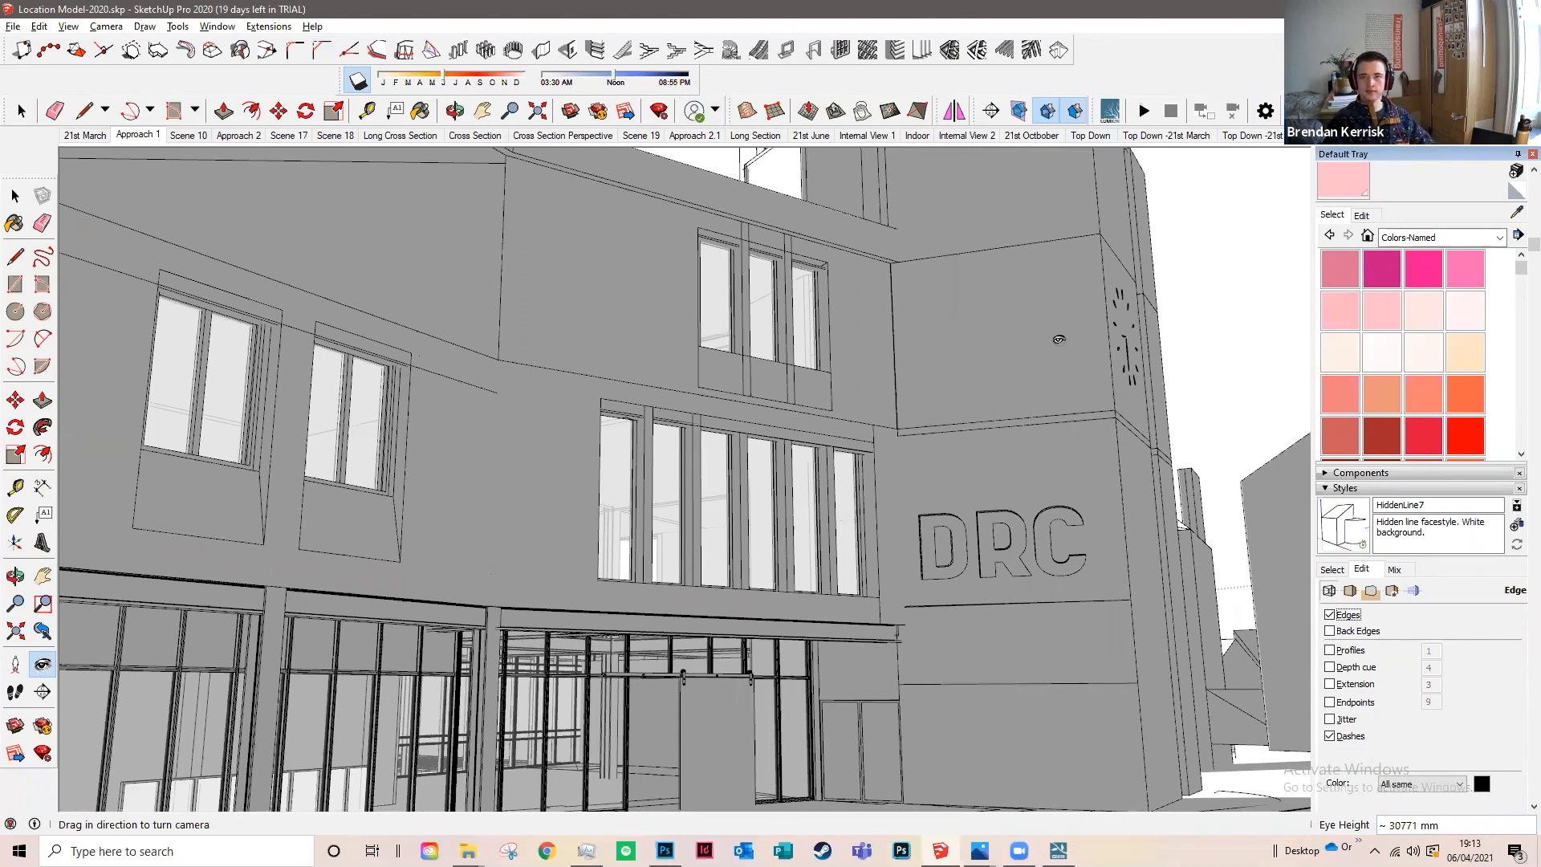
left_click(22, 108)
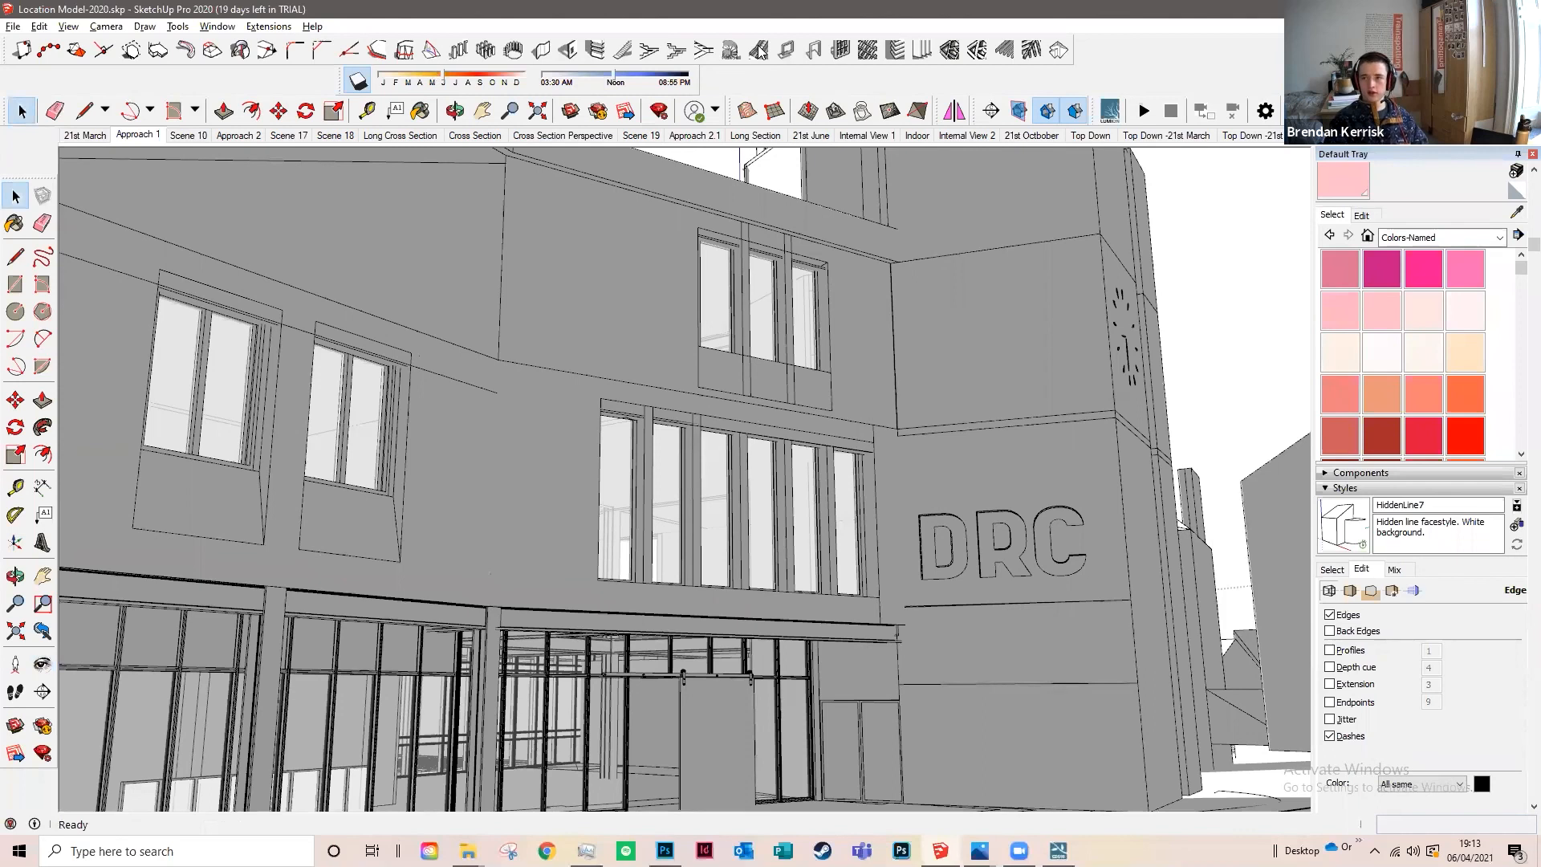